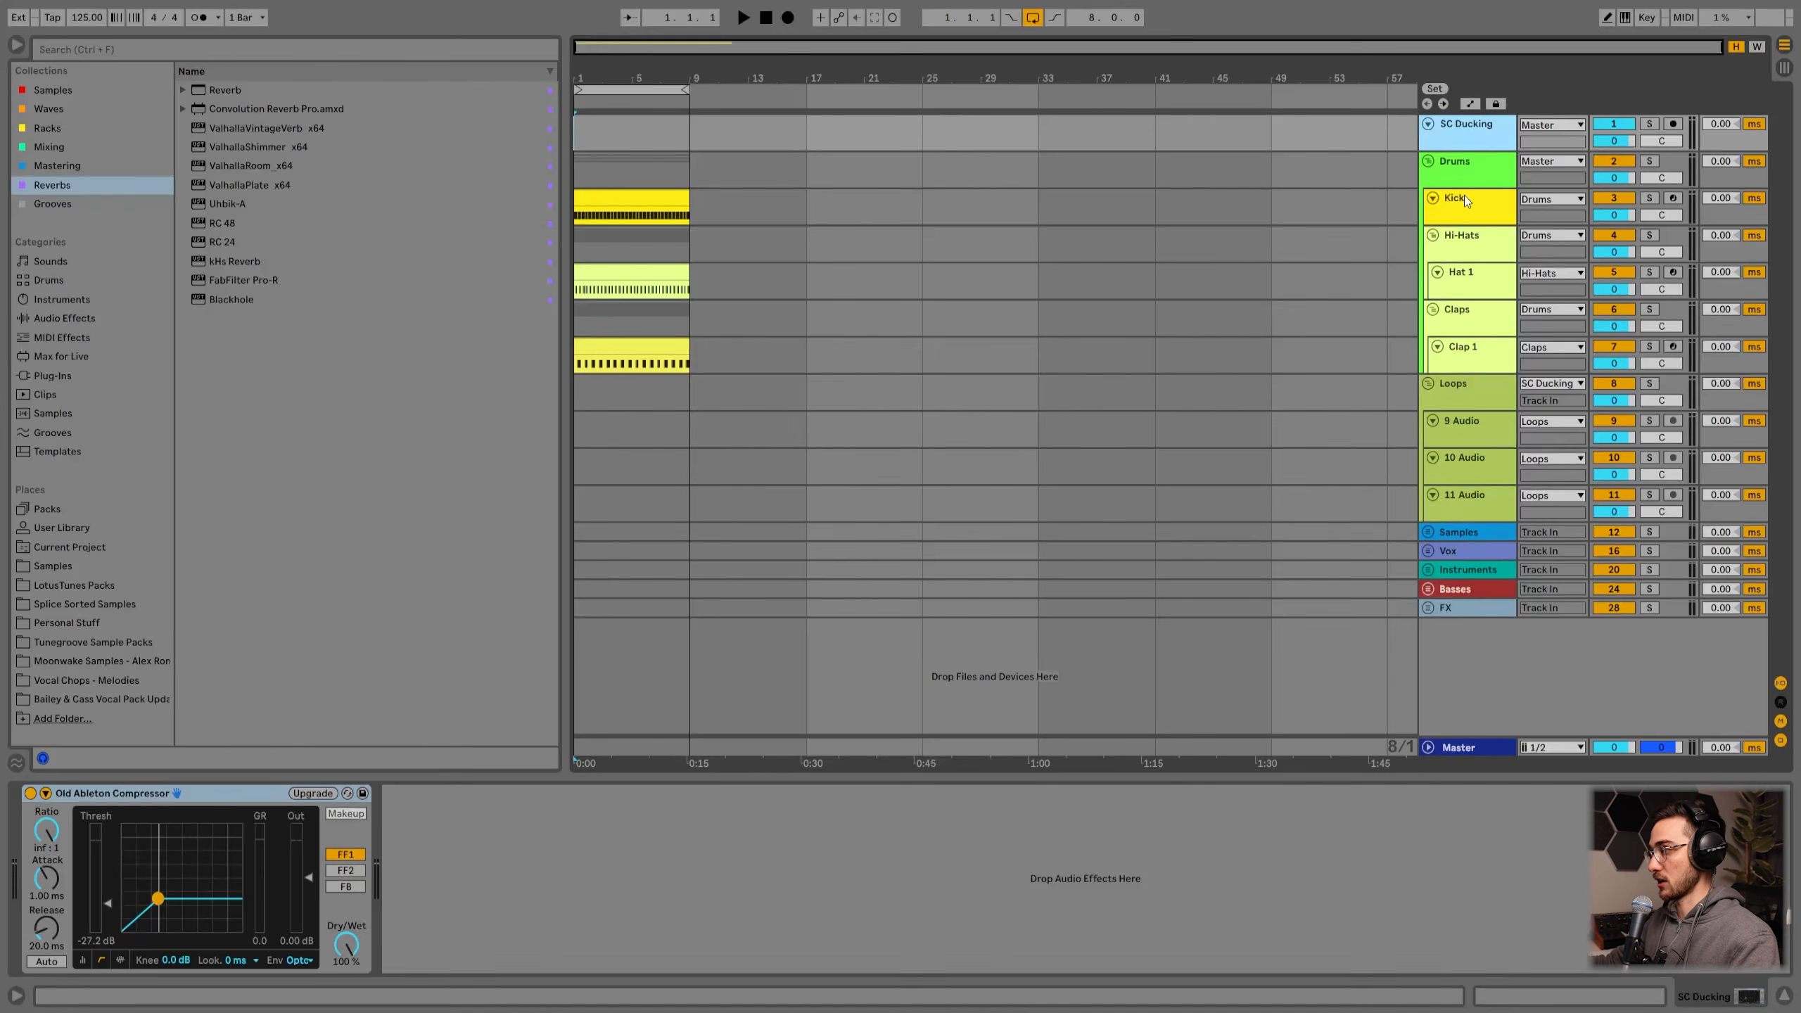
Step: Enlarge the SC Ducking track's height in the arrangement
click(1463, 194)
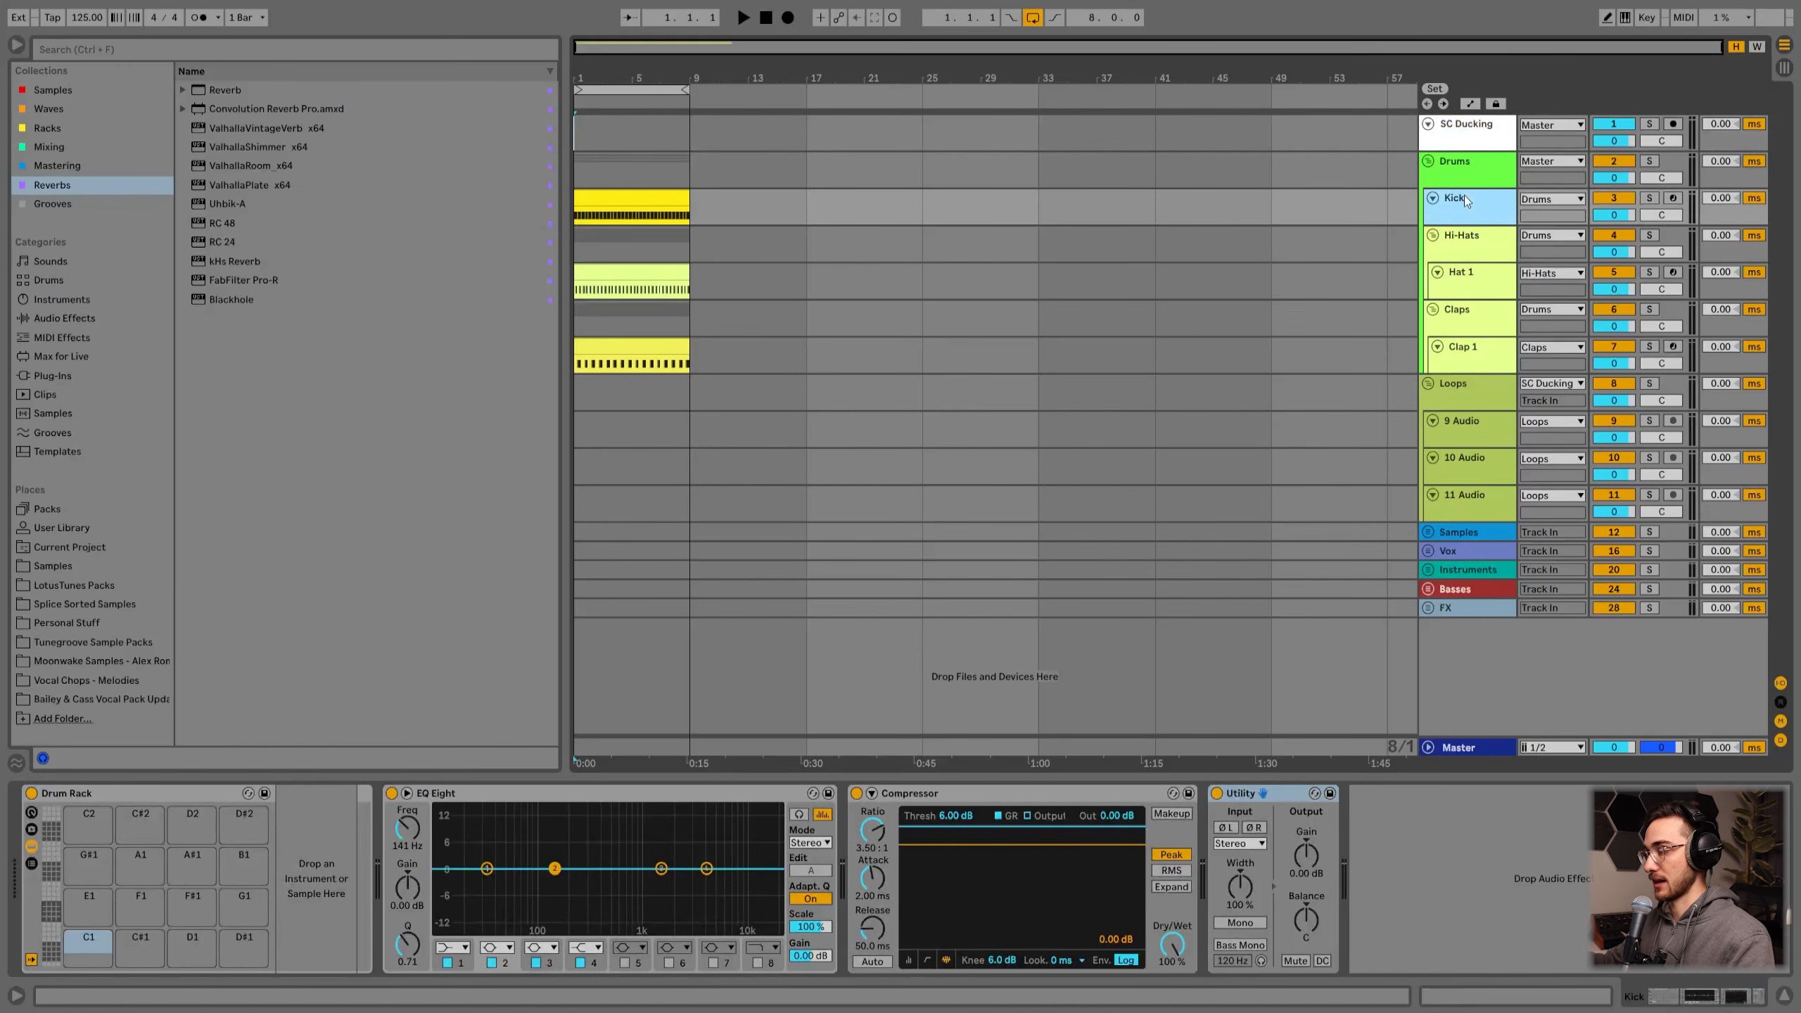
click(1471, 127)
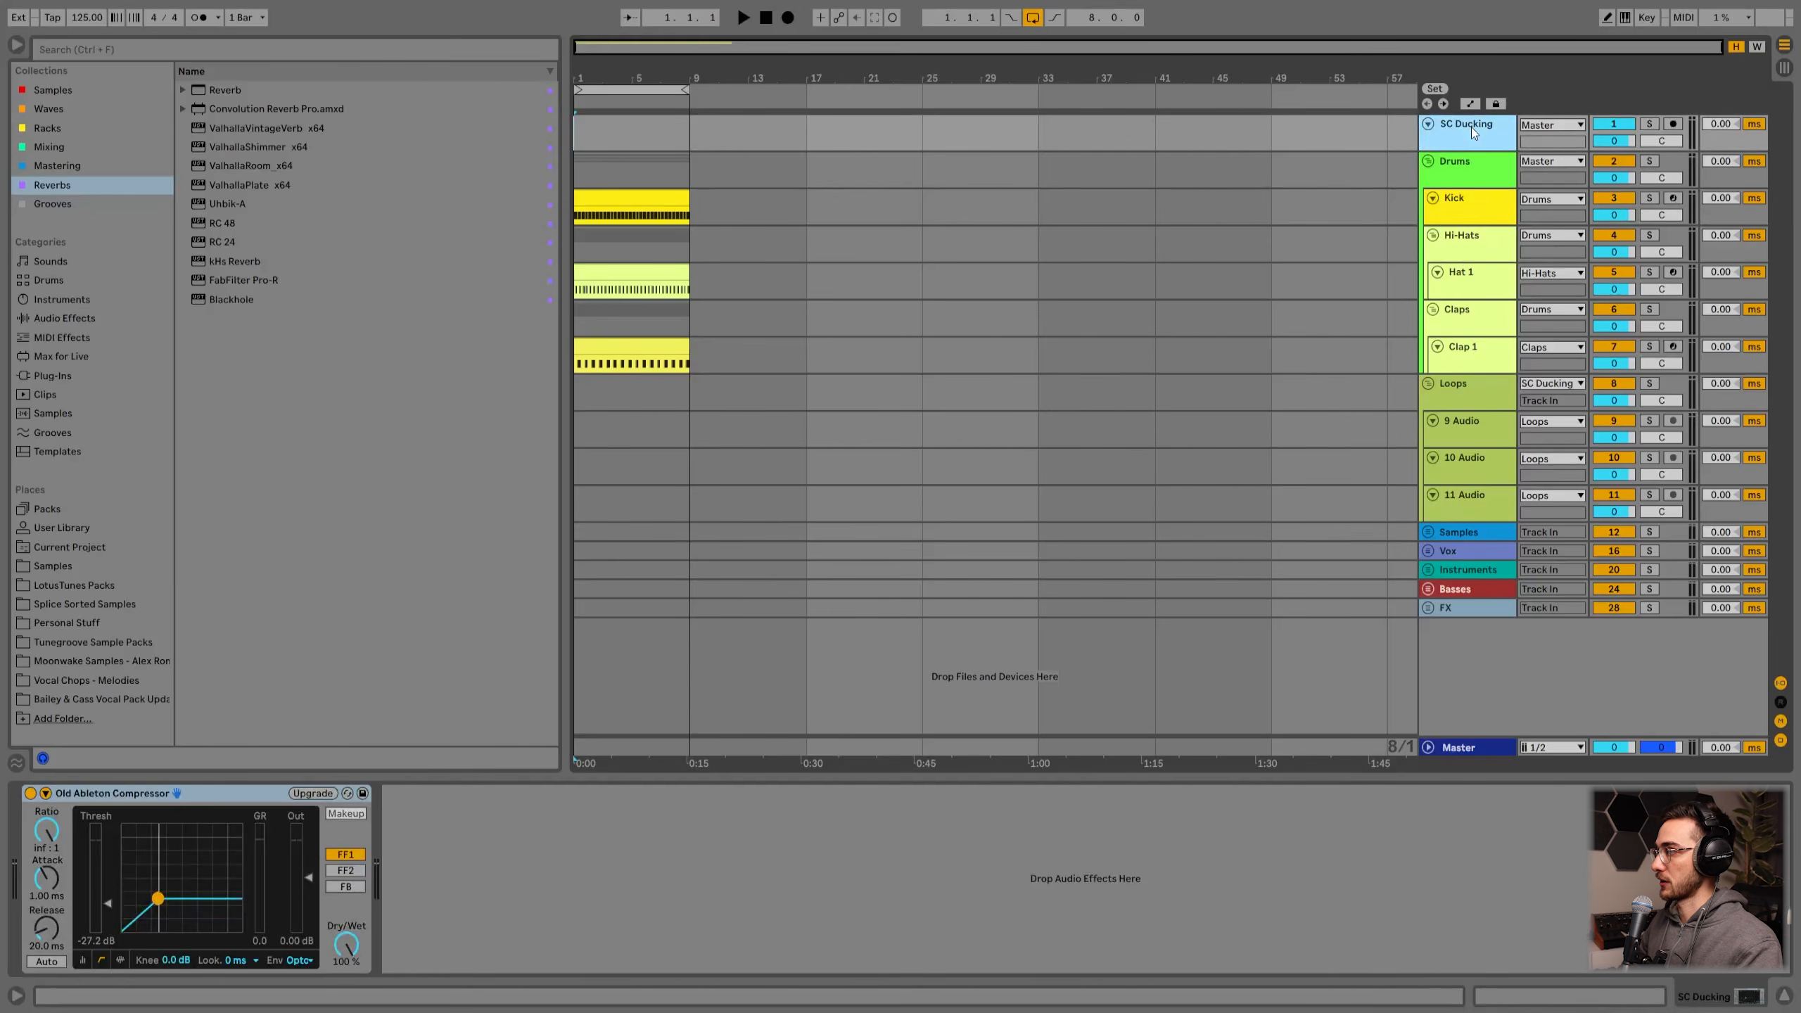
drag(1467, 151, 1464, 202)
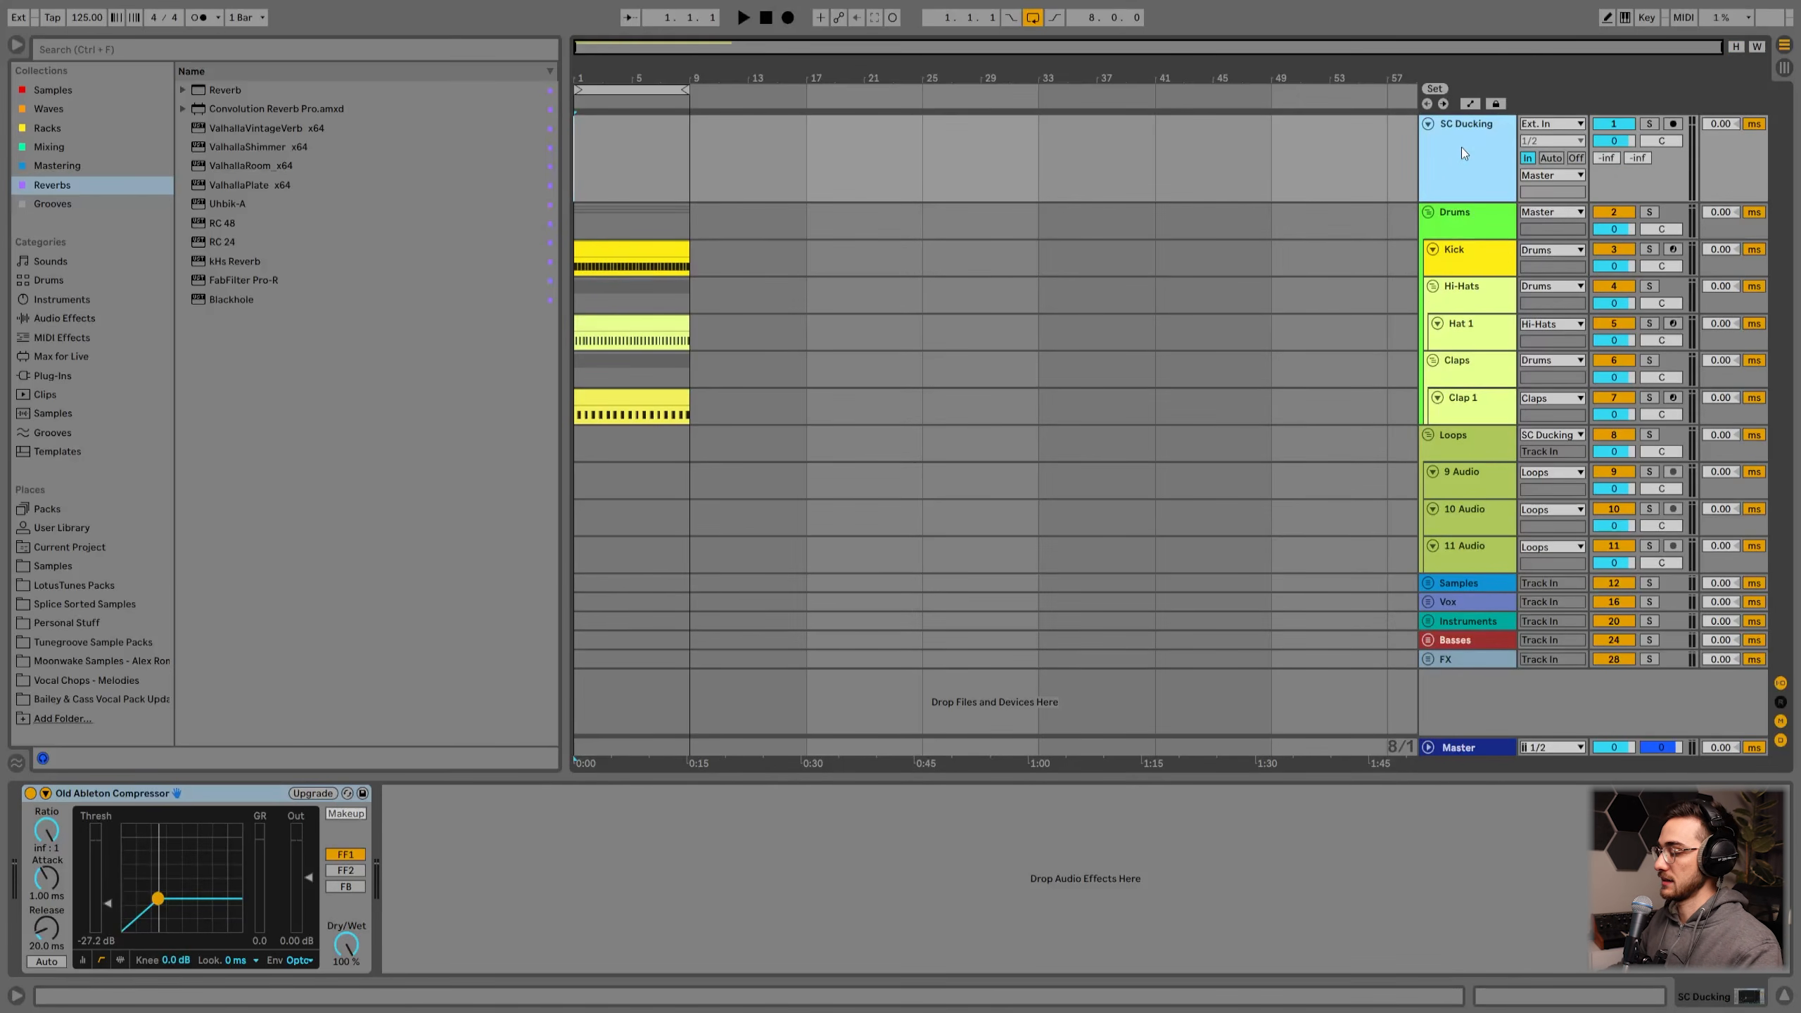
Step: Insert a new audio track below it, enlarge its height, and name it SC Ducking
key(ctrl+t)
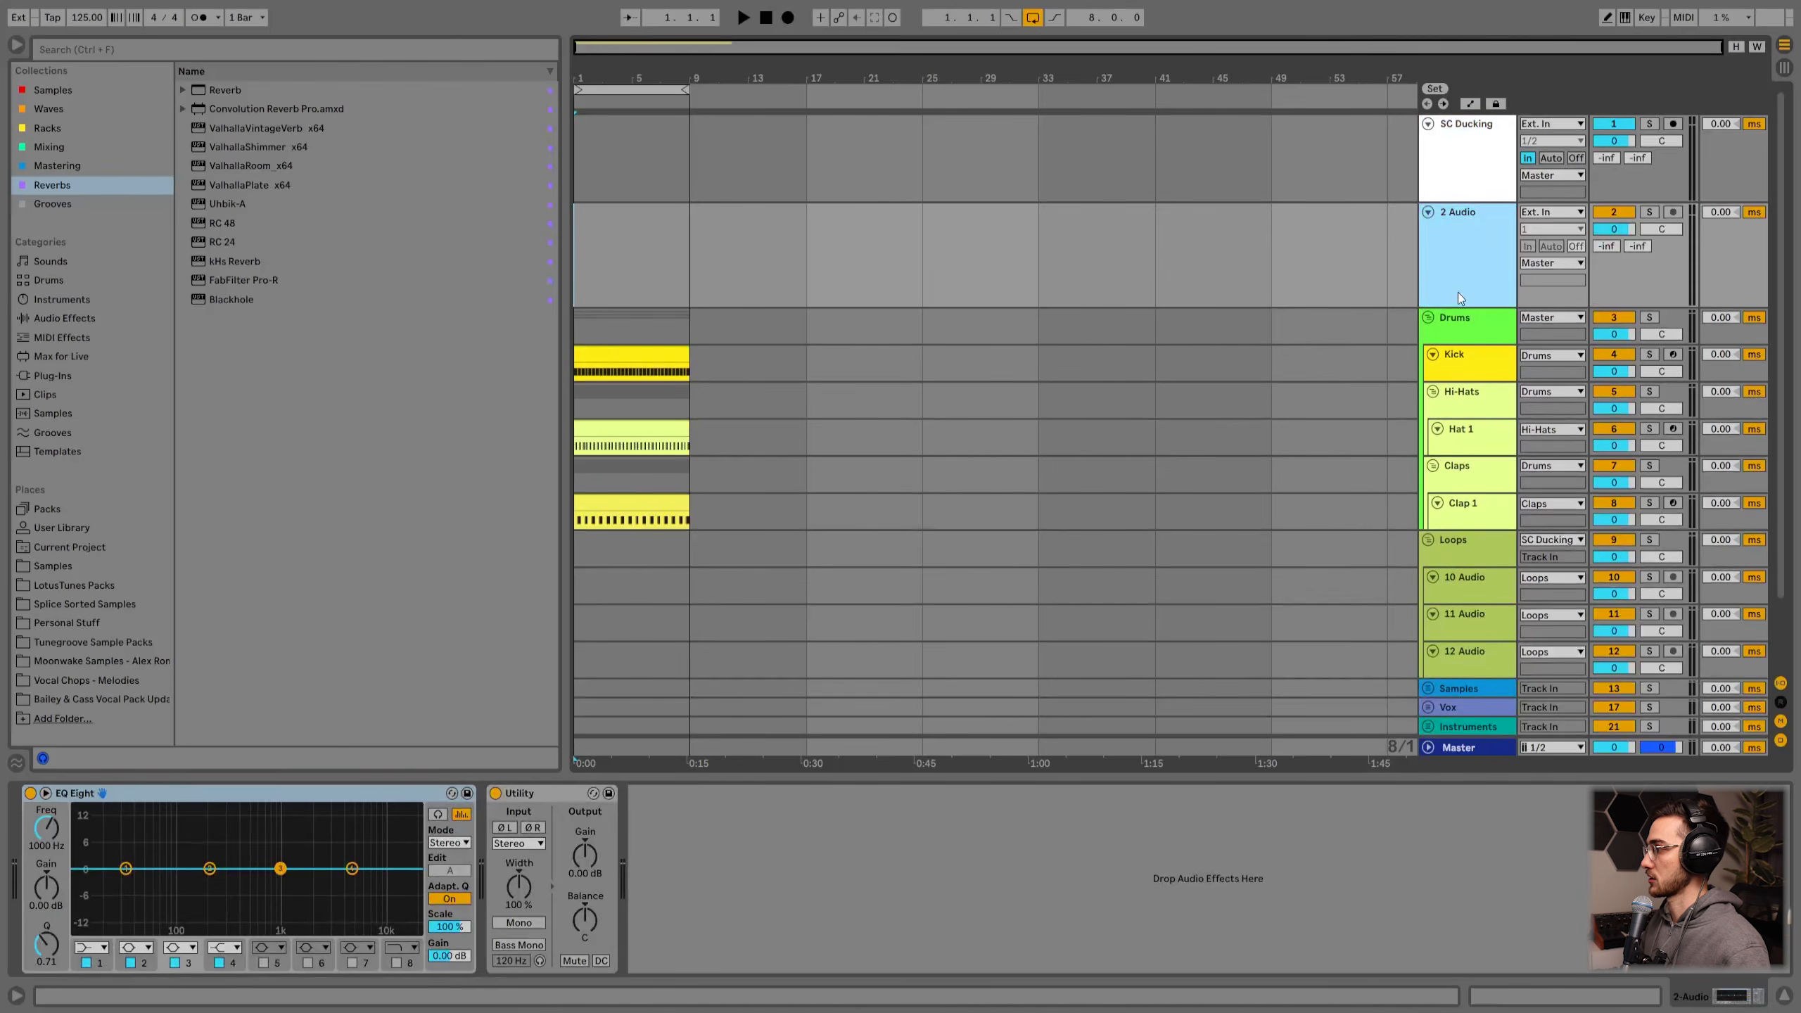
drag(1452, 304, 1453, 354)
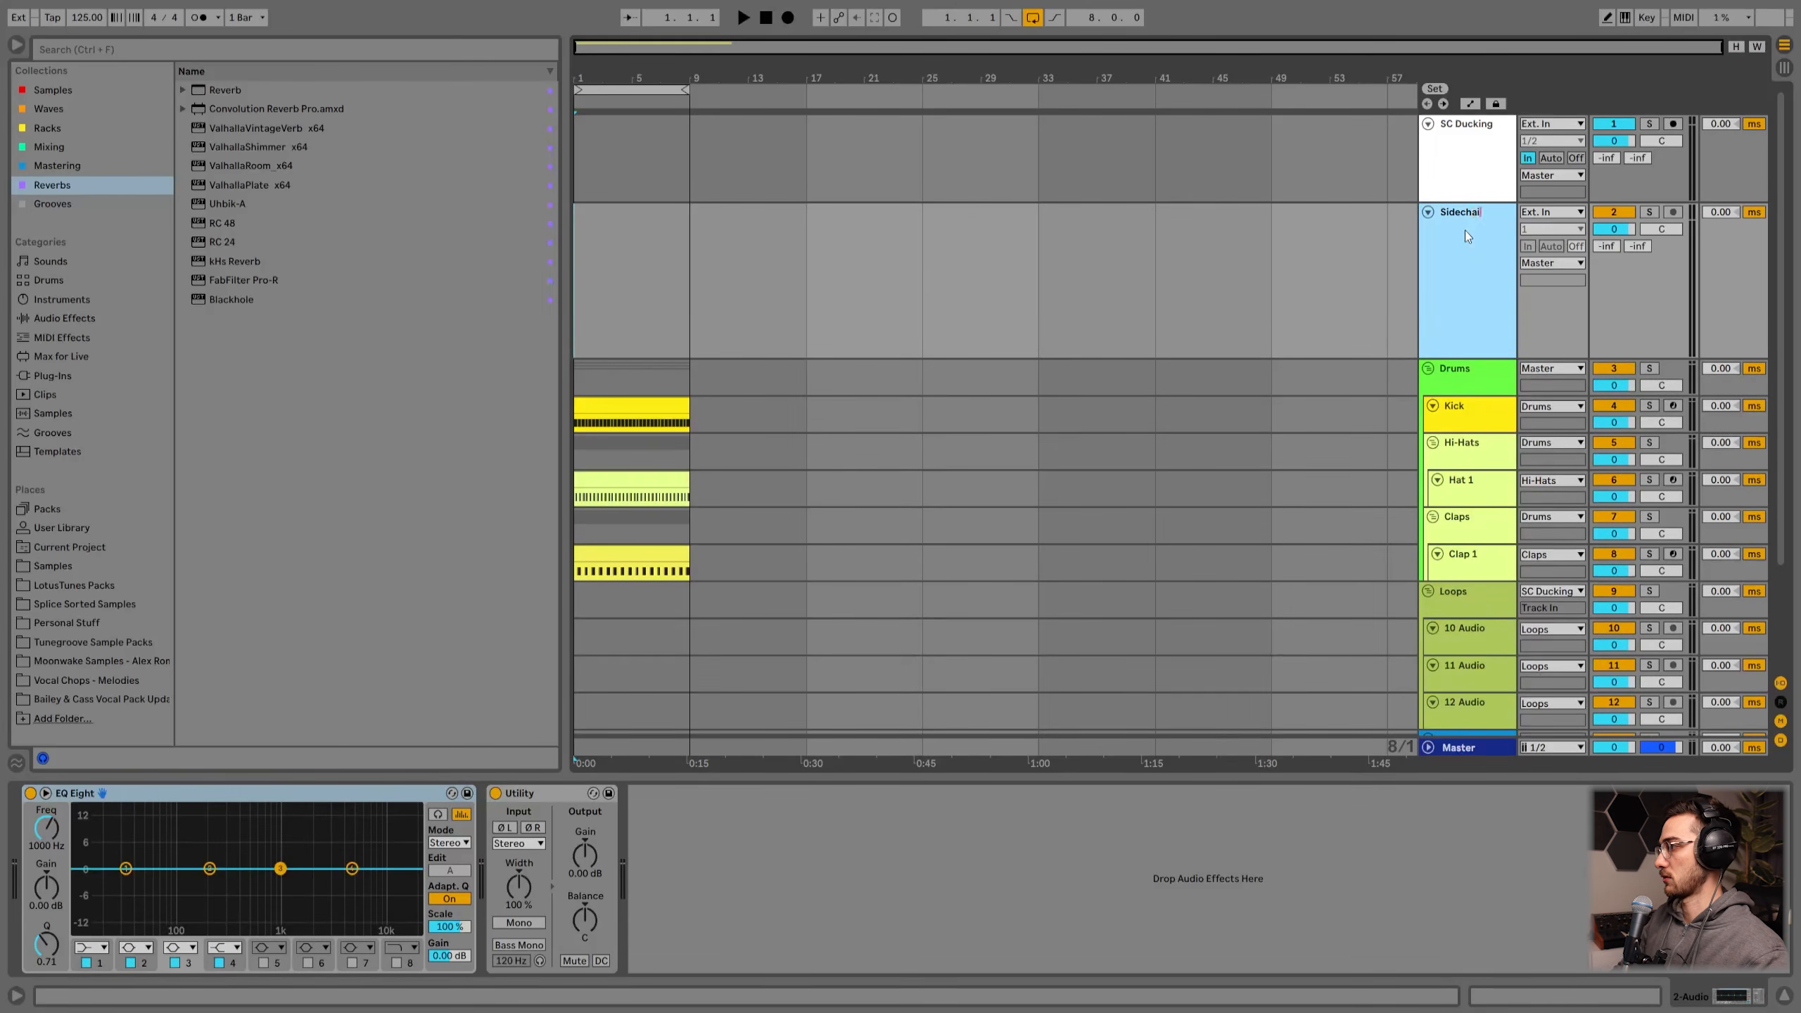
text(ing)
key(Return)
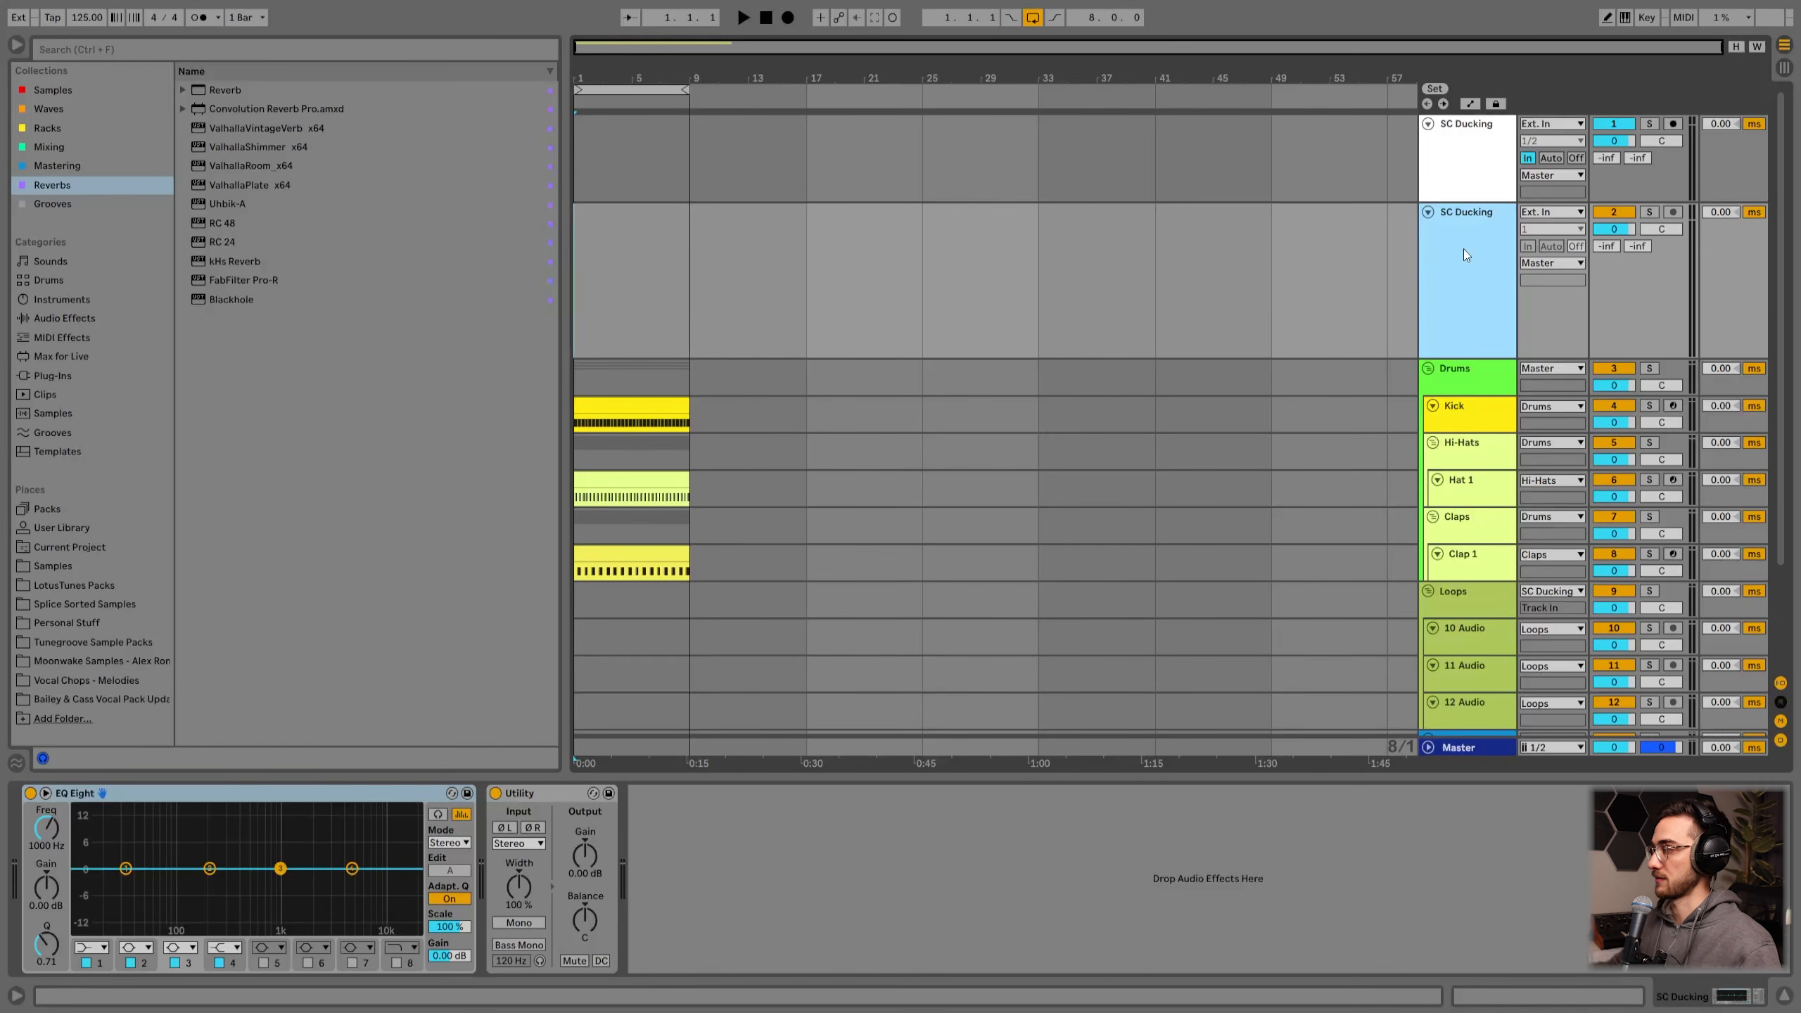
Step: Copy the Old Ableton Compressor from the original SC Ducking track into the new track's device chain
click(1465, 253)
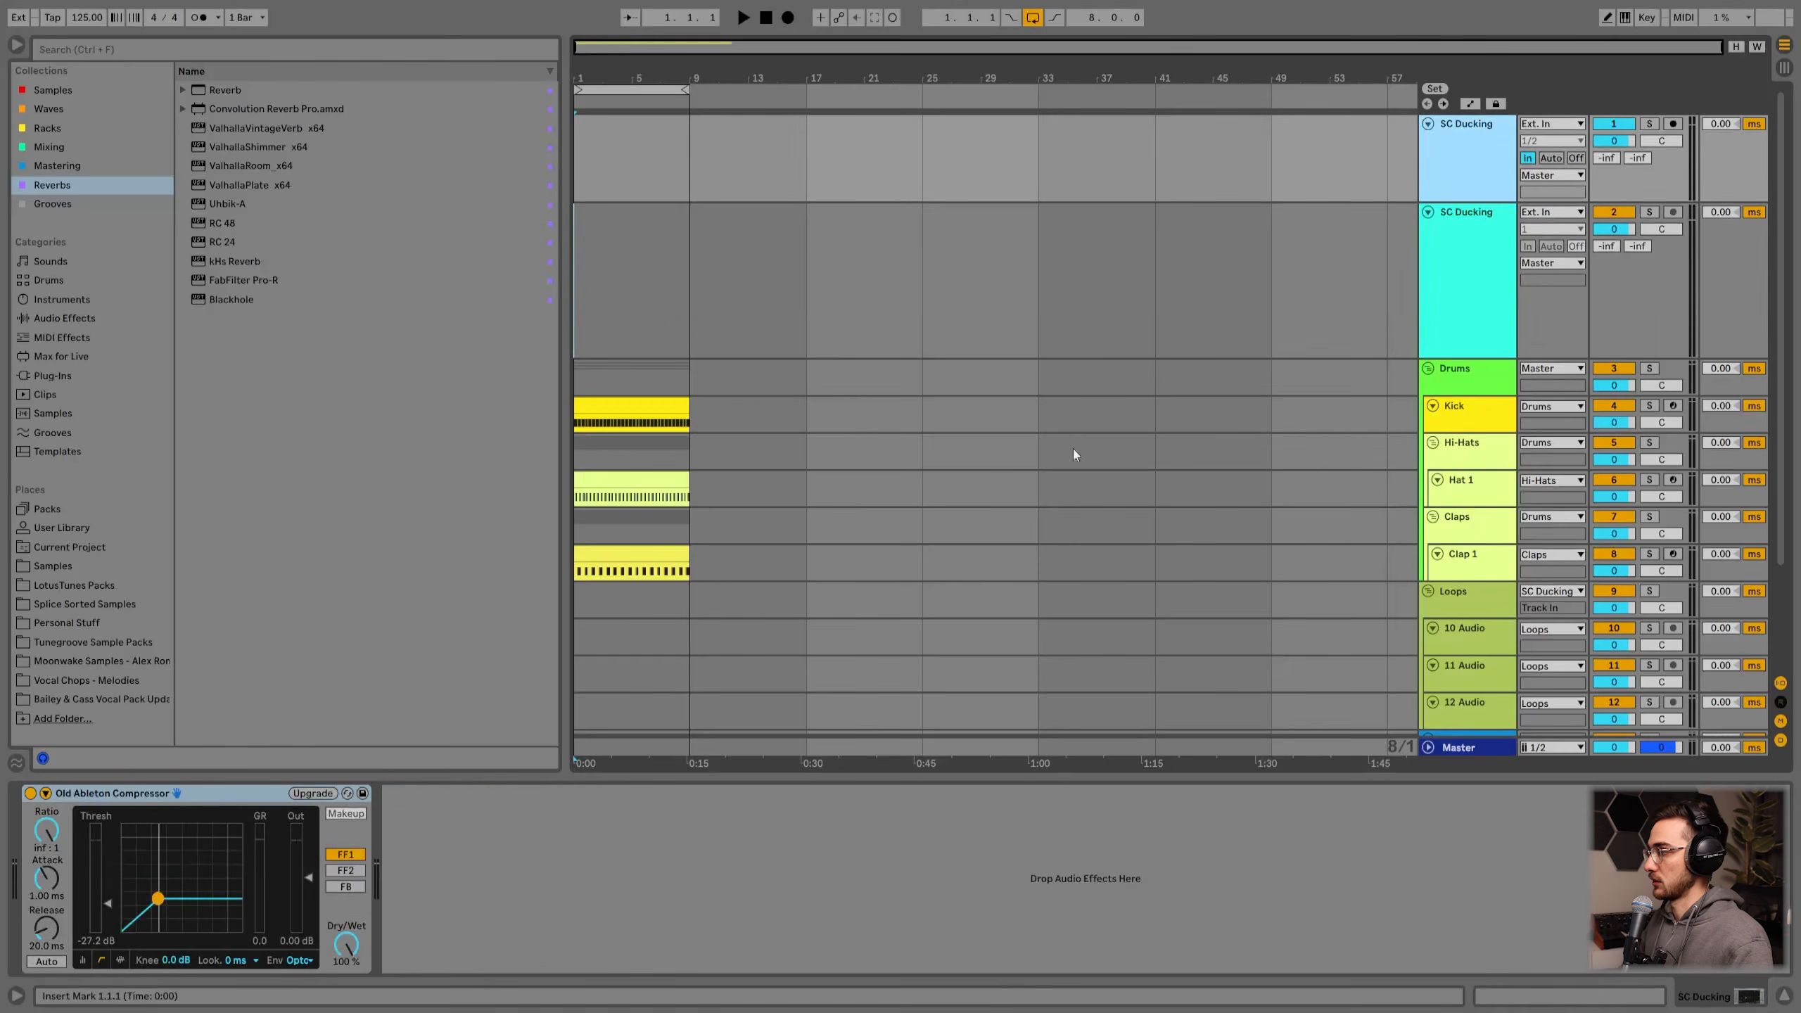
click(131, 795)
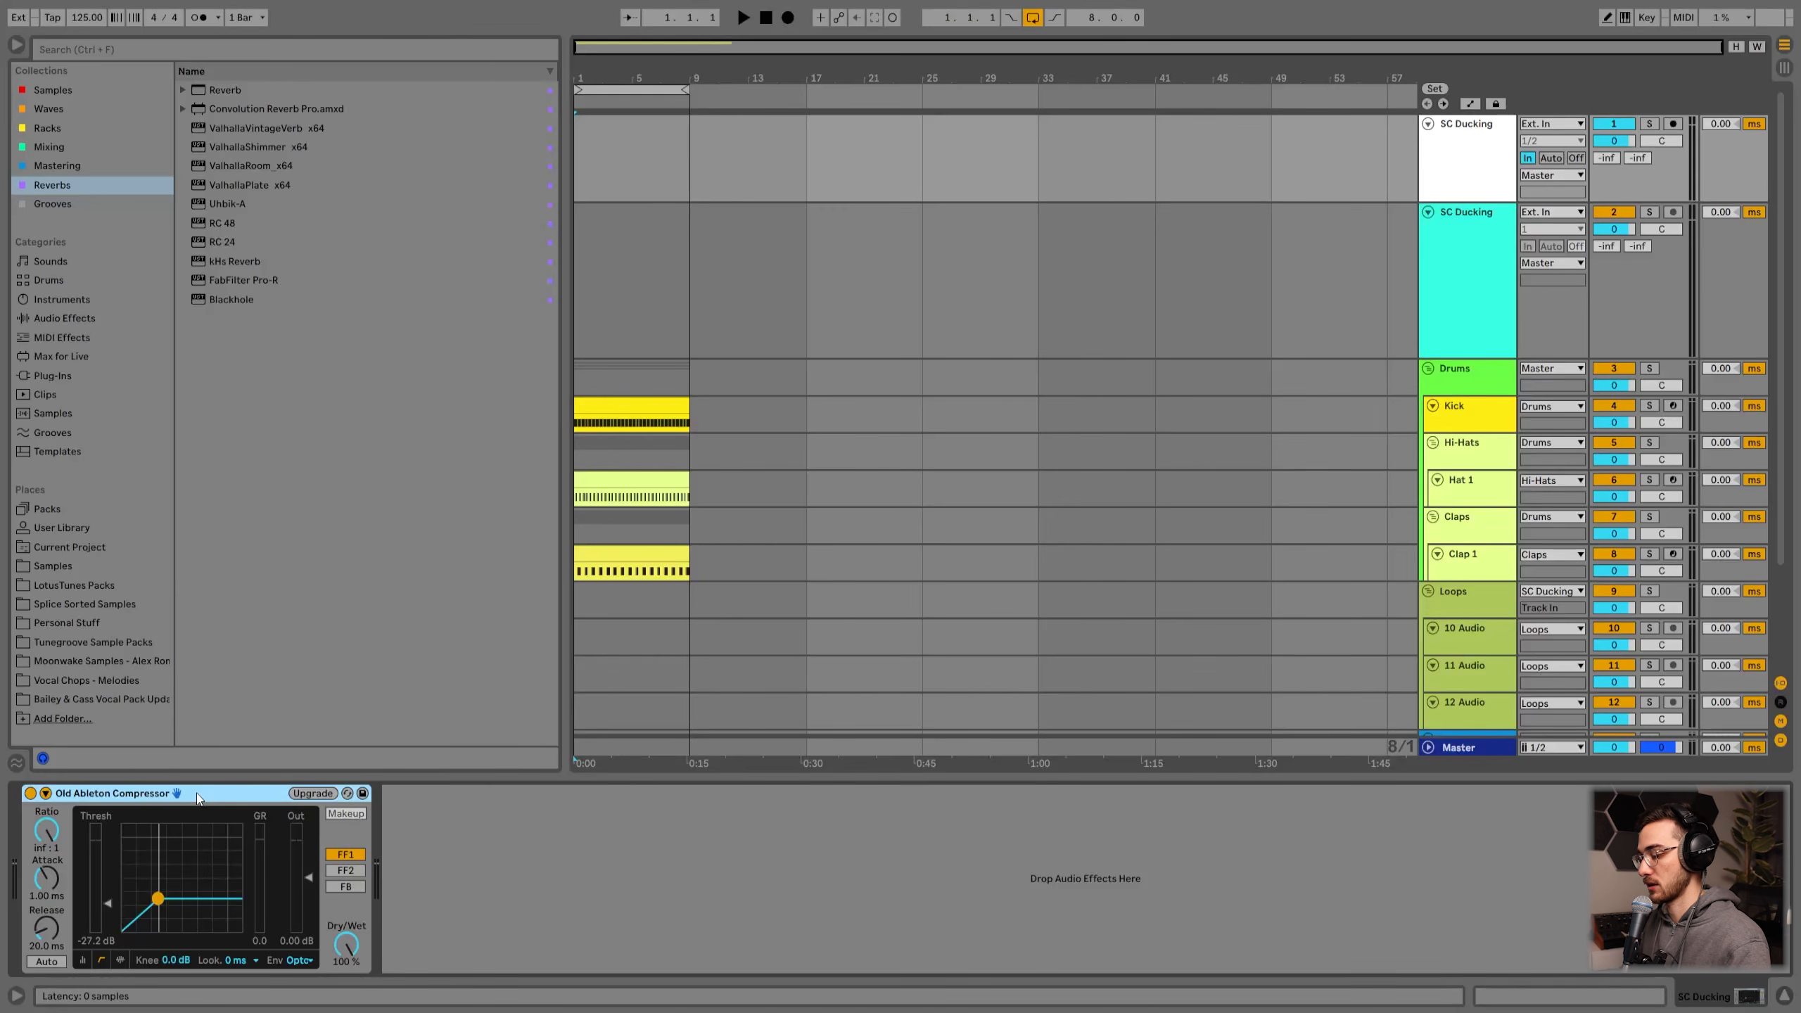
click(1496, 288)
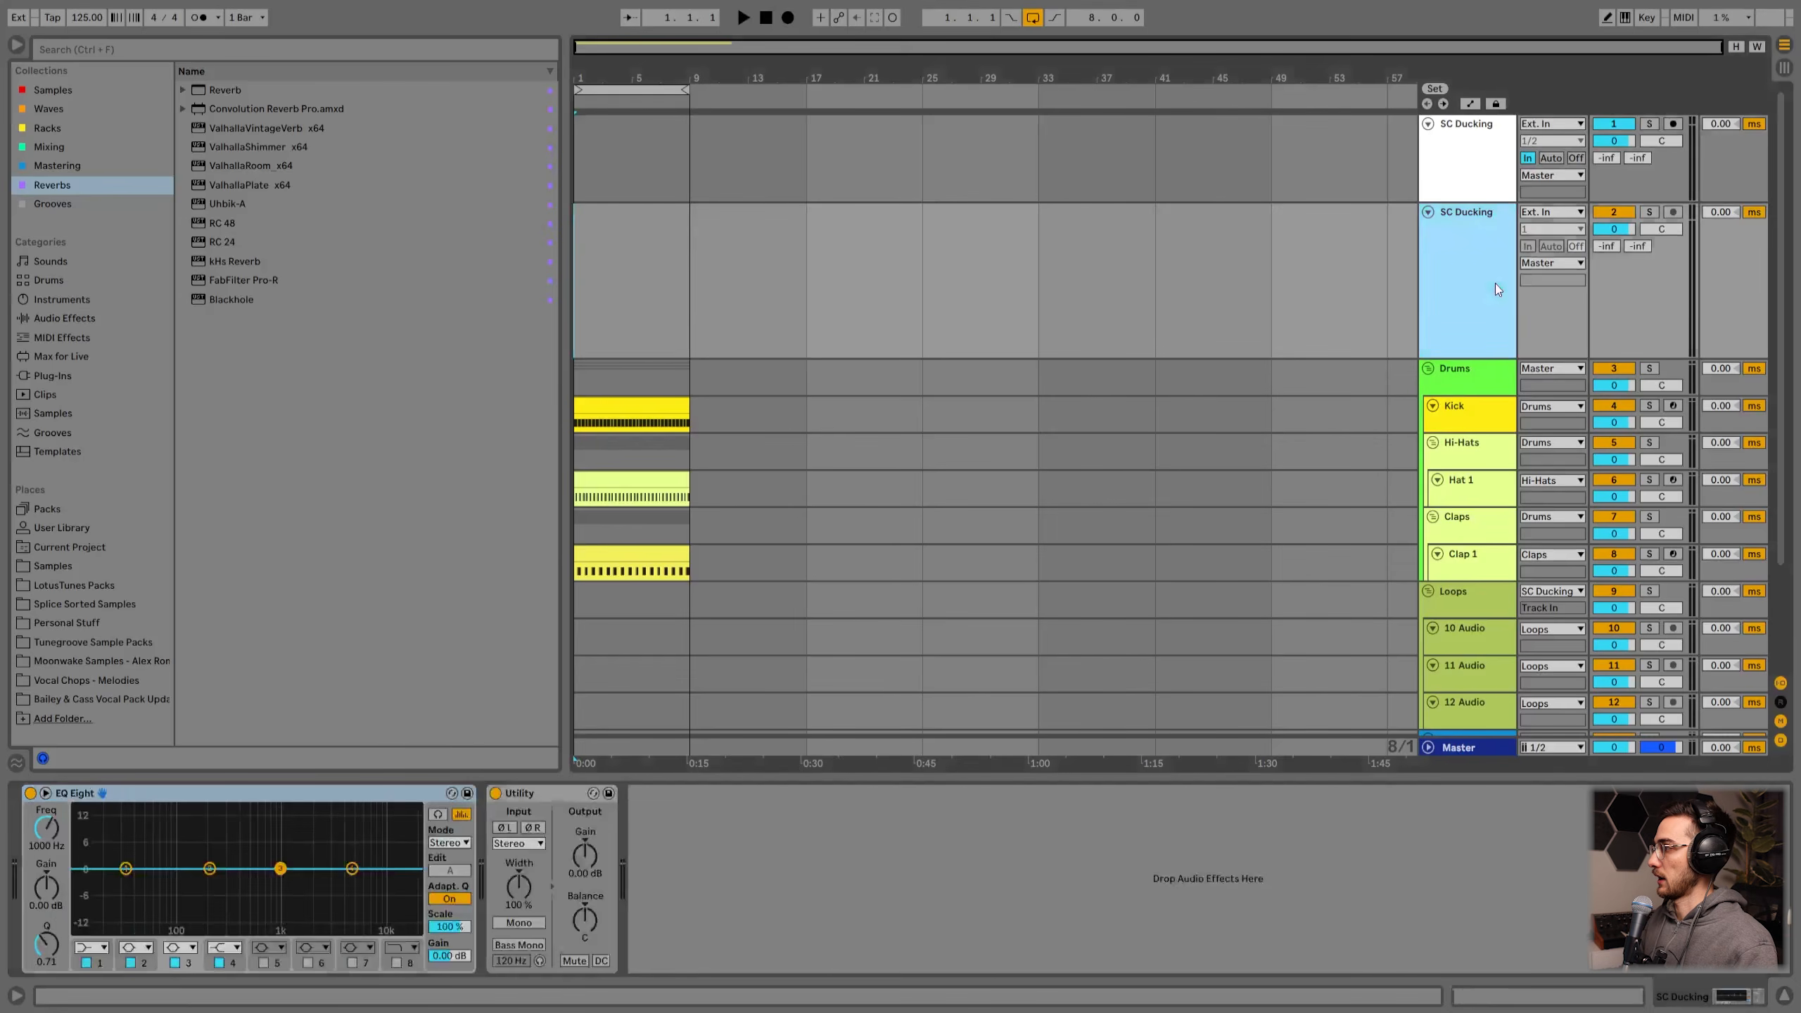
click(815, 896)
key(ctrl+v)
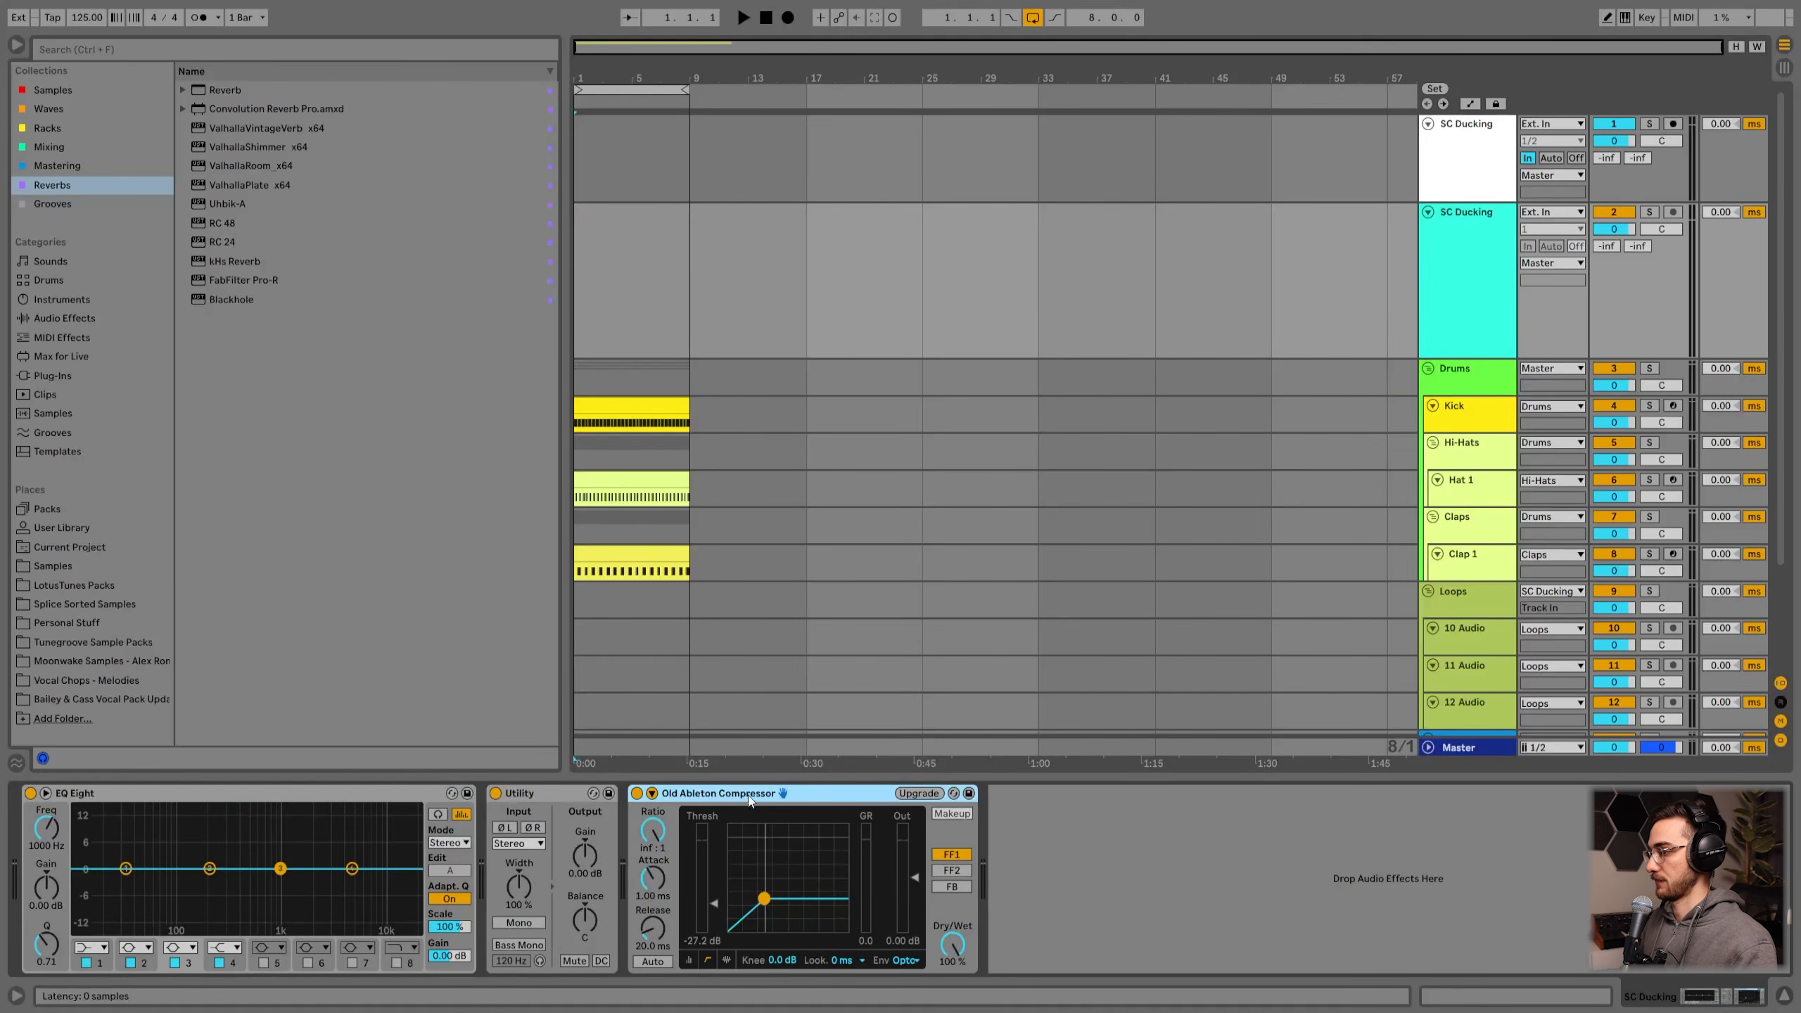
Step: Insert a new audio track inside the Loops group
scroll(1473, 501, down, 2)
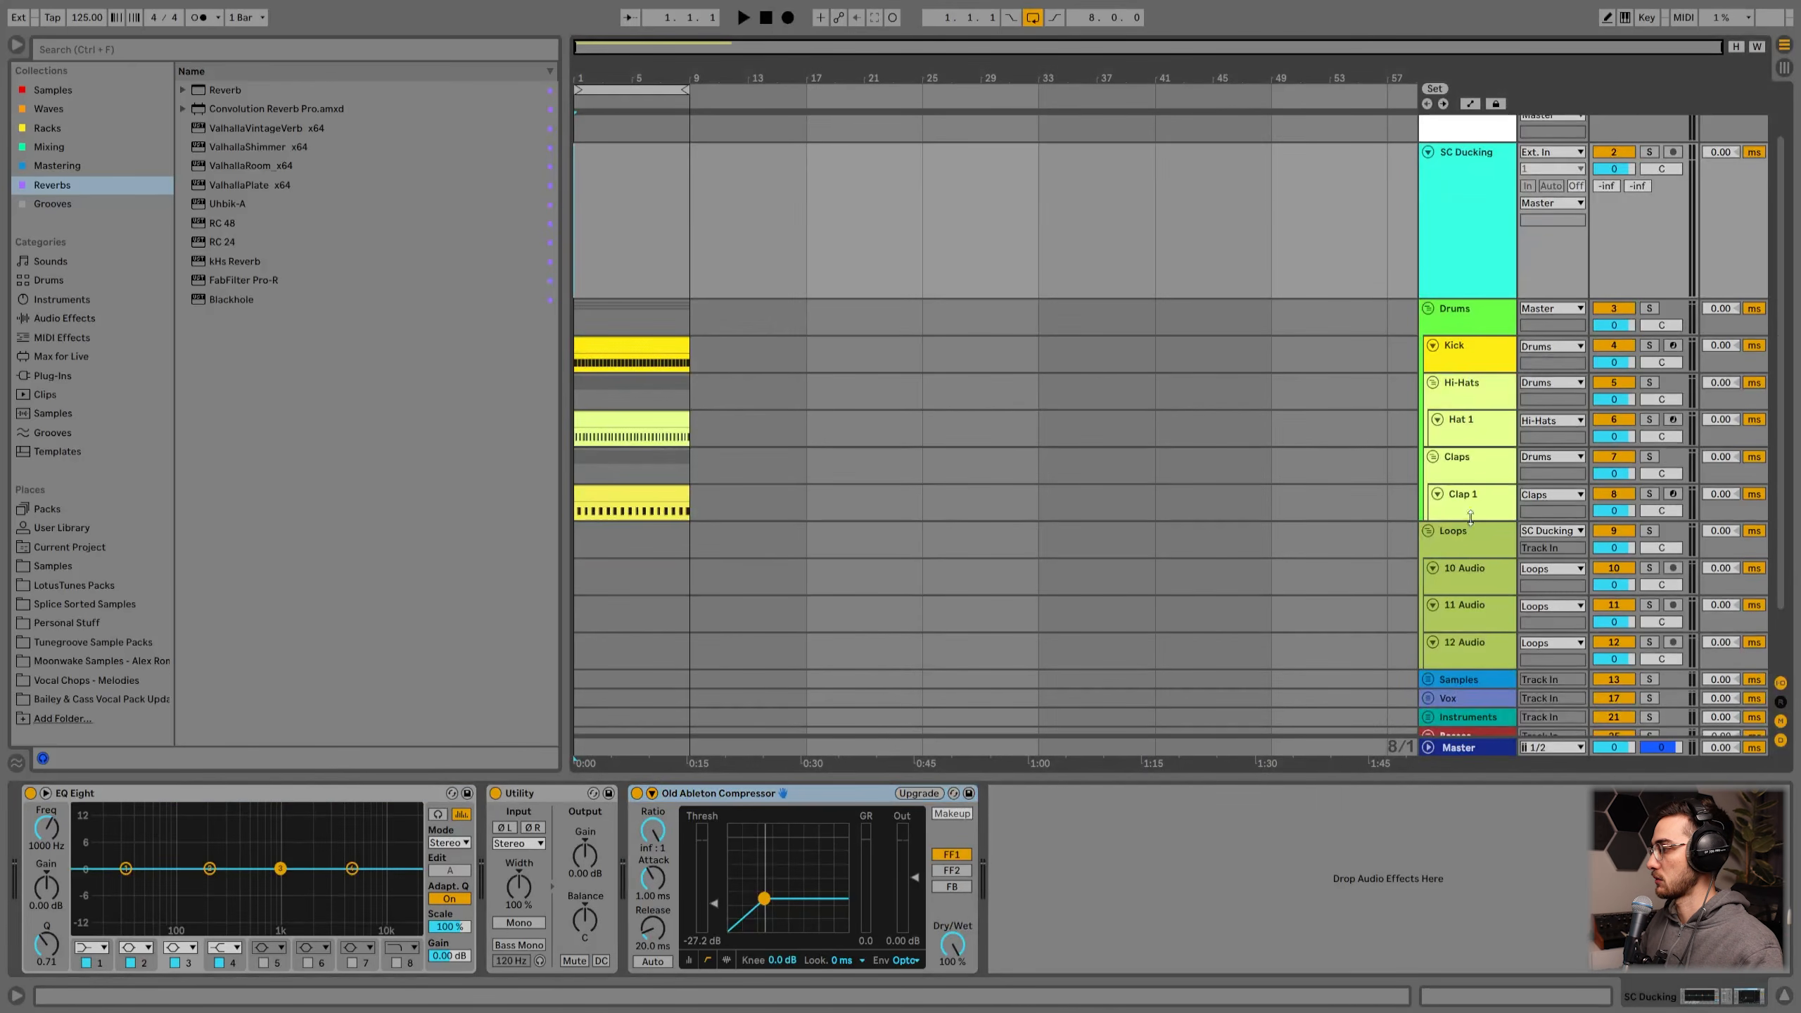
scroll(1457, 469, up, 2)
scroll(1448, 628, down, 3)
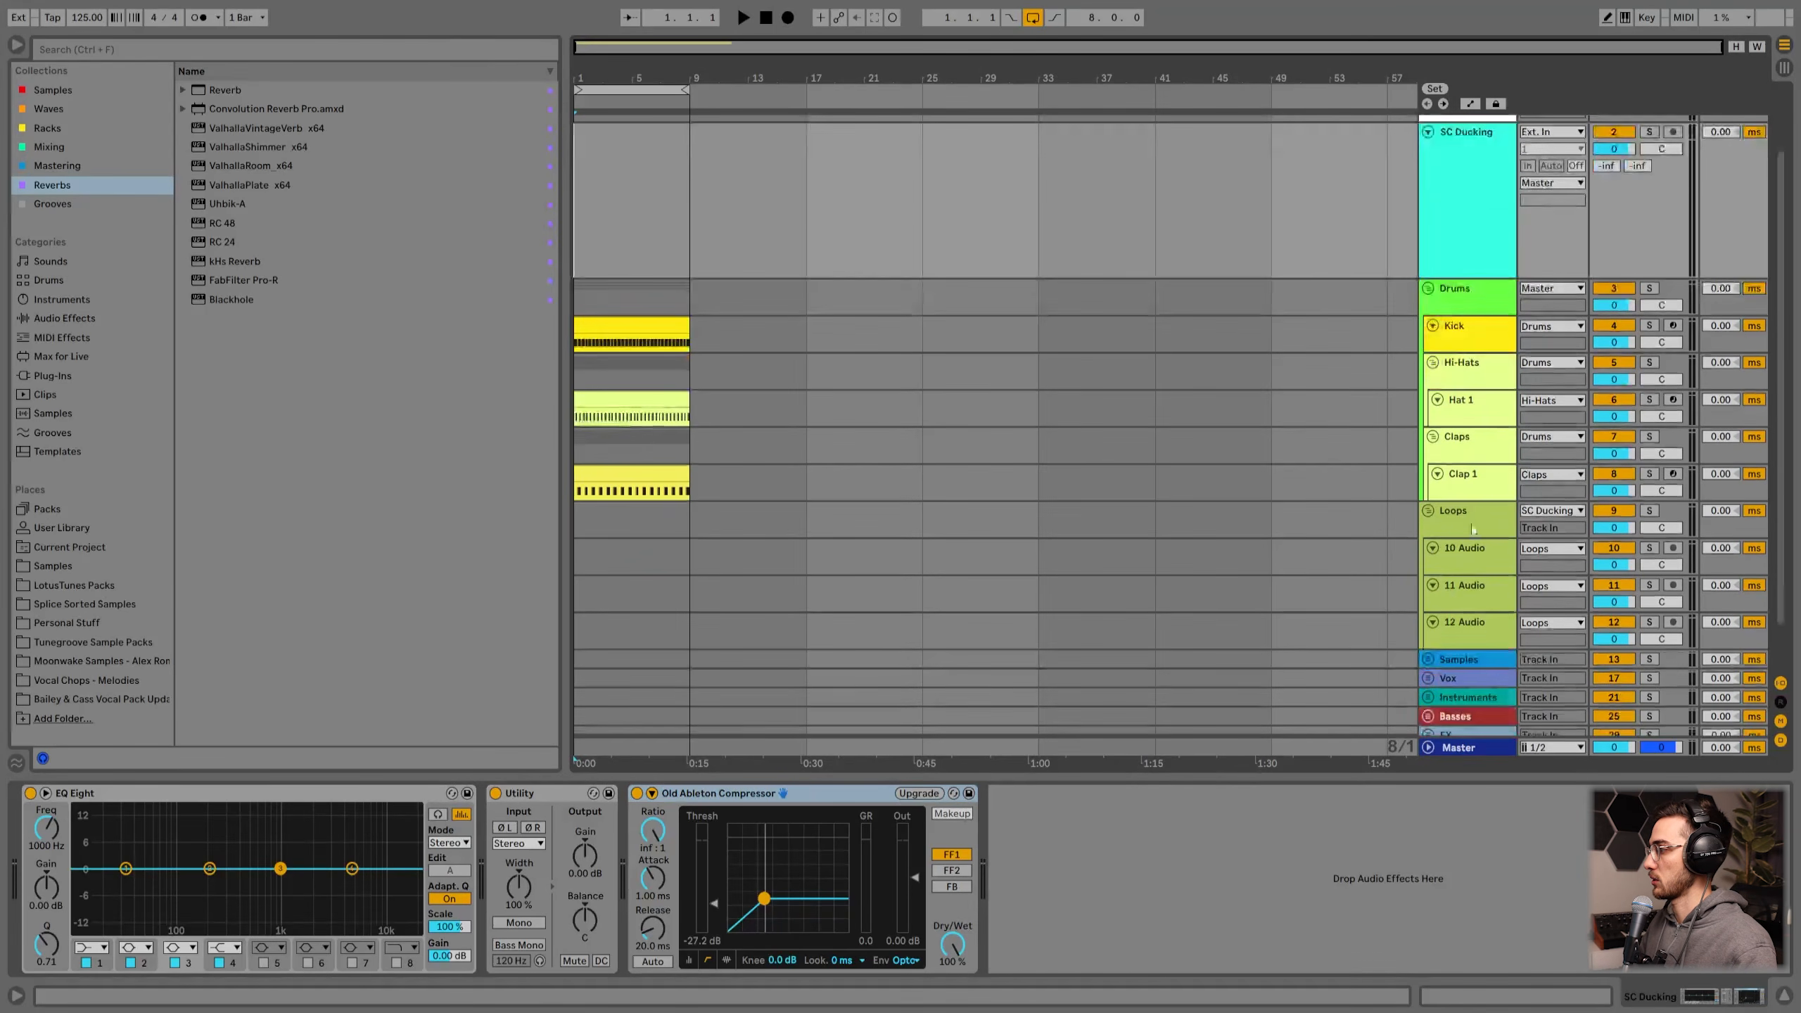
click(1454, 527)
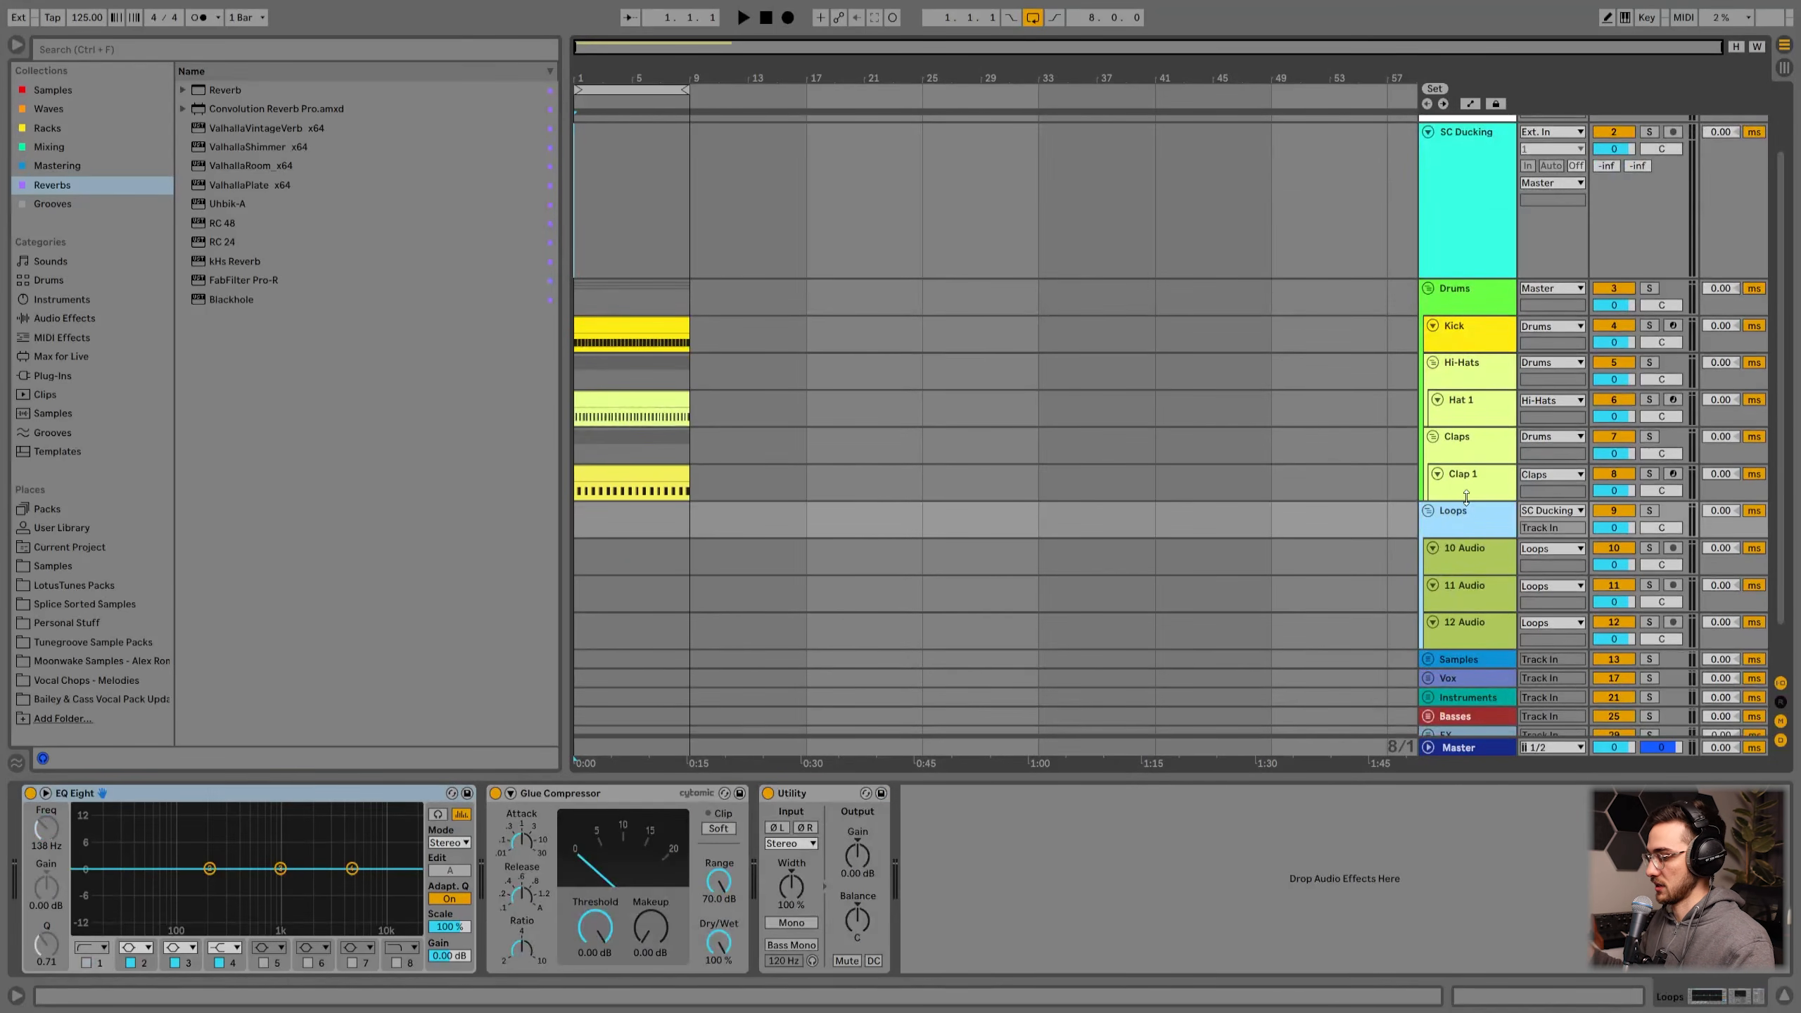
key(ctrl+t)
click(1428, 659)
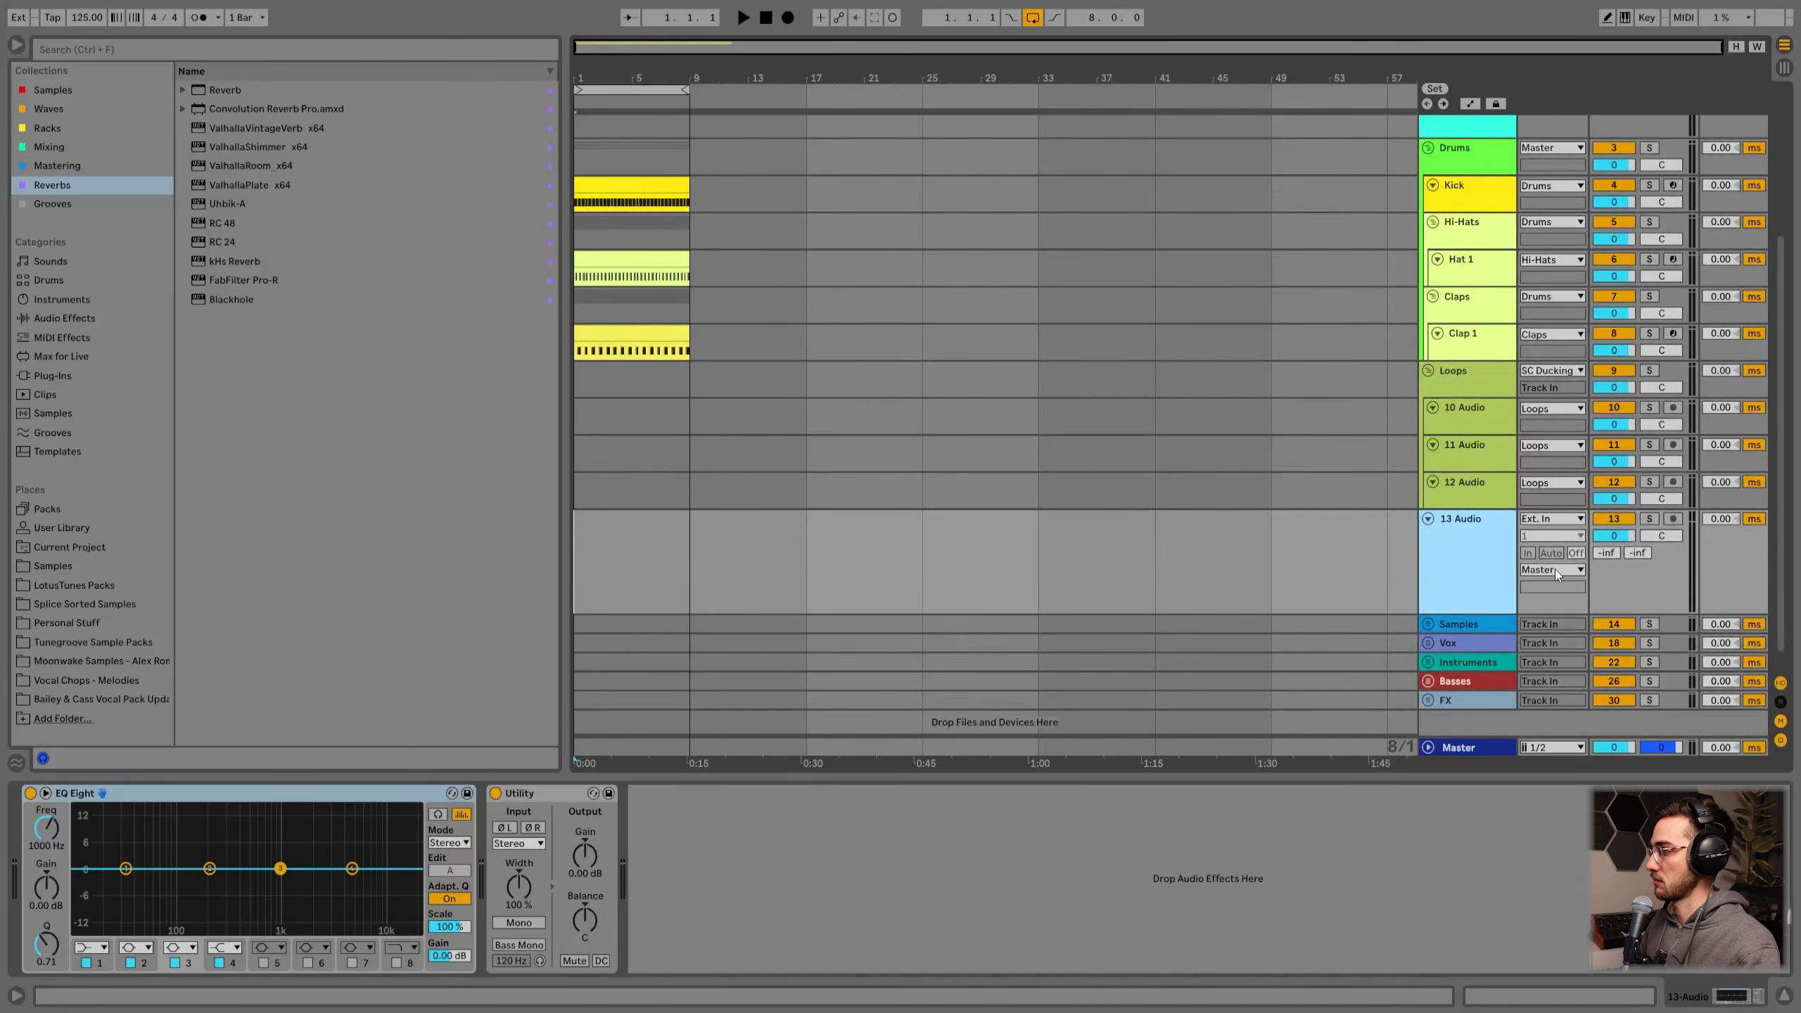
Step: Route the 13 Audio track's output to SC Ducking 2
click(1553, 570)
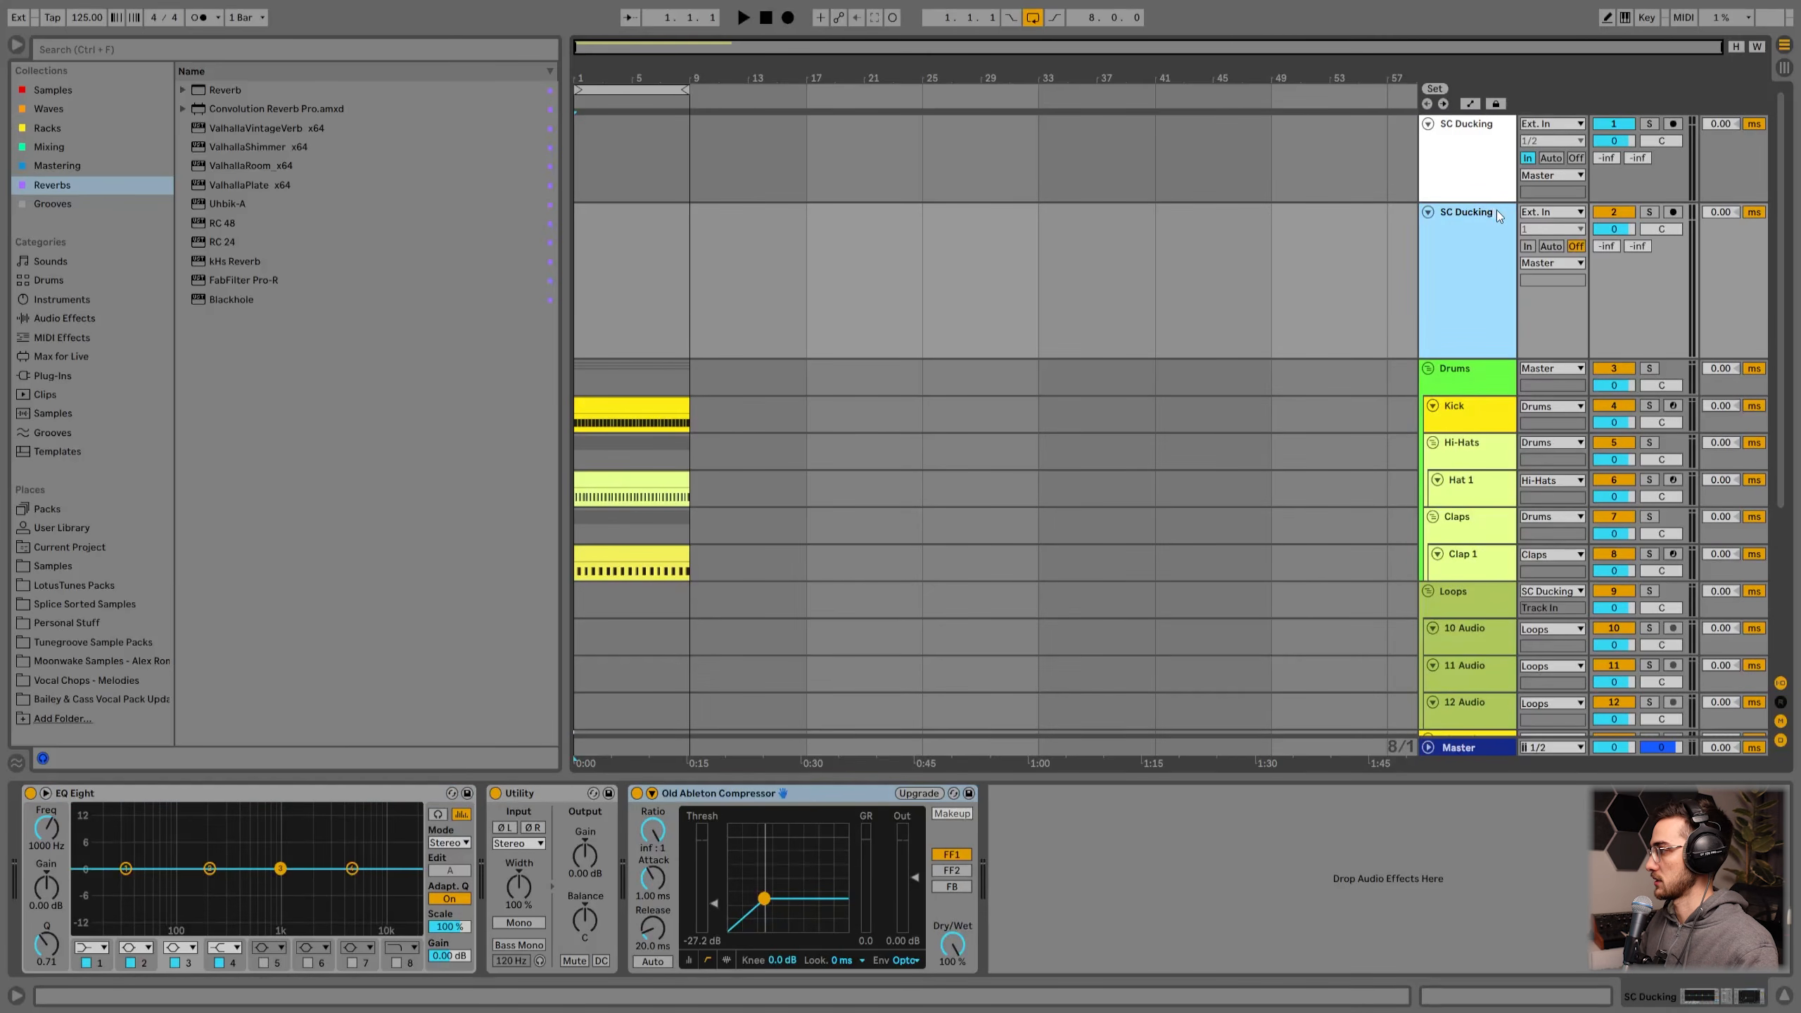
scroll(1496, 235, down, 5)
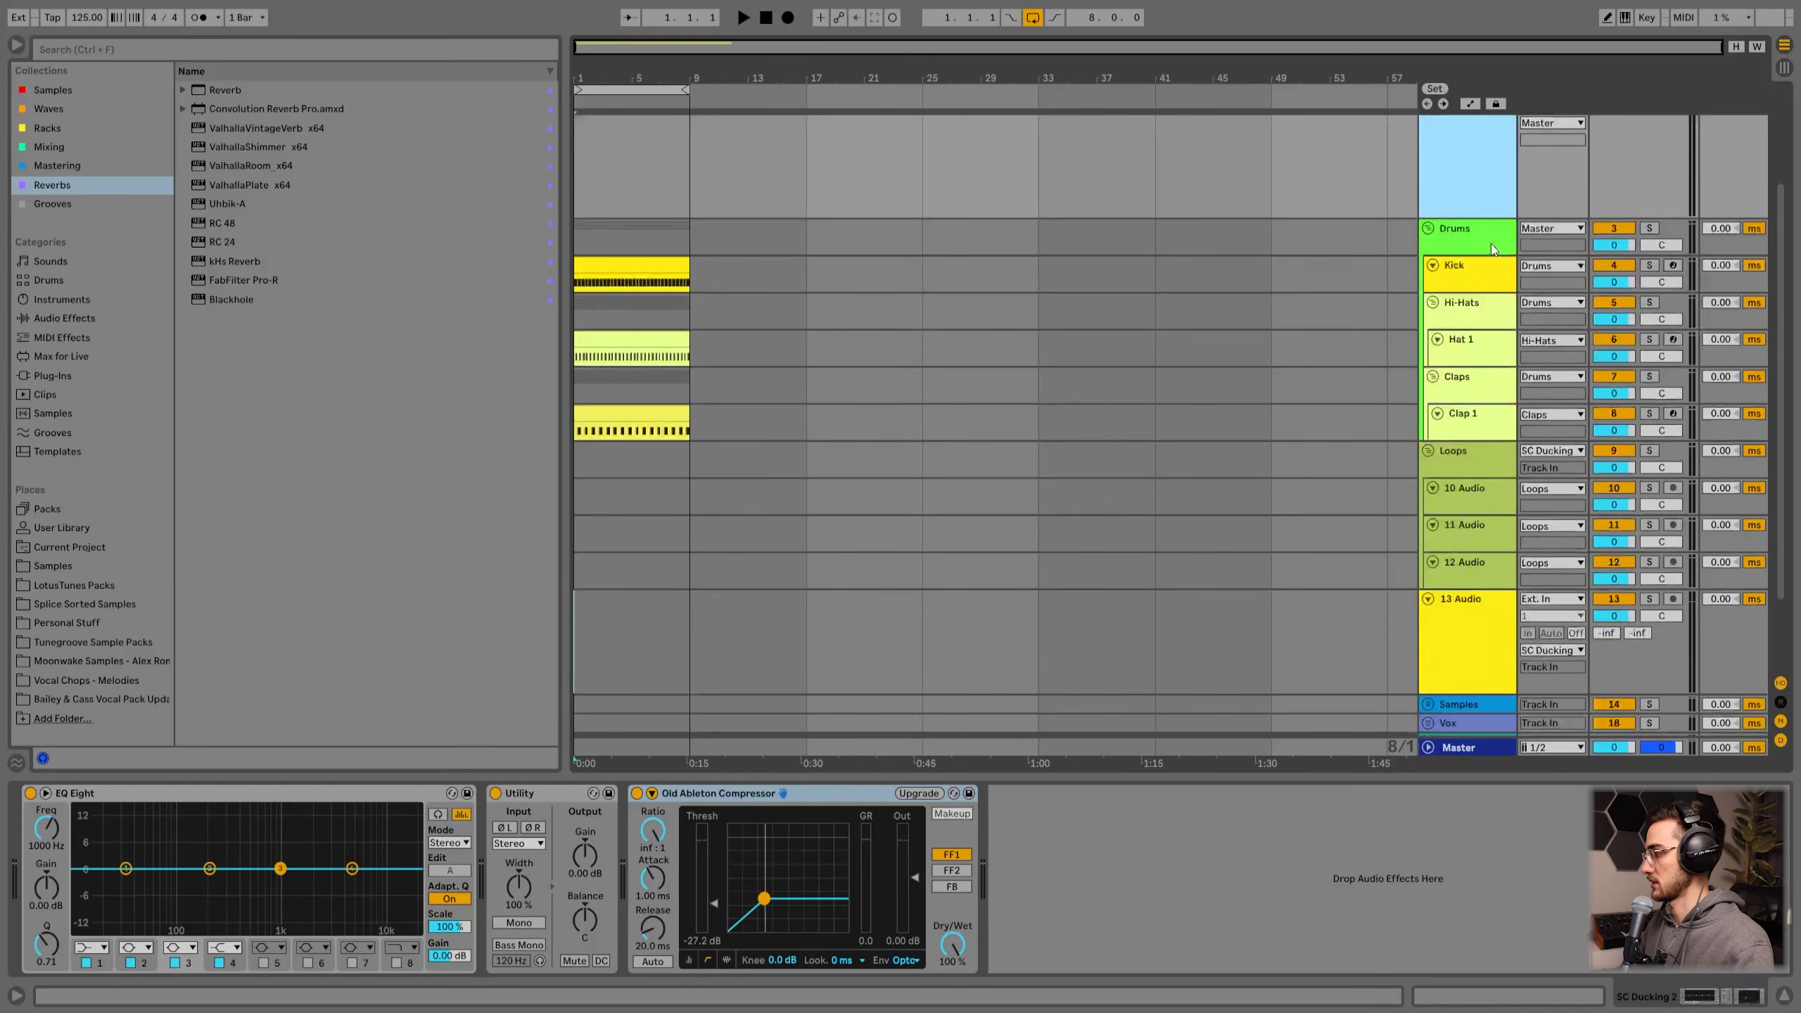
click(1482, 522)
click(1552, 569)
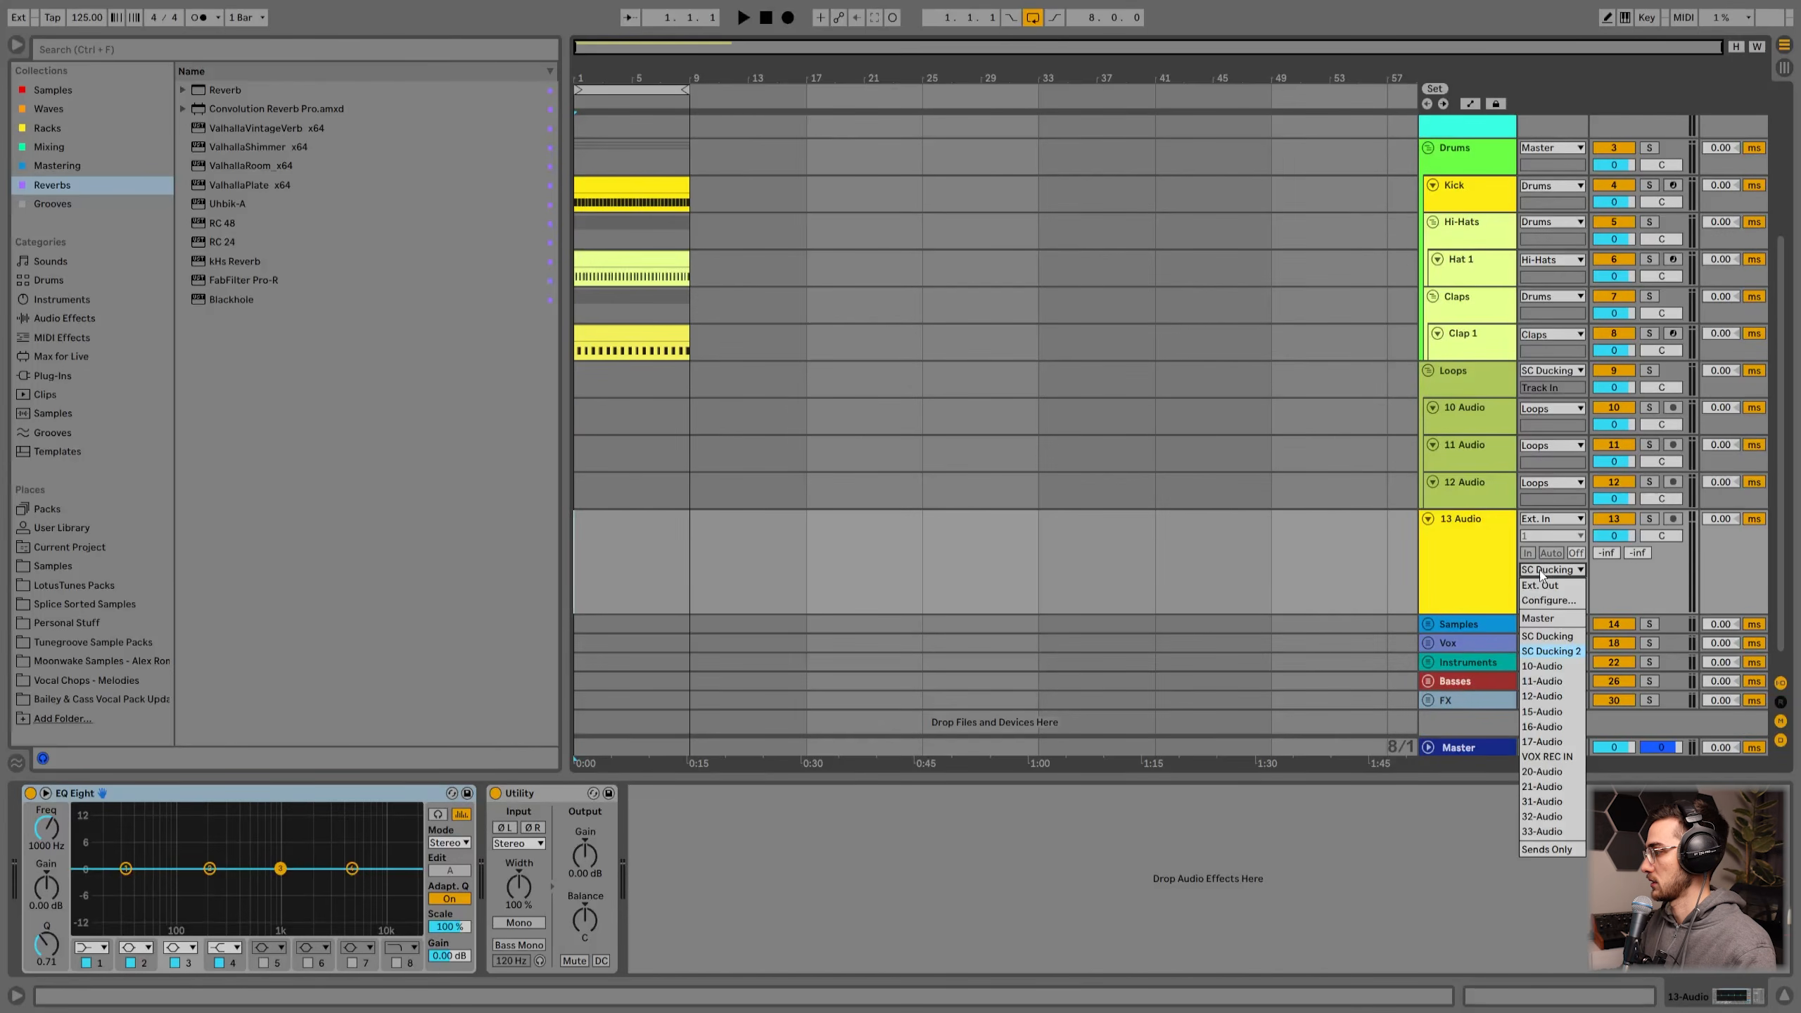
click(1558, 652)
click(1466, 588)
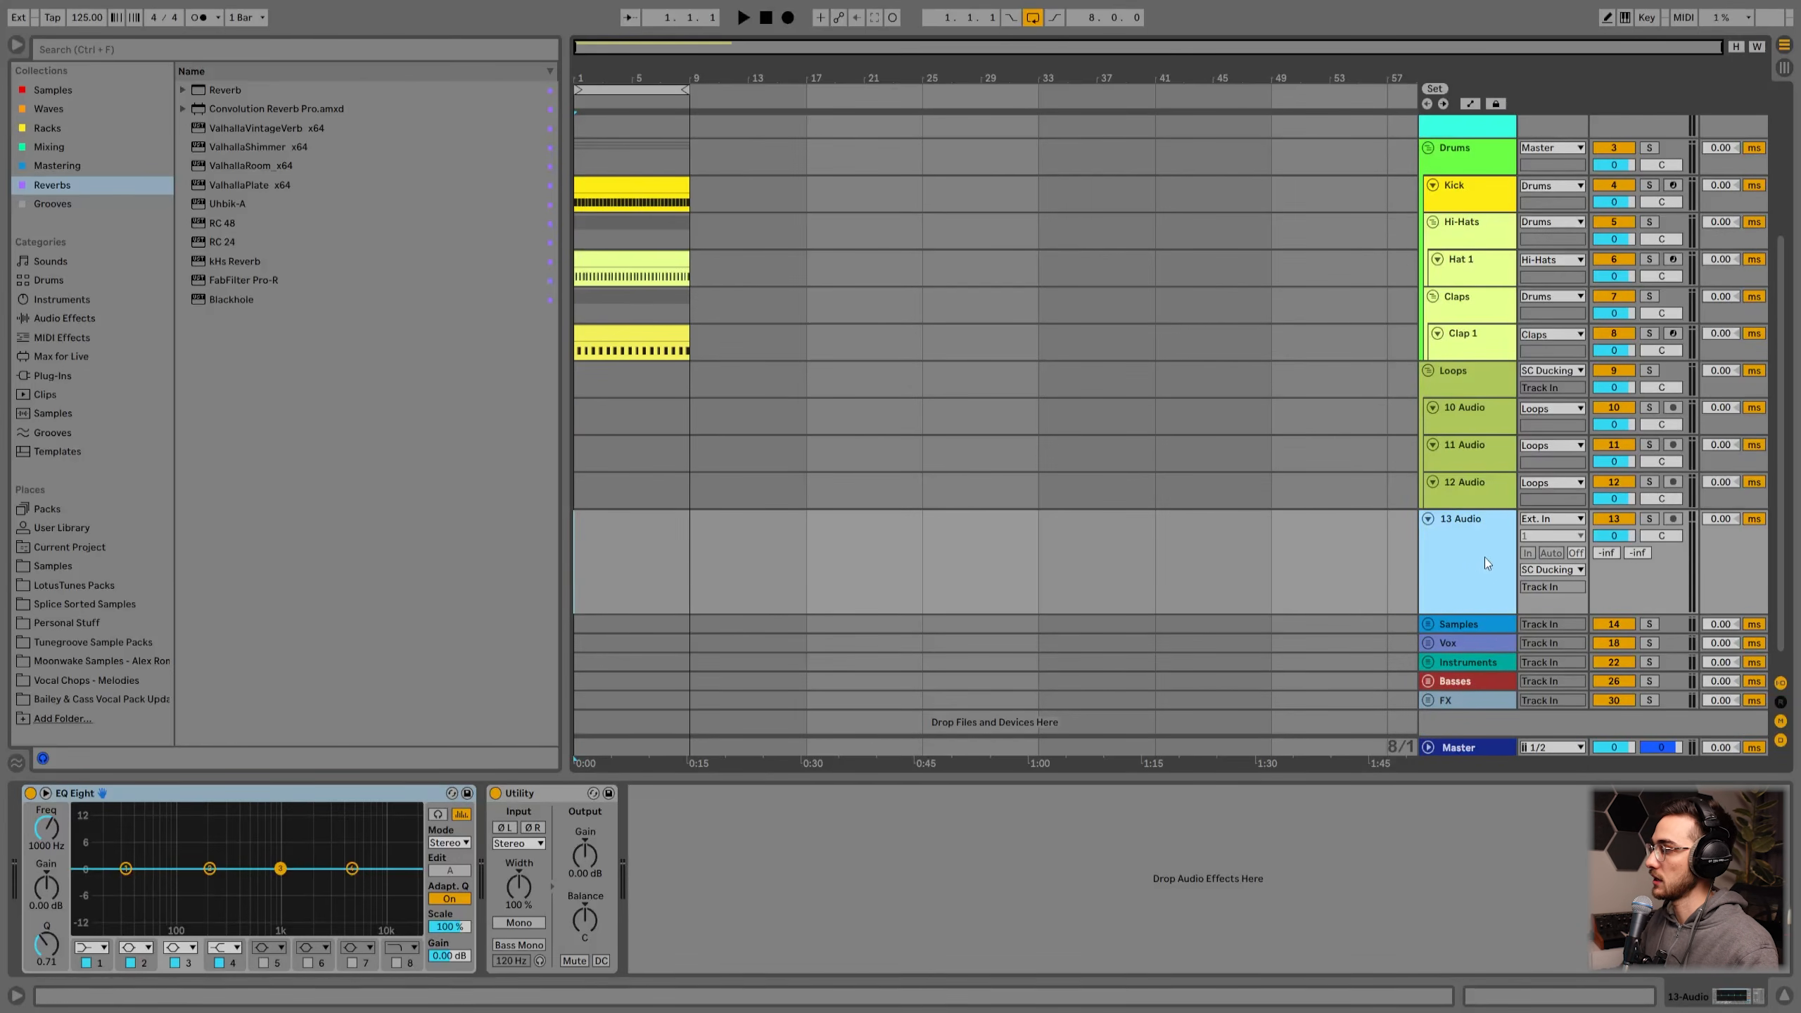
scroll(1137, 543, up, 2)
scroll(1137, 543, down, 3)
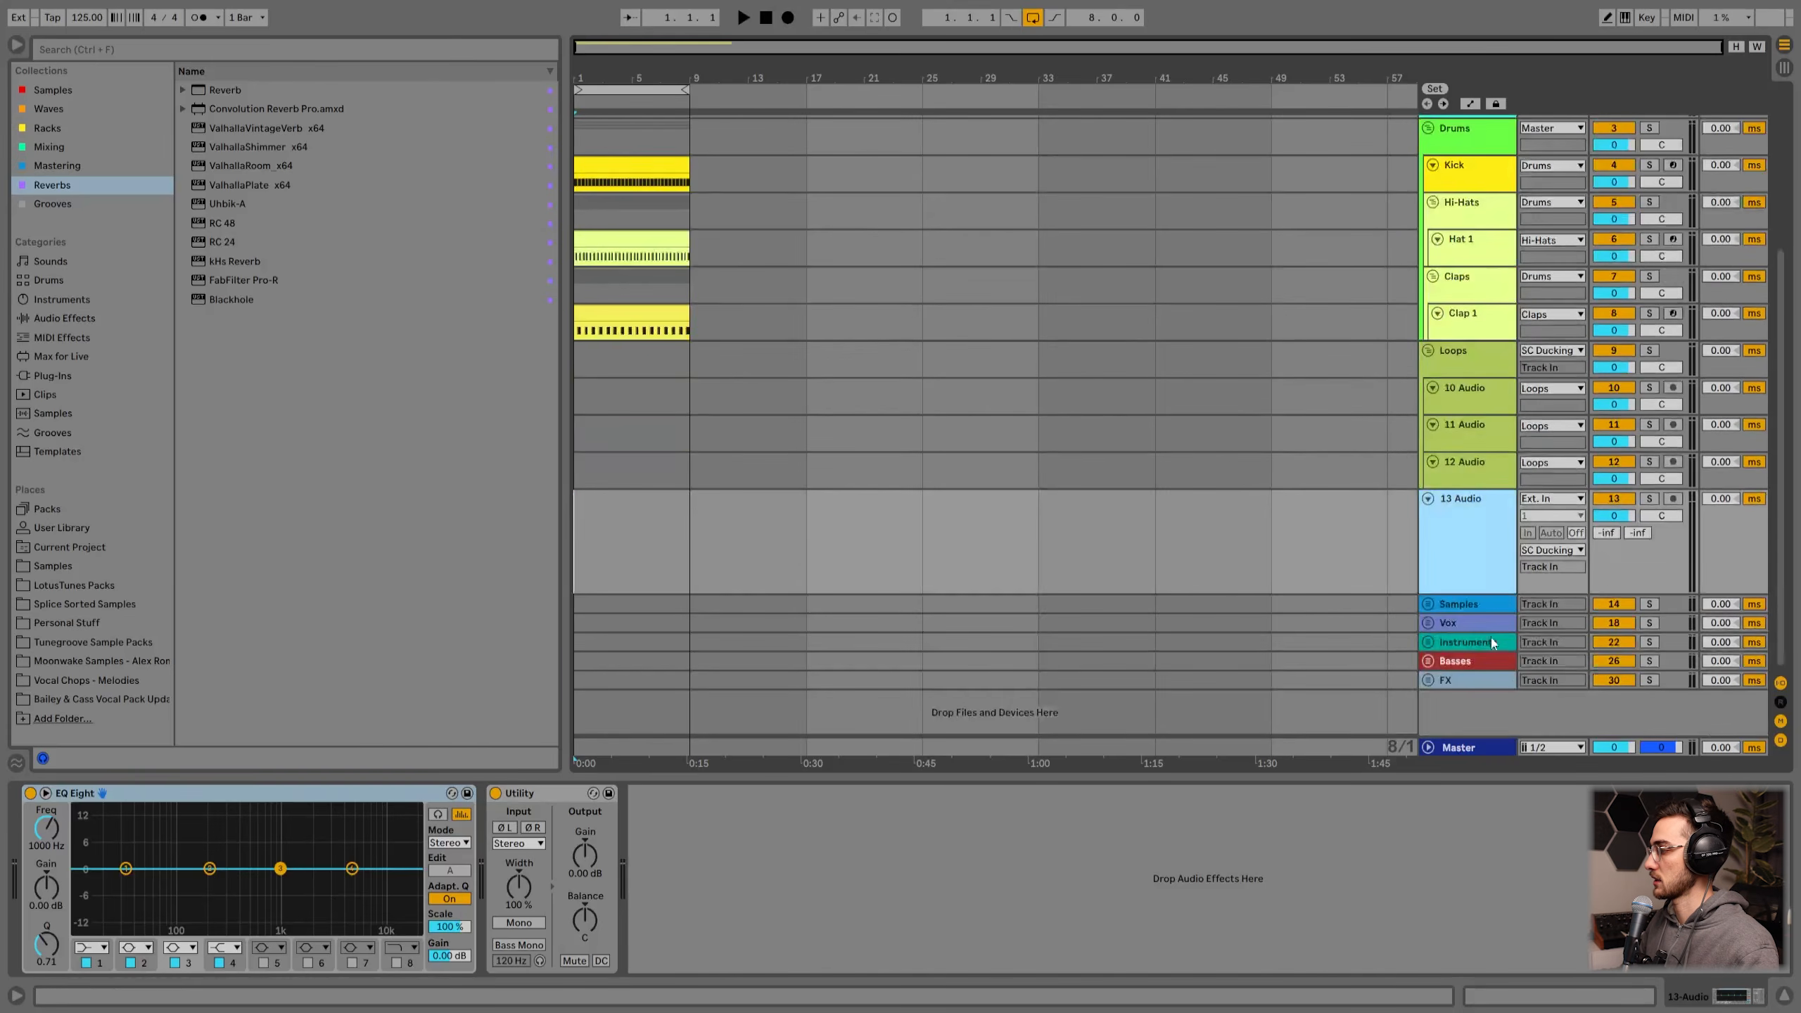
click(1465, 749)
double_click(1465, 749)
scroll(1467, 560, up, 2)
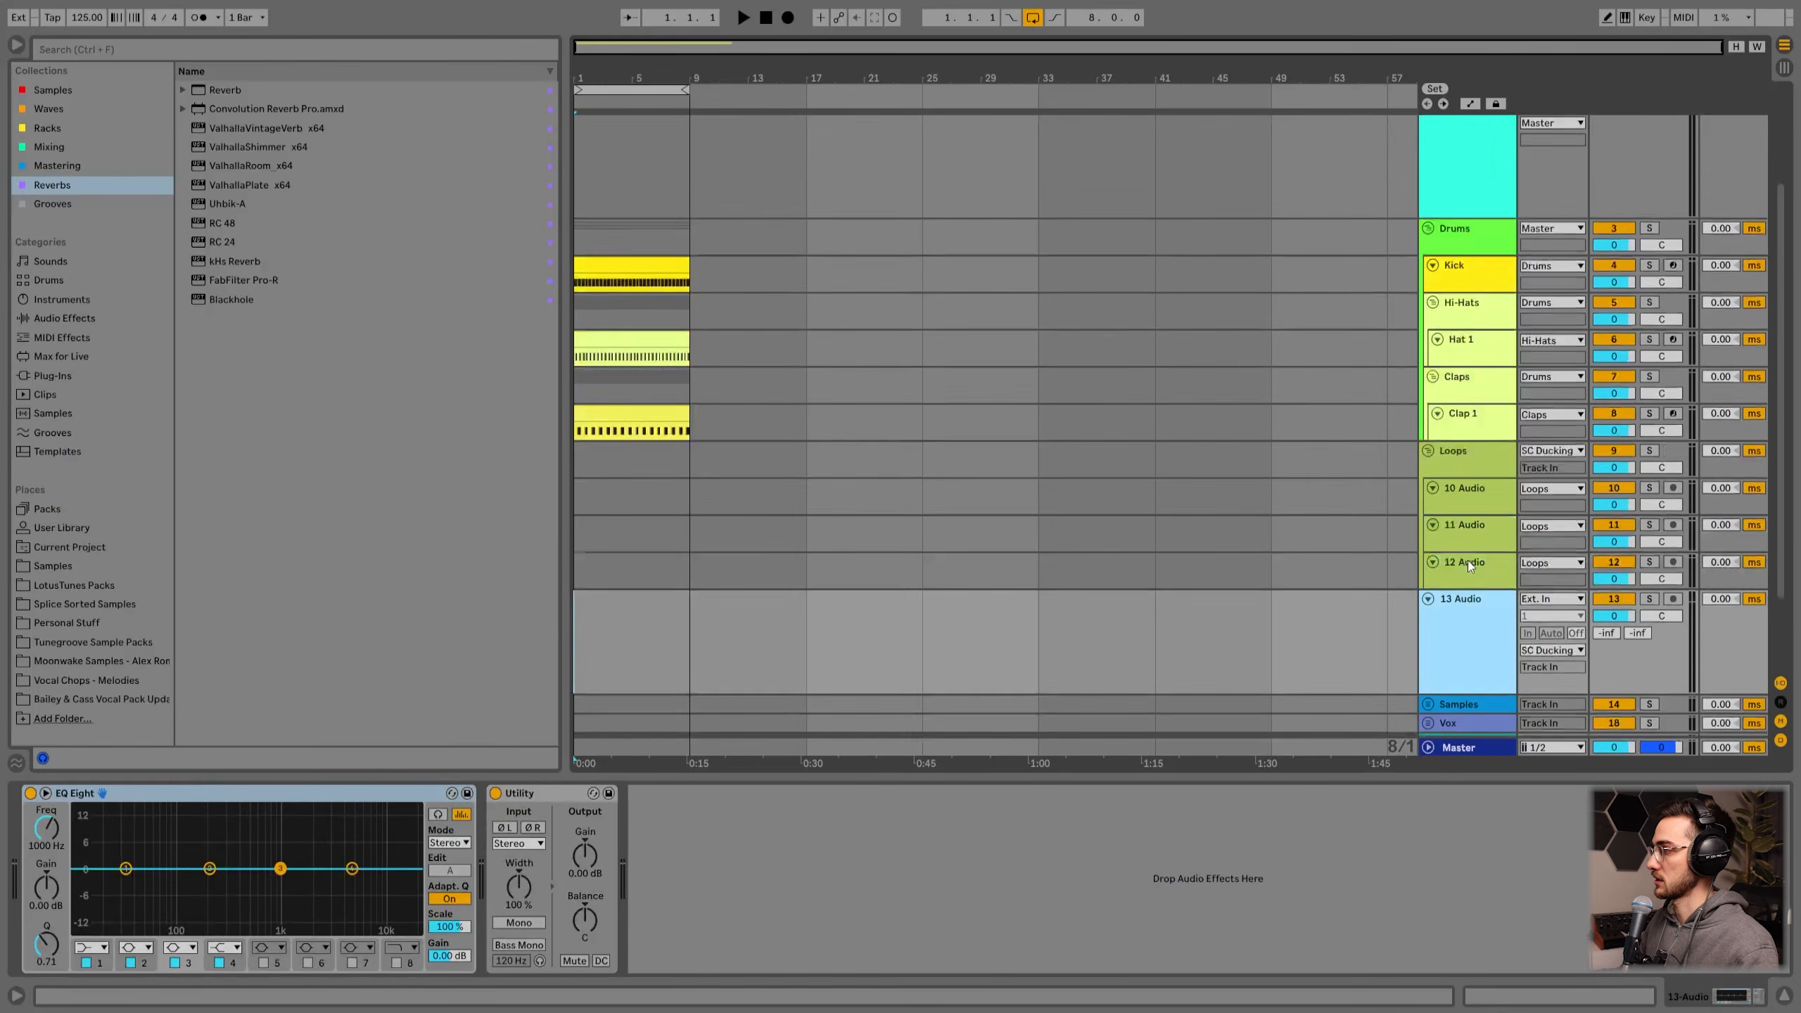
scroll(1468, 560, up, 2)
Step: Set the SC Ducking 2 track's input to No Input
click(1463, 253)
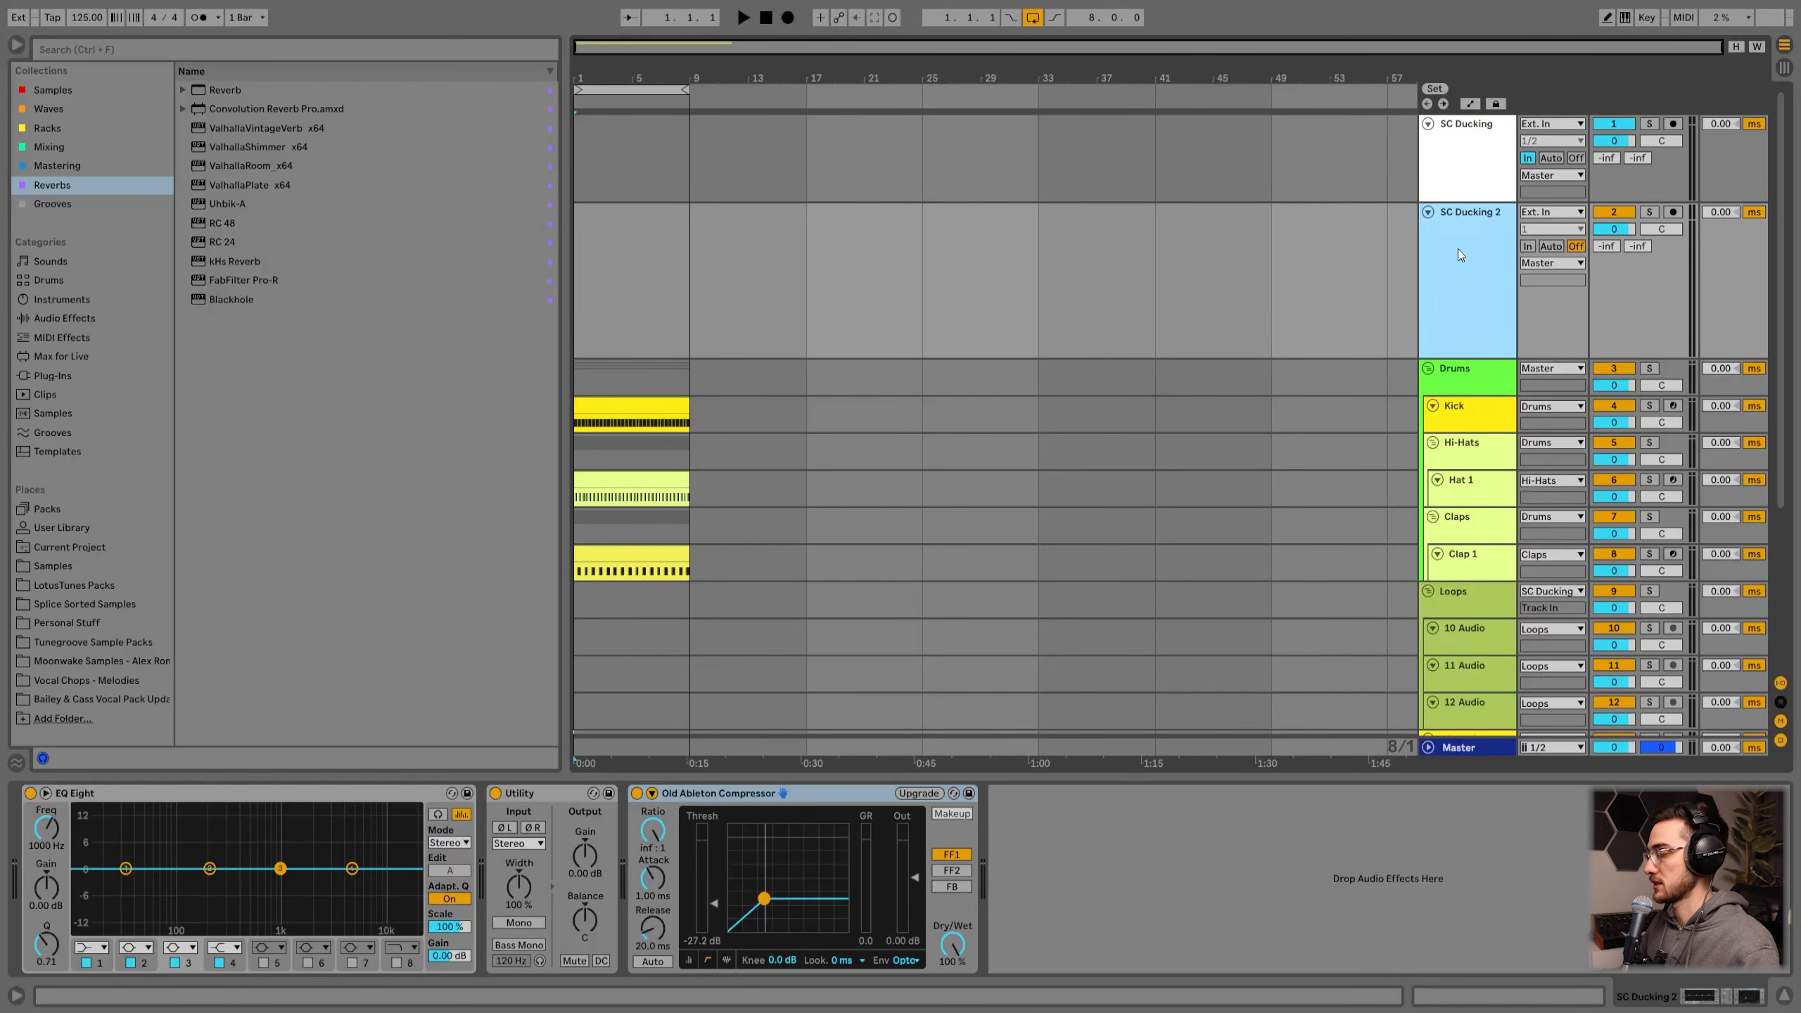
click(1528, 246)
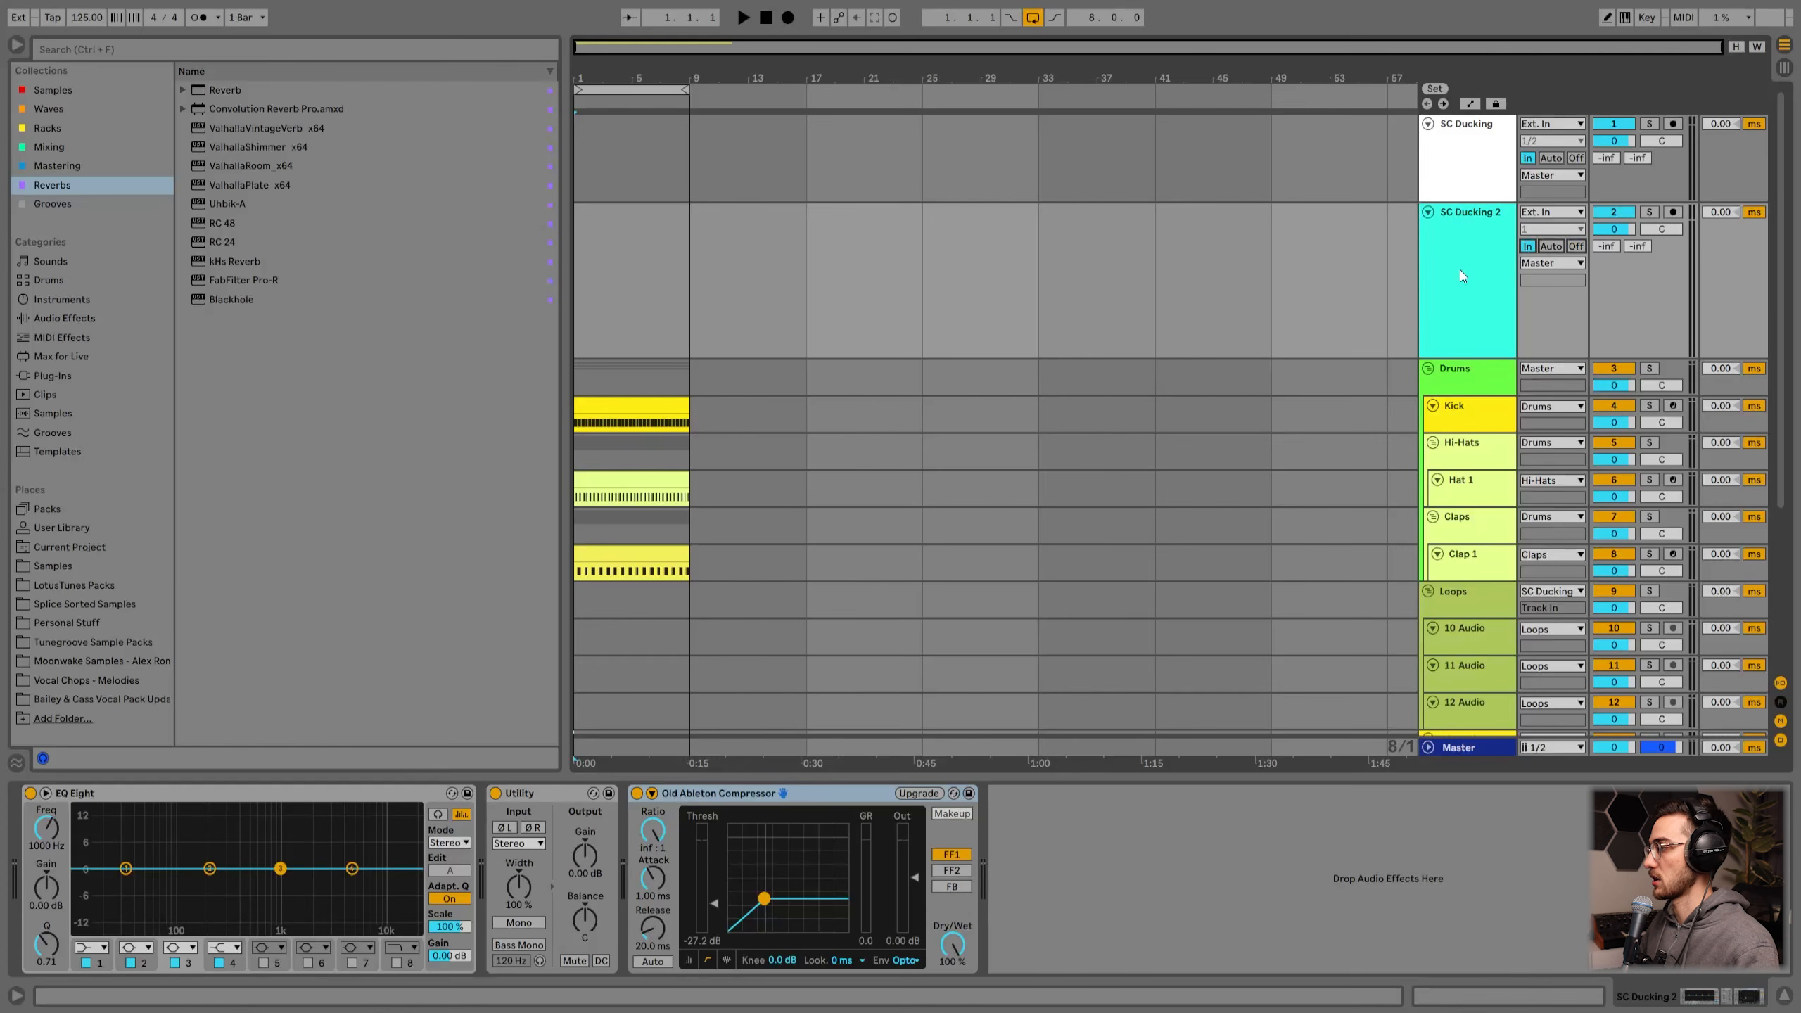
click(1545, 213)
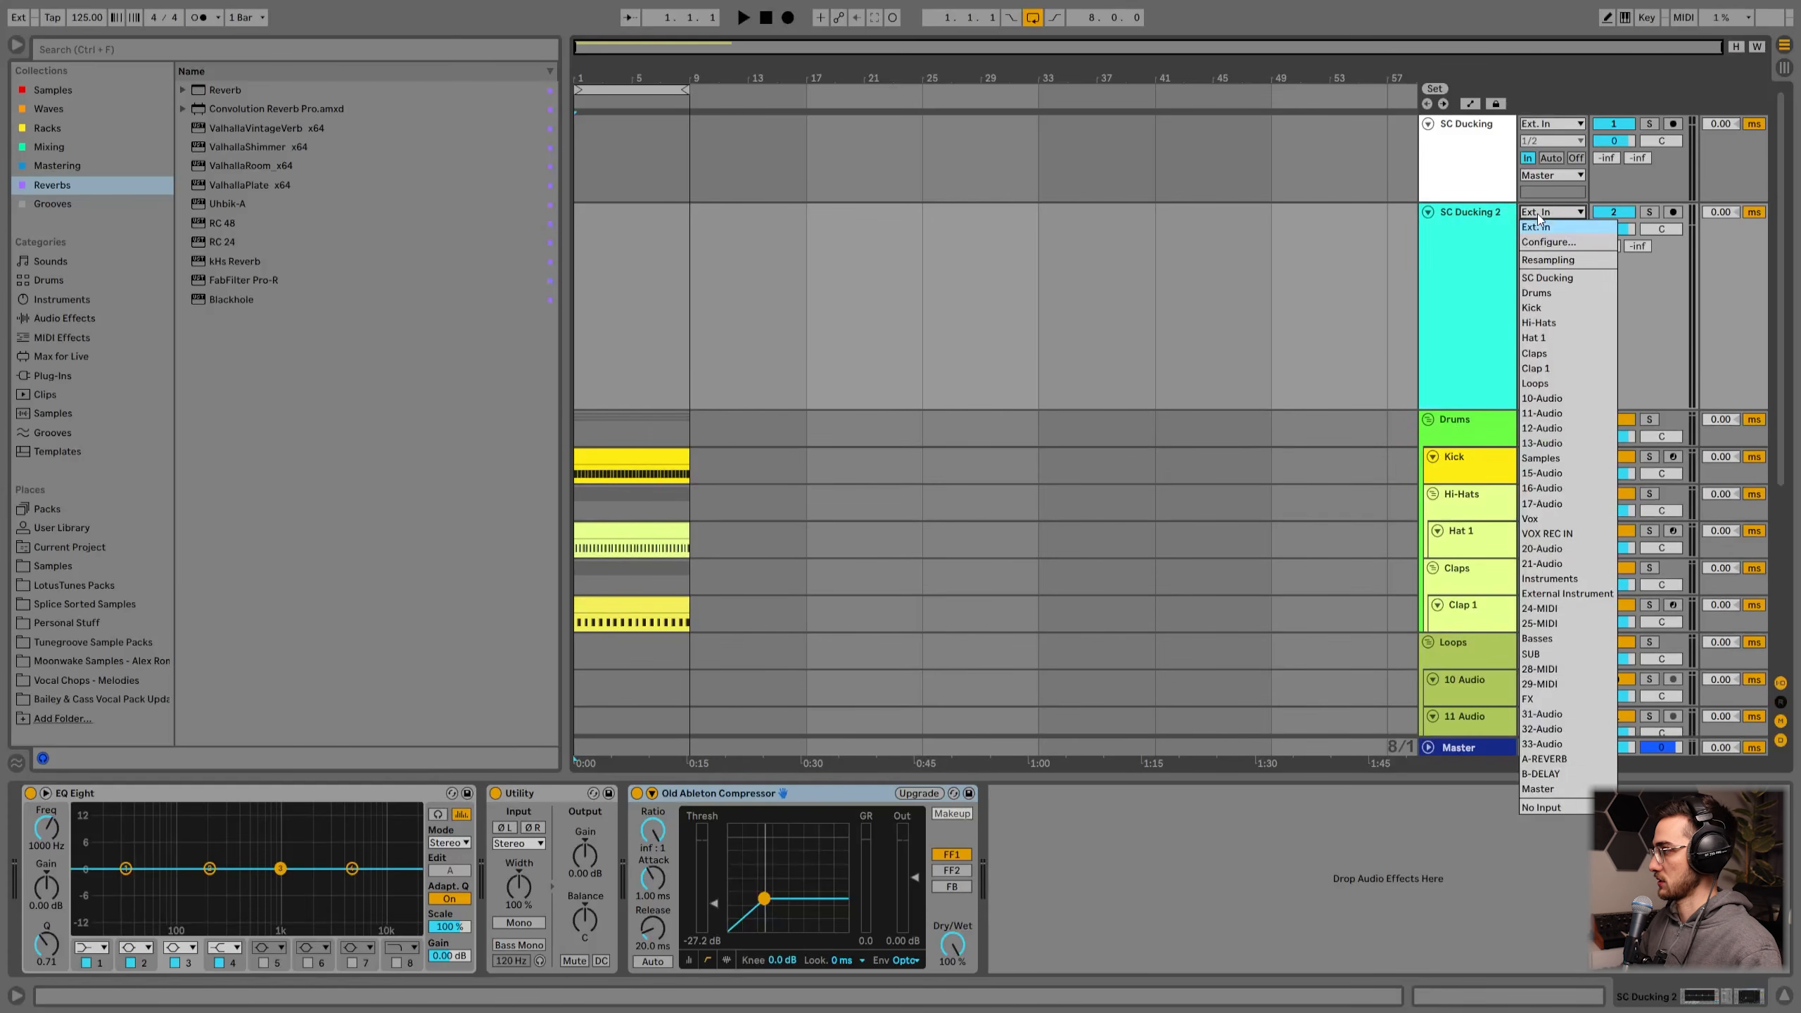
click(1537, 809)
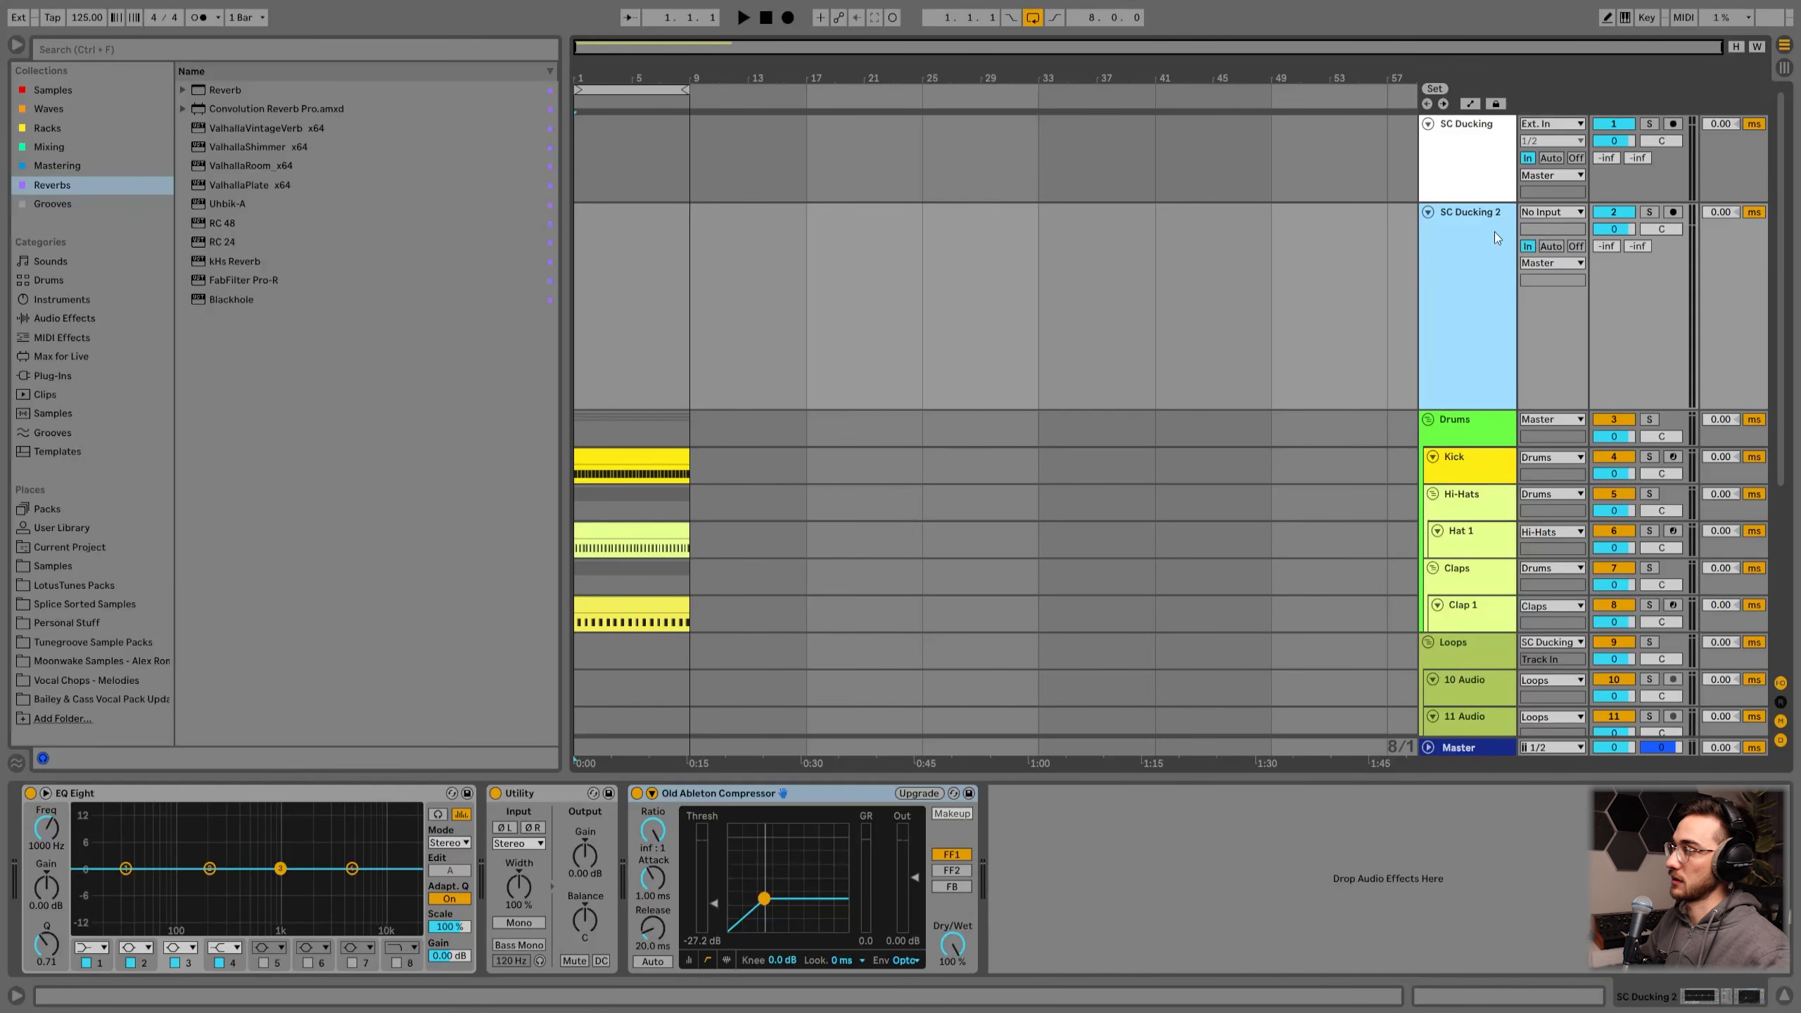
Step: Drag 03 ShakerLoop LT Daydreamer 128BPM.wav from the LotusTunes Packs Shaker Loops folder onto the 13 Audio track
scroll(1465, 545, down, 3)
scroll(1452, 658, up, 3)
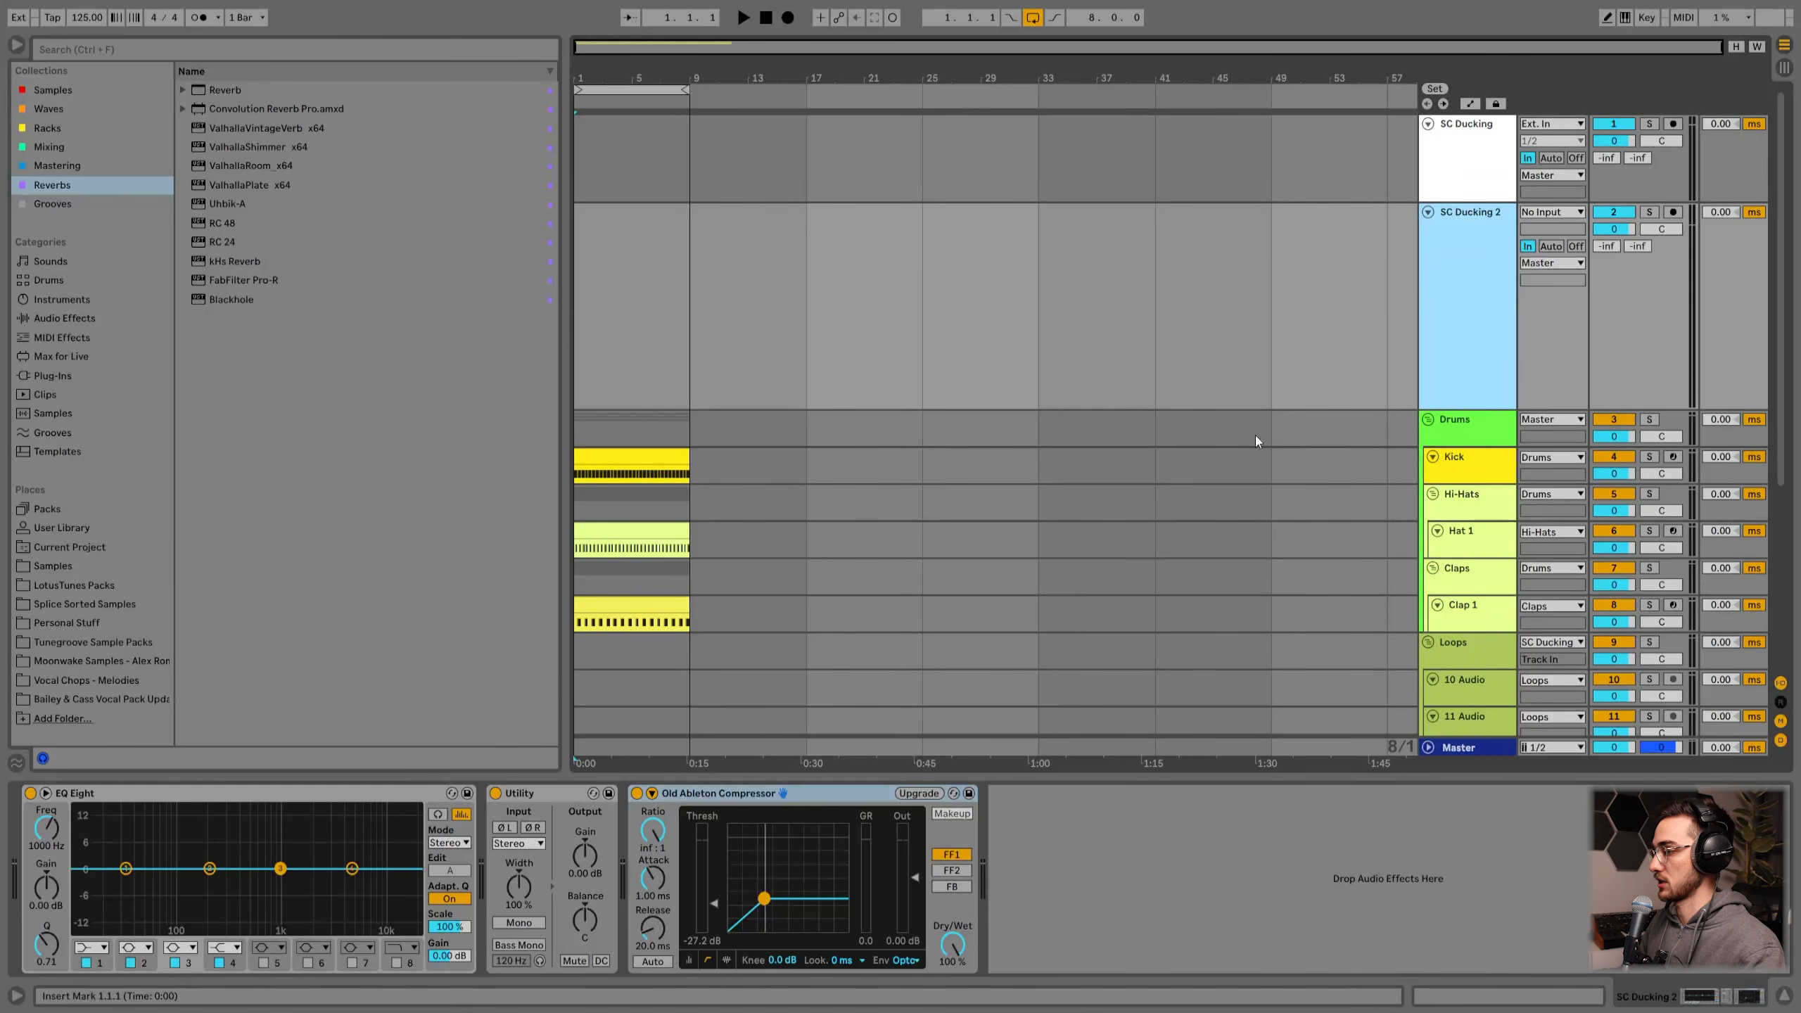
scroll(1497, 278, down, 6)
click(74, 585)
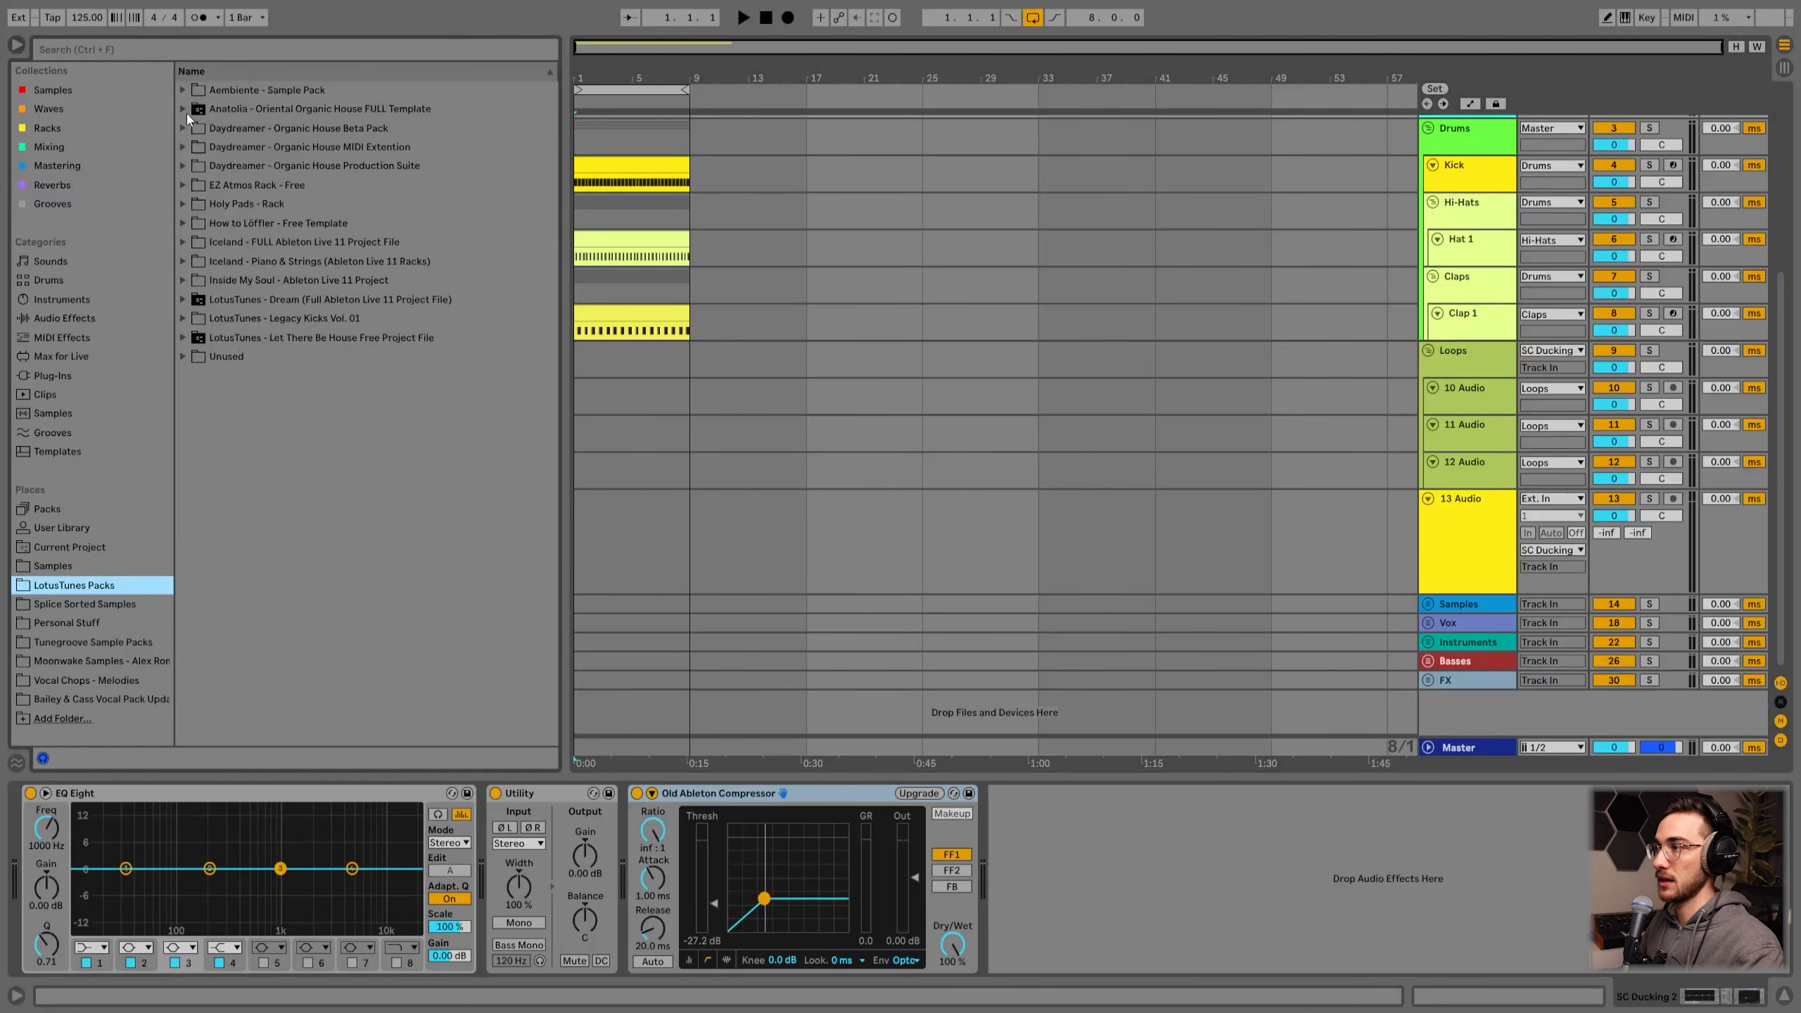
click(189, 168)
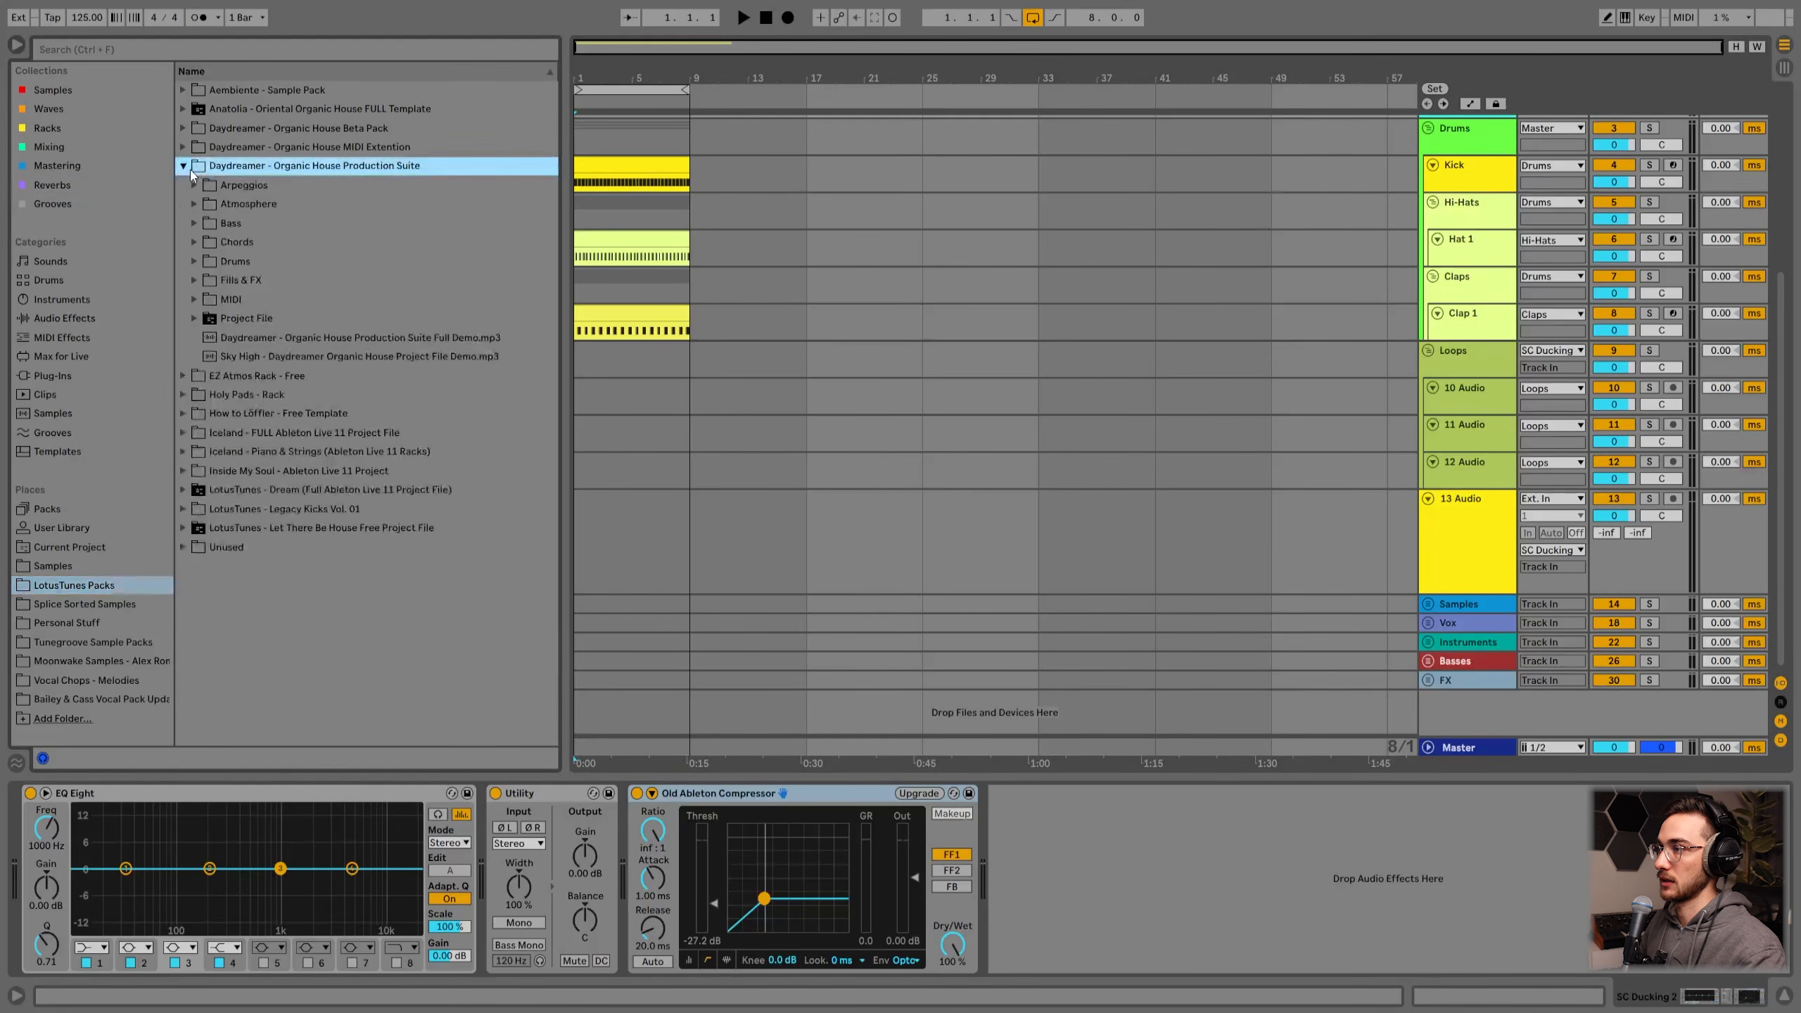
click(193, 261)
click(274, 395)
drag(274, 396, 628, 521)
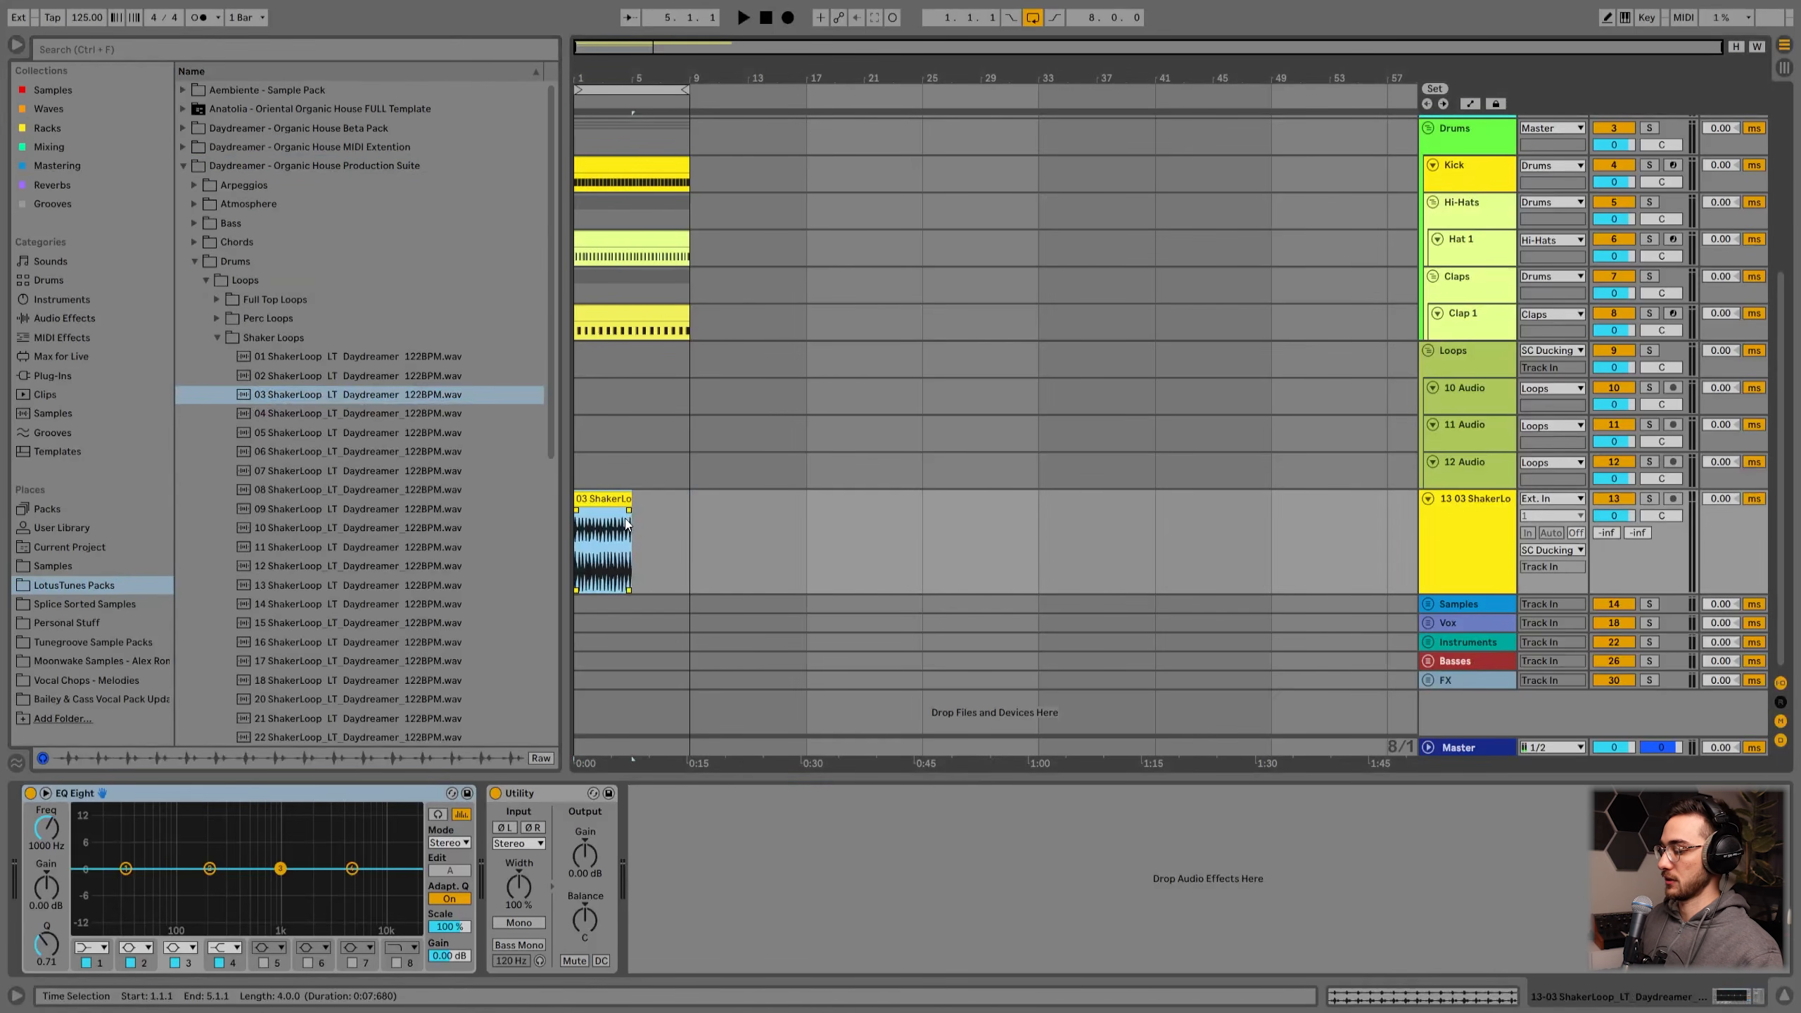
Step: Duplicate the shaker clip and lower the 13 Audio track's volume to about -14.7 dB
key(ctrl+d)
click(604, 499)
drag(1614, 515, 1614, 548)
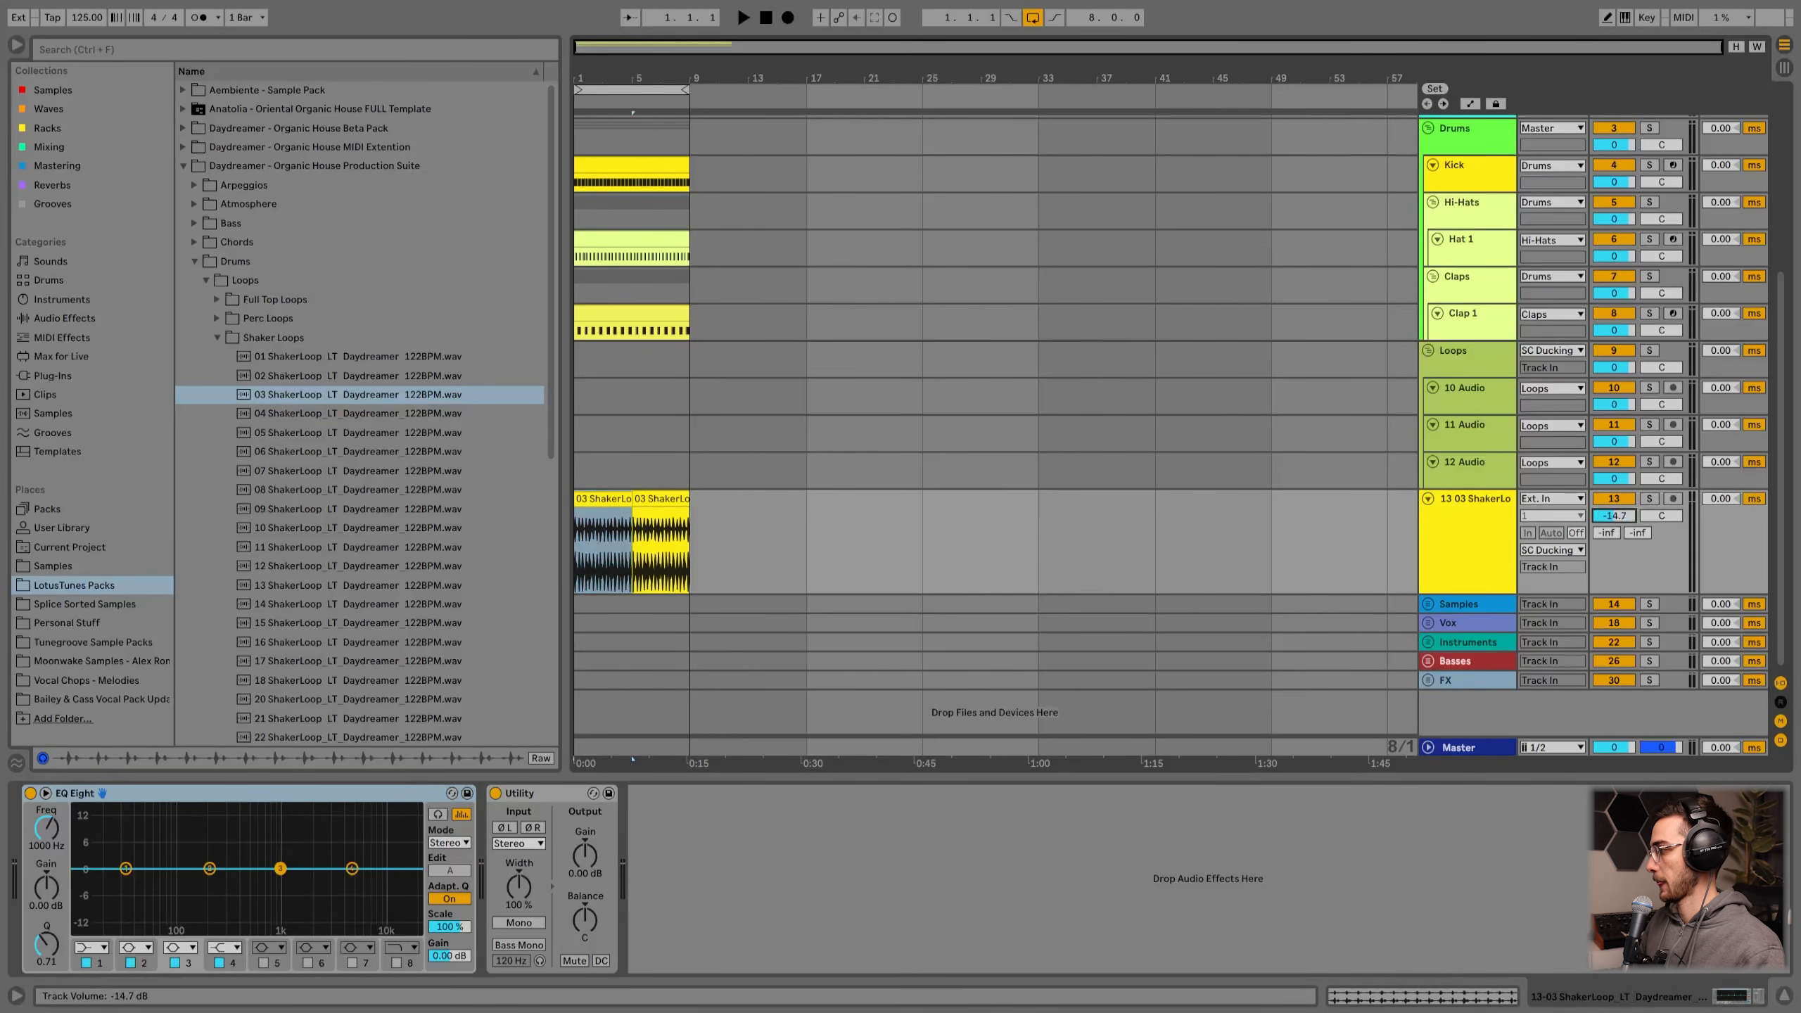
Step: Play the project with the shaker track briefly soloed to audition it
click(1649, 499)
key(space)
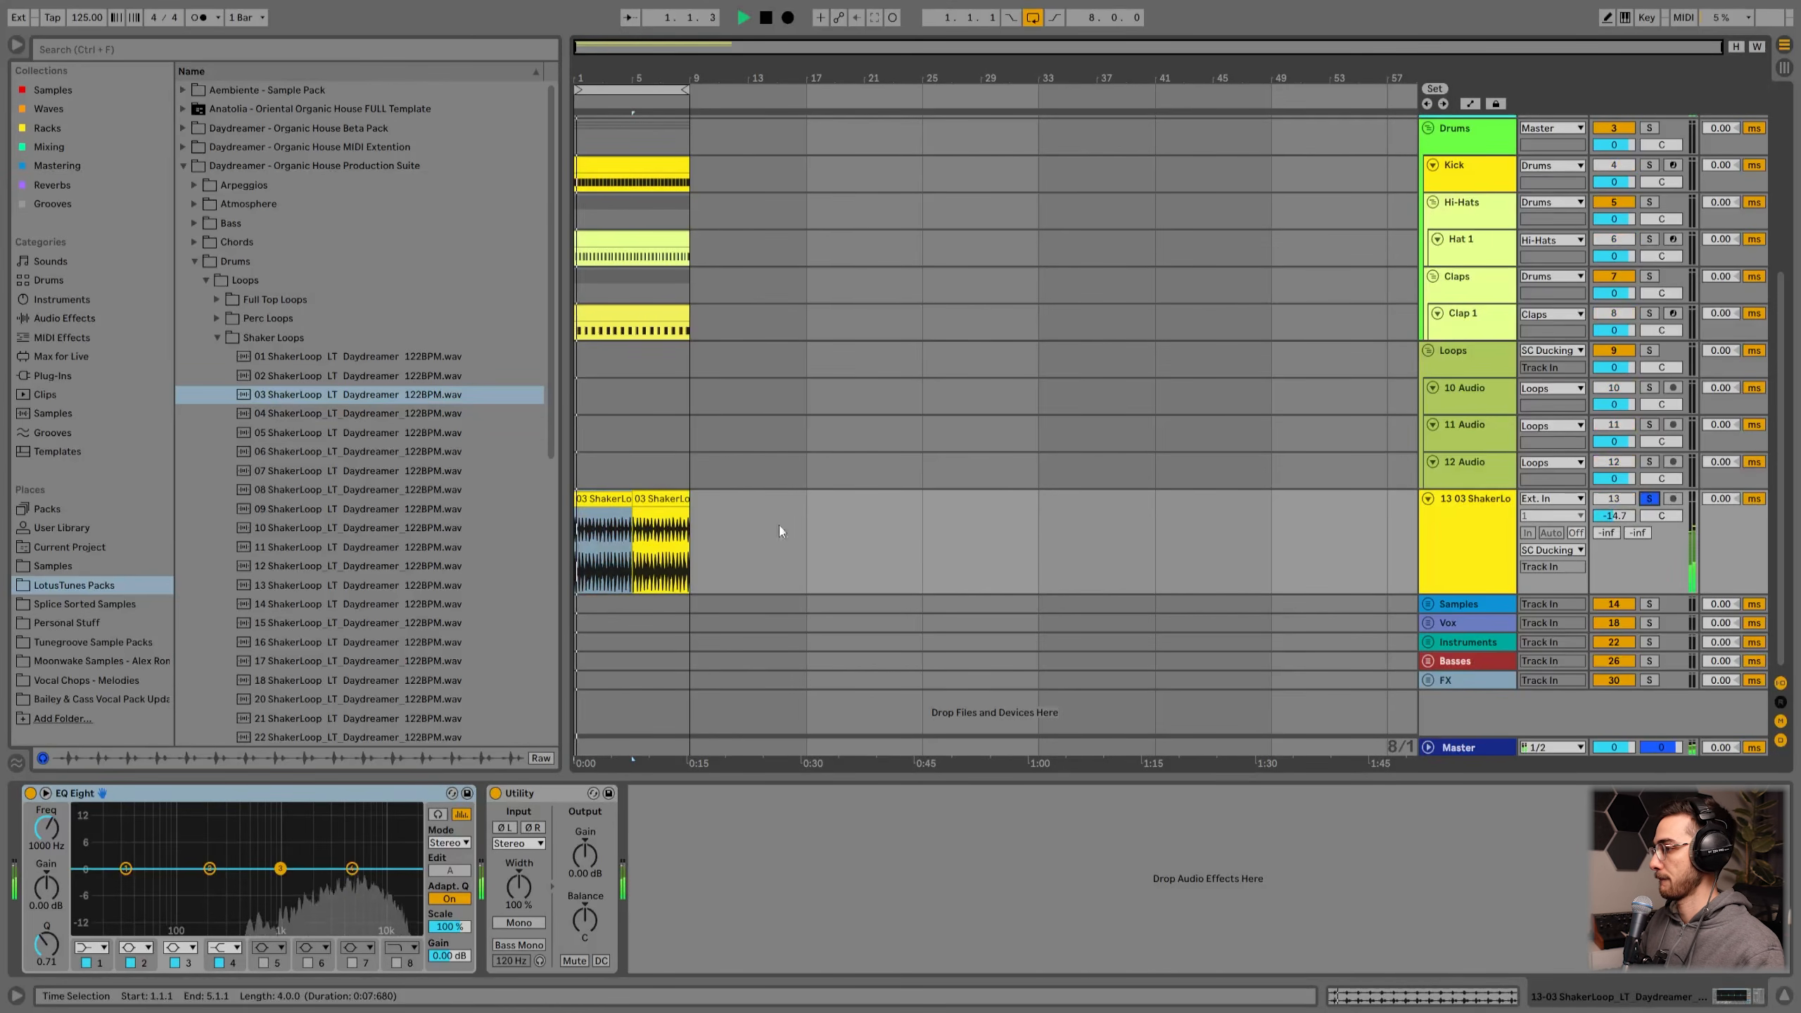
click(1649, 498)
click(1475, 521)
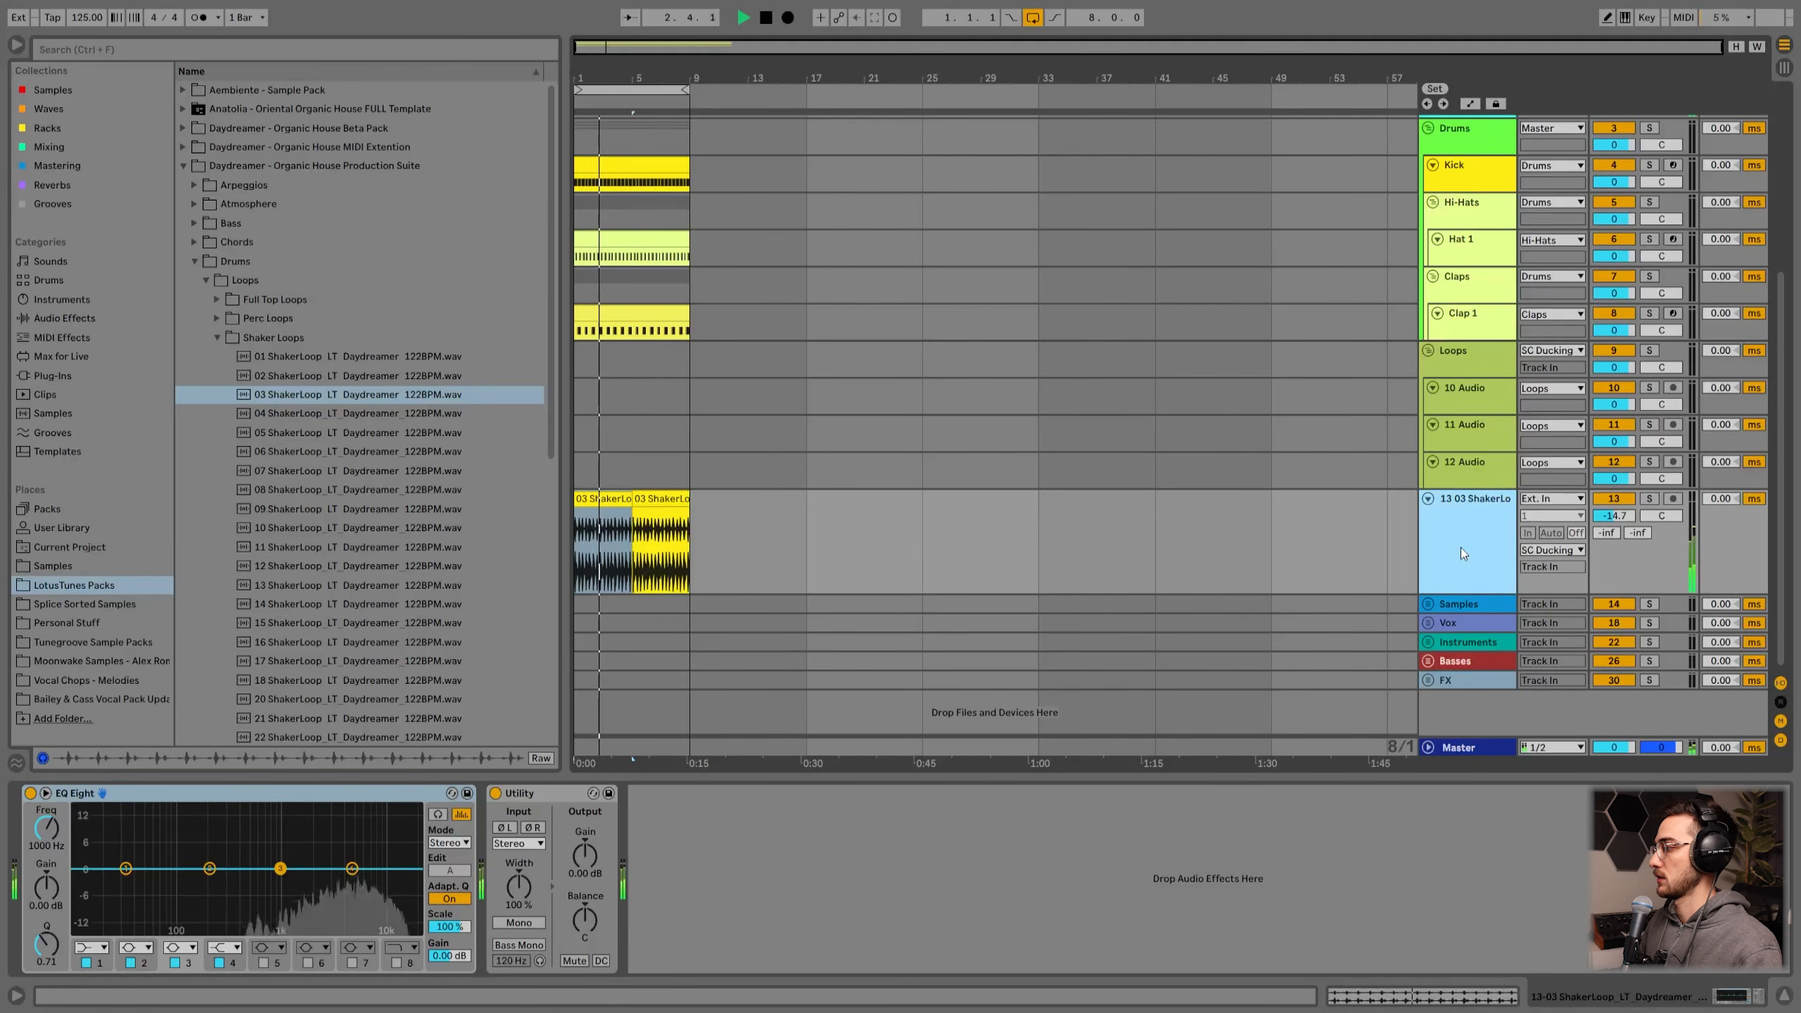
Step: Switch SC Ducking 2's monitoring through Auto and Off, then back to In
scroll(1475, 529, up, 5)
click(1495, 246)
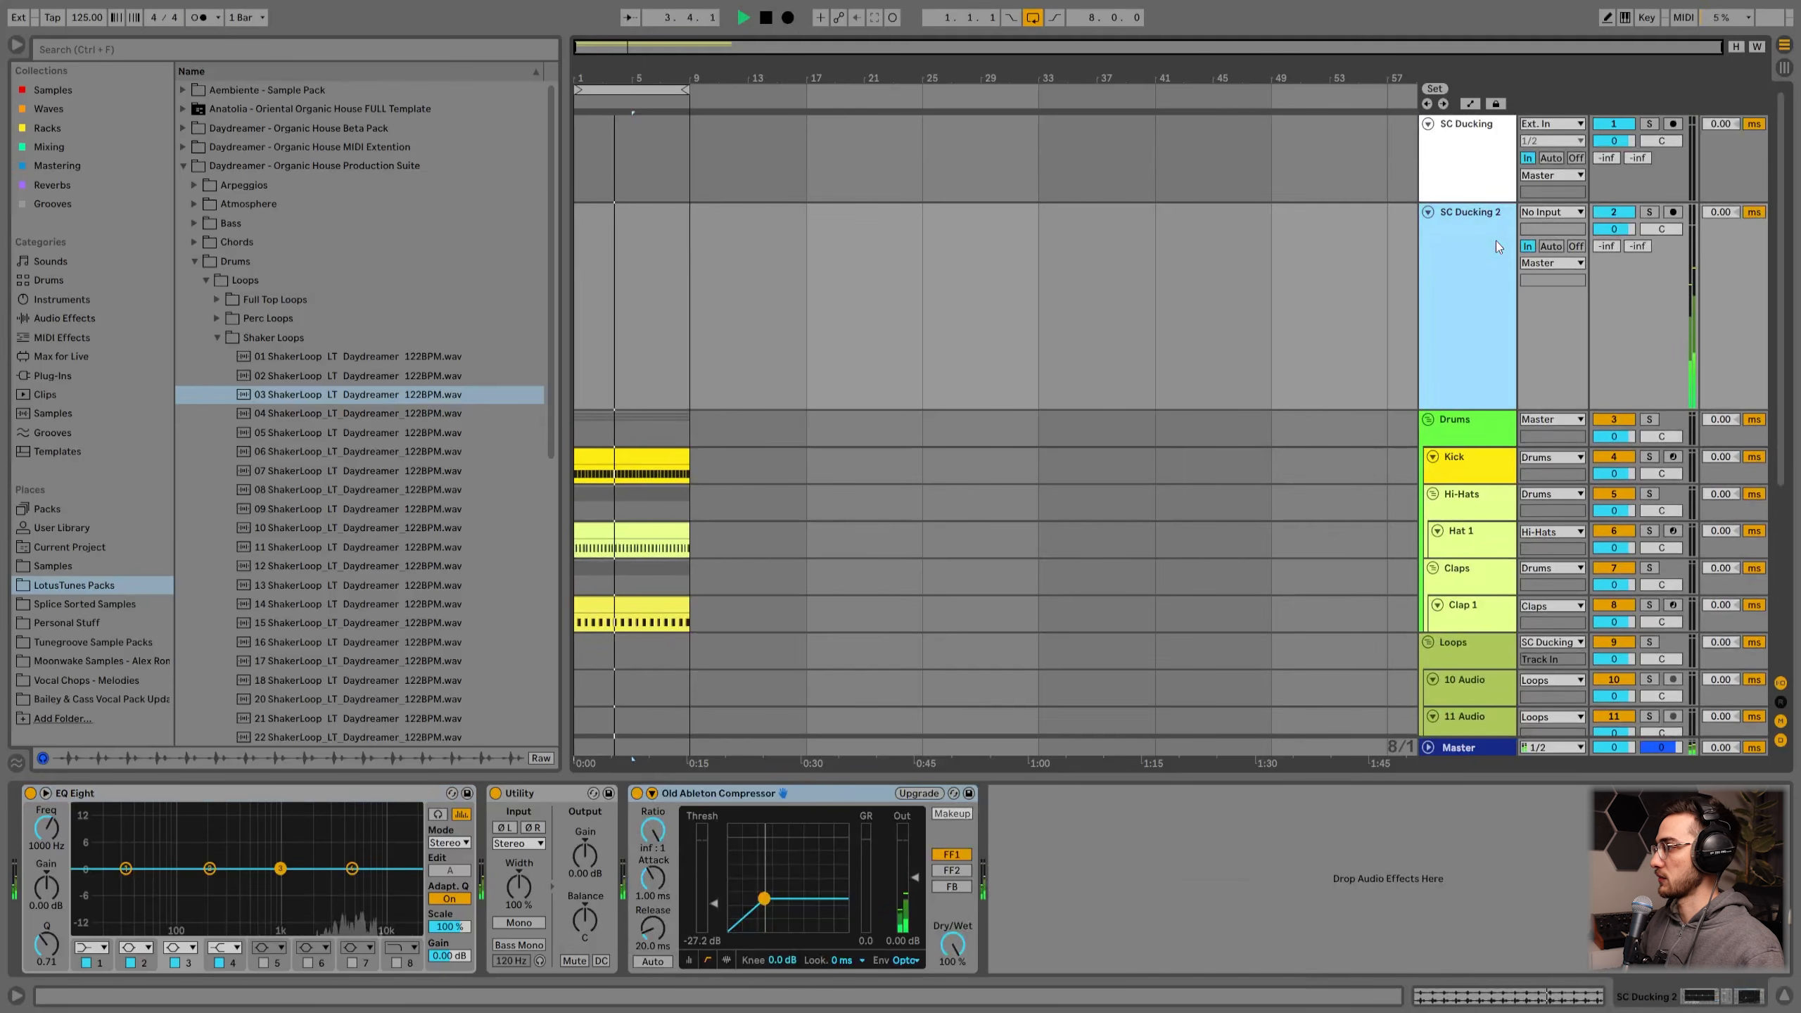
click(1557, 247)
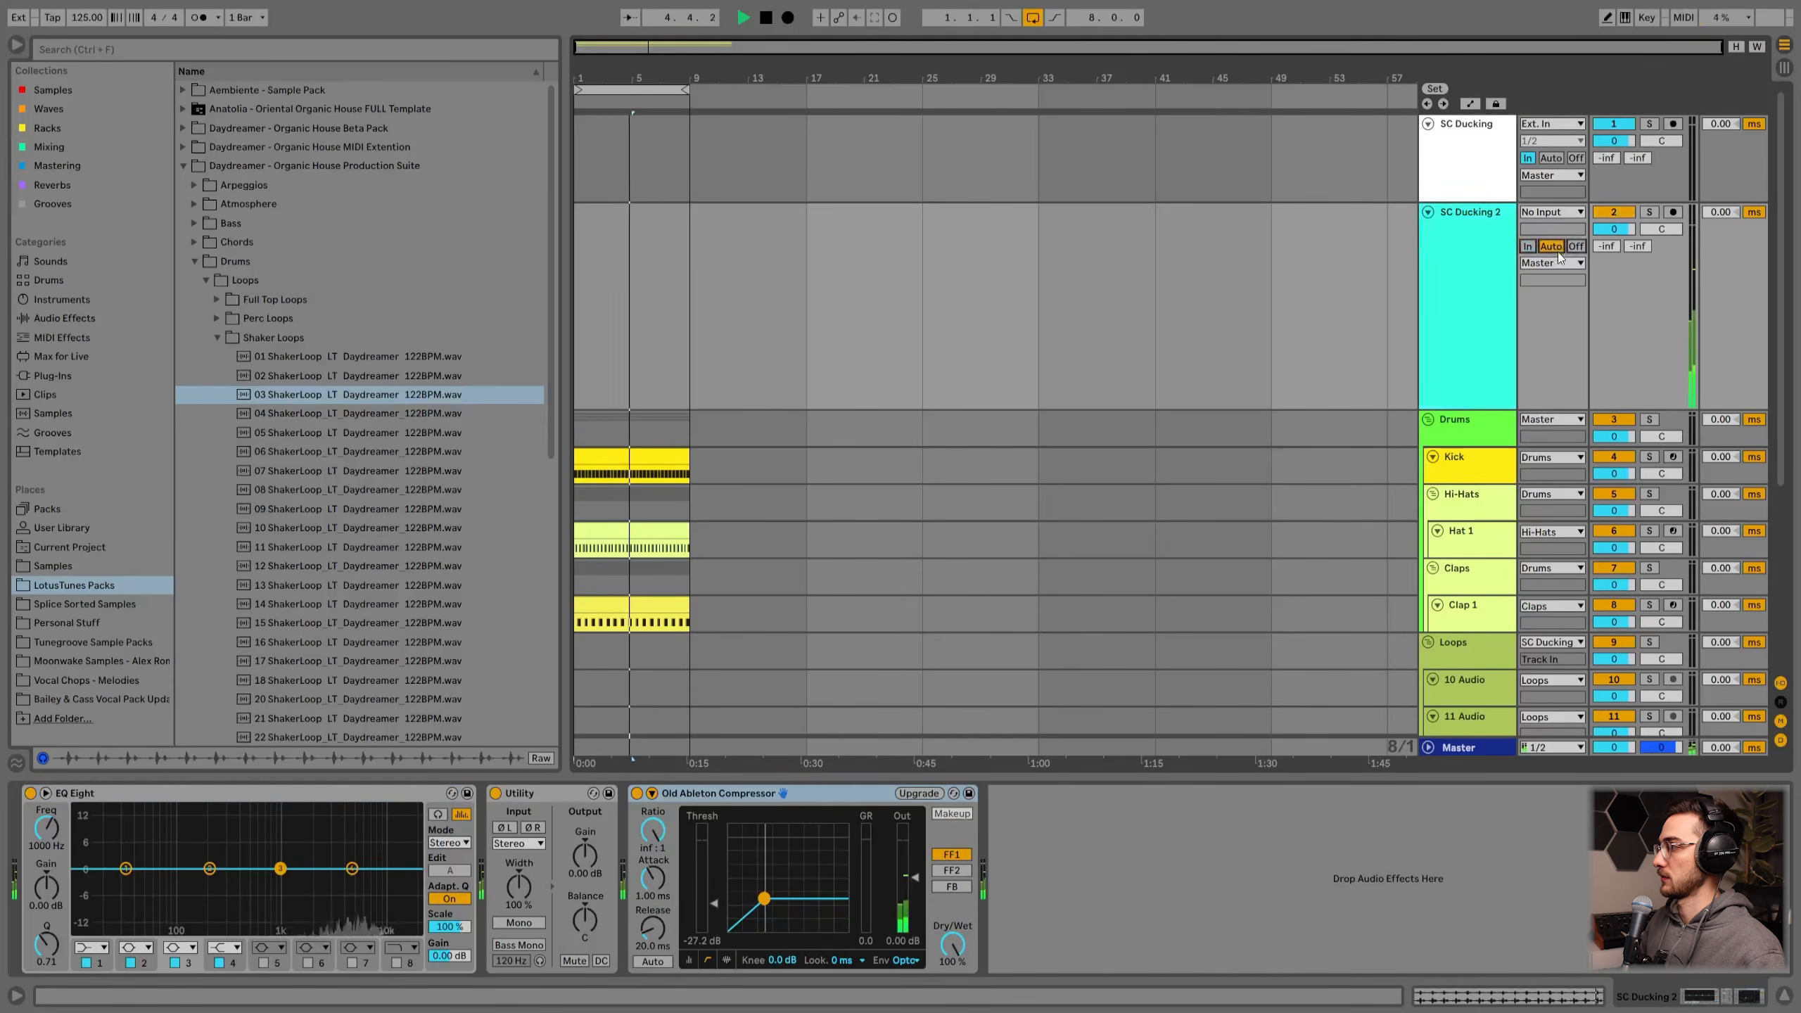
click(1575, 246)
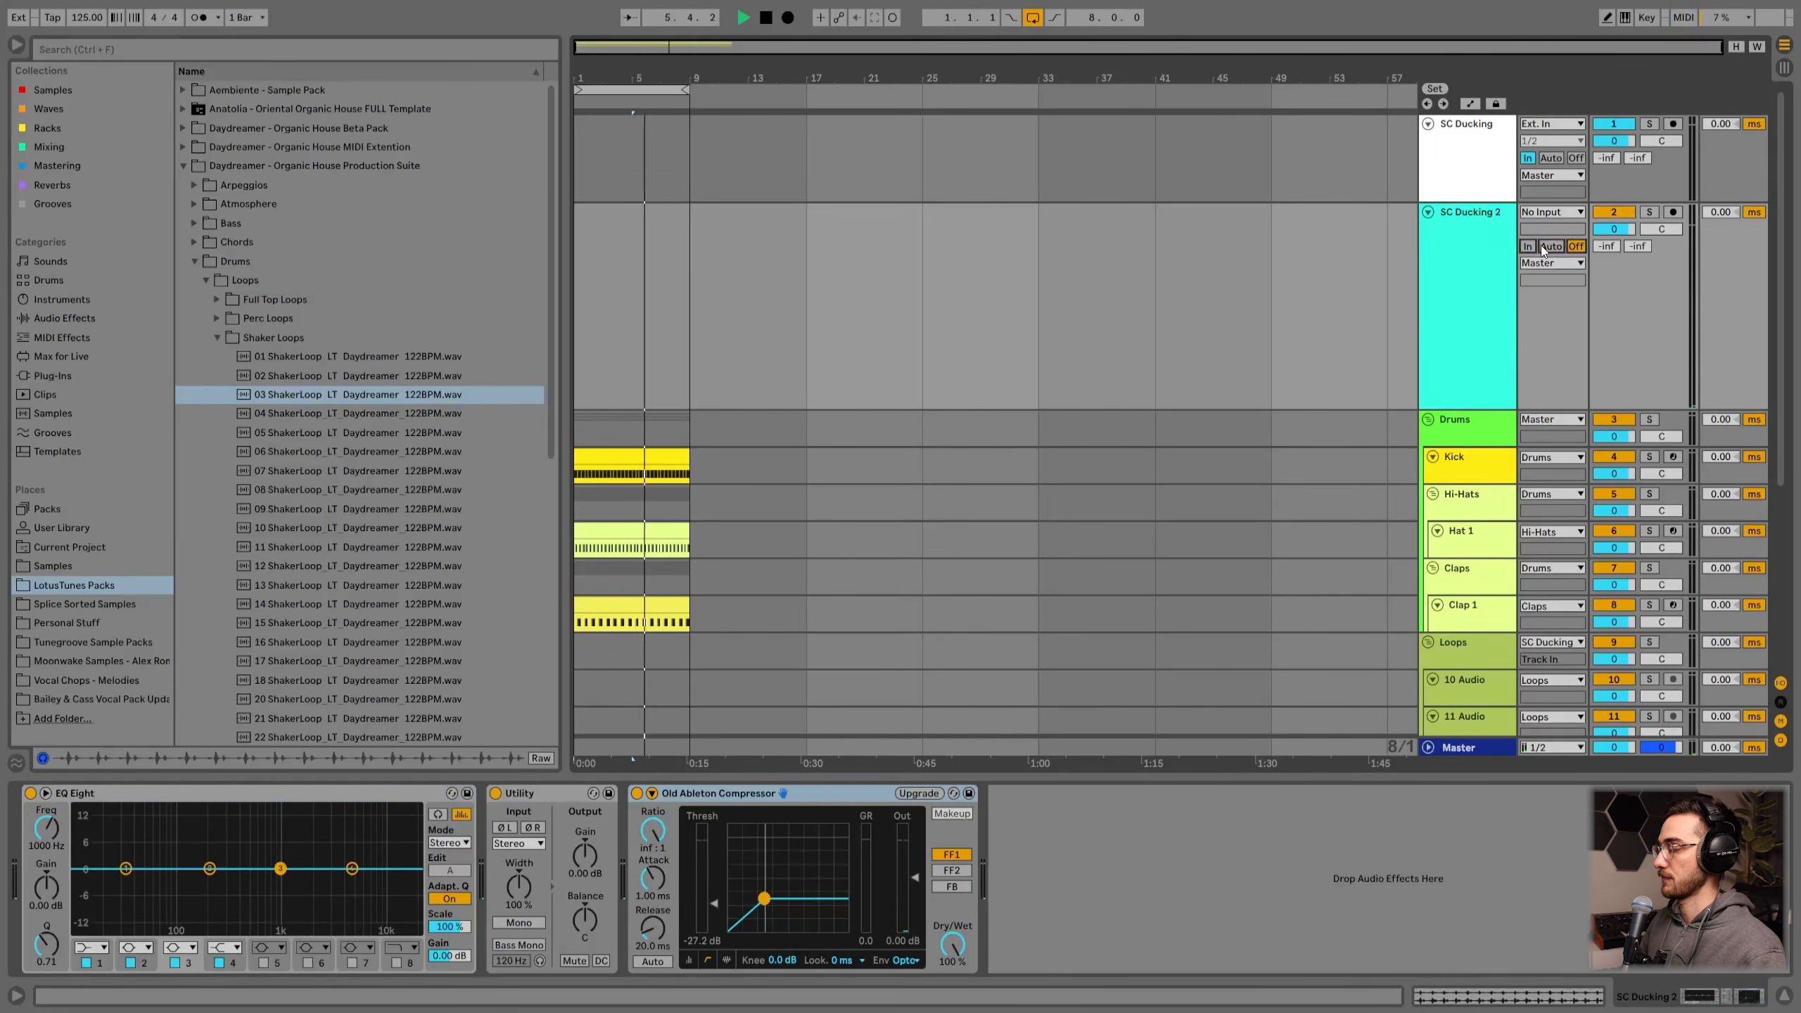
click(1527, 246)
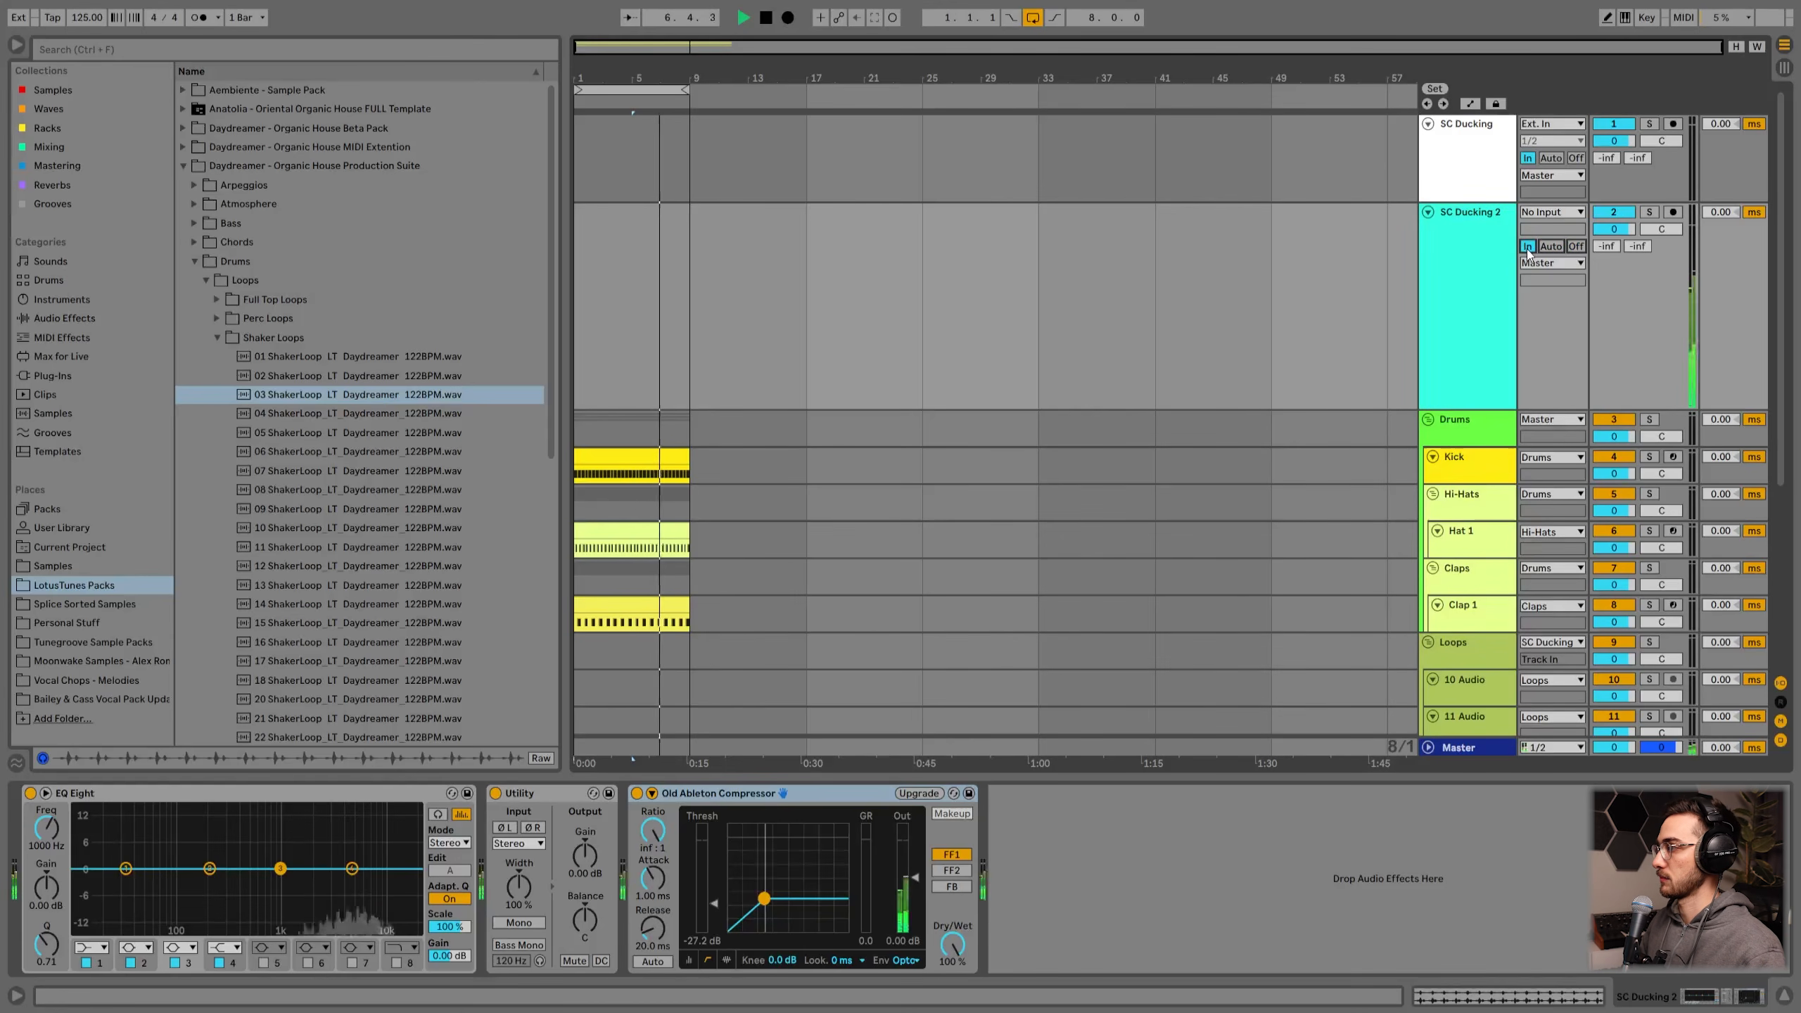
Step: Enable a low-cut band in SC Ducking 2's EQ Eight and audition it during playback
click(1452, 299)
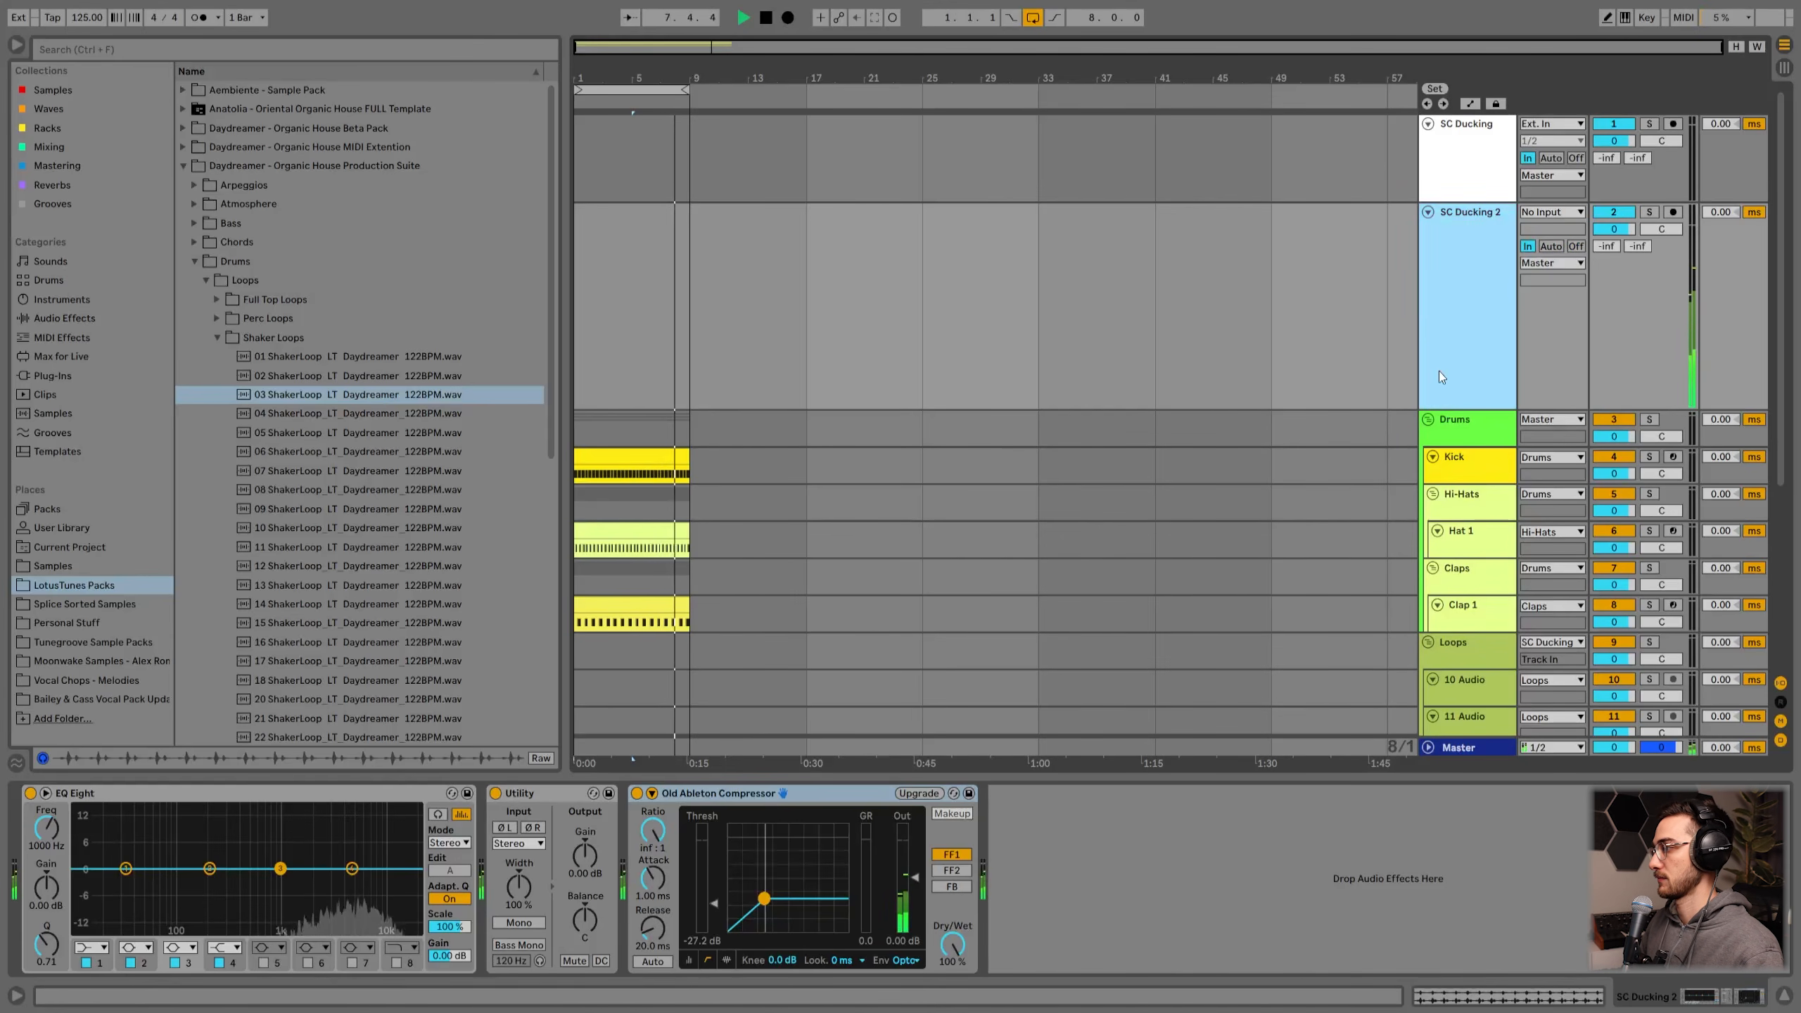
scroll(924, 525, down, 1)
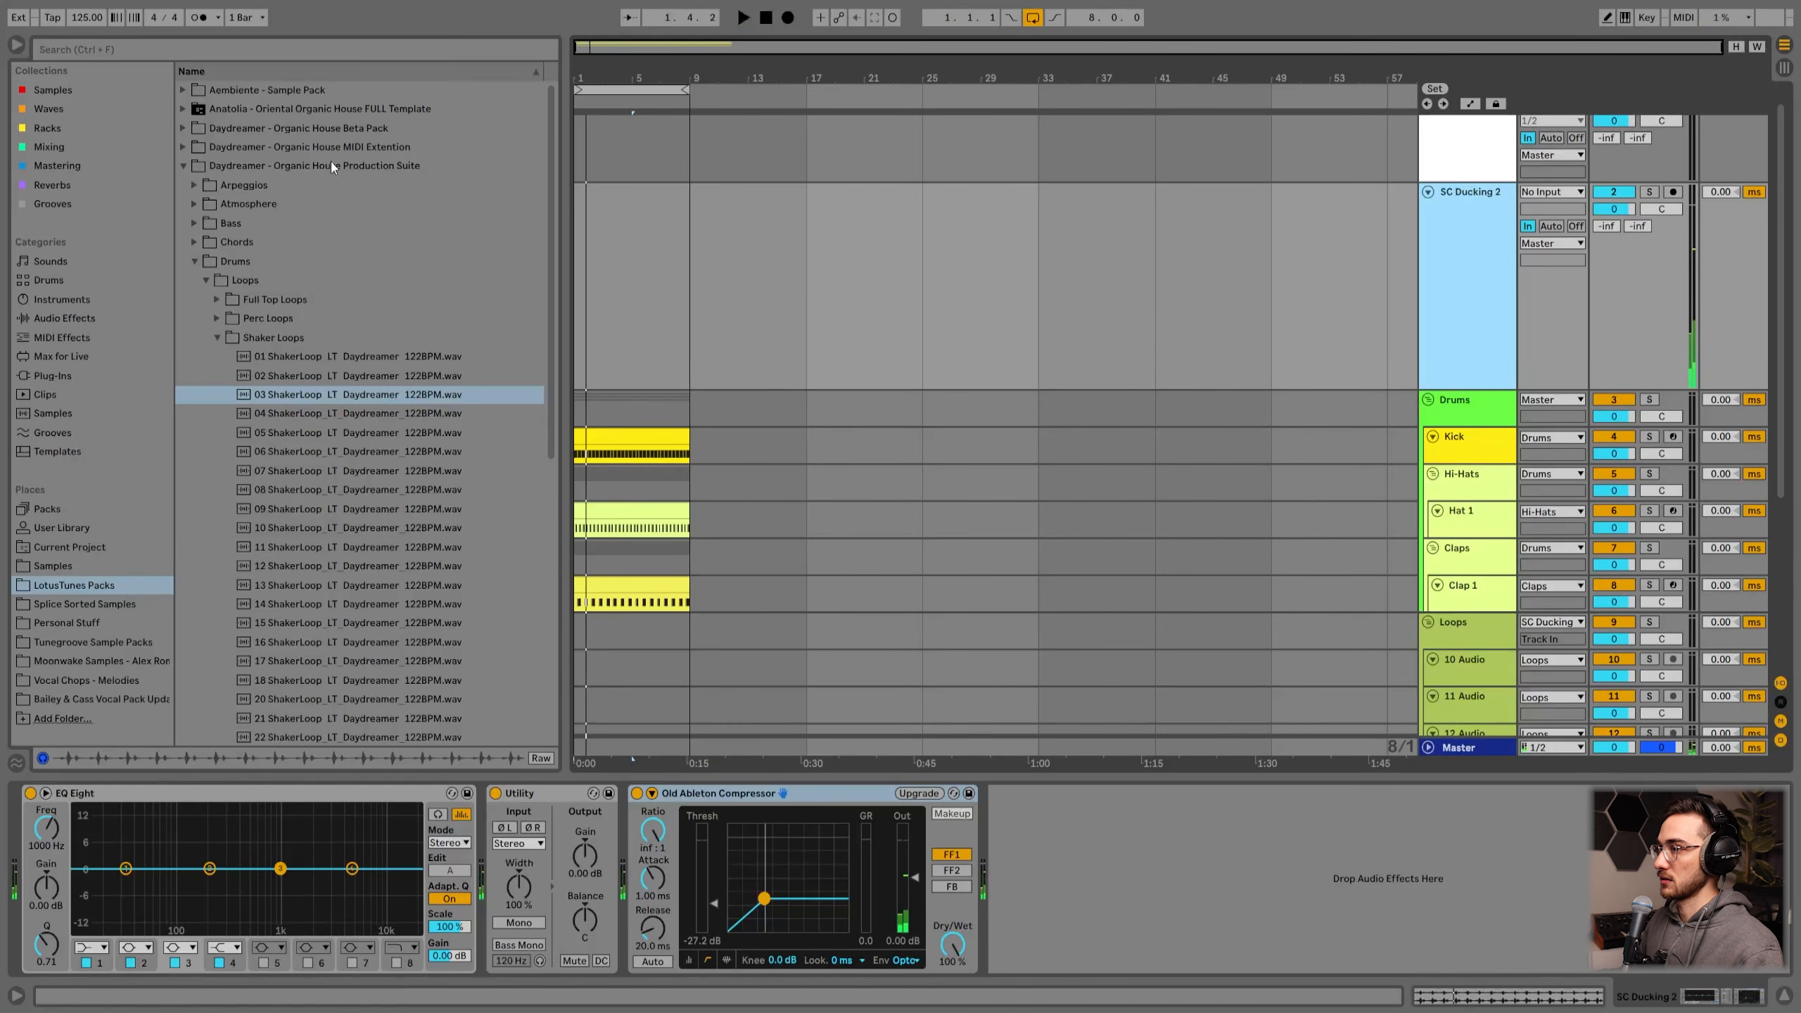
click(47, 146)
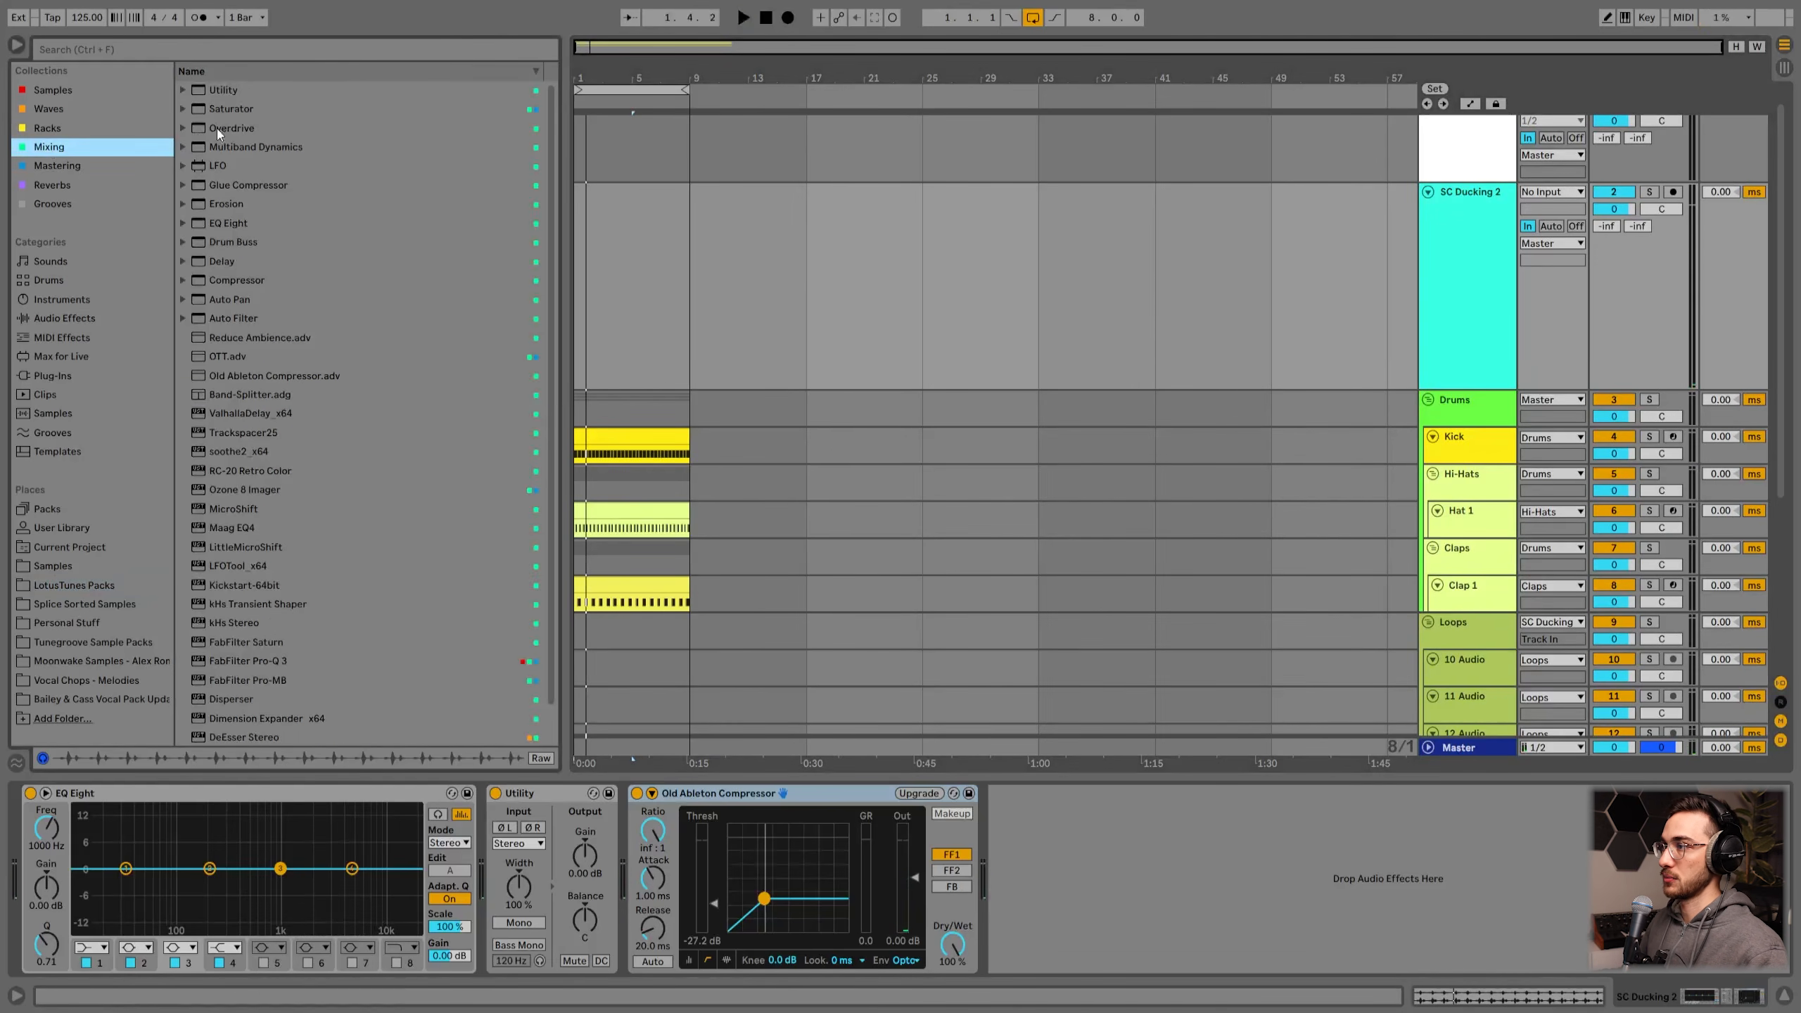
click(93, 948)
click(85, 843)
key(space)
drag(126, 883, 77, 884)
key(space)
Step: Delete the EQ Eight and Utility devices from SC Ducking 2's chain, keeping only the compressor
scroll(1274, 456, down, 6)
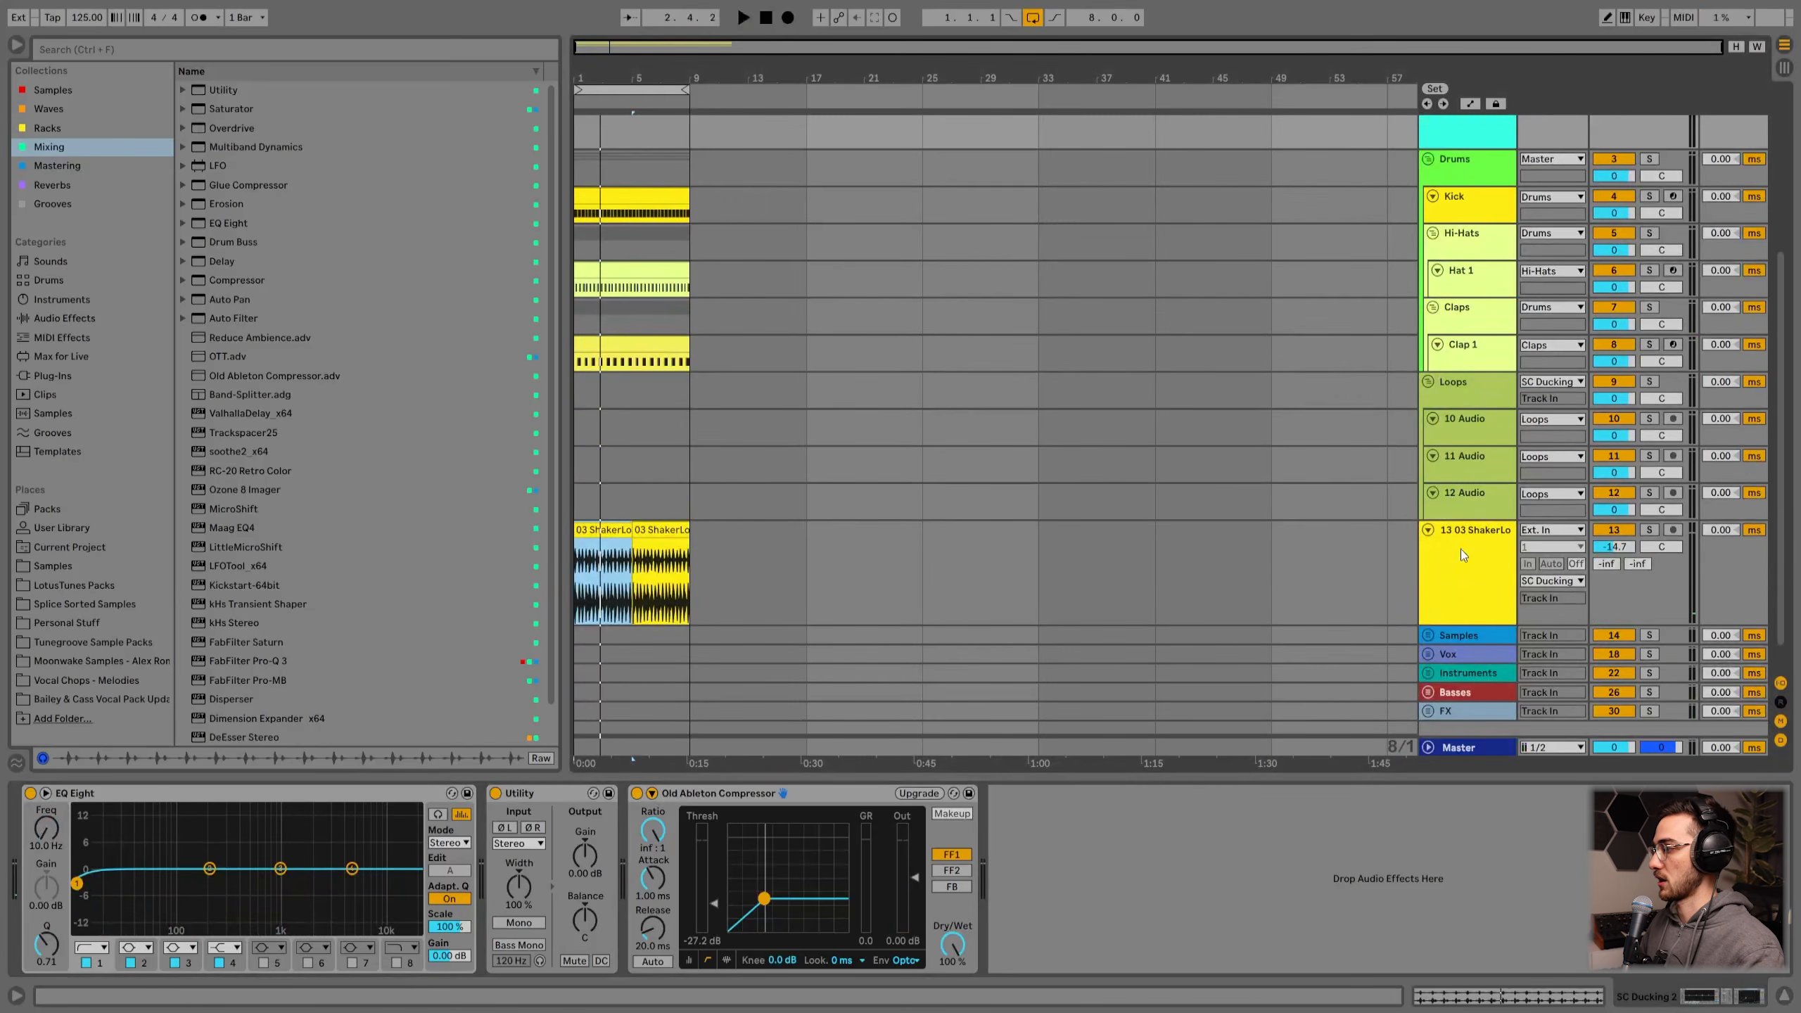
click(1461, 549)
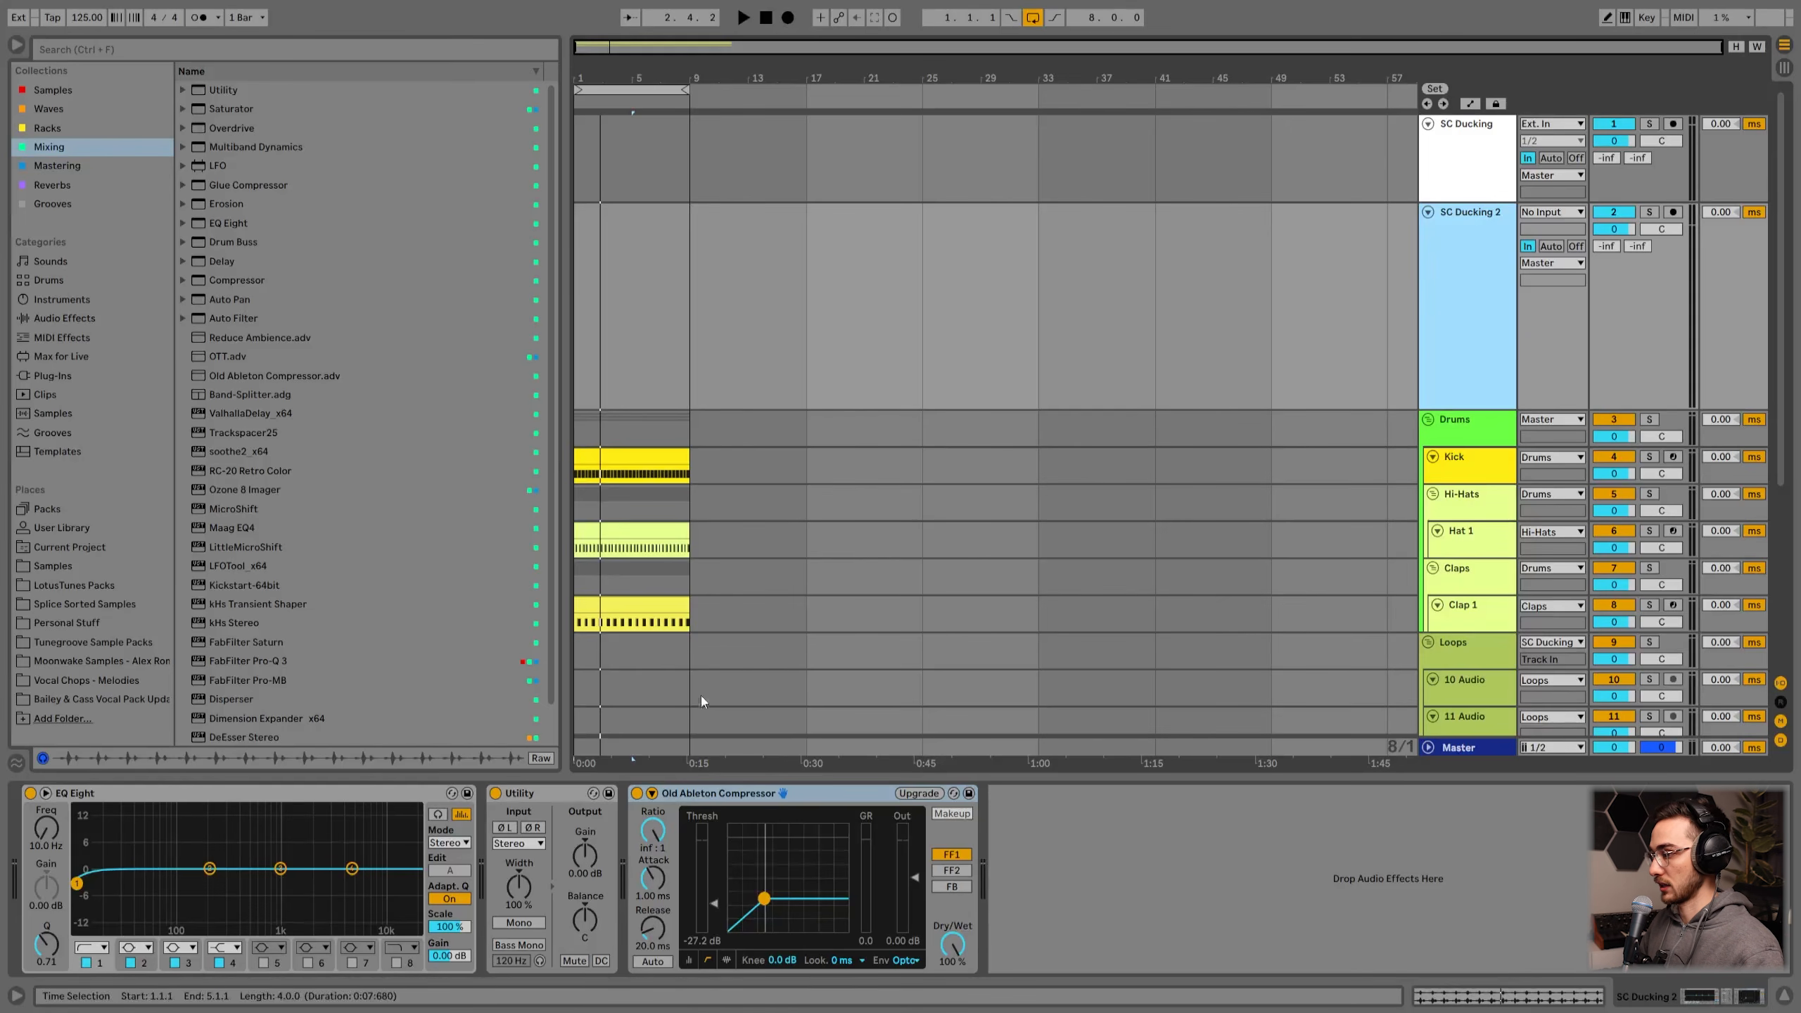
click(692, 792)
click(547, 795)
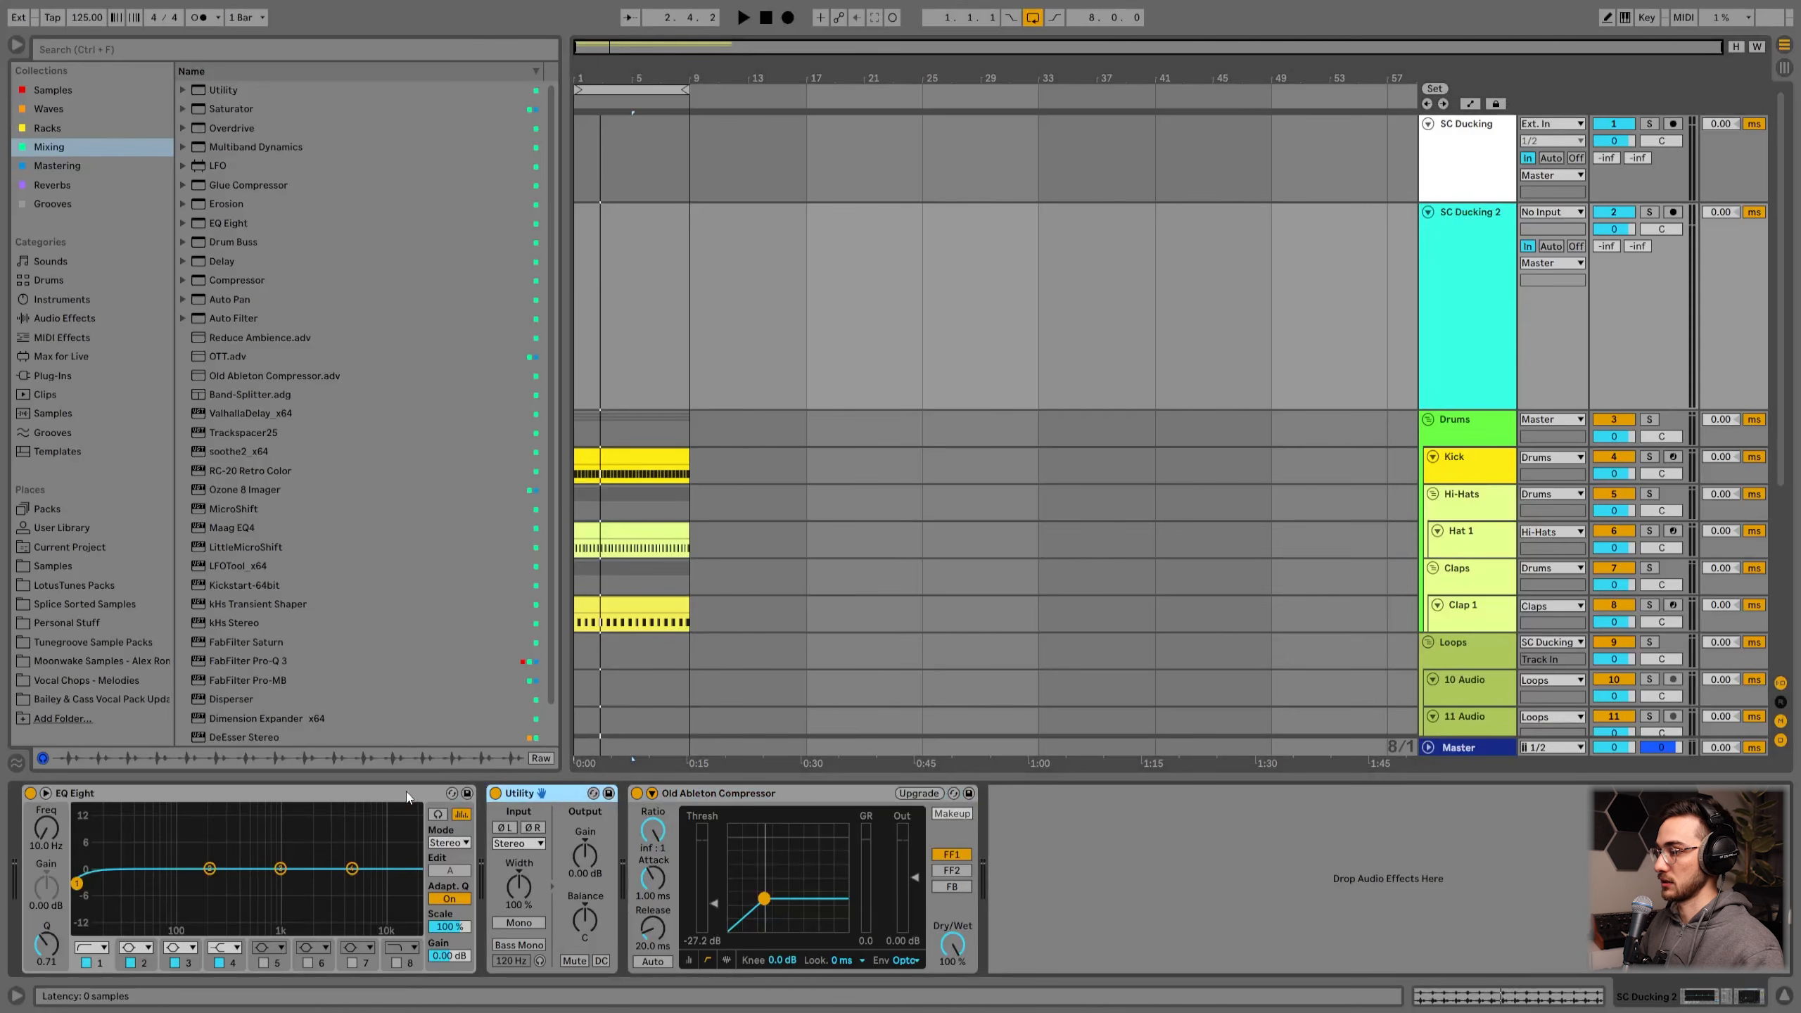
shift+click(408, 796)
key(Delete)
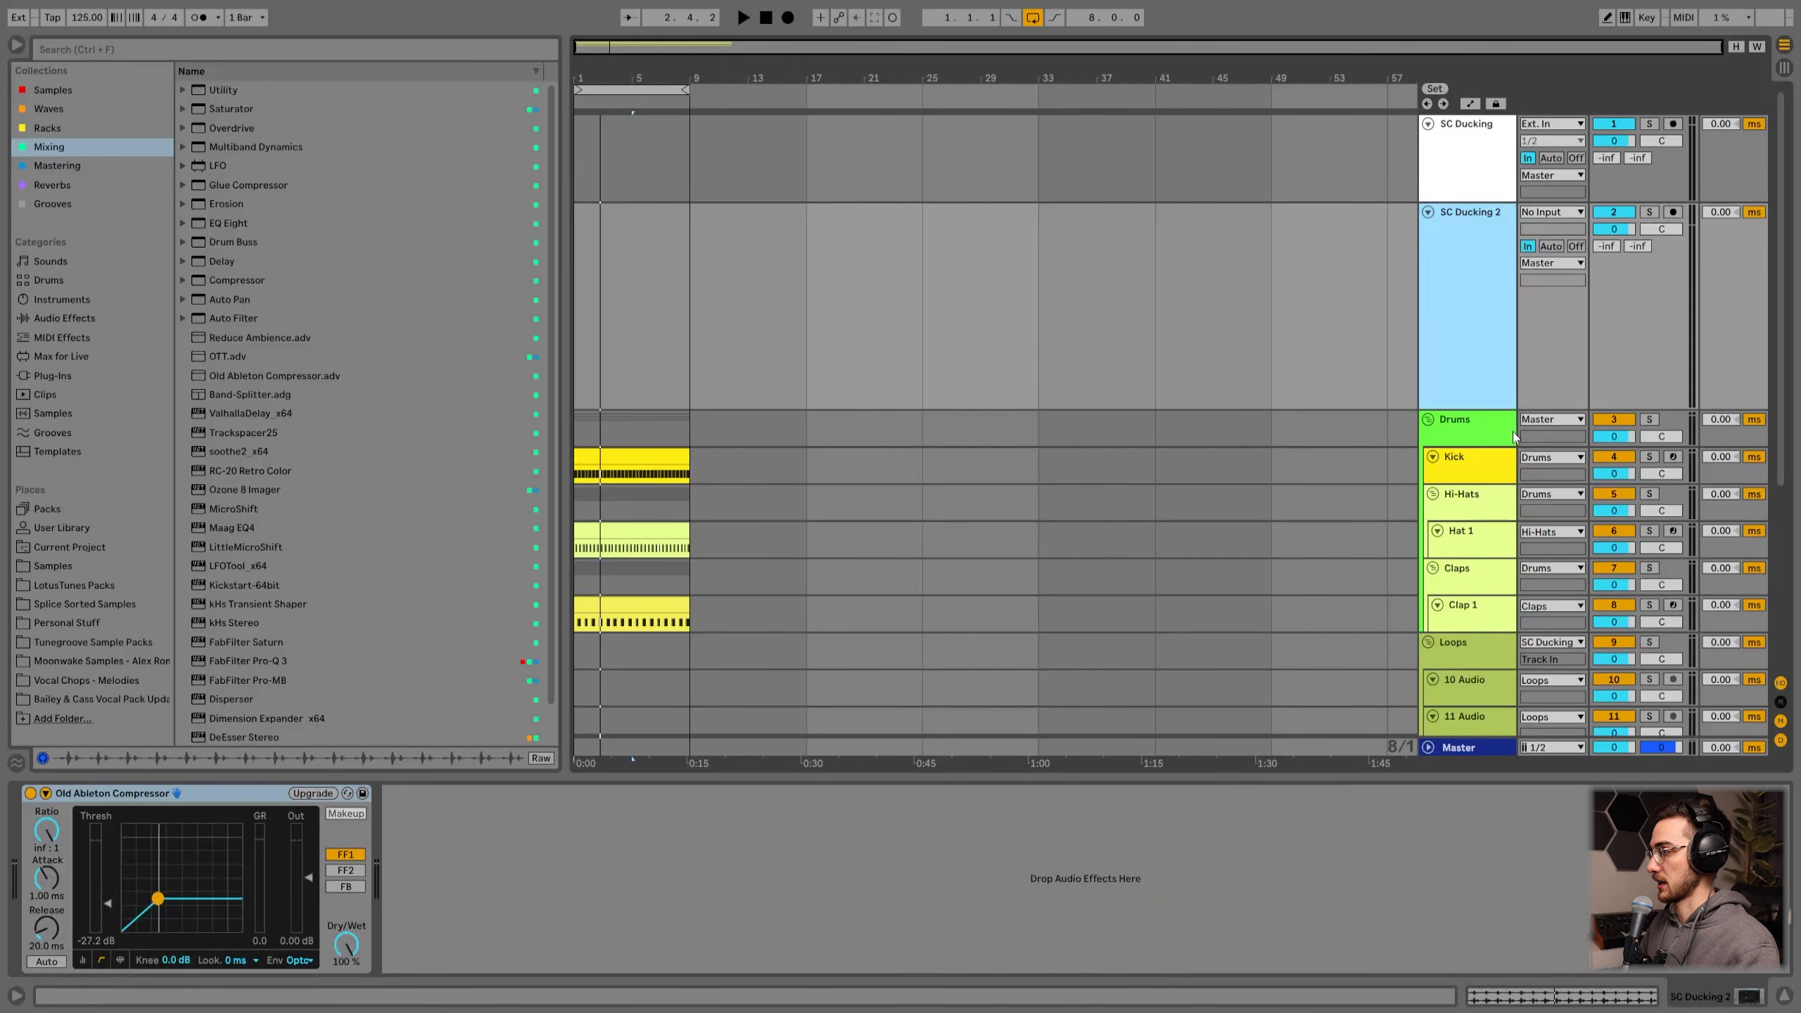
Step: Expand the sidechain controls of SC Ducking 2's compressor and enlarge the Kick track's height
click(45, 794)
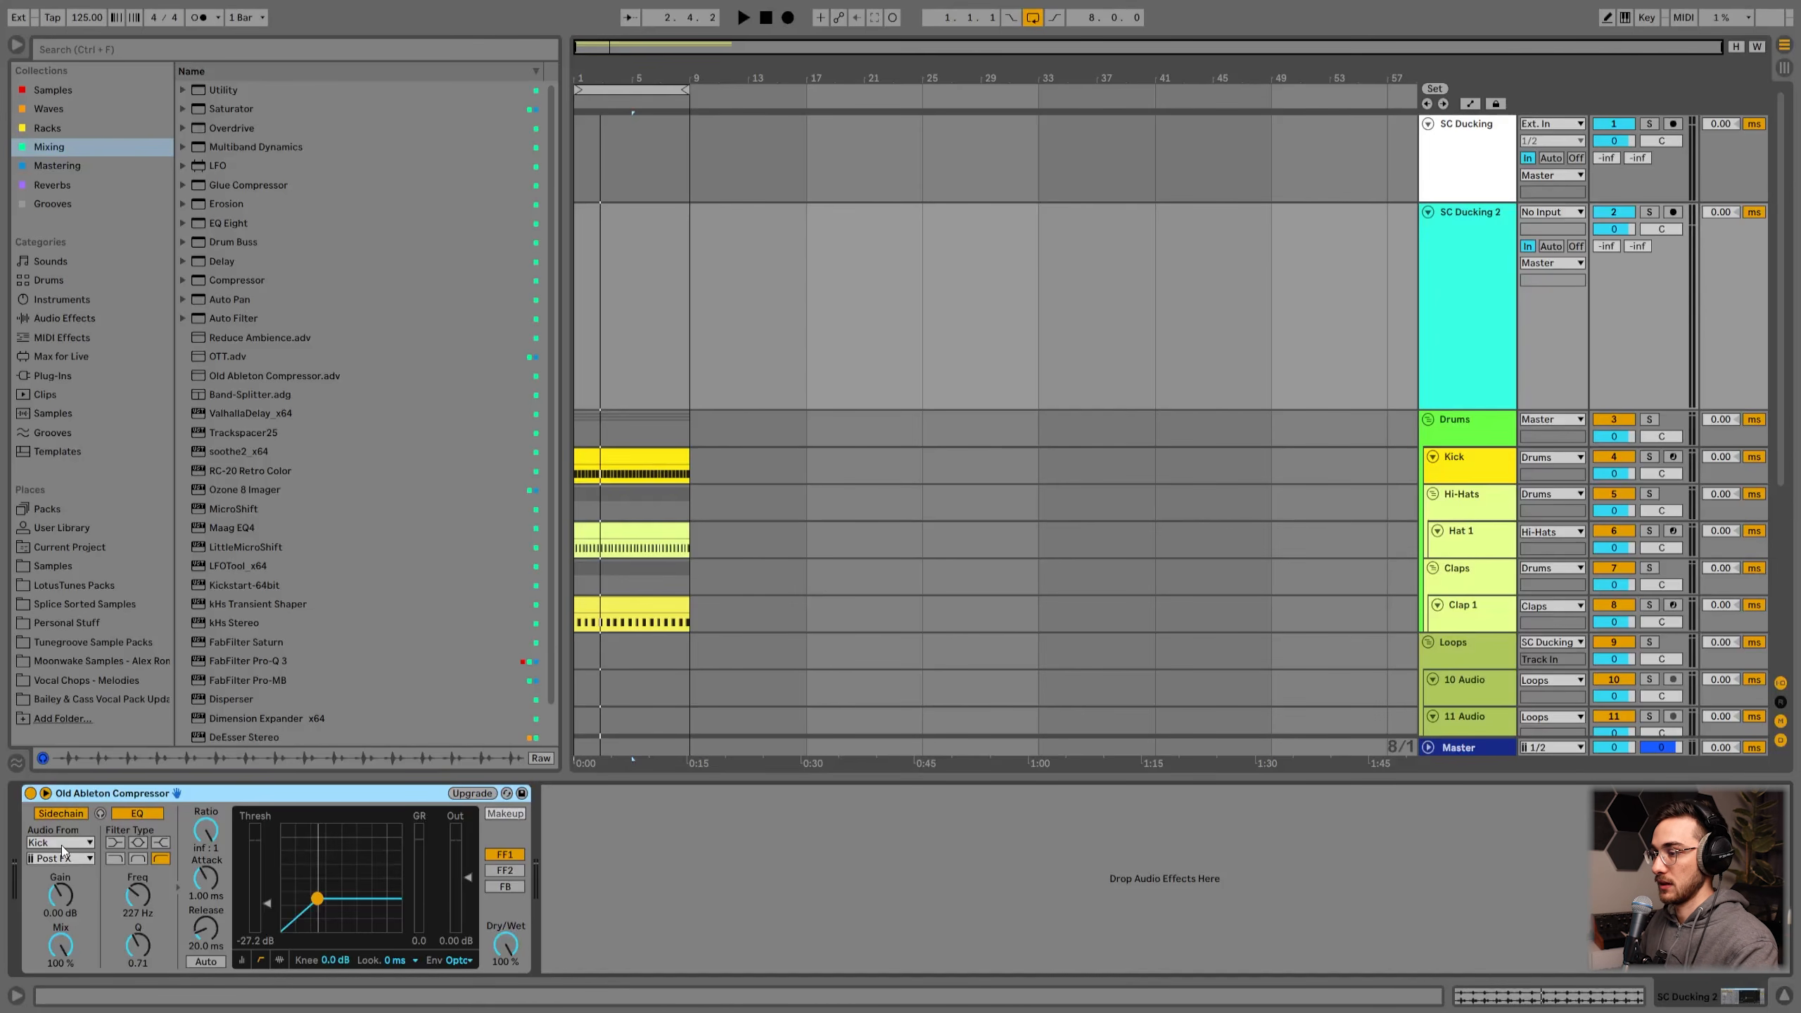
click(1468, 483)
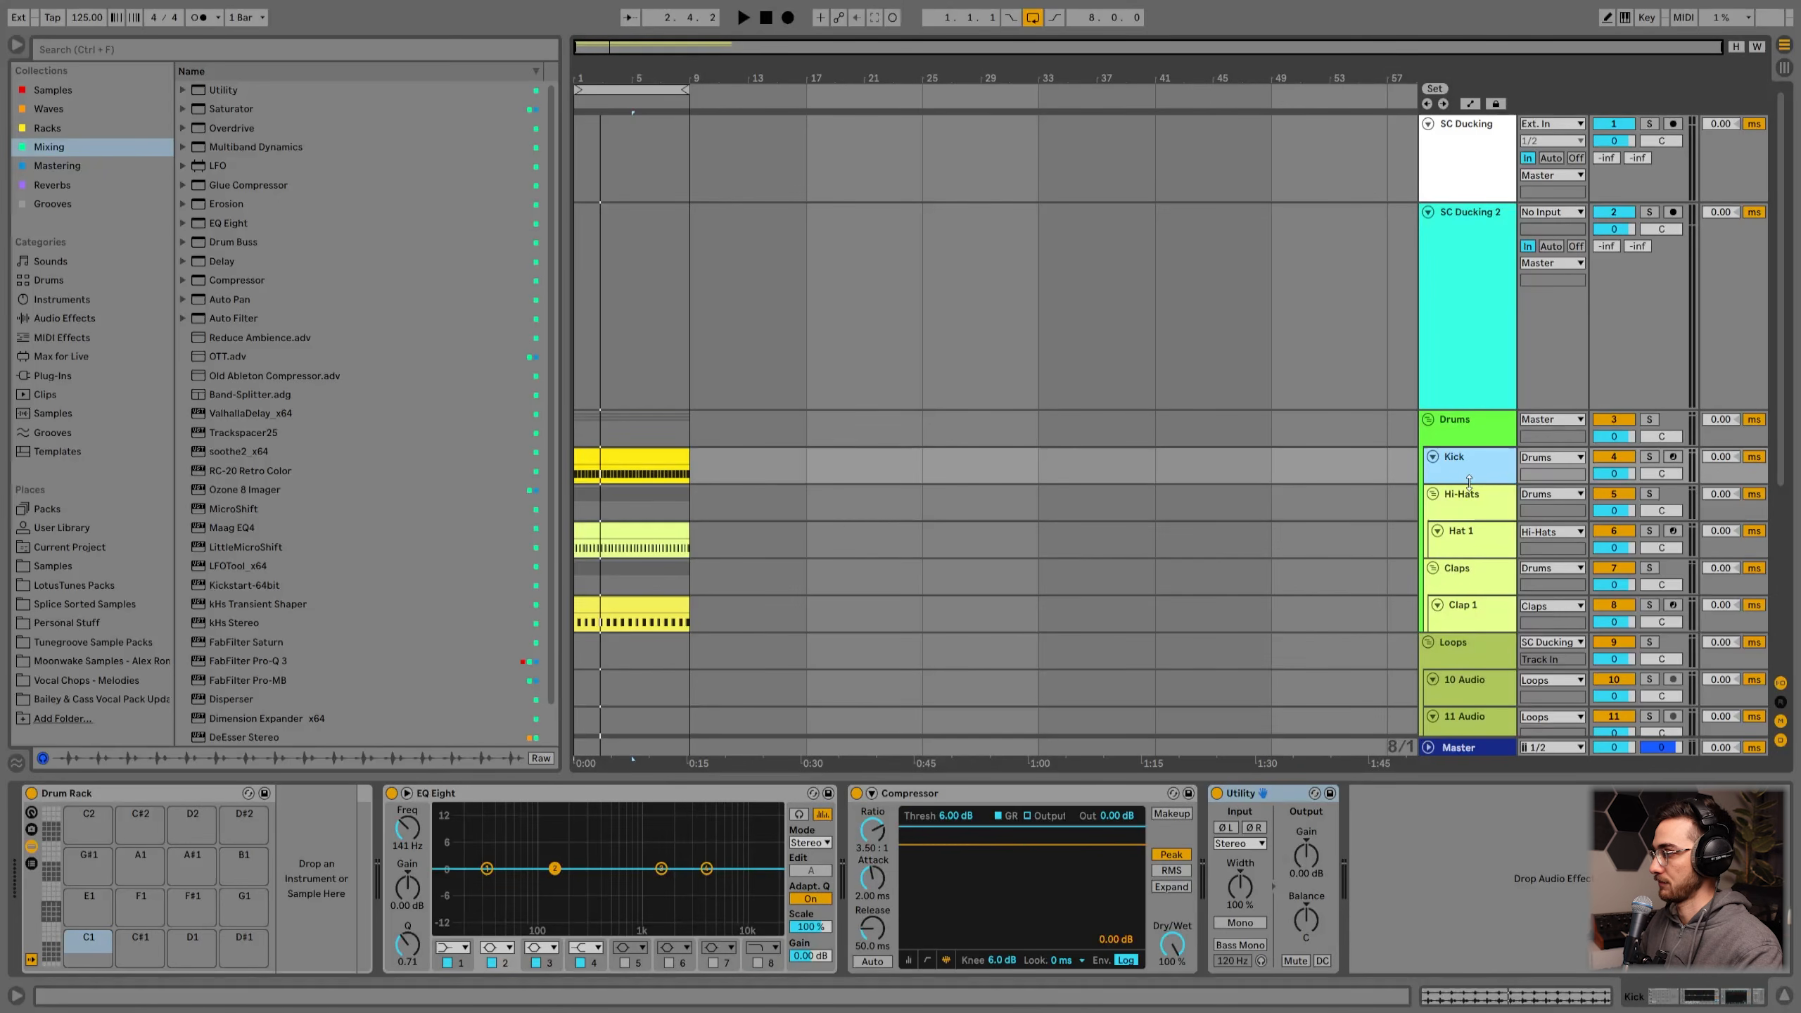
drag(1469, 483, 1464, 551)
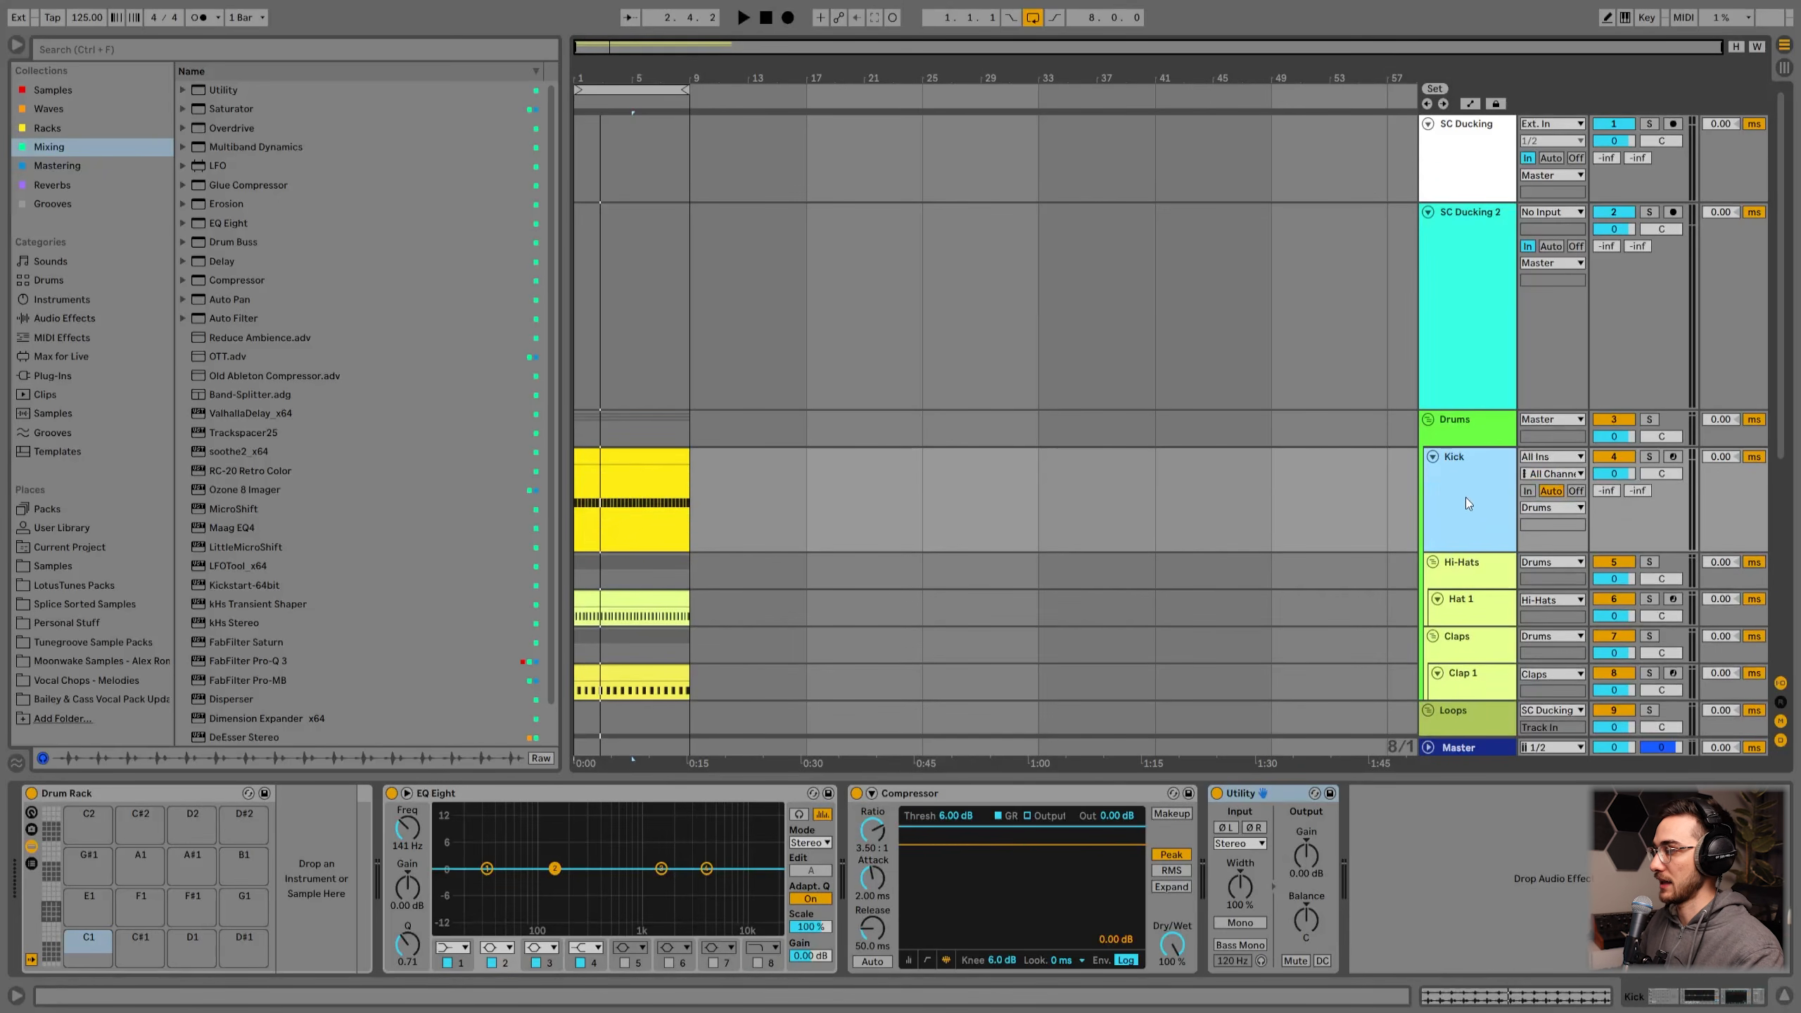
click(1457, 291)
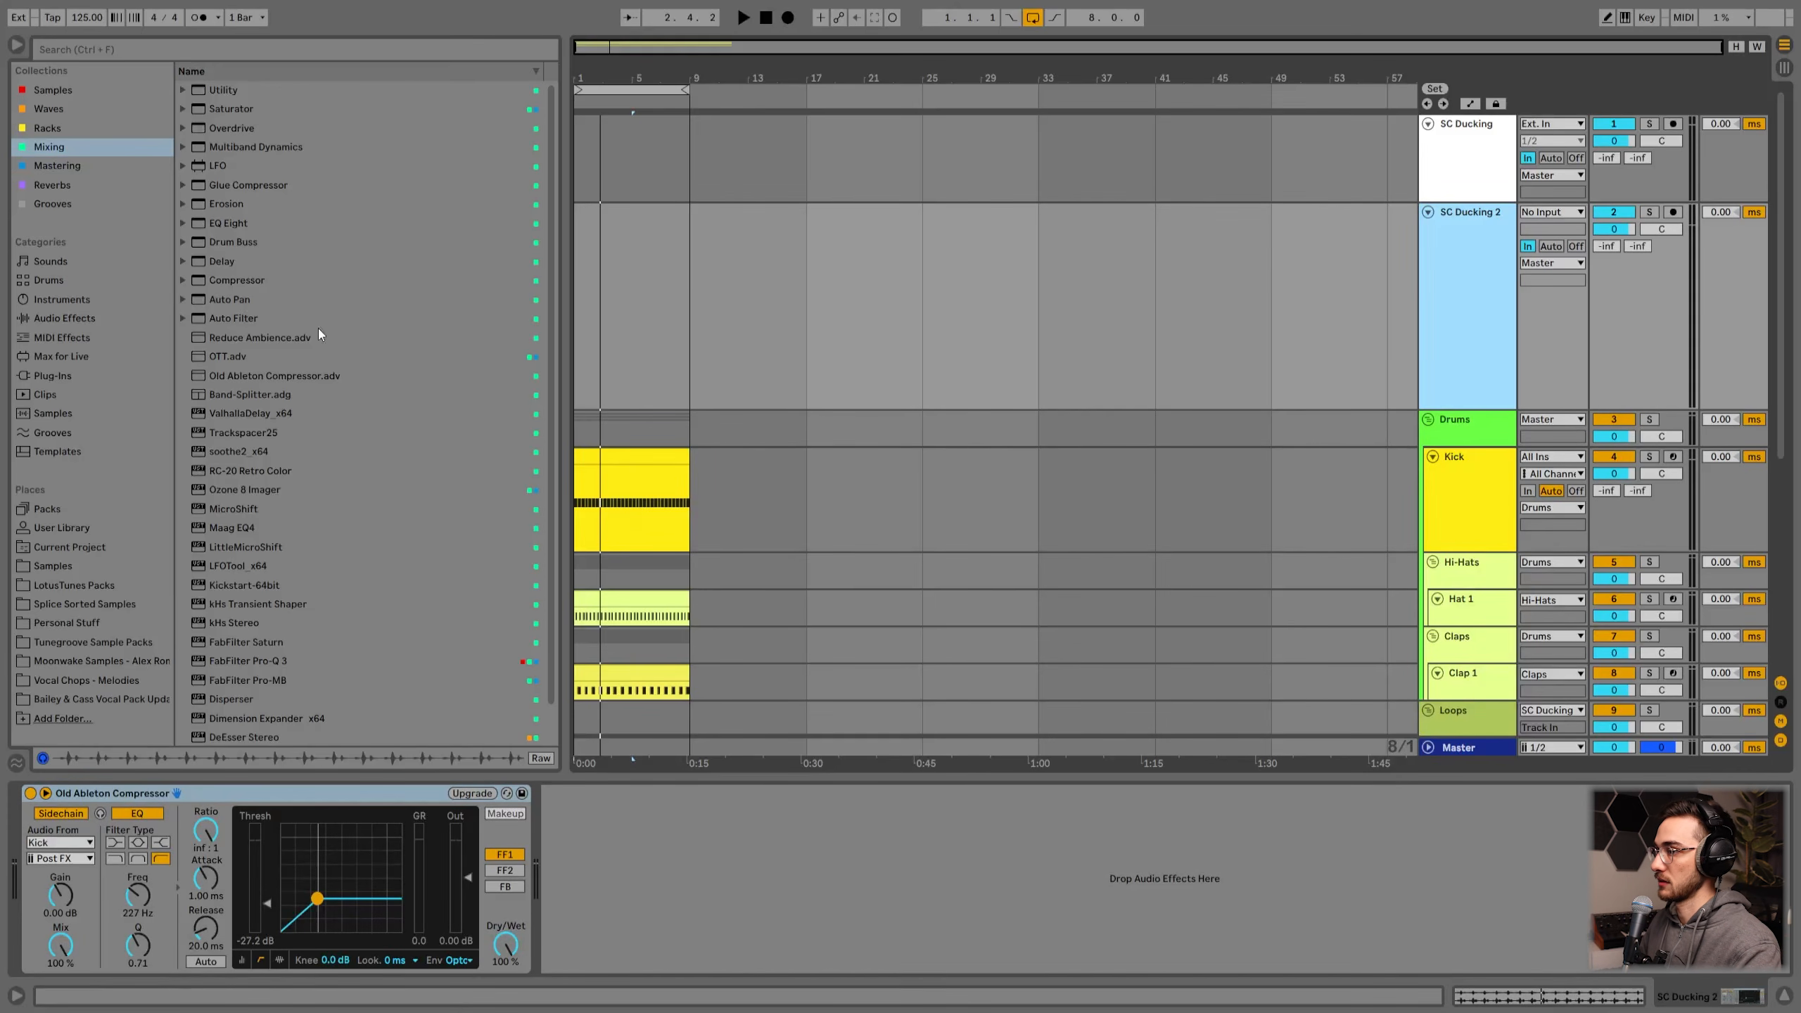
Step: Load 17_LT_Legacy Kick_Noise Soft.wav from LotusTunes Packs into the Kick track's drum rack
click(624, 457)
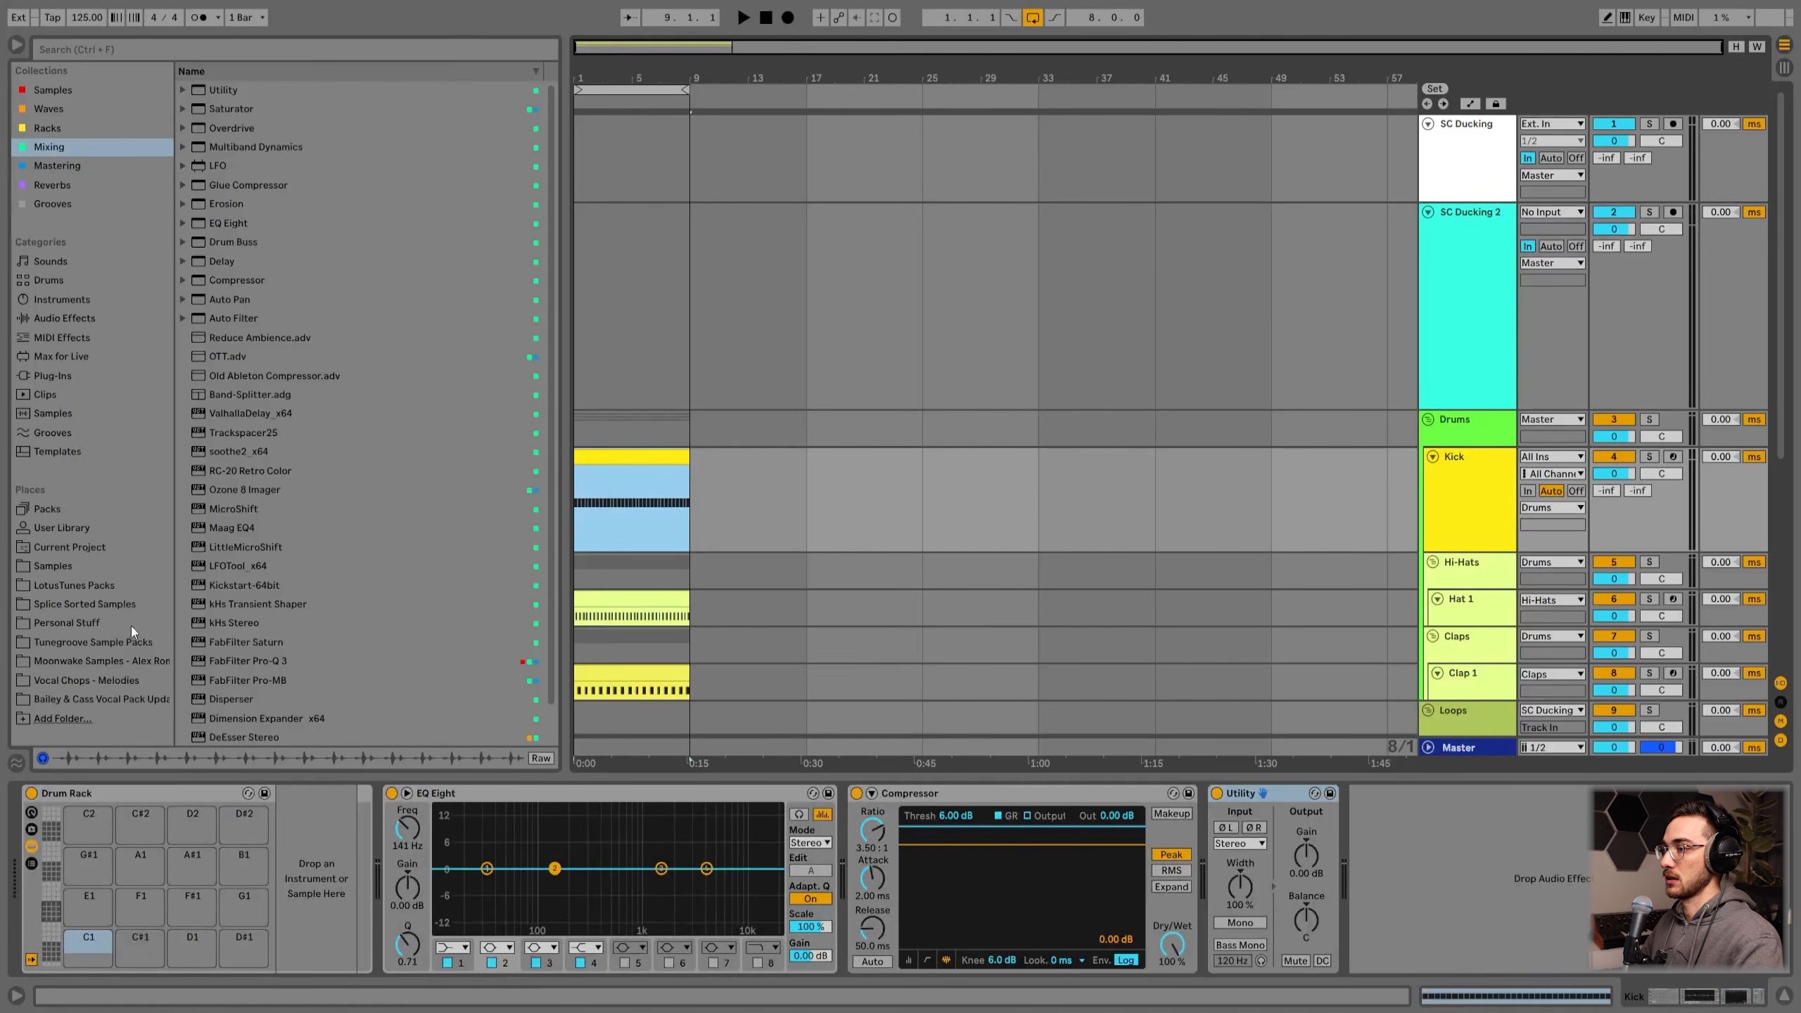
click(64, 586)
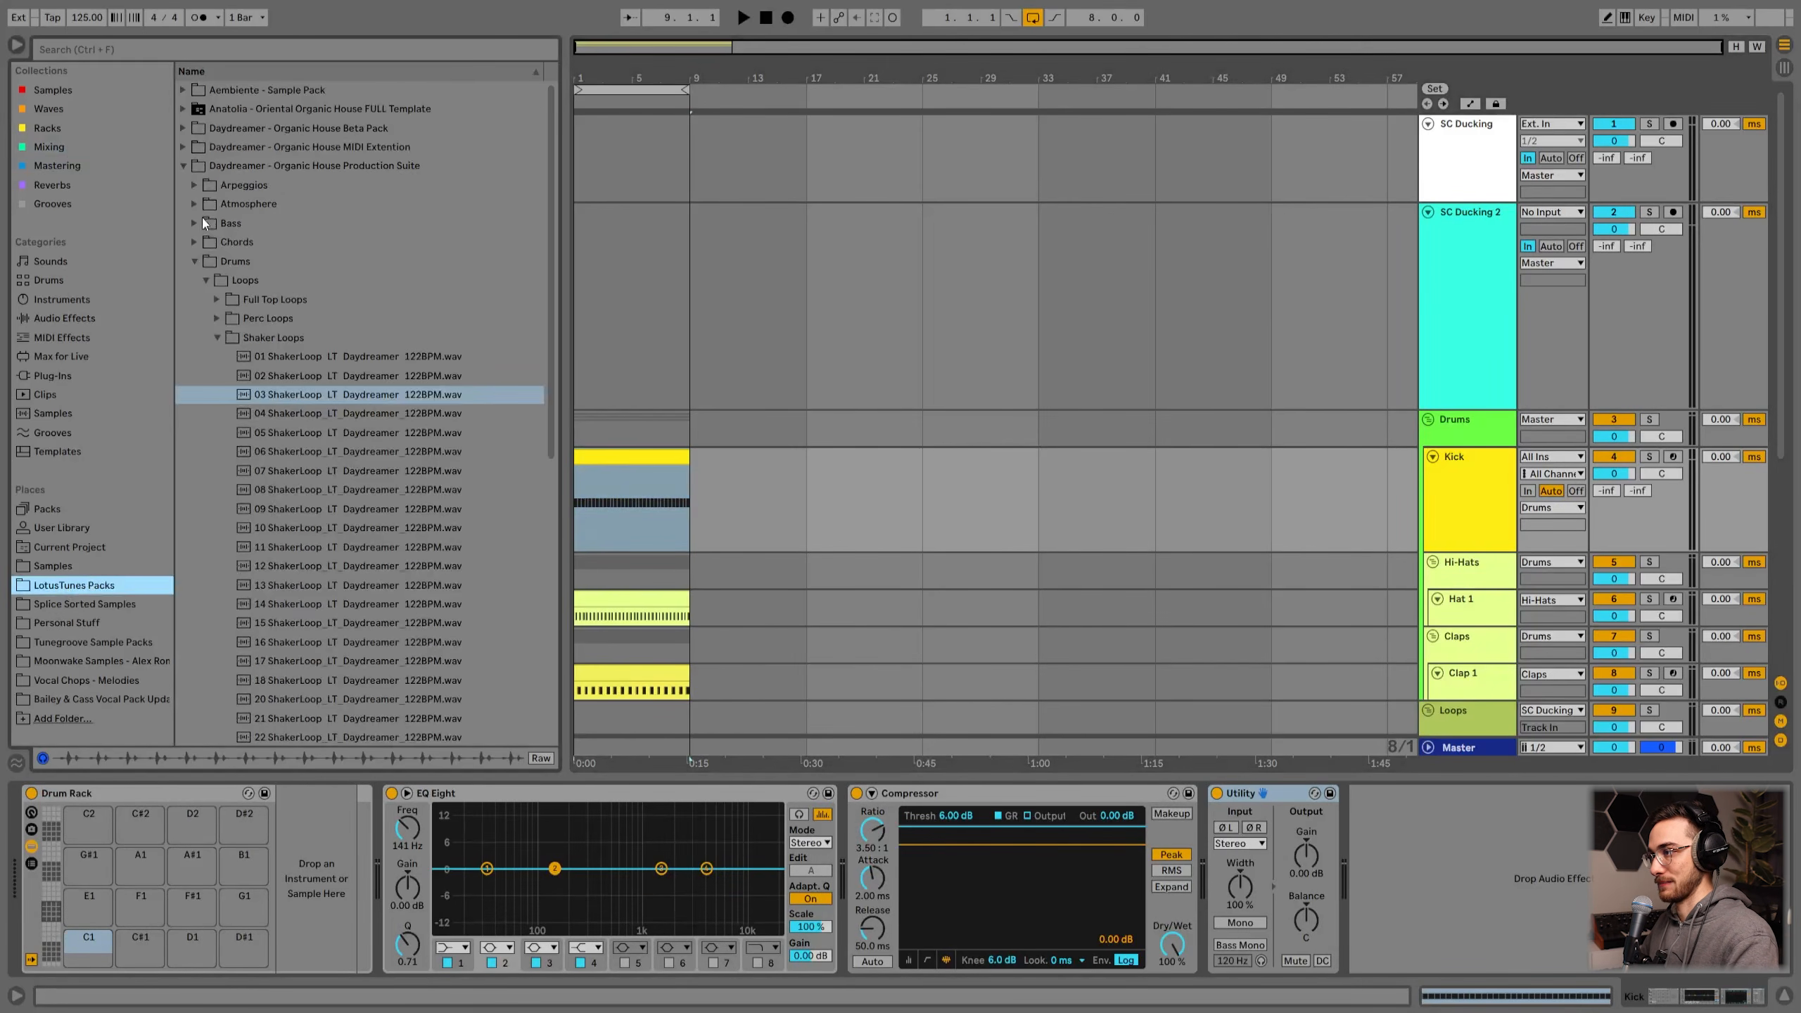
click(335, 584)
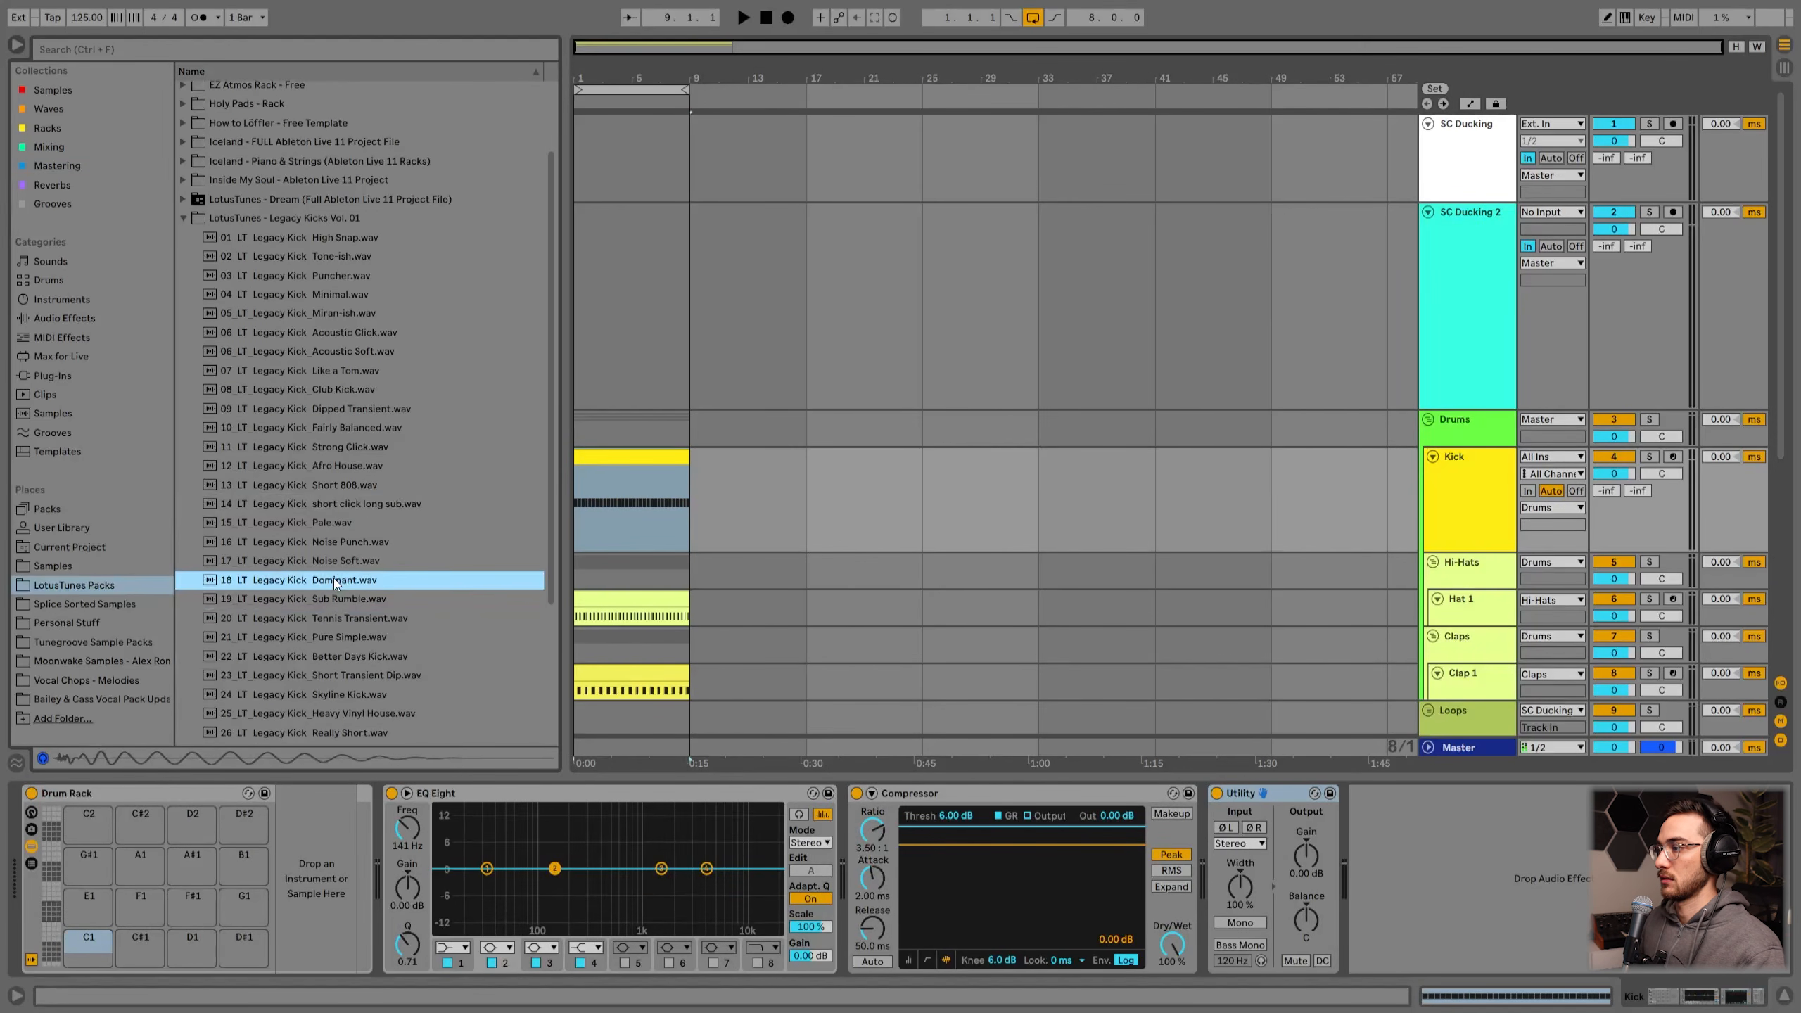
click(330, 565)
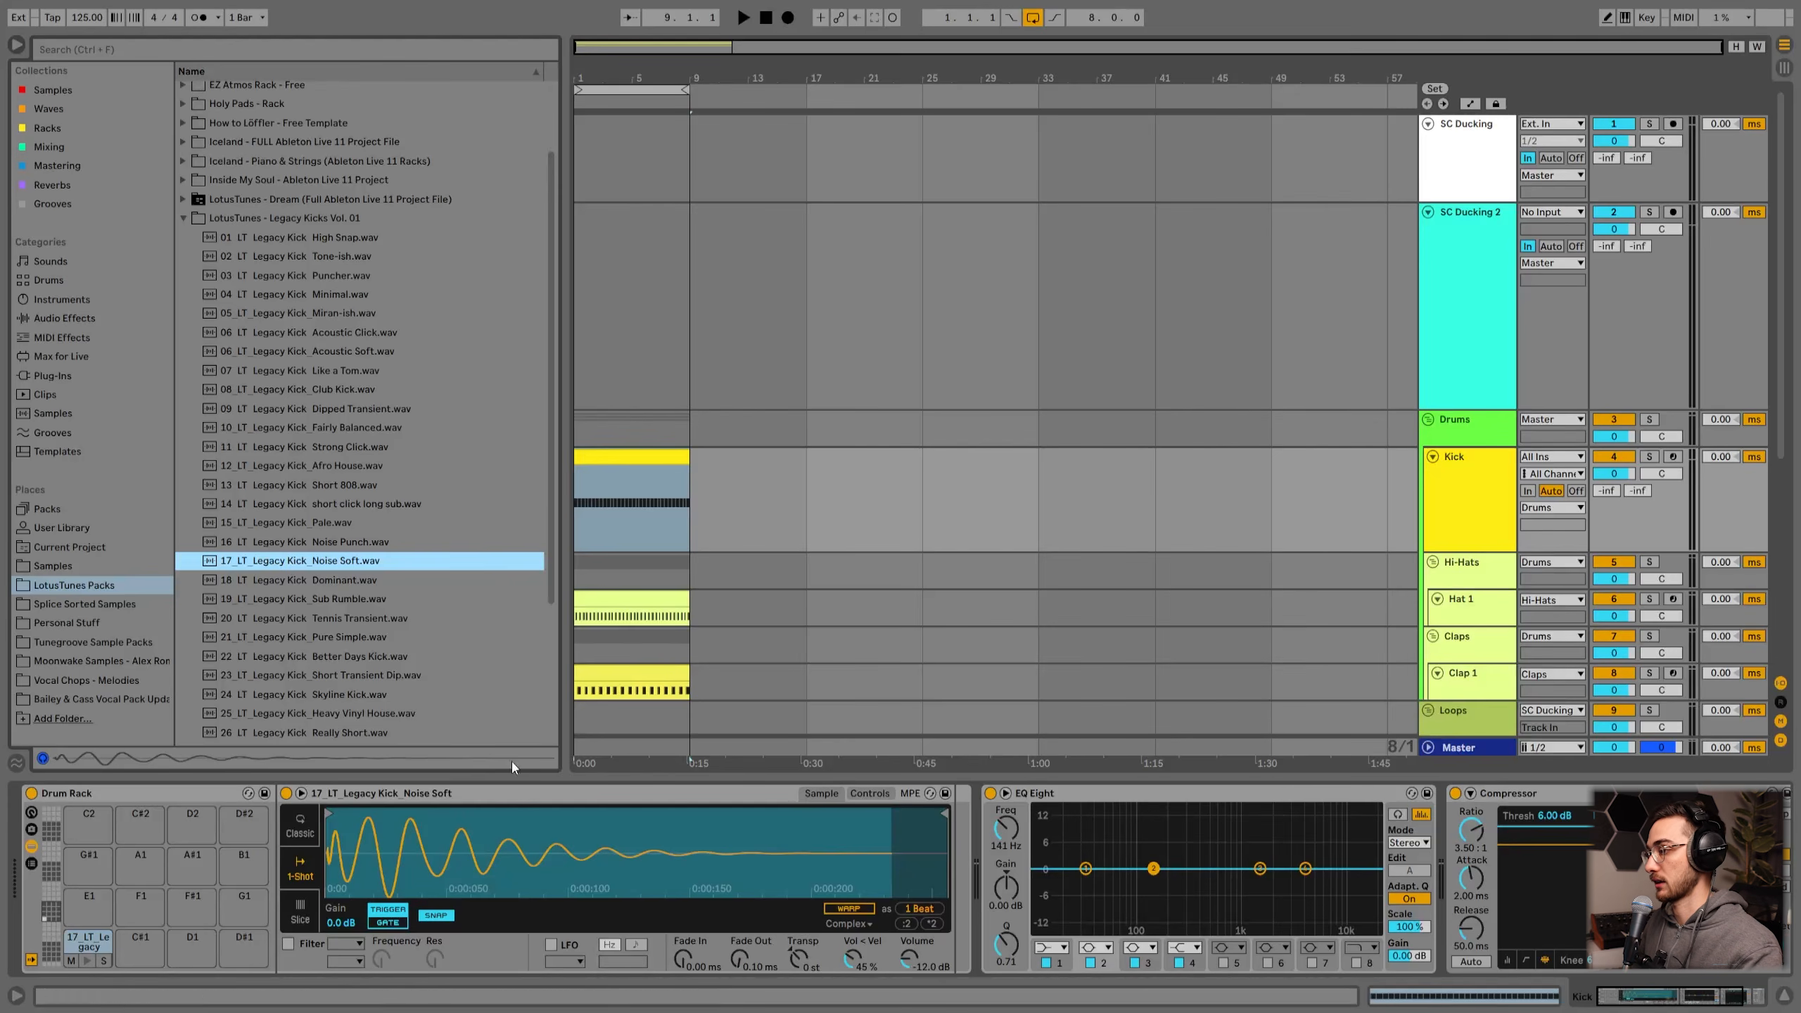
Step: Select all notes in the Kick clip, shift them down one step, and start playback
click(617, 458)
scroll(1177, 532, down, 2)
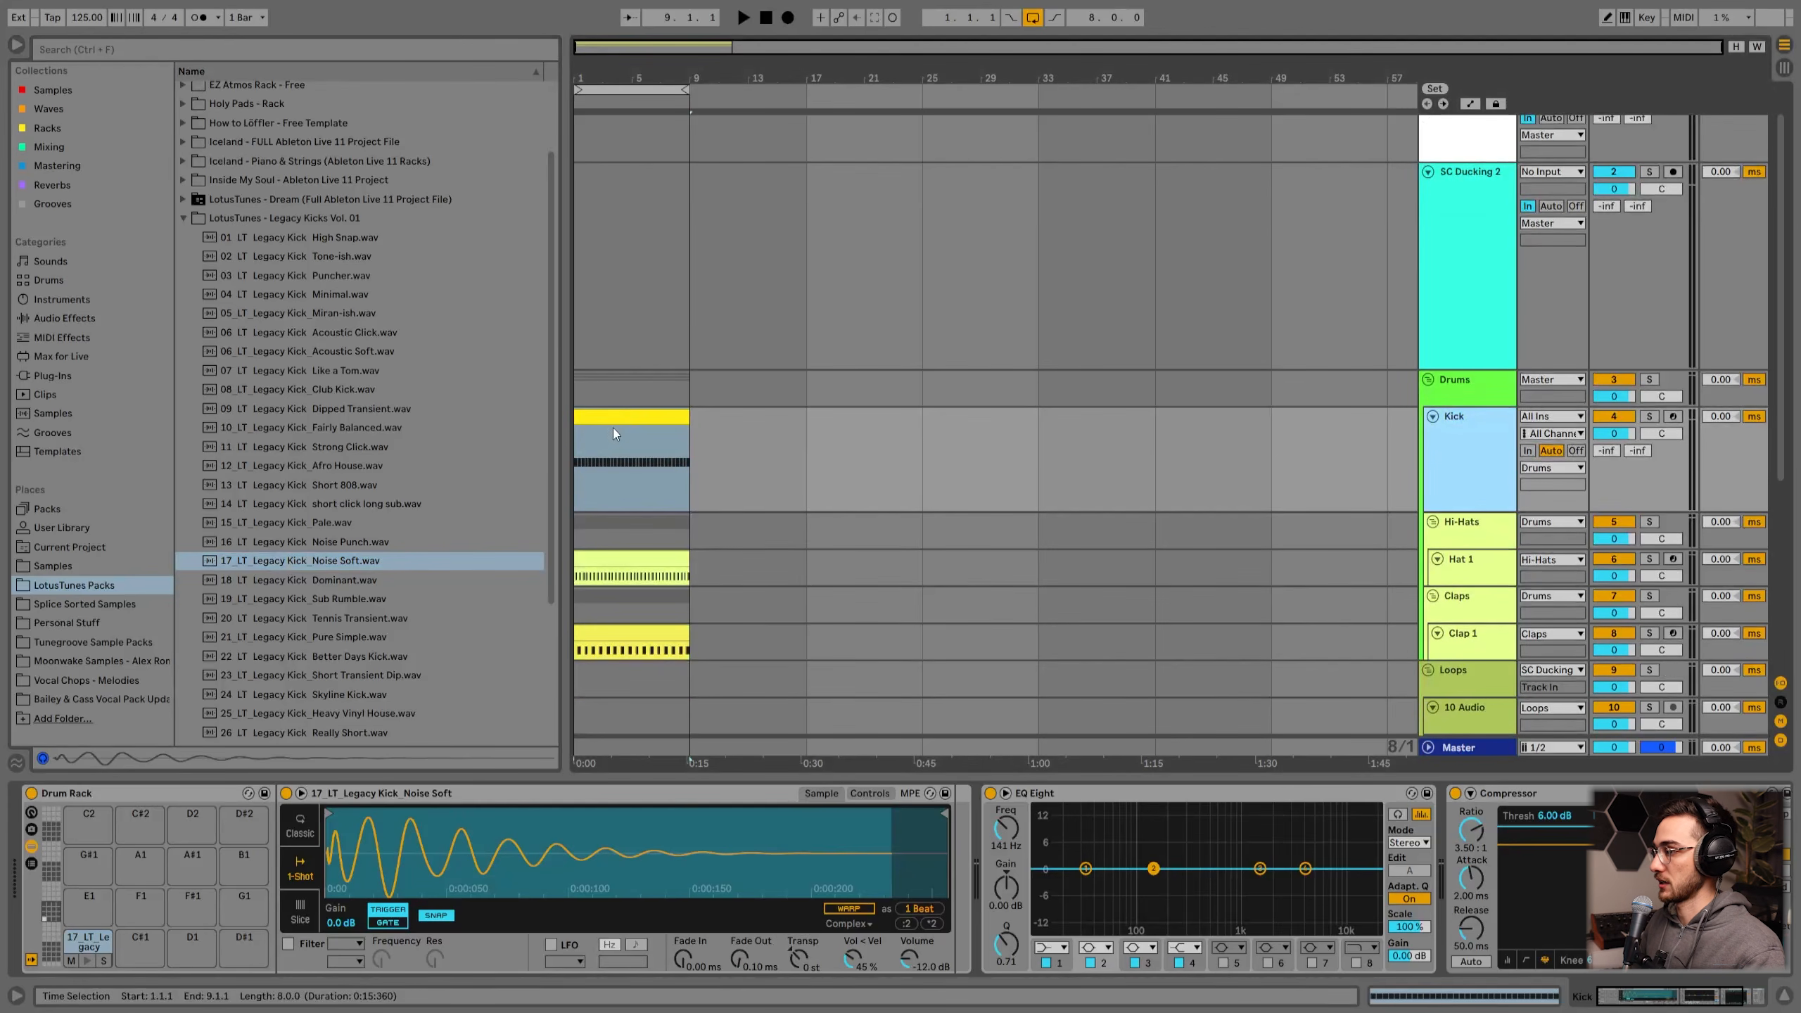
double_click(613, 428)
click(553, 366)
key(ctrl+a)
key(Down)
key(space)
key(shift+Tab)
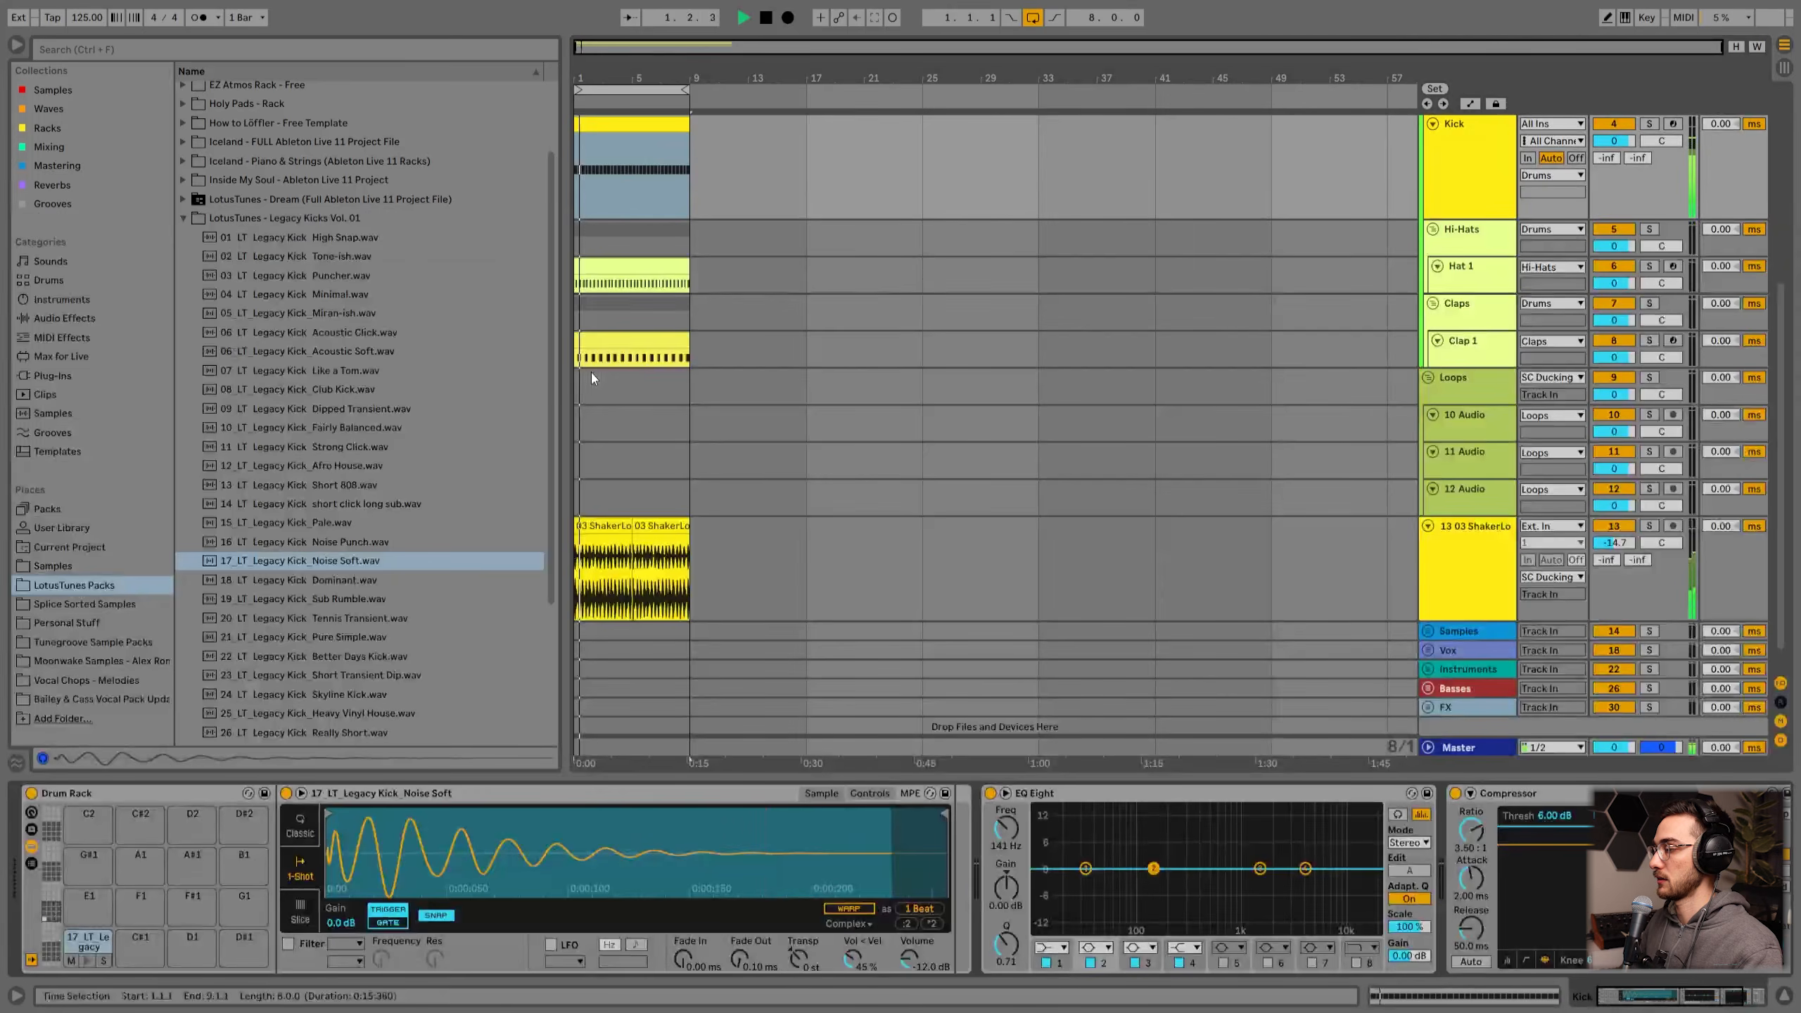
Step: Watch SC Ducking 2's compressor response while the project plays, then stop
scroll(813, 428, up, 3)
click(1458, 223)
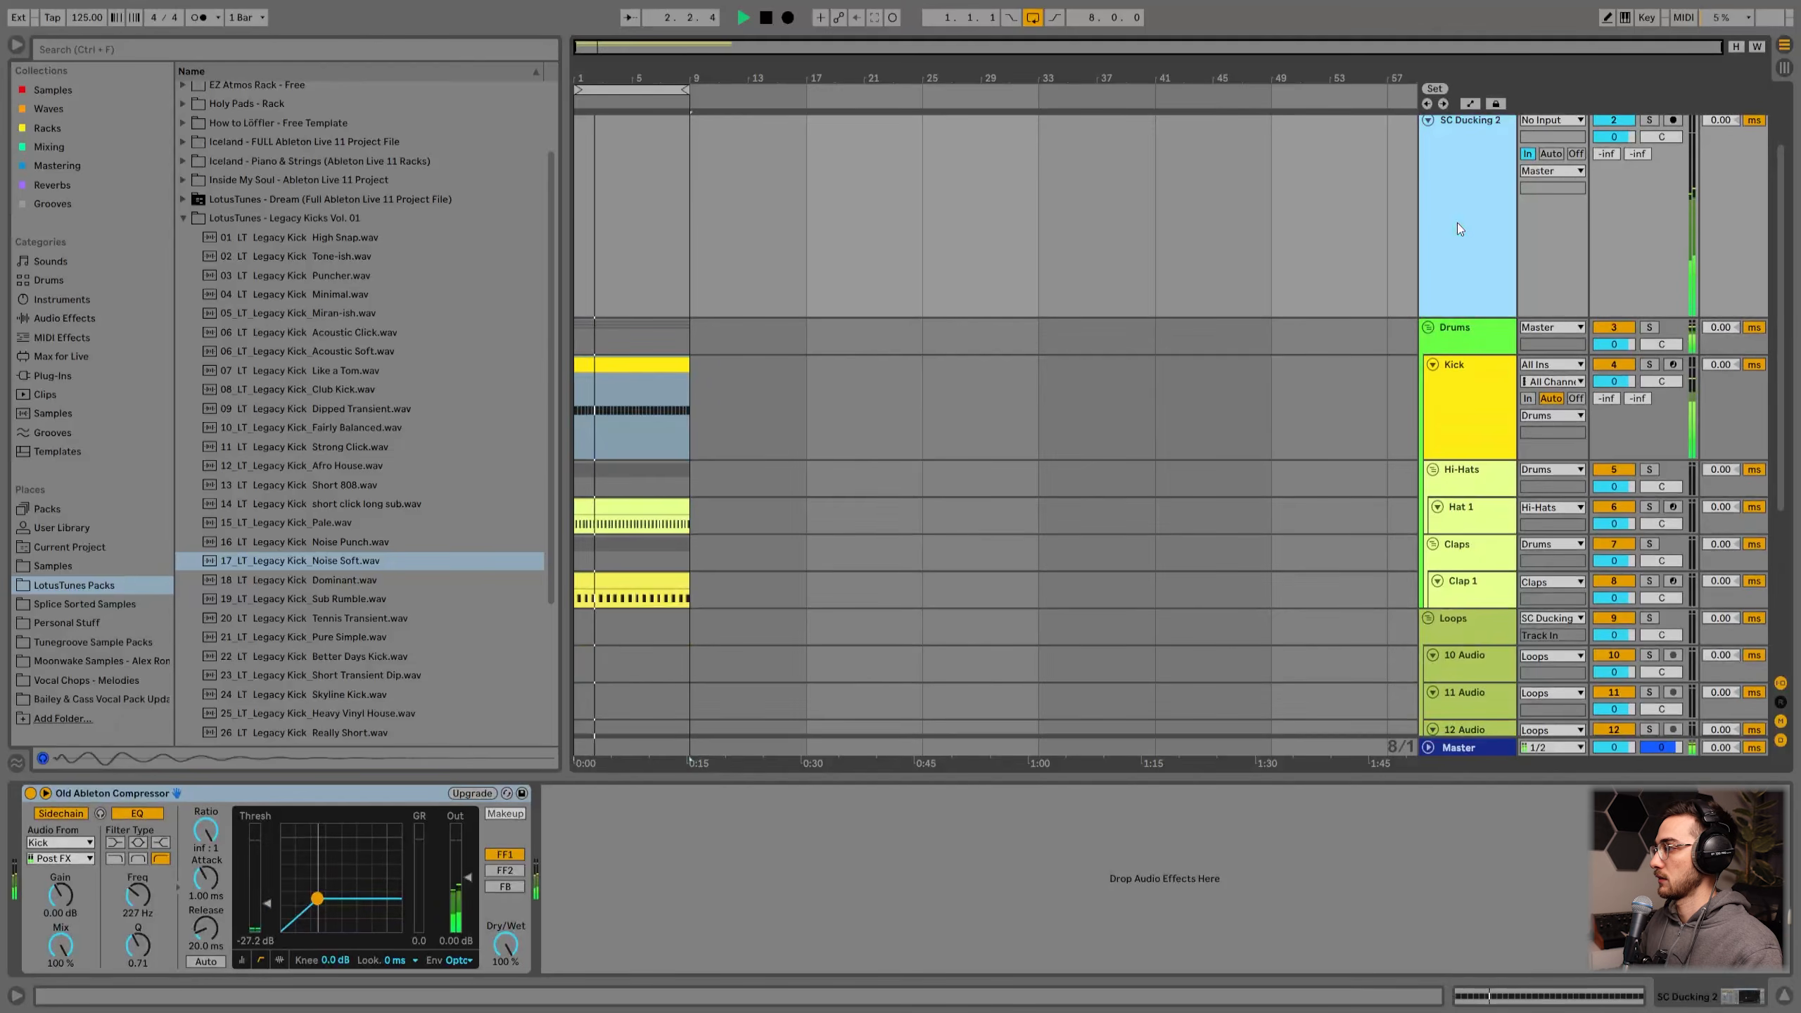
scroll(1382, 319, up, 2)
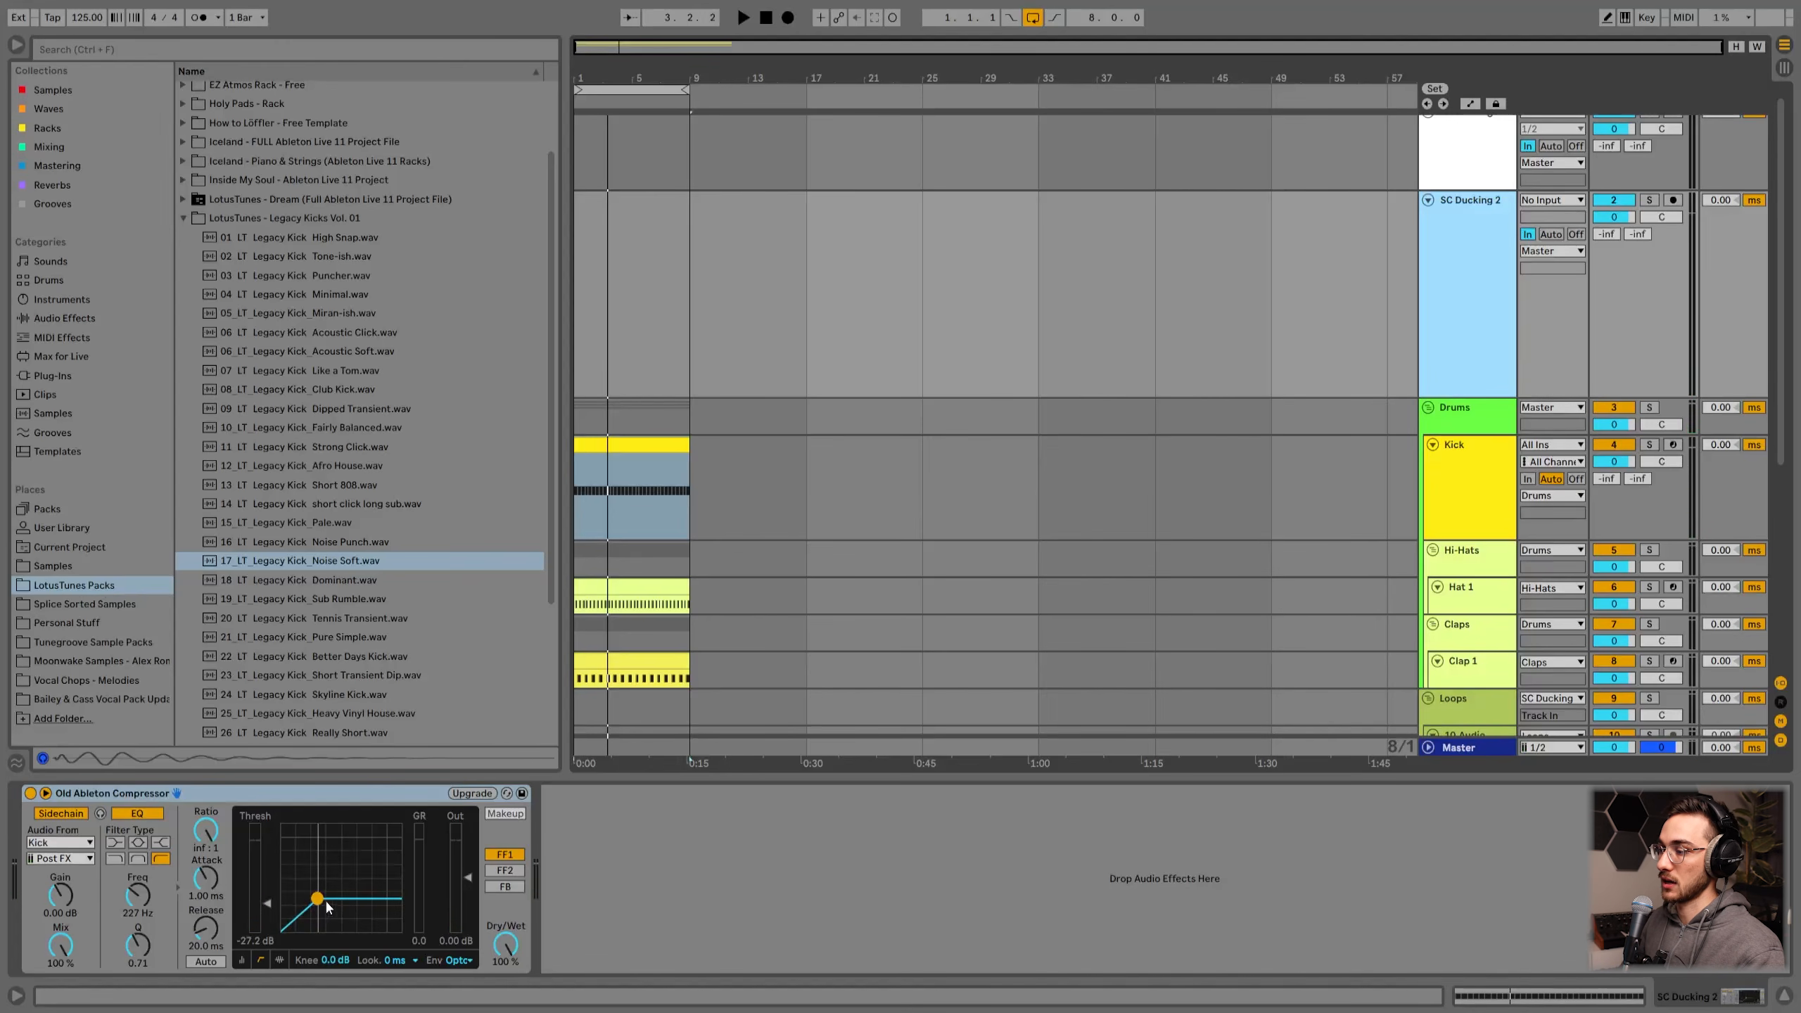
key(space)
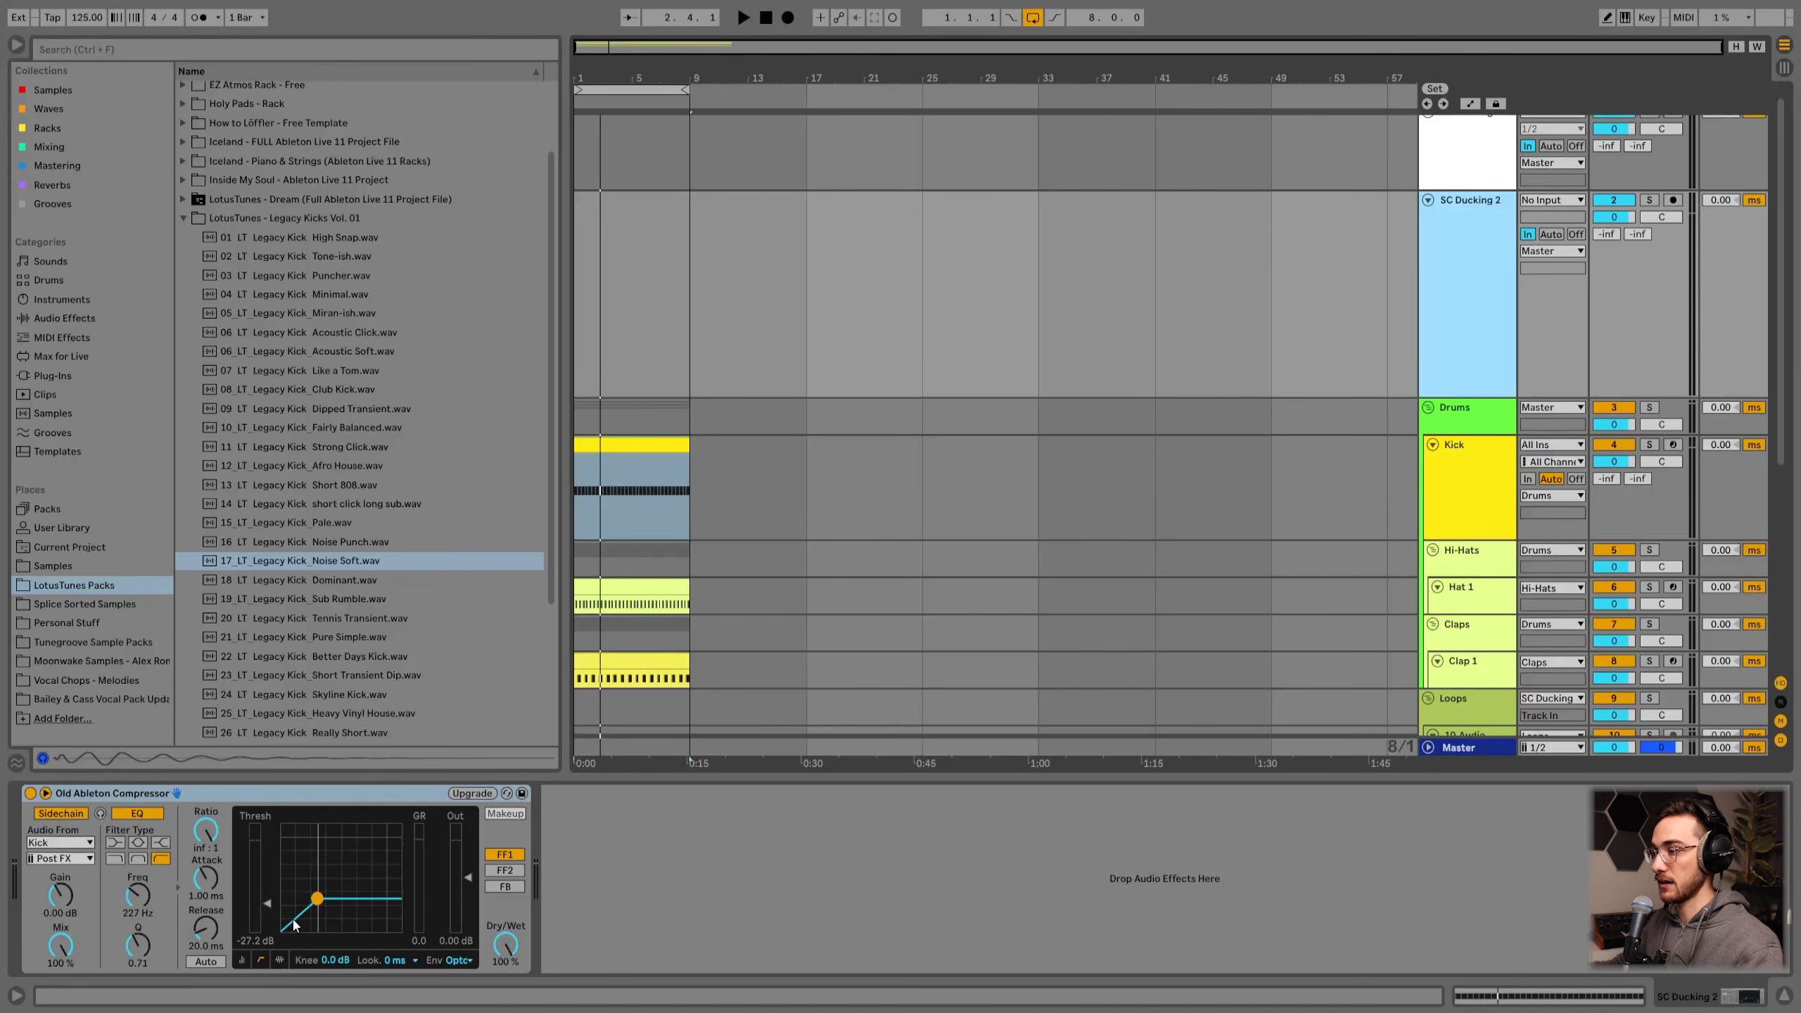
Step: Lower SC Ducking 2's compressor threshold to about -33.1 dB and audition it
scroll(1250, 539, down, 5)
click(1460, 543)
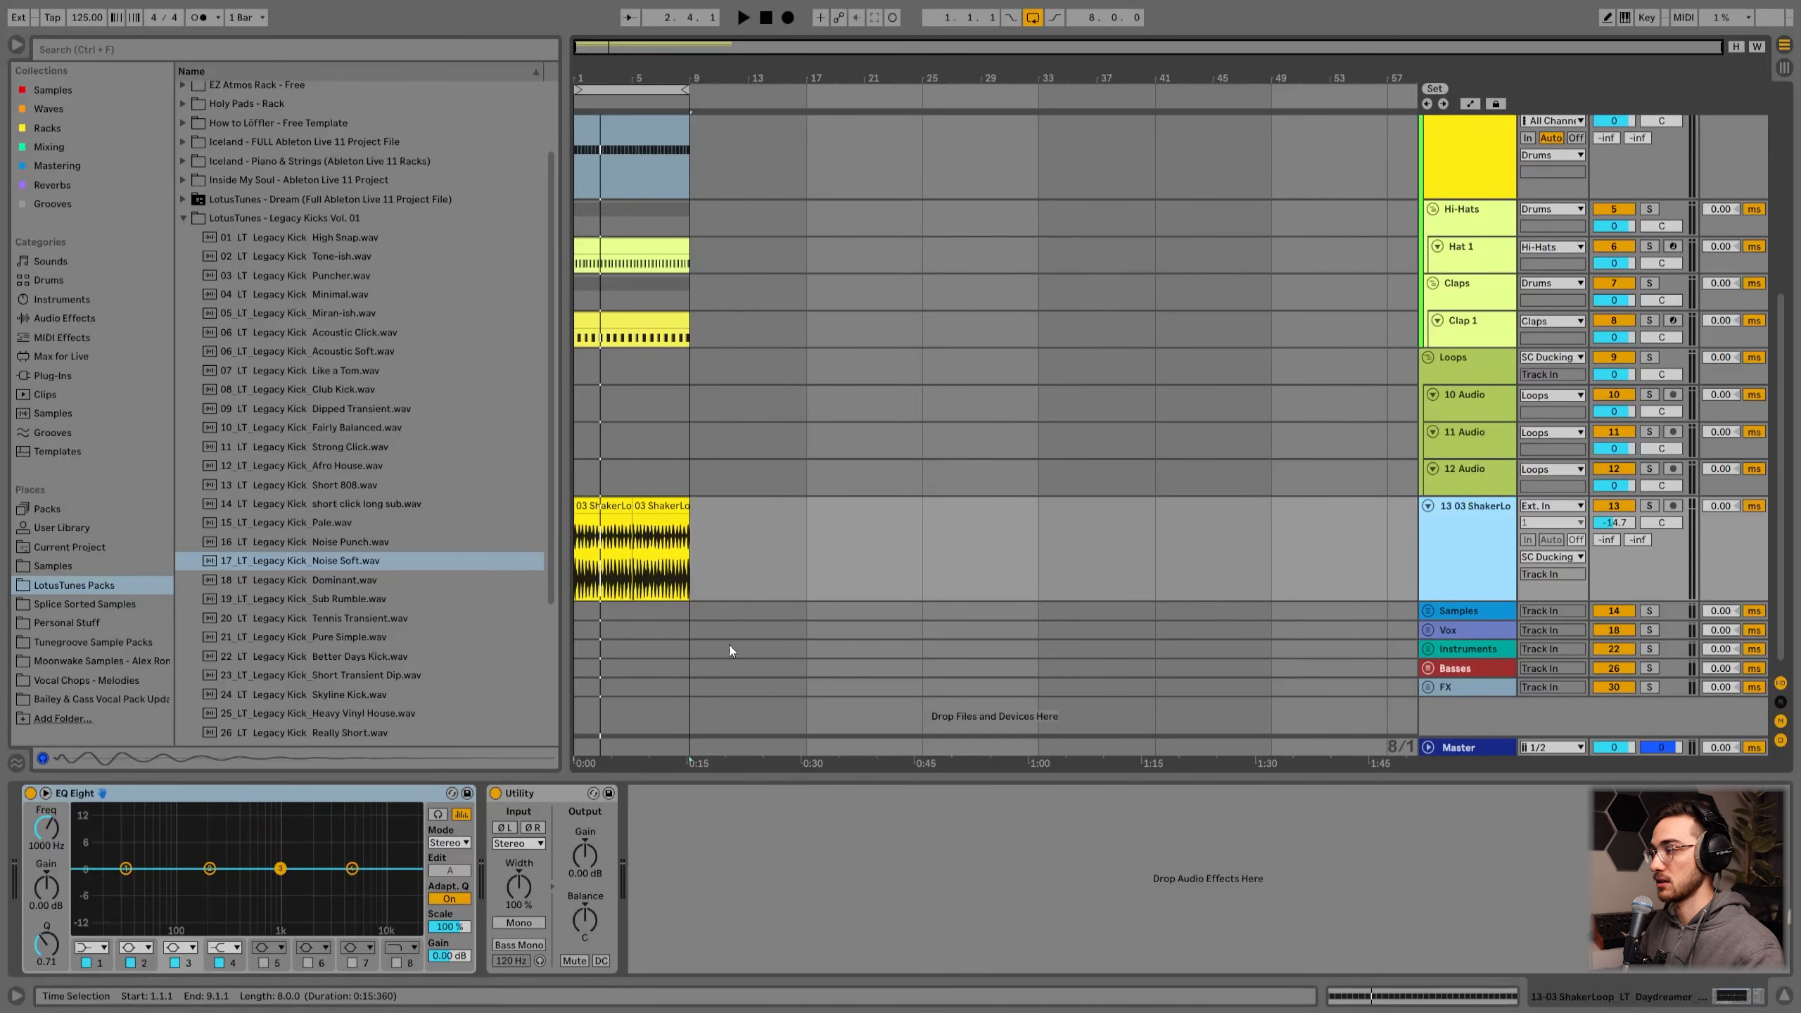
scroll(688, 539, up, 5)
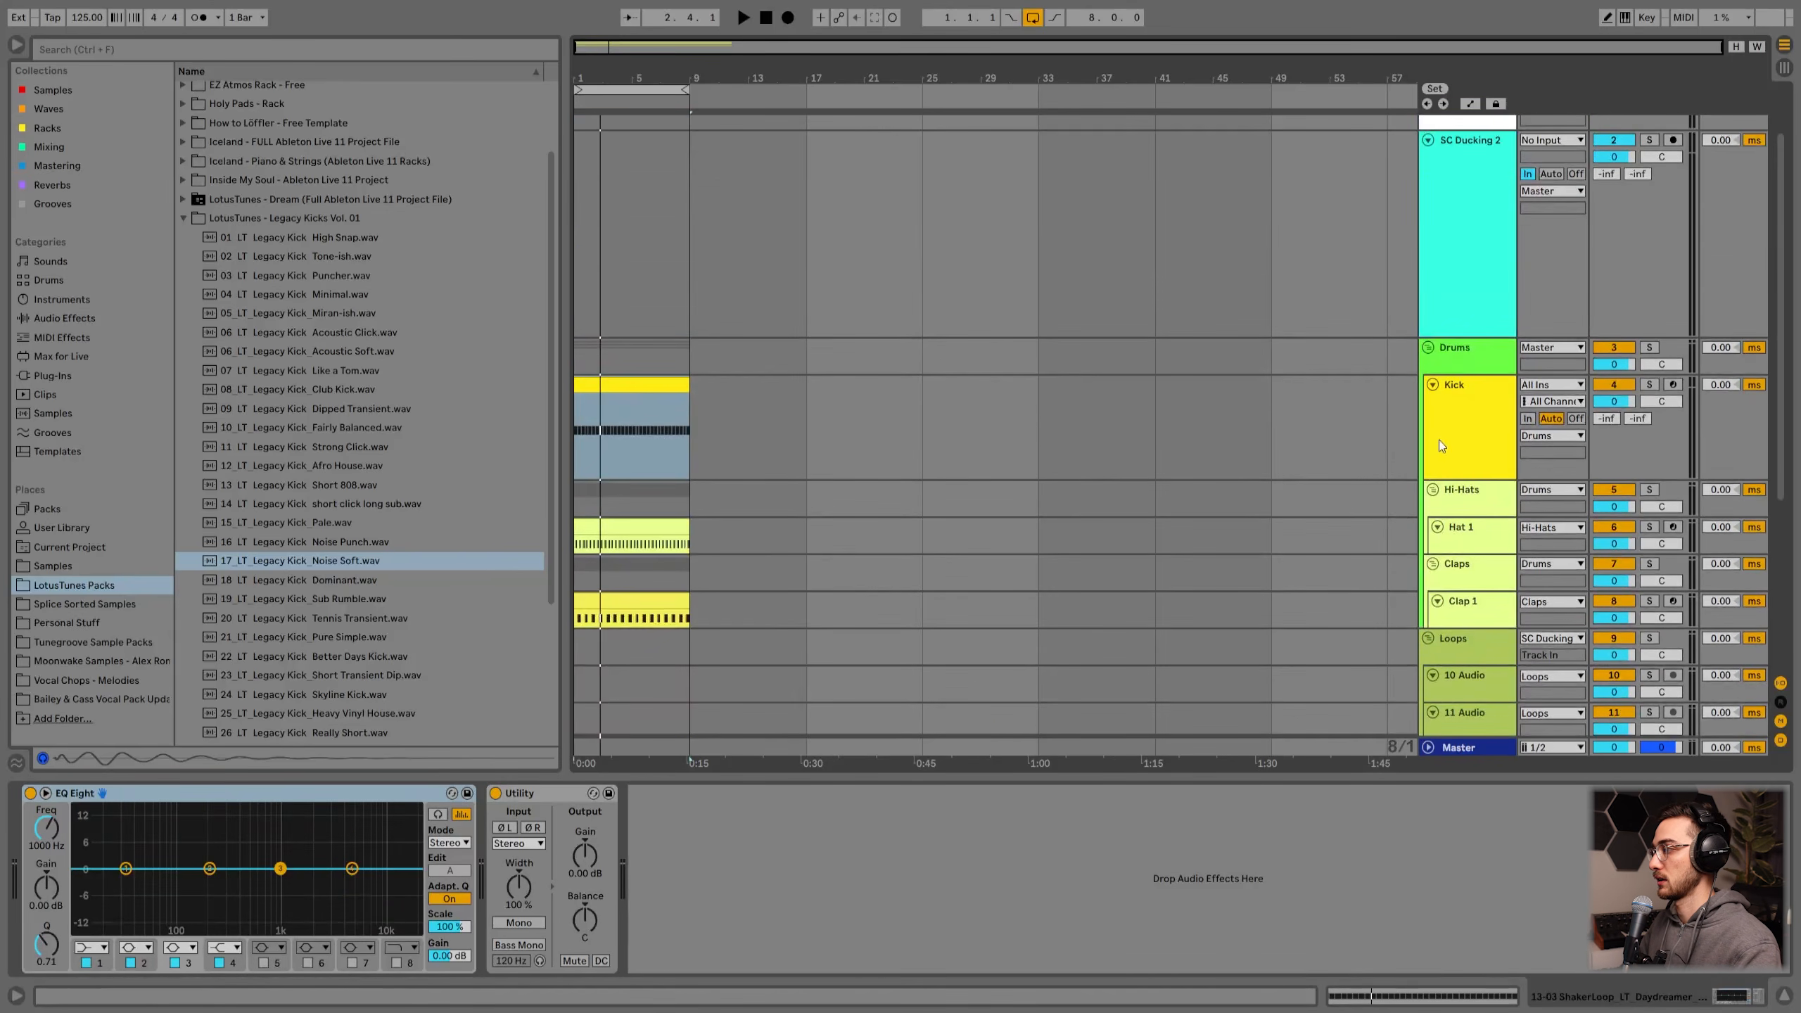
click(1459, 273)
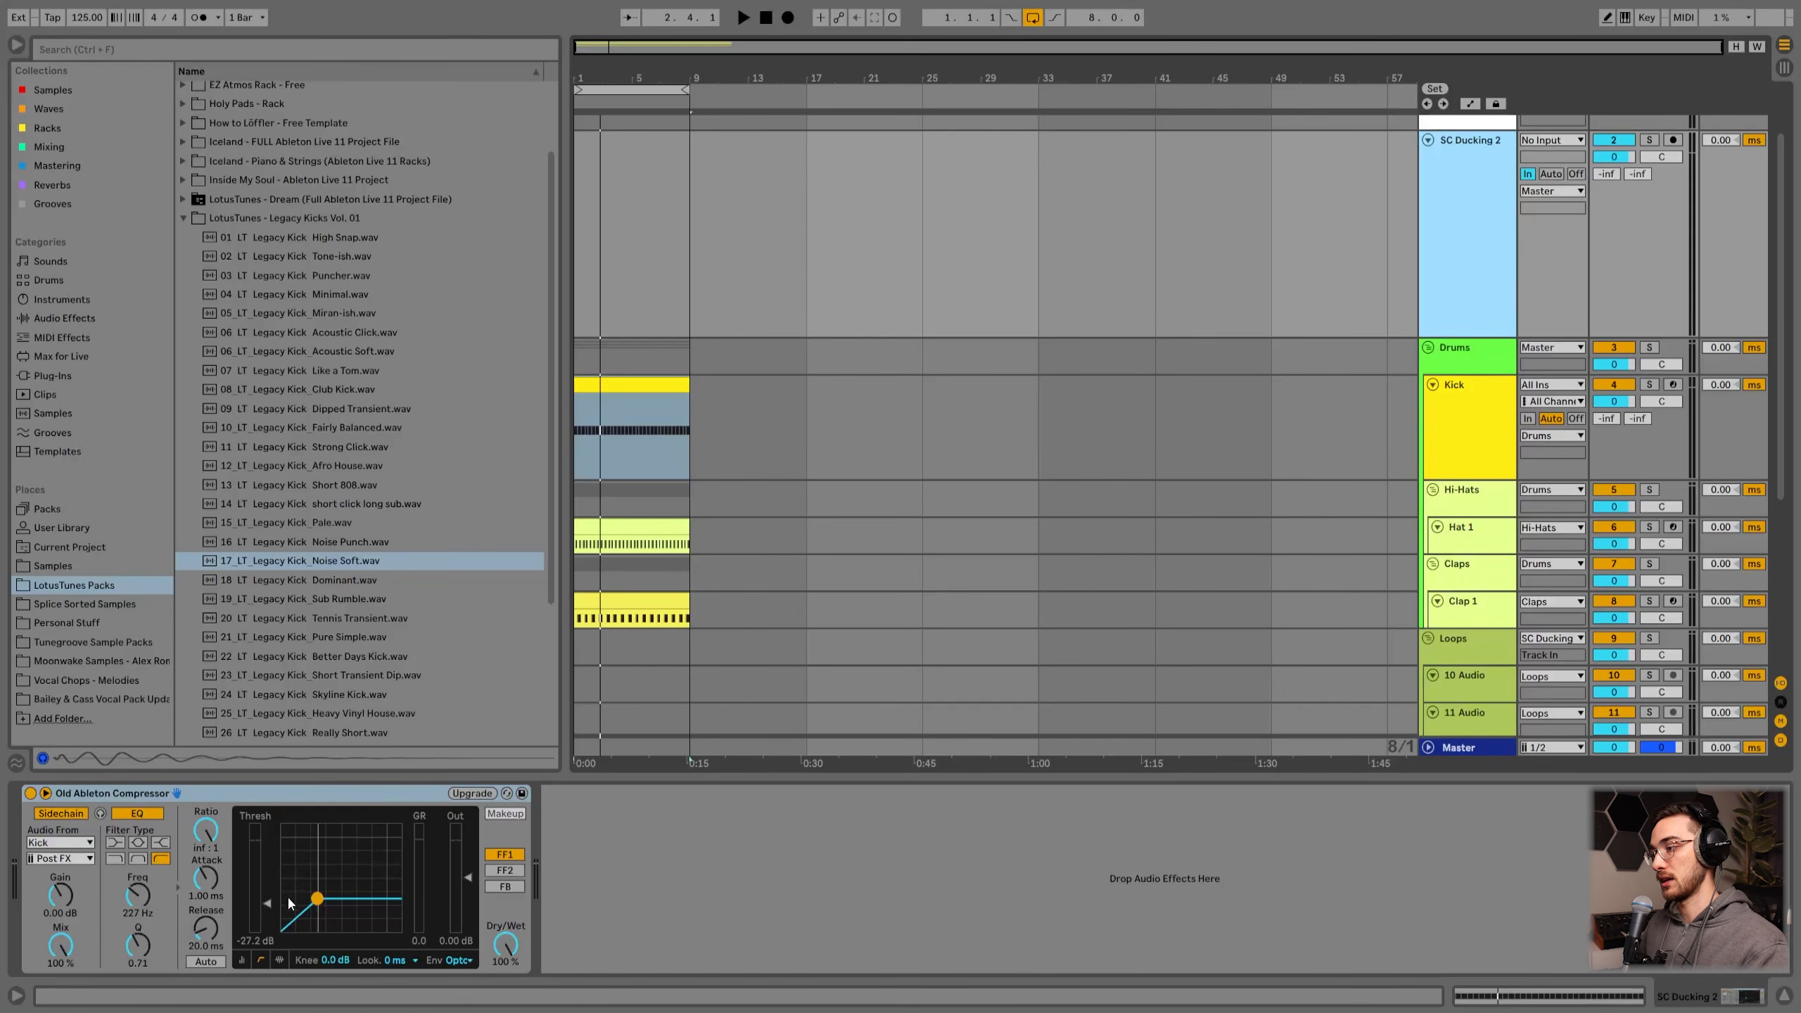
key(space)
mouse_move(267, 904)
mouse_down()
mouse_move(267, 929)
mouse_move(267, 910)
mouse_up()
key(space)
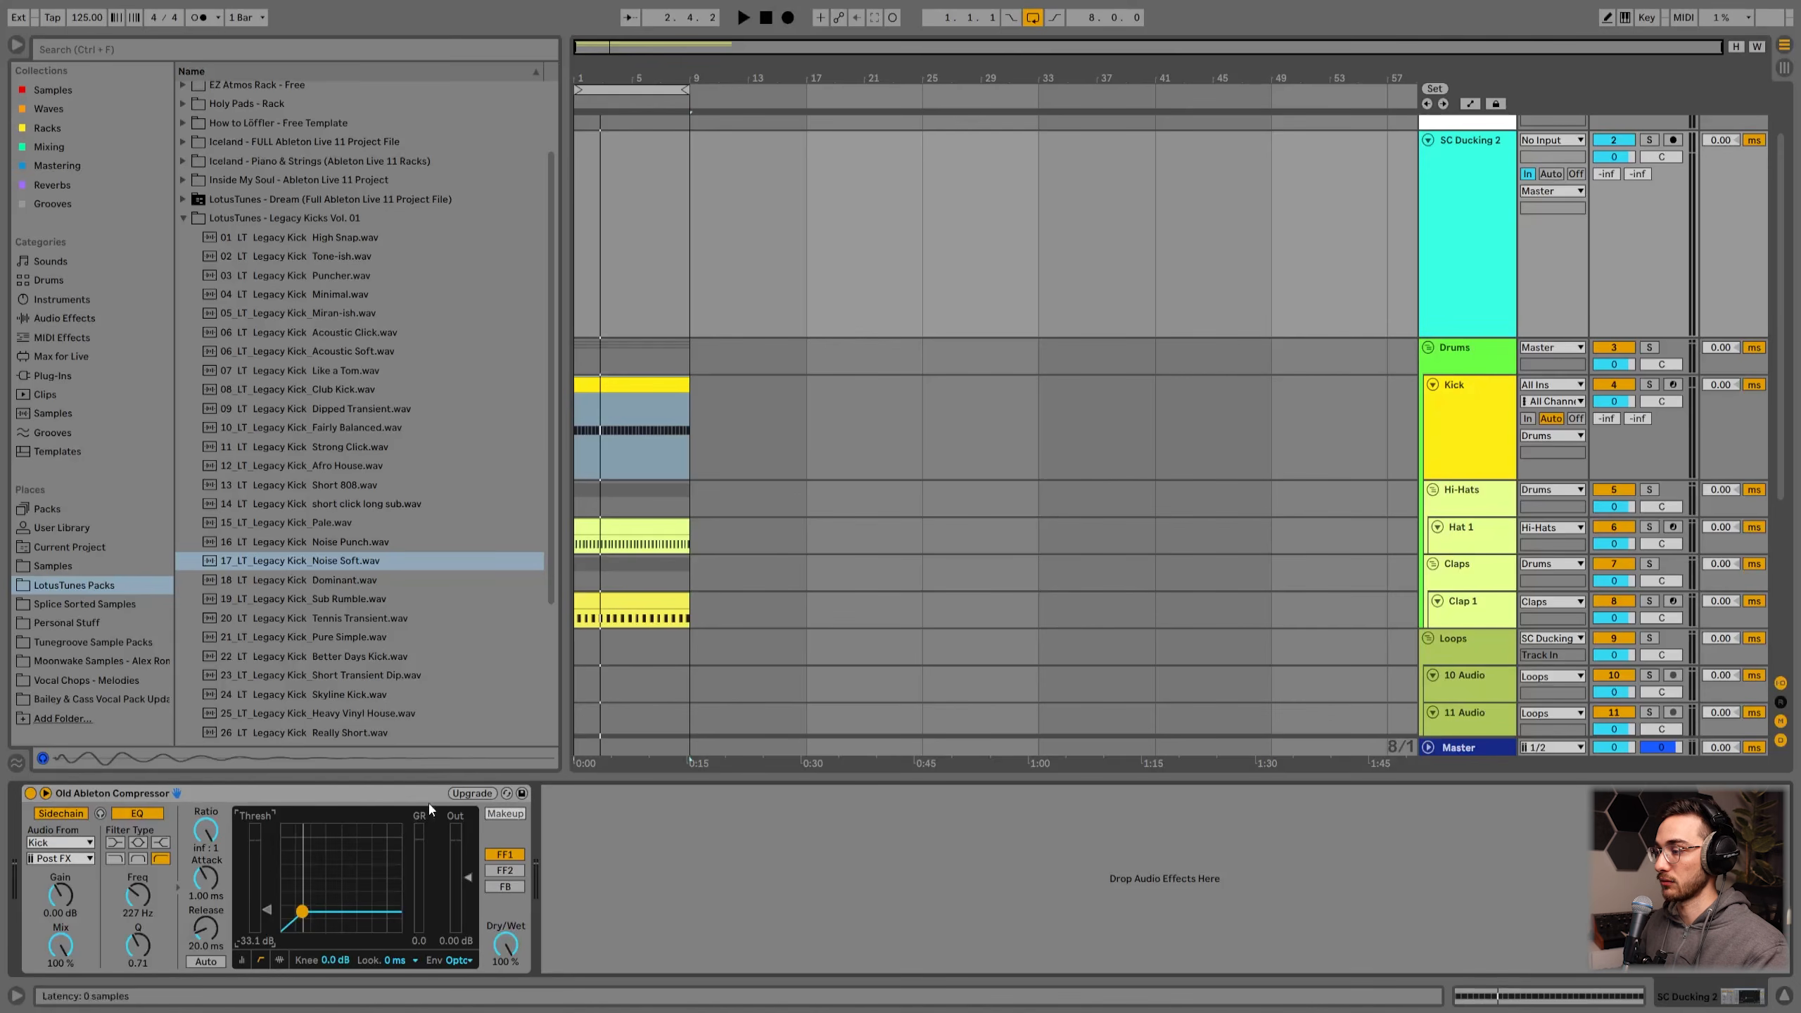
Step: Sweep the compressor threshold down and back up to about -21.3 dB while auditioning
drag(268, 913, 267, 927)
key(space)
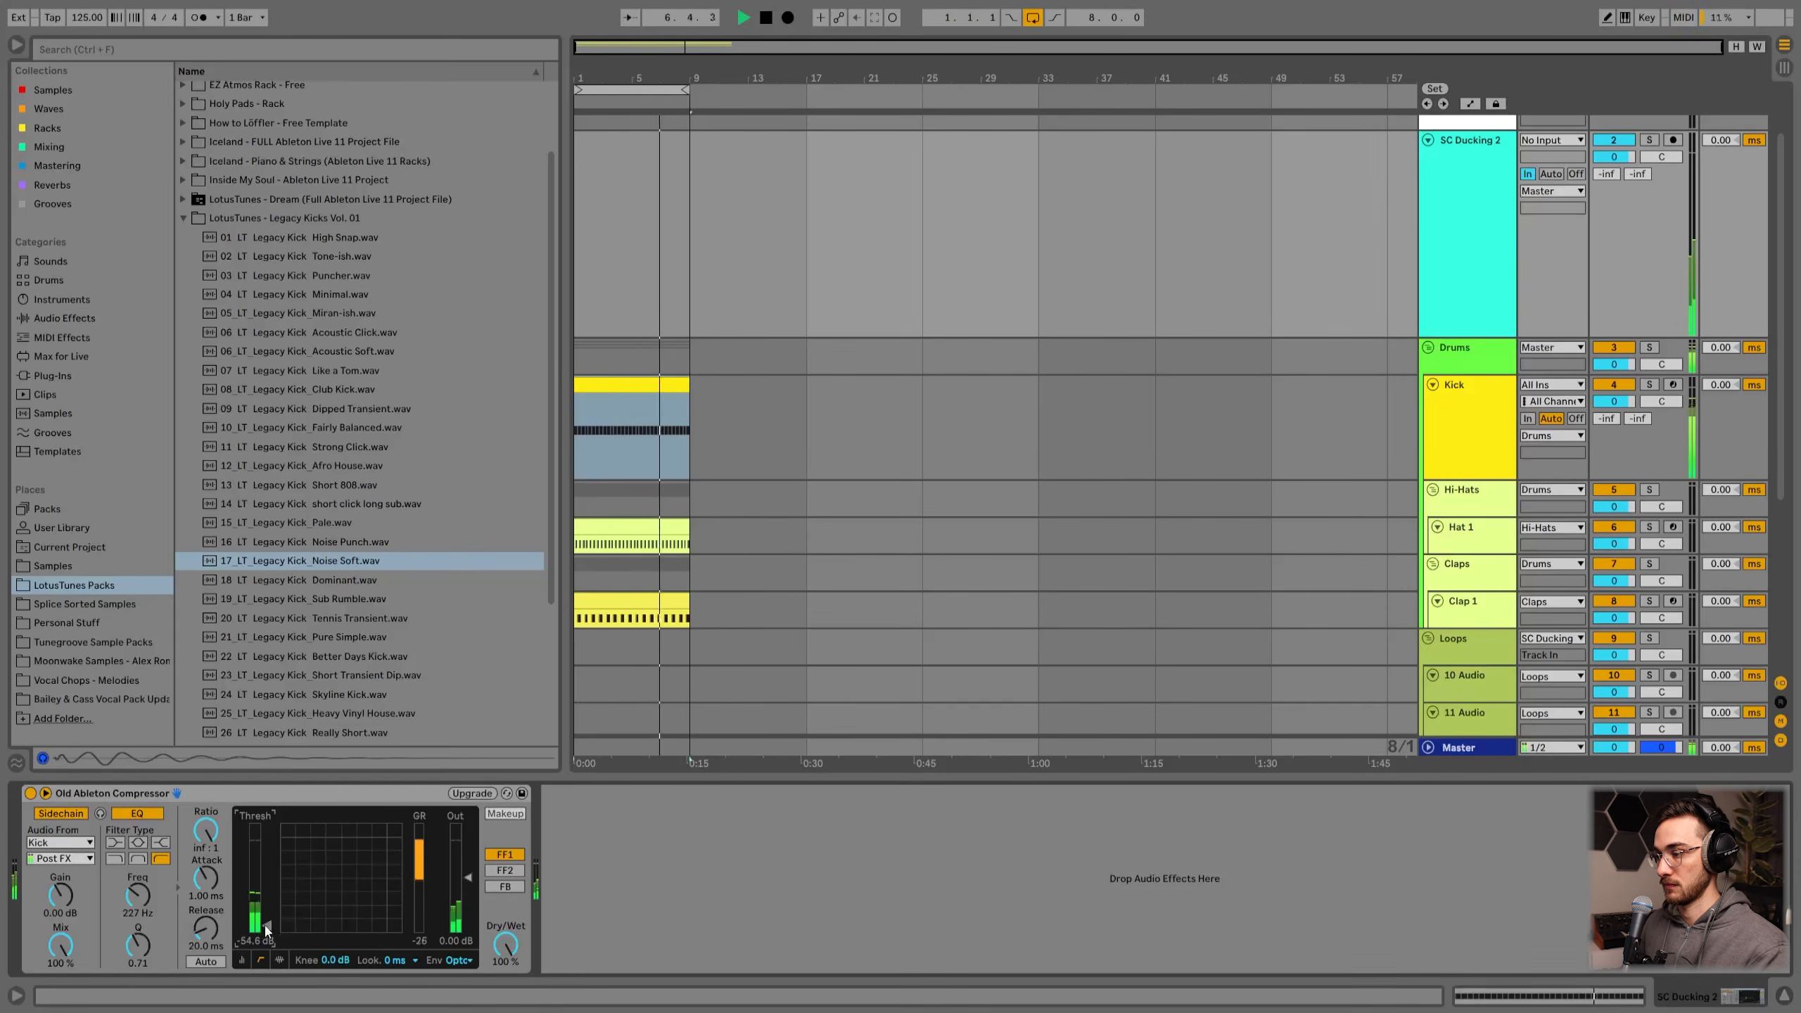
key(space)
drag(269, 931, 266, 895)
Step: Set the compressor's sidechain source to Kick with the Post FX tap
click(59, 842)
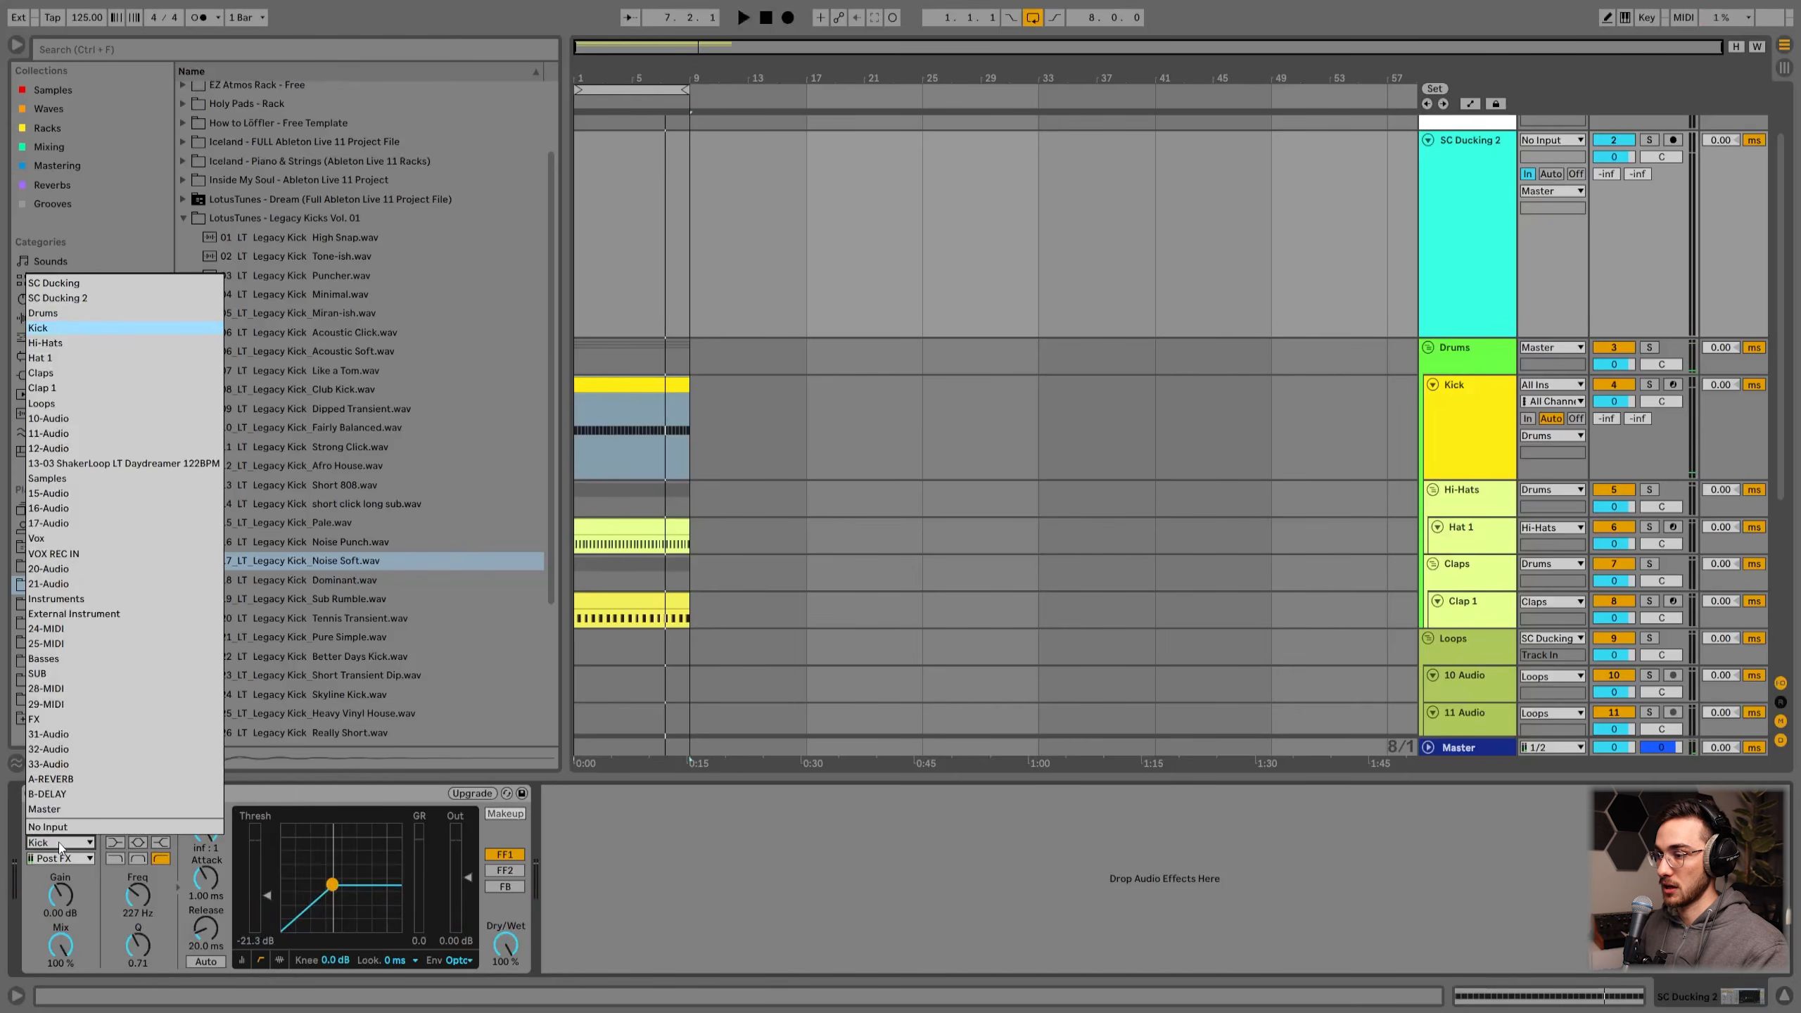
click(44, 330)
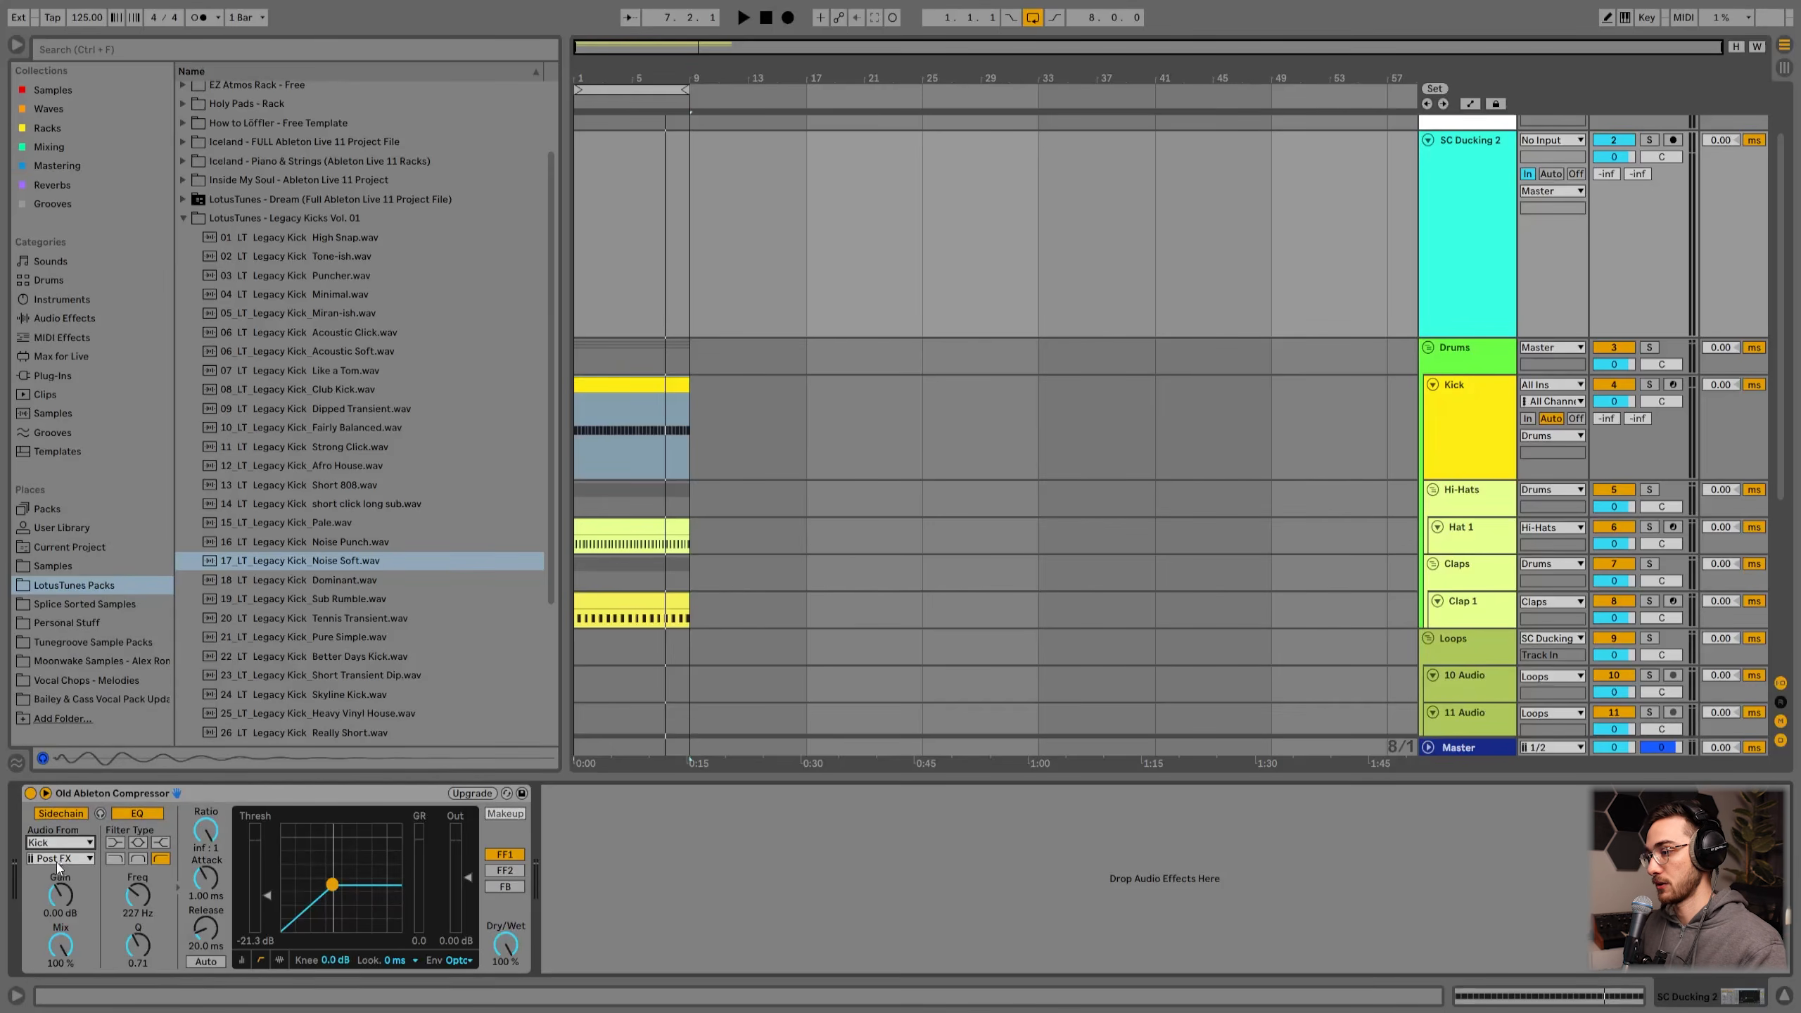
click(56, 859)
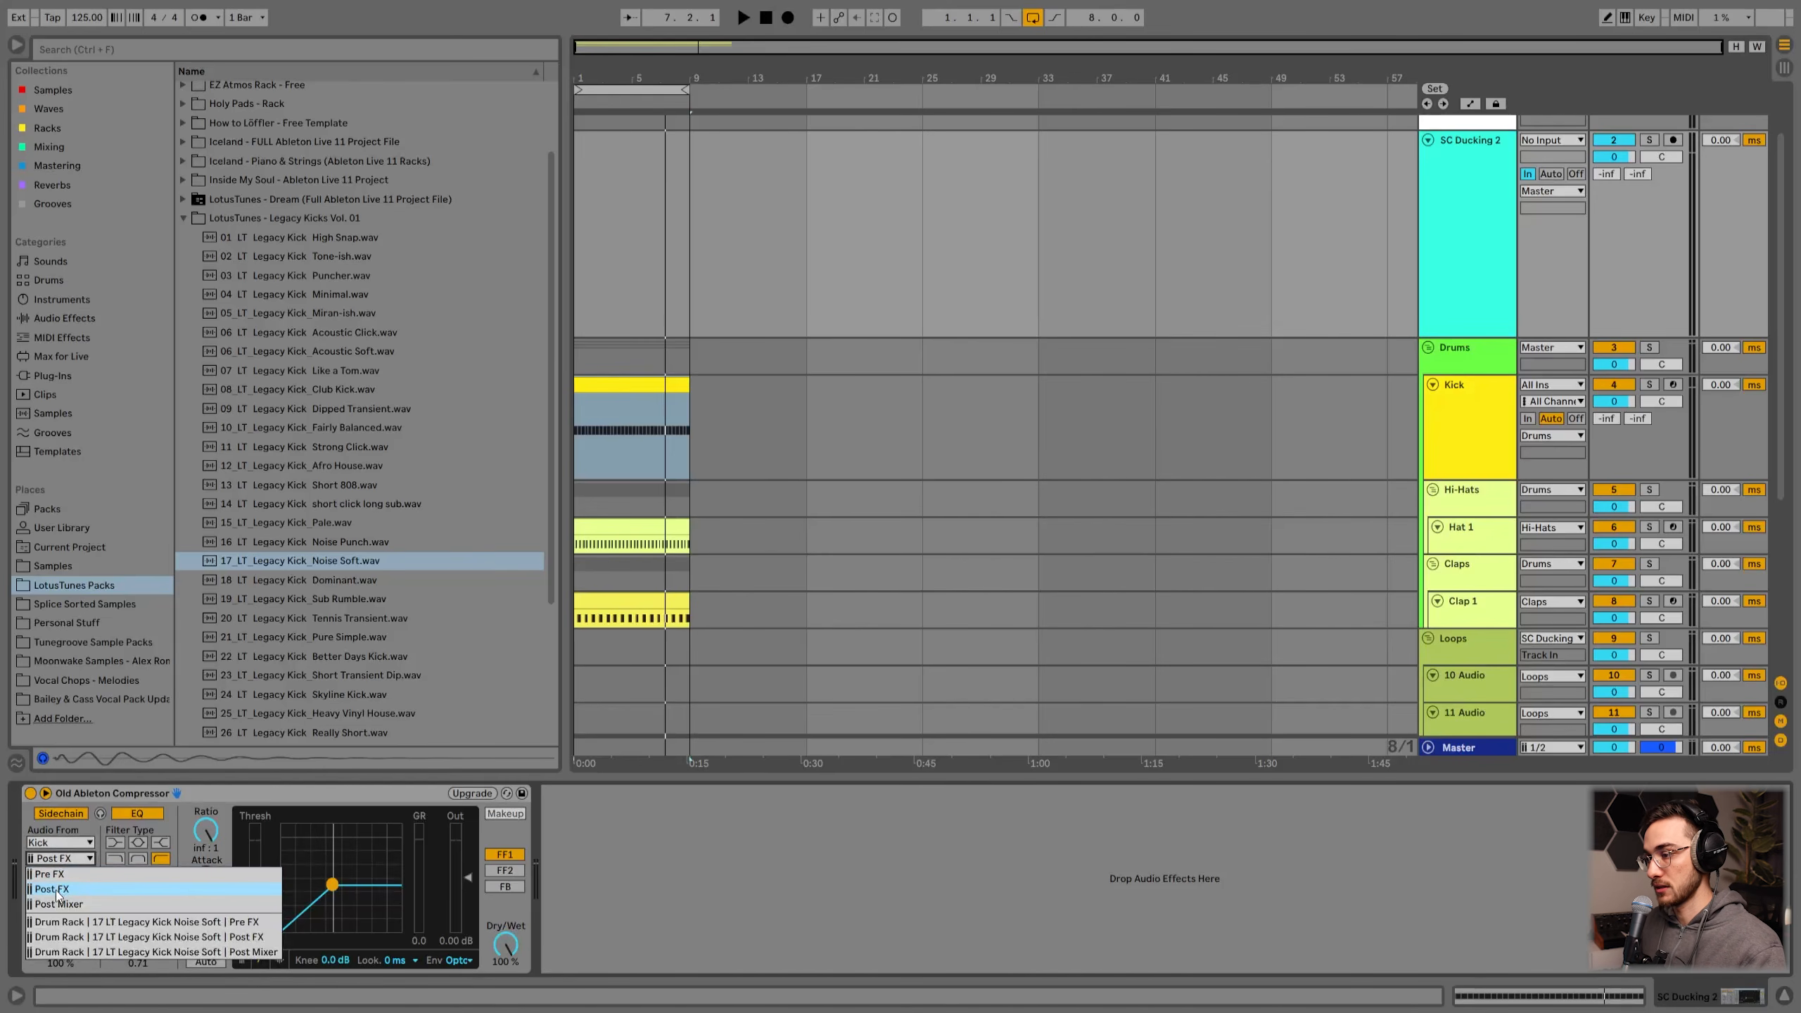
click(57, 895)
Step: Lower SC Ducking 2's compressor threshold to about -40.1 dB and audition the ducking
click(1432, 461)
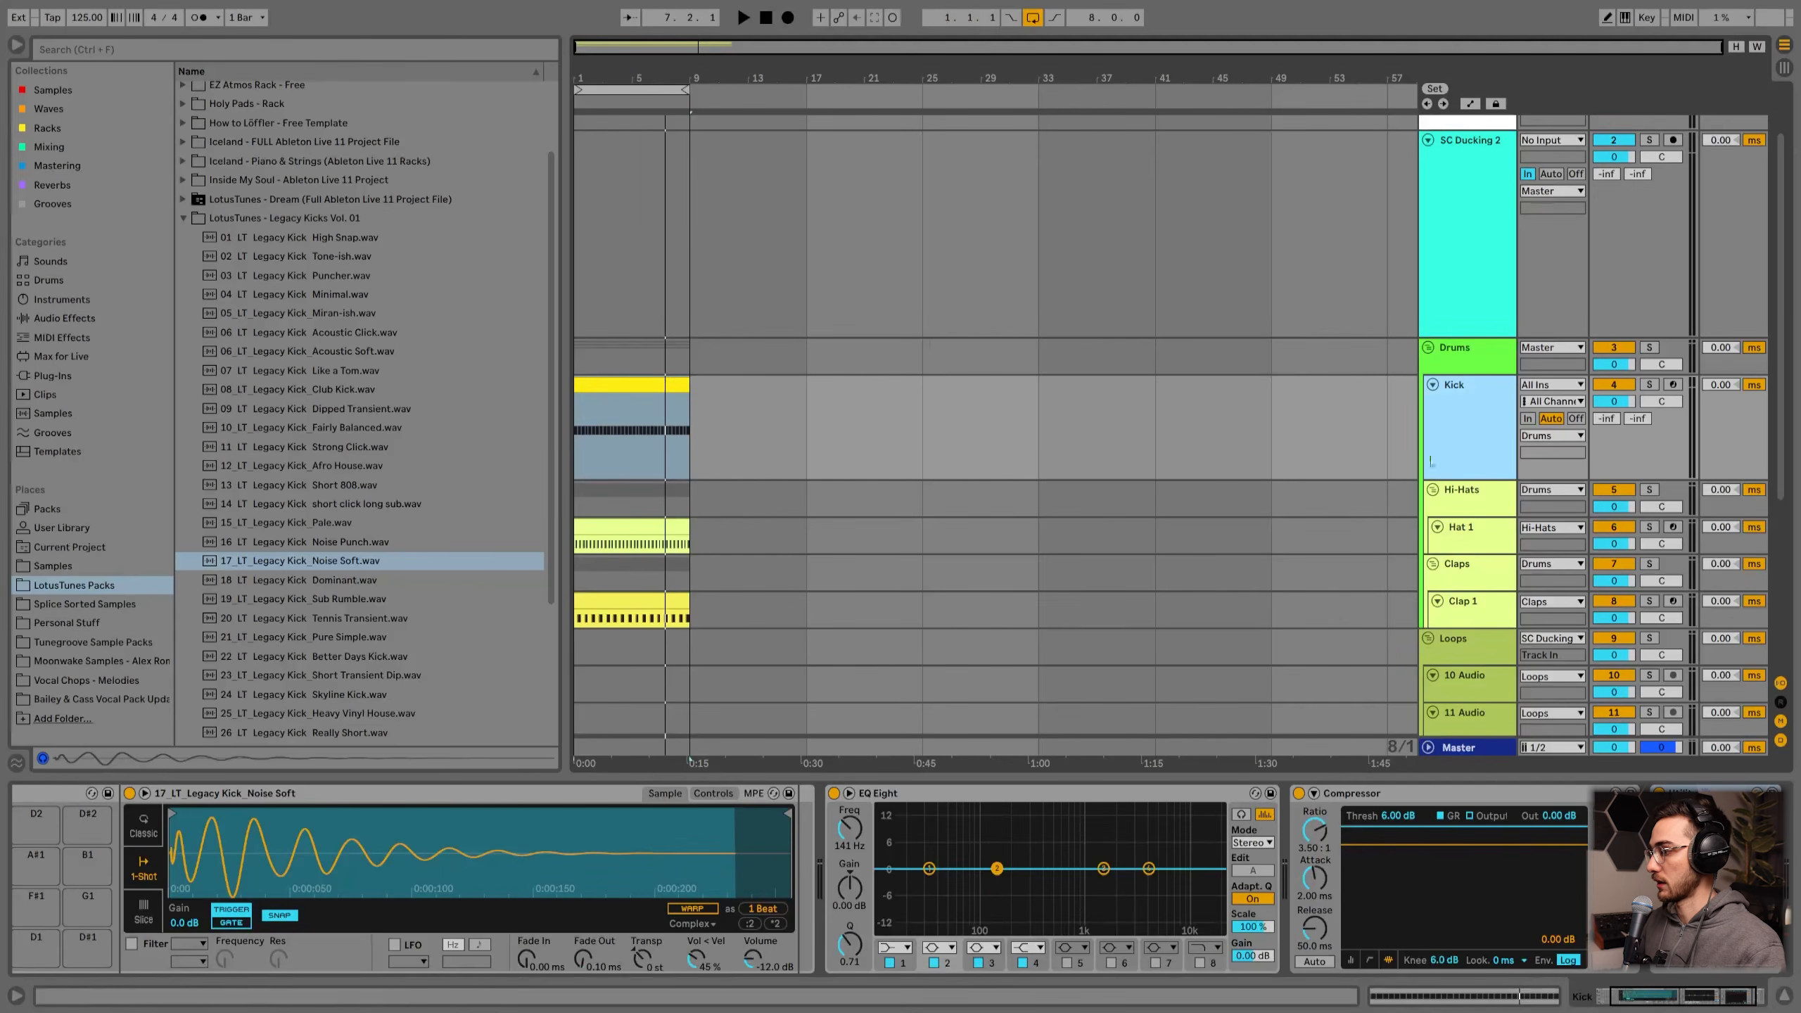
click(1695, 997)
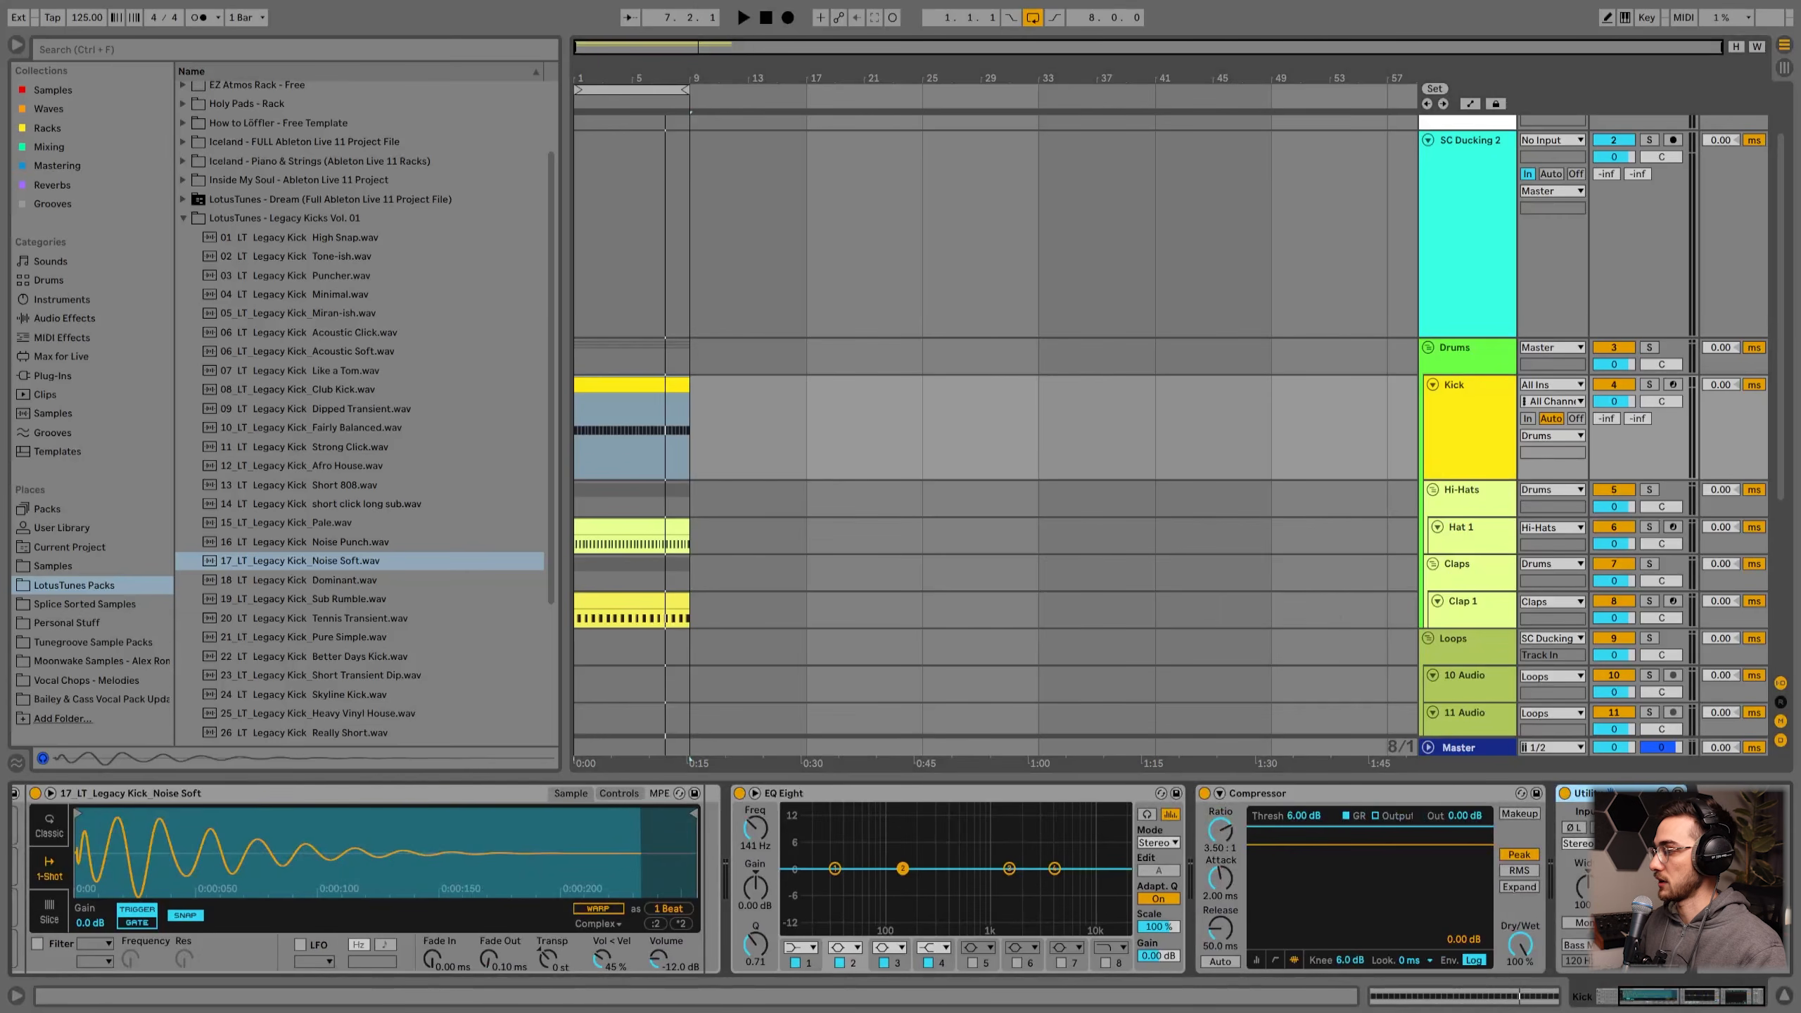
click(1484, 199)
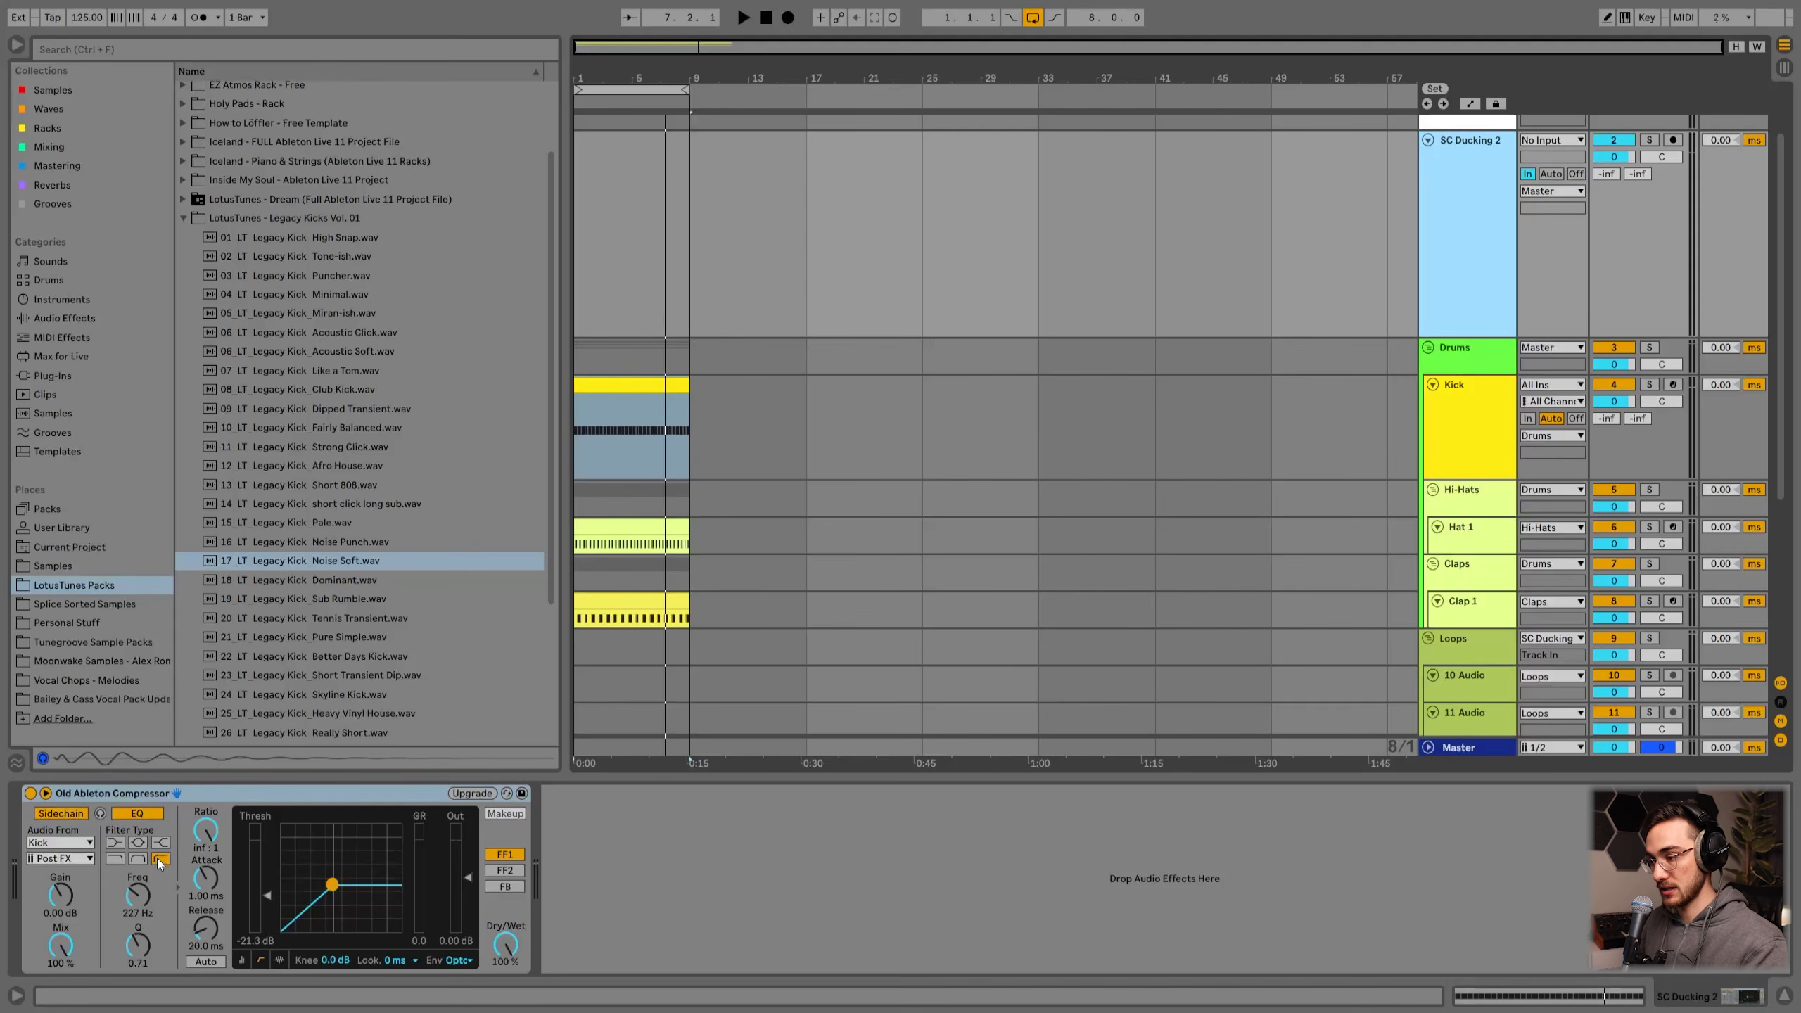
key(space)
drag(266, 888, 270, 917)
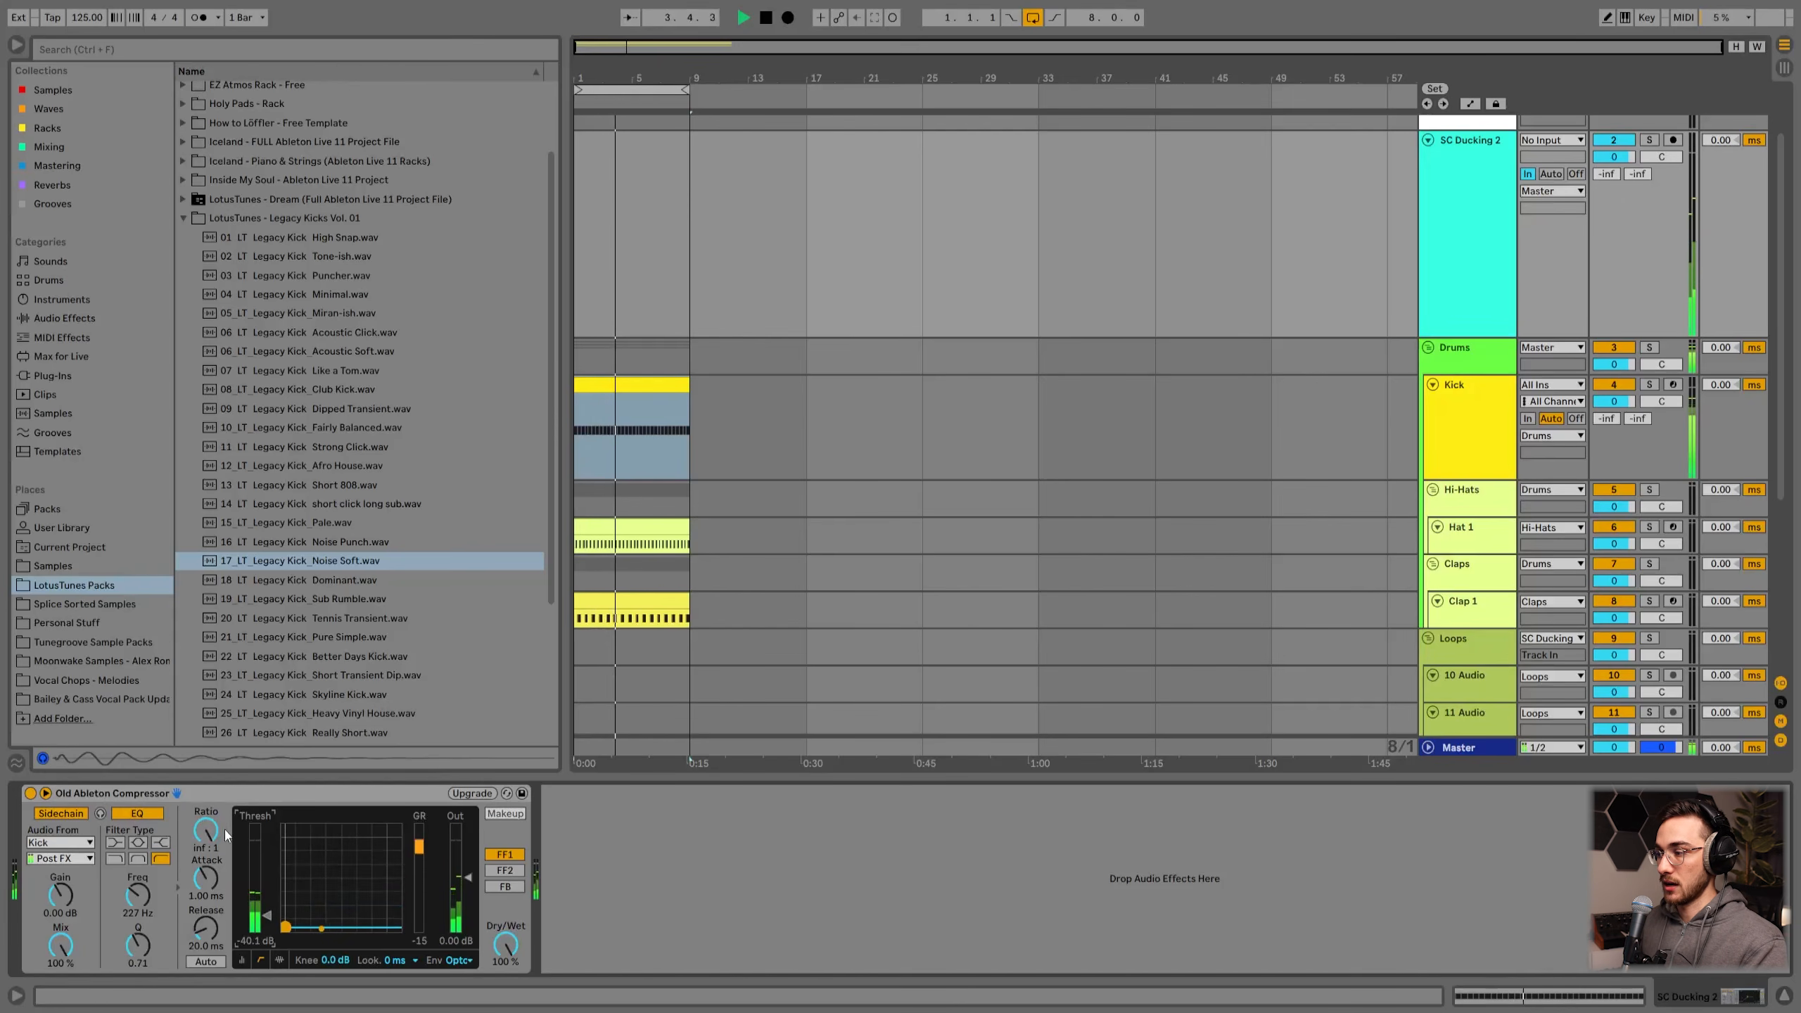
key(space)
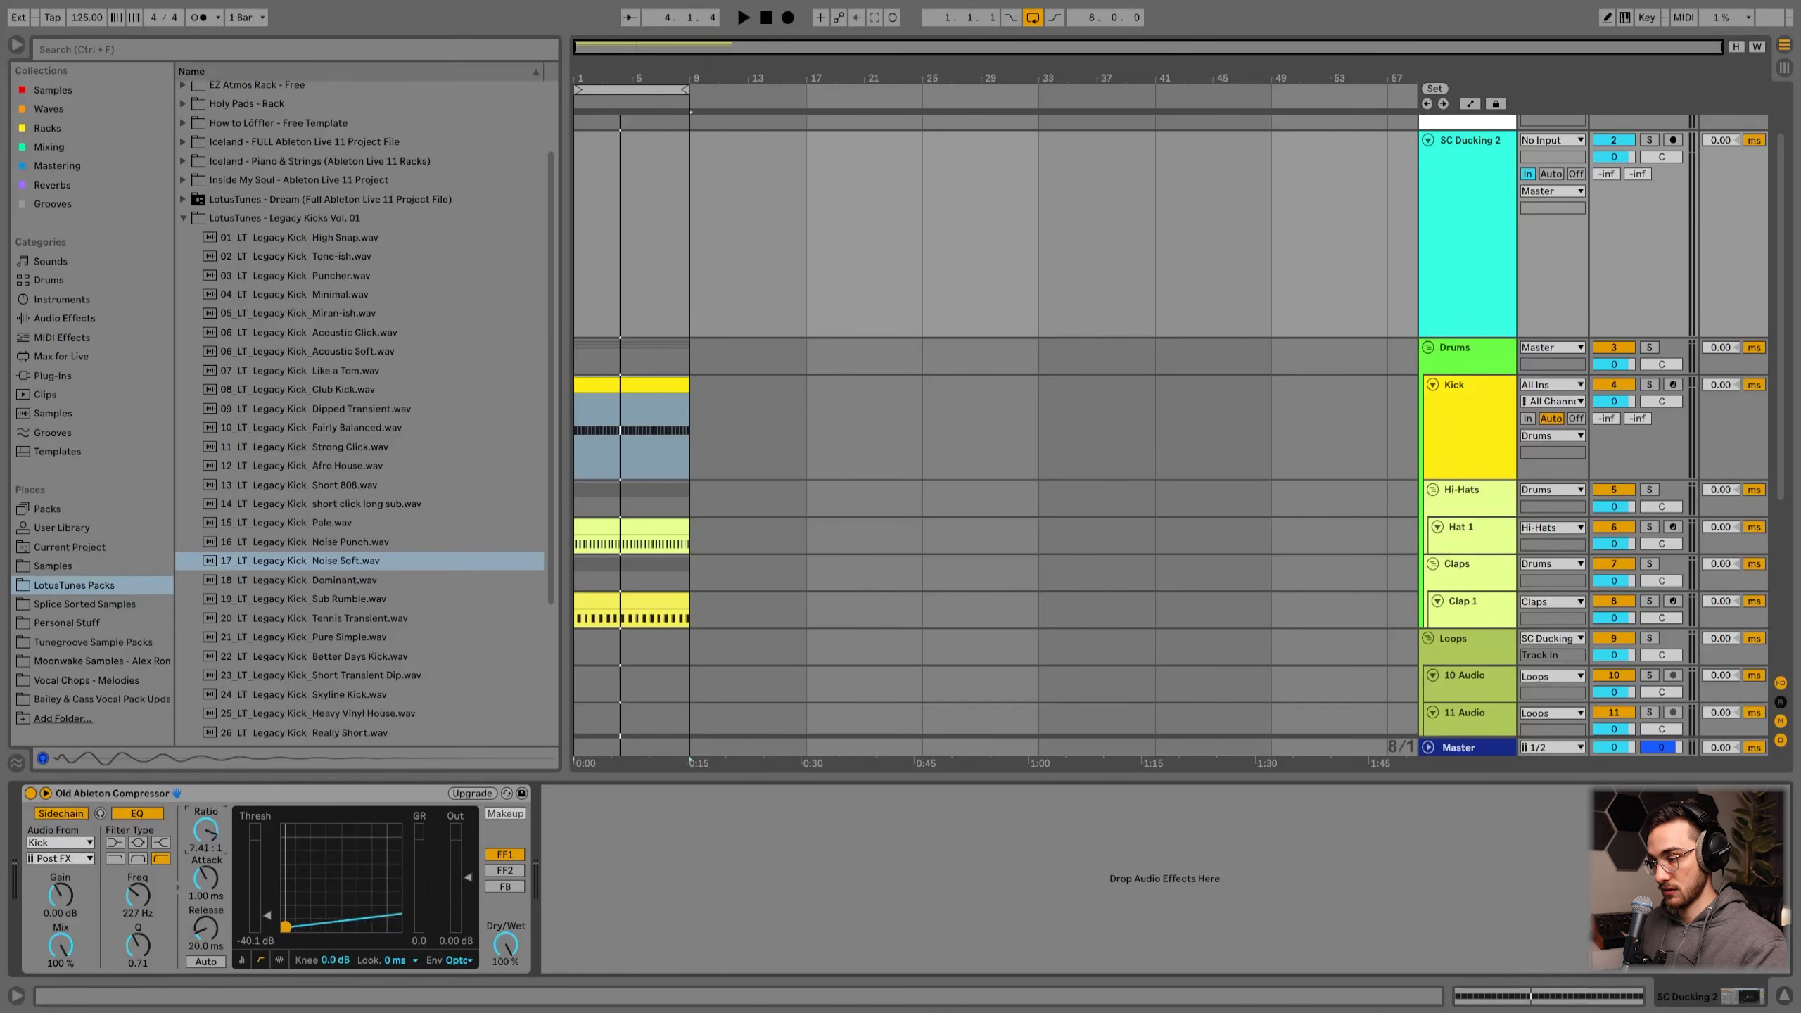
Step: Try a 1.00:1 ratio, set the ratio back to inf:1, and set the threshold to about -36.5 dB
key(space)
drag(205, 830, 205, 872)
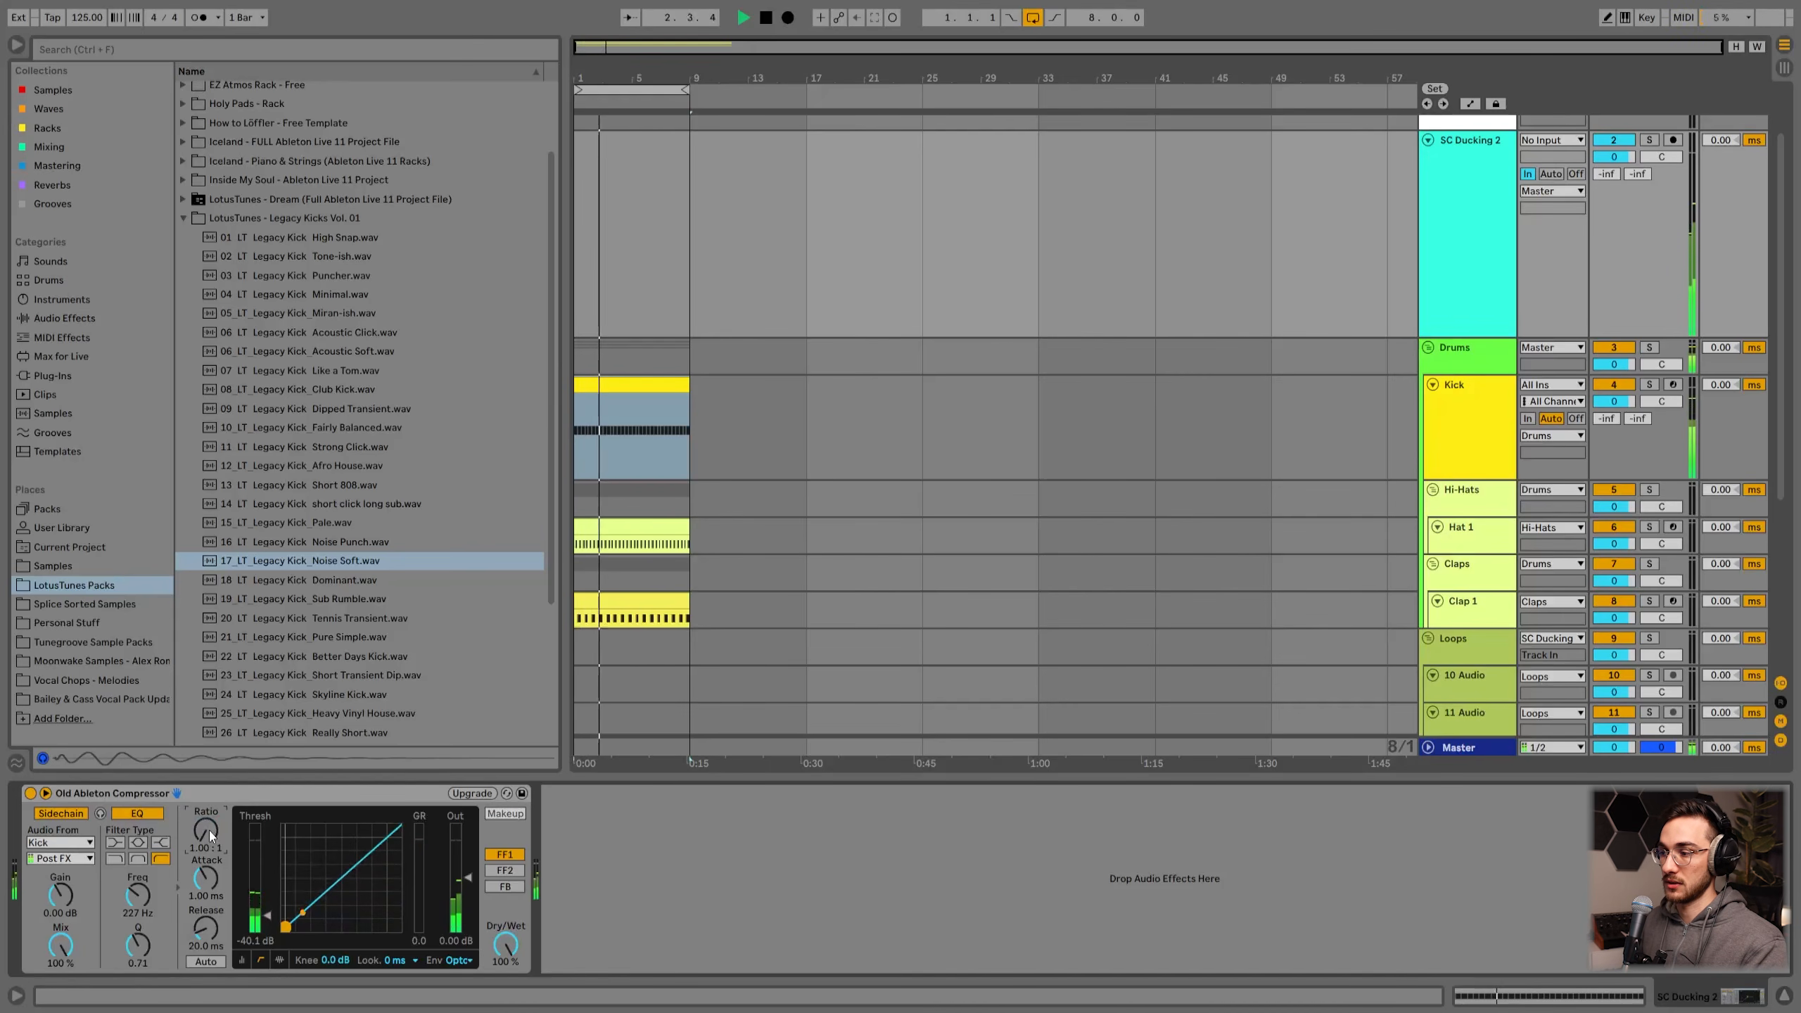
drag(208, 837, 208, 795)
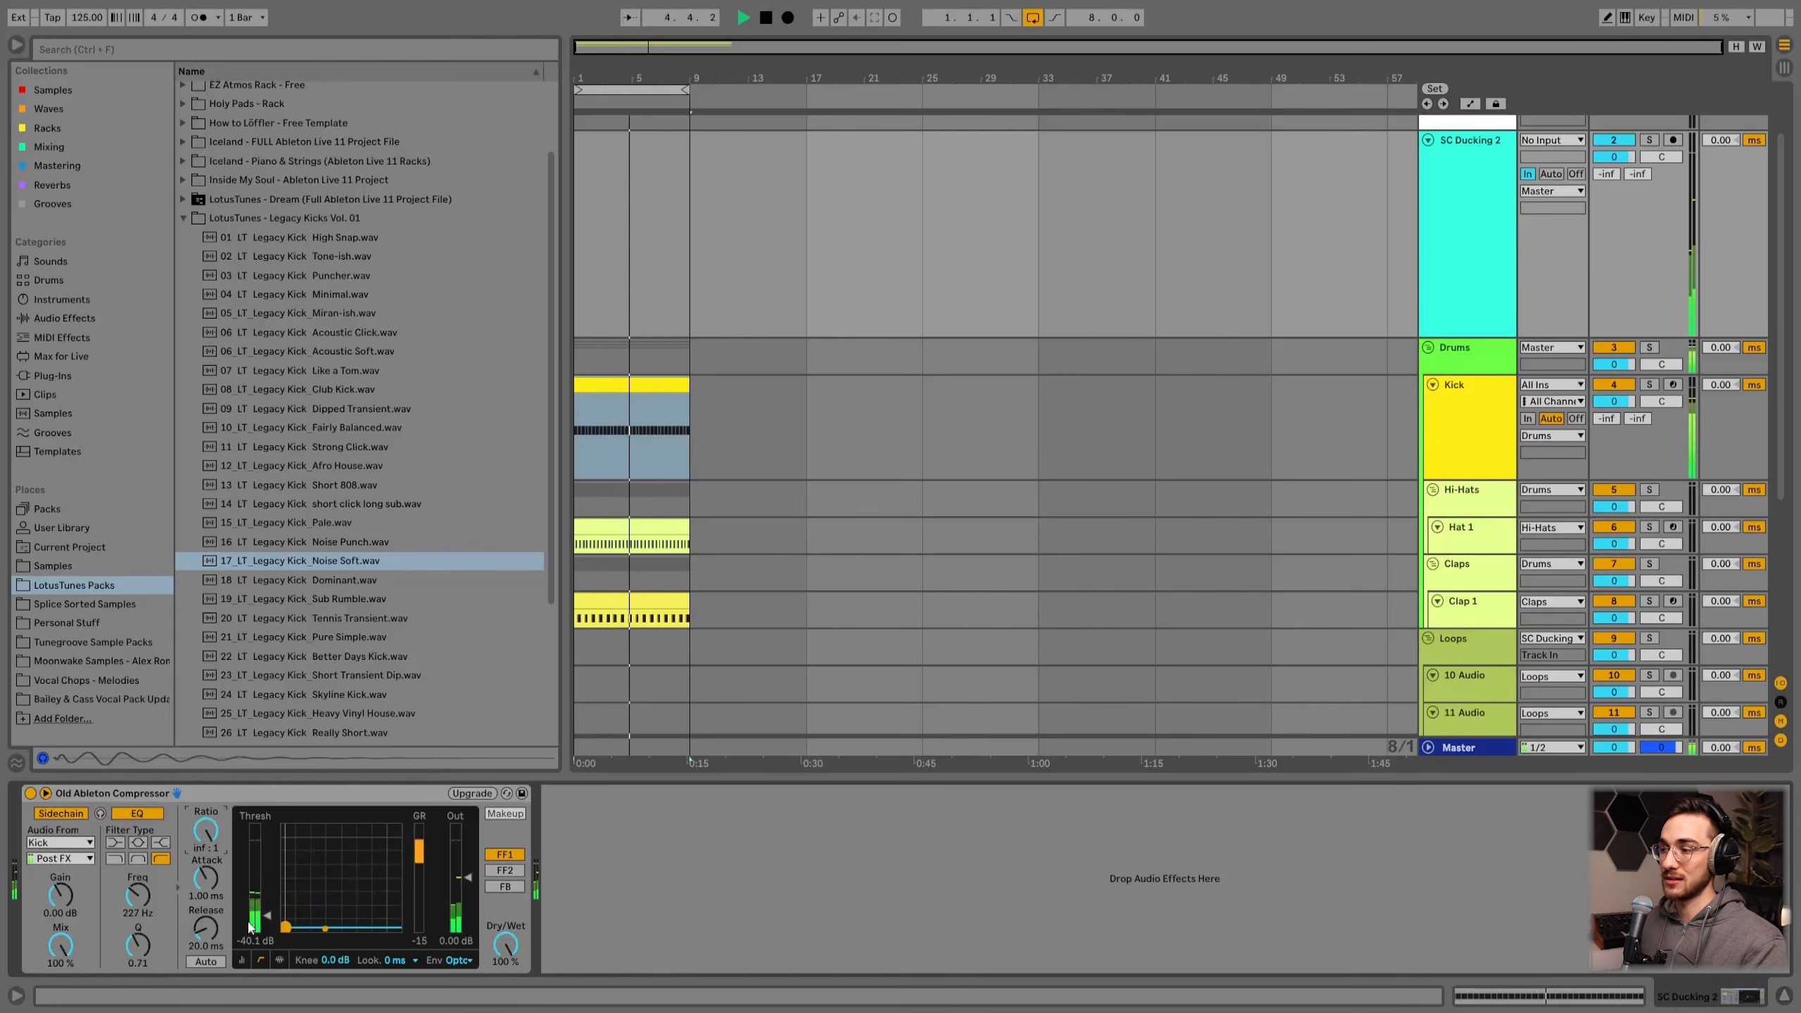
drag(285, 925, 293, 922)
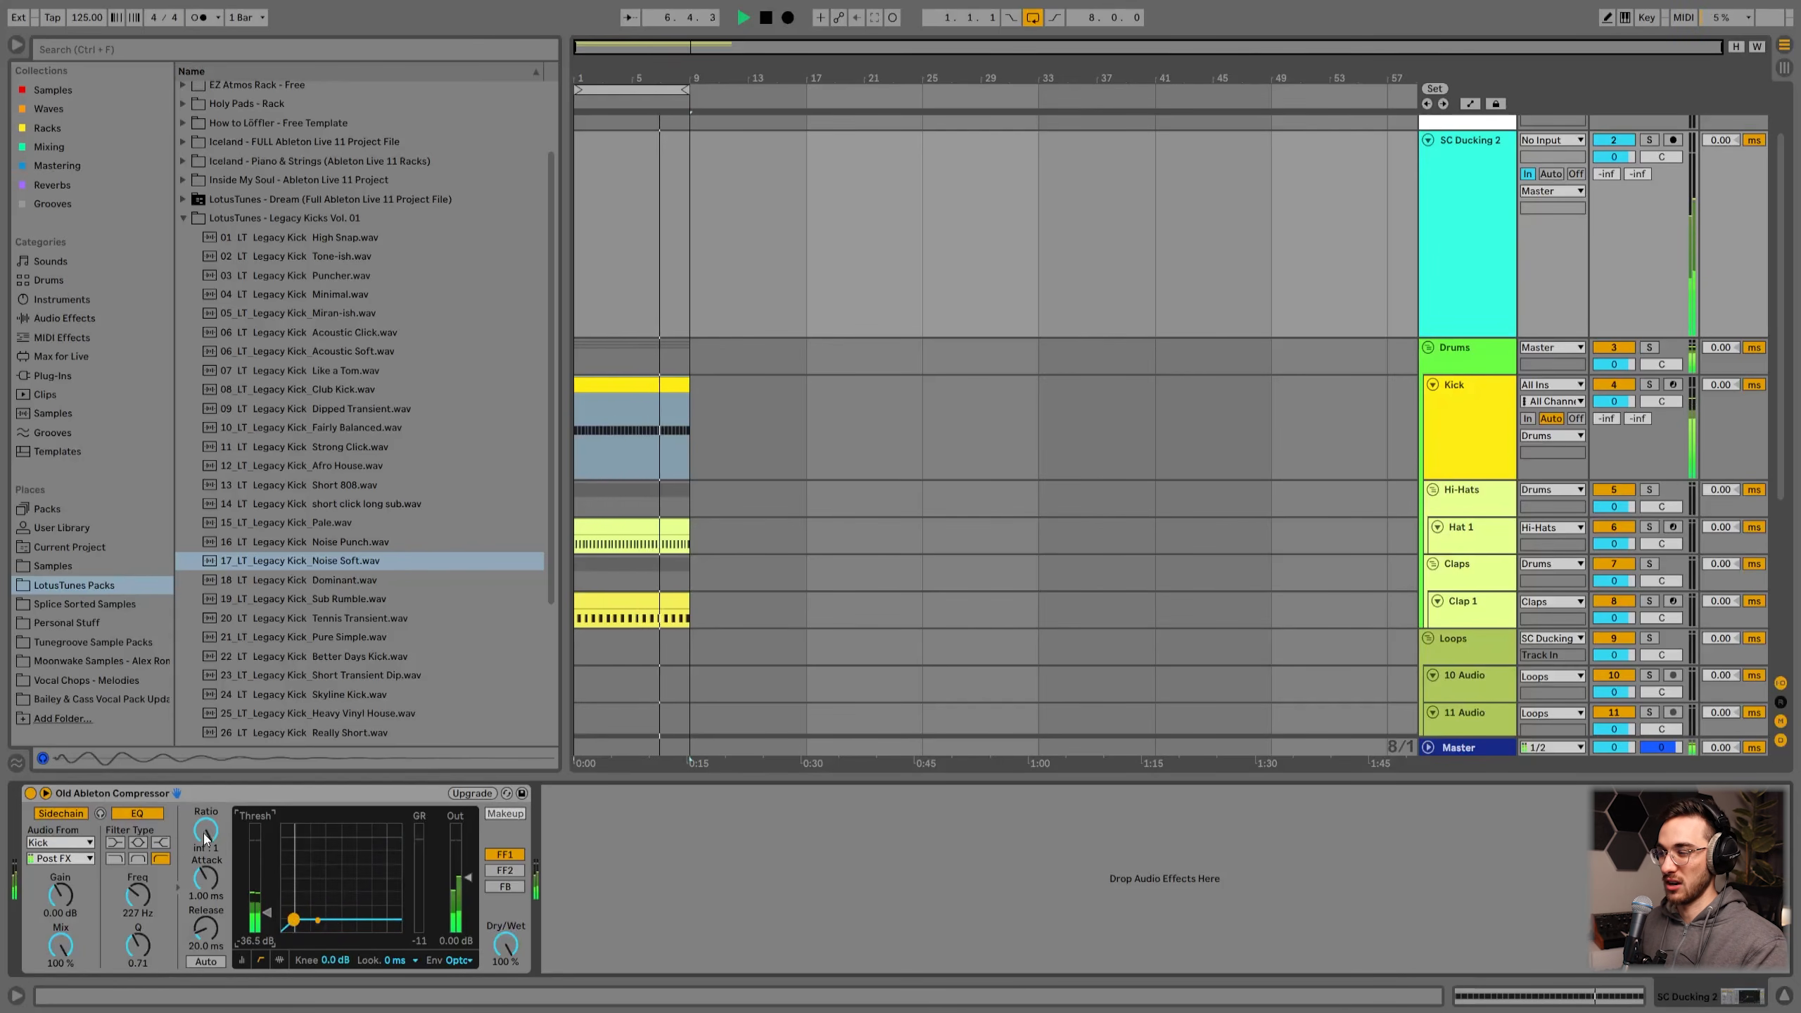
Step: Set SC Ducking 2's compressor ratio to 4.67:1 and the threshold to about -35.3 dB
drag(205, 836, 205, 873)
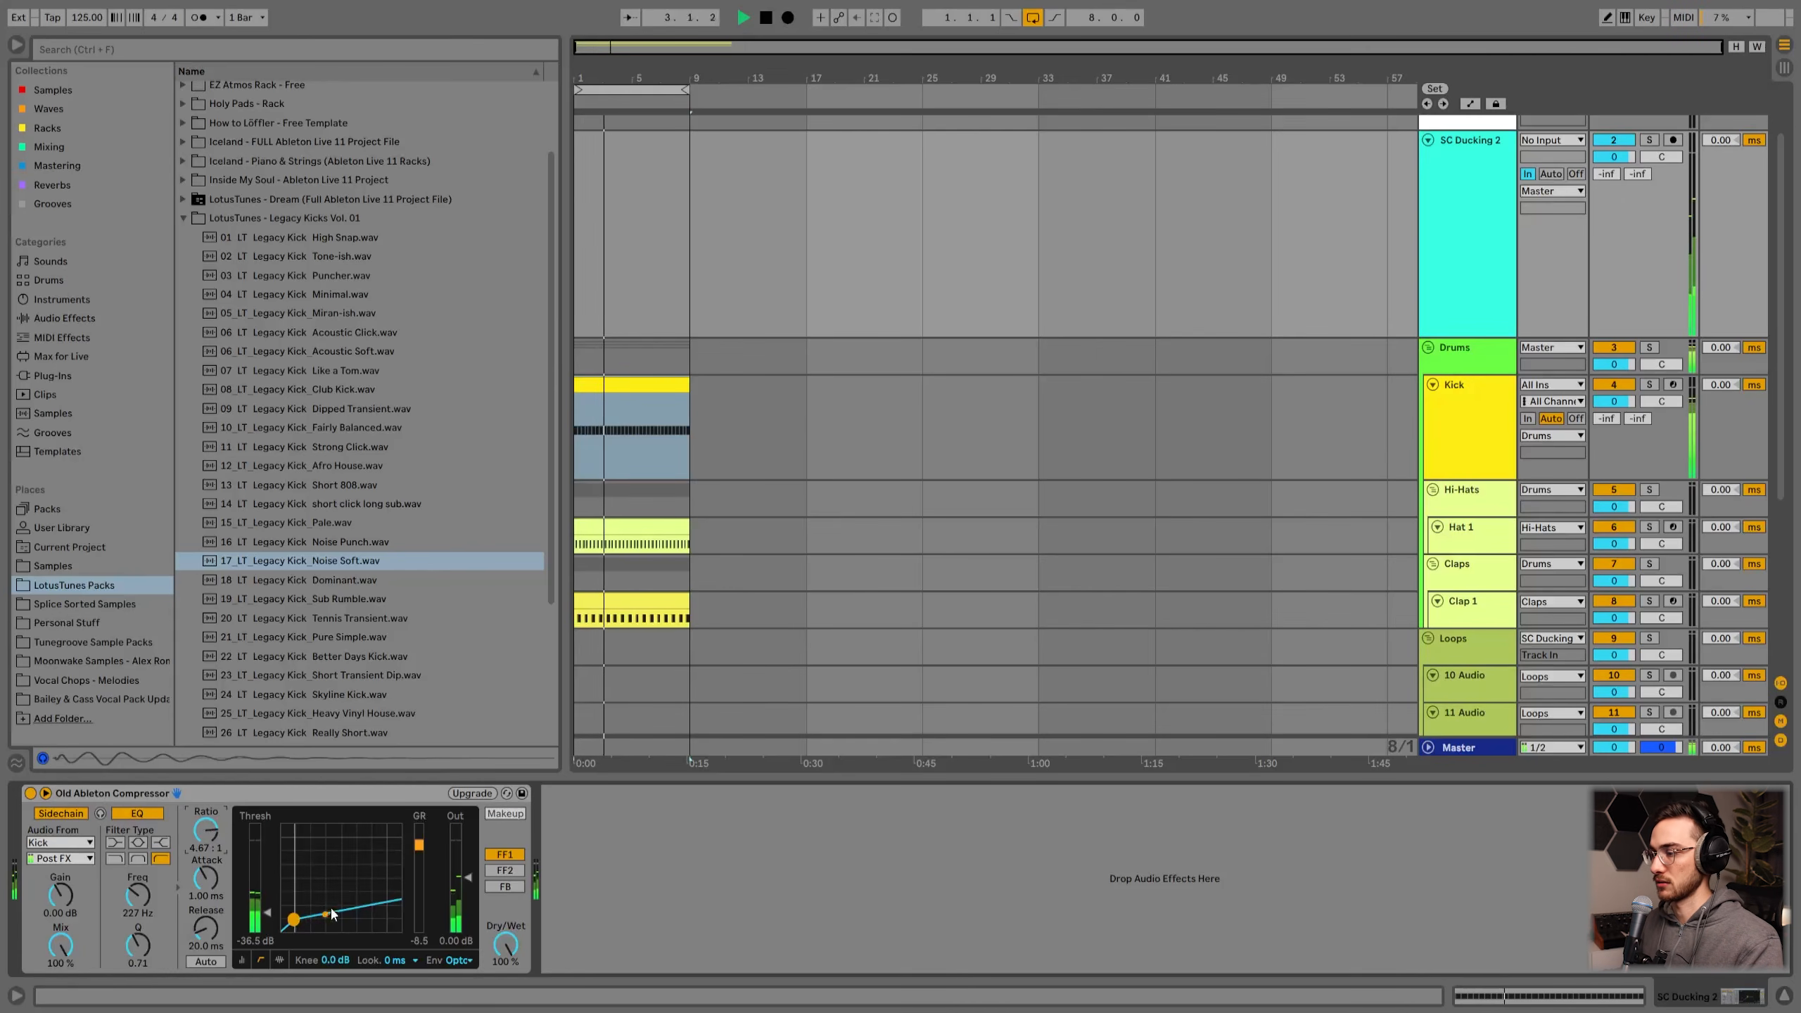
drag(264, 923, 239, 898)
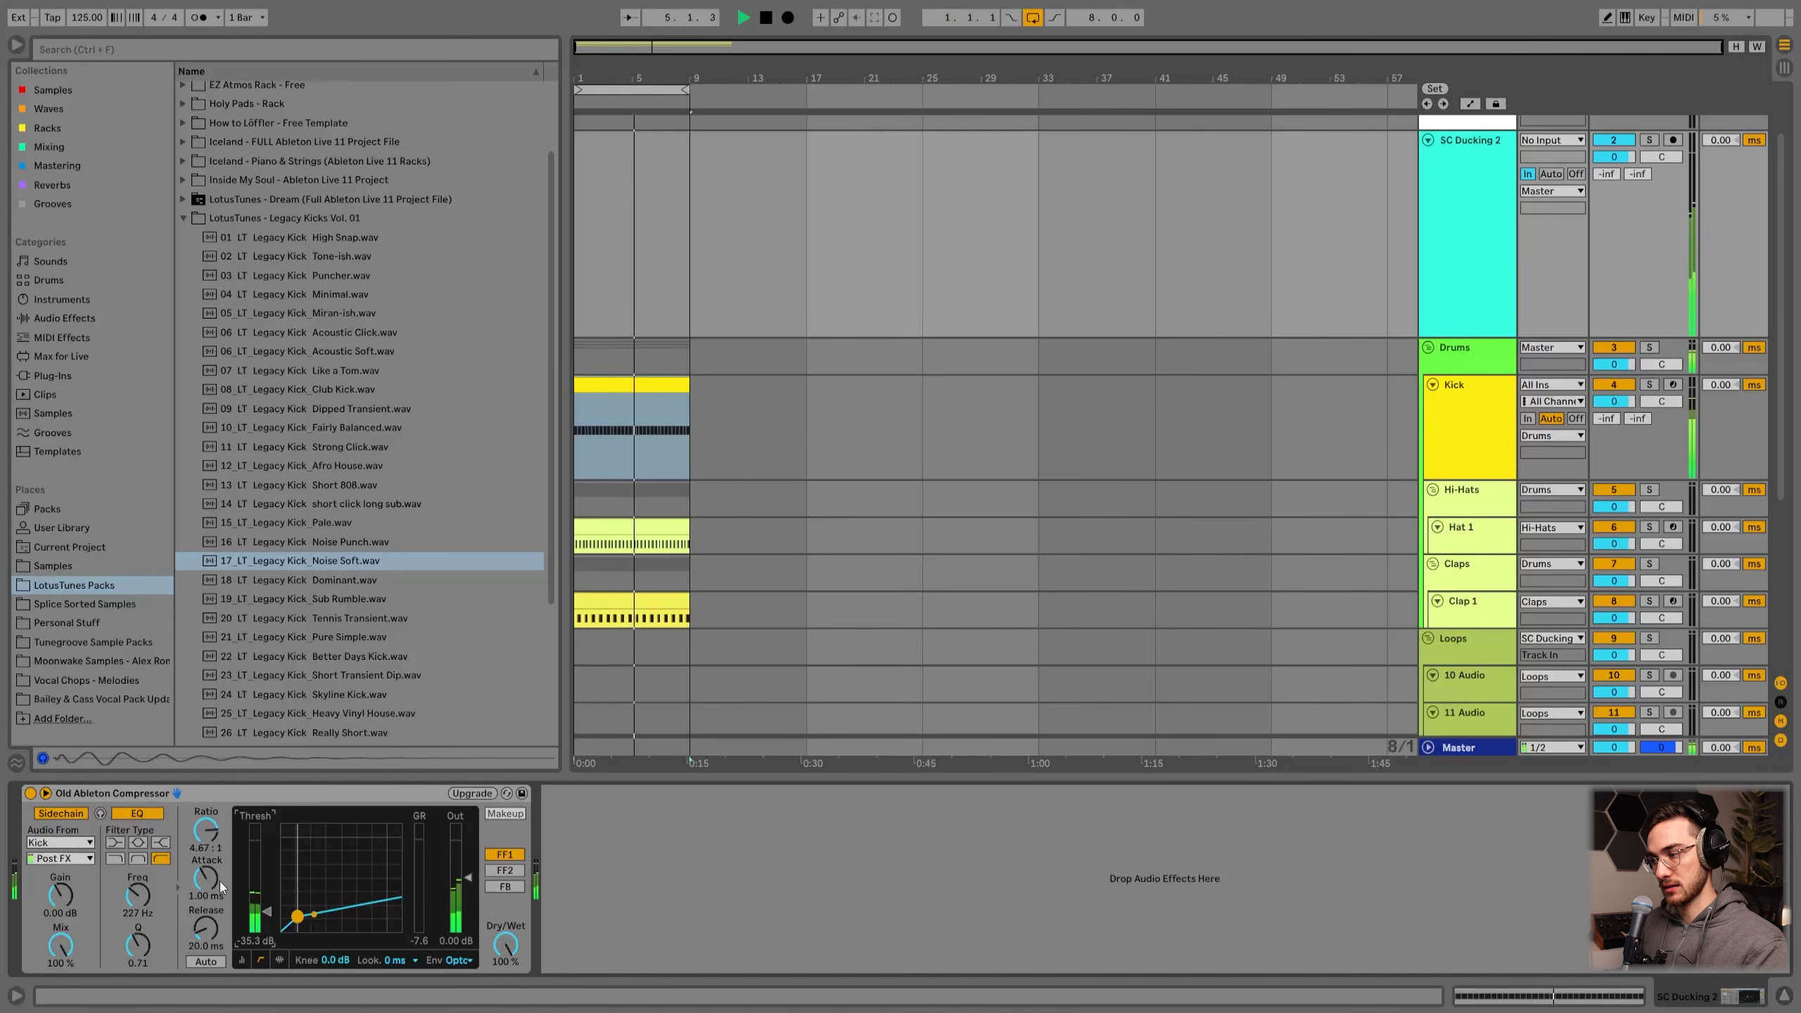
Step: Adjust the compressor's release to about 92.1 ms while auditioning, and stop playback
drag(211, 931, 211, 874)
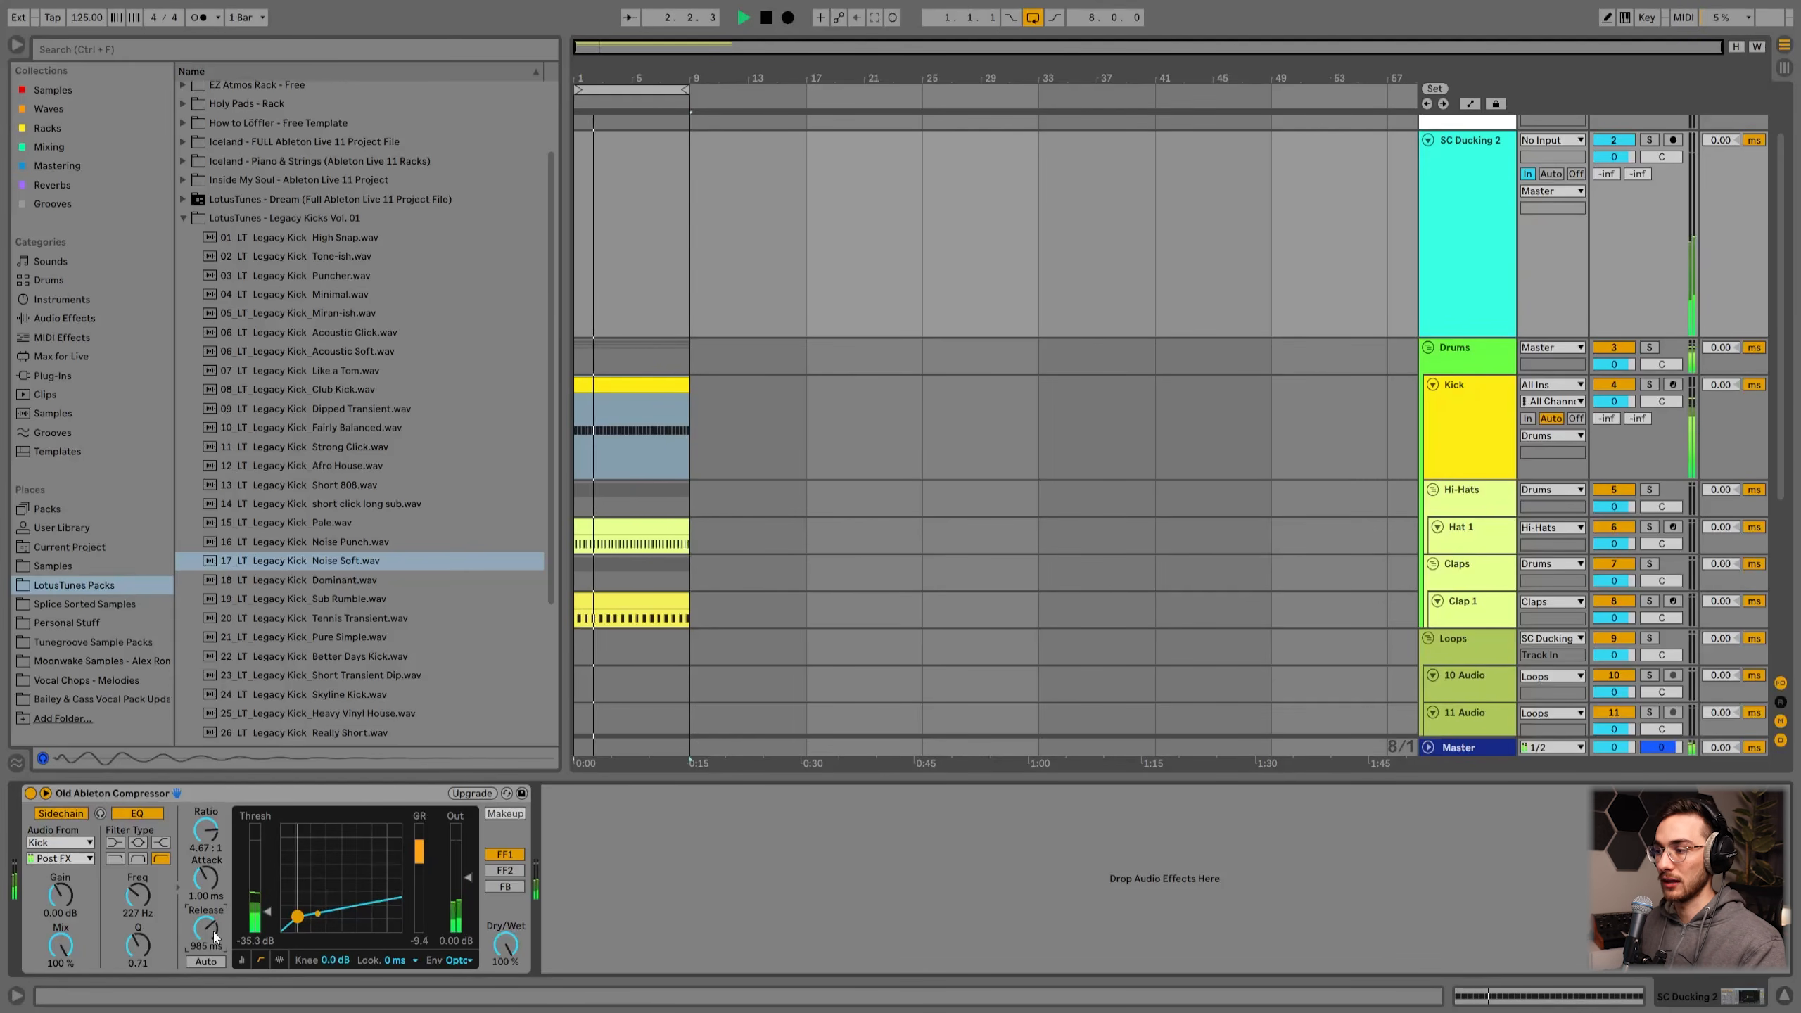
mouse_move(210, 929)
mouse_down()
mouse_move(210, 1007)
mouse_move(209, 929)
mouse_up()
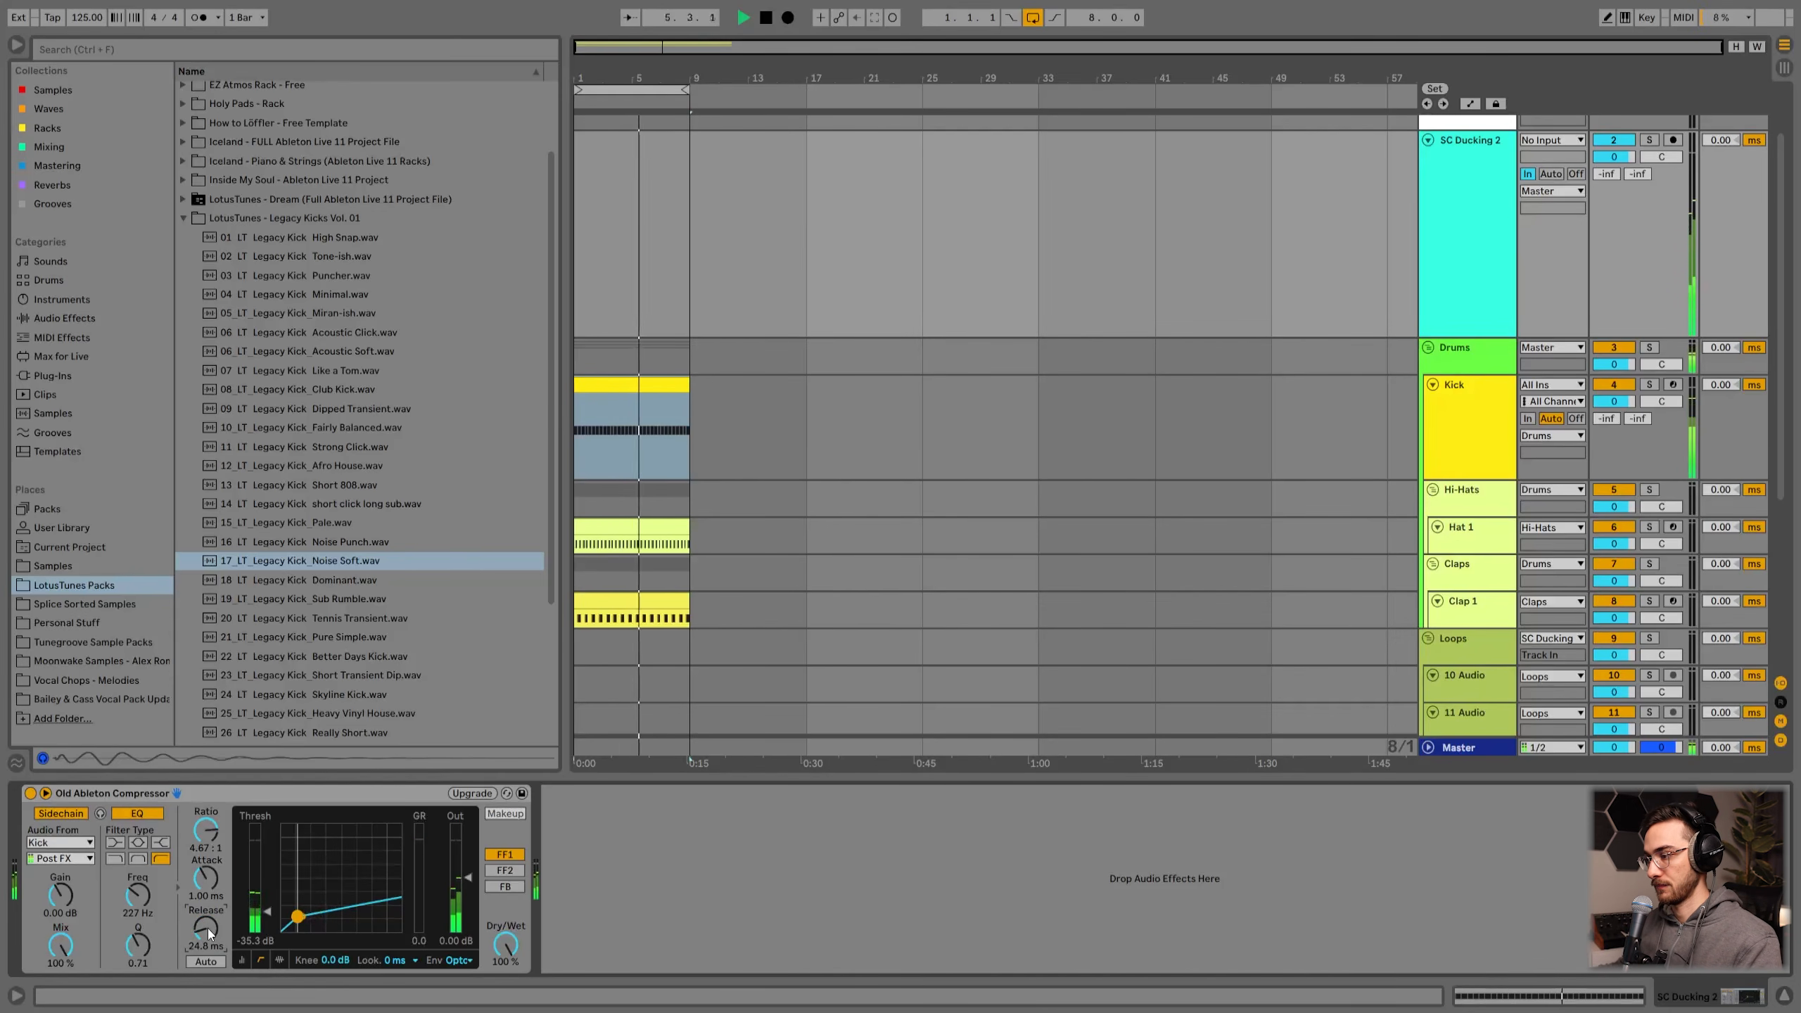
scroll(200, 929, up, 3)
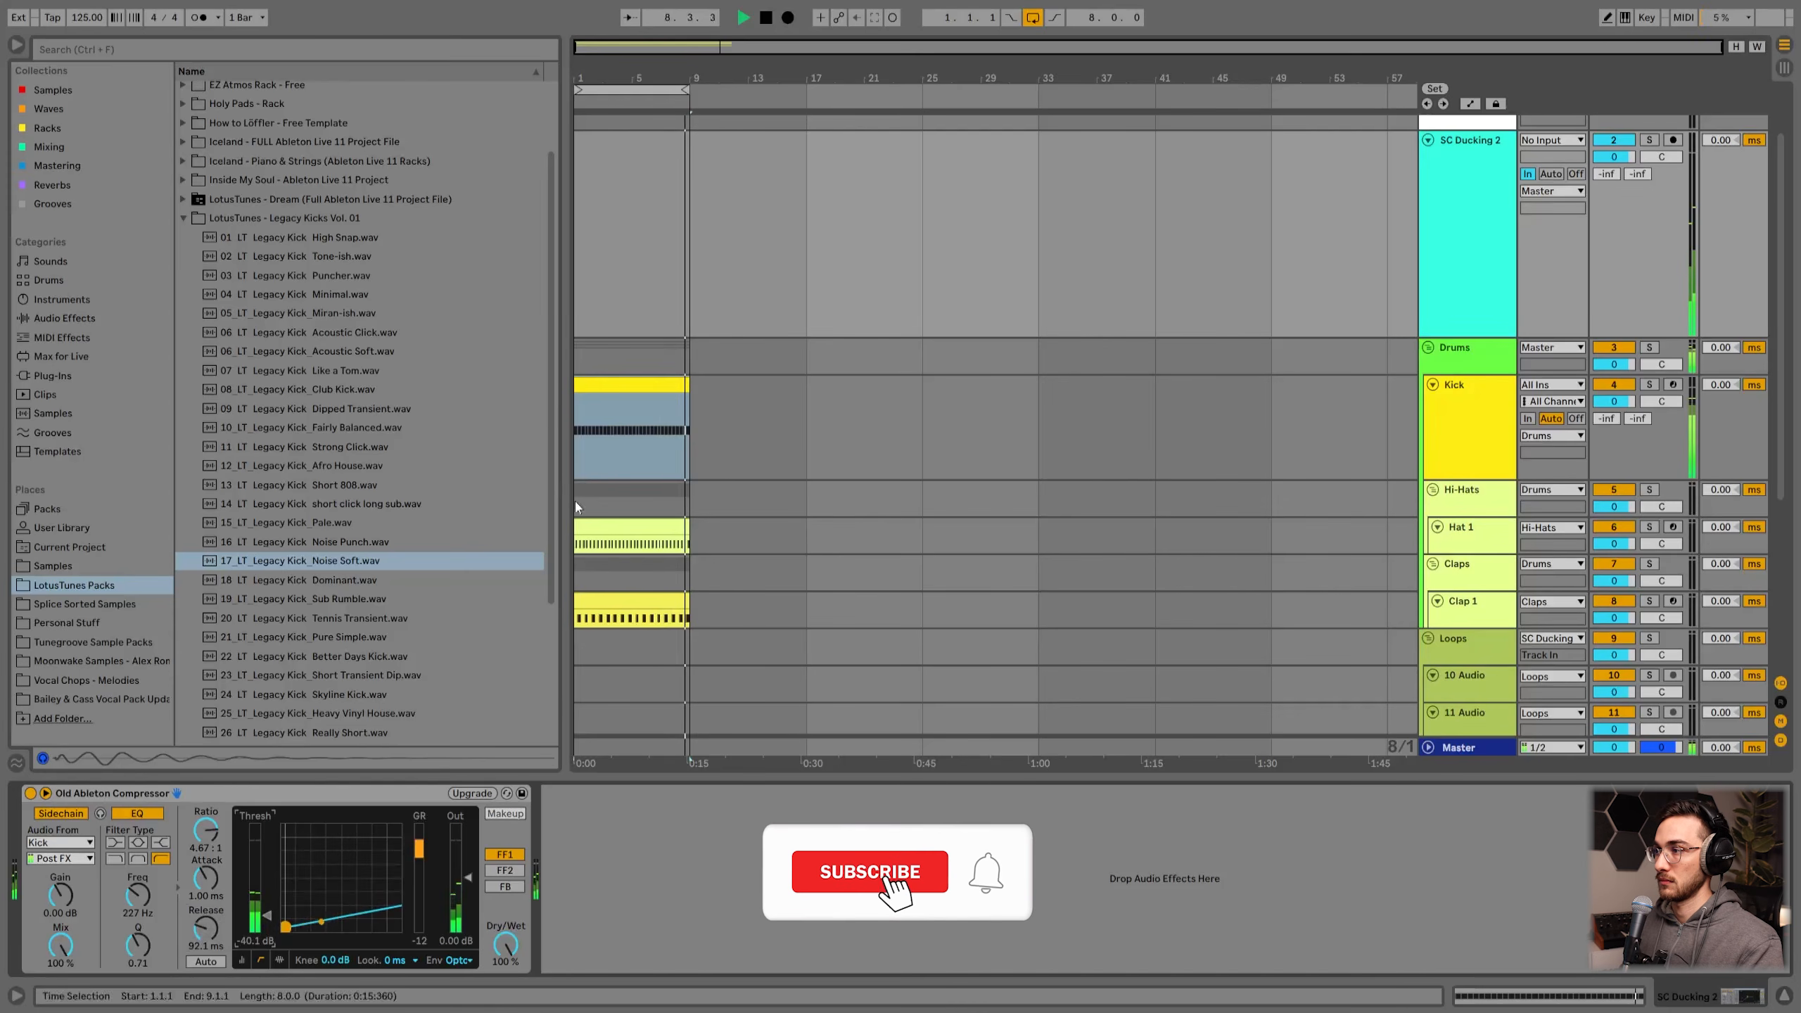
key(space)
Step: Insert a new audio track below the shaker loop track
click(181, 219)
scroll(805, 543, down, 5)
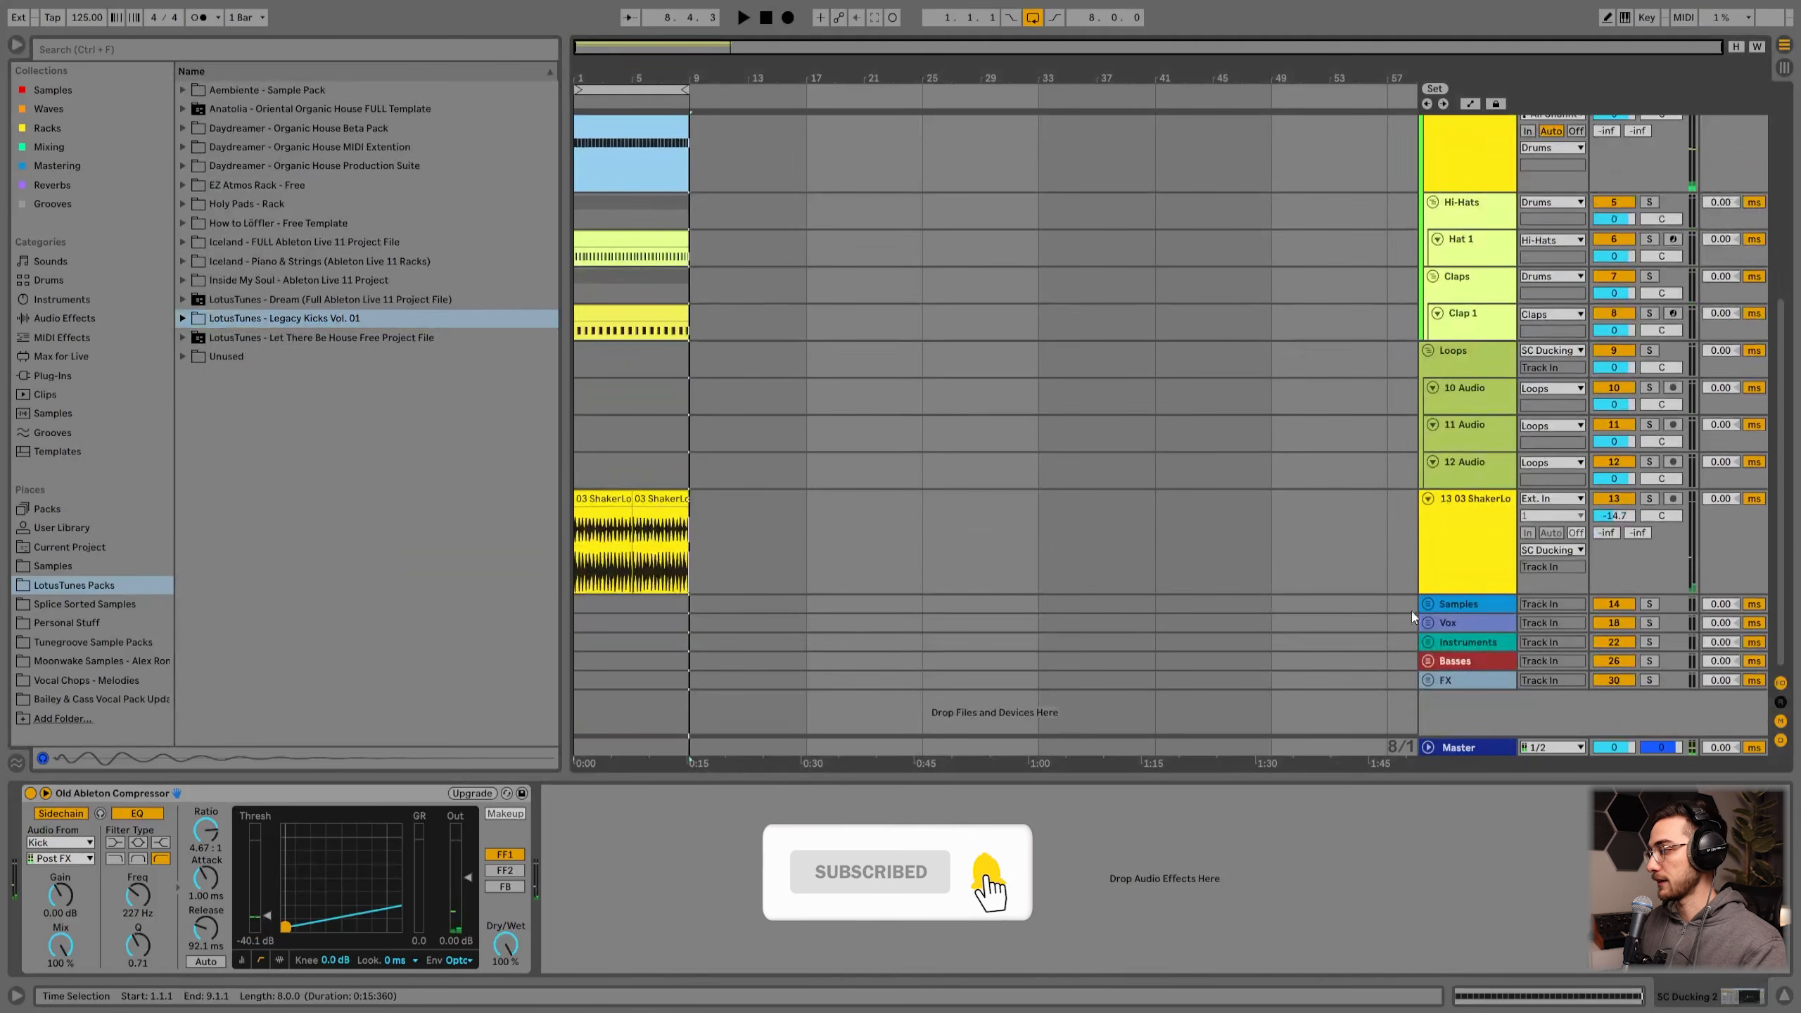
click(1475, 535)
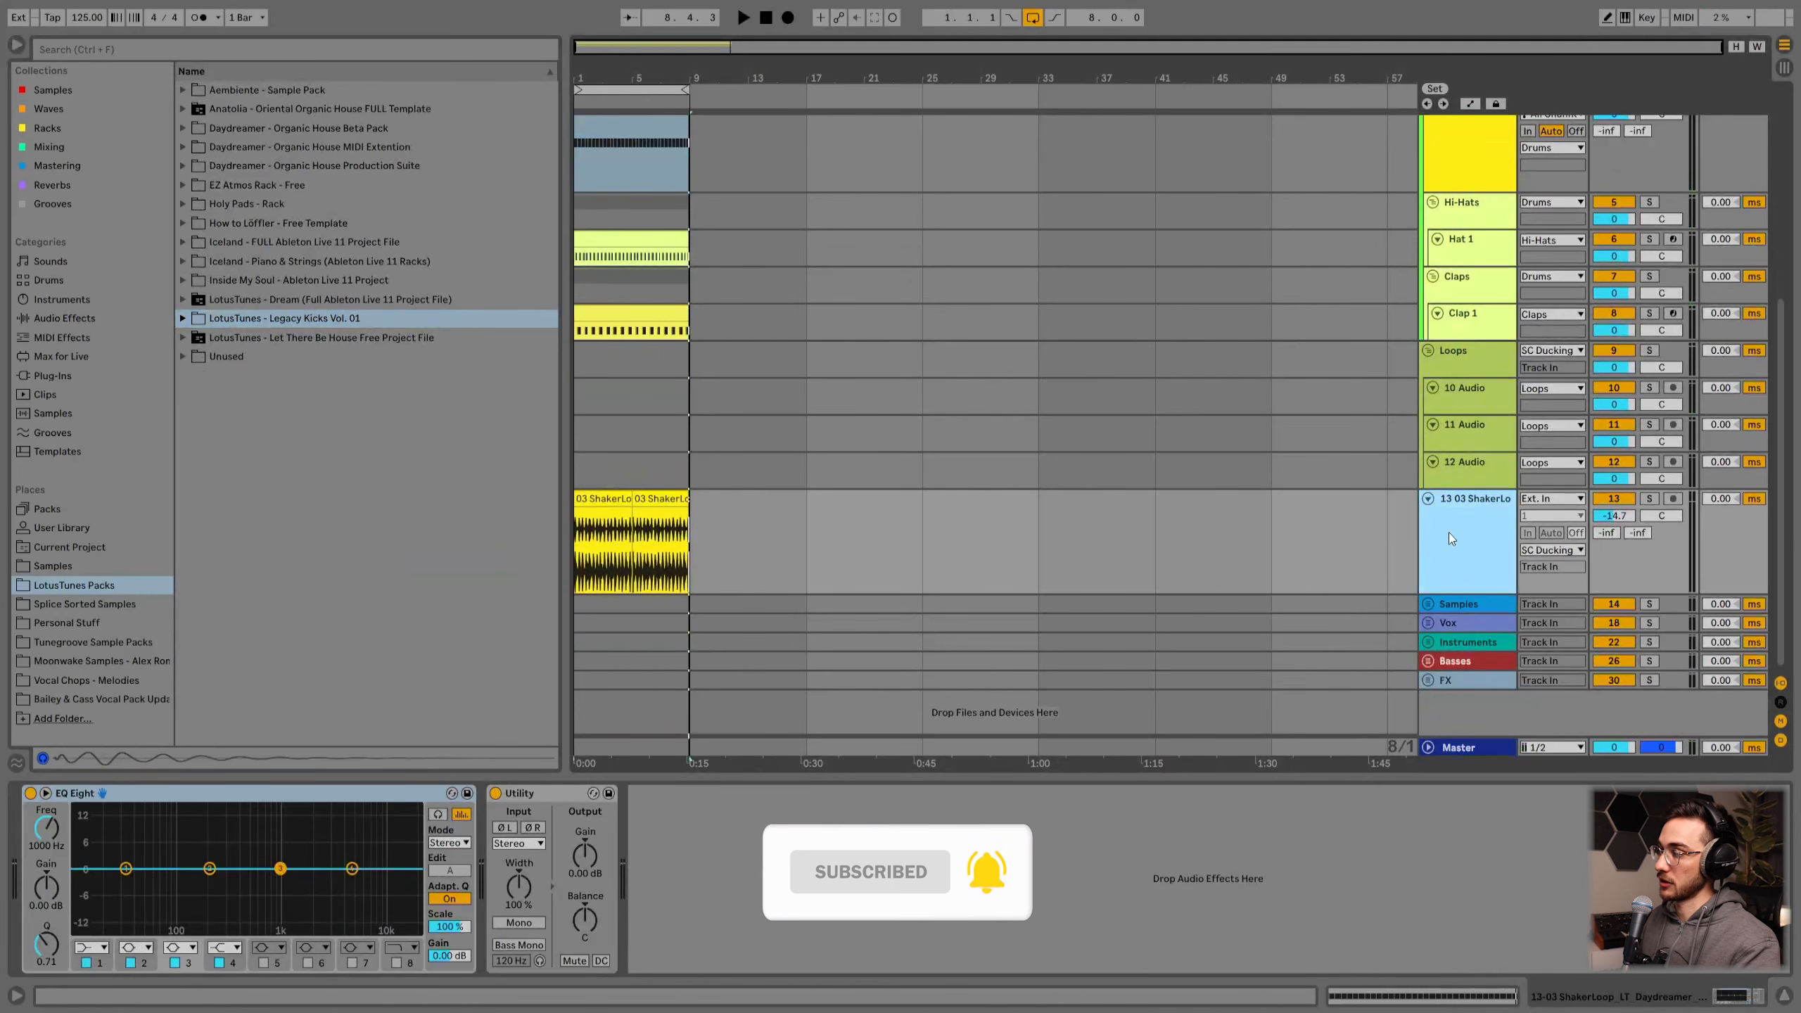
key(ctrl+t)
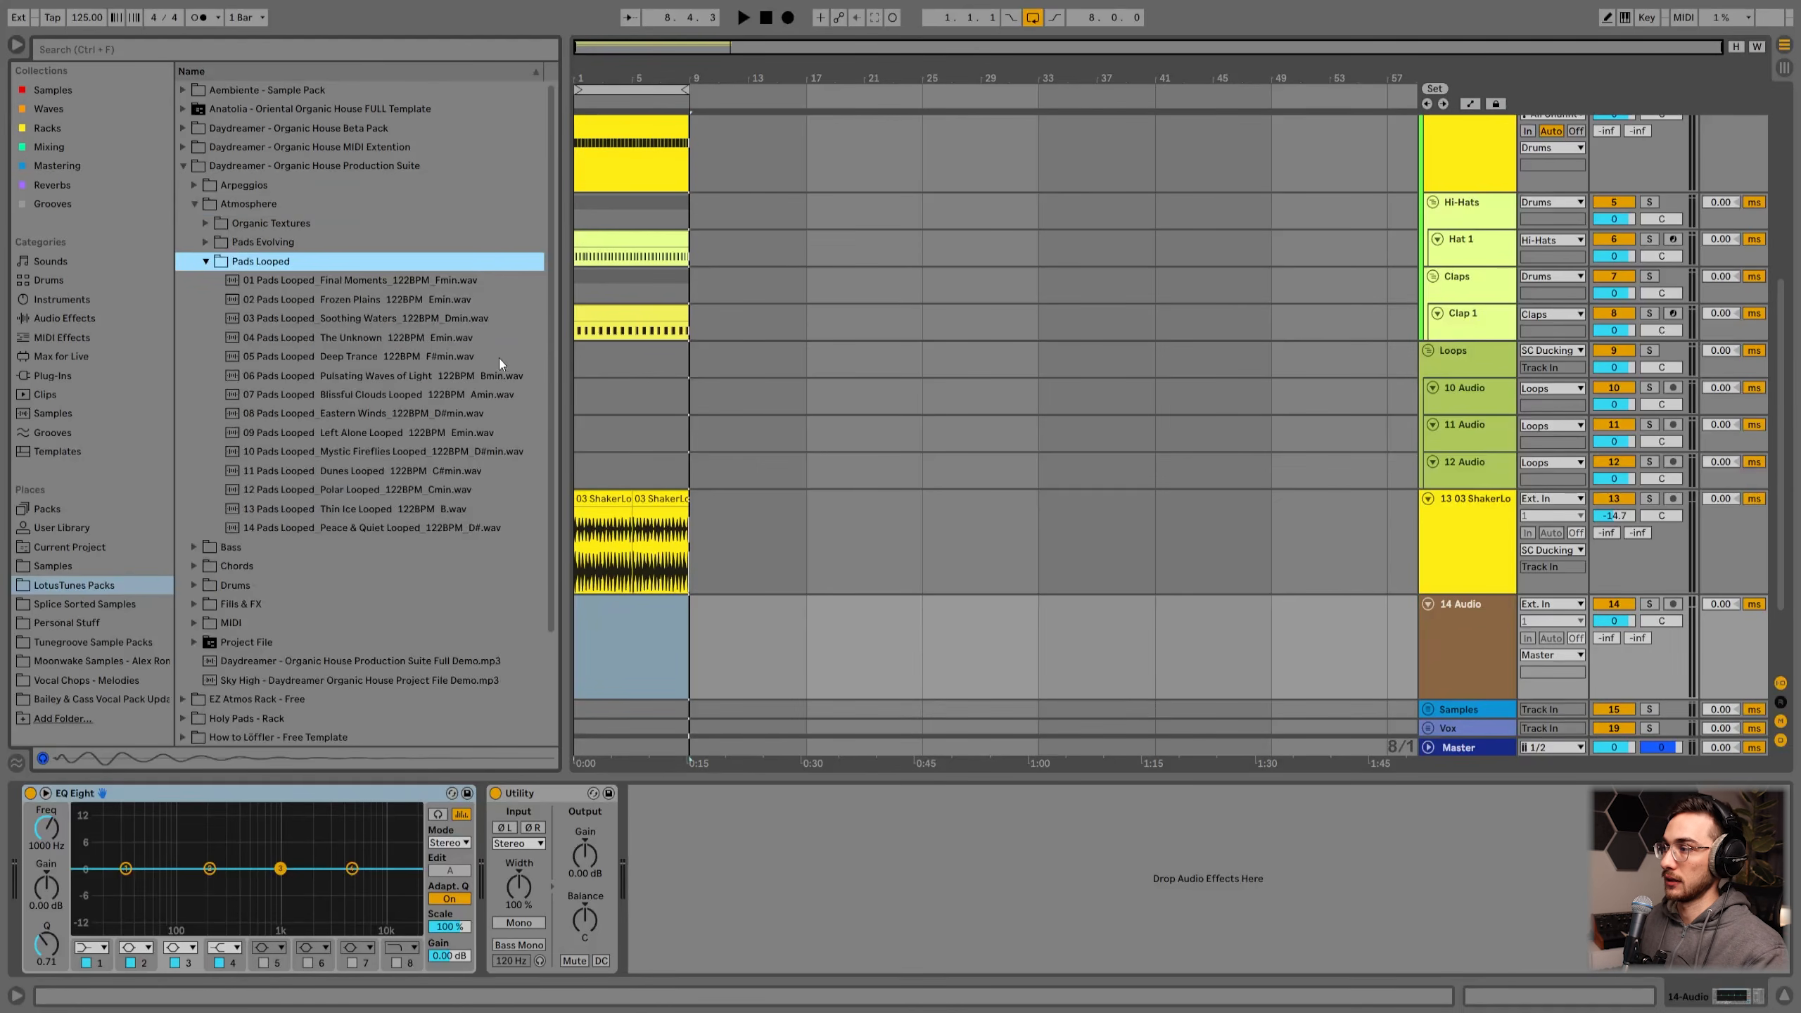
Step: Preview the pad loops and place 05 Pads Looped_Deep Trance_122BPM_F#min.wav on the new audio track
click(367, 318)
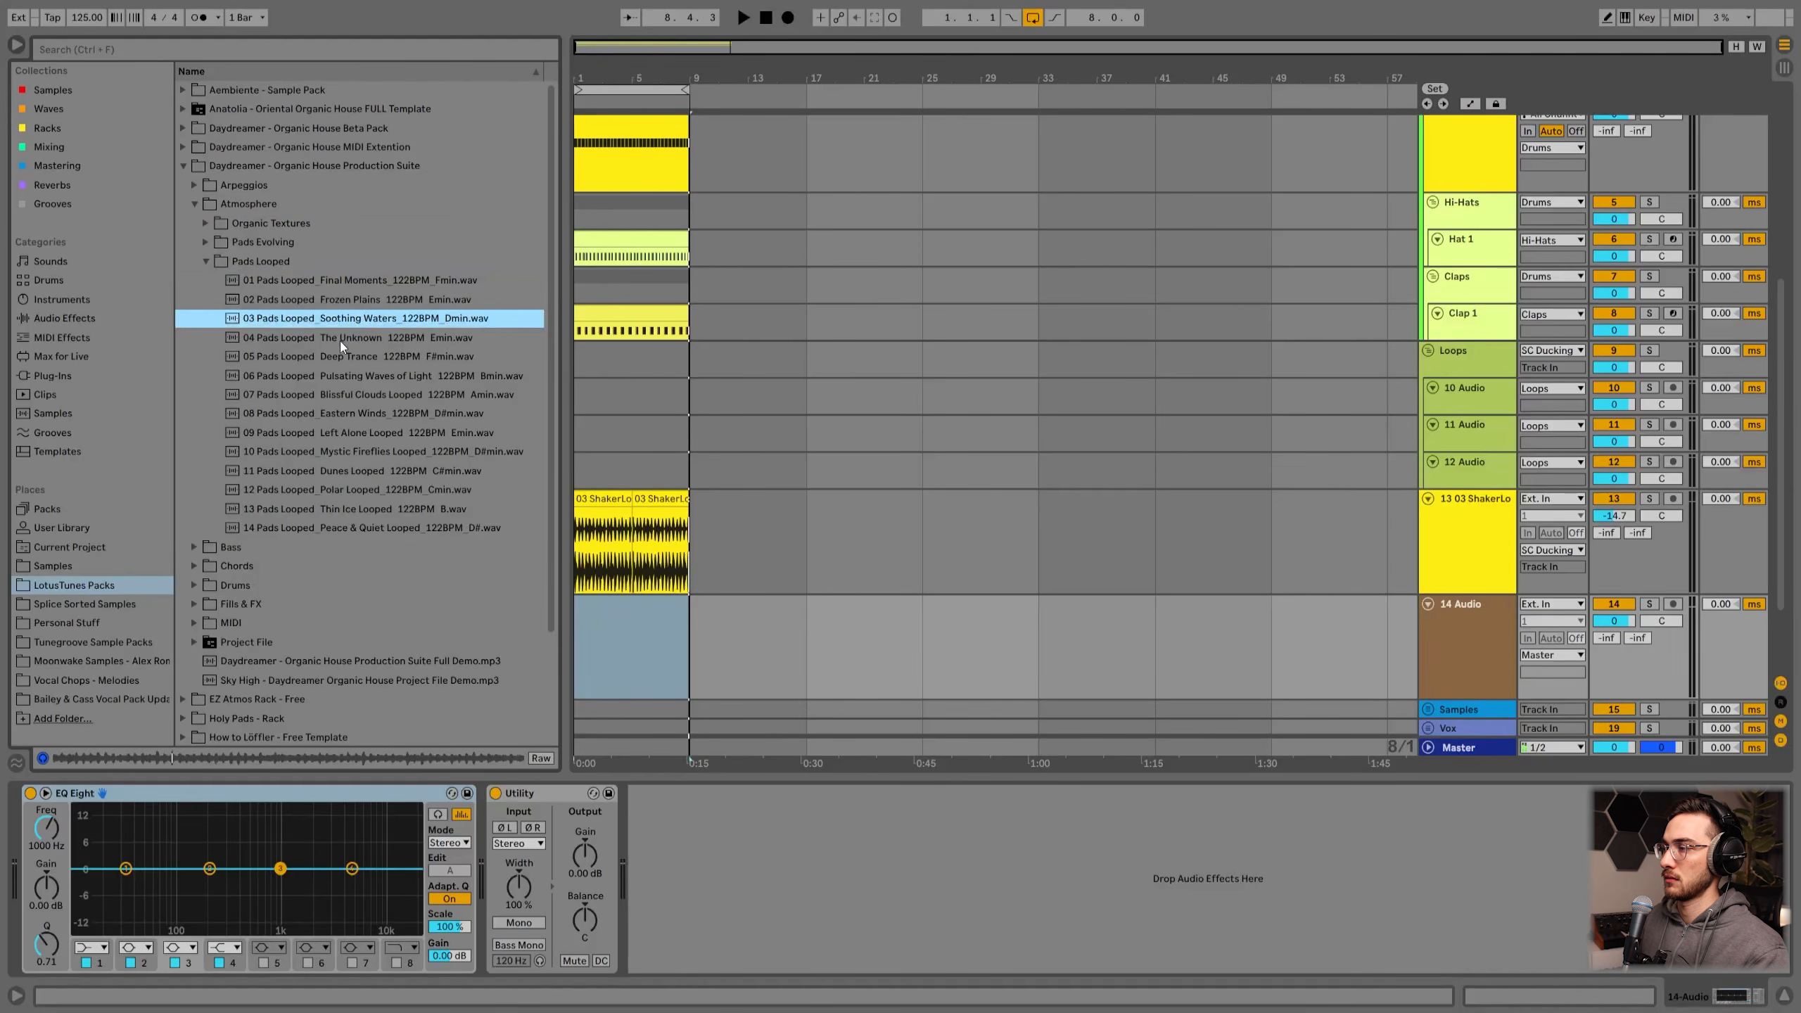
click(341, 339)
click(306, 354)
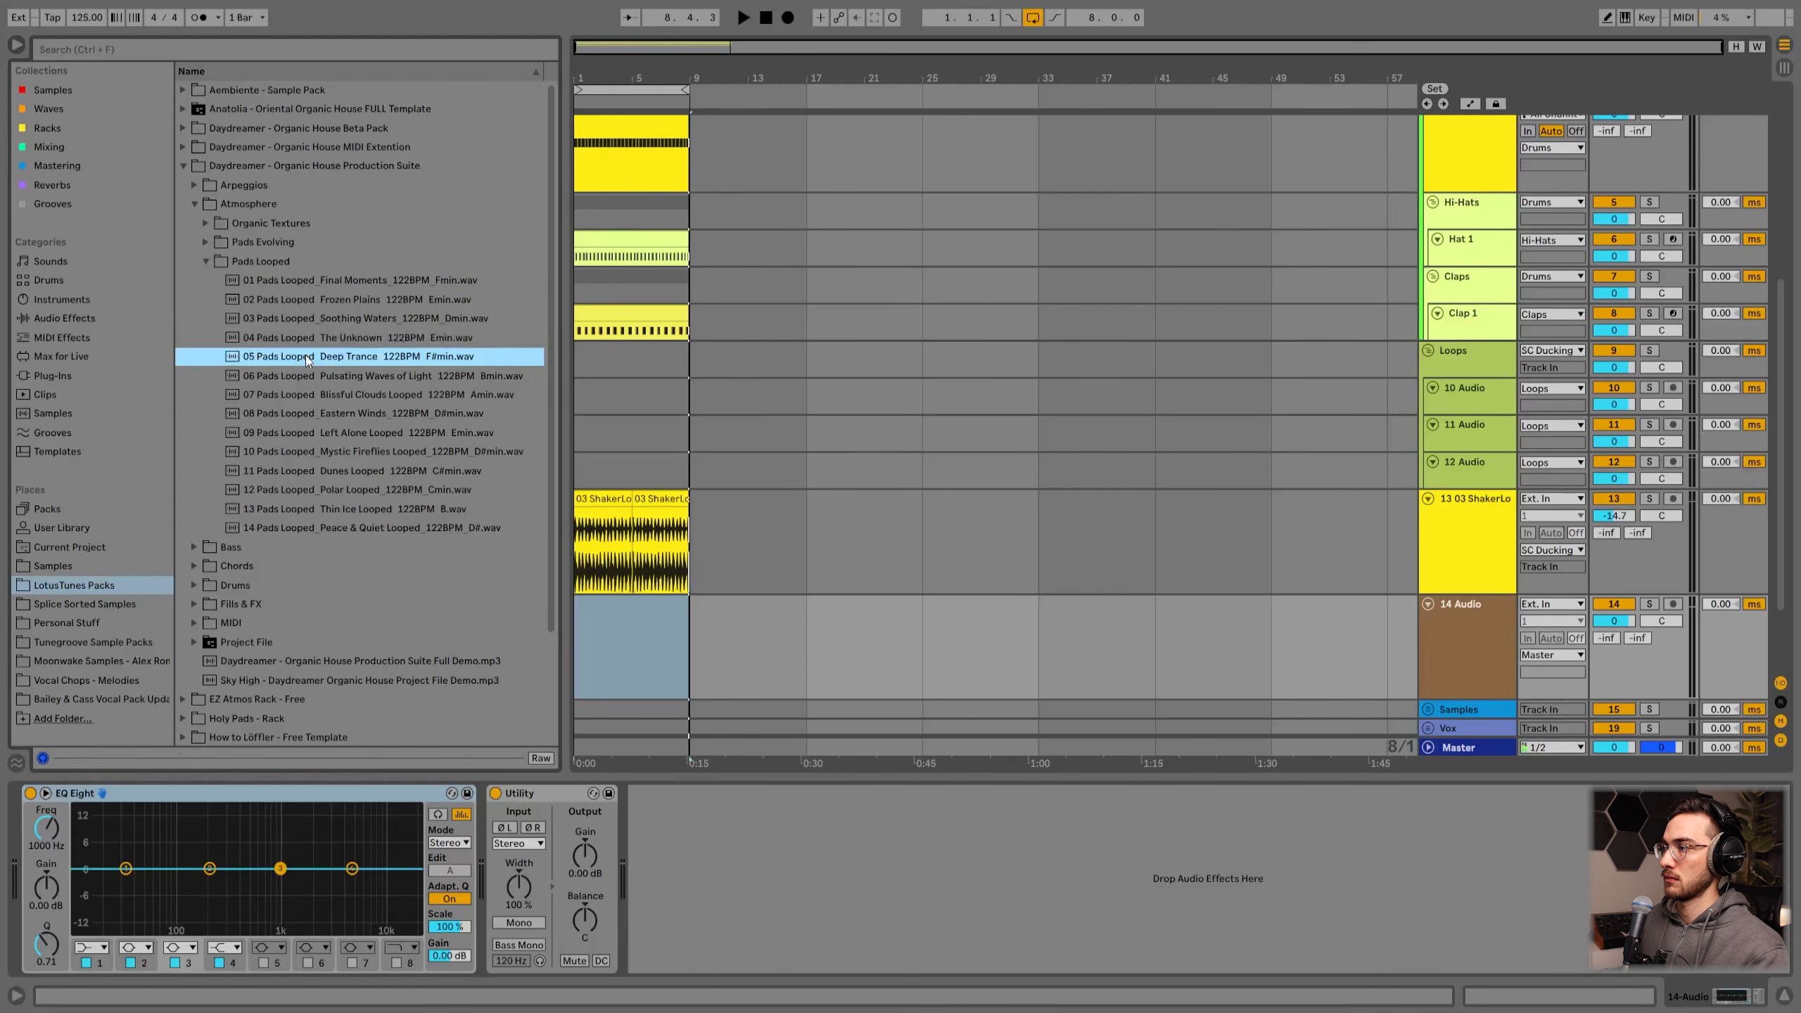
drag(318, 358, 594, 622)
click(595, 621)
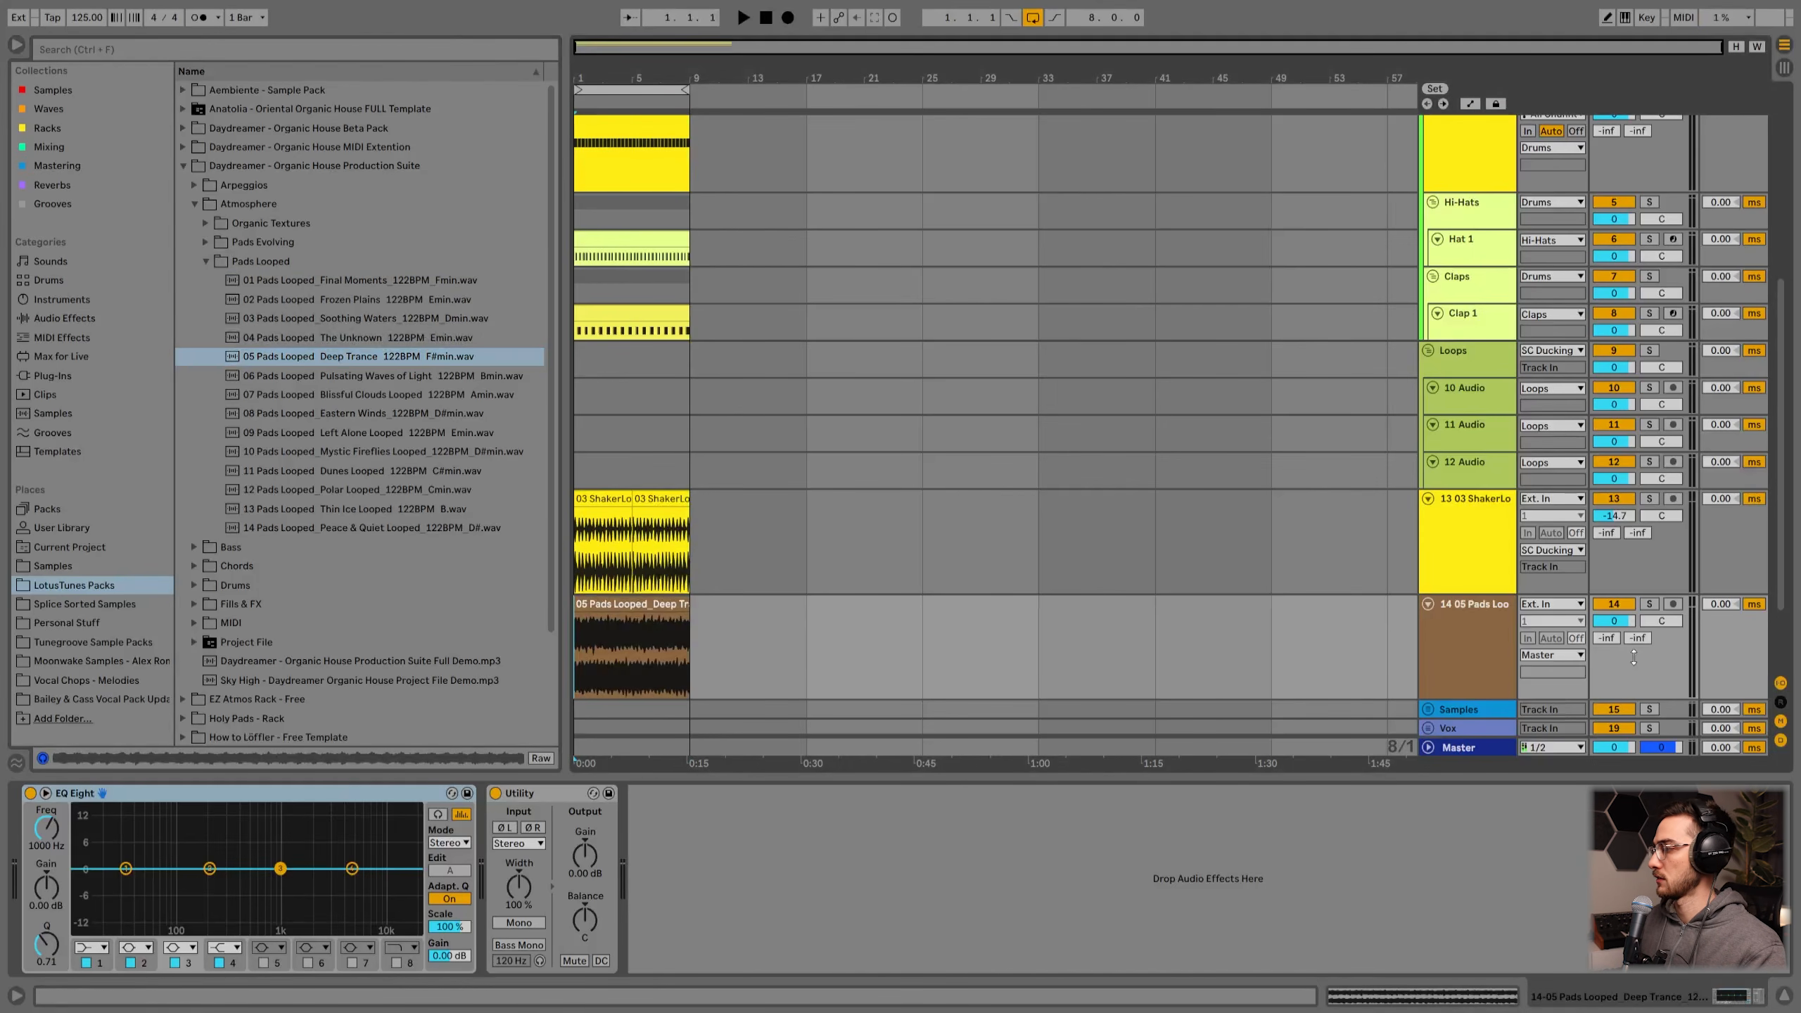
Step: Lower SC Ducking 2's compressor threshold to about -48.4 dB while playing the arrangement
click(631, 607)
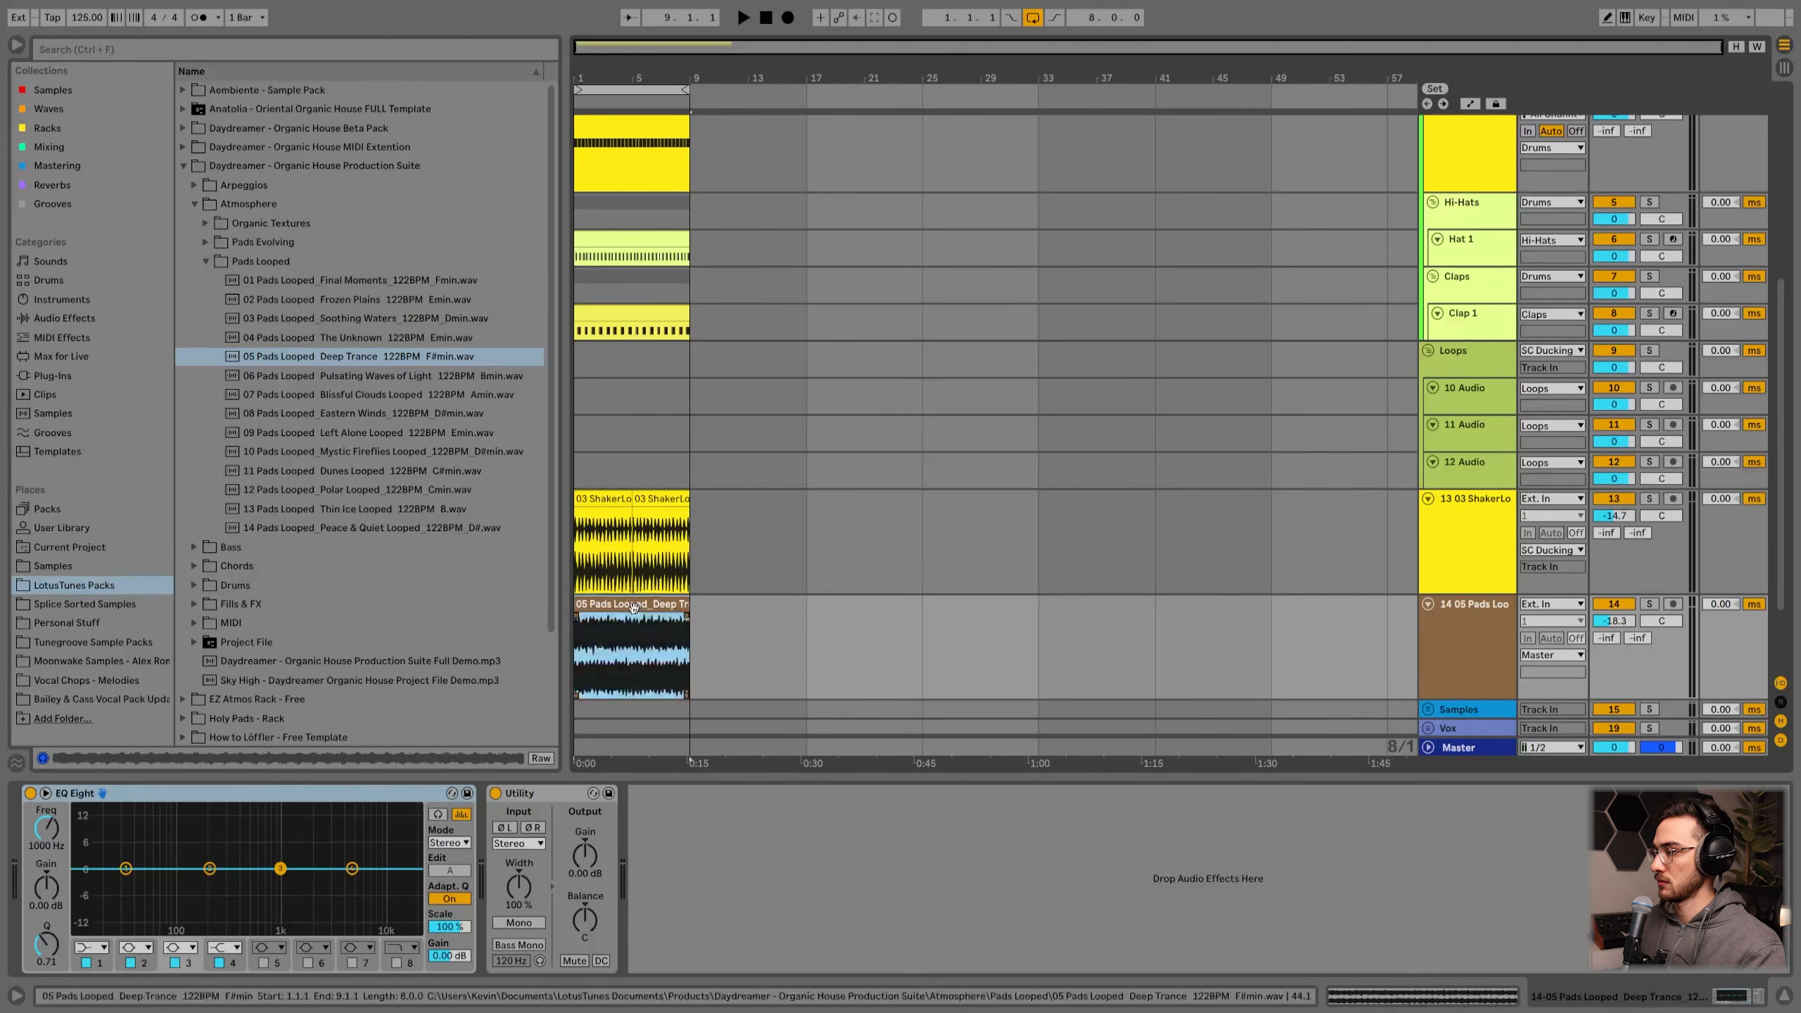
key(space)
scroll(760, 597, up, 3)
scroll(759, 596, up, 2)
click(1464, 213)
scroll(1300, 513, up, 2)
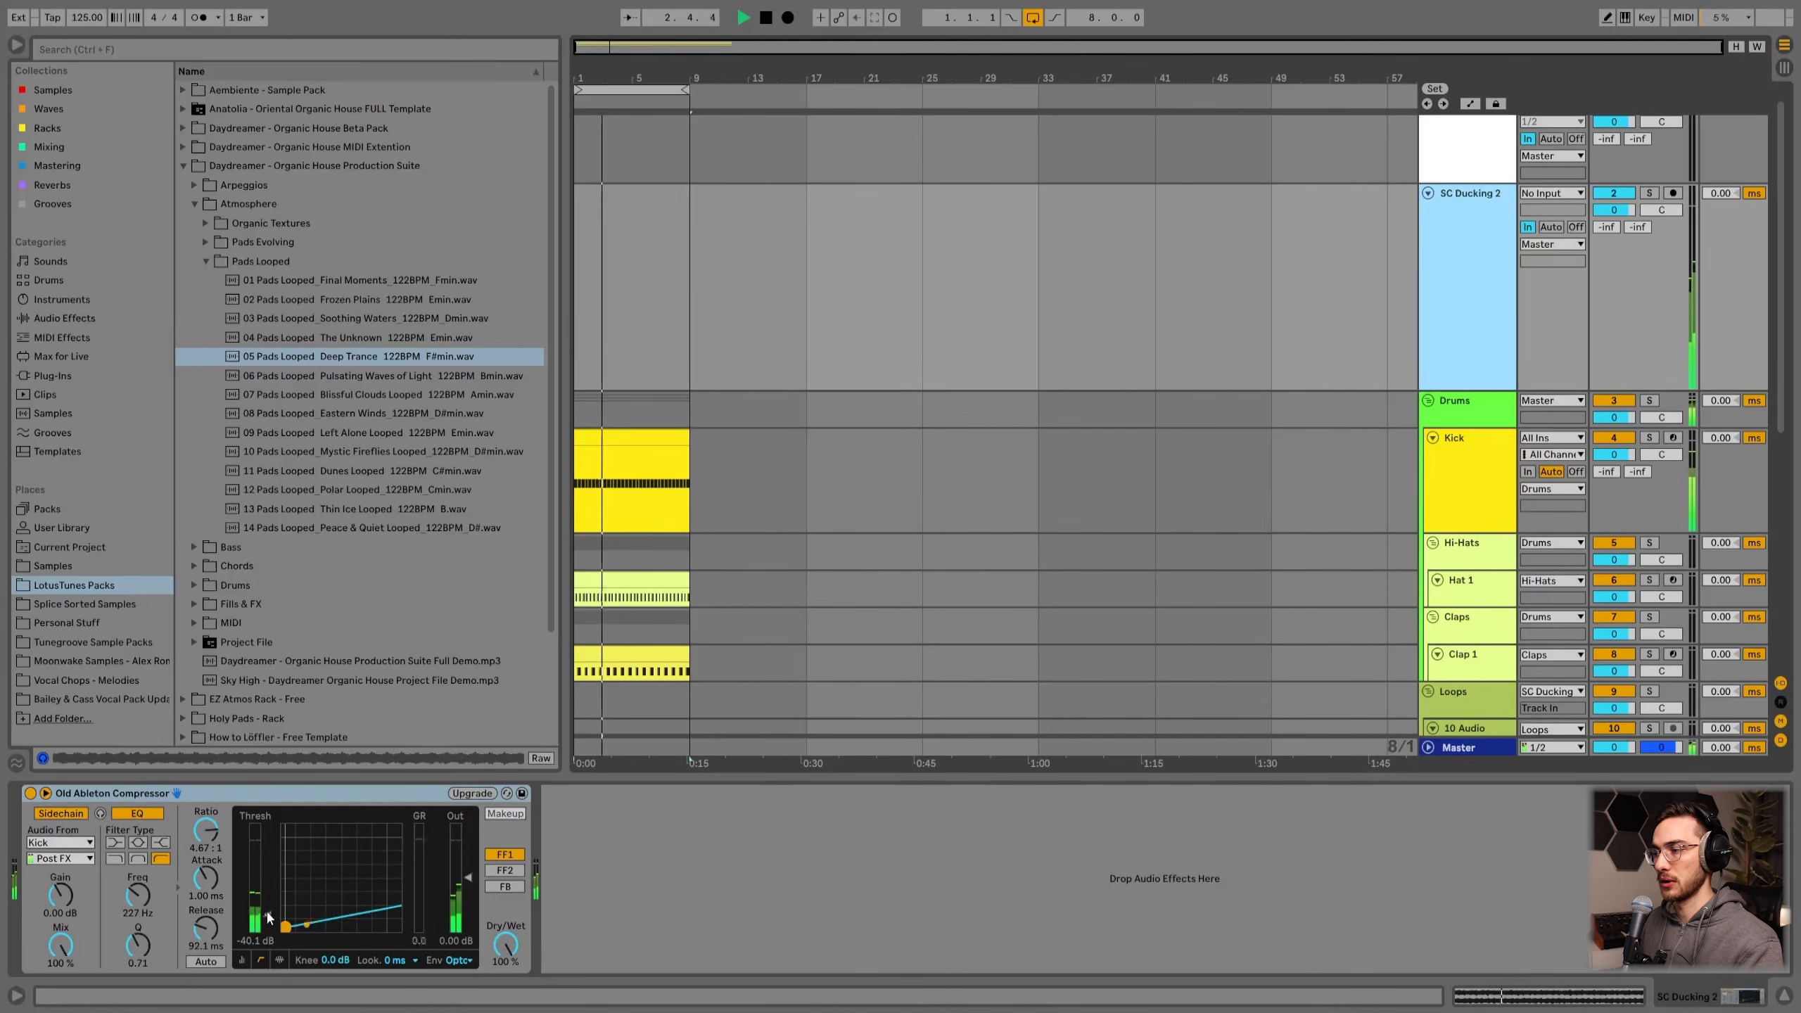
drag(259, 917, 259, 935)
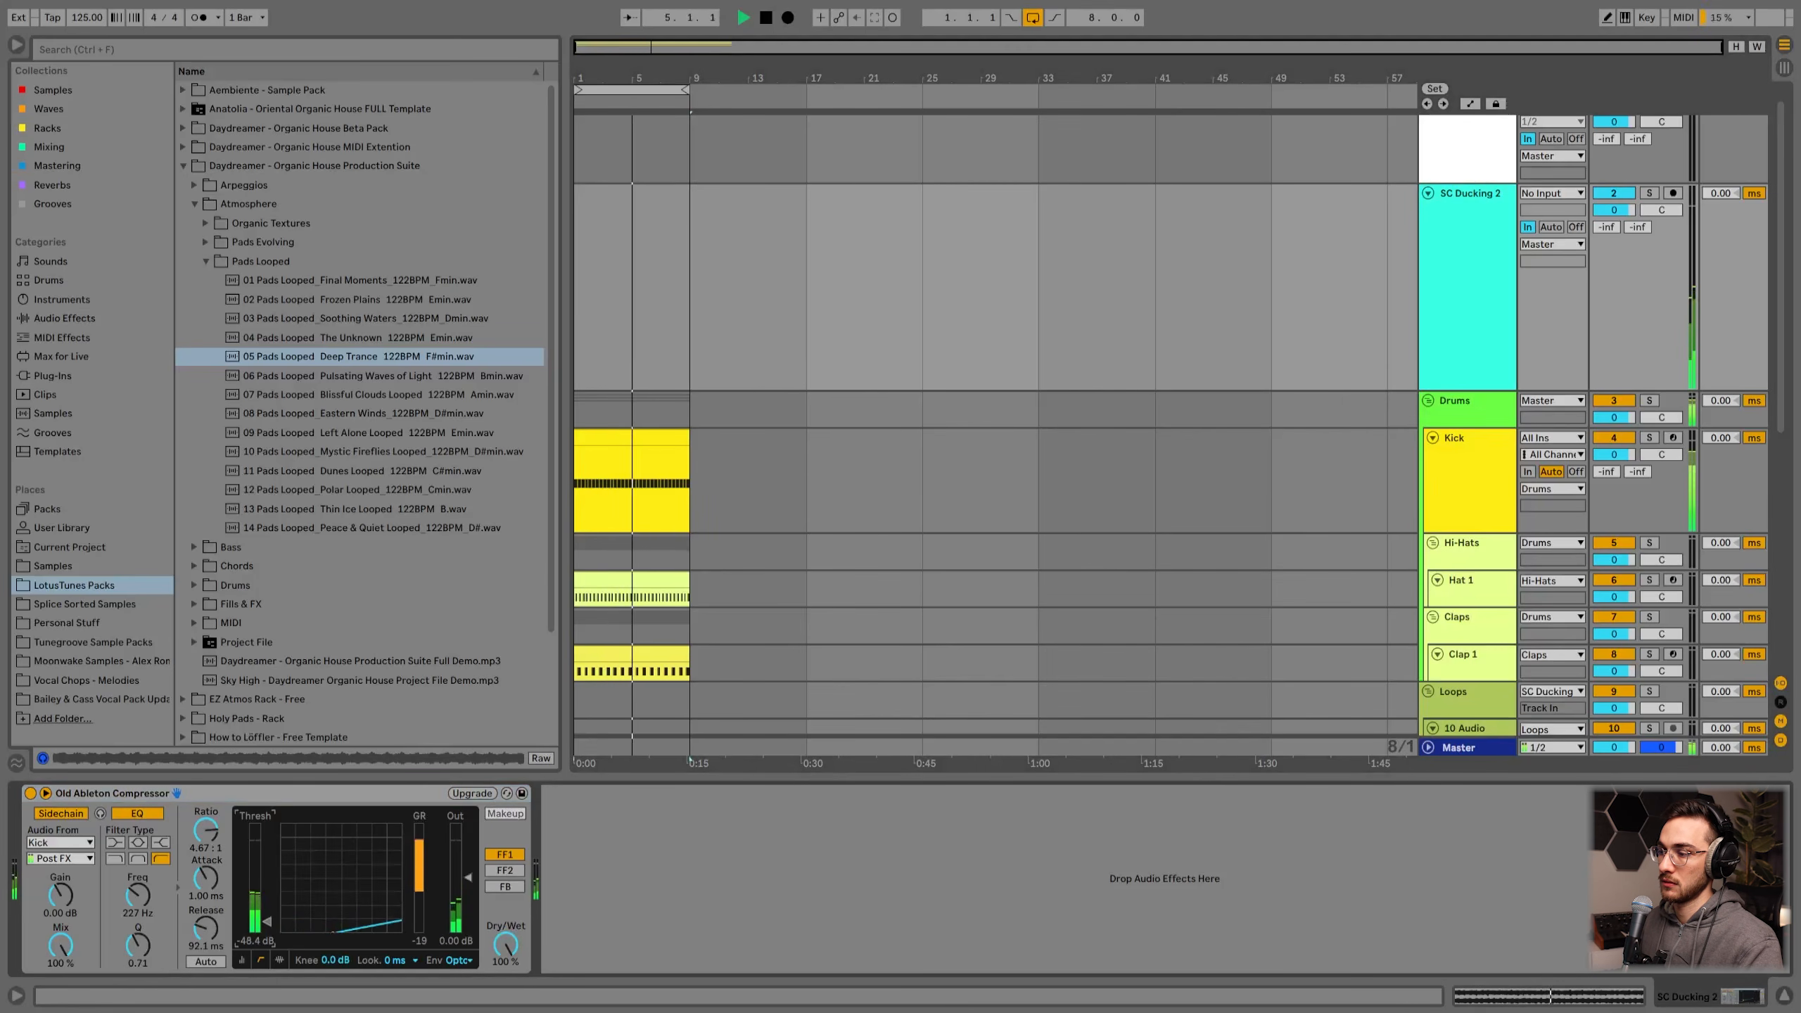
Step: Route the pad track's output to SC Ducking 2
scroll(1013, 631, down, 3)
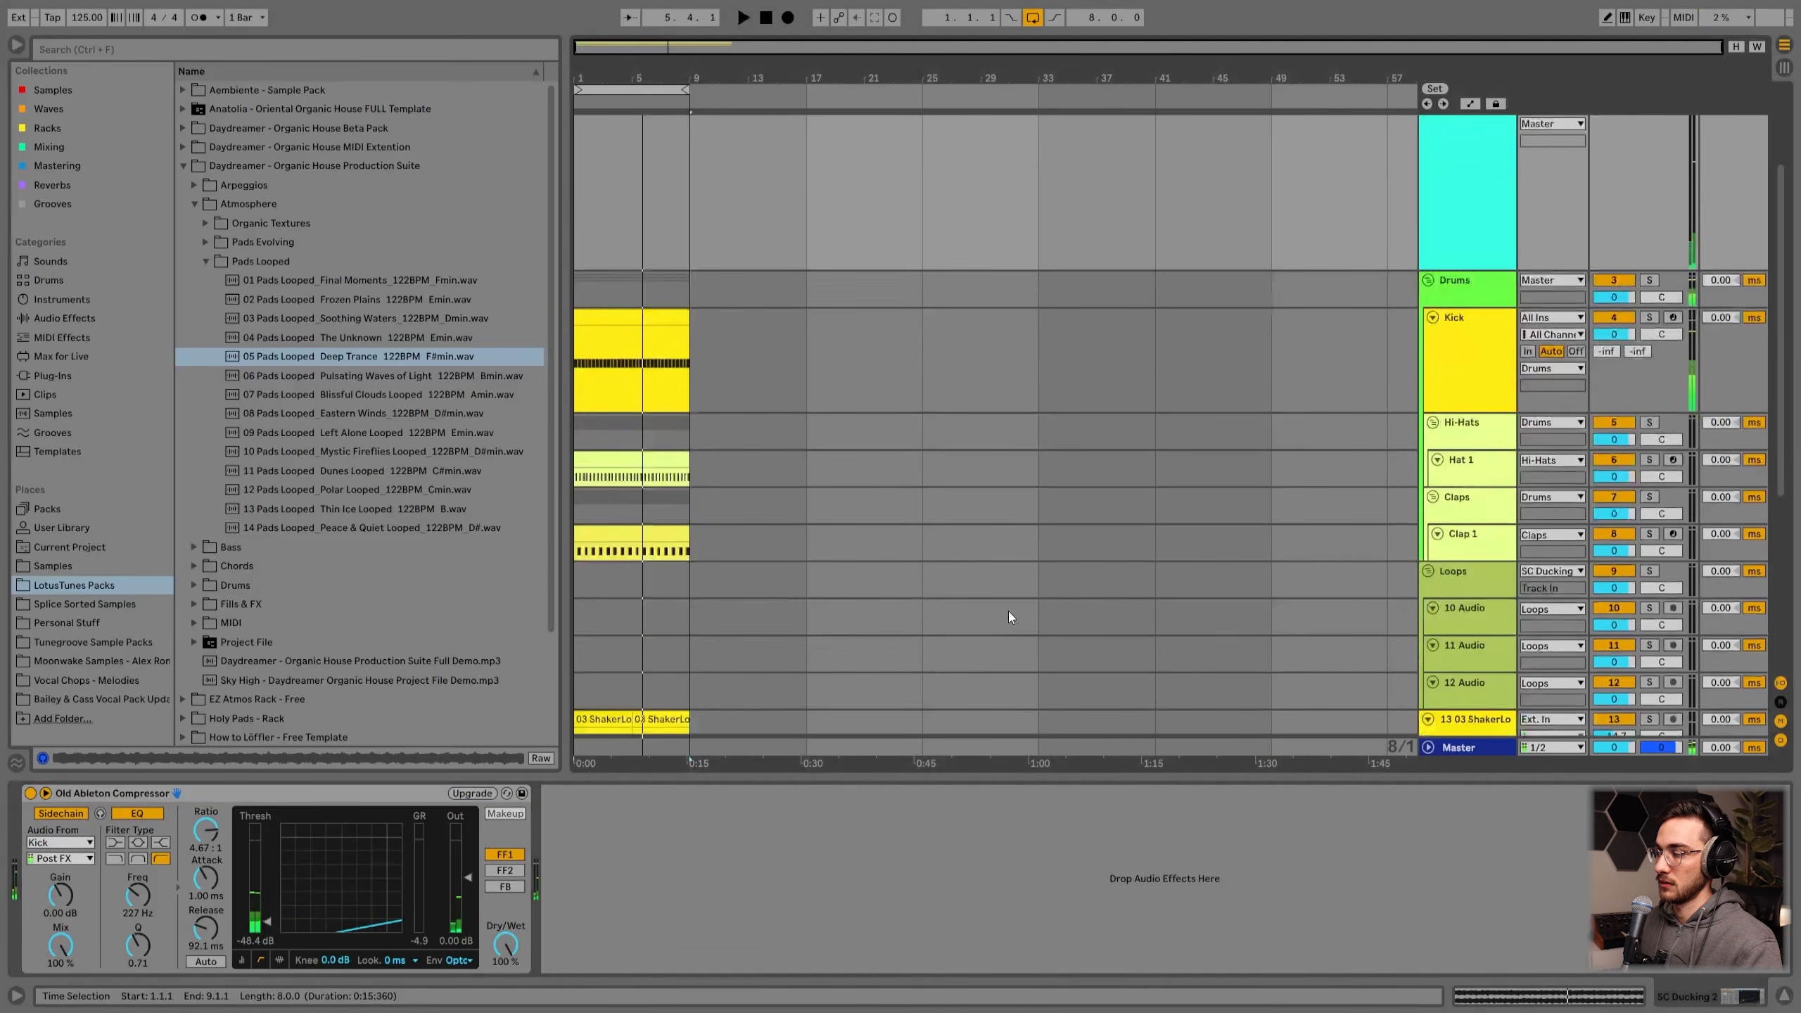
scroll(978, 620, down, 8)
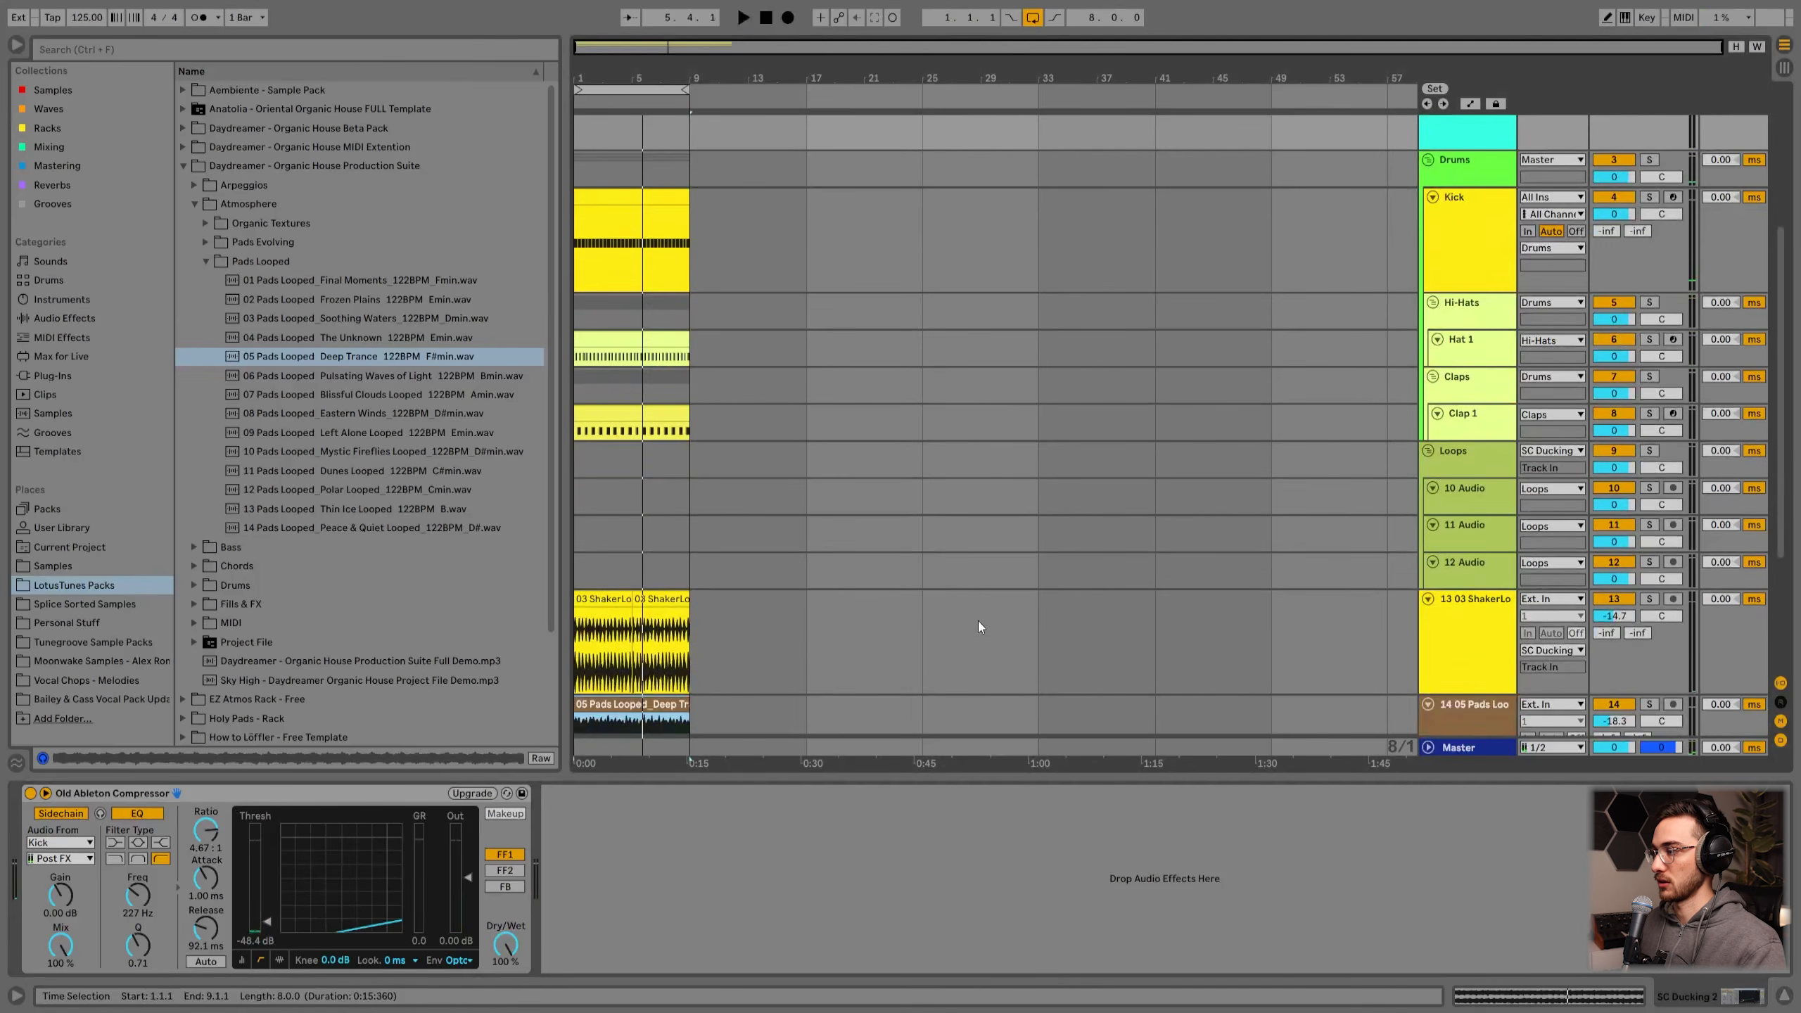
click(1499, 555)
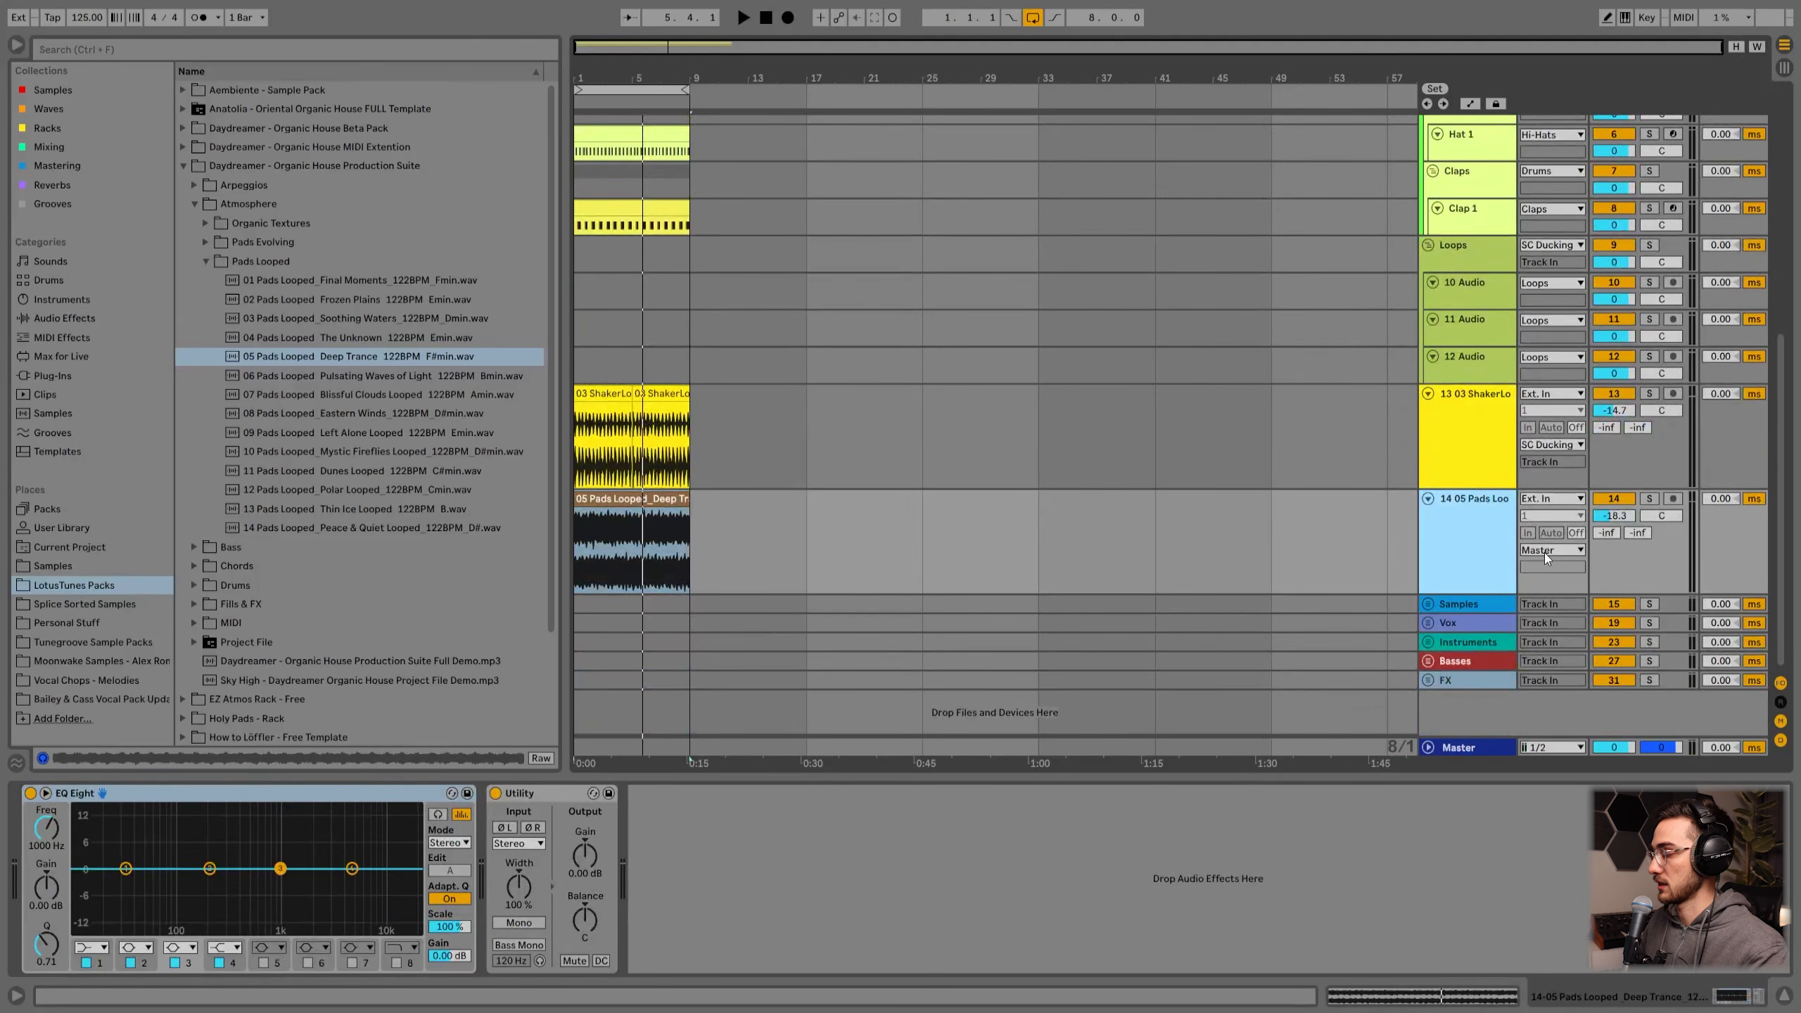
click(1545, 551)
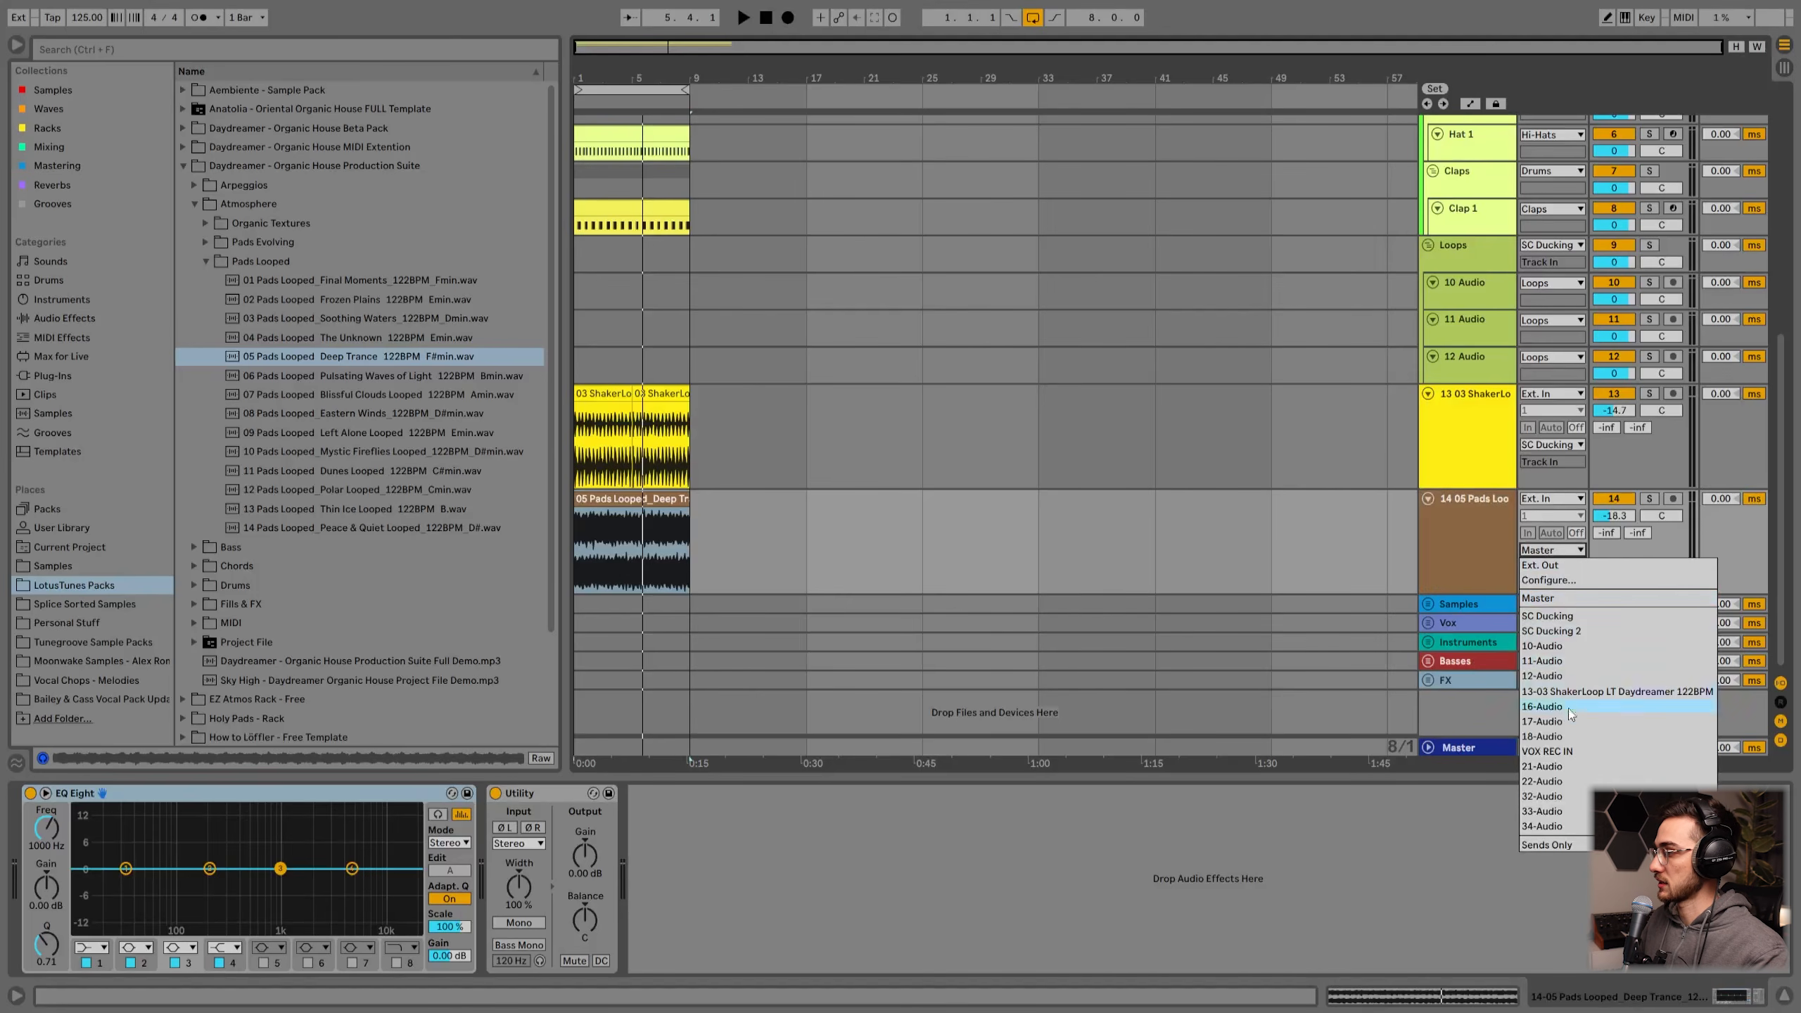
click(1578, 631)
Step: Set SC Ducking 2's compressor release to about 58.2 ms while auditioning from the start
scroll(1311, 586, up, 9)
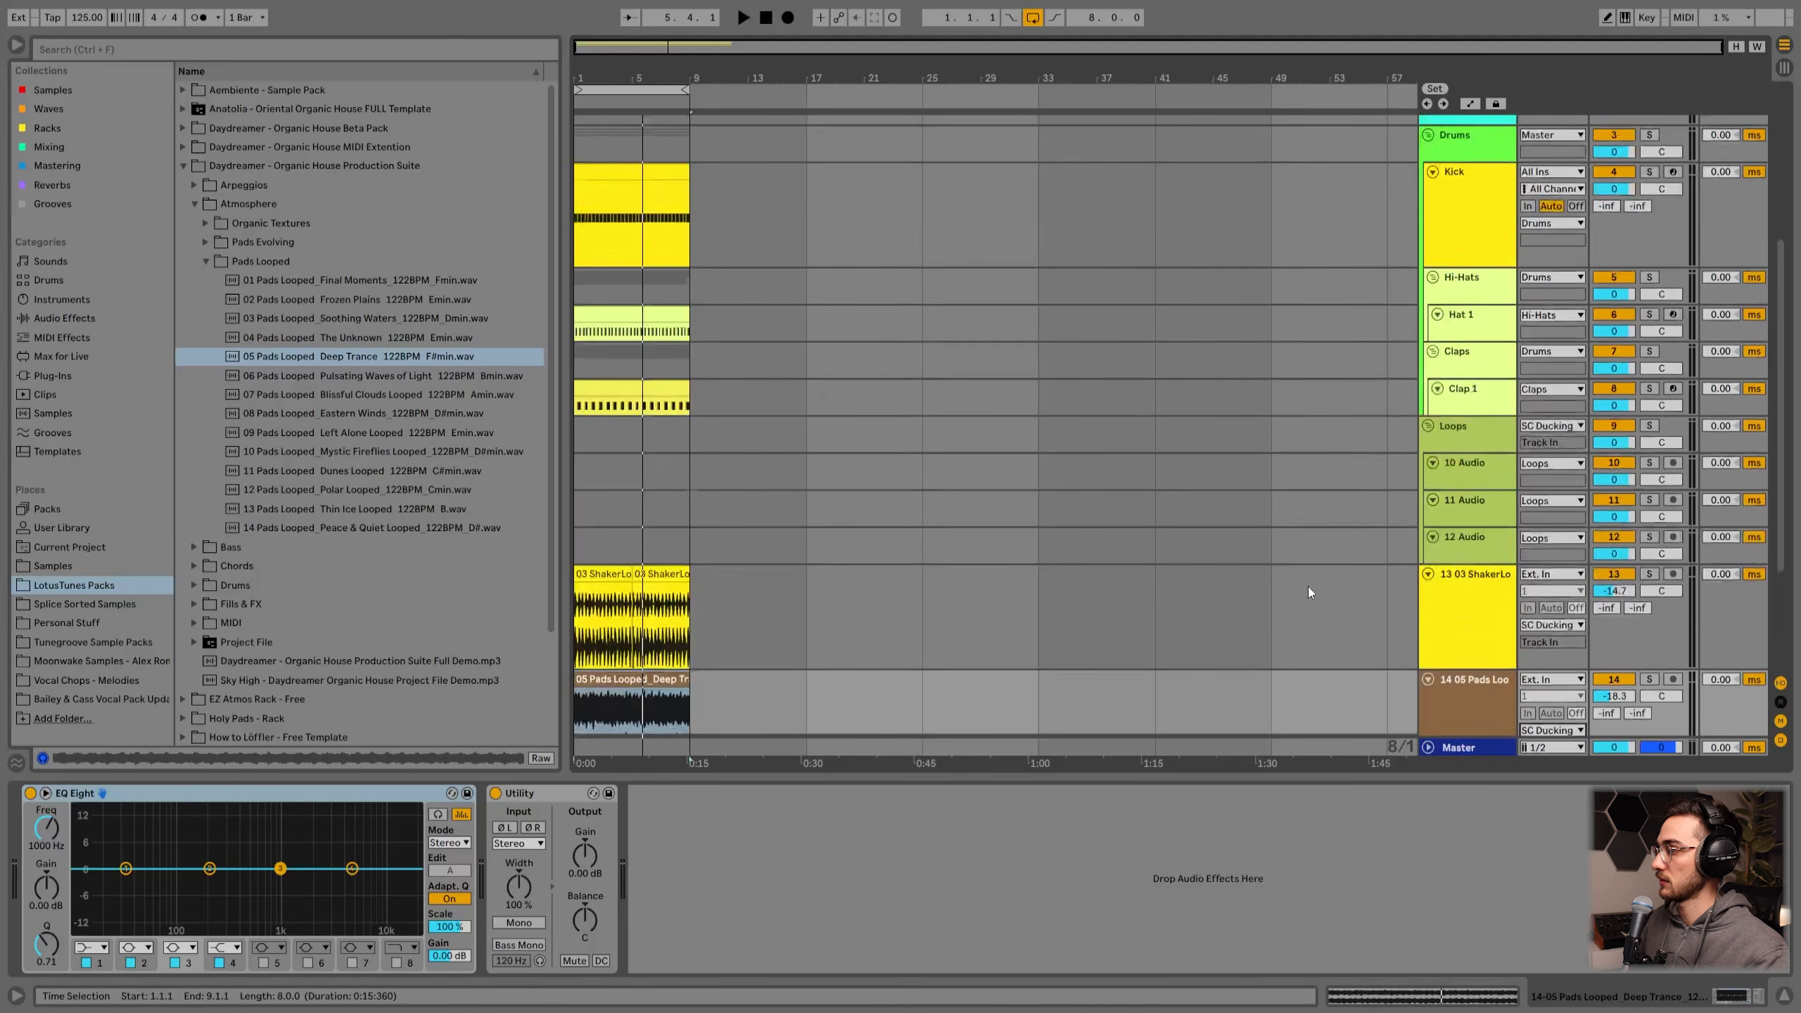
scroll(1288, 587, up, 2)
click(602, 281)
key(space)
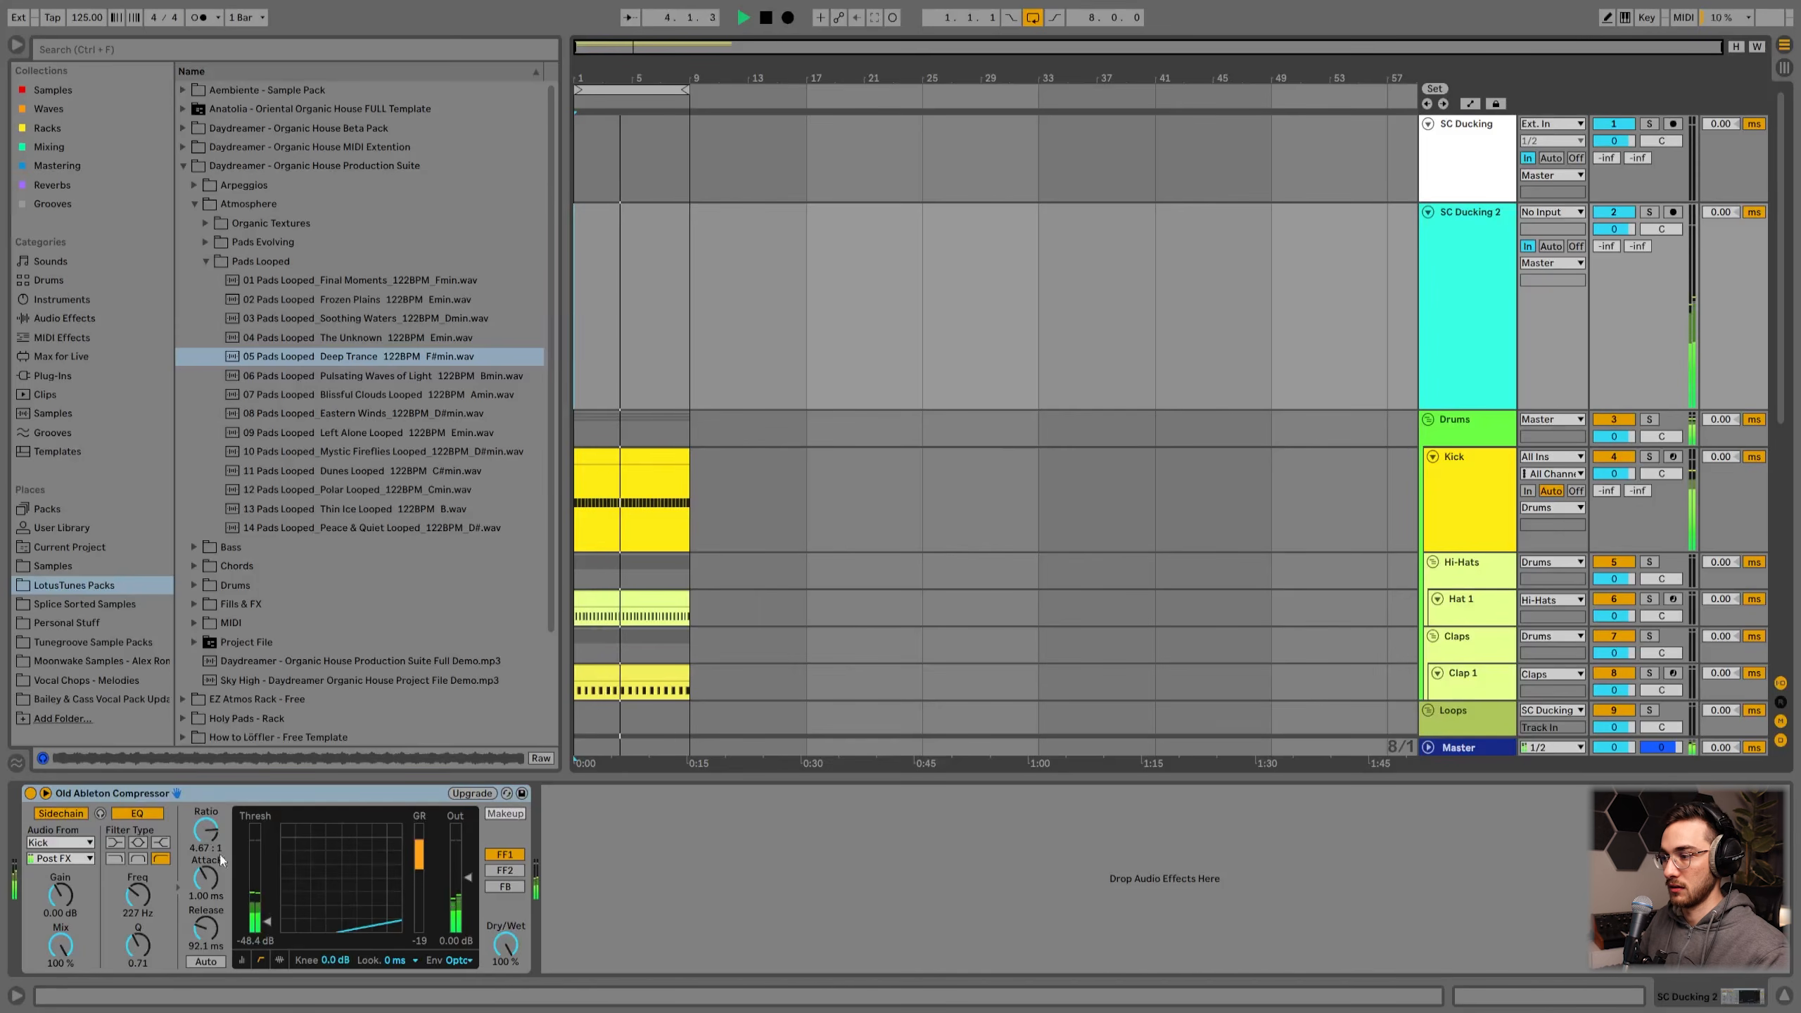
mouse_move(212, 927)
mouse_down()
mouse_move(212, 912)
mouse_move(212, 929)
mouse_up()
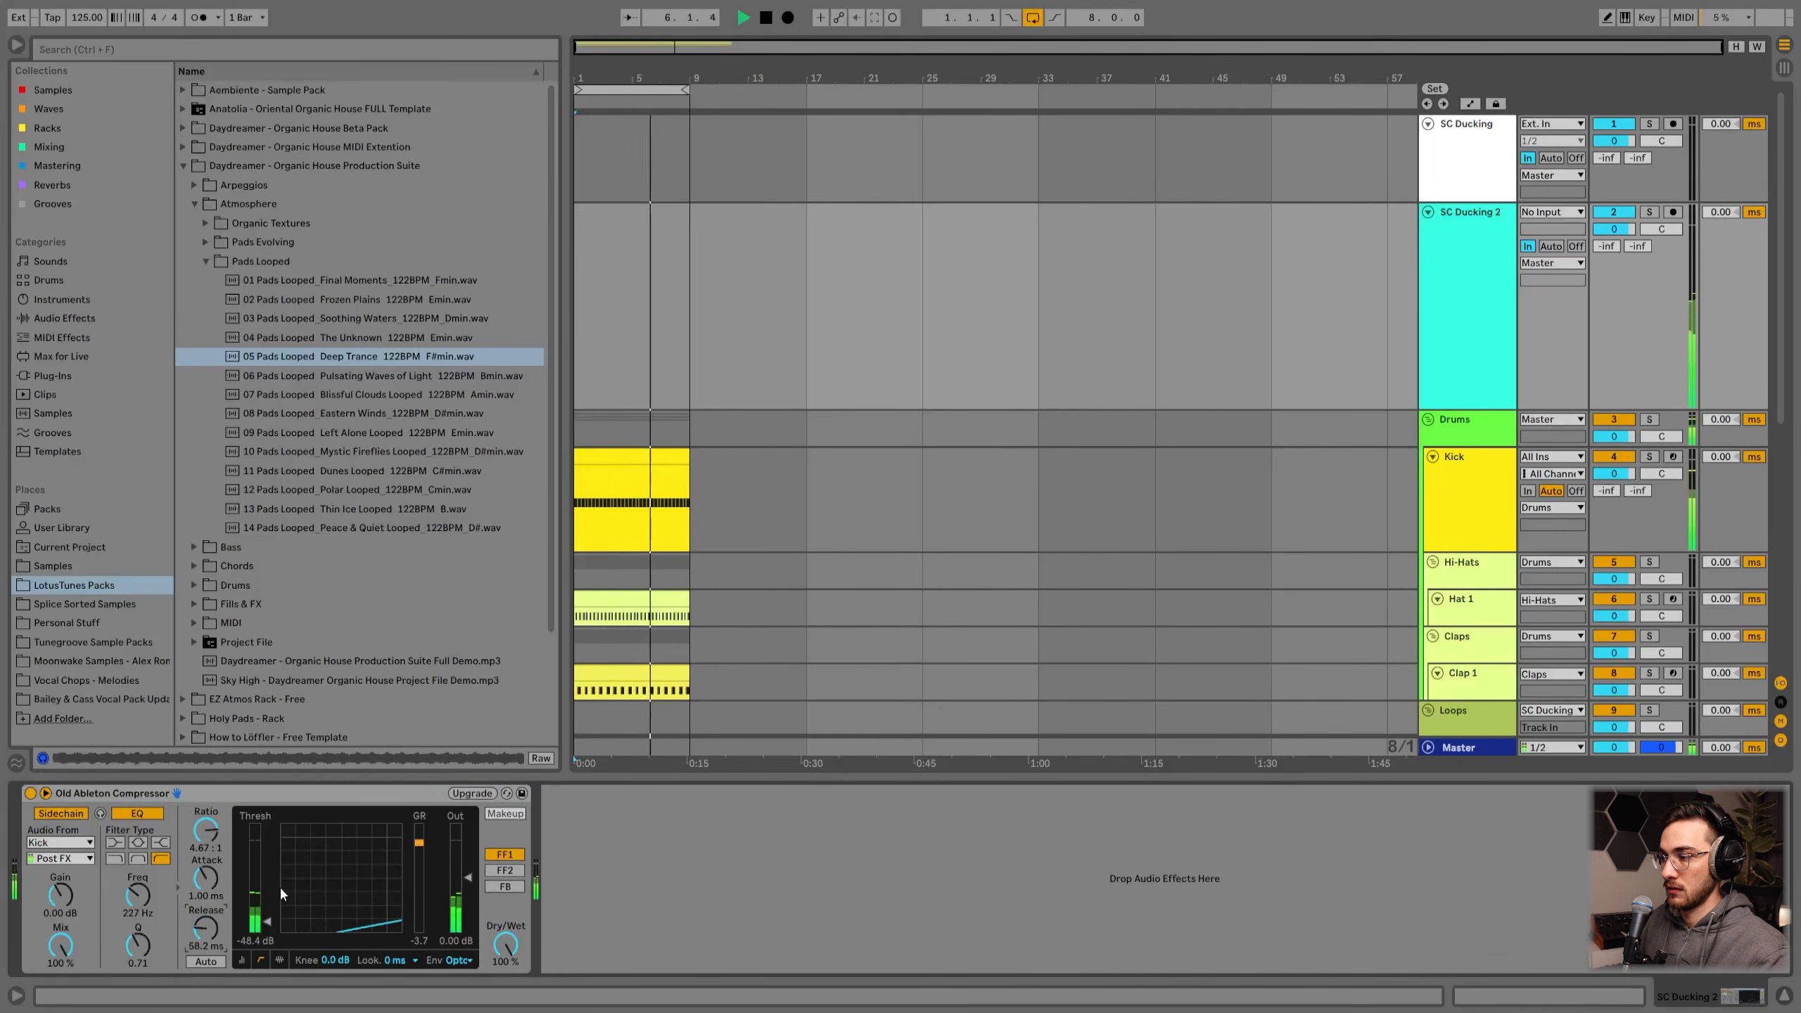
key(space)
Step: Raise the compressor threshold to about -31.0 dB while auditioning
drag(267, 922, 267, 916)
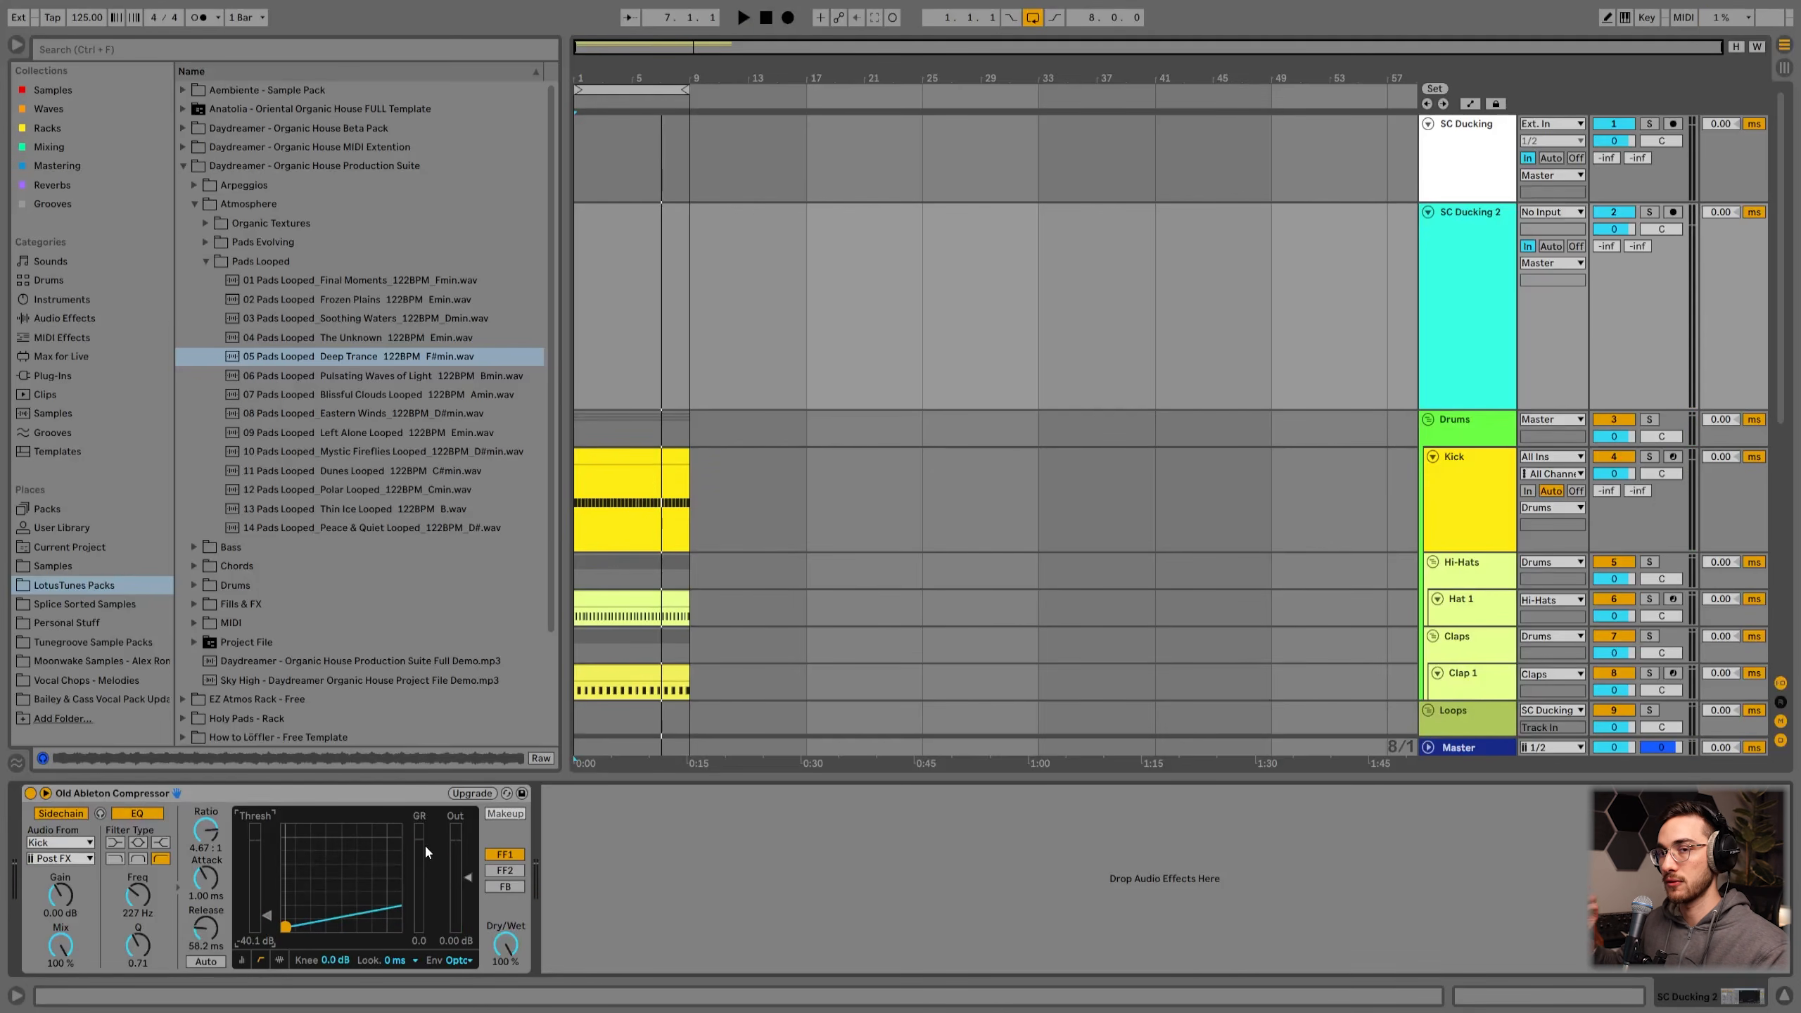
key(space)
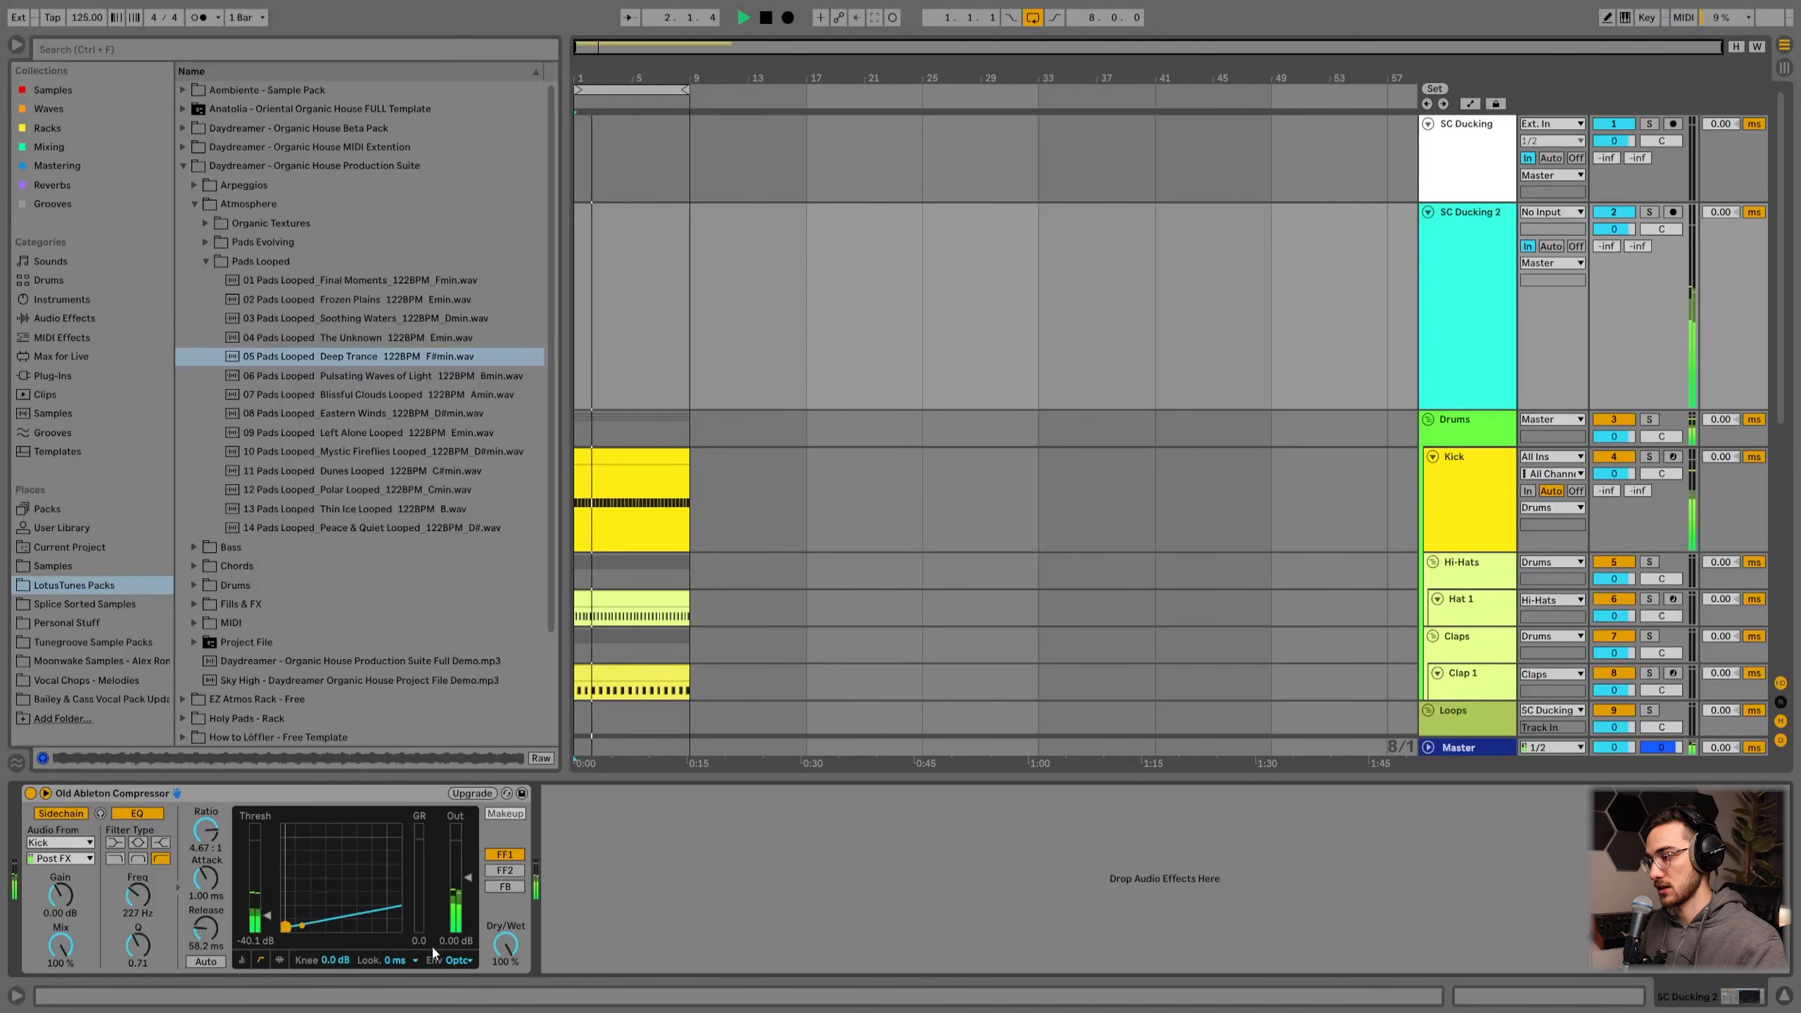
drag(269, 921, 268, 907)
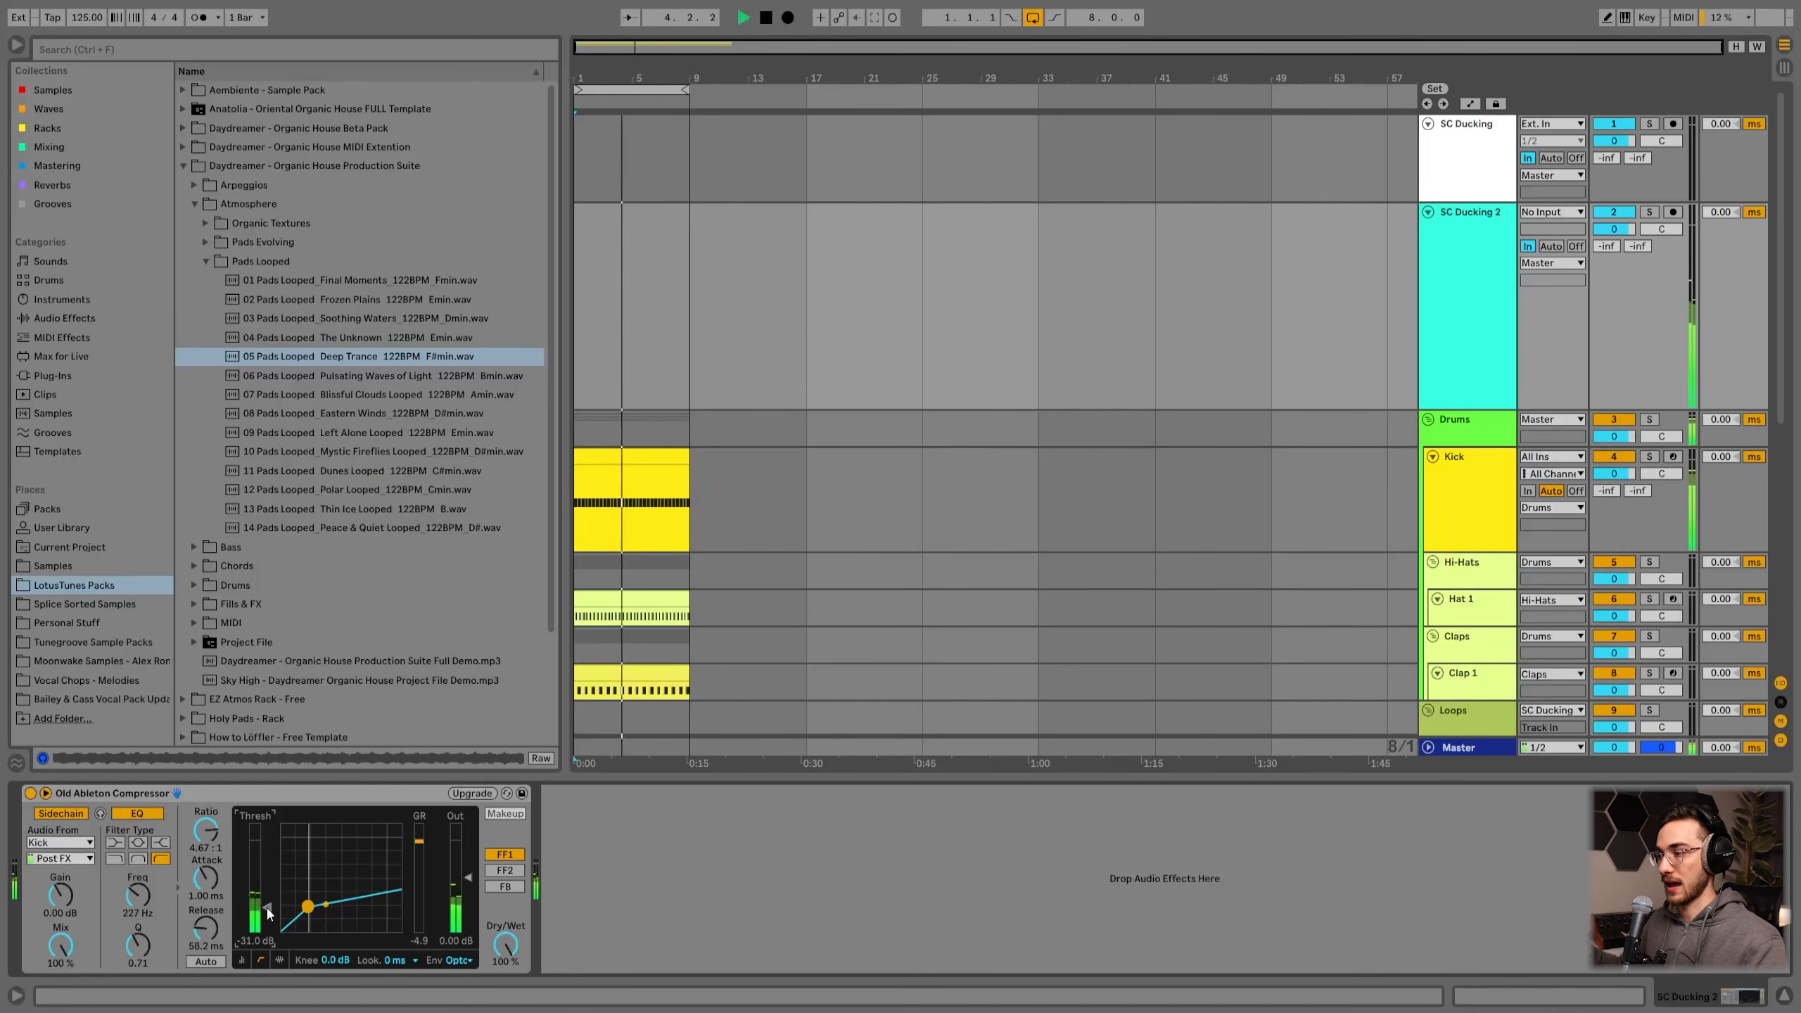
key(space)
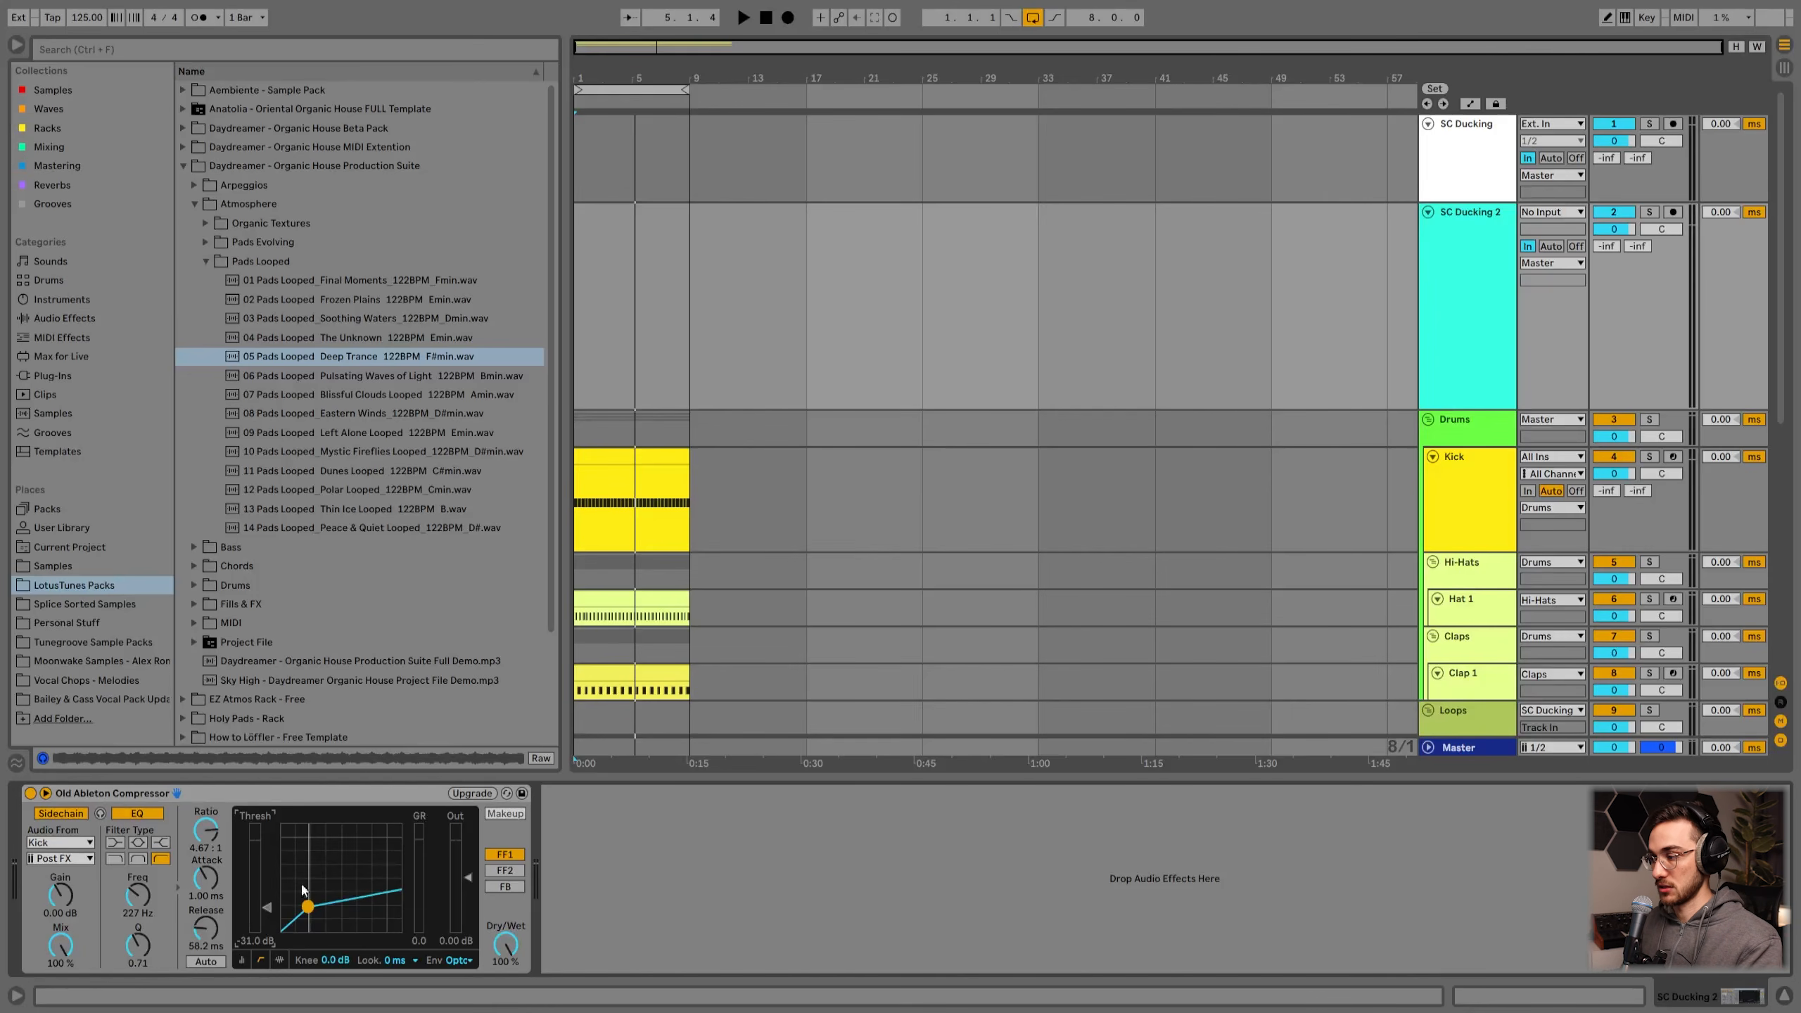
Step: Play the arrangement to audition the ducking on the pad and shaker
click(666, 469)
key(space)
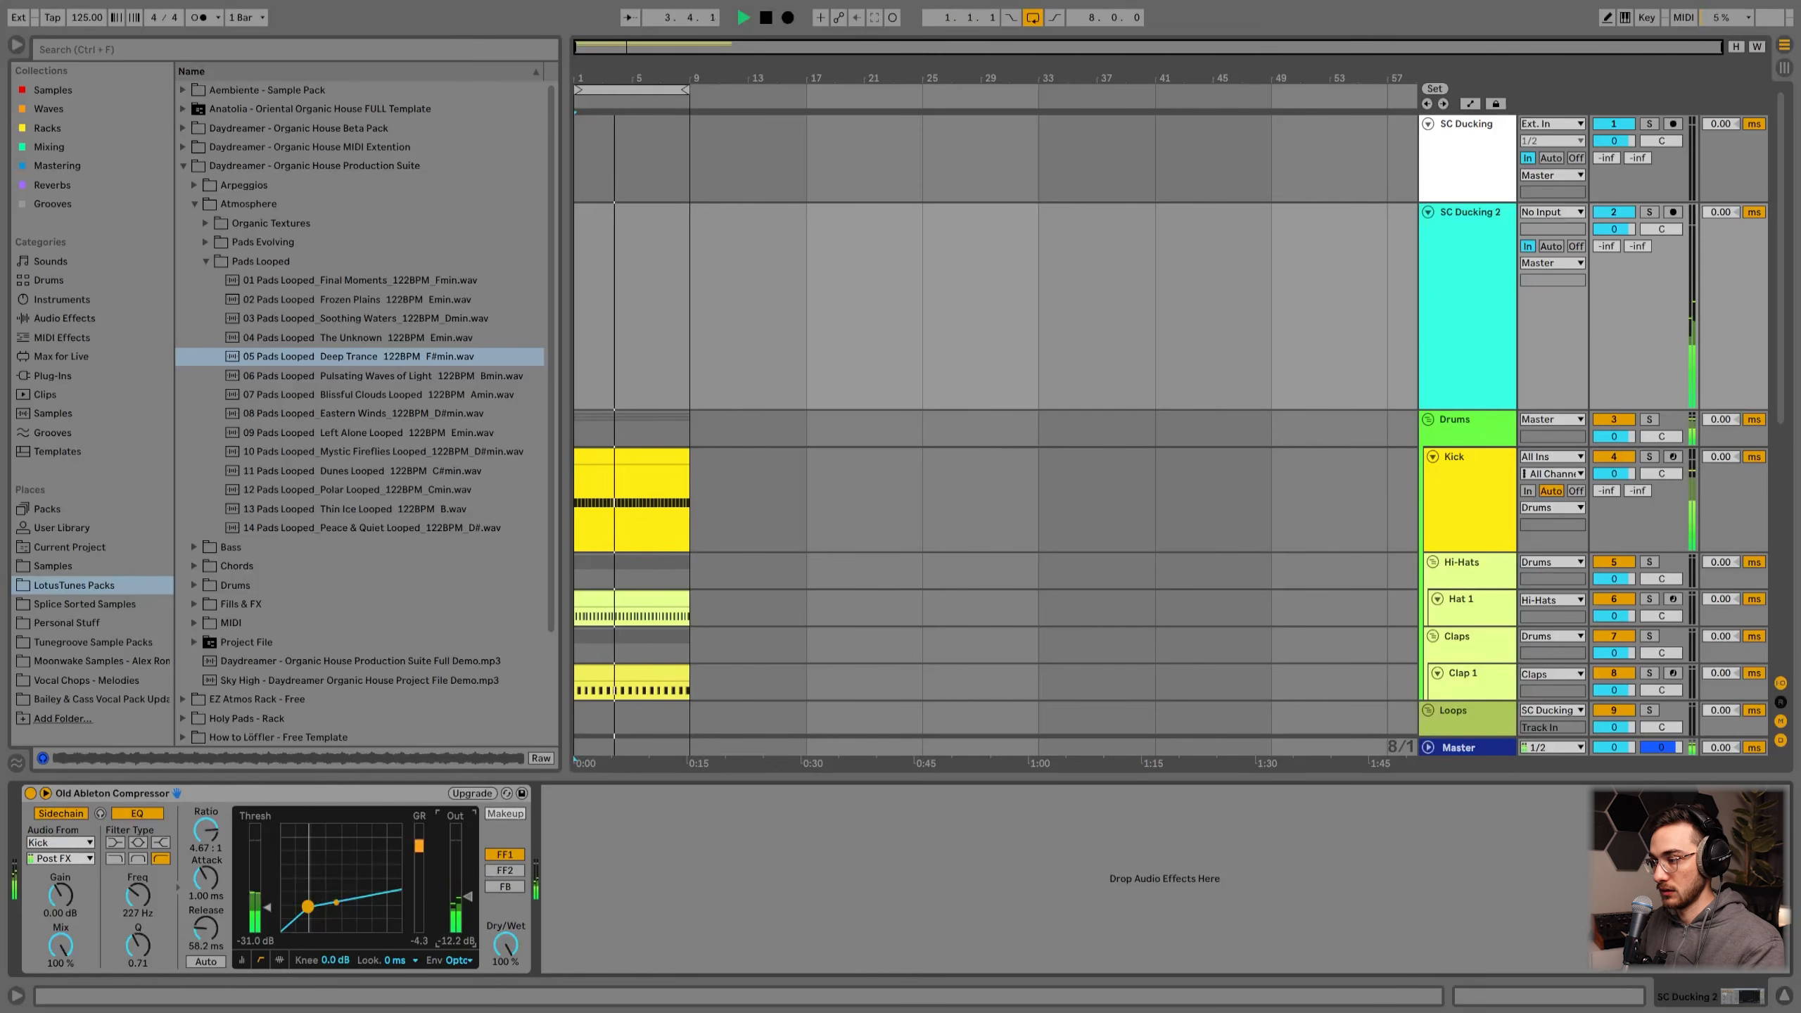
drag(468, 877, 468, 880)
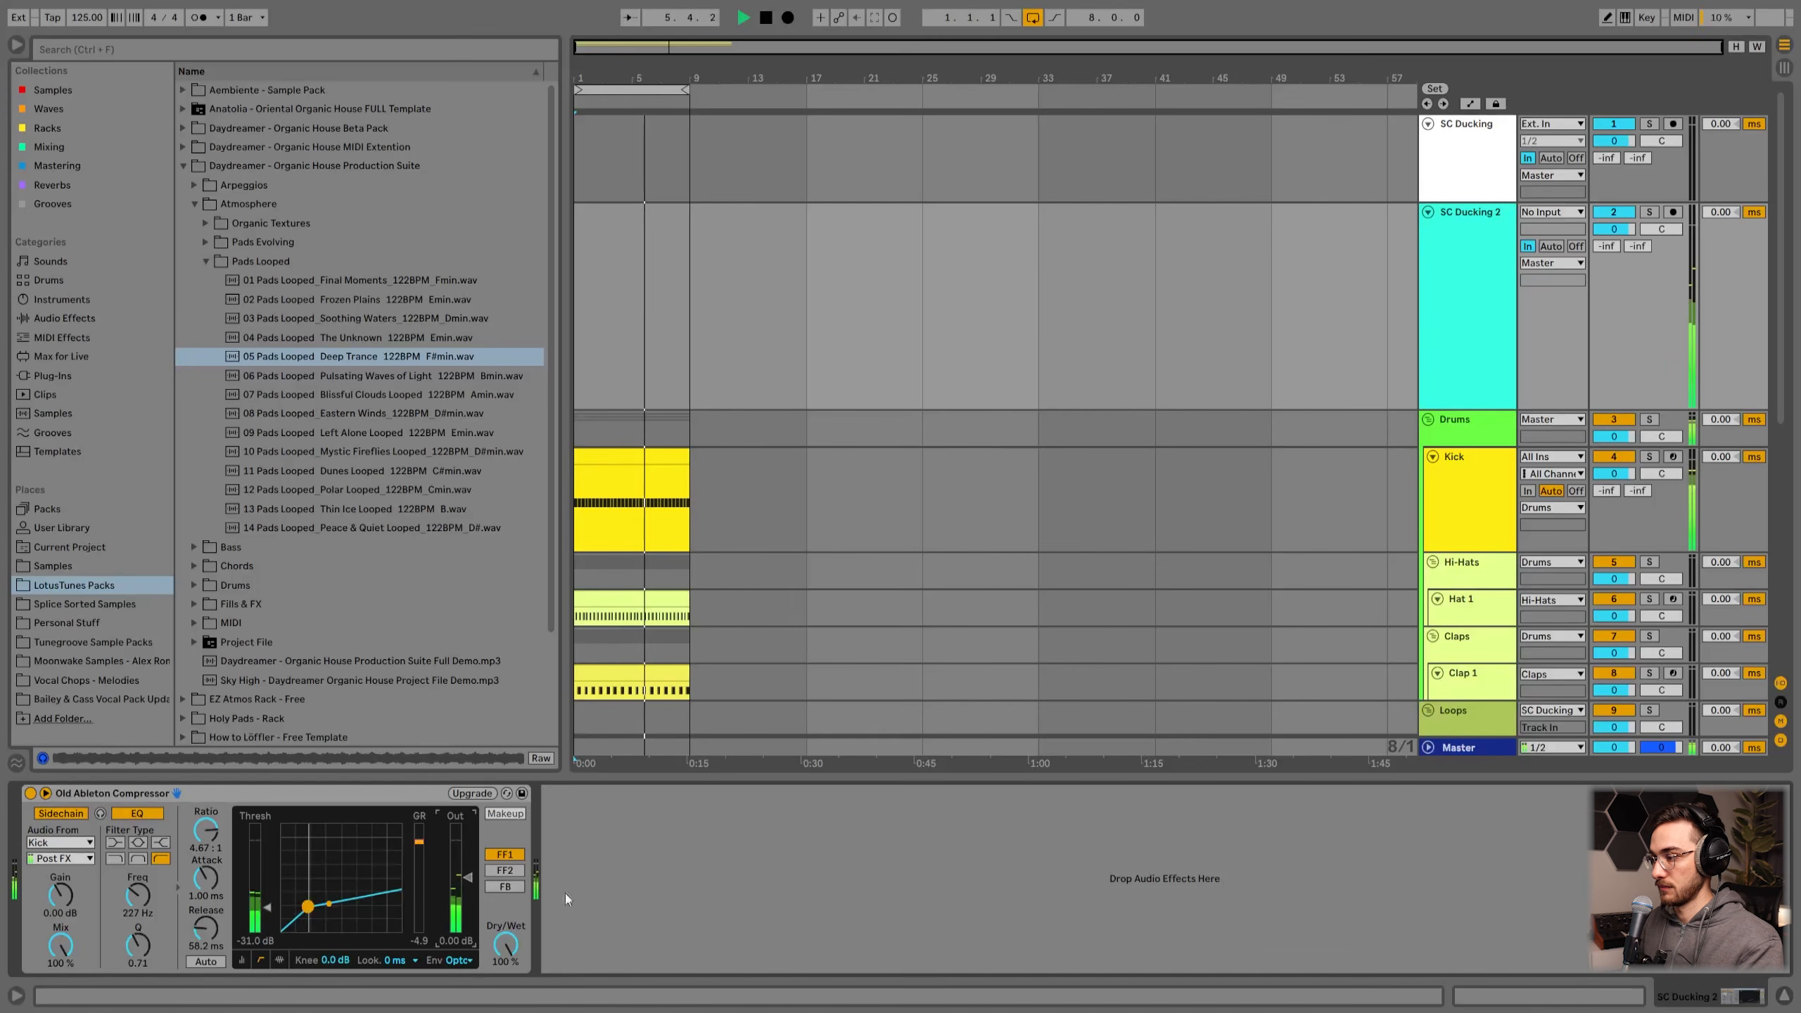
key(space)
Step: Bypass the compressor and delete the SC Ducking 2 track
click(31, 792)
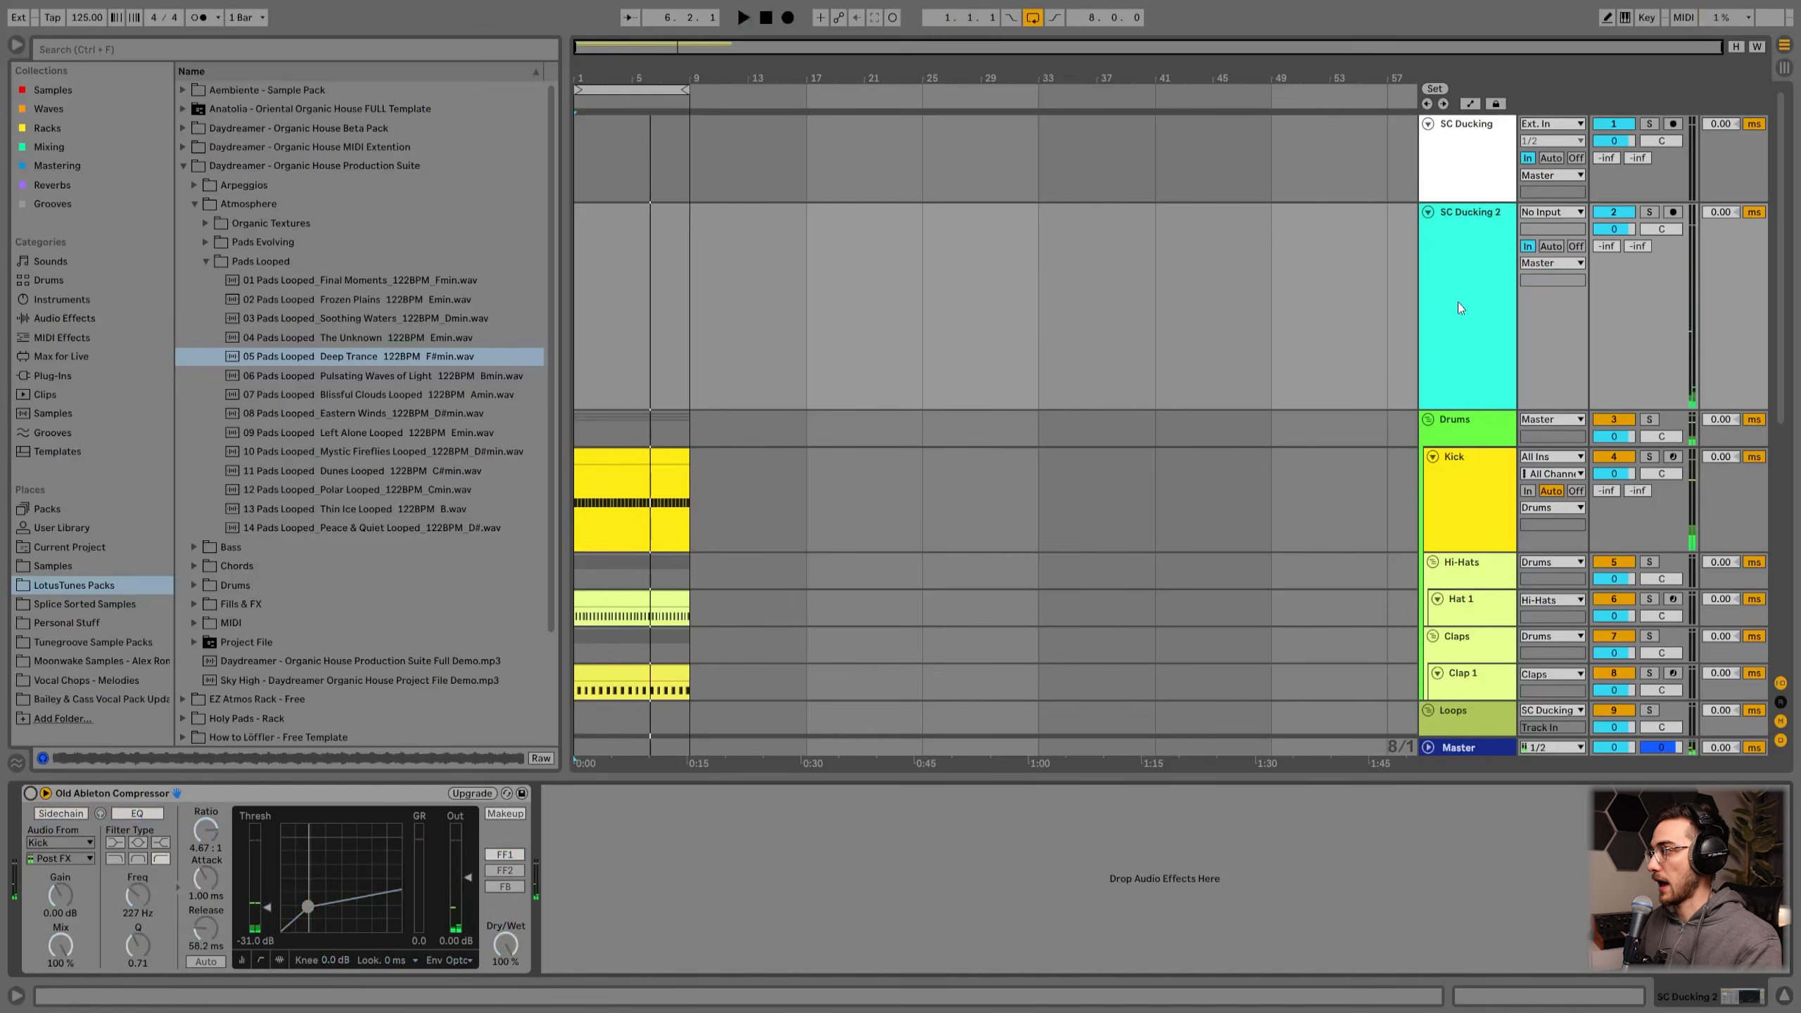
key(h)
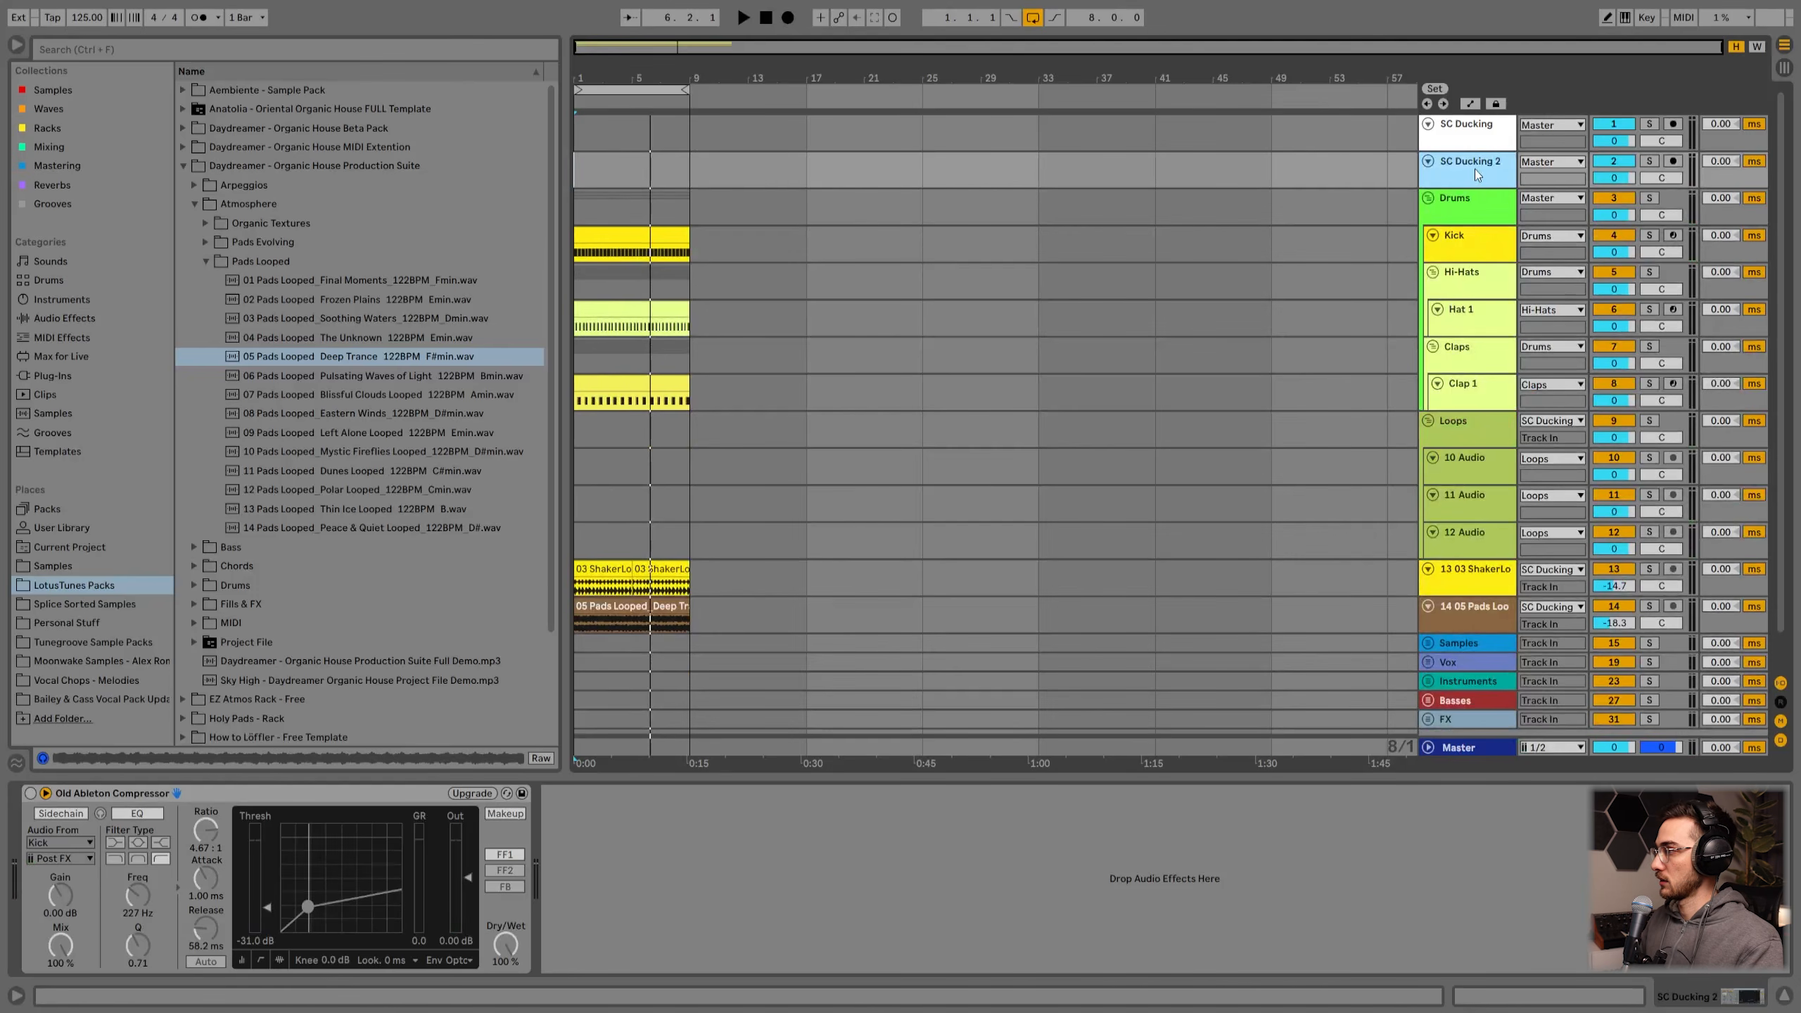
key(Delete)
Step: Enlarge the SC Ducking track's height
click(1460, 141)
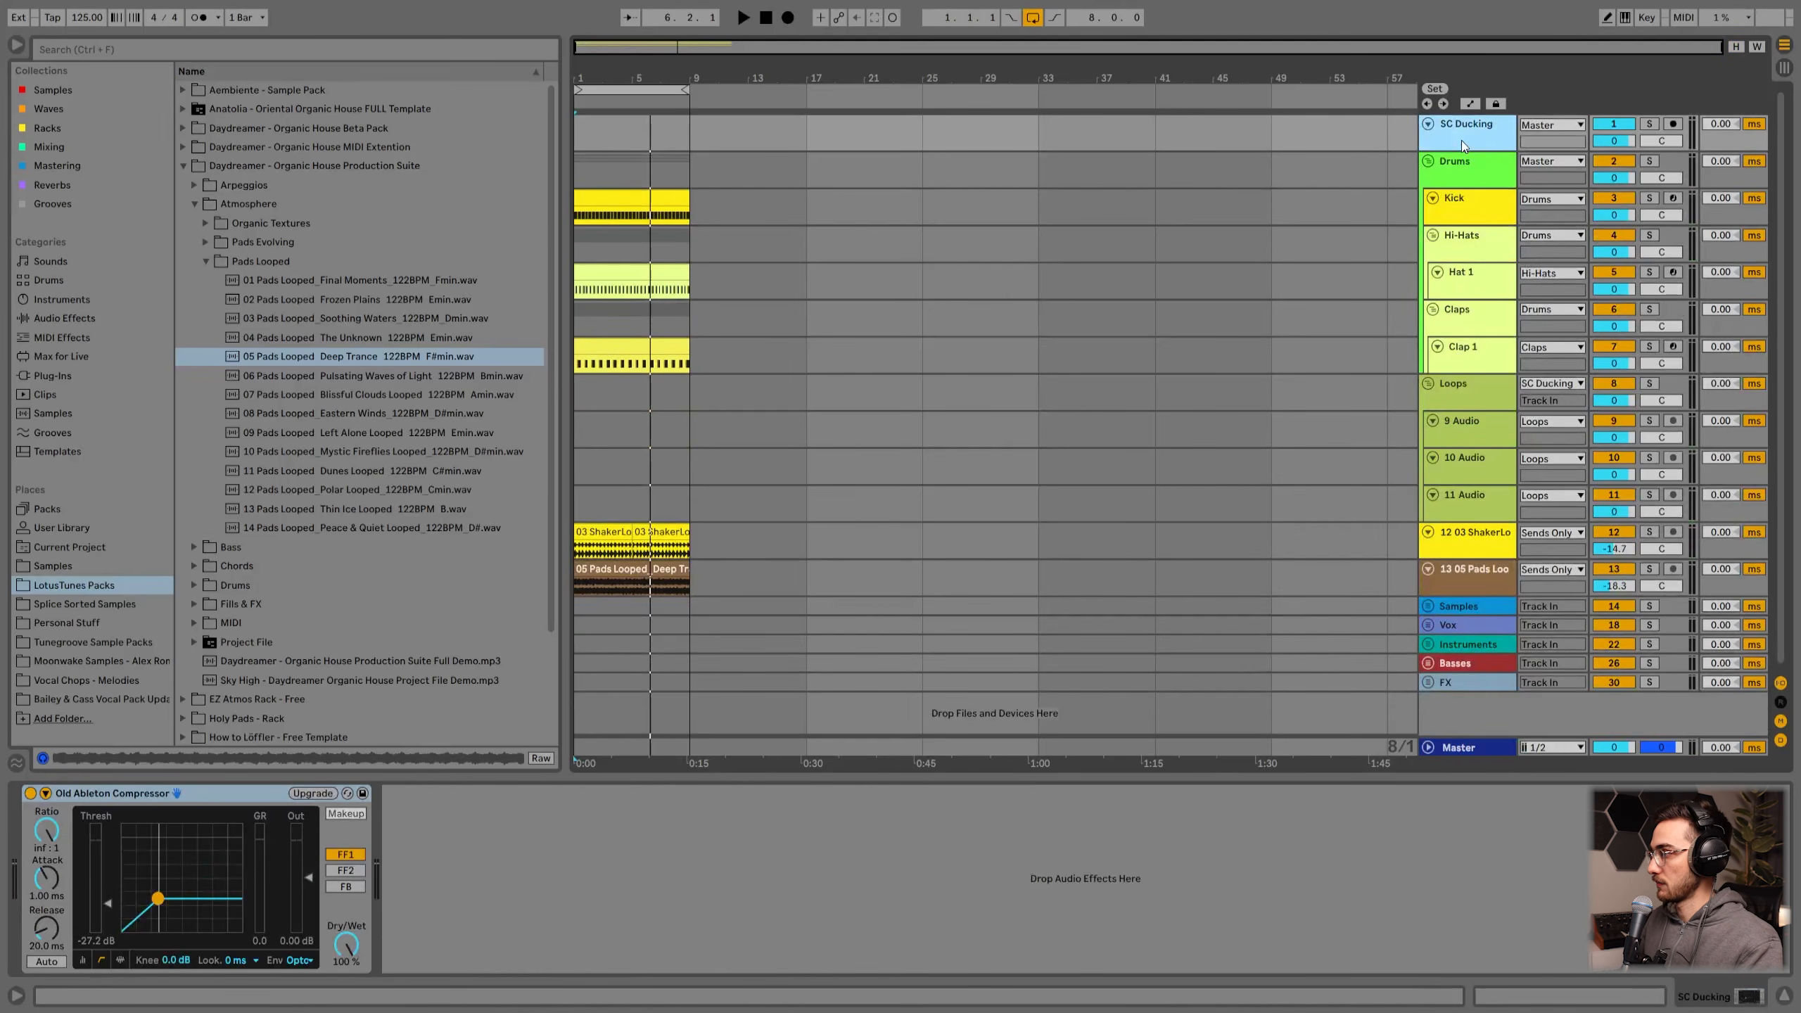
drag(1454, 149, 1454, 166)
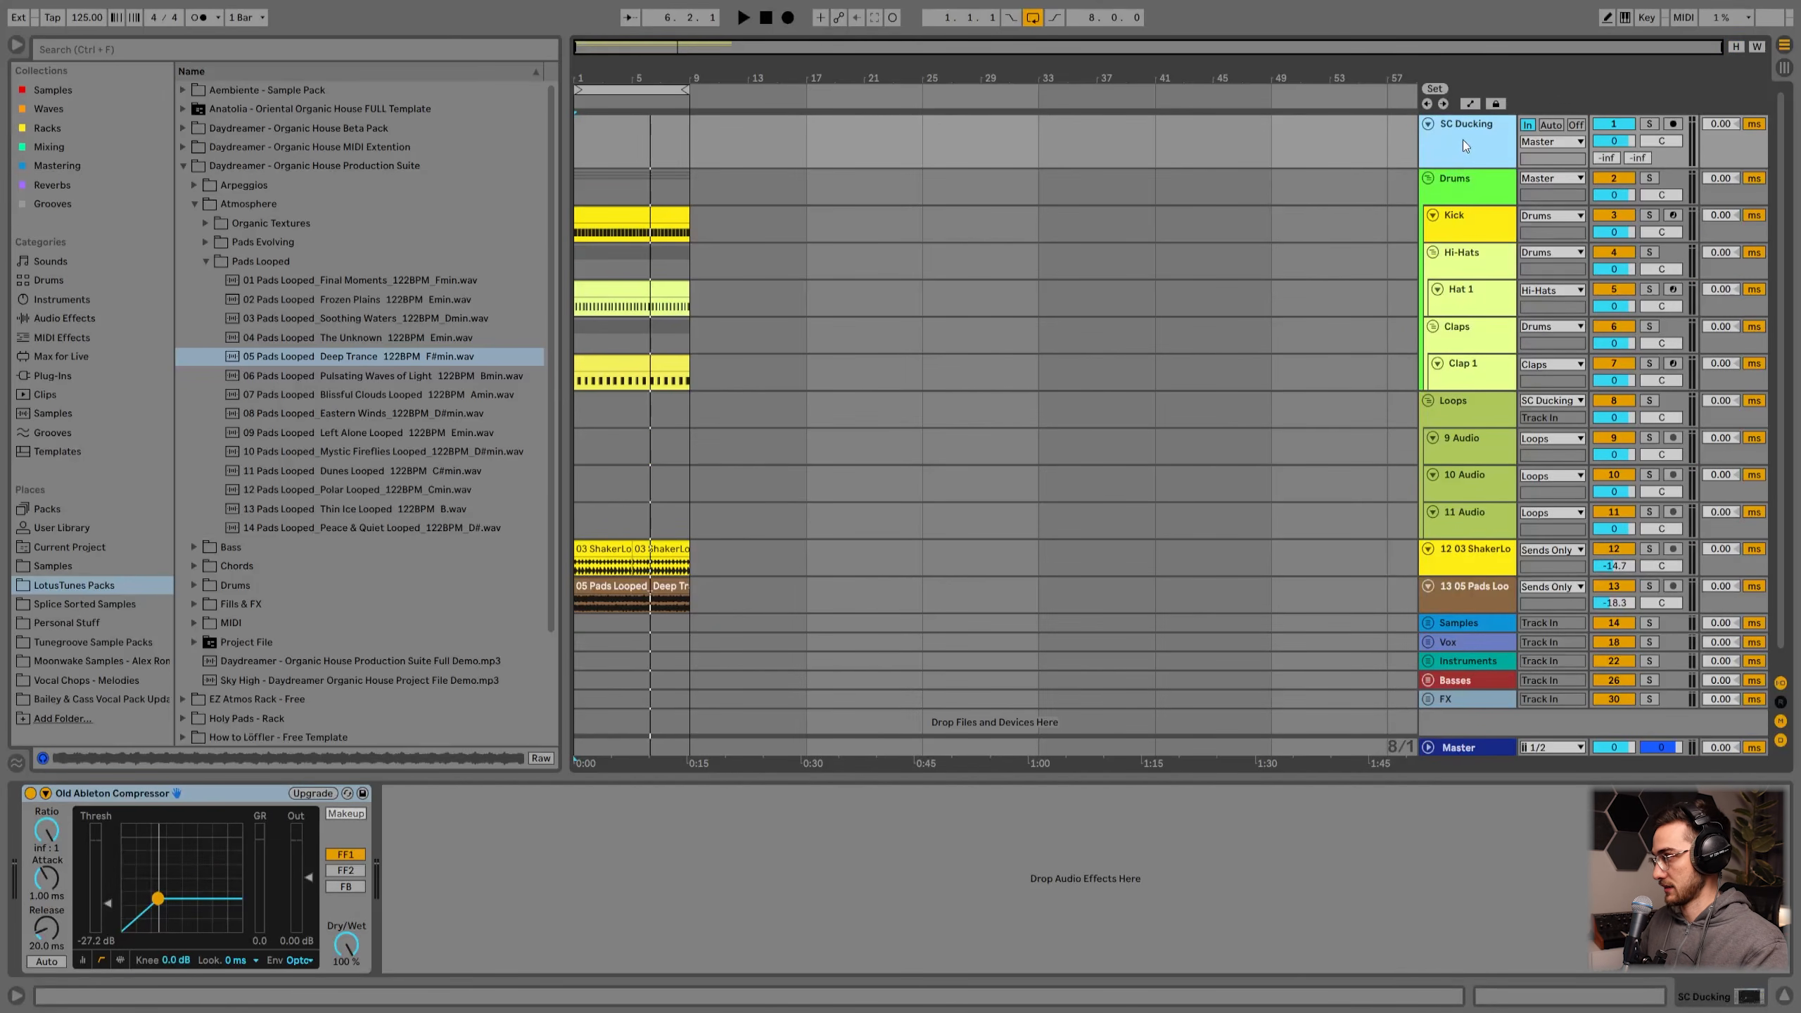
drag(1458, 170, 1456, 204)
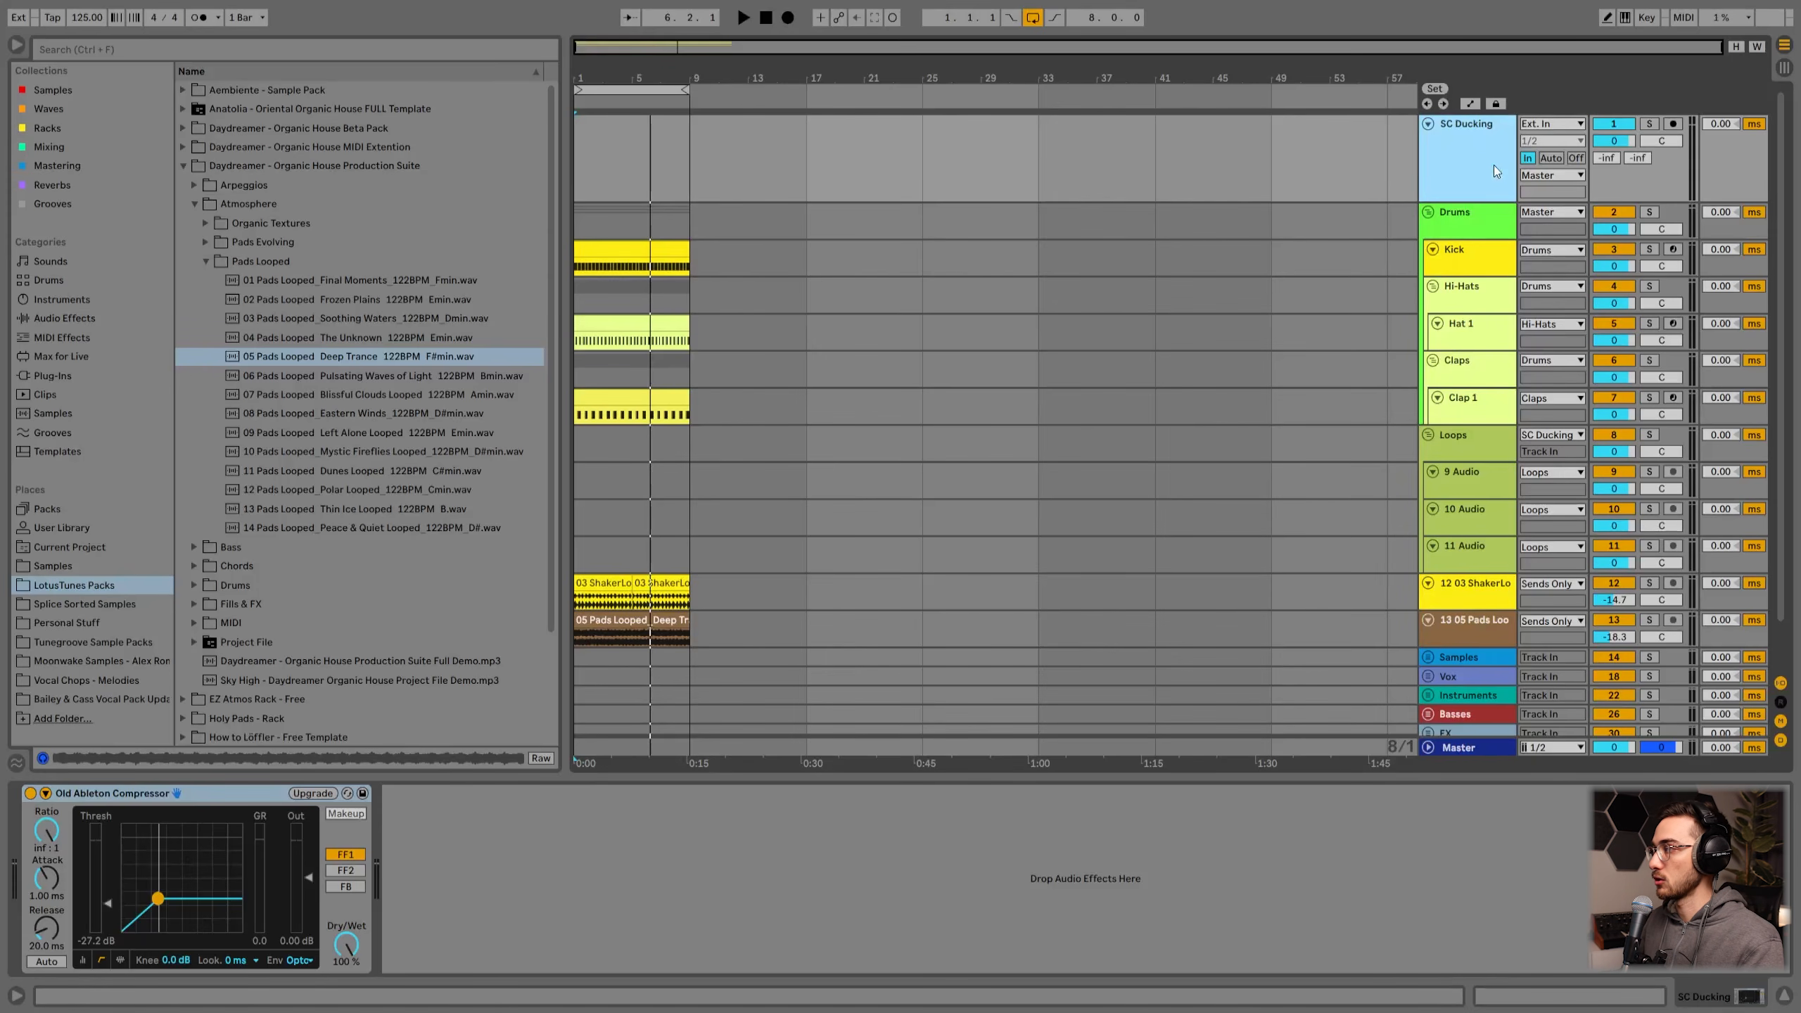
click(1470, 227)
click(1474, 171)
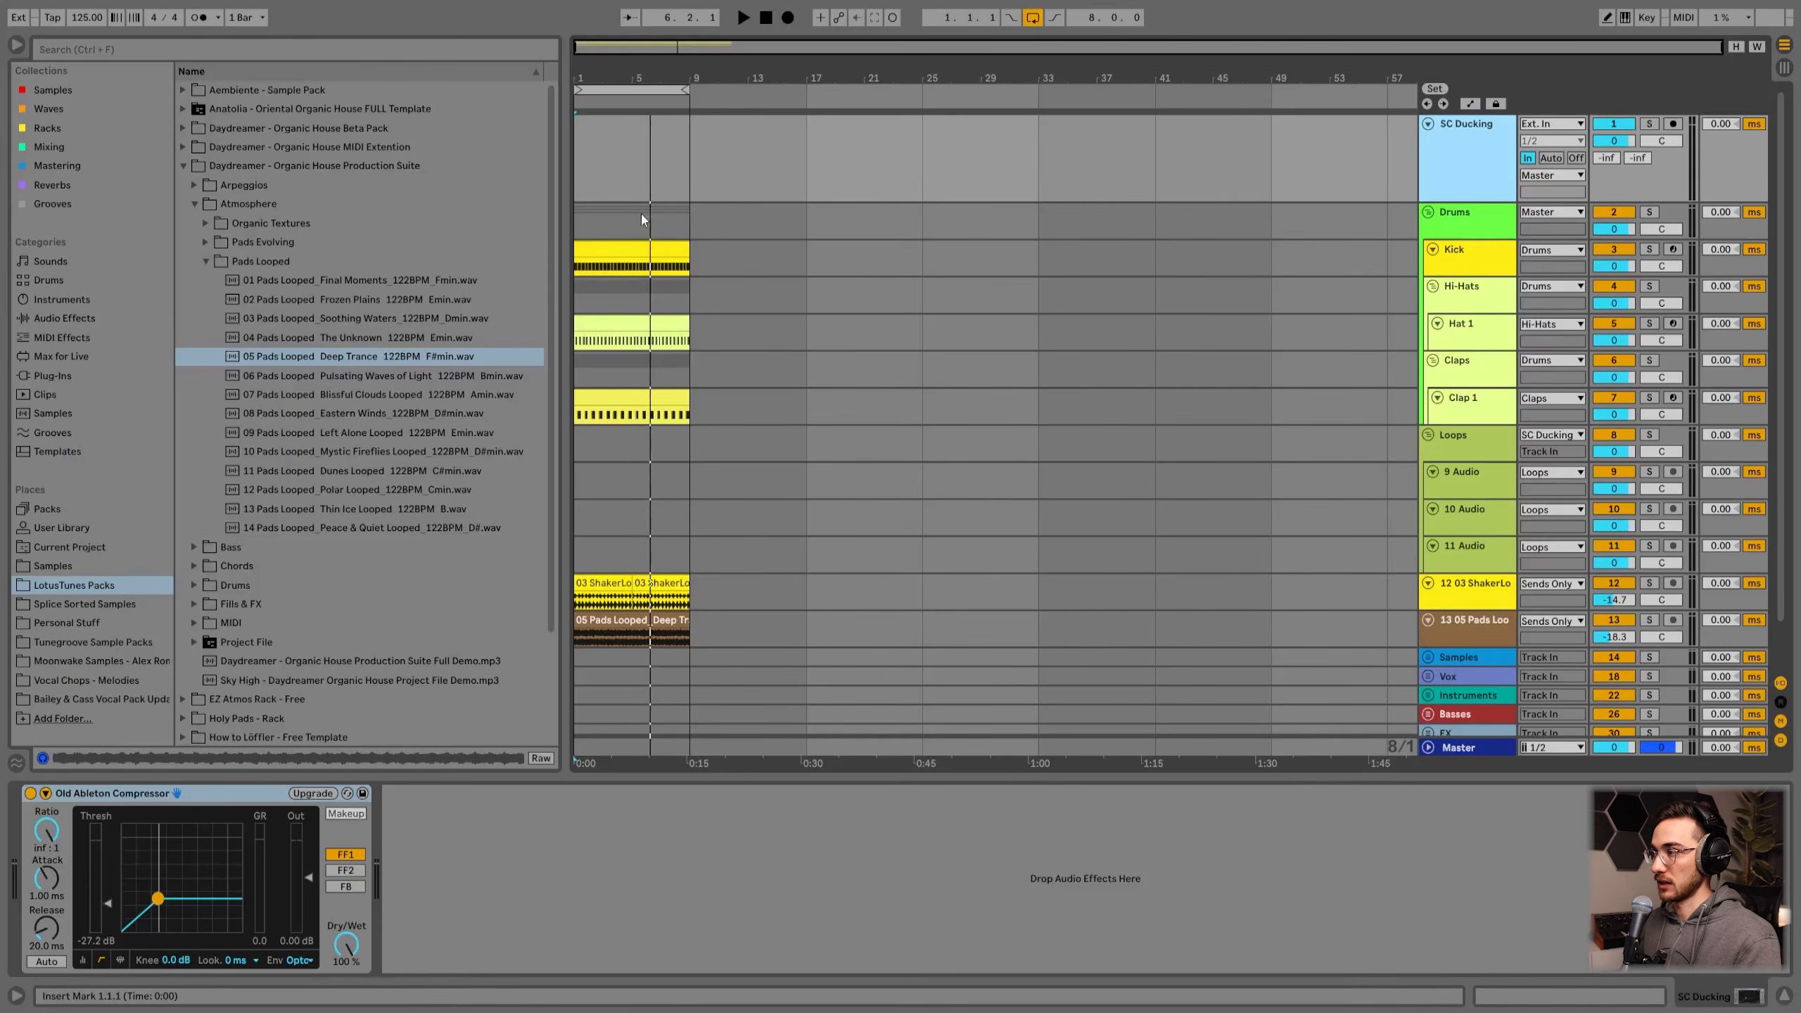
scroll(1399, 534, down, 2)
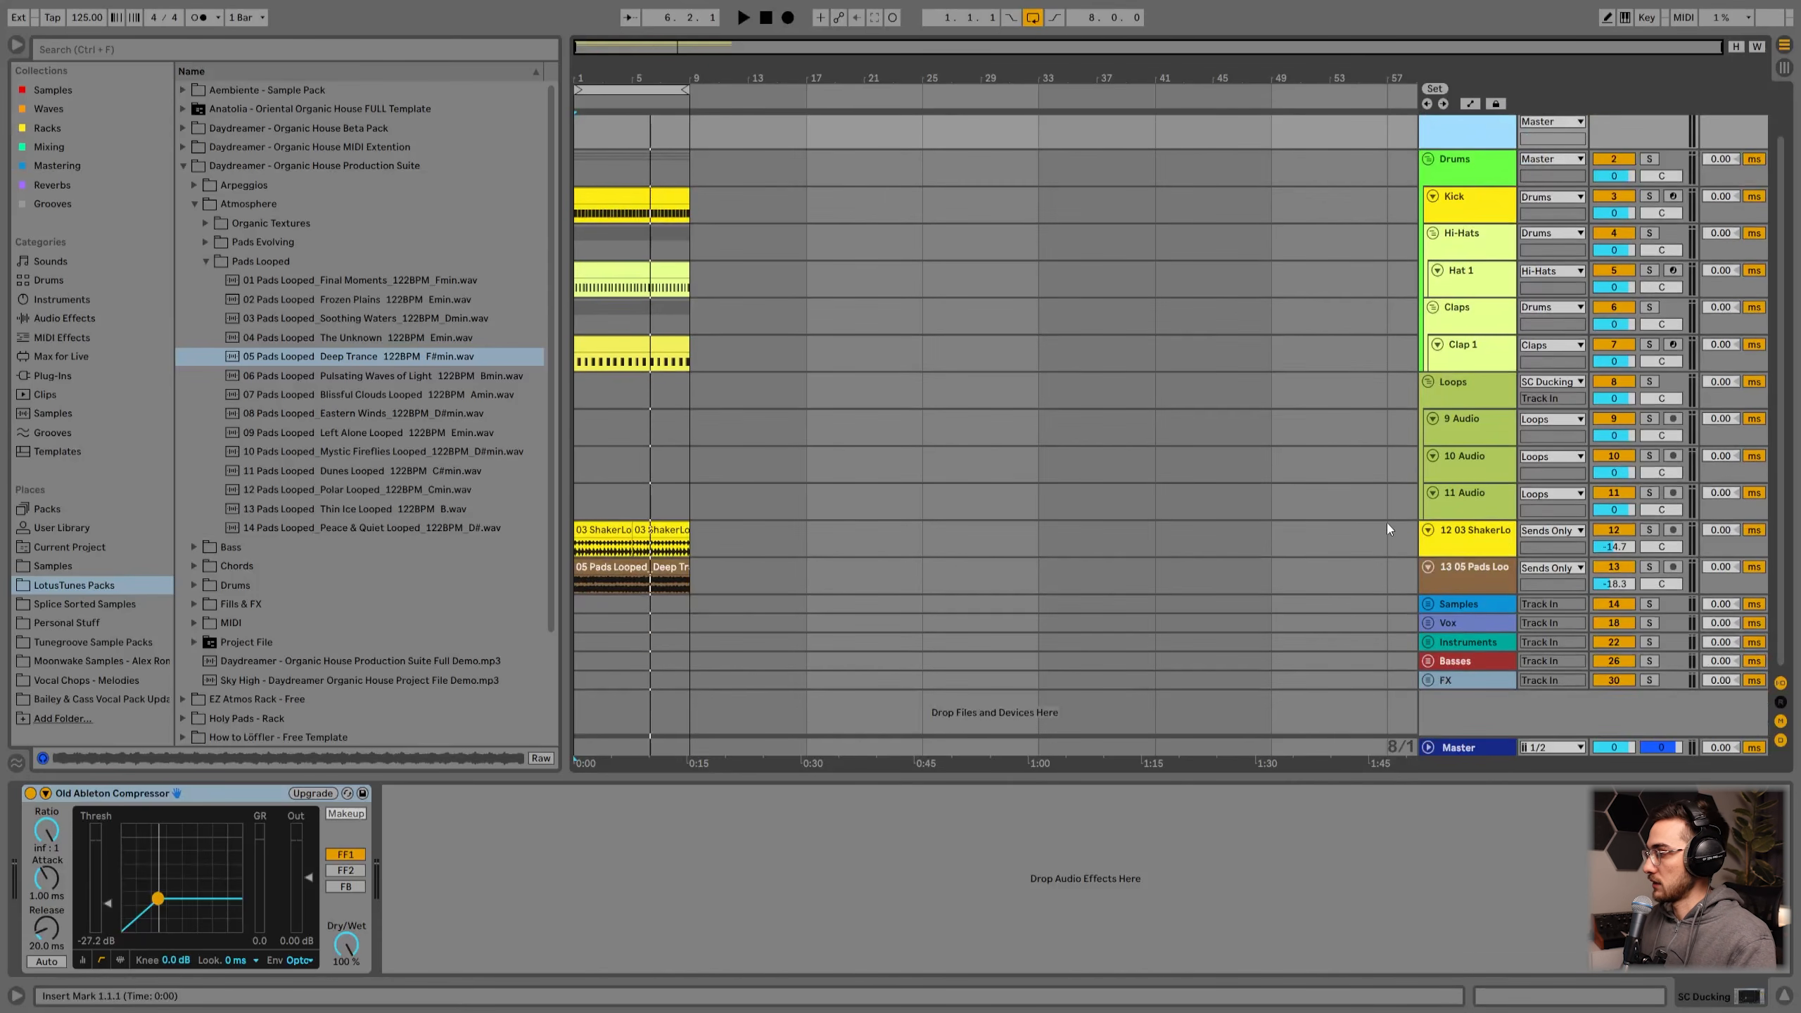
scroll(1390, 529, up, 2)
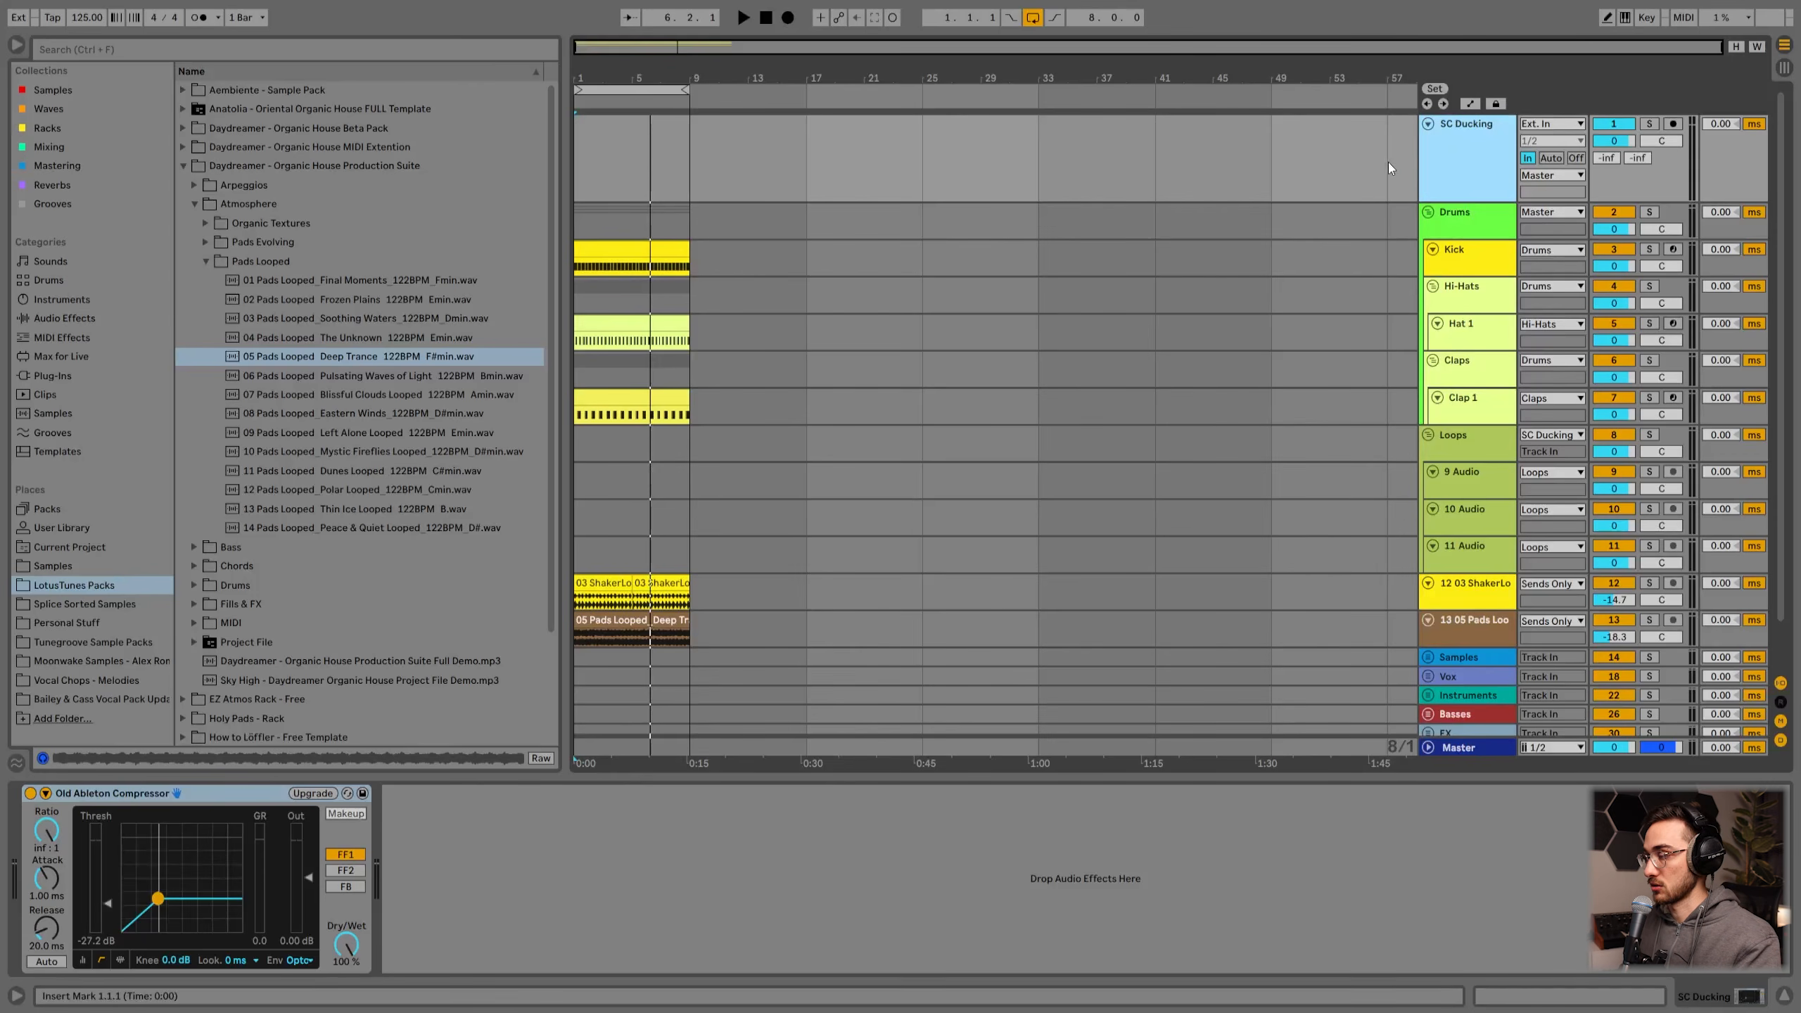
Step: Delete the old compressor device from the SC Ducking track
key(Delete)
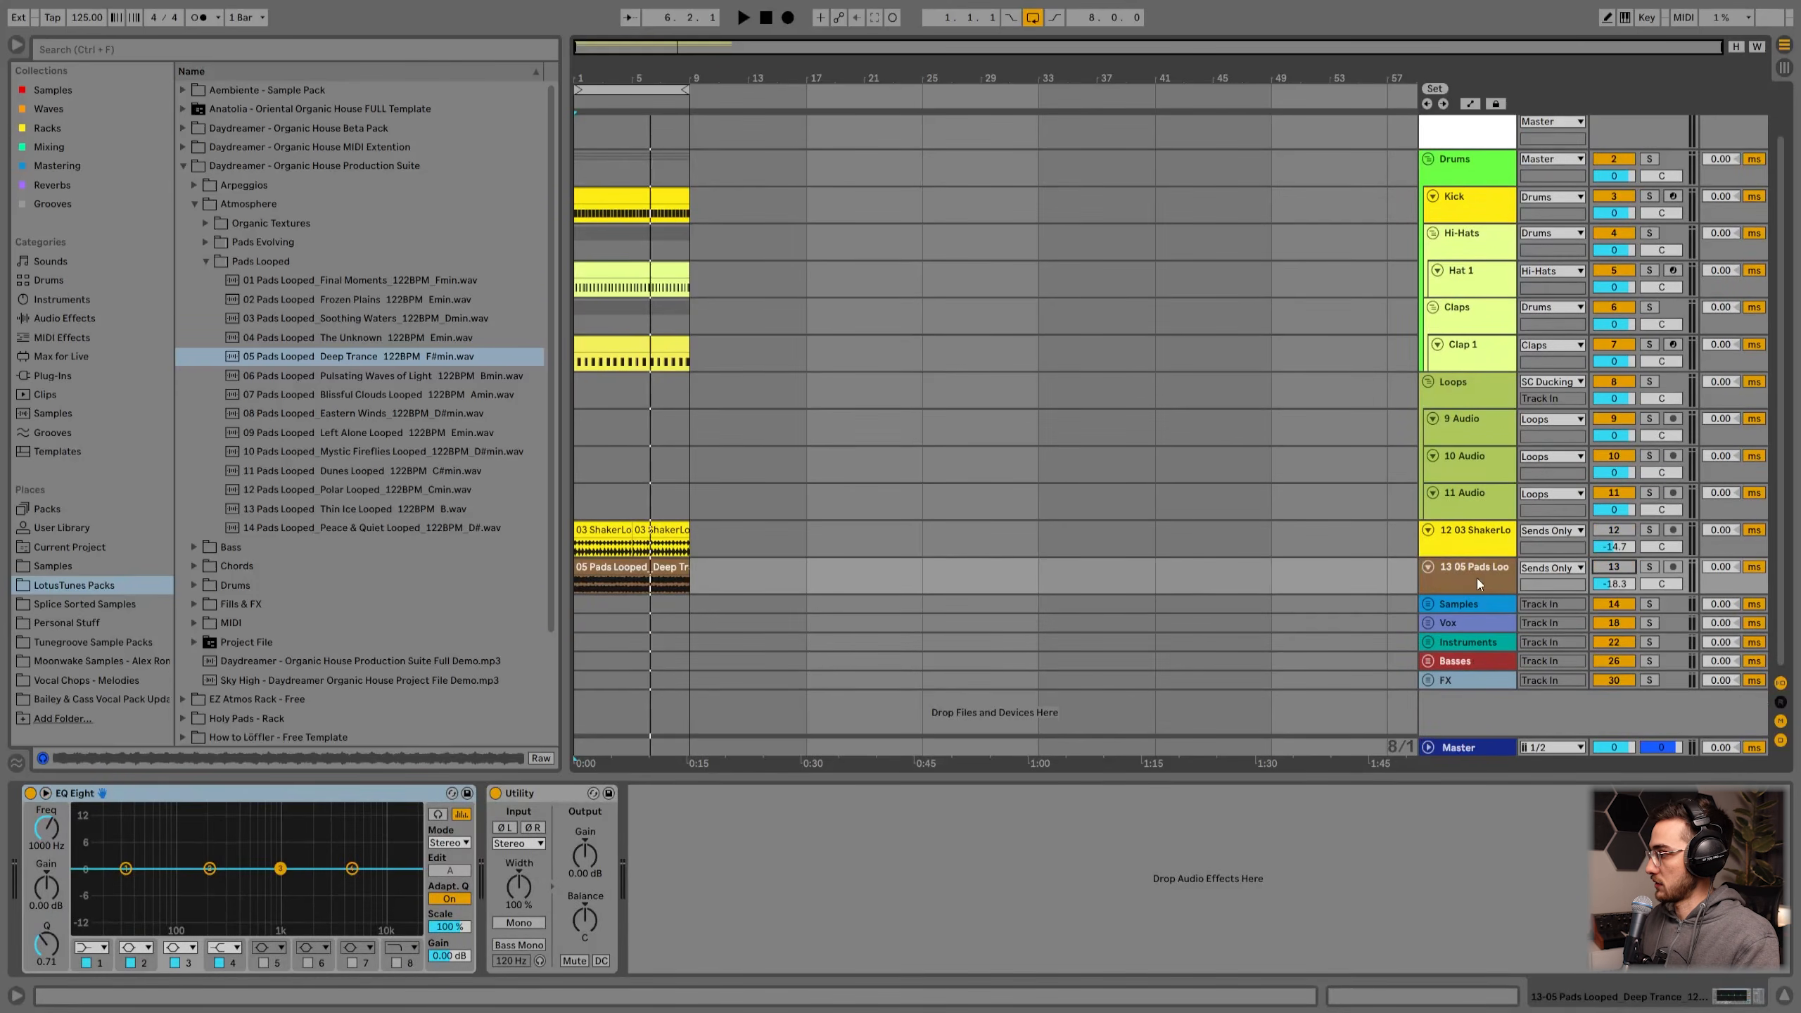
Step: Route the shaker and pad loop tracks' outputs to Master instead of Sends Only
shift+click(1472, 549)
drag(1468, 558, 1466, 593)
click(1549, 566)
click(1548, 614)
click(1476, 622)
click(1476, 563)
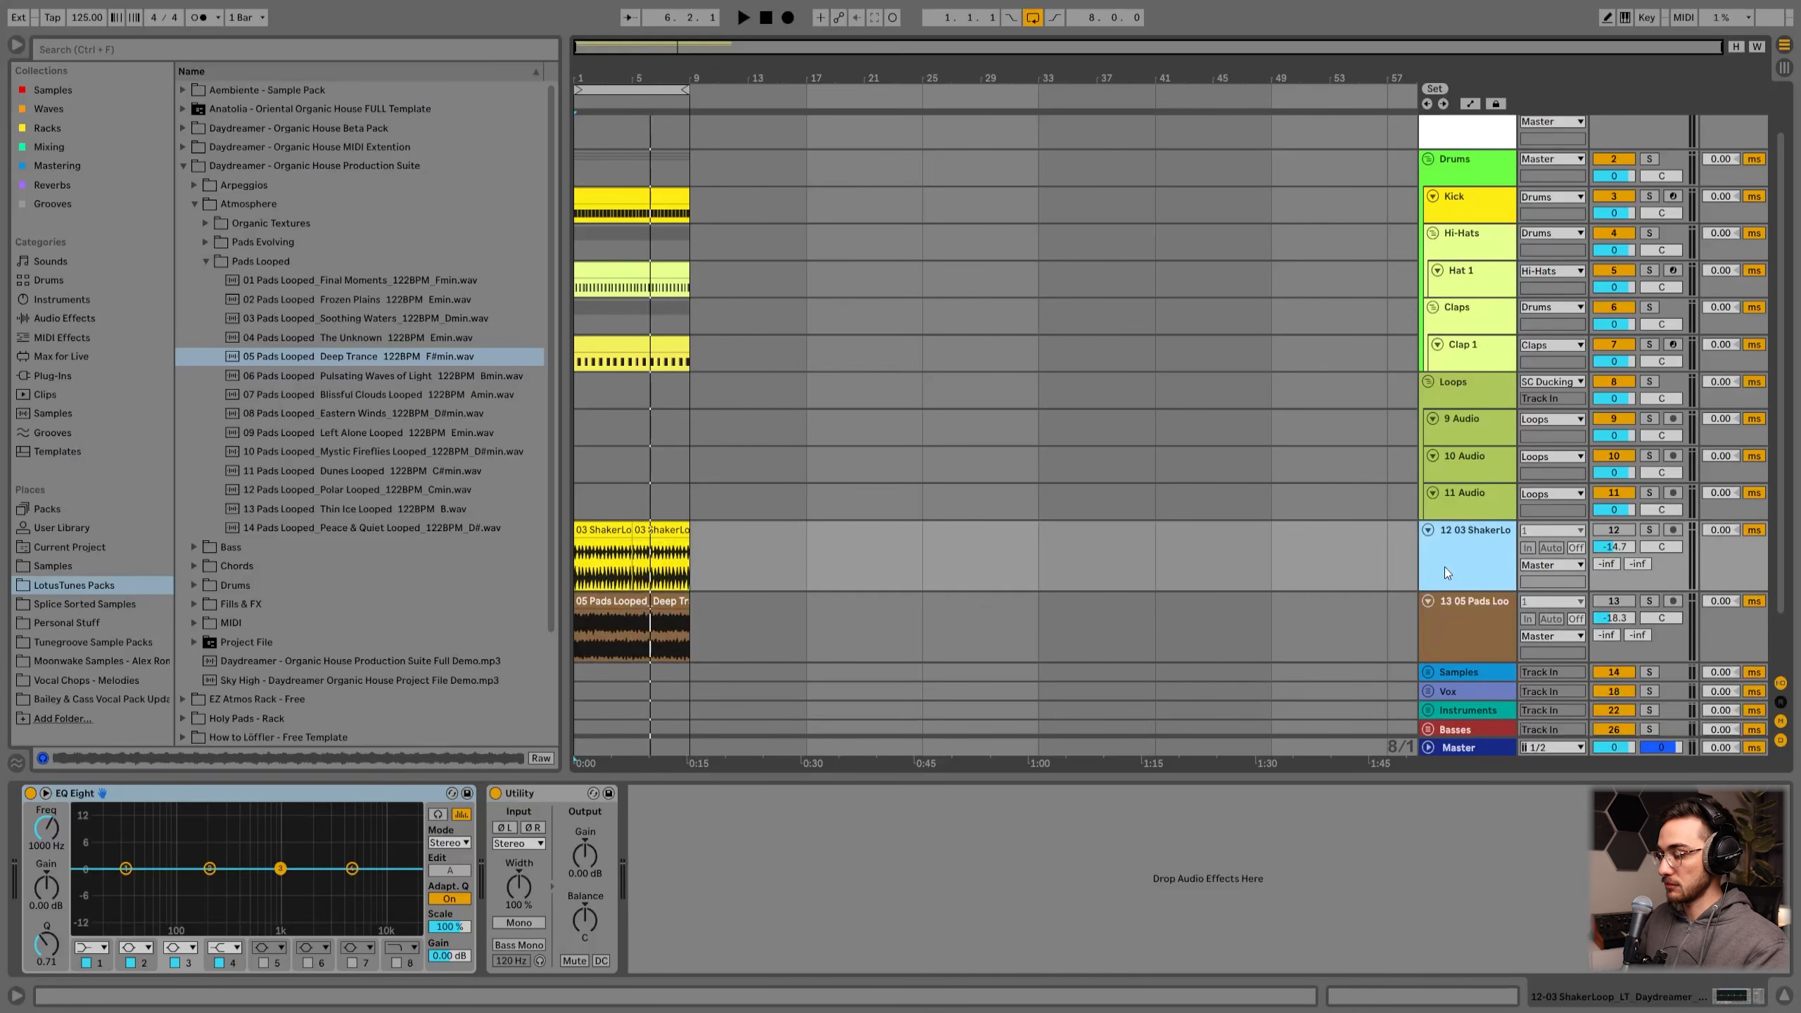
key(h)
click(699, 214)
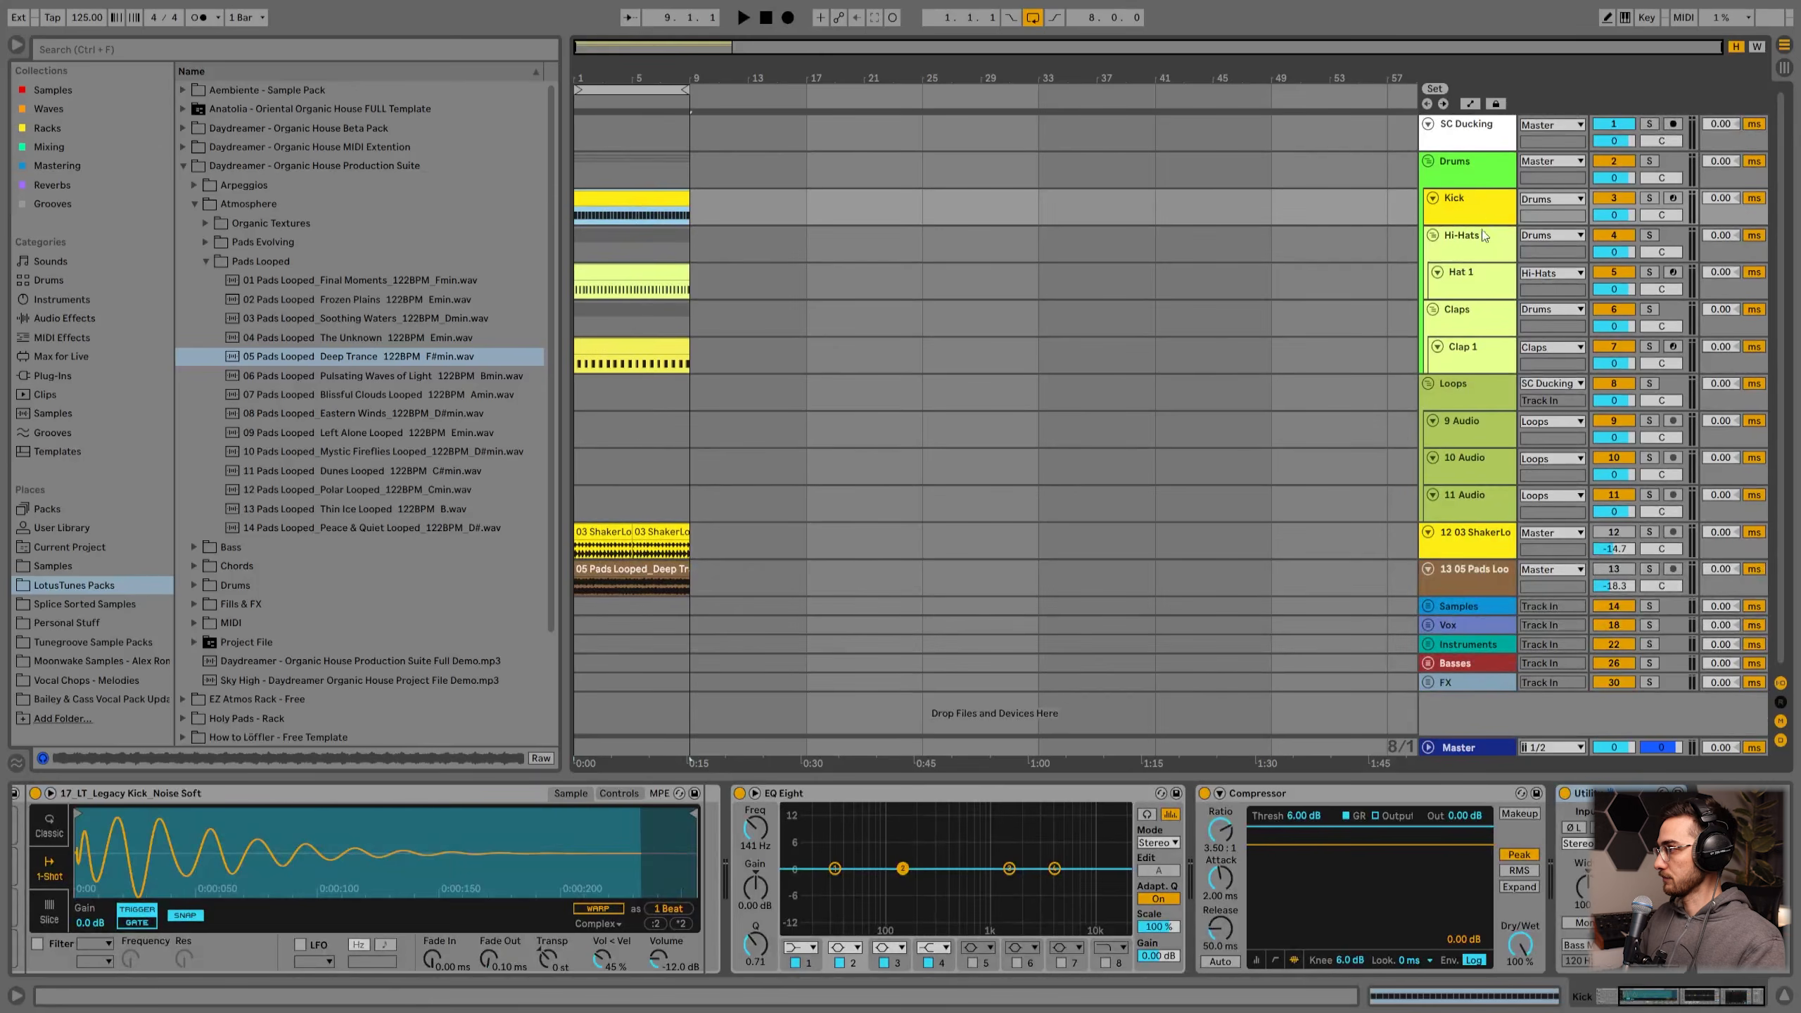
Step: Inspect the device chains on the SC Ducking track and each drum track
click(1462, 130)
click(1469, 166)
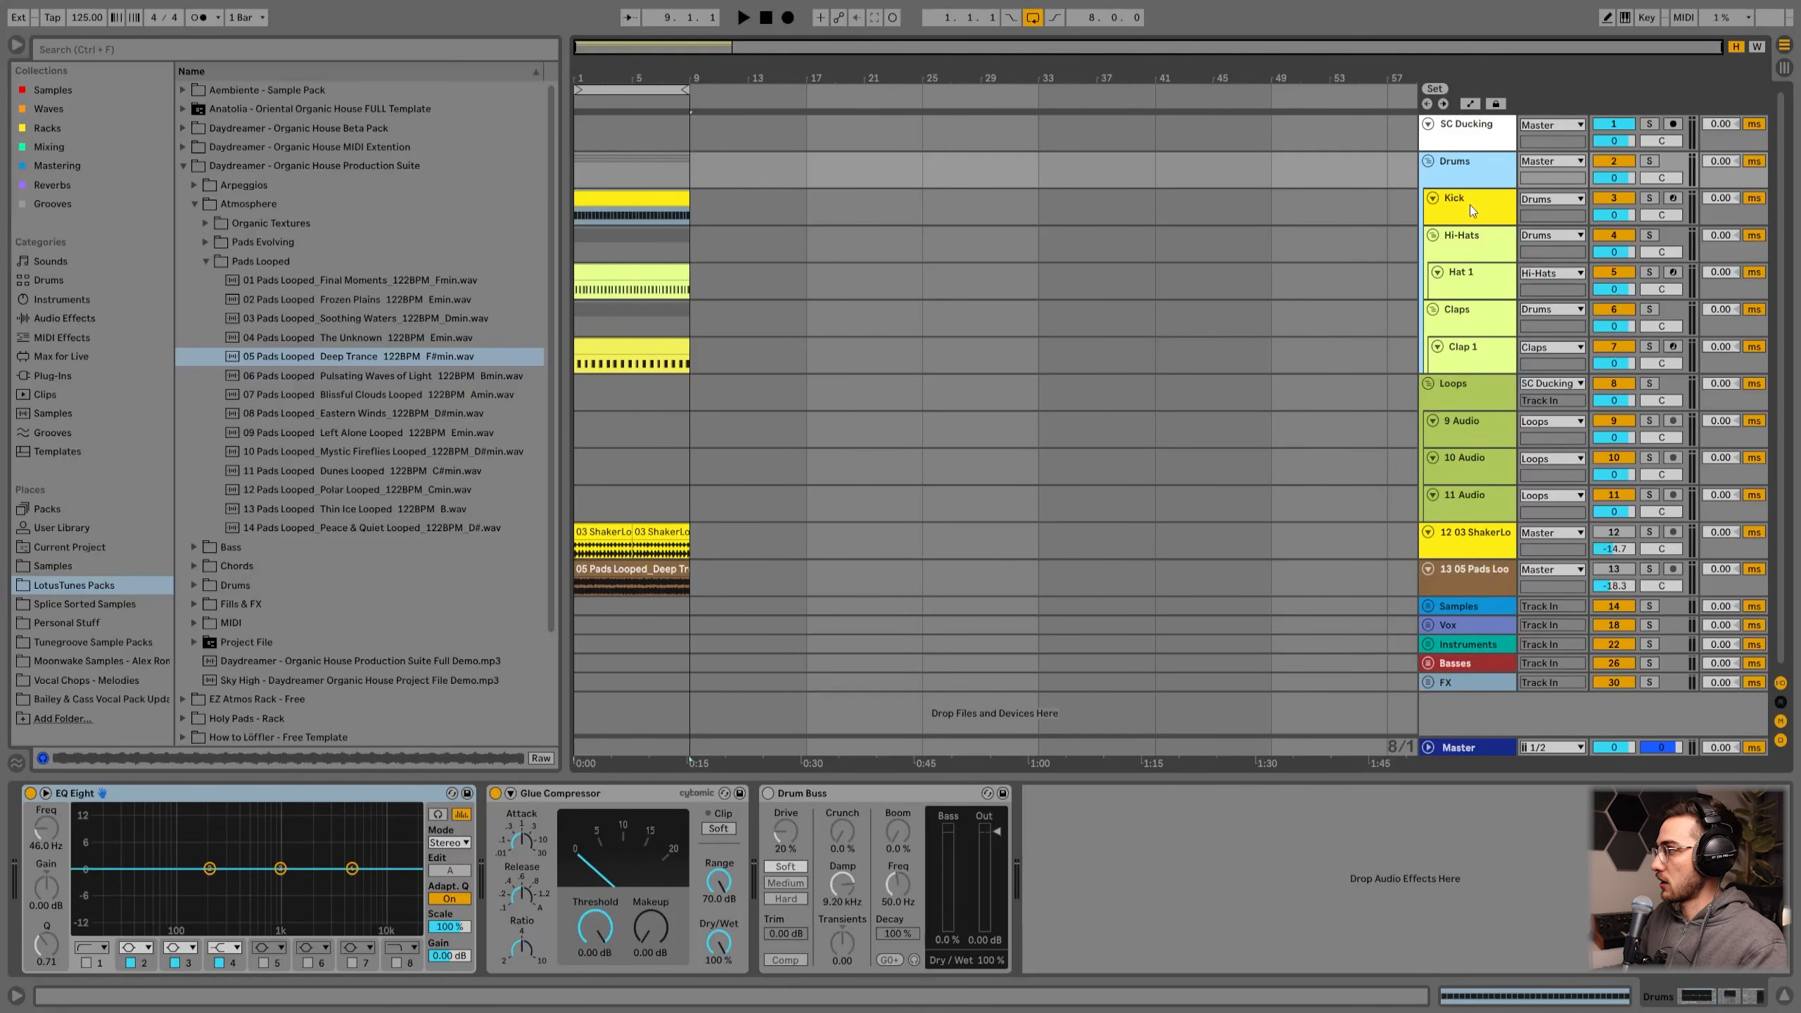
click(1469, 205)
click(1466, 245)
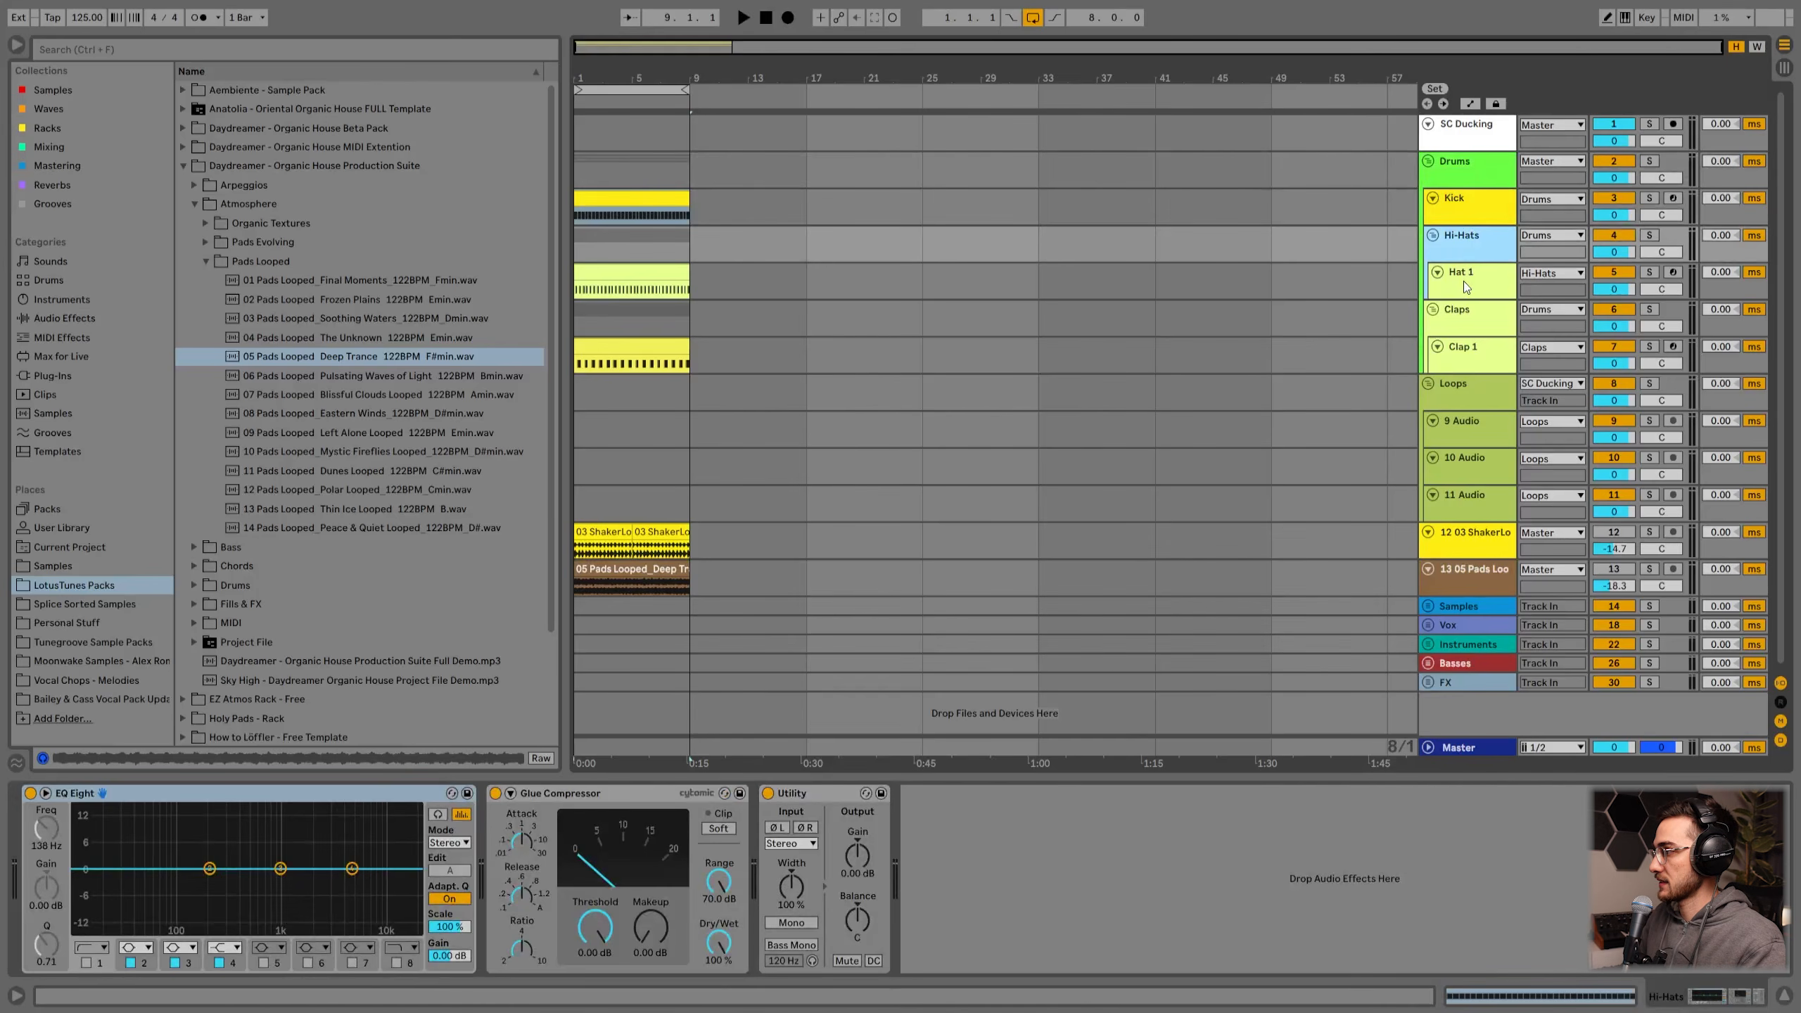
click(1463, 281)
click(1456, 312)
click(1458, 357)
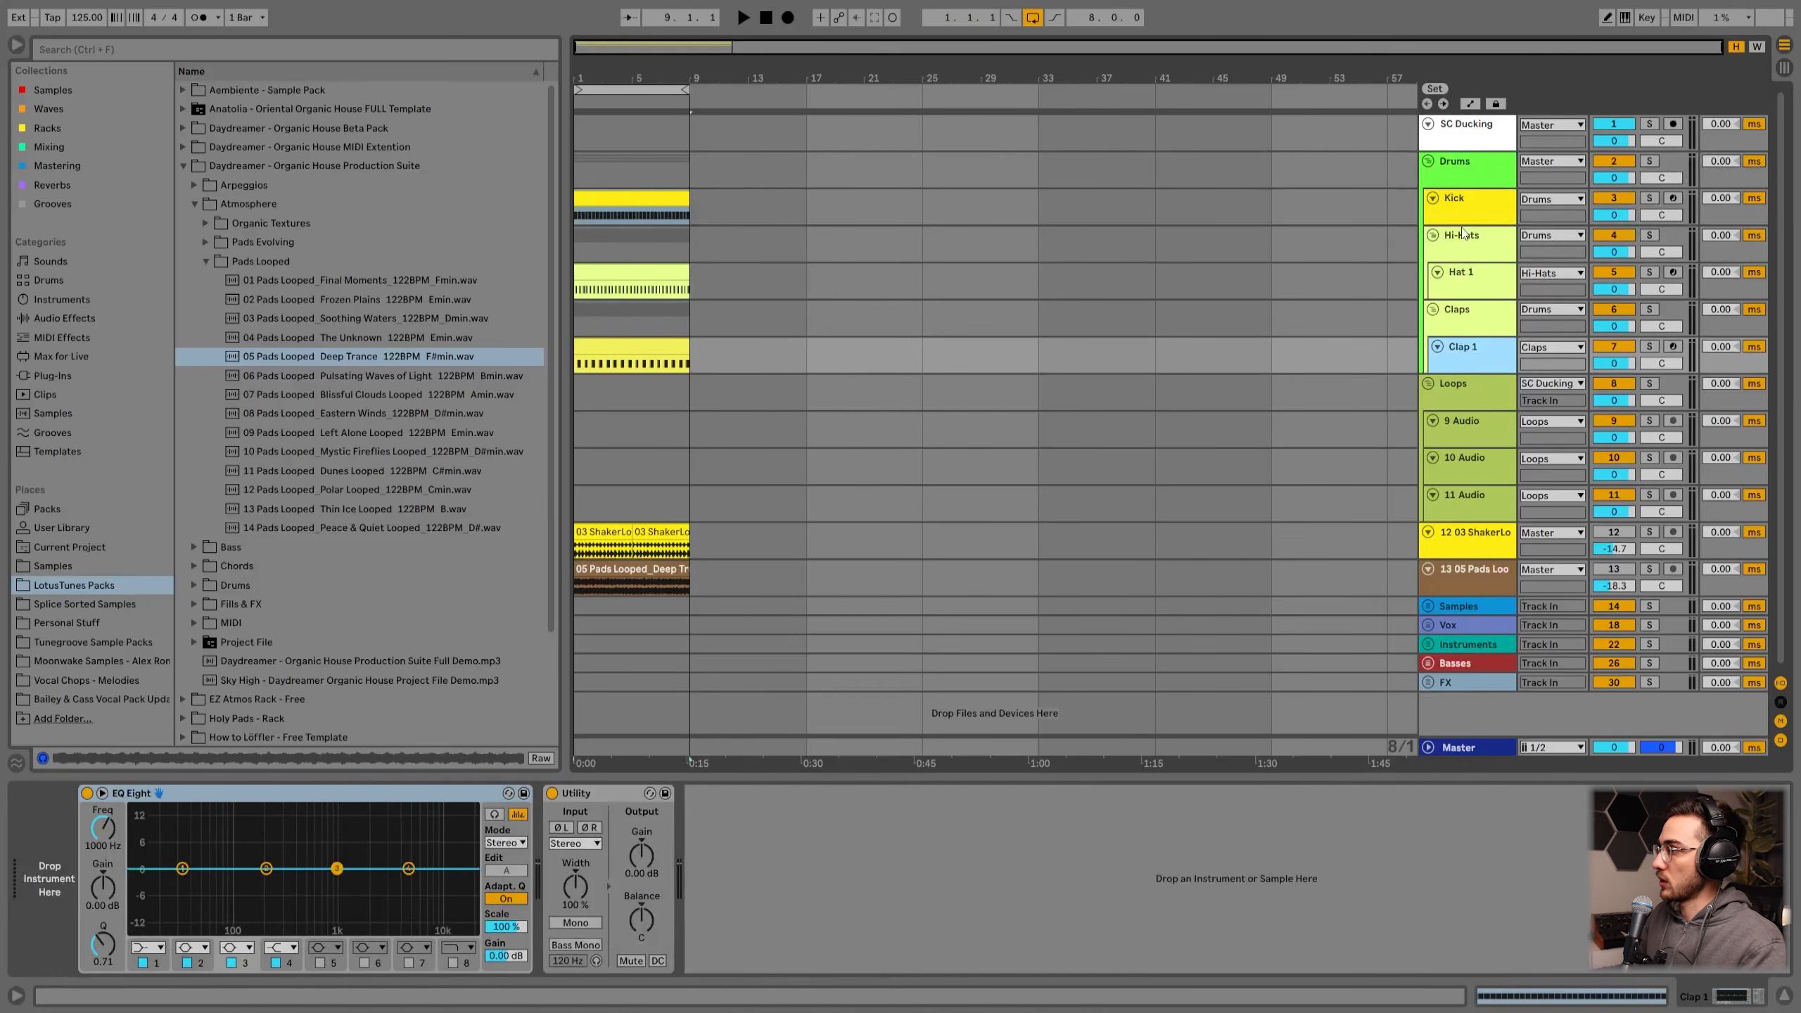
click(1464, 172)
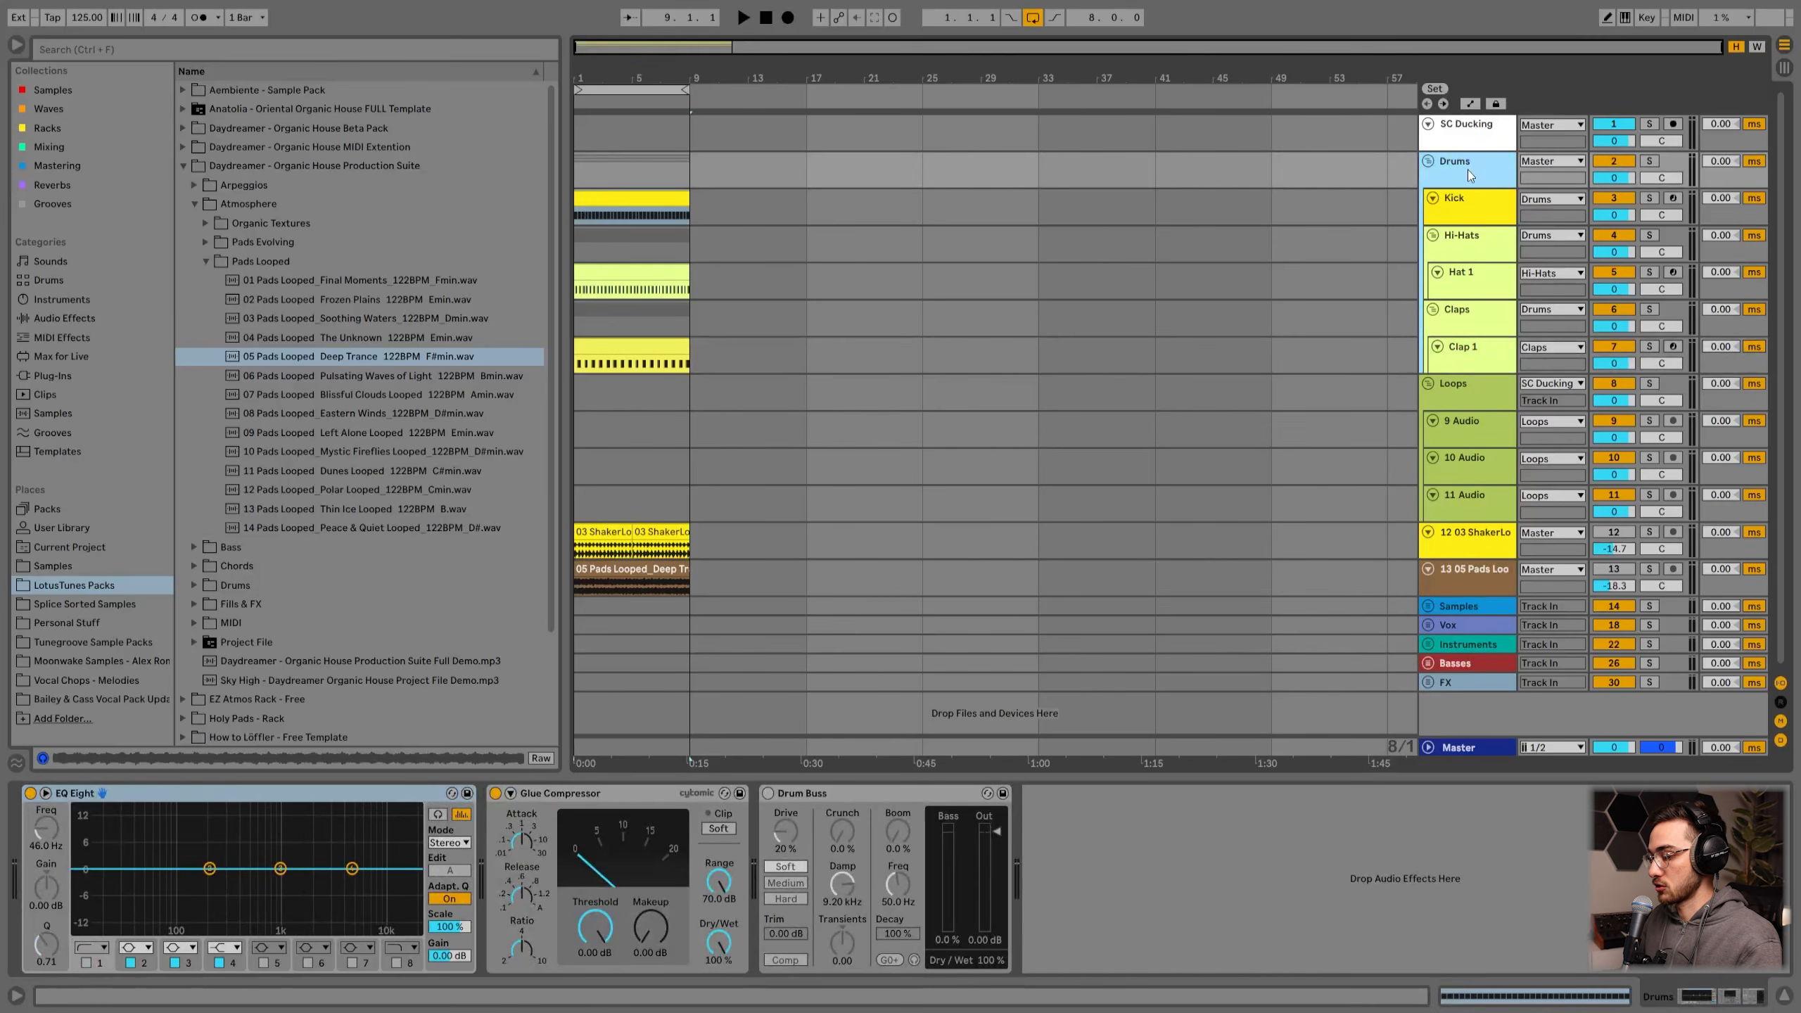
Step: Ungroup the Drums group and group the Kick, Hi-Hats and Claps tracks into a new group
key(ctrl+shift+g)
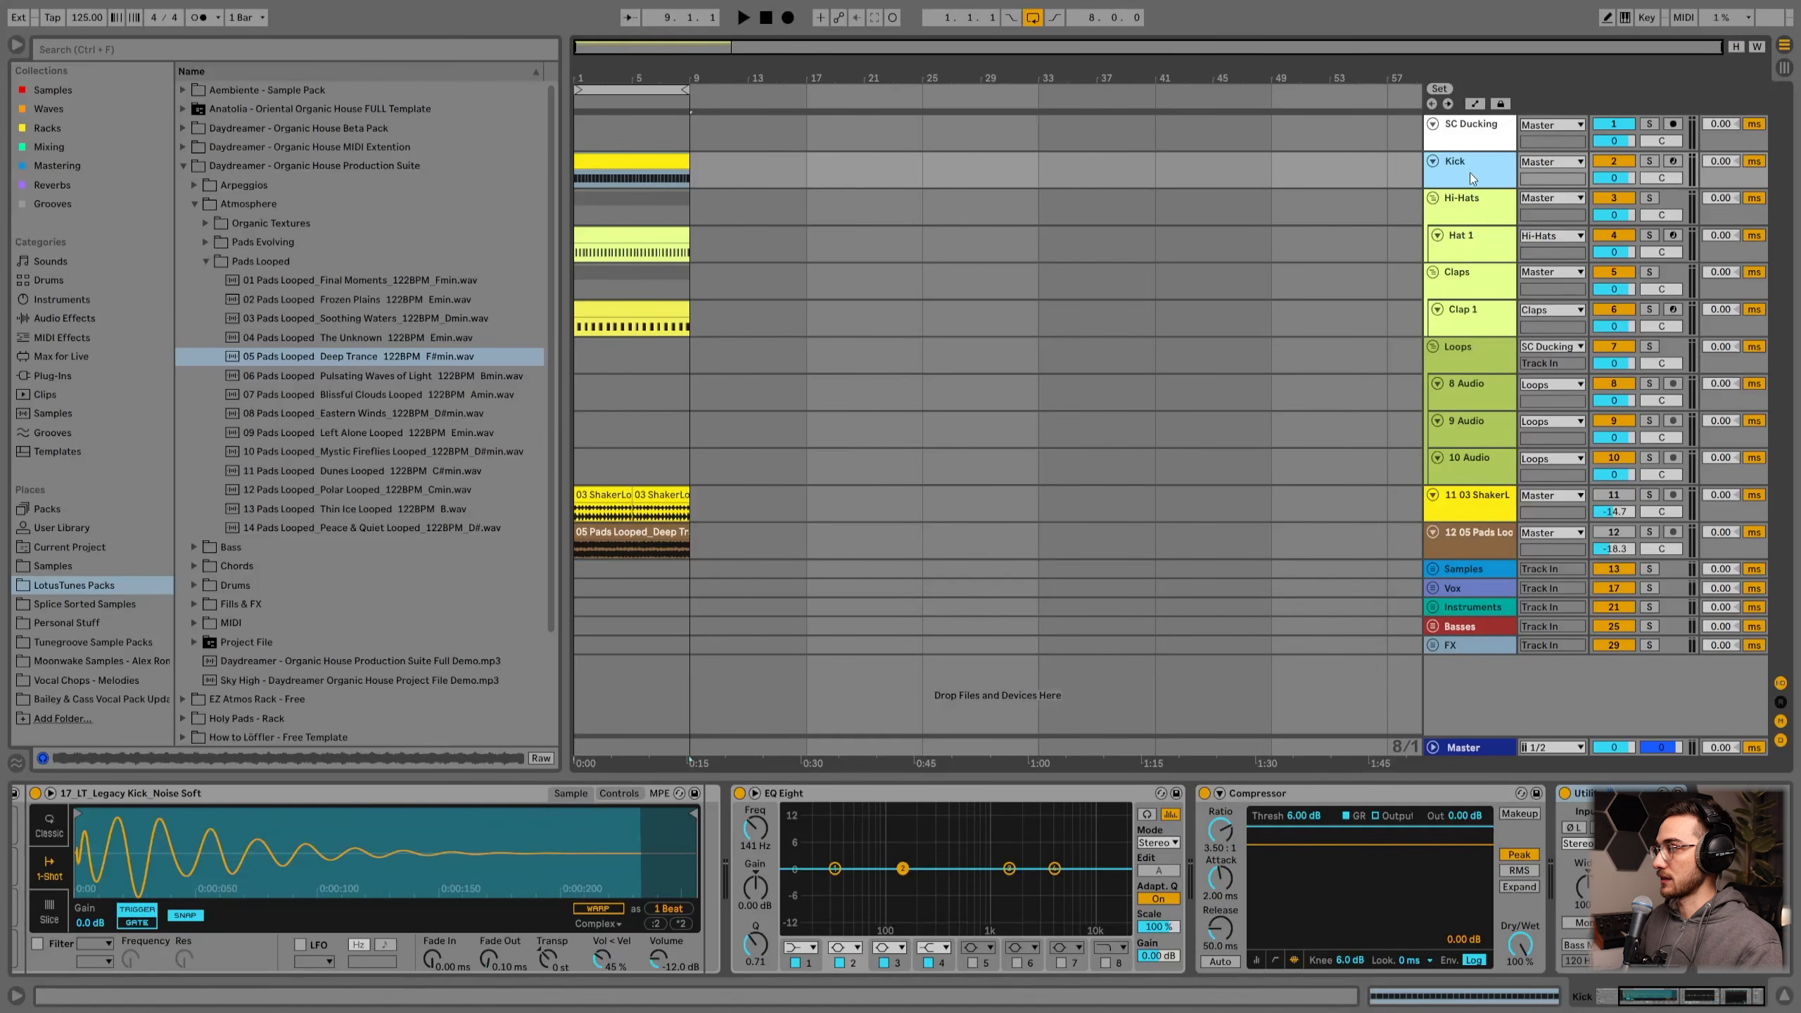
shift+click(1466, 207)
shift+click(1458, 280)
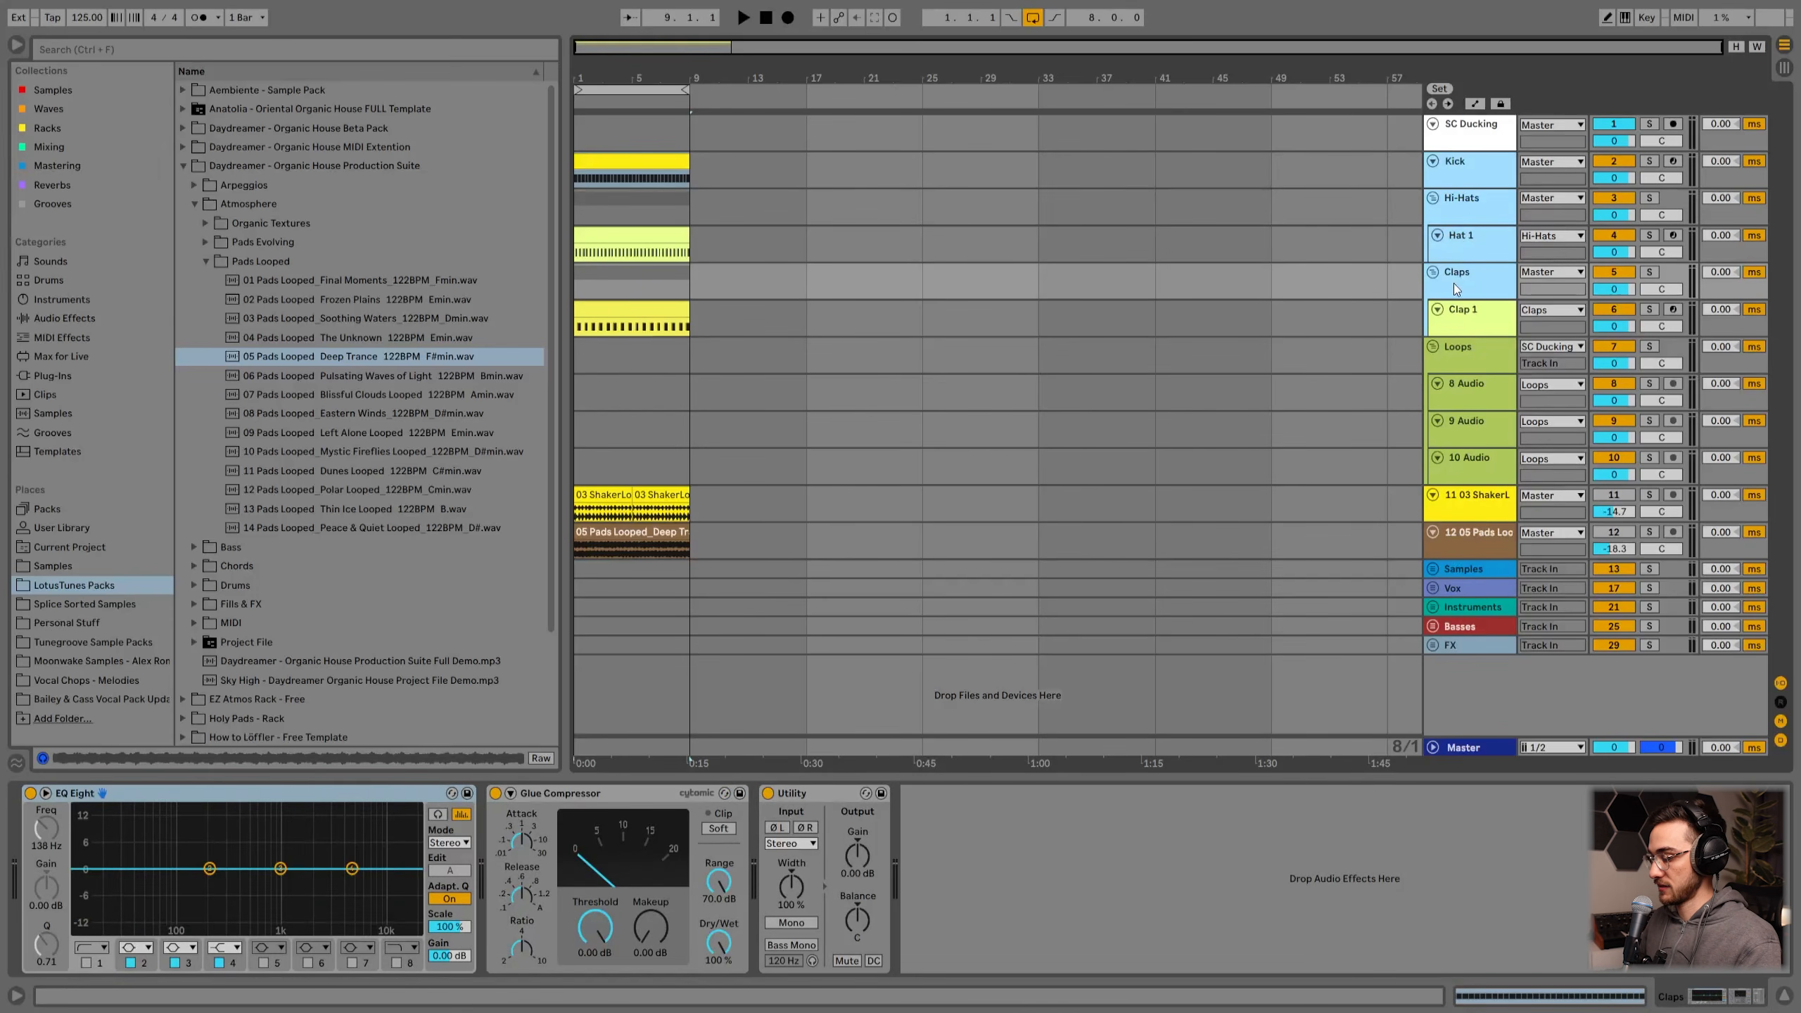
click(1466, 171)
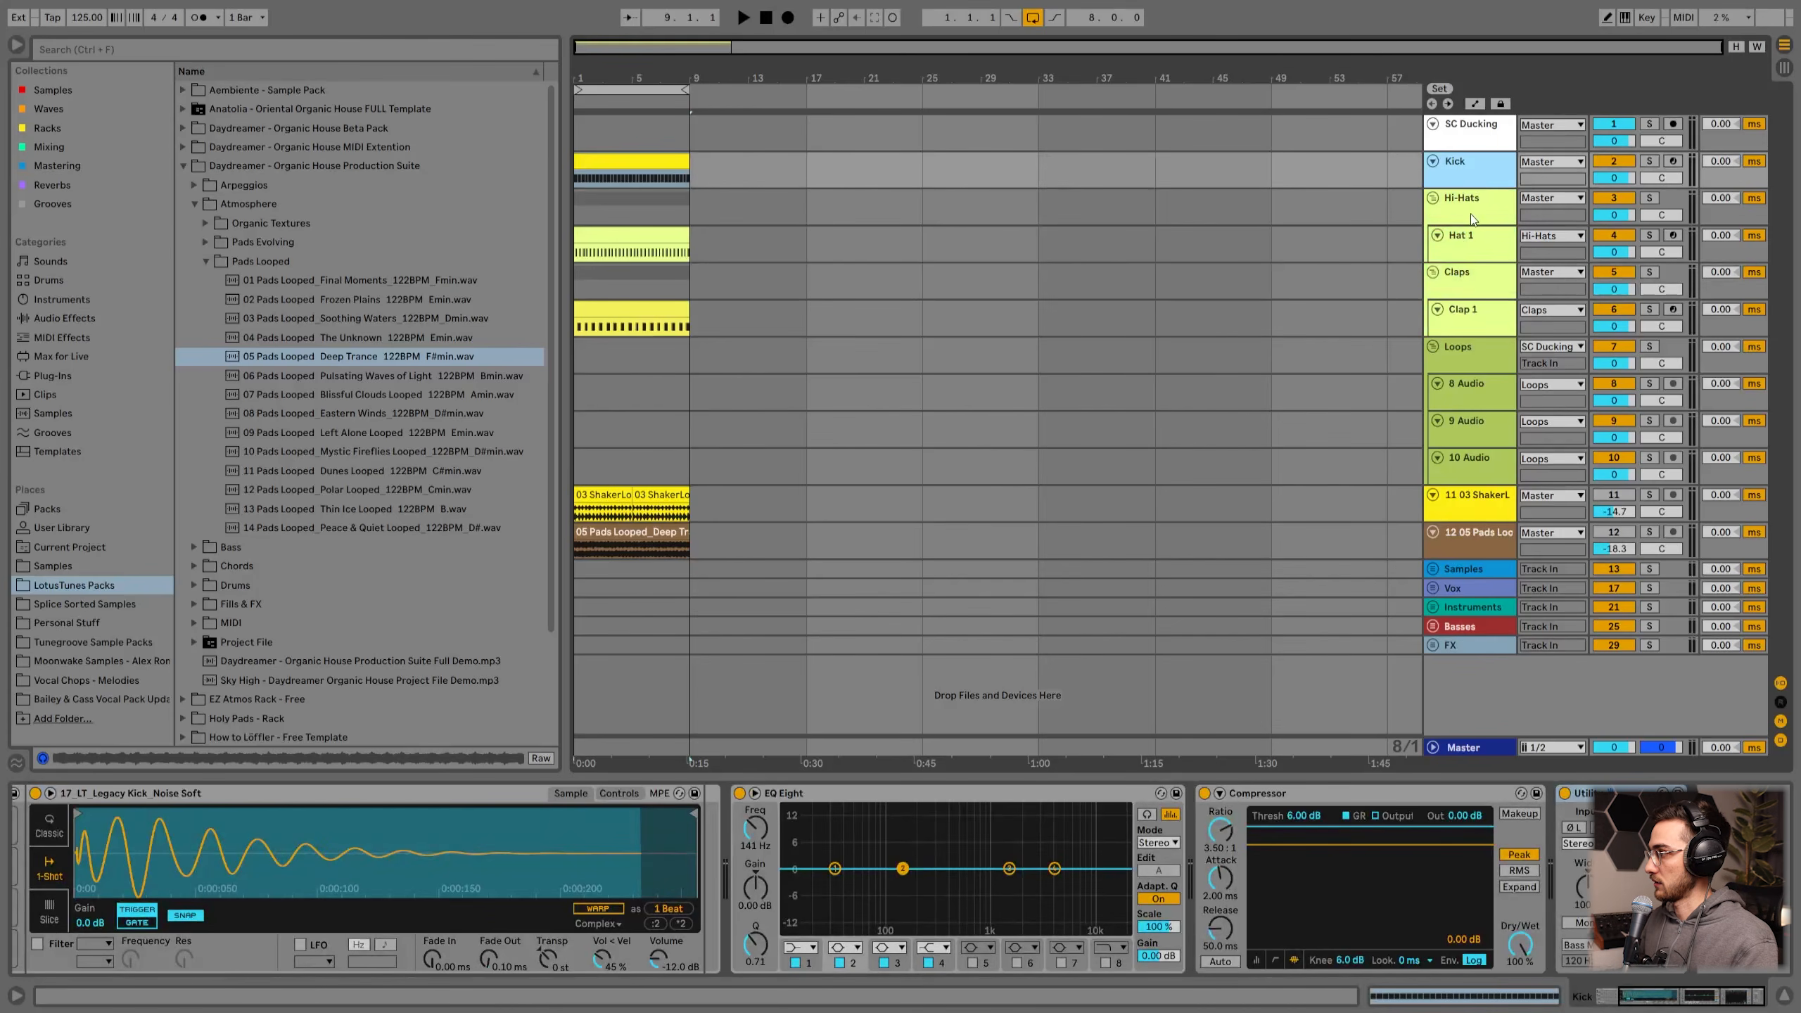
shift+click(1473, 289)
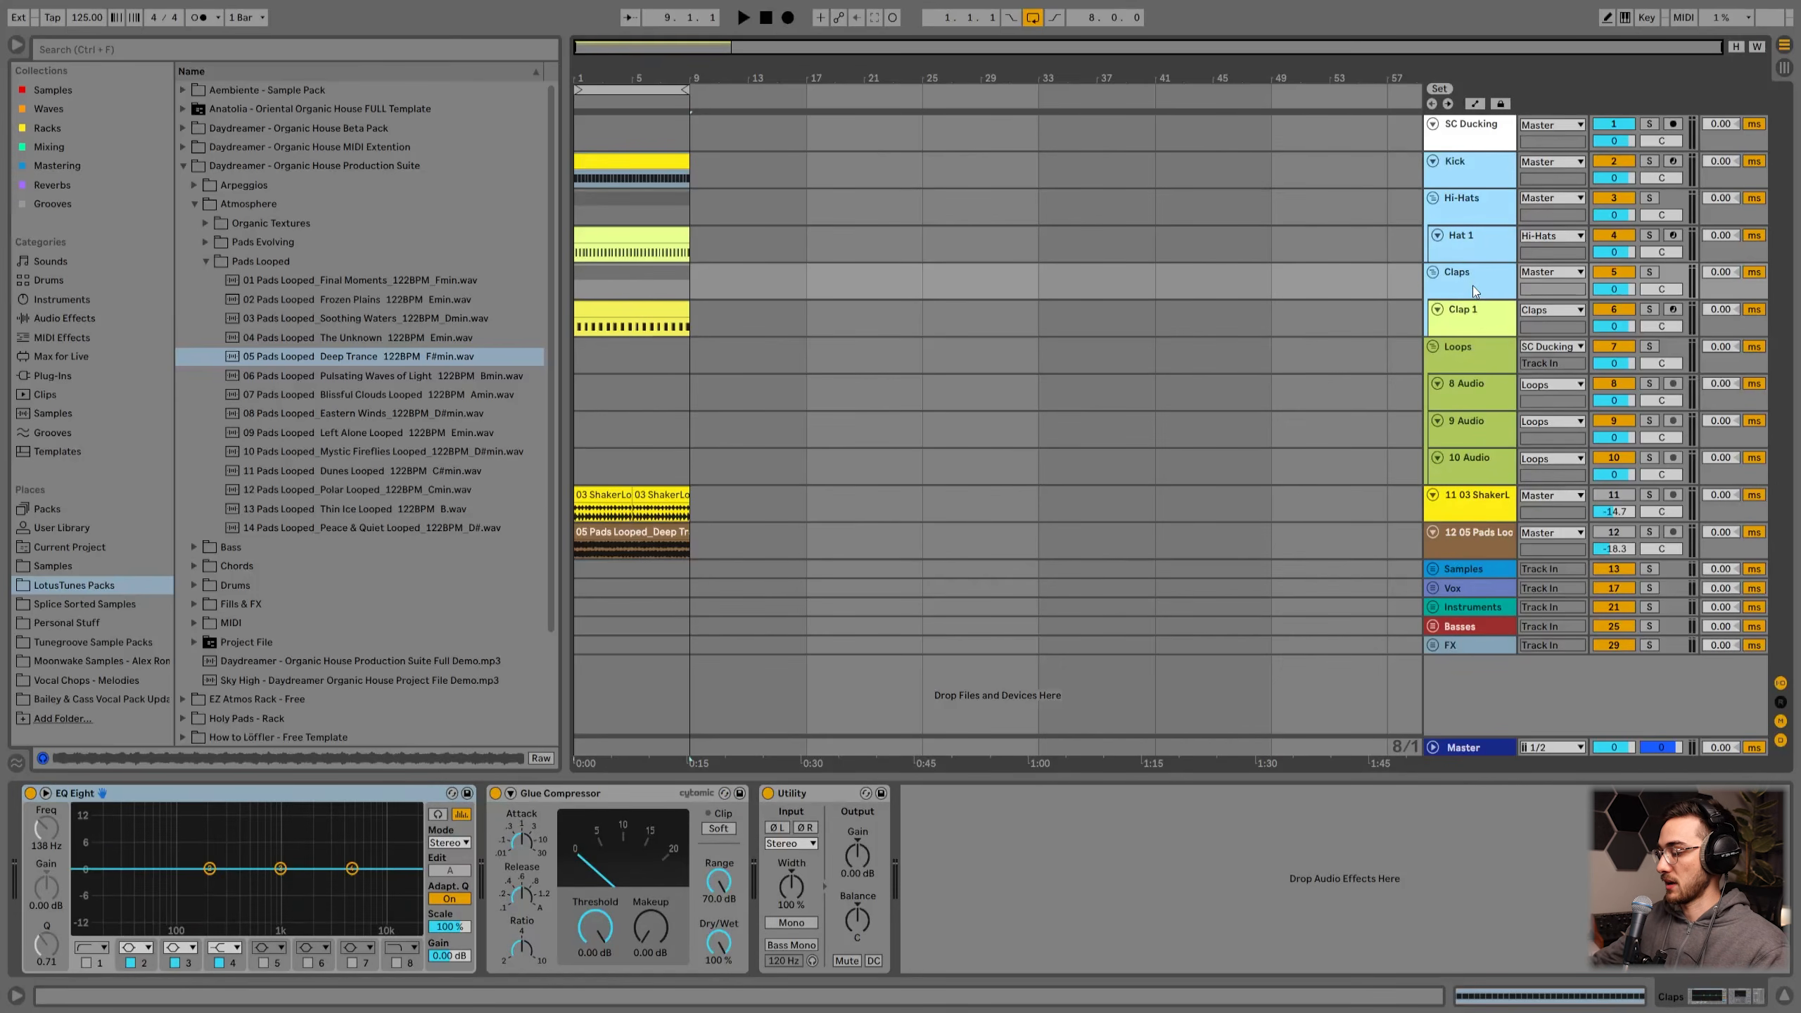
key(ctrl+g)
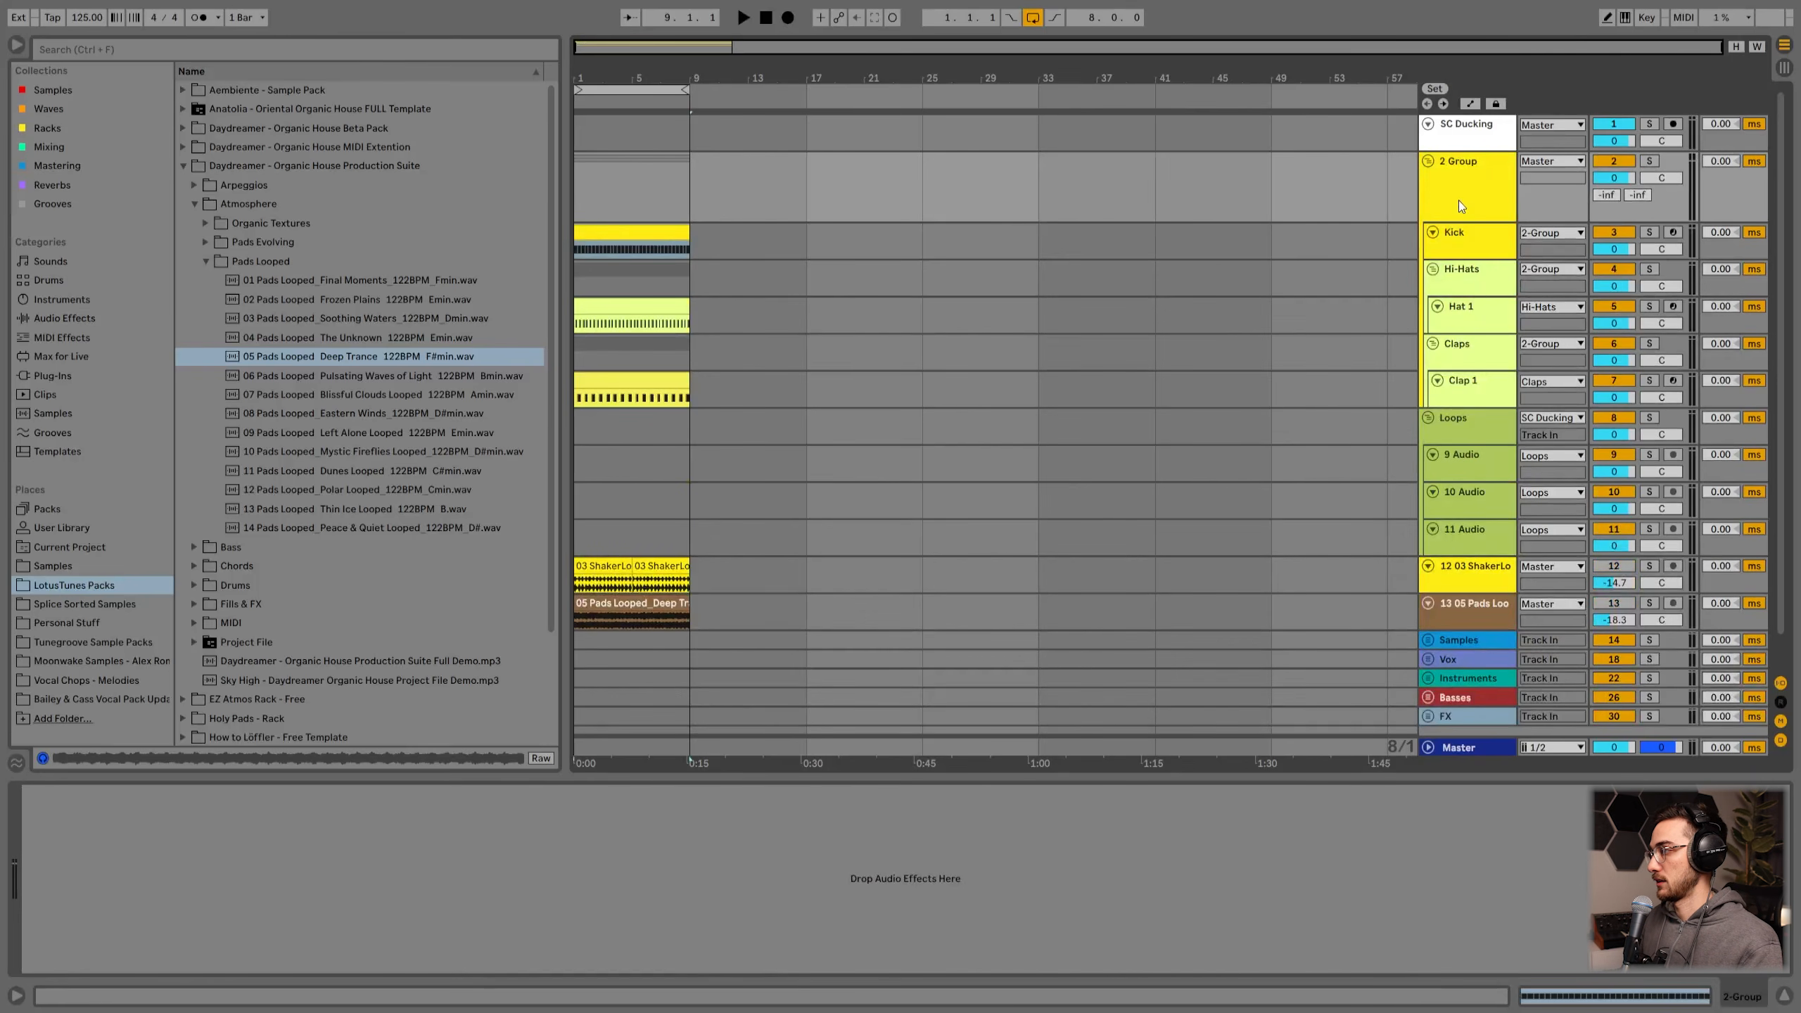
Step: Rename the new drum group track Core Drums
click(1469, 245)
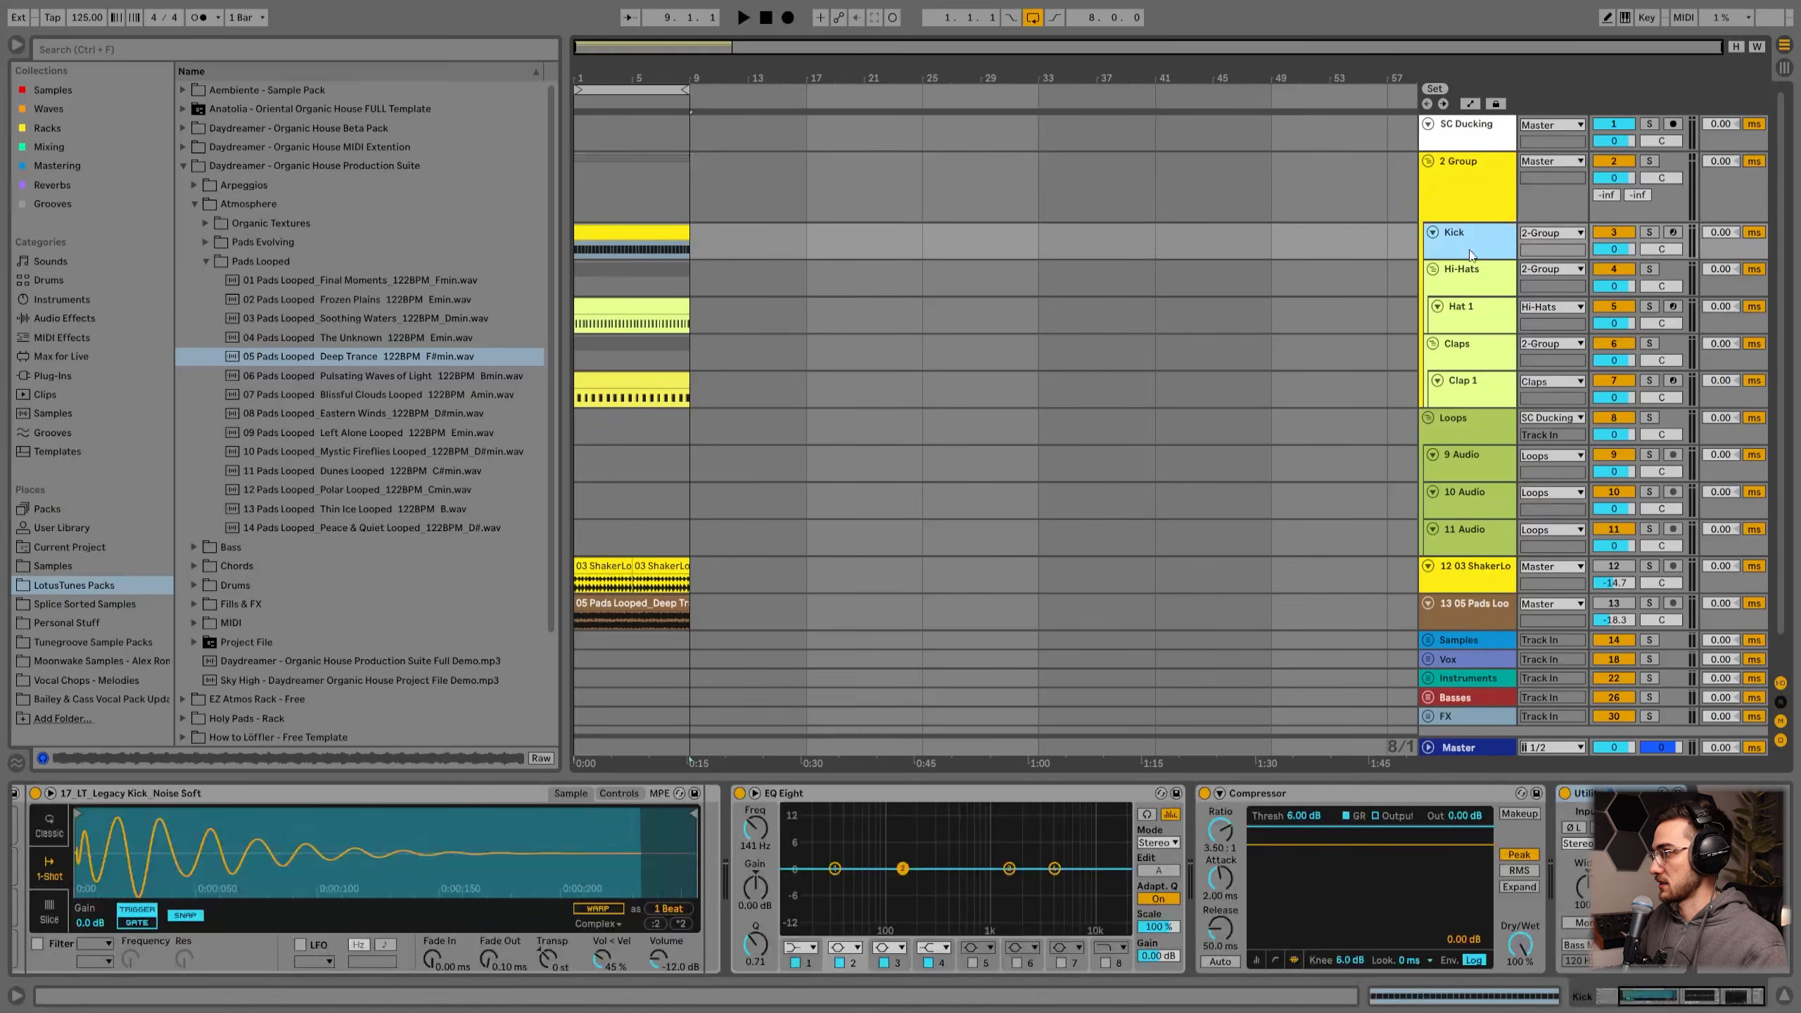
click(1468, 278)
click(1468, 348)
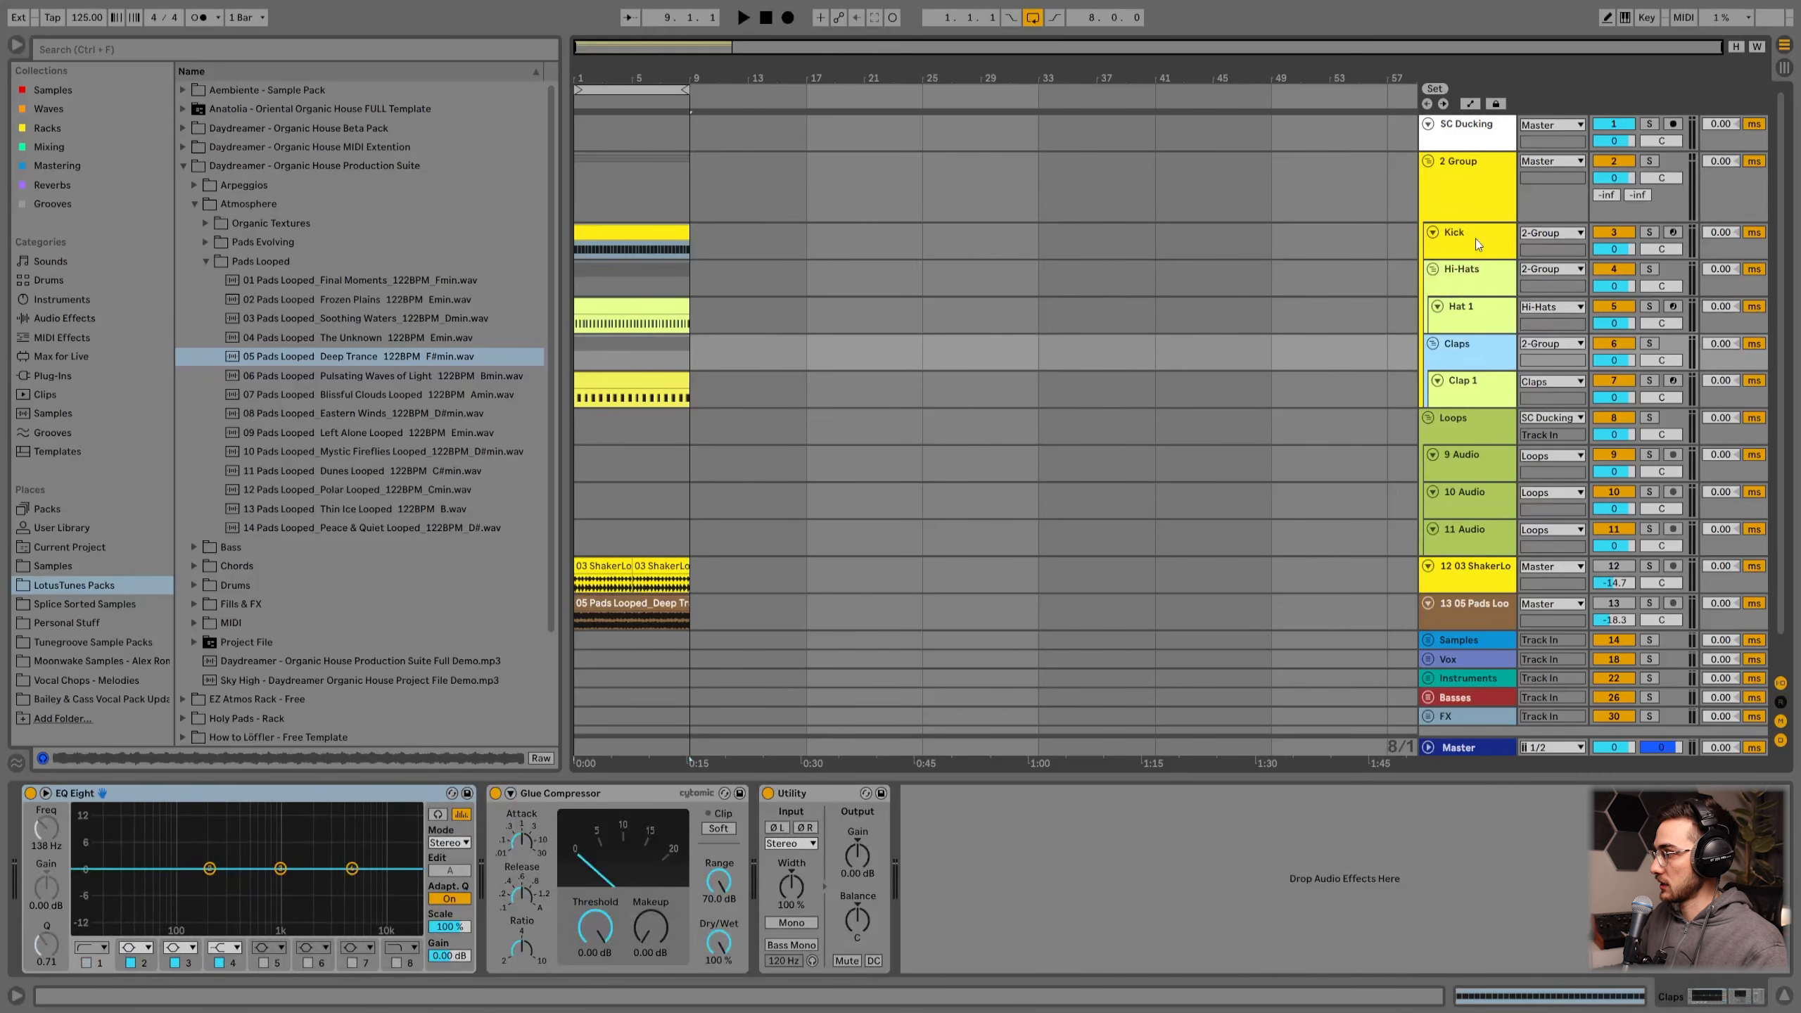
click(1469, 186)
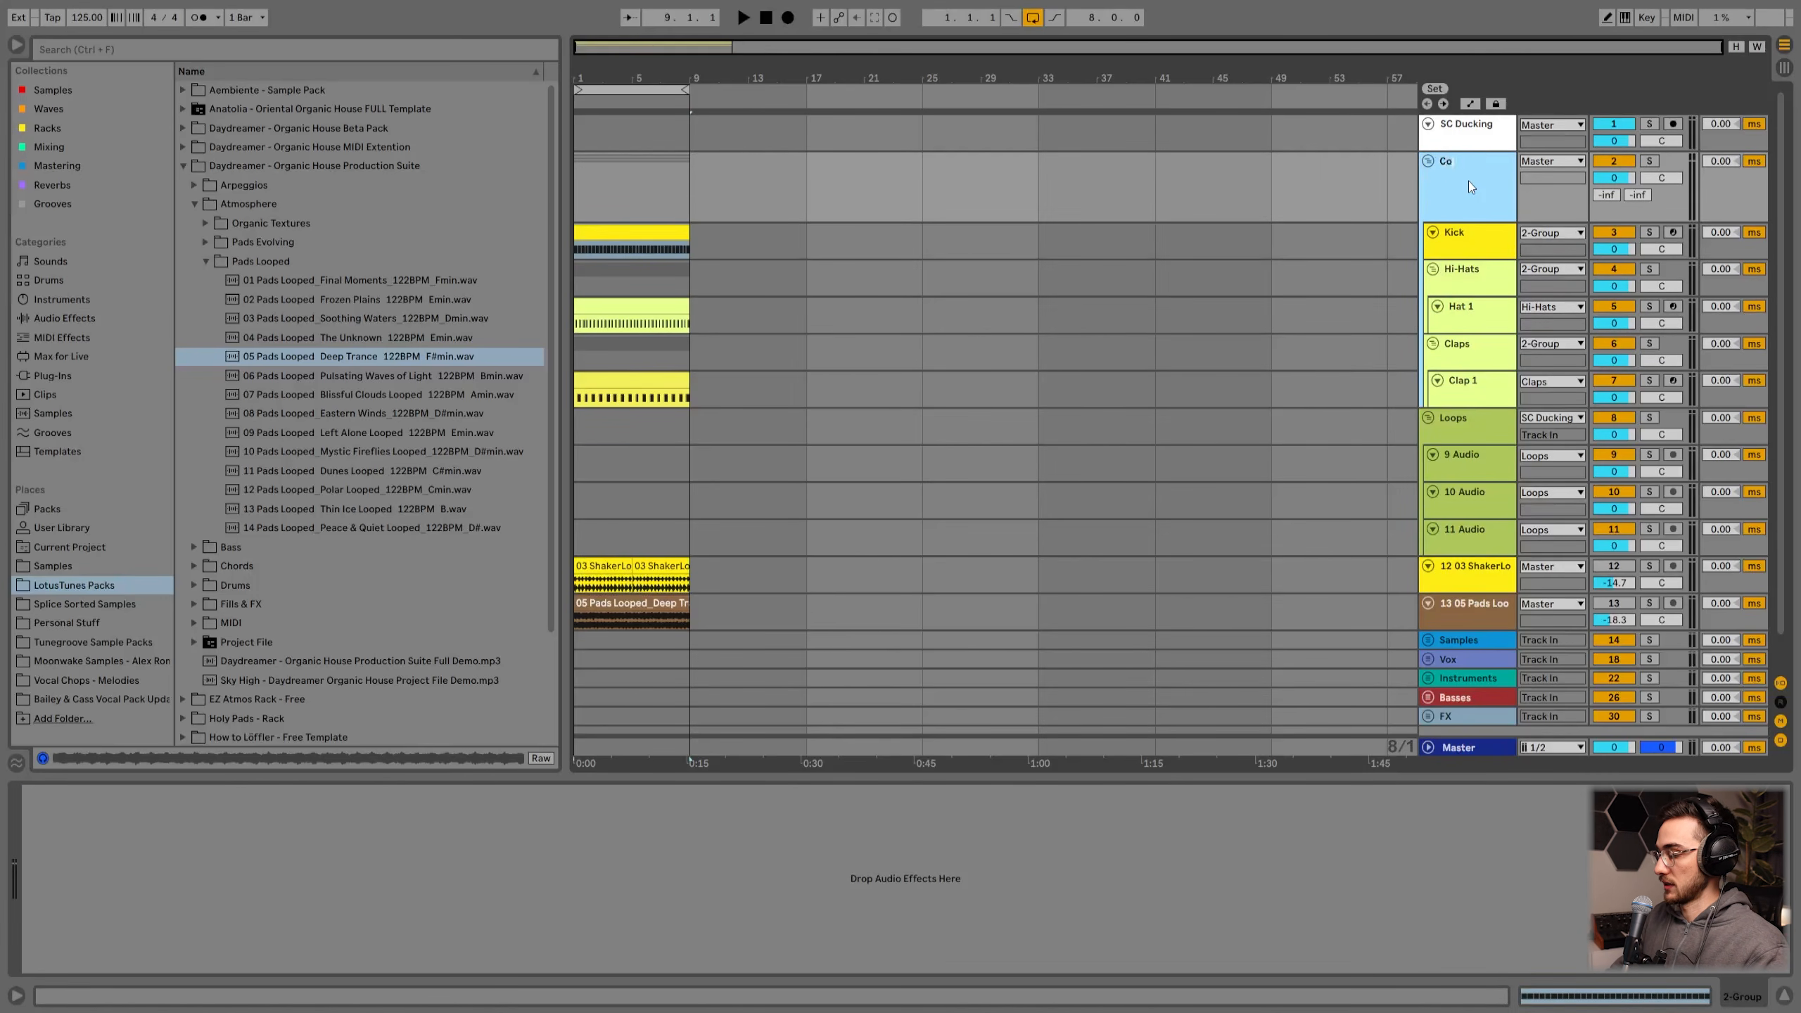
text(Core Drums)
key(Return)
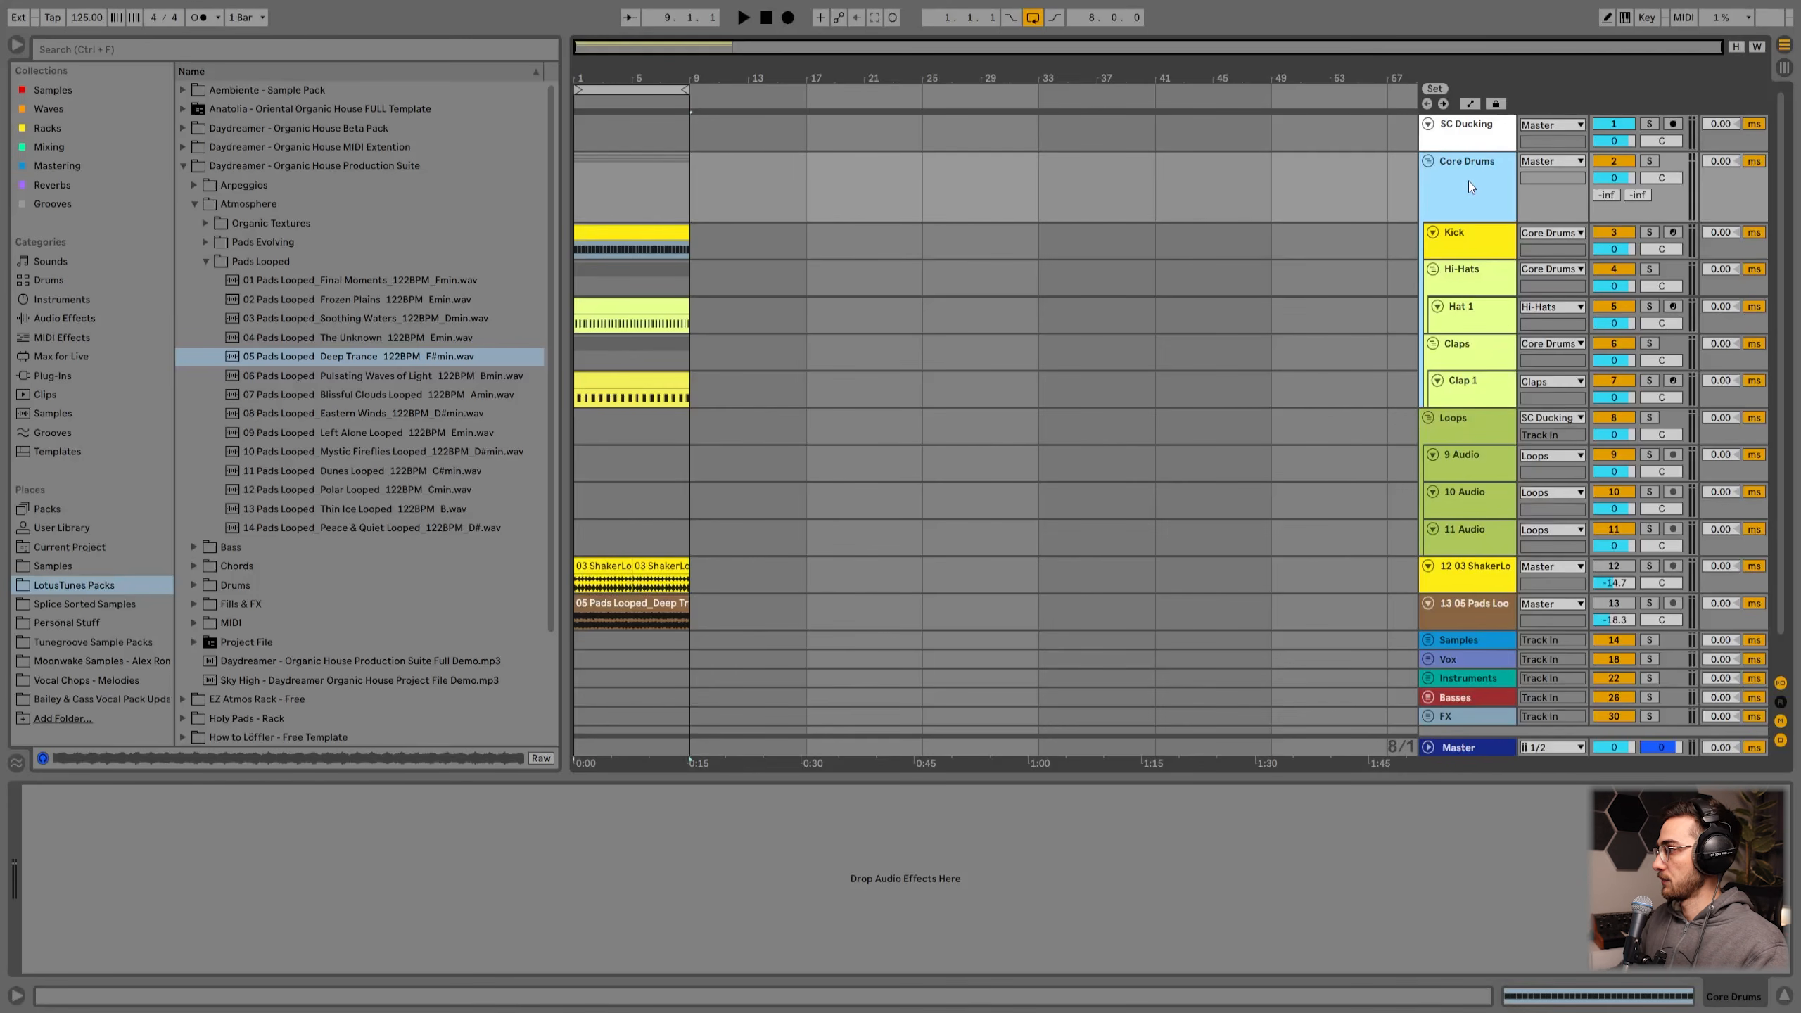
Step: Enlarge the Kick track's height within the Core Drums group
click(1476, 240)
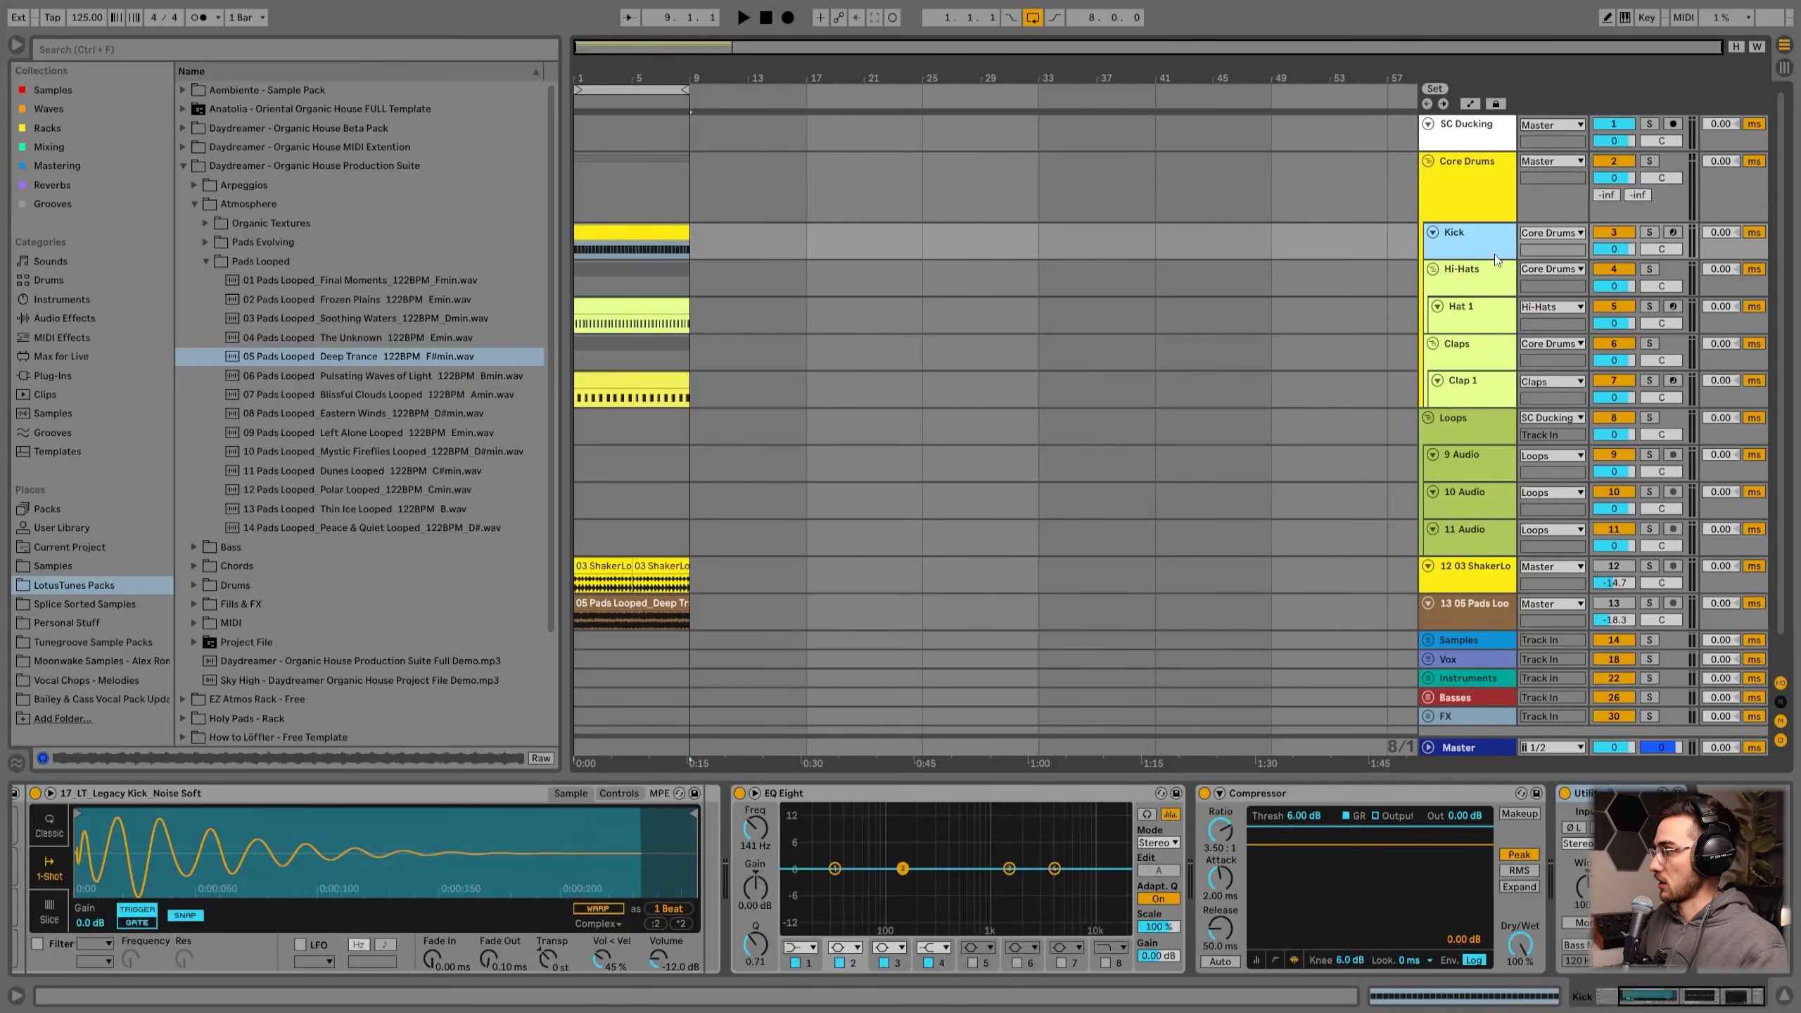
drag(1471, 260, 1472, 311)
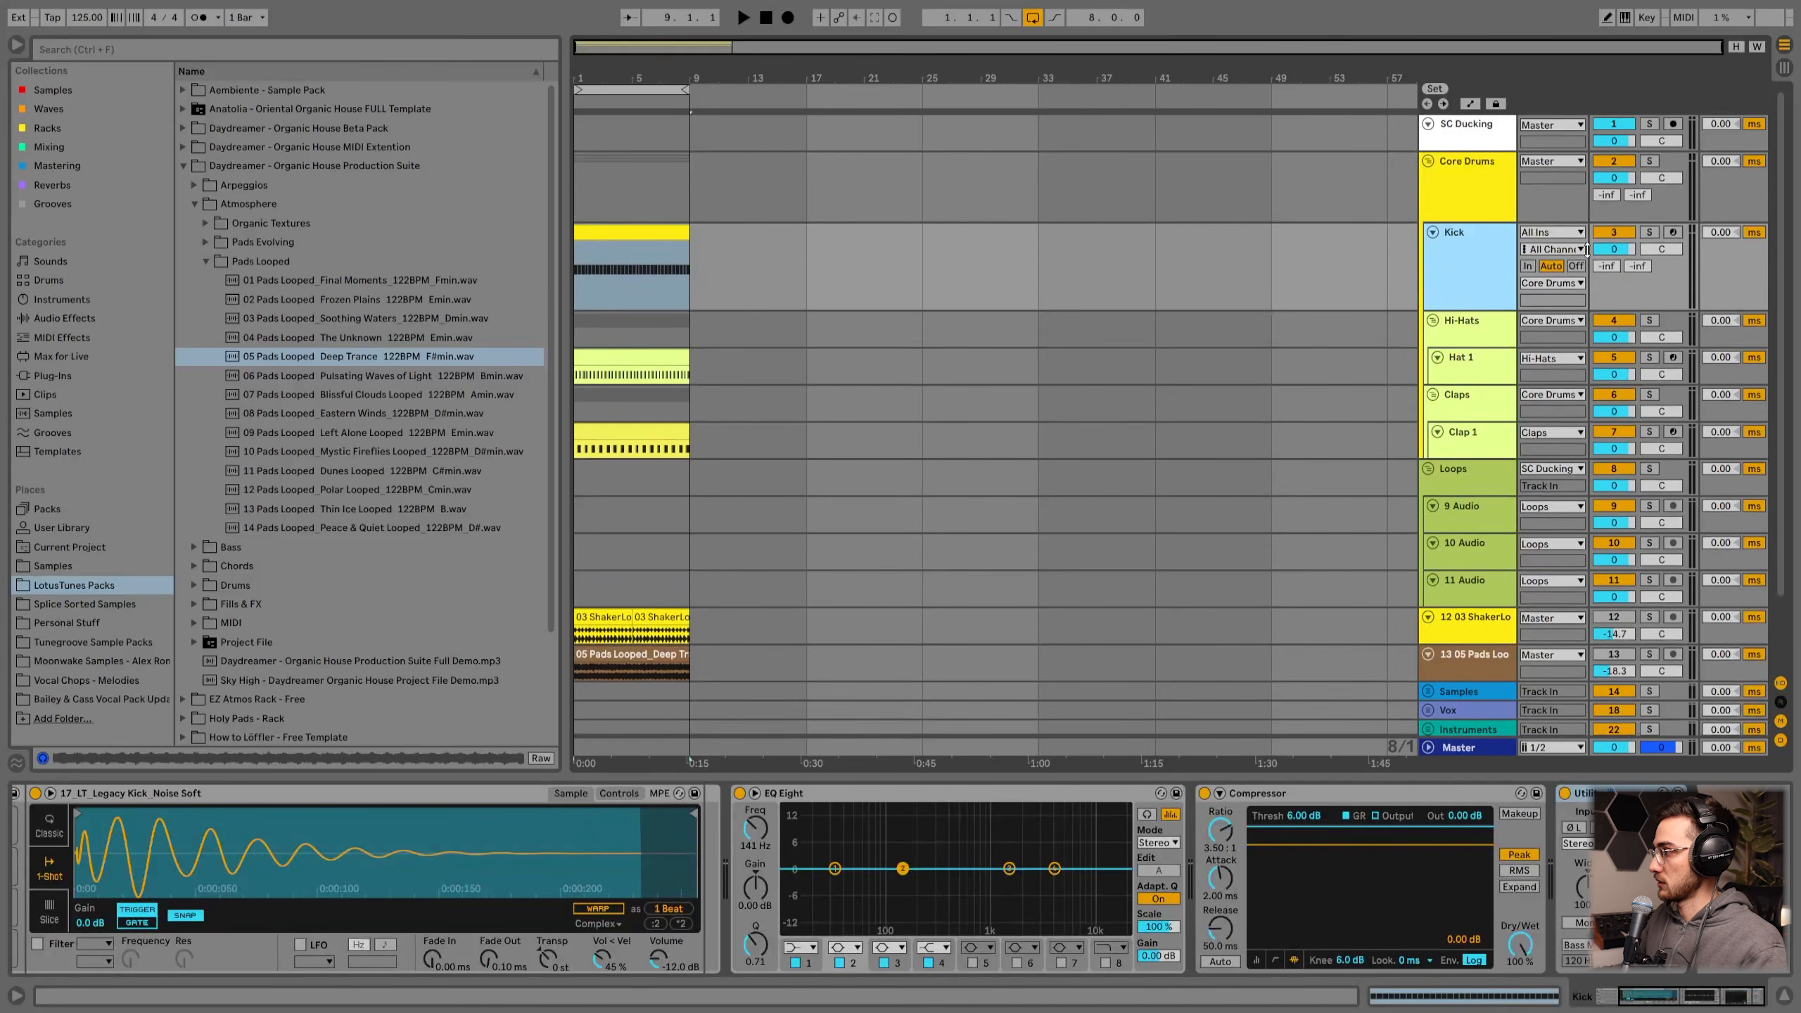
click(1476, 325)
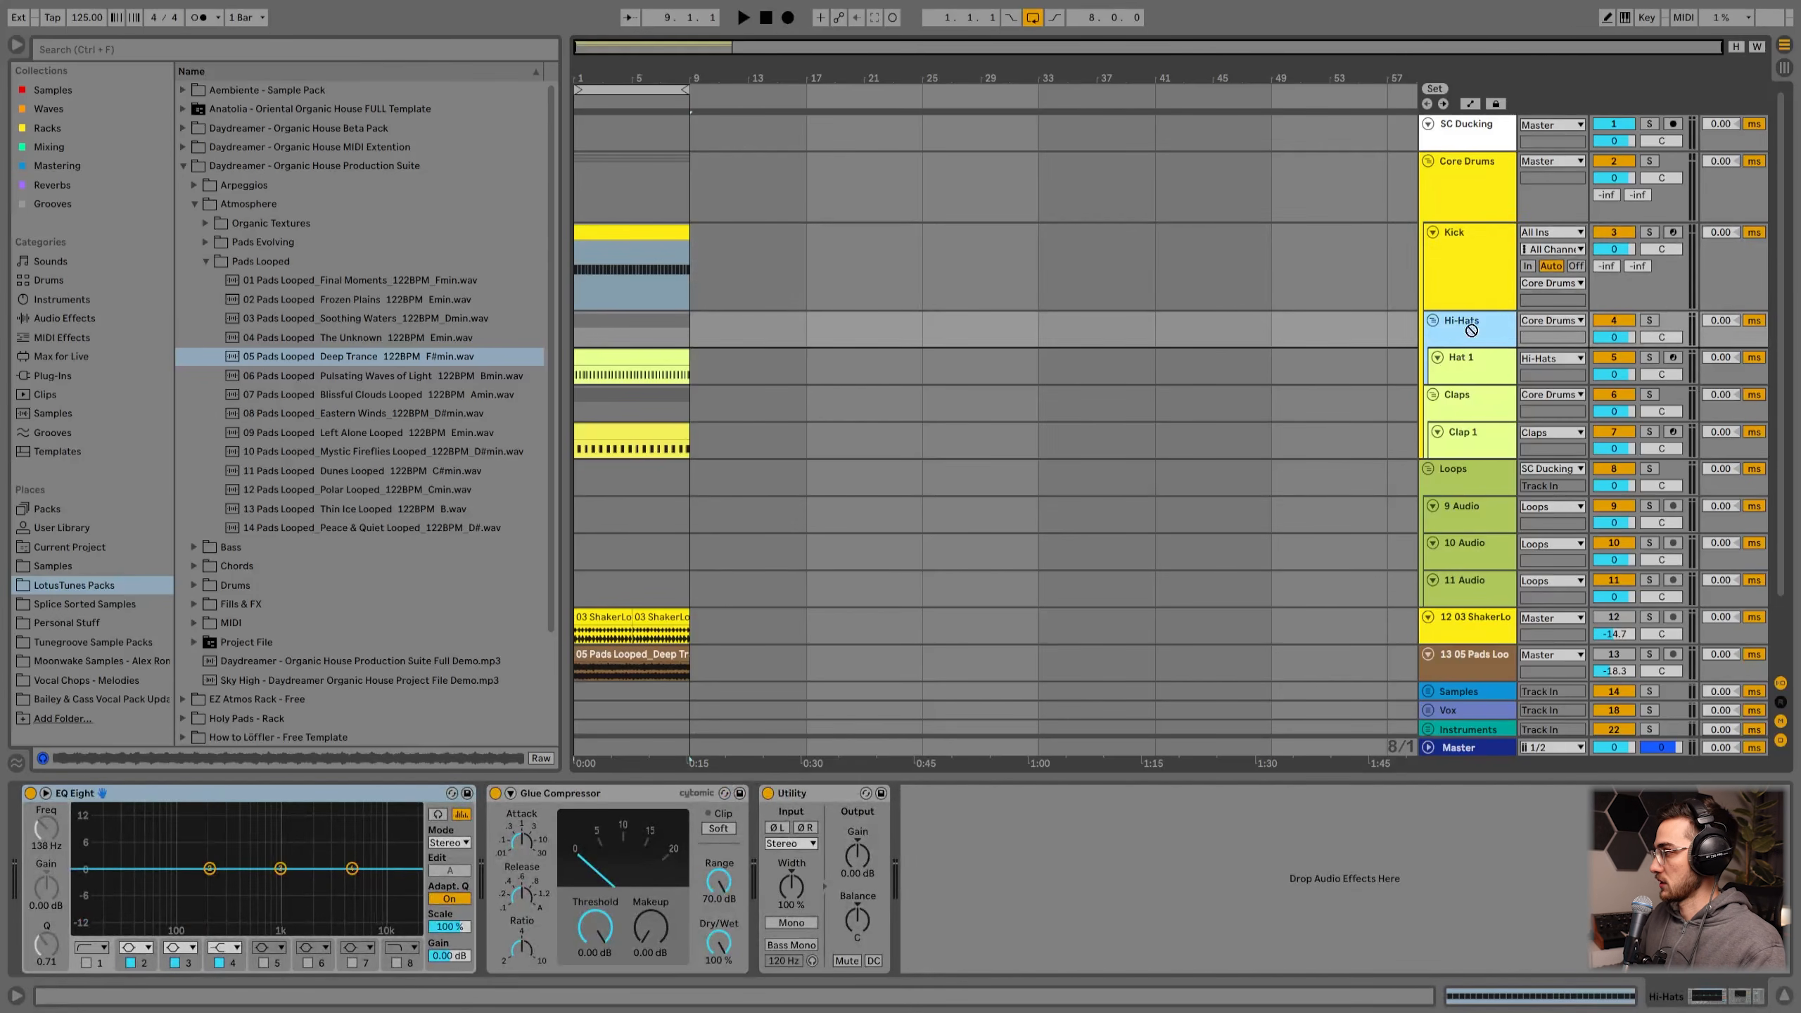
click(1463, 398)
click(1466, 264)
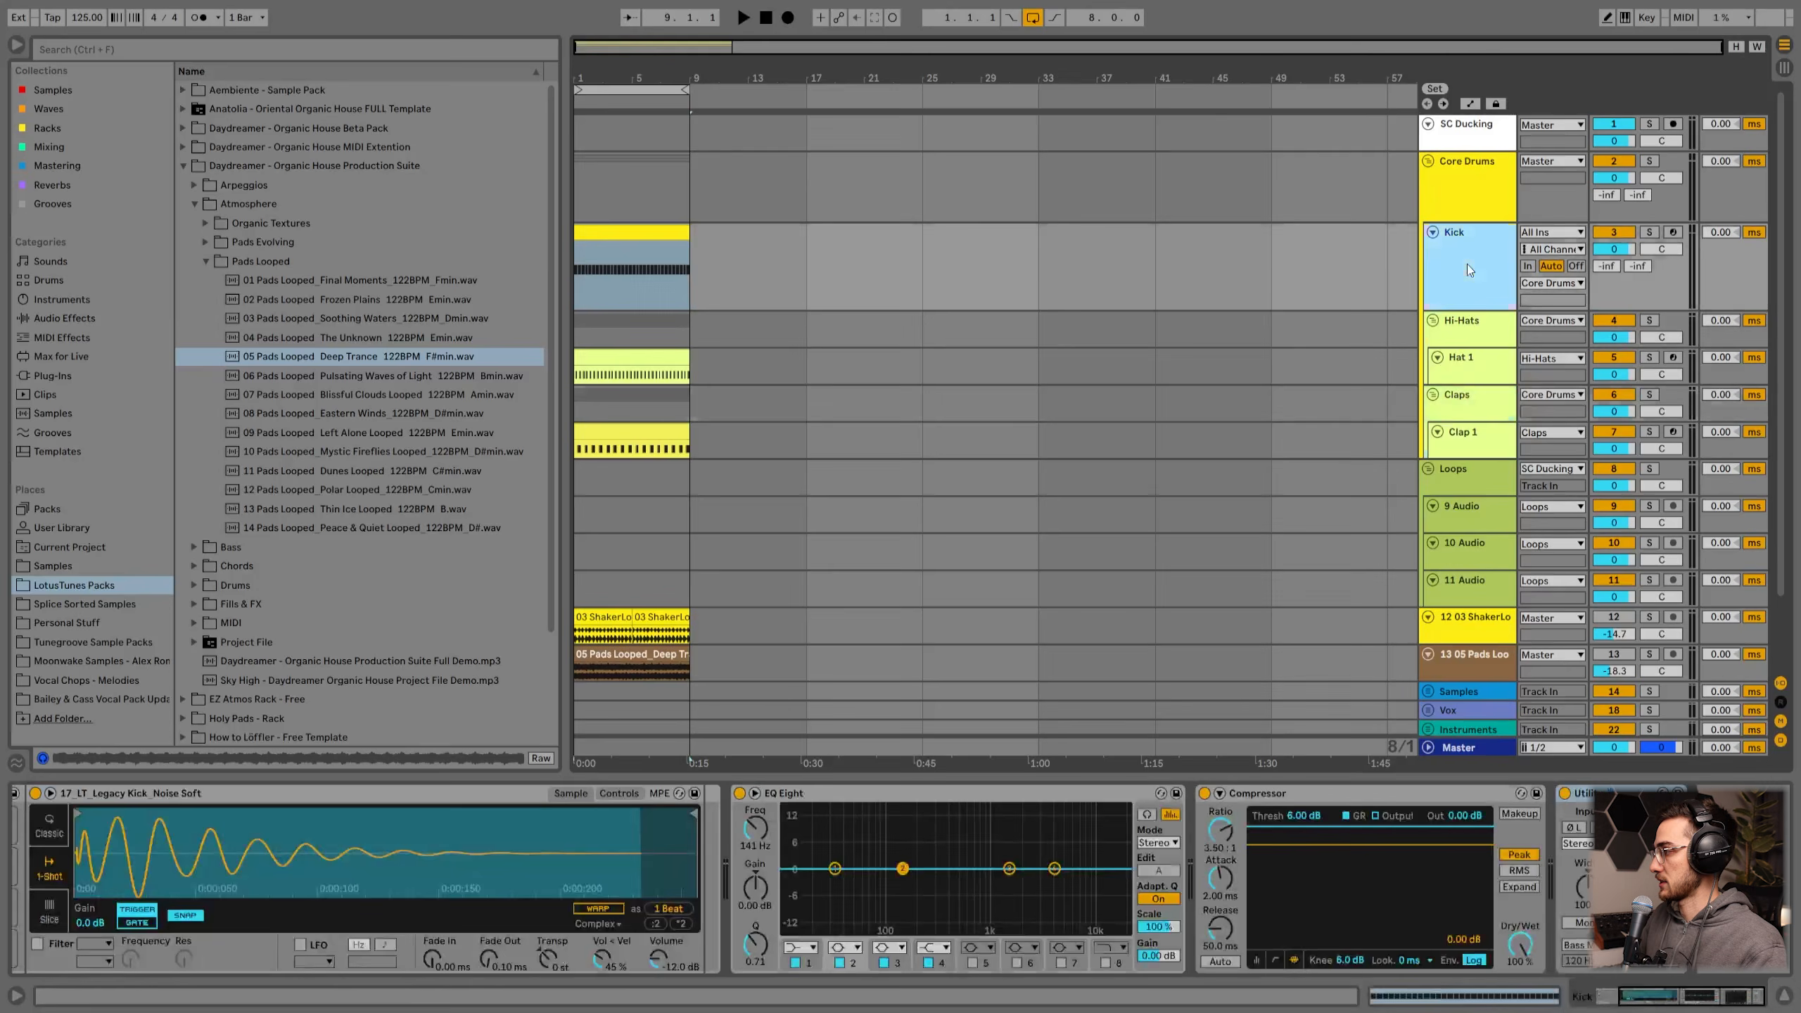
click(1466, 185)
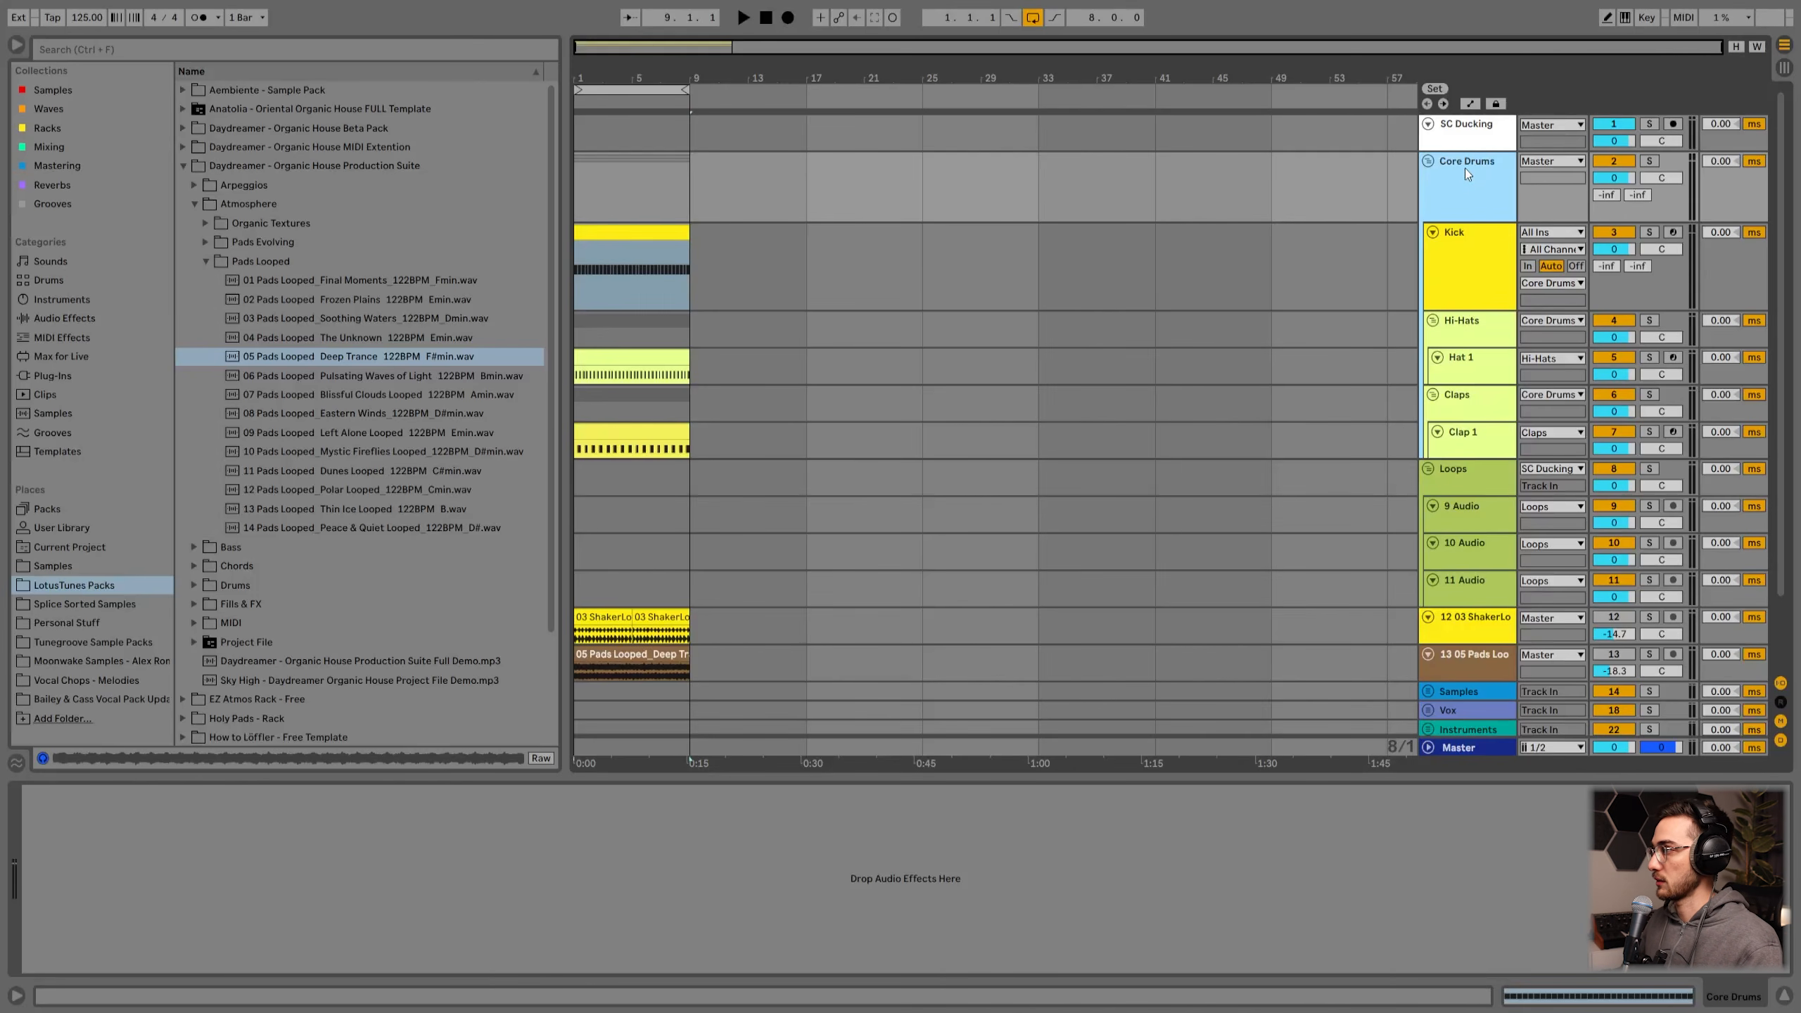
Step: Set the Core Drums group's output to Master and reduce its track height
click(1538, 161)
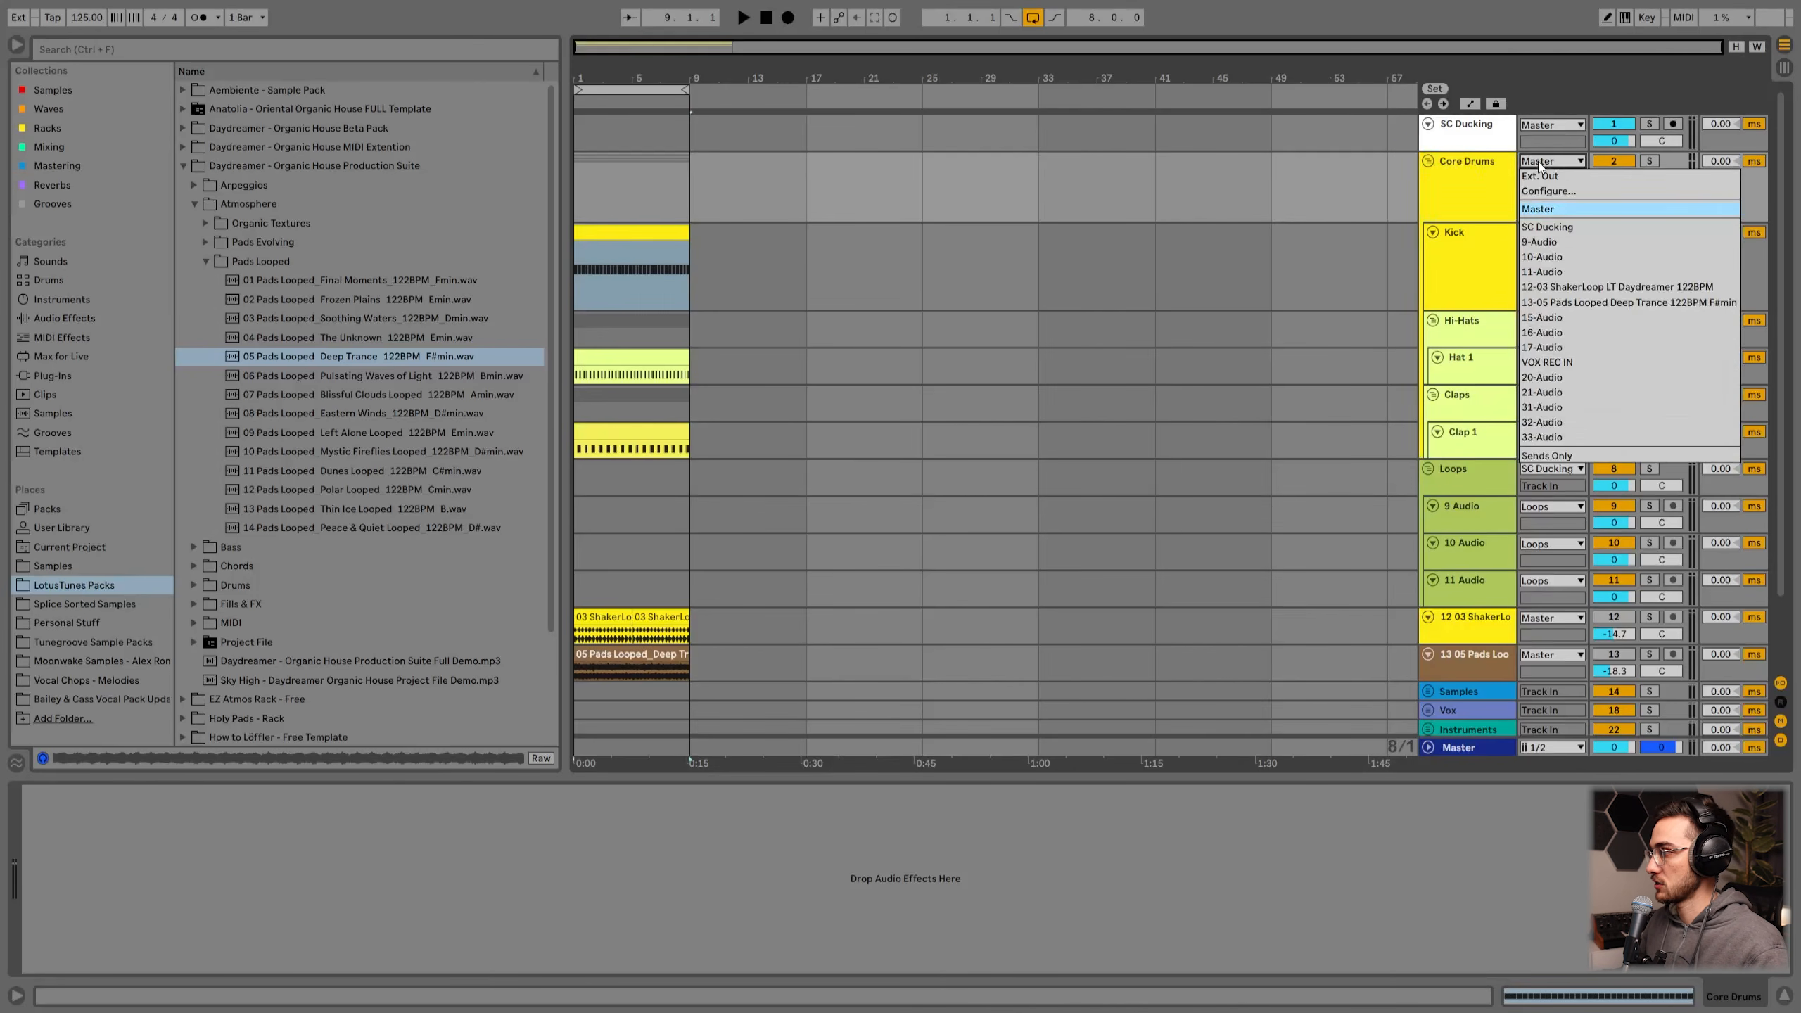
click(1533, 212)
click(1533, 212)
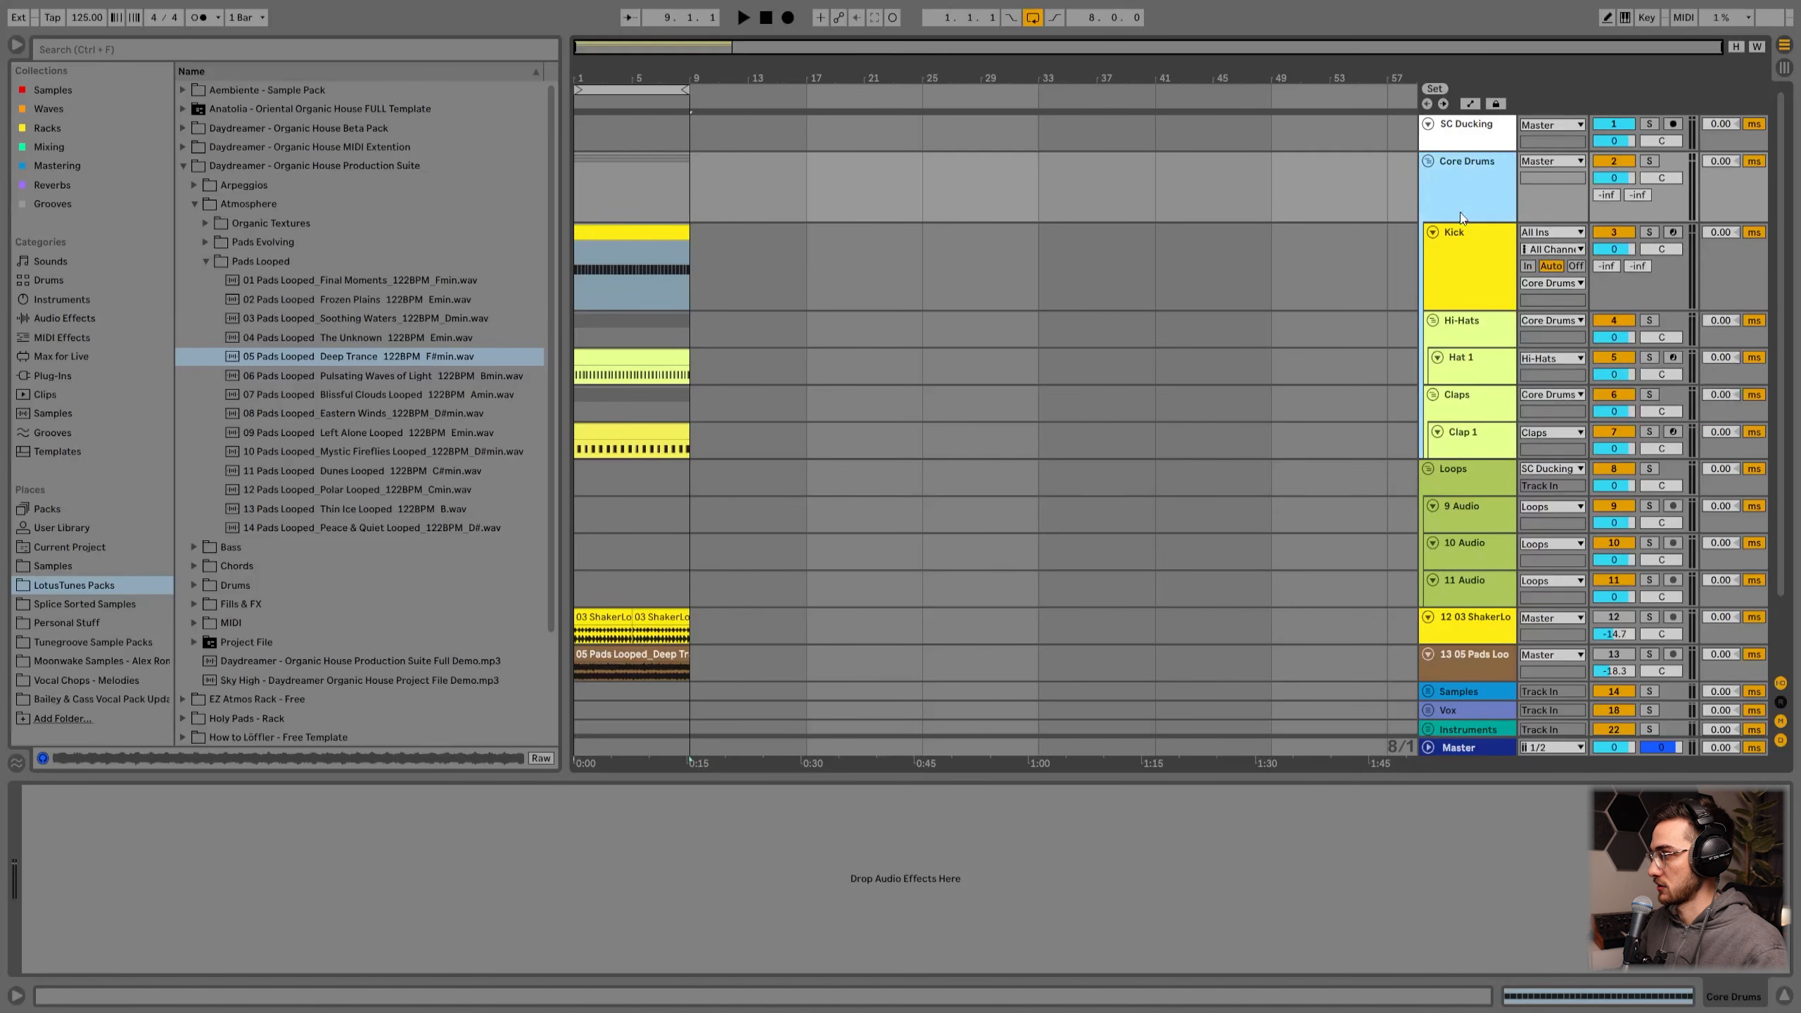
drag(1463, 222, 1466, 204)
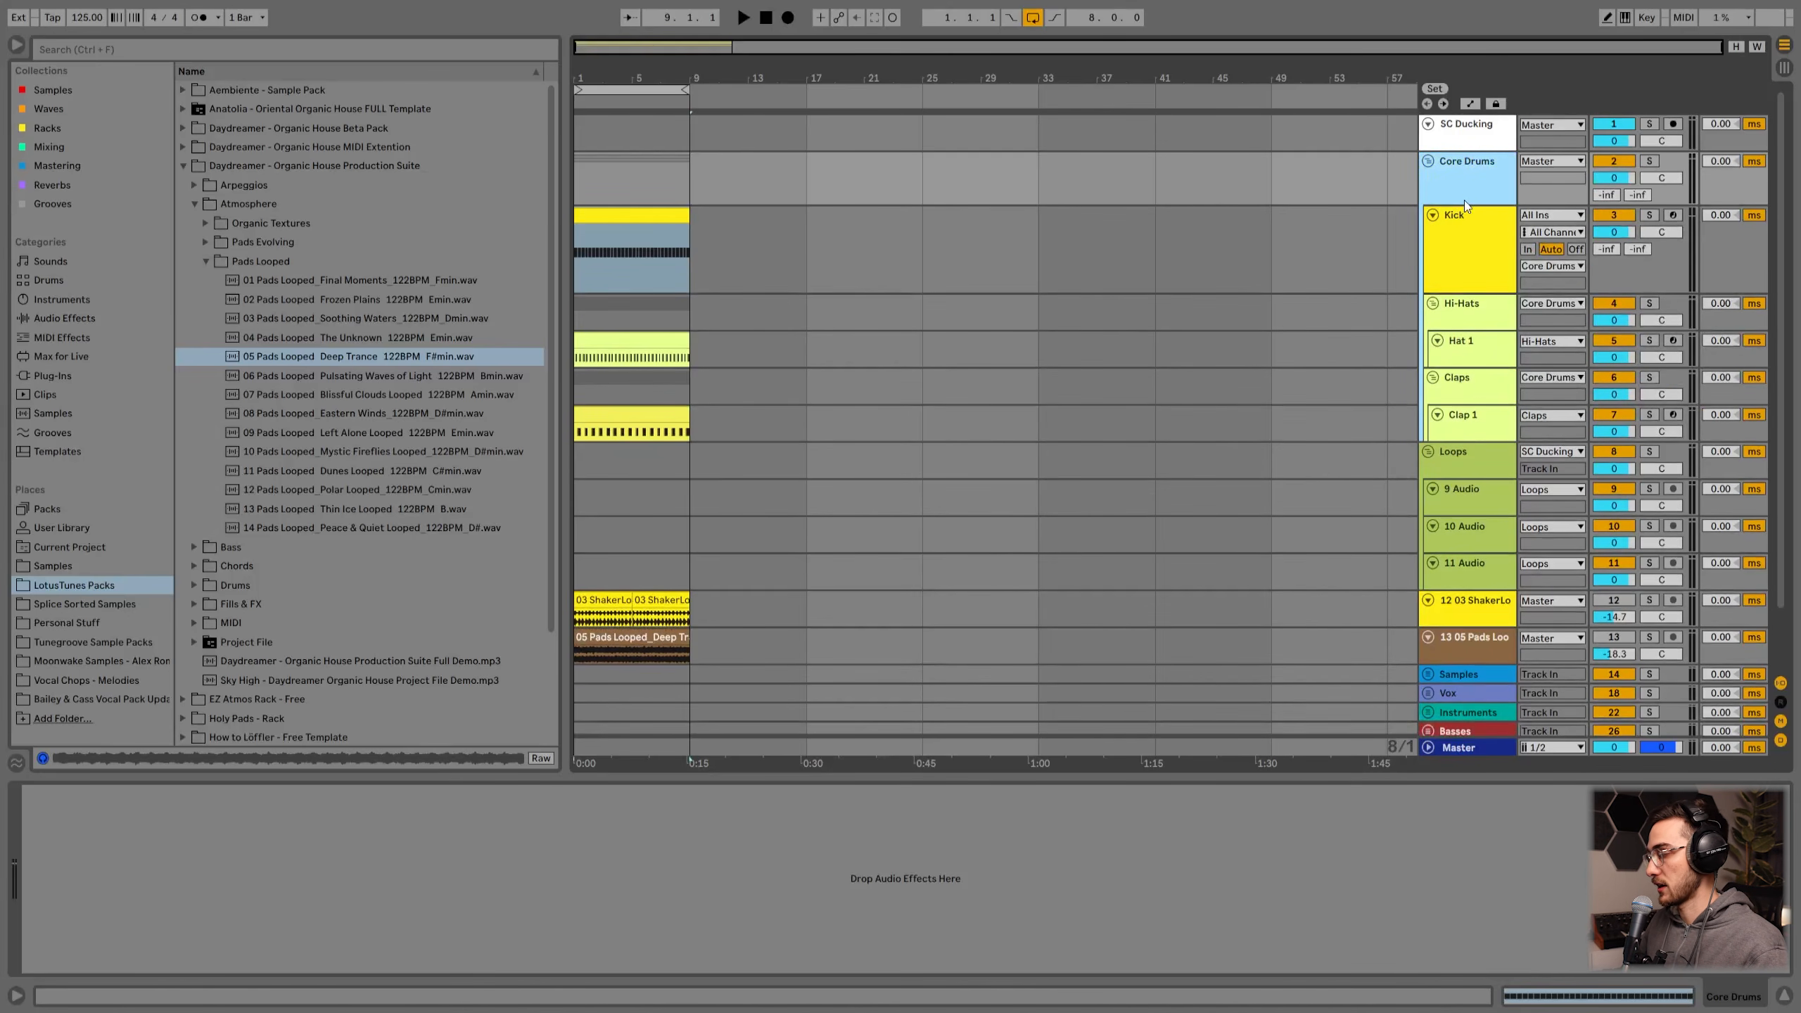
Step: Expand the Samples, Vox, Instruments, Basses and FX group tracks
scroll(1460, 446, down, 1)
scroll(1460, 452, down, 1)
click(1463, 395)
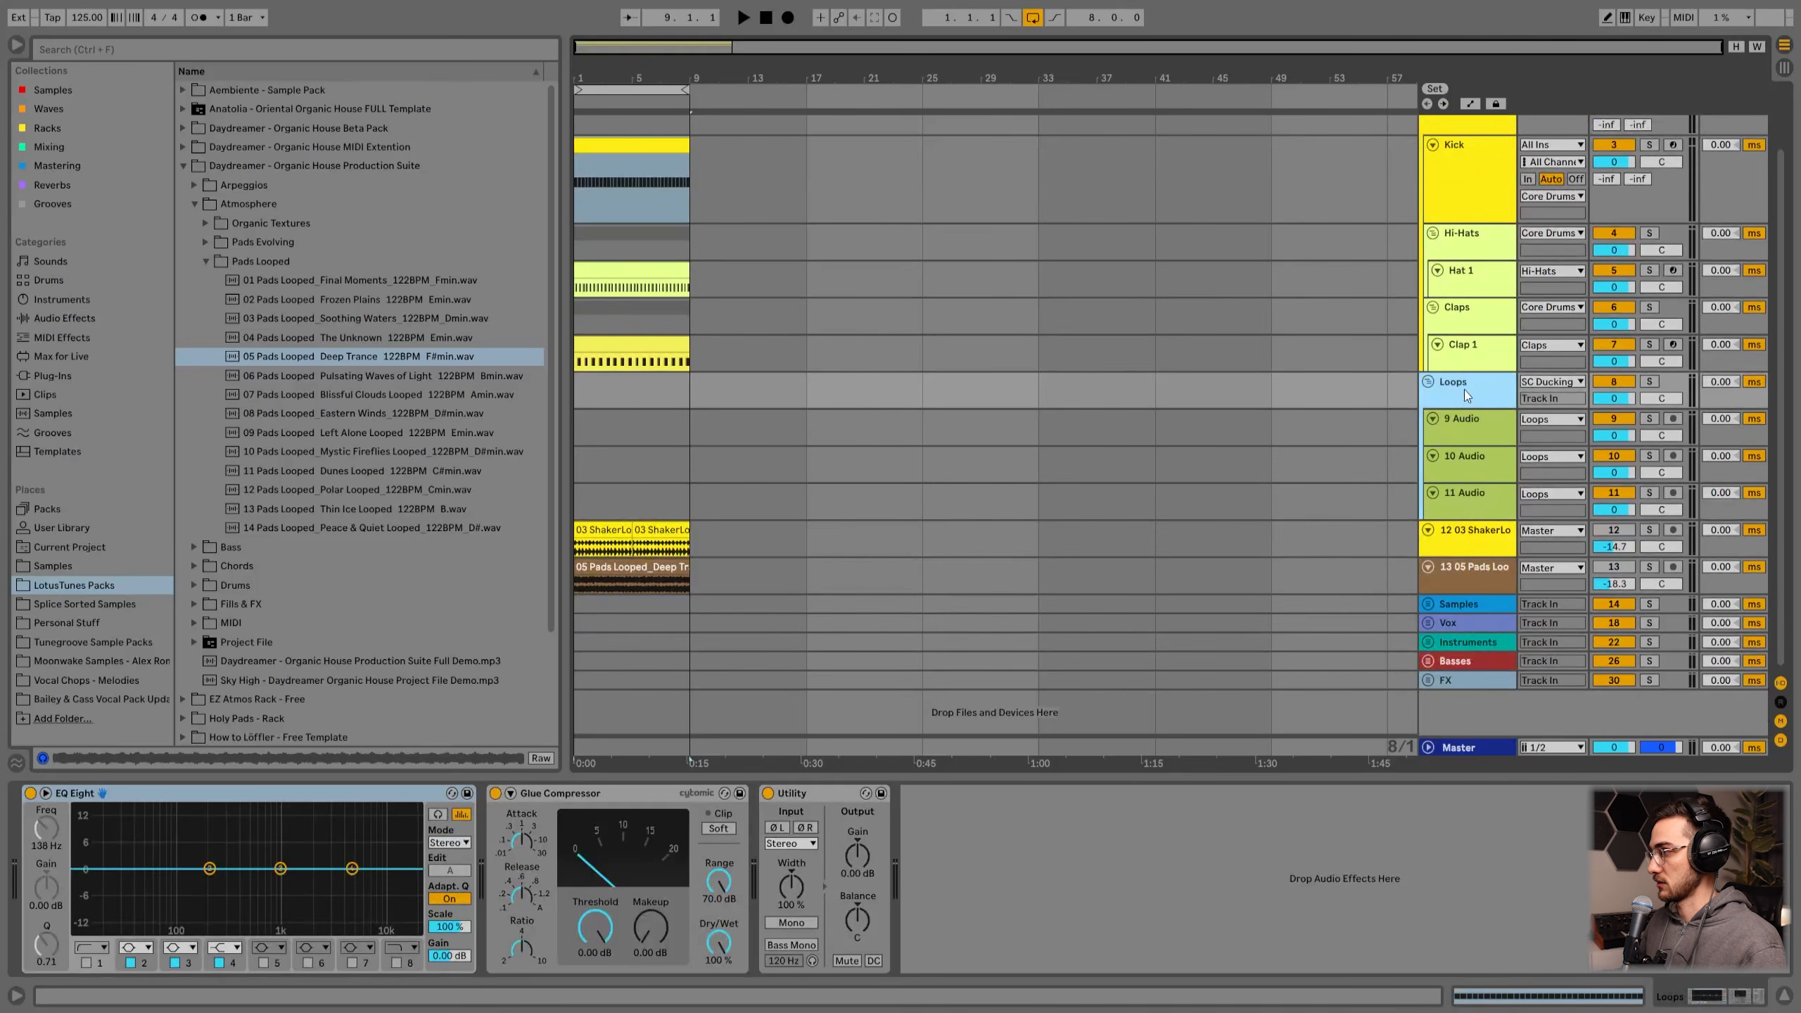
click(1435, 608)
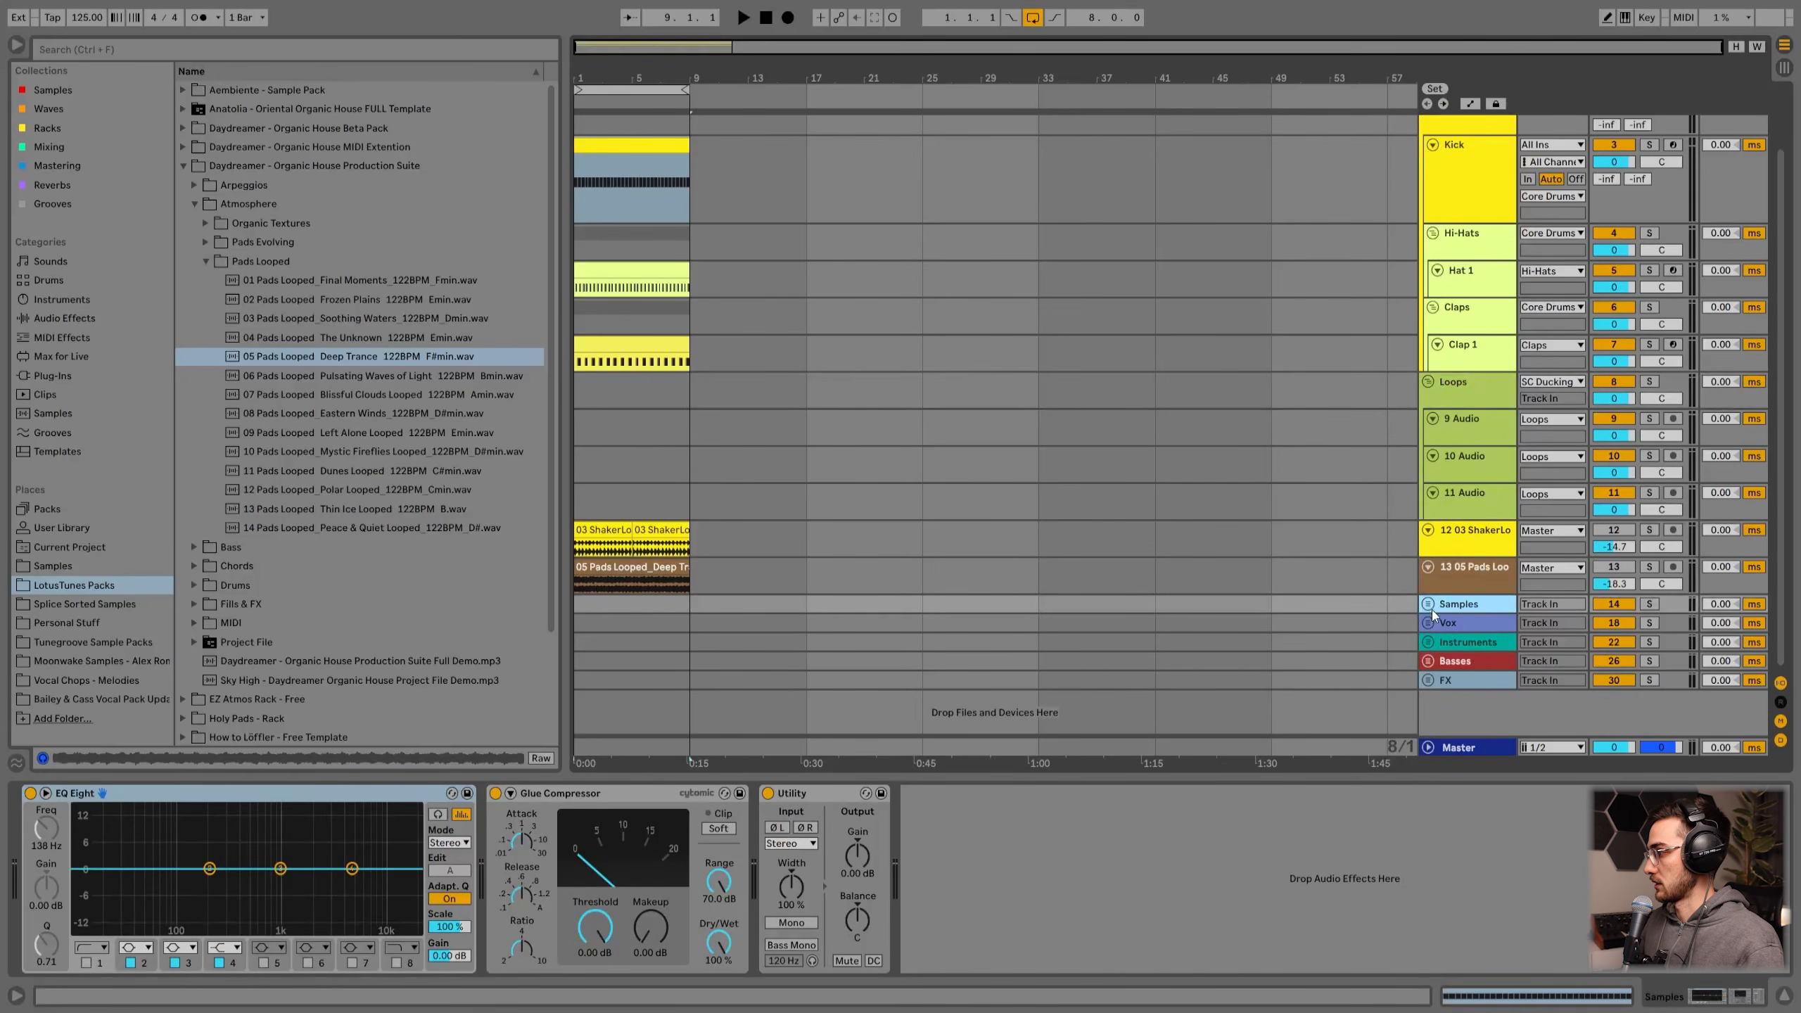
click(1429, 605)
click(1428, 692)
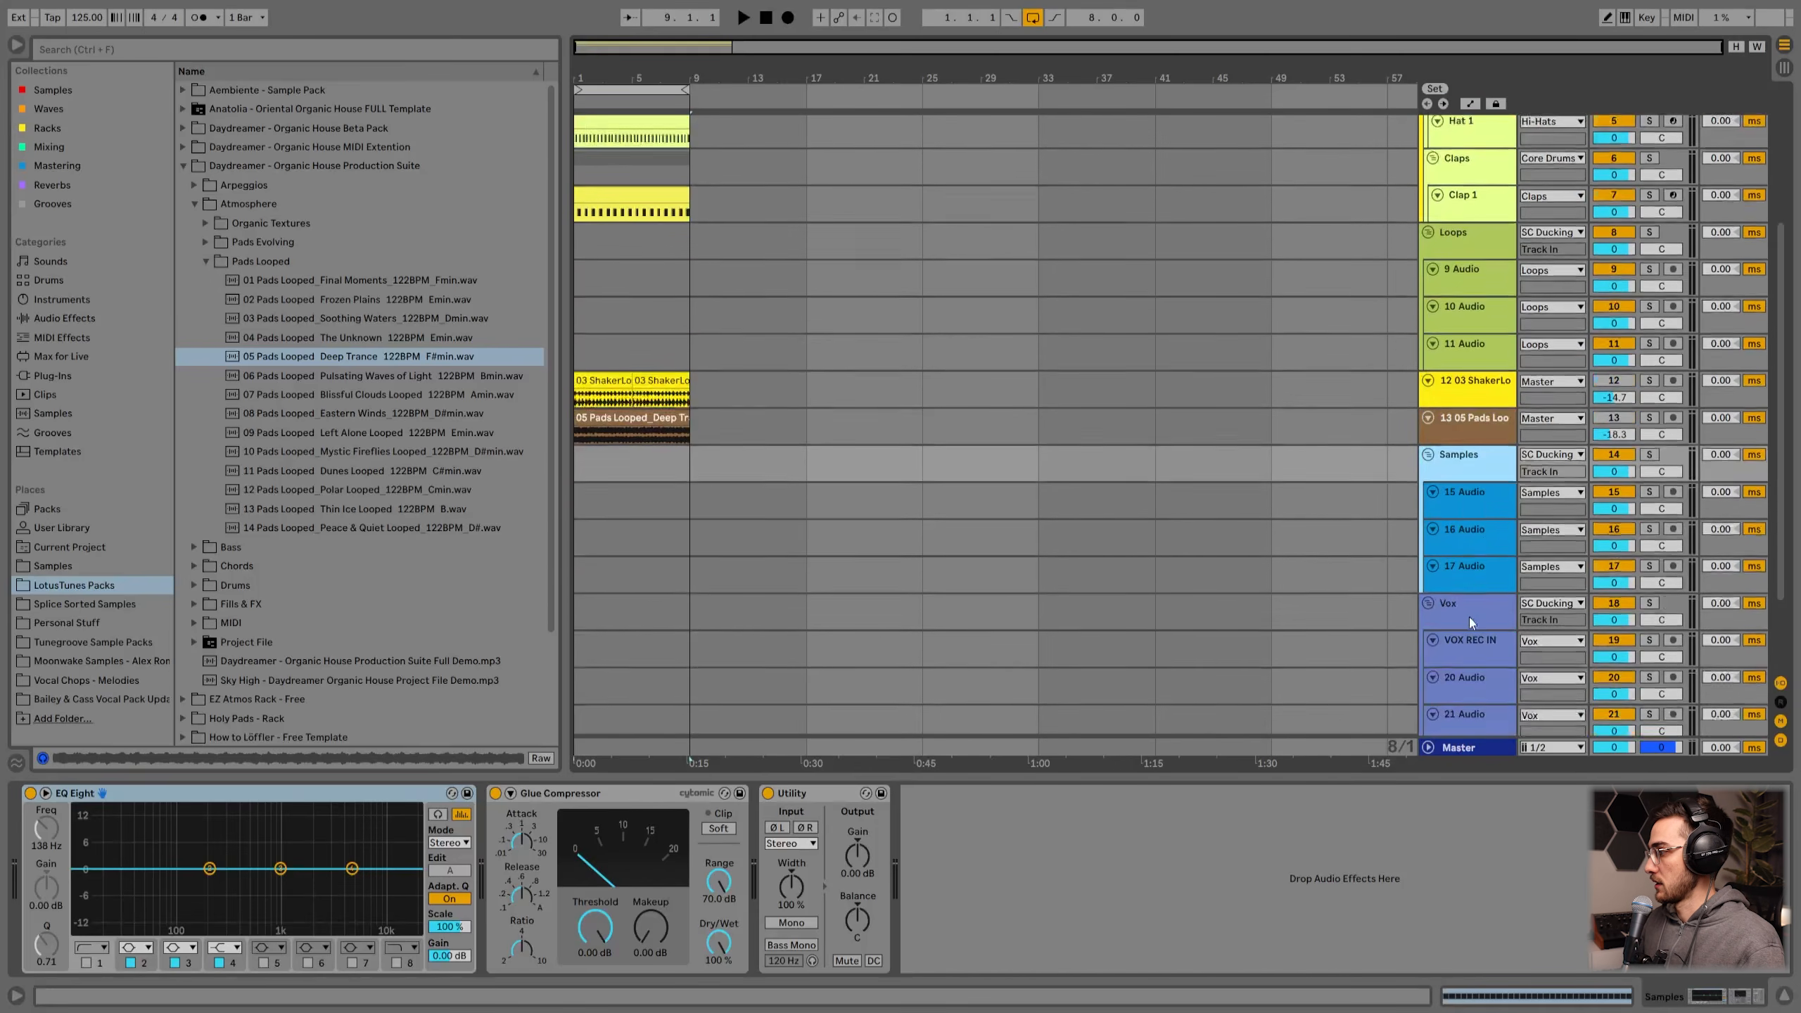
click(1428, 644)
click(1431, 669)
click(1428, 698)
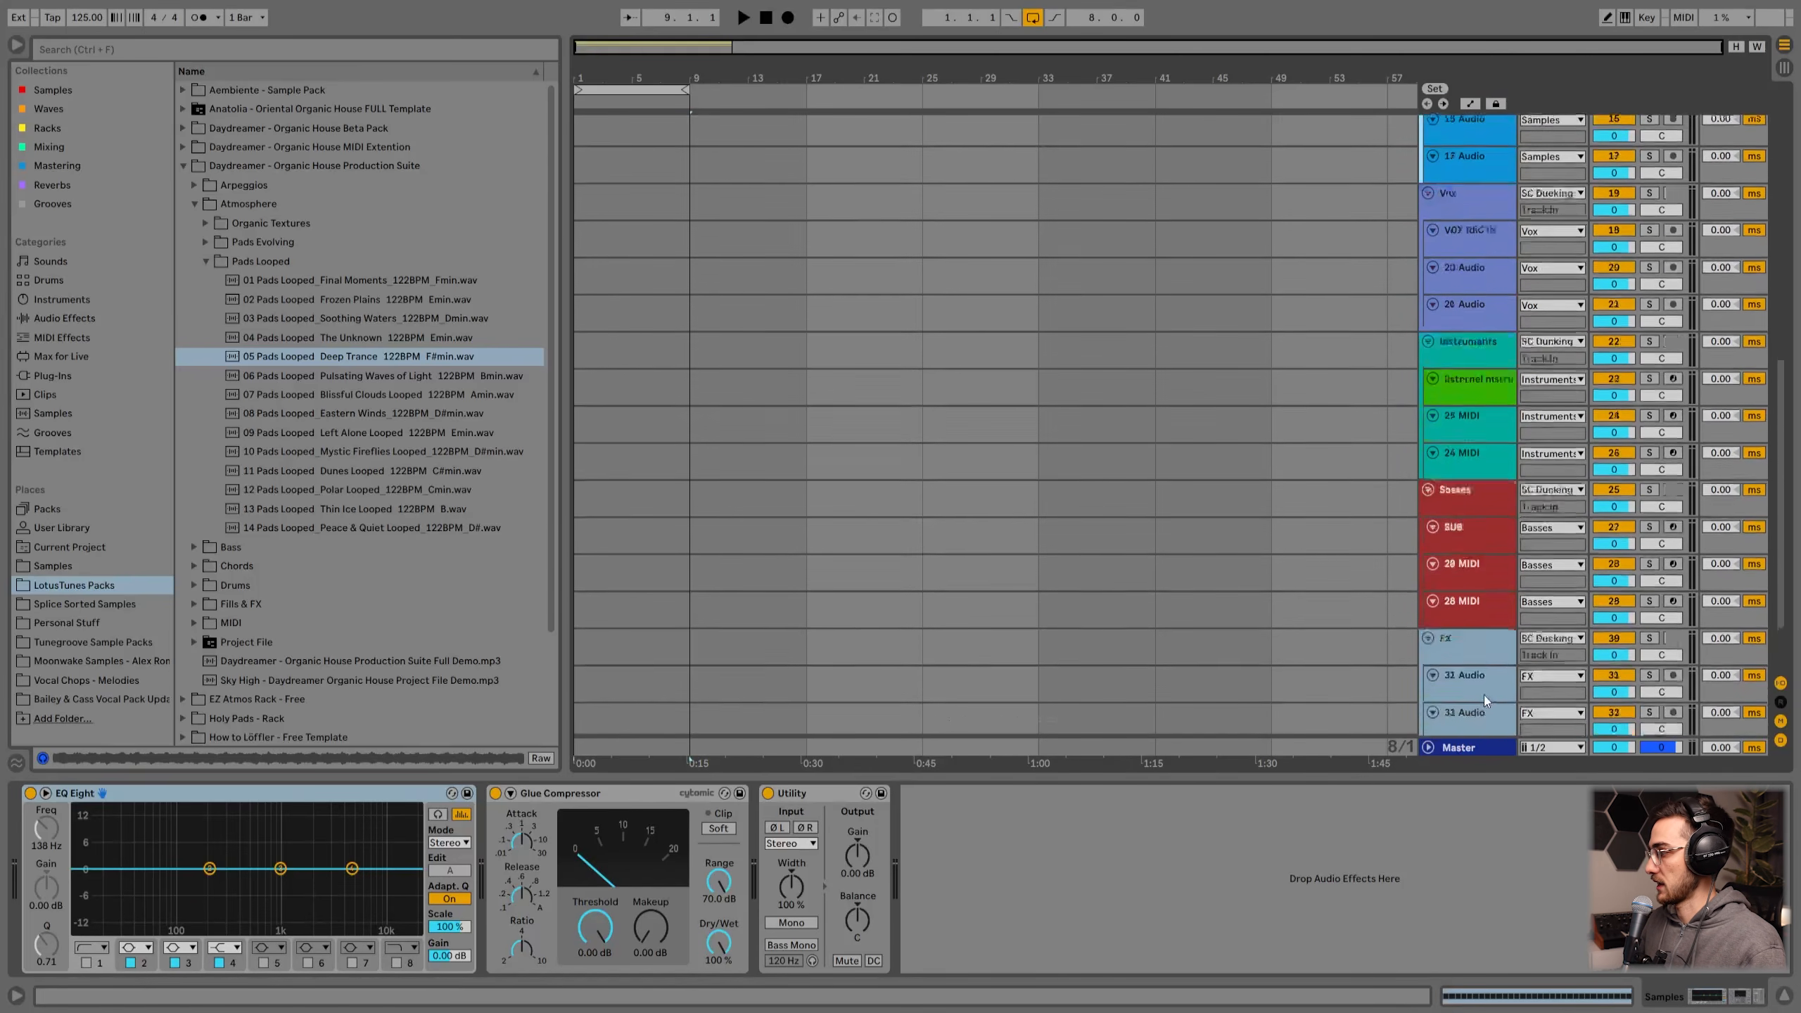
scroll(1469, 591, up, 10)
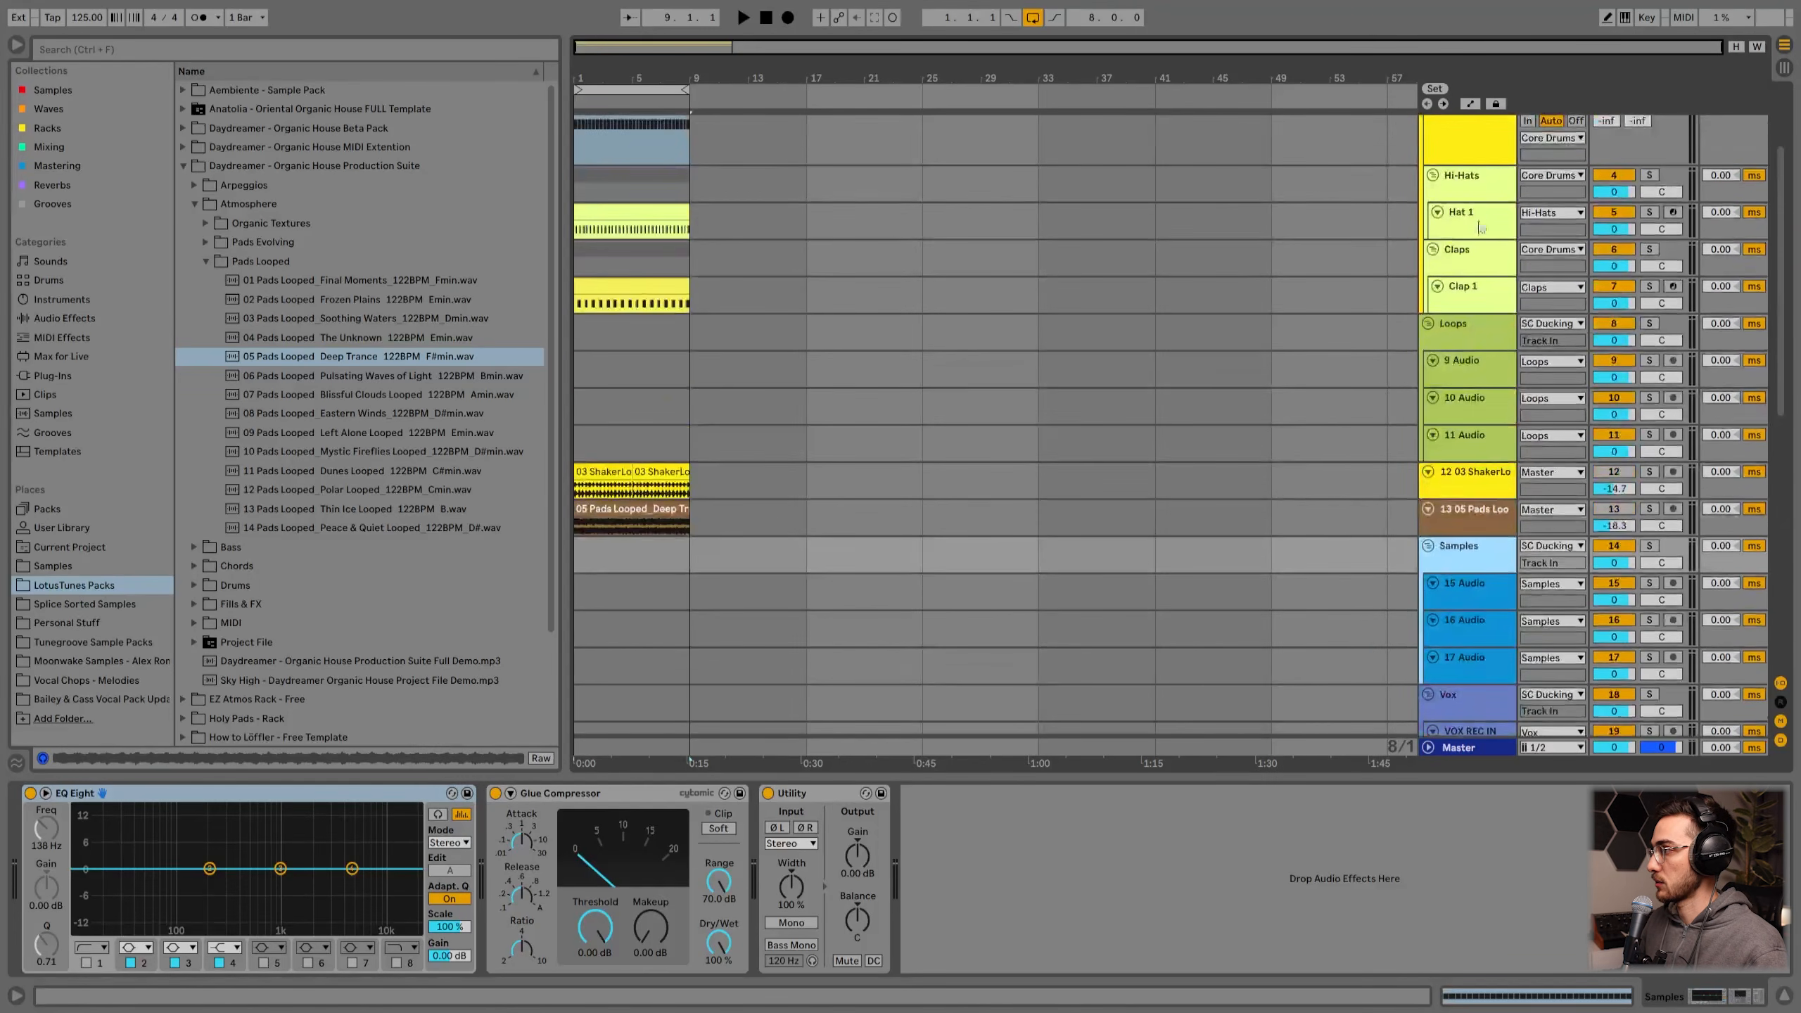
scroll(1466, 223, up, 6)
Step: Insert a new MIDI track directly below the Kick track inside the Core Drums group
click(1462, 147)
click(1456, 230)
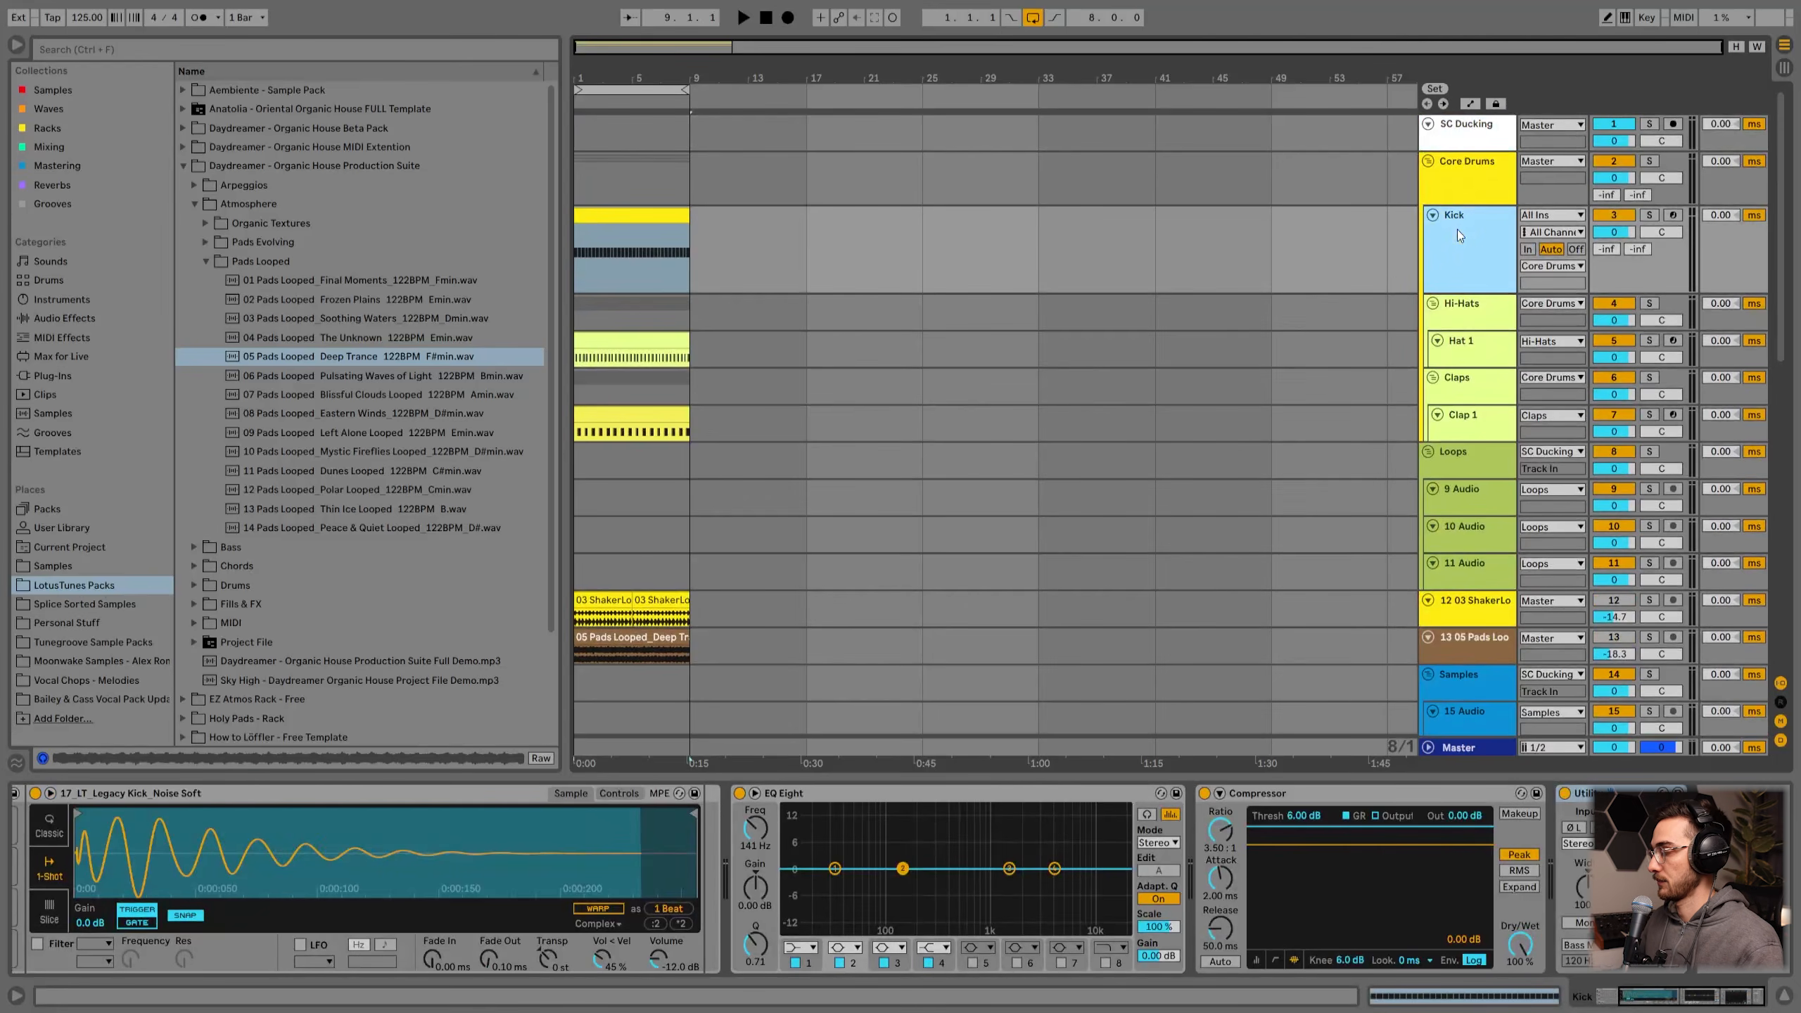
click(1475, 188)
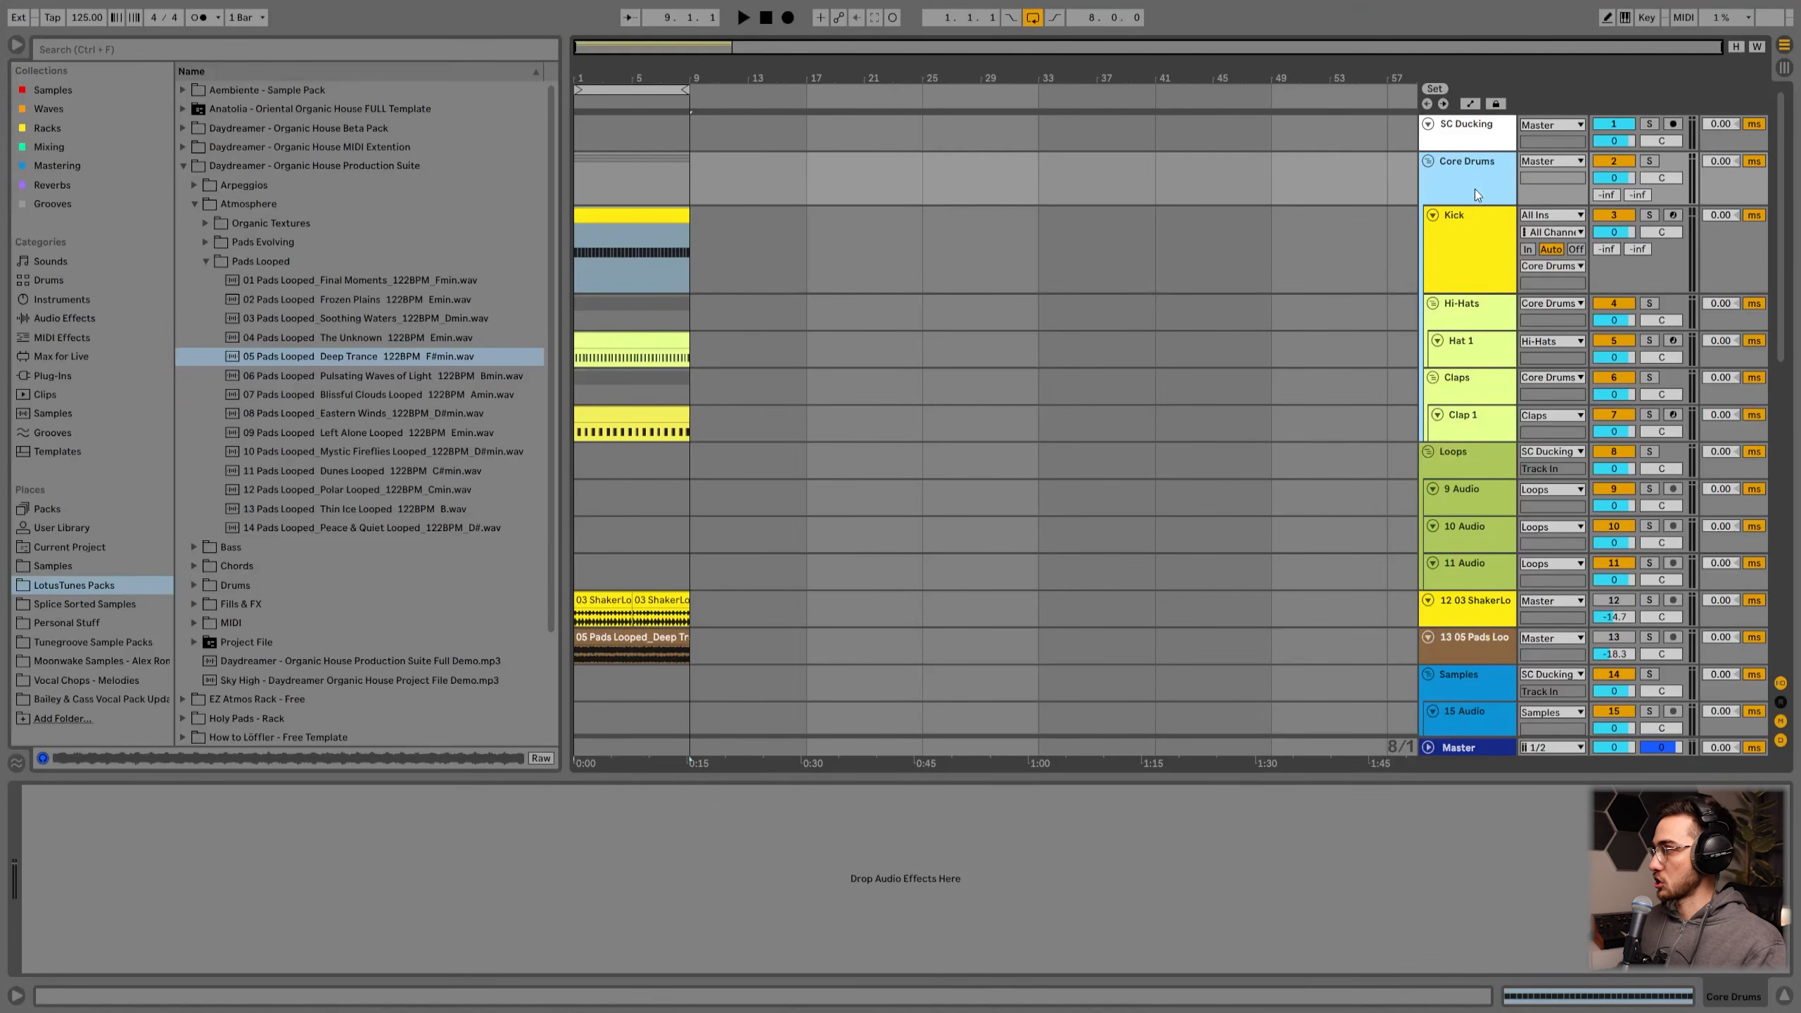
click(1475, 244)
click(631, 215)
click(1486, 240)
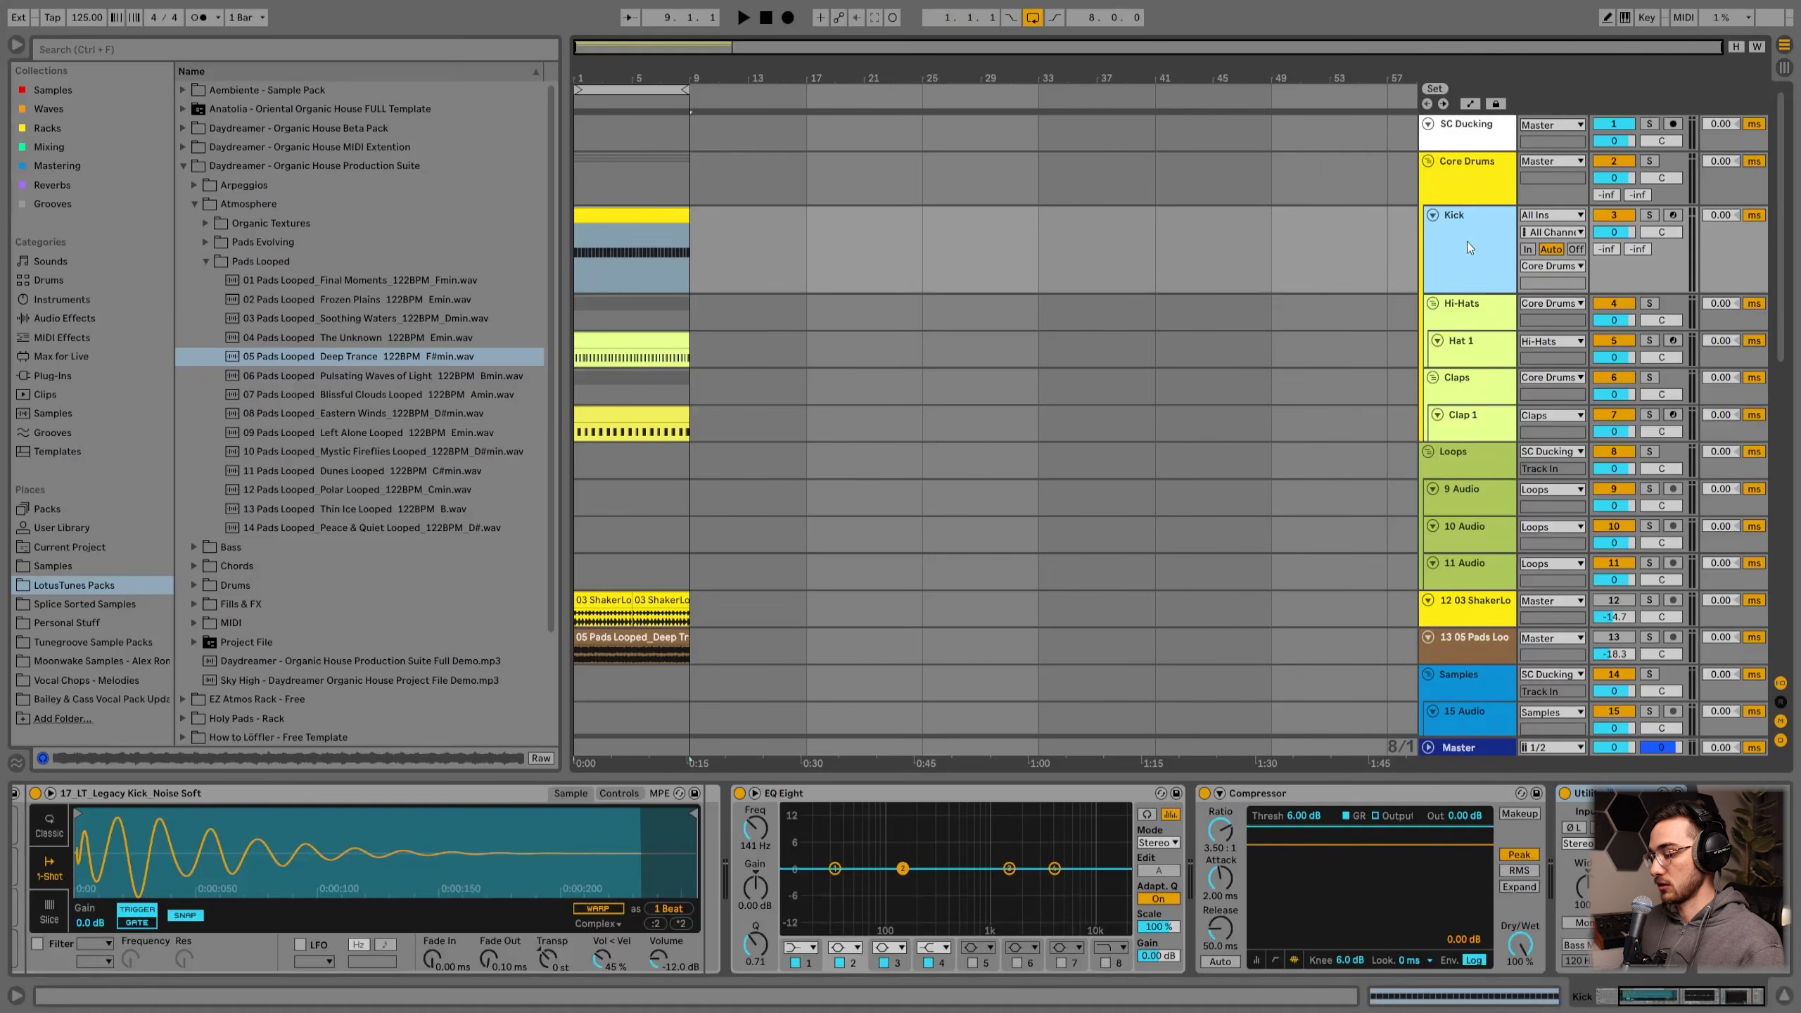
key(ctrl+shift+t)
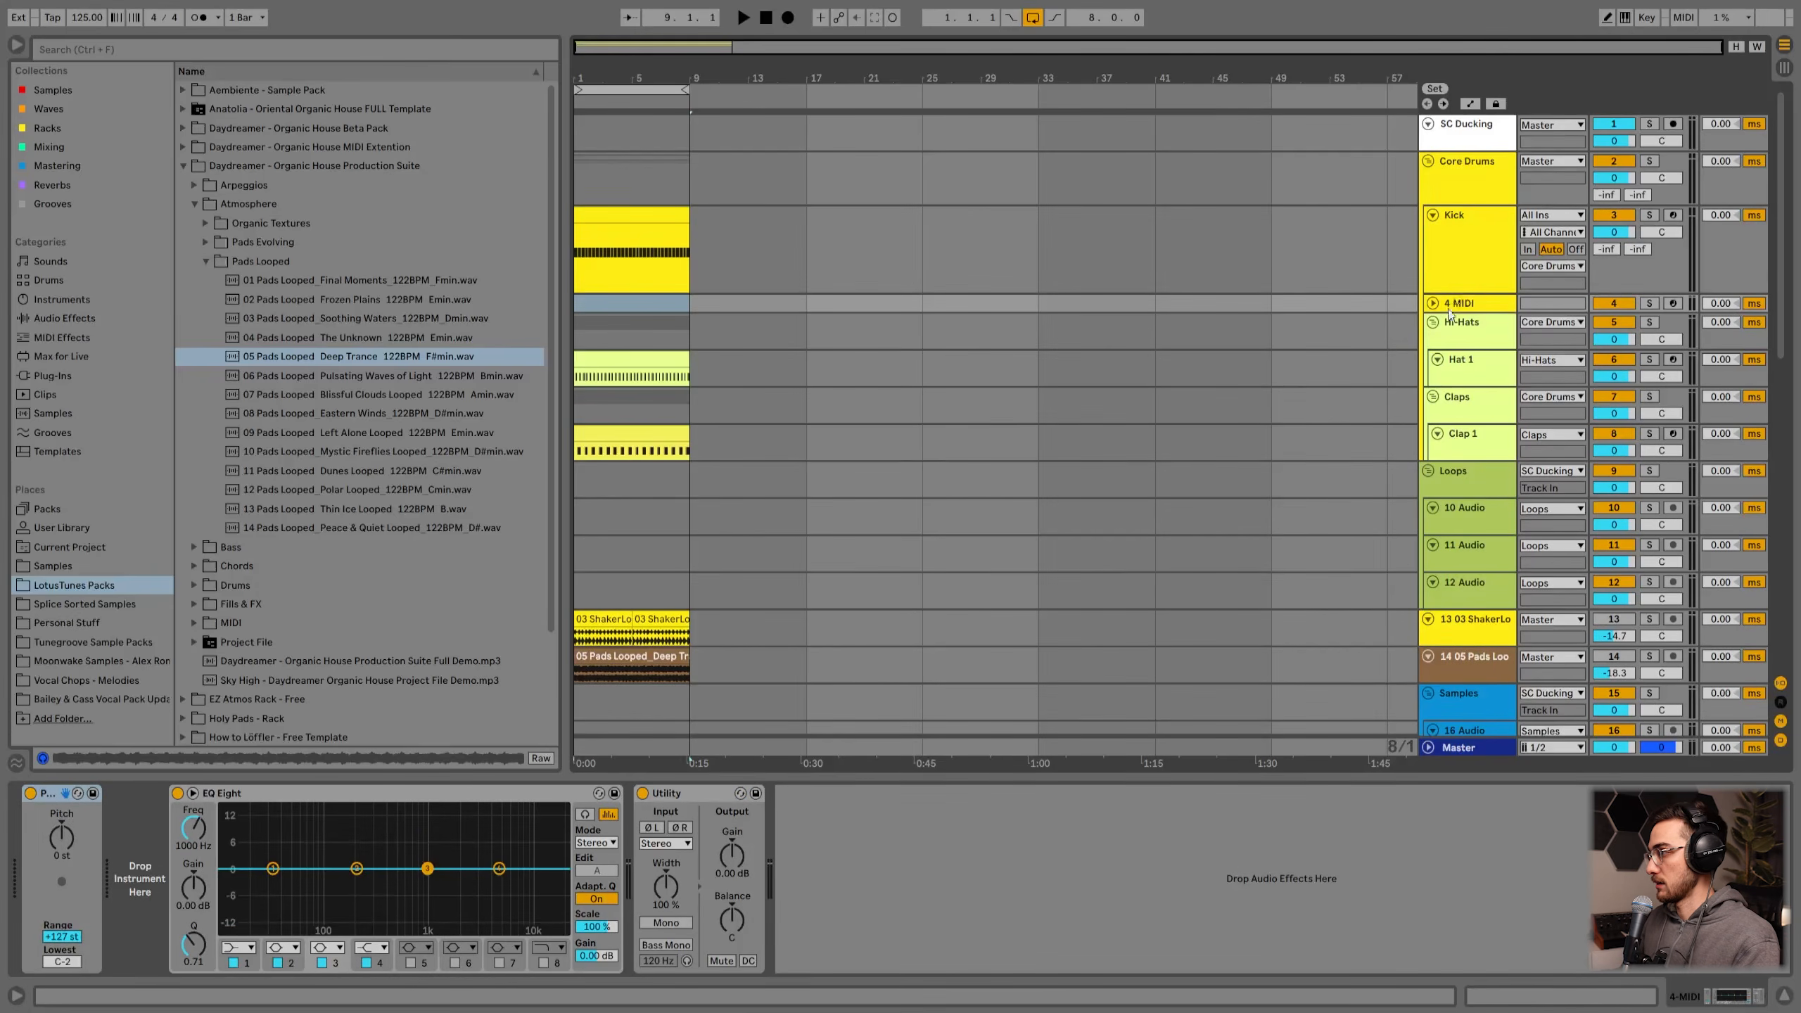
click(1432, 304)
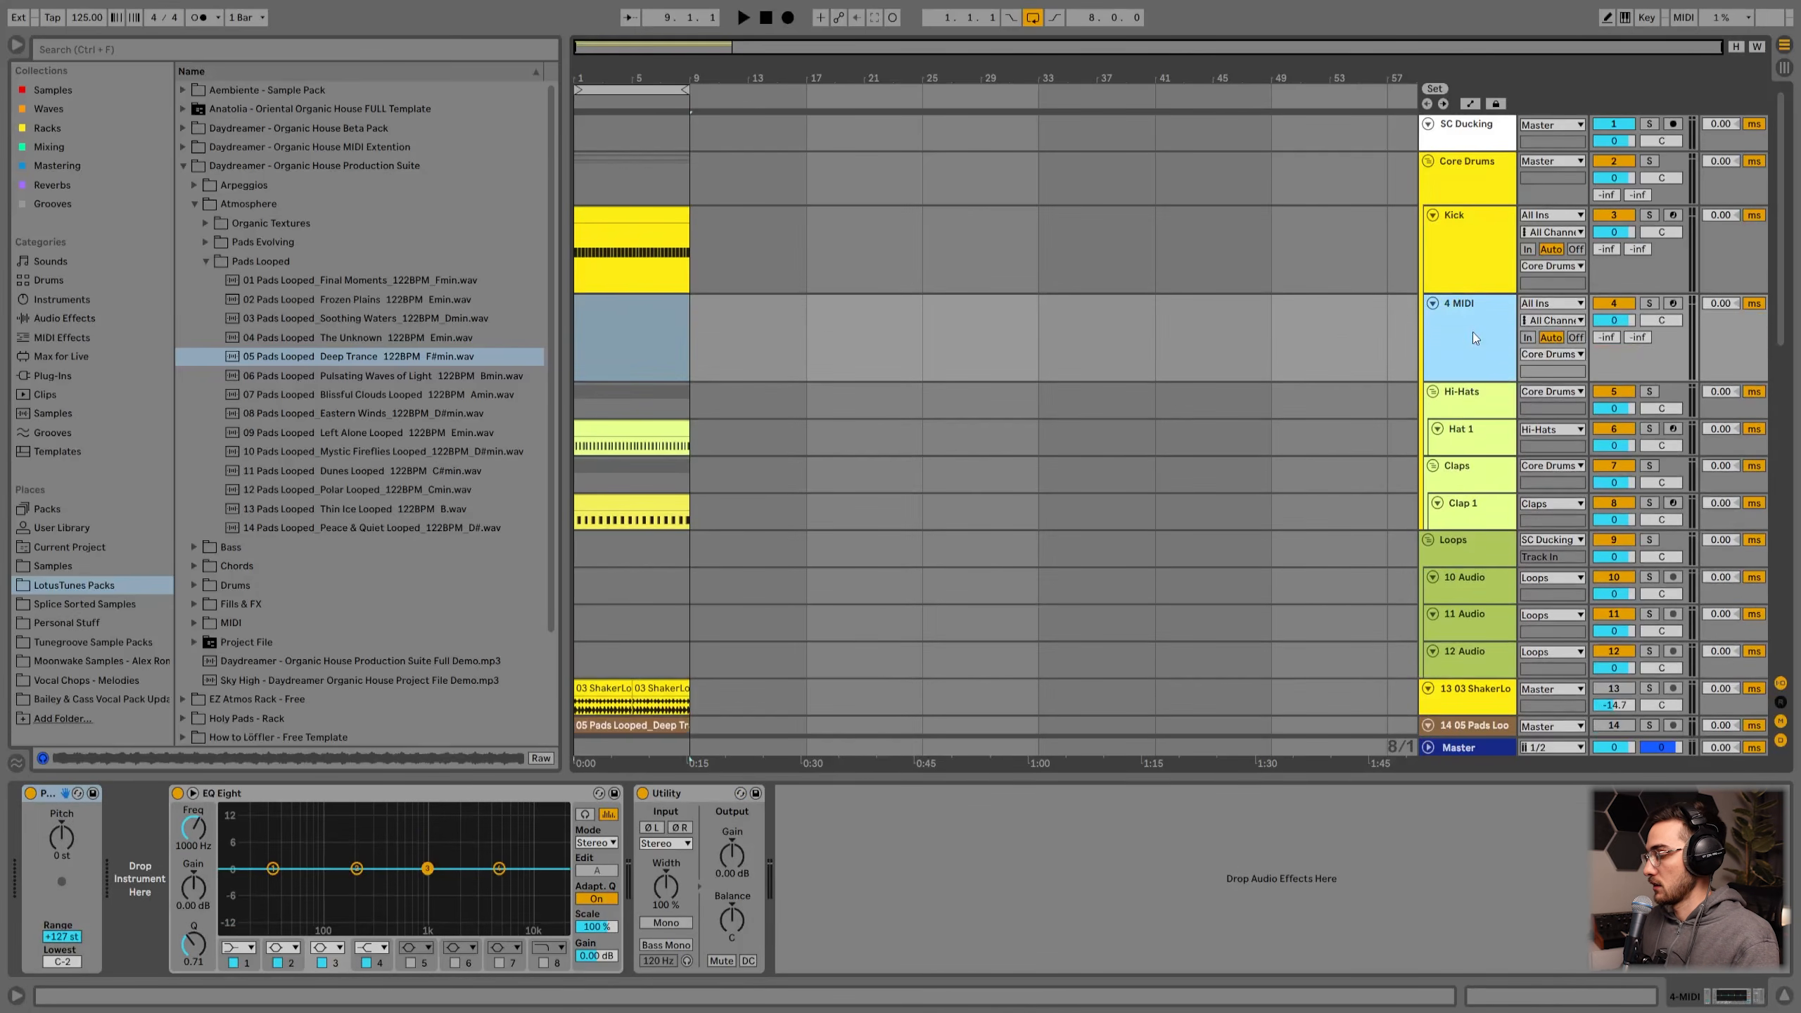
click(139, 879)
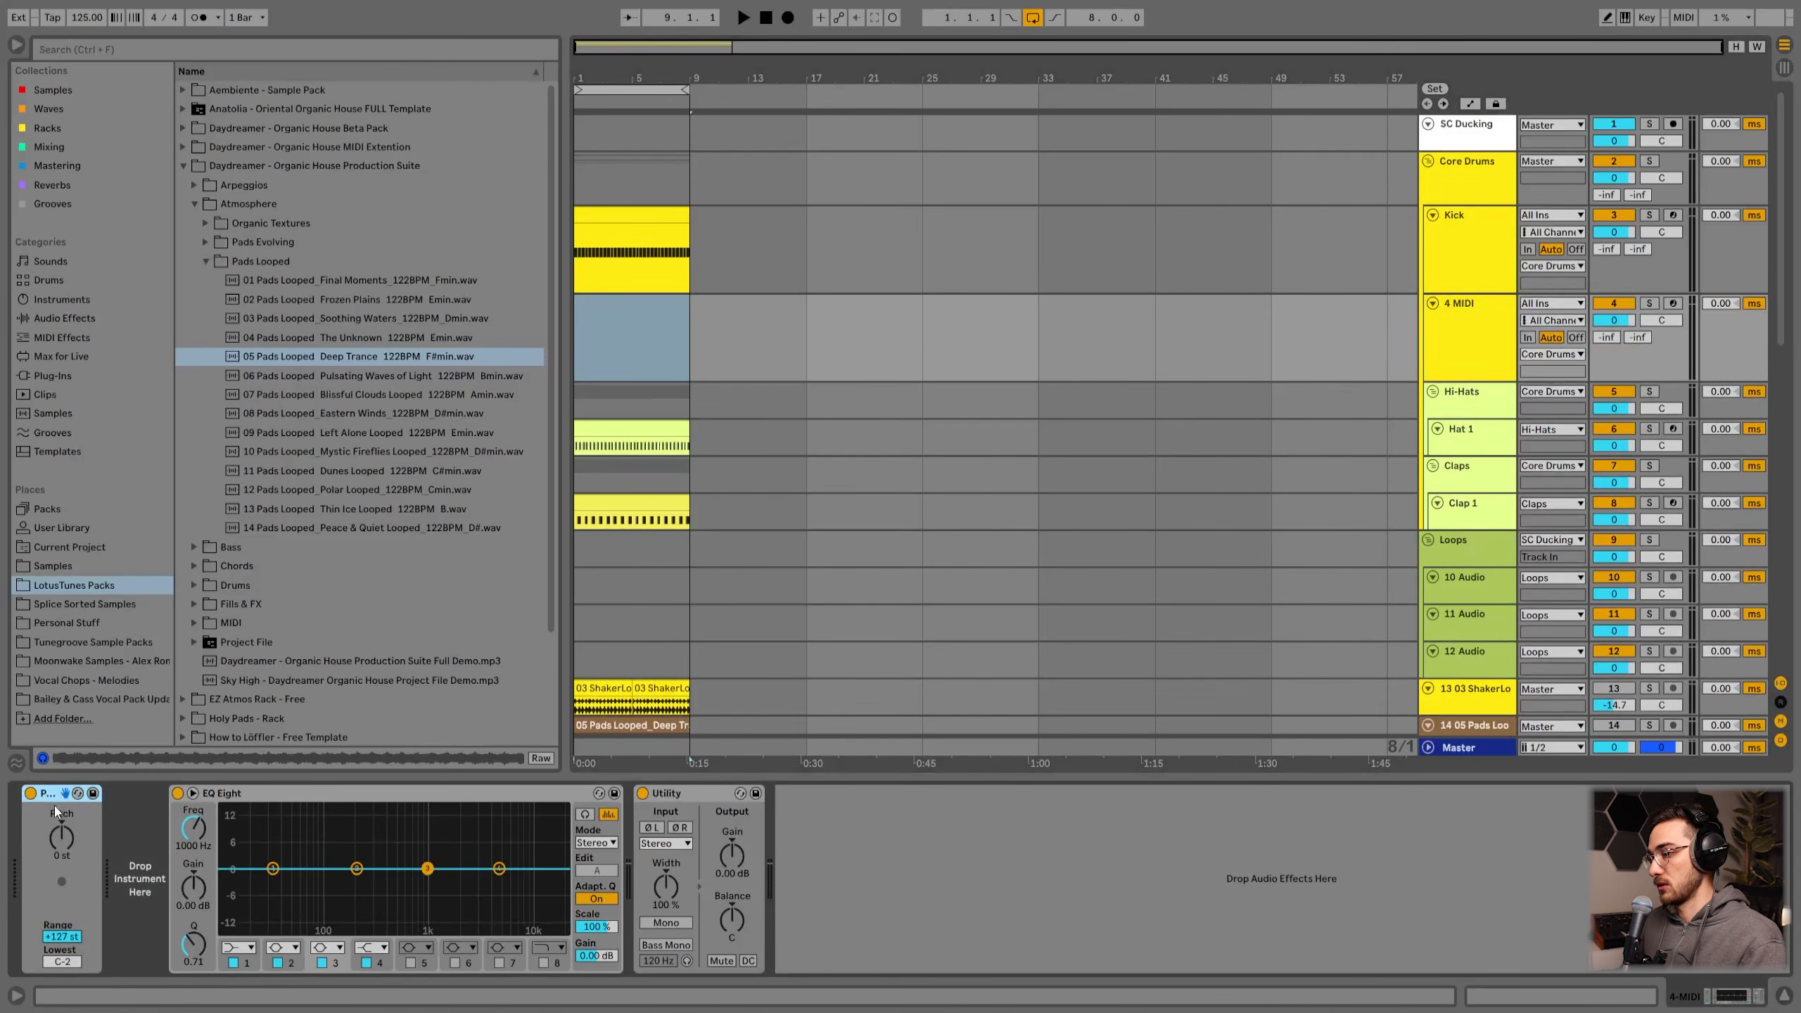
shift+click(253, 796)
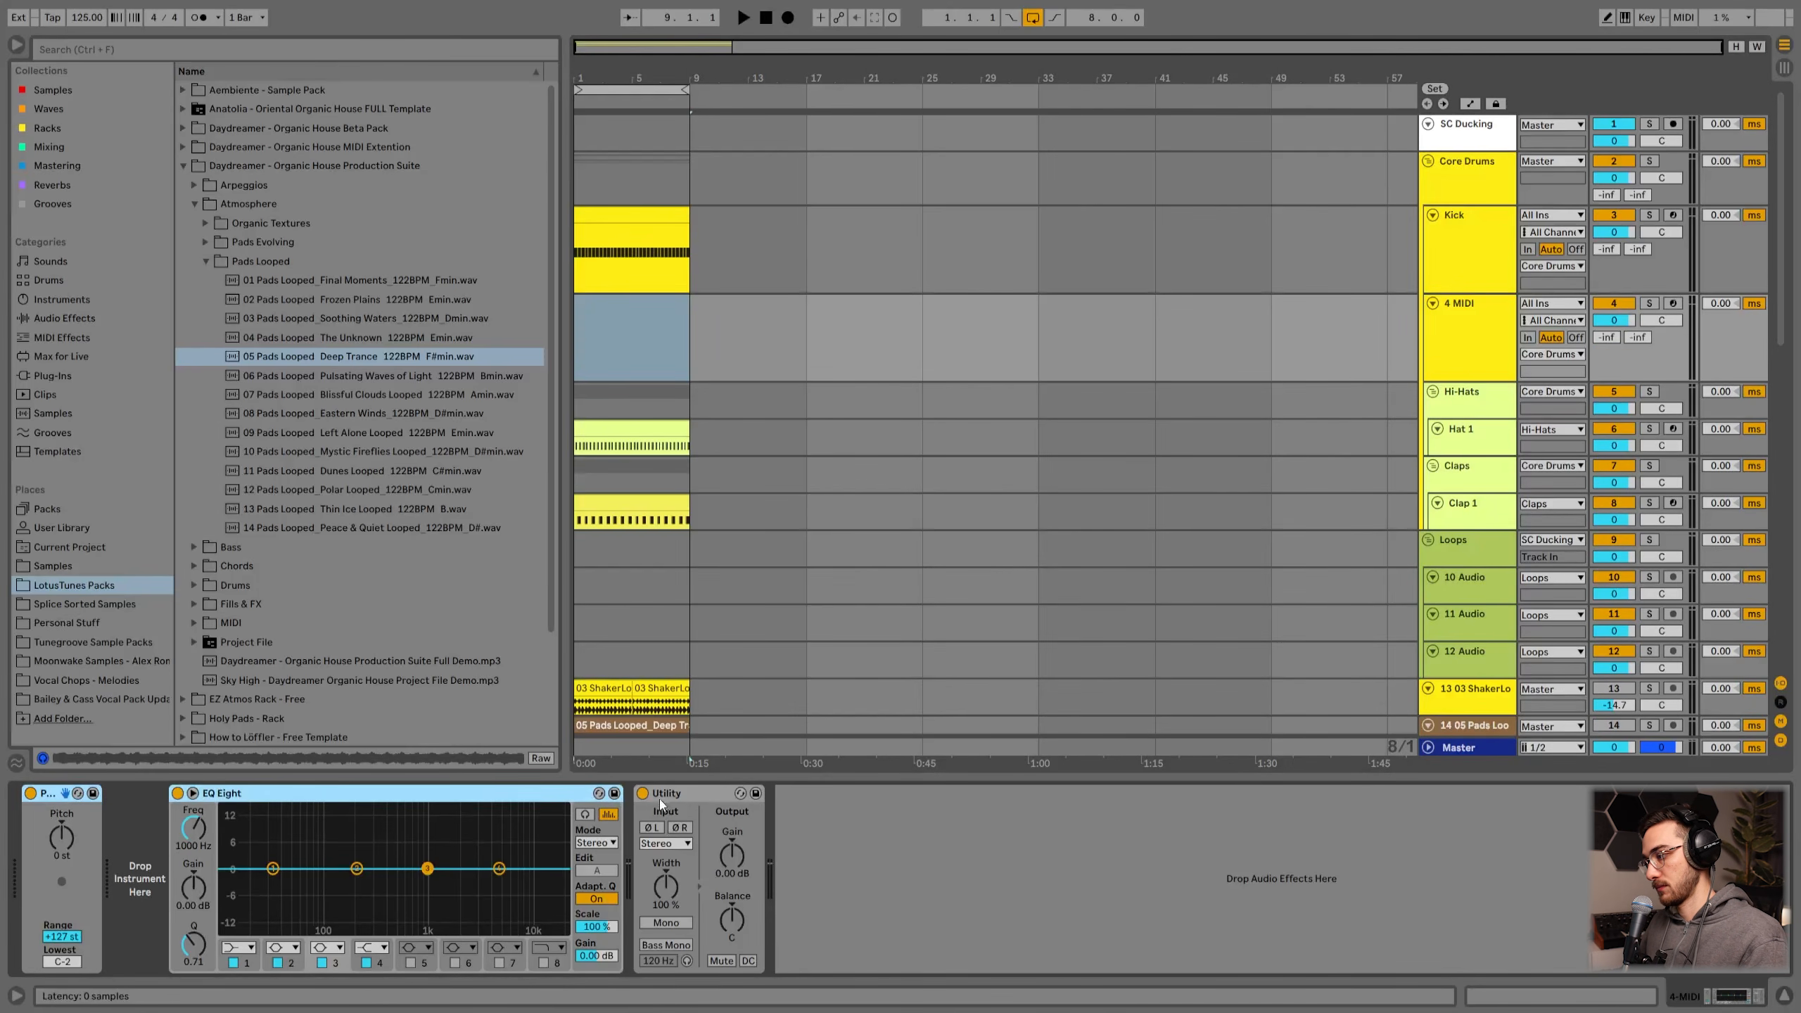
shift+click(697, 793)
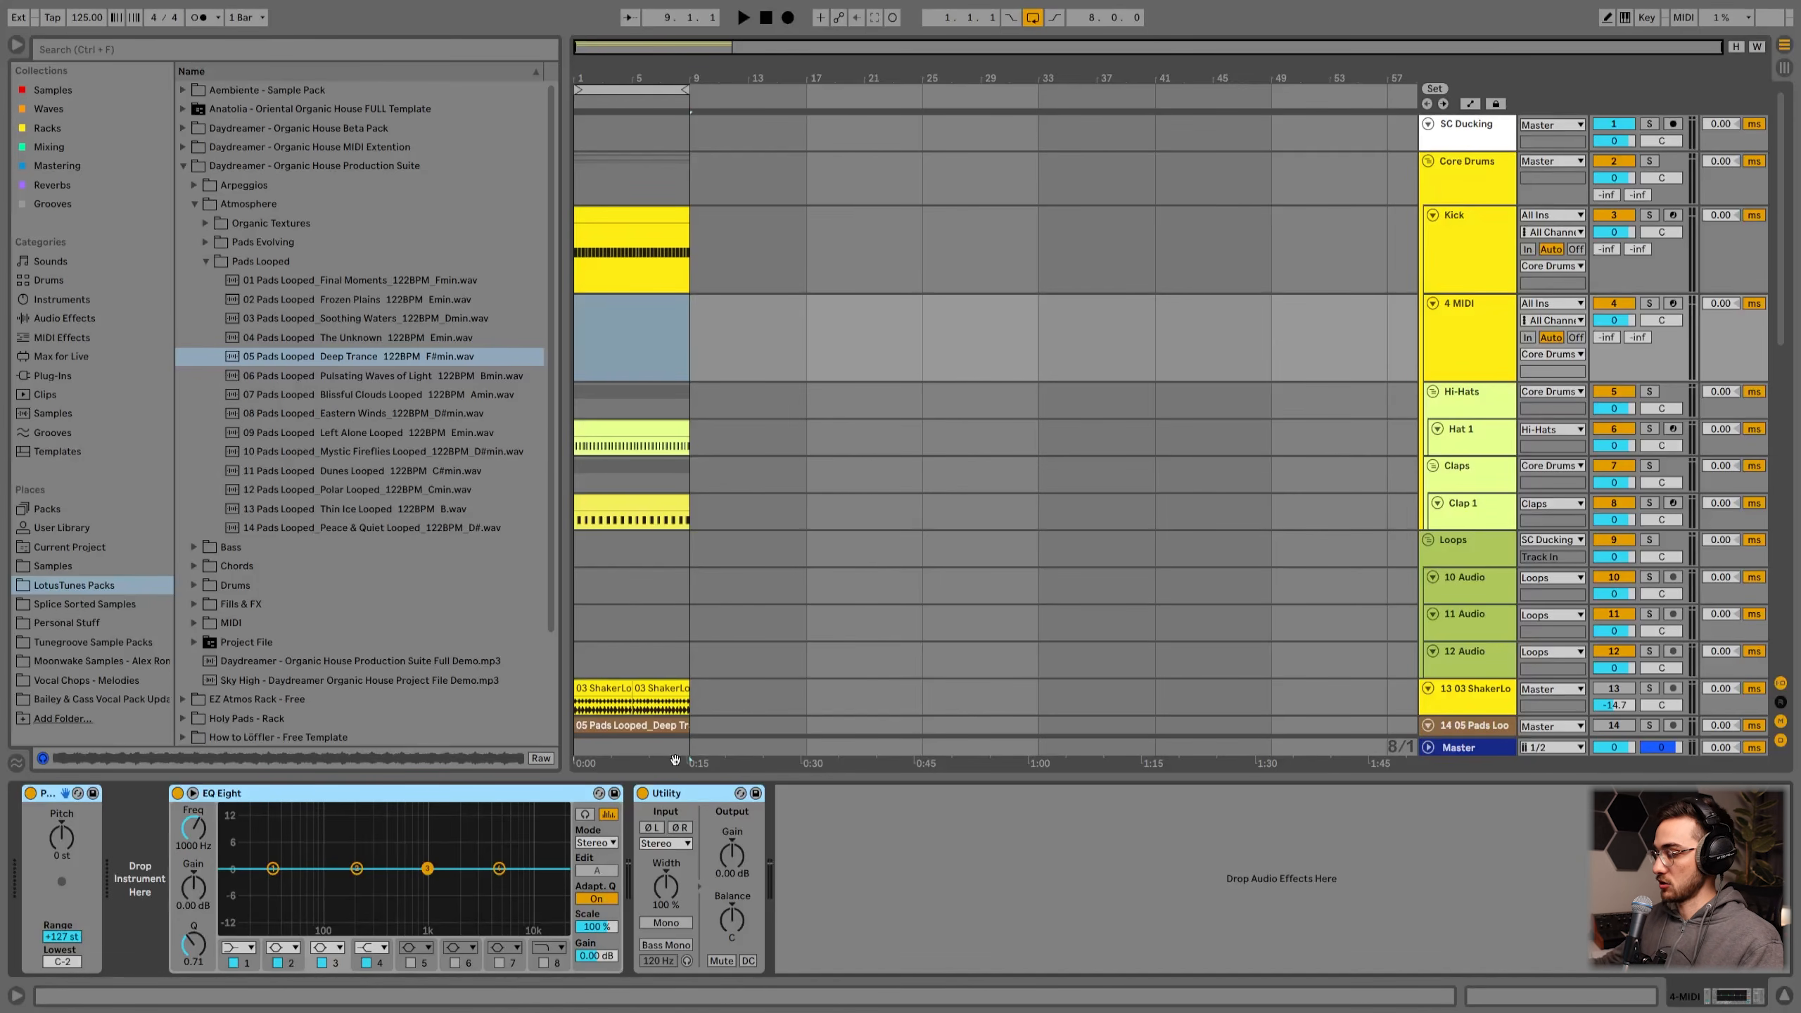
key(Delete)
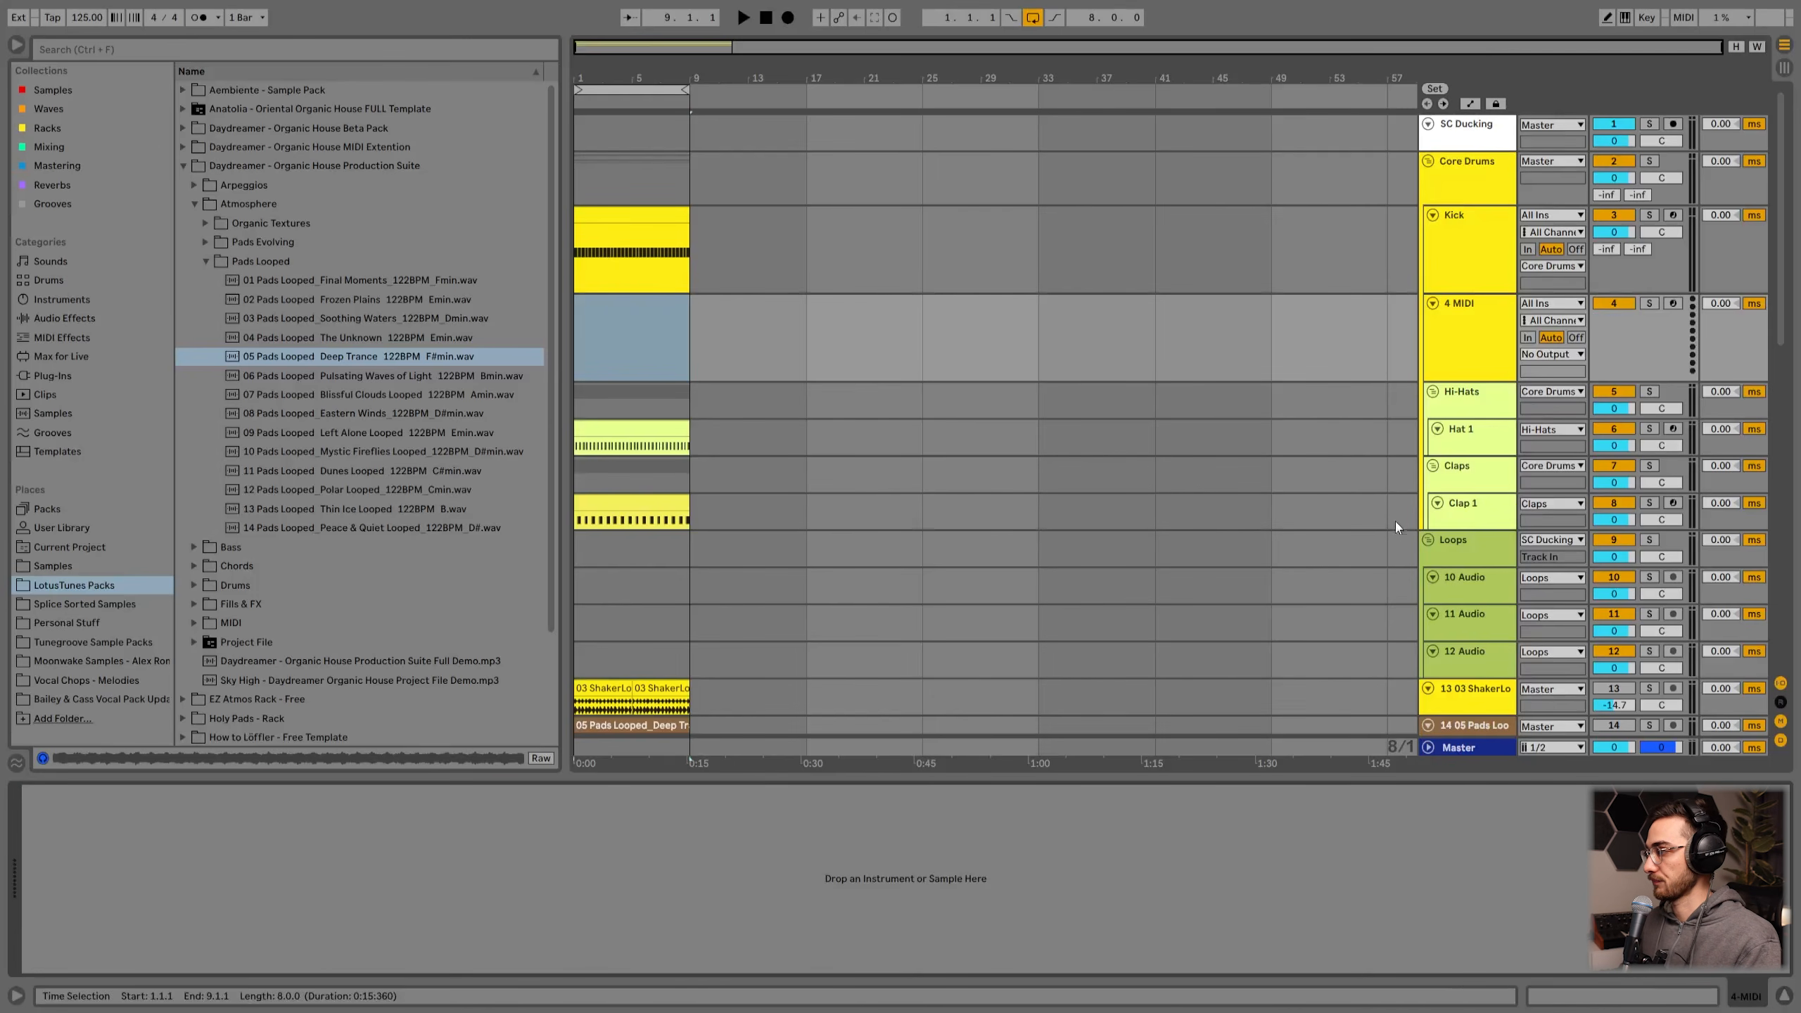
key(ctrl+z)
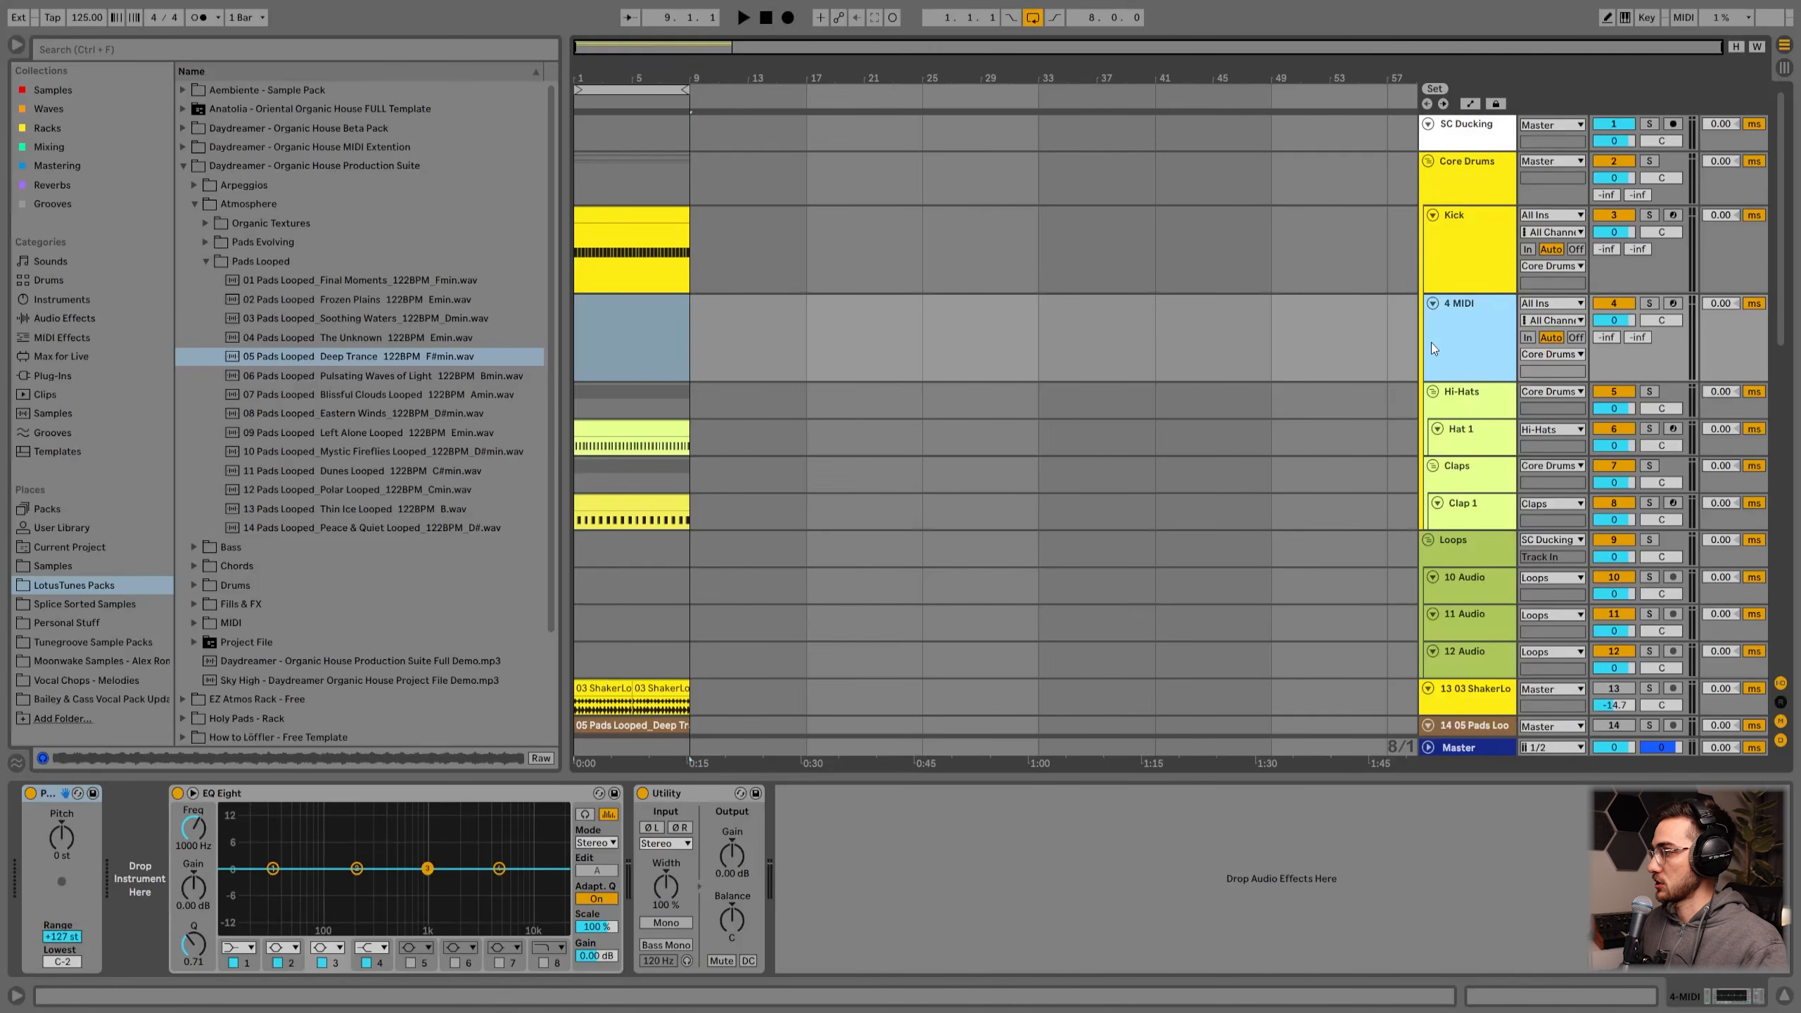
right_click(1452, 337)
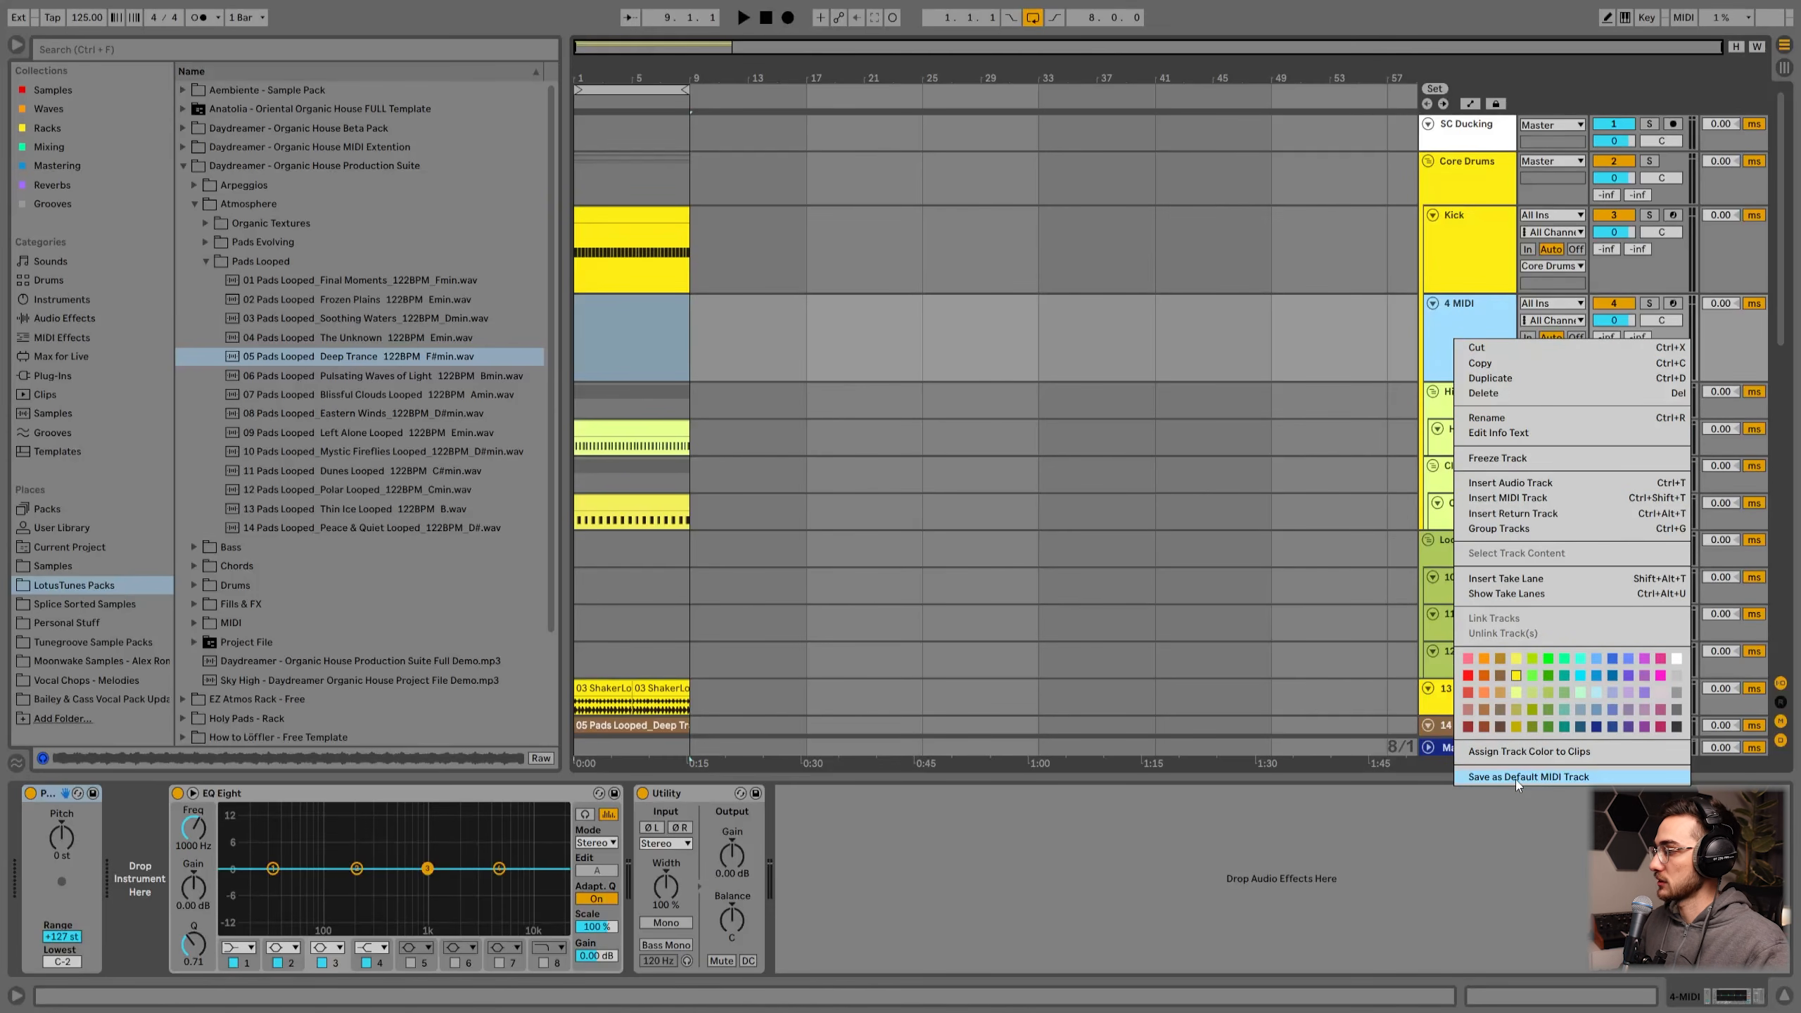
click(985, 877)
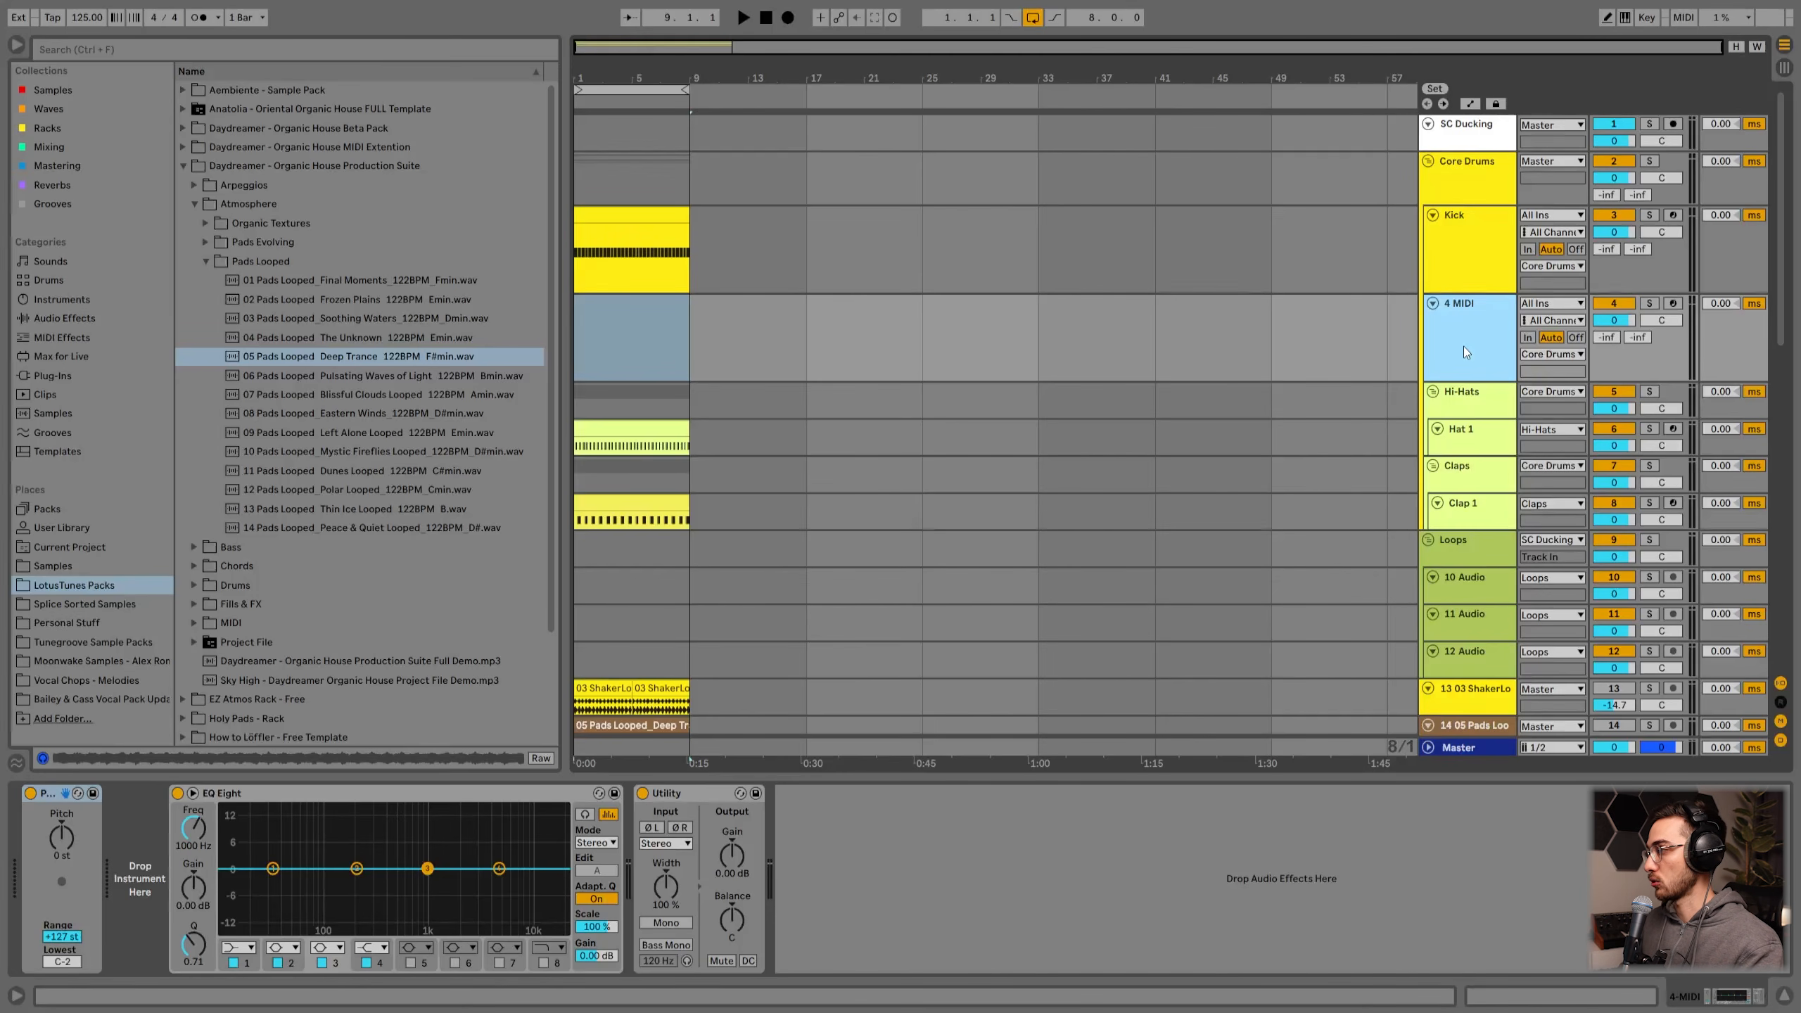
Step: Insert a new audio track below the MIDI track inside the Core Drums group and enlarge its height
key(ctrl+t)
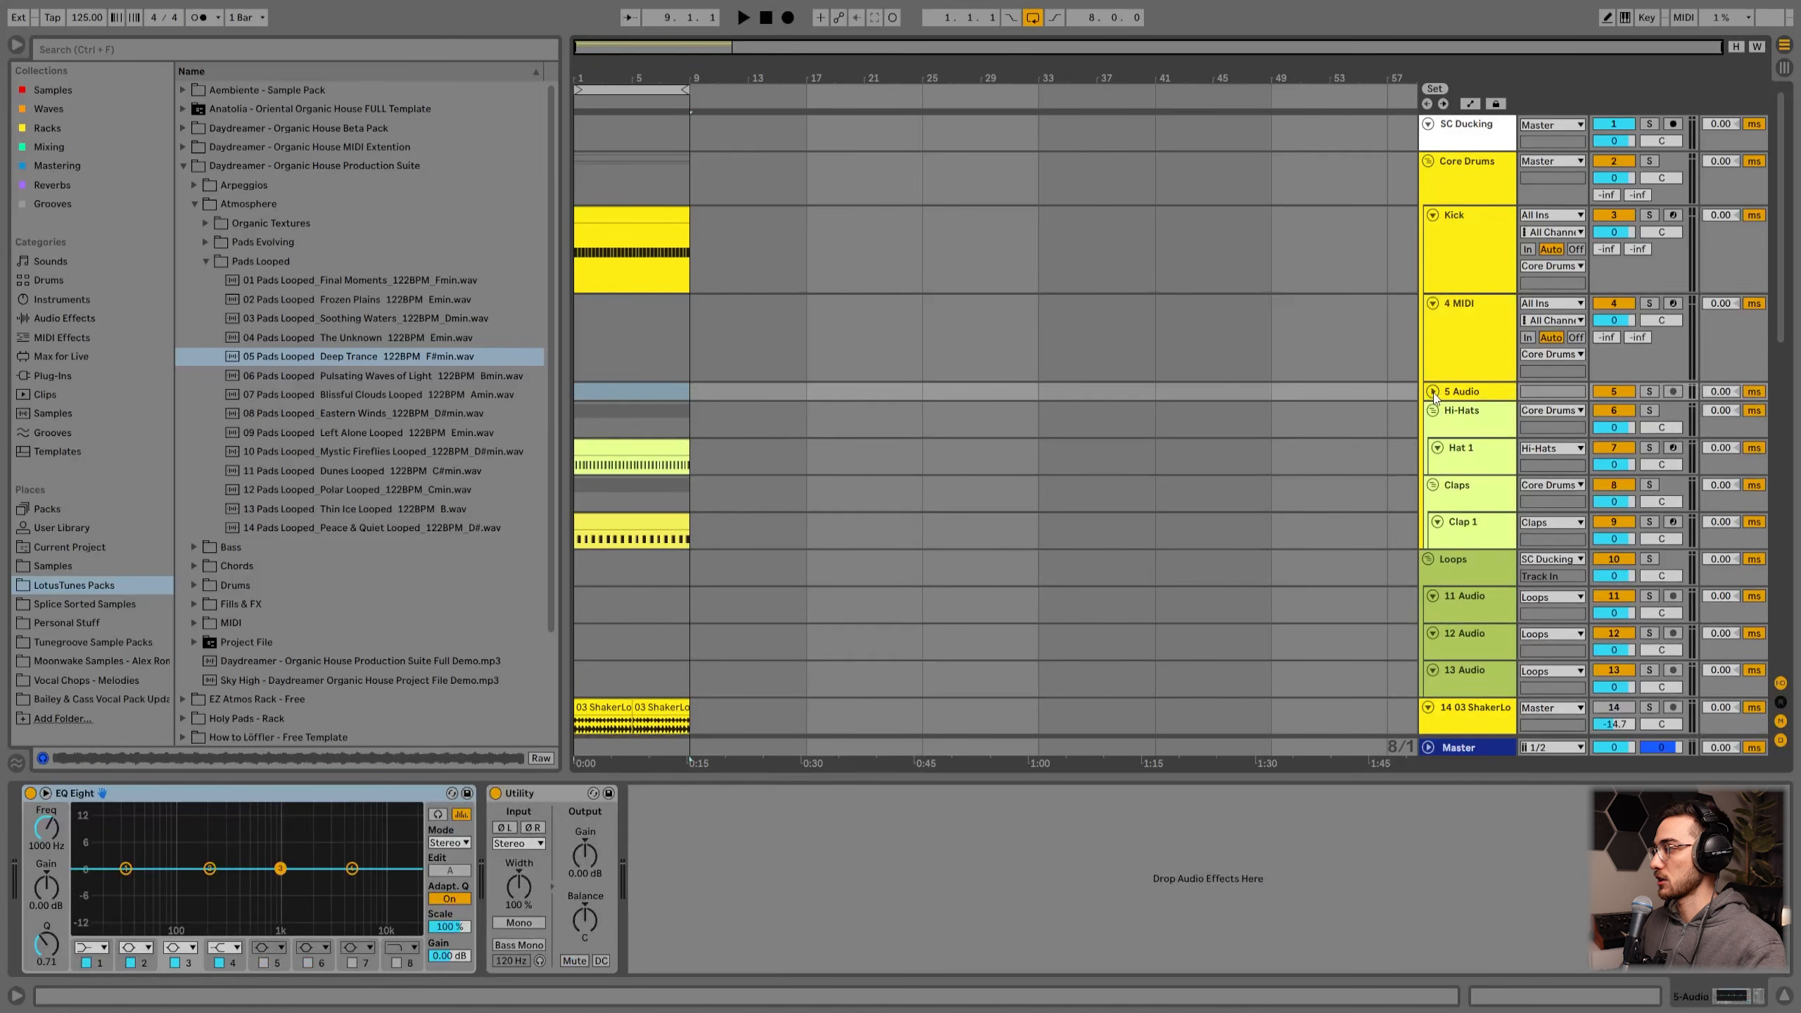
click(1432, 392)
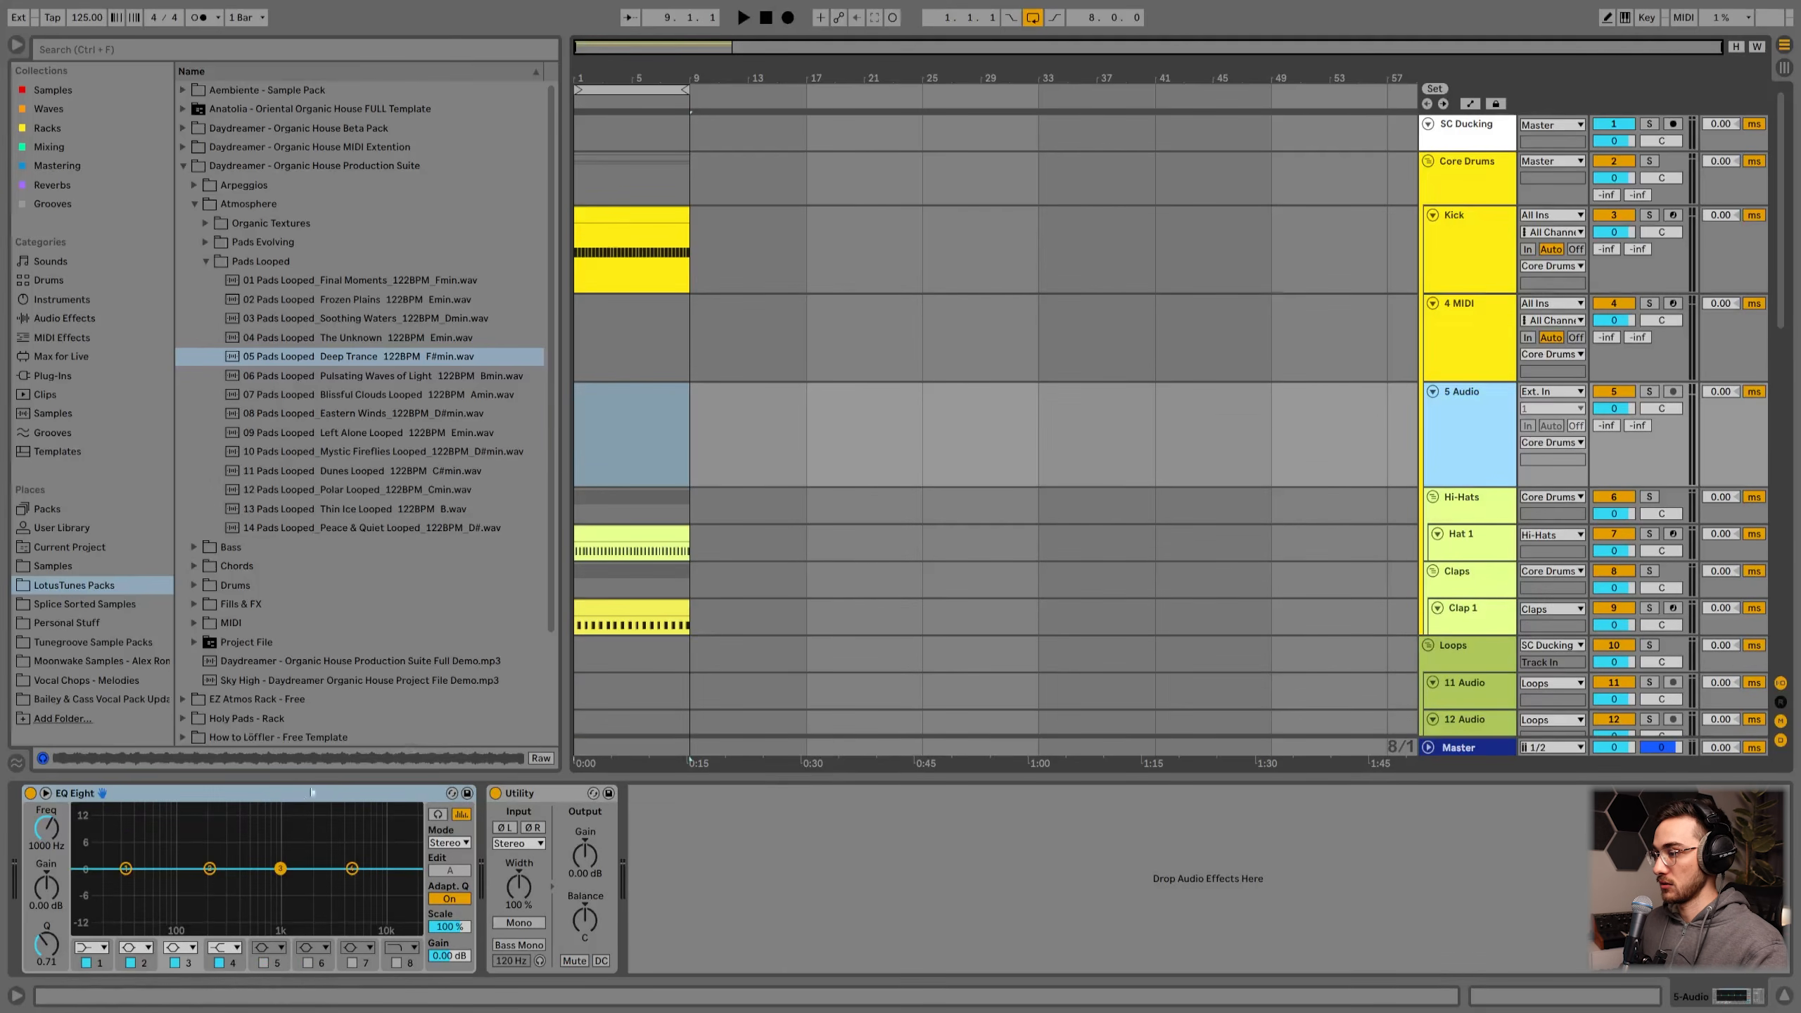
click(540, 795)
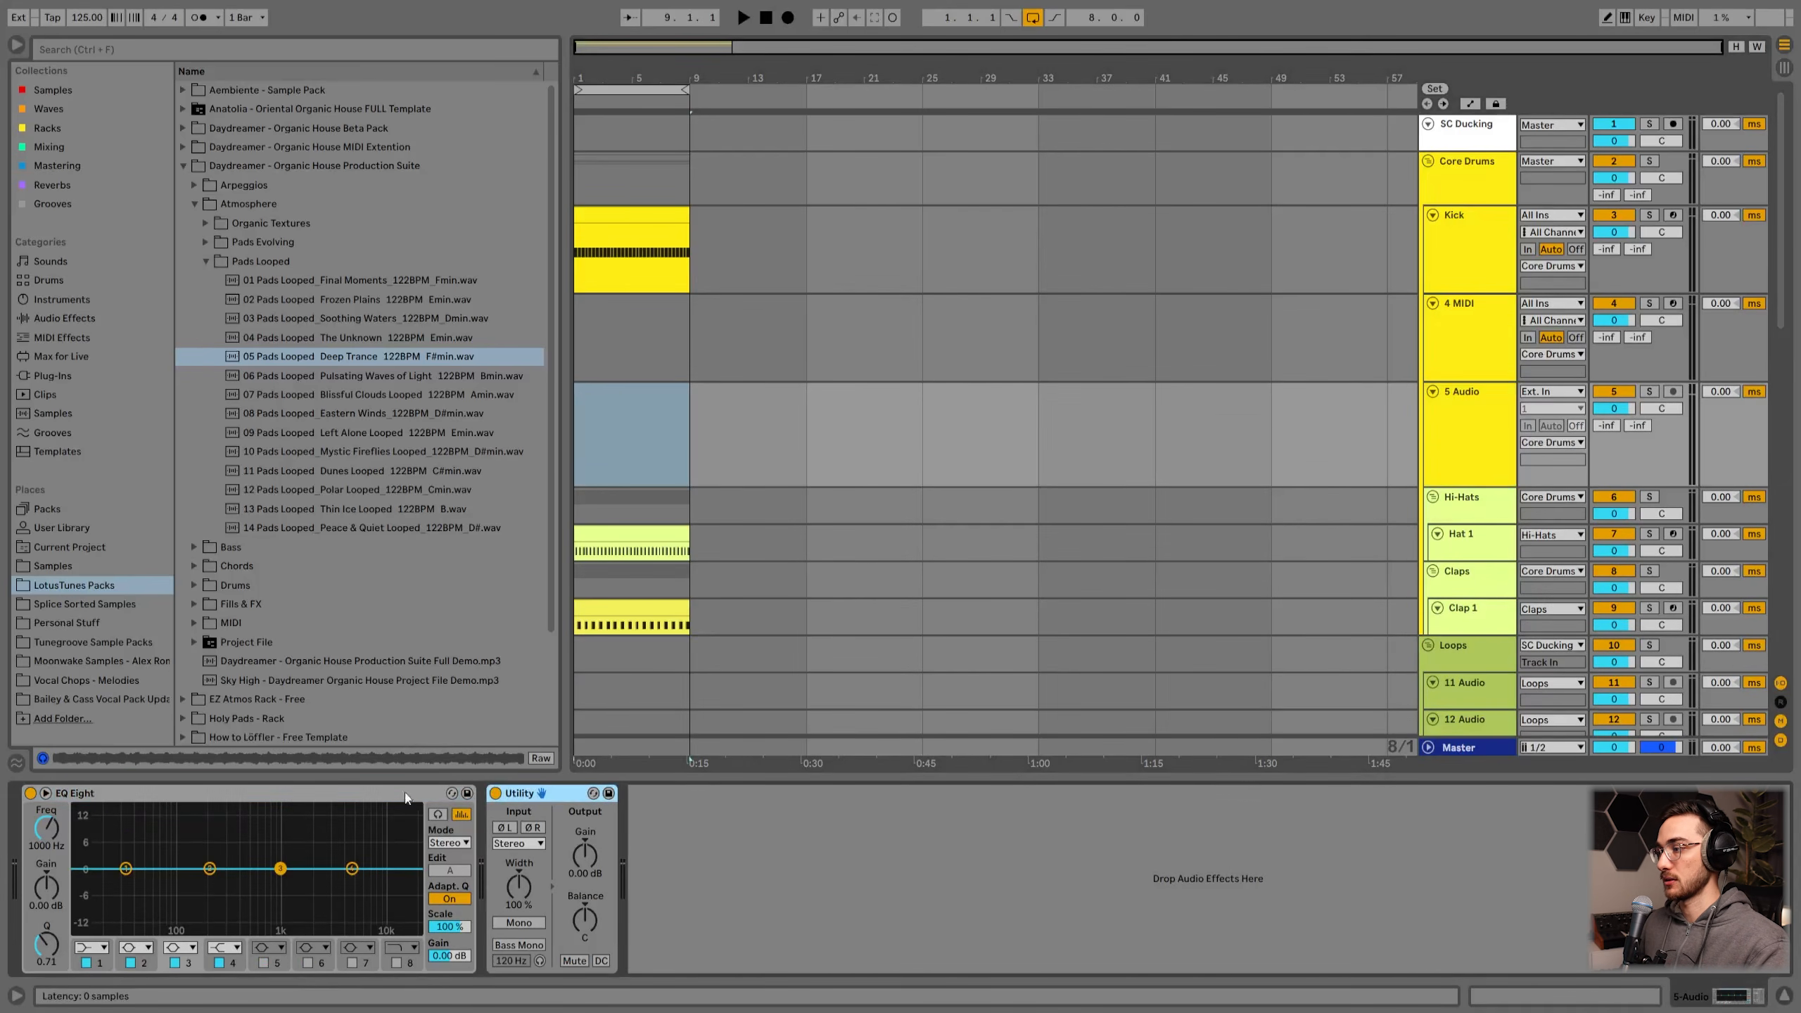
click(414, 798)
click(1487, 415)
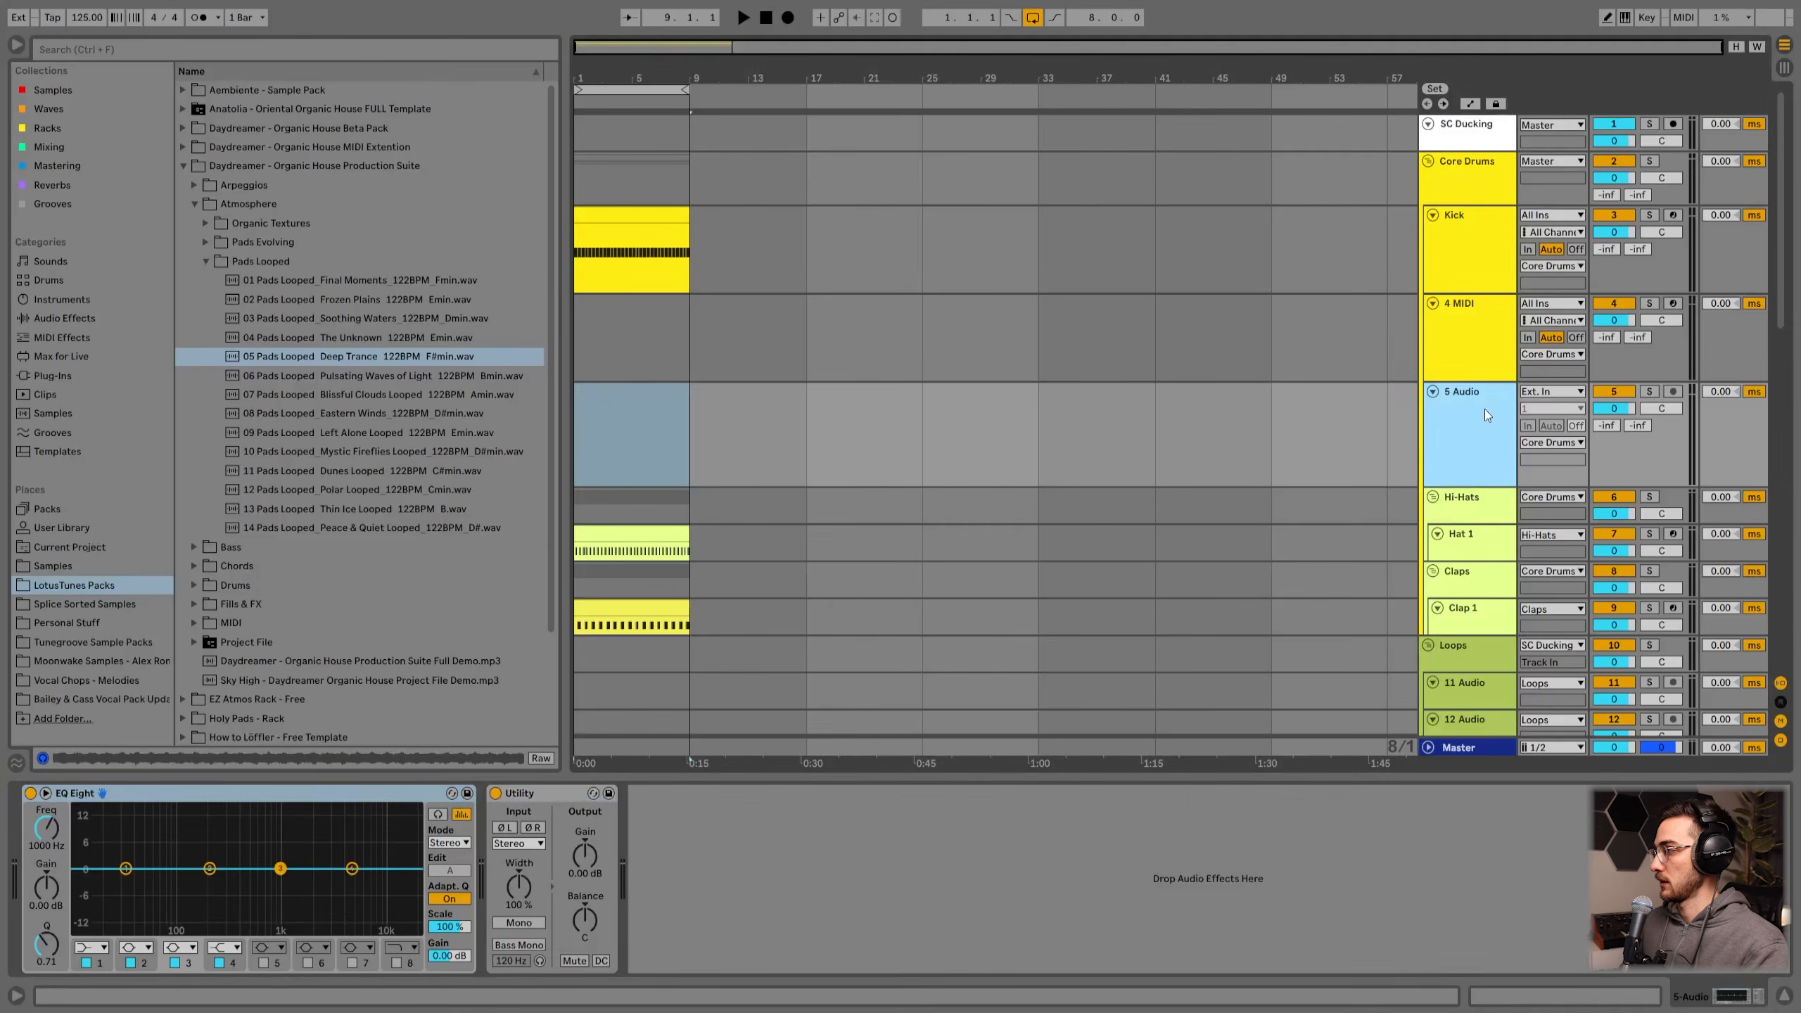
right_click(1486, 411)
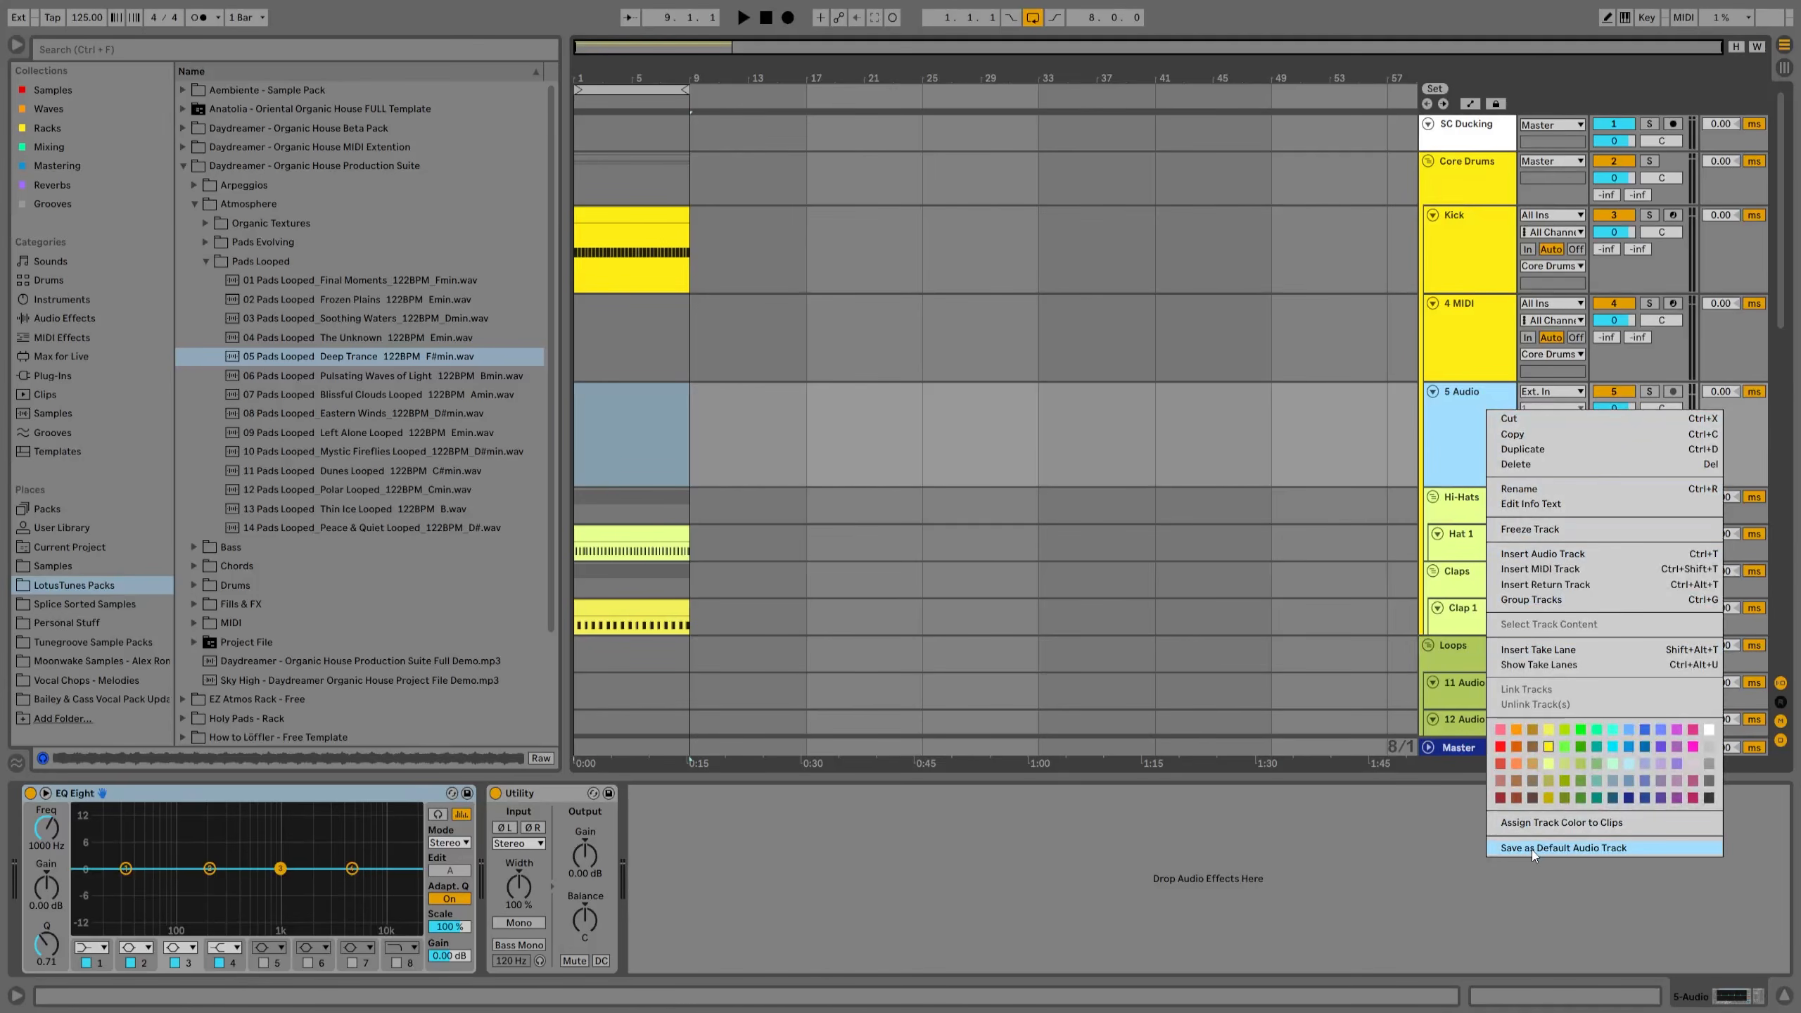
click(1453, 430)
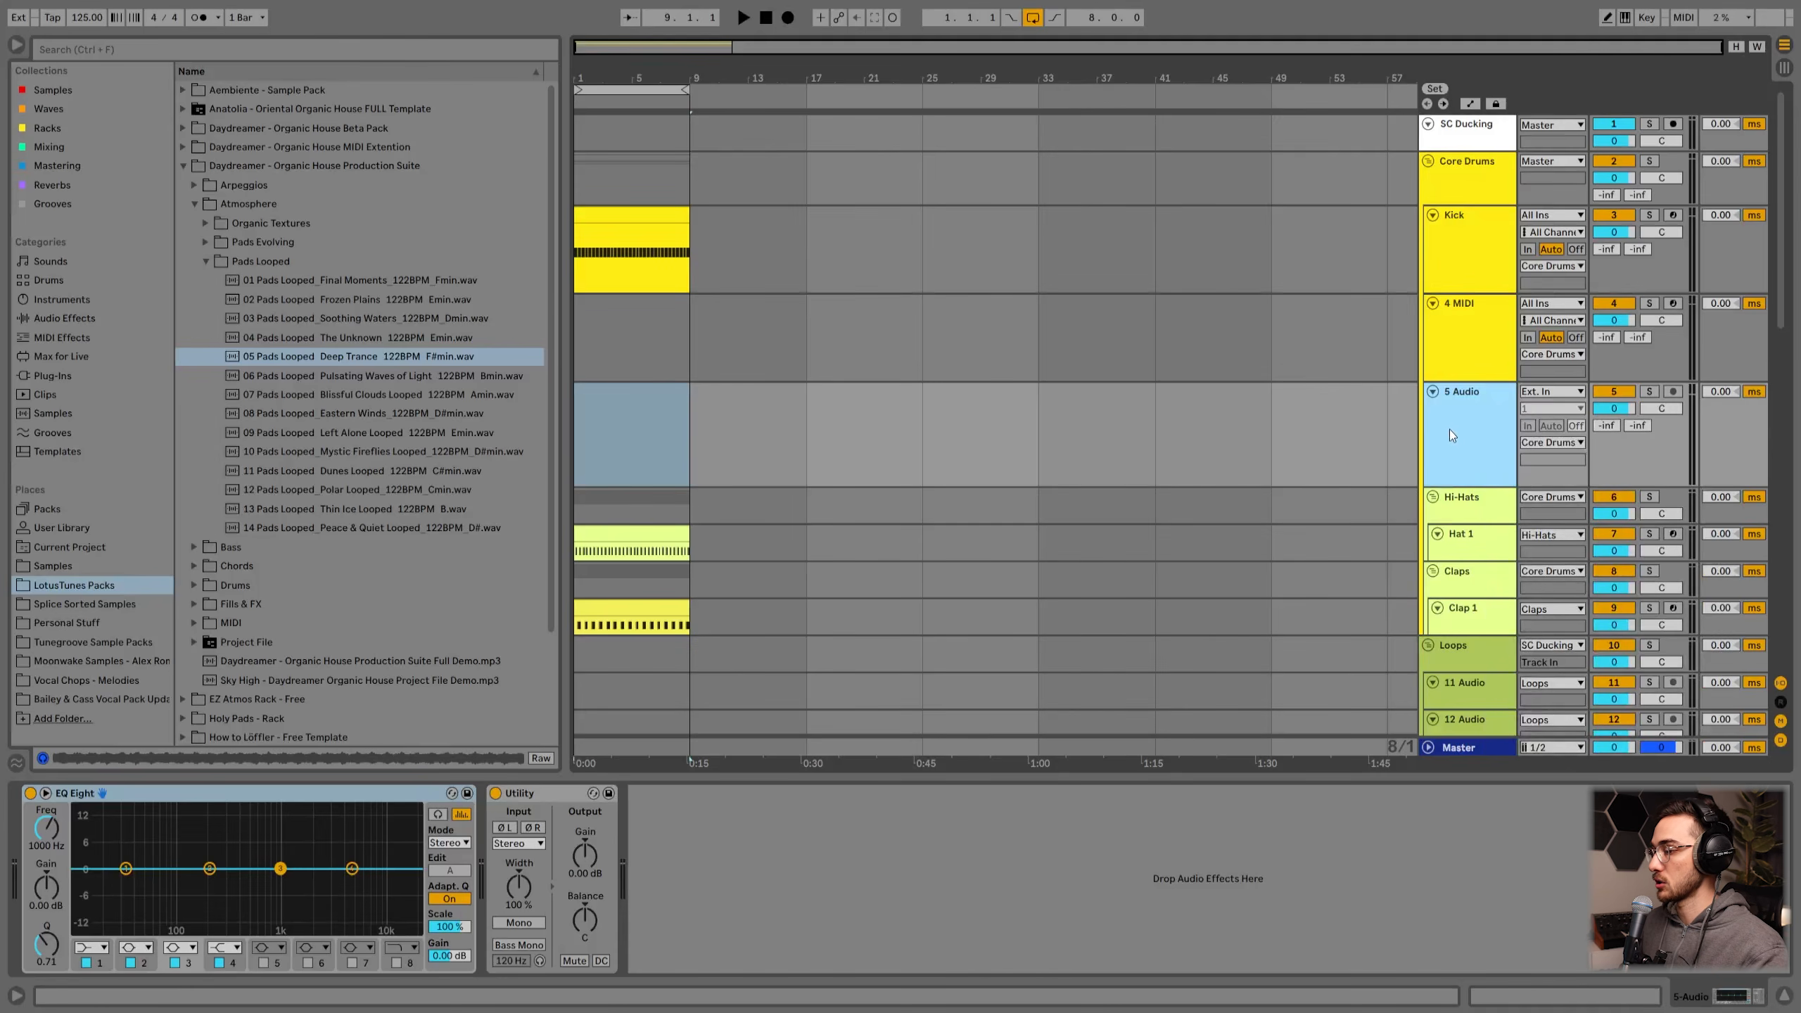
Step: Inspect the default devices on the new audio and MIDI tracks
click(563, 796)
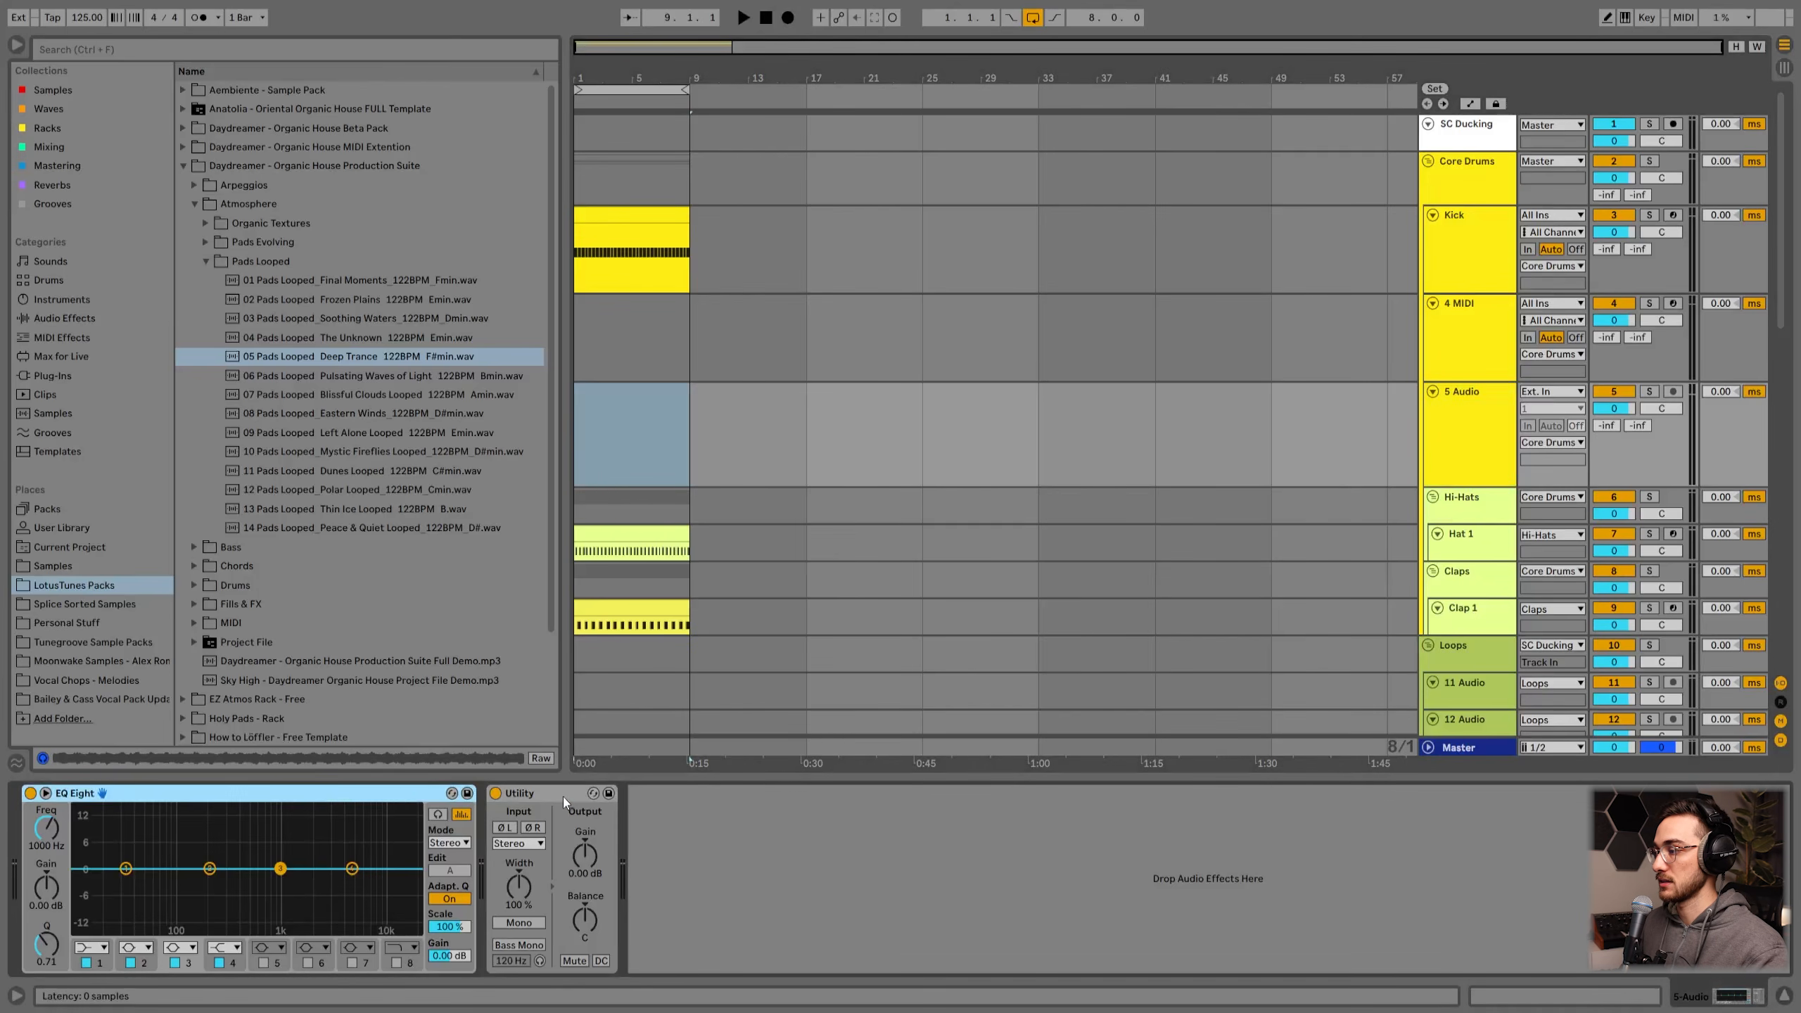
click(395, 796)
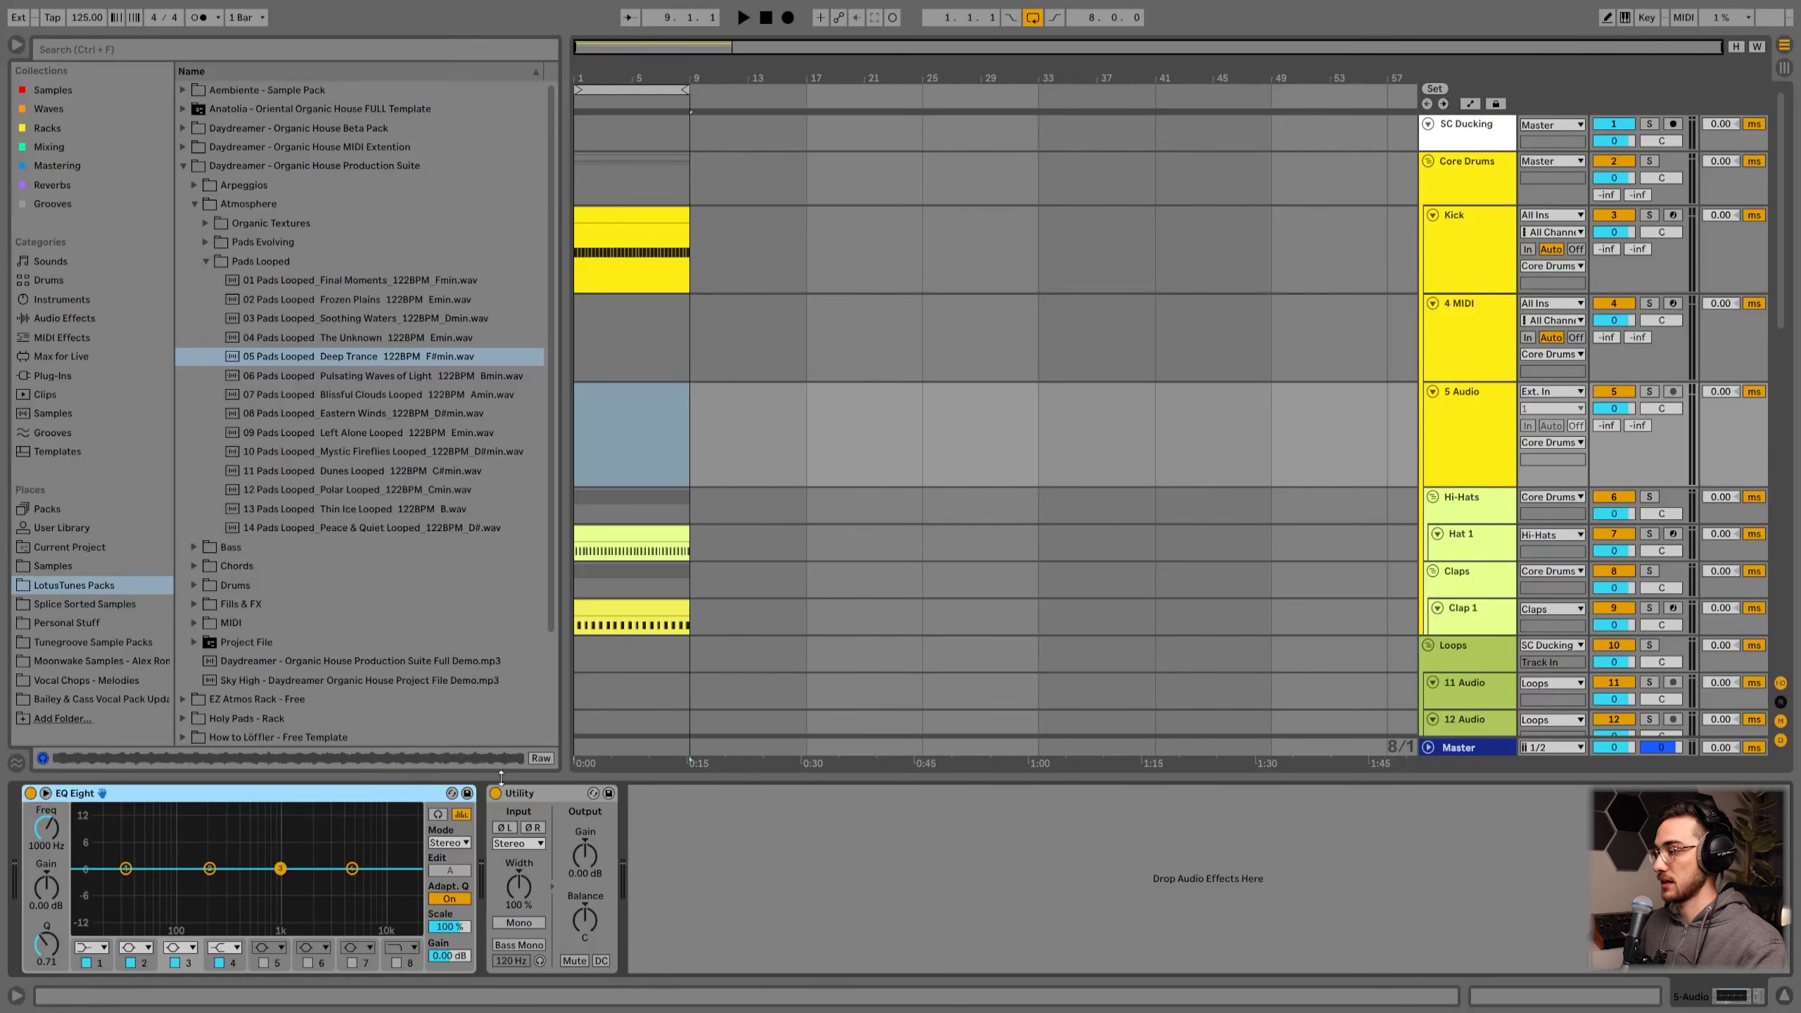
click(538, 795)
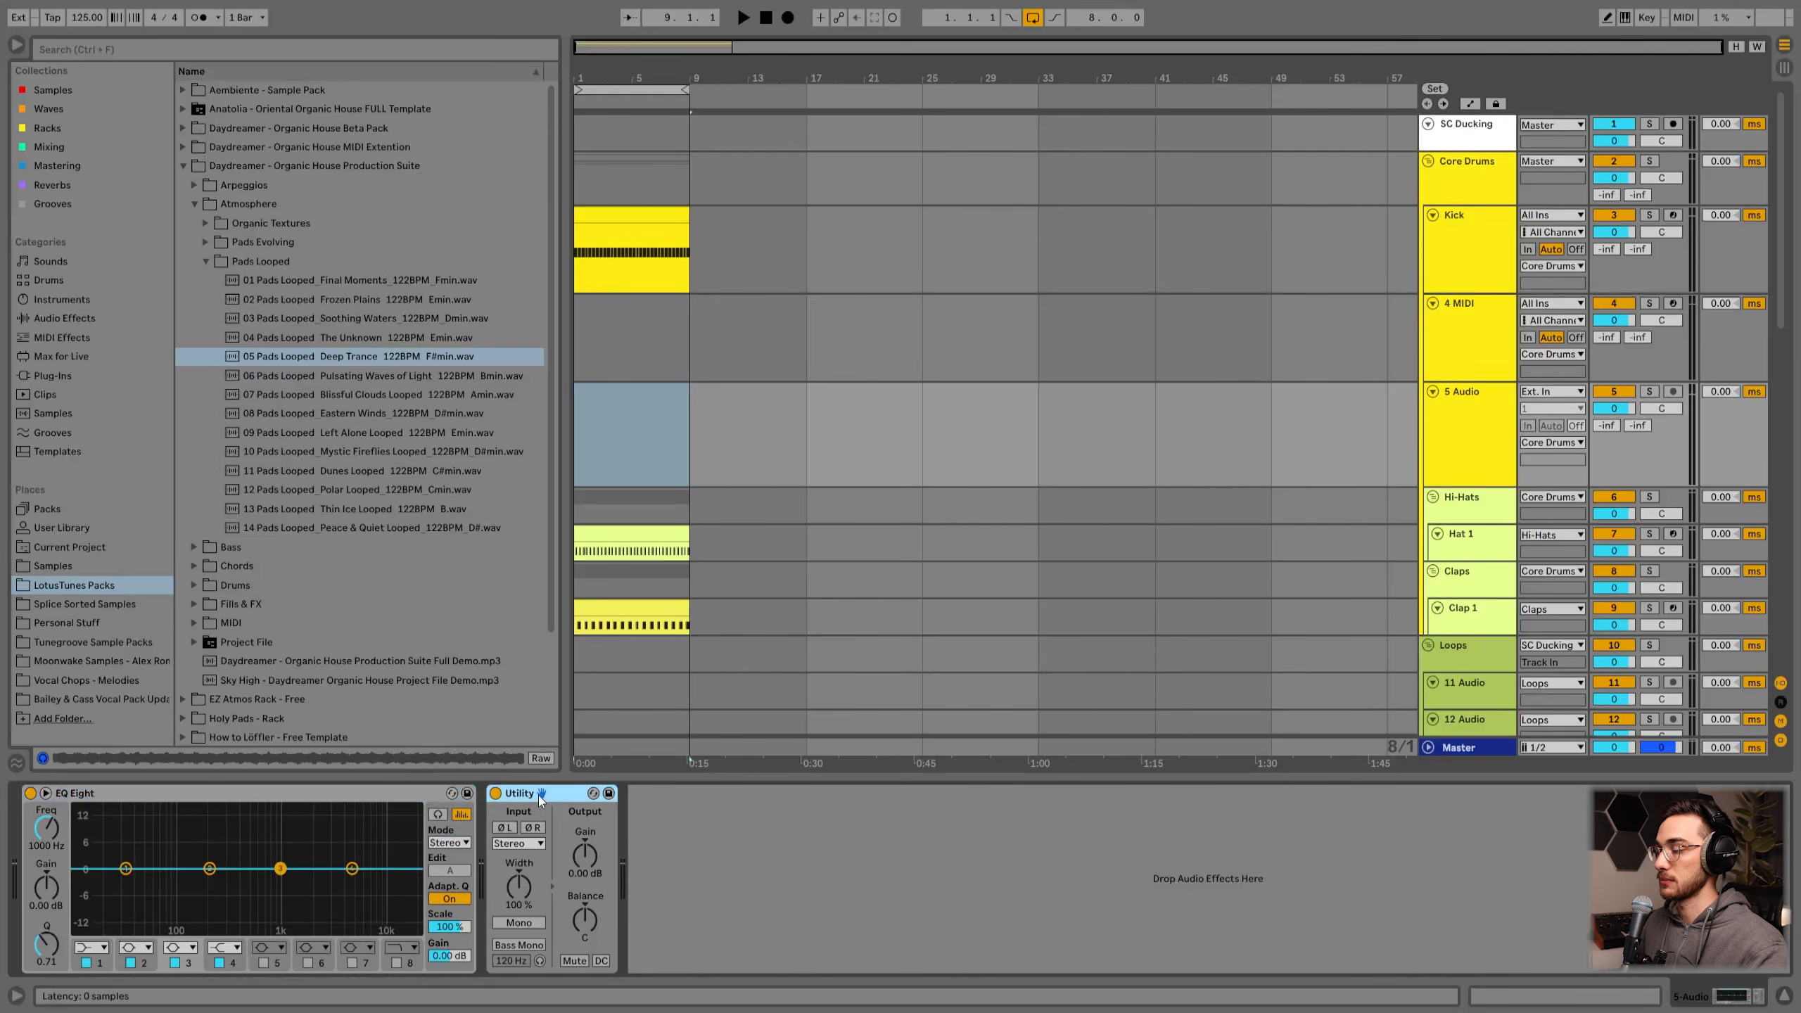
key(Up)
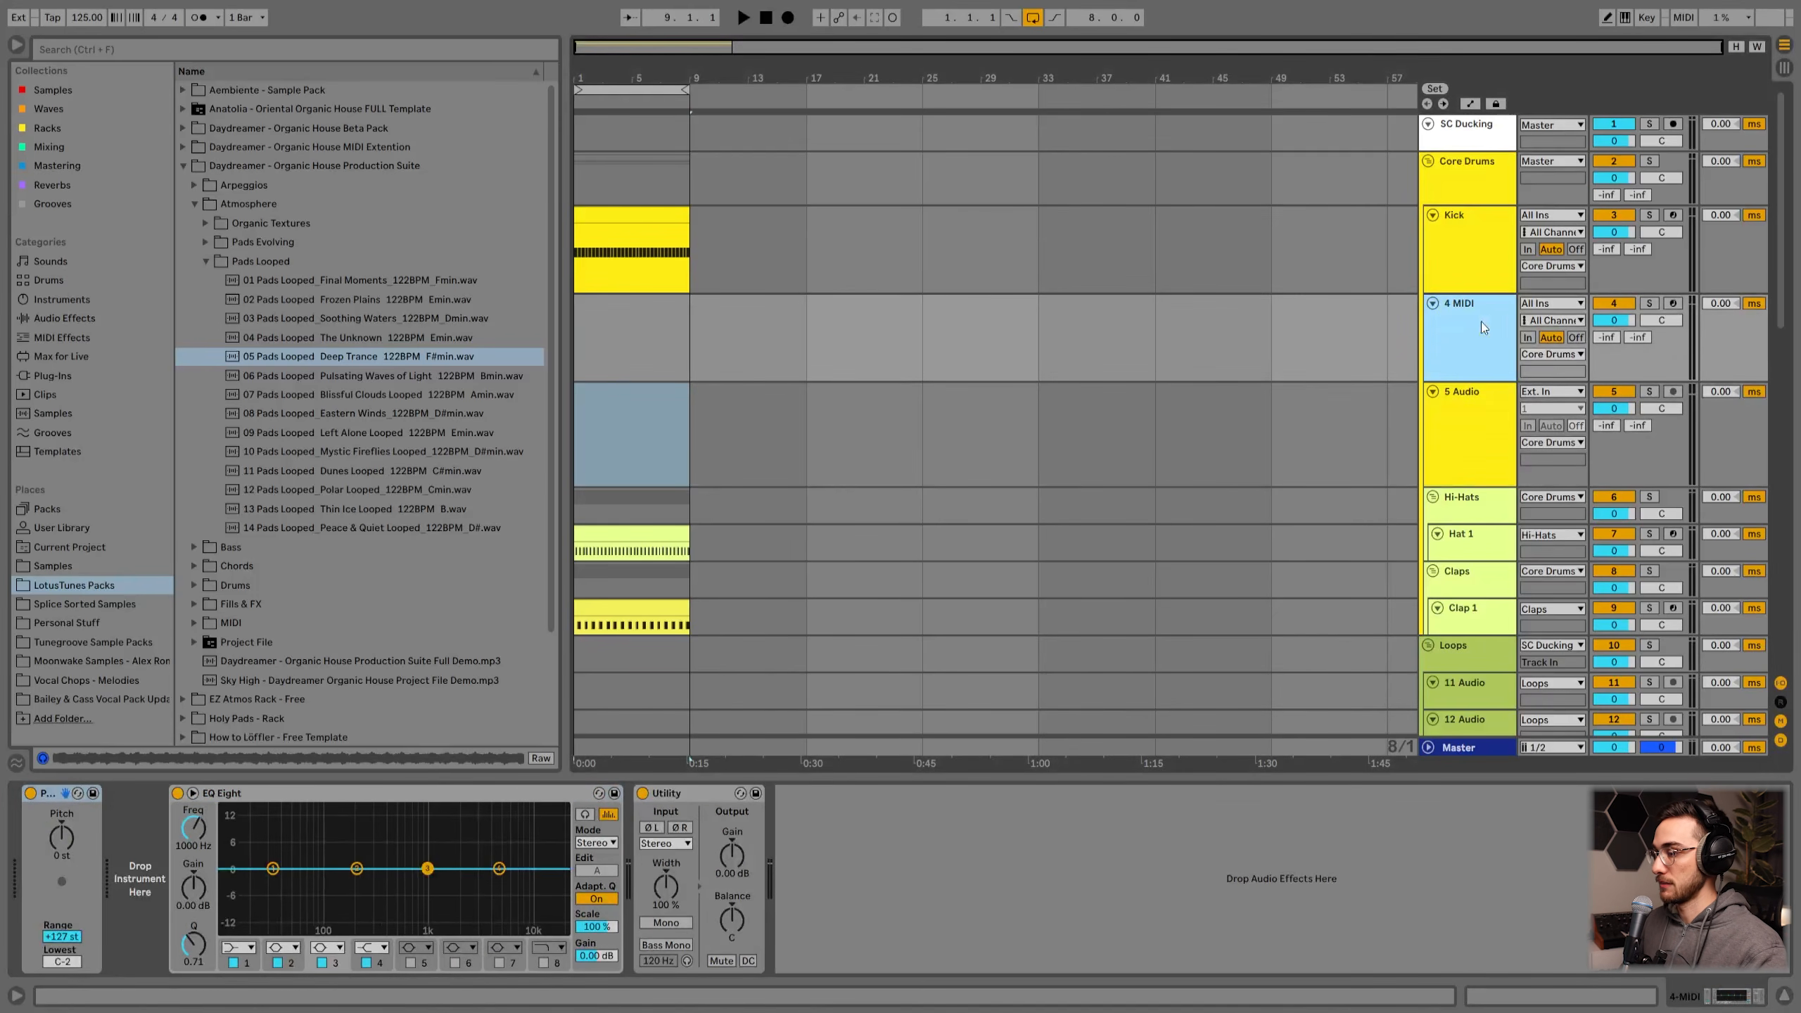
click(49, 800)
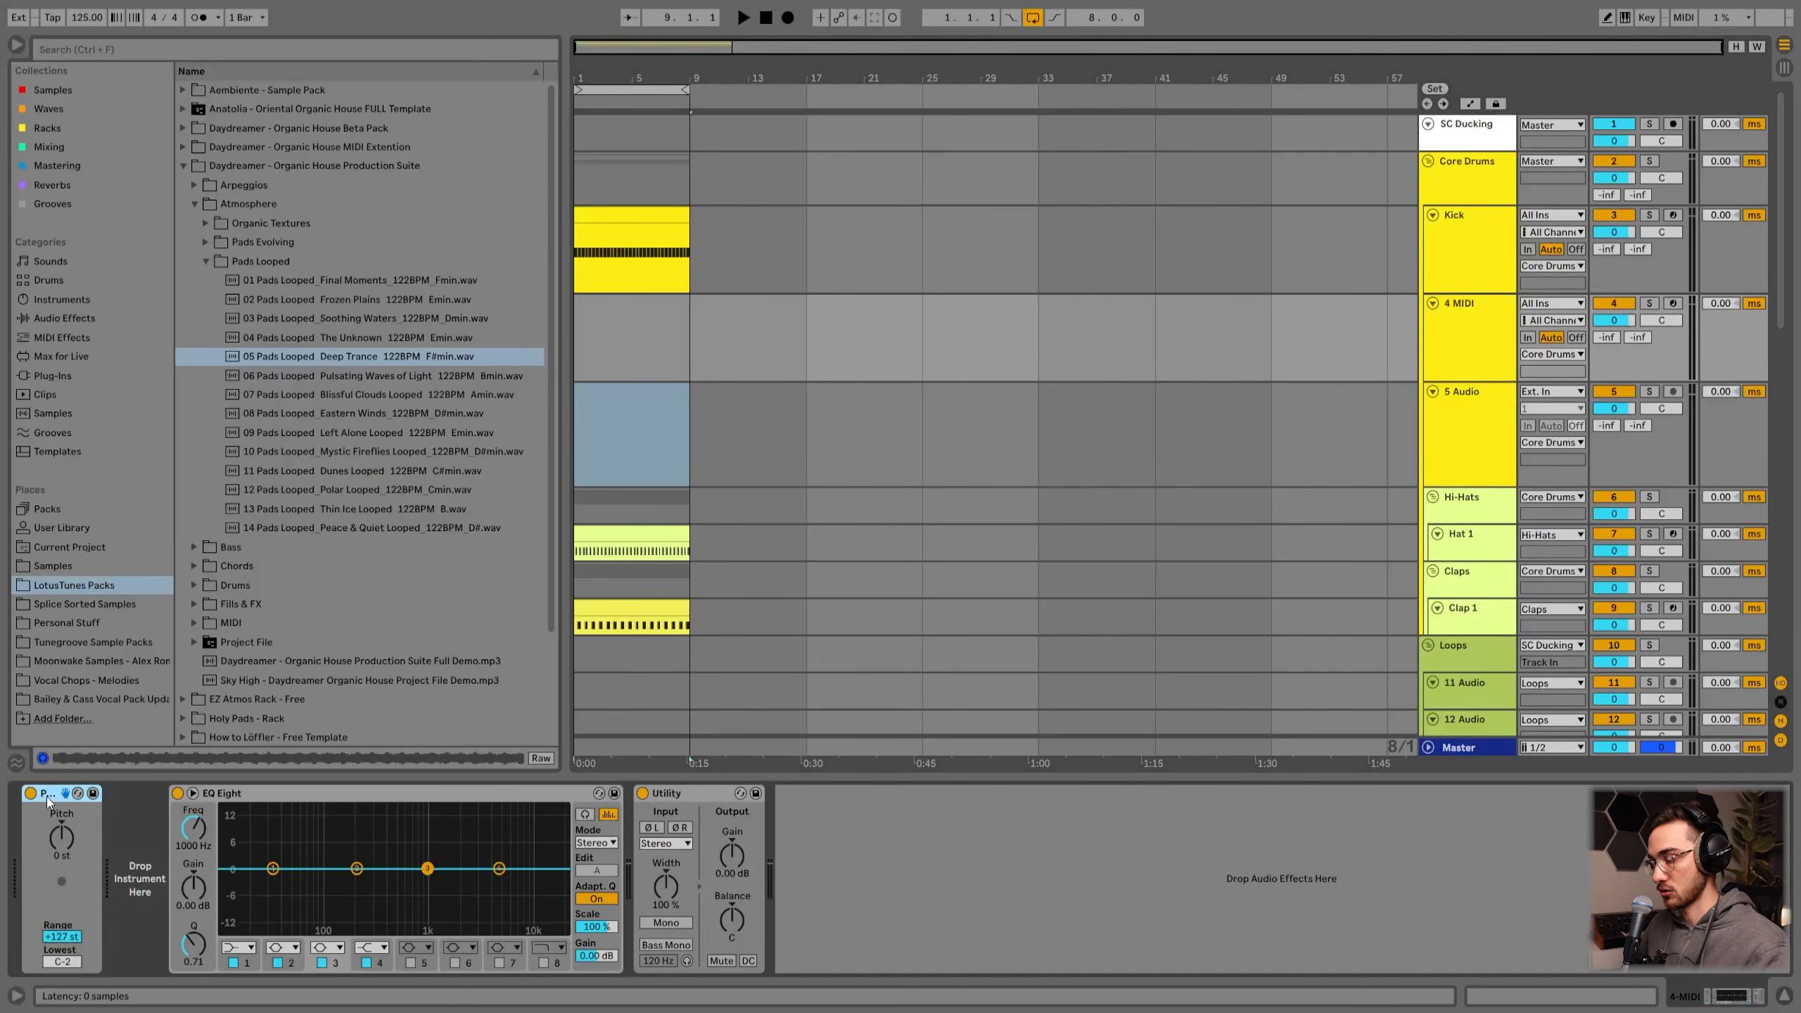
click(60, 840)
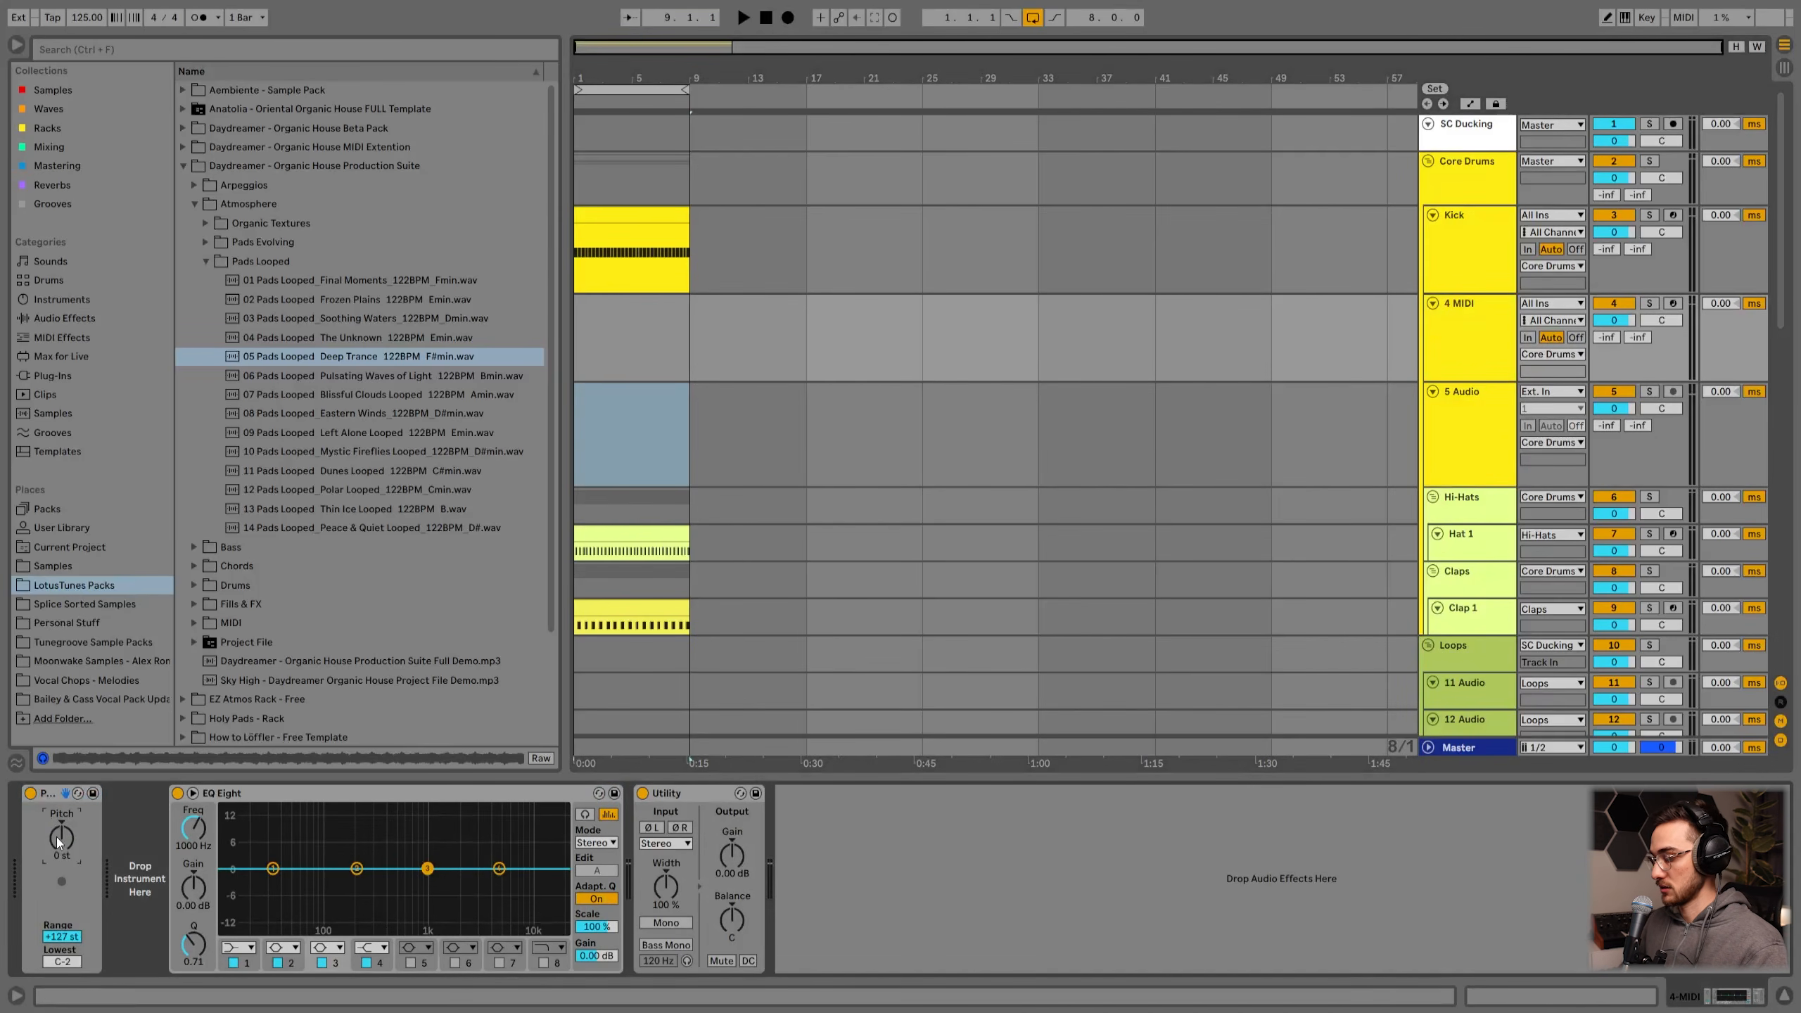
drag(59, 842, 59, 851)
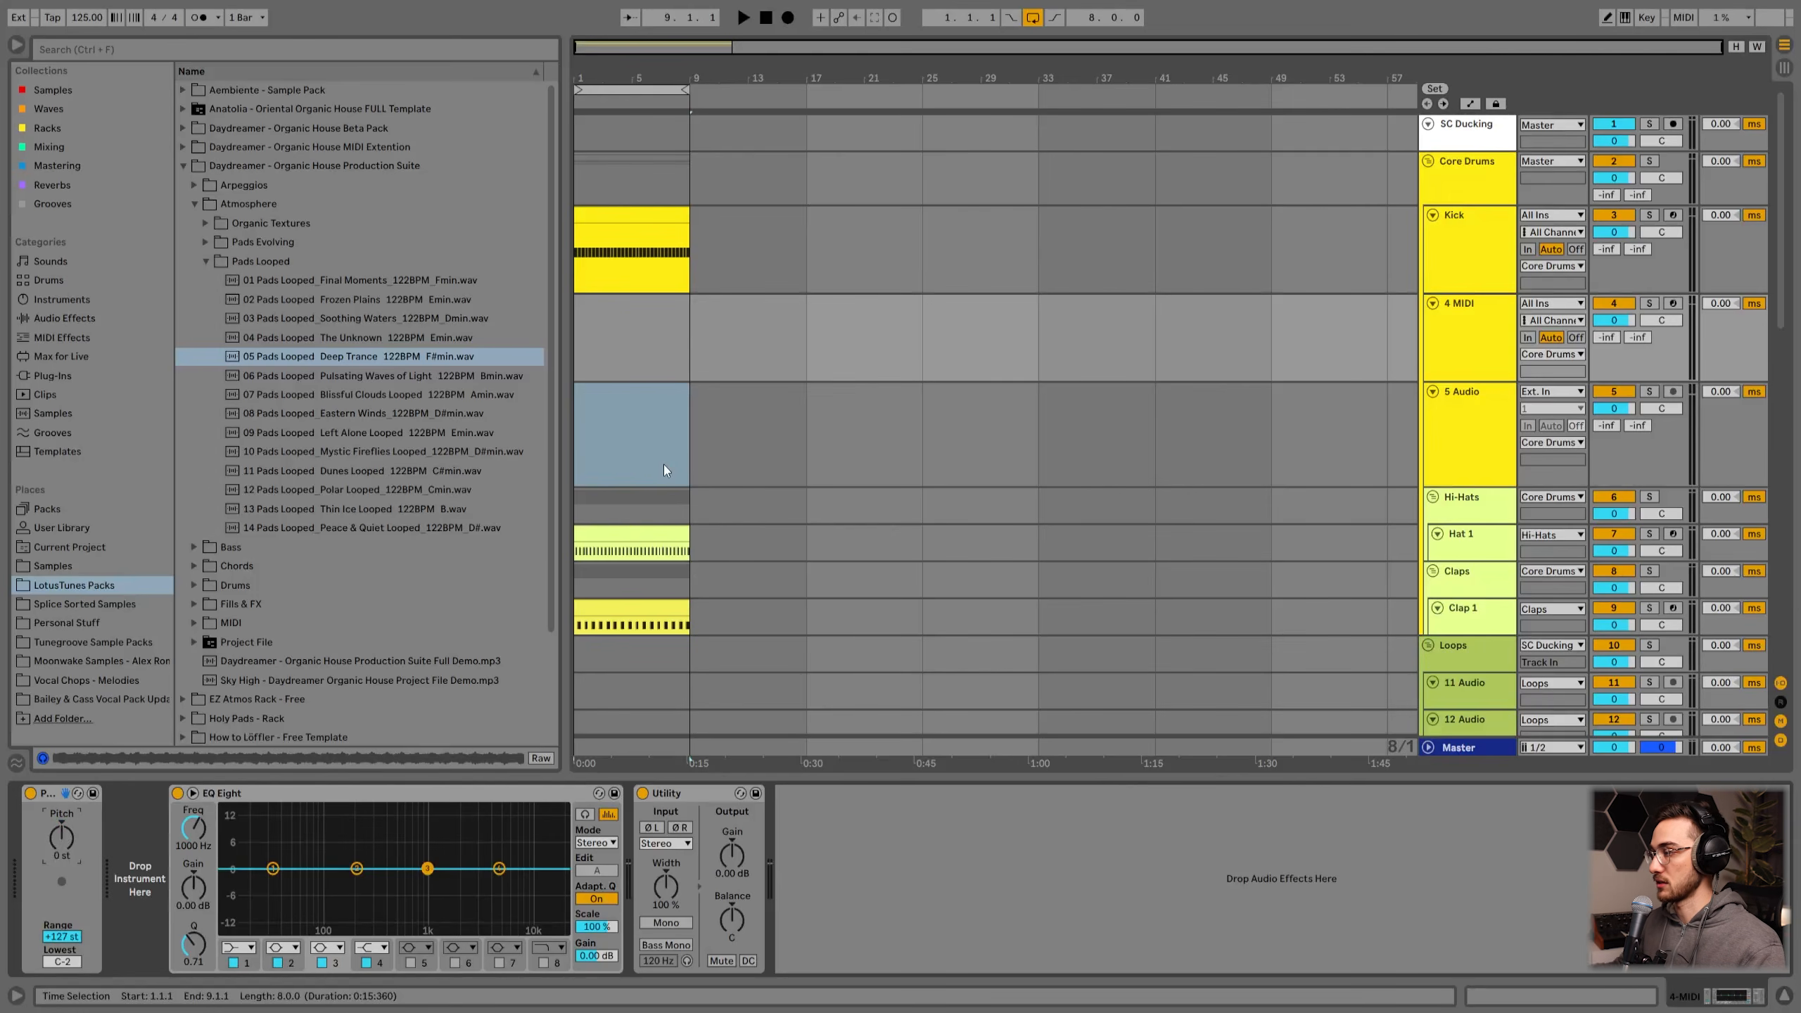
Step: Delete the added audio track from the Core Drums group, keeping the new MIDI track
click(1477, 339)
shift+click(1460, 428)
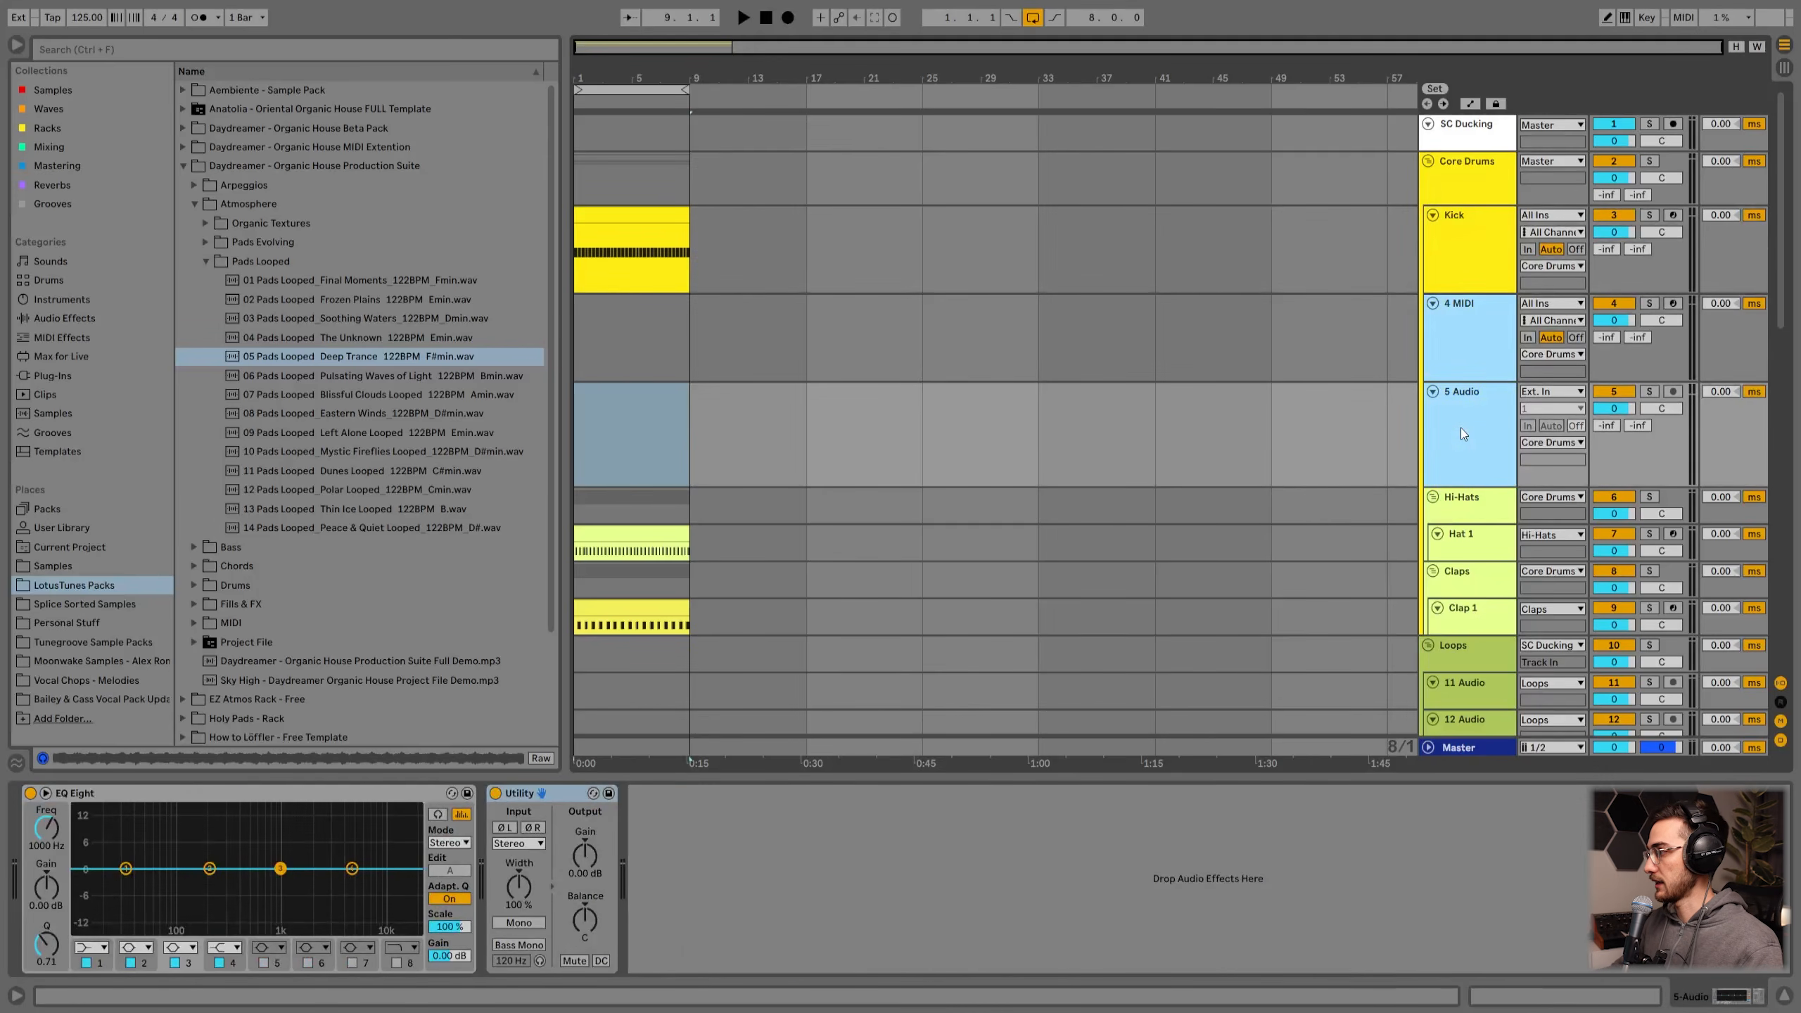
key(Delete)
click(1466, 262)
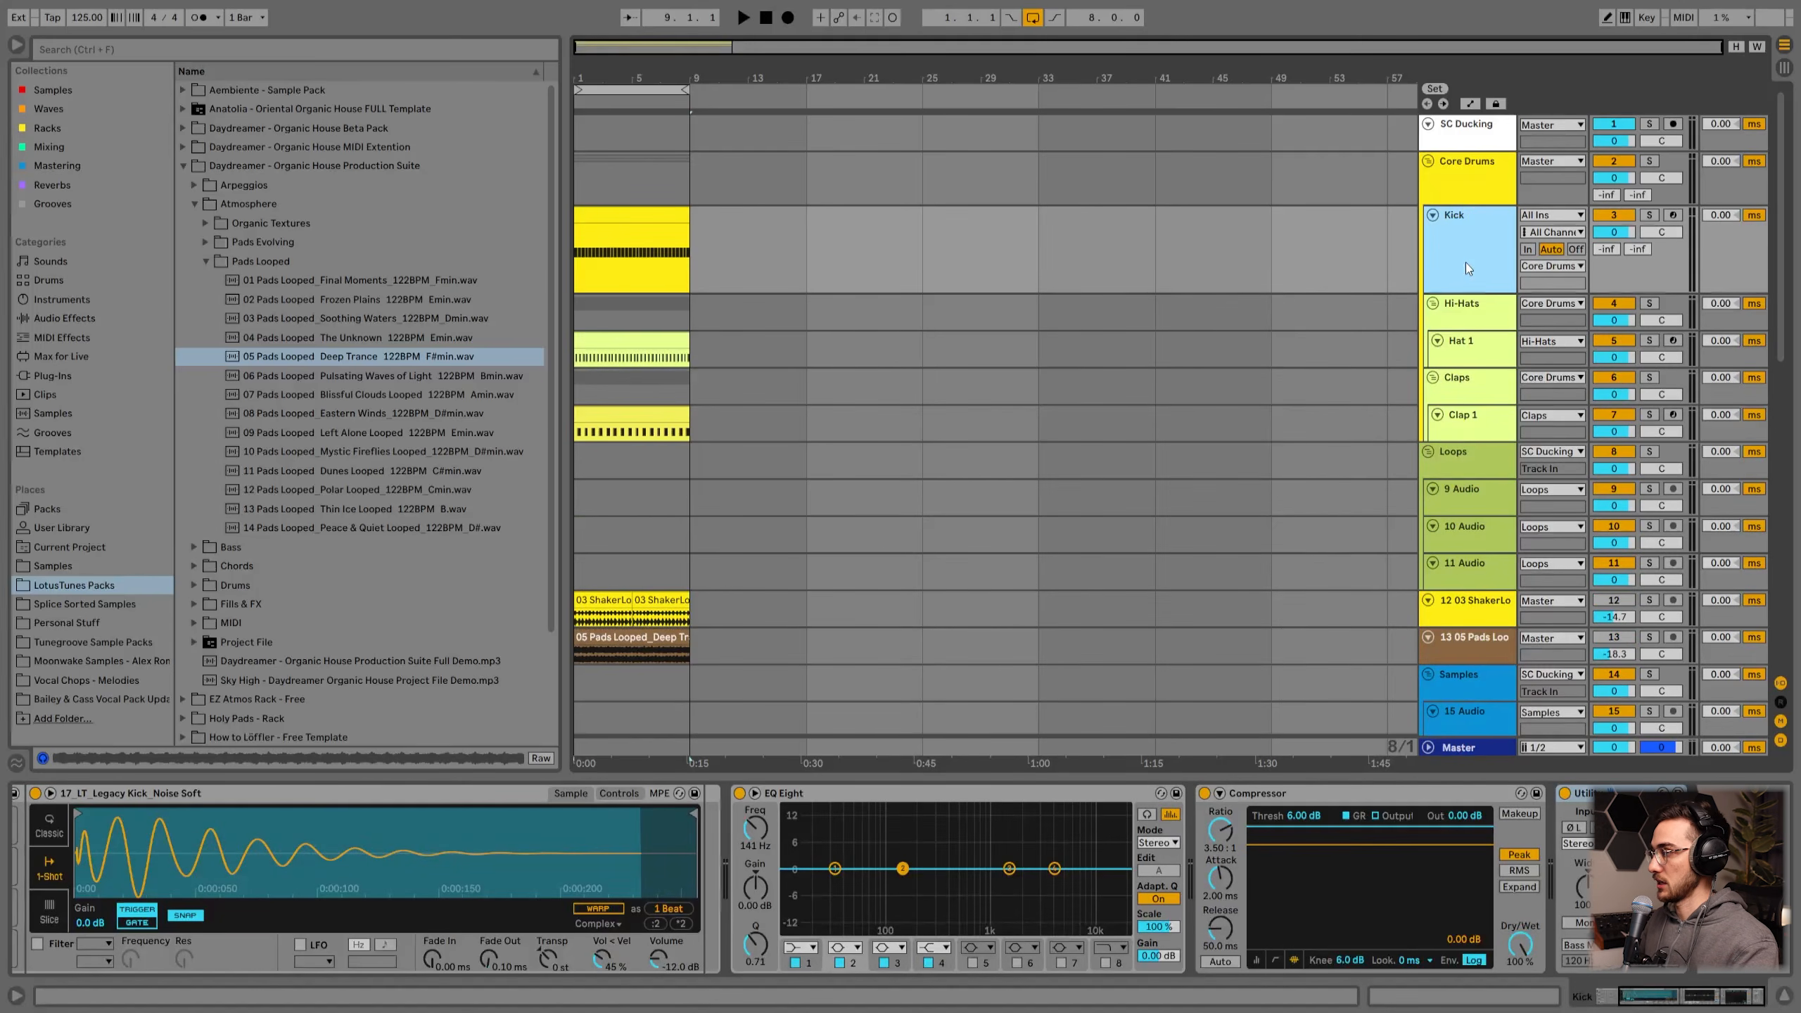
key(ctrl+z)
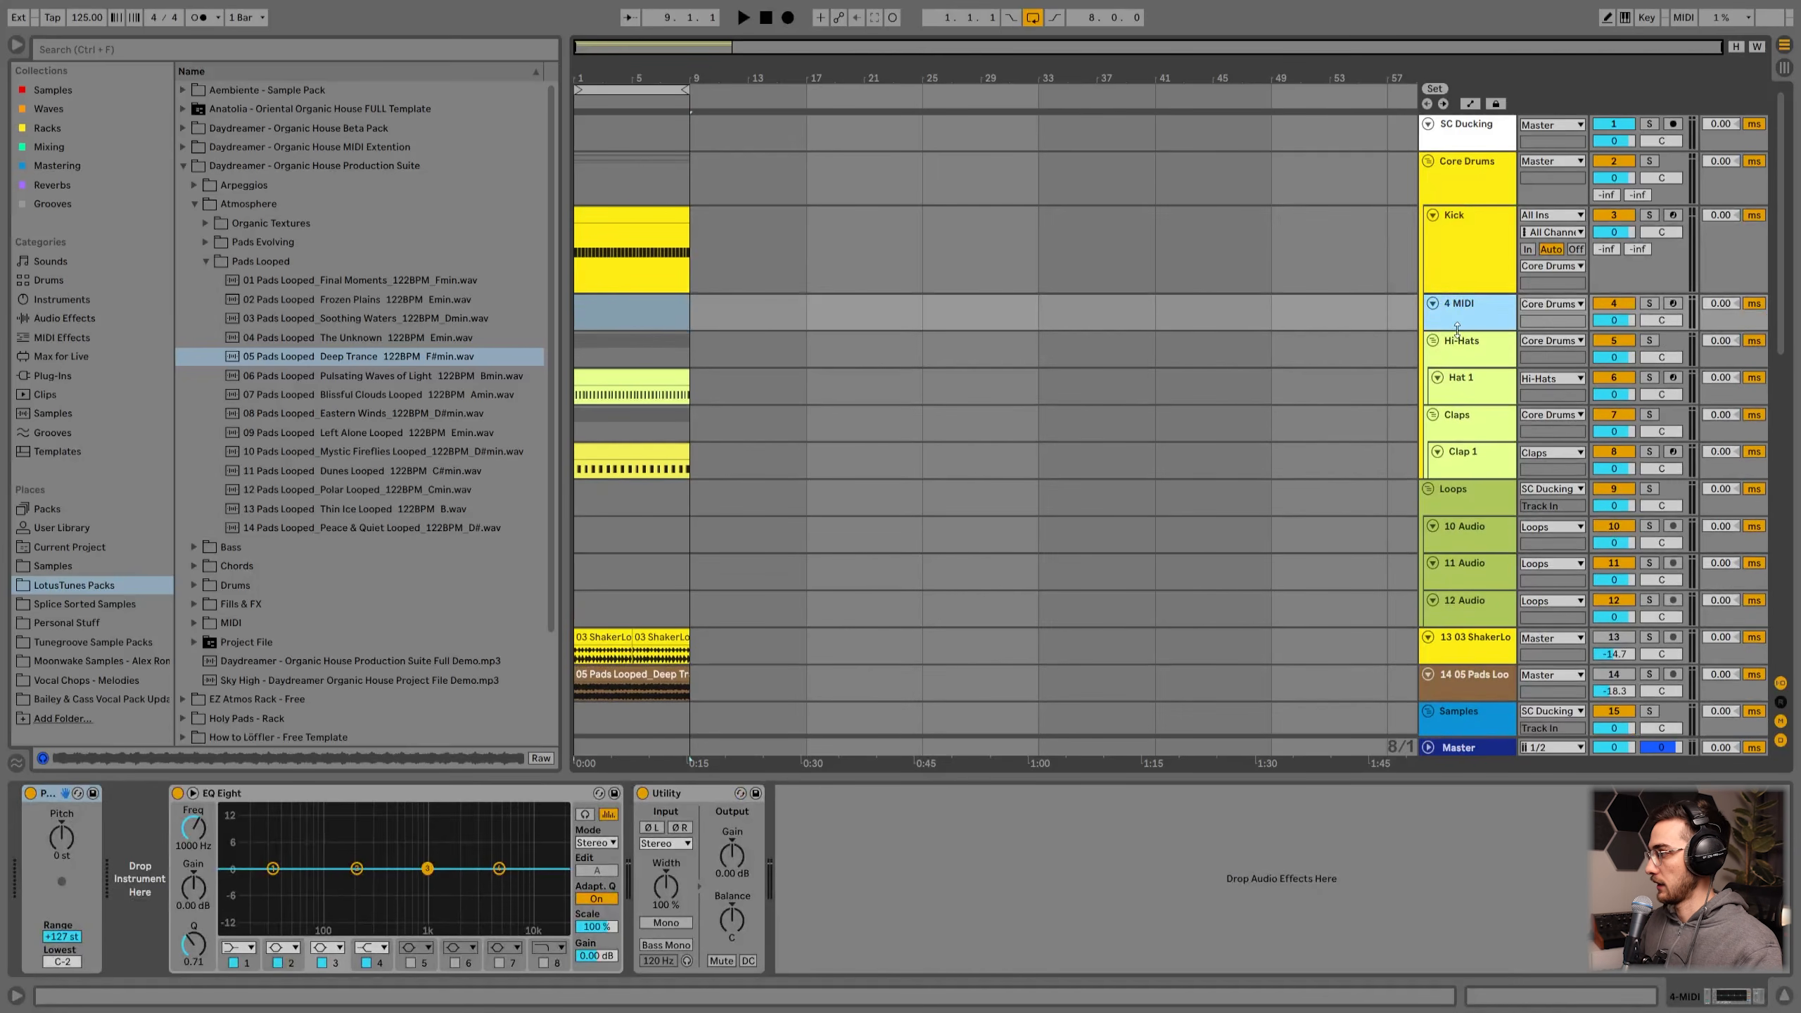
Step: Enlarge the new MIDI track and load a Drum Rack onto it from the Instruments category
drag(1457, 328, 1457, 382)
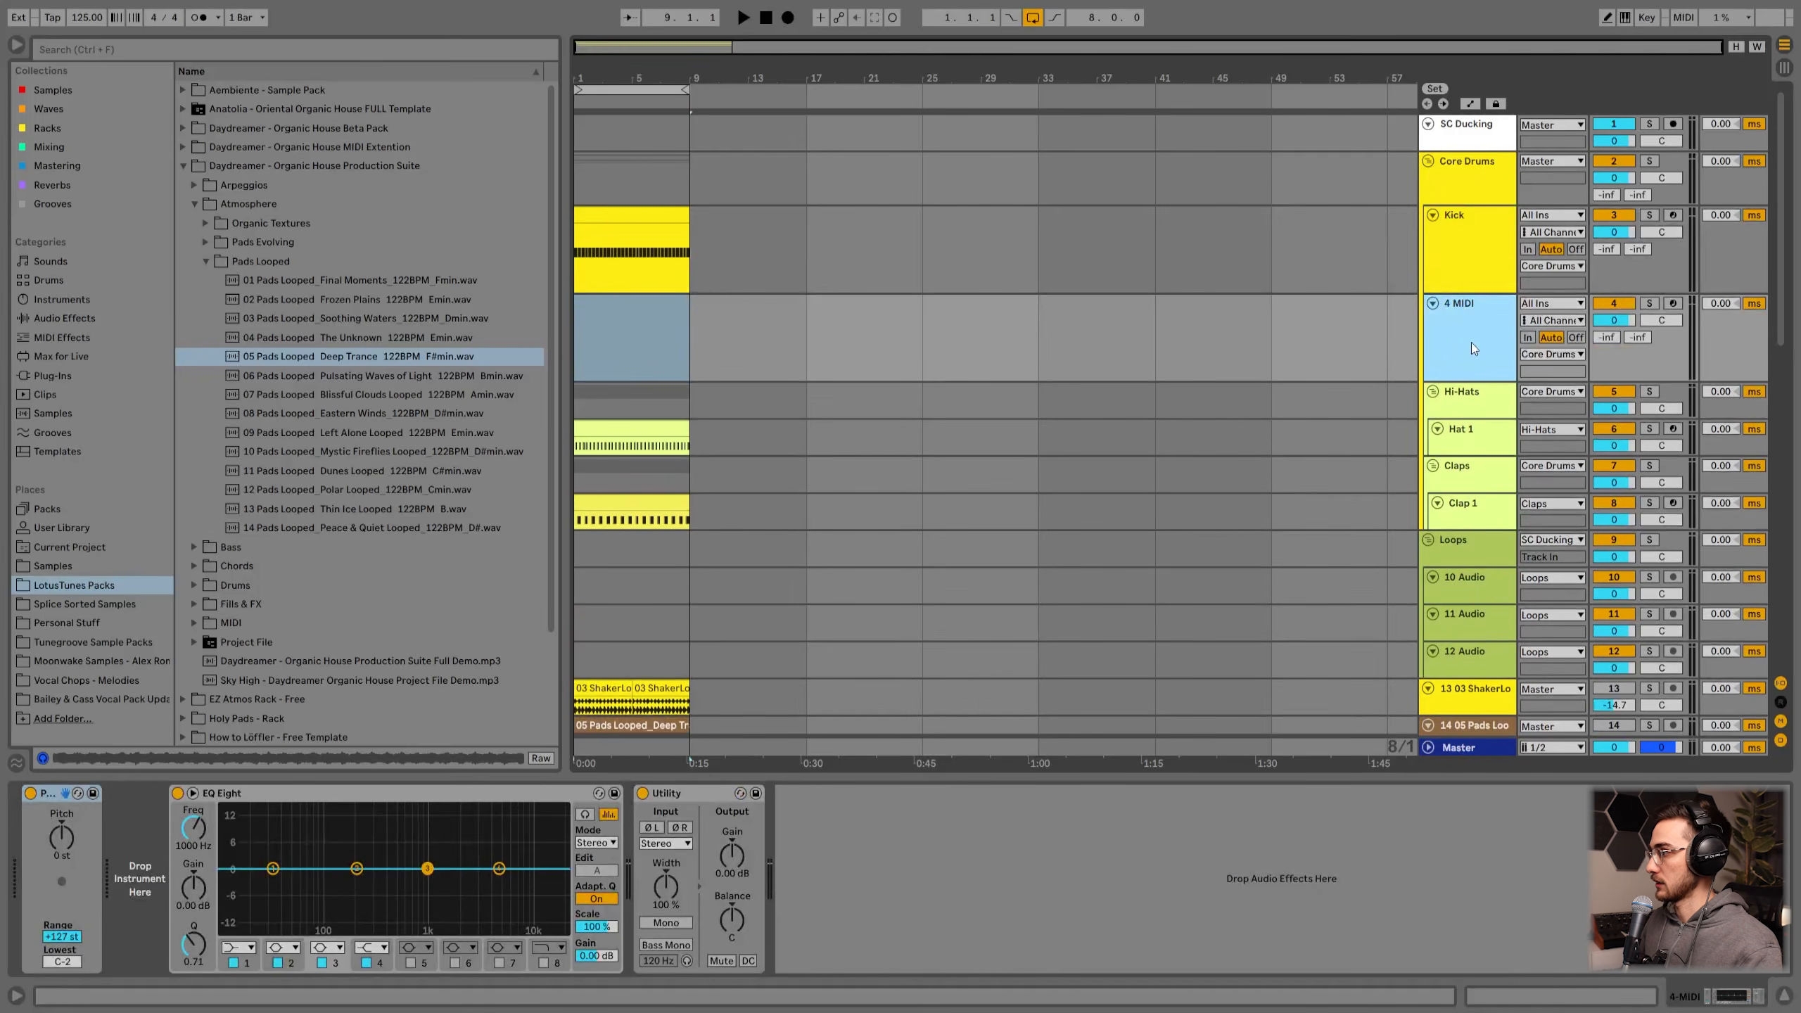
click(45, 280)
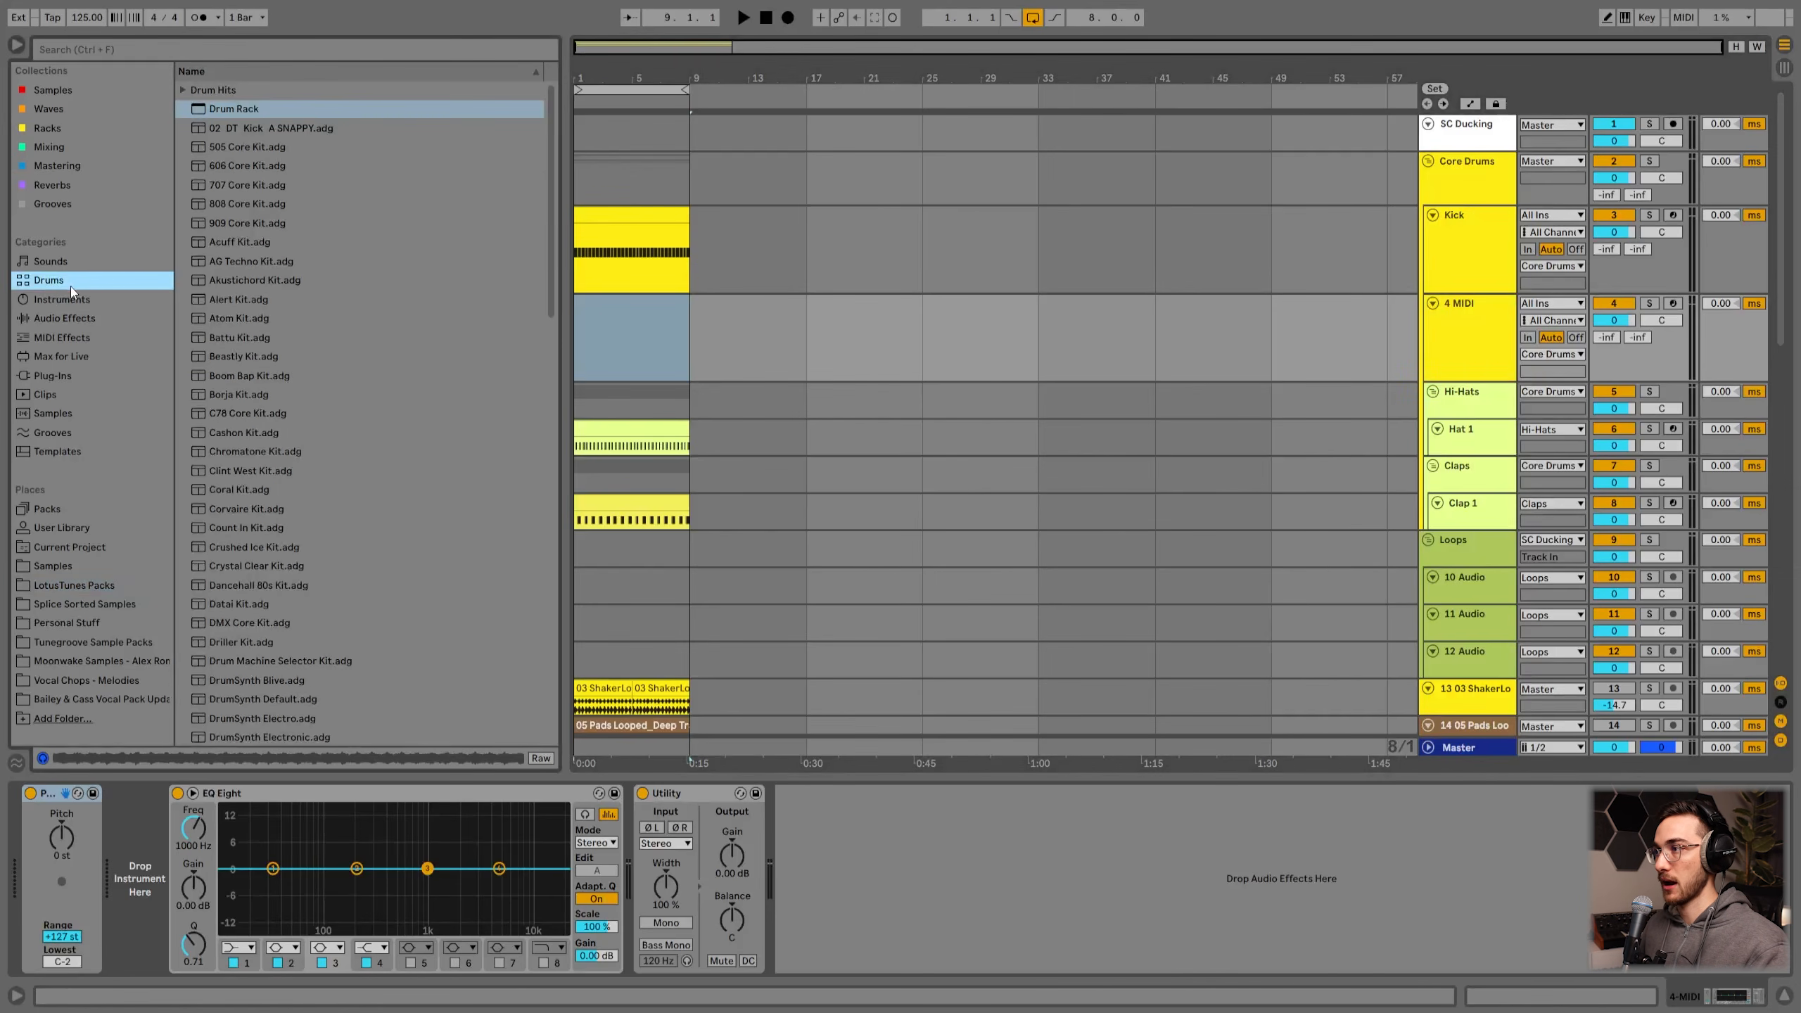
click(231, 107)
click(59, 300)
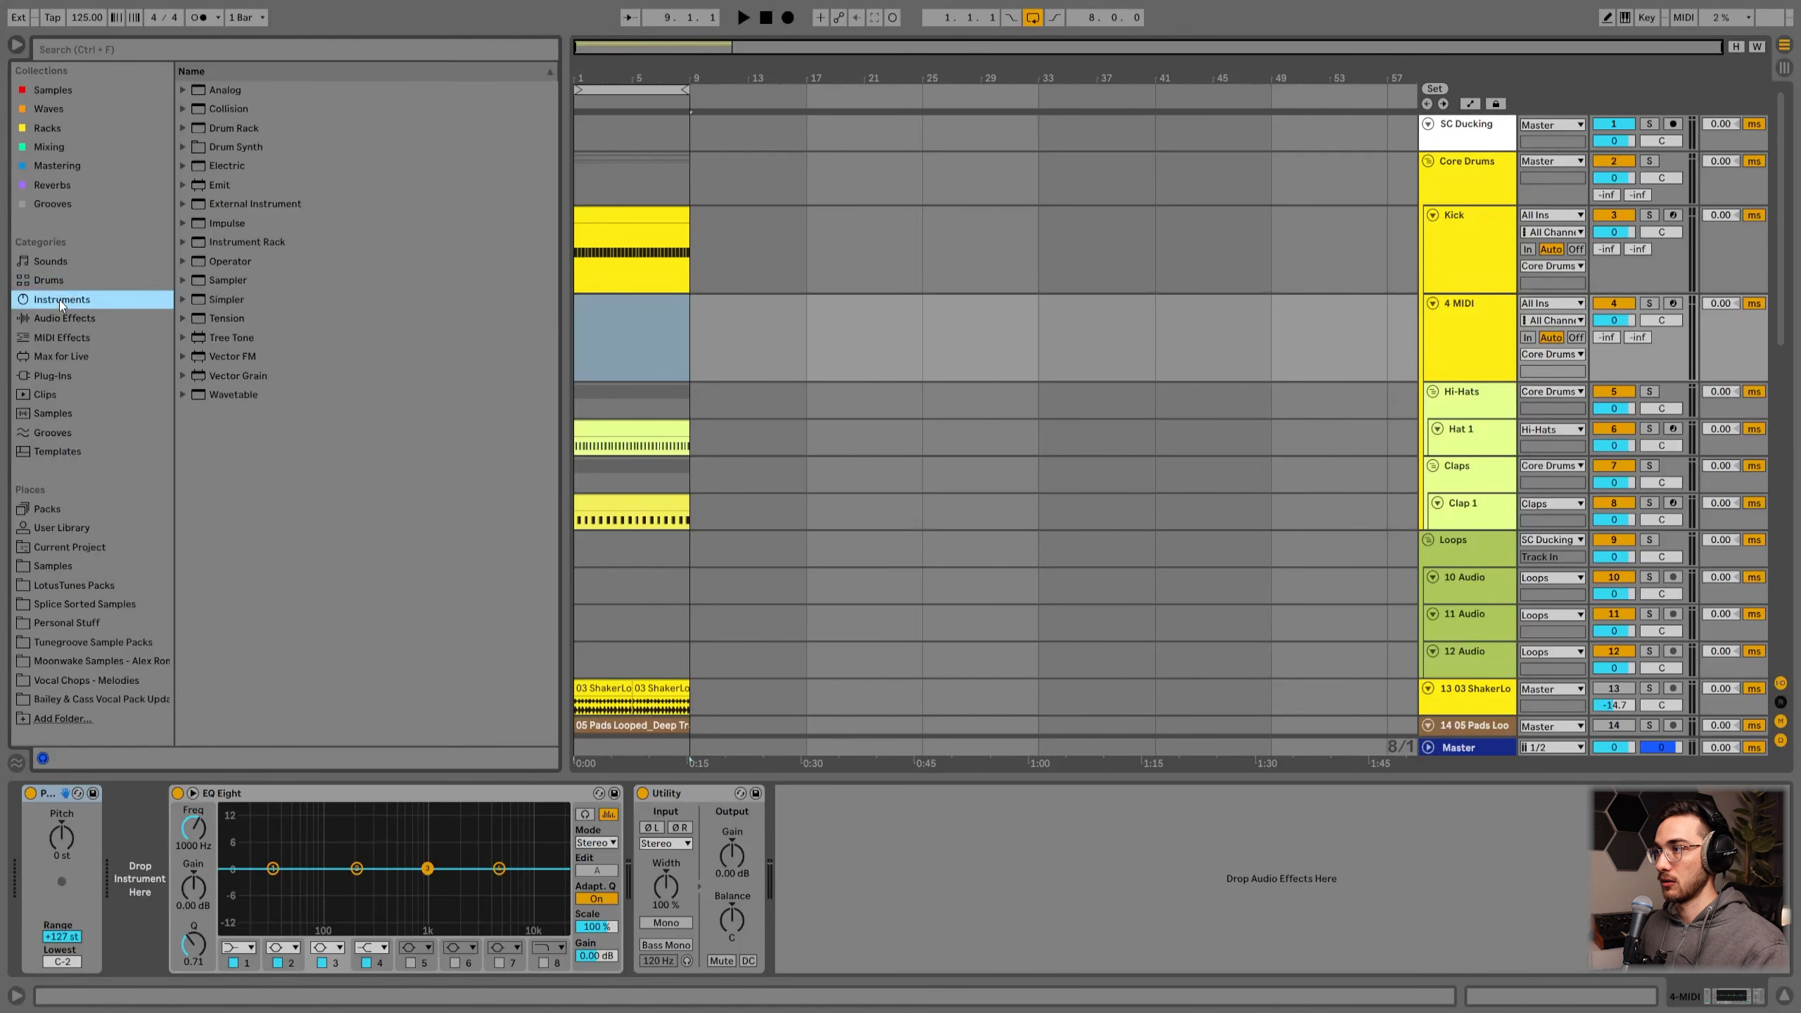
click(228, 128)
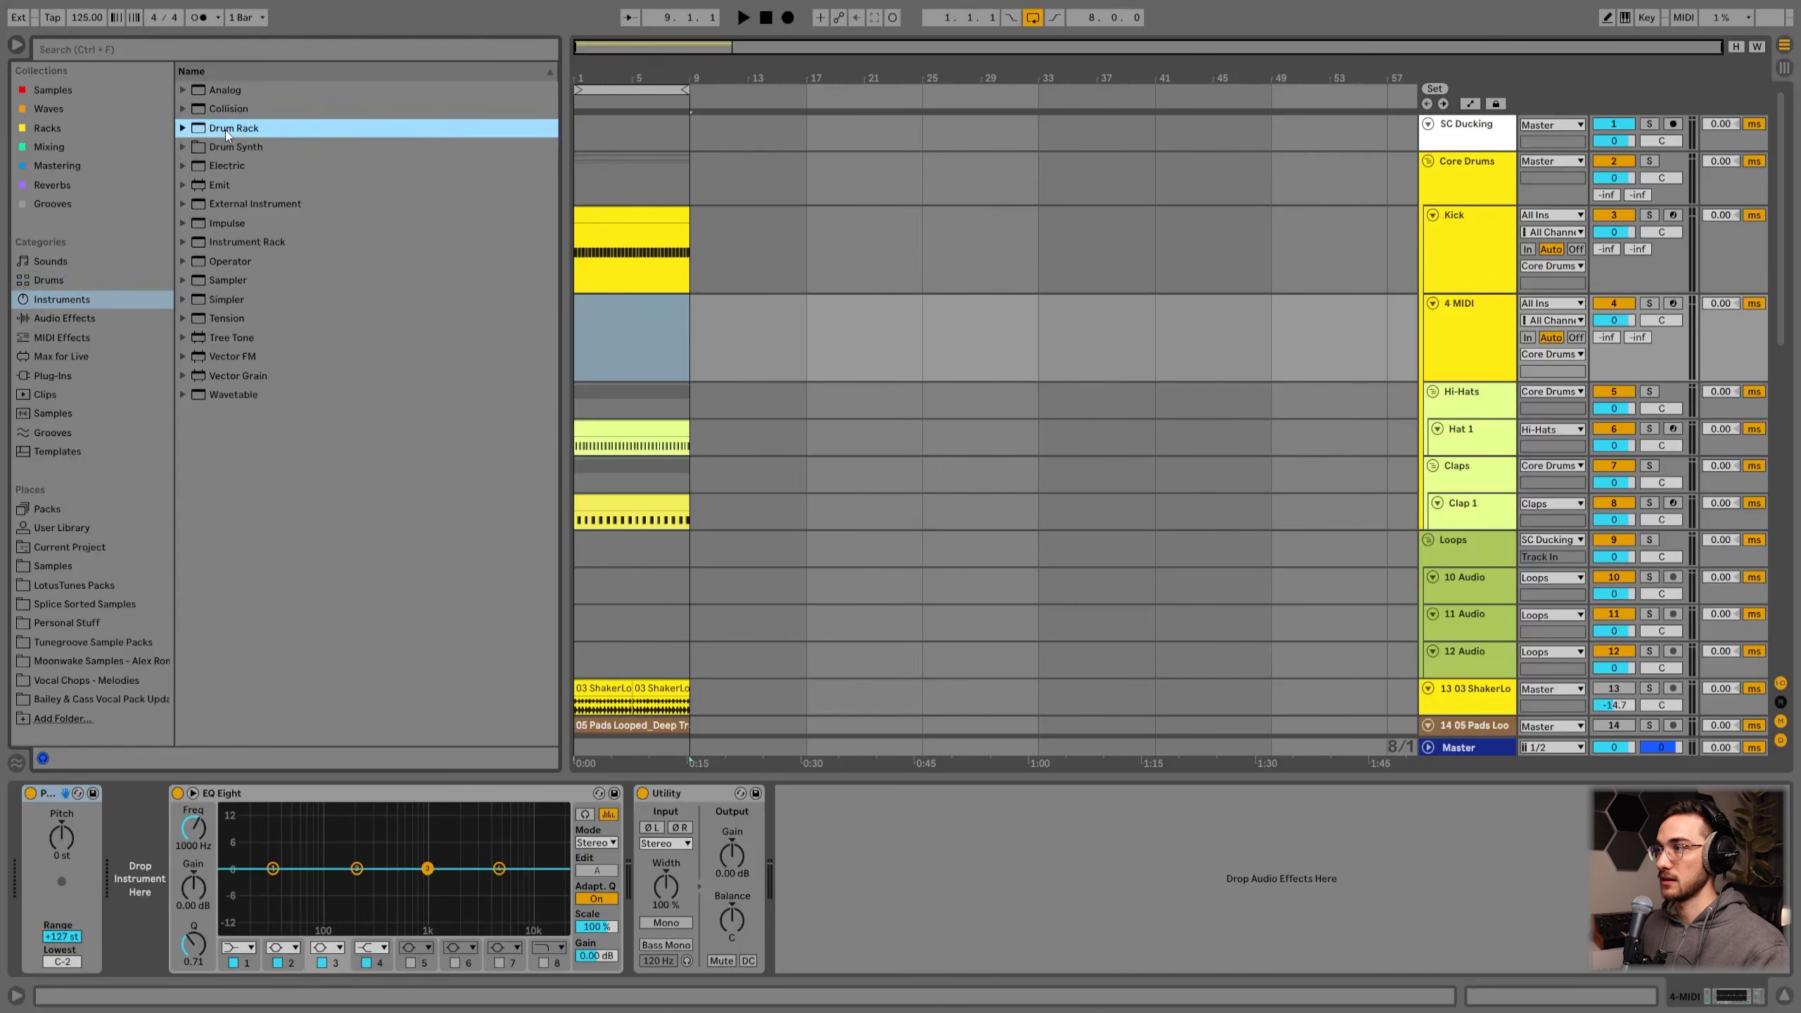
drag(224, 130, 503, 231)
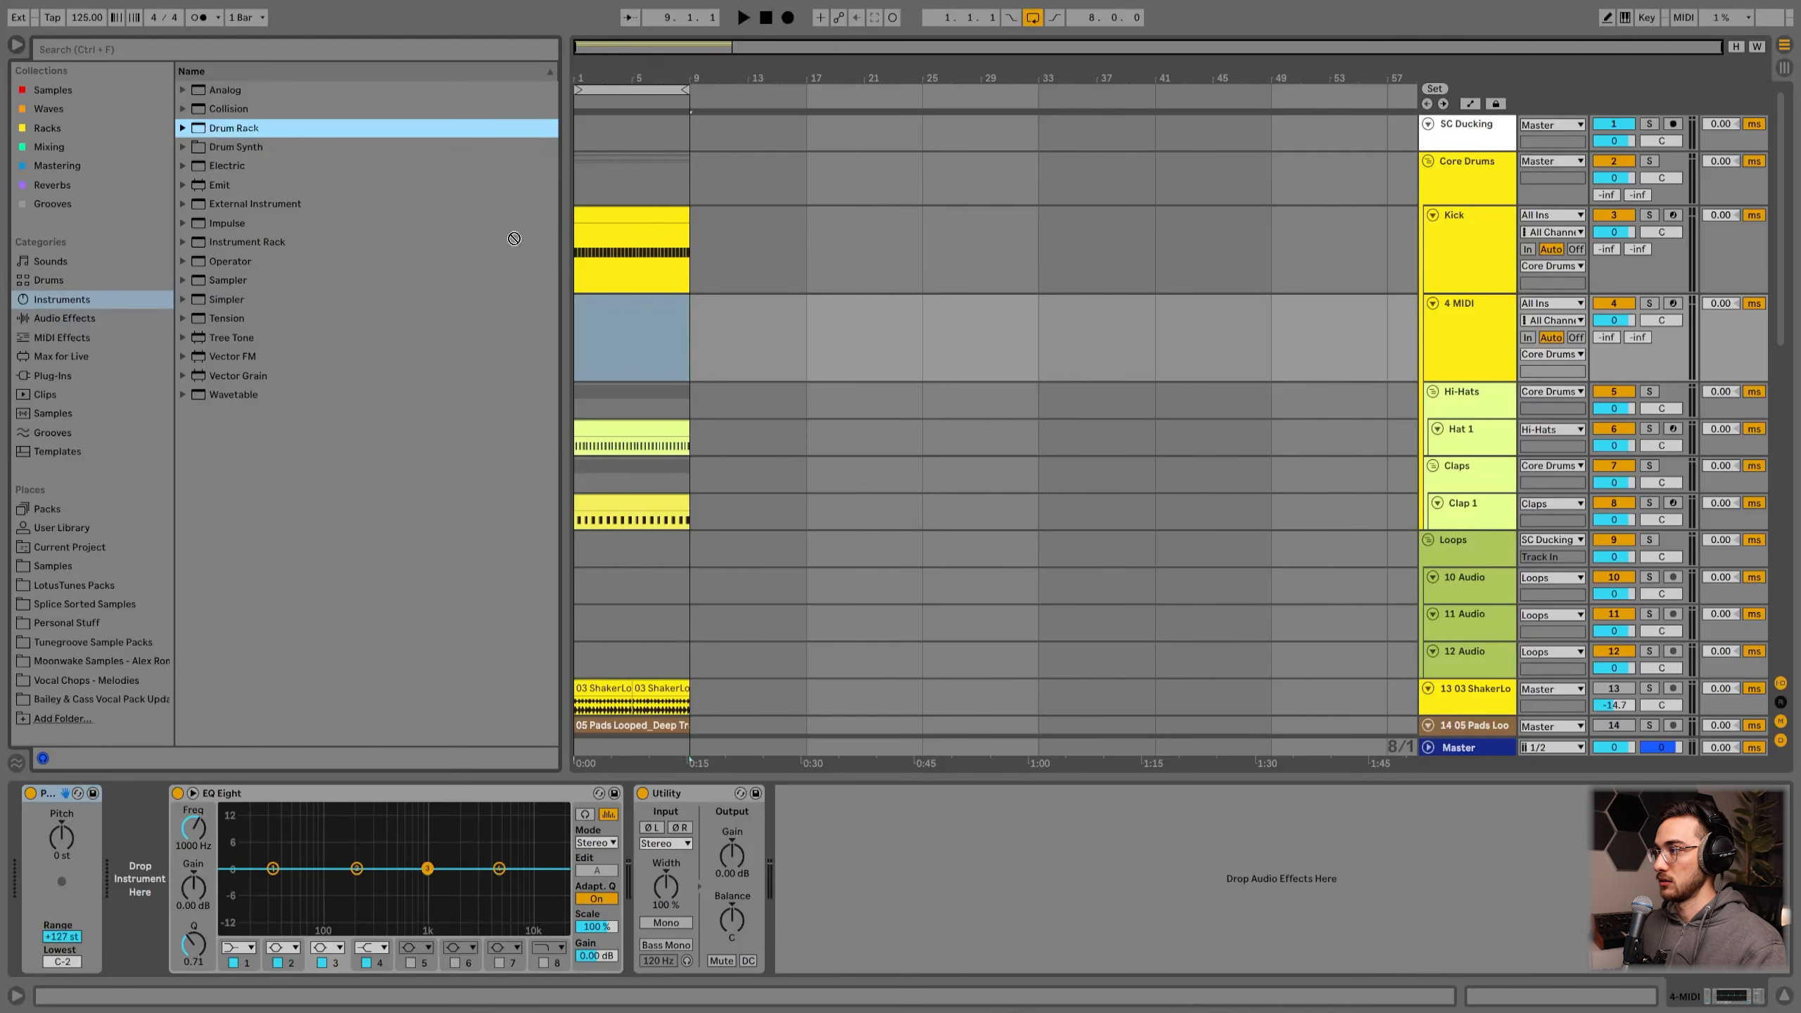
drag(632, 330, 632, 332)
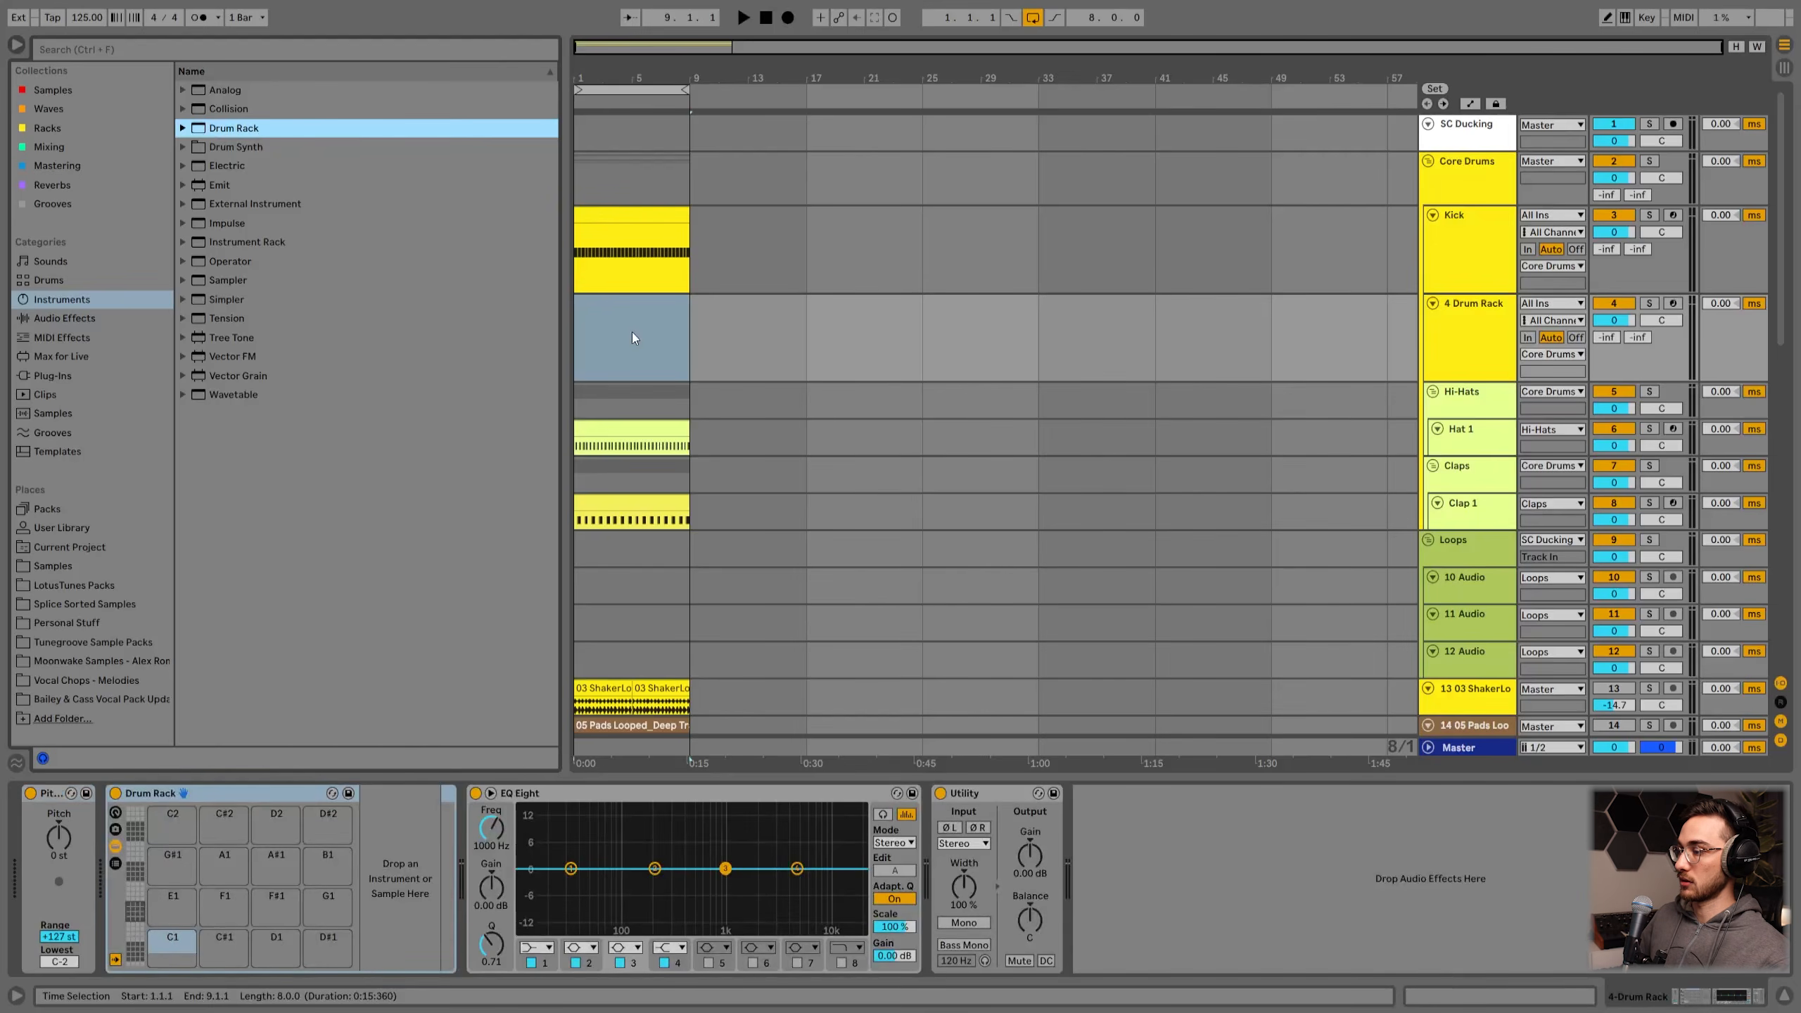
Step: Audition the empty Drum Rack pads and select the new Drum Rack track
click(228, 786)
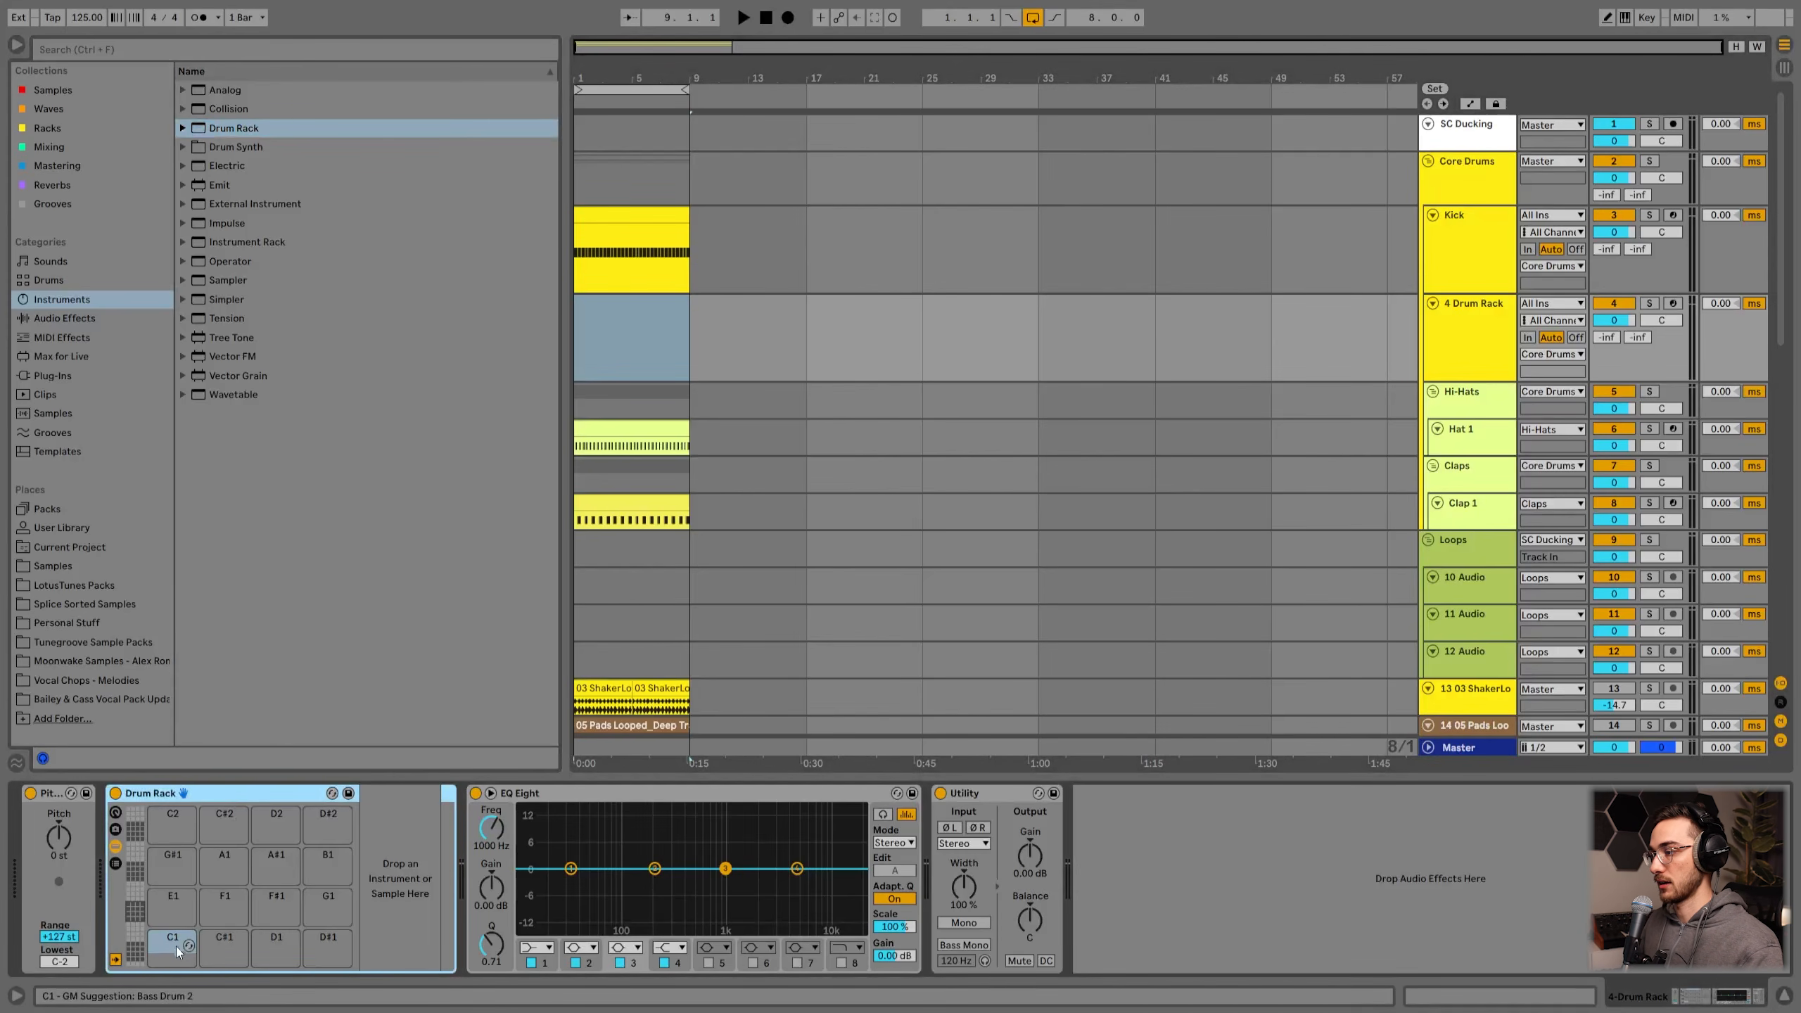
click(178, 912)
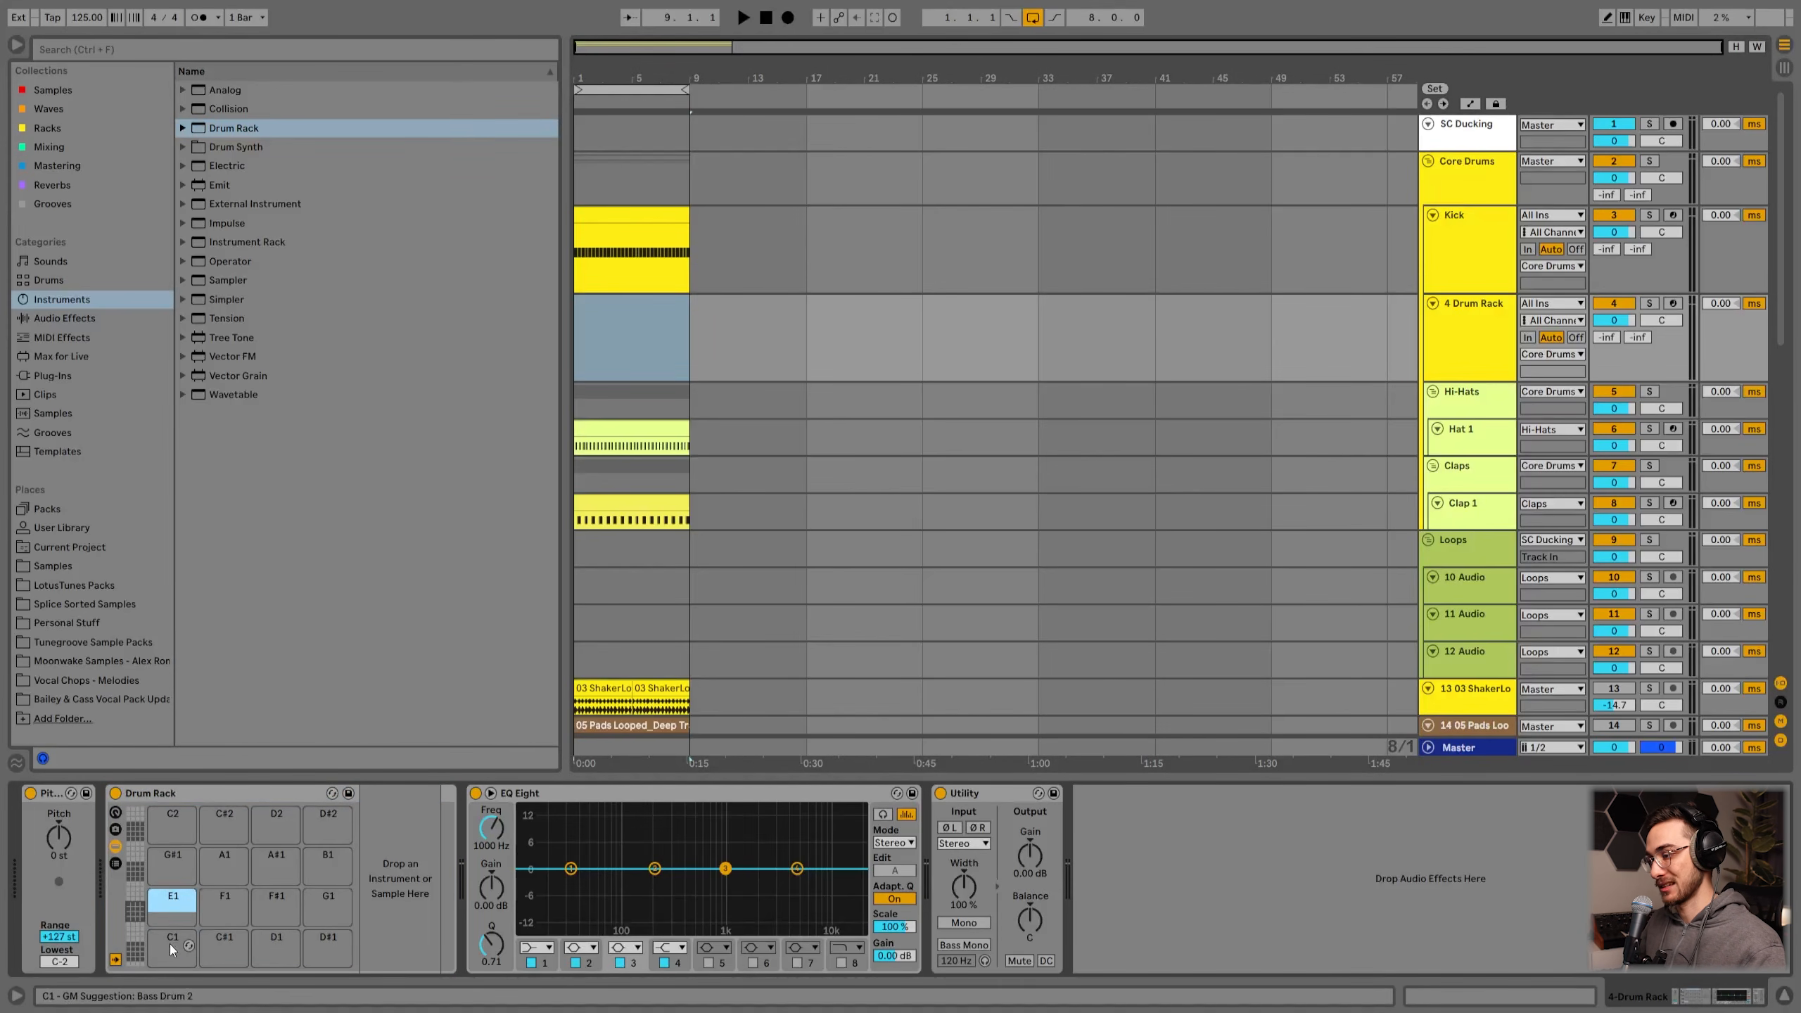
click(224, 949)
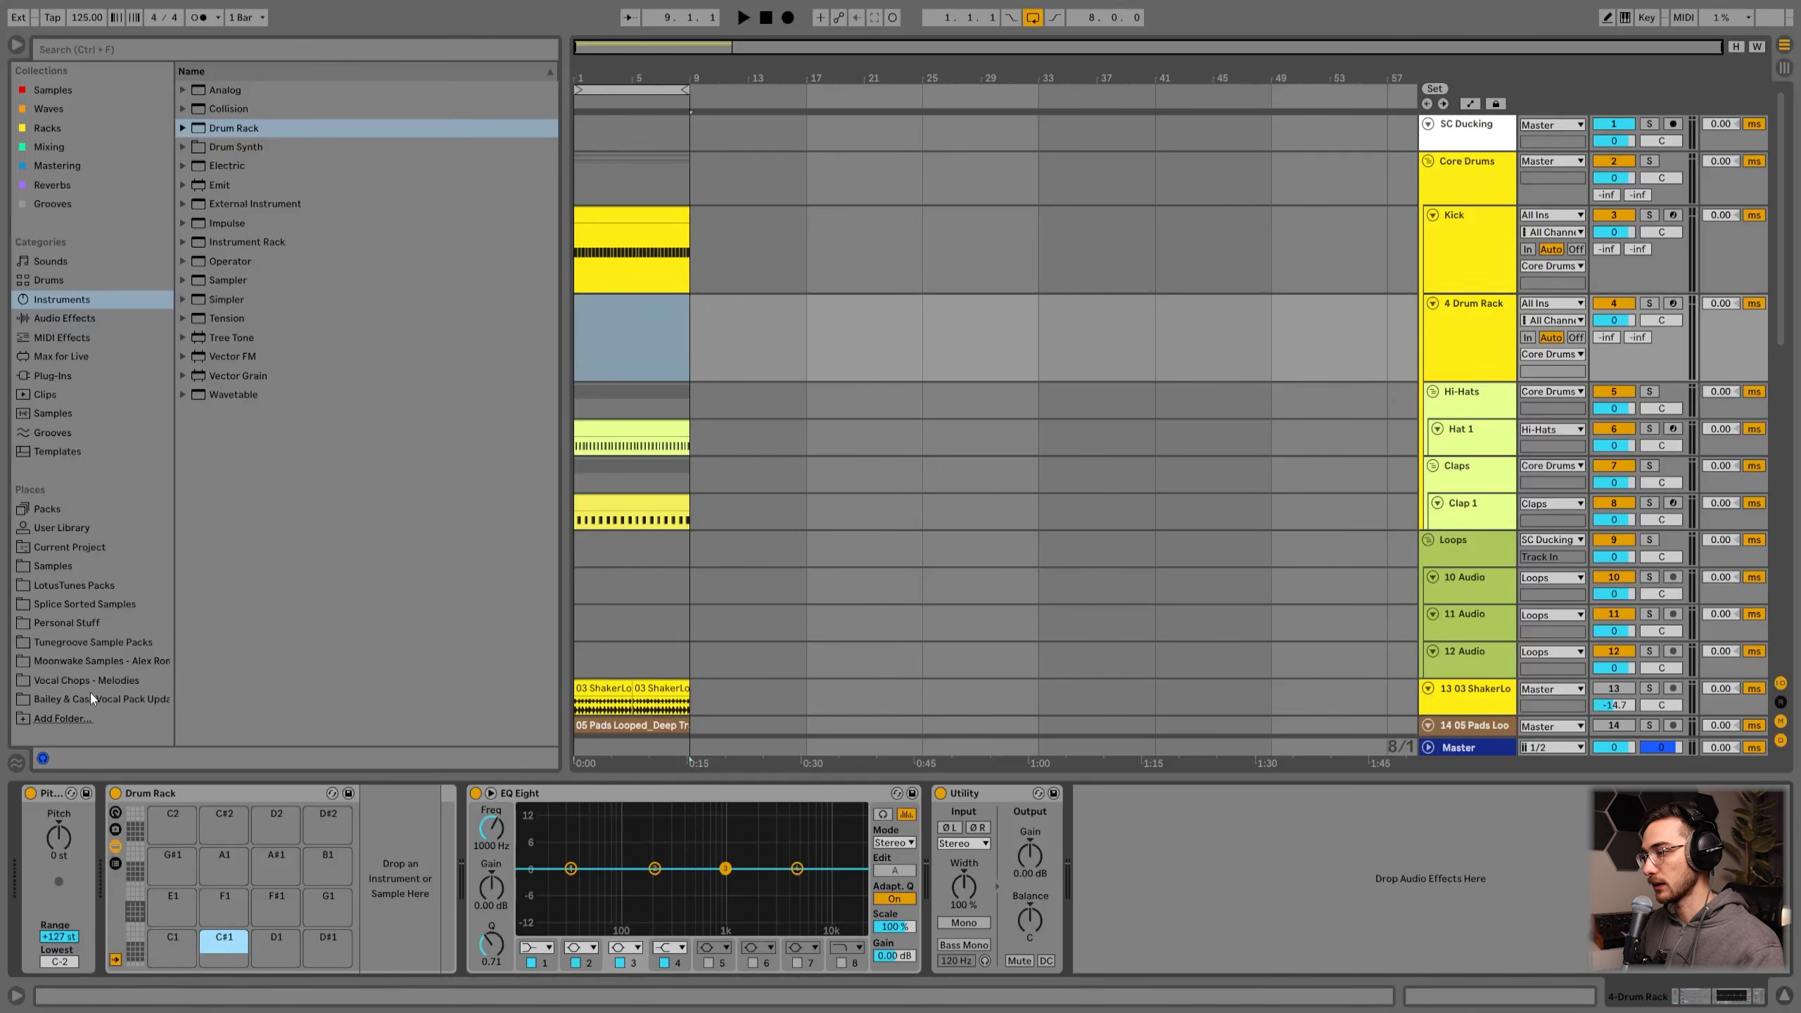
click(1472, 340)
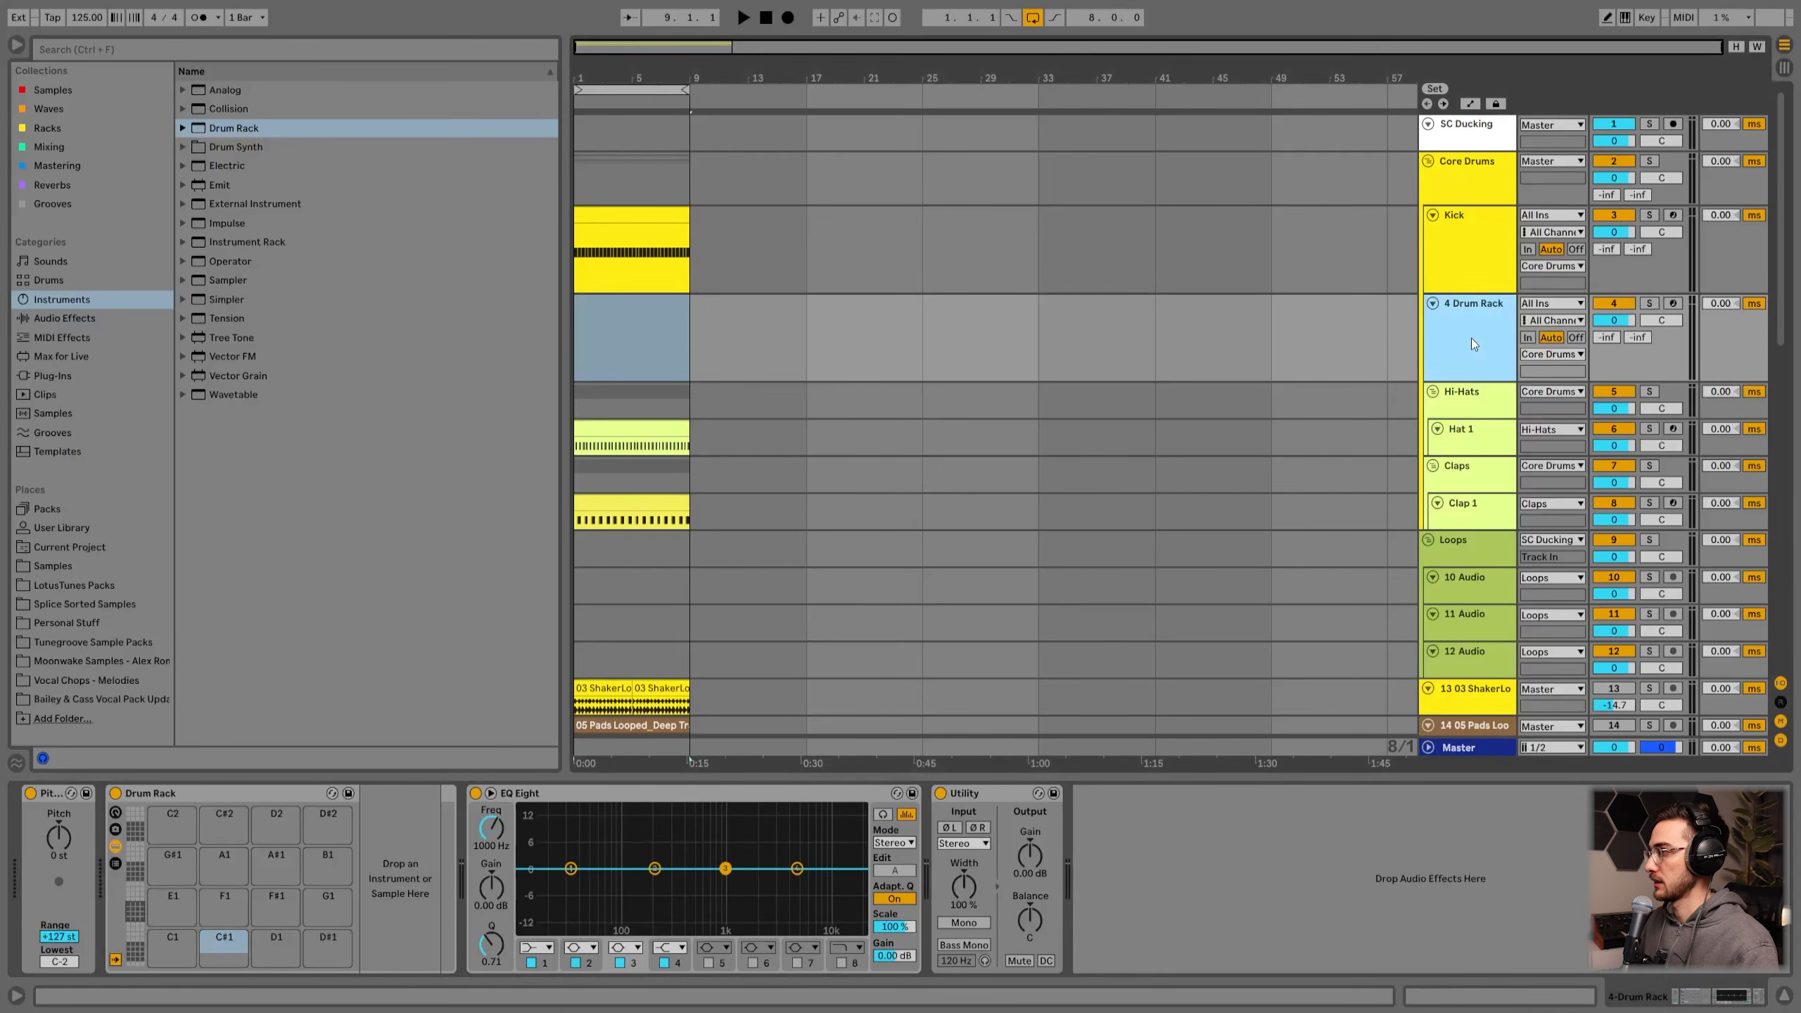
click(1446, 284)
click(1458, 332)
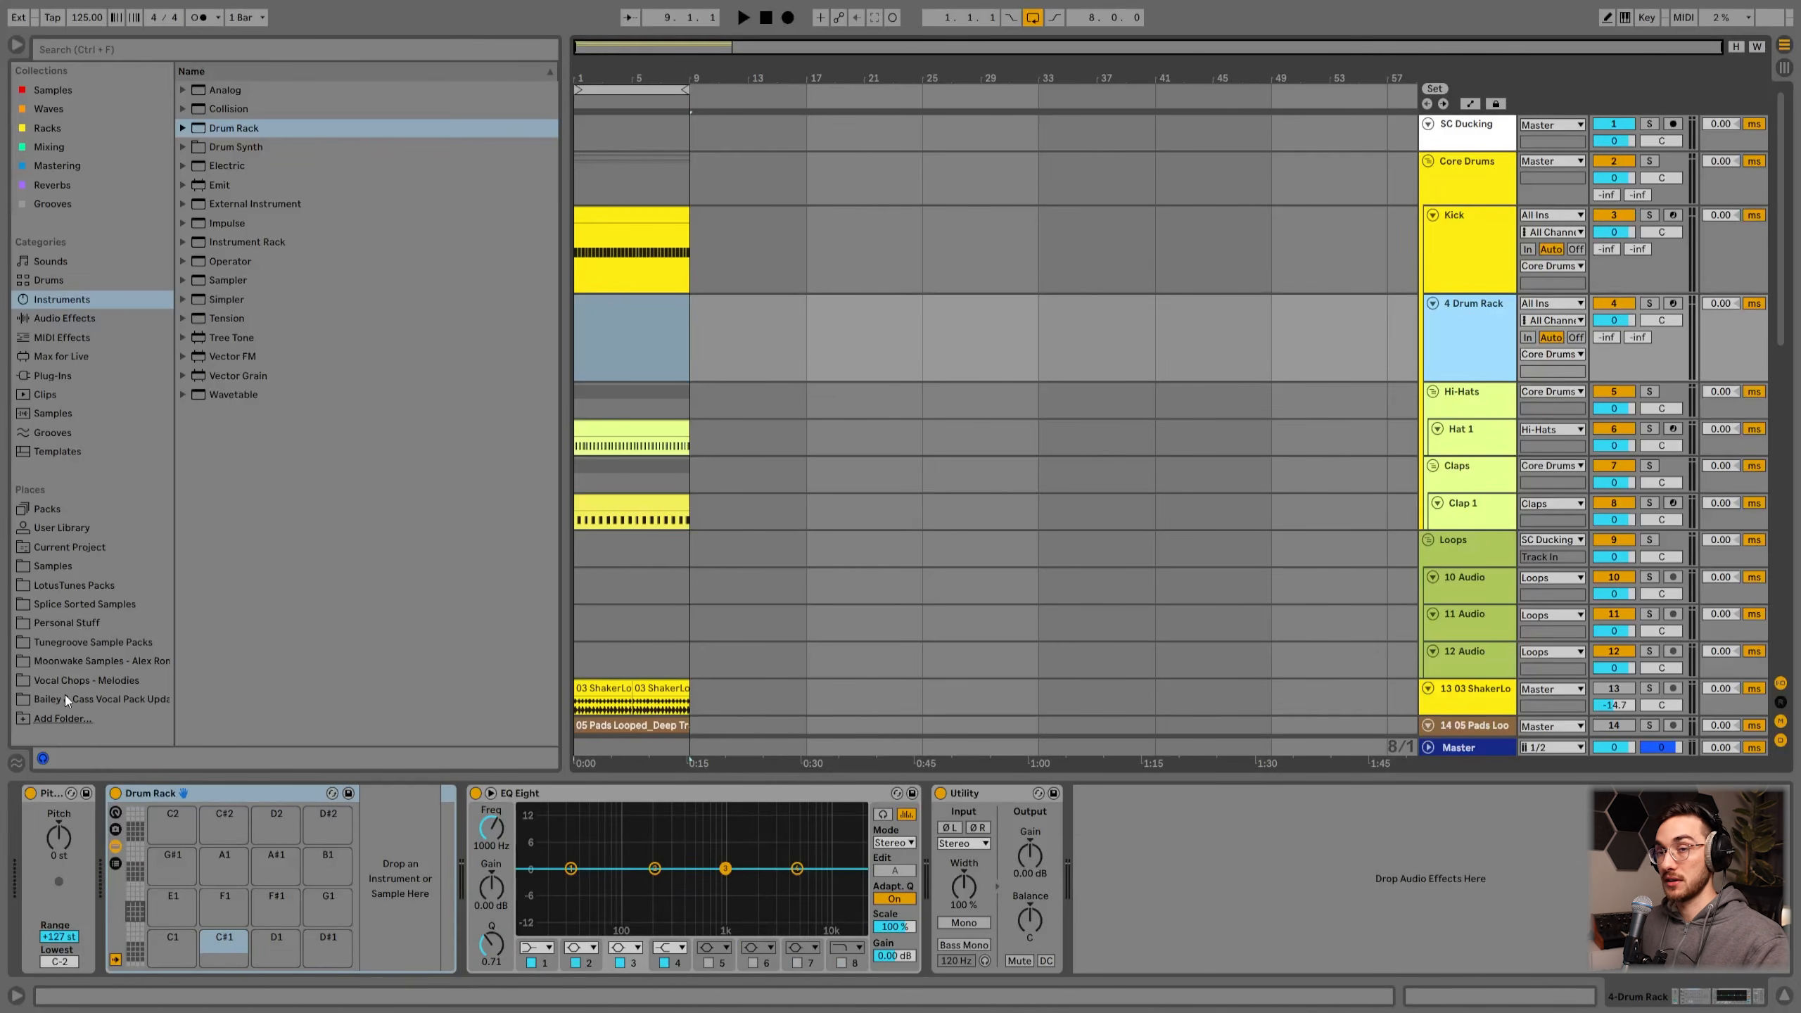
Step: Browse LotusTunes Packs' Legacy Kicks Vol. 01 folder and load 04_LT_Legacy Kick_Minimal onto the C1 pad
click(61, 584)
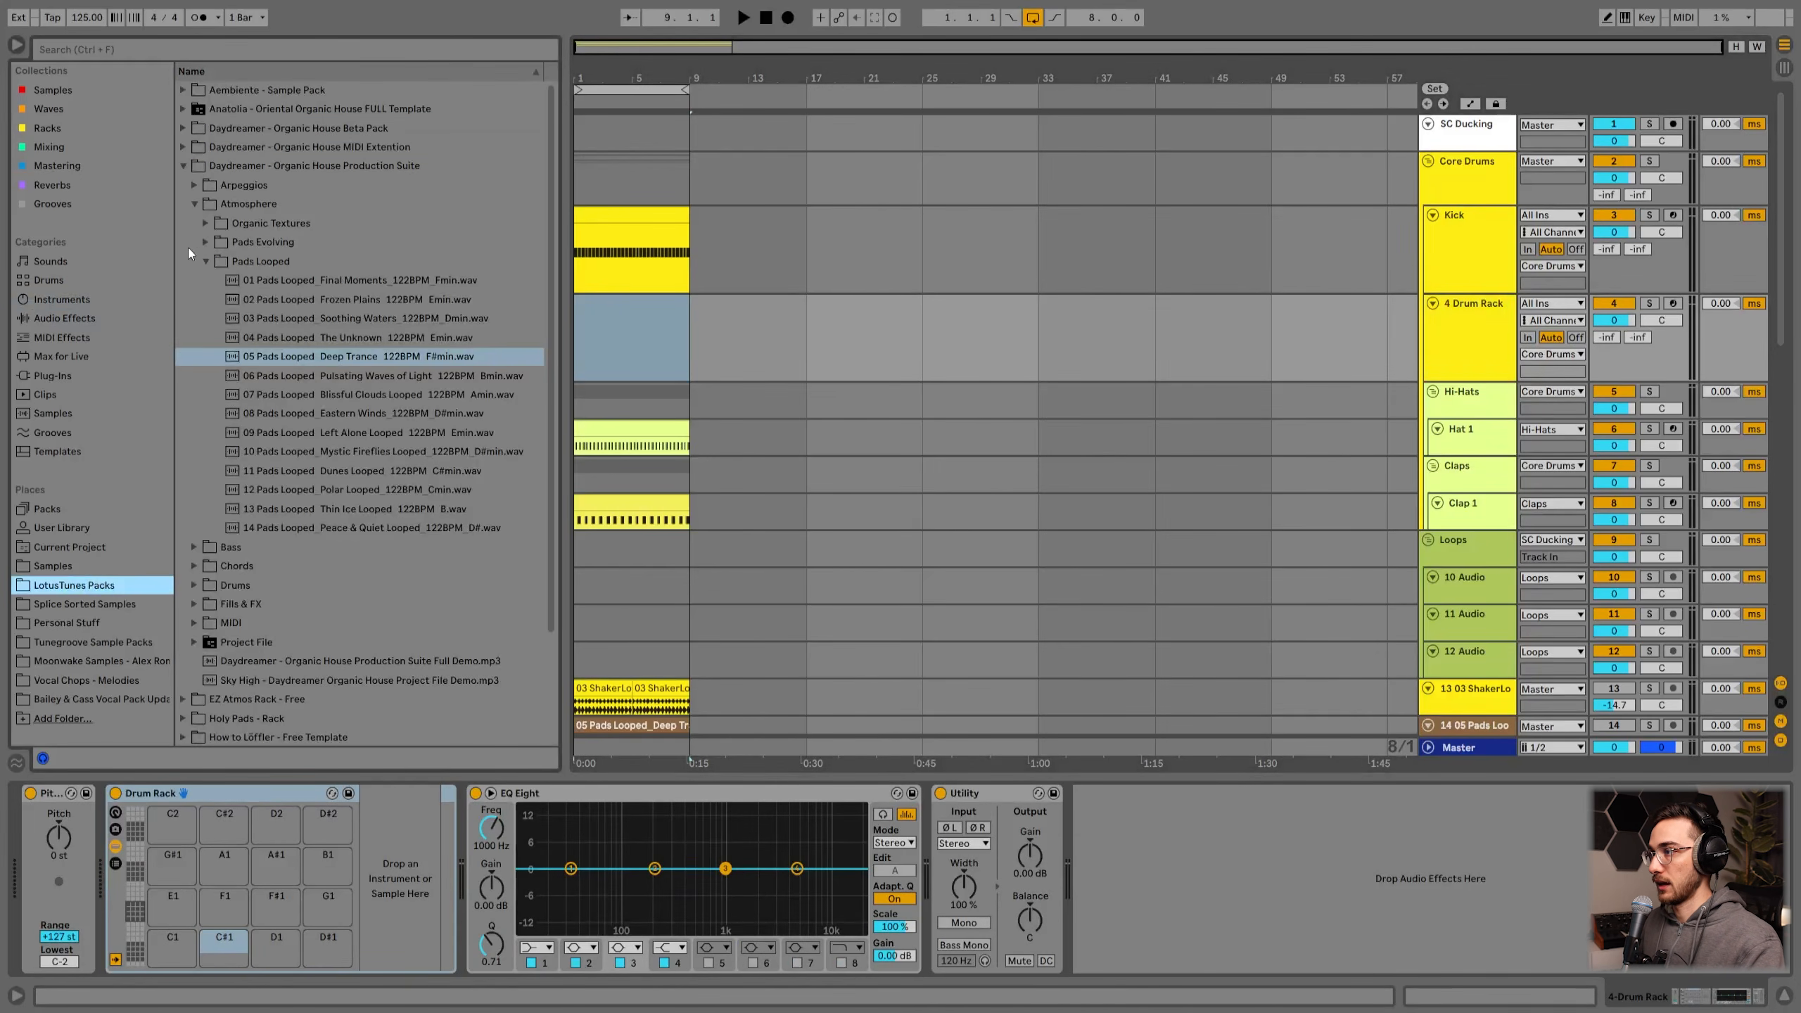
click(188, 164)
click(184, 319)
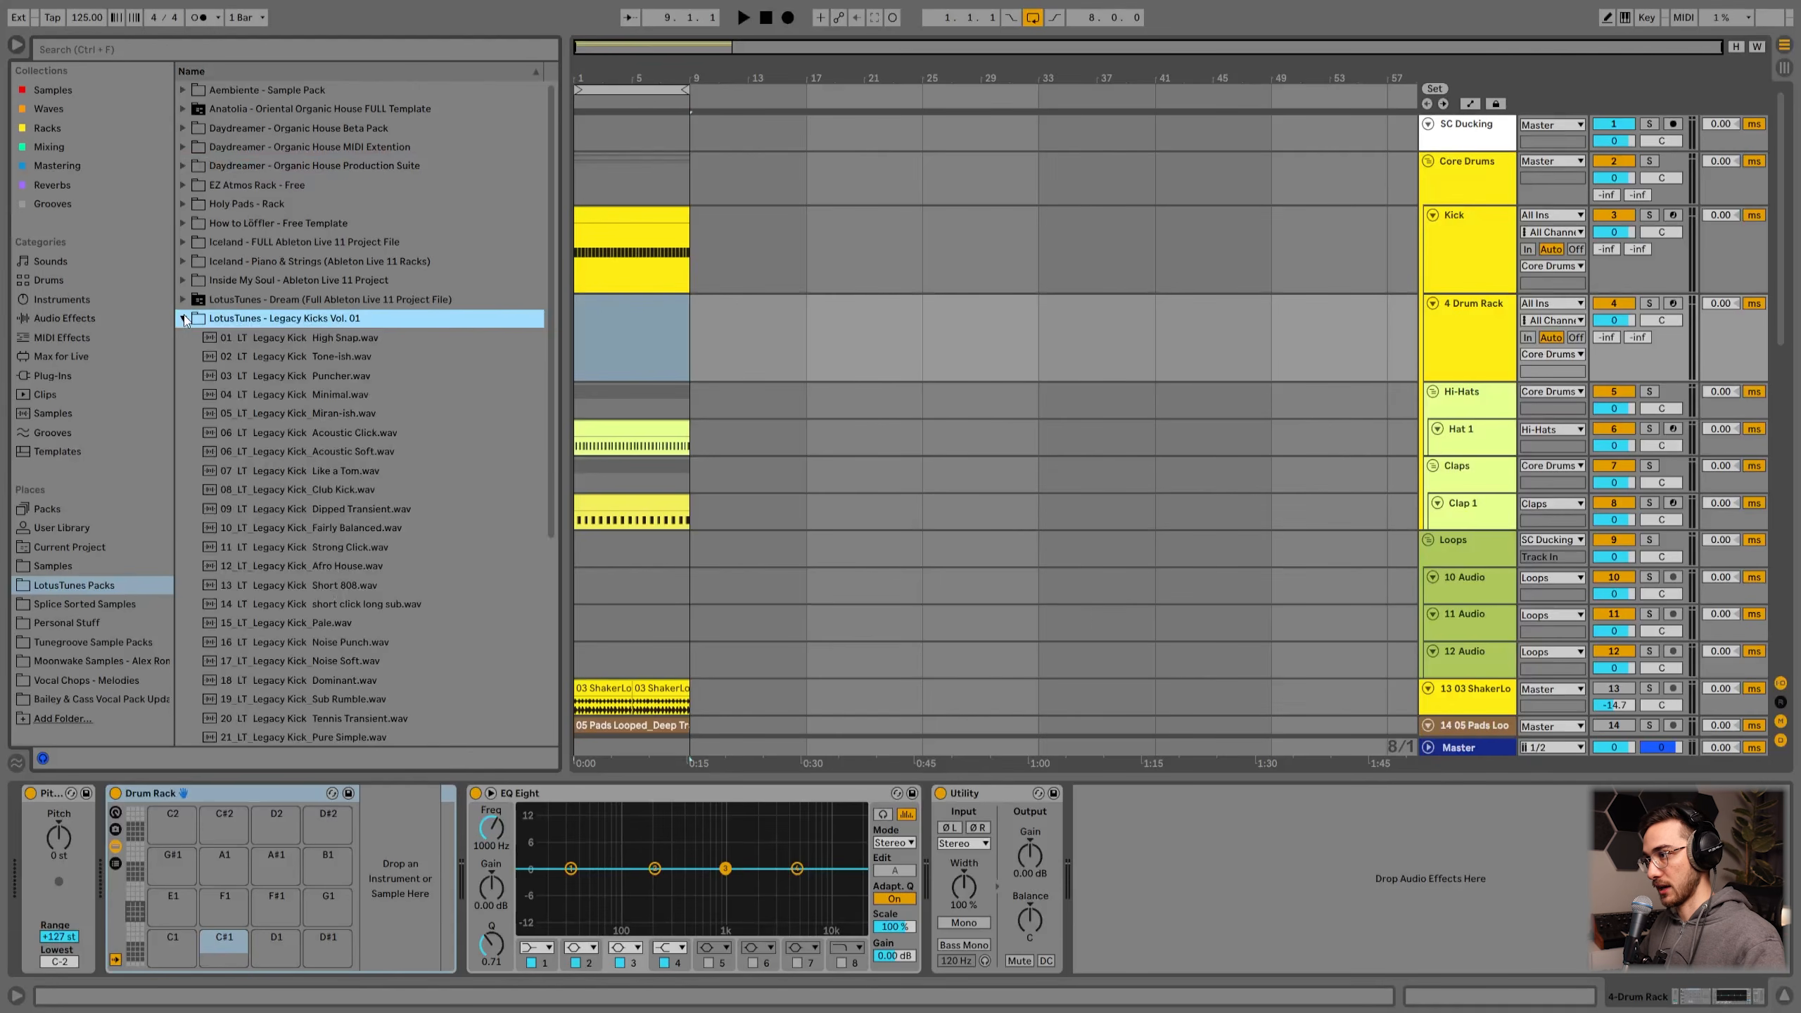
scroll(301, 419, down, 2)
click(331, 294)
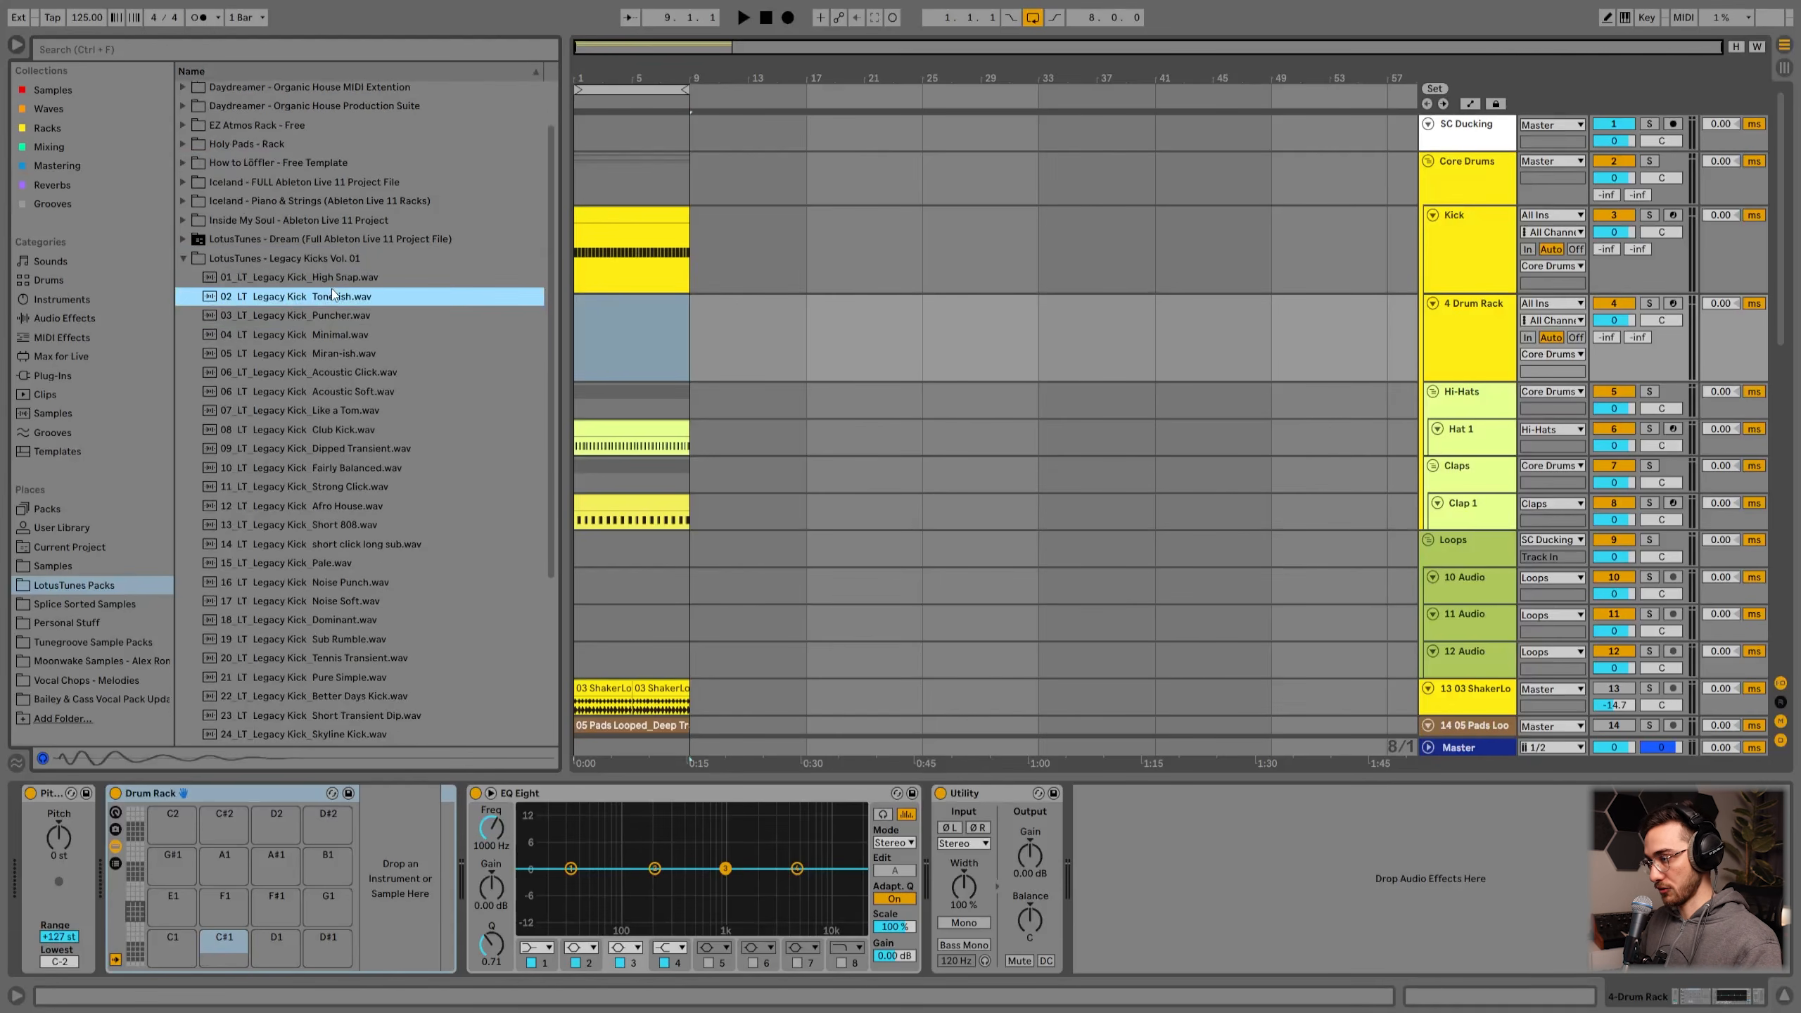
key(Down)
key(Down)
key(Down)
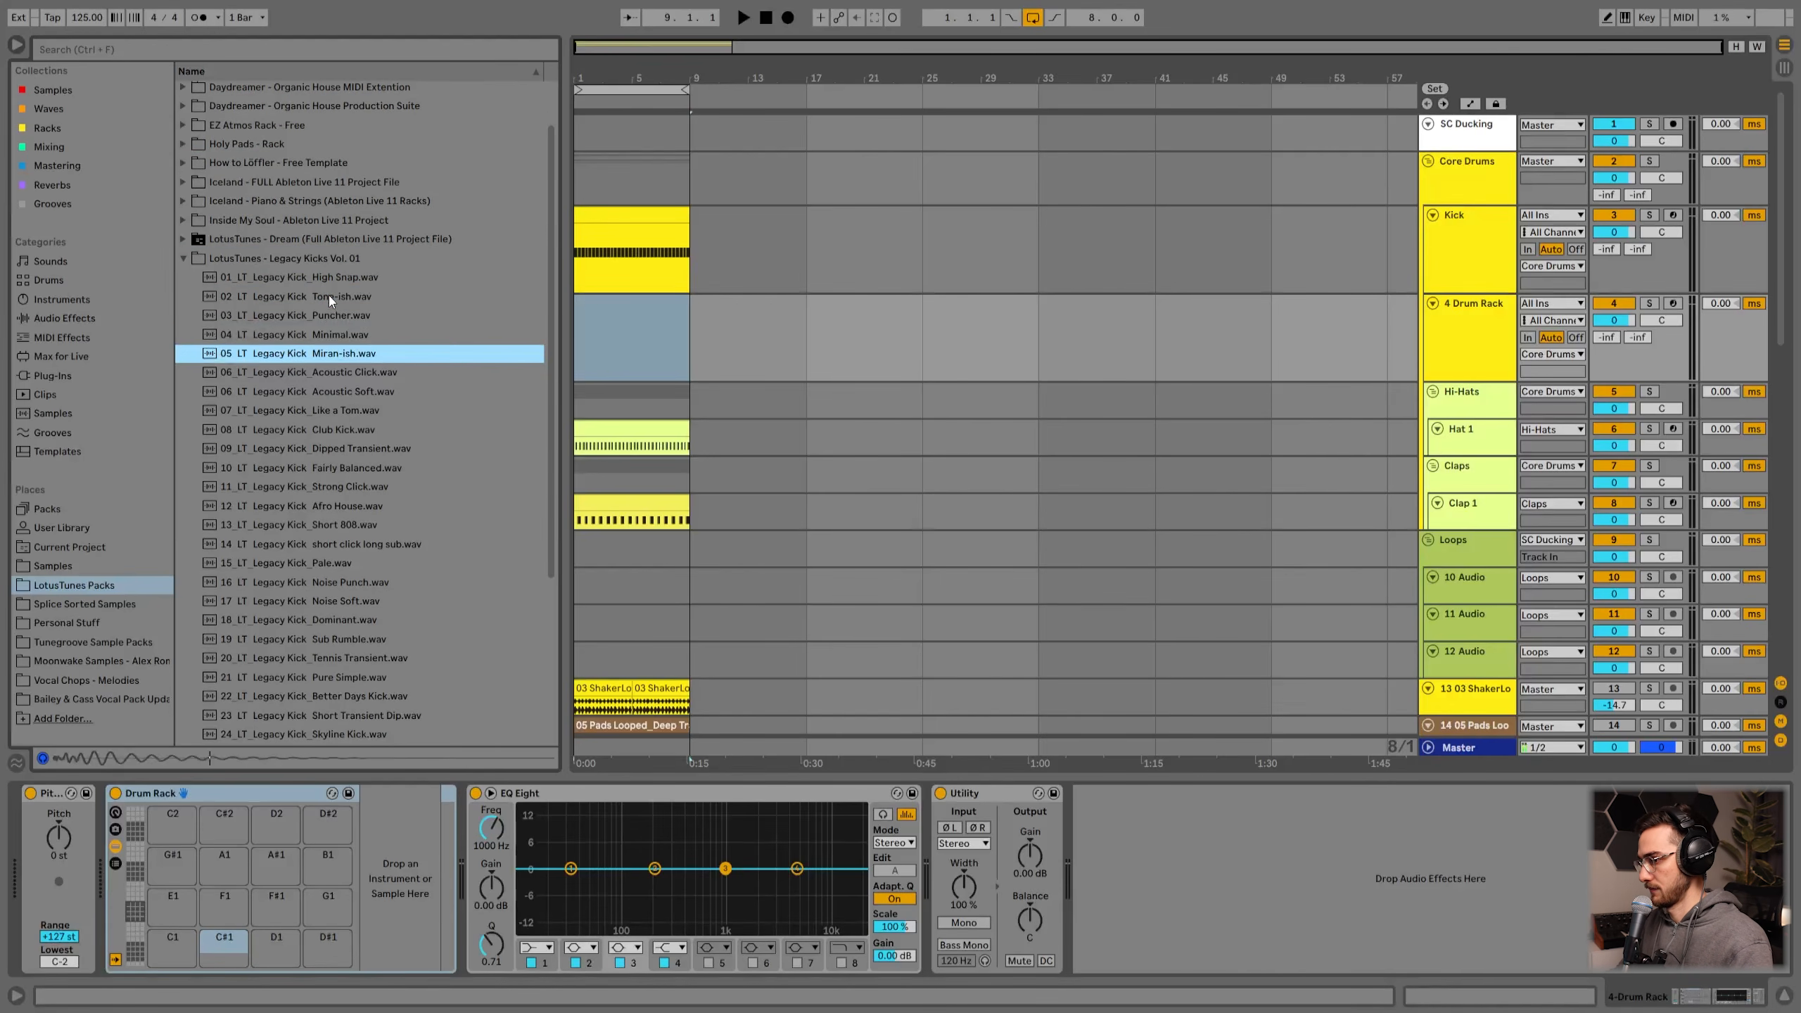
key(Up)
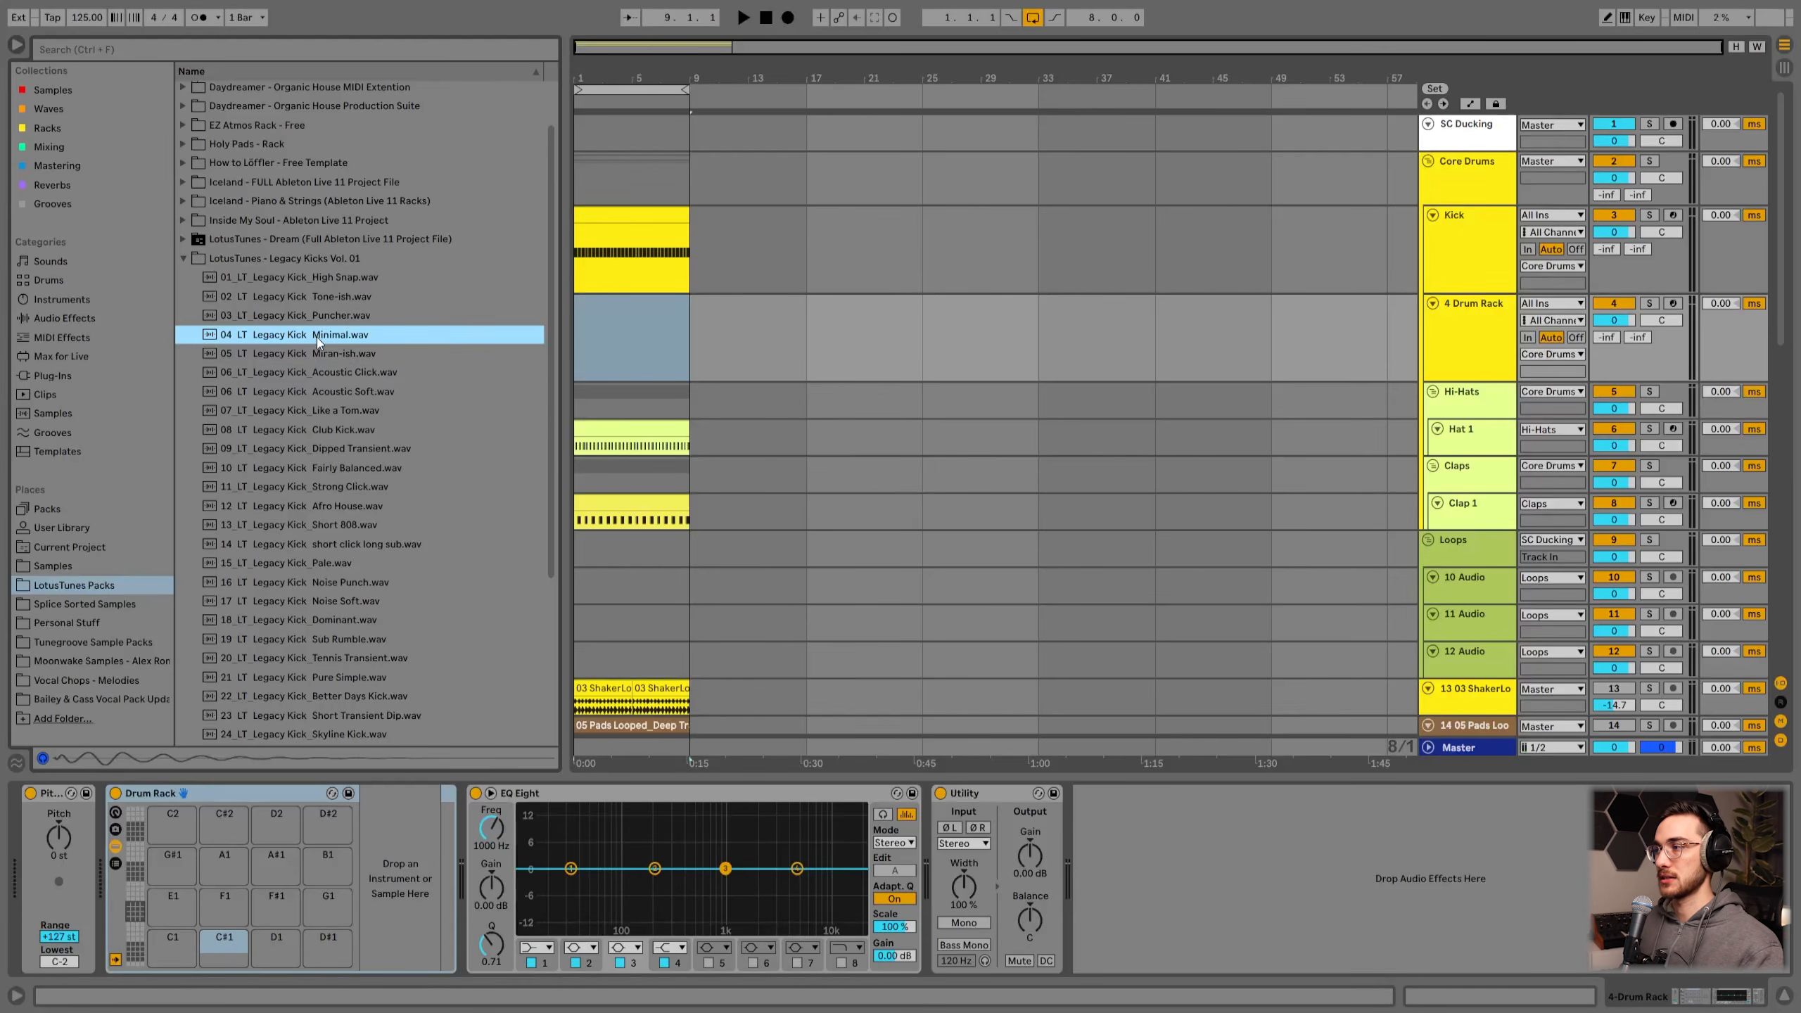
scroll(318, 336, down, 3)
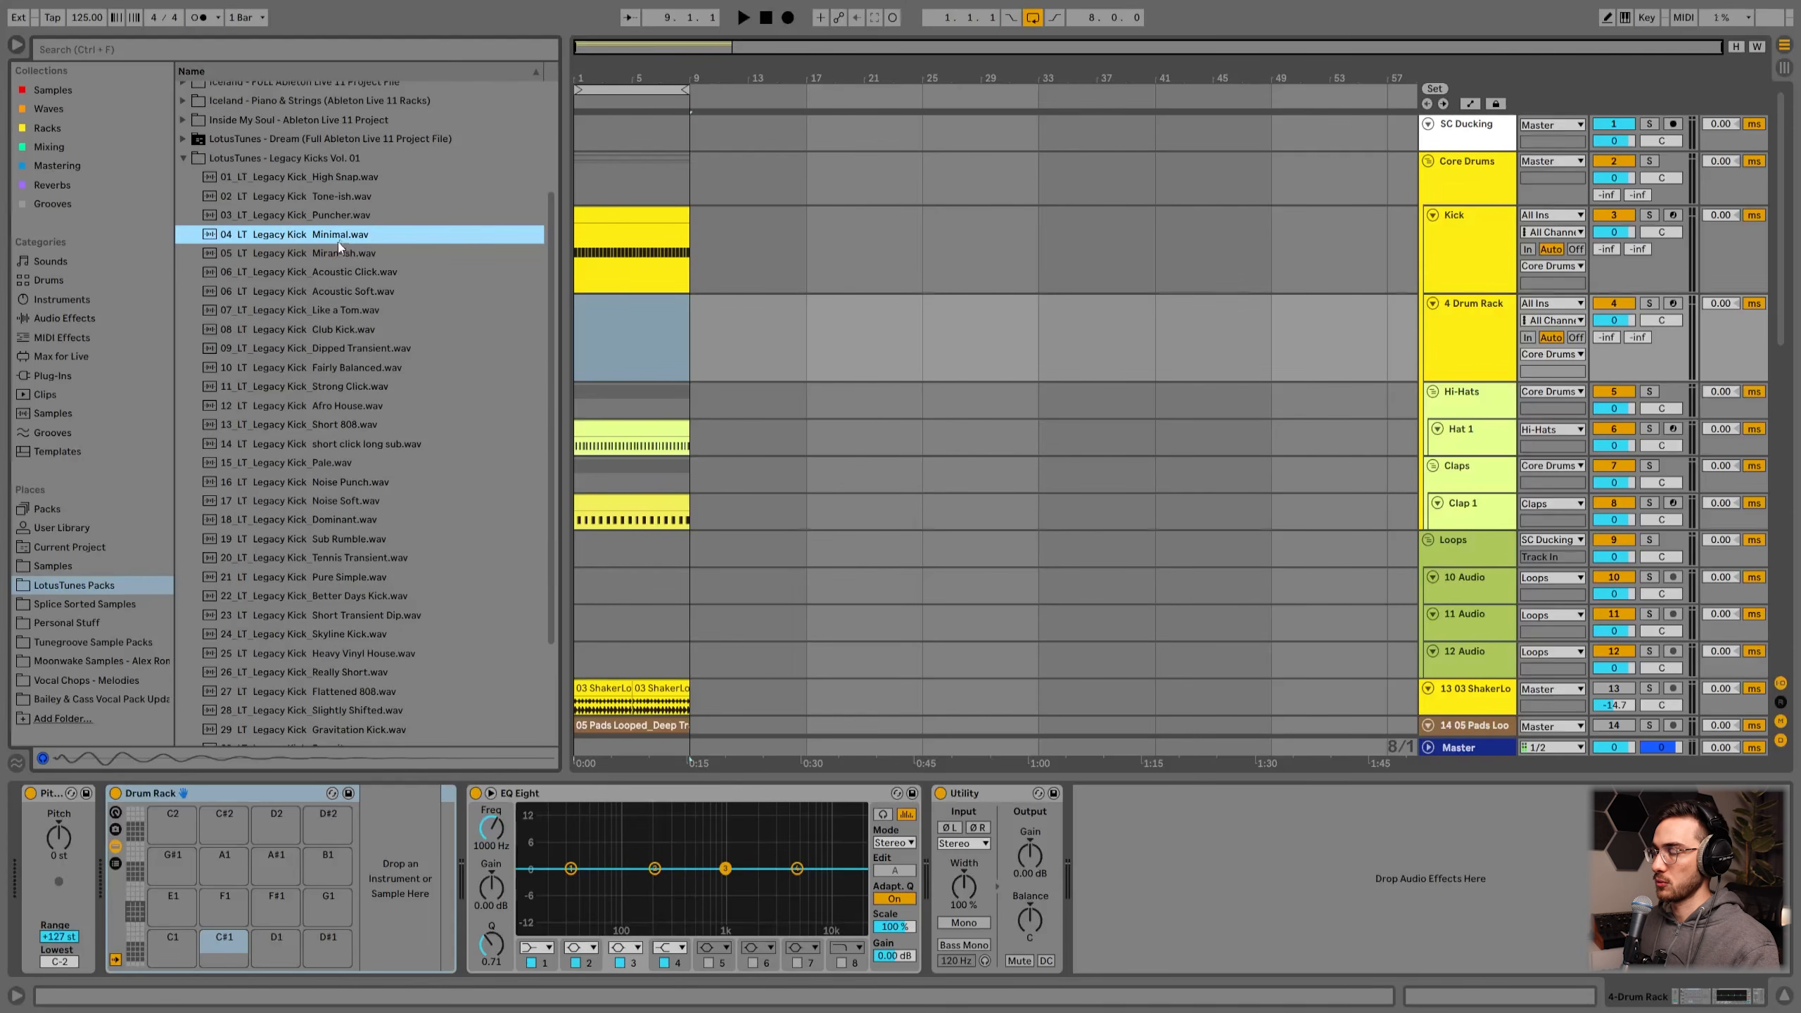
drag(341, 244, 173, 944)
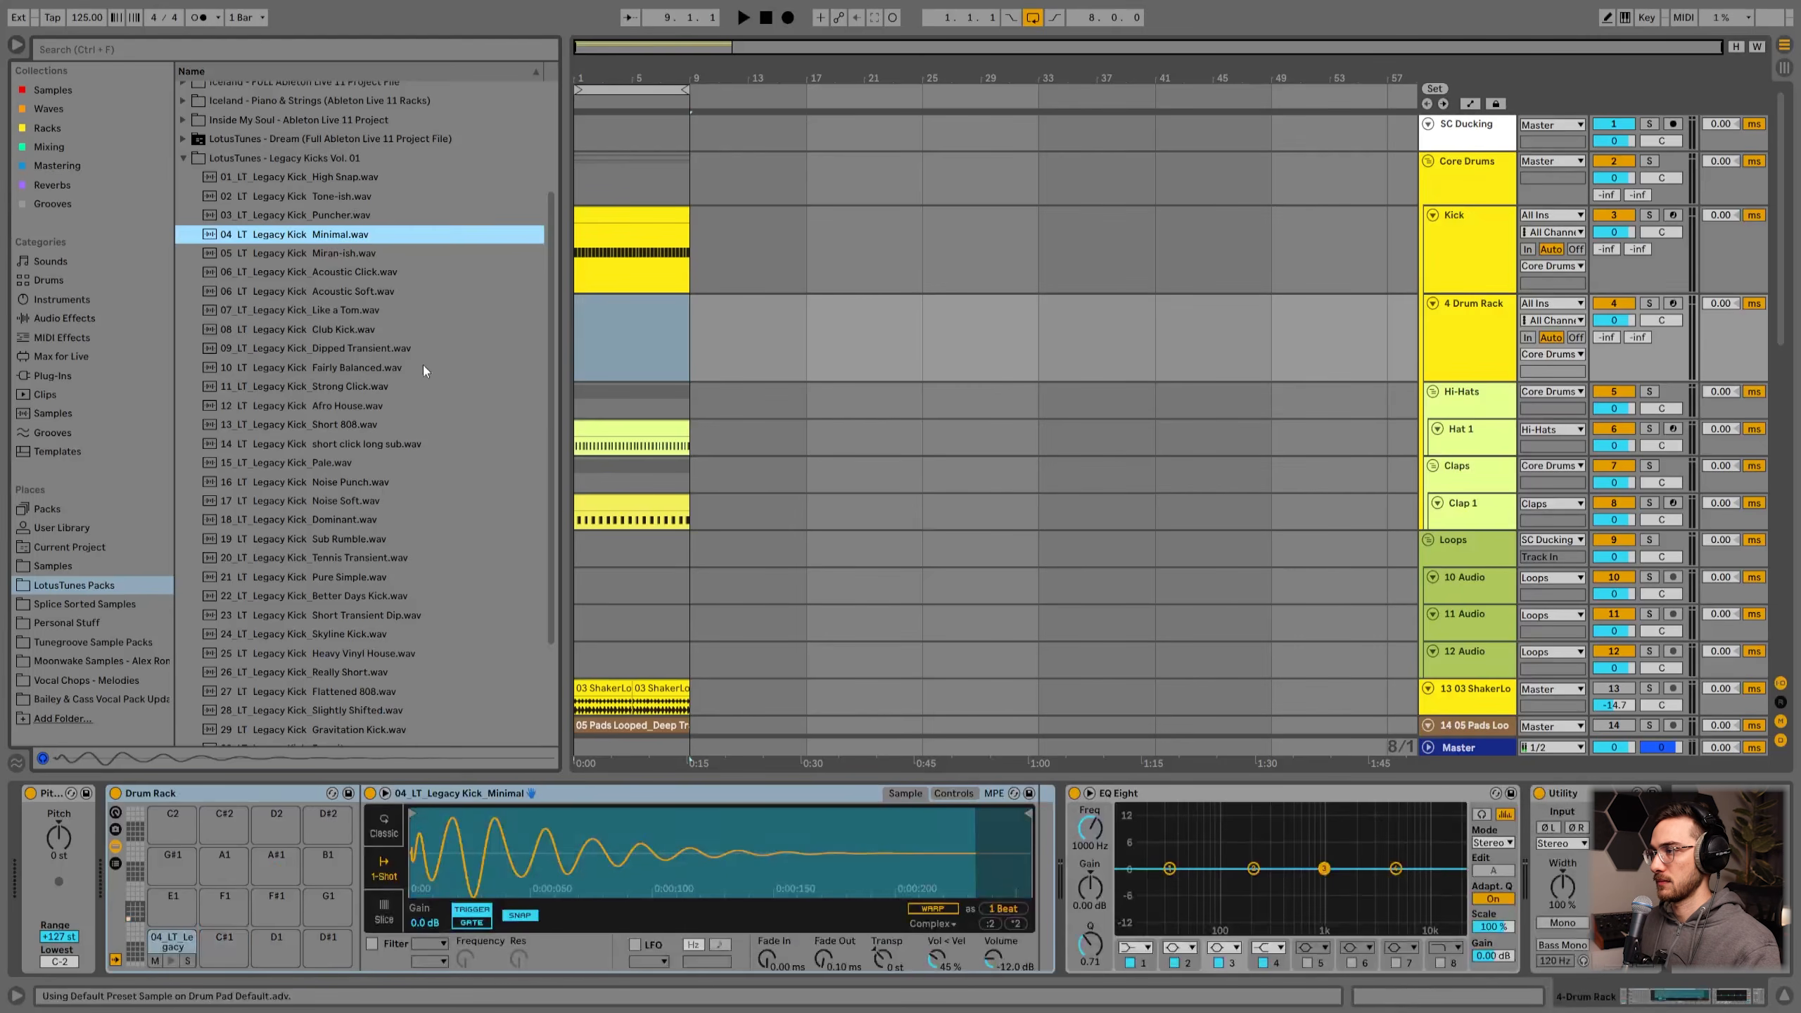
Step: Load 06_LT_Legacy Kick_Acoustic Soft onto the C#1 pad and 25_LT_Legacy Kick_Heavy Vinyl House onto the D1 pad
click(355, 292)
drag(346, 298, 221, 946)
key(Down)
key(Down)
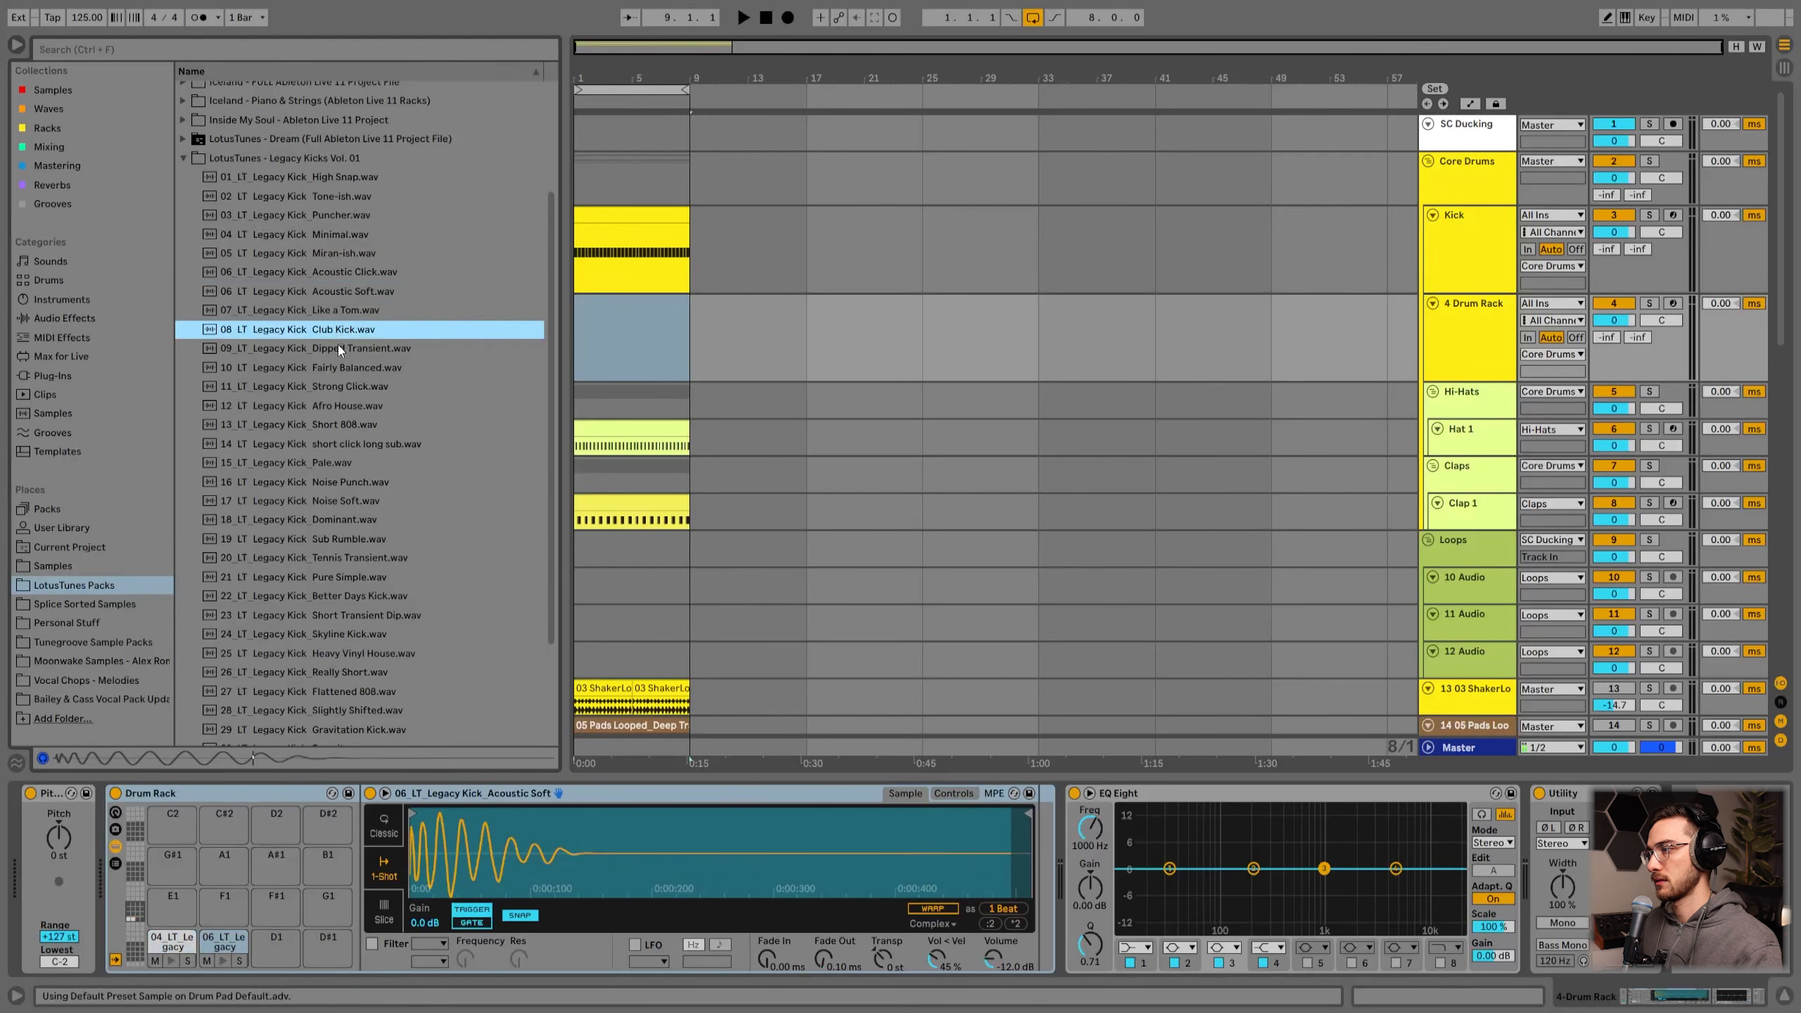
key(Down)
key(Down)
key(Down)
key(Down)
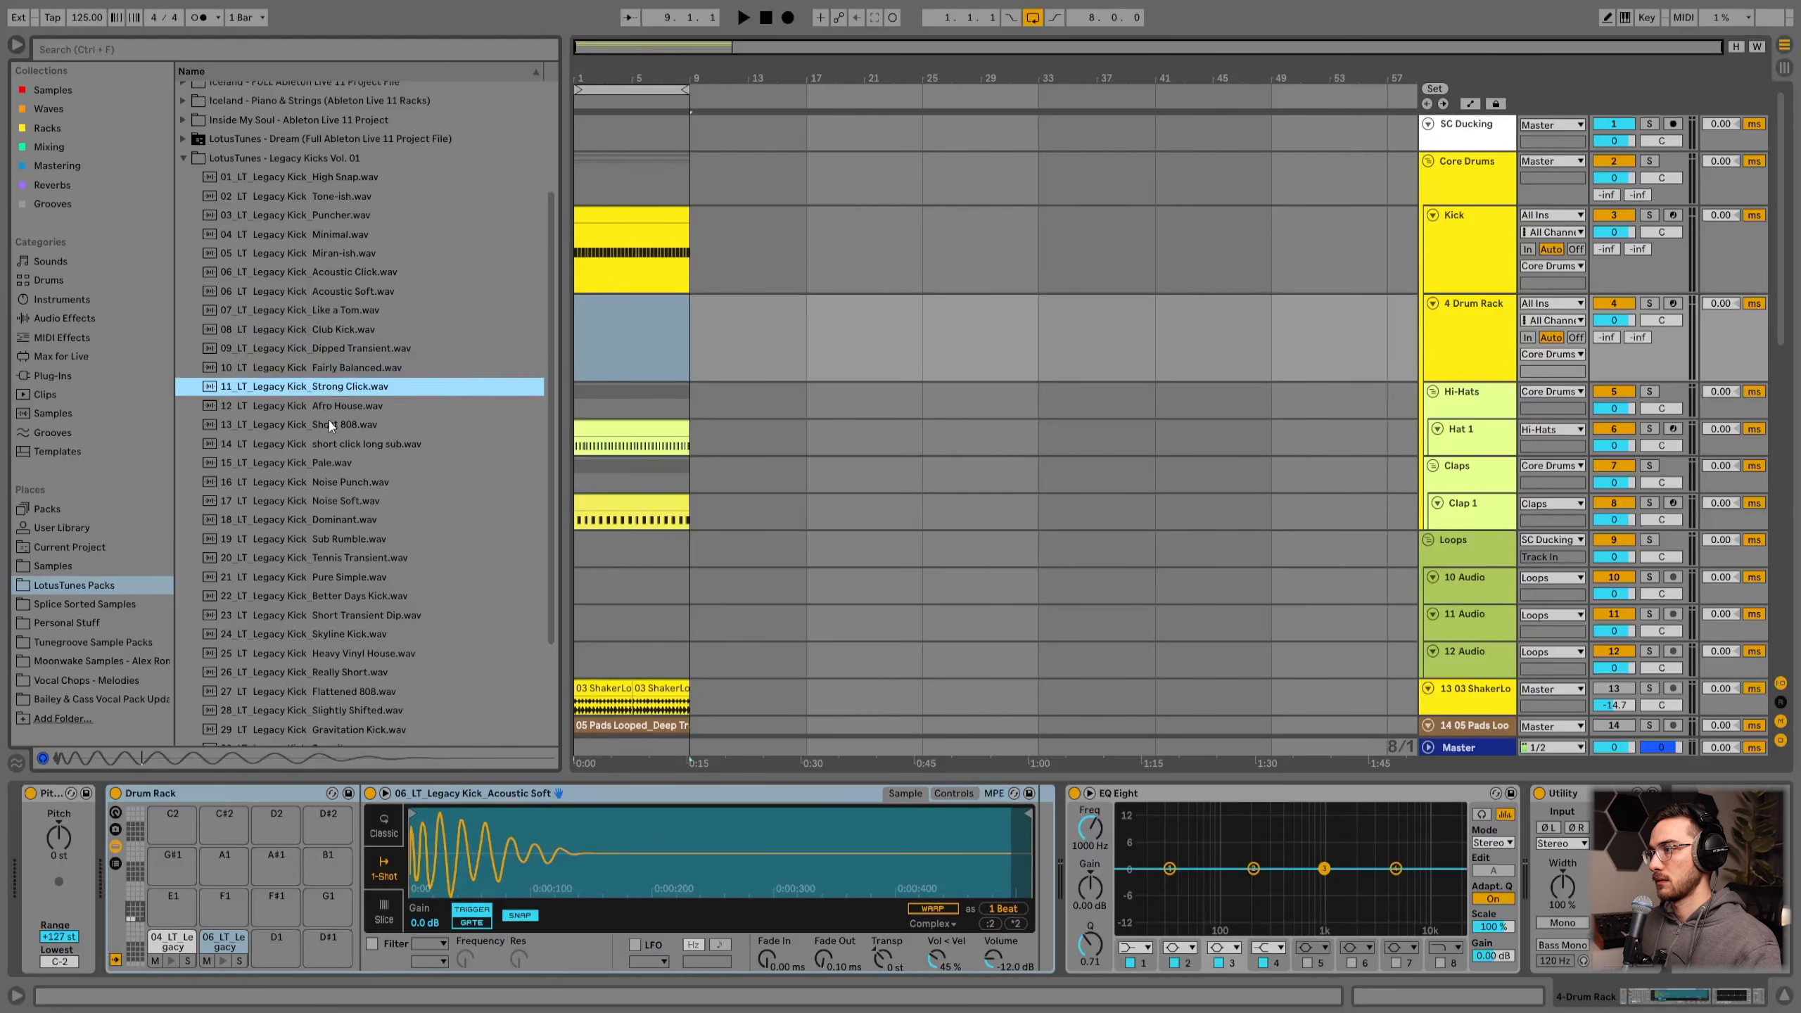
scroll(318, 637, down, 1)
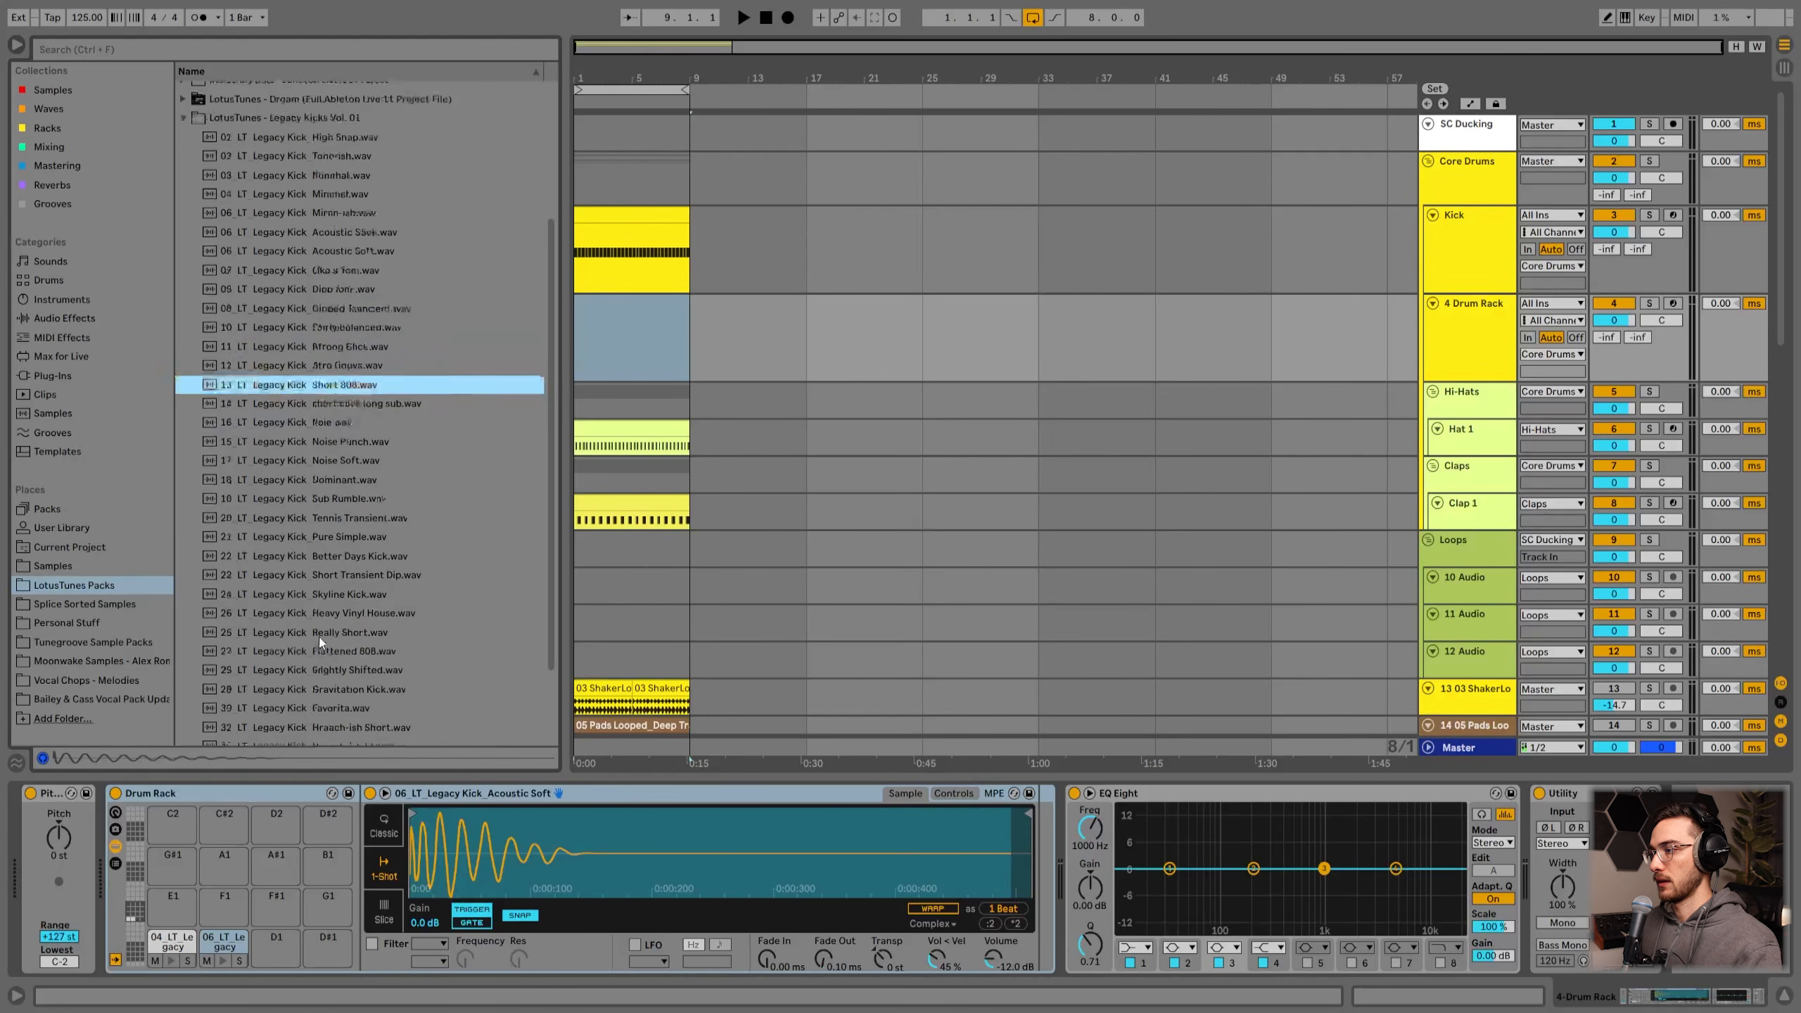
click(337, 603)
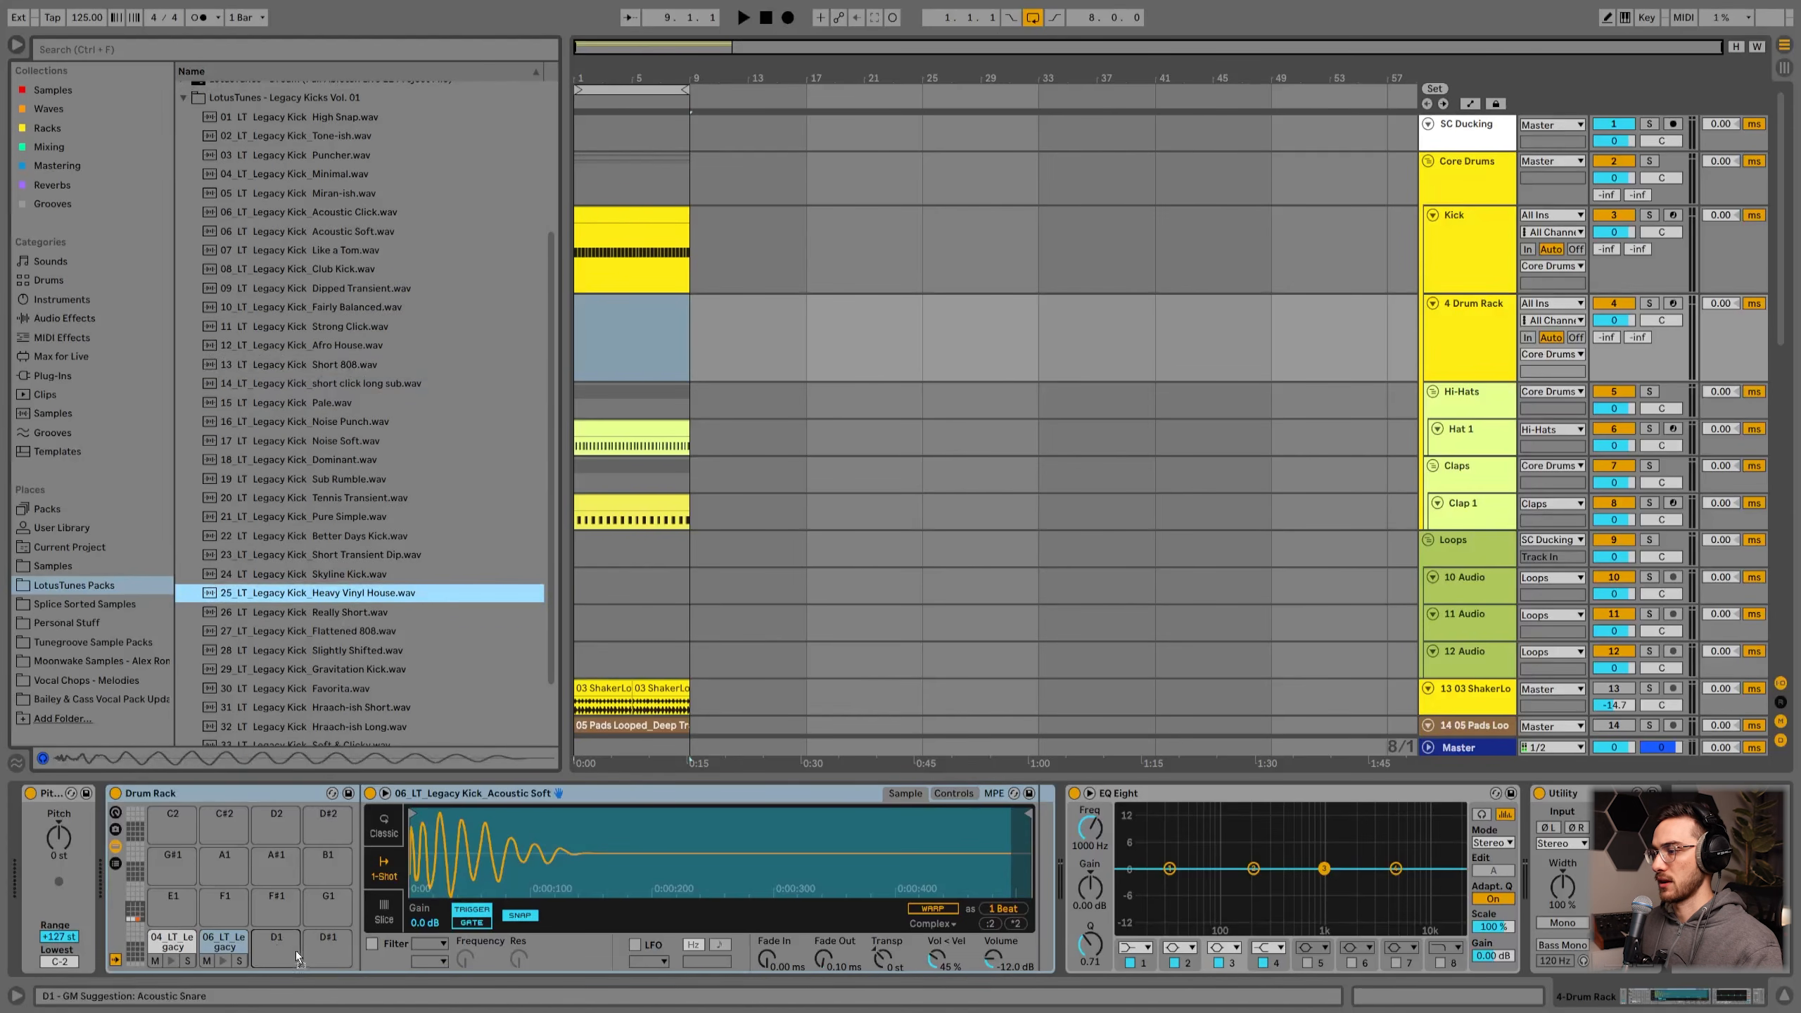
drag(285, 945, 290, 946)
Step: Audition the three loaded kick pads and inspect the clip on the original Kick track
click(657, 337)
click(275, 960)
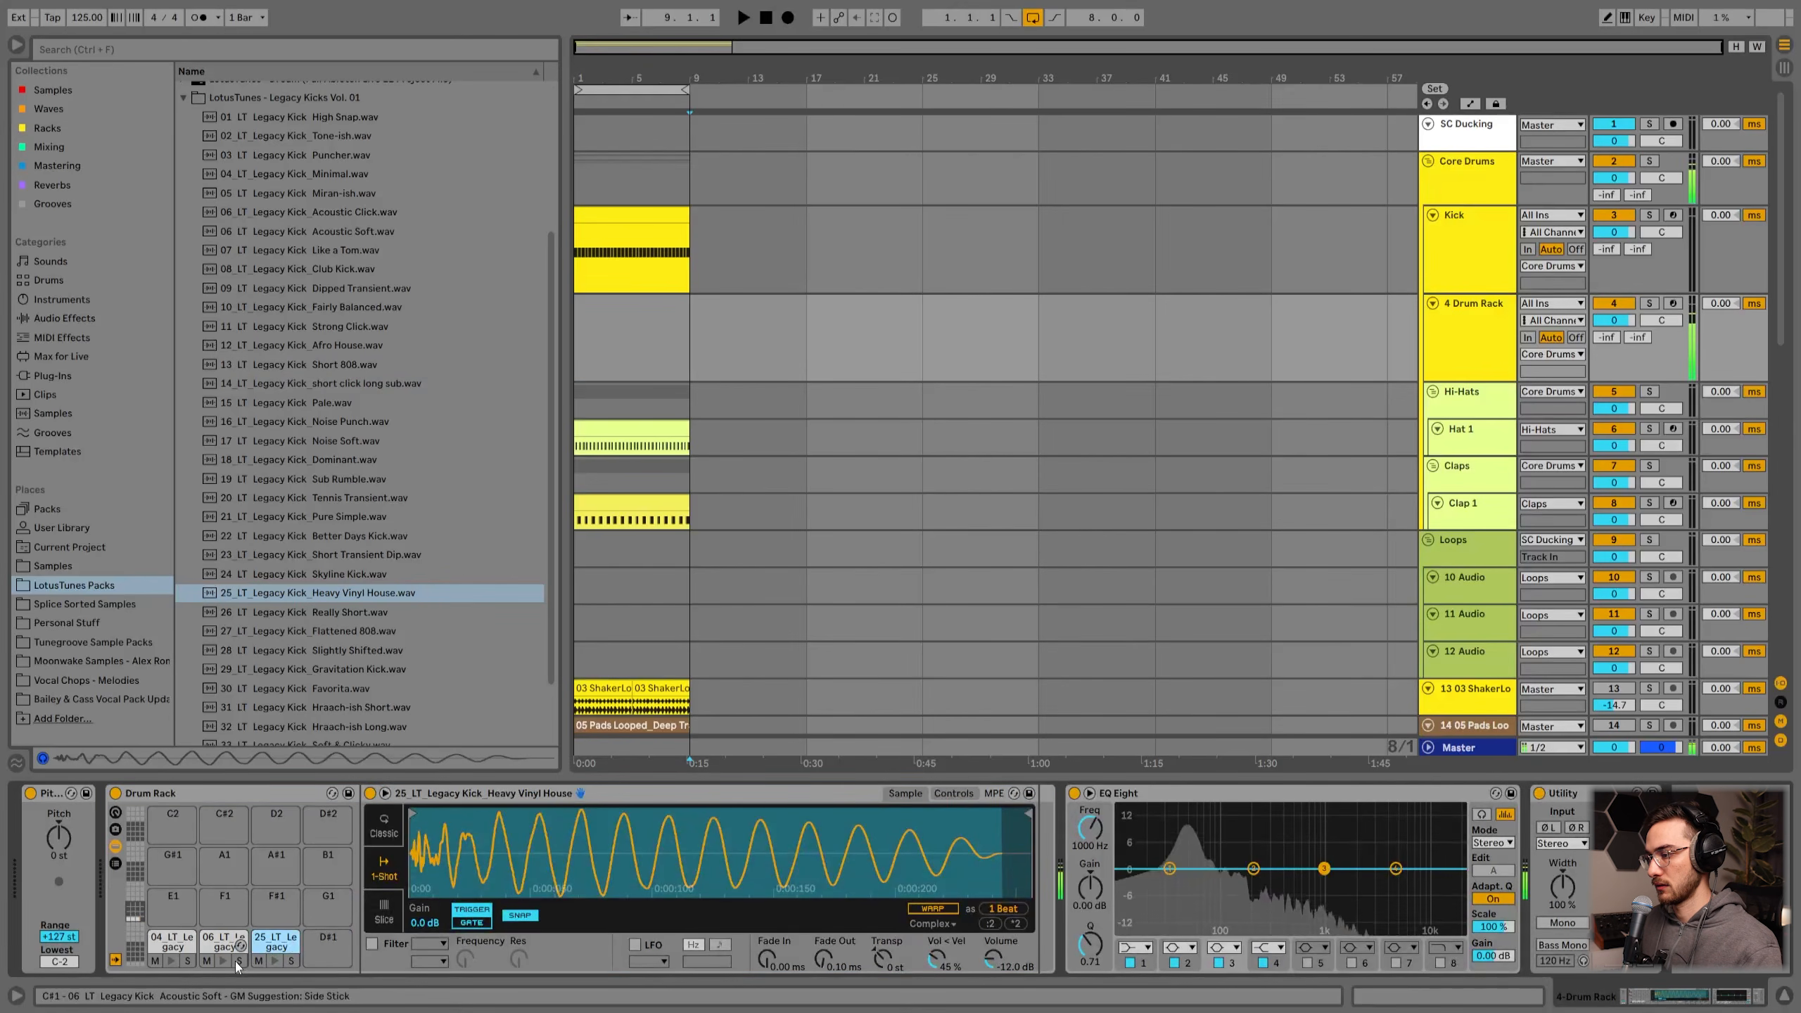
click(223, 960)
click(172, 961)
click(168, 910)
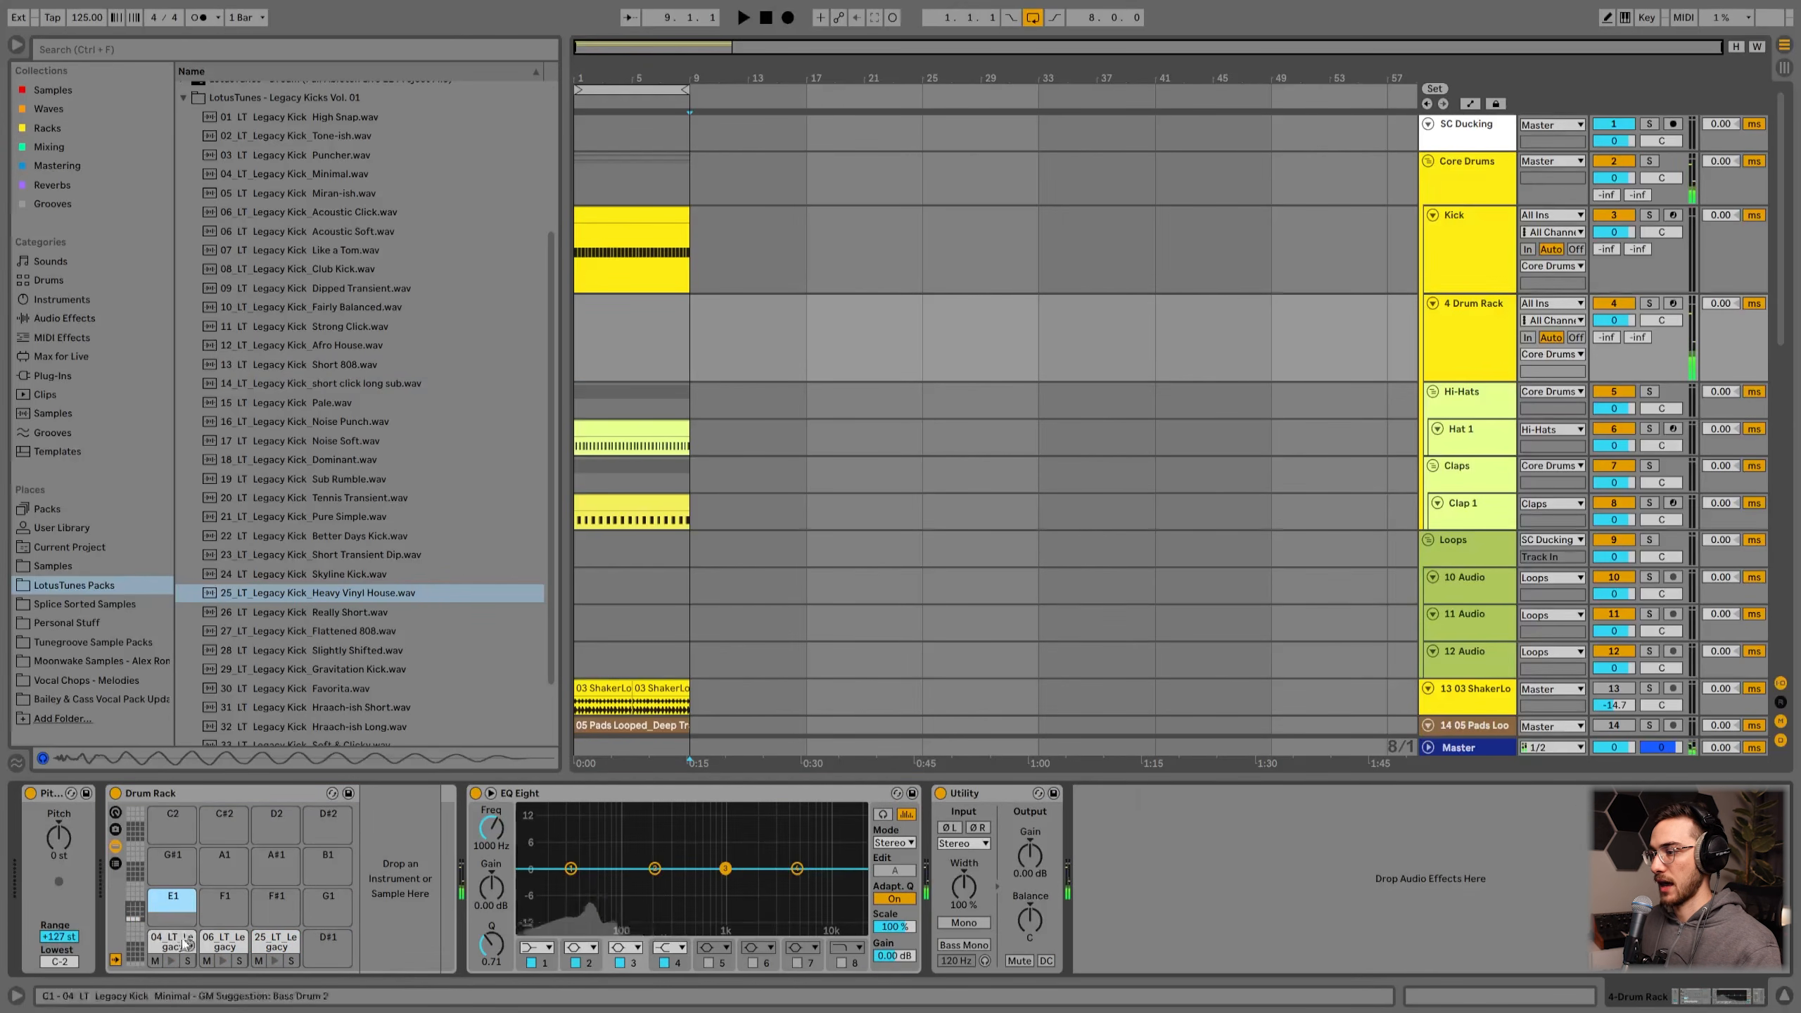
click(173, 943)
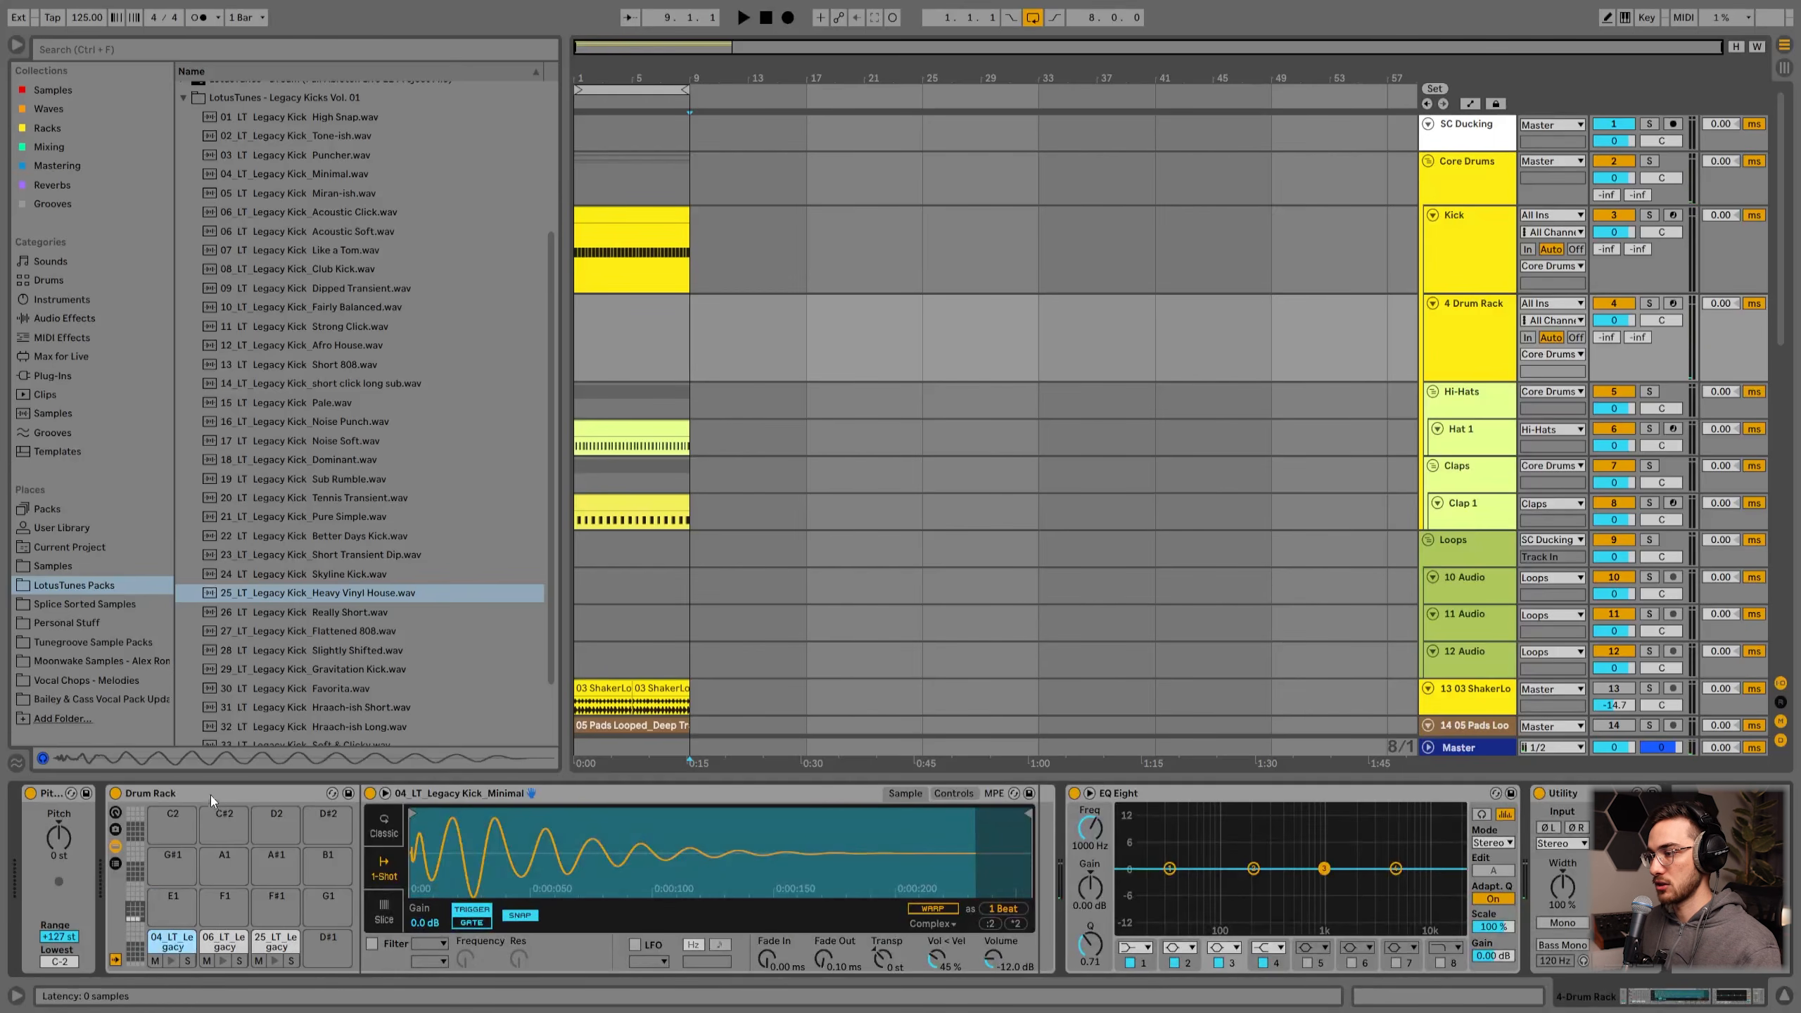
click(688, 335)
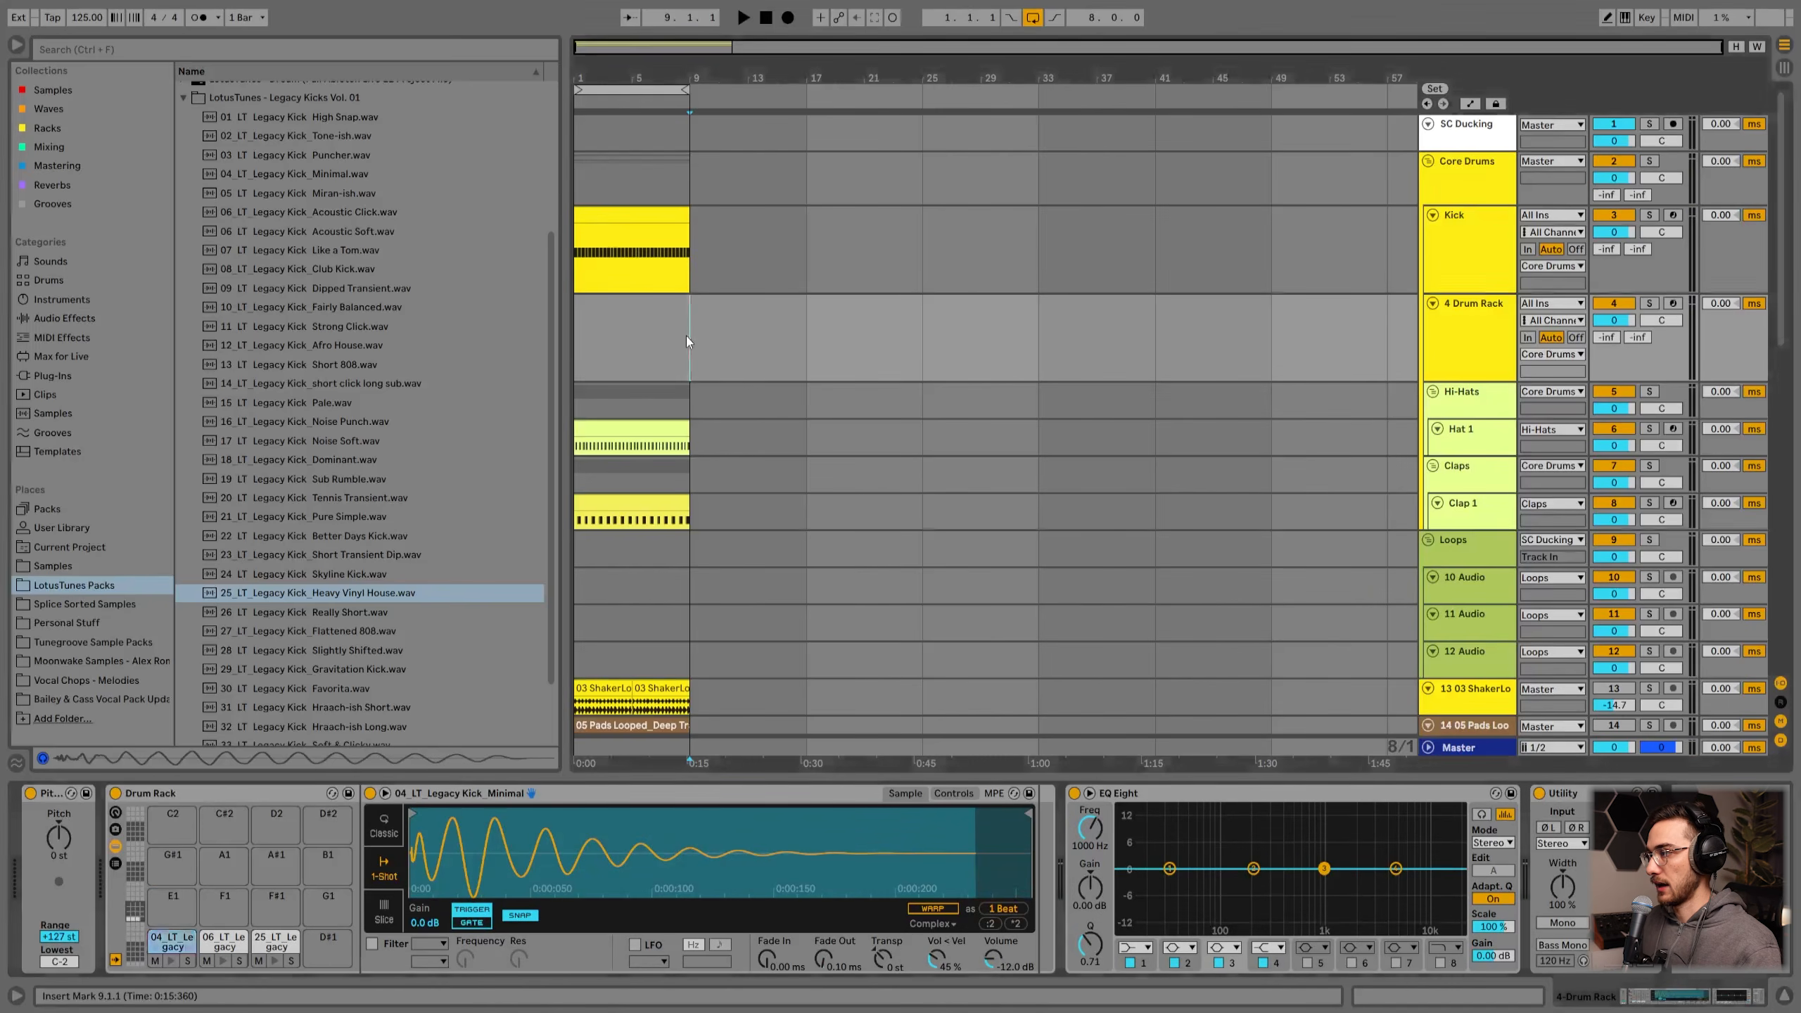
click(1465, 261)
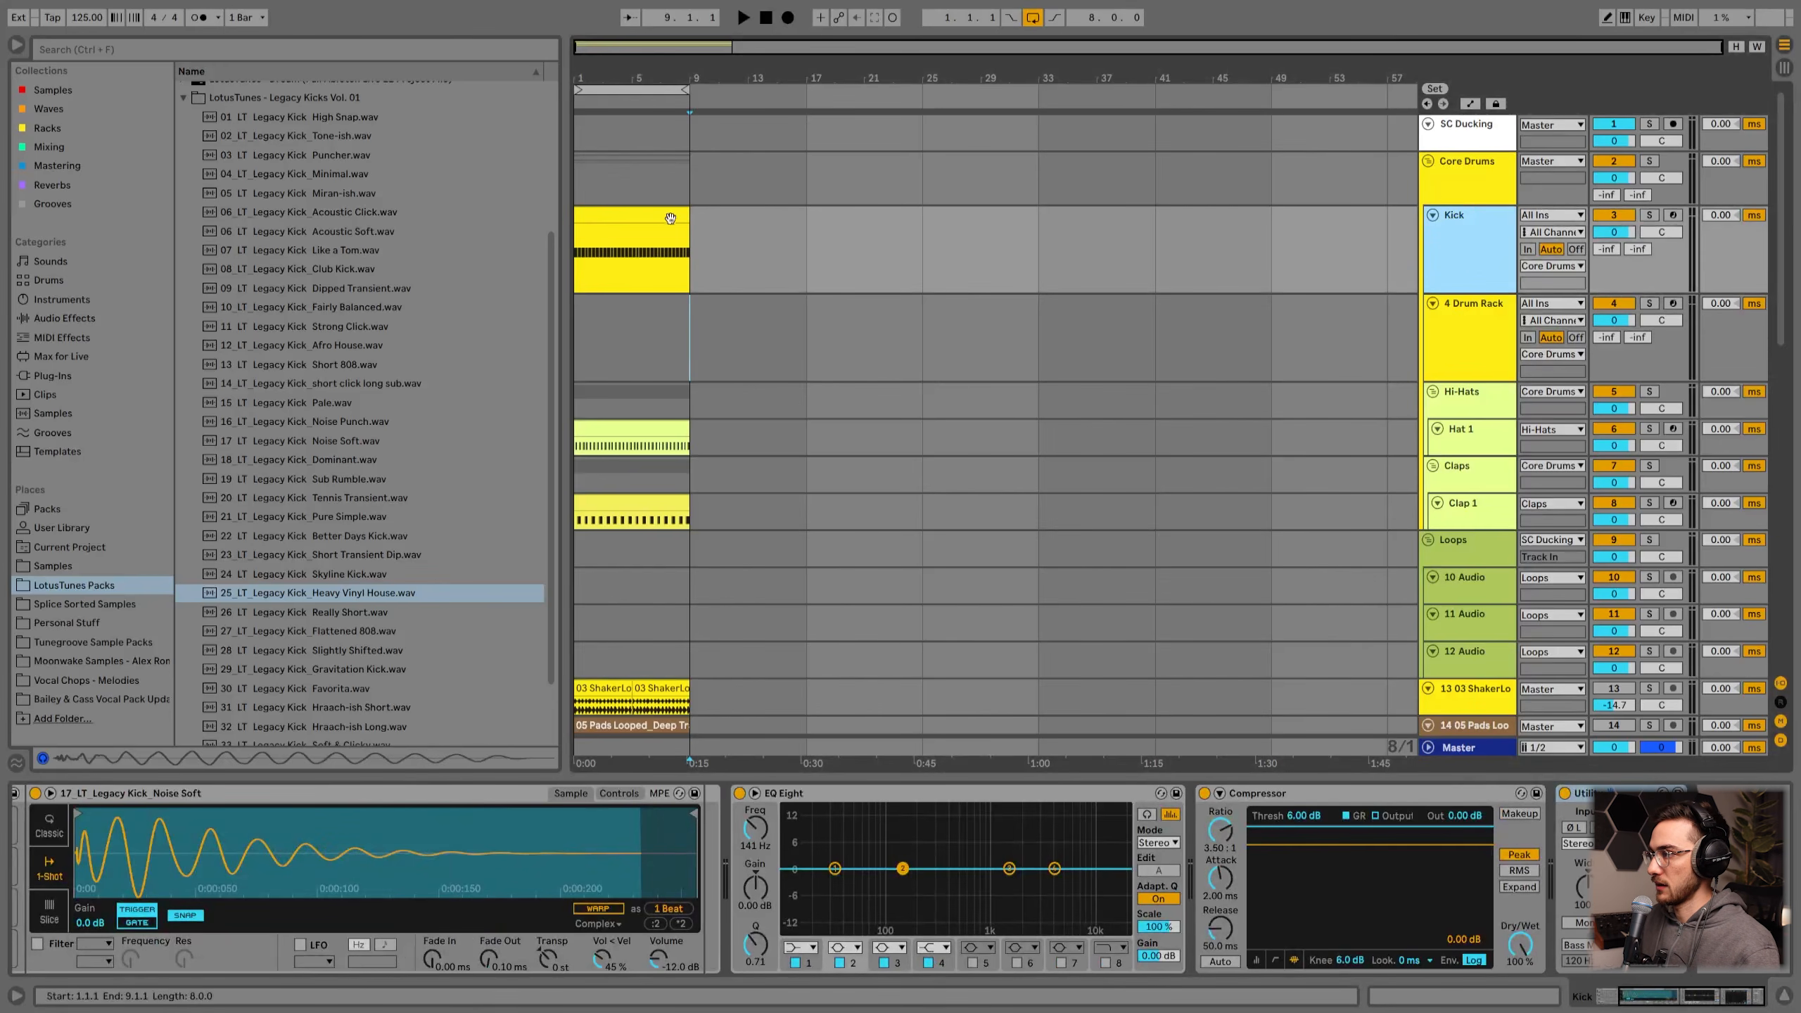
click(601, 219)
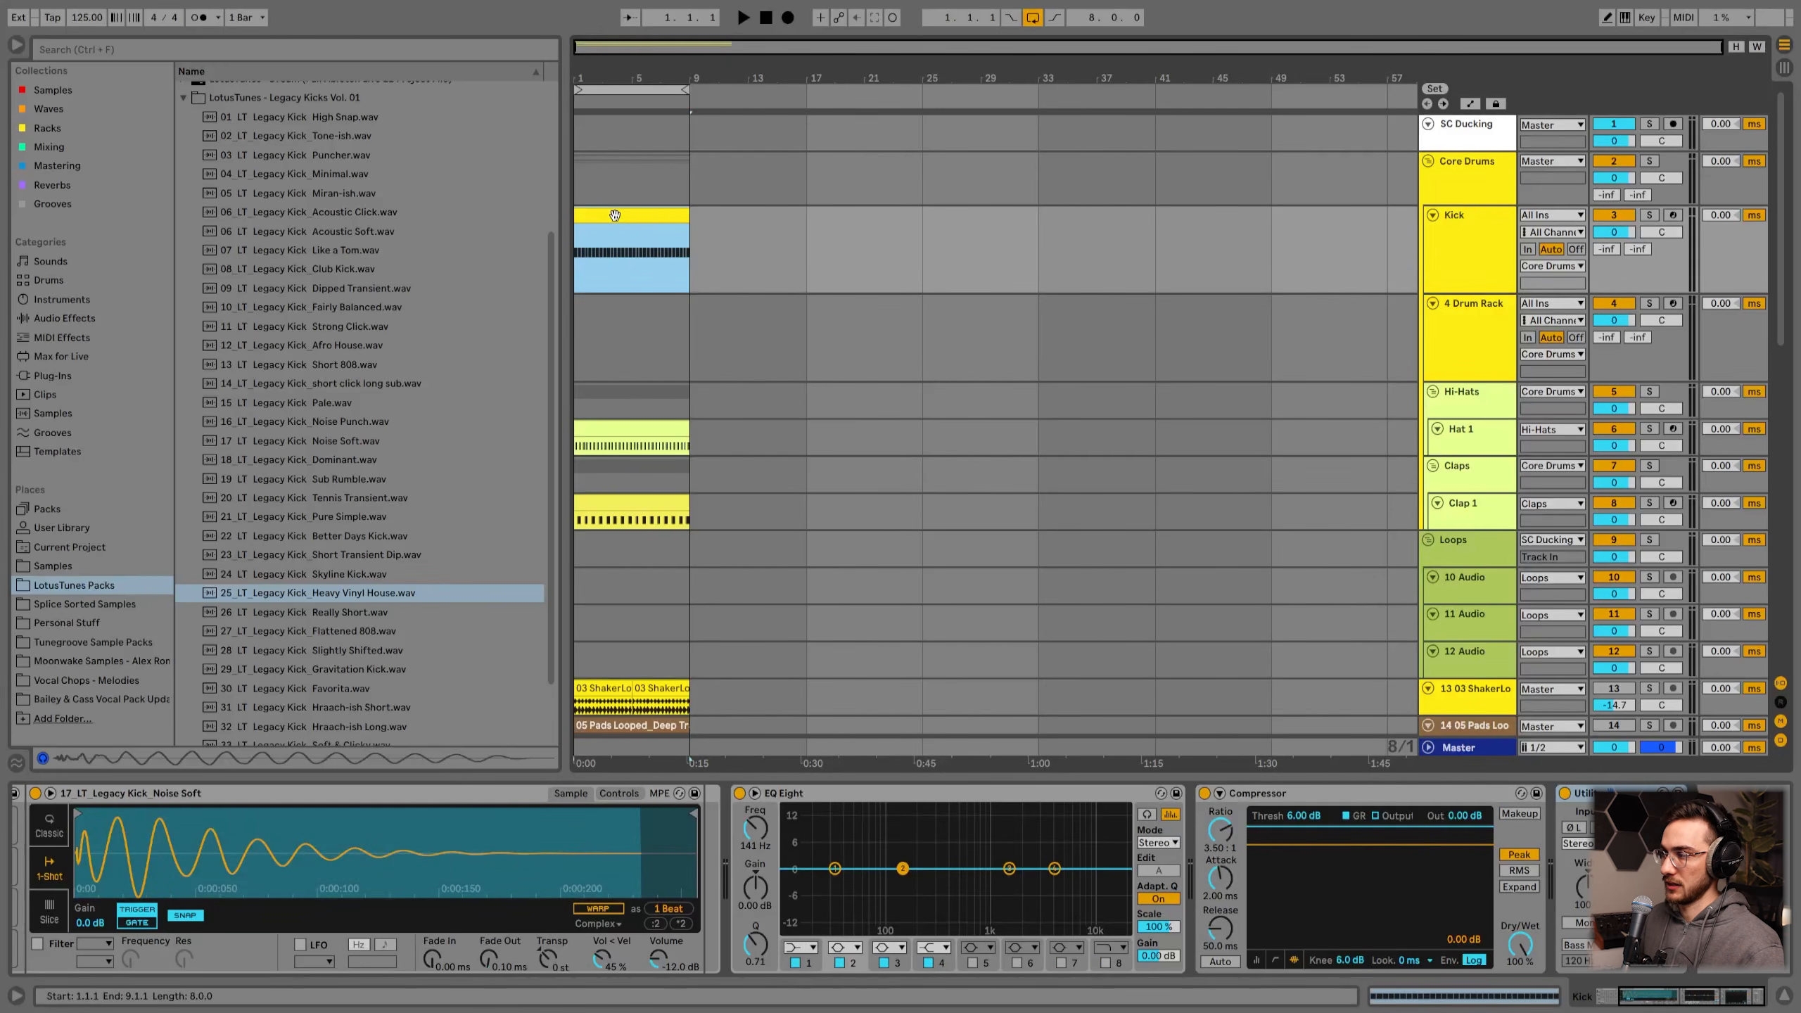
key(Down)
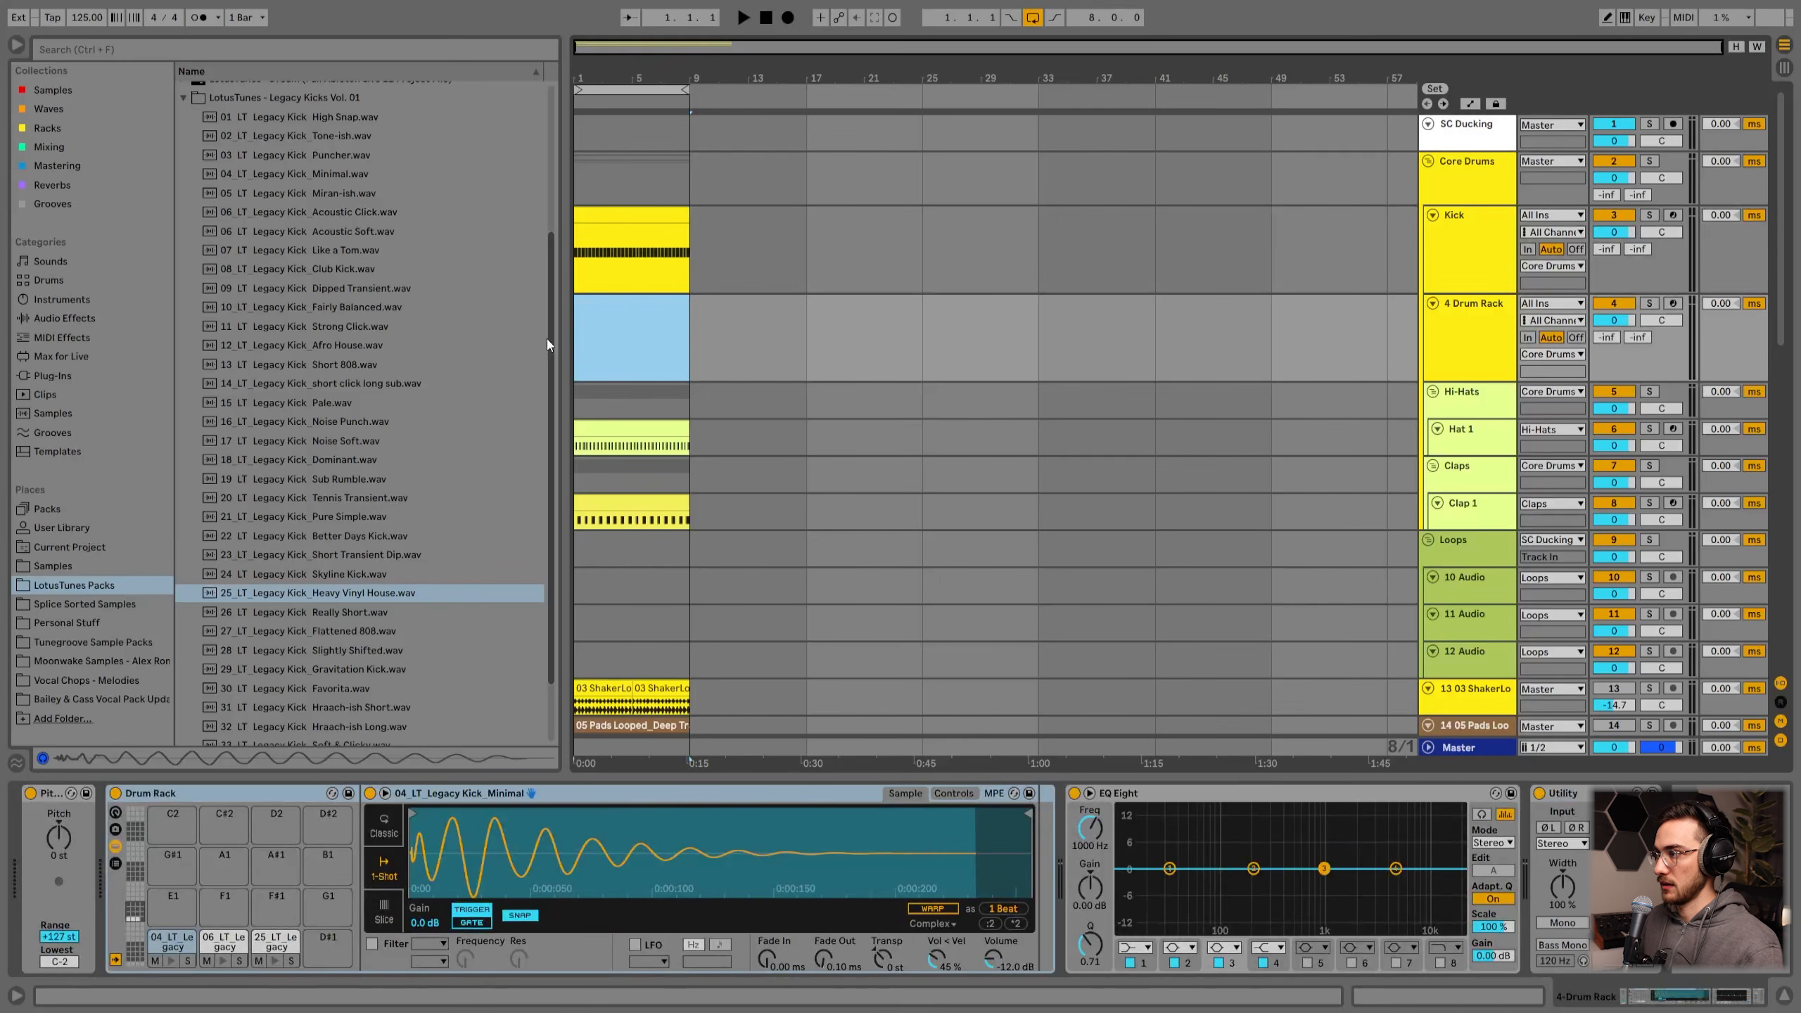
Step: Create an empty MIDI clip on the Drum Rack track and open it in the note editor
double_click(625, 310)
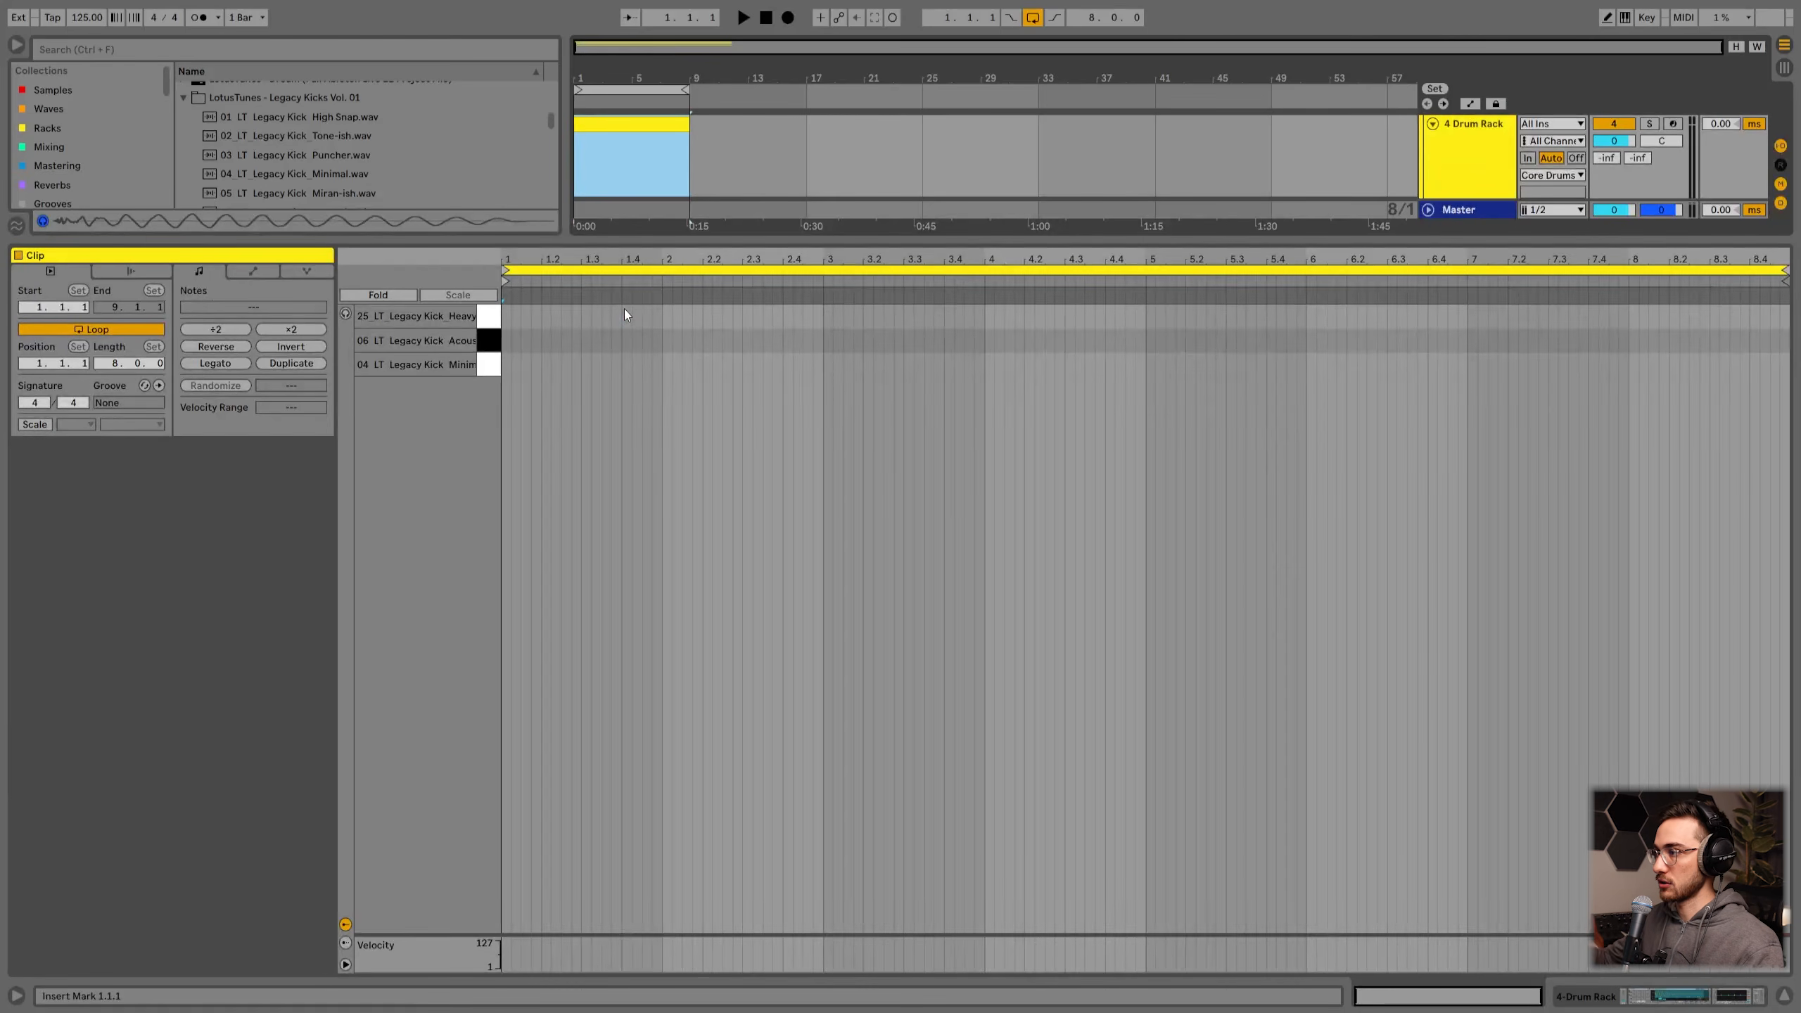
click(592, 333)
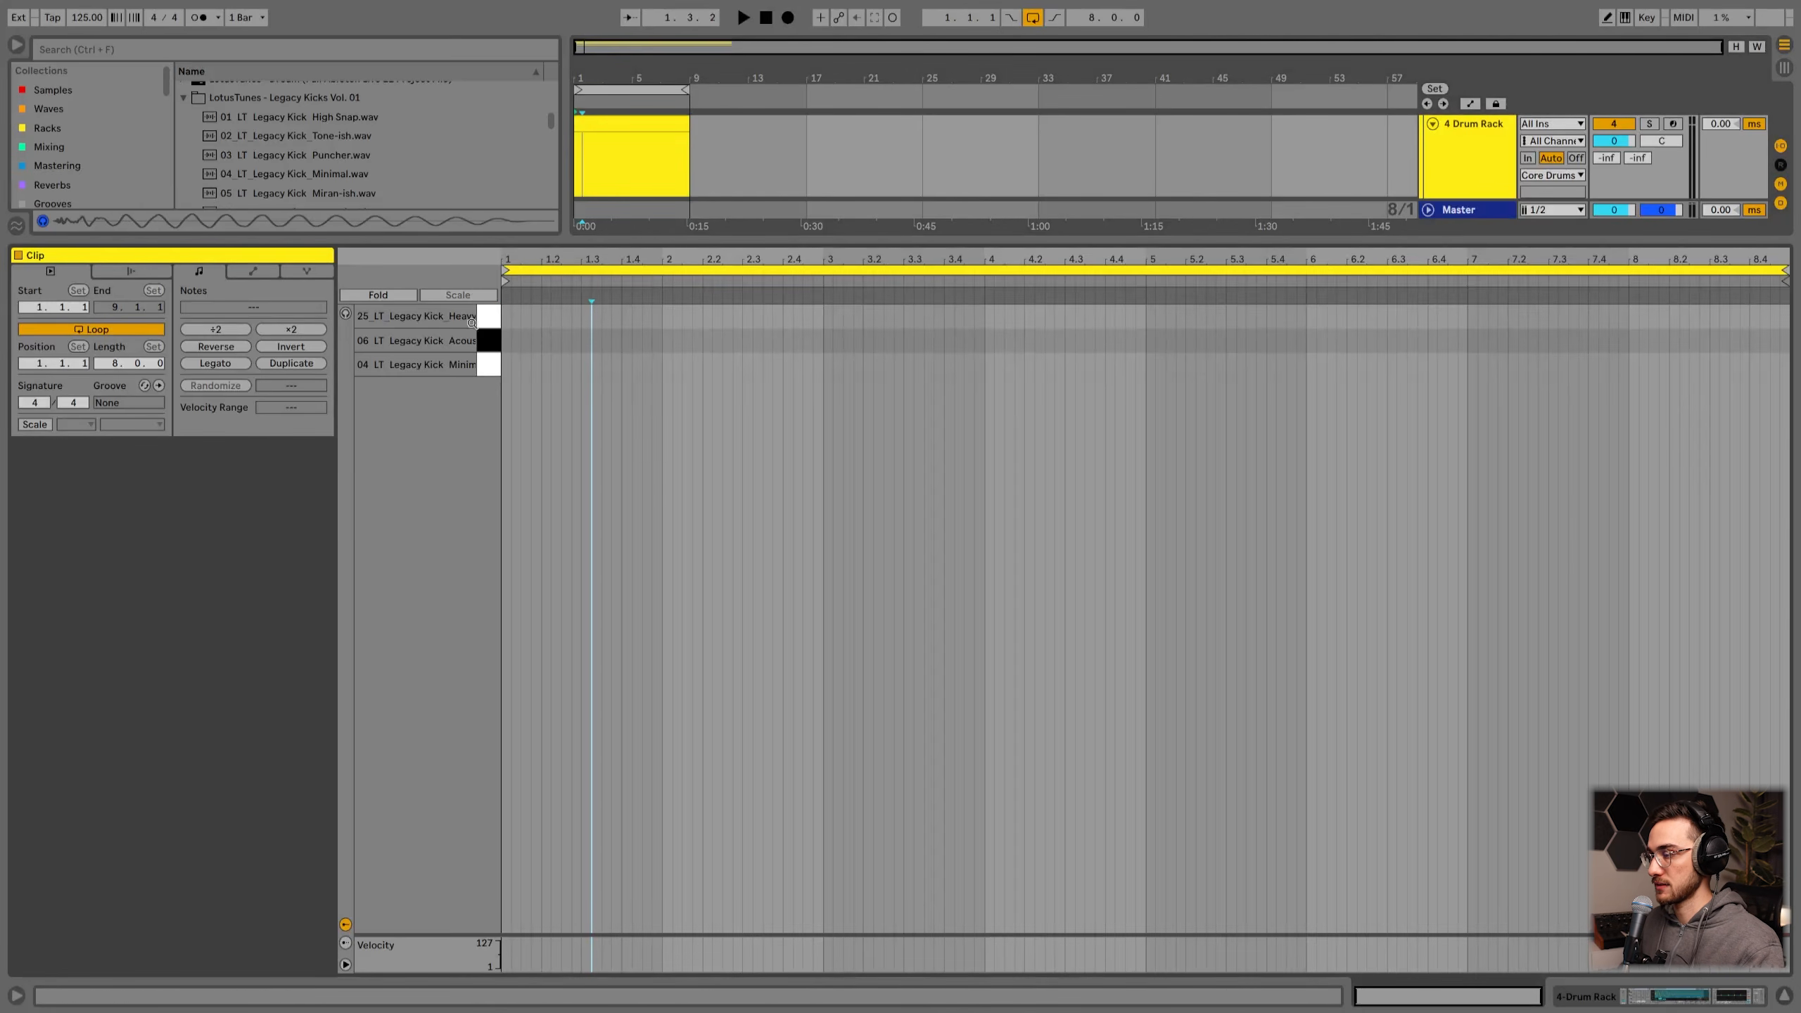
double_click(560, 340)
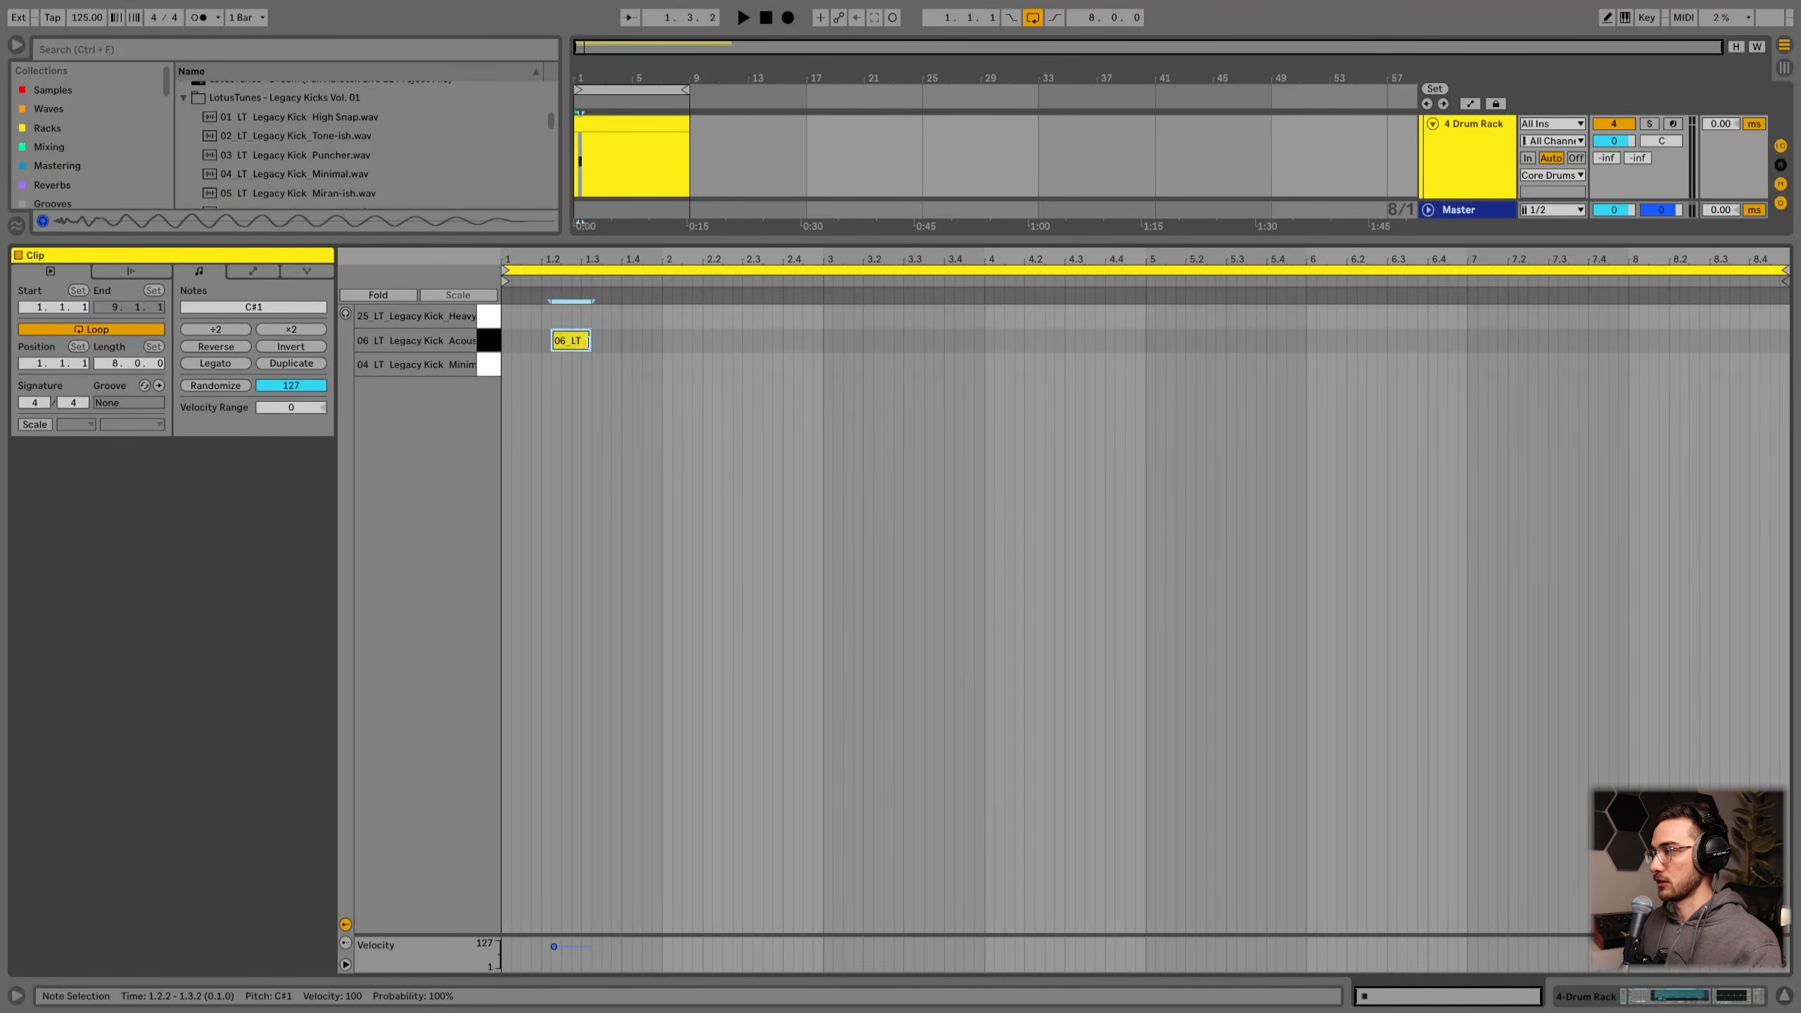
drag(564, 353, 615, 347)
double_click(614, 347)
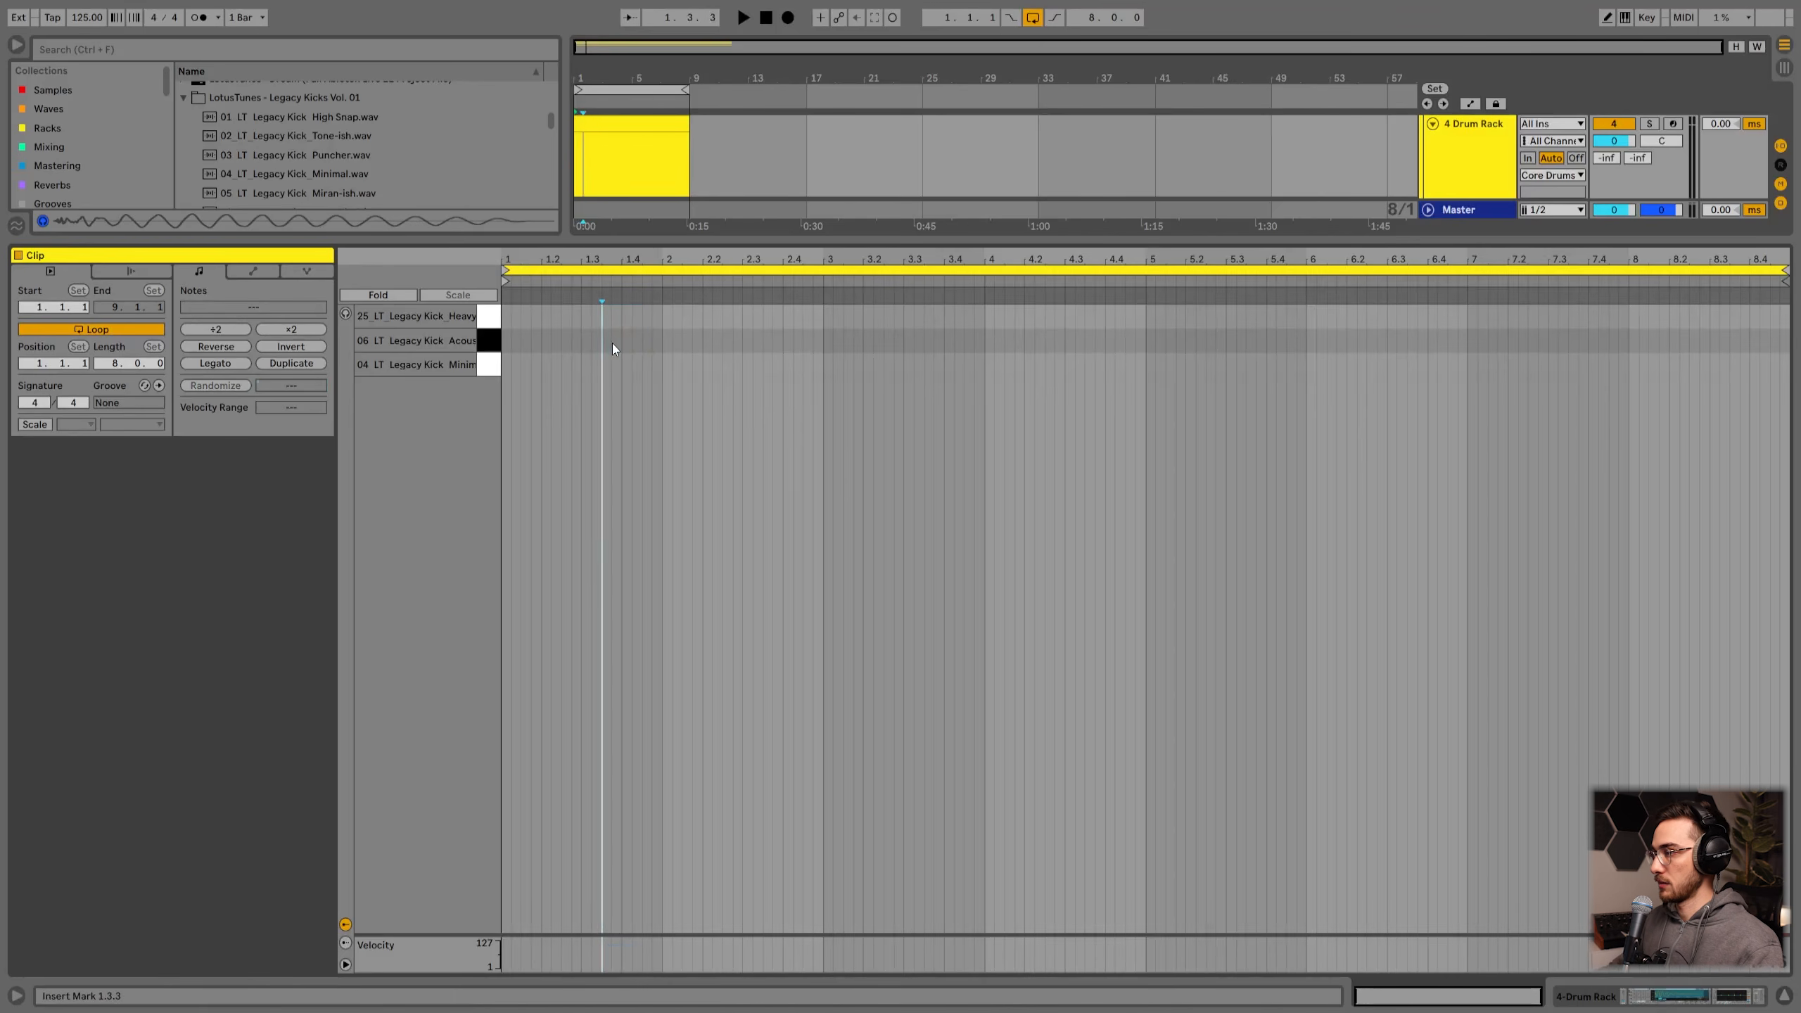
click(591, 352)
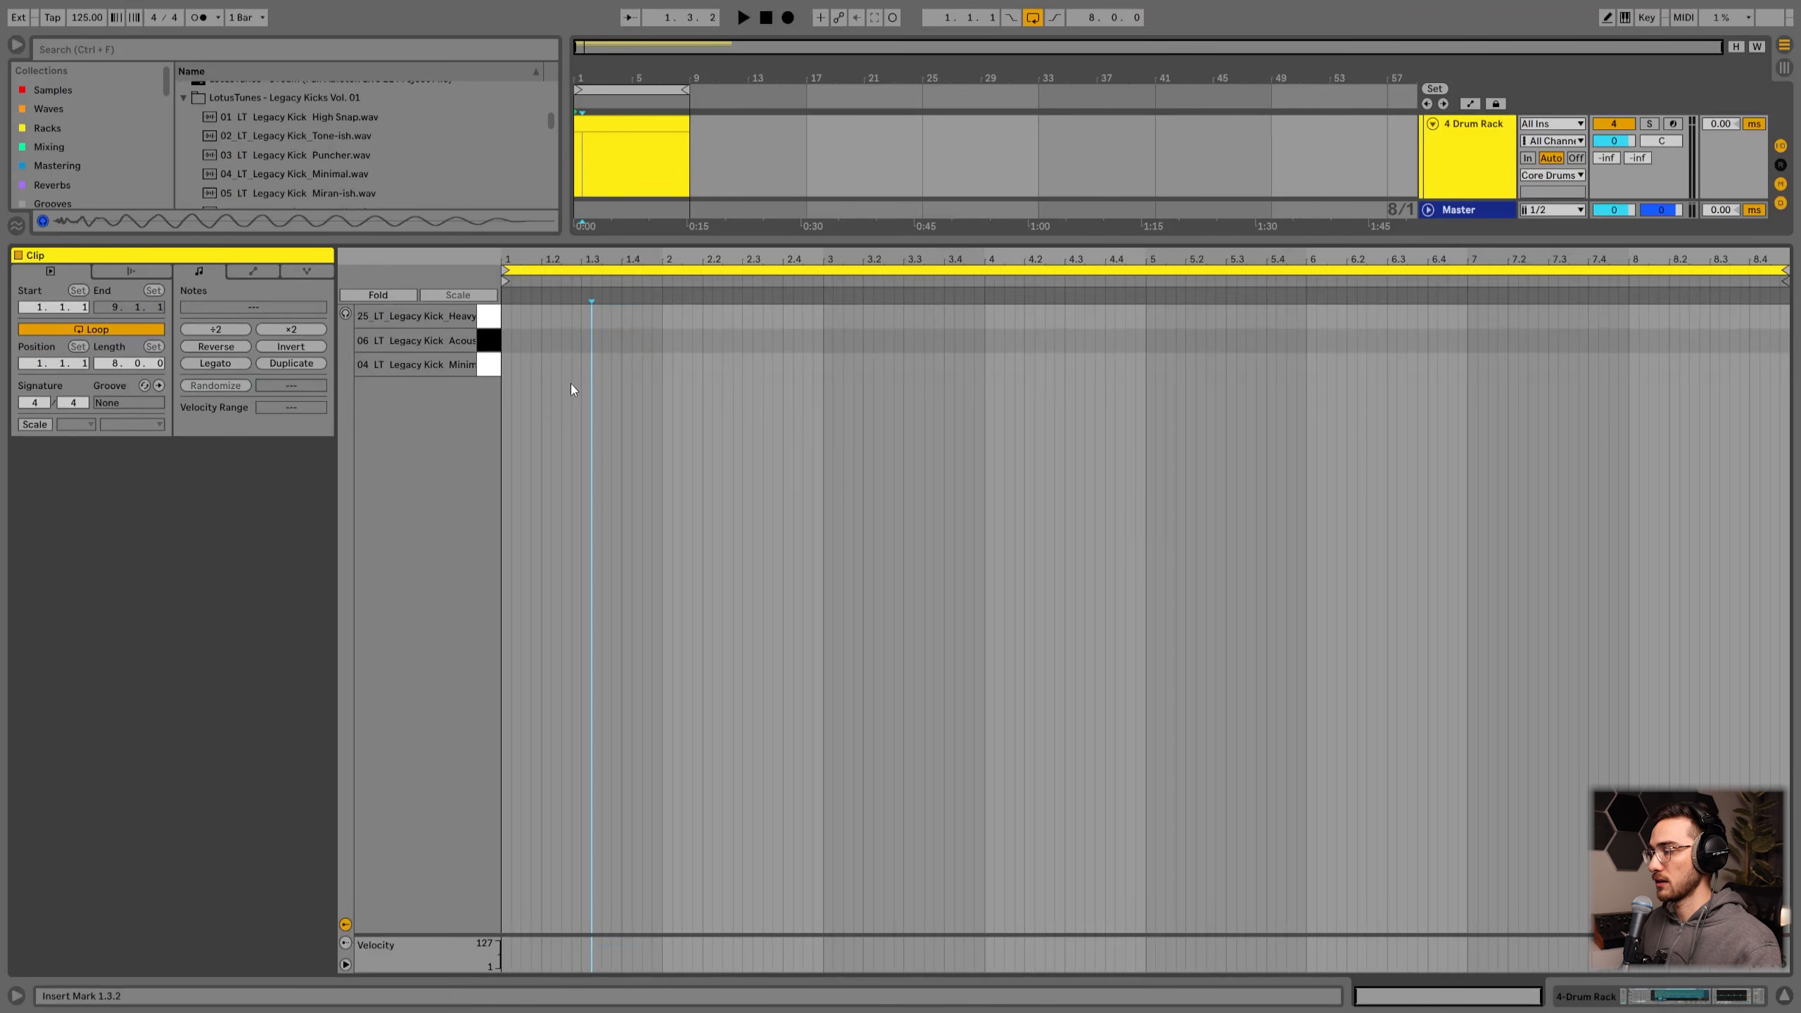
click(605, 388)
Step: Set the fixed grid to 1/4 and draw Minimal kick notes on the first two beats, then select them
right_click(609, 378)
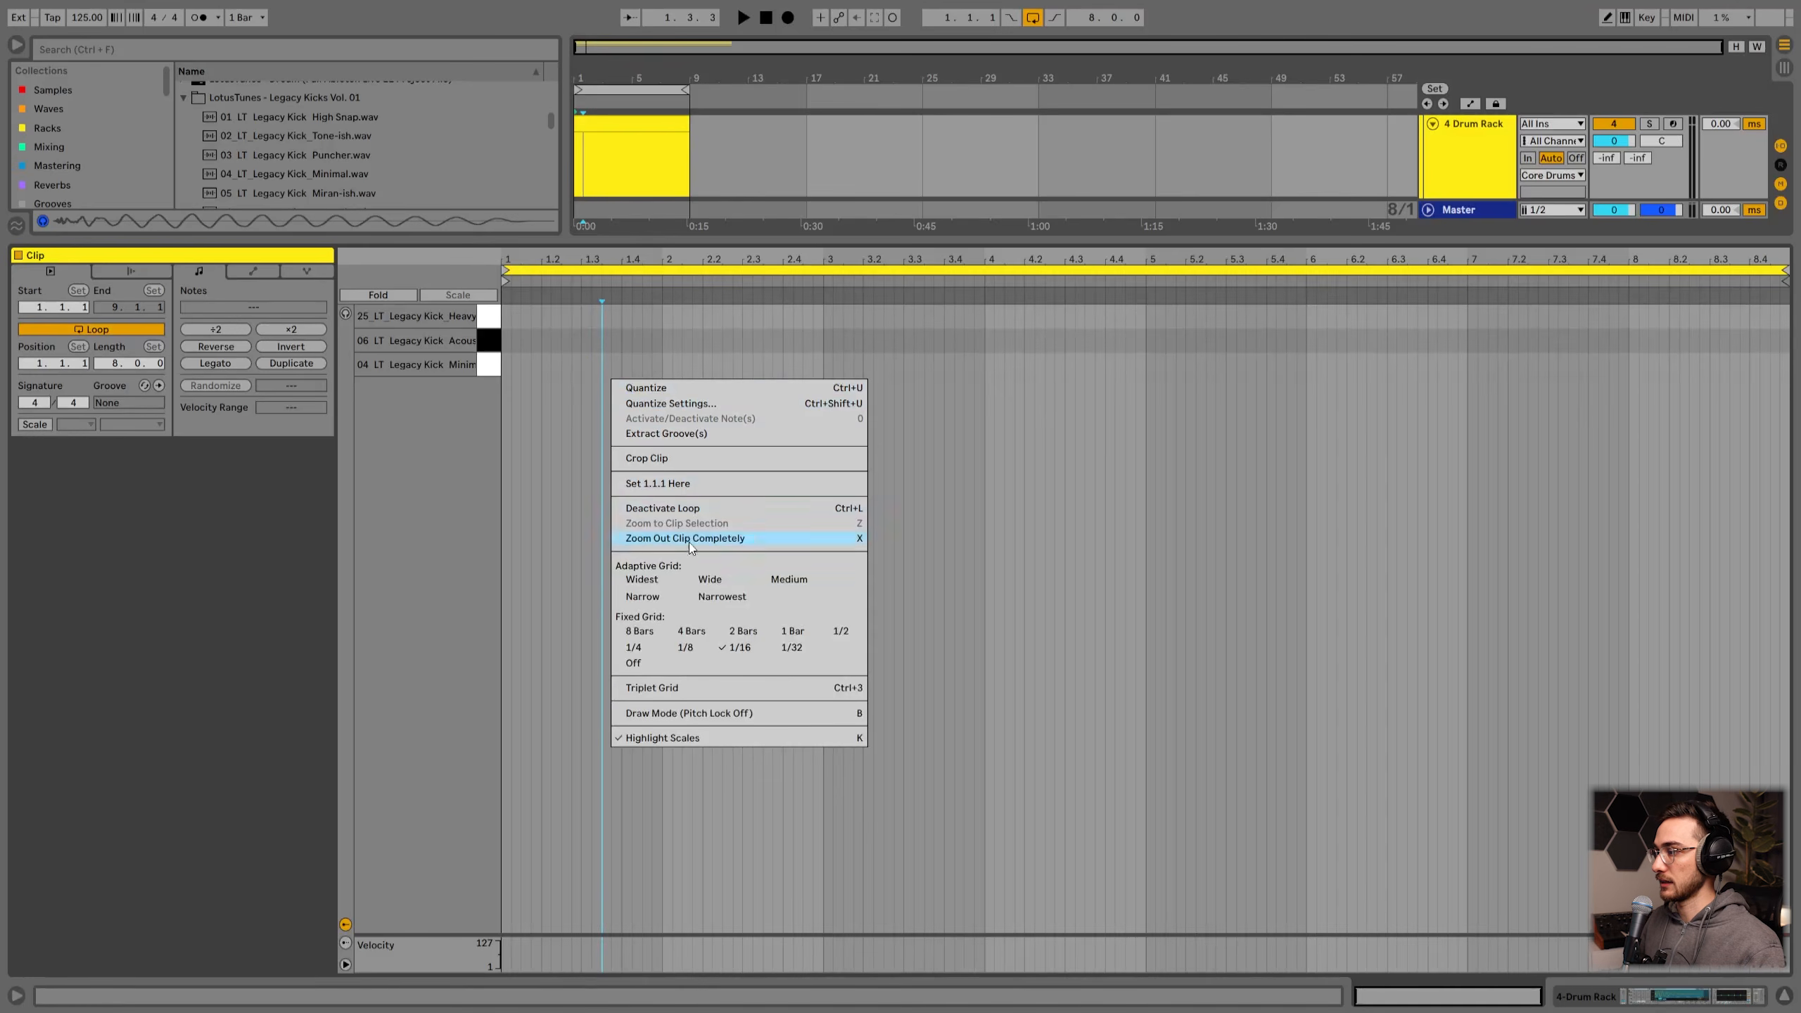
click(639, 650)
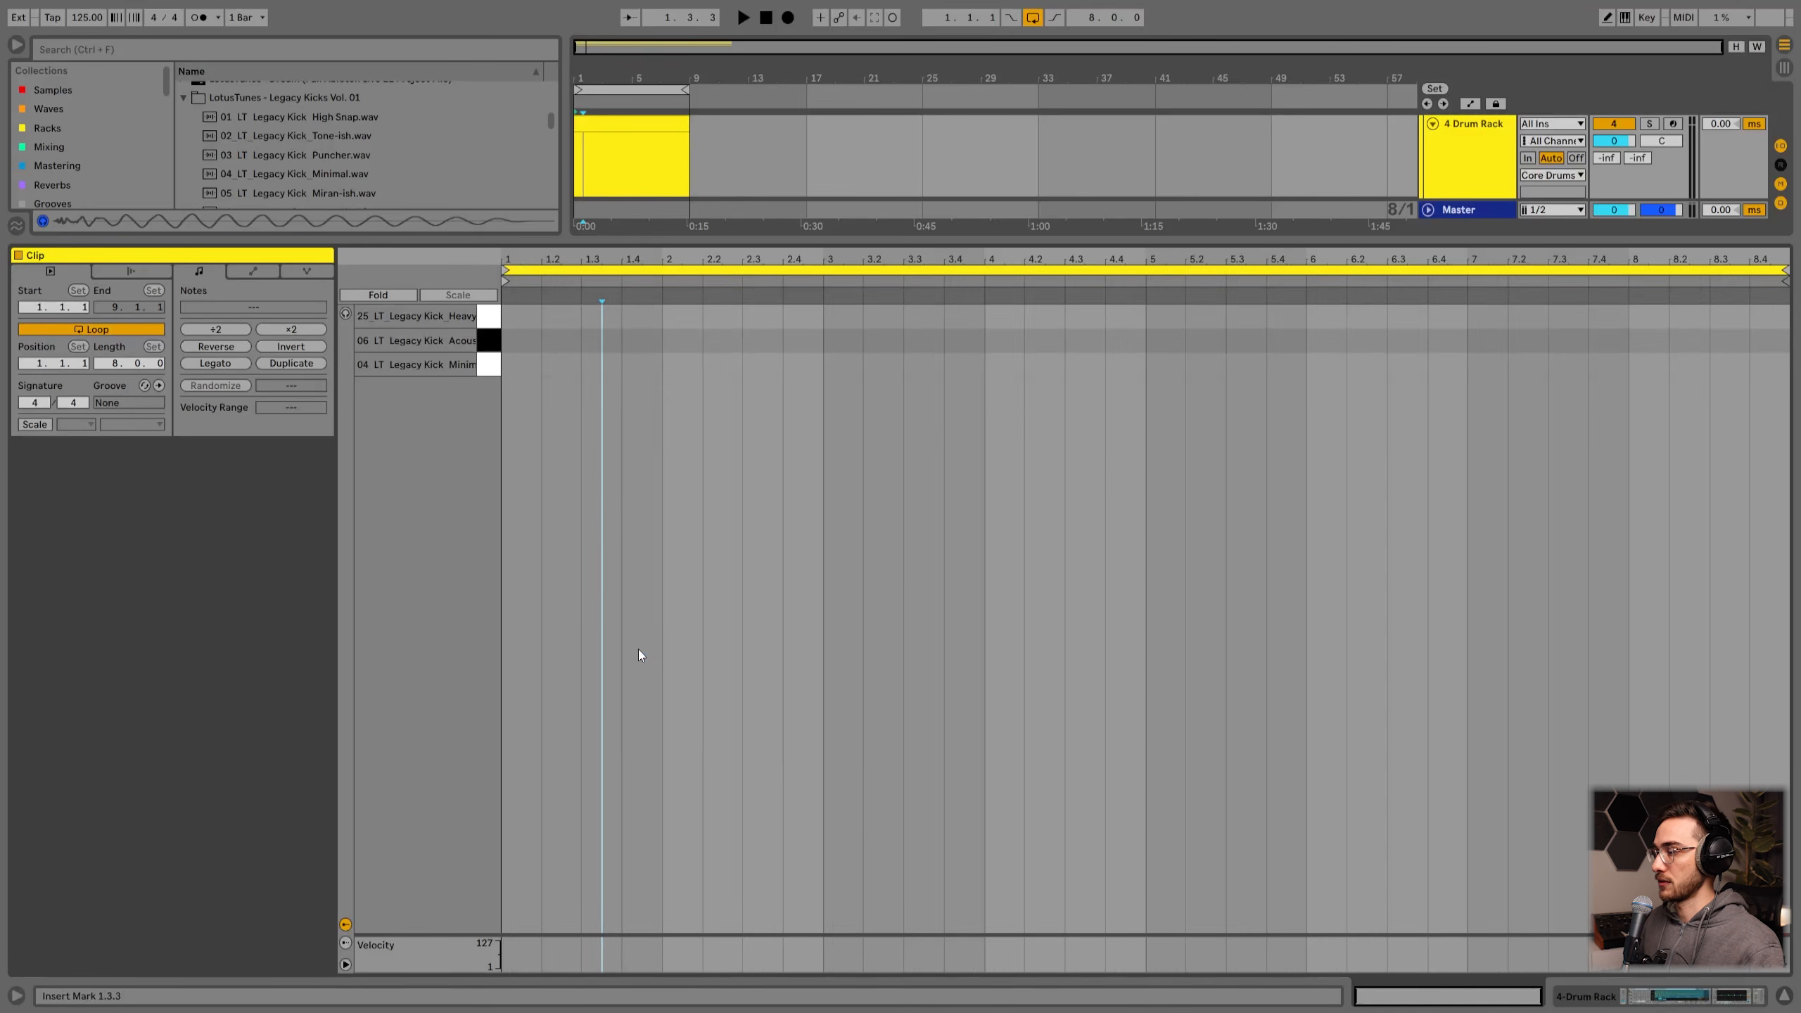
double_click(523, 366)
double_click(555, 366)
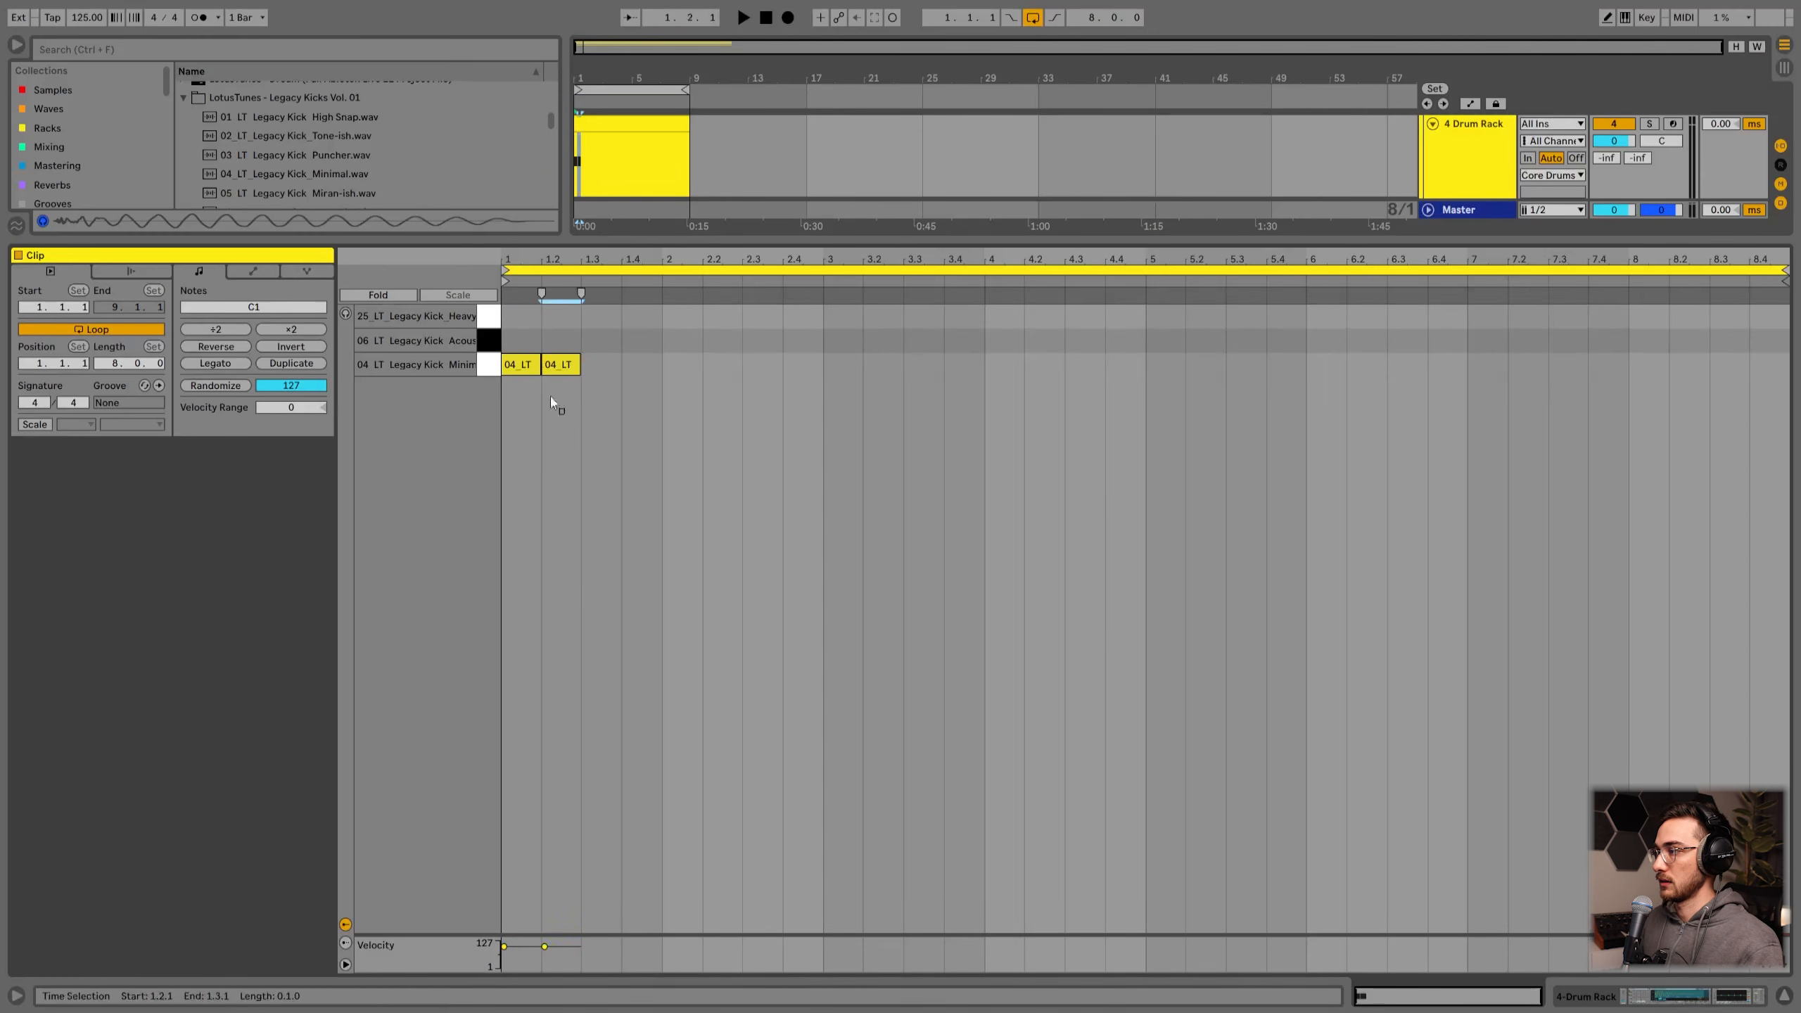
drag(560, 415, 505, 349)
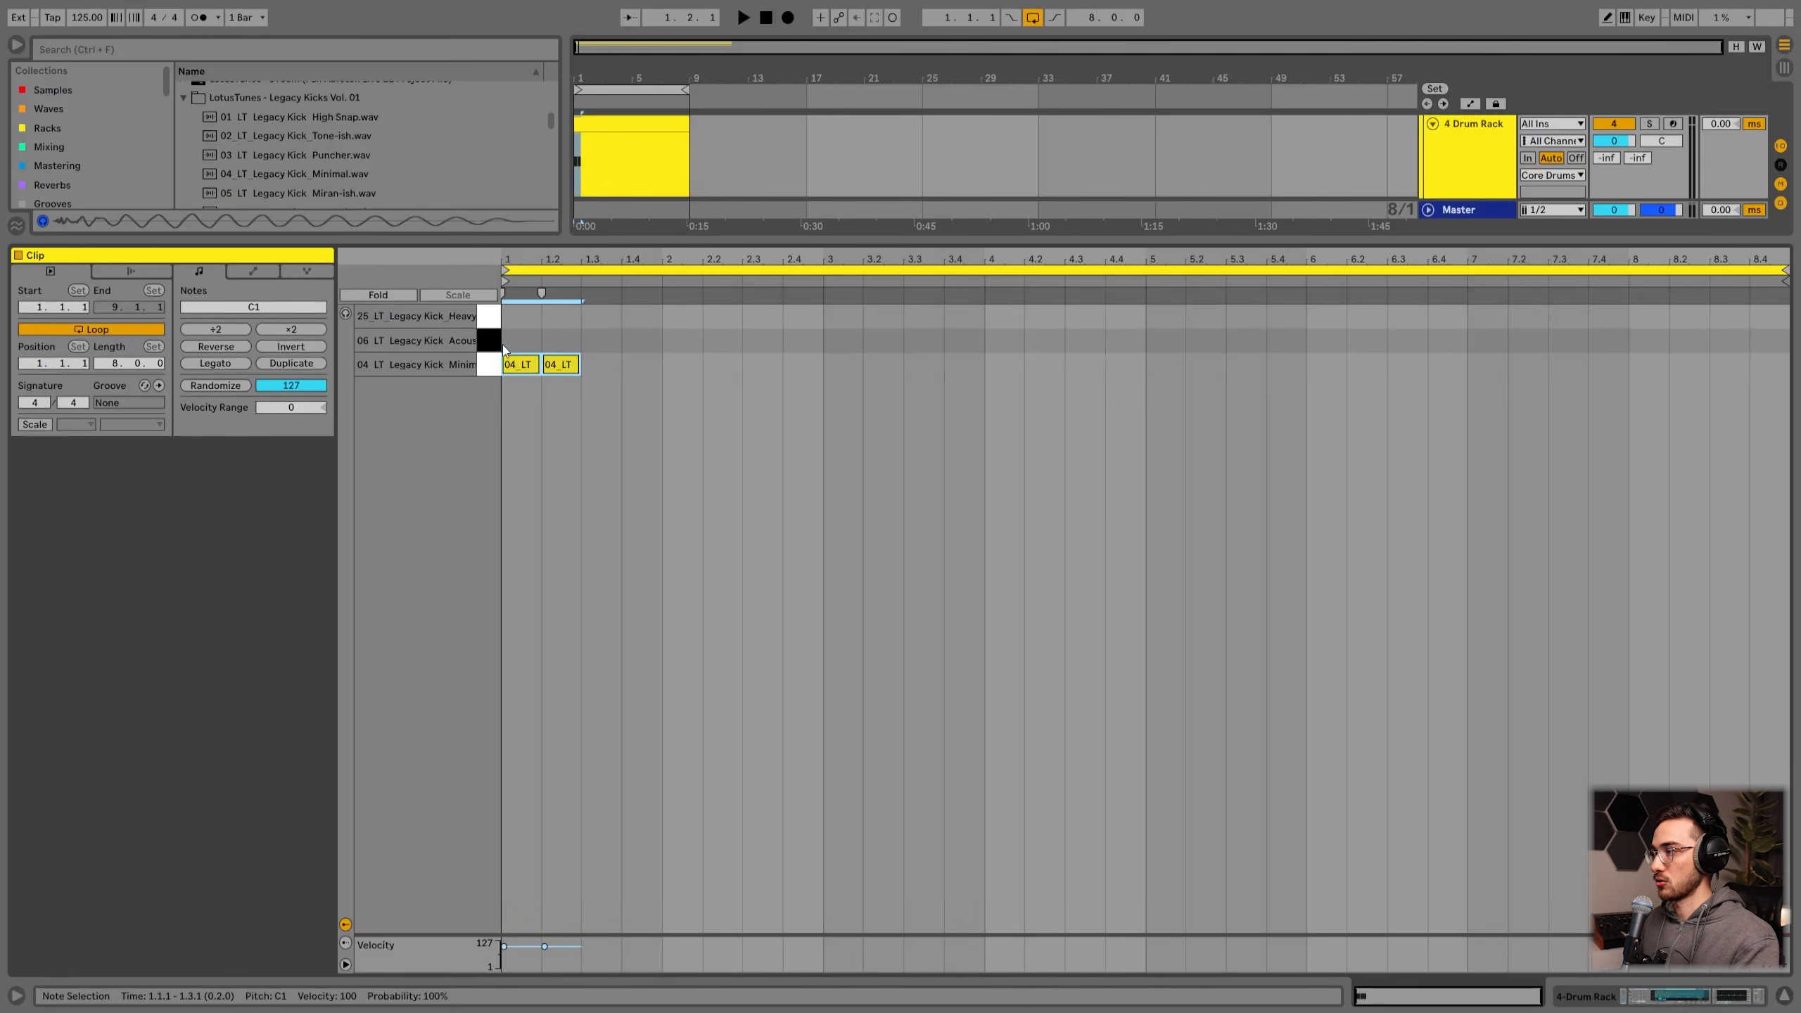
Step: Duplicate the kick notes repeatedly to fill the whole 8-bar clip with quarter-note kicks
key(ctrl+d)
key(ctrl+d)
key(ctrl+d)
key(ctrl+d)
key(ctrl+d)
key(ctrl+d)
key(ctrl+d)
key(ctrl+d)
key(ctrl+d)
key(ctrl+d)
key(ctrl+d)
key(ctrl+d)
key(ctrl+d)
key(ctrl+d)
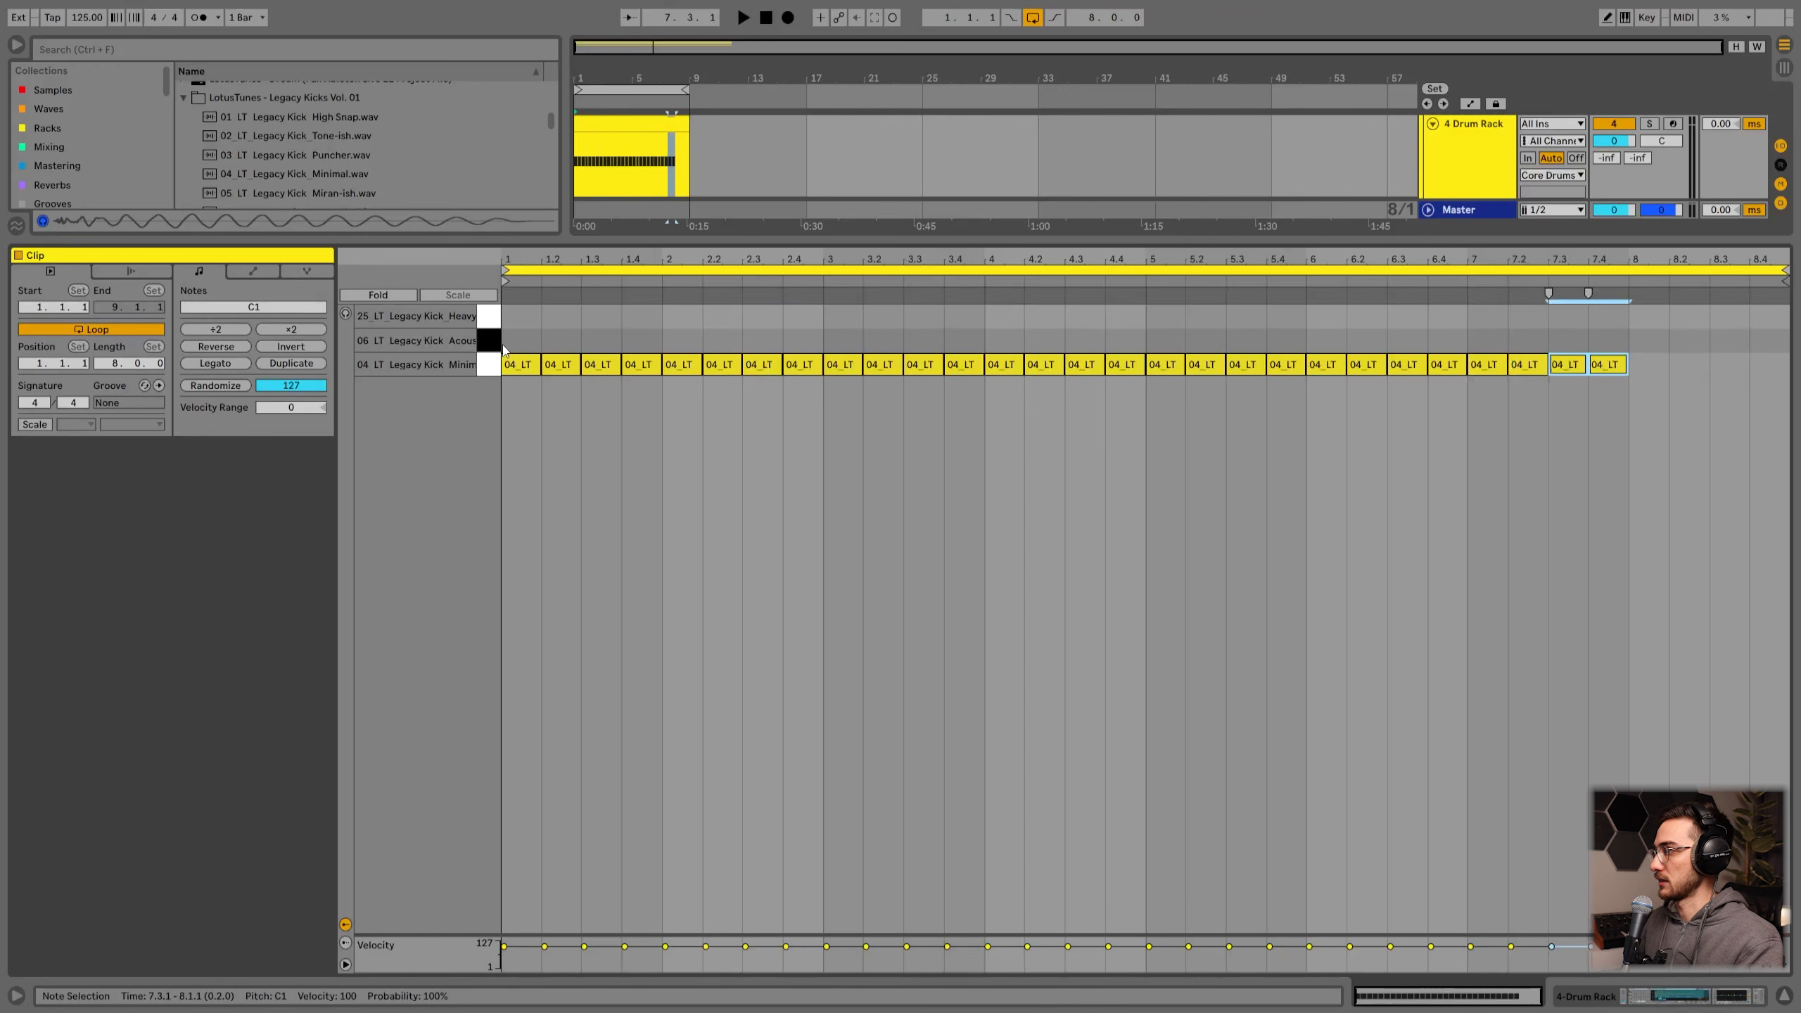
key(ctrl+d)
click(561, 465)
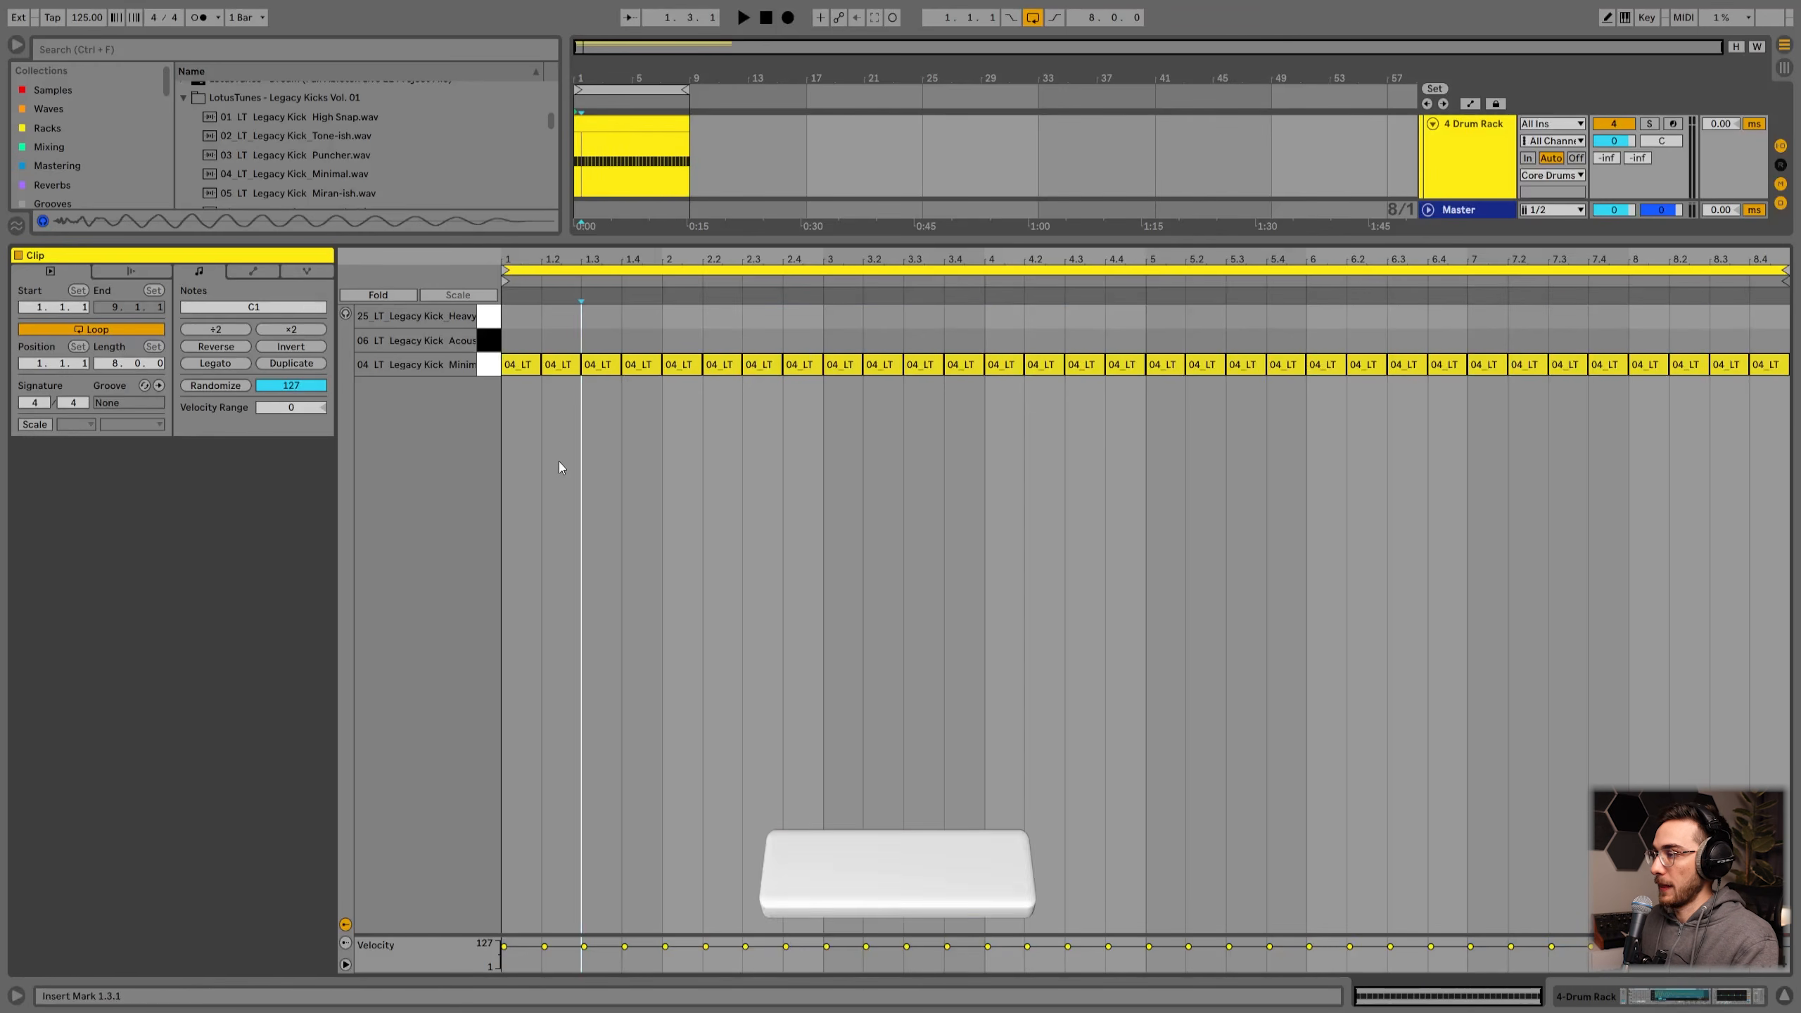
click(346, 315)
click(567, 351)
double_click(565, 338)
drag(565, 337, 758, 321)
click(801, 333)
double_click(742, 311)
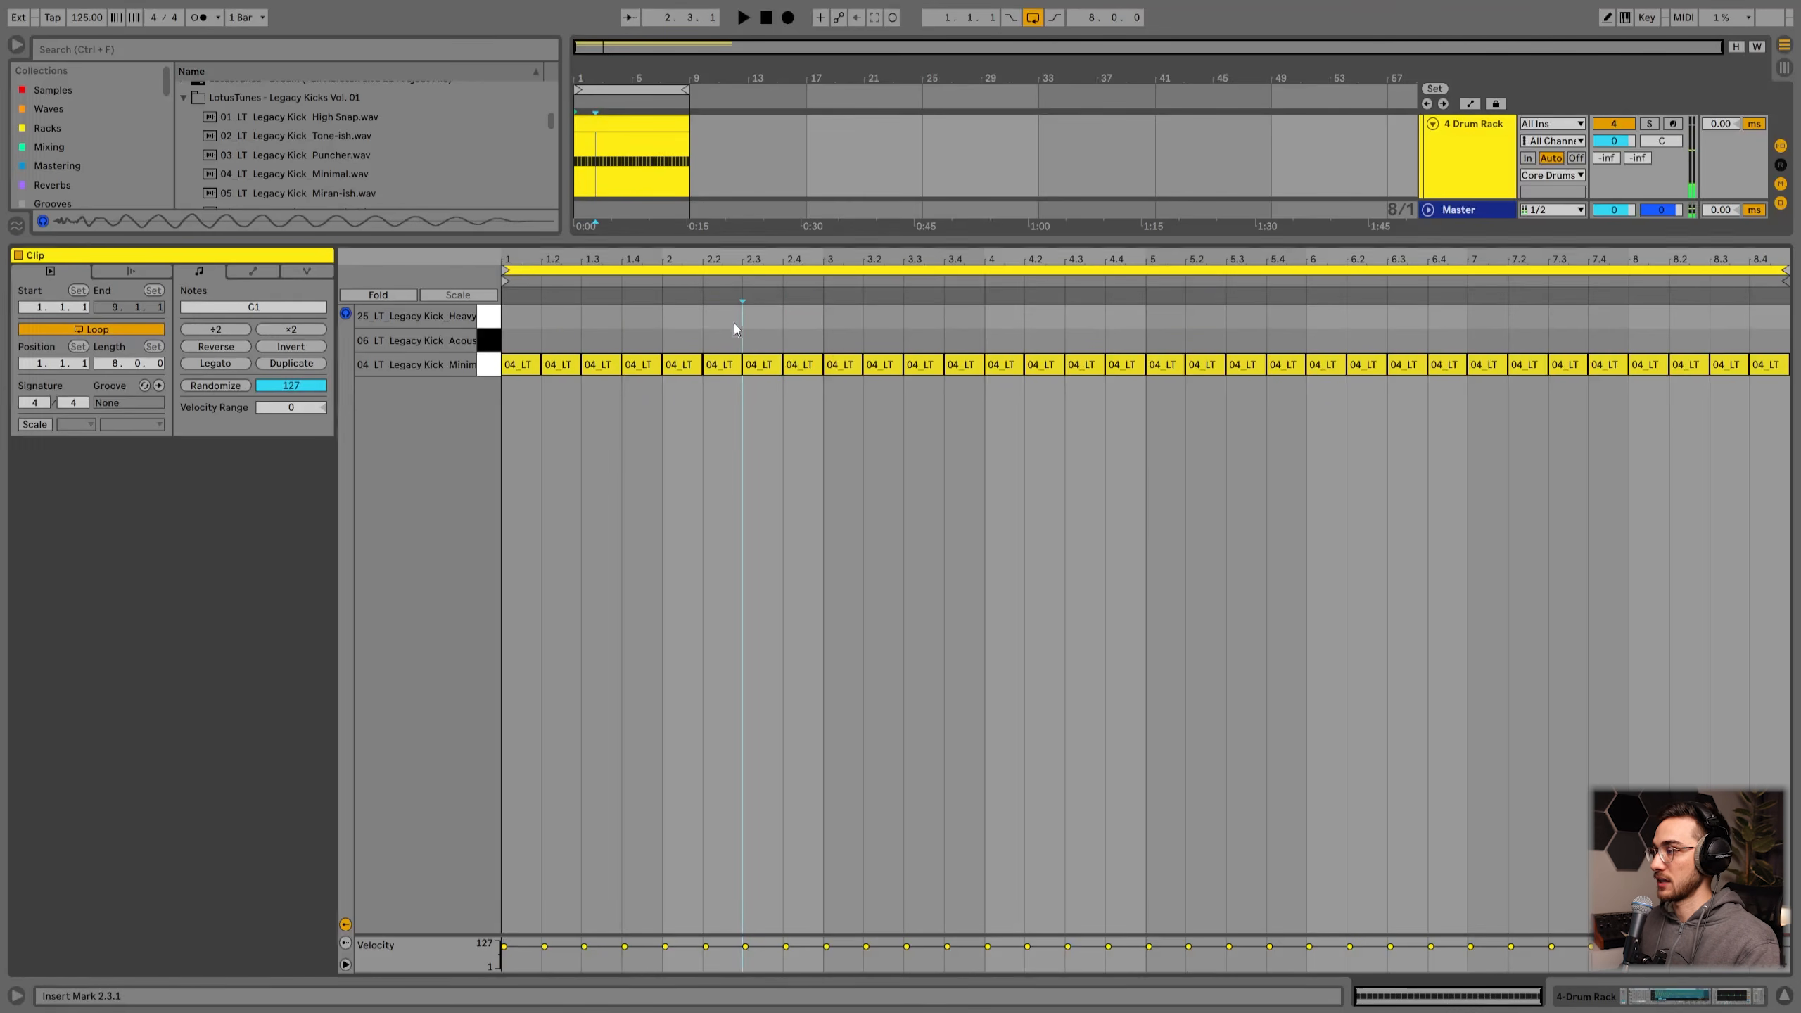
Step: Select all kick notes and move them up to the Heavy Vinyl pad, then down to the Acoustic Soft pad while playing
key(ctrl+a)
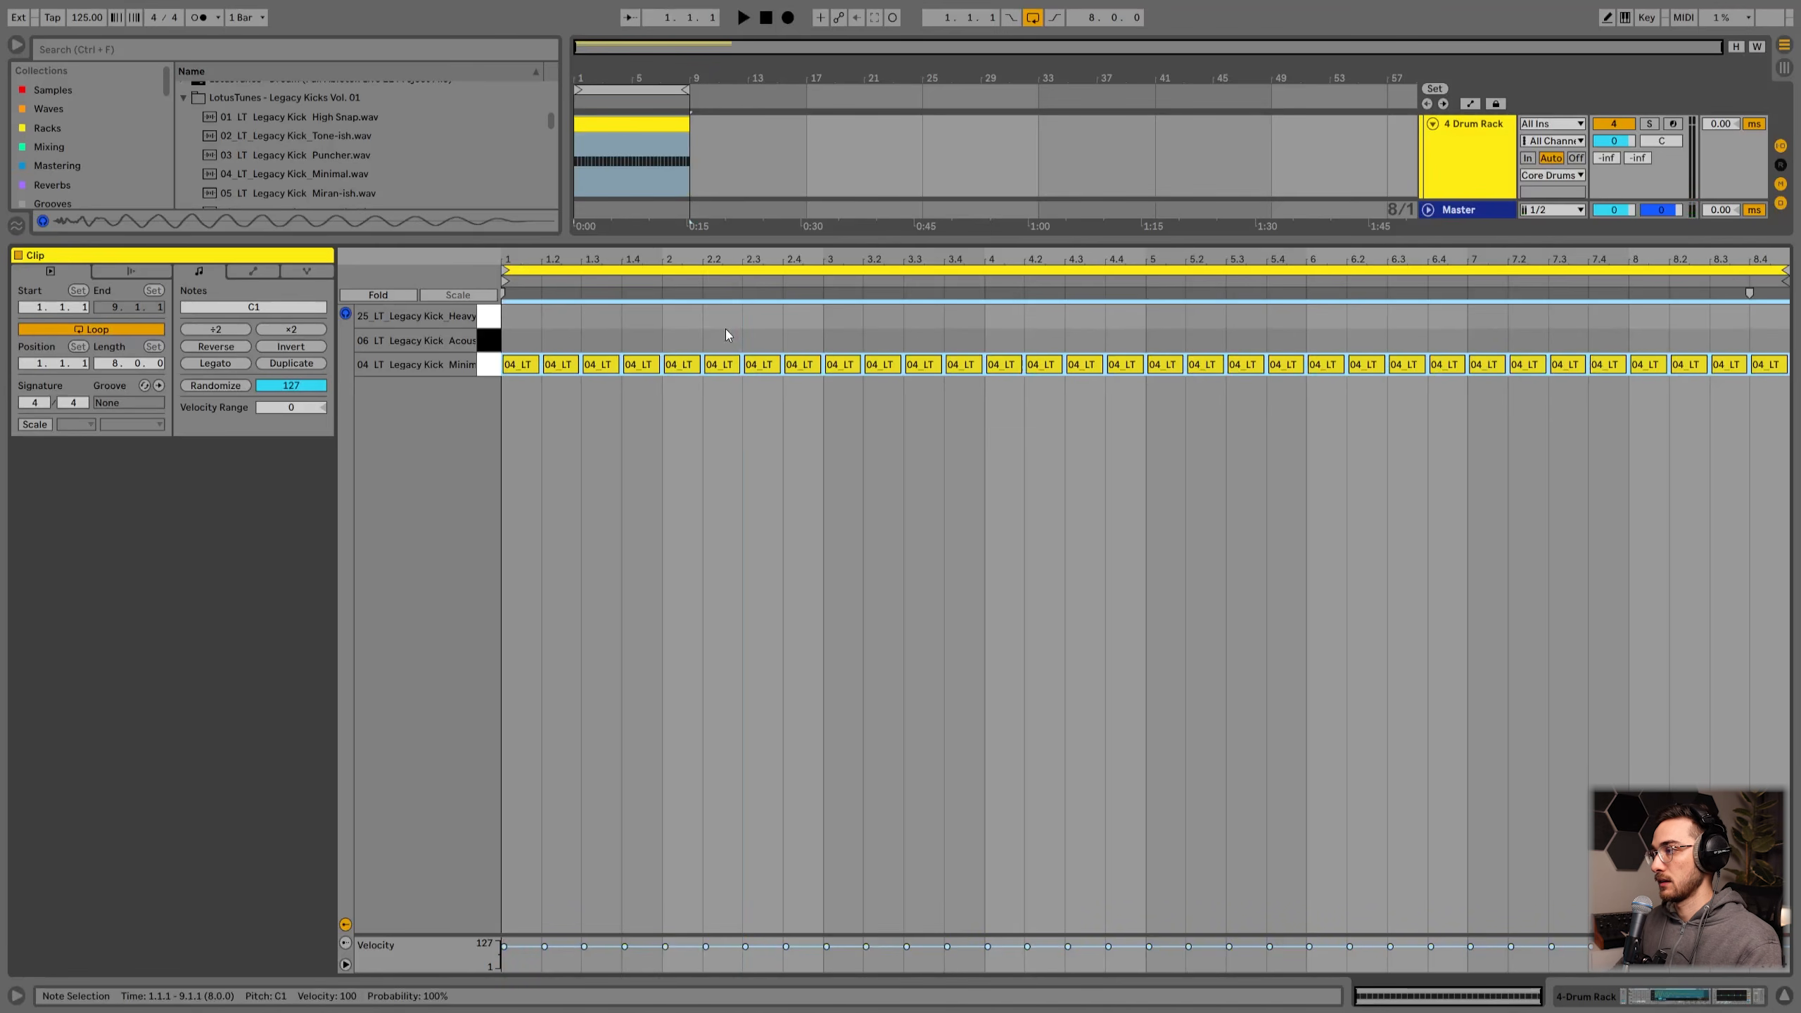
key(Up)
key(Up)
key(space)
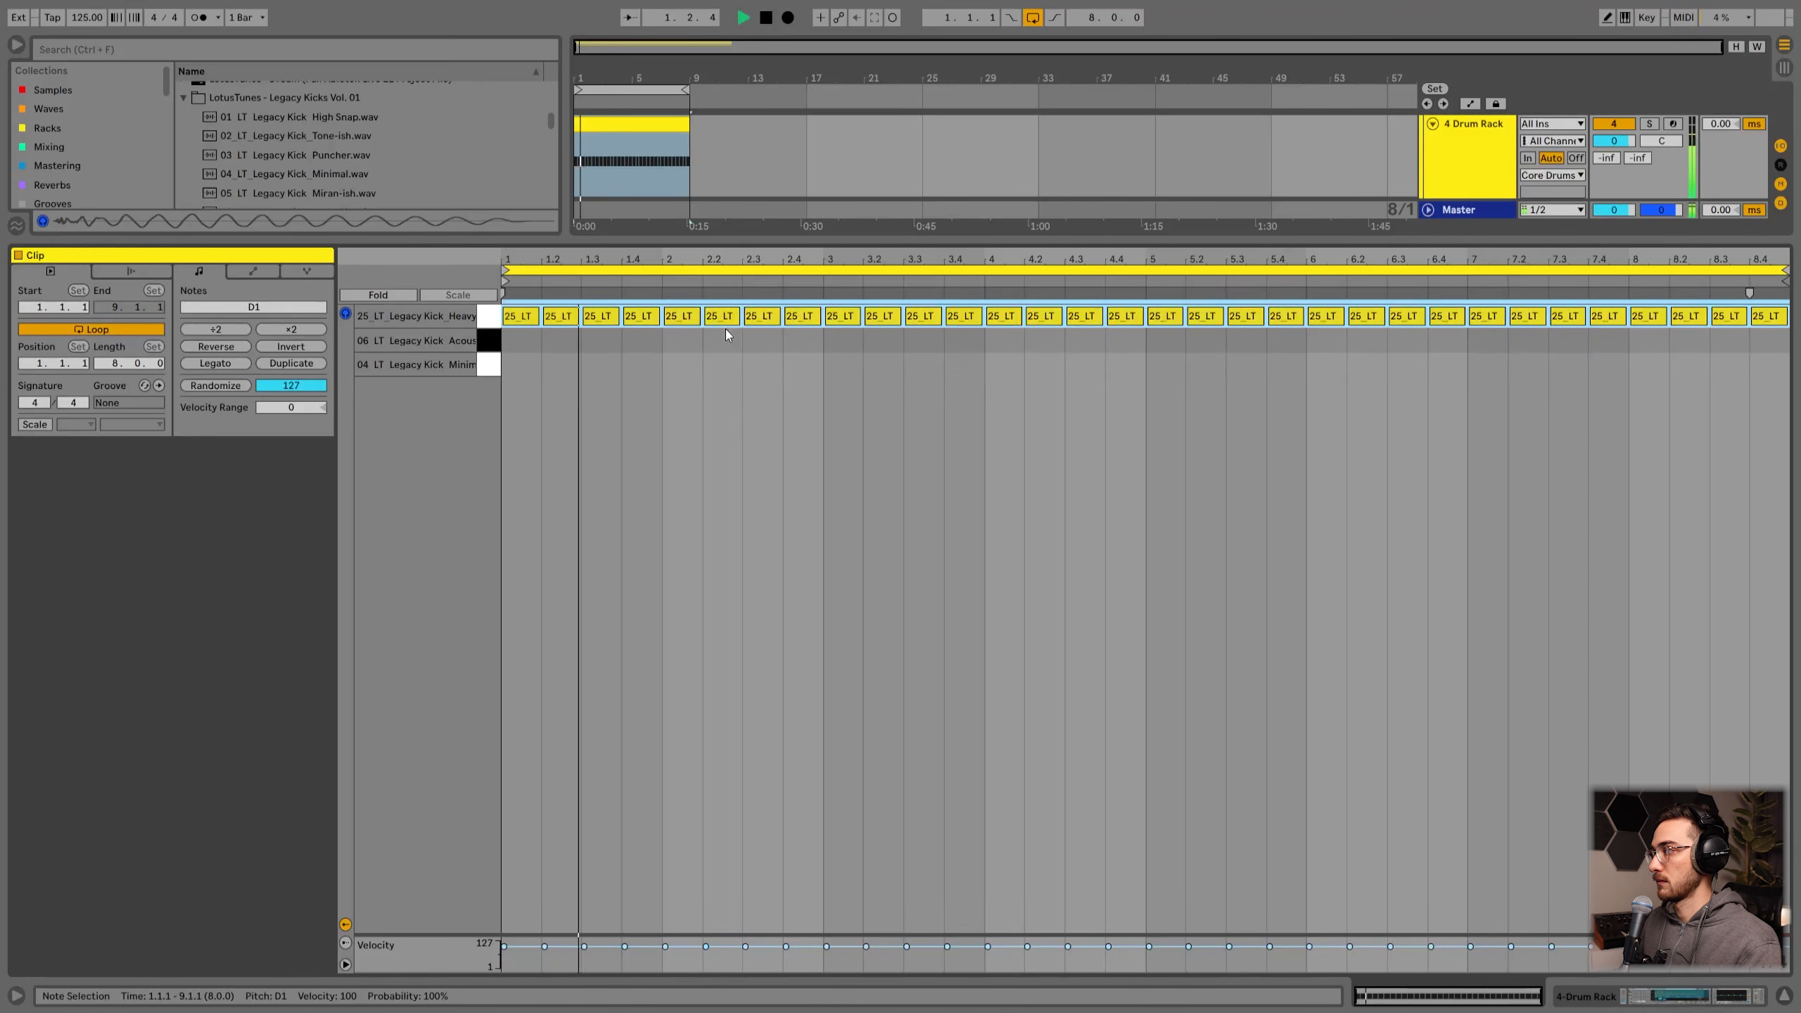
key(Down)
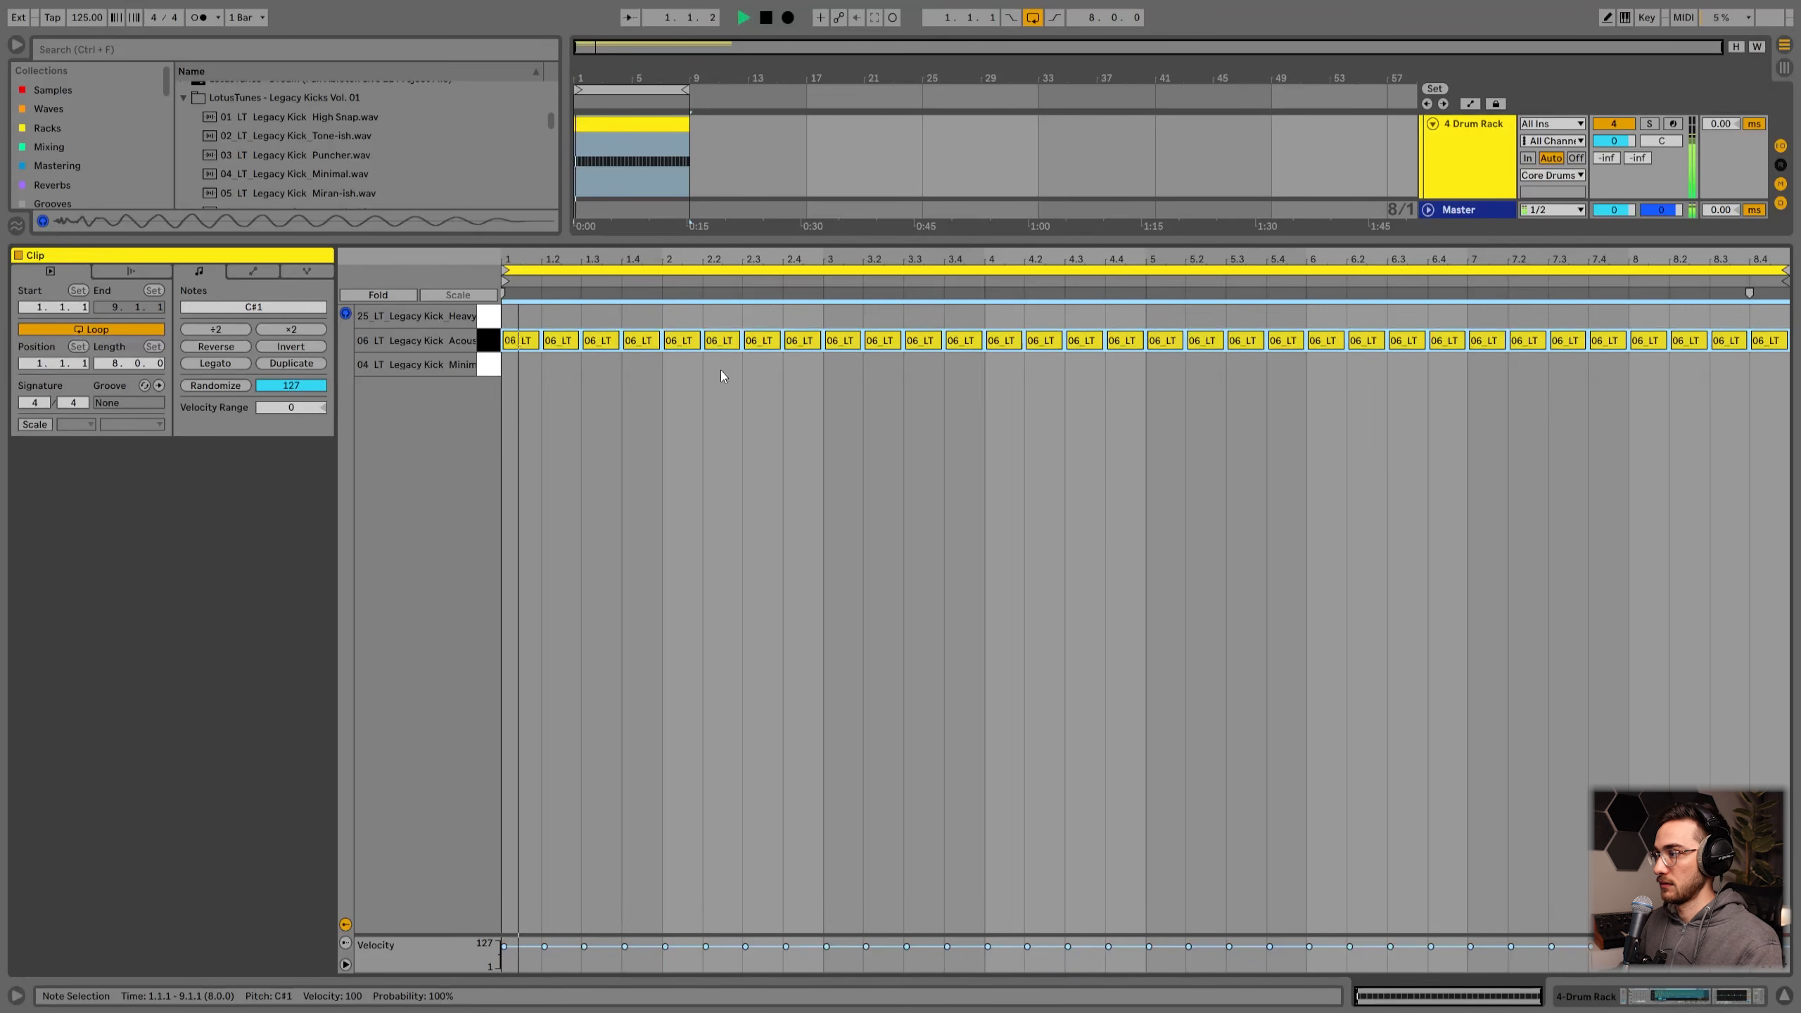
key(shift+Tab)
key(space)
scroll(740, 463, up, 4)
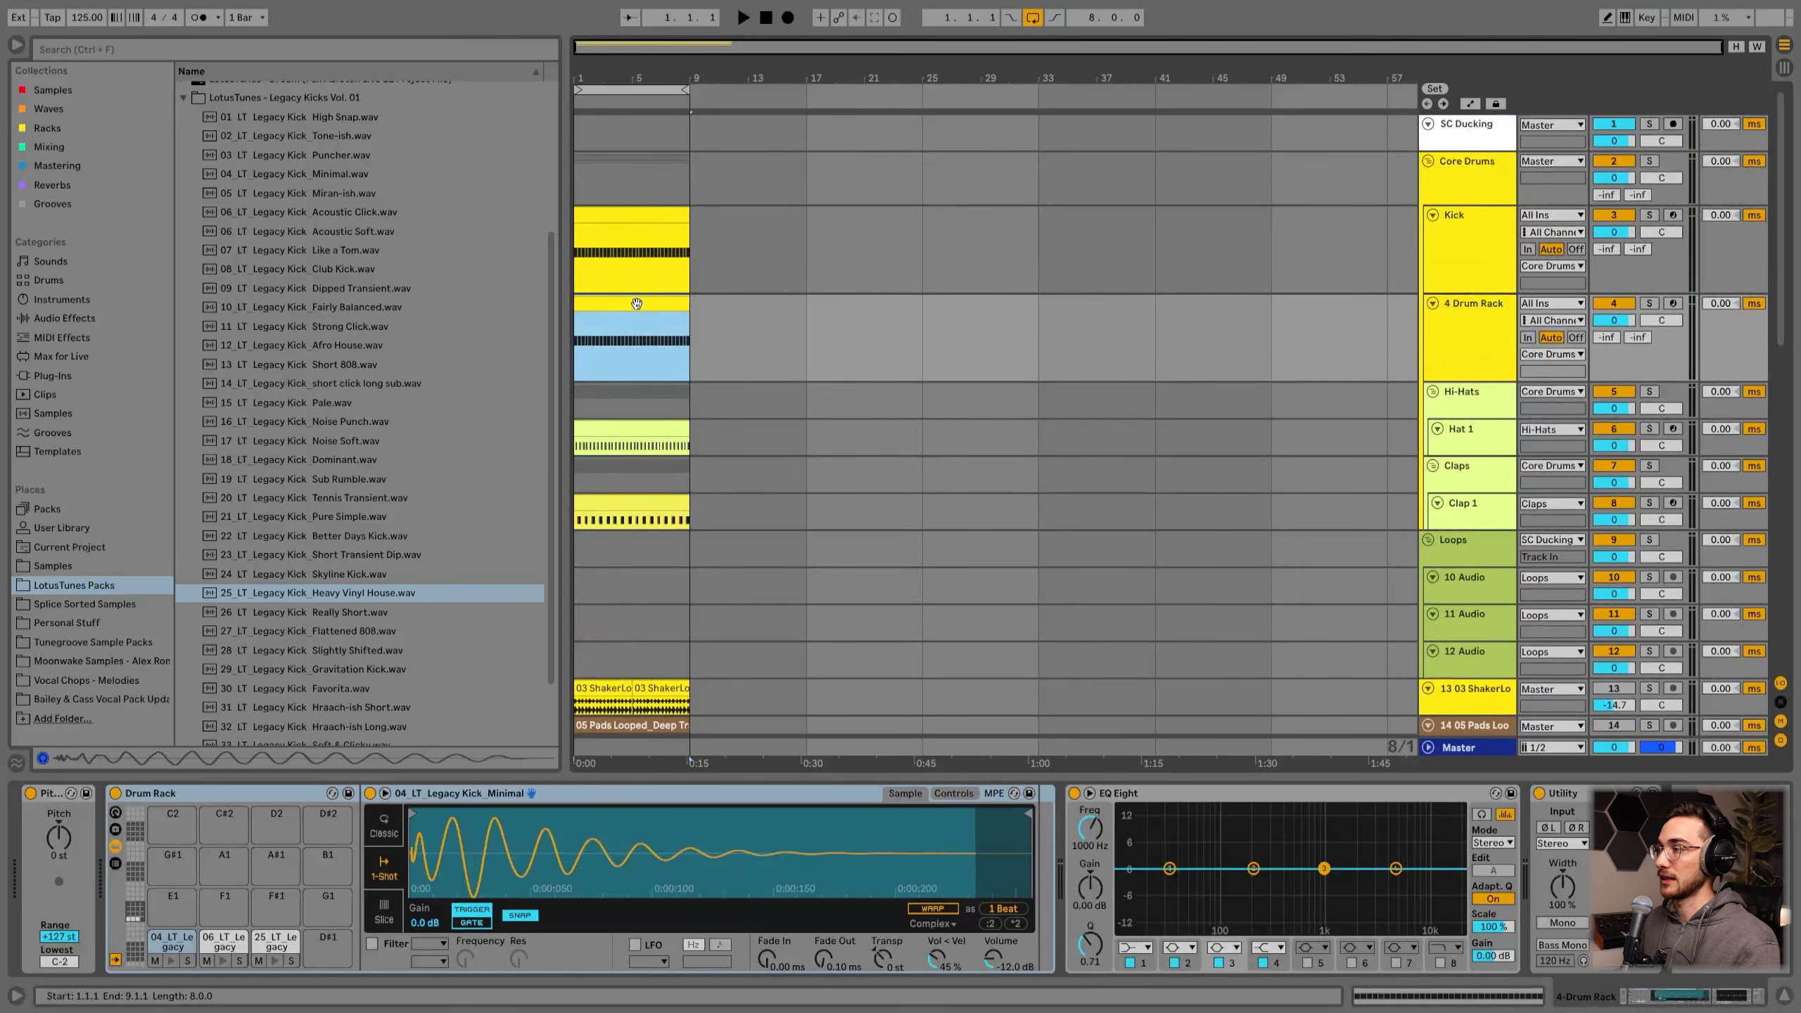
Step: Create a new MIDI clip on the Drum Rack track spanning bars 9 to 17 and open it
drag(699, 313, 793, 319)
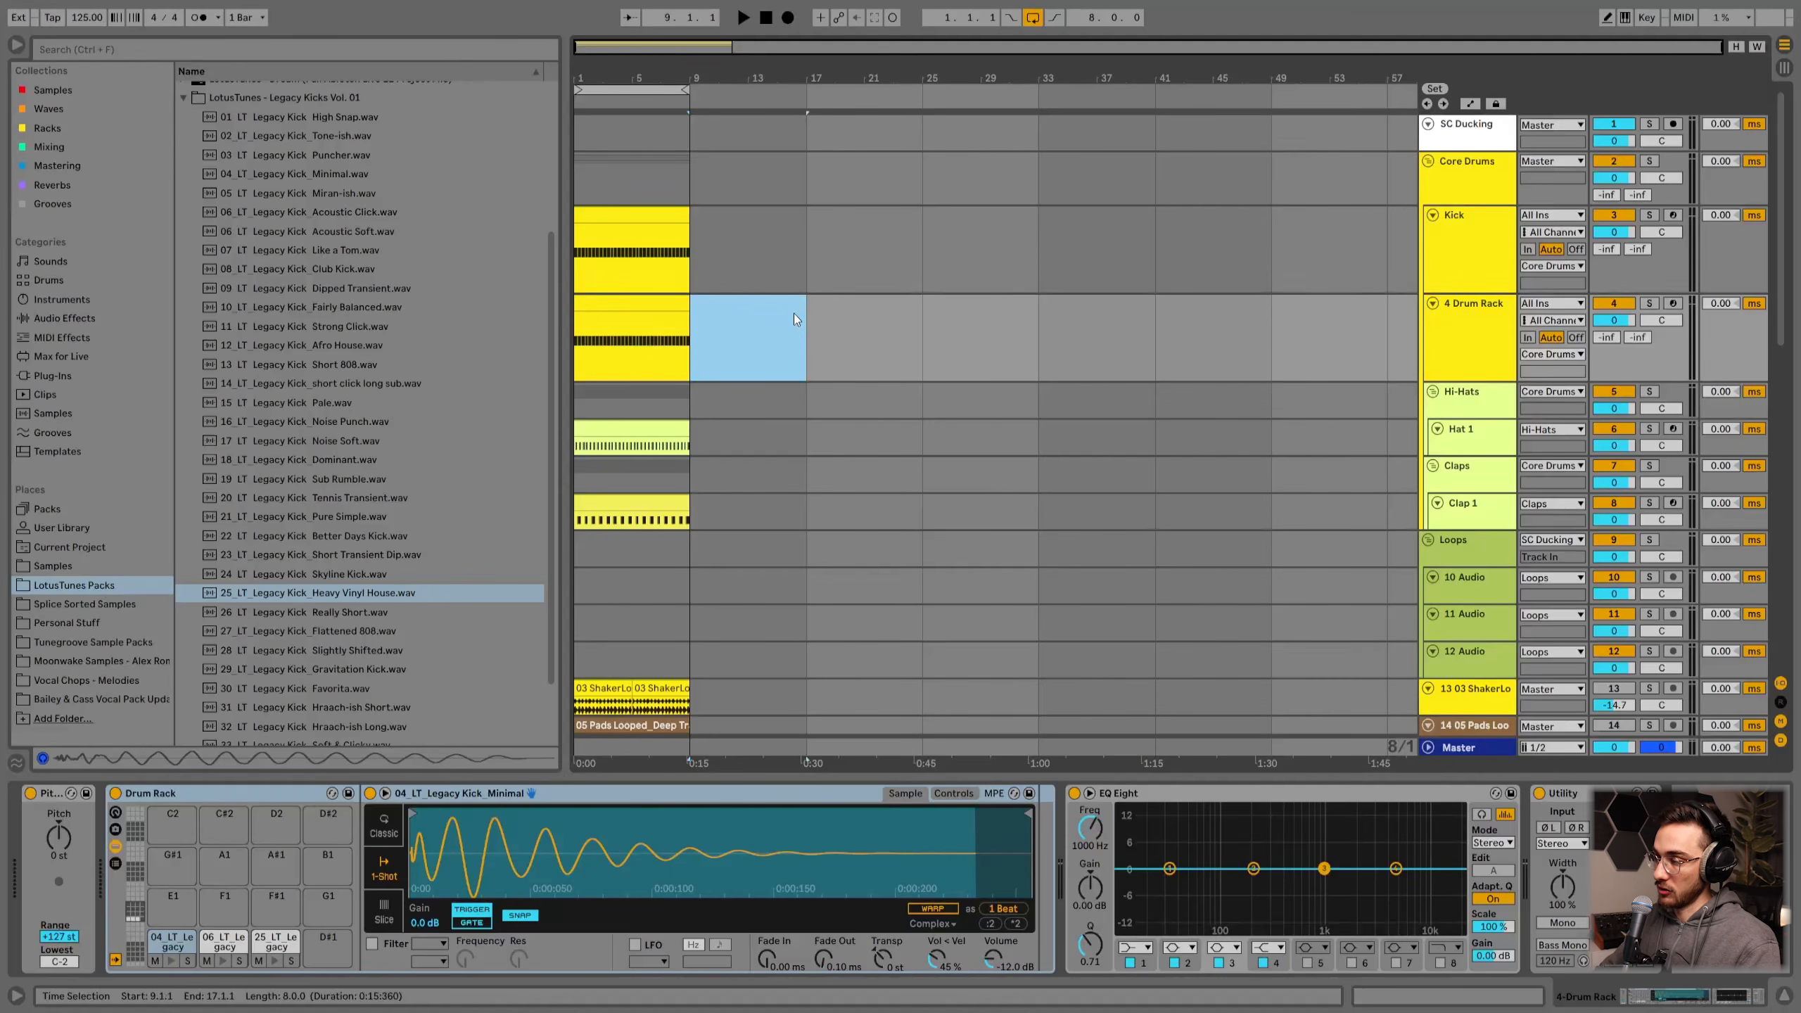
double_click(794, 313)
right_click(709, 342)
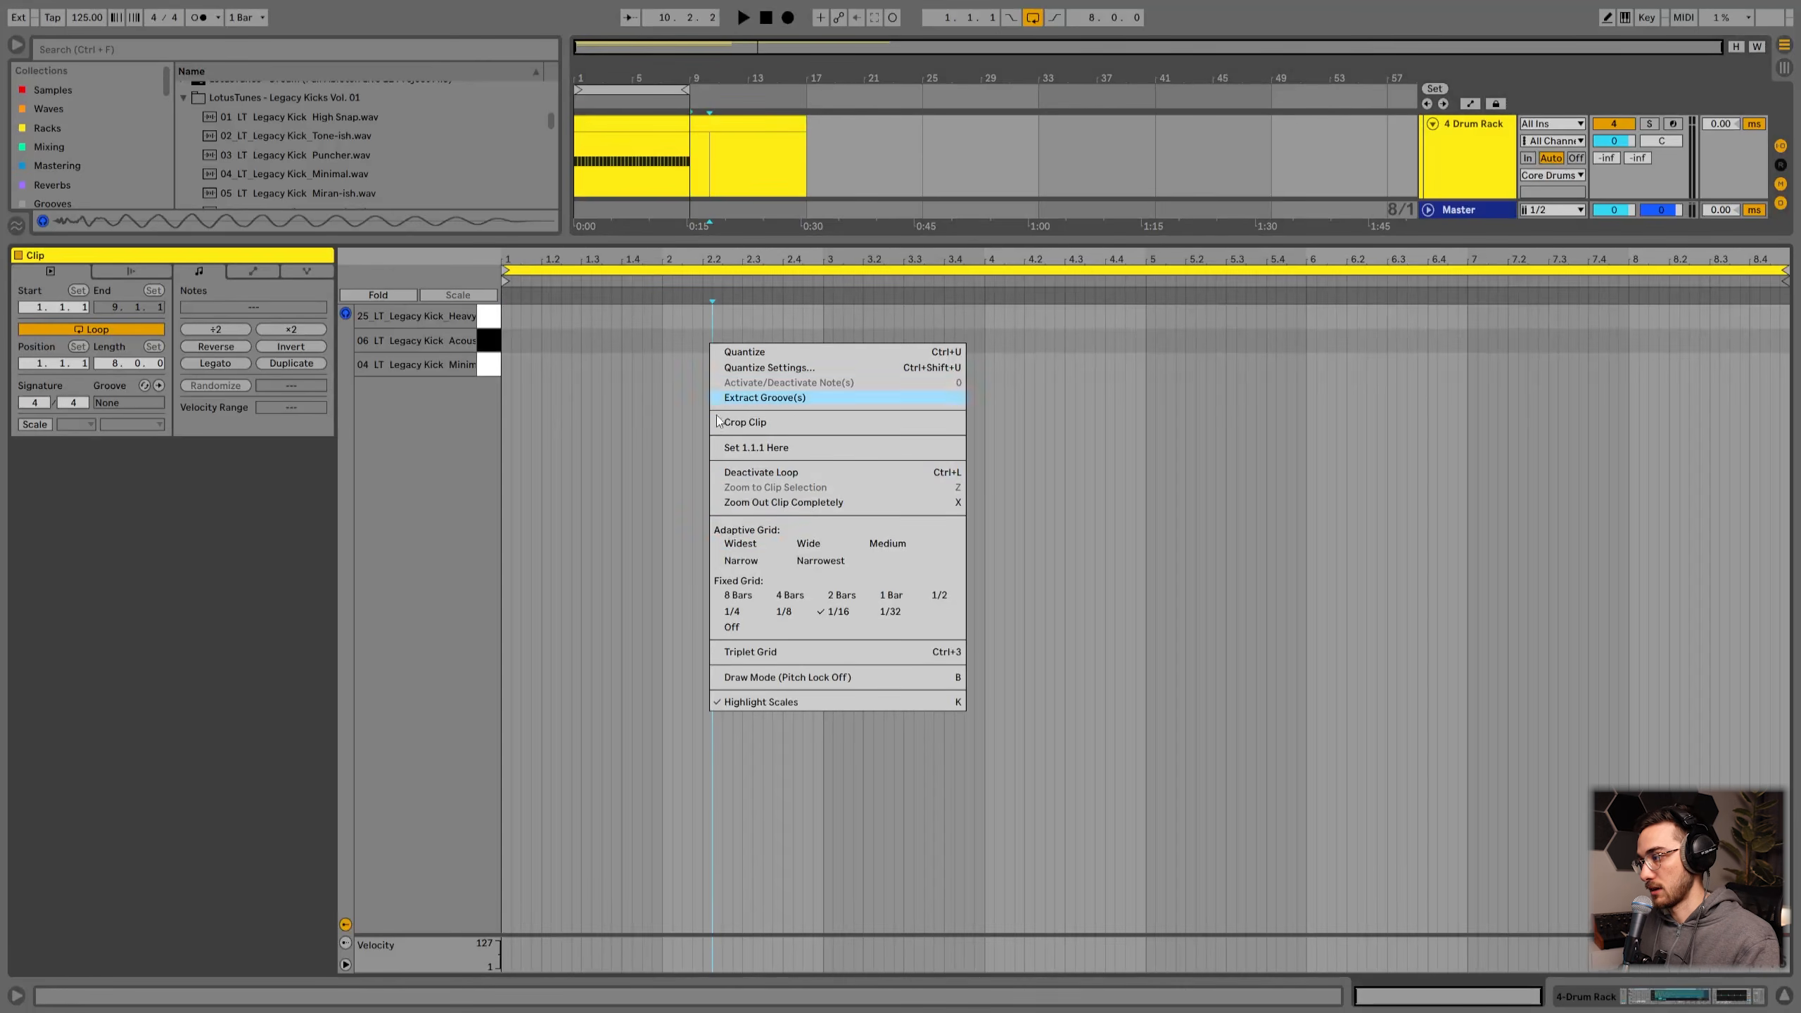
click(677, 552)
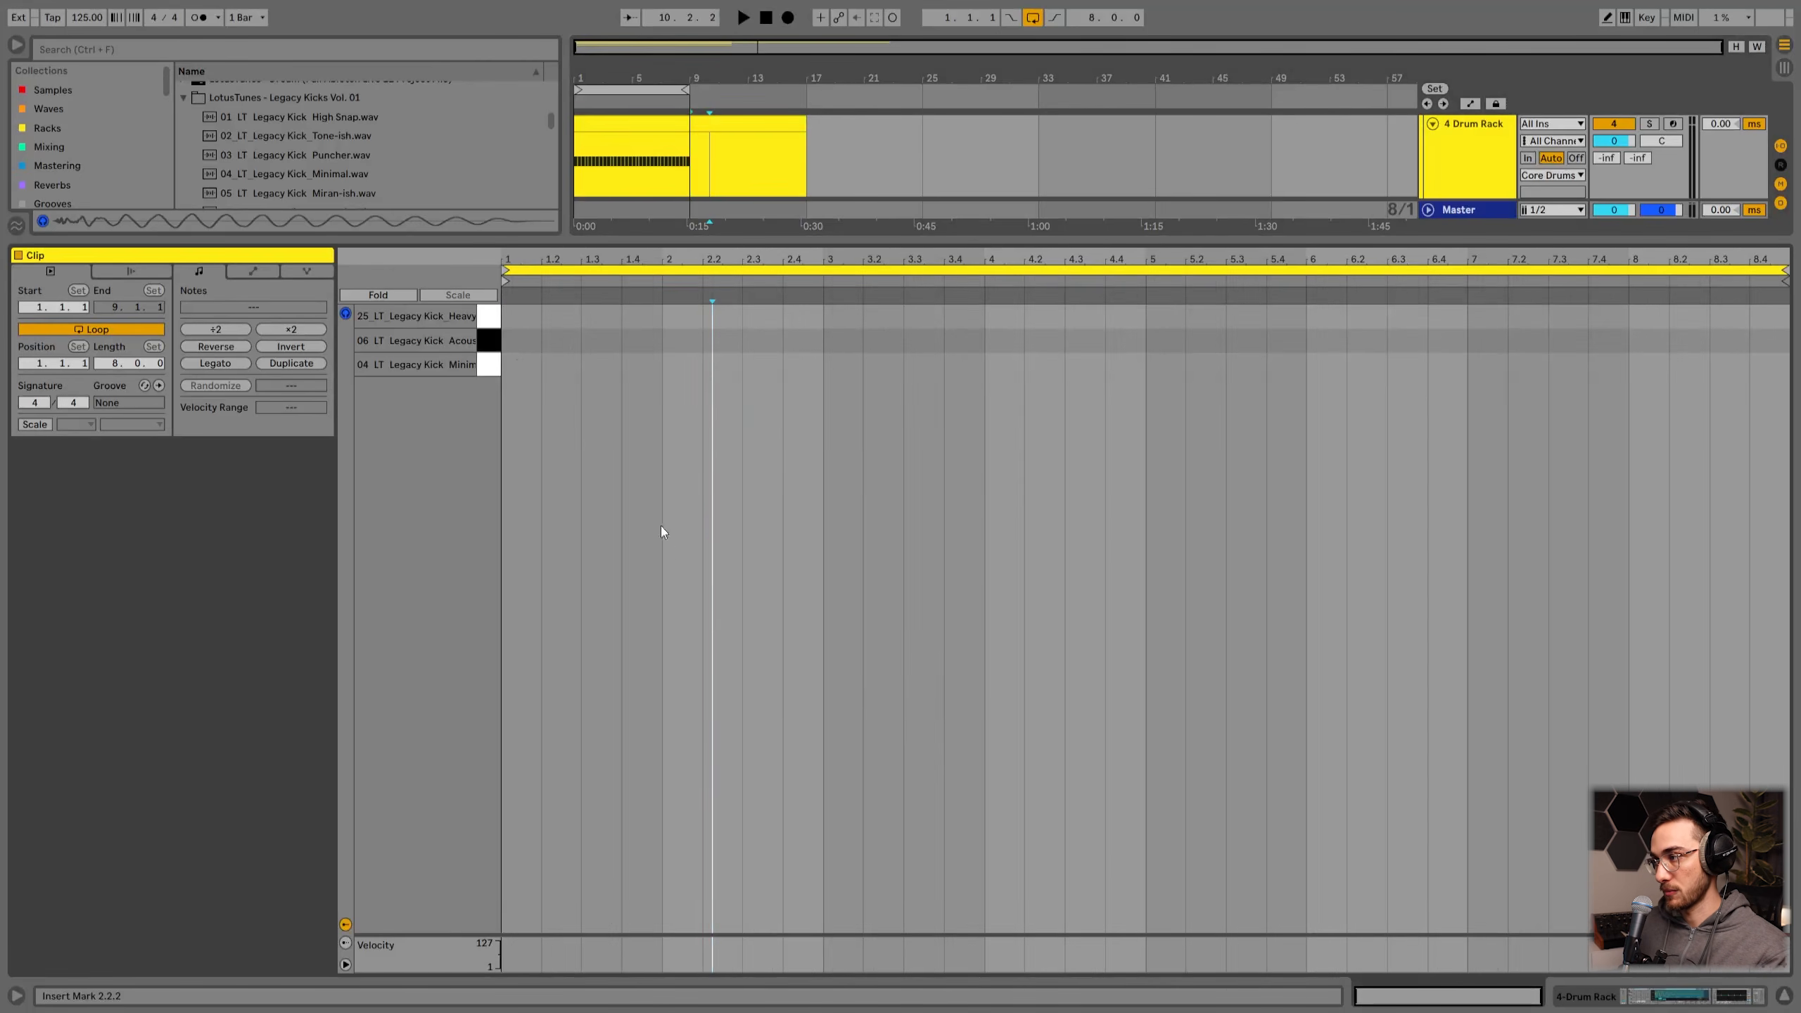
Step: Draw a Minimal kick note on the first beat and duplicate it into quarter-note kicks across two bars
double_click(516, 363)
key(ctrl+d)
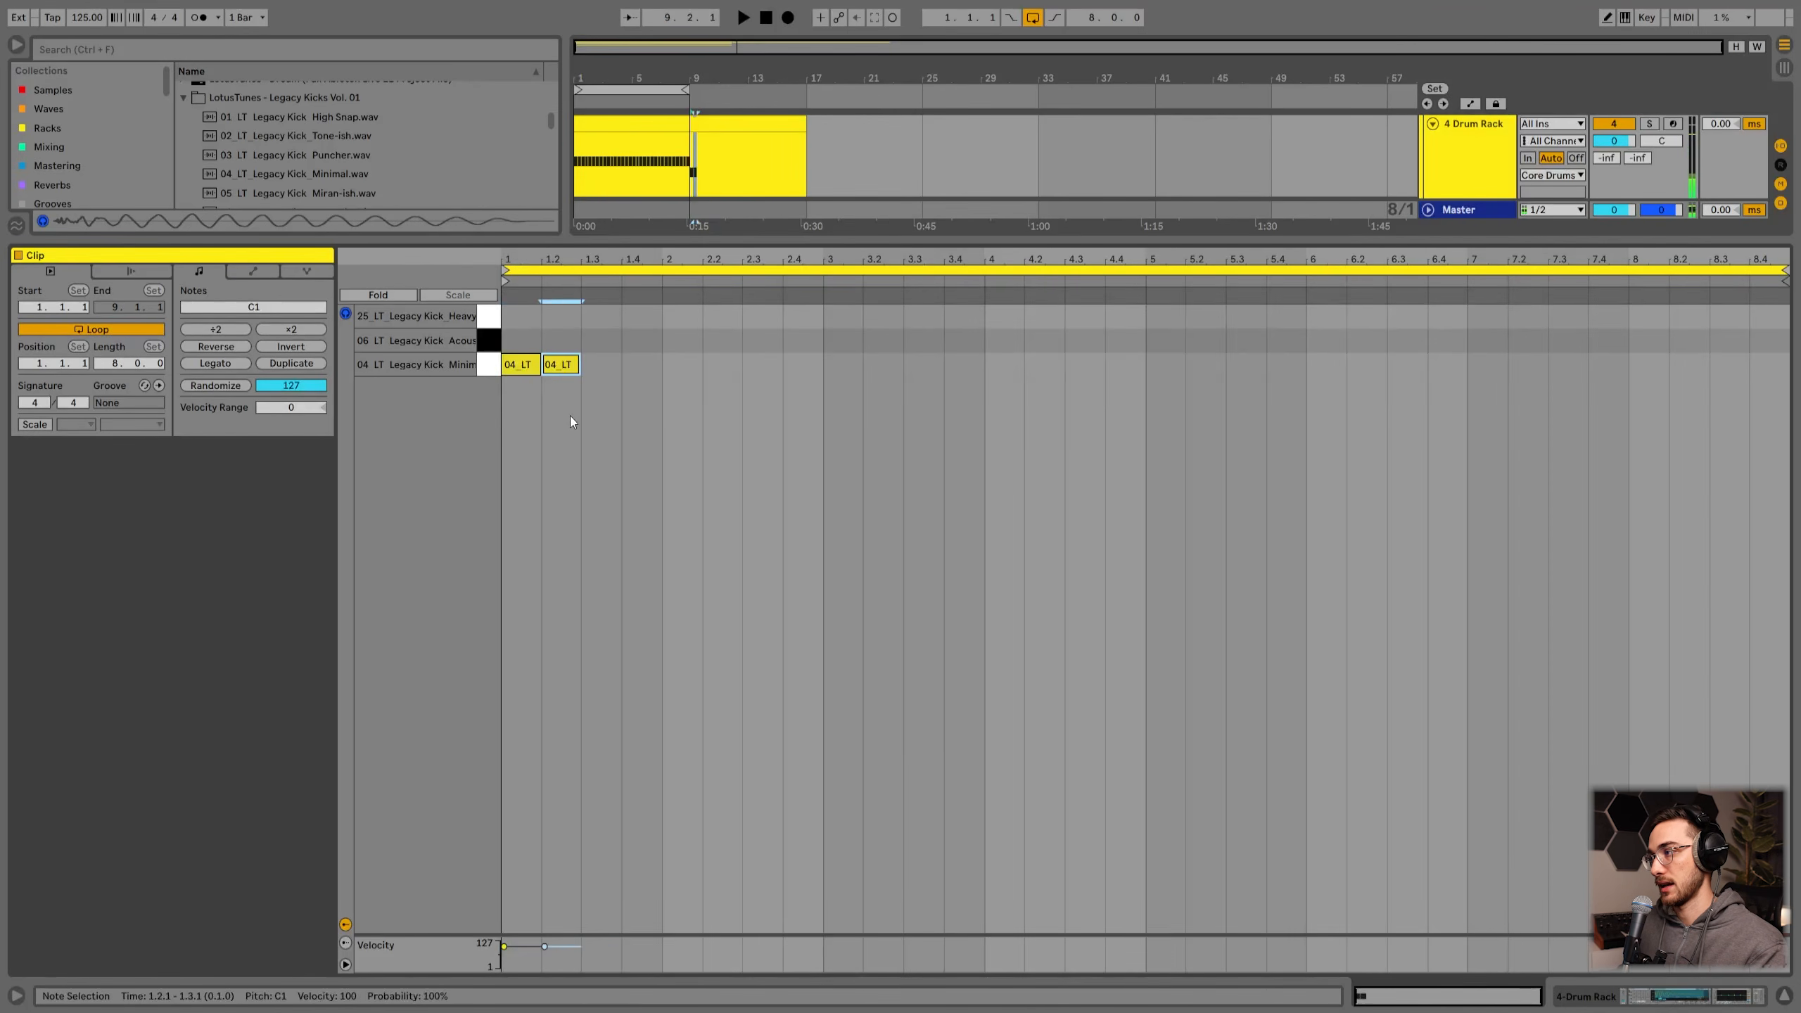
key(ctrl+d)
key(ctrl+d)
key(ctrl+d)
key(ctrl+d)
key(ctrl+d)
key(ctrl+d)
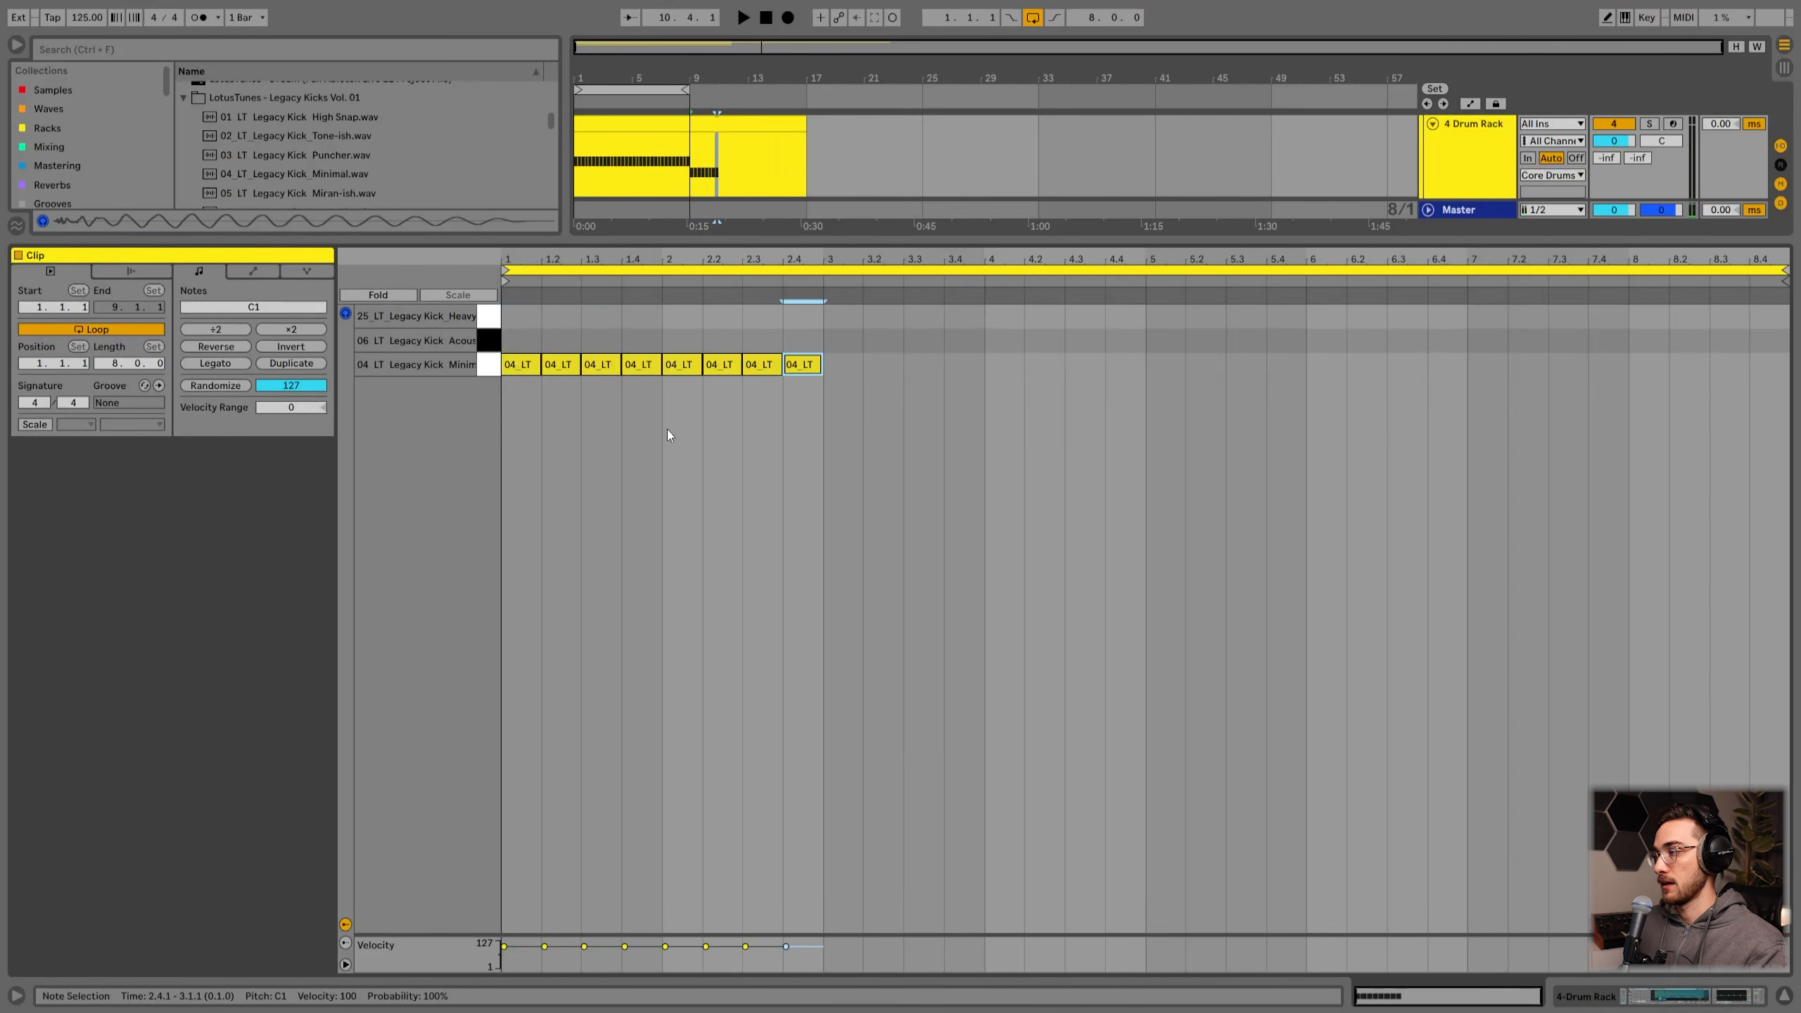
Step: Audition the Drum Rack pads and delete the Minimal, Acoustic Soft and Heavy Vinyl kick samples from them
key(shift+Tab)
click(171, 940)
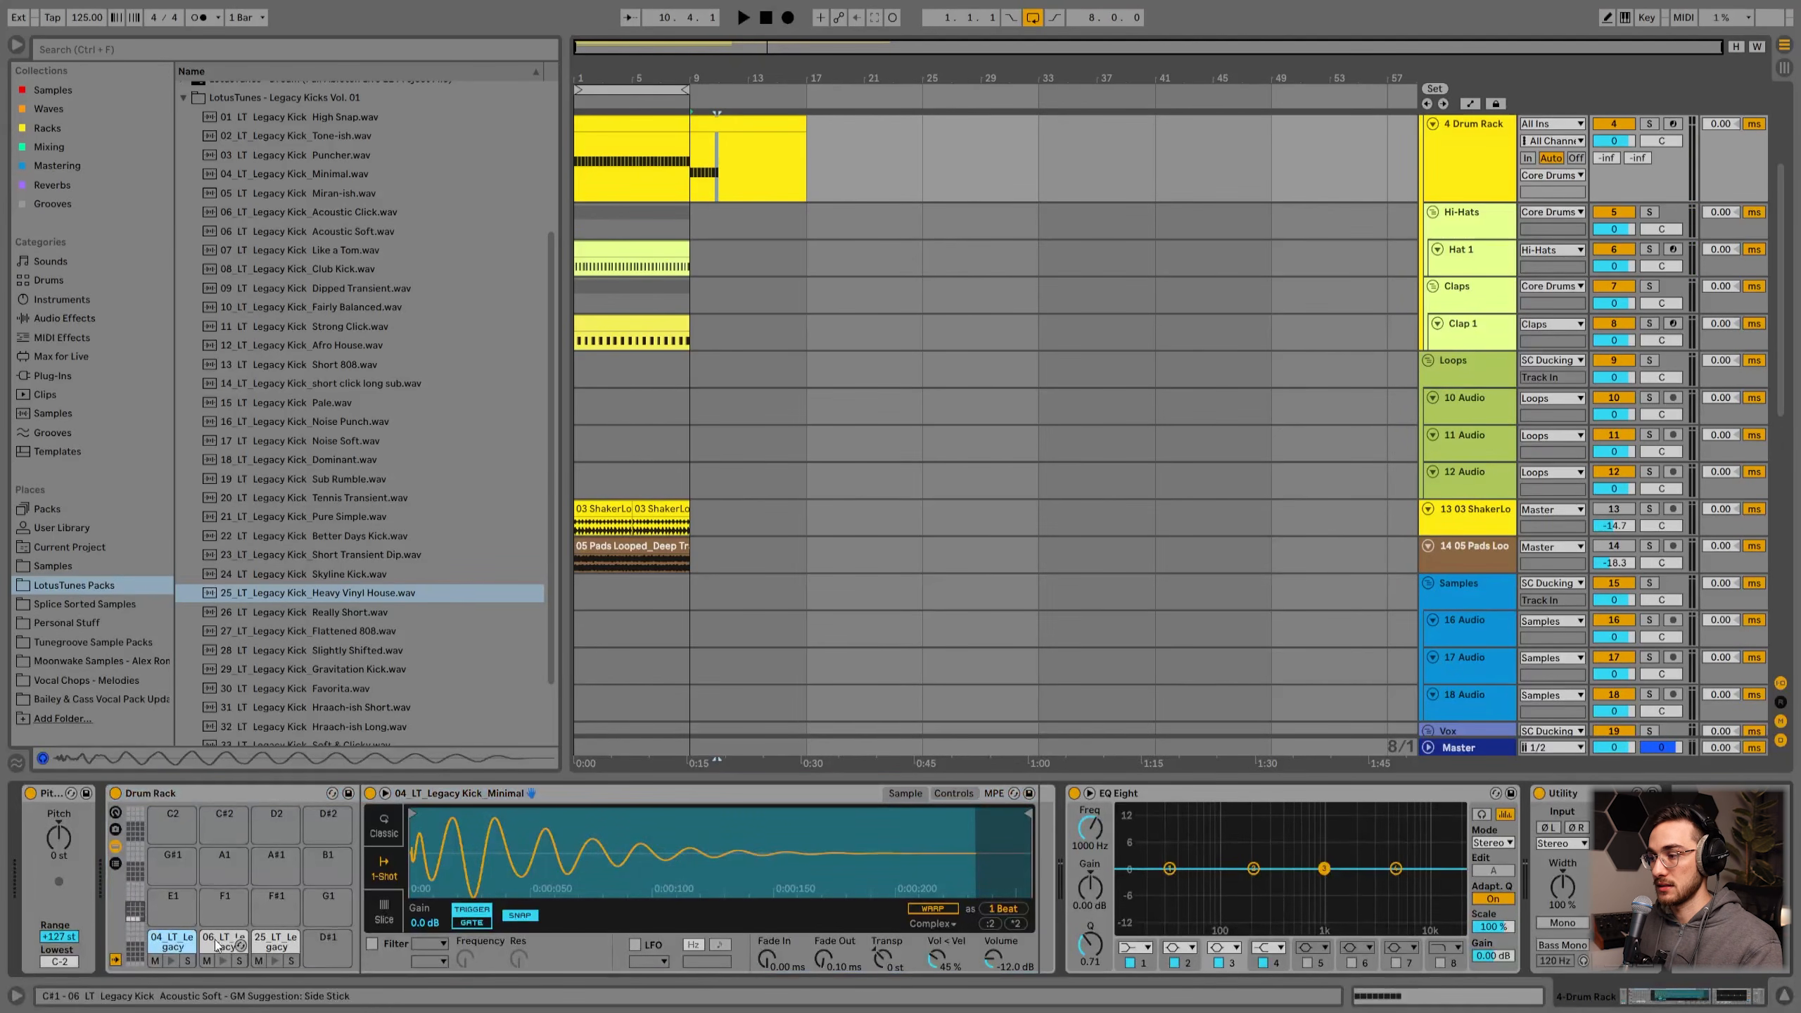
click(223, 949)
click(274, 947)
click(323, 944)
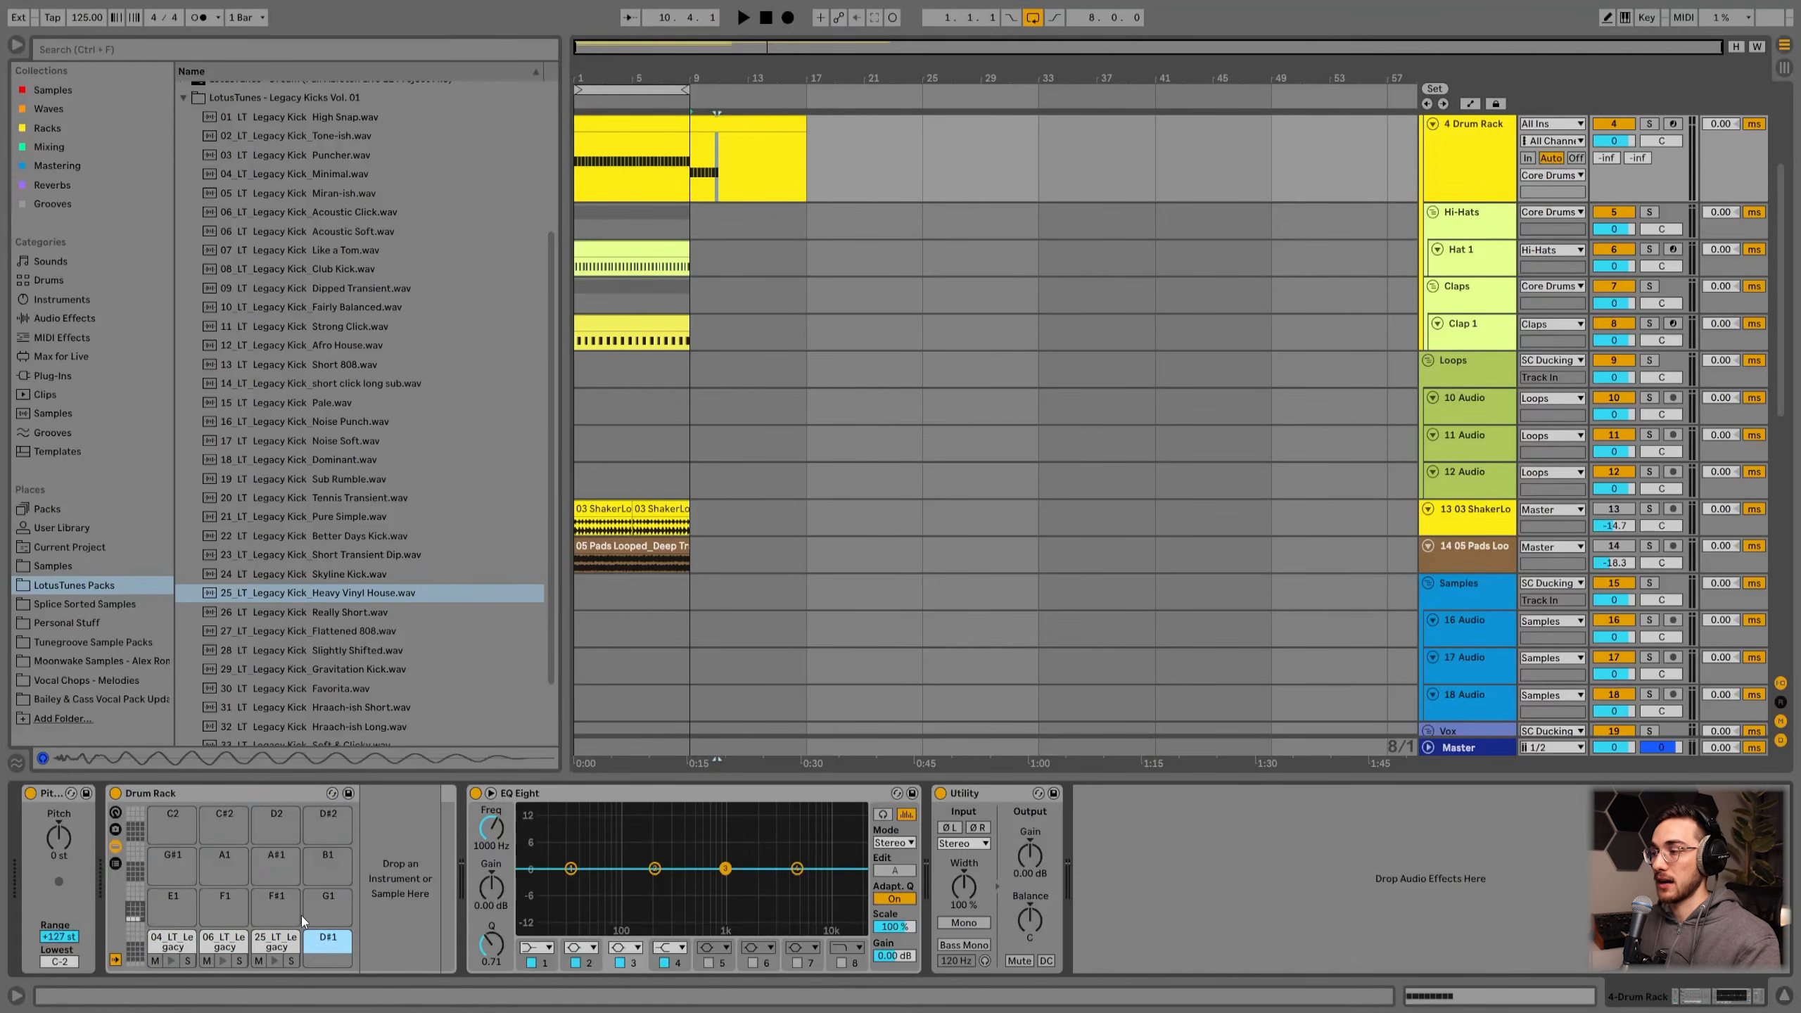
click(172, 943)
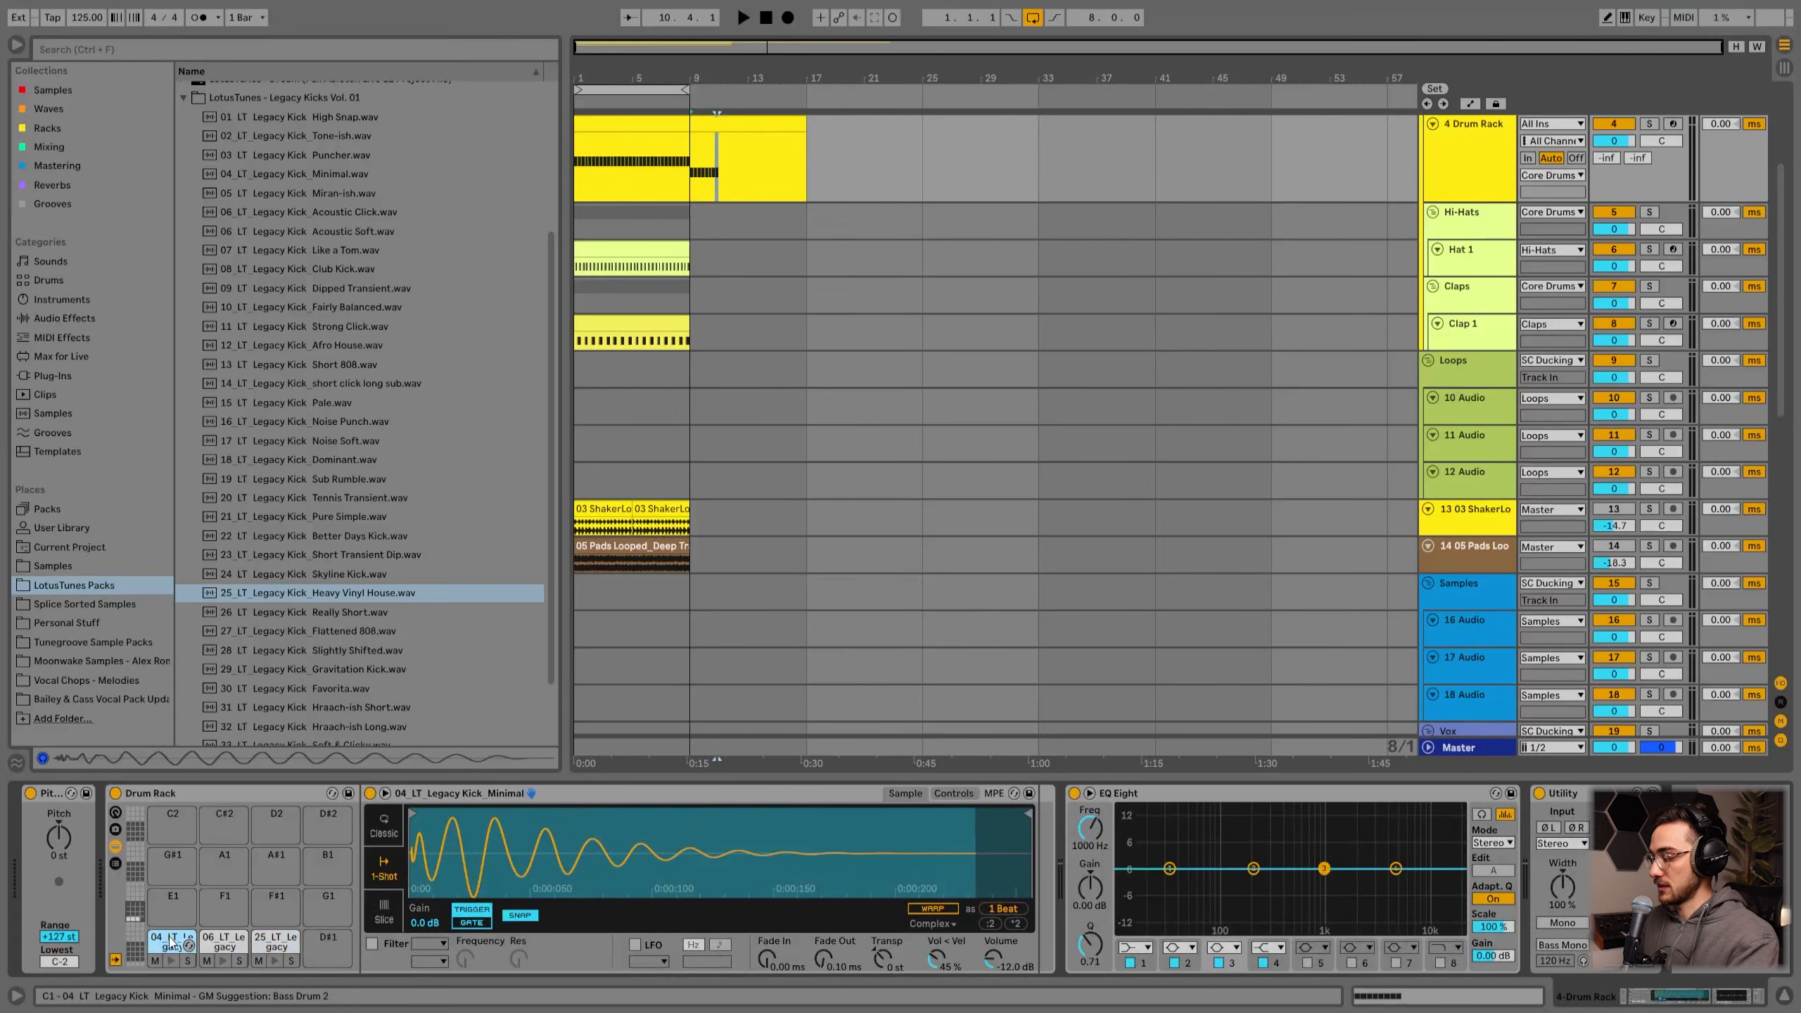
key(Delete)
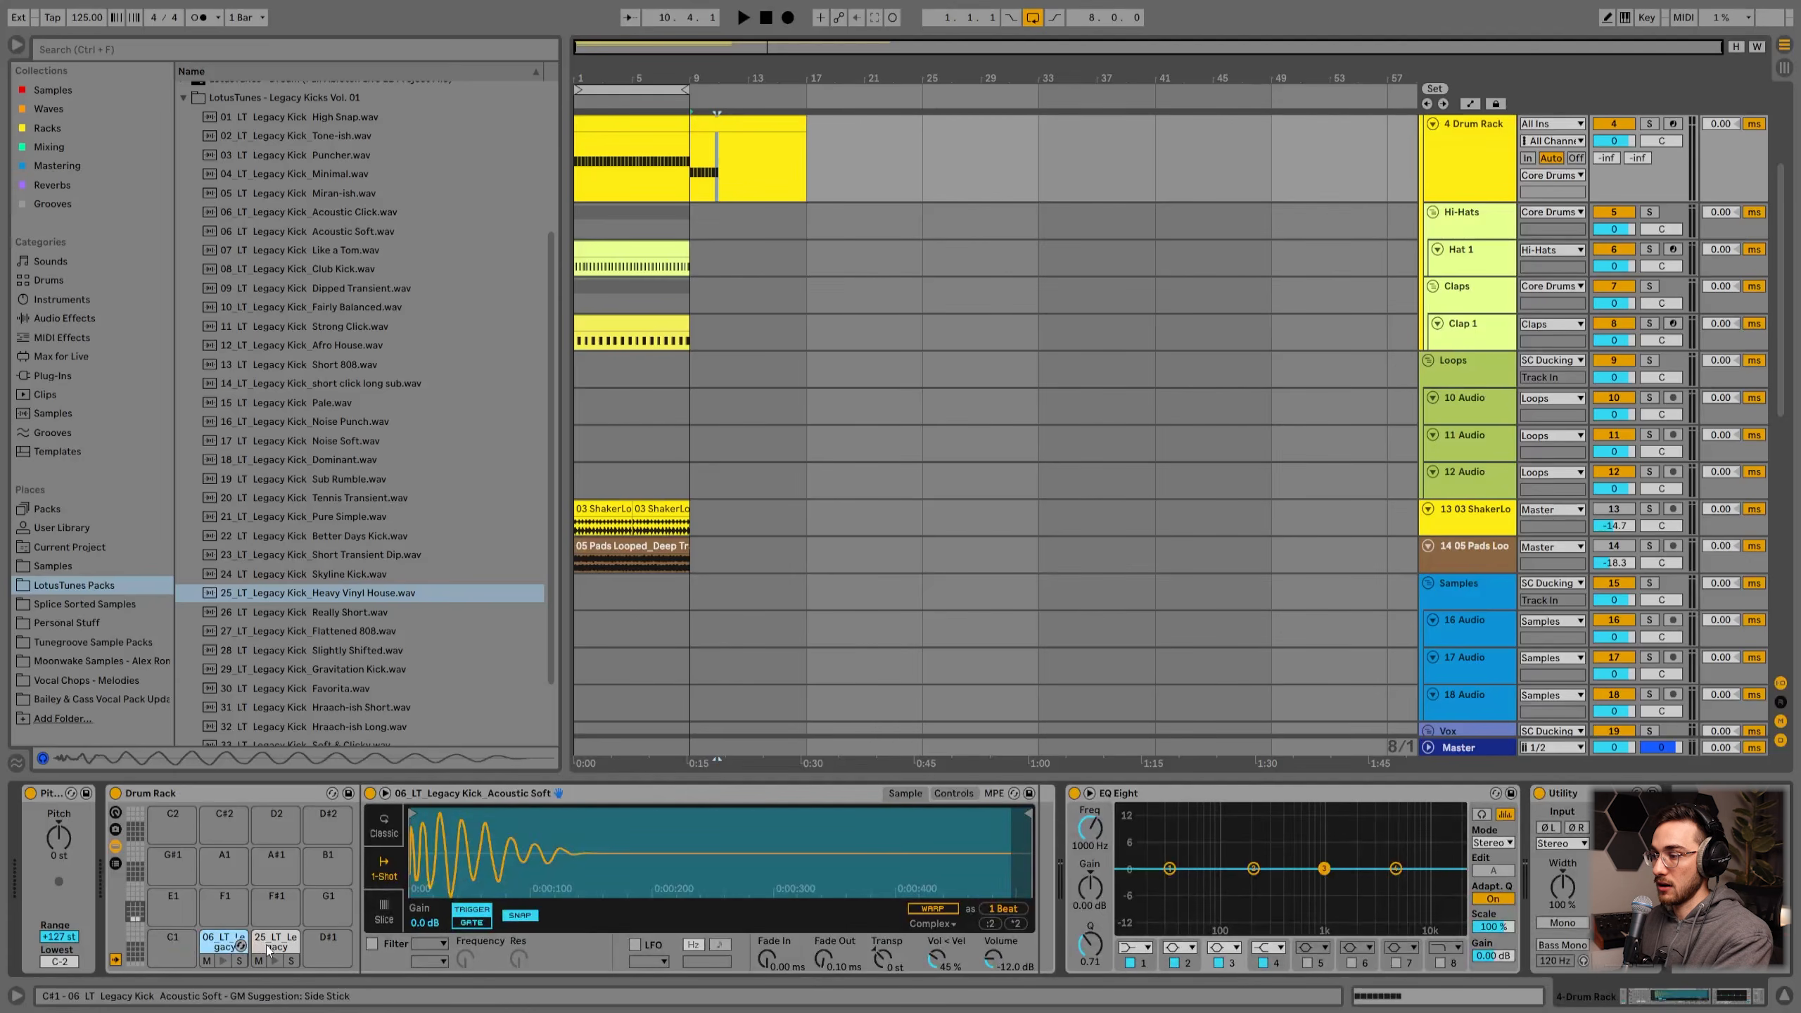
key(Delete)
click(264, 939)
key(Delete)
click(158, 940)
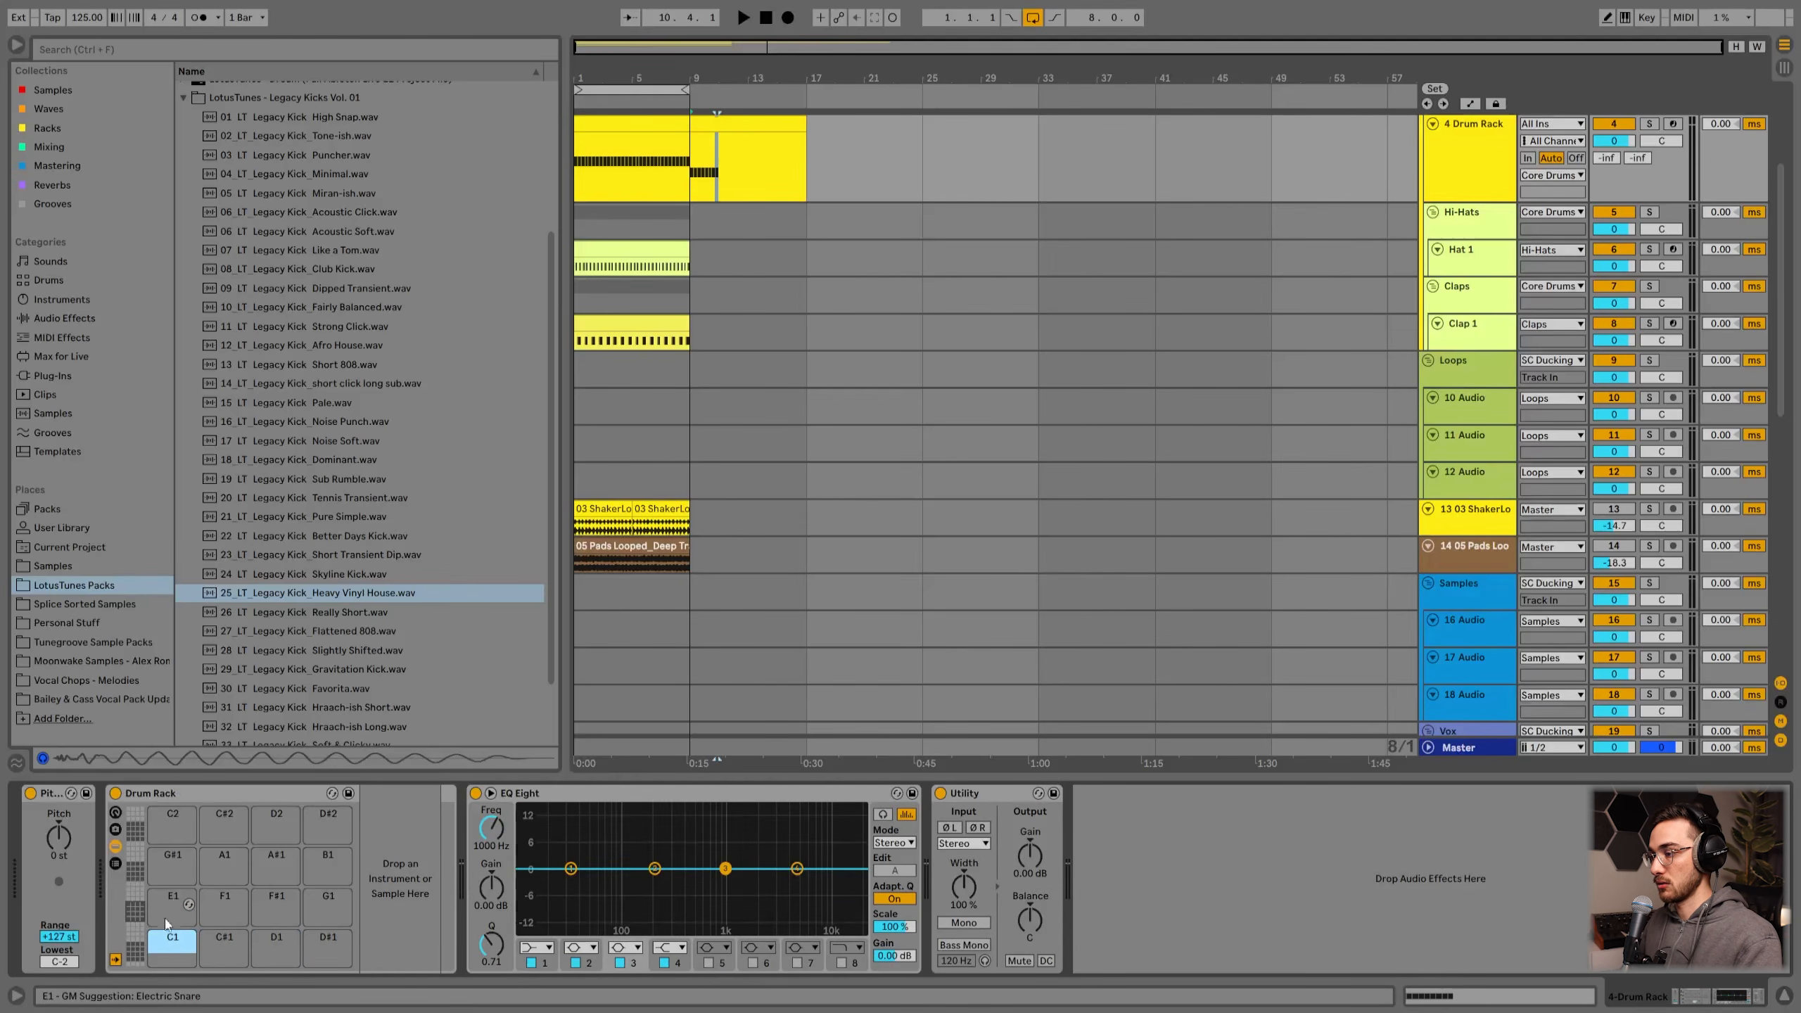
Step: Browse the Legacy Kicks sample list up to the Strong Click kick
click(320, 492)
click(327, 406)
key(Up)
key(Up)
key(Up)
key(Up)
scroll(342, 601, down, 1)
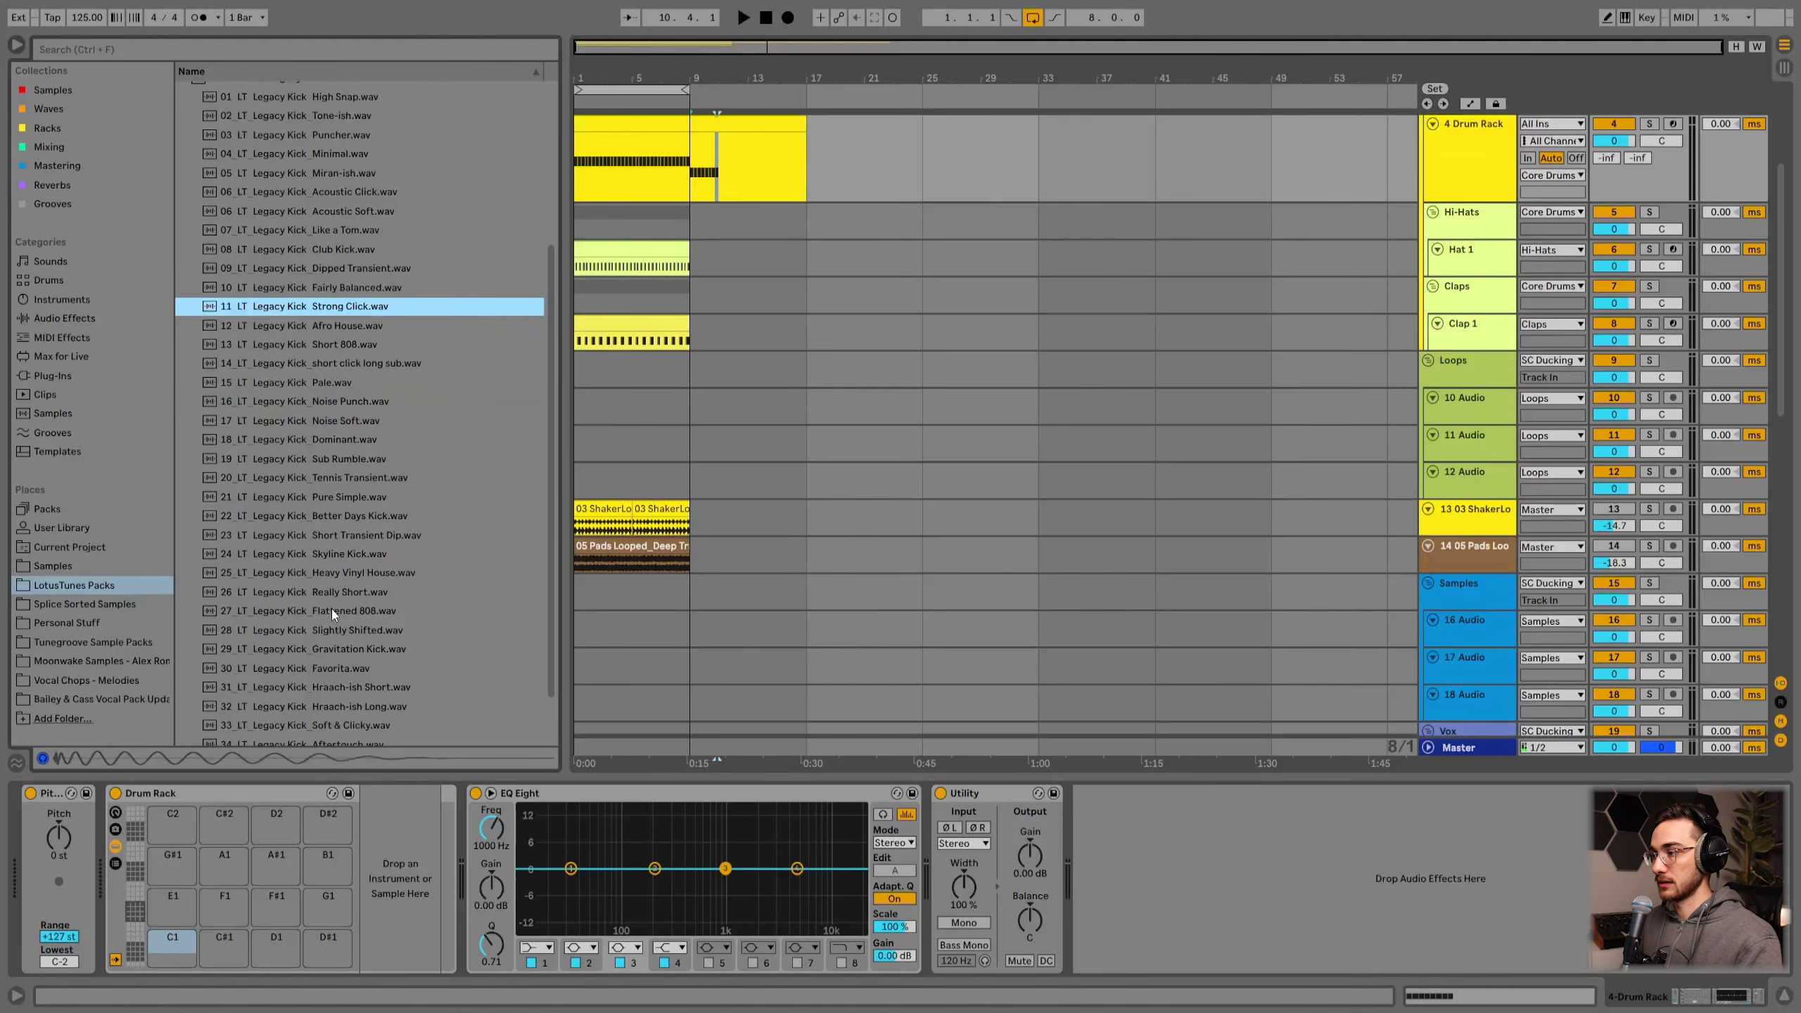
Step: Open the original clip on the Drum Rack track and view its notes in the folded editor
scroll(702, 340, up, 2)
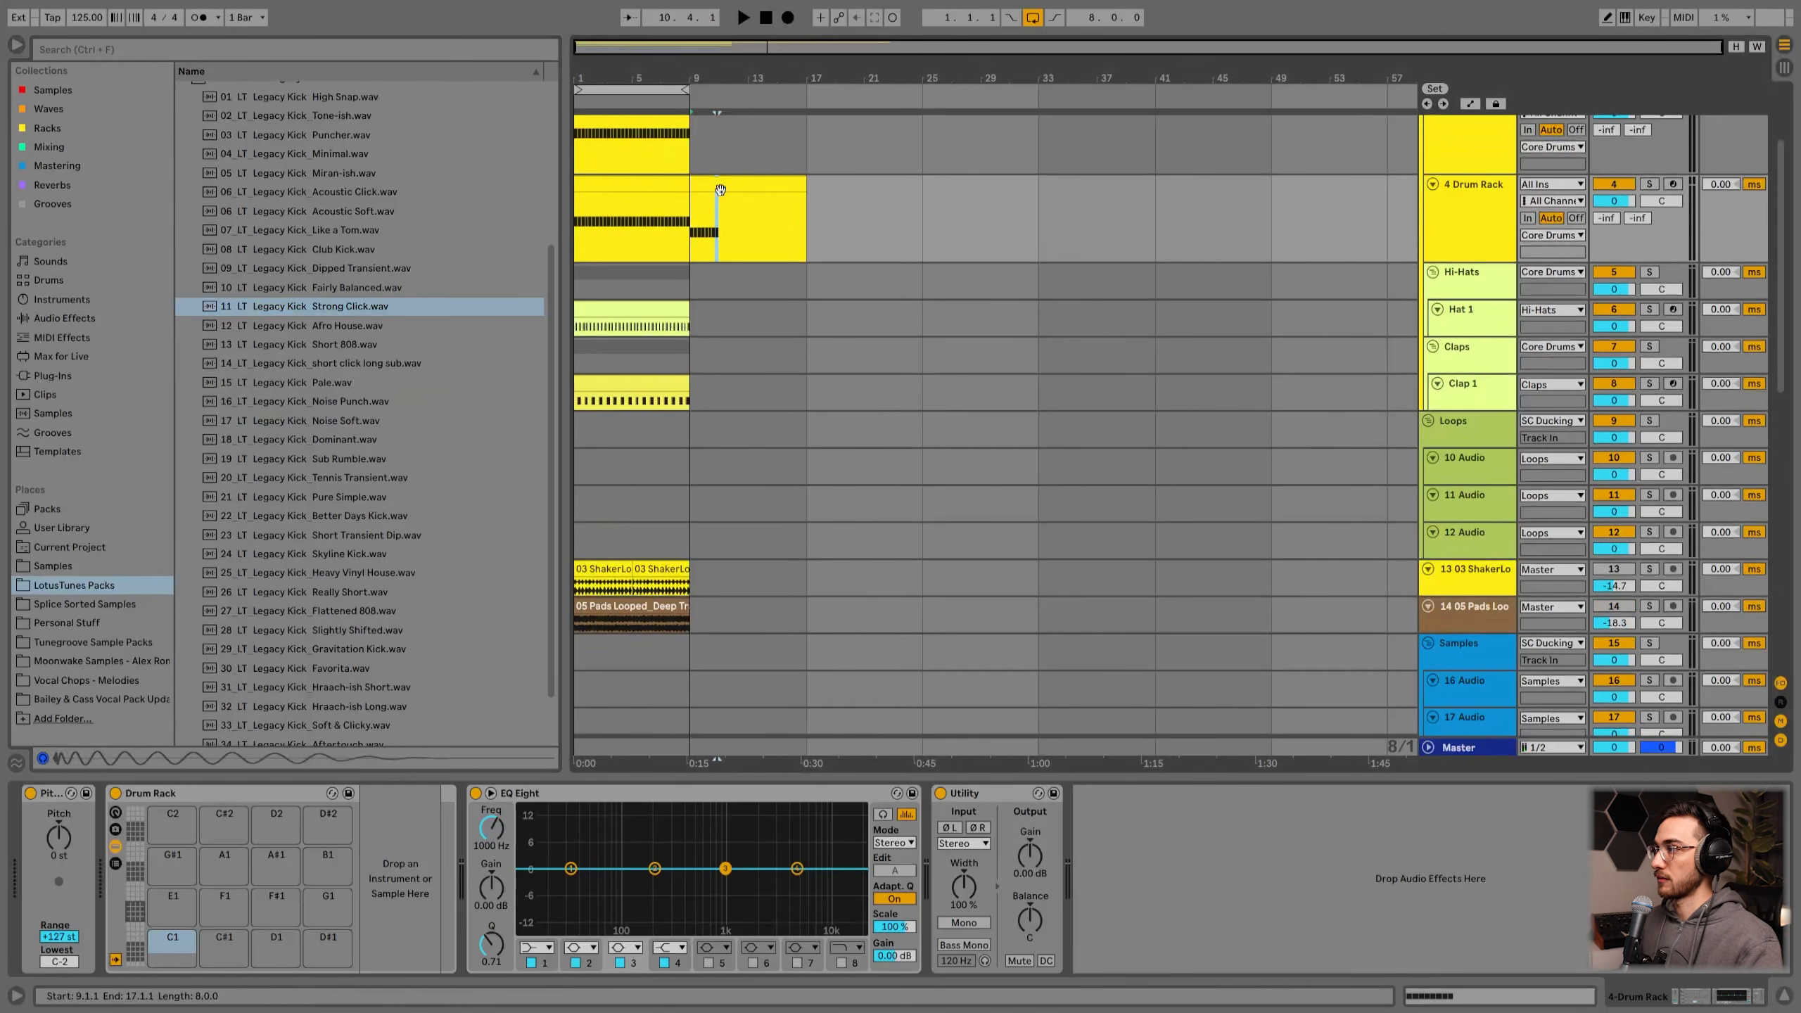
click(717, 186)
scroll(763, 376, up, 2)
scroll(763, 371, up, 1)
drag(757, 281, 640, 283)
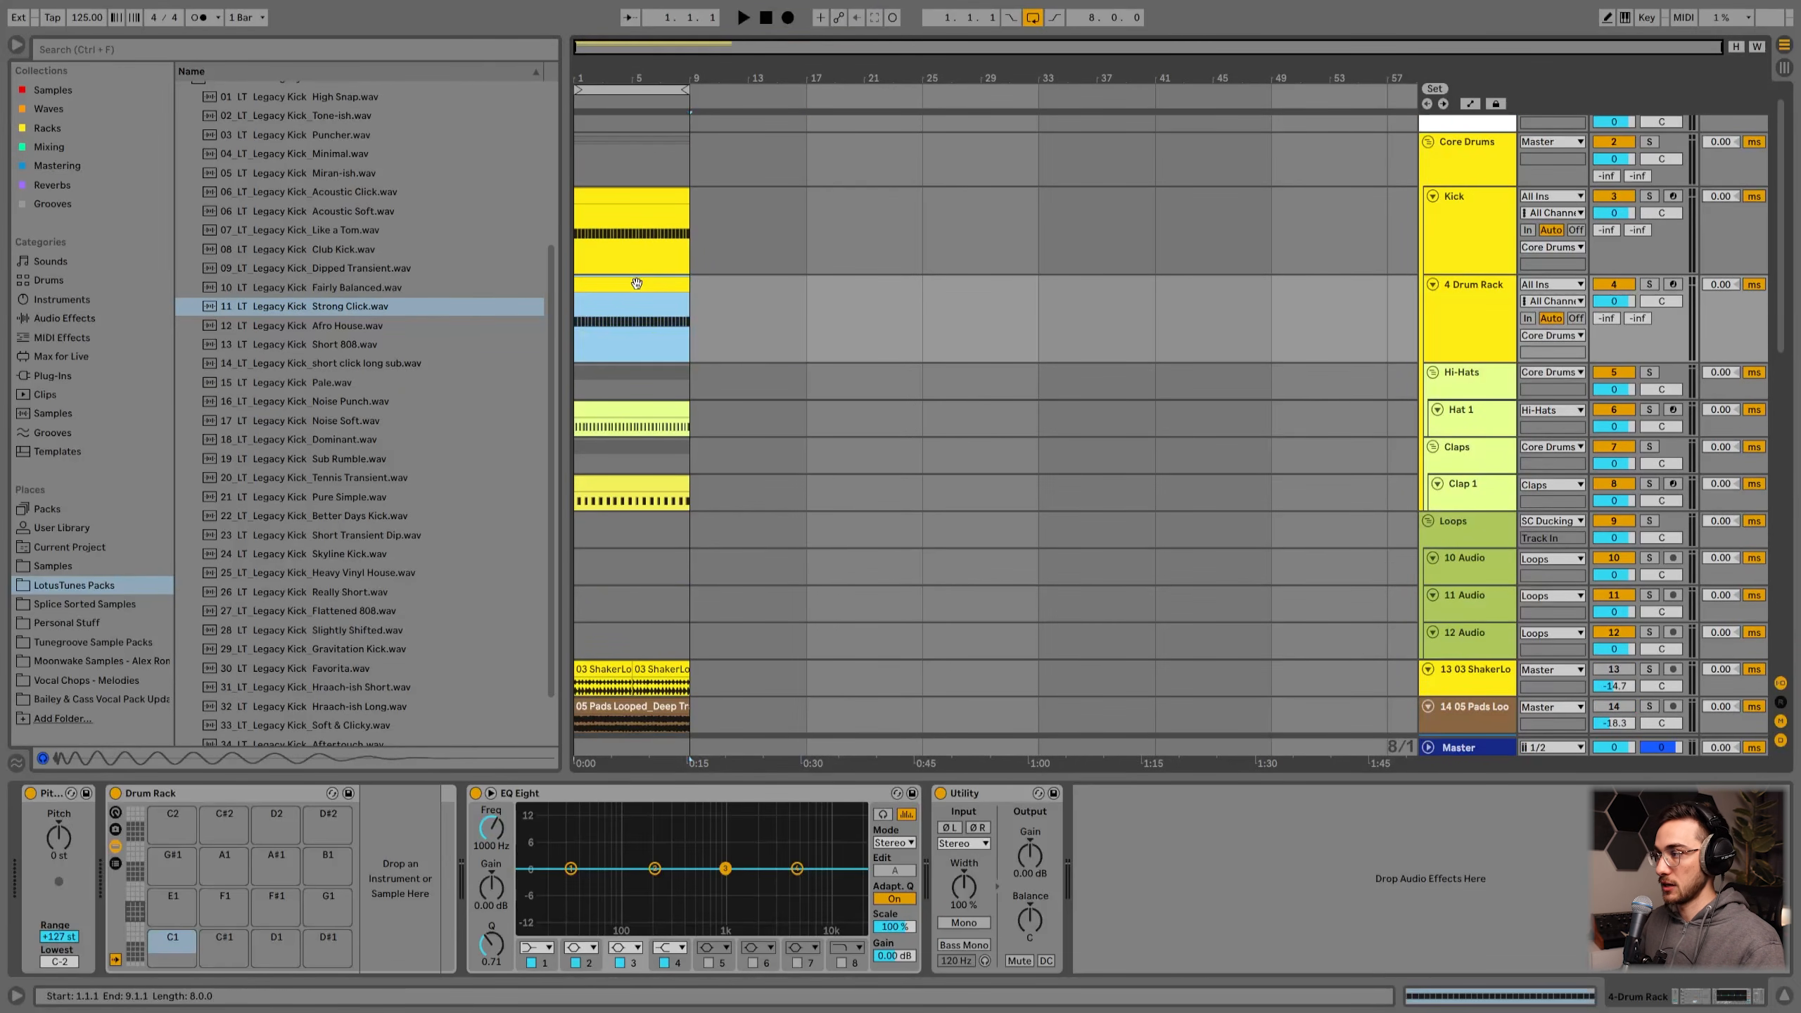
scroll(800, 309, up, 1)
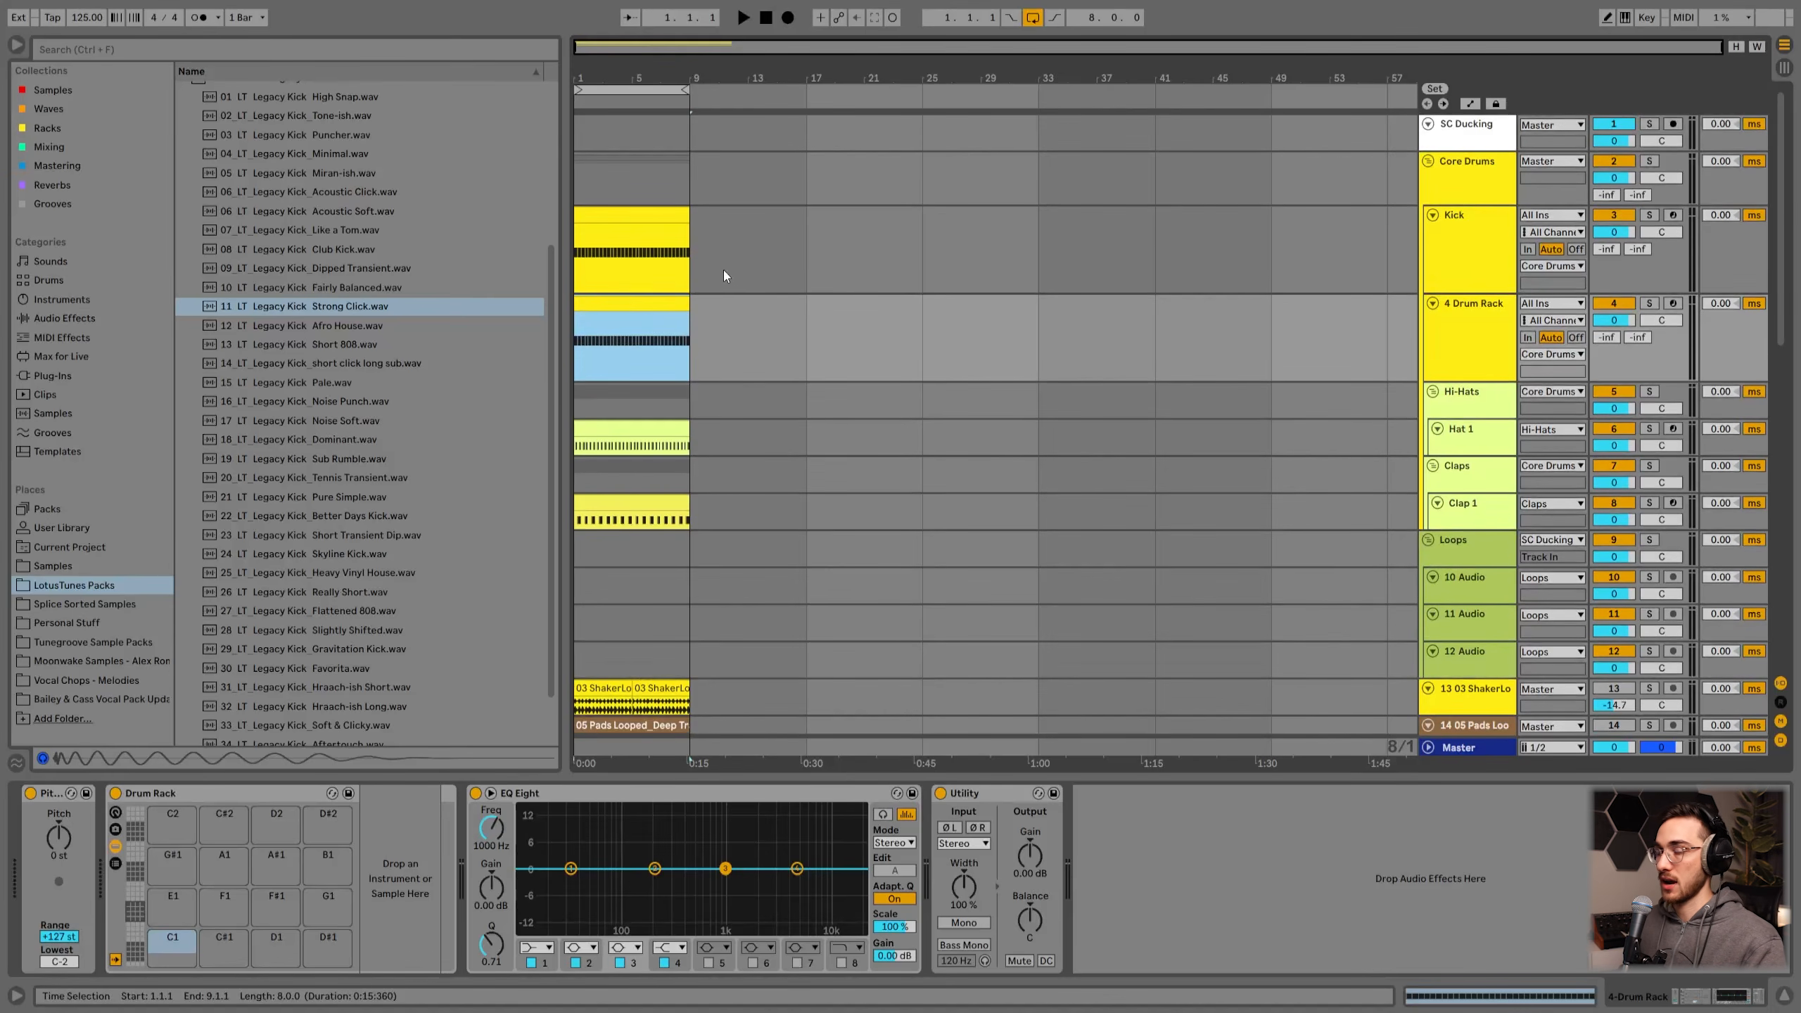
double_click(659, 297)
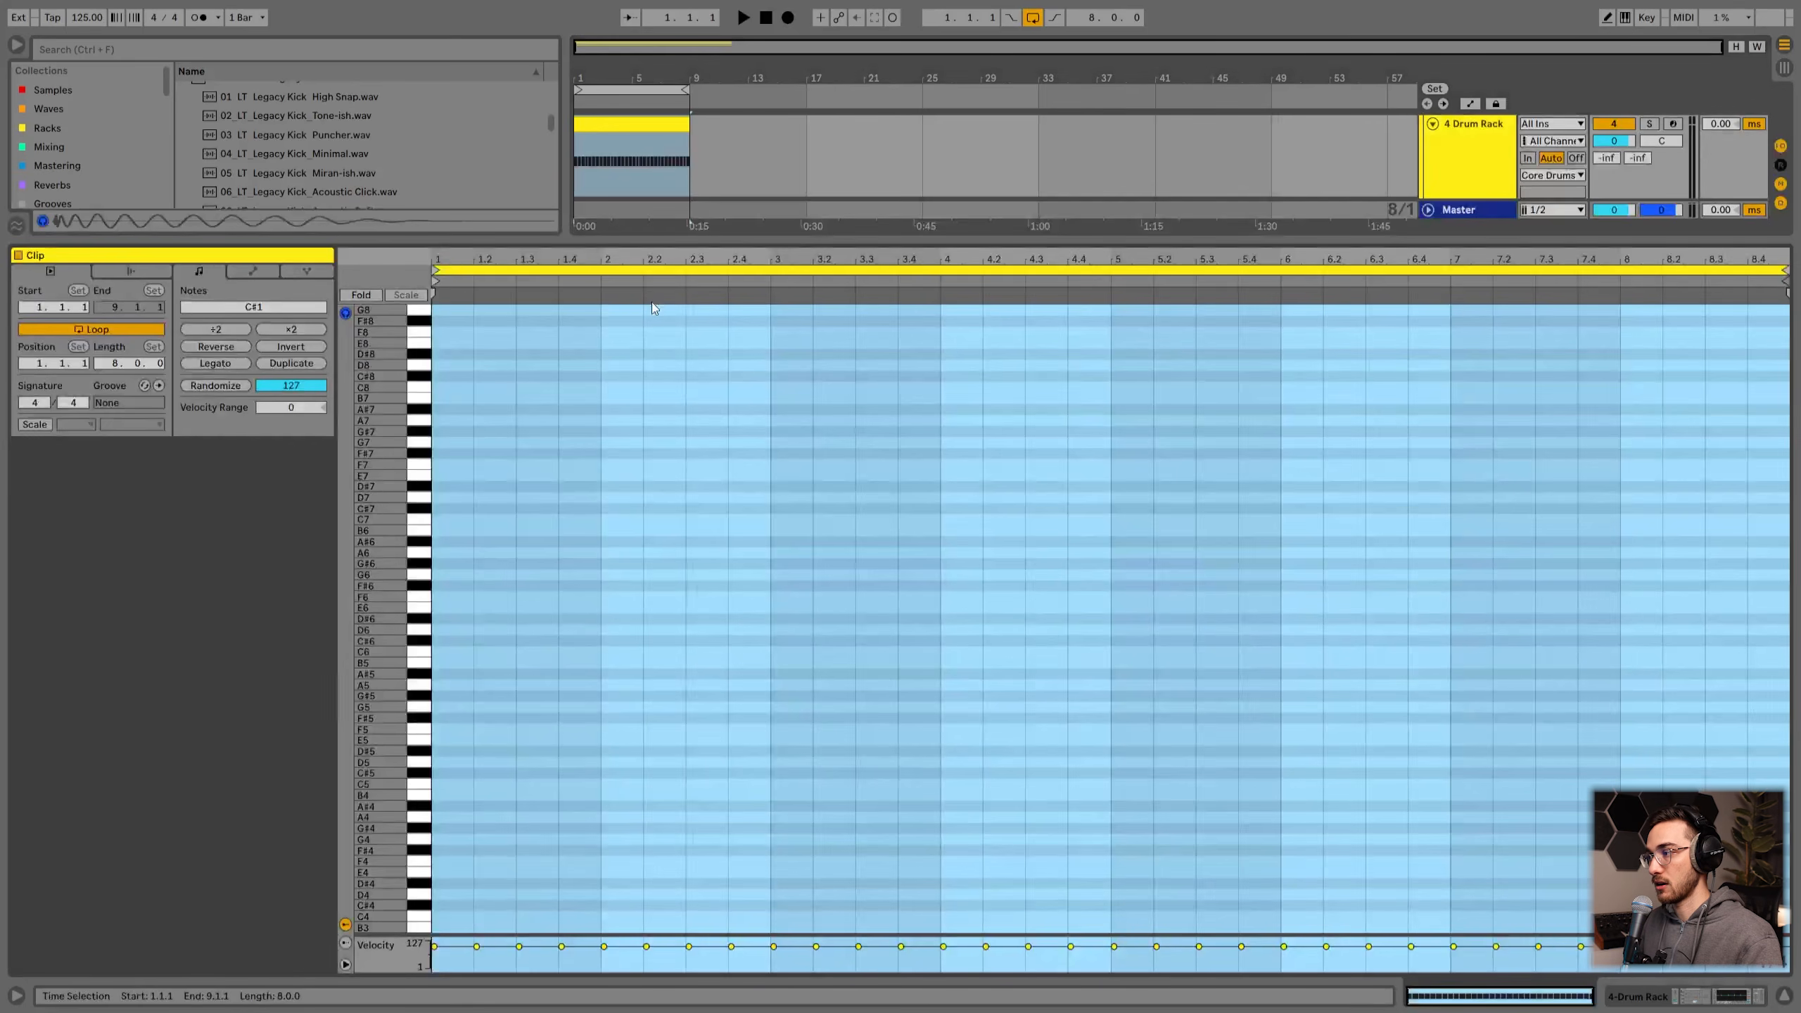
click(587, 584)
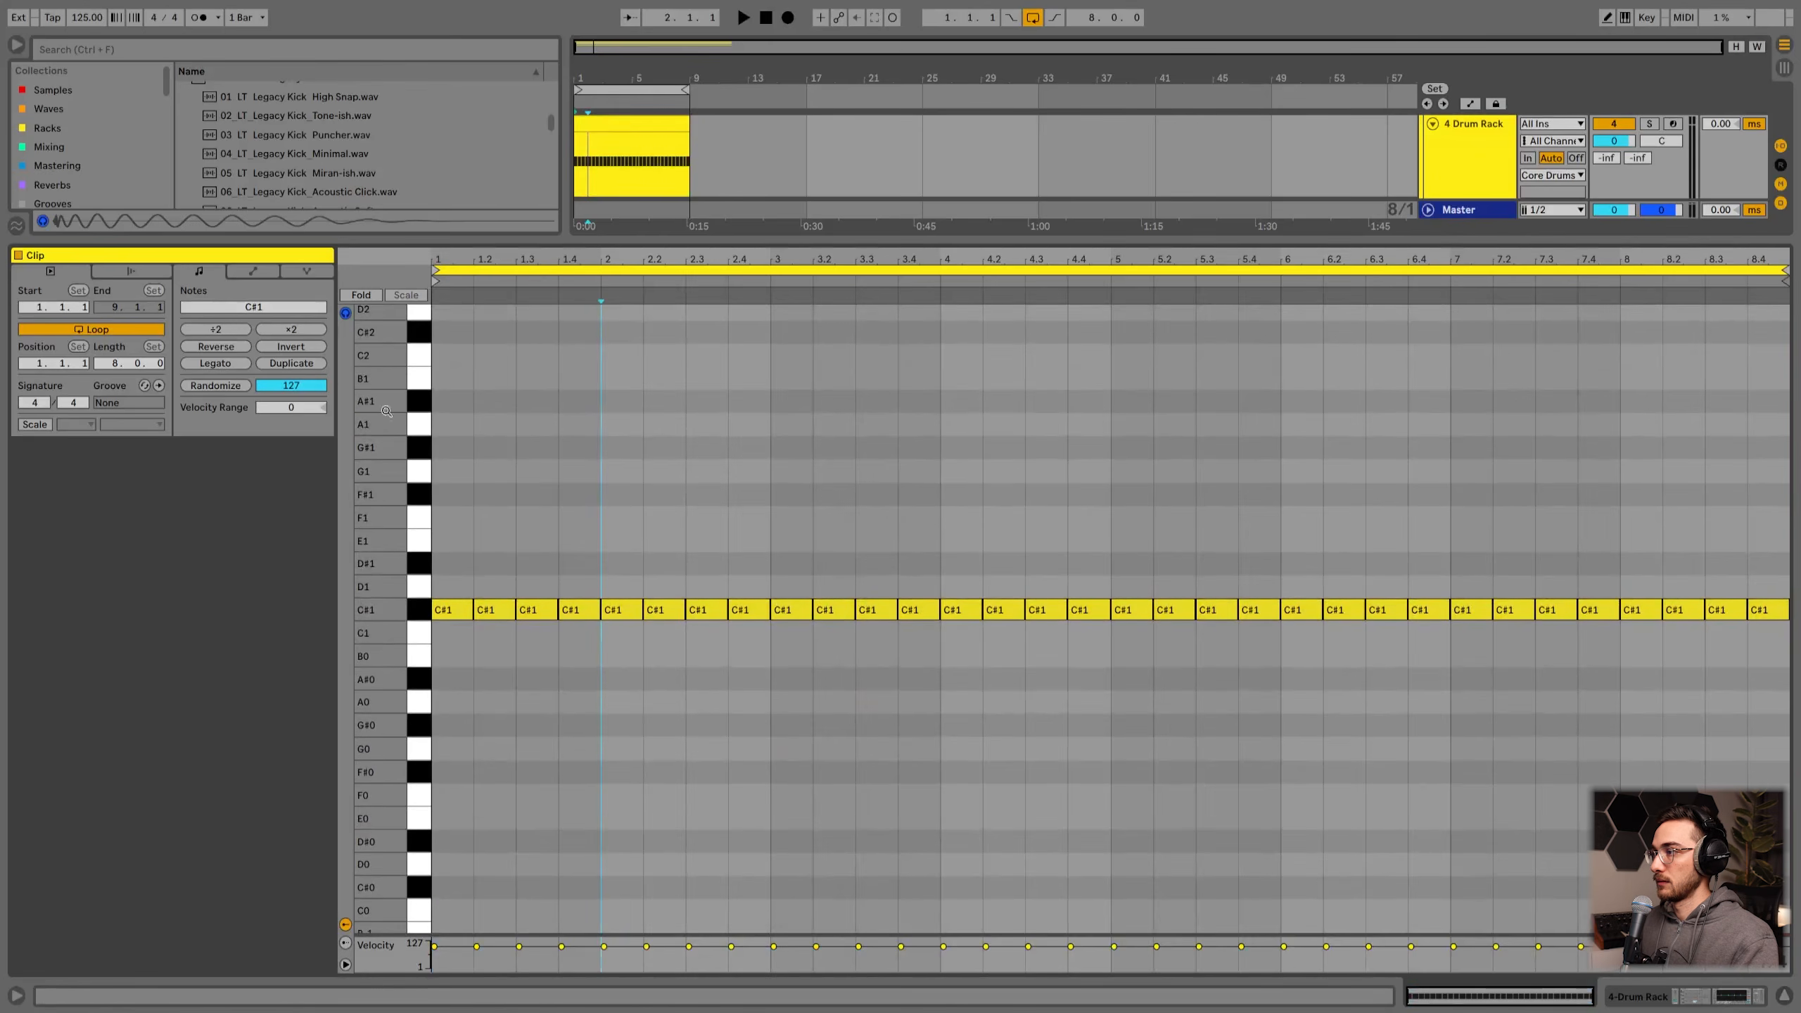
click(370, 297)
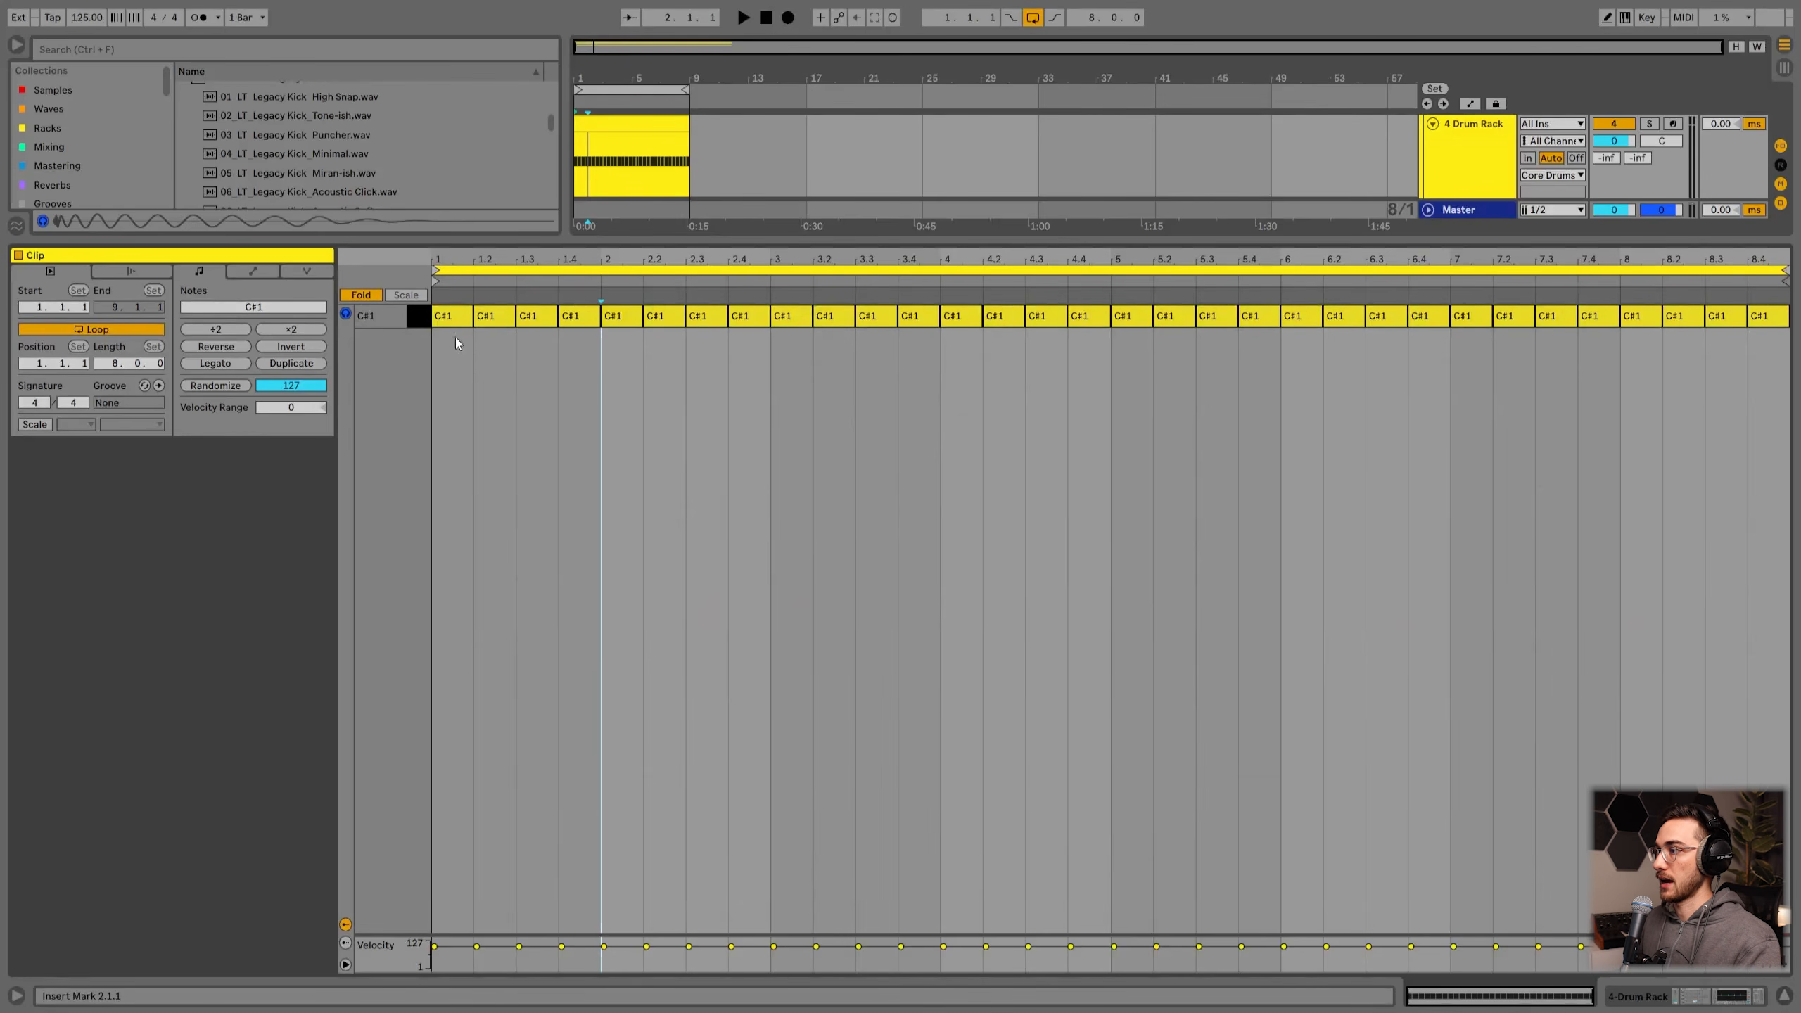
Step: Delete the Drum Rack track from the set
key(shift+Tab)
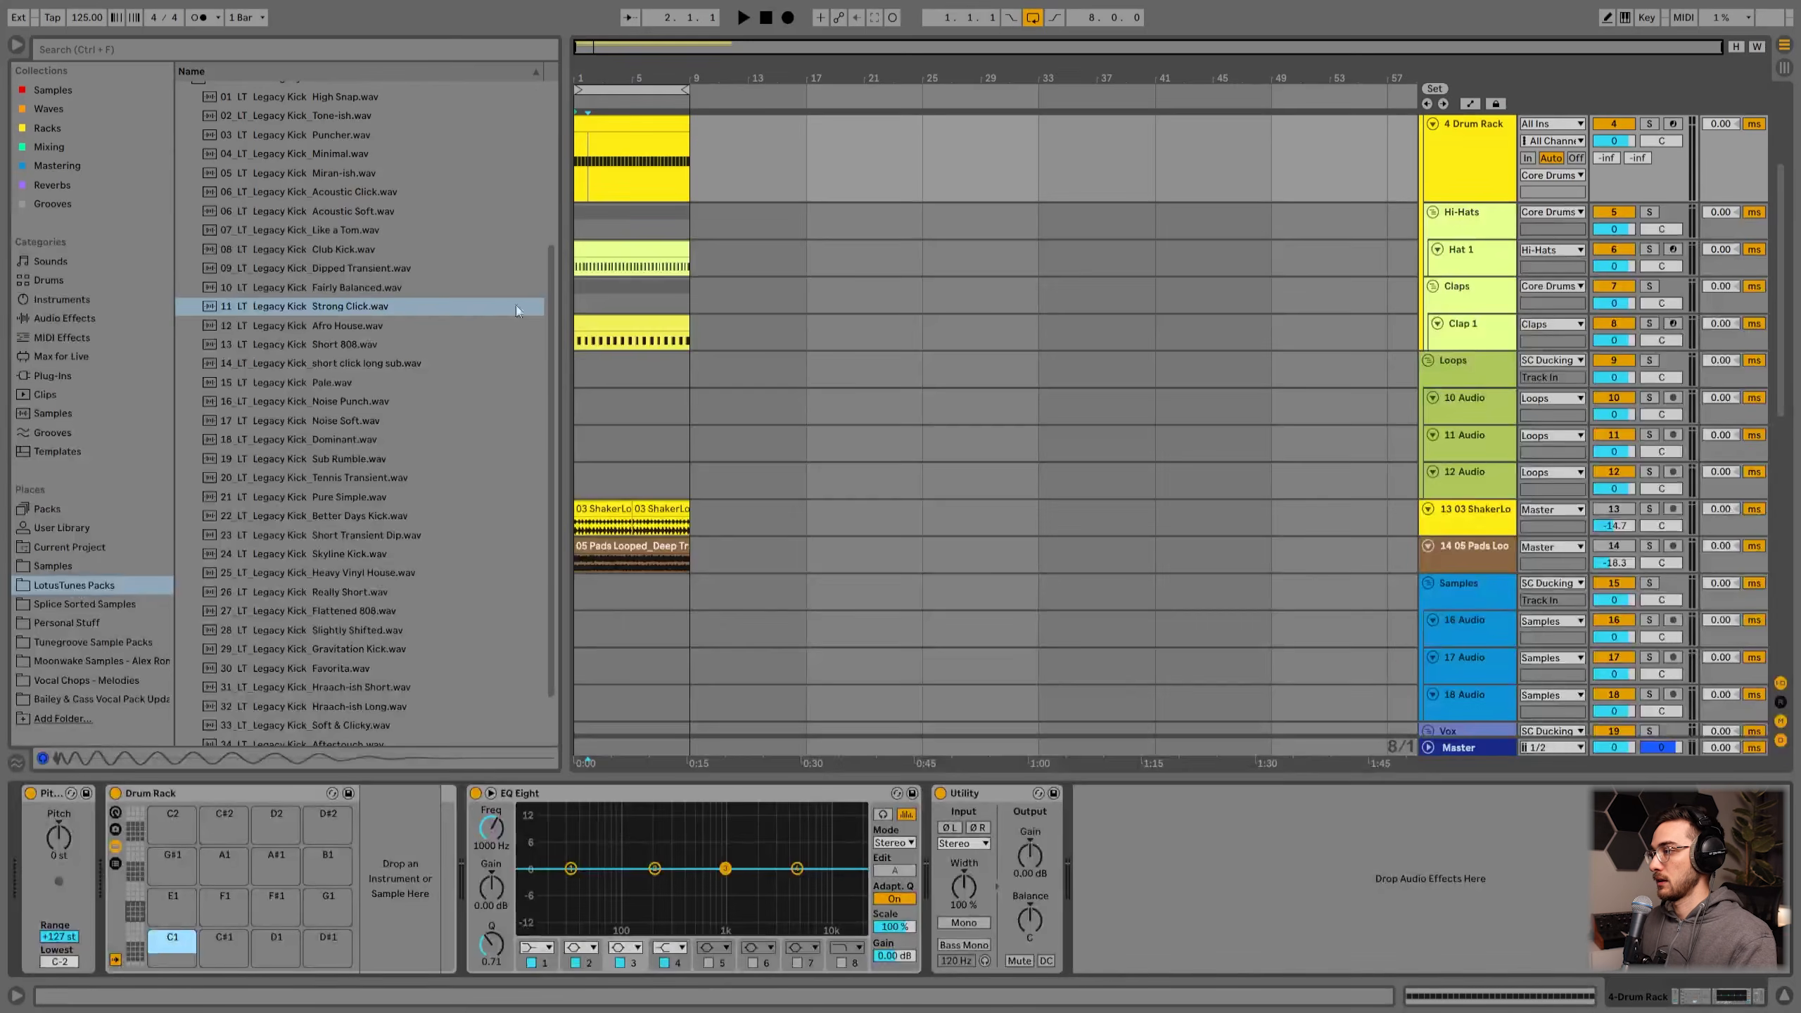
click(1447, 261)
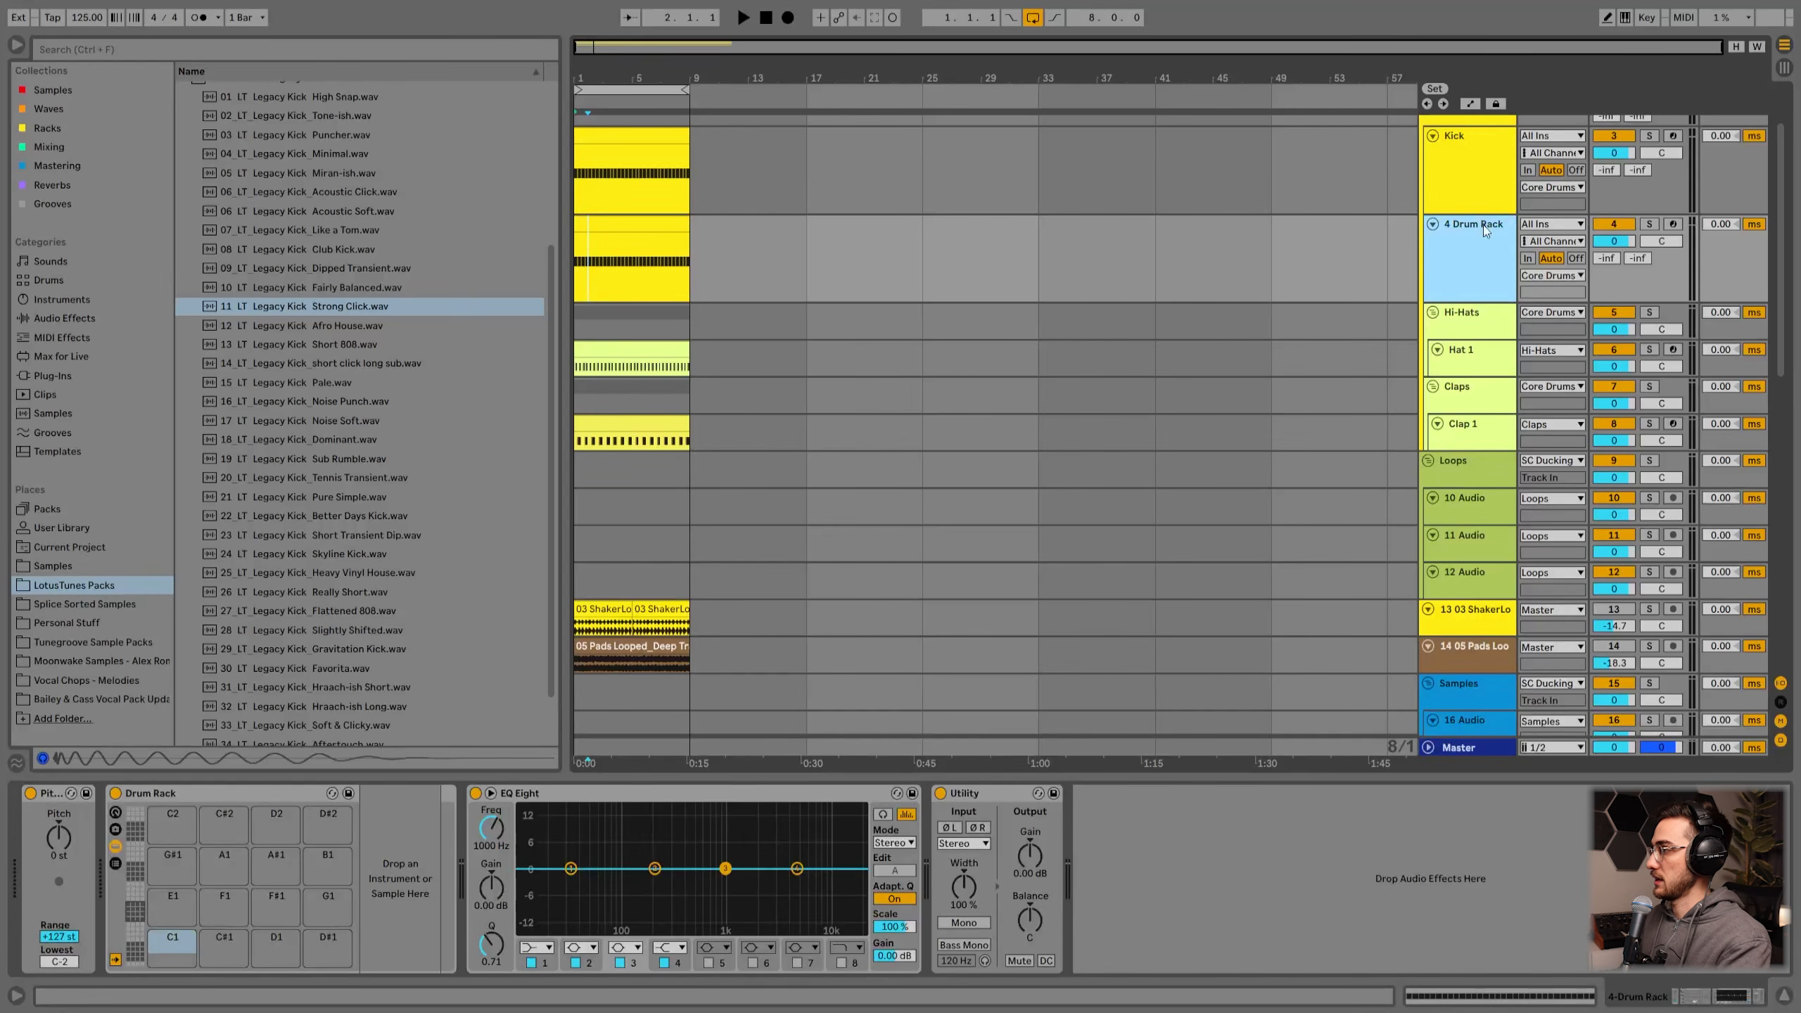
key(Delete)
Step: Examine the device chains and clips on the Kick, Hi-Hats and Hat 1 tracks
drag(1753, 1002, 1647, 993)
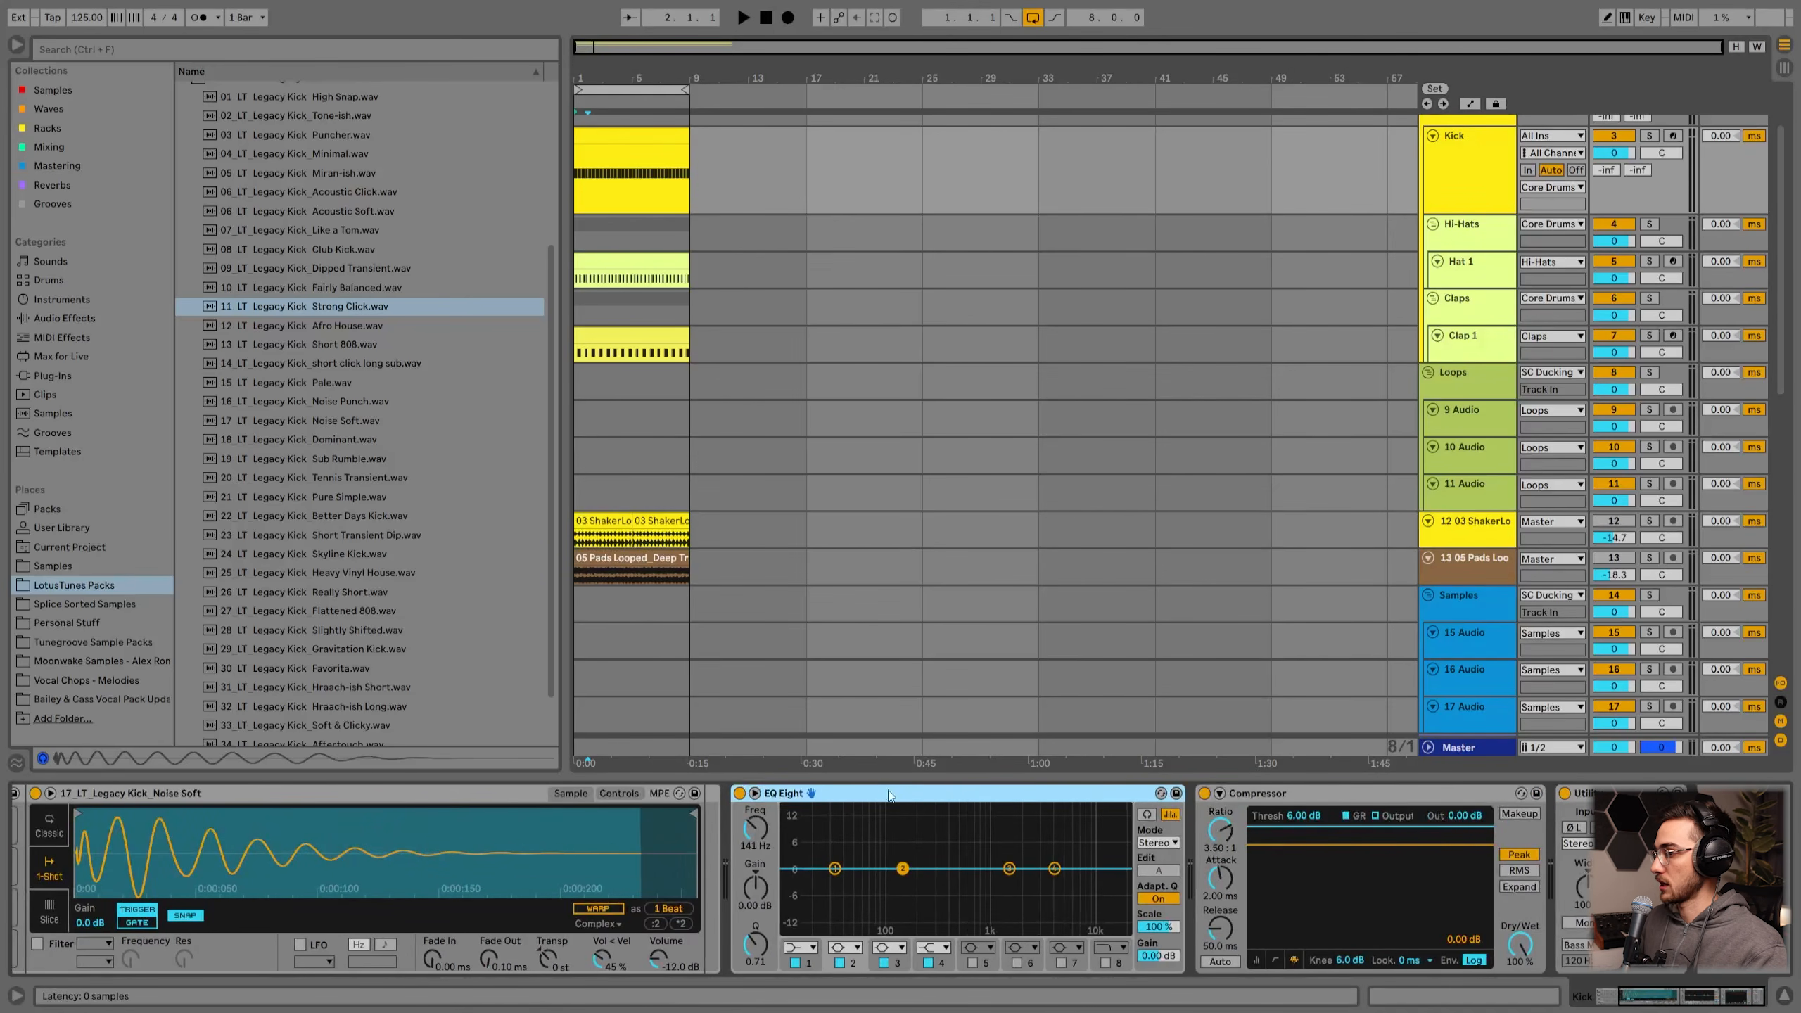
click(1296, 795)
click(1611, 794)
scroll(1497, 355, up, 2)
click(1491, 267)
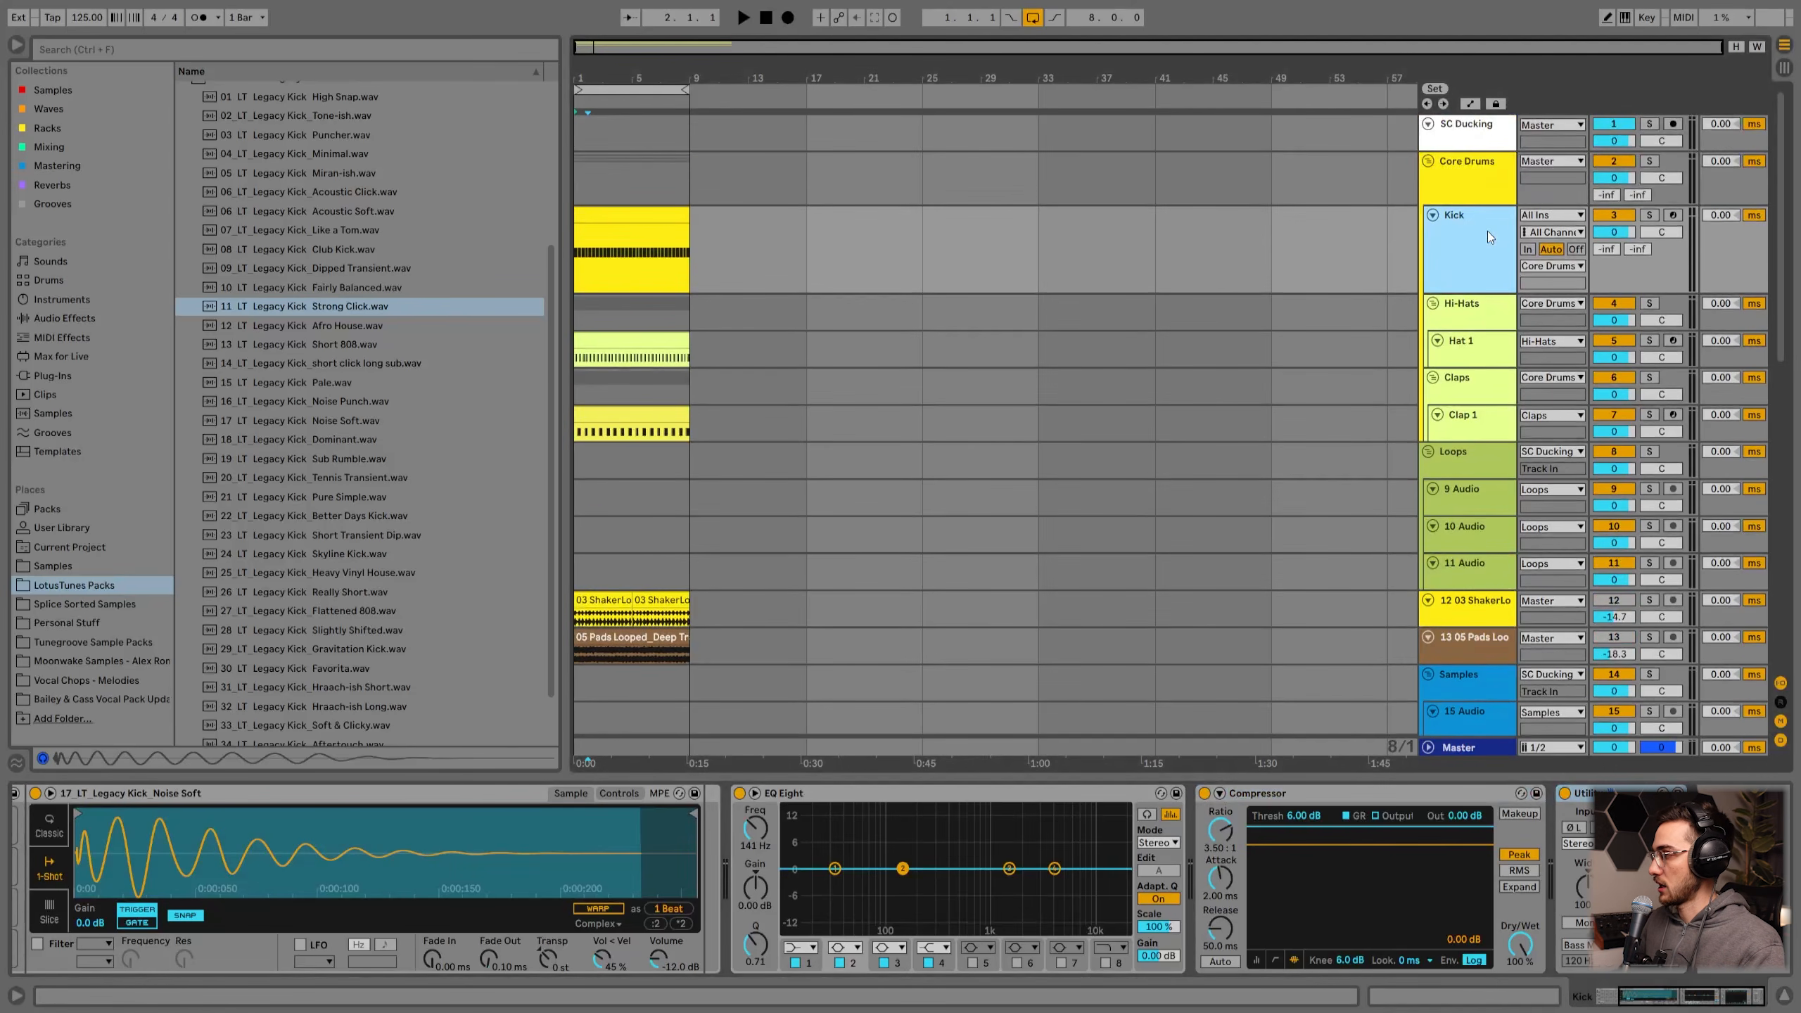
key(Down)
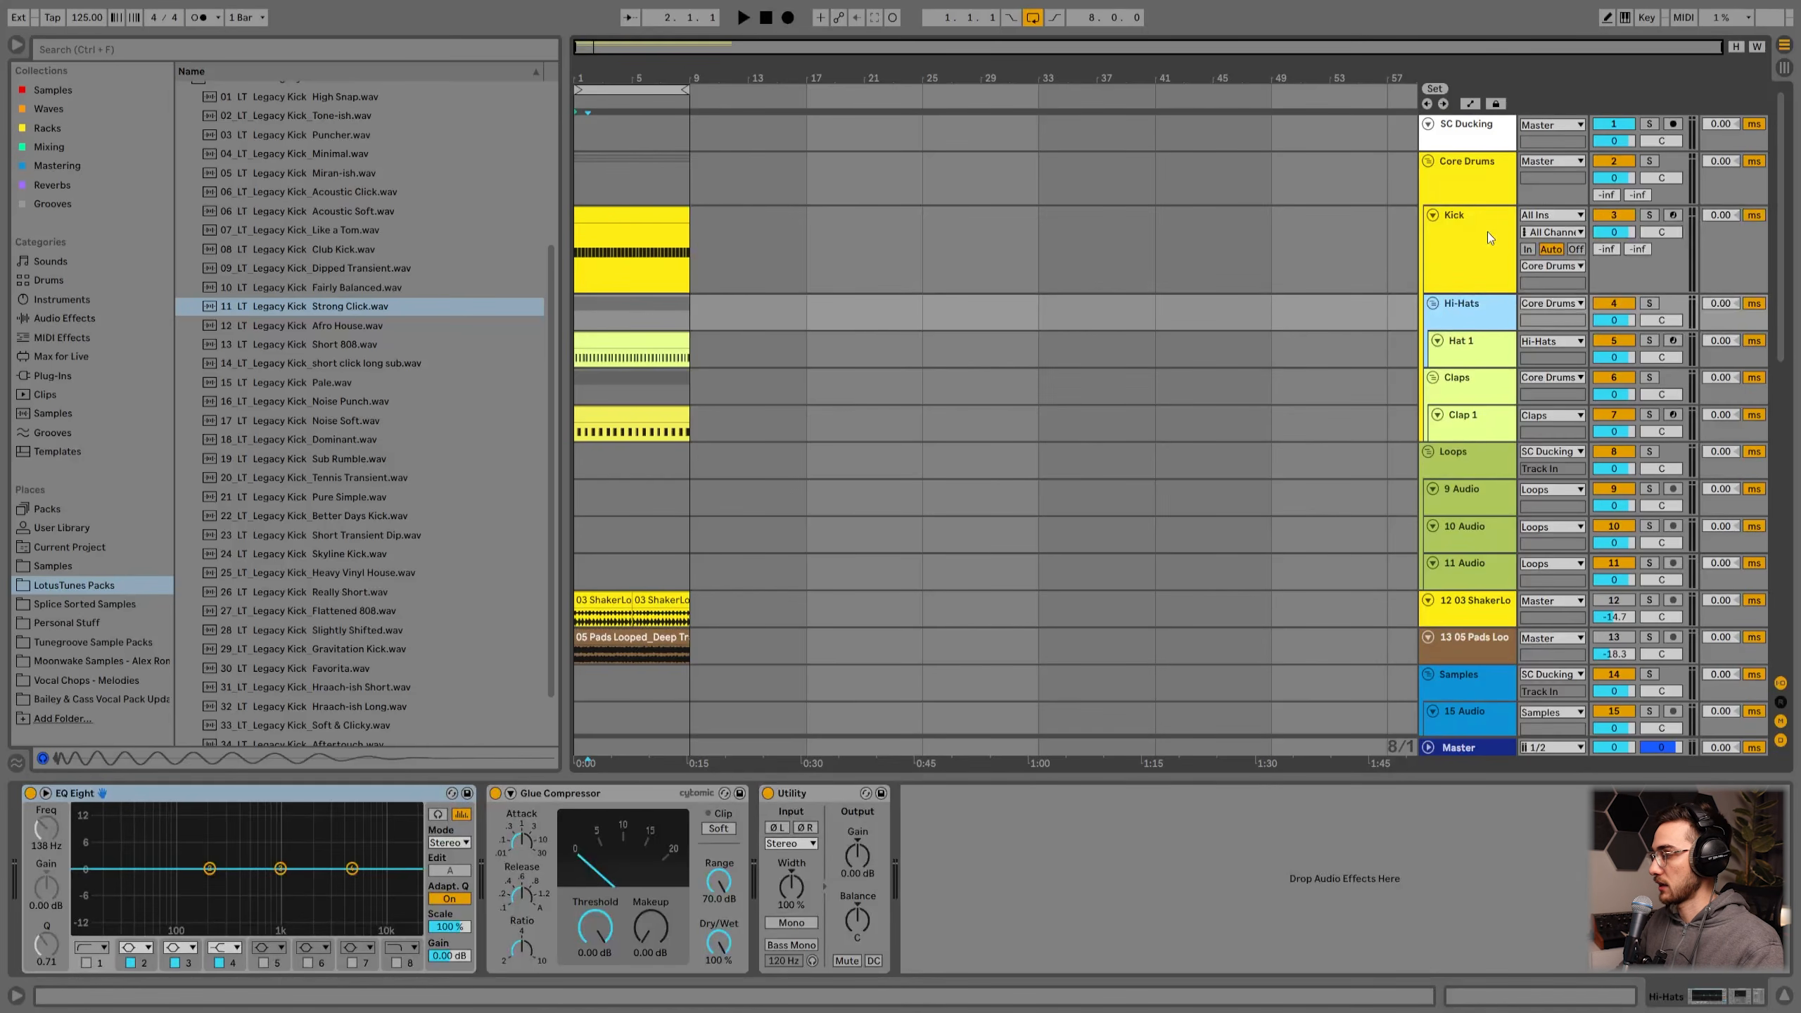
scroll(1463, 270, down, 2)
click(1464, 270)
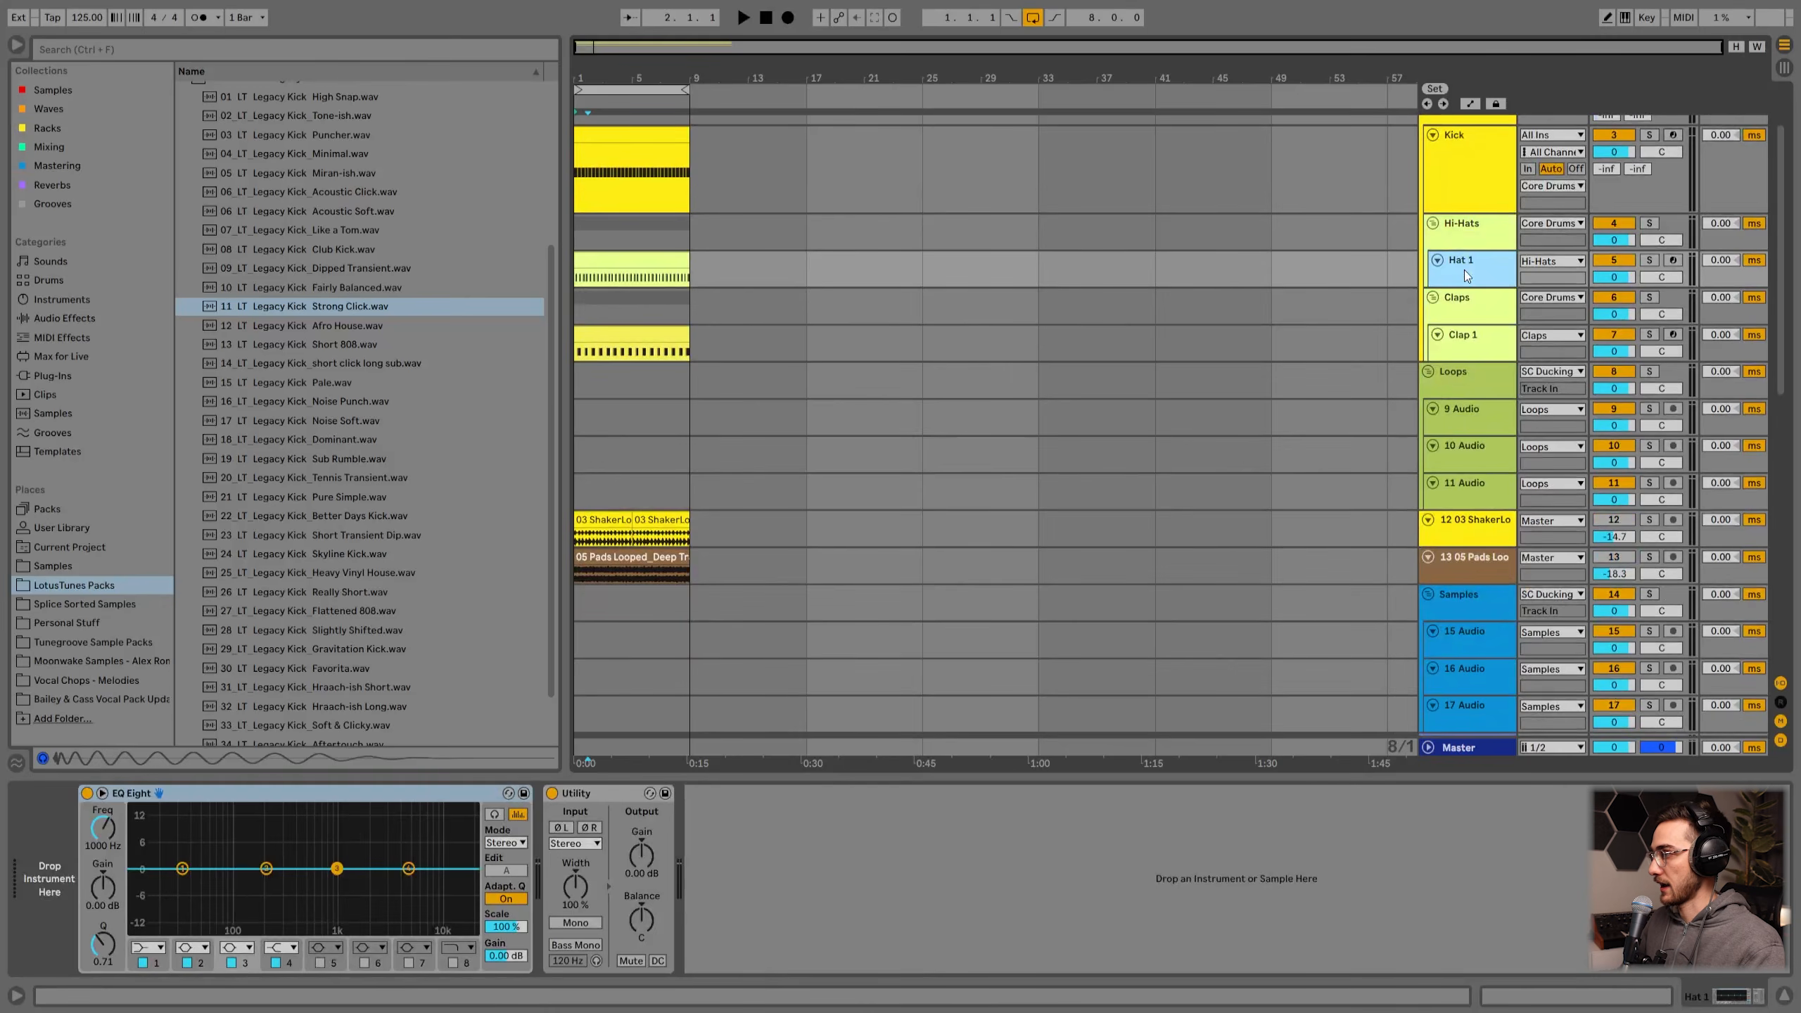
click(612, 257)
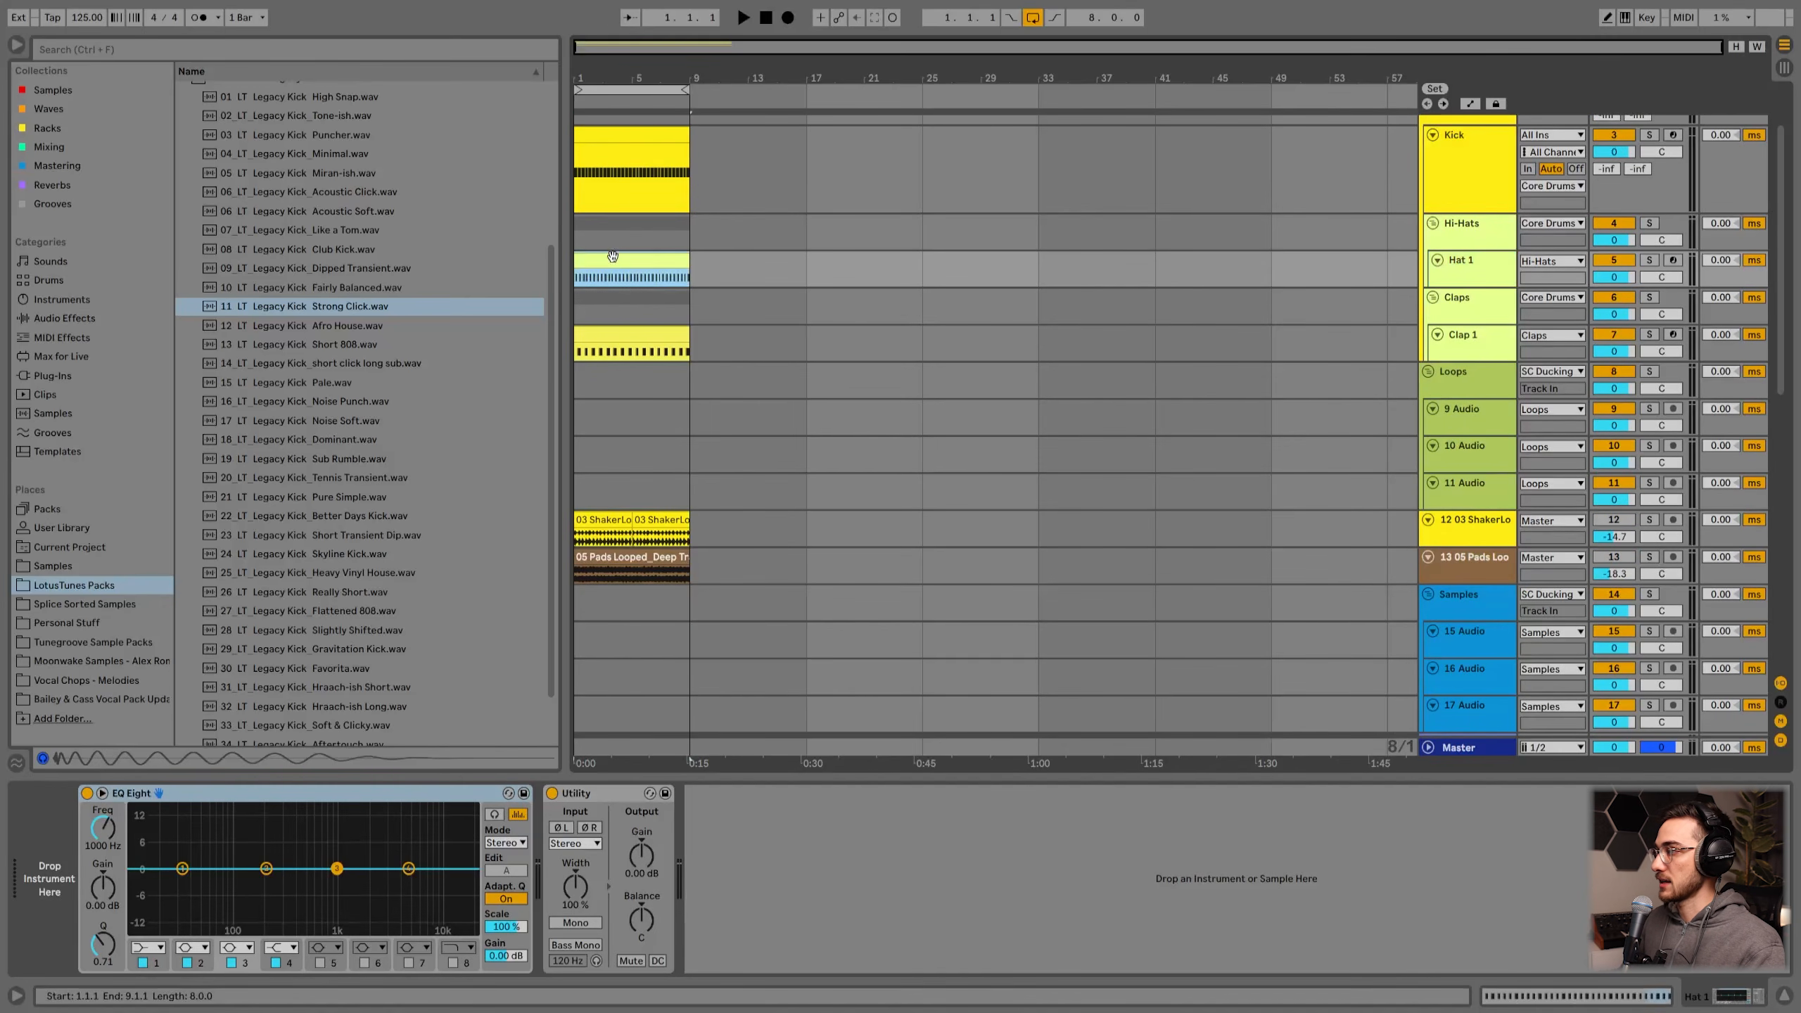
scroll(619, 267, up, 2)
Step: Open the Hat 1 clip and inspect its offbeat hi-hat notes on the 1/8 grid
double_click(610, 322)
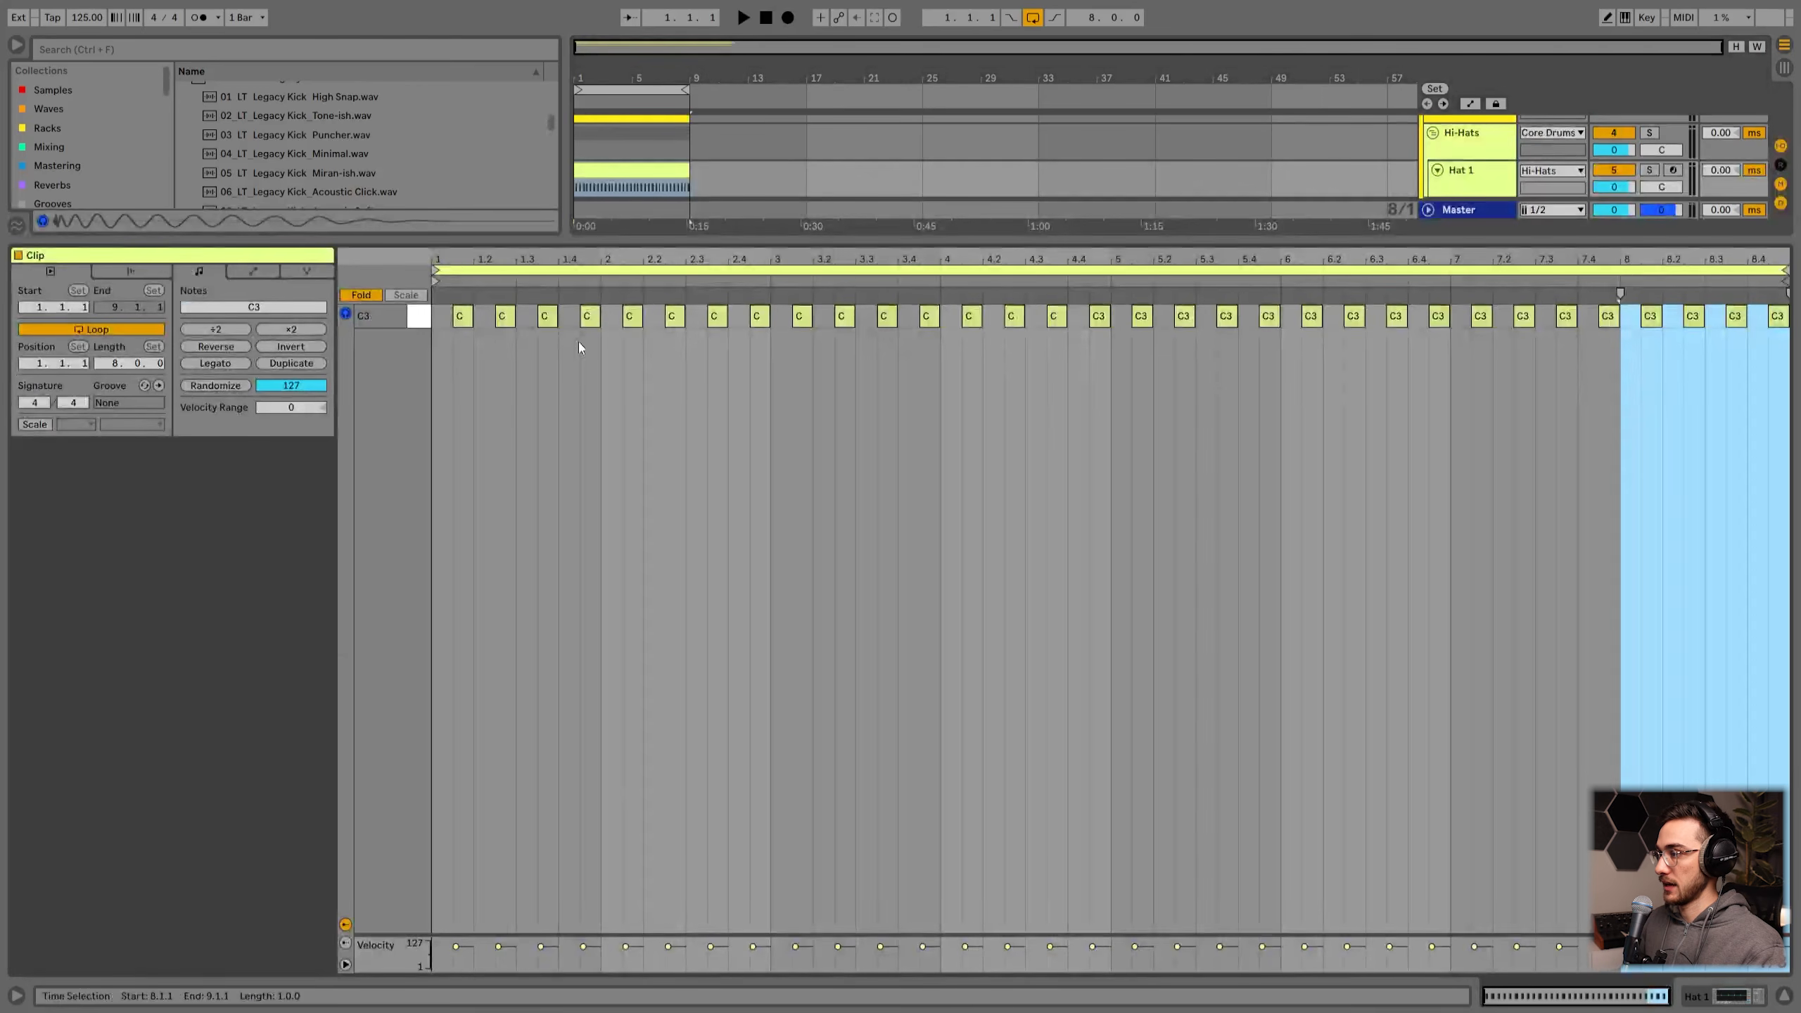
click(439, 329)
right_click(458, 395)
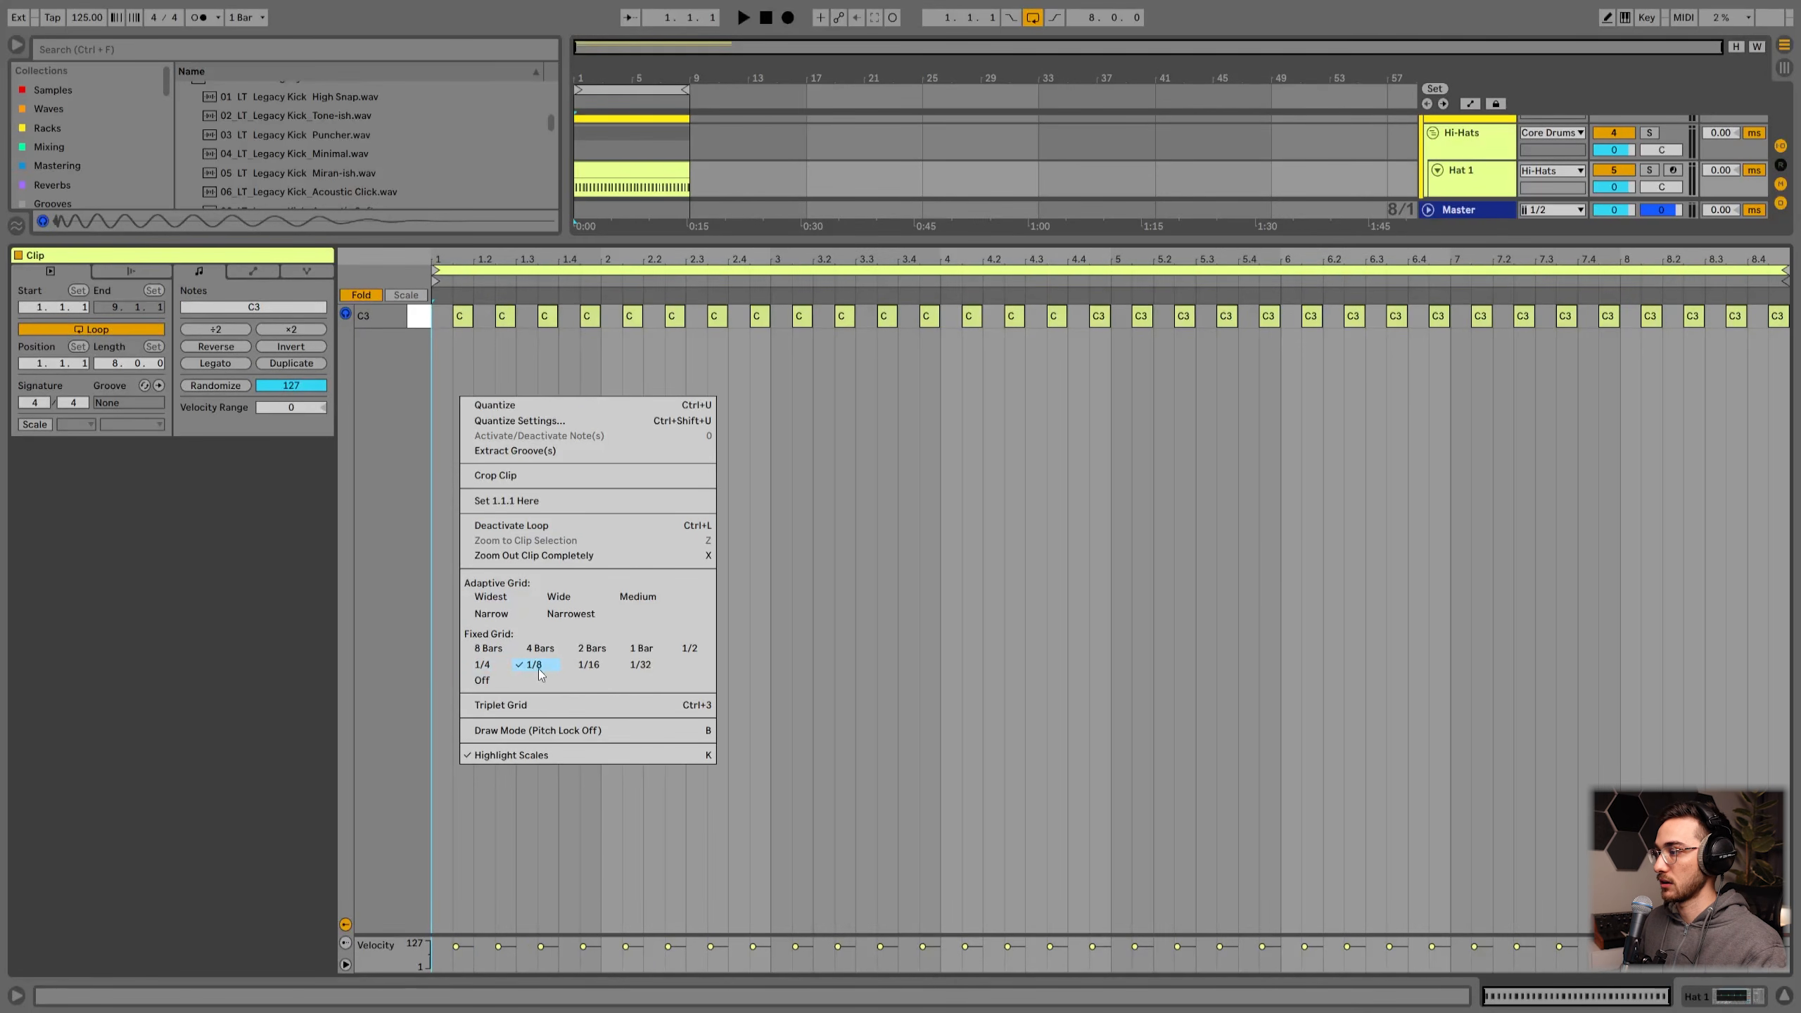
click(454, 339)
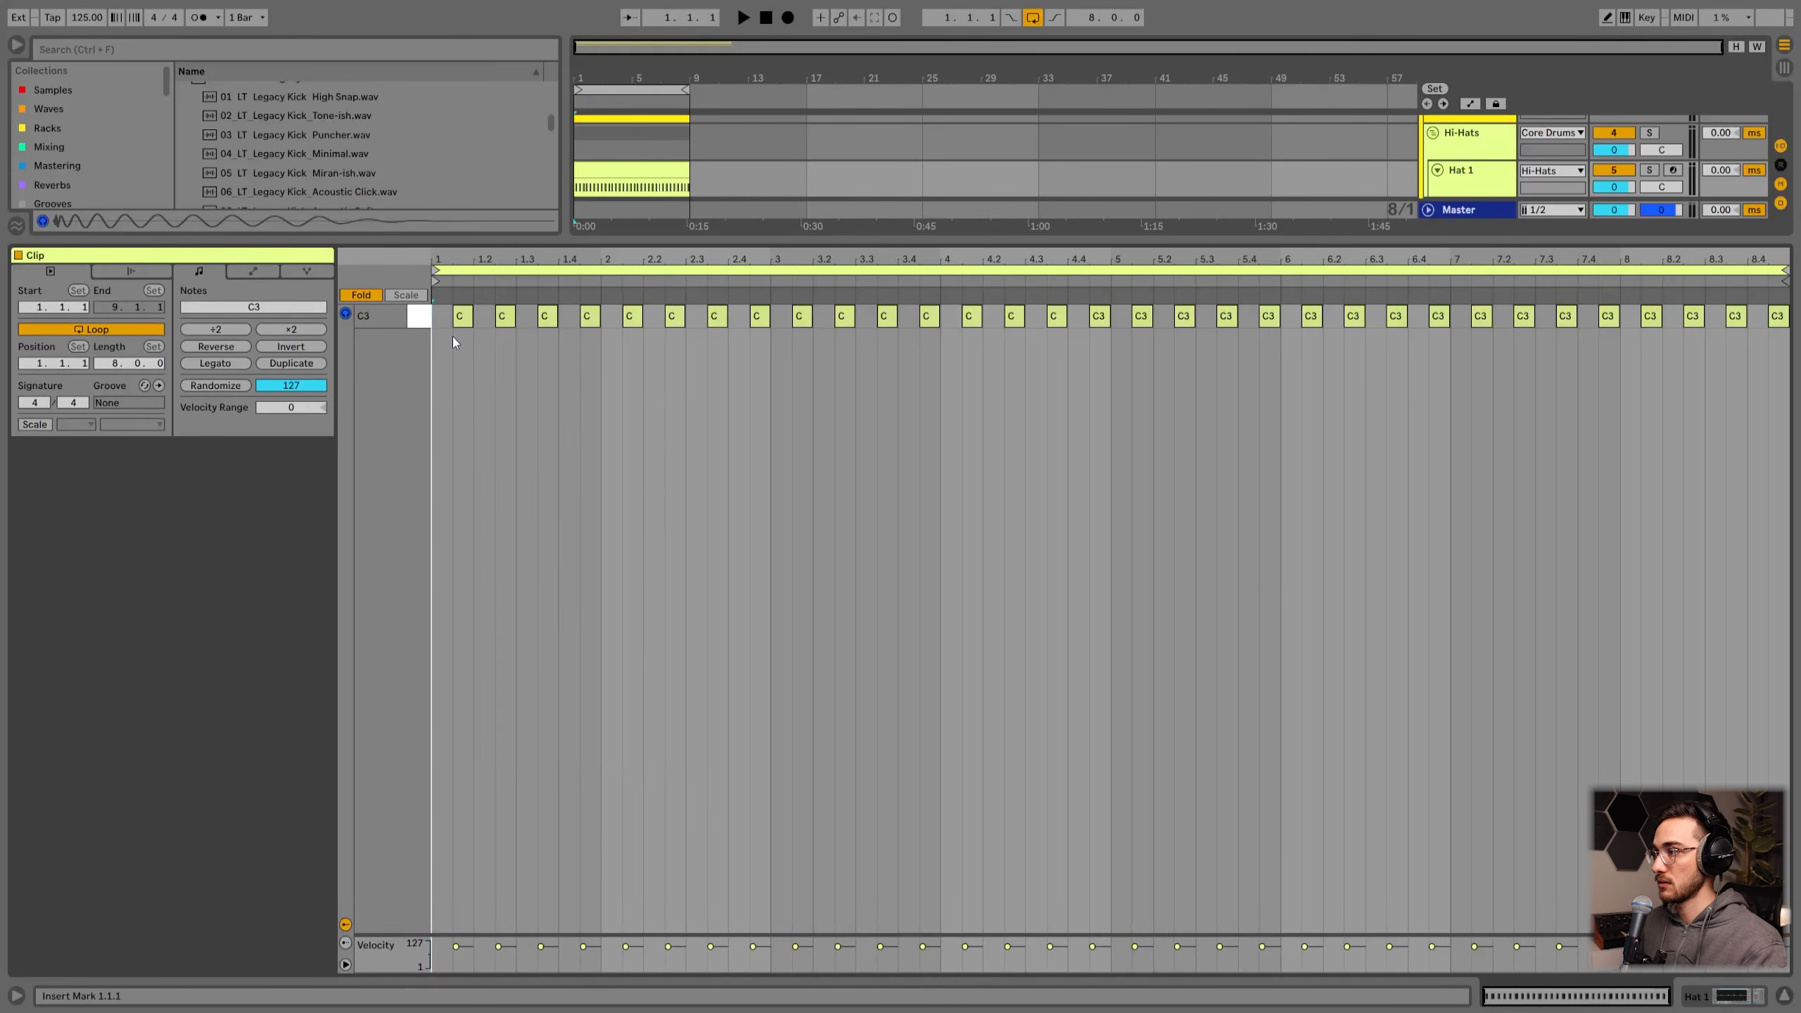
click(461, 317)
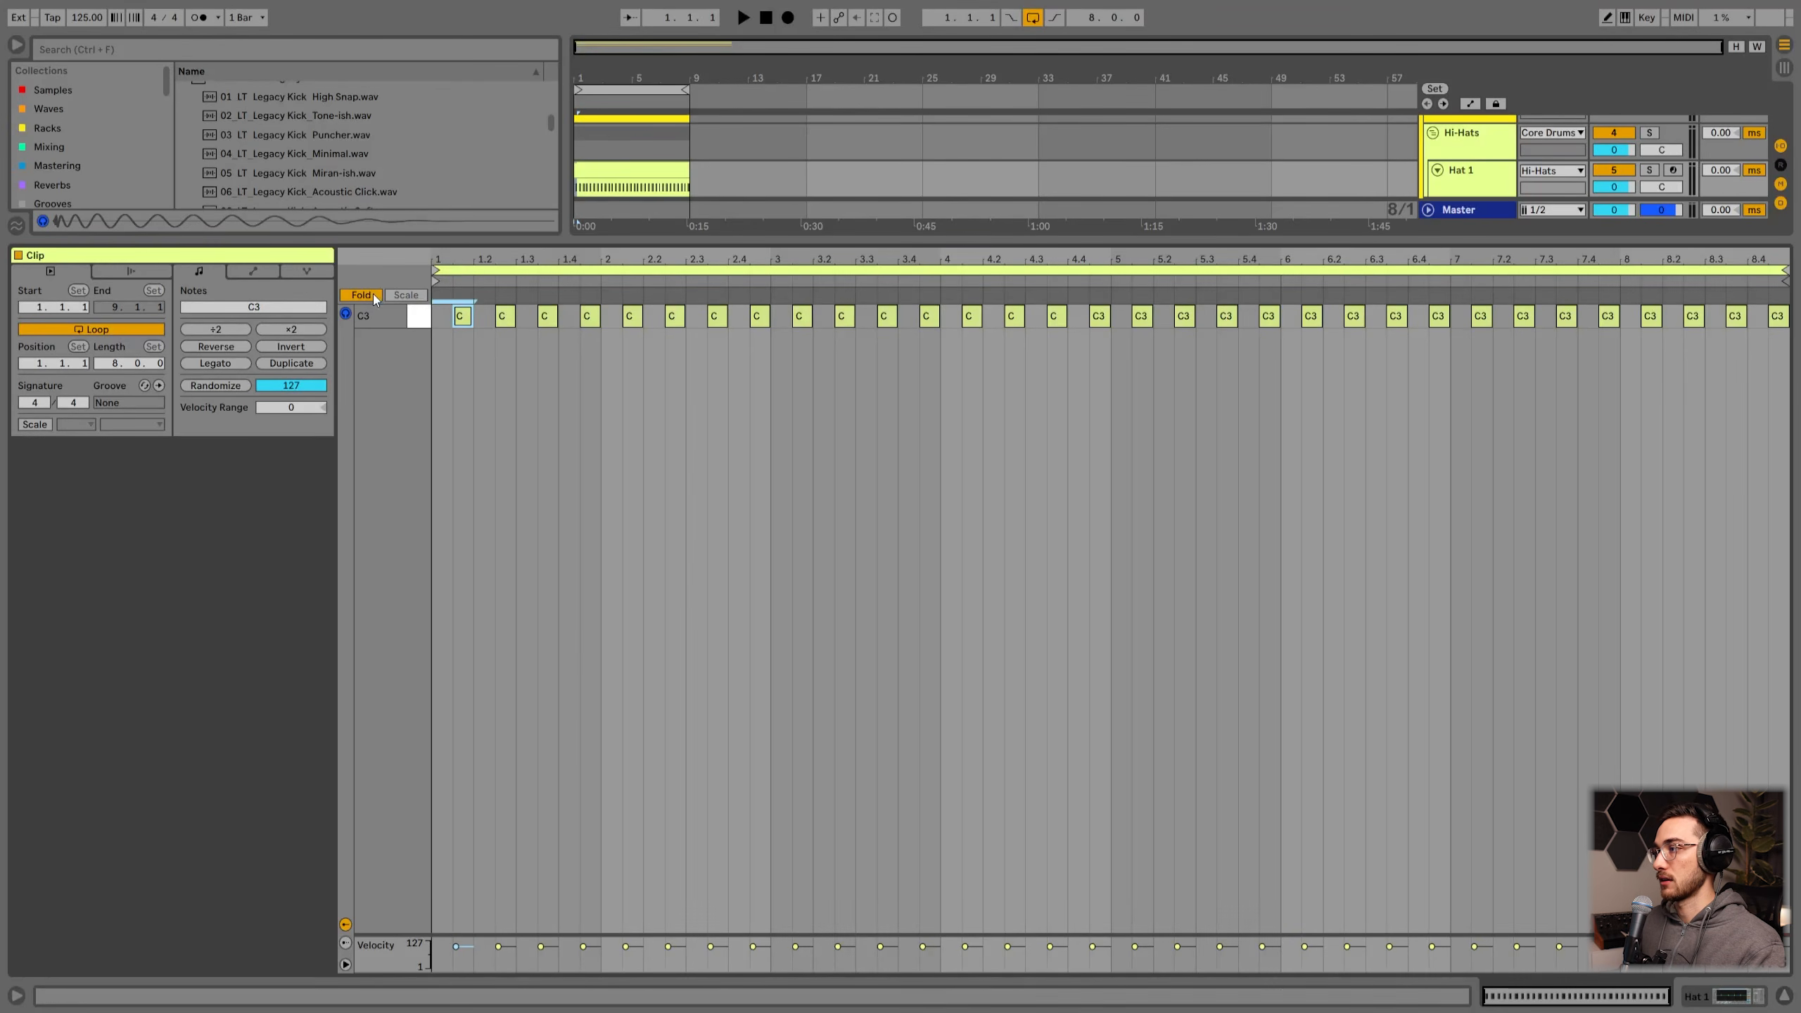
click(373, 294)
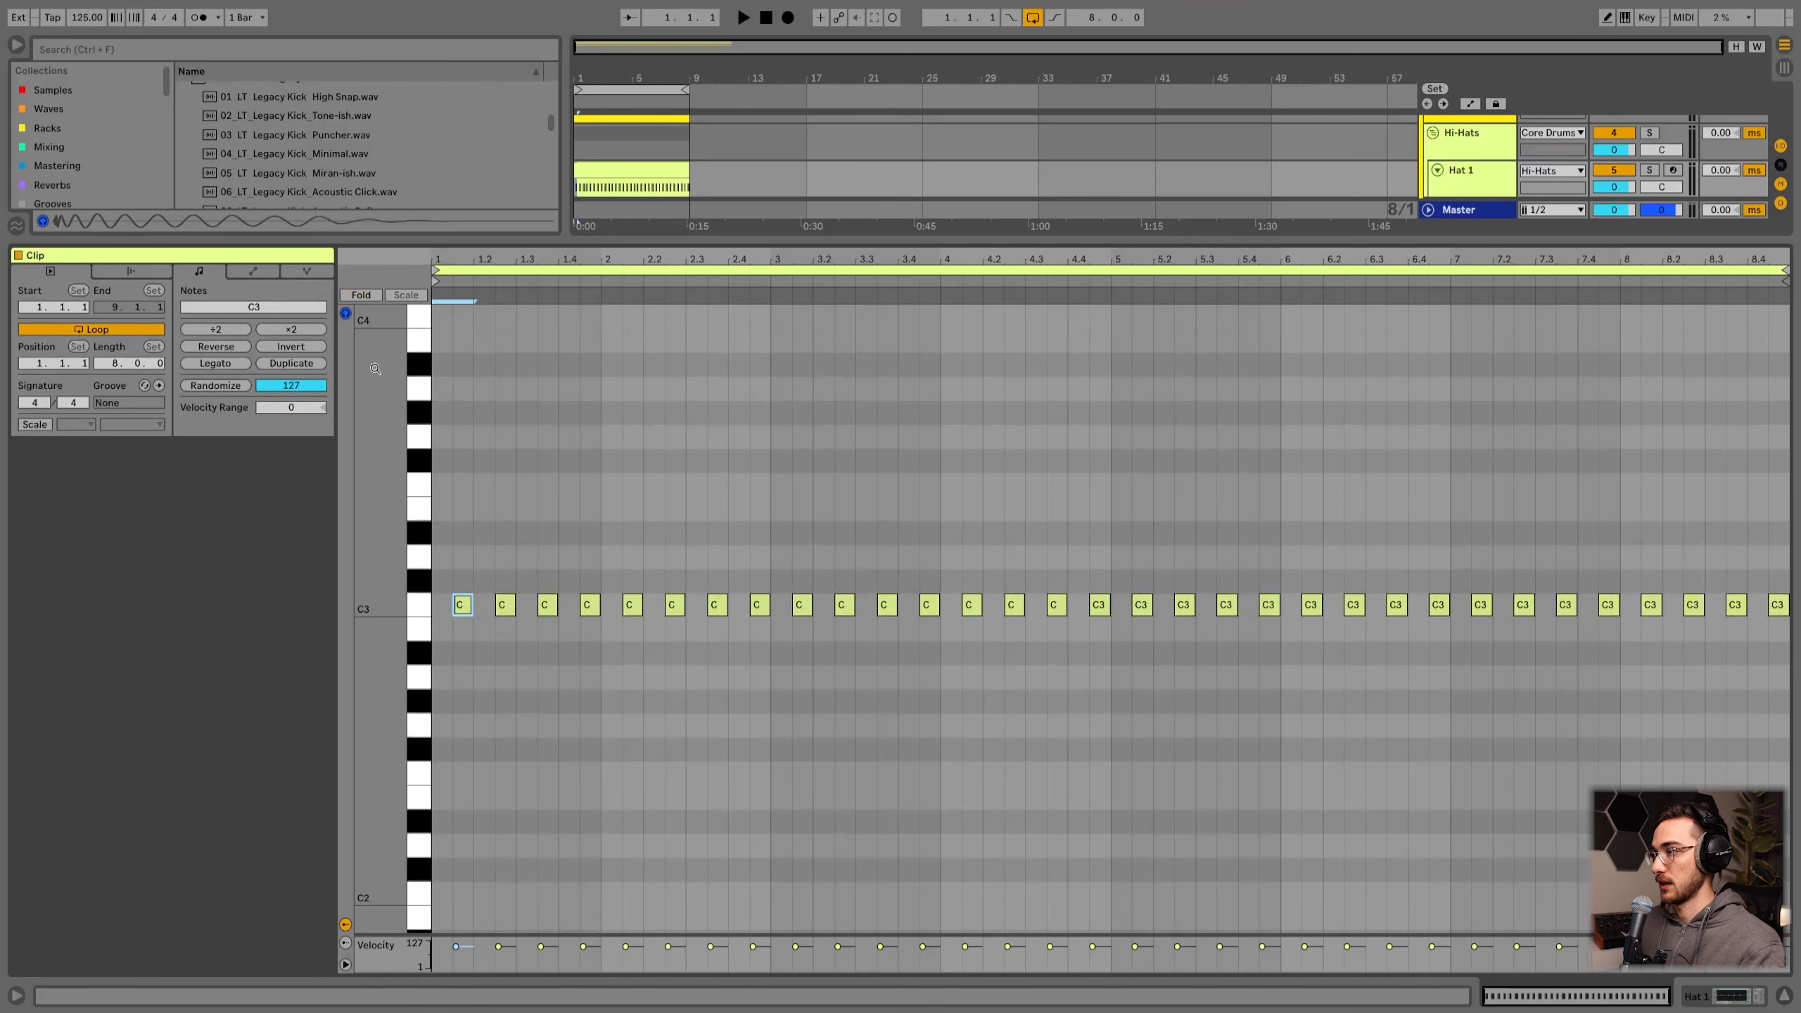
drag(541, 259, 540, 270)
drag(468, 653, 439, 544)
key(shift+Tab)
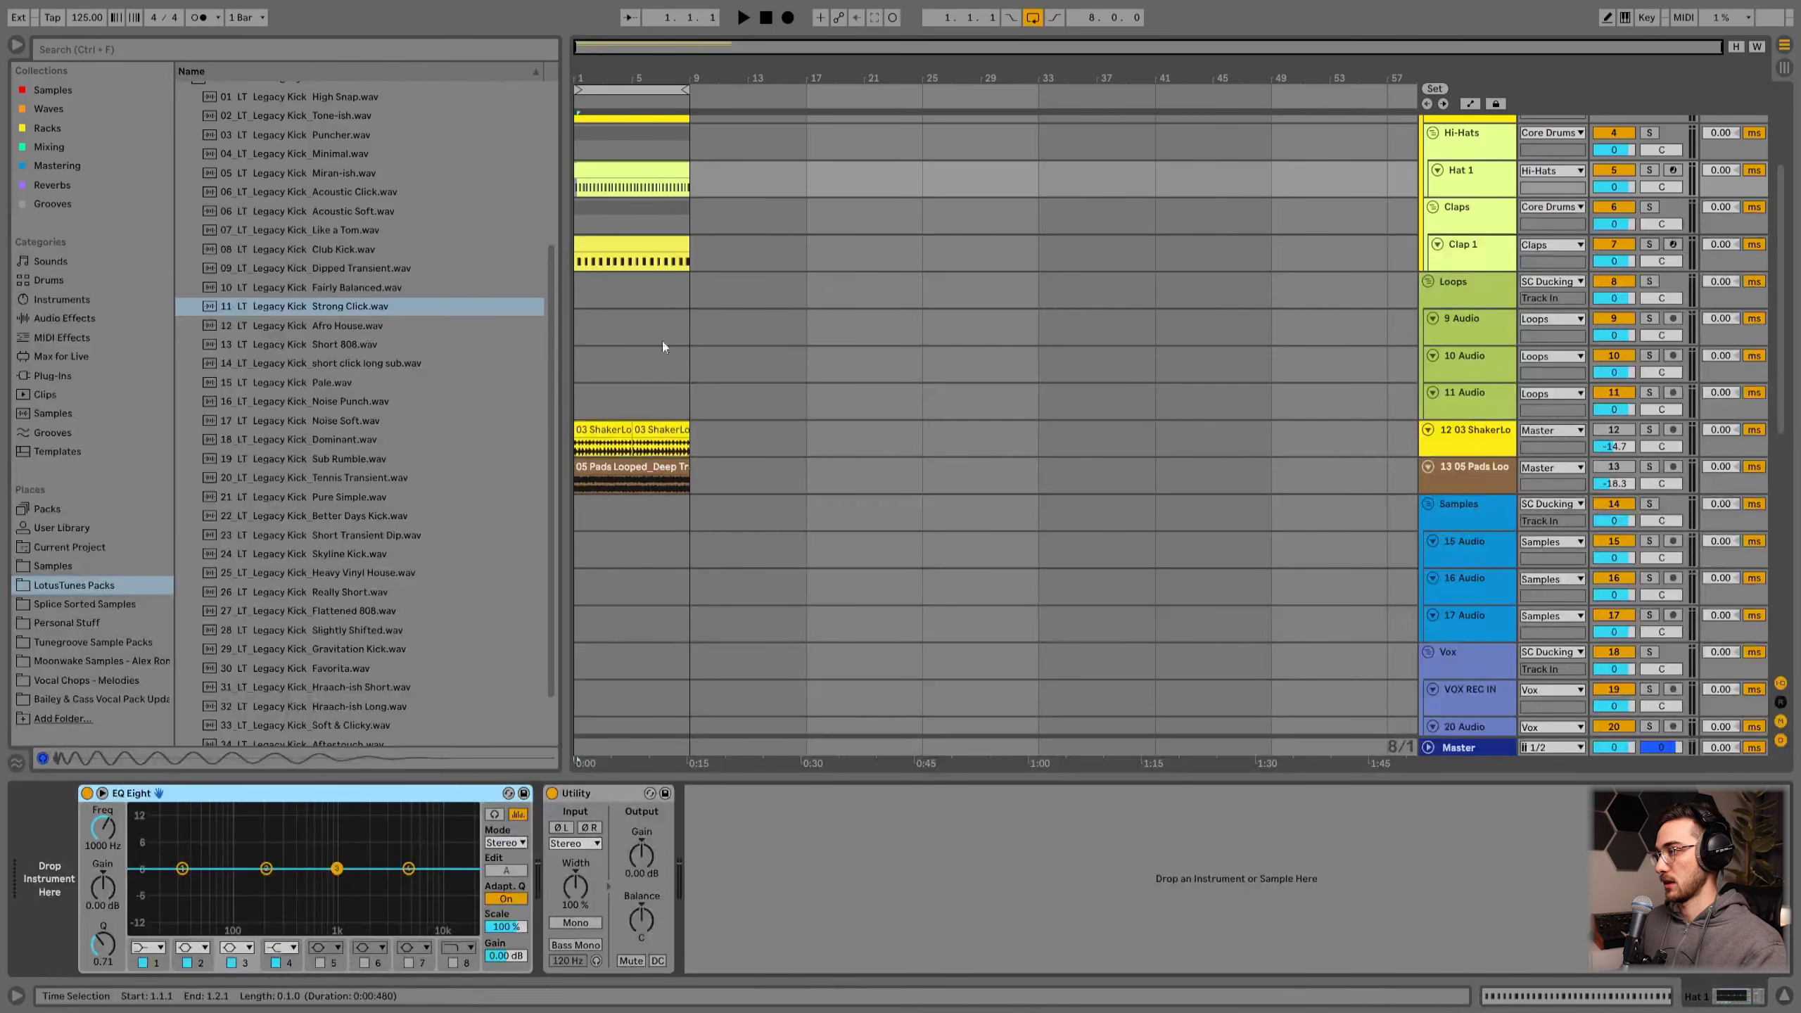
Step: Browse the Daydreamer Organic House Production Suite closed hats and load 04 CL-Hat_LT_Daydreamer into a Simpler on the Hat 1 track
scroll(642, 305, up, 2)
scroll(306, 343, up, 3)
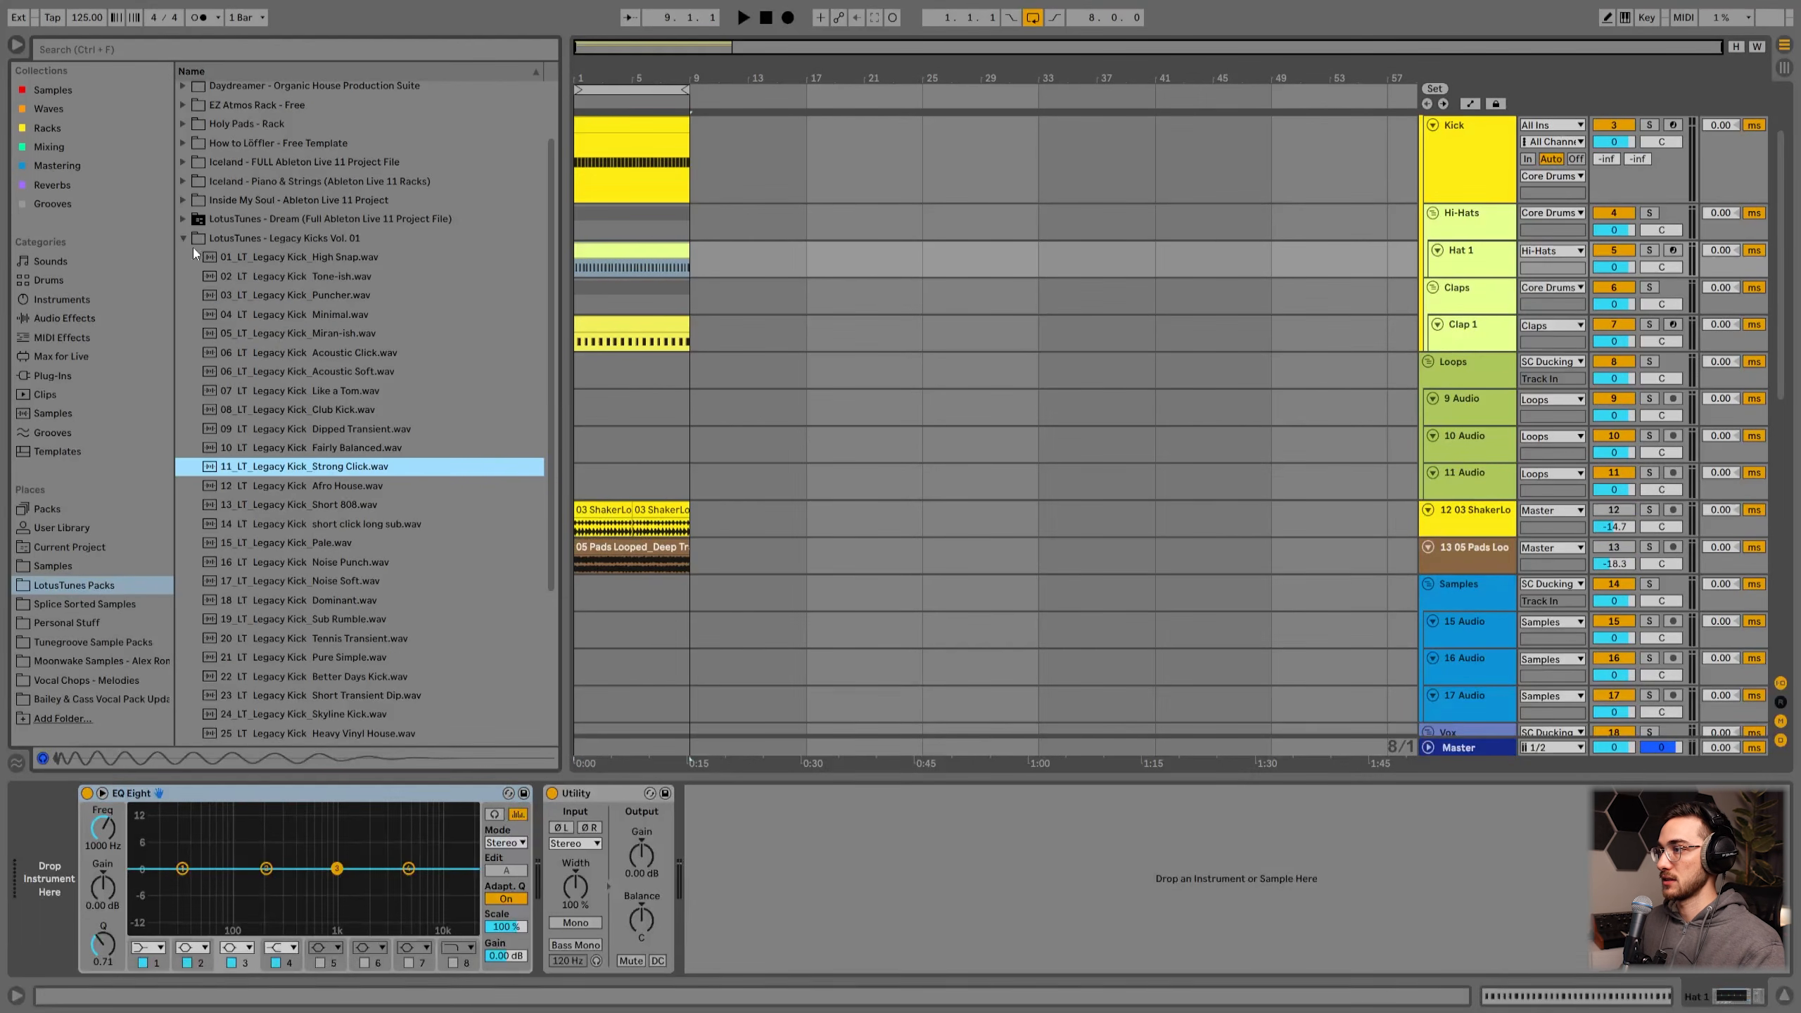
click(183, 242)
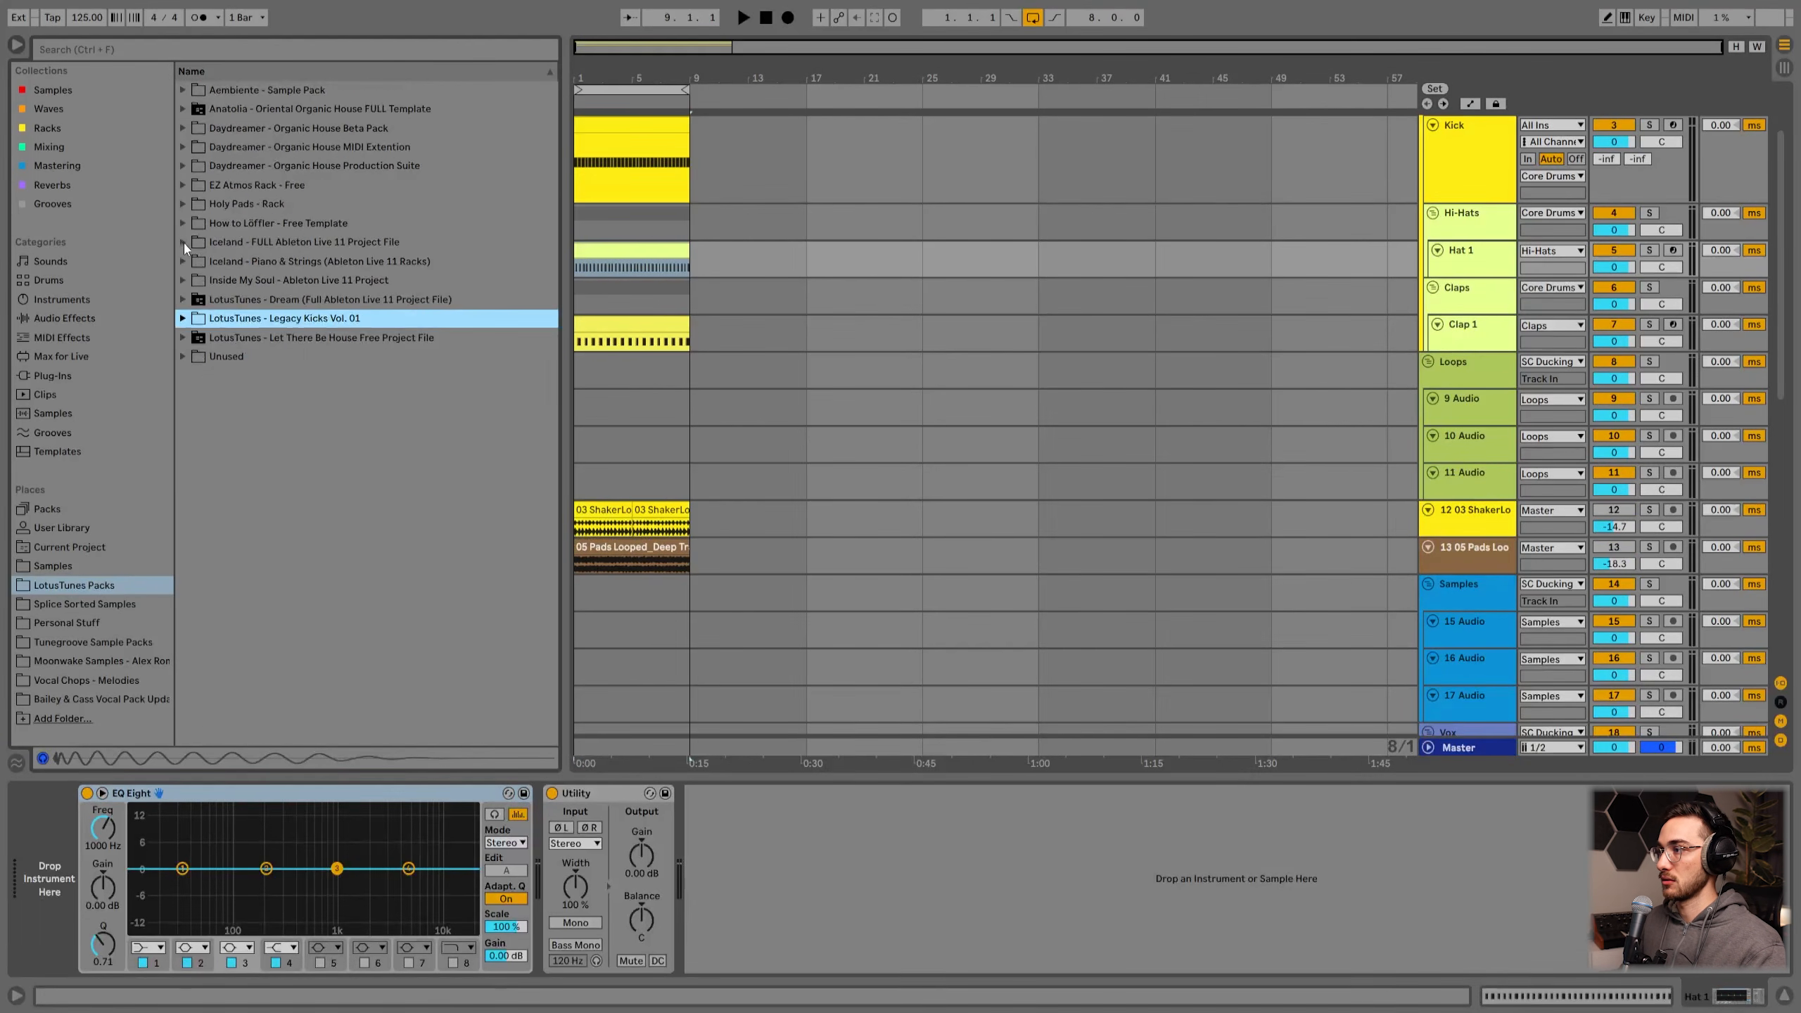
click(188, 163)
click(195, 207)
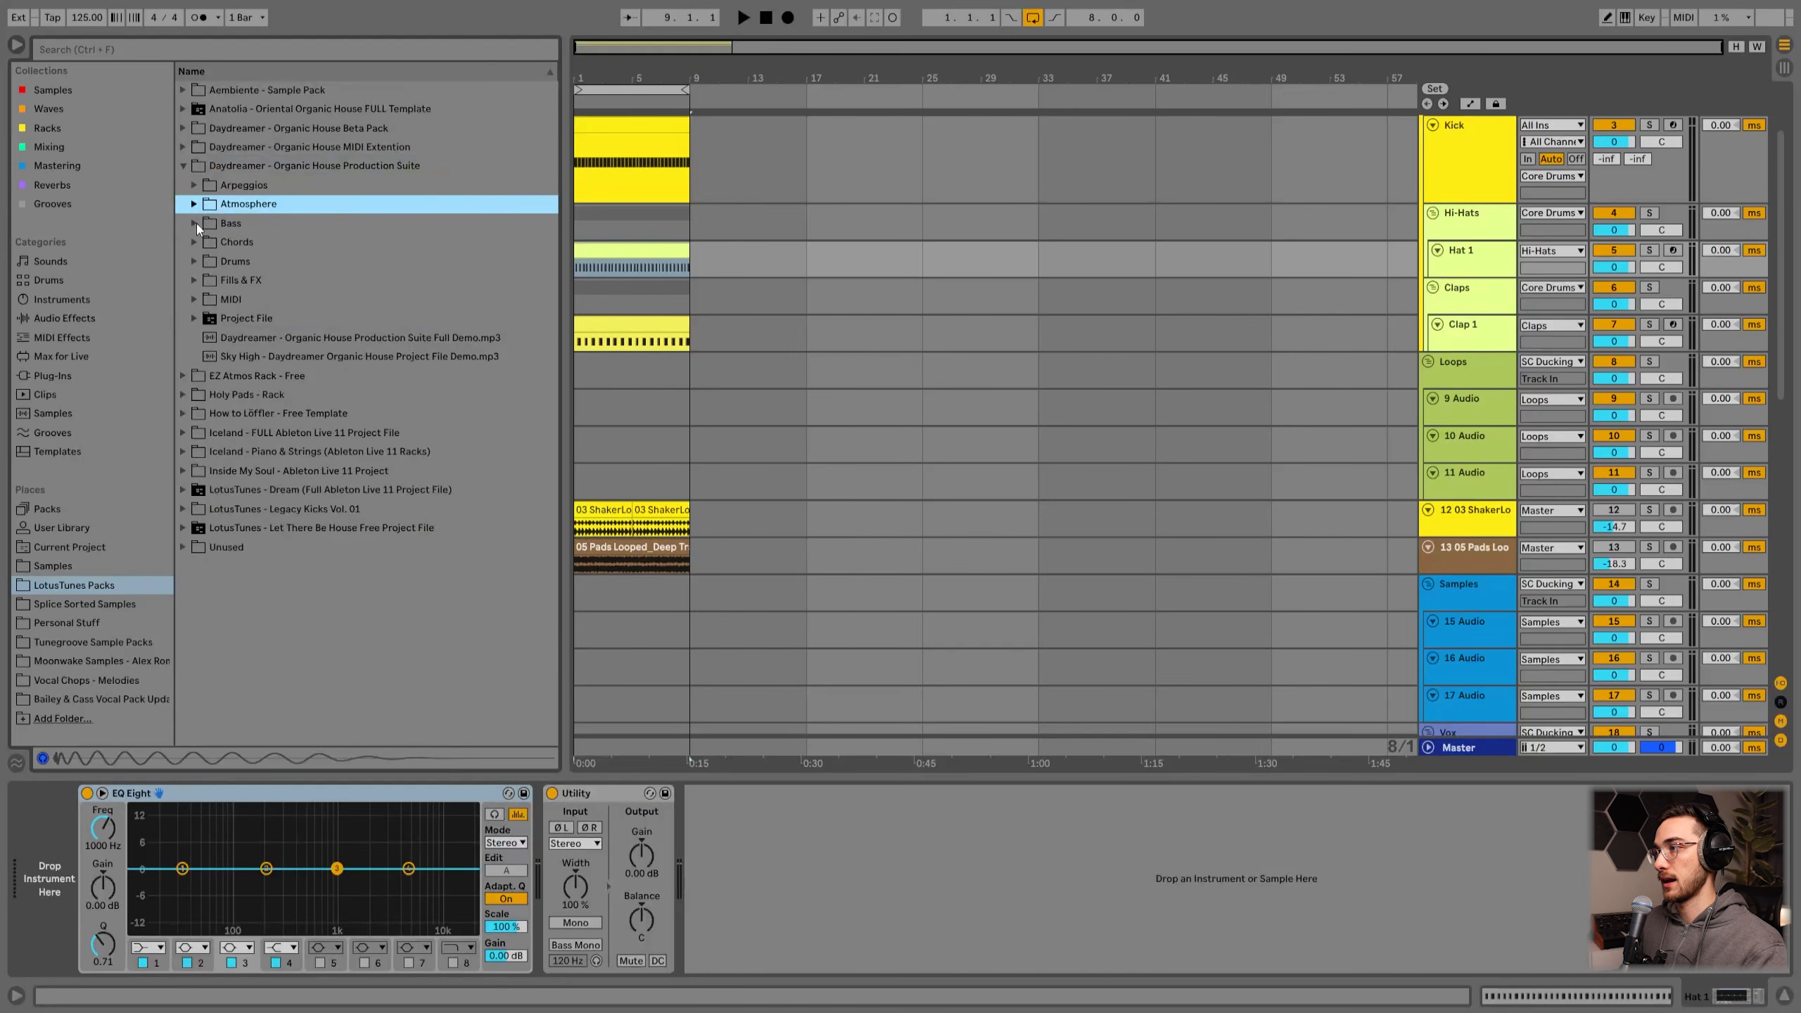
click(193, 262)
click(216, 337)
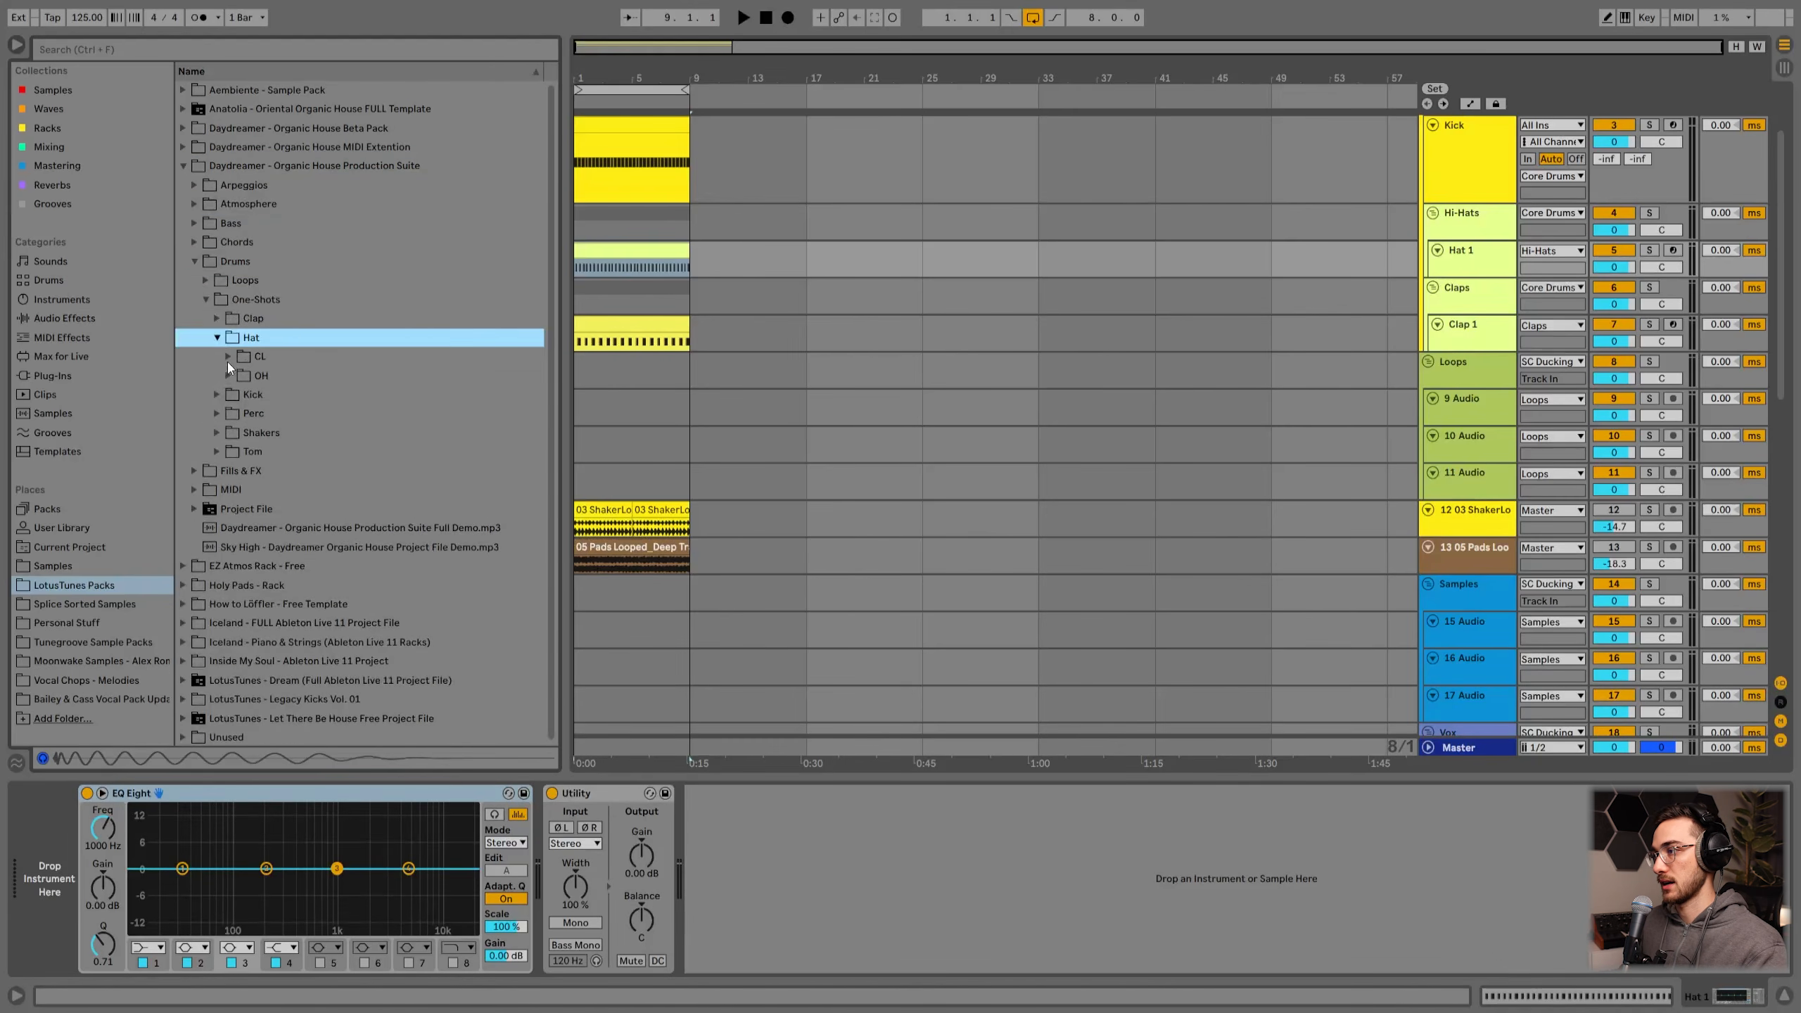
click(228, 357)
click(290, 430)
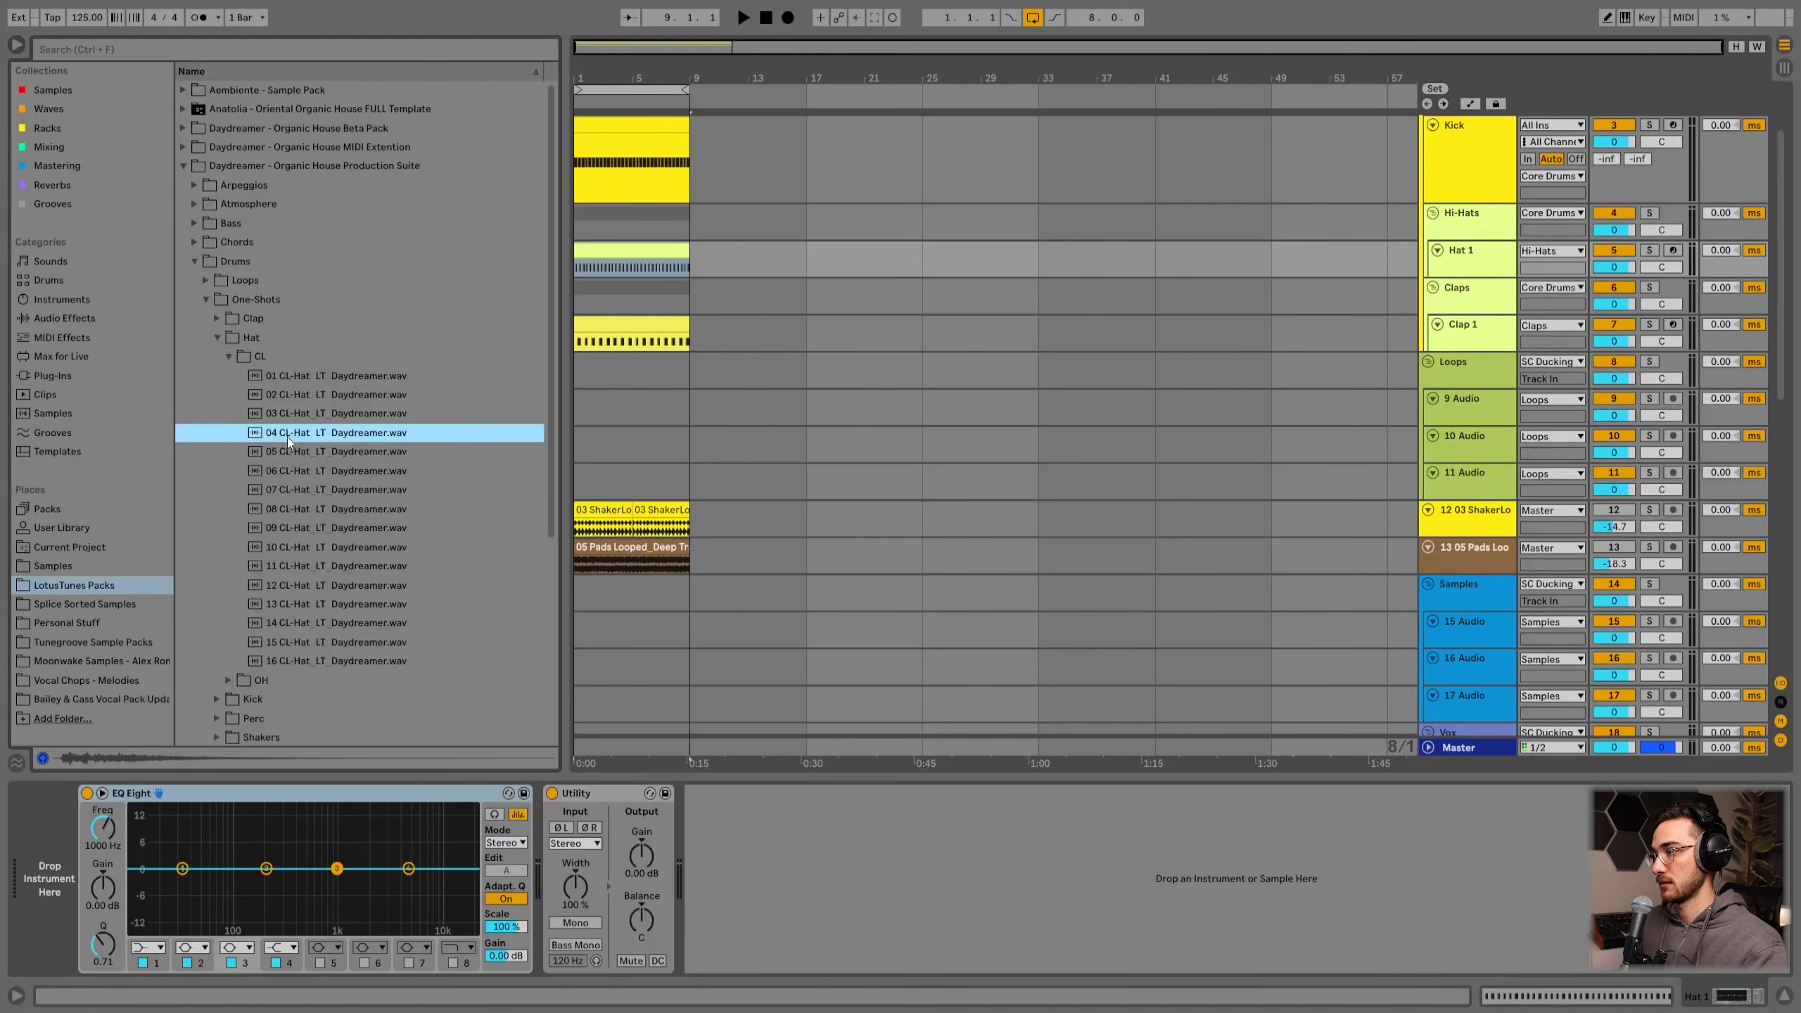
click(297, 415)
click(288, 435)
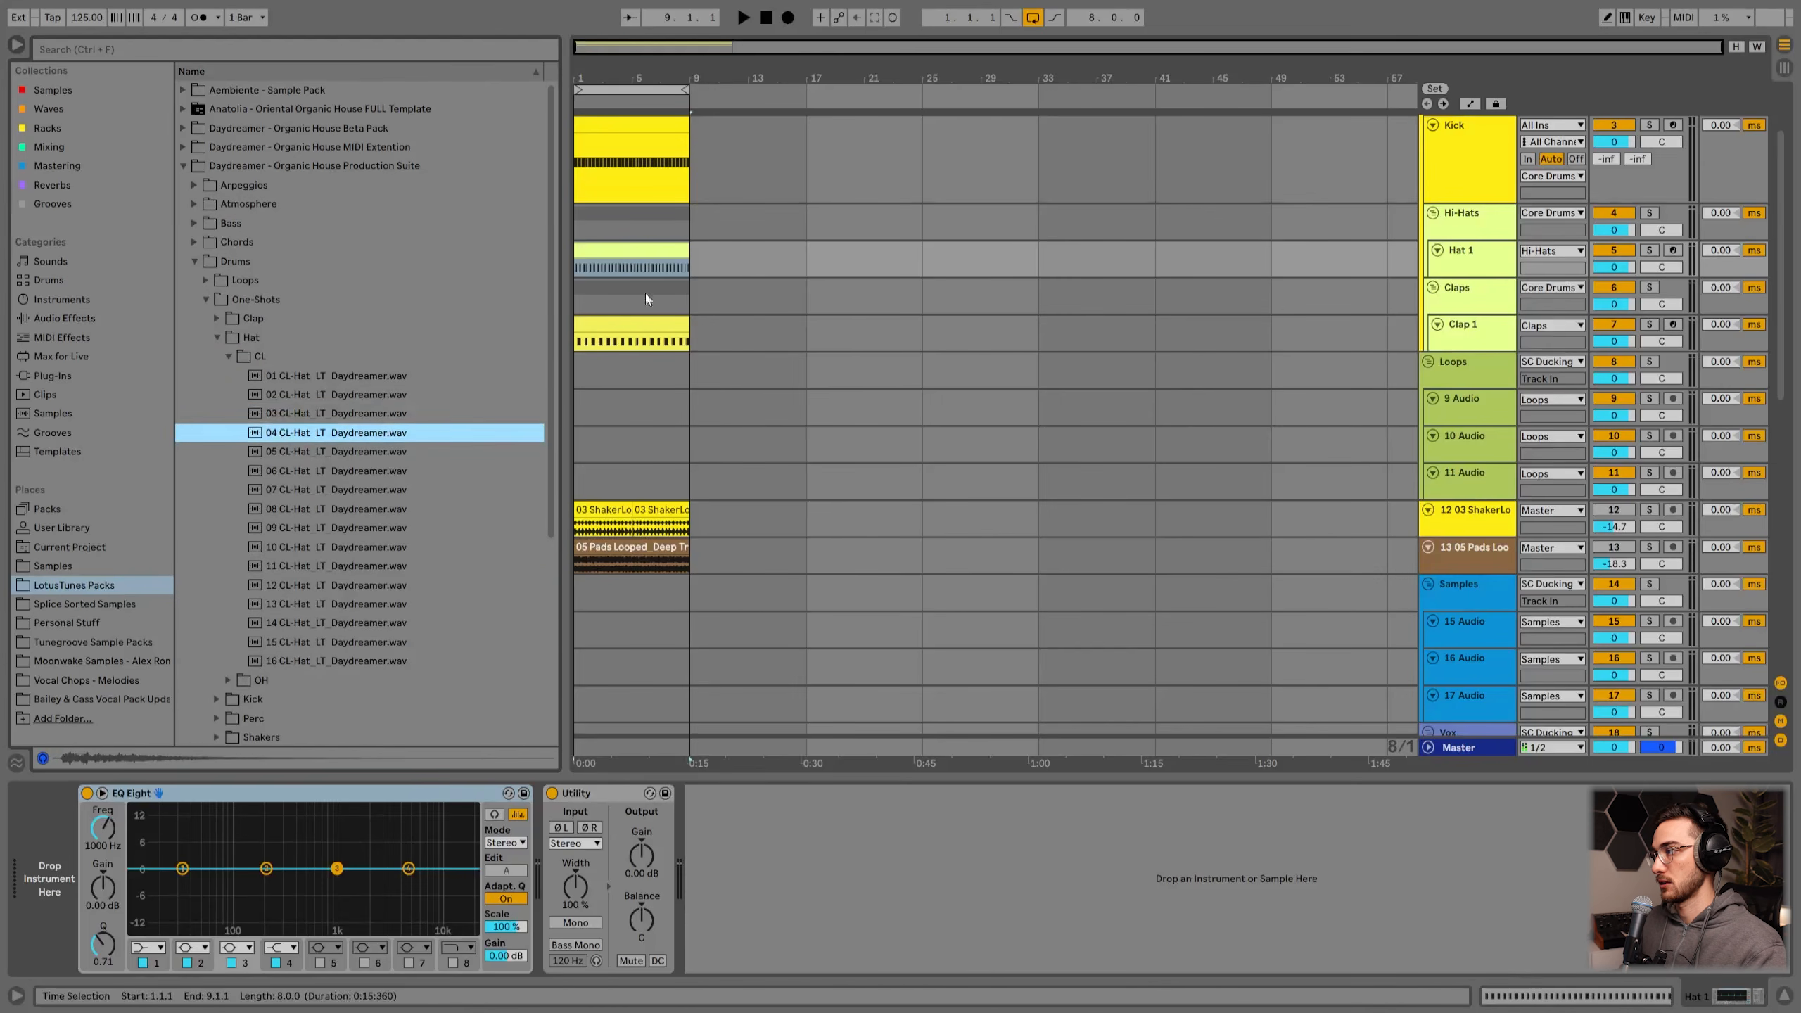
drag(318, 434, 59, 866)
click(1461, 271)
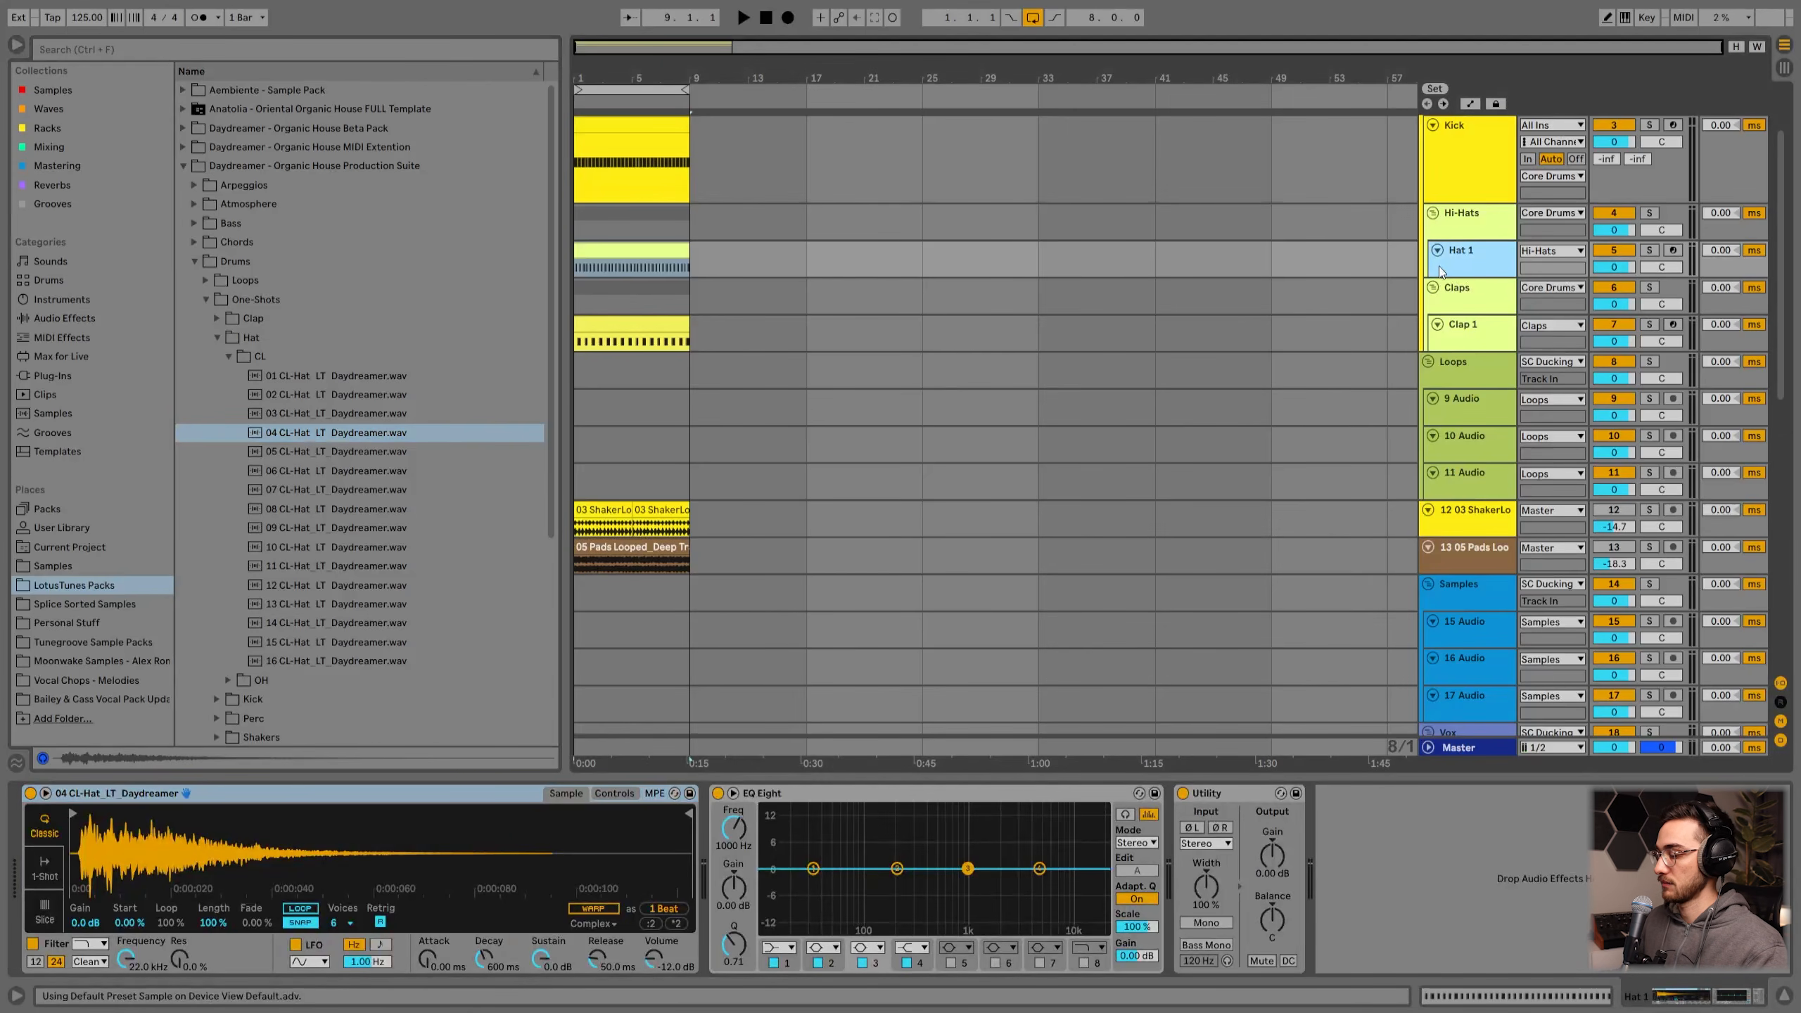
Step: Play the set and lower the Hat 1 track volume to about -8.9 dB
scroll(1447, 306, up, 1)
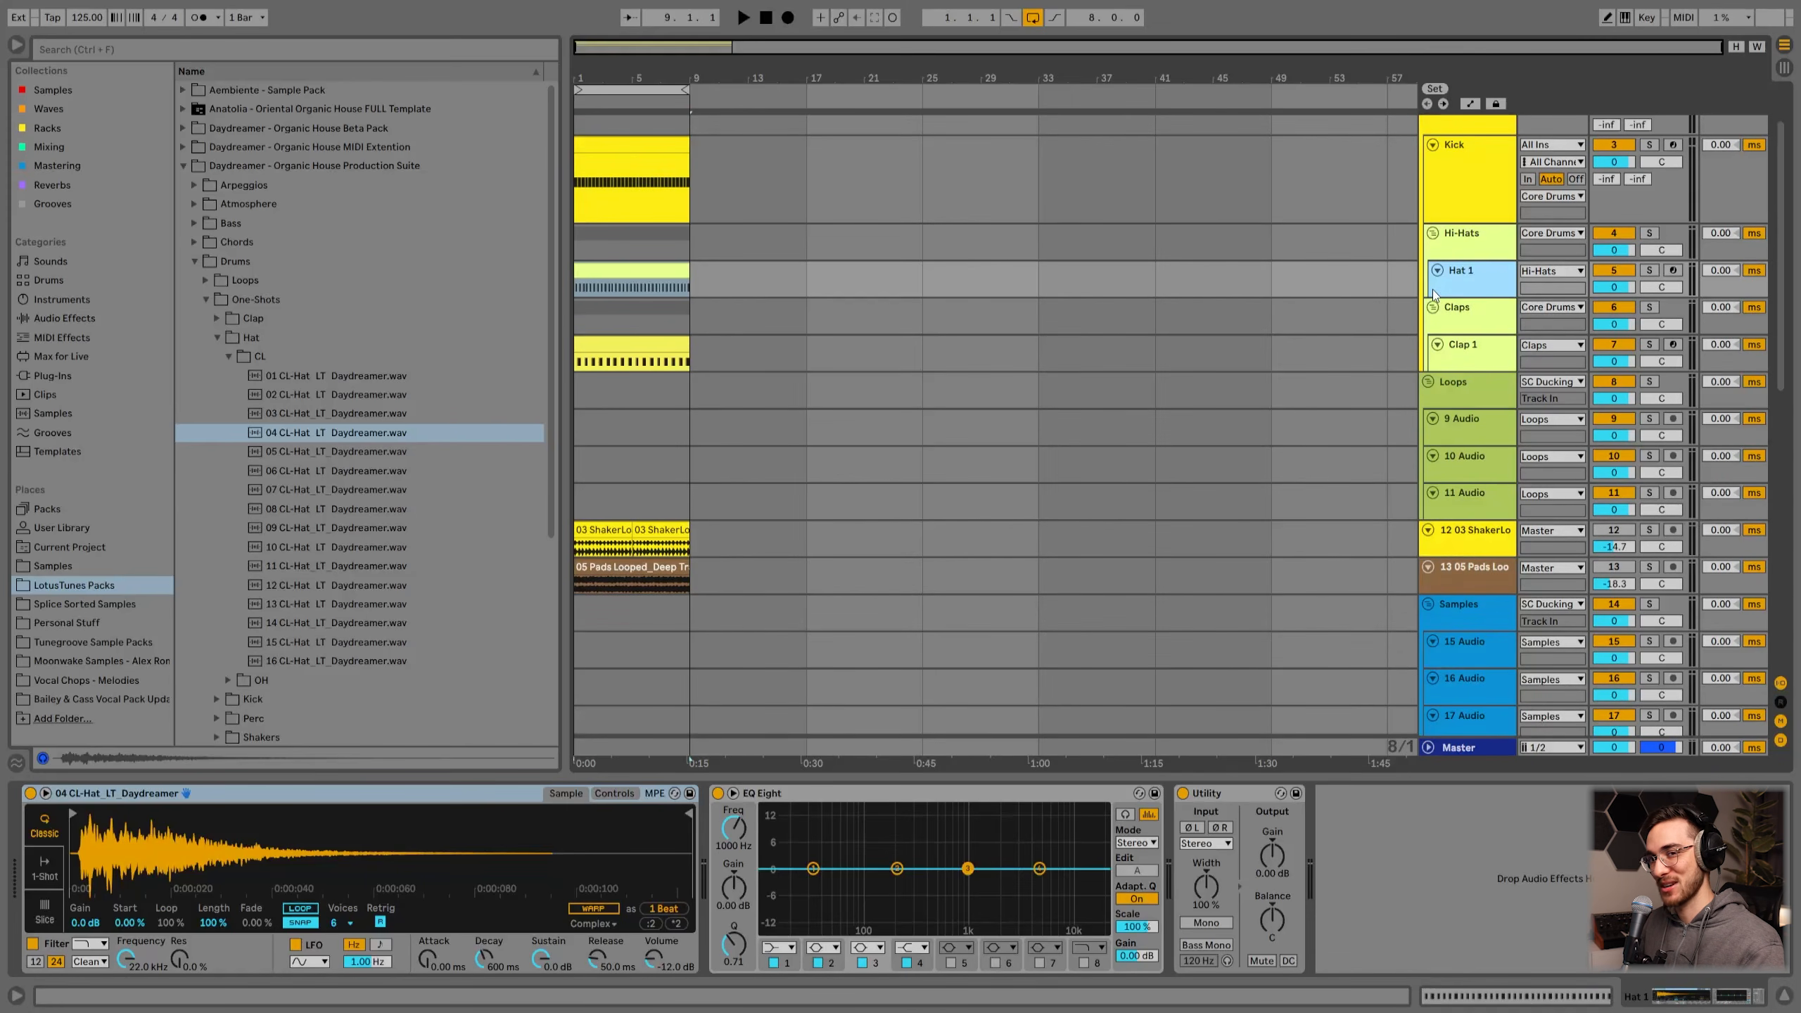
key(space)
scroll(744, 511, up, 3)
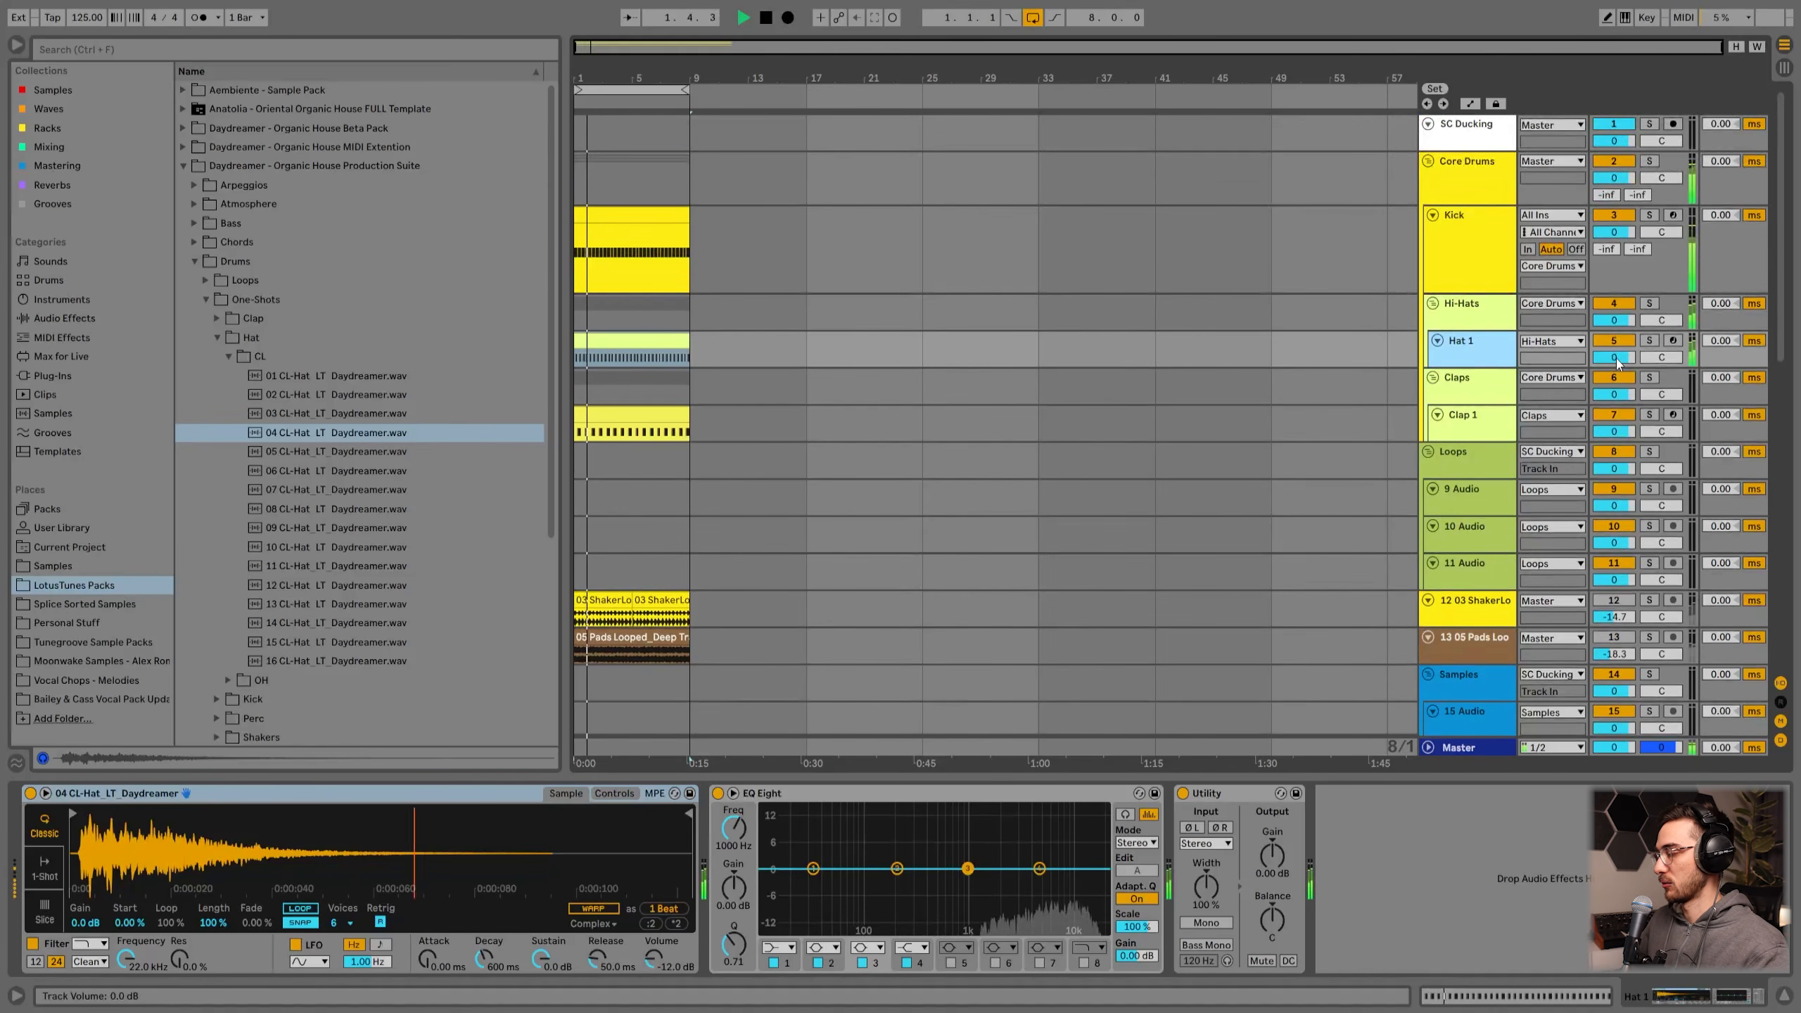
drag(1619, 361, 1619, 425)
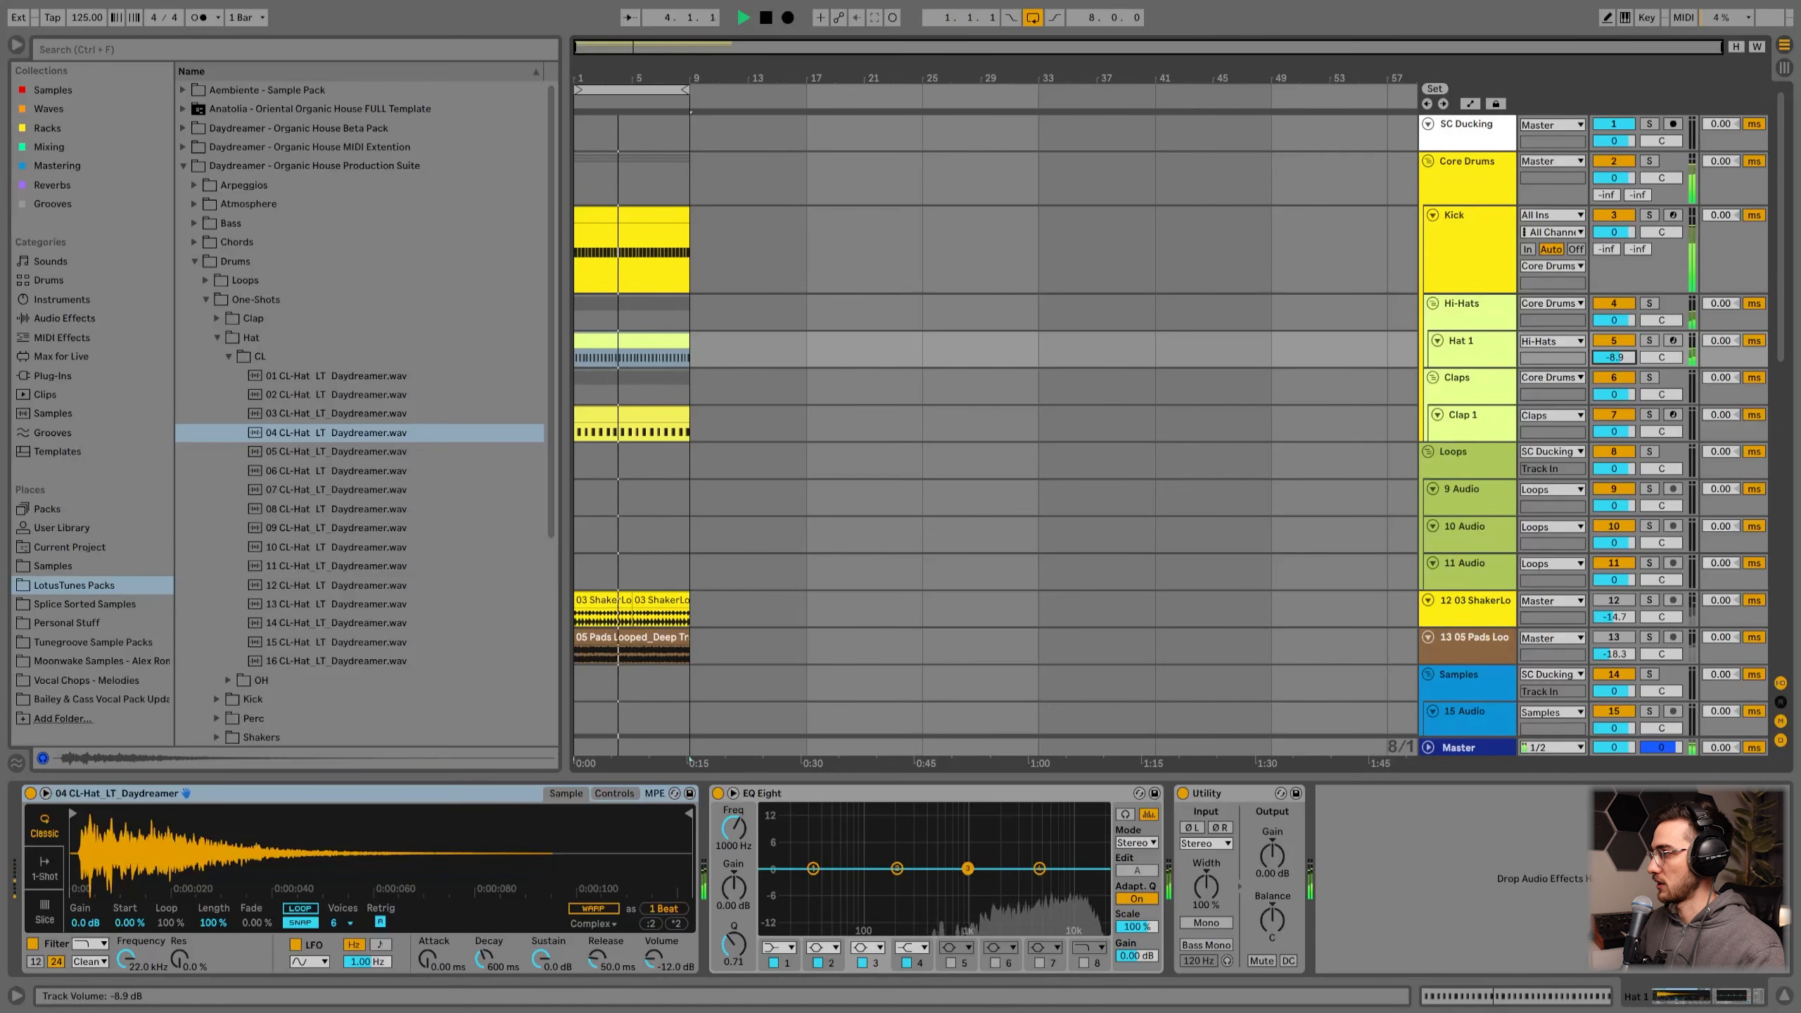
click(1476, 358)
key(space)
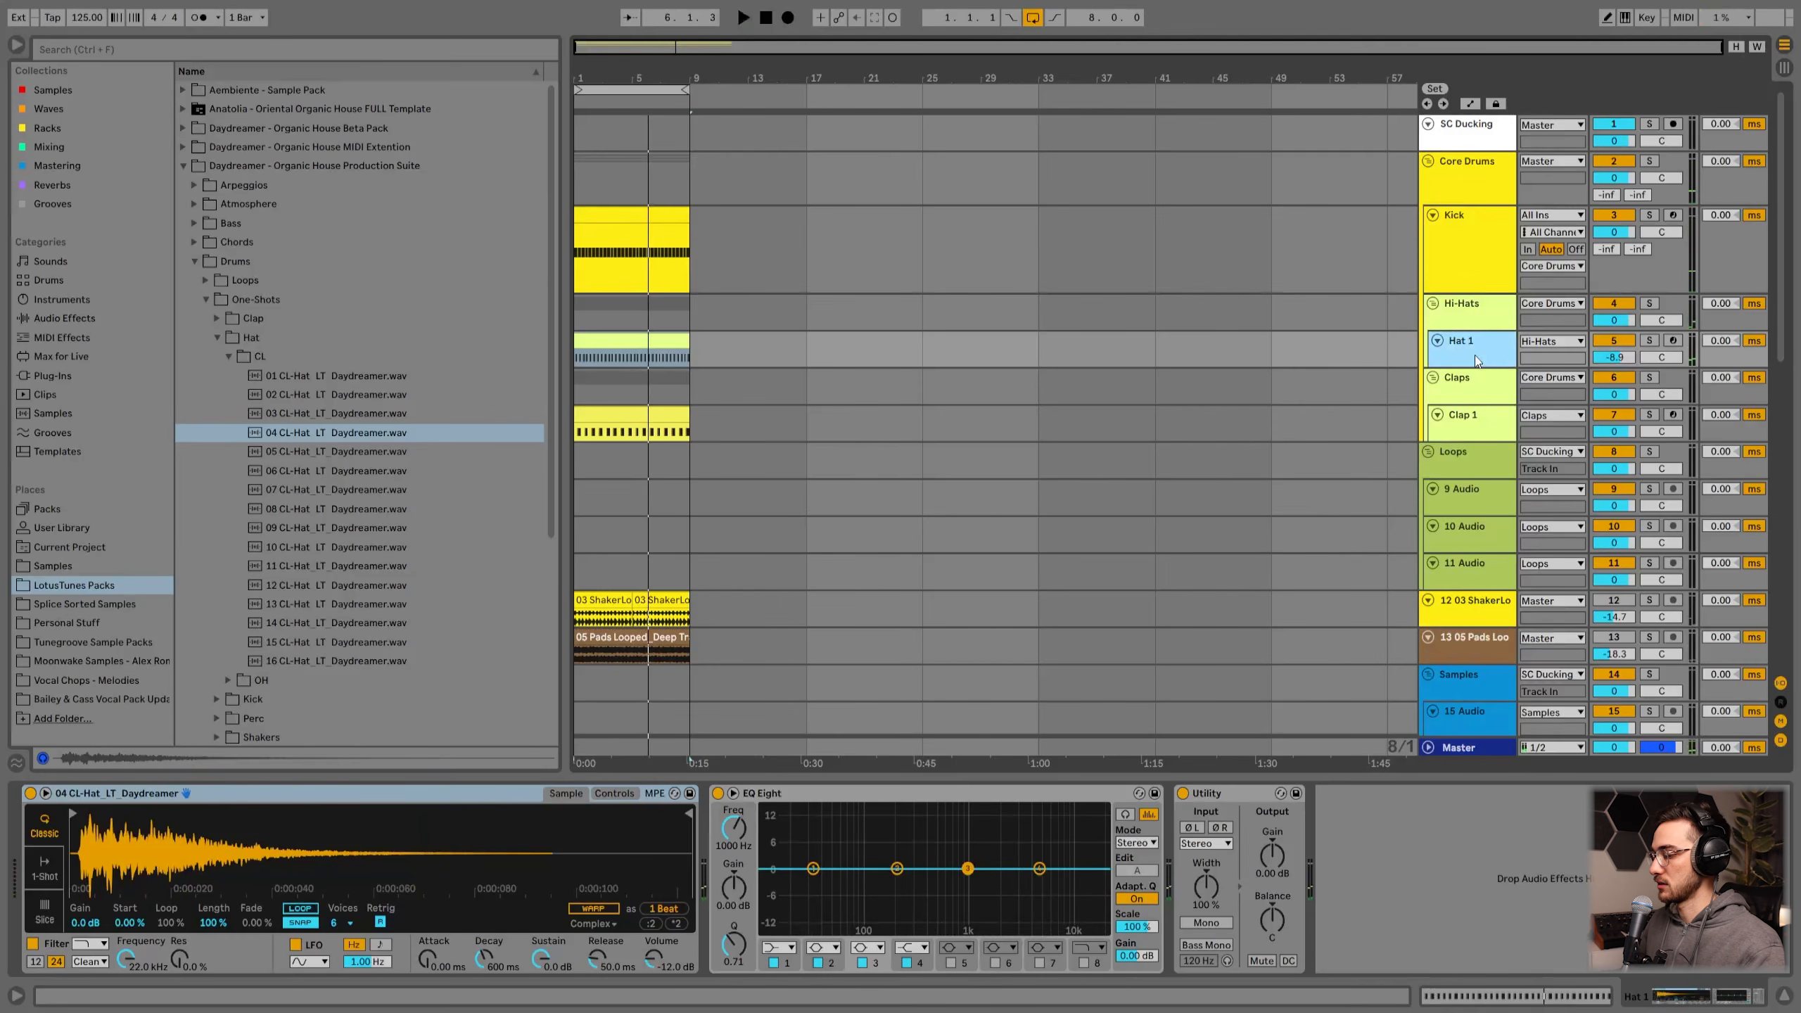
Step: Duplicate the Hat 1 track and load 01 O-Hat_LT_Daydreamer from the open hats folder into the copy's Simpler
key(ctrl+d)
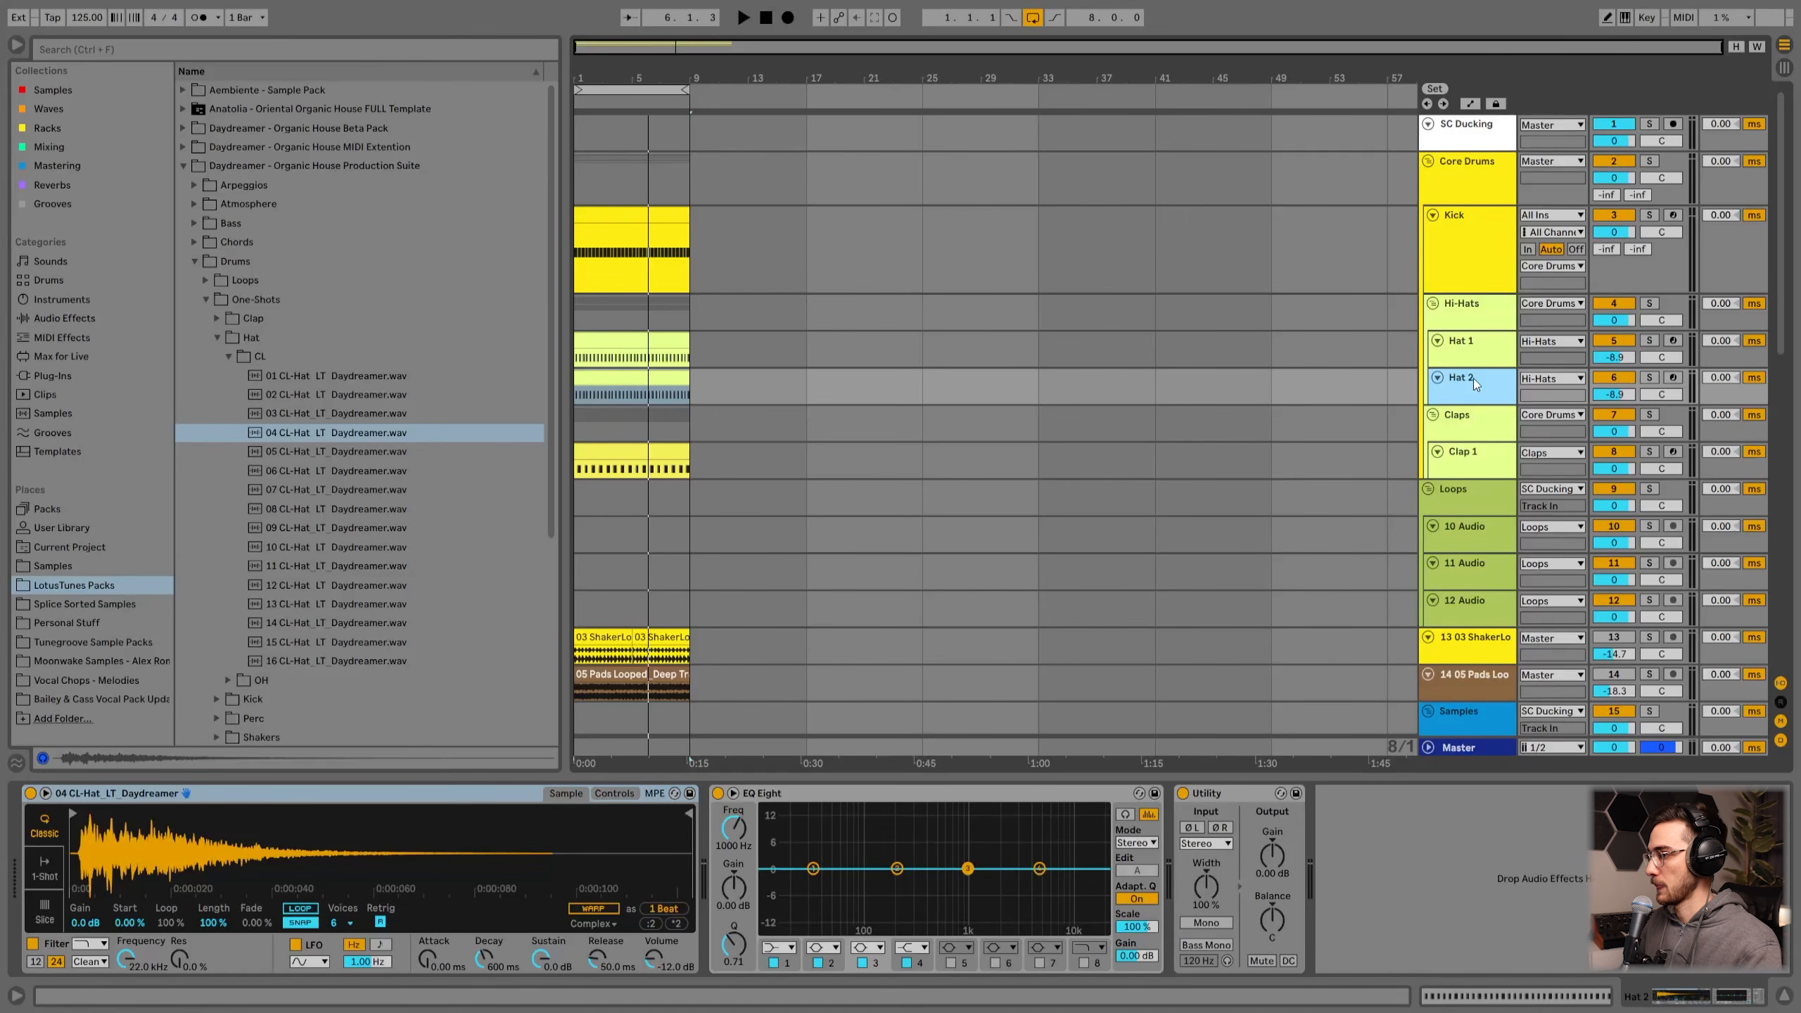
click(230, 359)
click(230, 375)
click(290, 396)
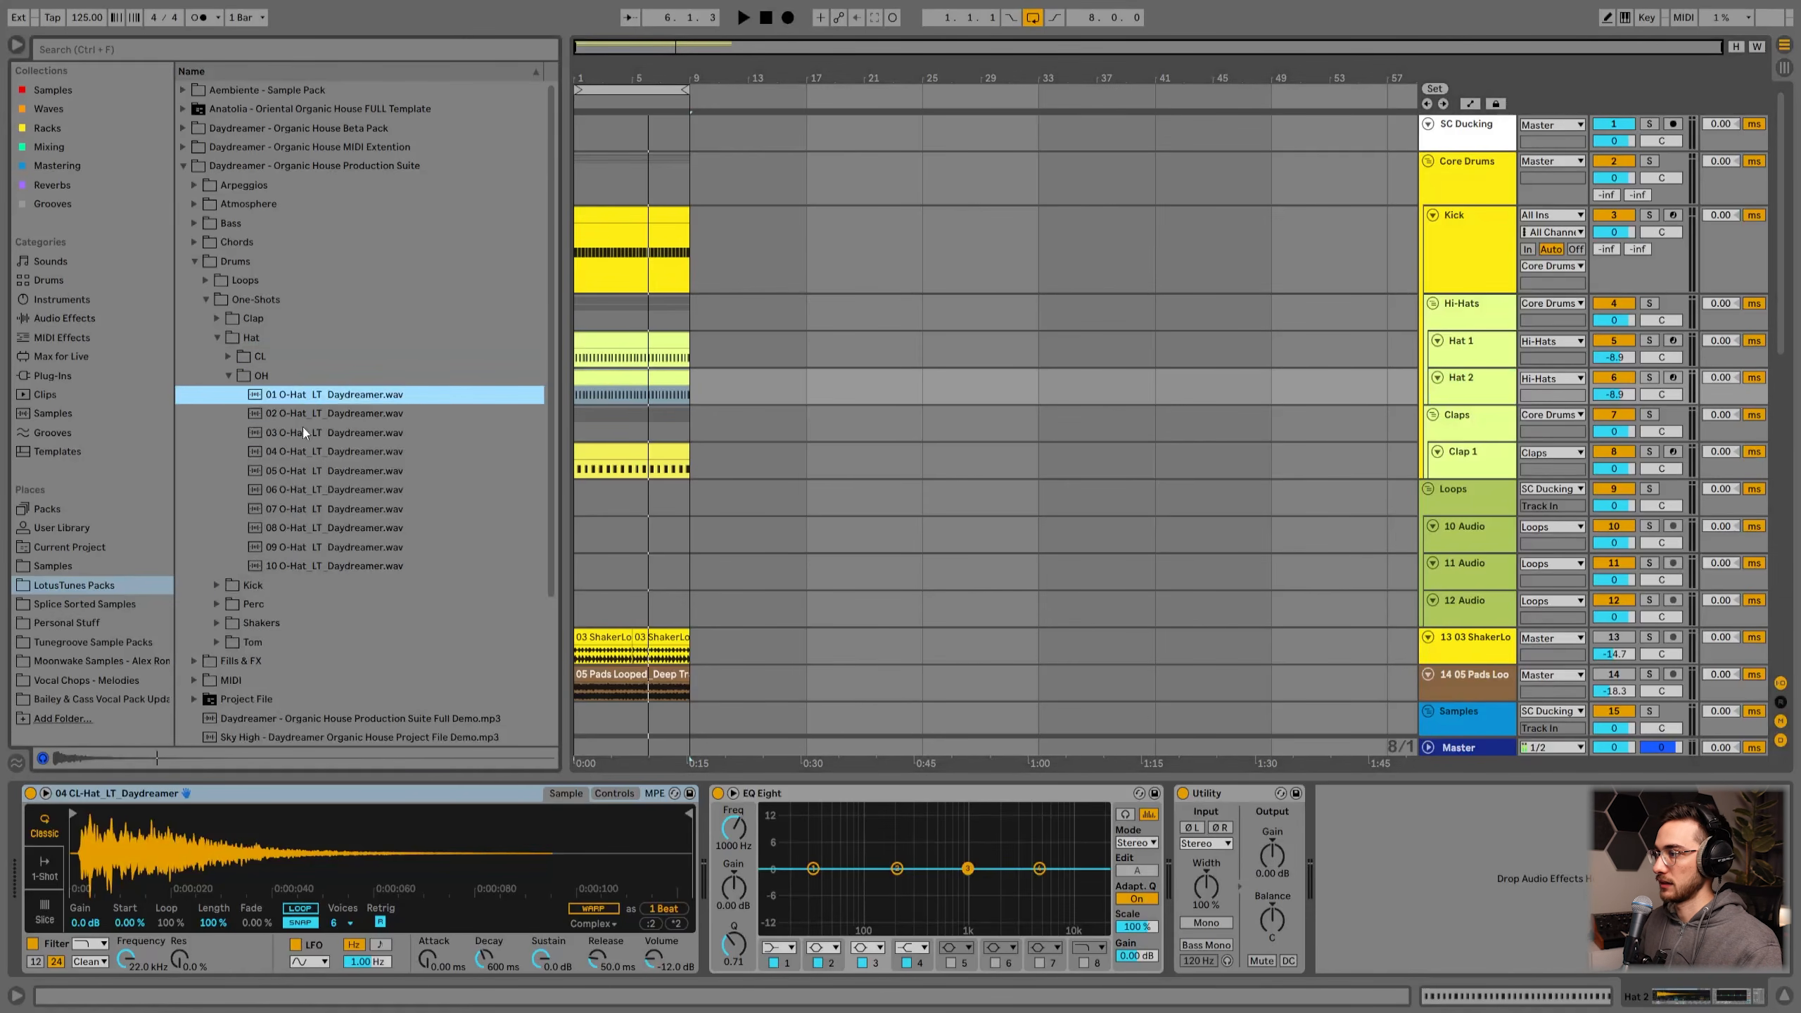
drag(299, 400, 316, 836)
Step: While playing, set the Hat 2 Simpler attack to about 0.84 ms and sustain to -57 dB
key(space)
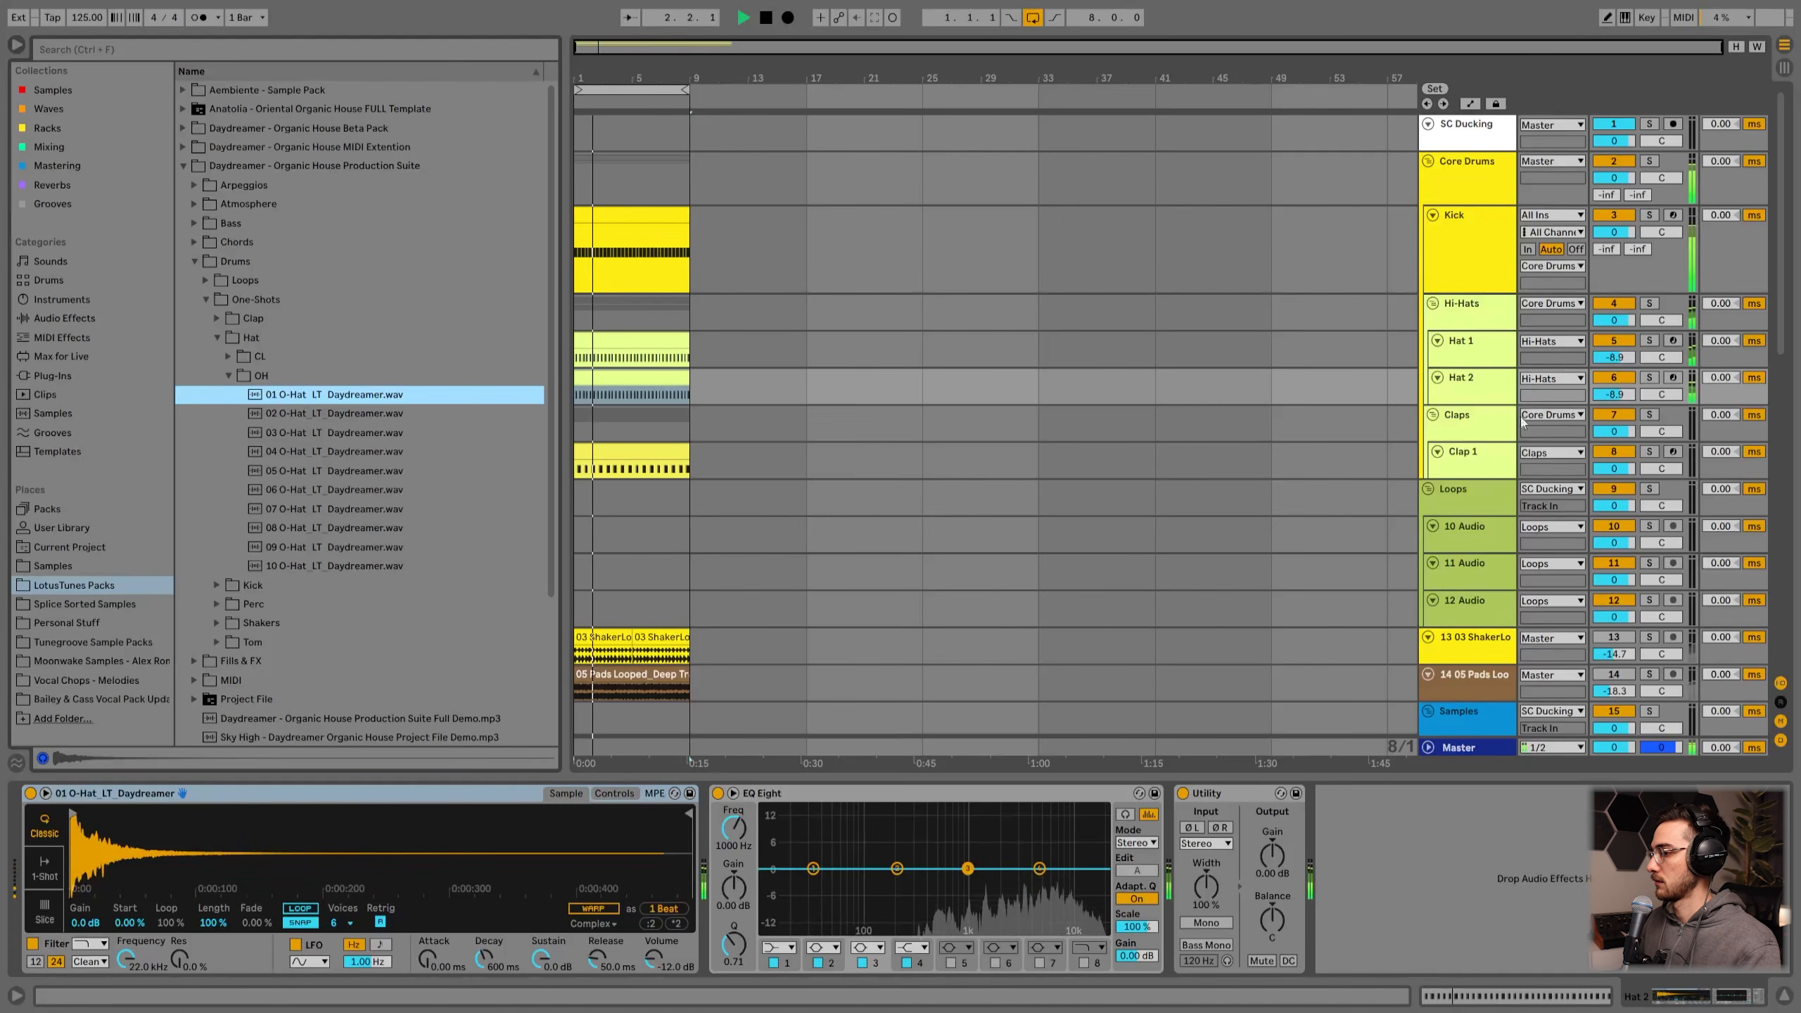
drag(428, 970, 427, 966)
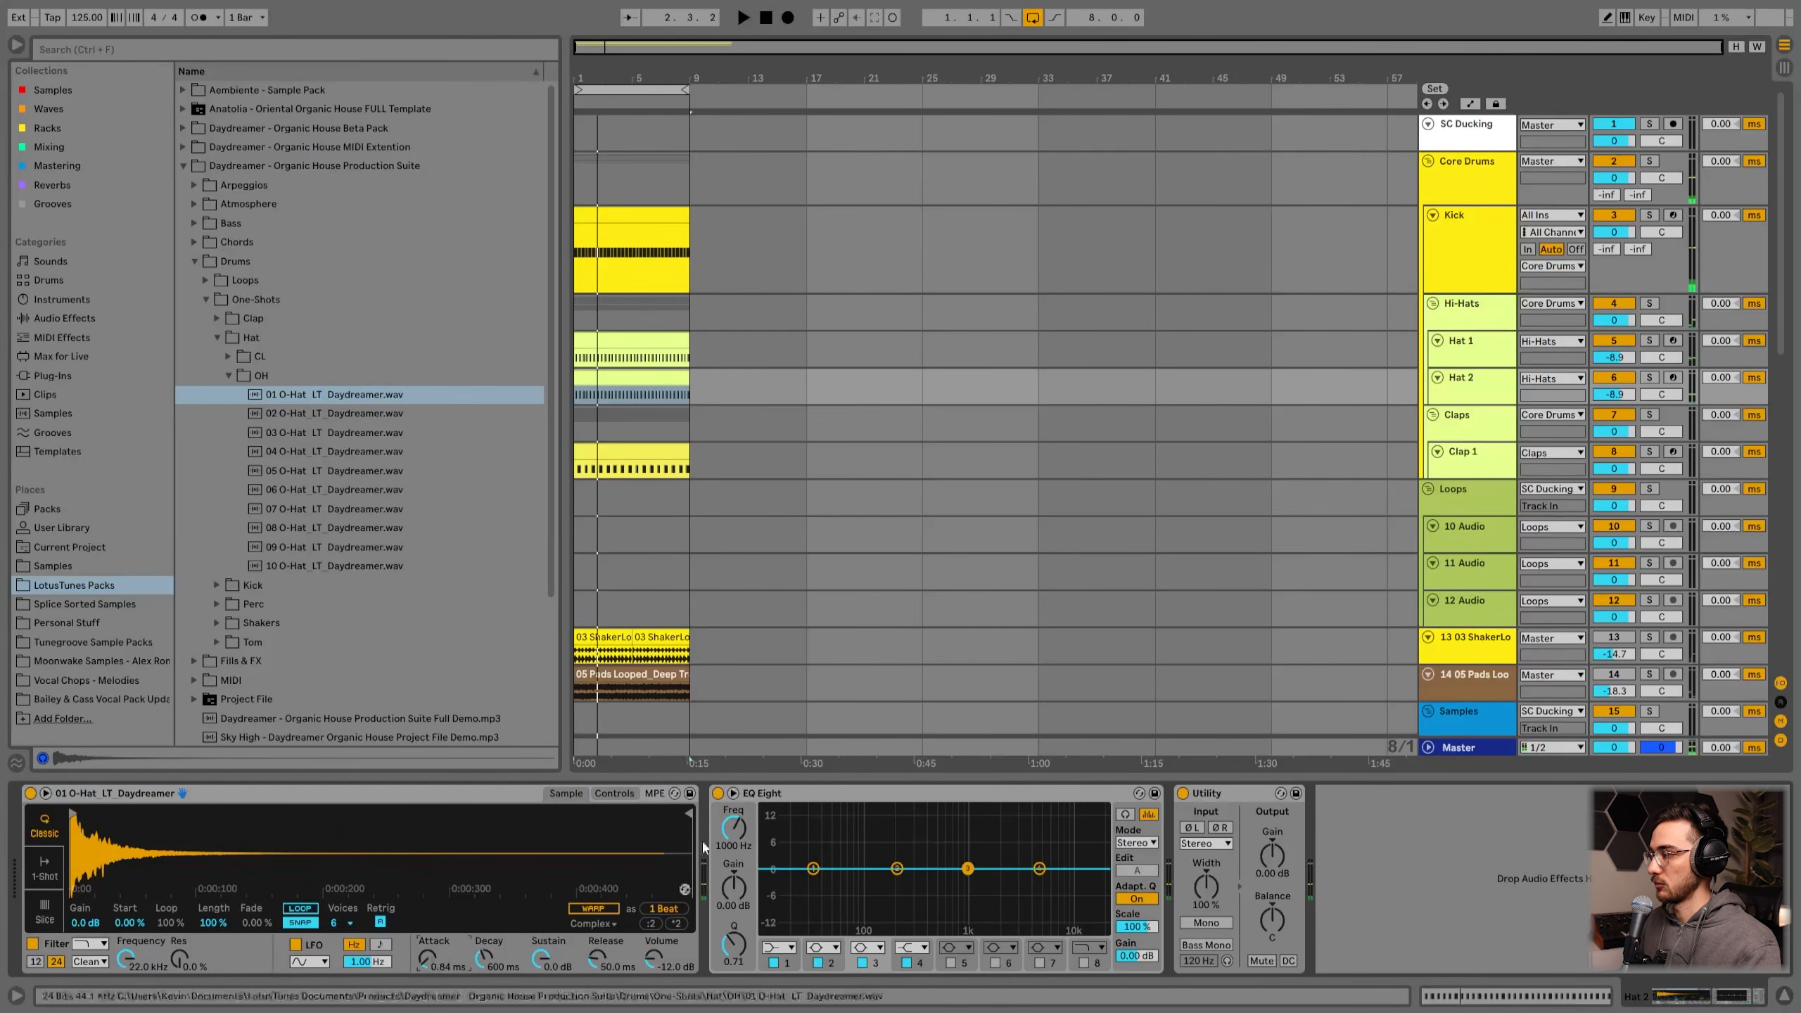
click(386, 794)
key(space)
drag(541, 959, 541, 1009)
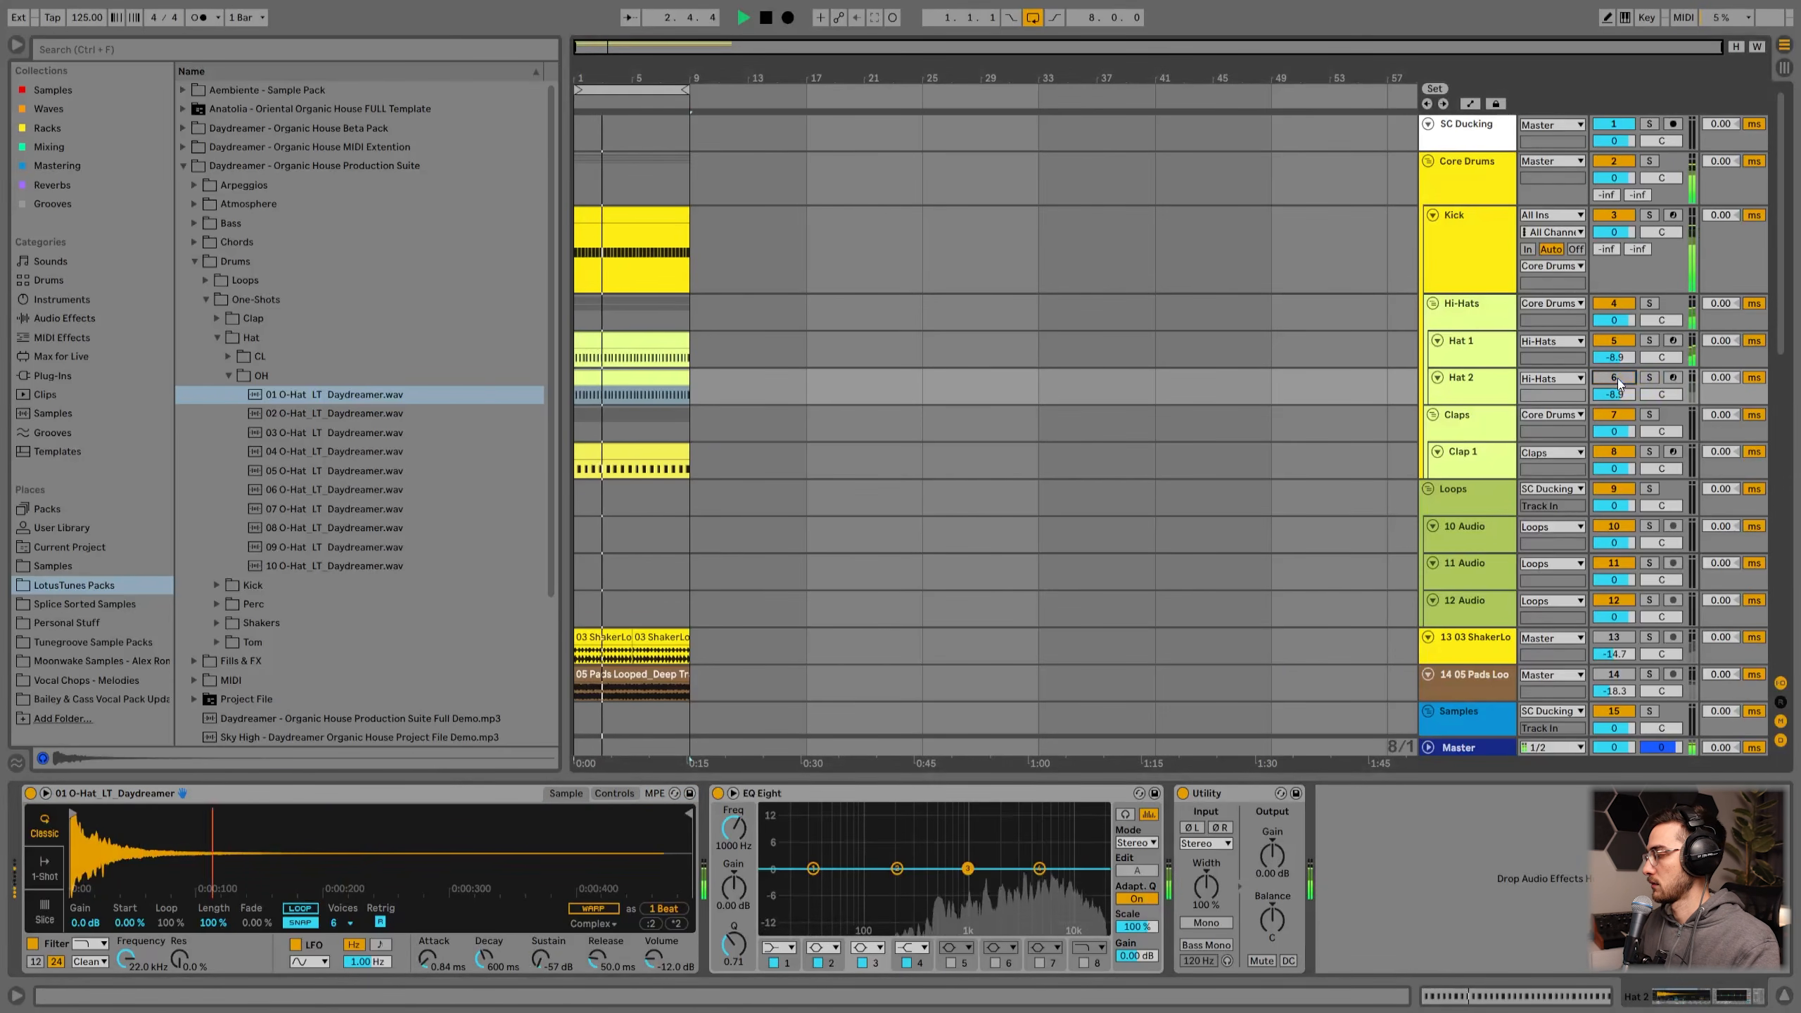
Step: Inspect the Hat 2, Claps and Clap 1 tracks and their device chains
click(1460, 424)
click(1473, 399)
click(1465, 436)
click(1471, 467)
scroll(1484, 472, down, 1)
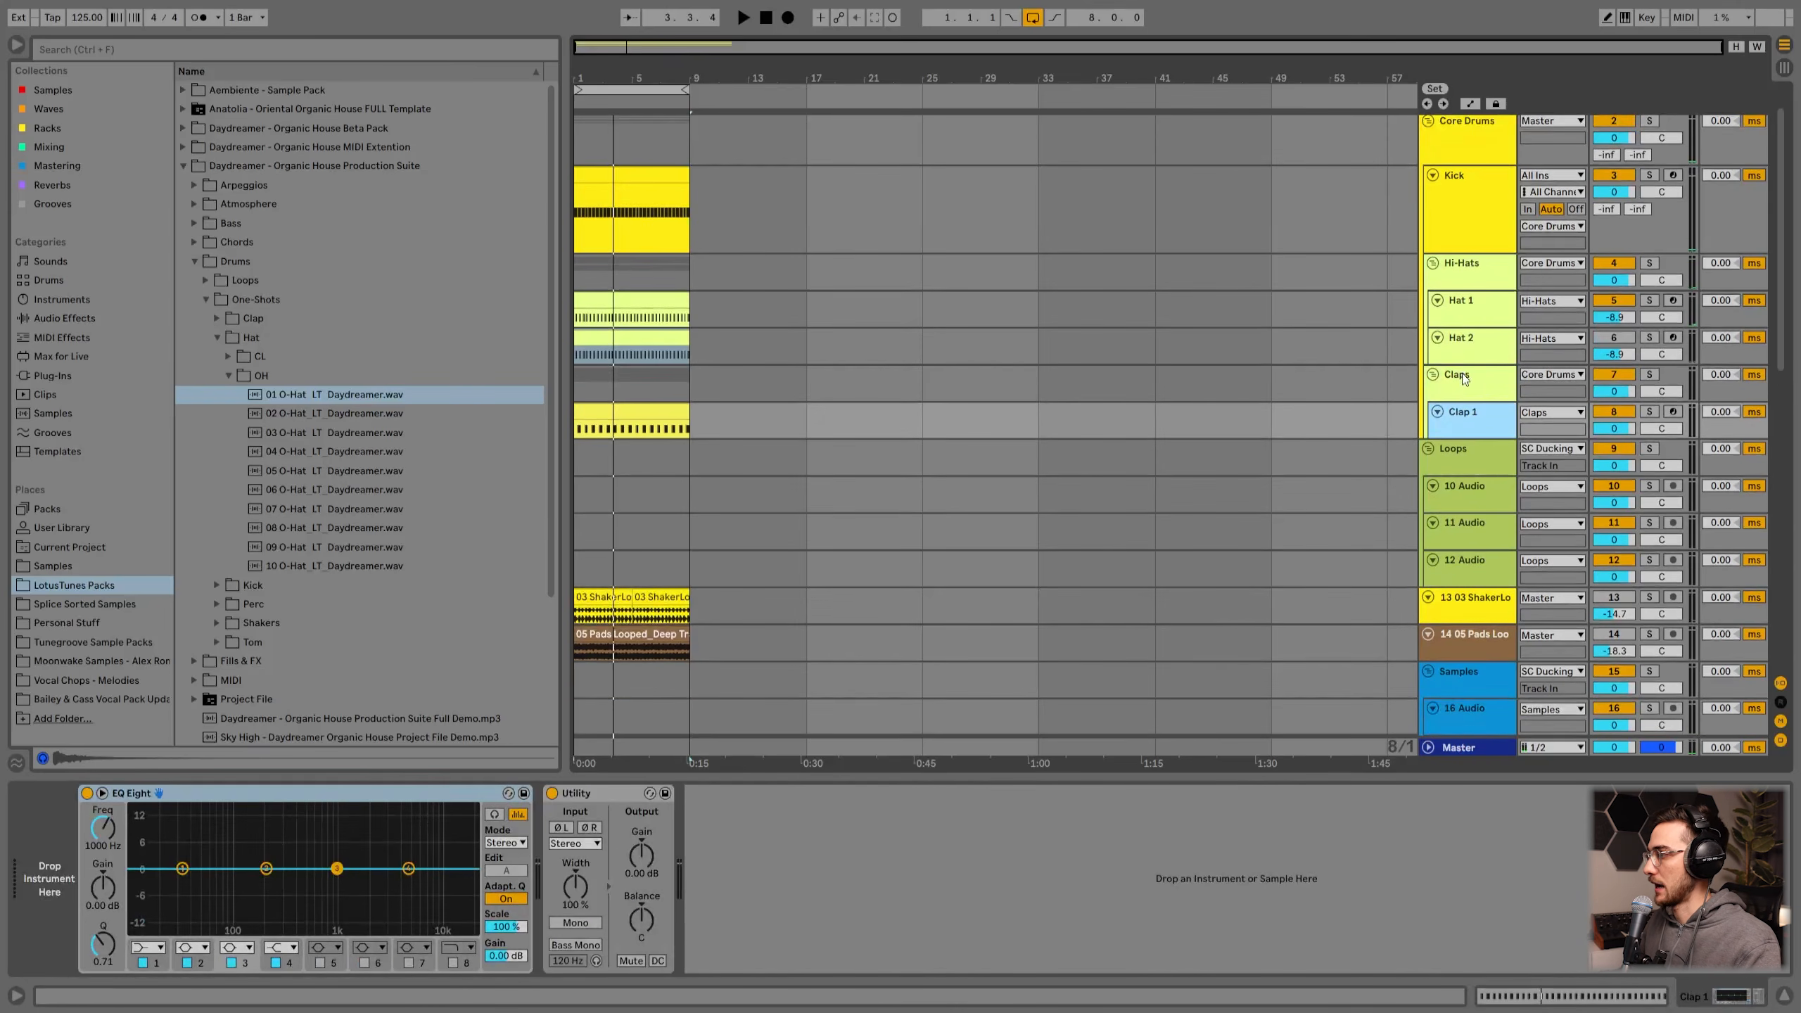
click(1471, 353)
click(1460, 394)
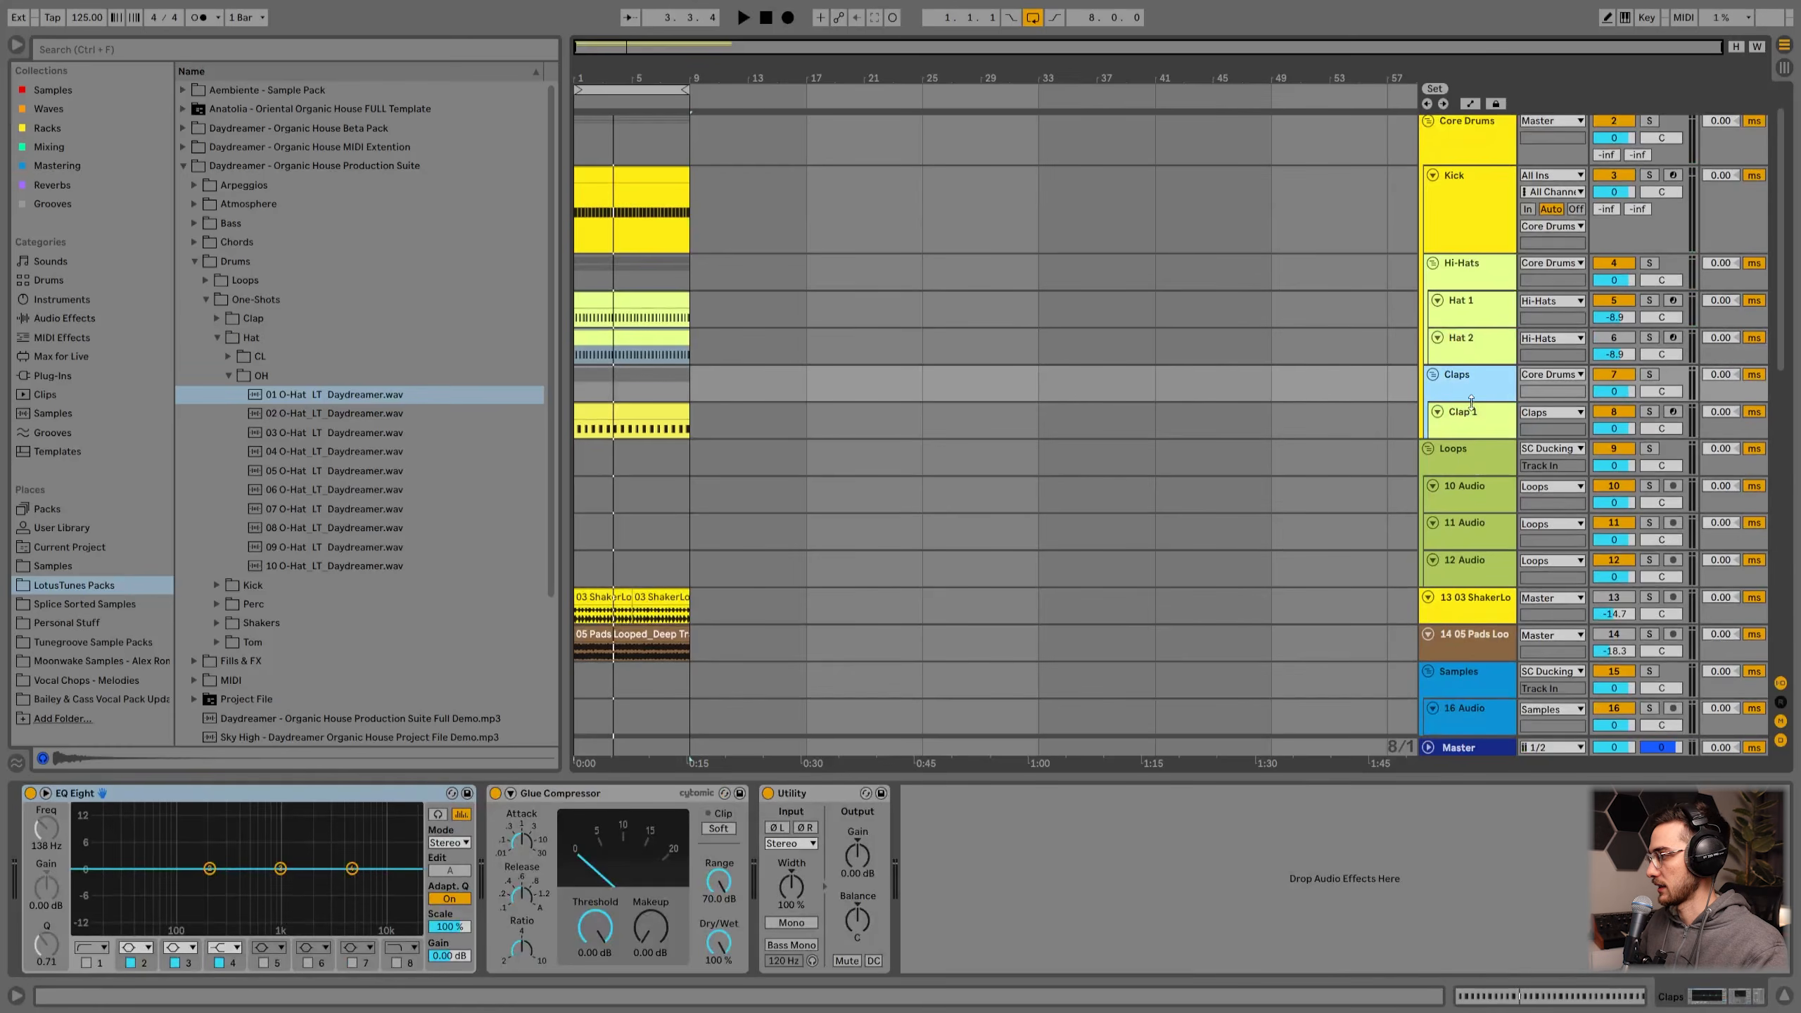
click(1463, 430)
drag(1462, 438, 1462, 476)
Step: Open the Clap 1 clip in the piano roll and set the fixed grid to 1/4
double_click(574, 422)
click(498, 524)
right_click(471, 685)
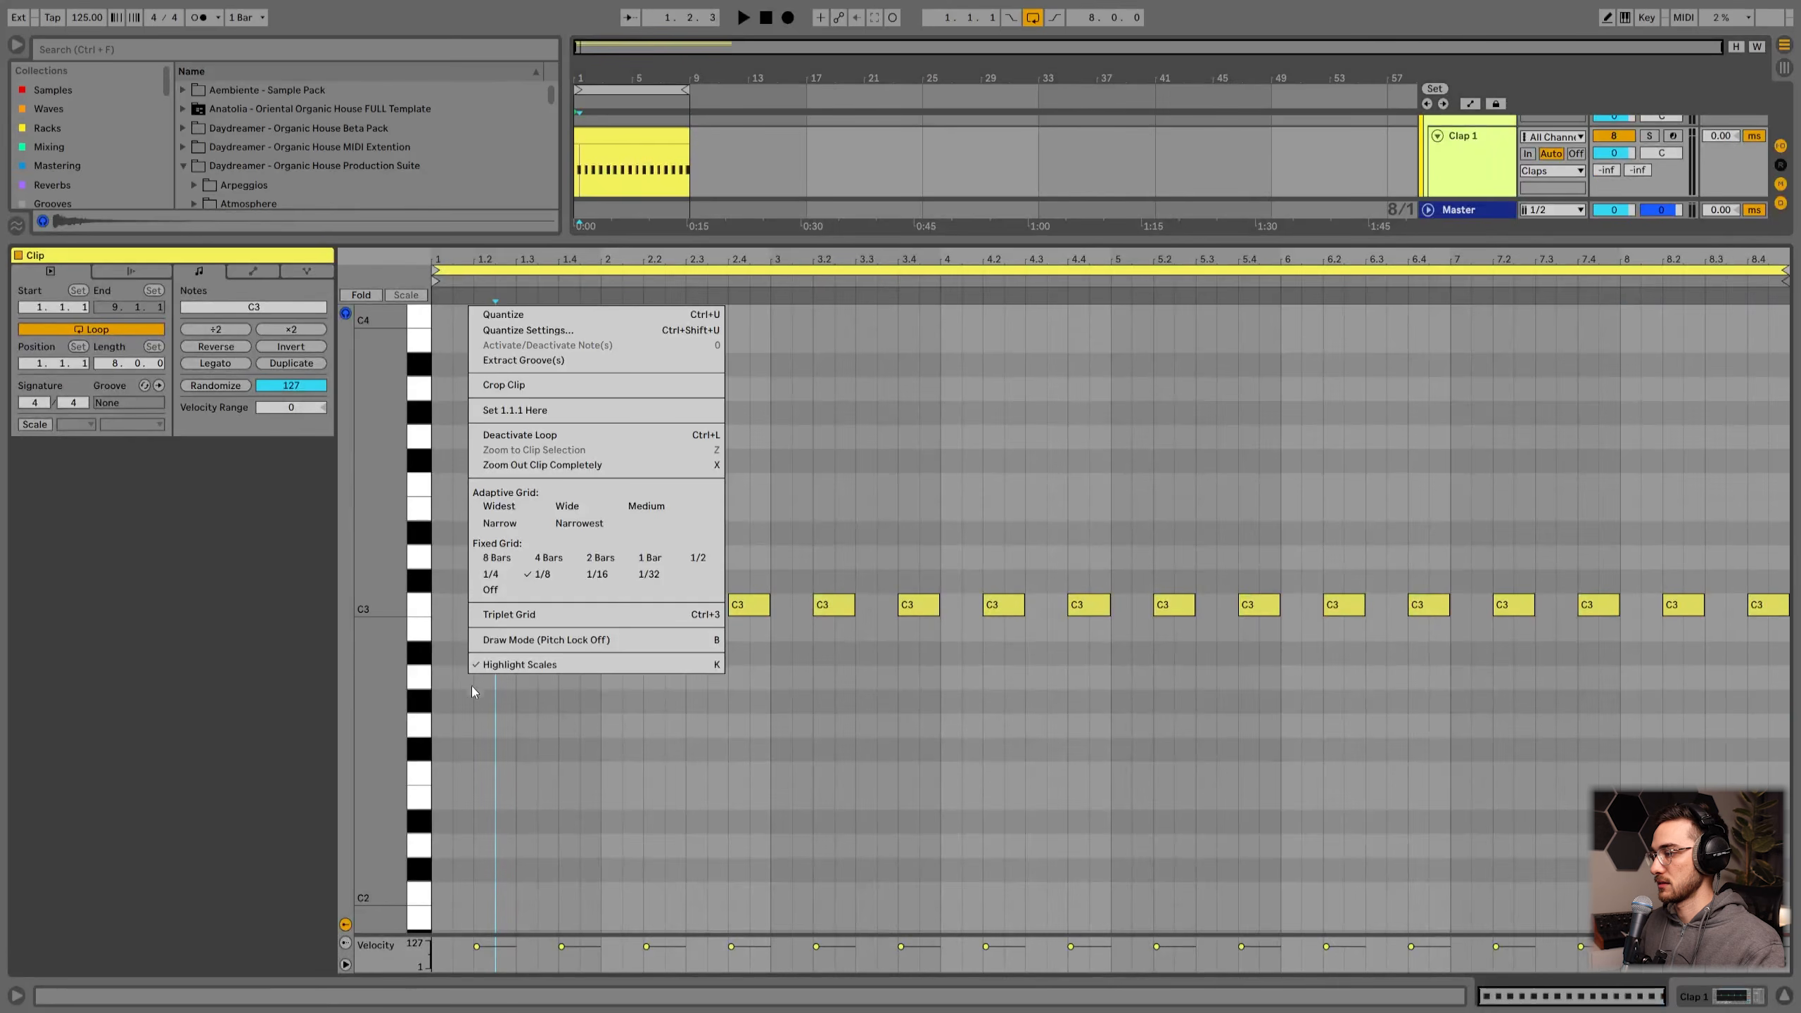
click(496, 578)
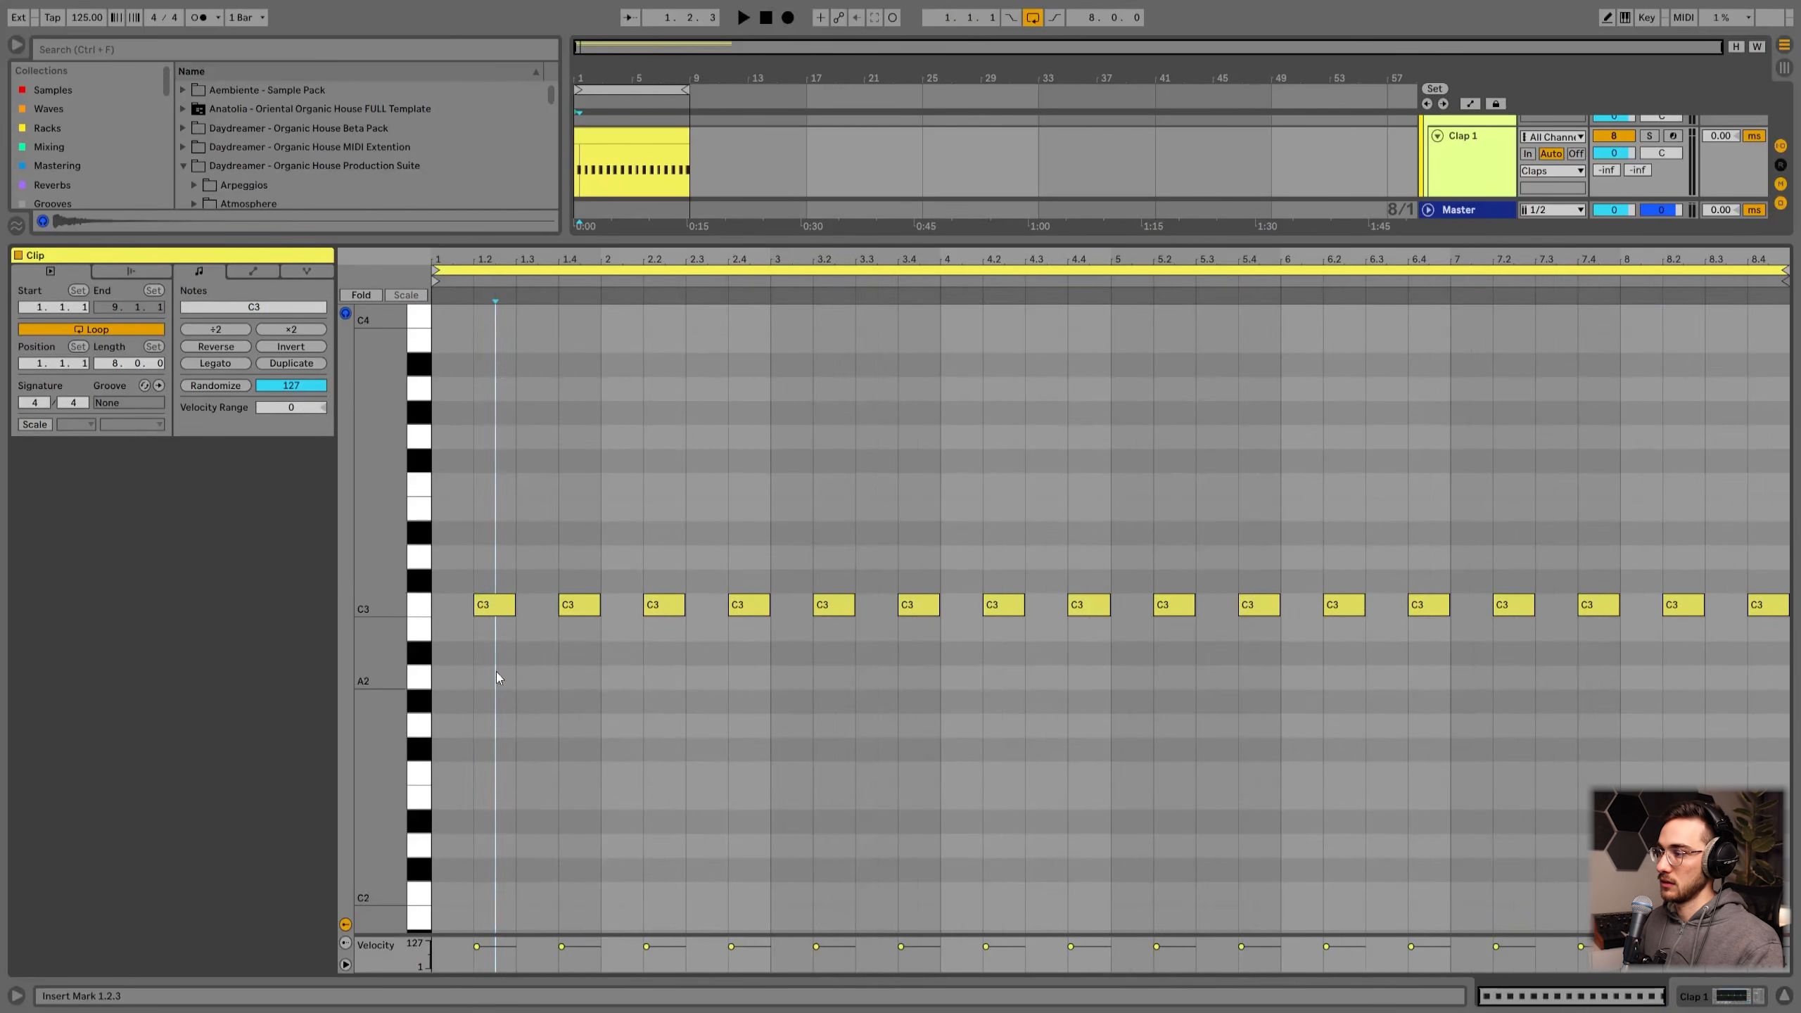
click(444, 597)
double_click(449, 558)
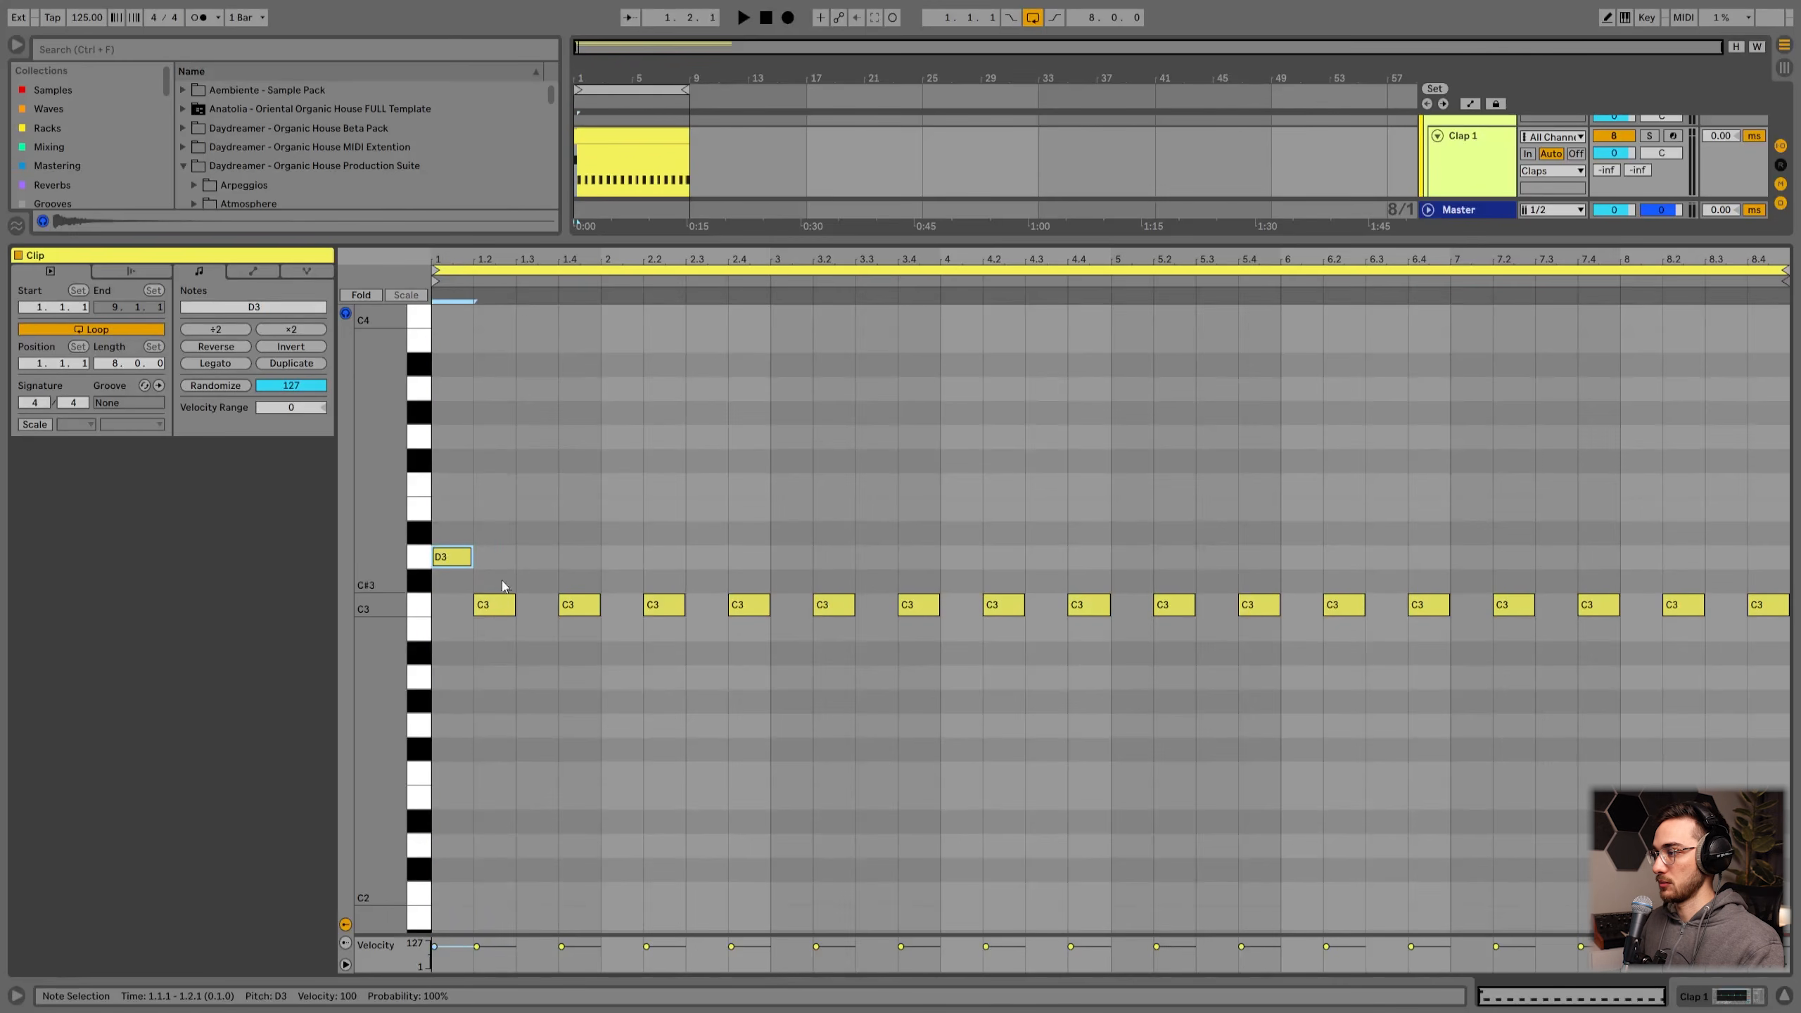
key(ctrl+d)
key(ctrl+d)
key(ctrl+d)
key(ctrl+d)
key(ctrl+d)
key(ctrl+d)
key(ctrl+d)
key(ctrl+d)
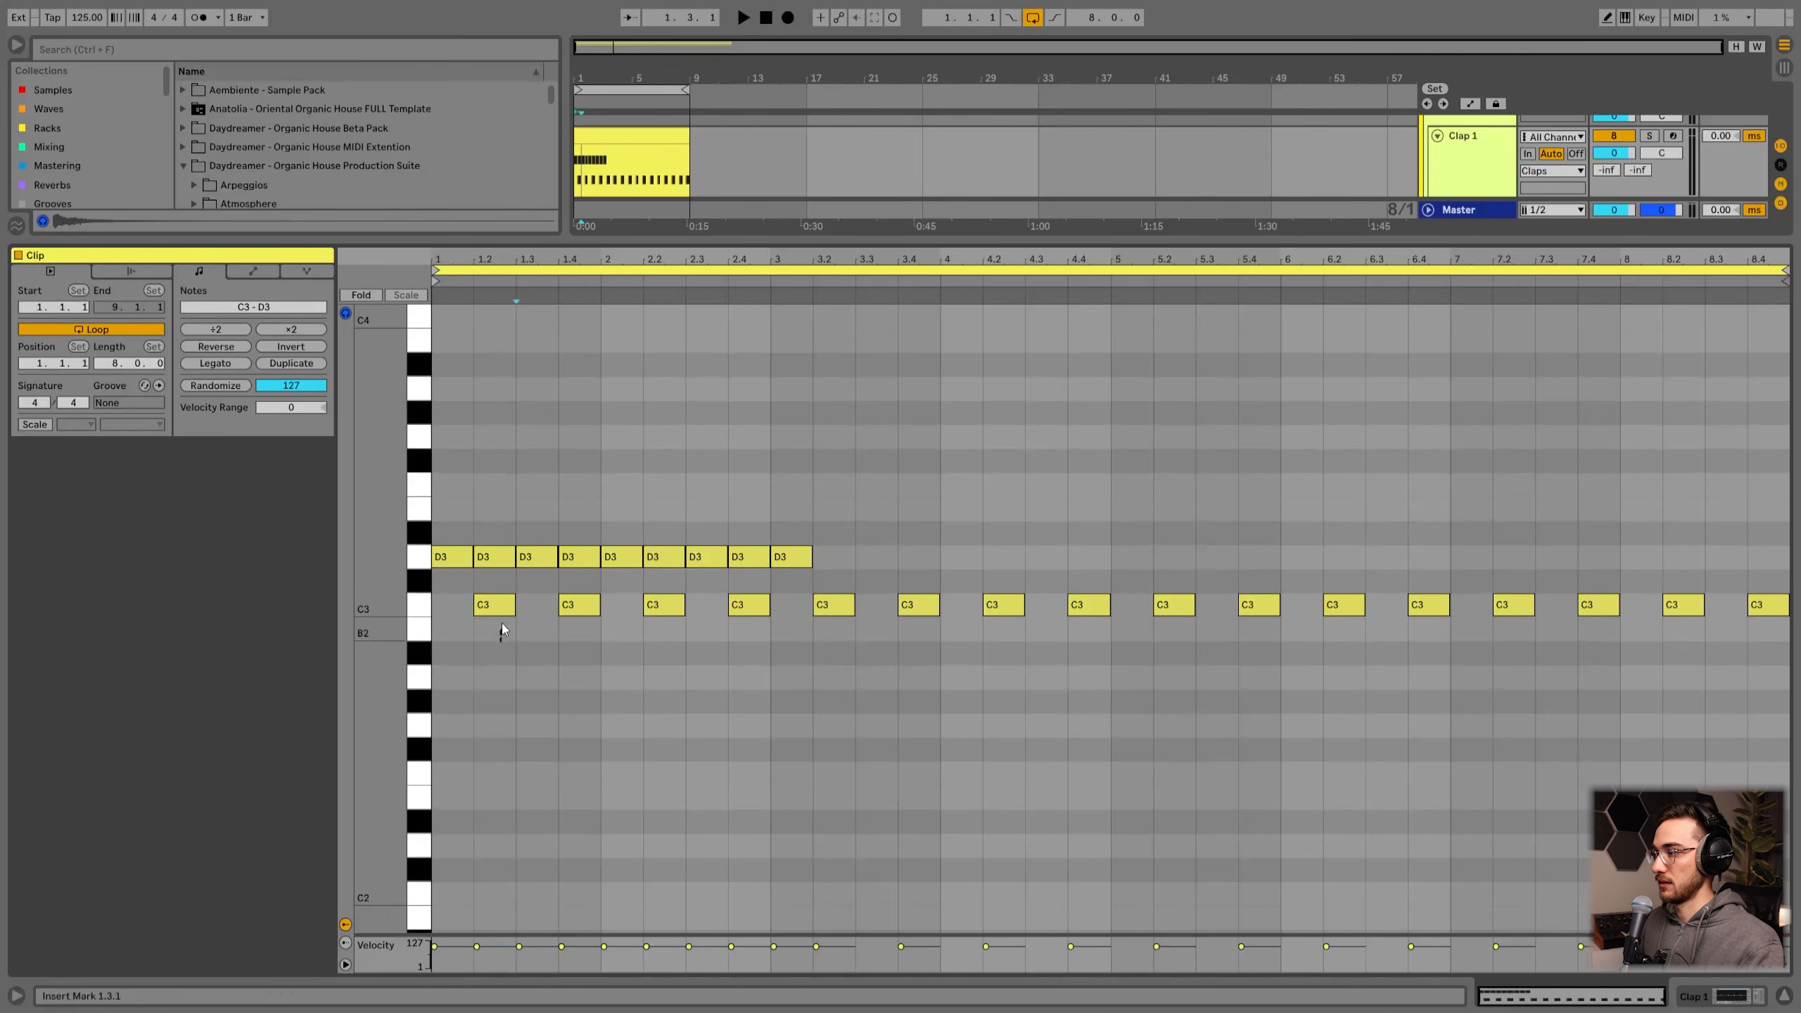
click(473, 639)
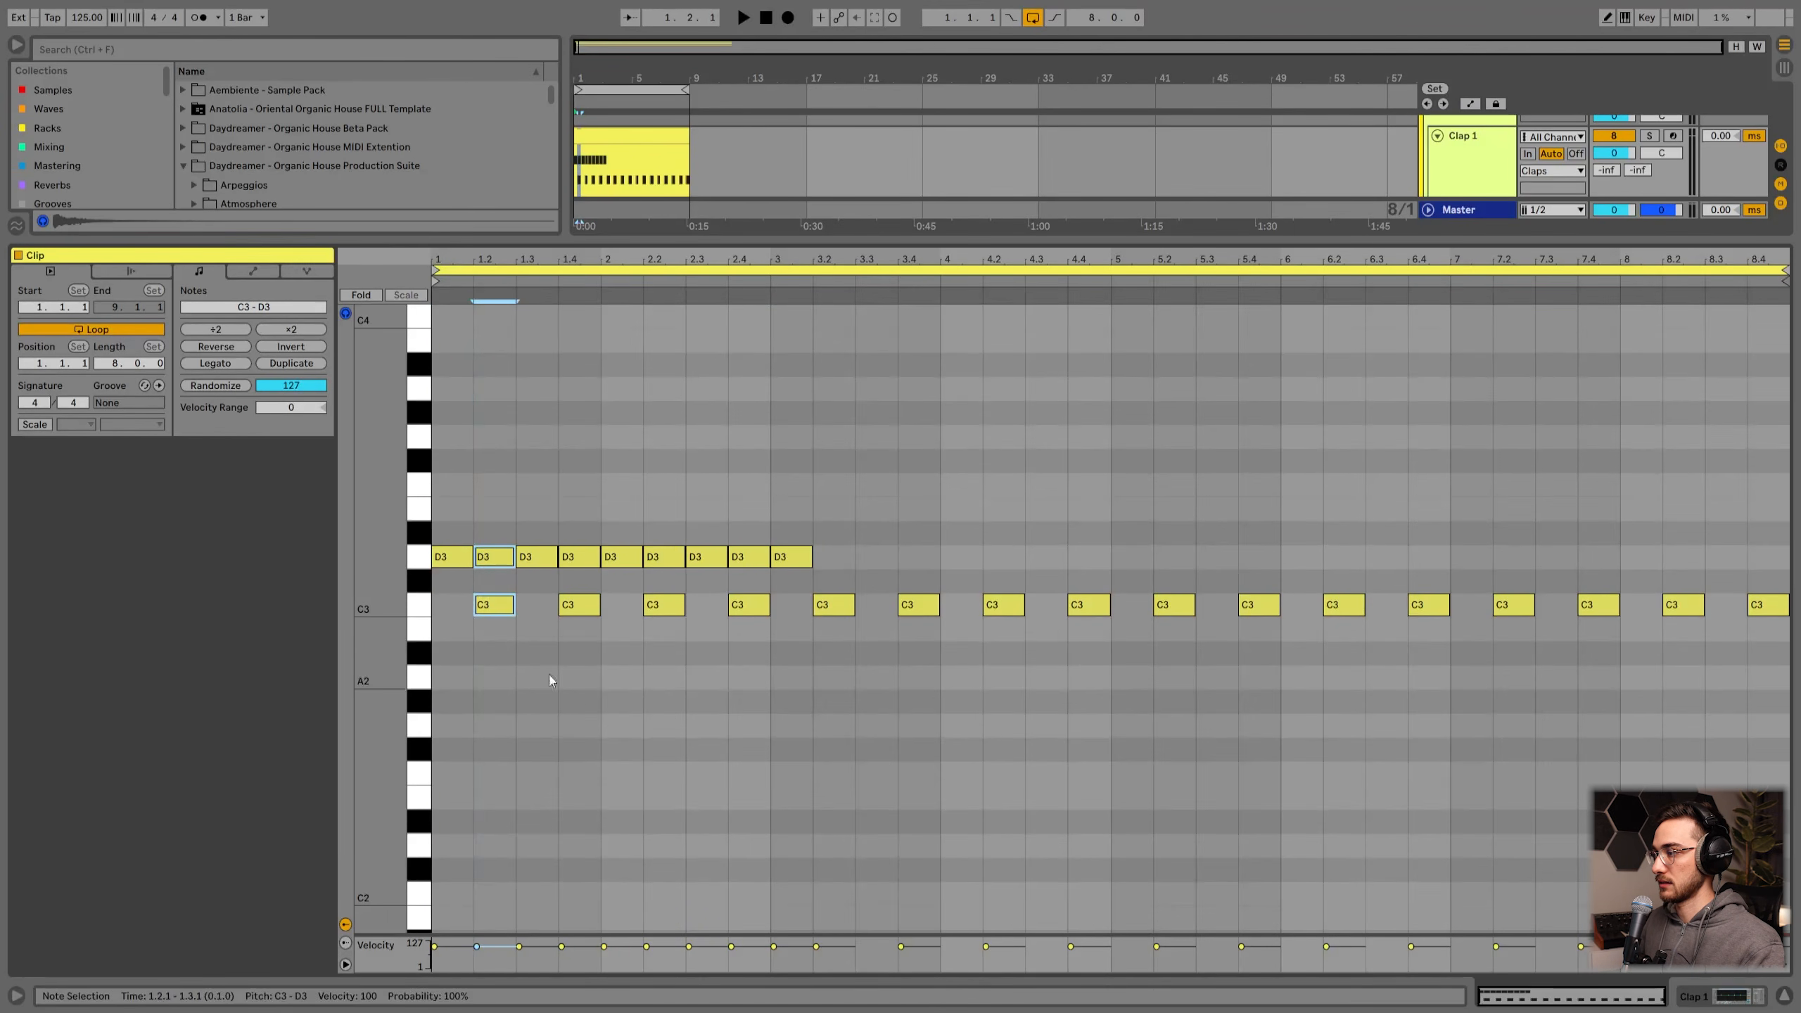
drag(596, 675, 587, 533)
drag(667, 656, 671, 513)
drag(862, 501, 433, 561)
key(Delete)
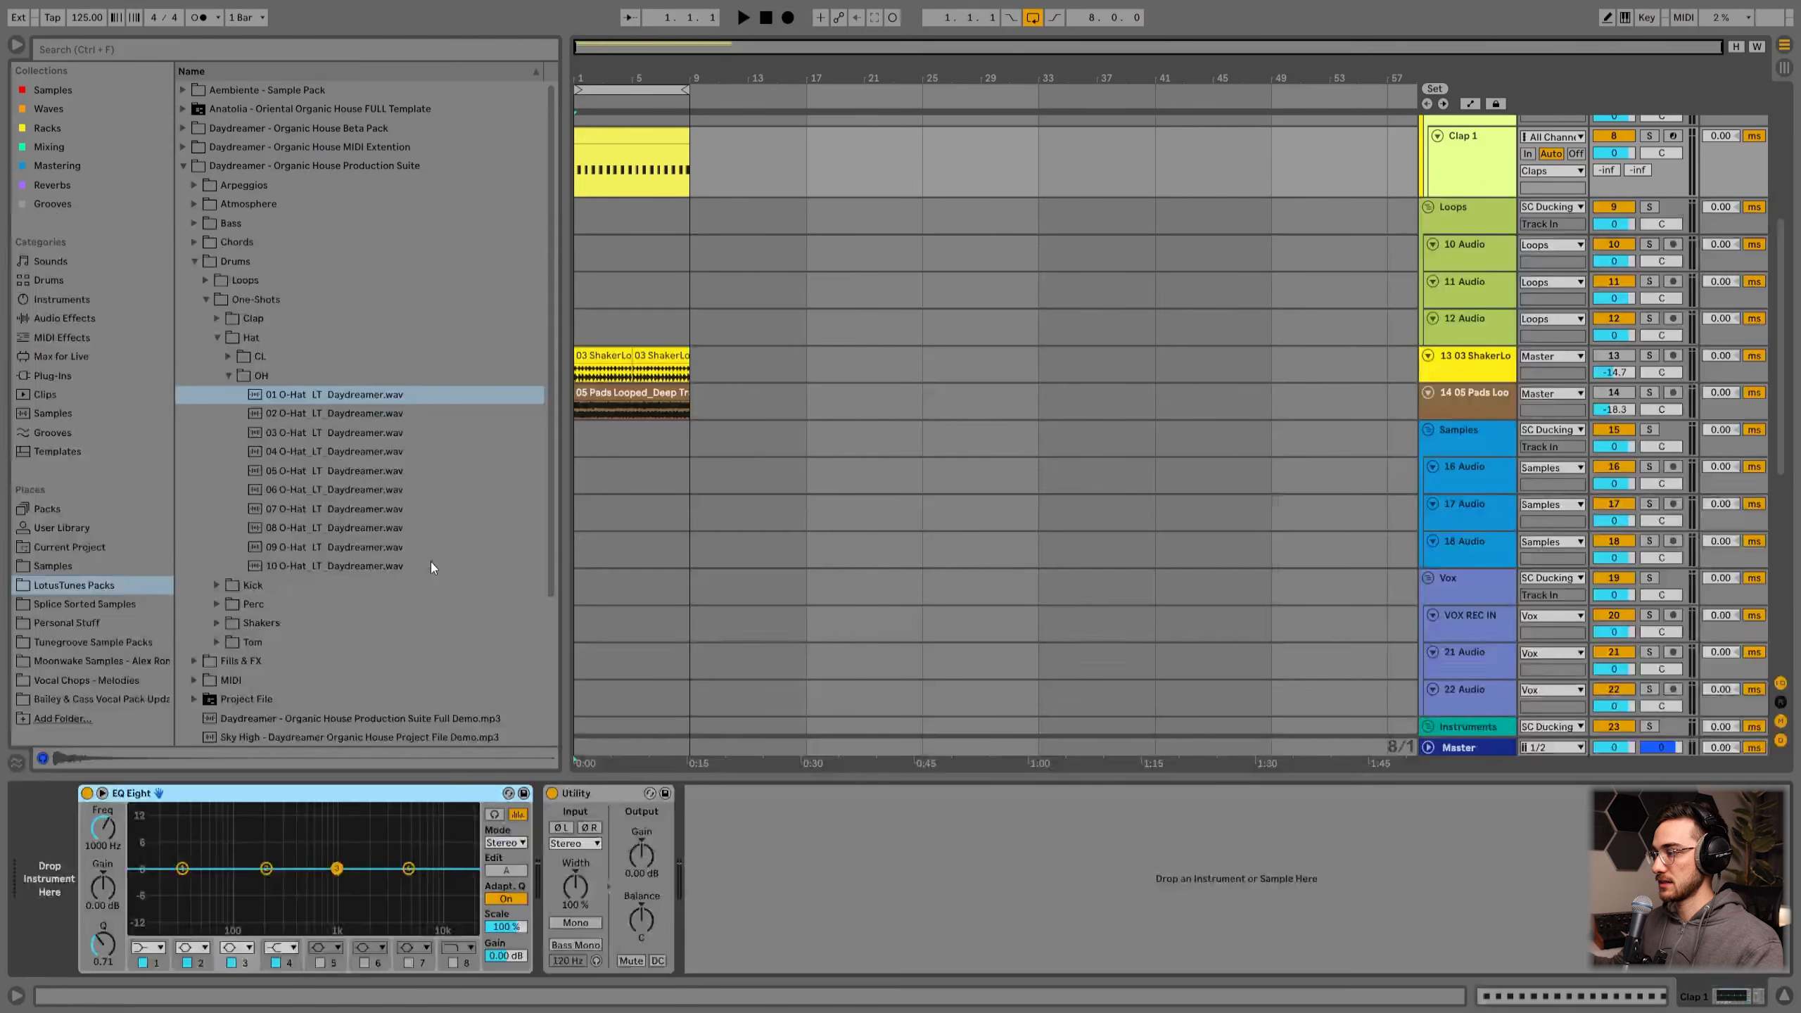
Step: Open the Daydreamer clap one-shots and load 02 Clap_LT_Daydreamer_-7ms into a Simpler on the Clap 1 track
click(636, 287)
scroll(993, 341, up, 3)
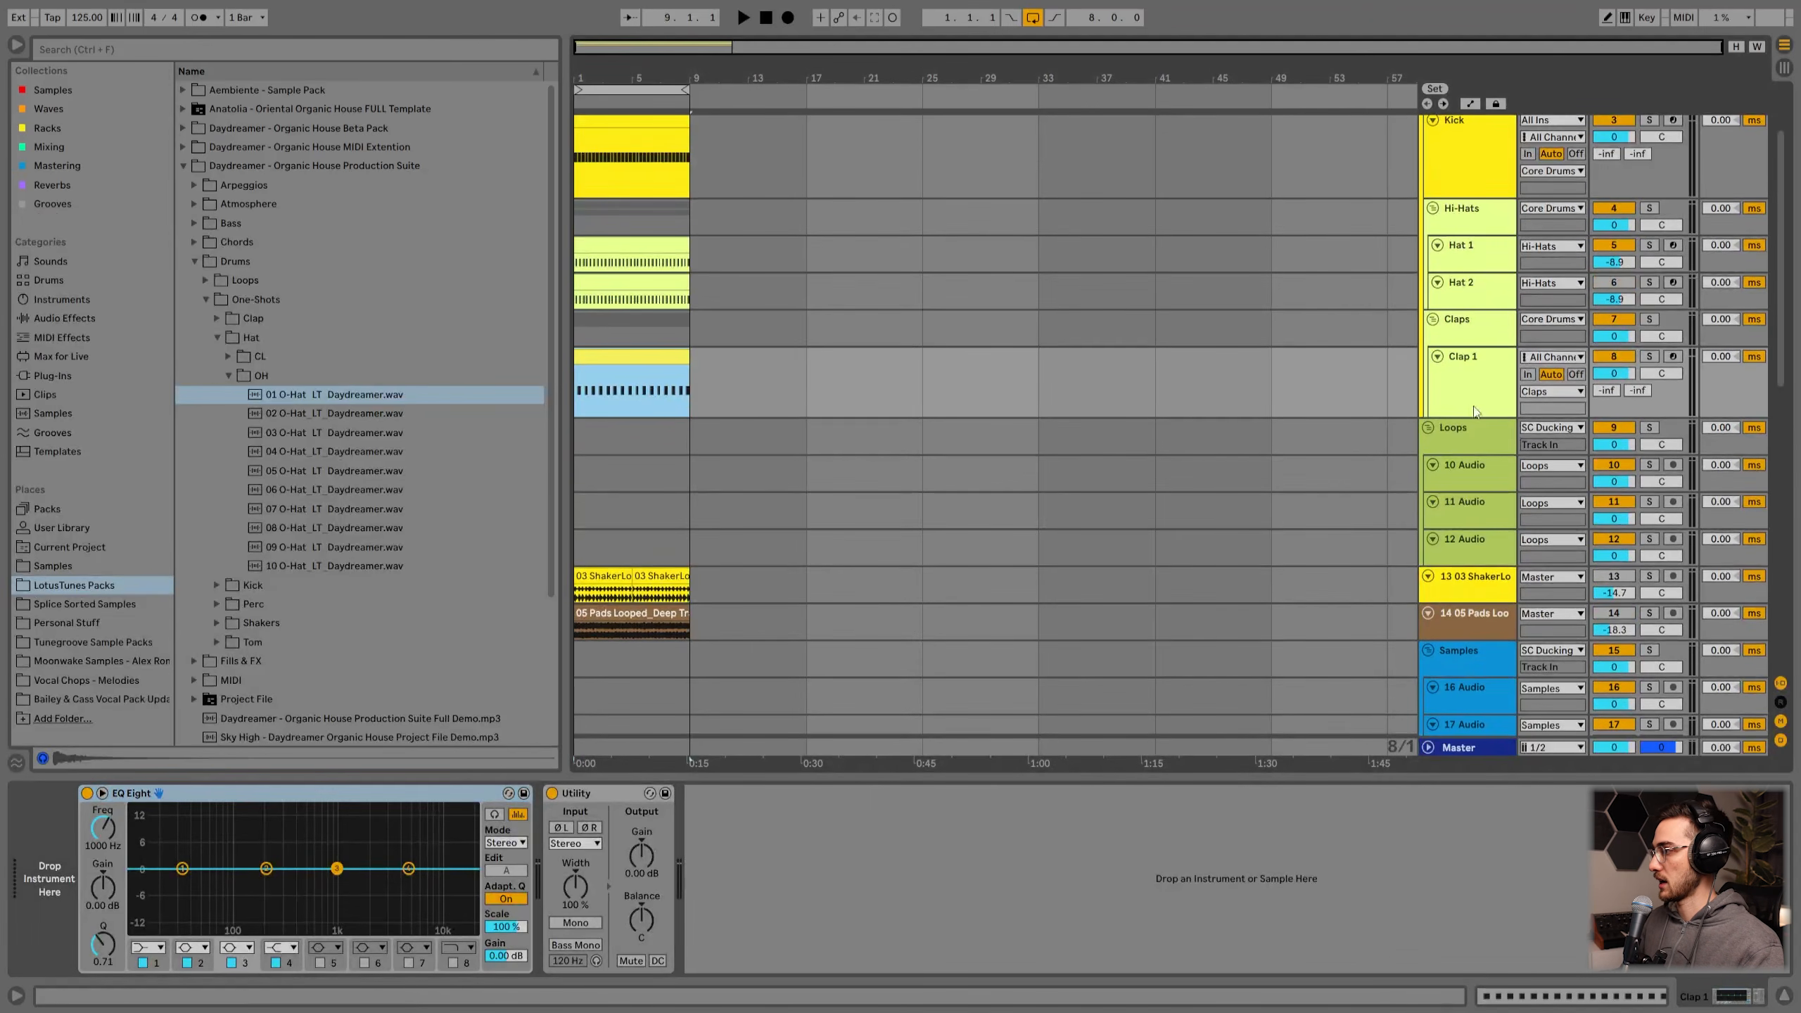
click(217, 319)
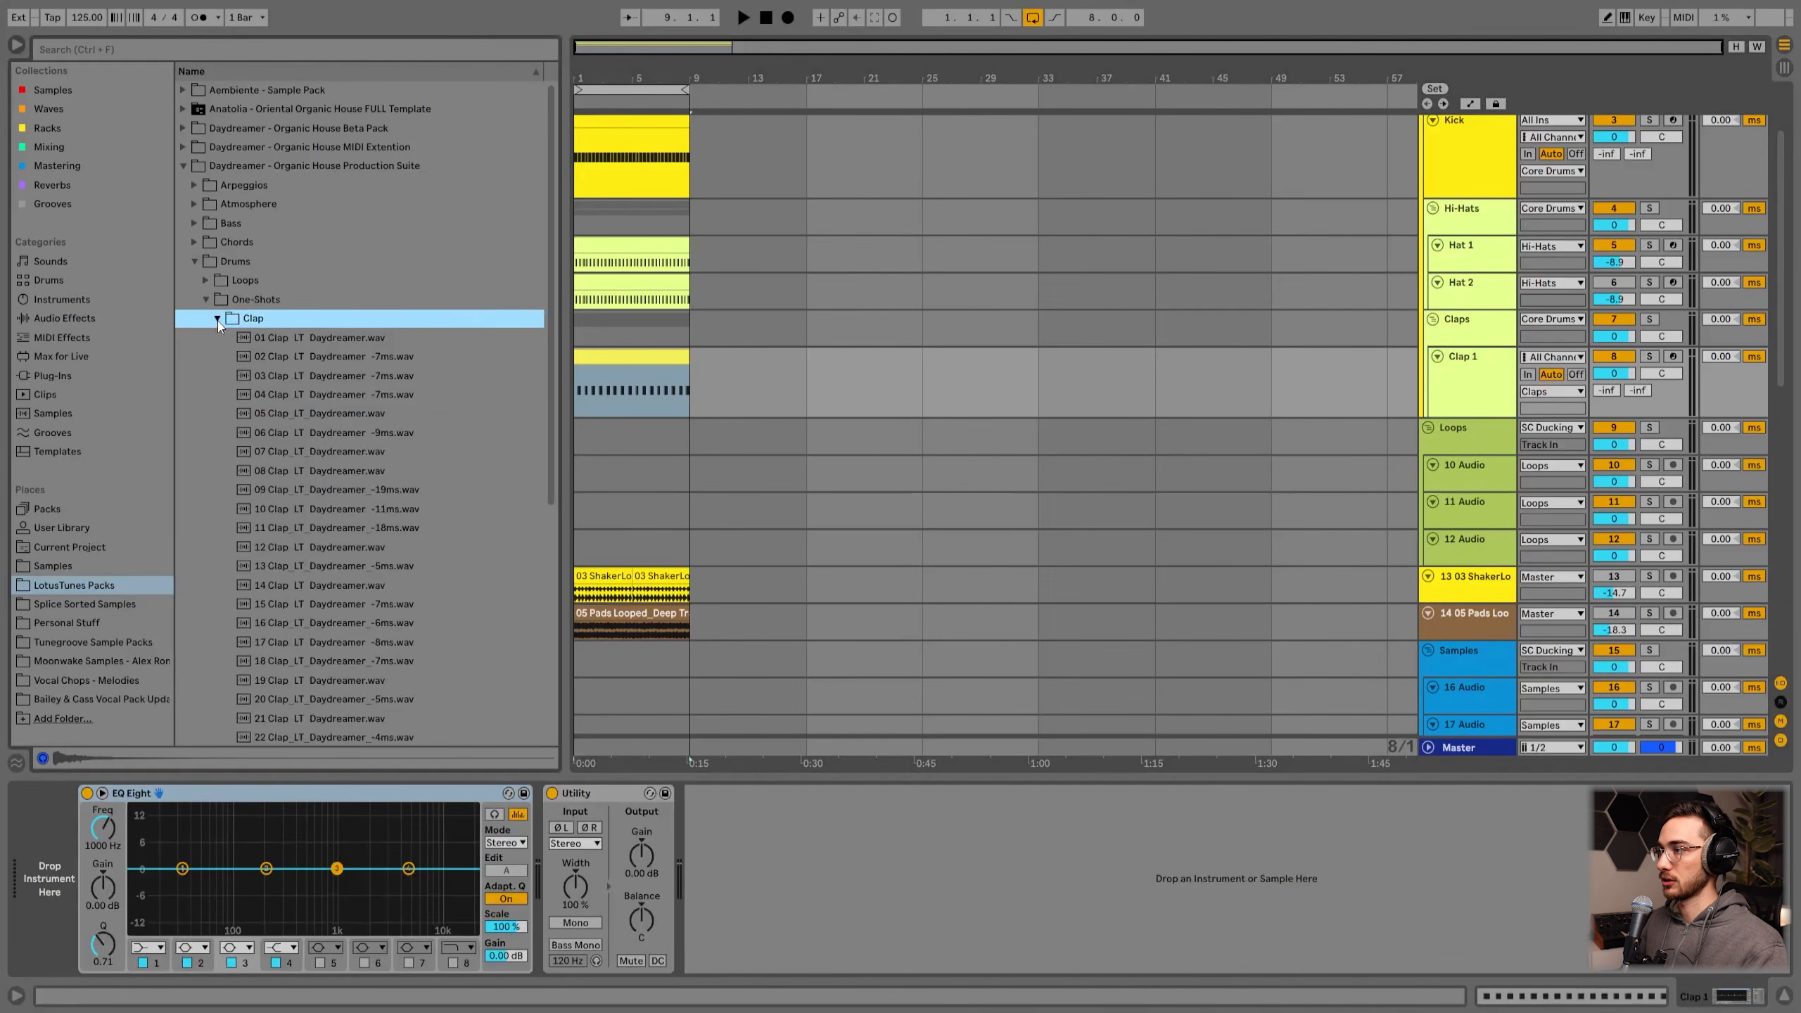
click(313, 341)
click(325, 360)
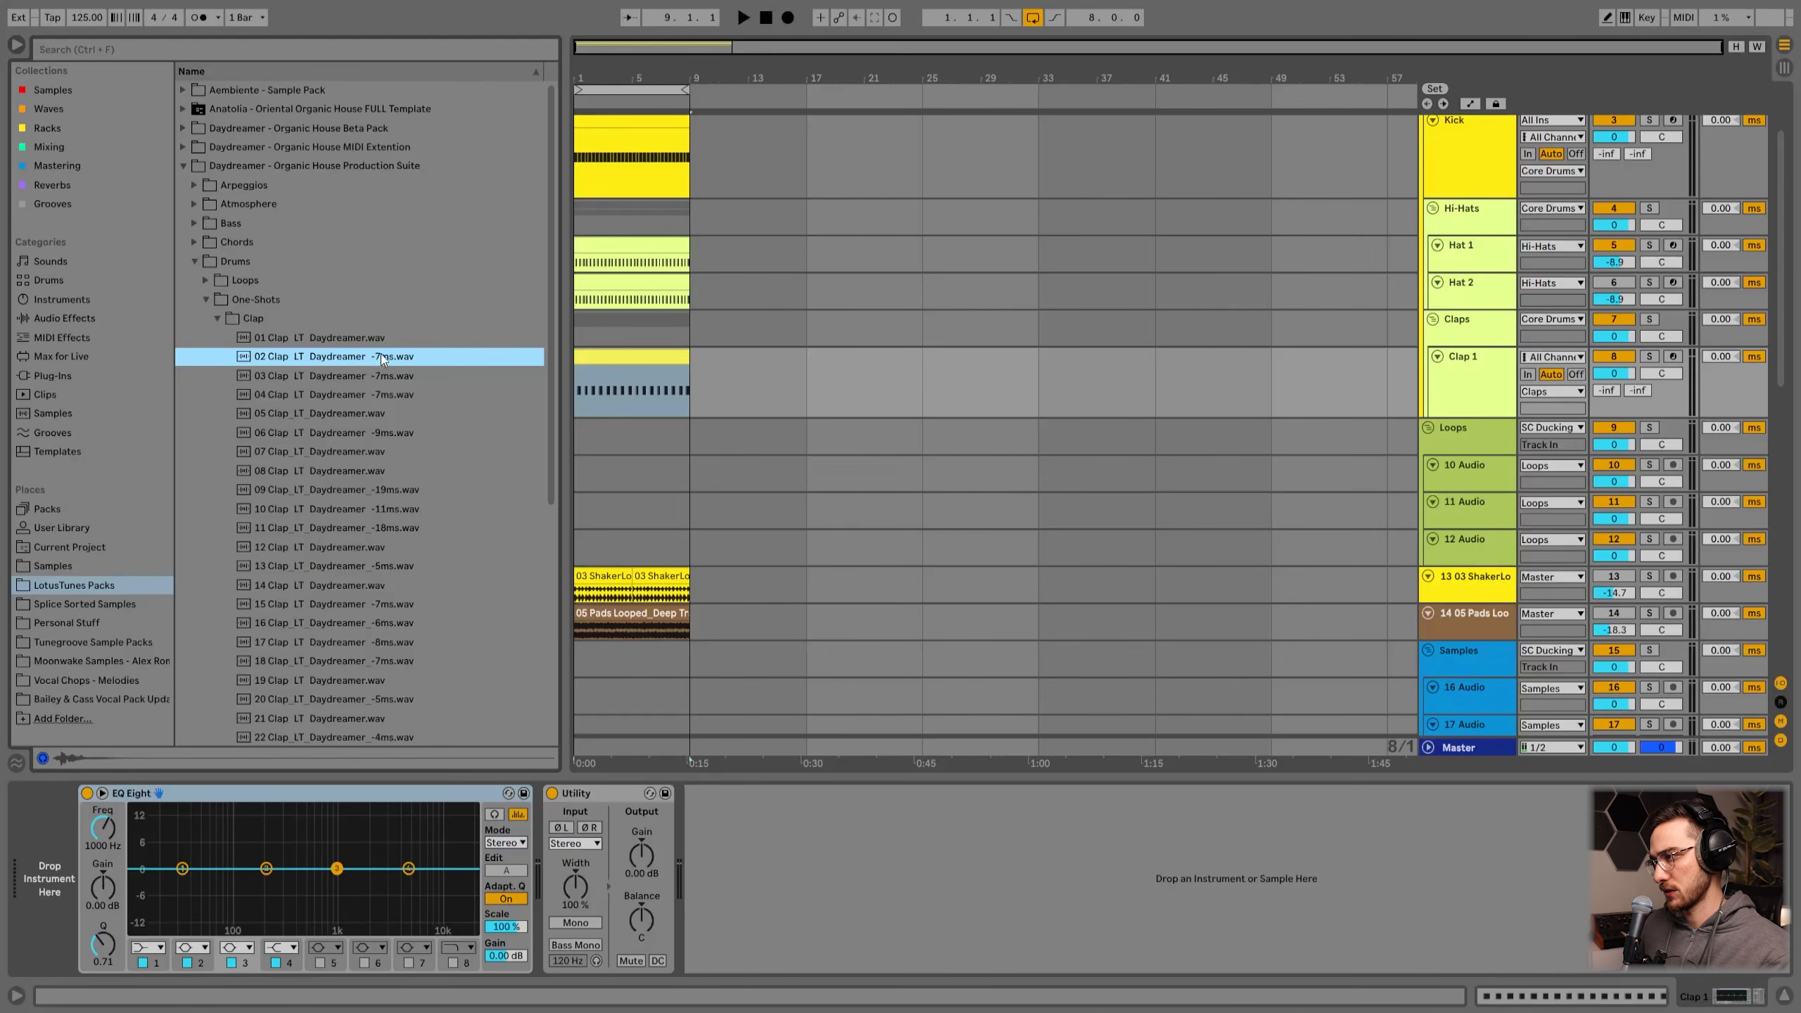
drag(375, 359, 63, 866)
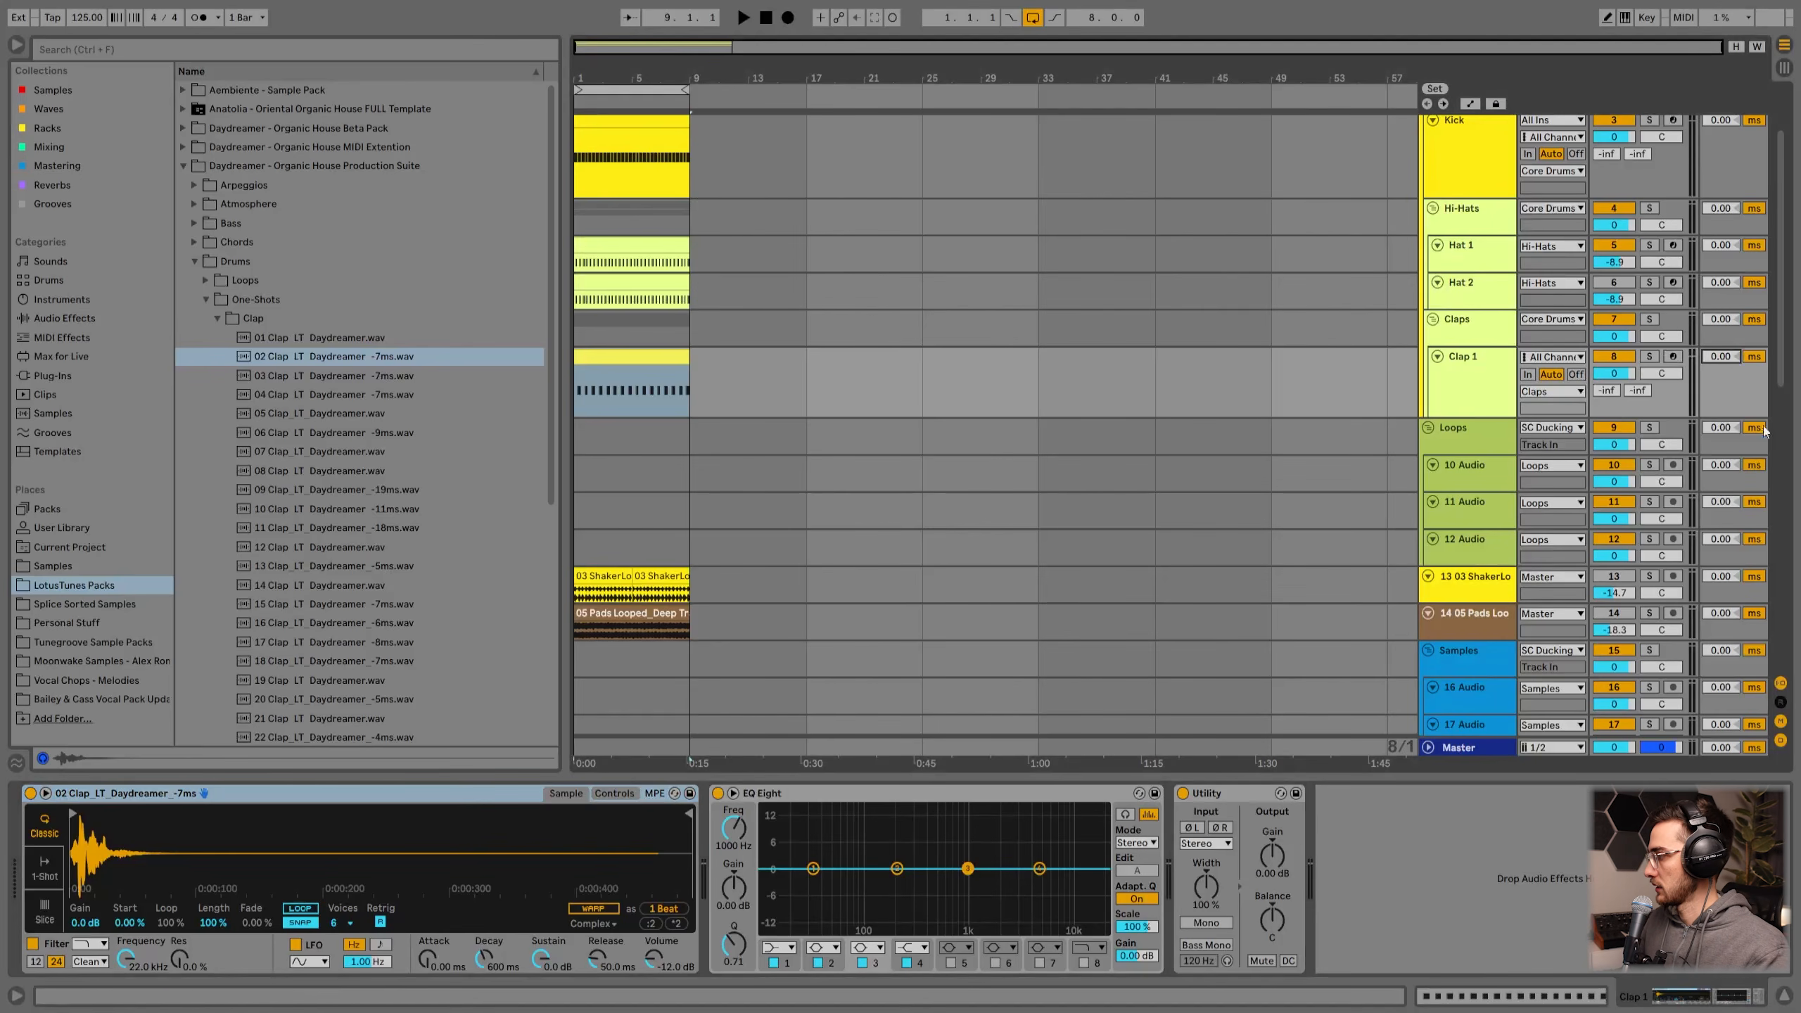
click(1783, 685)
click(1782, 685)
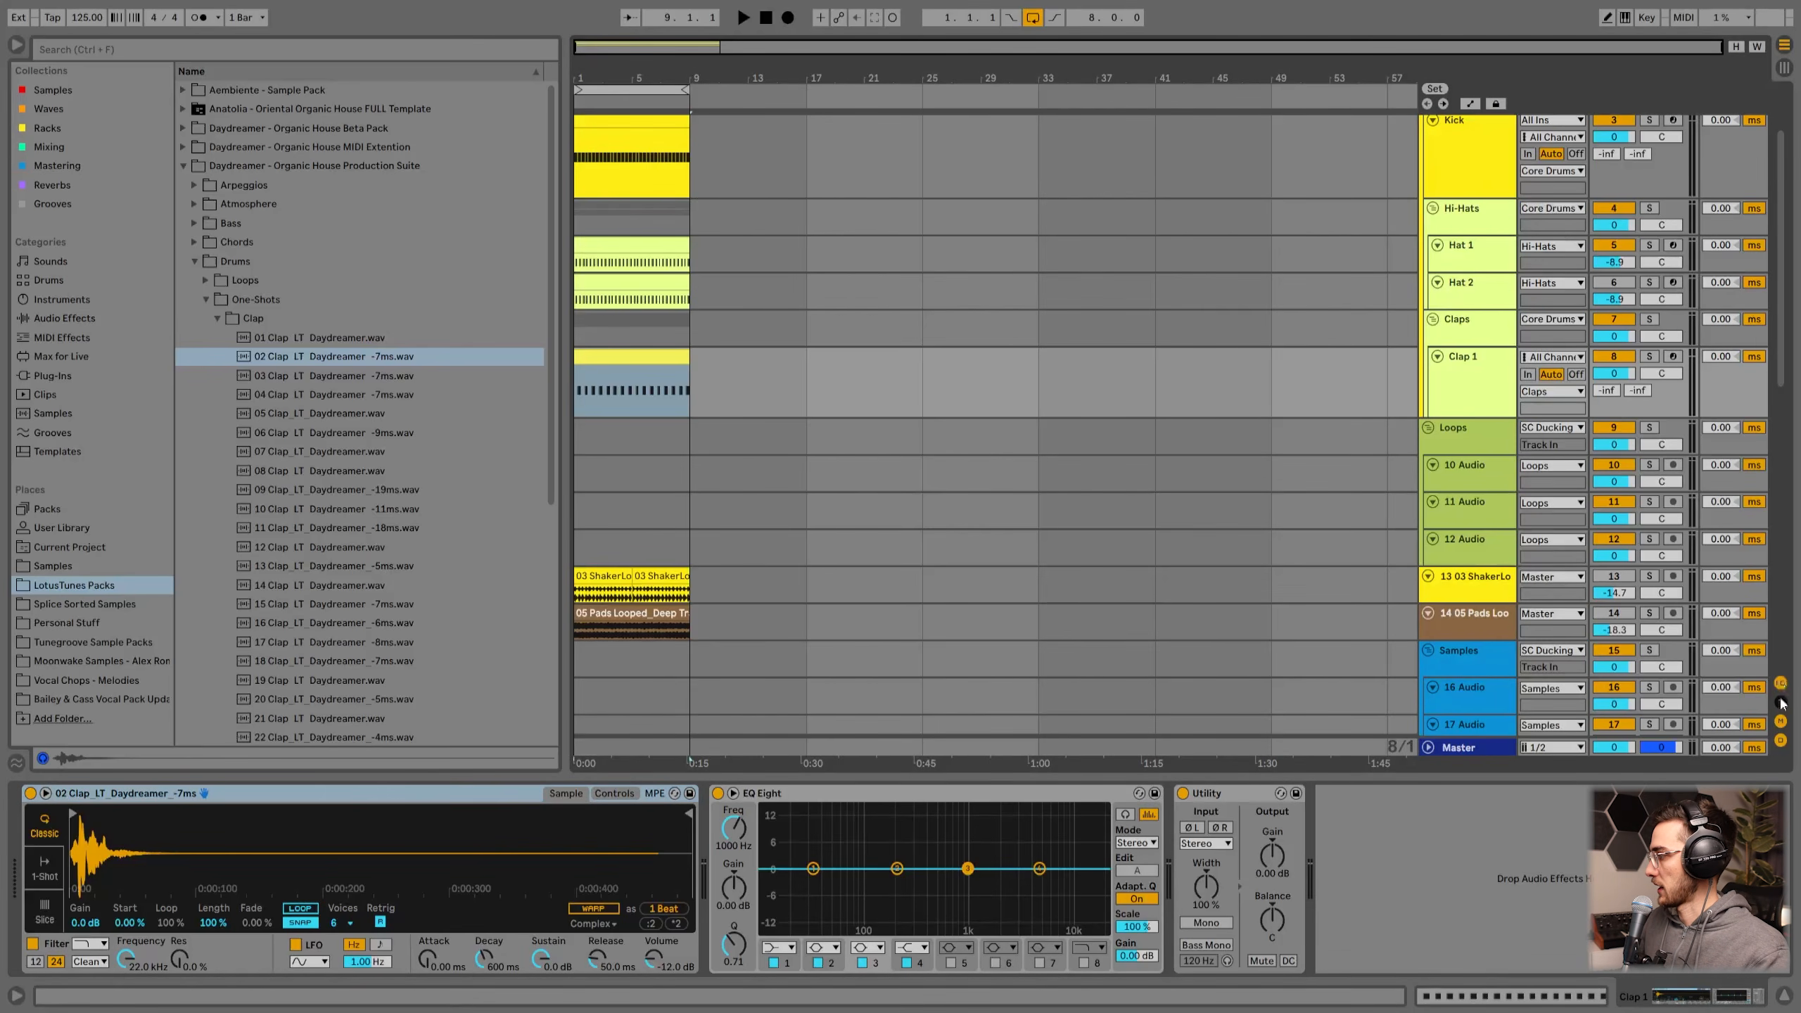
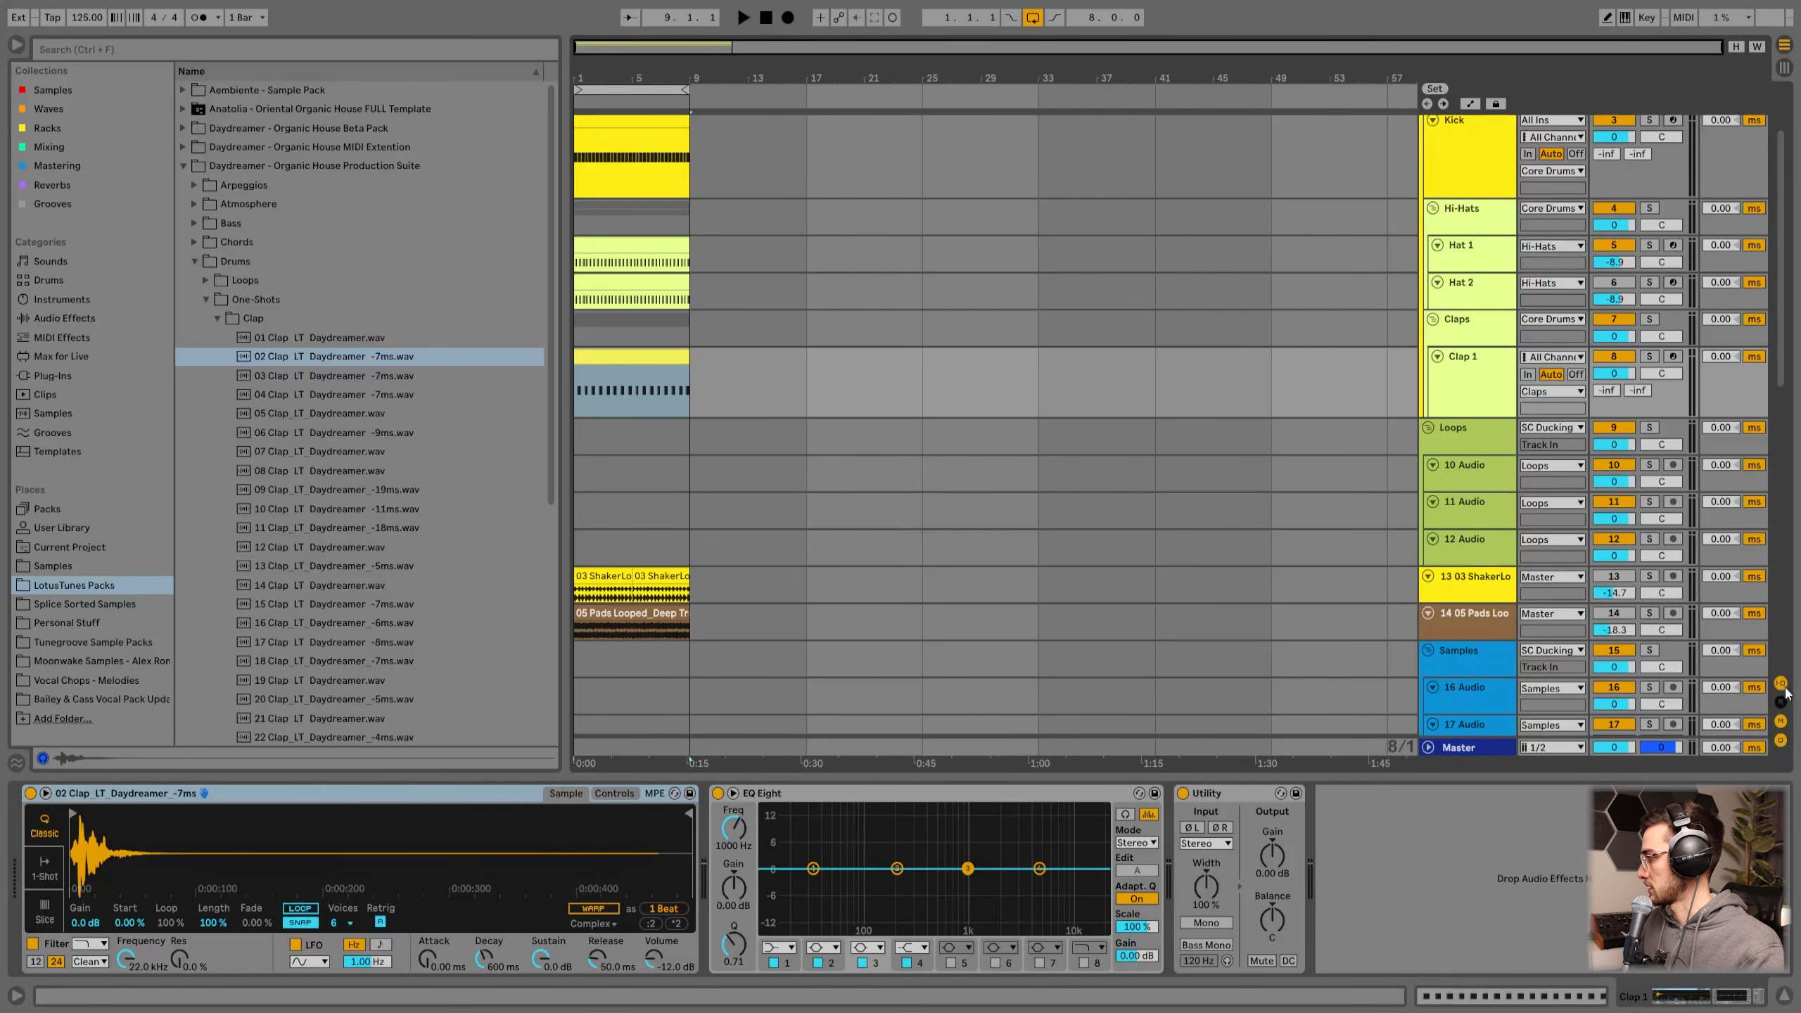
Step: Show the track delay controls and set the Clap 1 track delay to -7.00 ms
click(1781, 741)
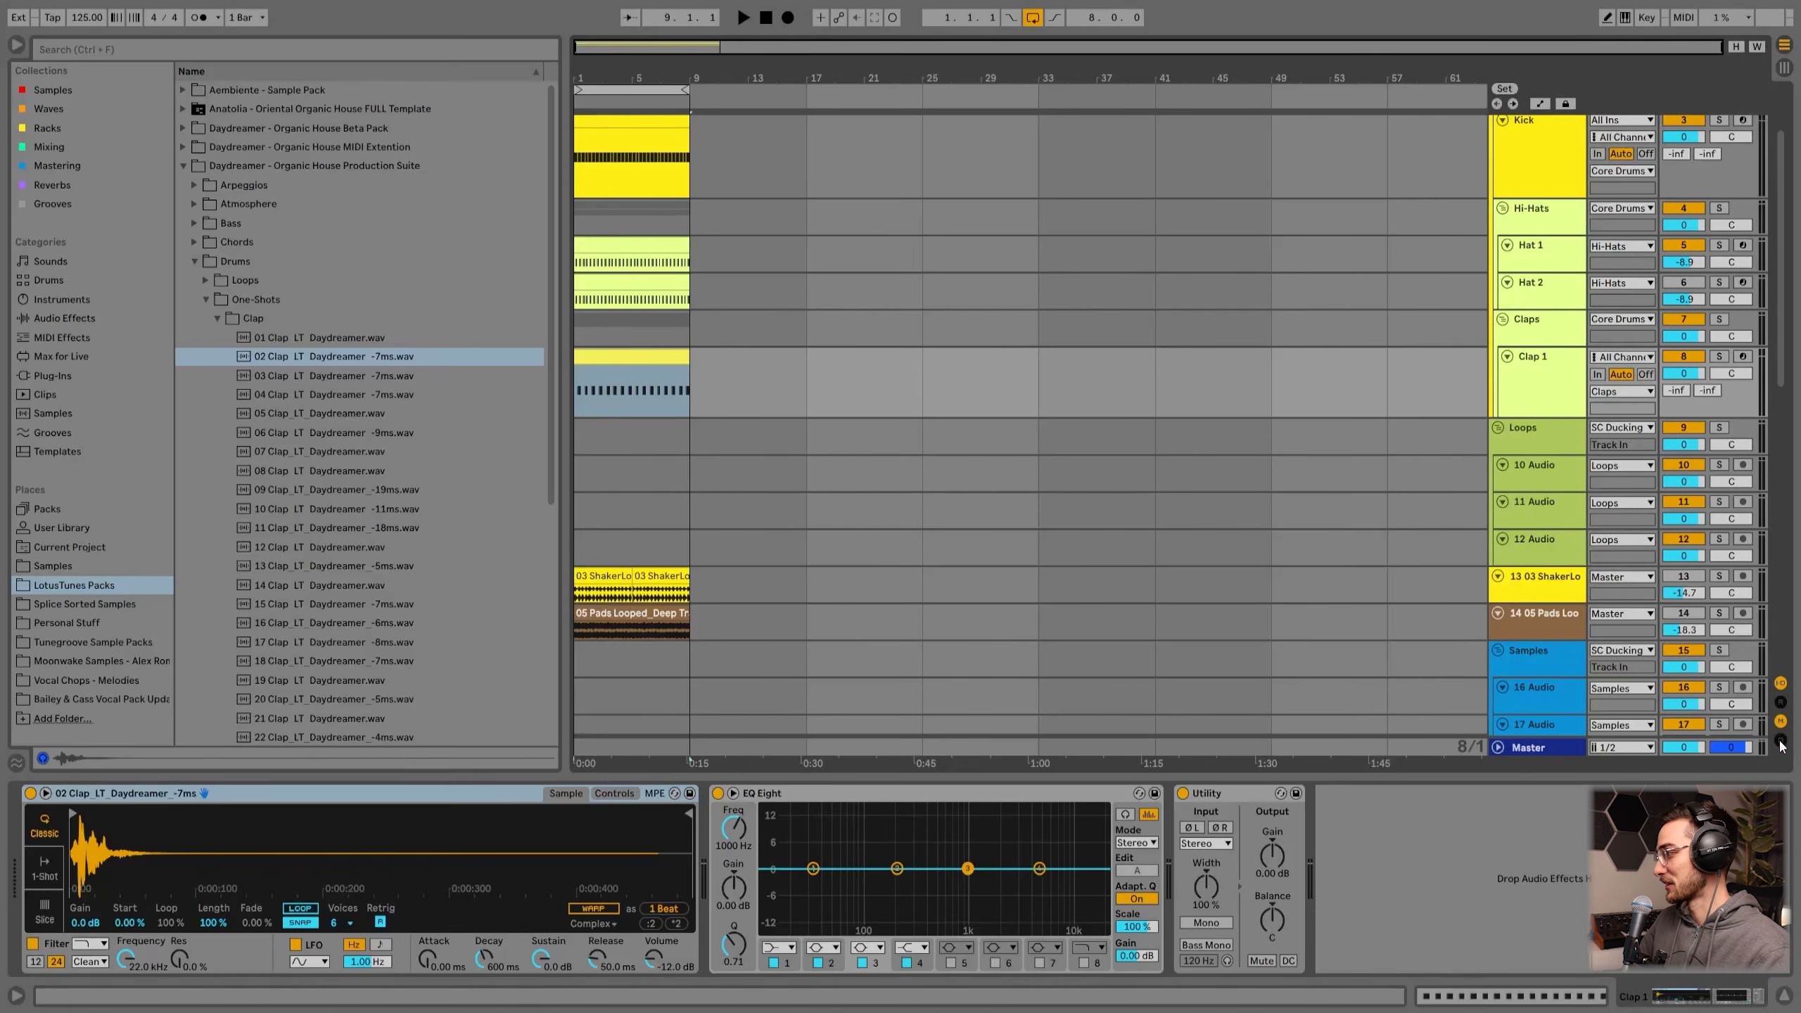
click(1781, 741)
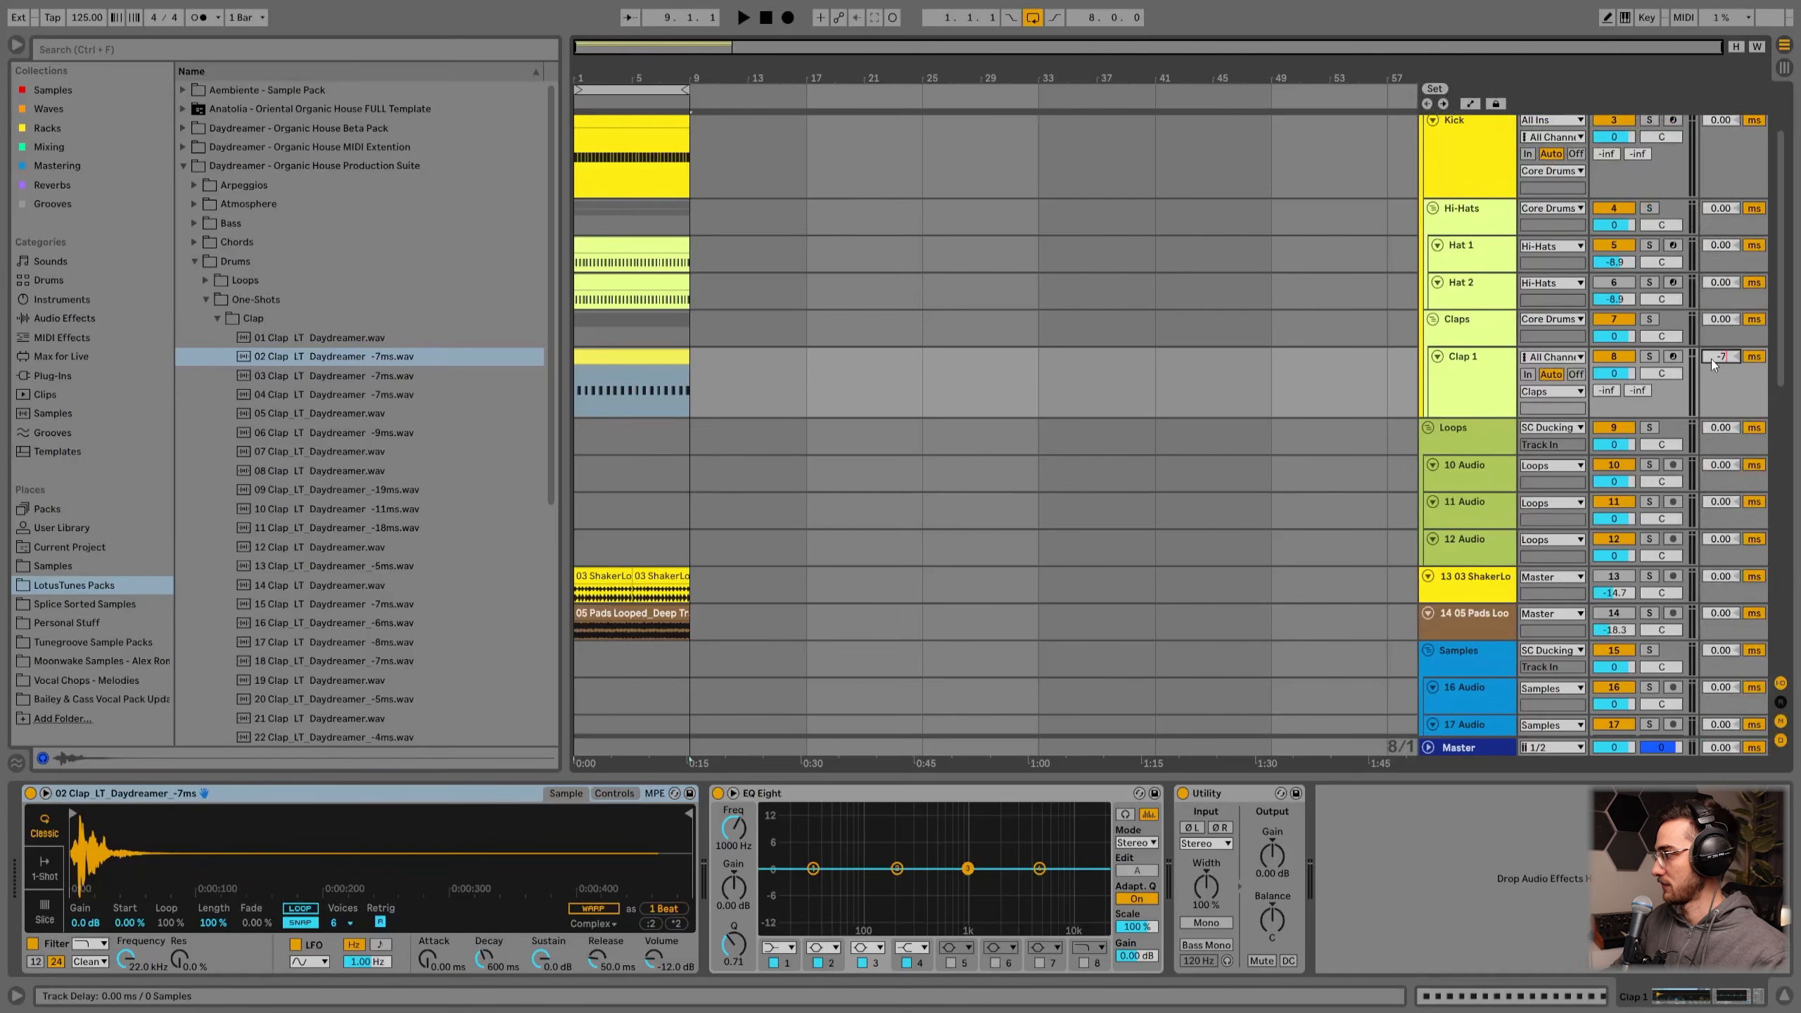
key(Return)
Step: While playing, lower the Clap 1 track volume to about -10.2 dB
click(1461, 397)
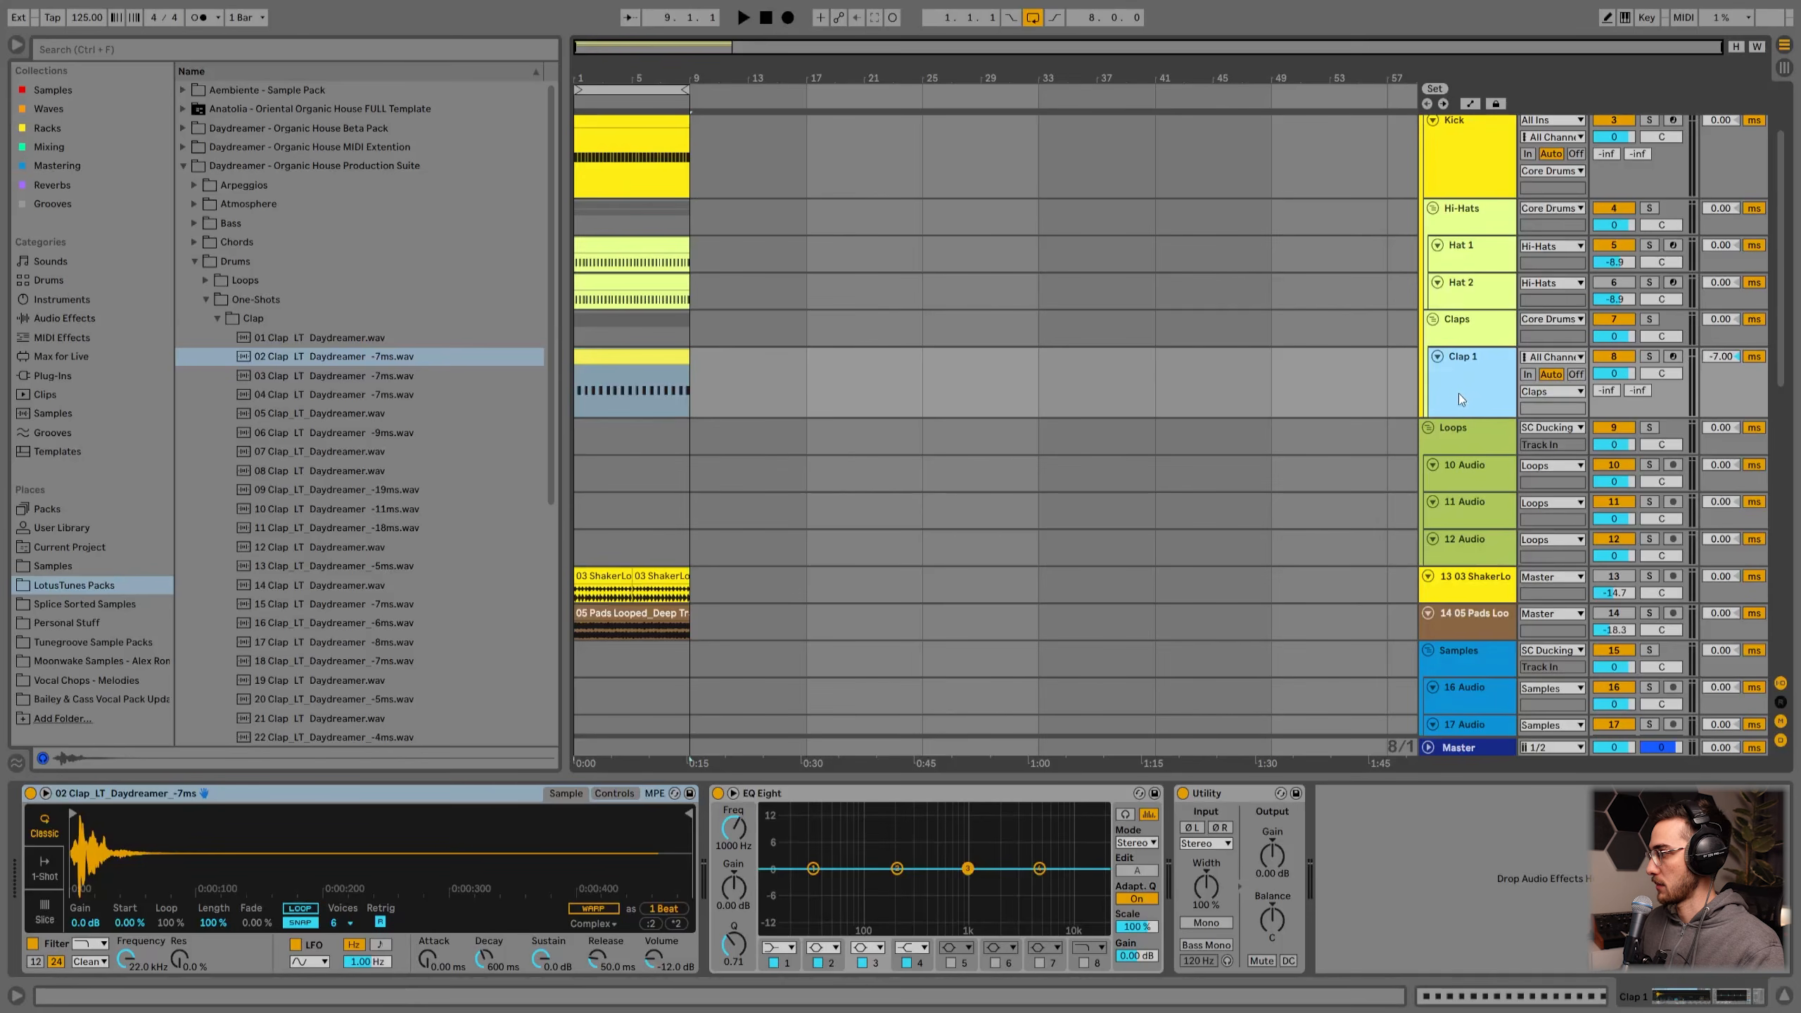
mouse_move(1607, 418)
mouse_down()
mouse_move(1608, 485)
mouse_move(1608, 451)
mouse_up()
key(space)
drag(1613, 374, 1612, 403)
key(space)
click(1449, 401)
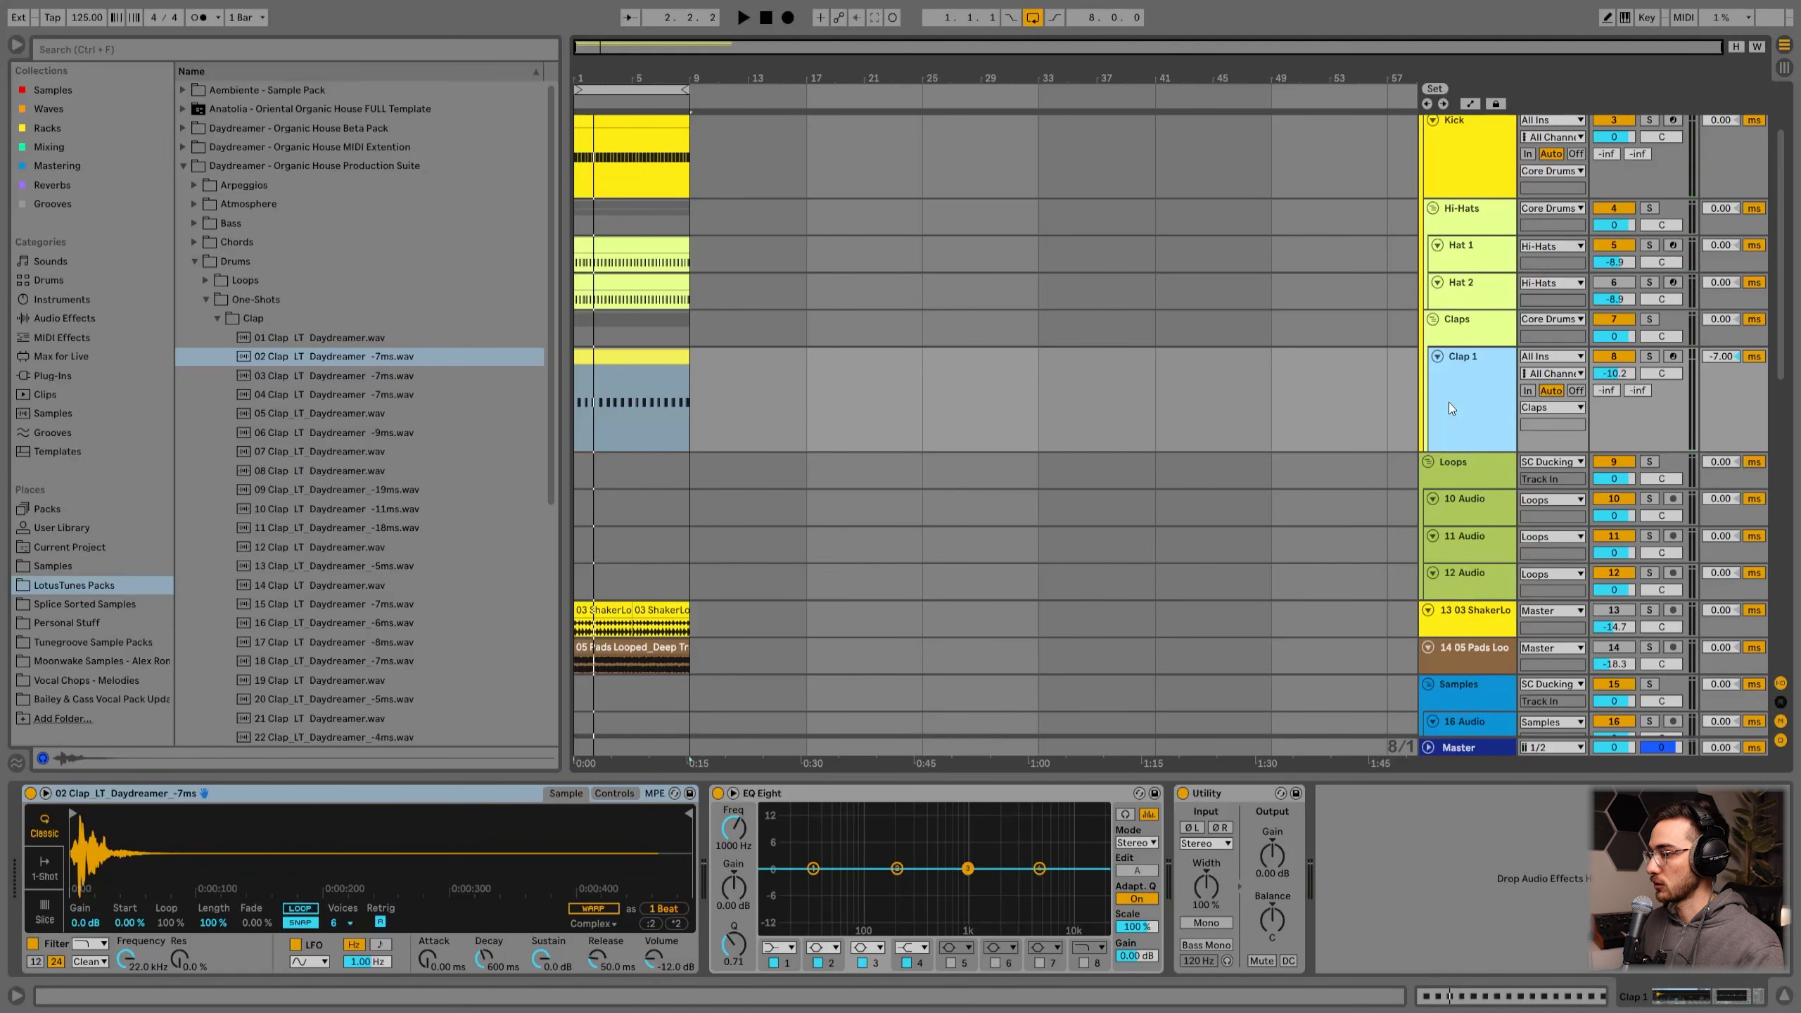
Step: Insert a new audio track in the Claps group and set its arrangement grid to fixed 1/4
key(ctrl+t)
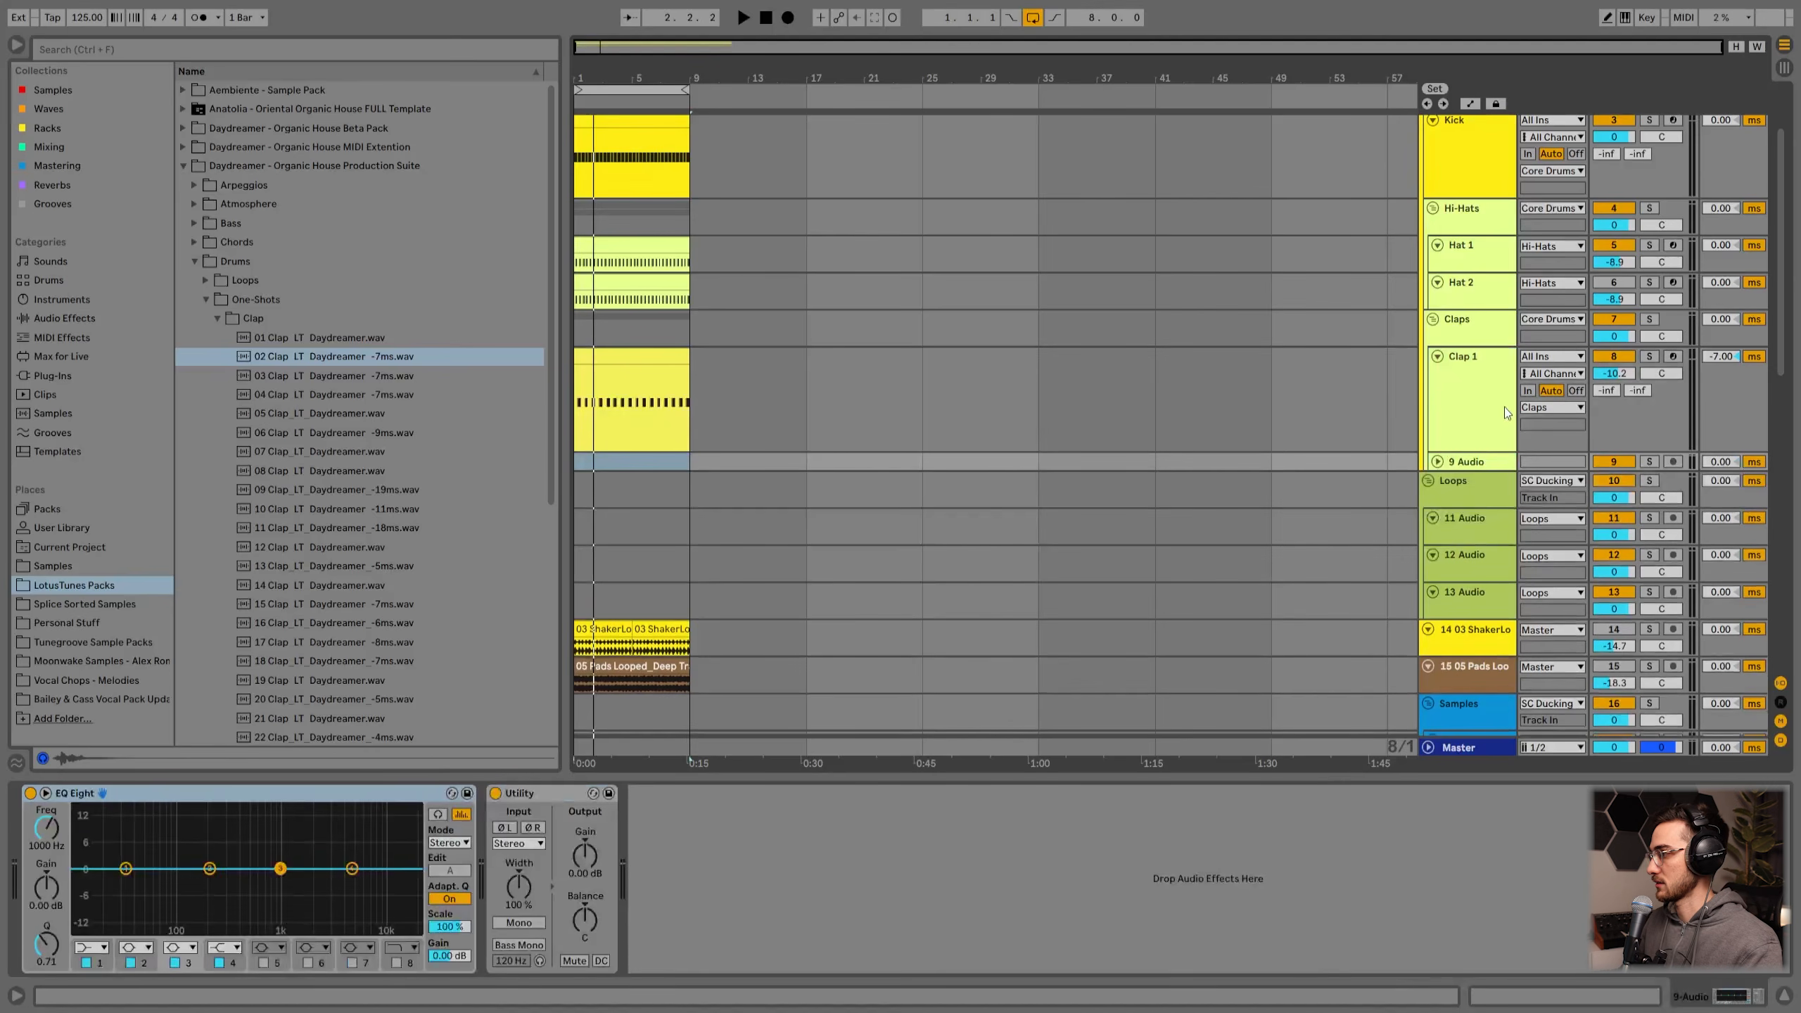
click(1437, 461)
click(1469, 518)
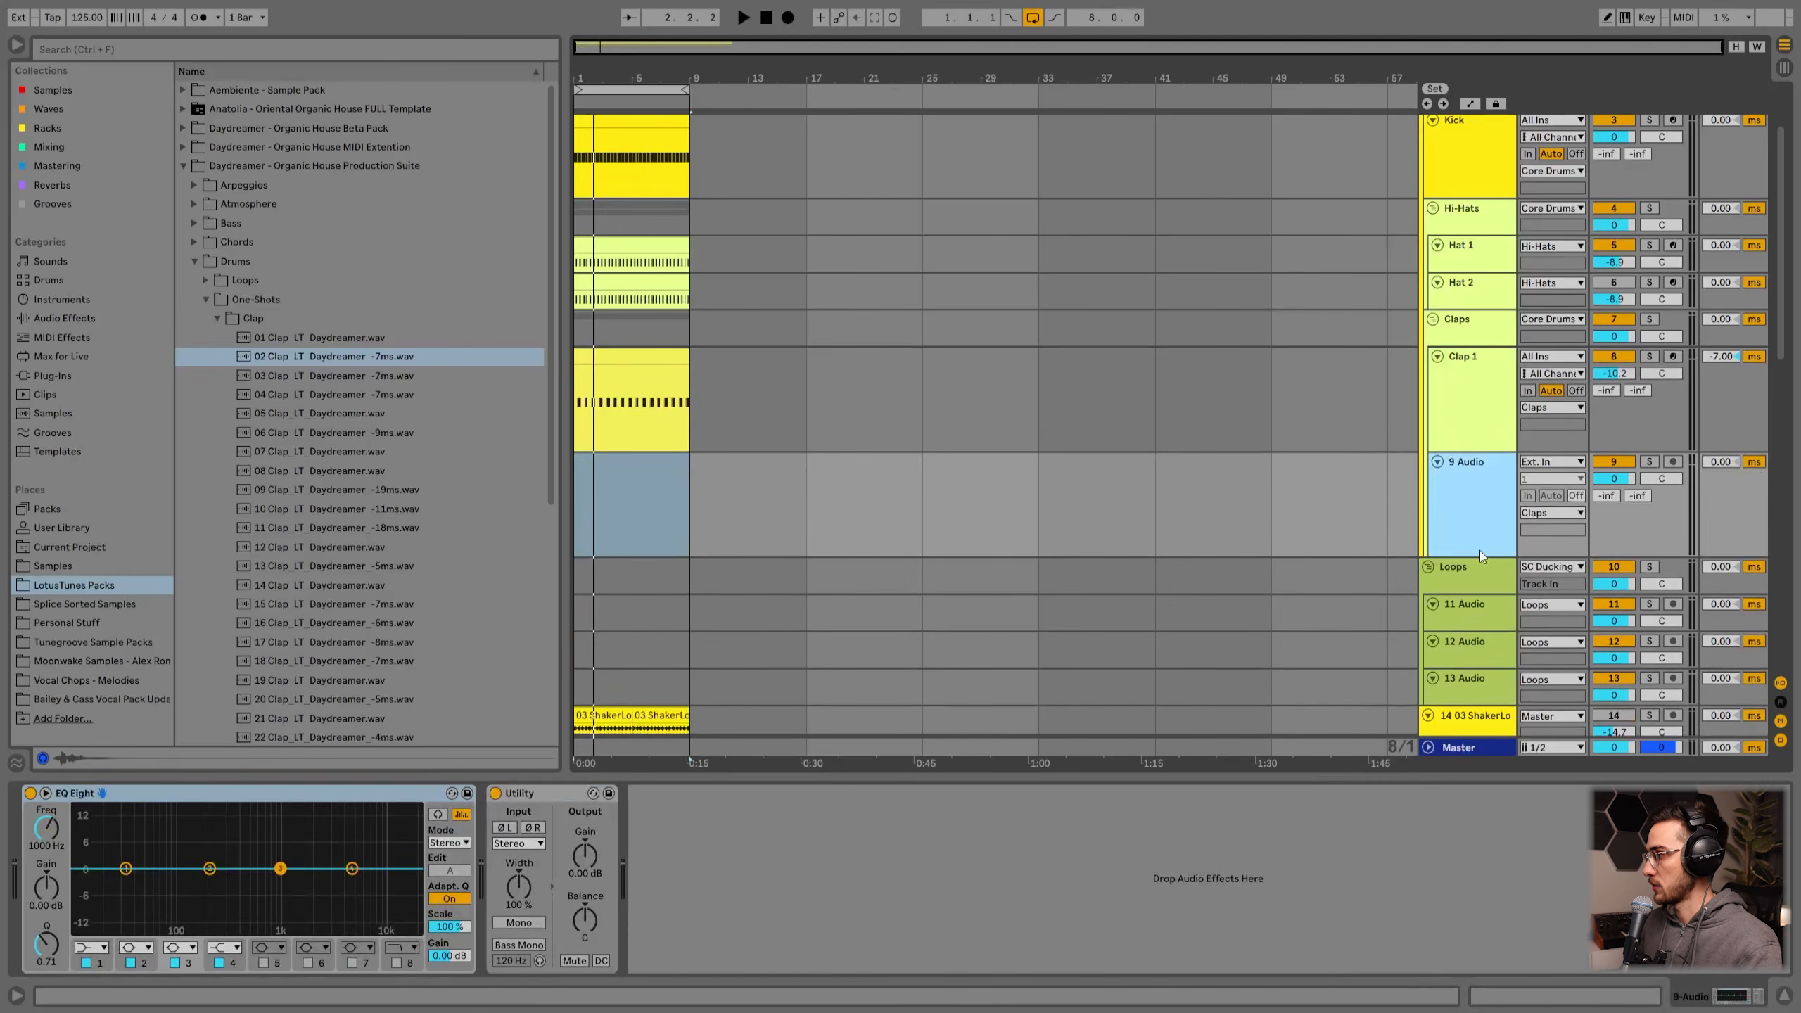
drag(609, 77, 609, 88)
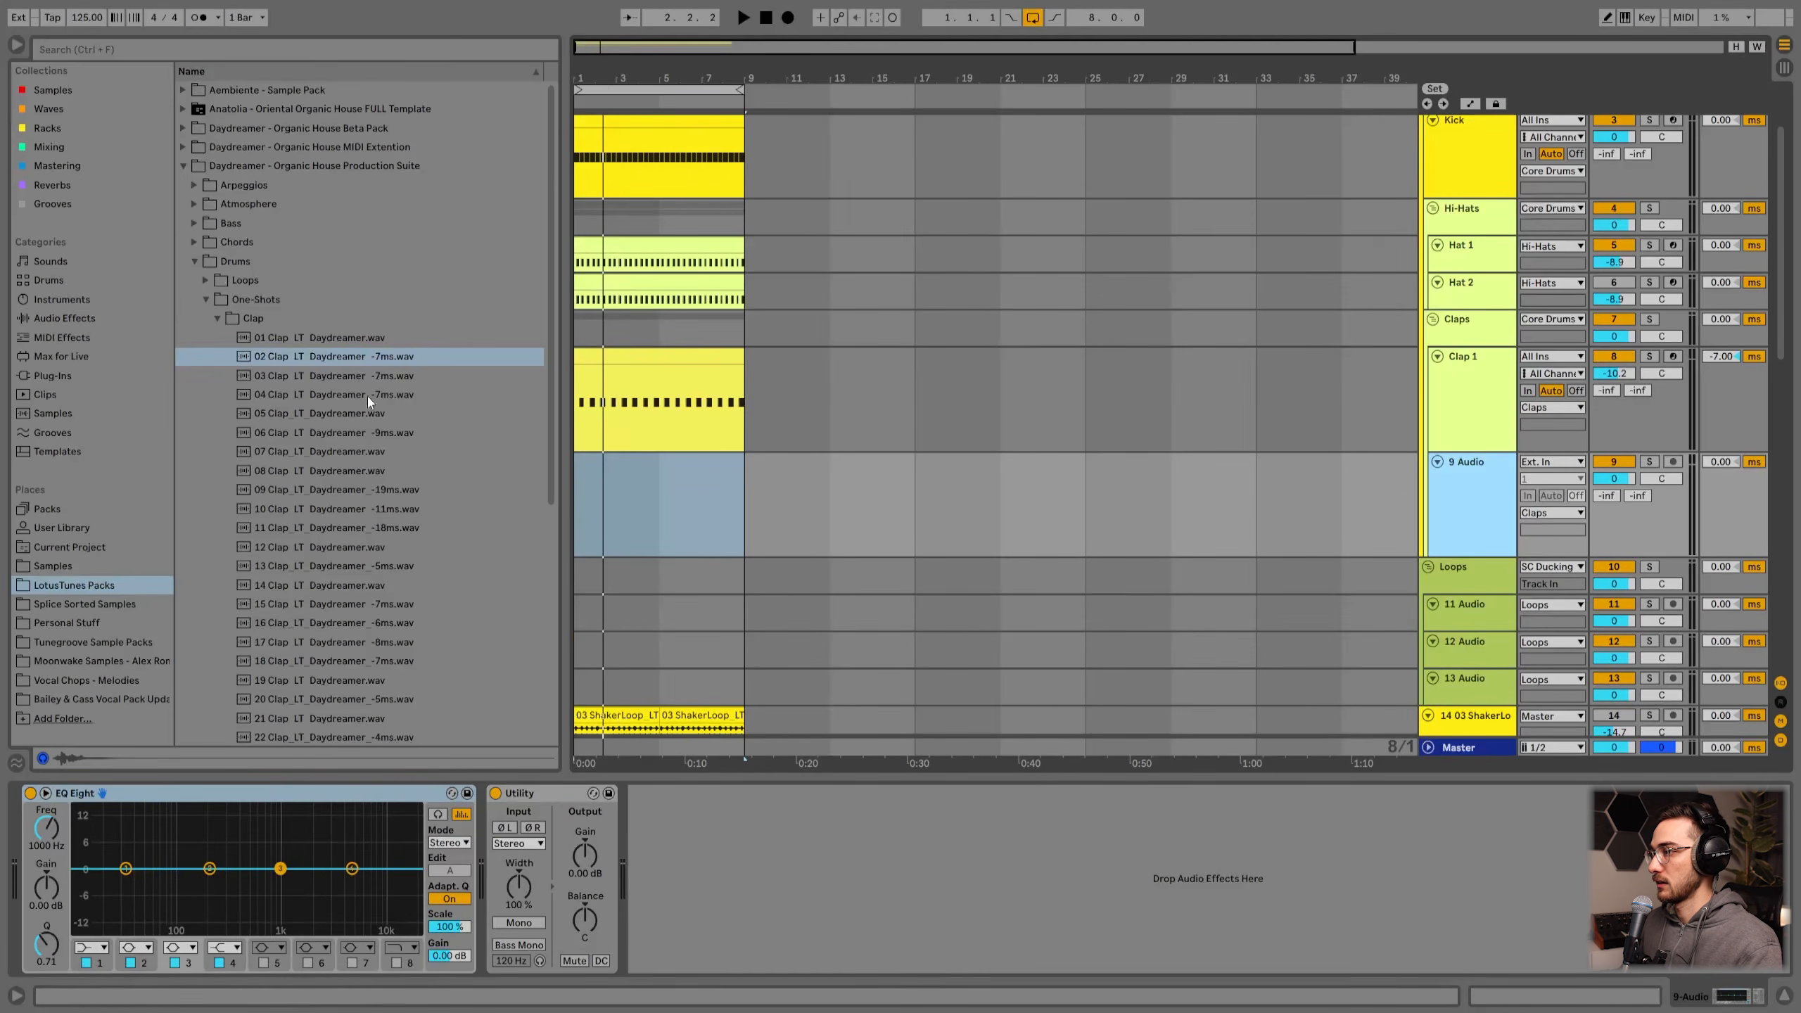
click(698, 499)
right_click(615, 499)
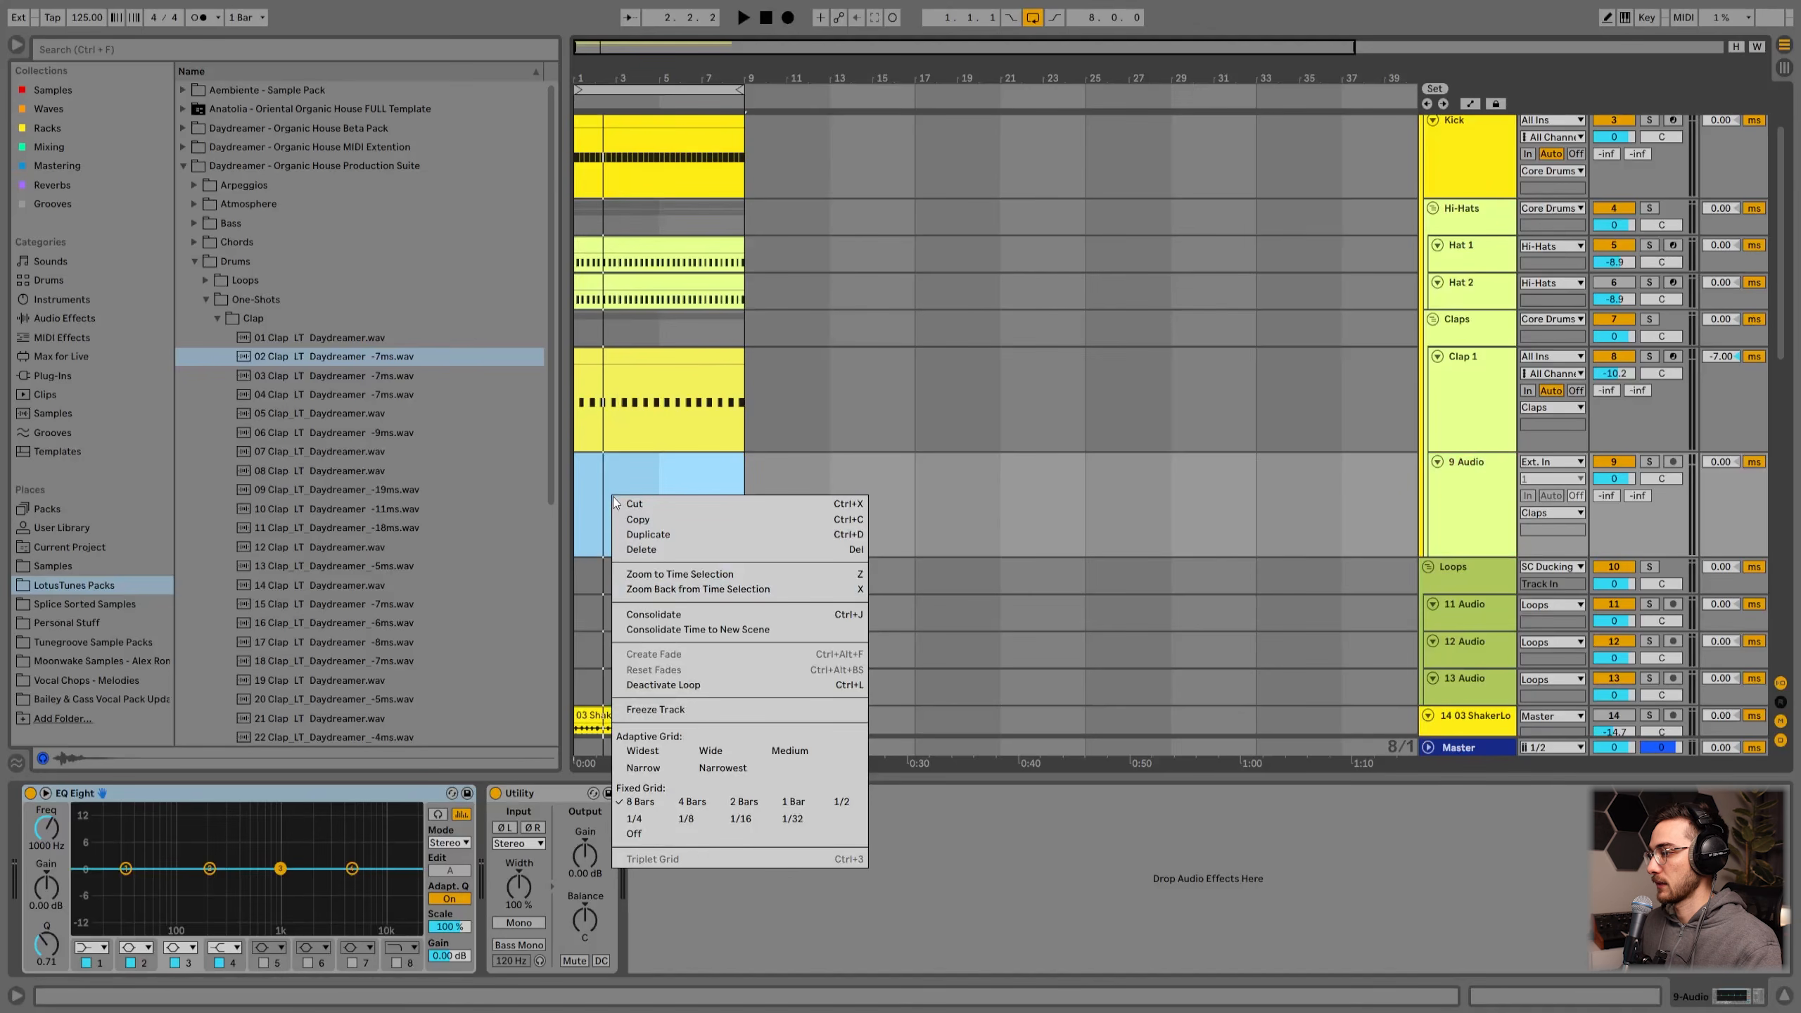
click(638, 821)
key(z)
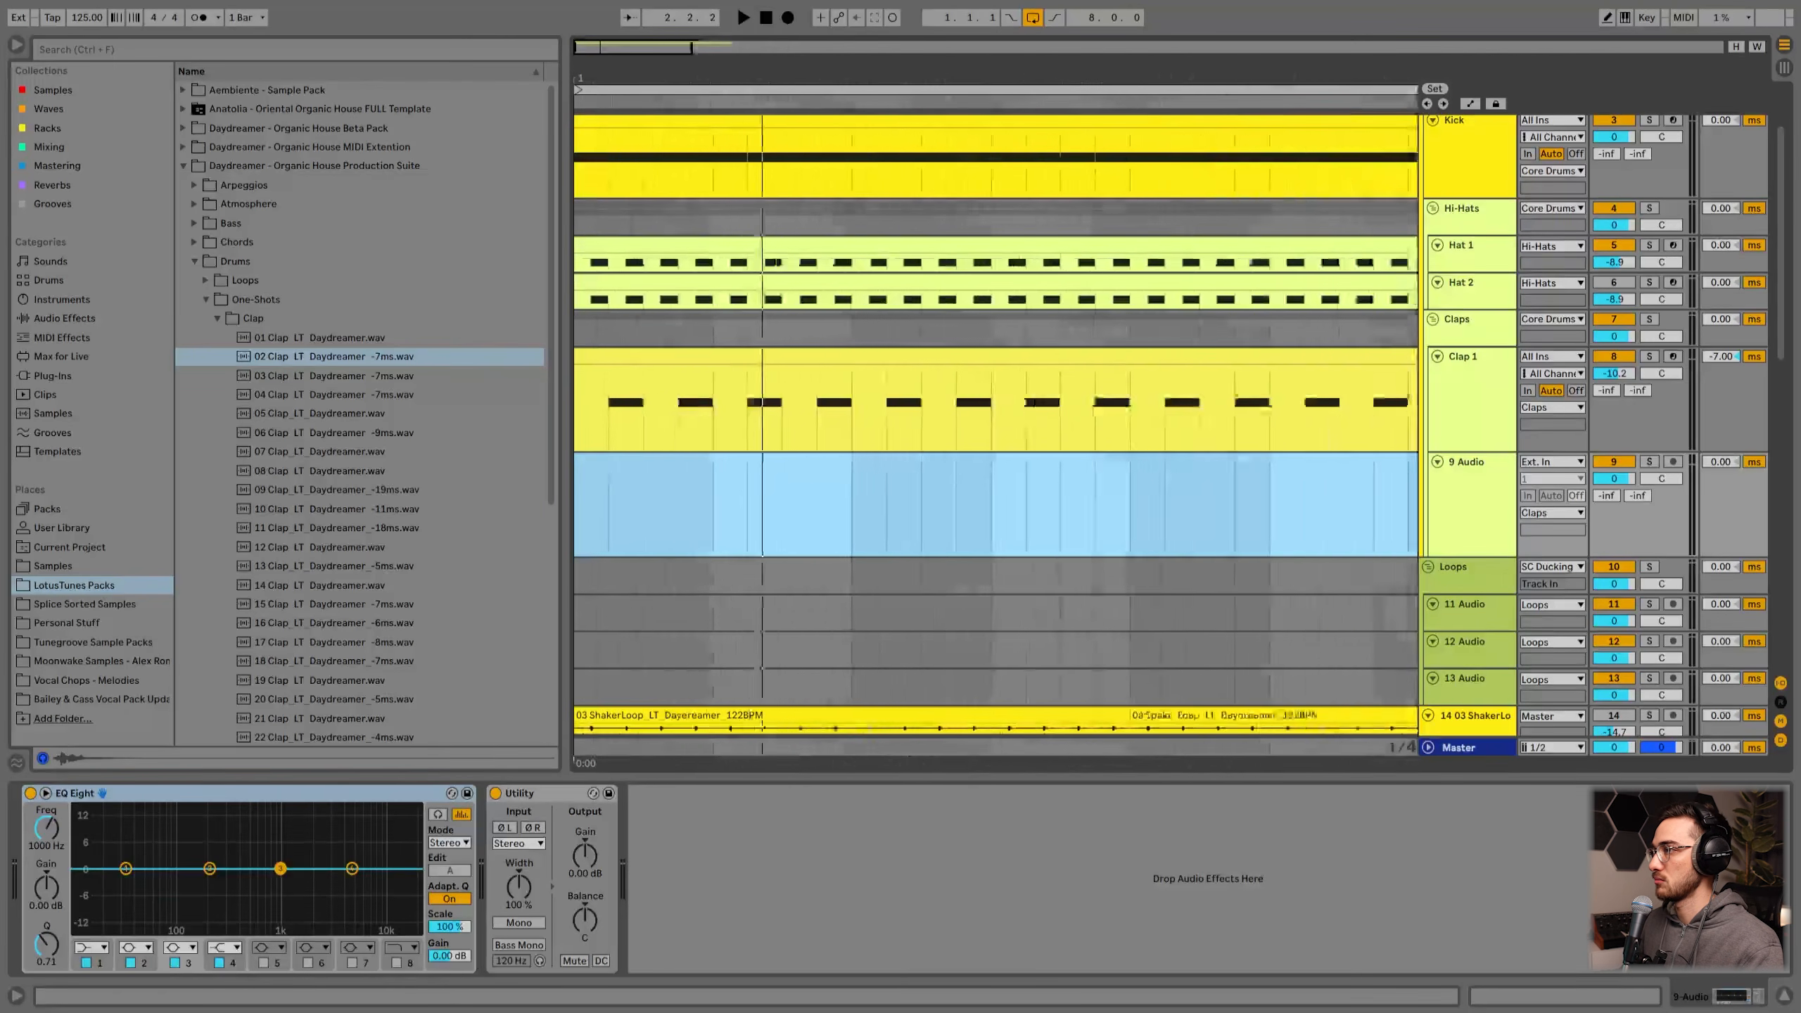
Step: Preview clap one-shots and place 09 Clap_LT_Daydreamer_-19ms on the new audio track at beat 1.2
click(389, 402)
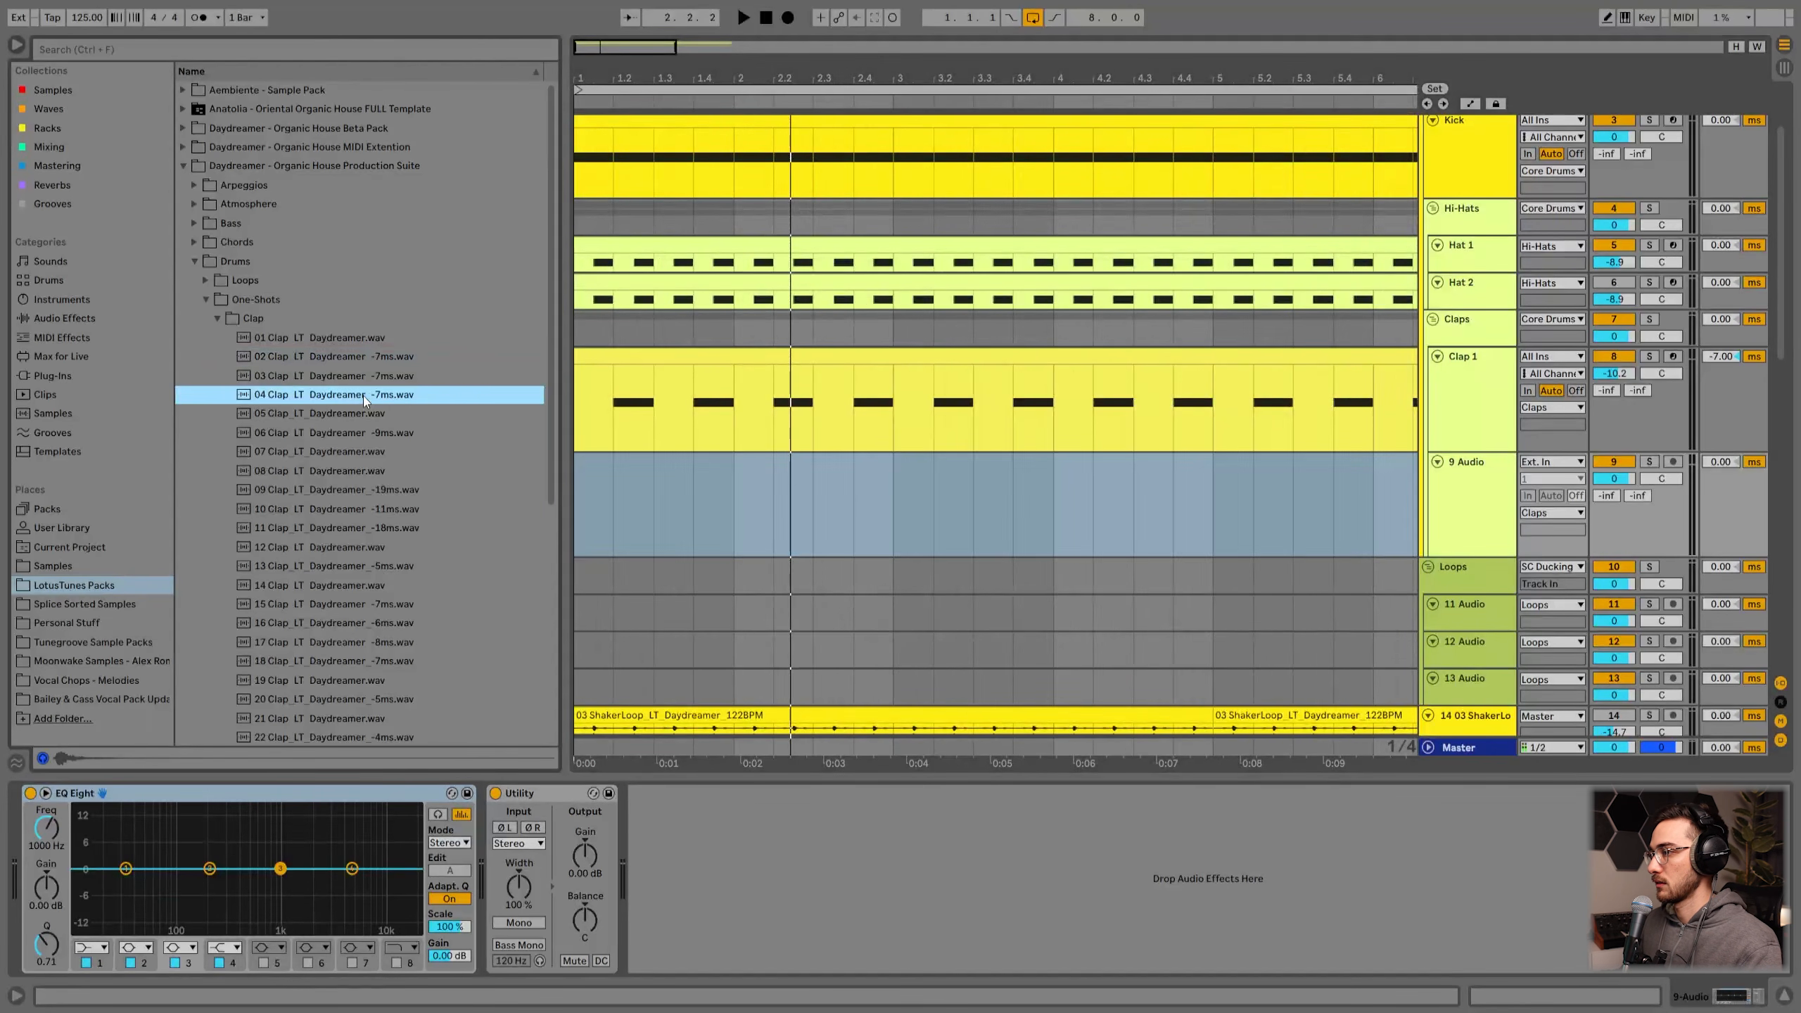
click(380, 484)
drag(380, 489, 613, 504)
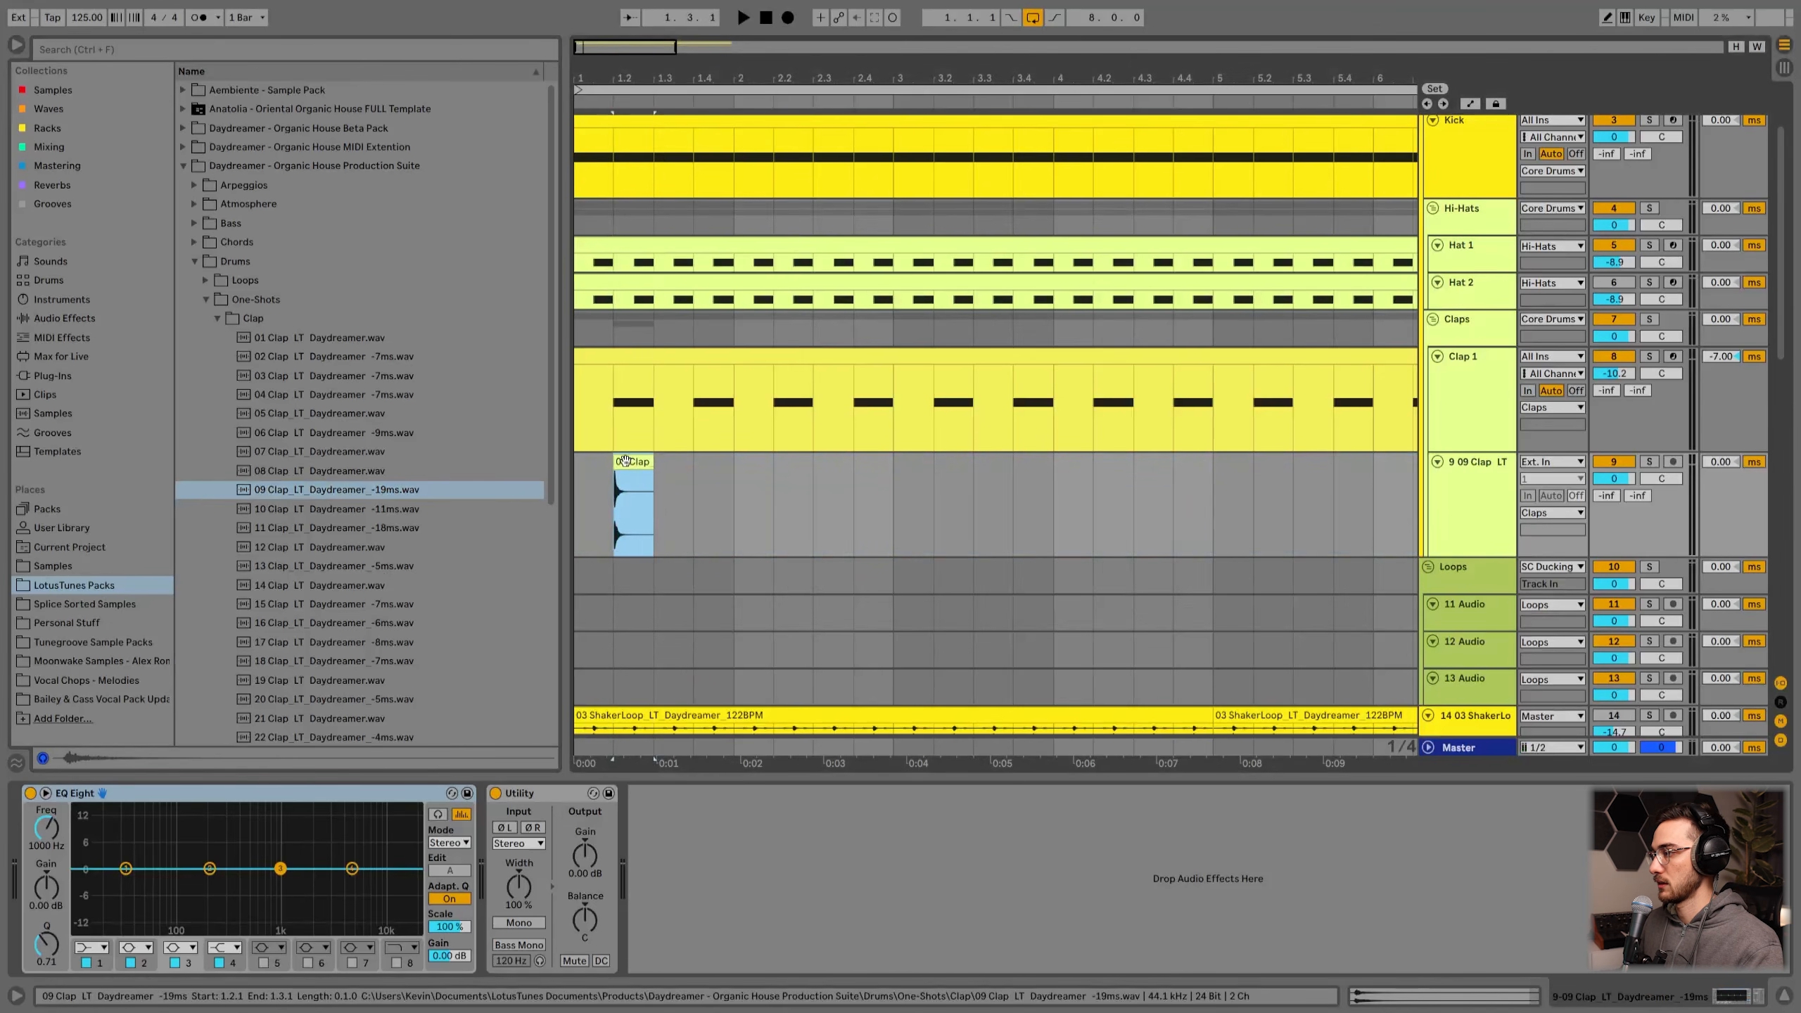
Step: Copy the clap clip onto the offbeats at 1.4, 2.2 and 2.4
drag(645, 465, 864, 461)
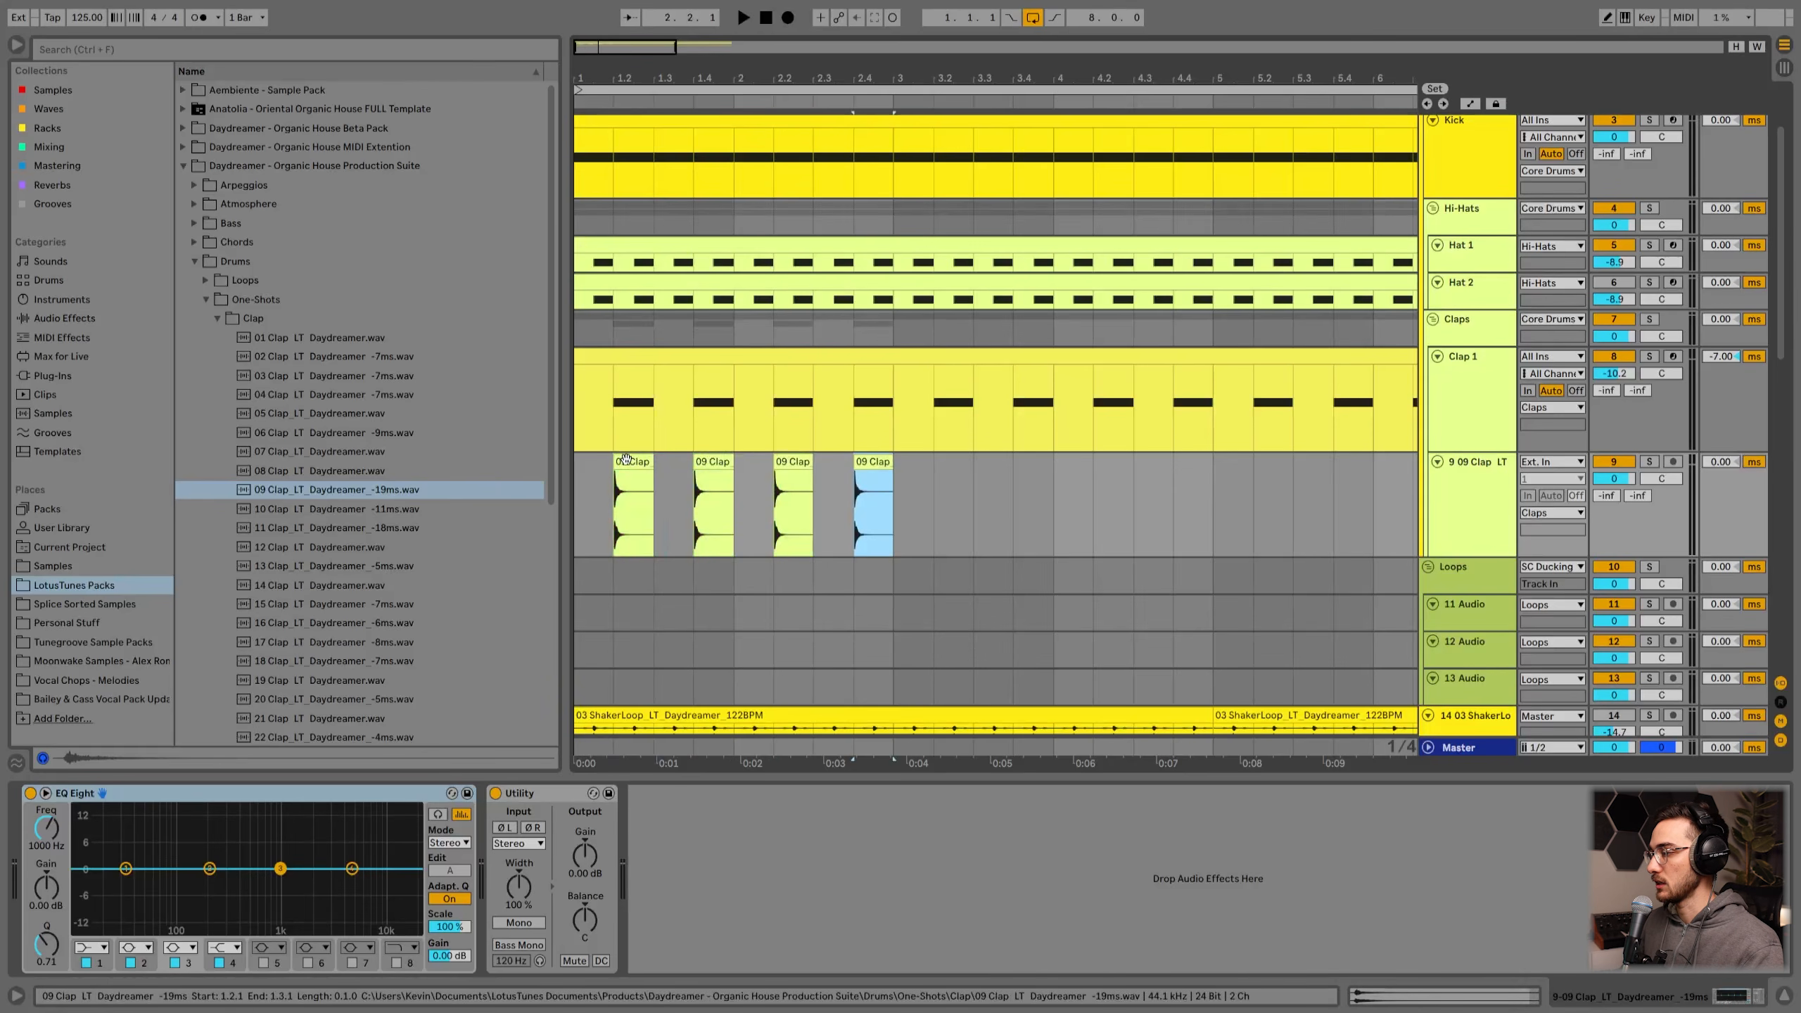
Step: Zoom in on the first clap clip and add a fade-out to it
shift+click(648, 465)
drag(614, 76, 799, 287)
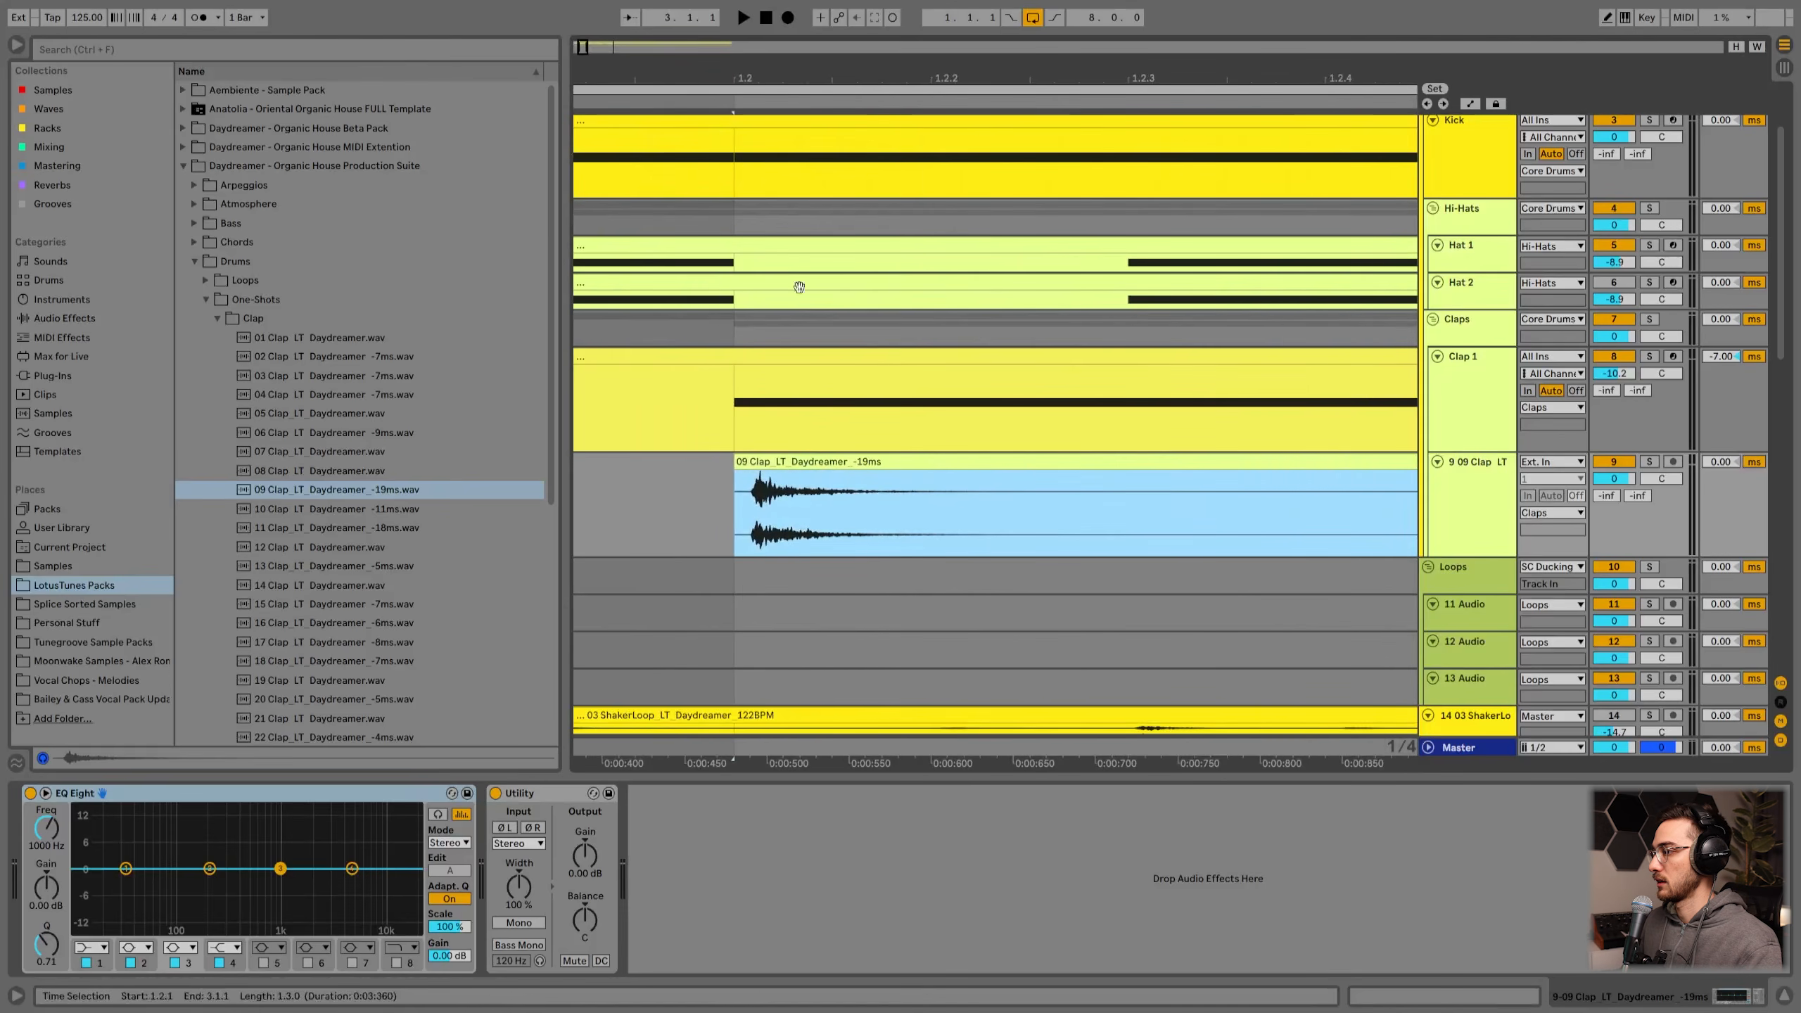
click(800, 468)
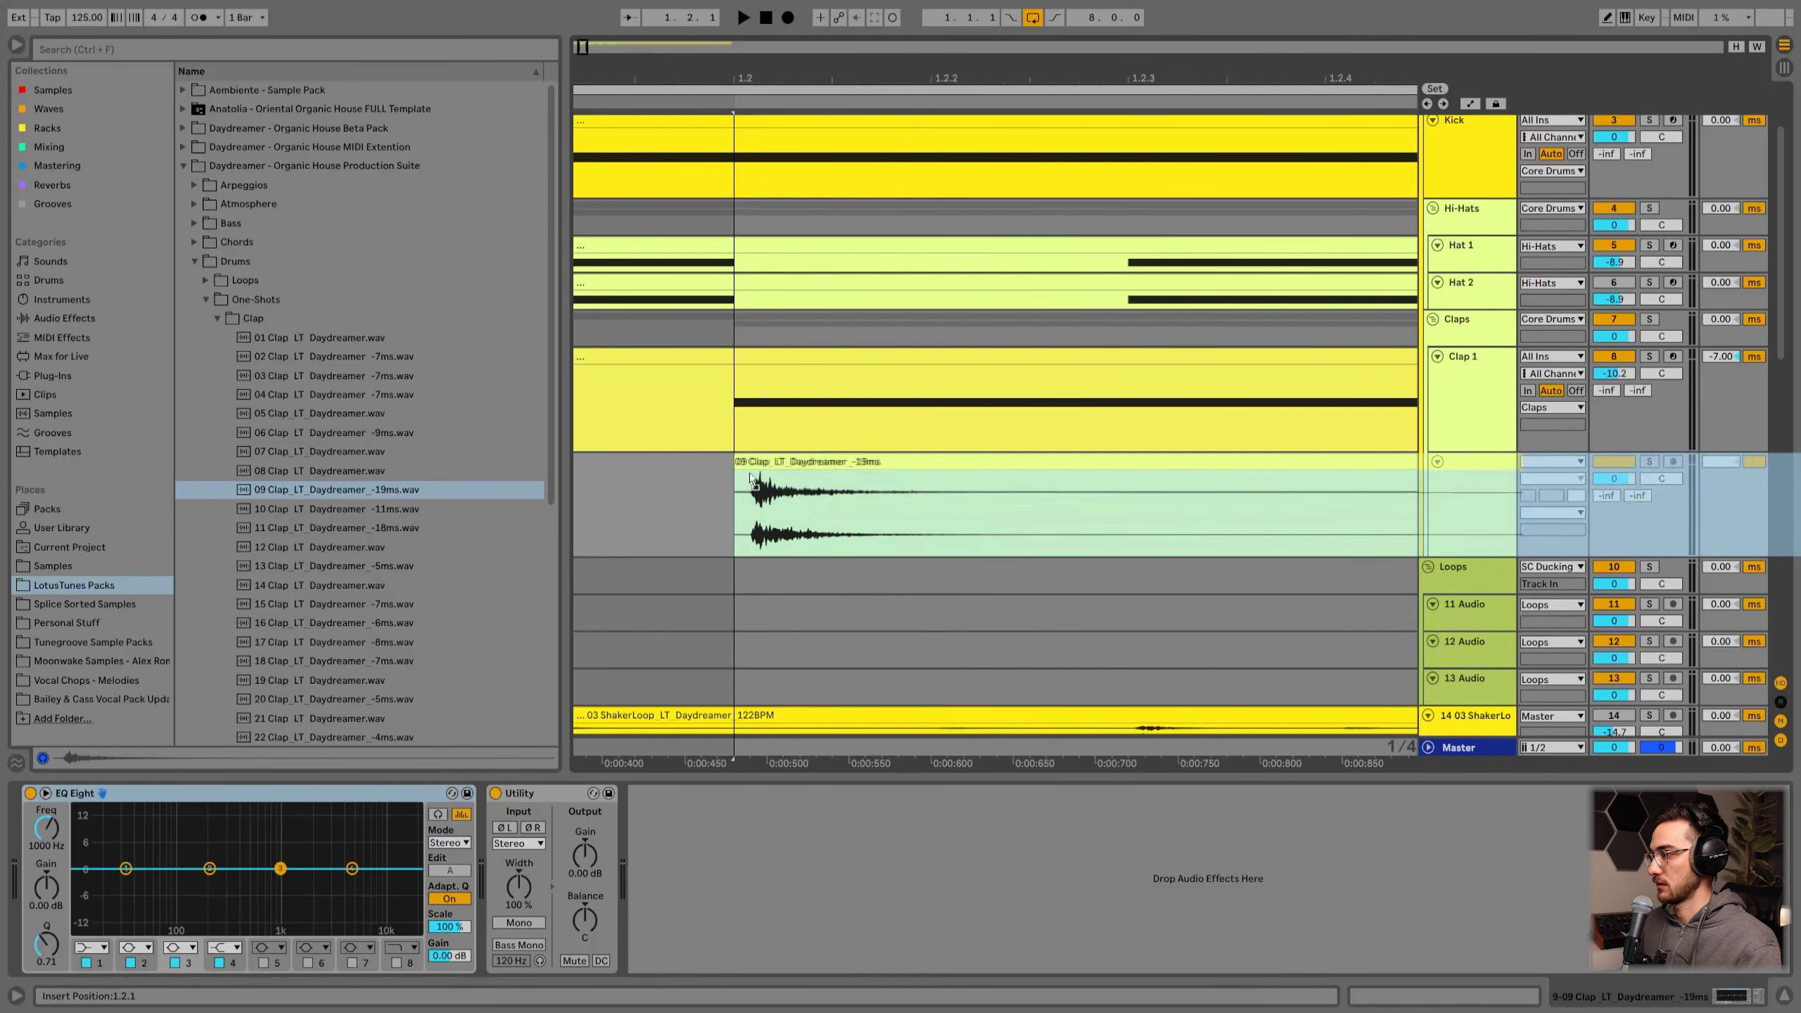
drag(743, 476, 779, 487)
Step: While playing, lower the new clap track's volume to about -14.6 dB
drag(788, 75, 788, 14)
drag(1614, 478, 1614, 510)
drag(617, 76, 627, 167)
drag(892, 79, 892, 14)
key(space)
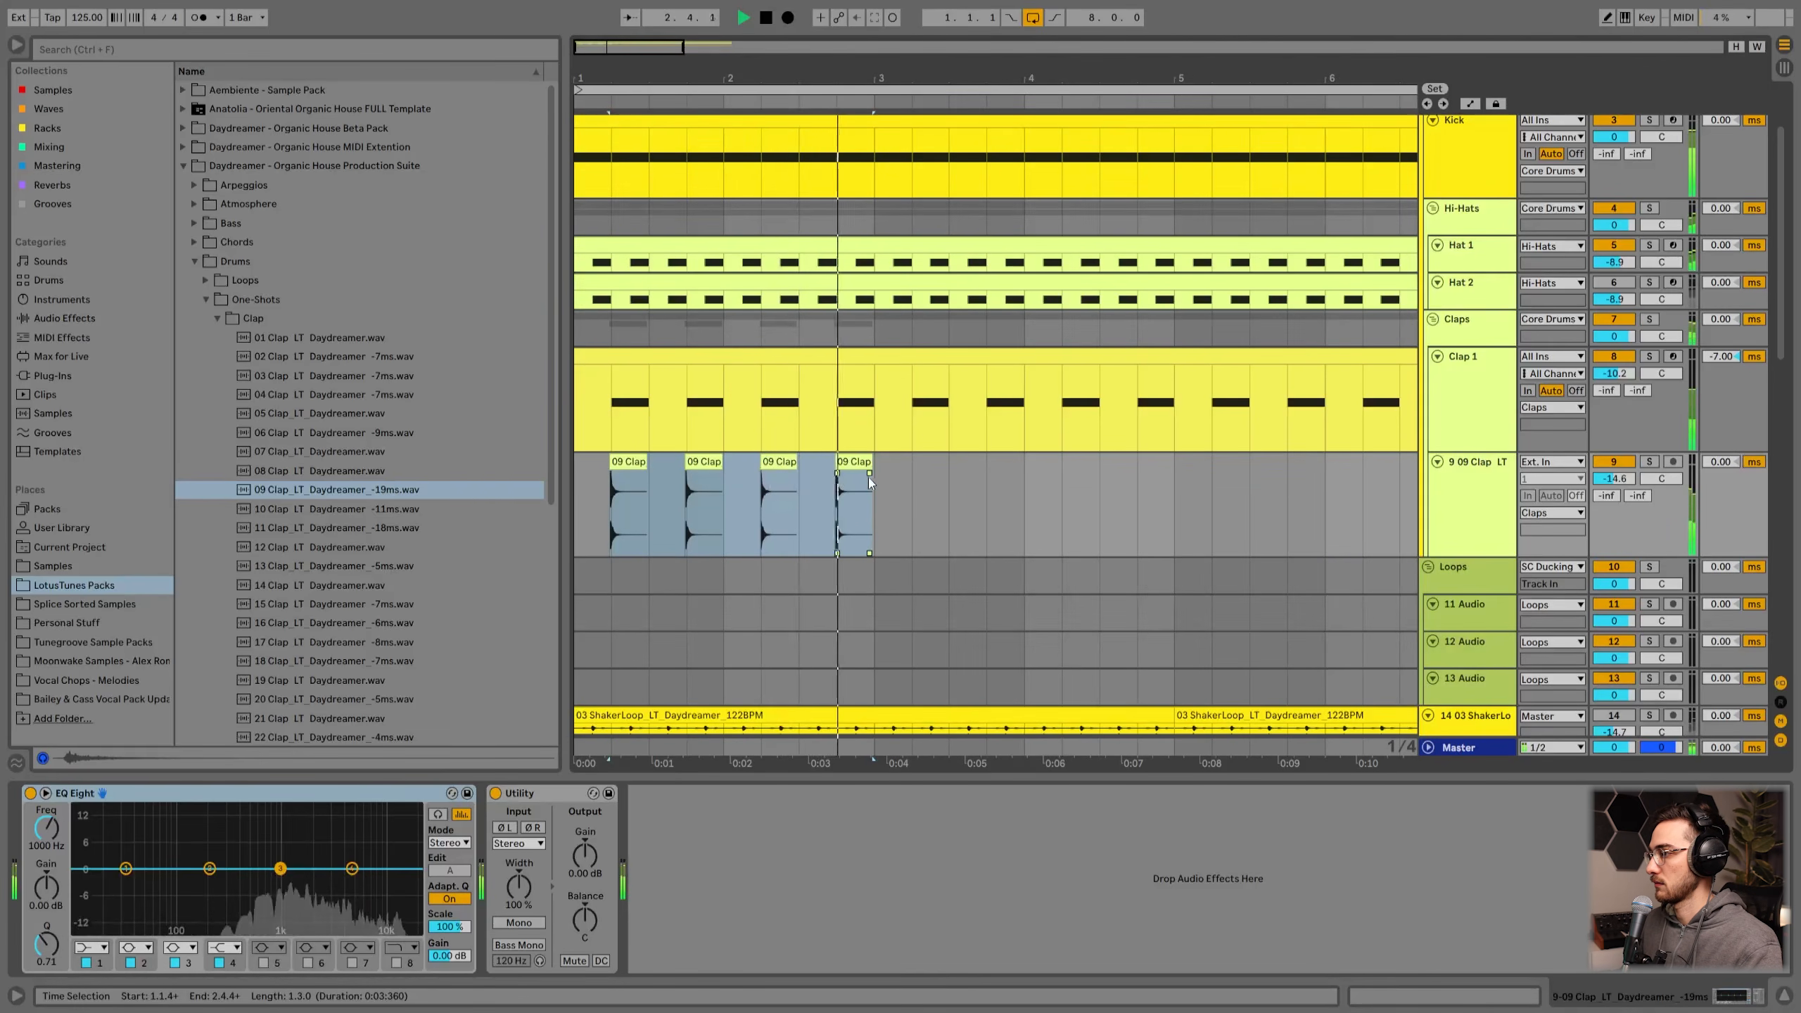
Step: Shorten the first clap clip by splitting it and deleting its tail, then reshape its fade-out
mouse_move(643, 473)
mouse_down()
mouse_move(624, 504)
mouse_move(614, 476)
mouse_up()
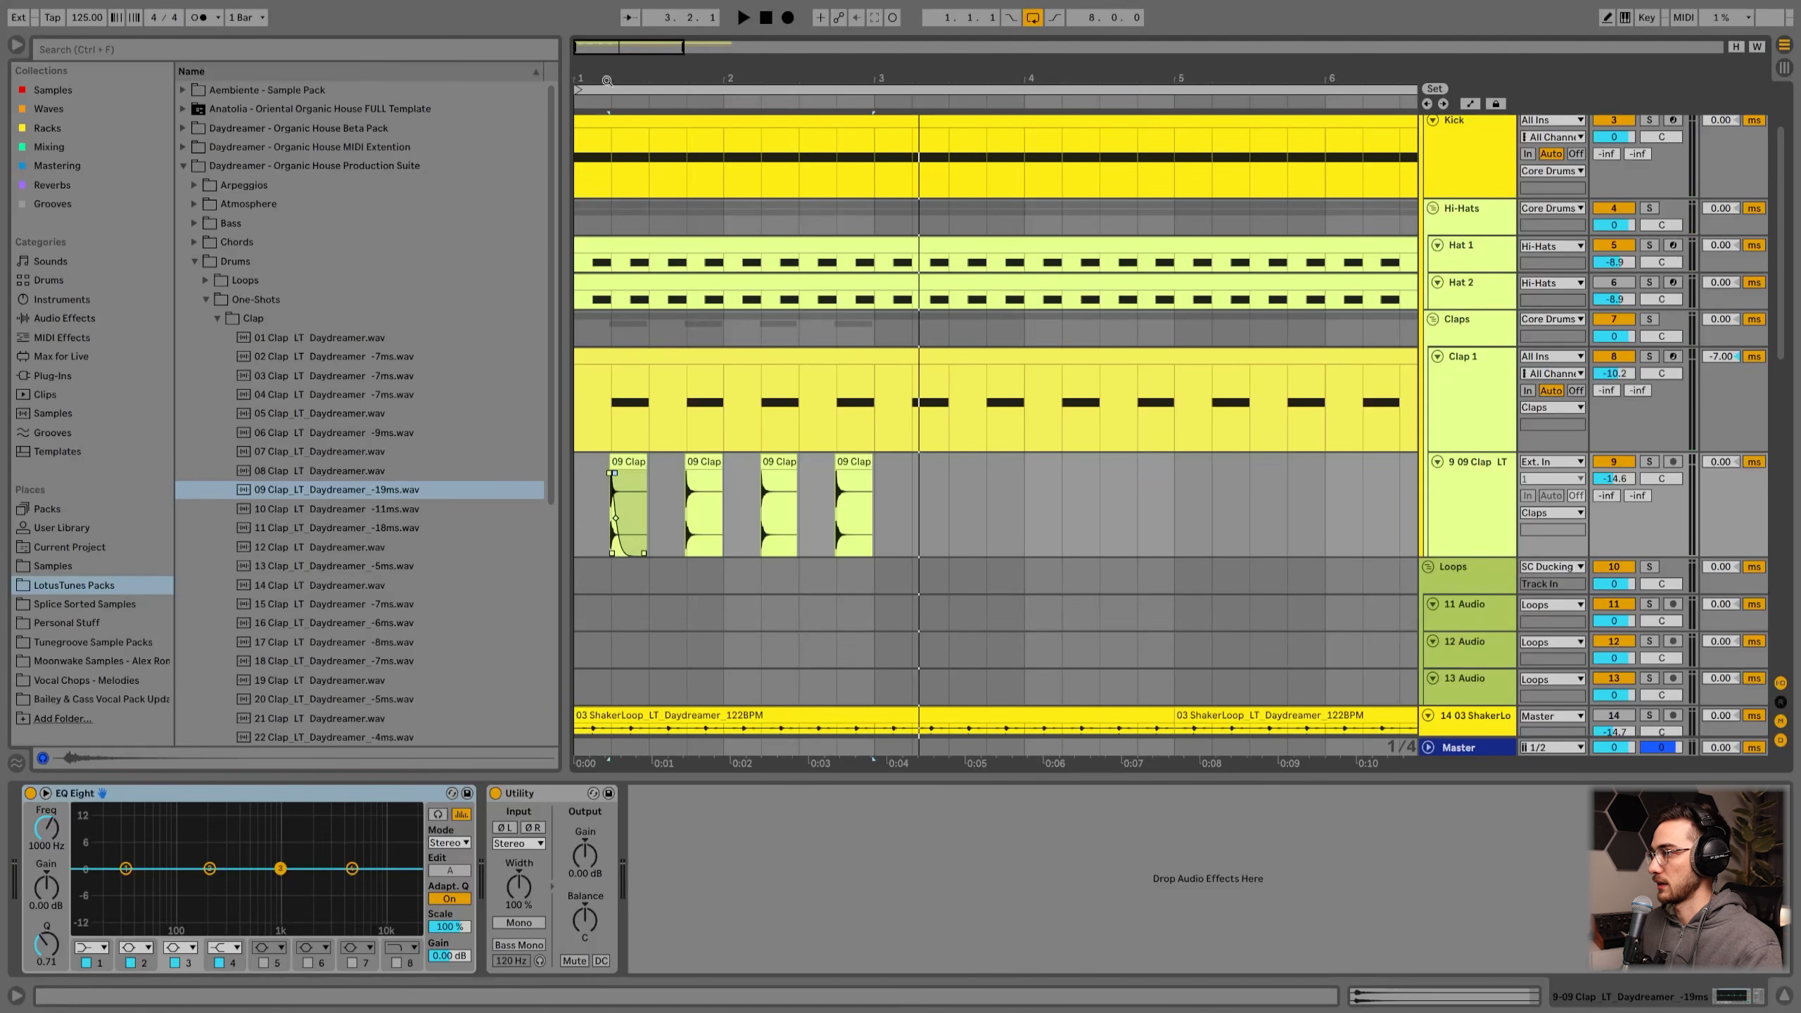
scroll(611, 285, up, 10)
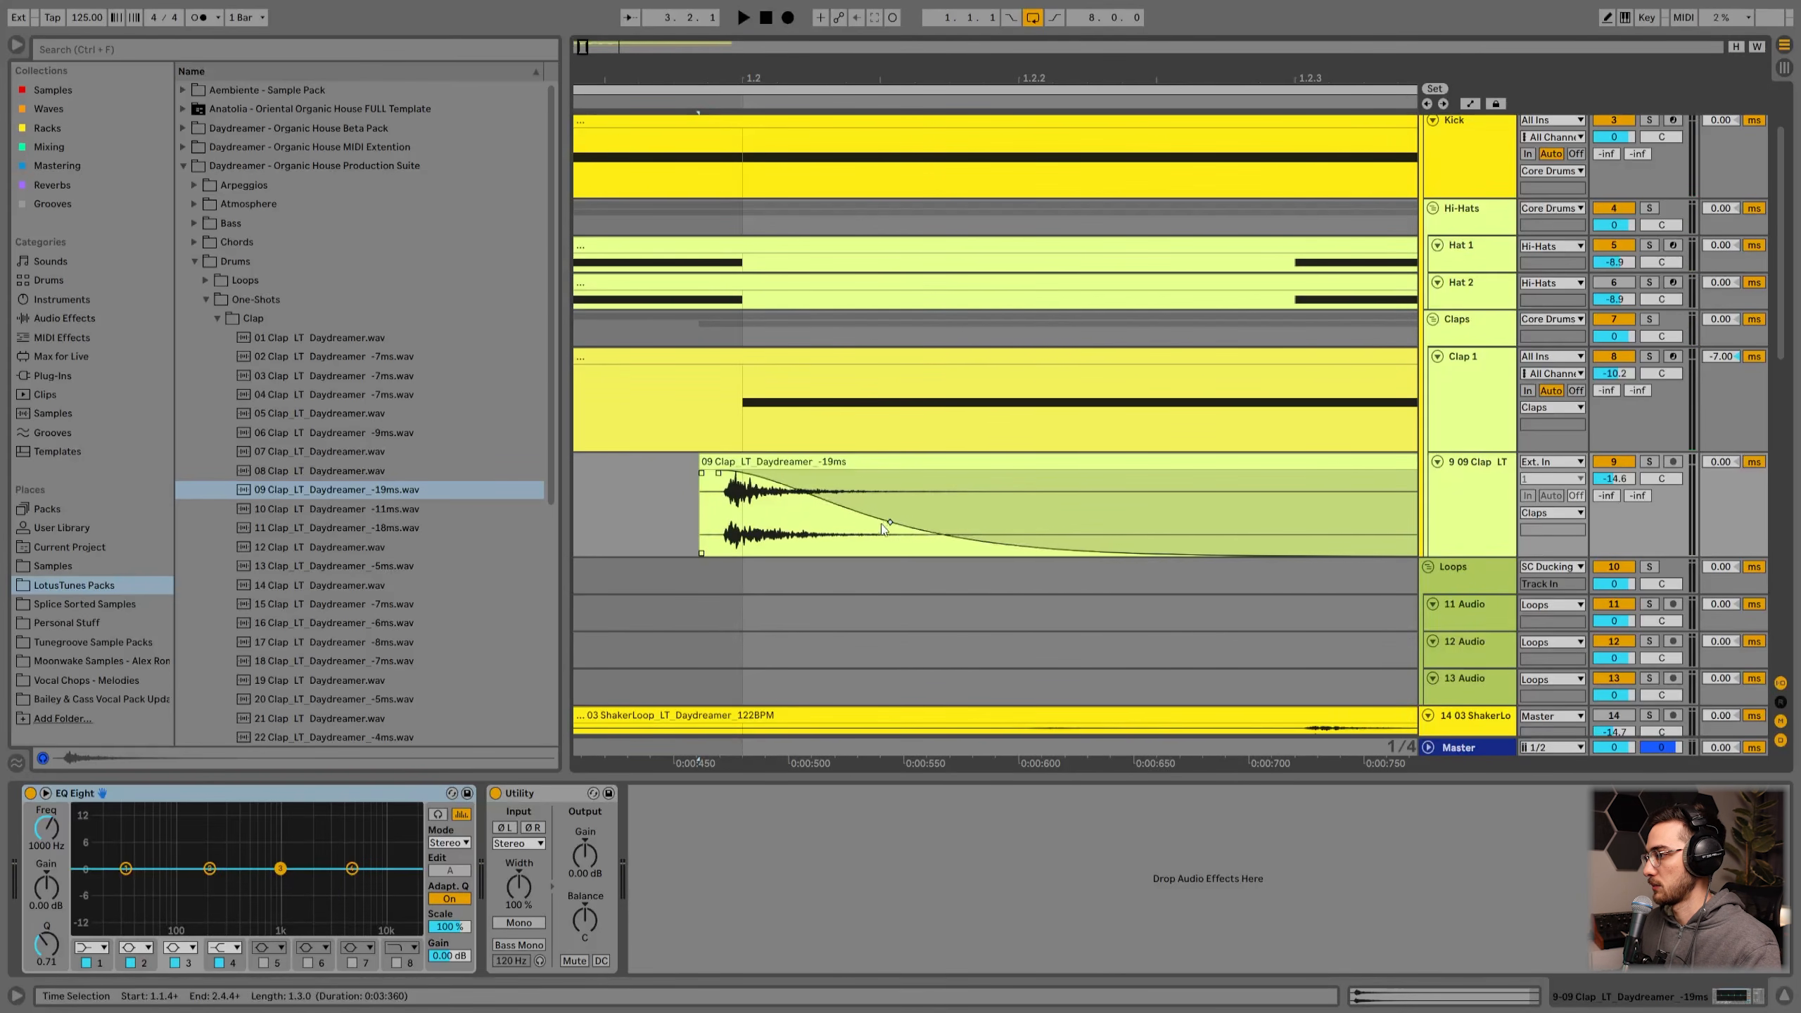
right_click(867, 607)
click(942, 806)
right_click(863, 603)
click(957, 753)
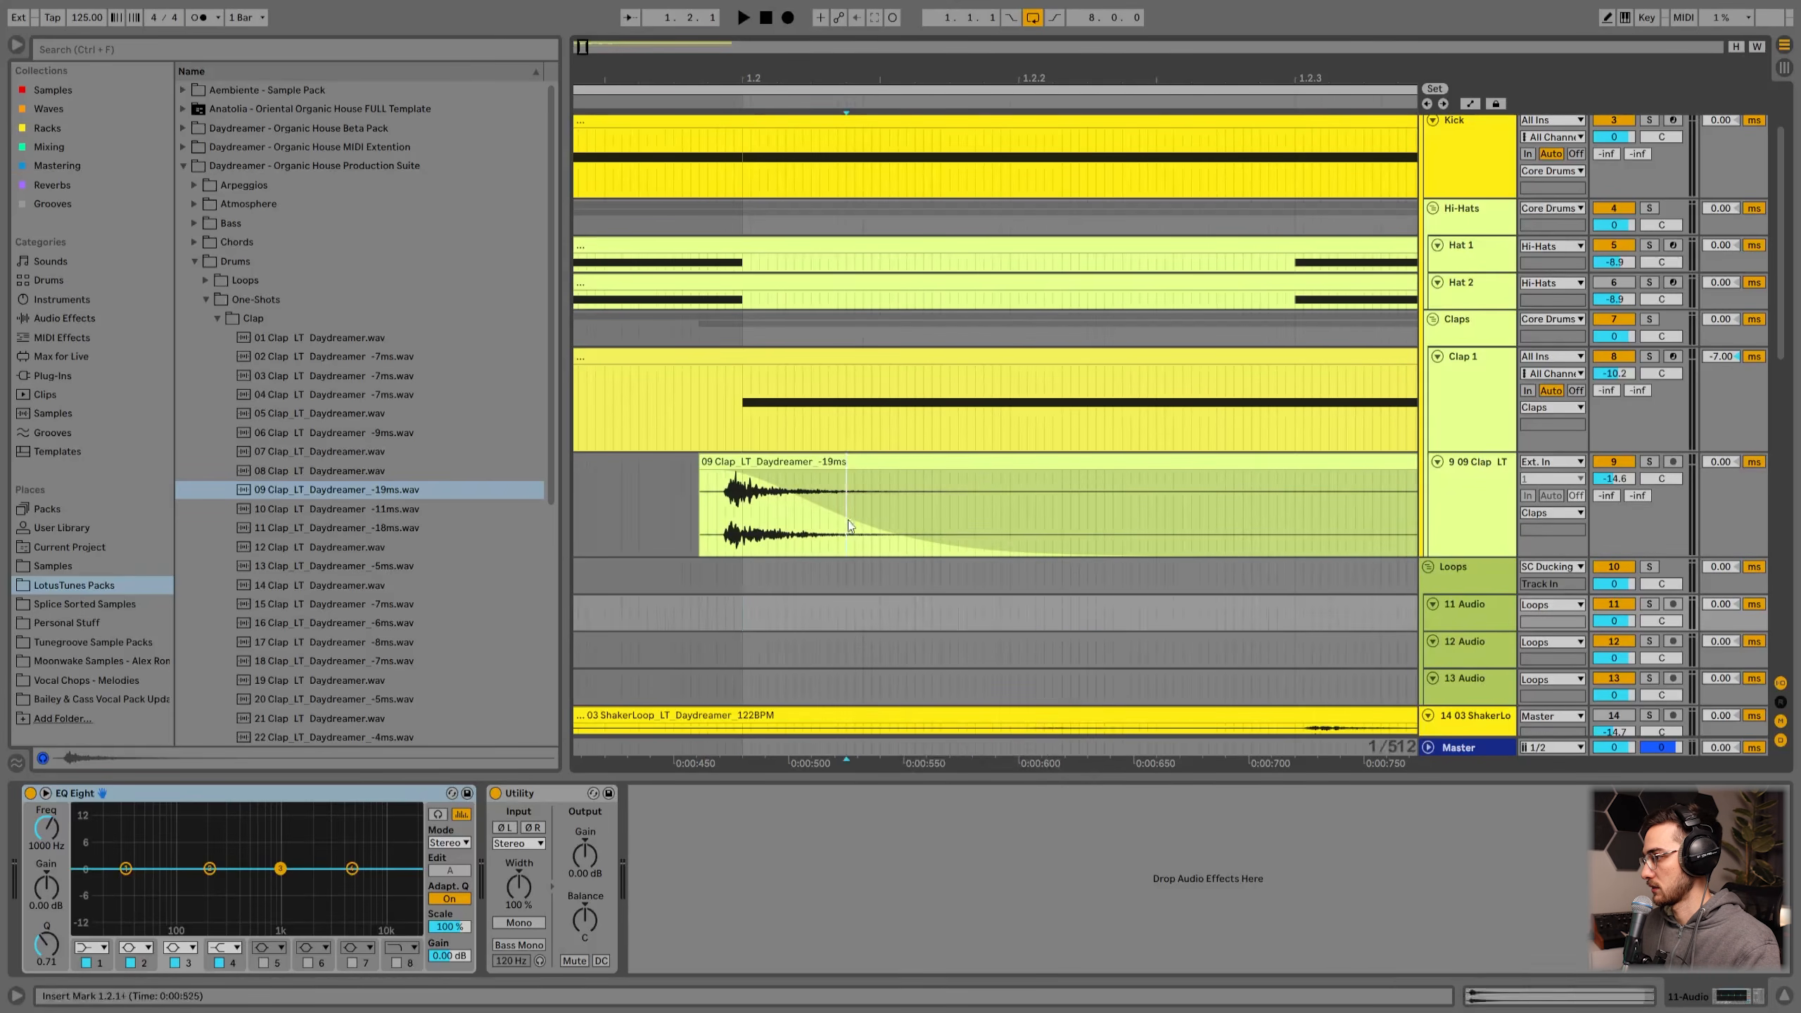
click(819, 510)
key(ctrl+e)
click(866, 464)
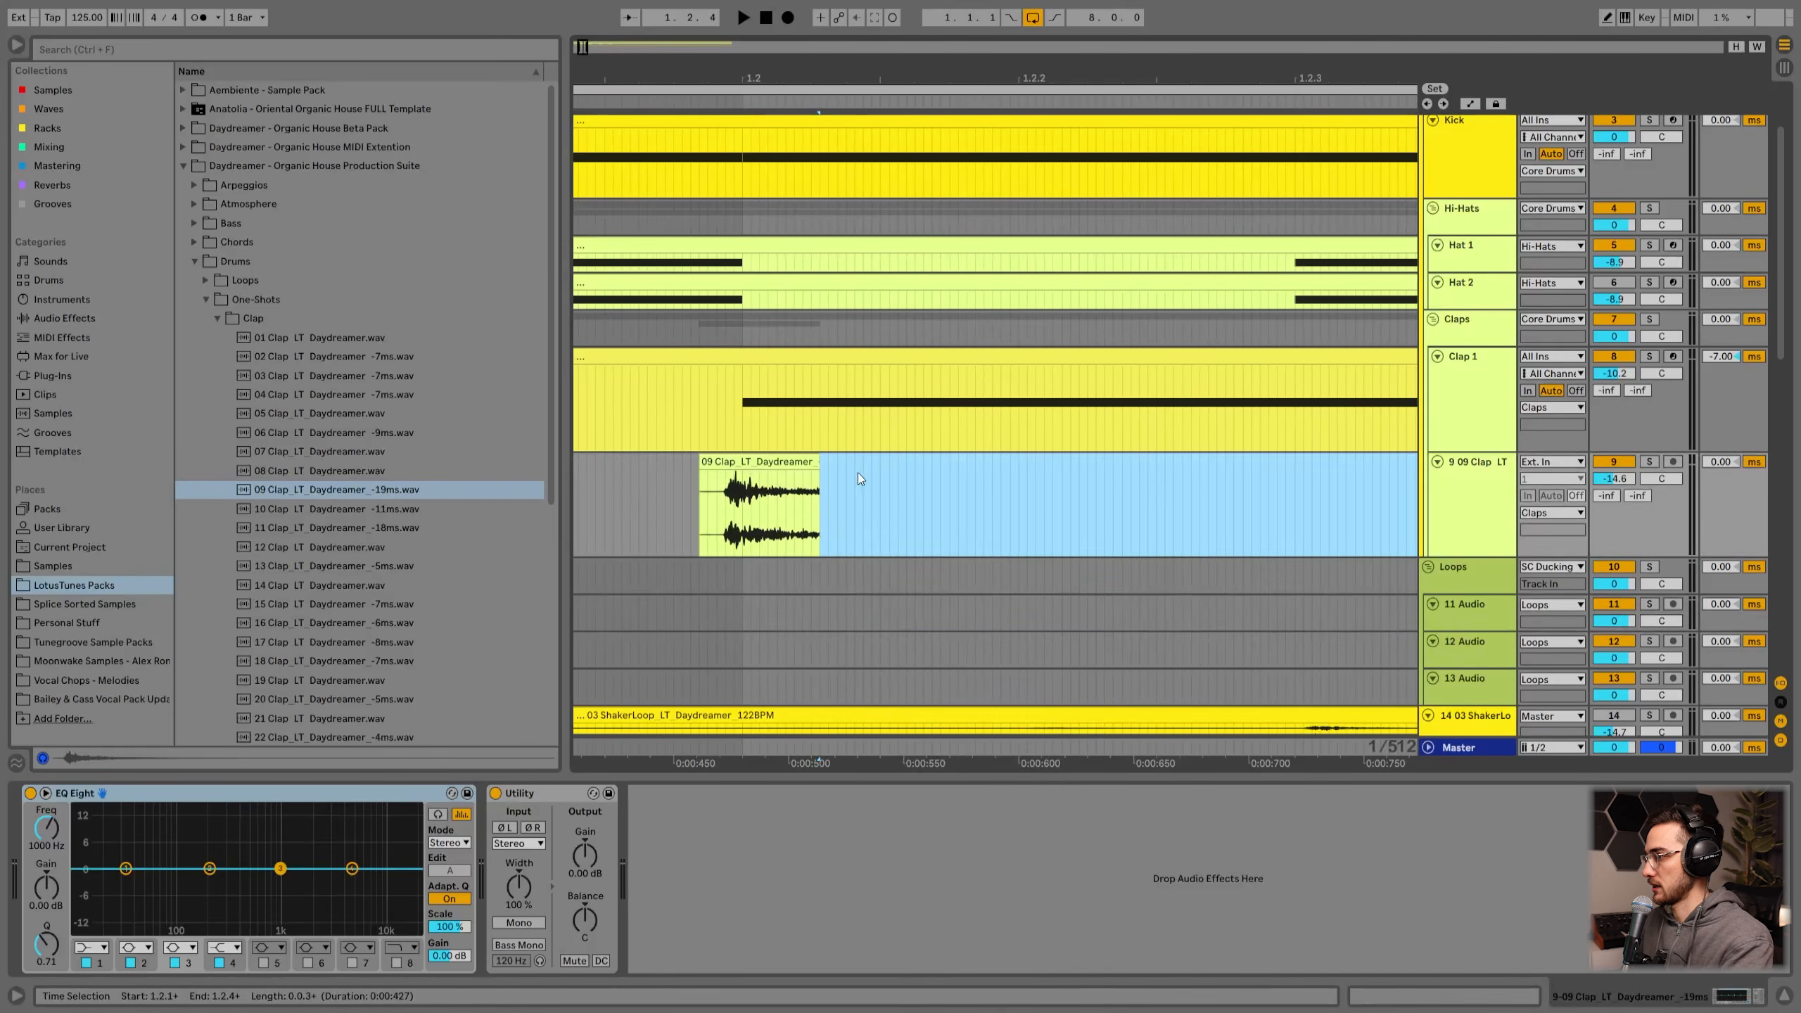
key(Delete)
drag(816, 472, 744, 469)
click(744, 465)
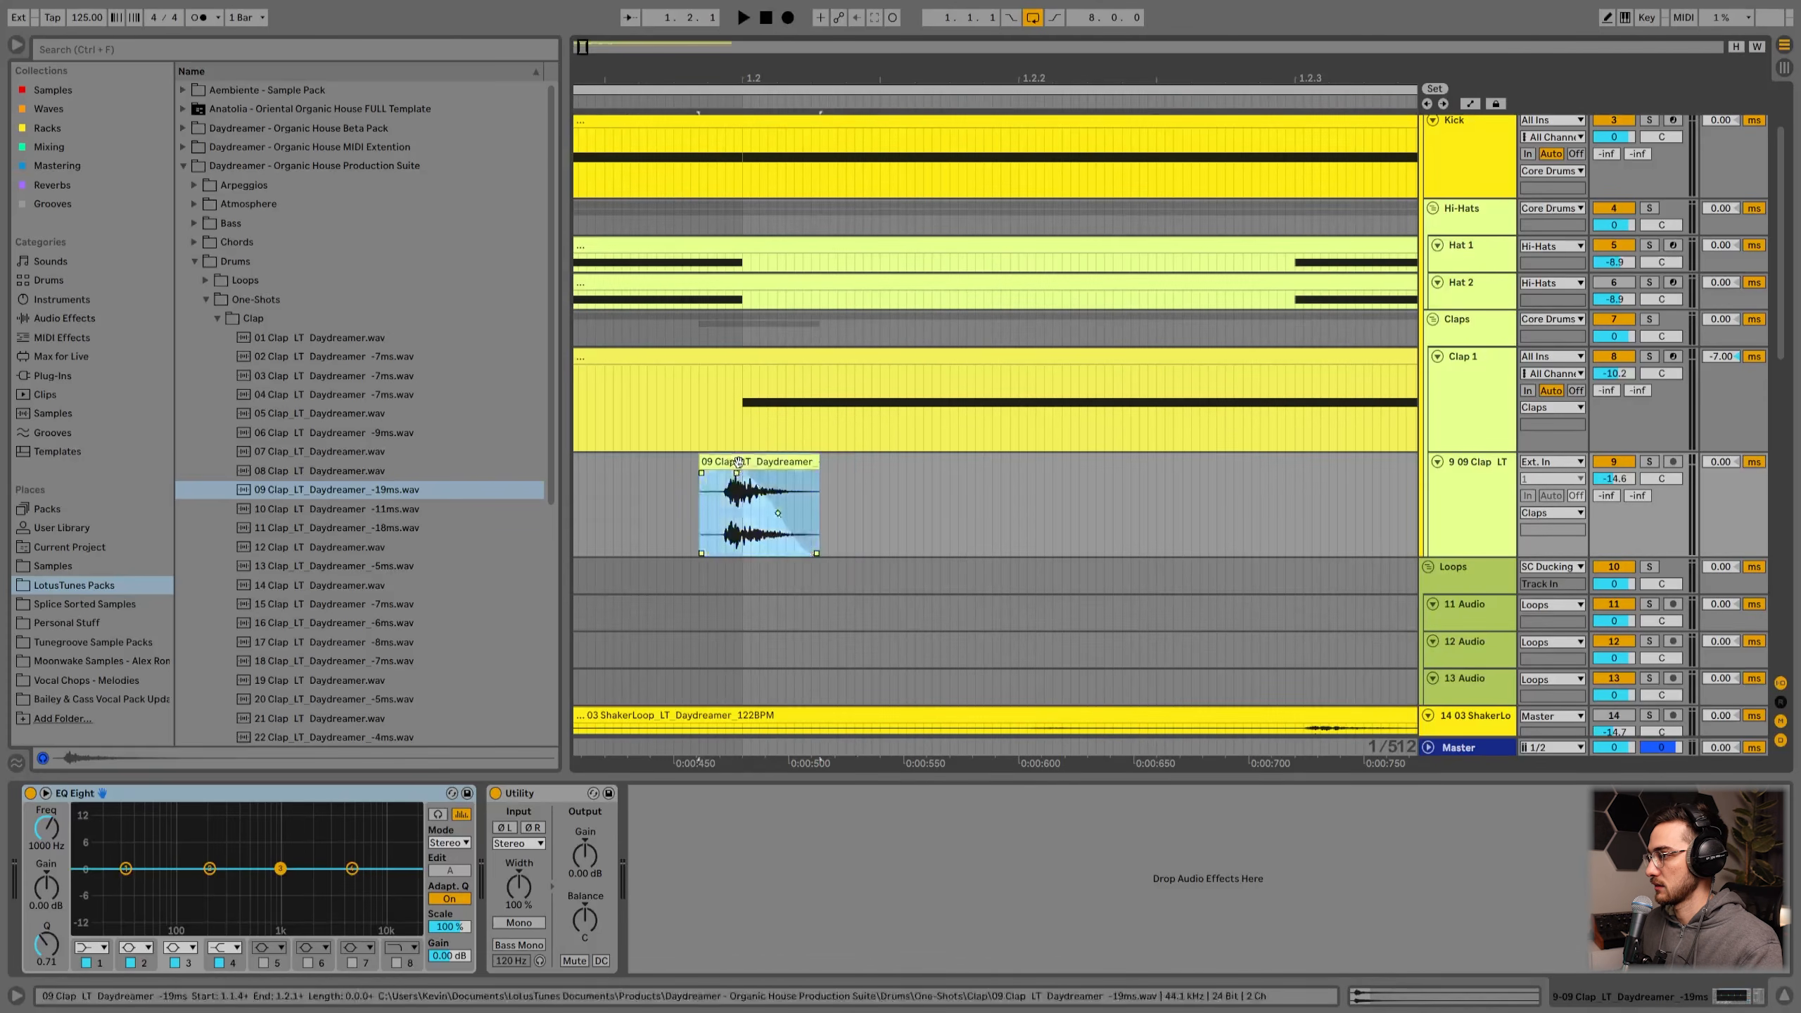
key(x)
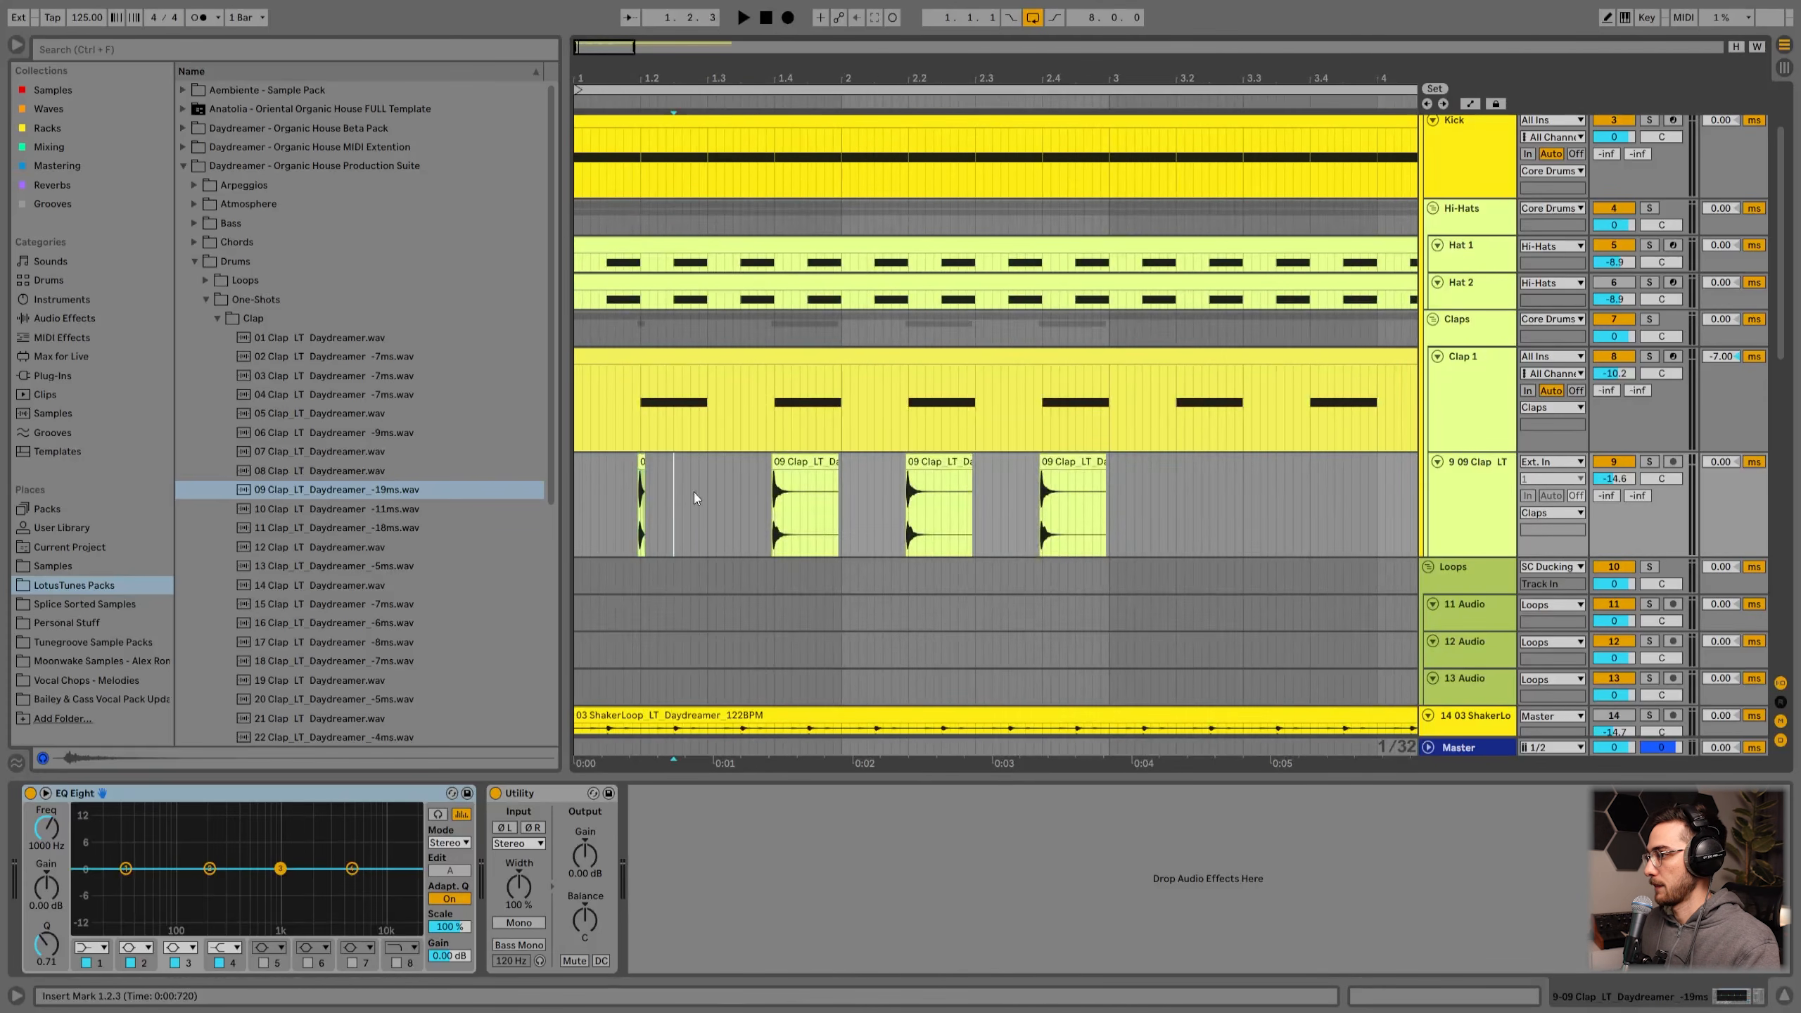
Step: Delete the three copied clap clips after the first one
right_click(699, 495)
click(829, 677)
drag(753, 511, 1170, 507)
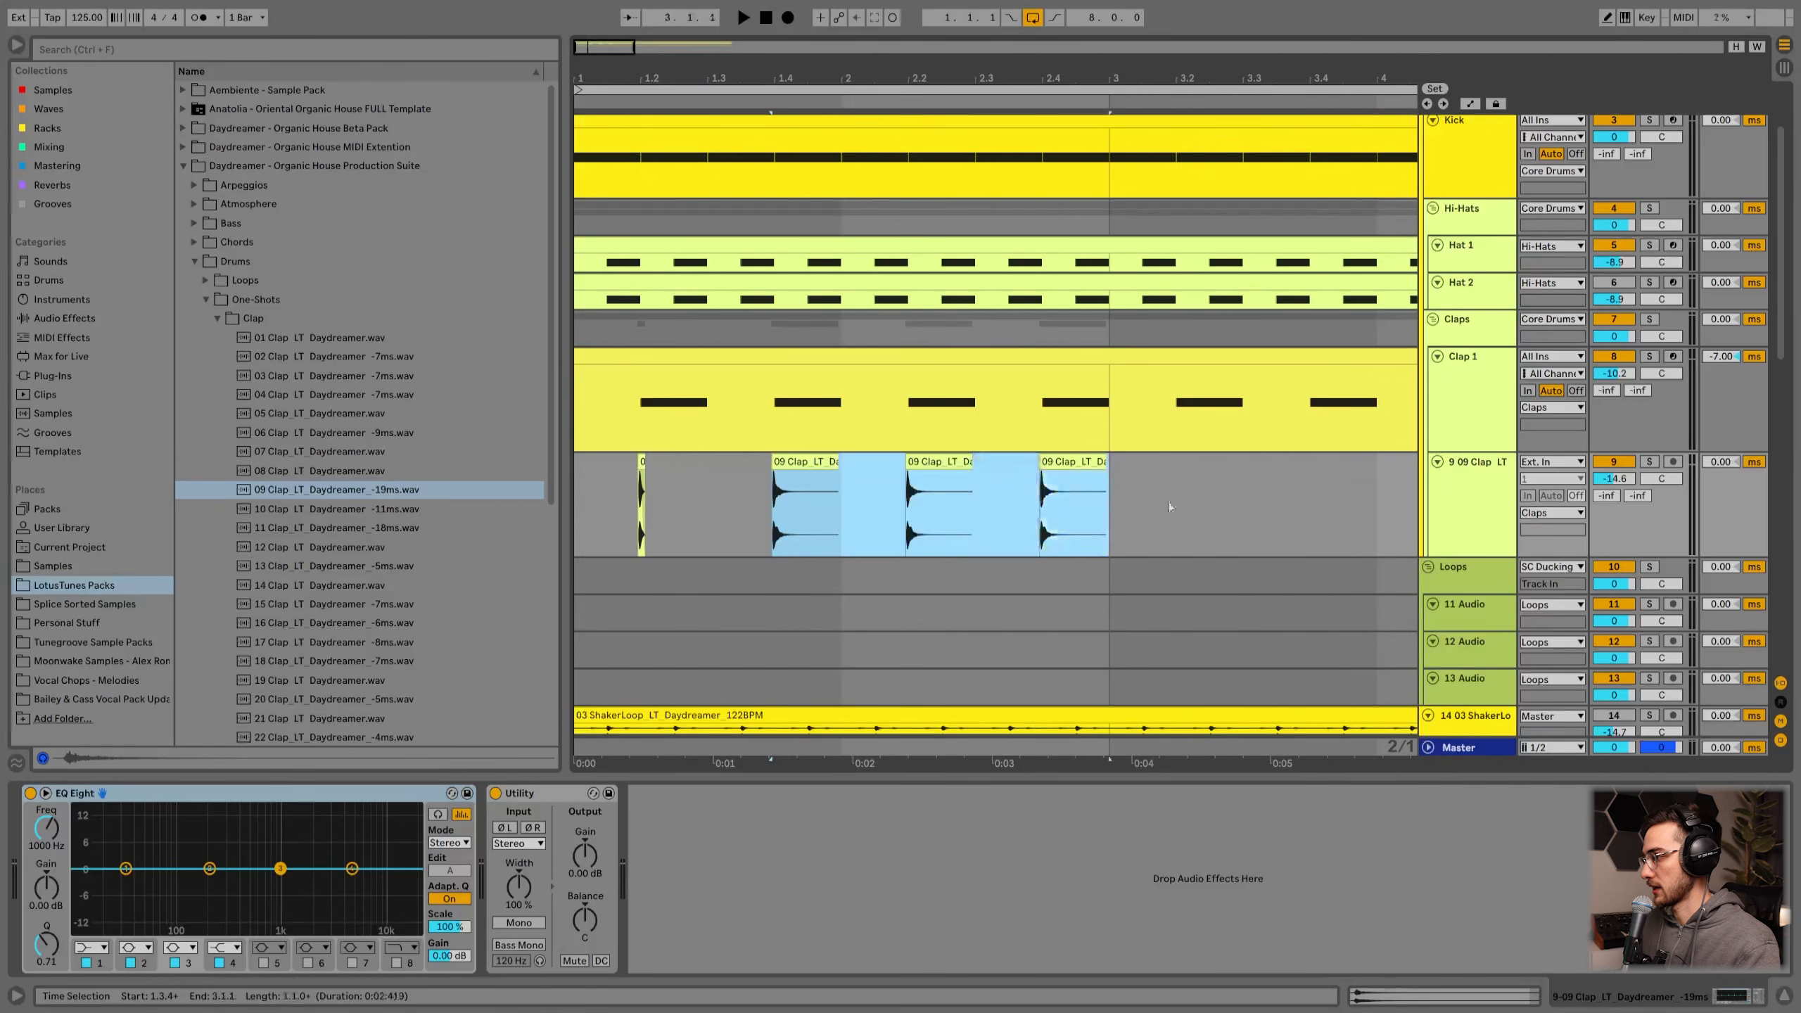
key(Delete)
Step: Set the arrangement grid to fixed 1/8
right_click(871, 510)
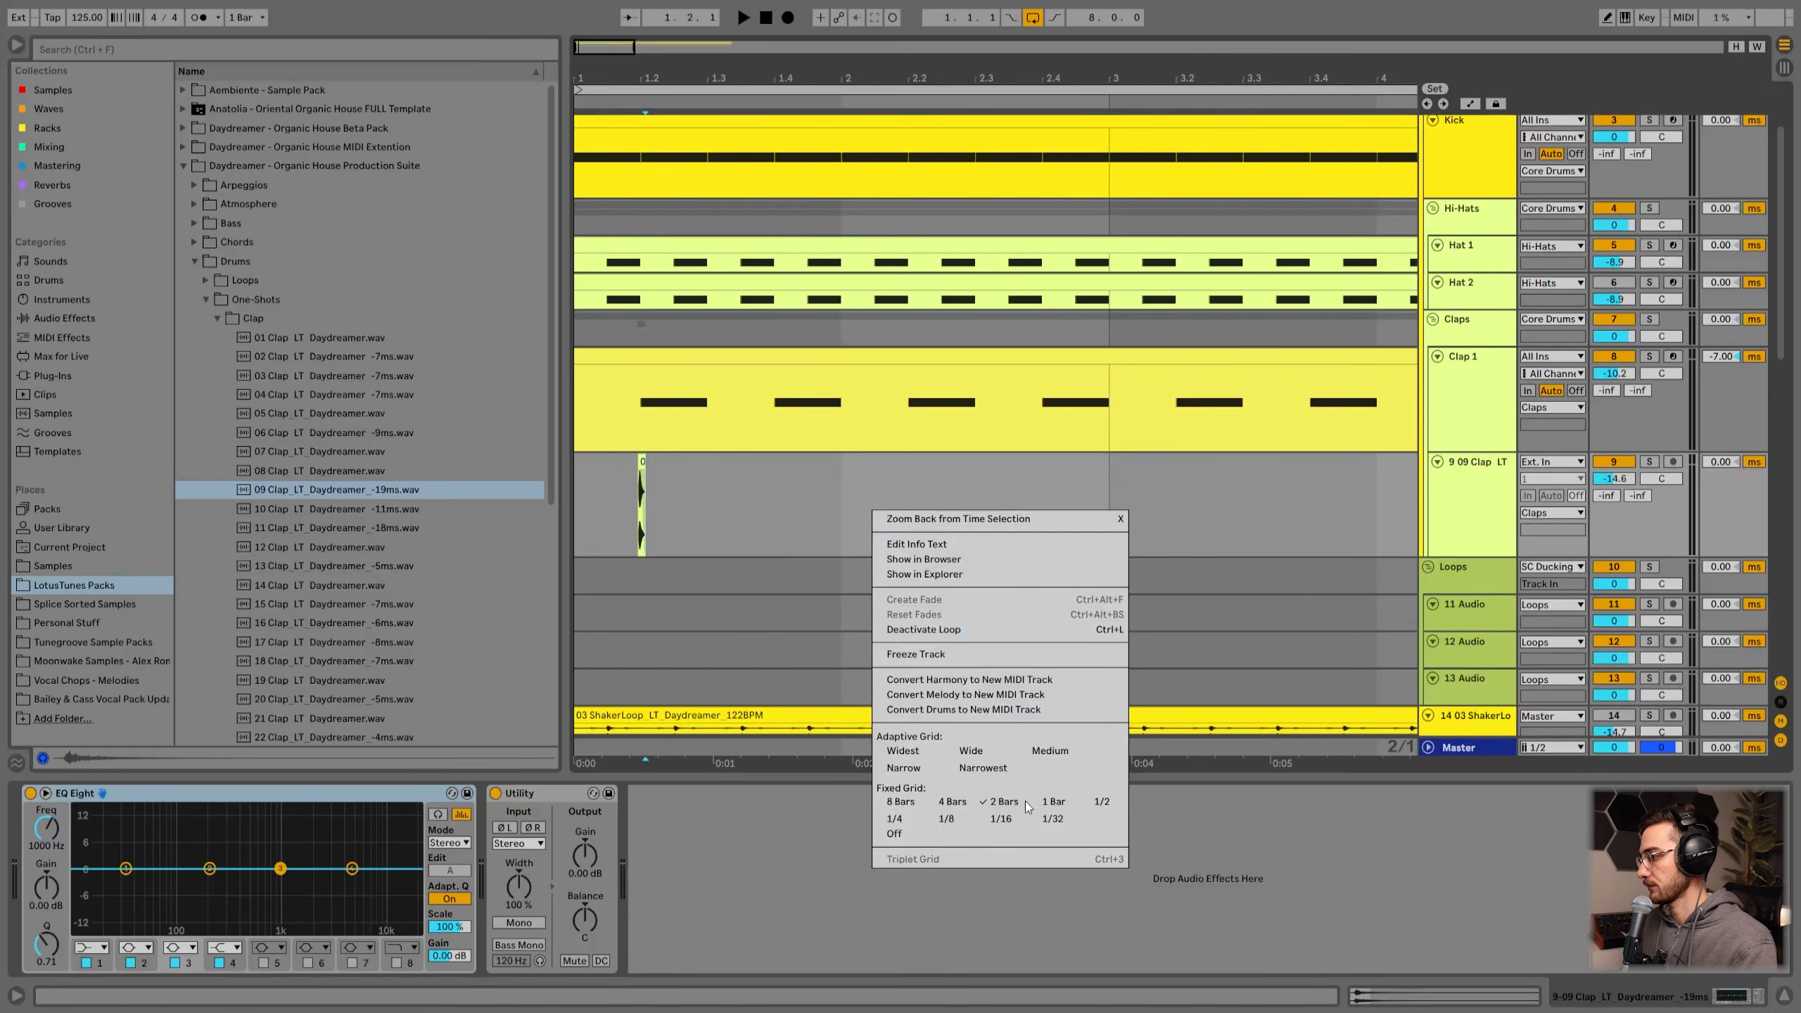
click(1050, 801)
right_click(808, 498)
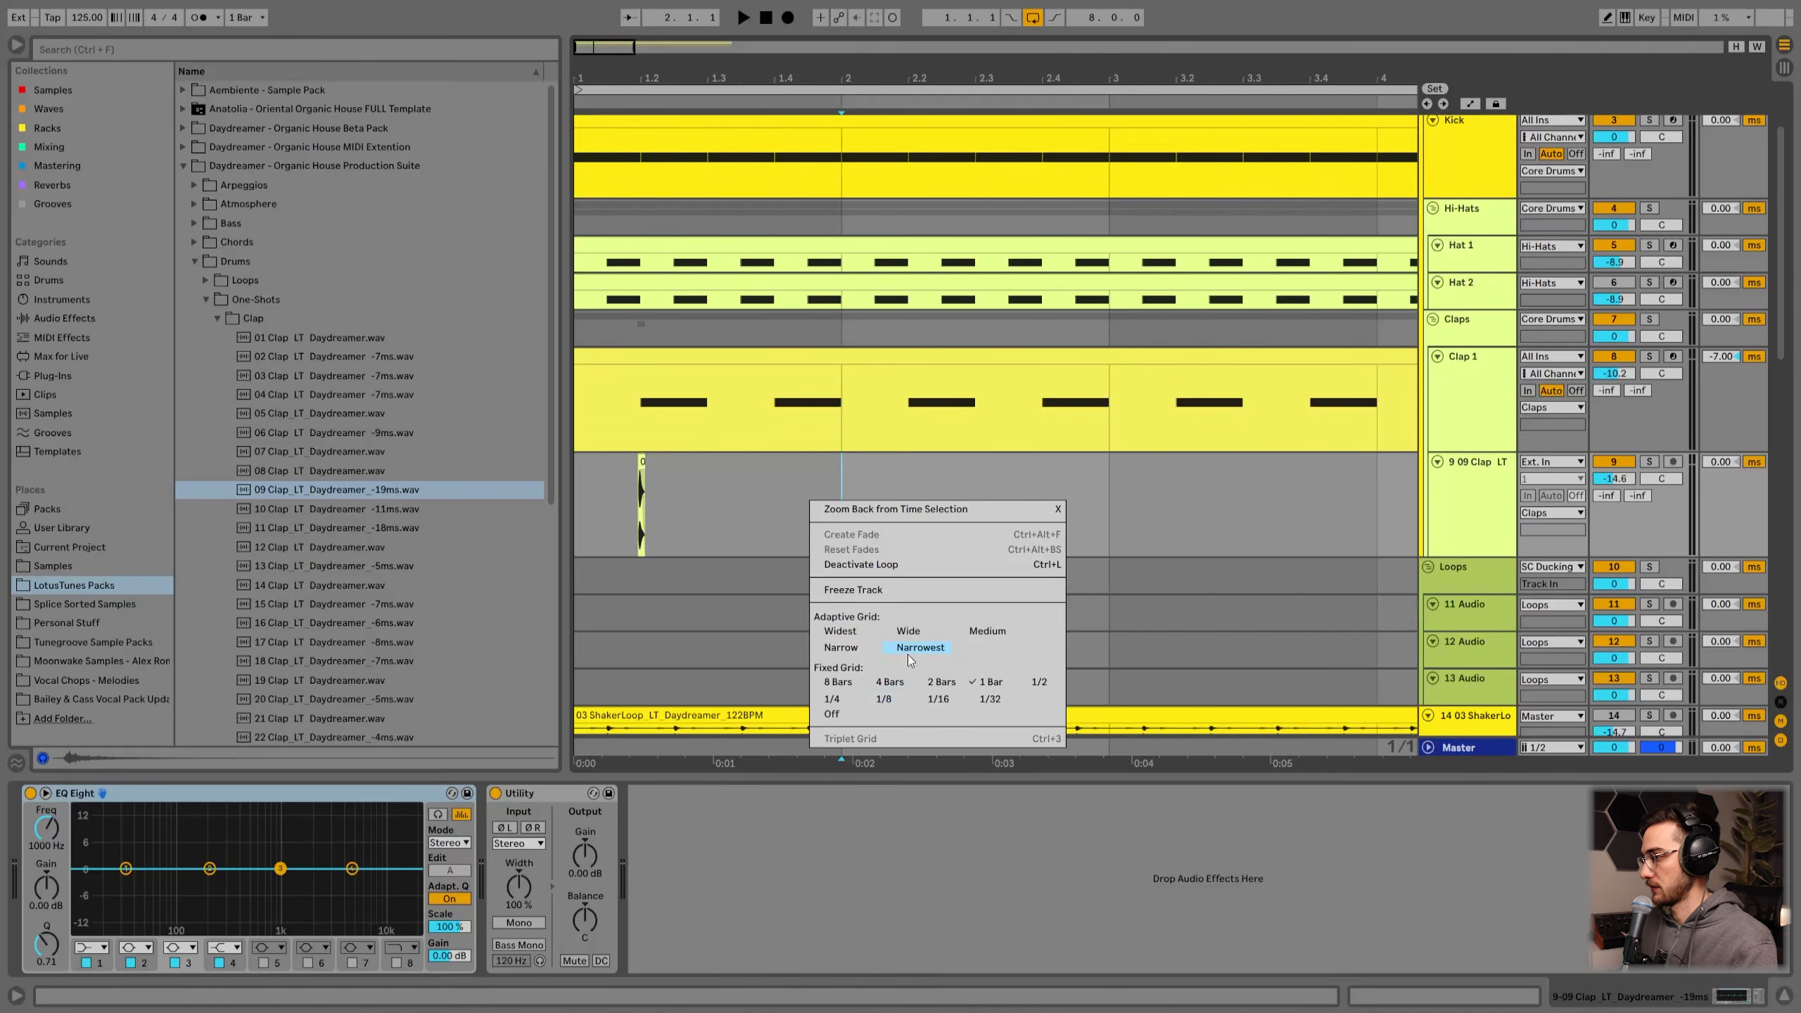
click(842, 648)
right_click(673, 510)
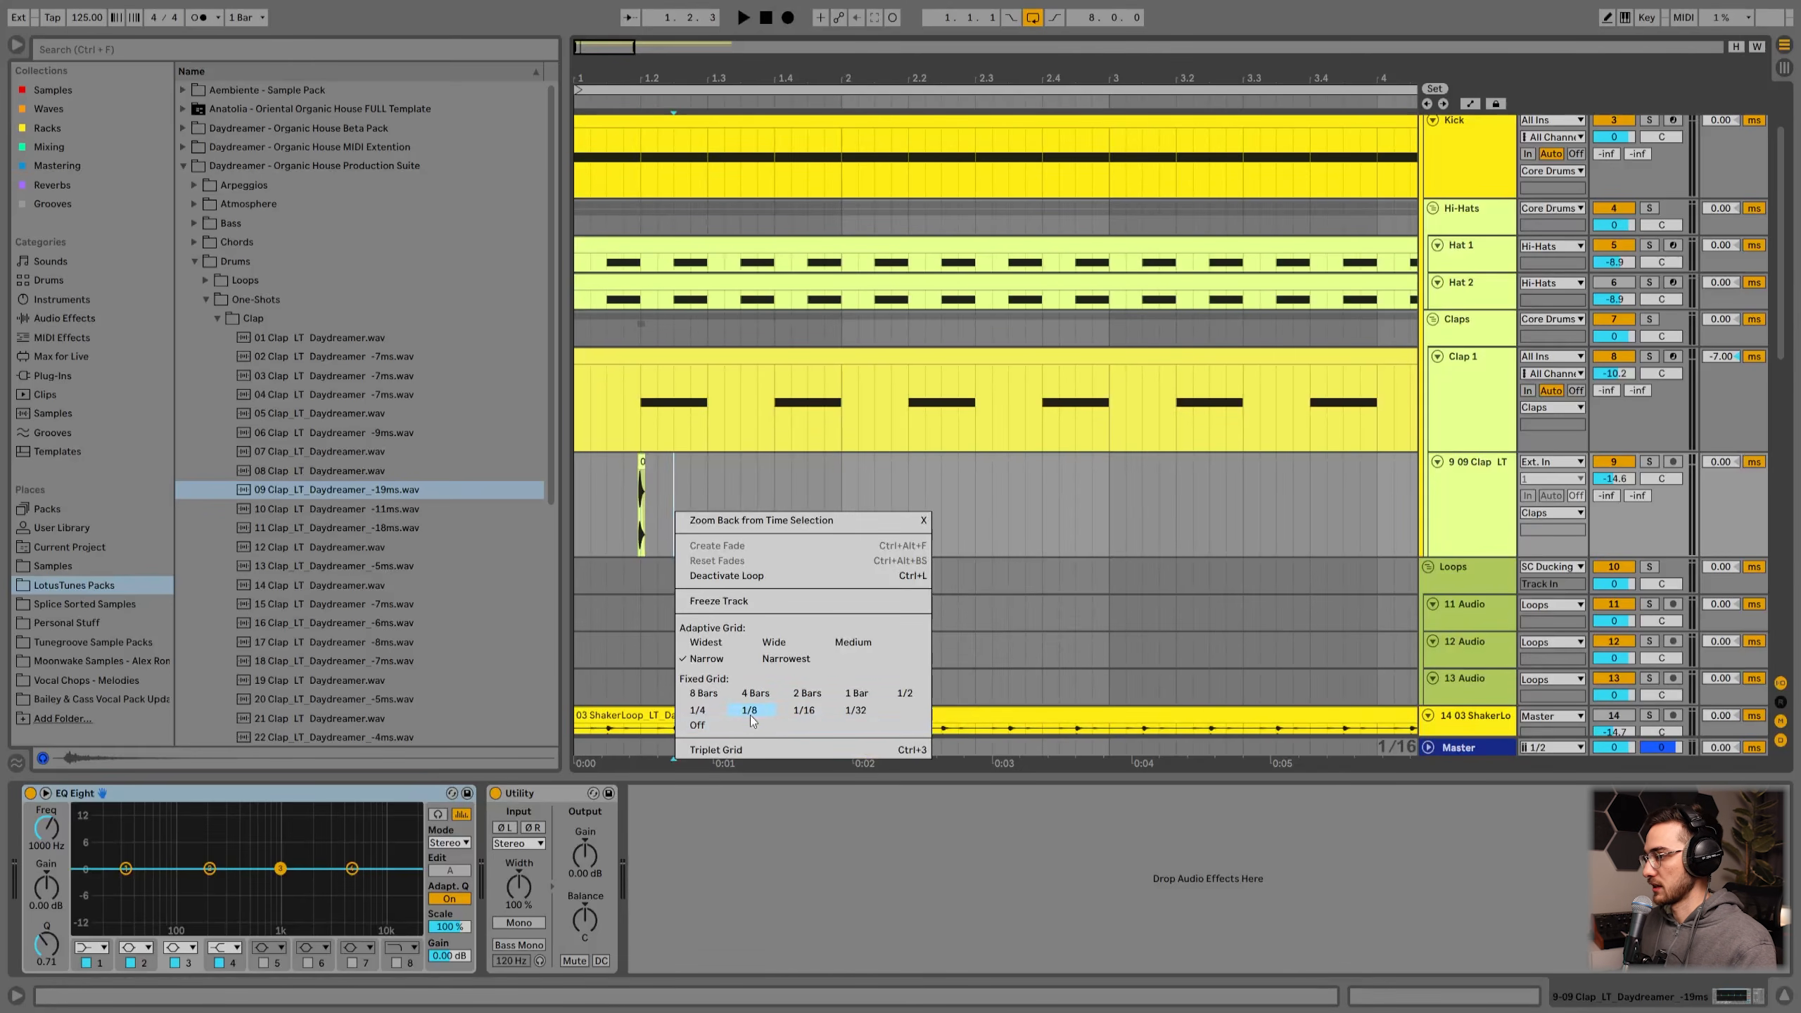
click(751, 714)
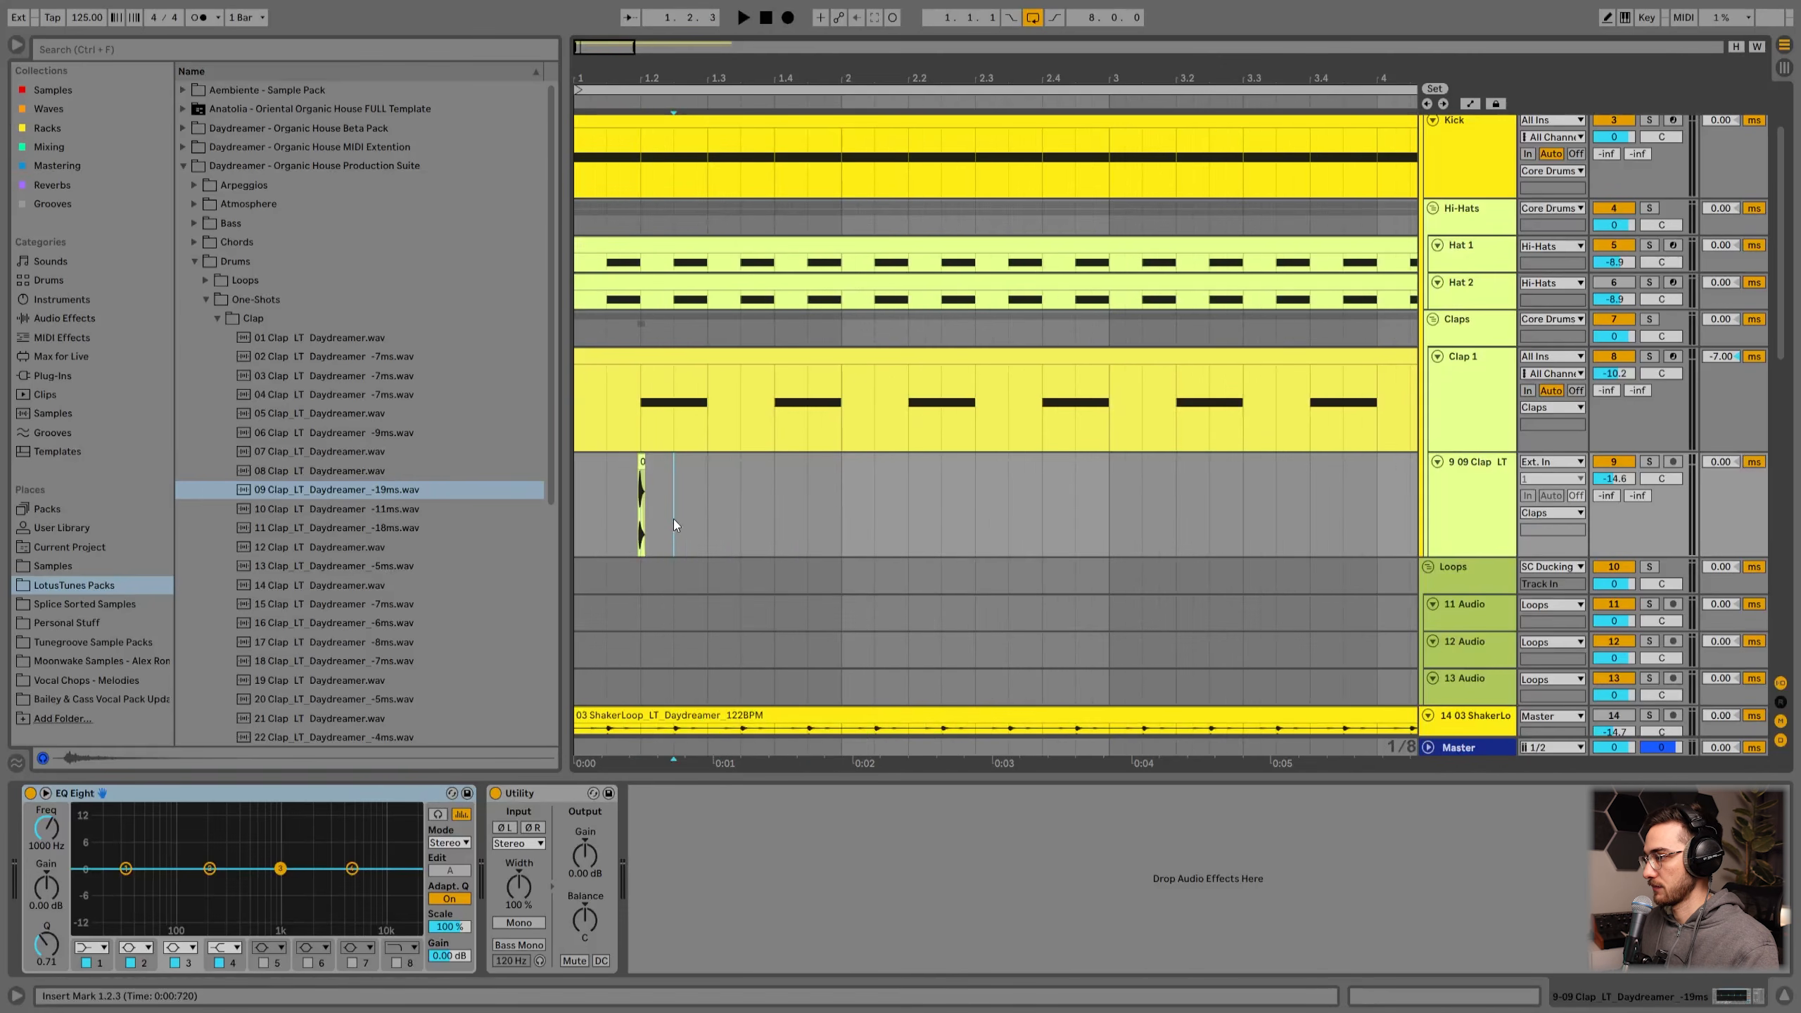
Step: Duplicate the shortened clap clip onto beat 1.4
drag(709, 501, 521, 490)
shift+click(775, 482)
key(ctrl+d)
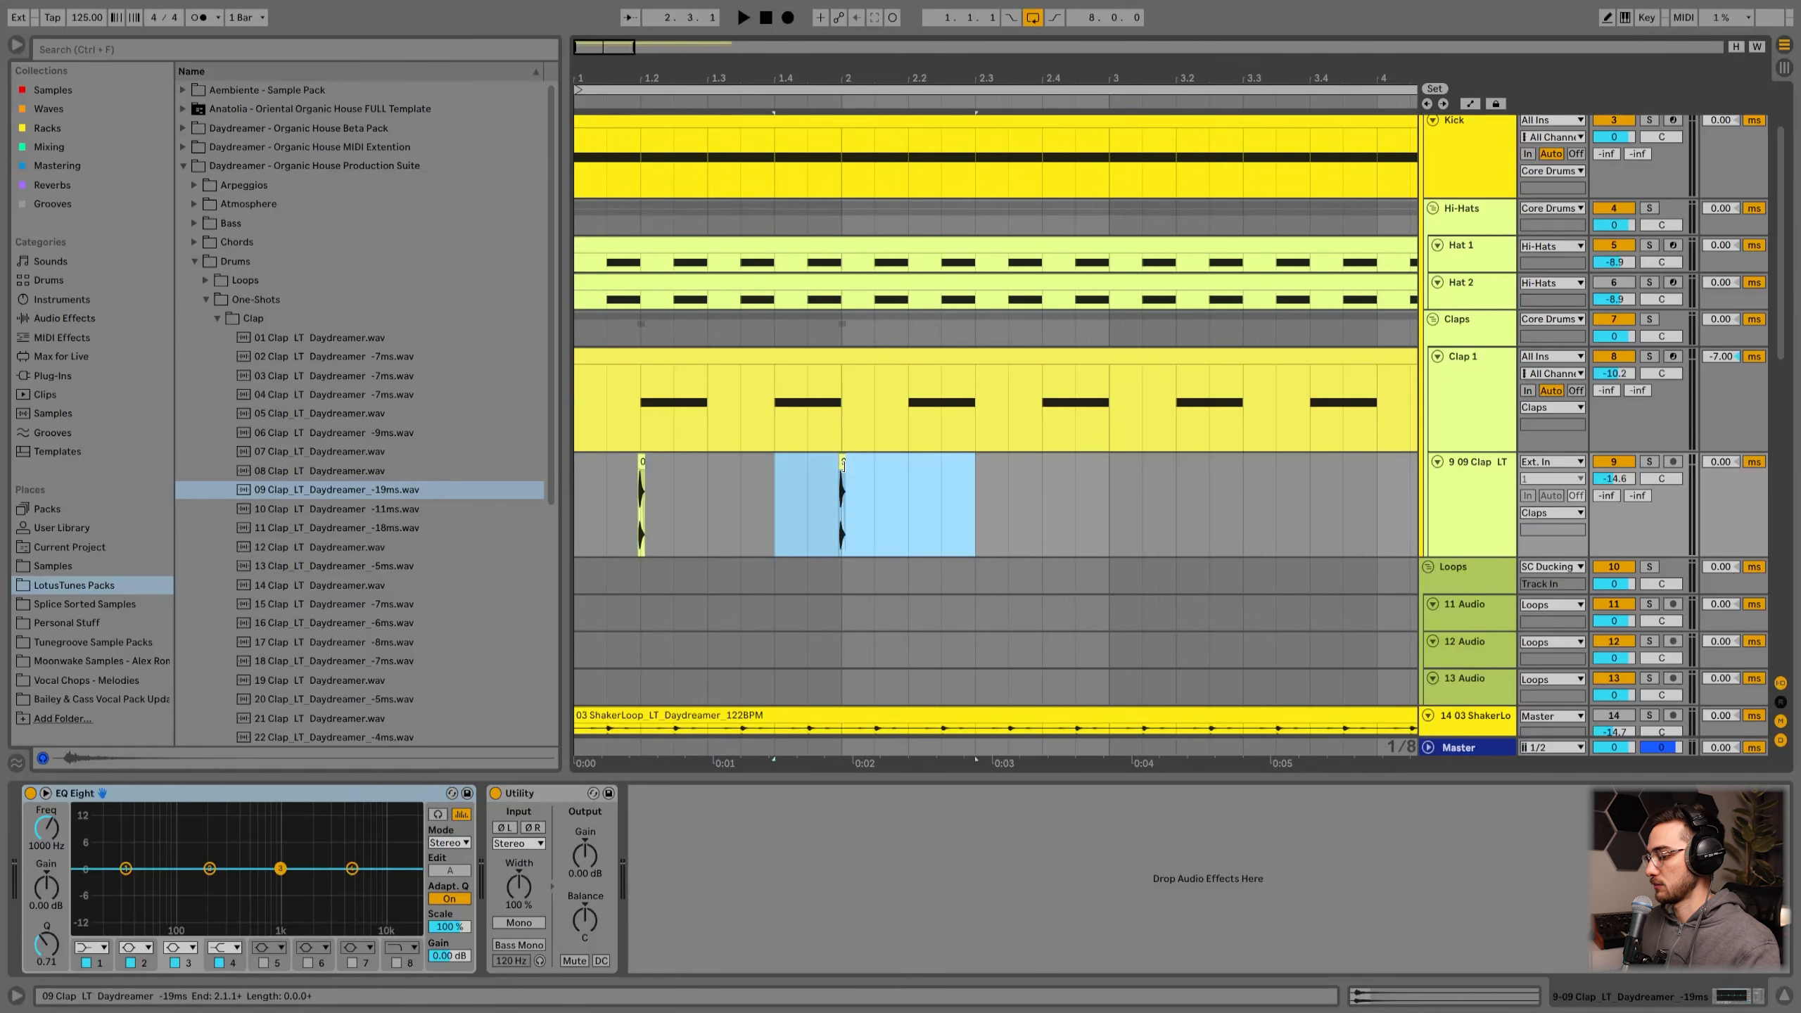
key(ctrl+z)
shift+click(712, 486)
key(ctrl+d)
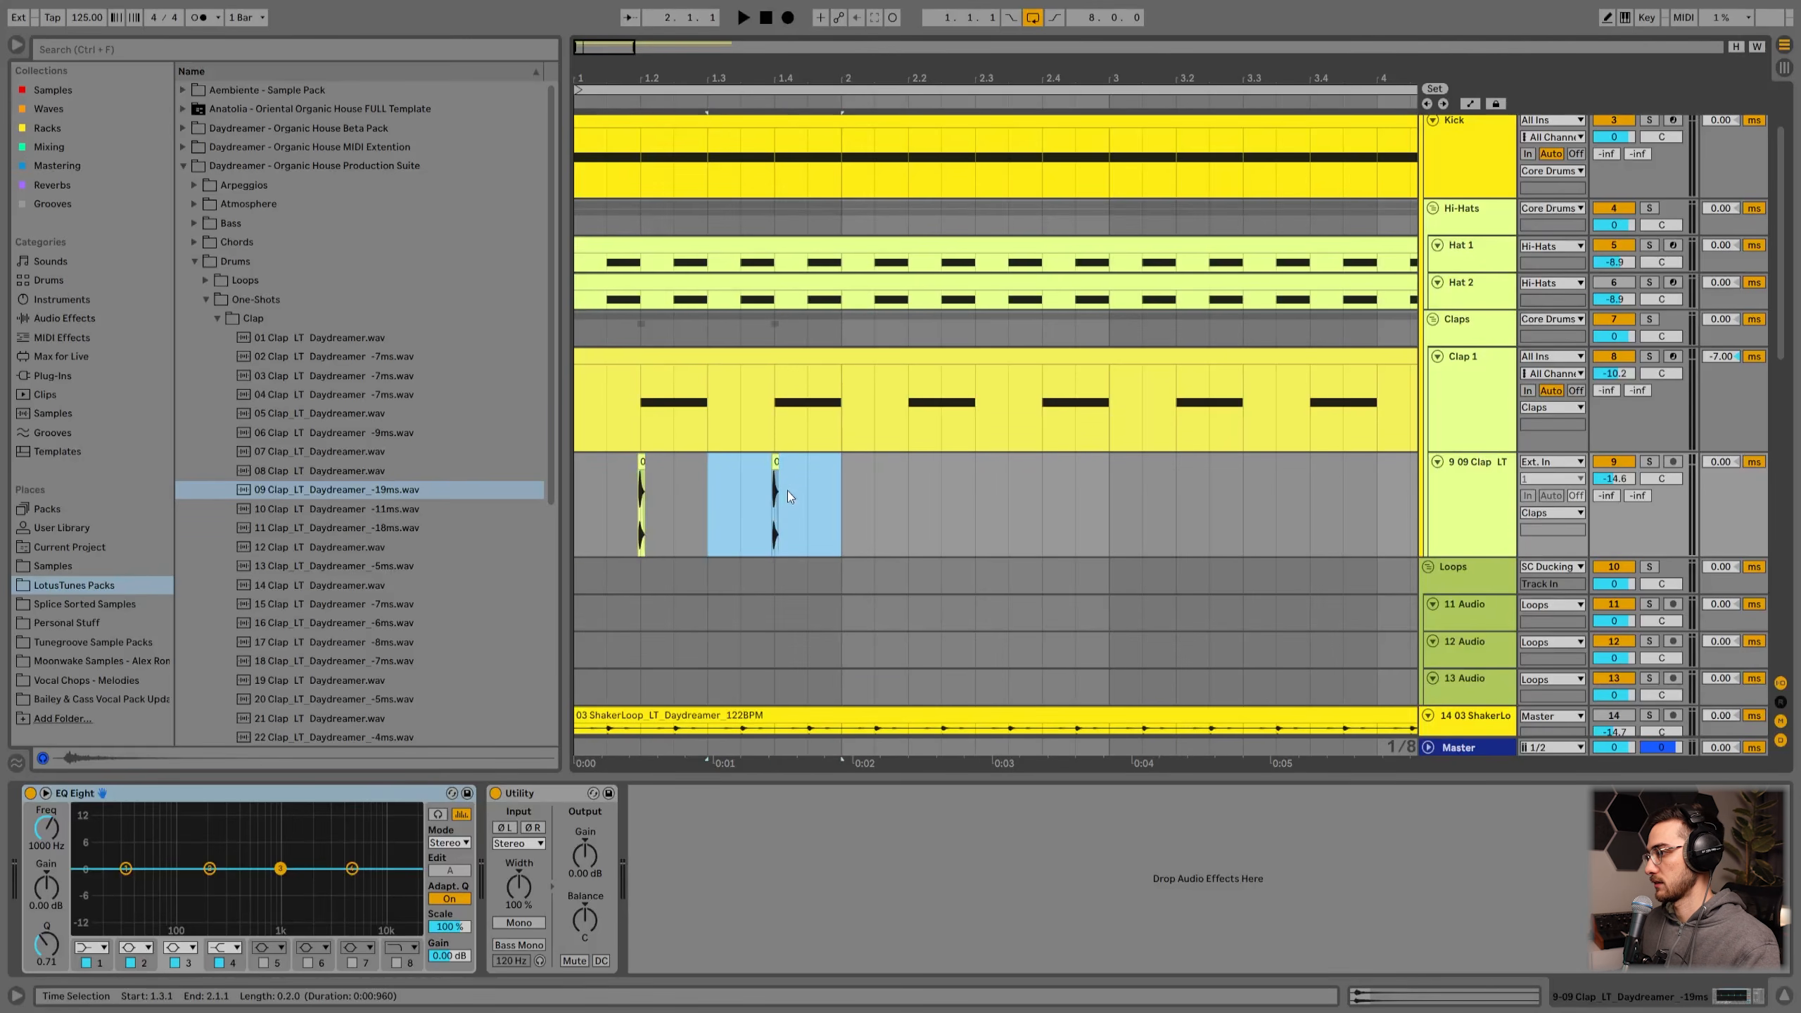
Step: Select the first bar and consolidate the two clap clips into one clip
drag(811, 493, 568, 485)
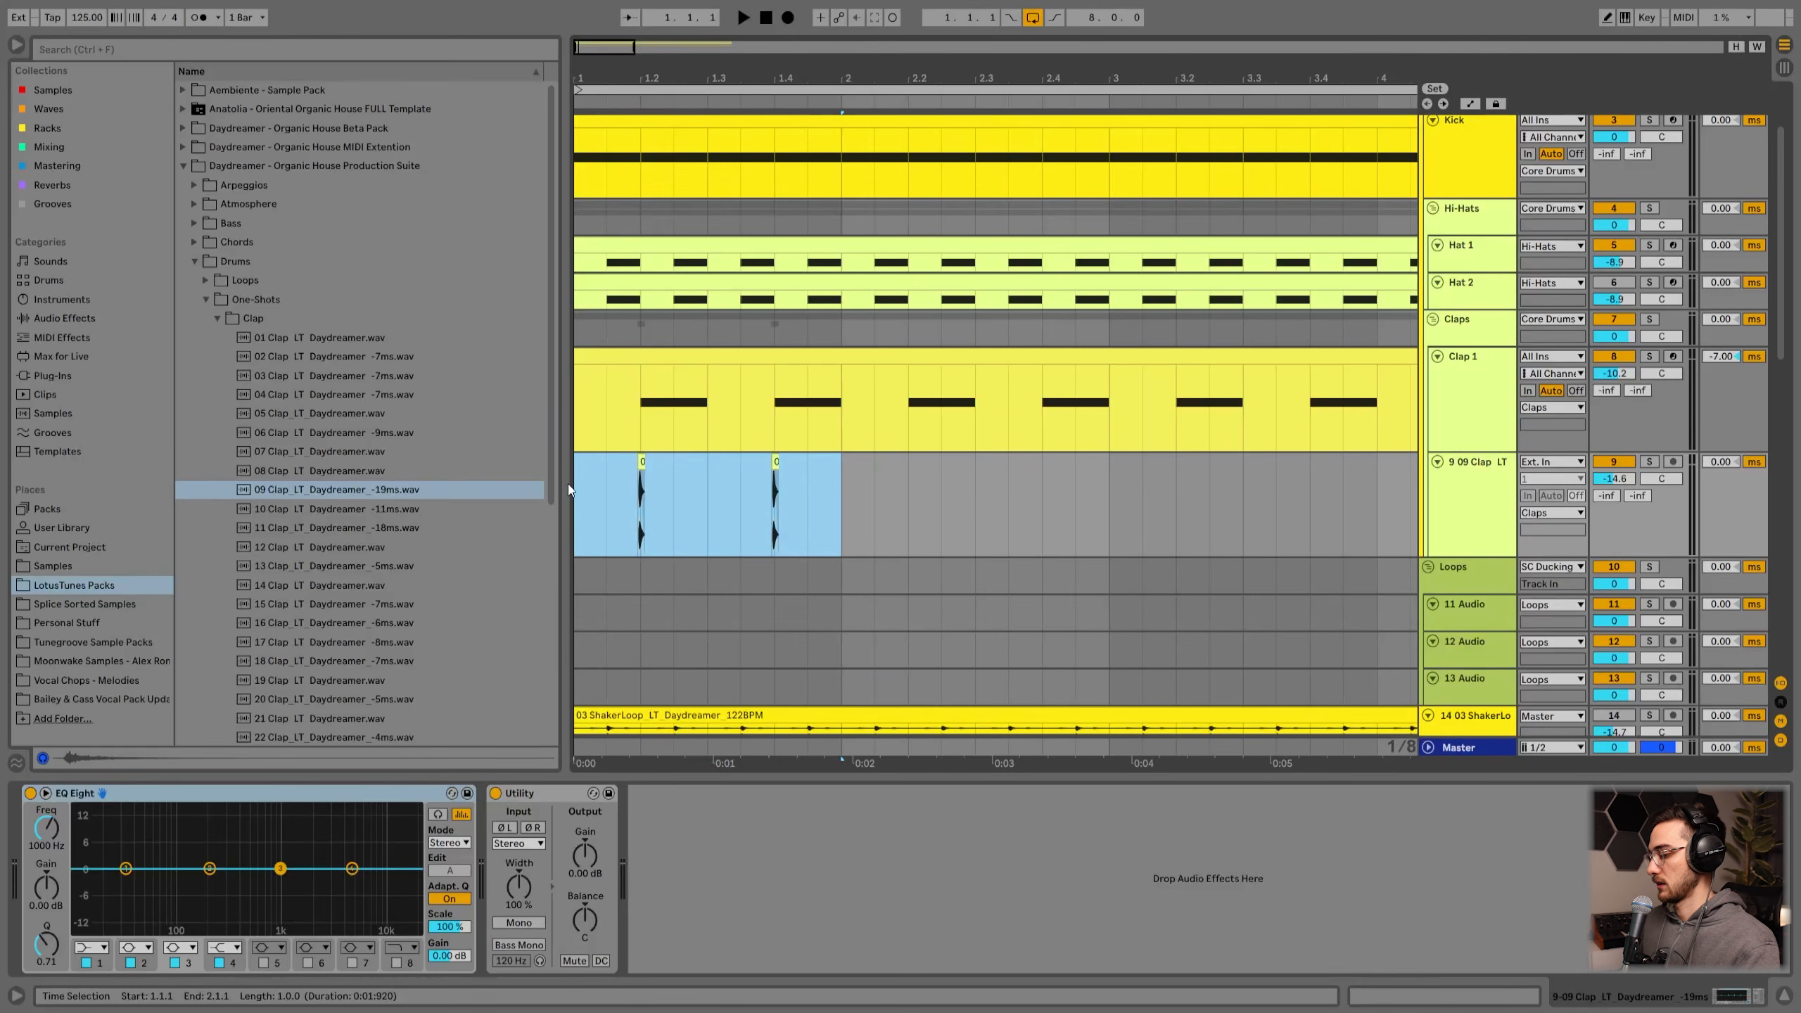
key(ctrl+j)
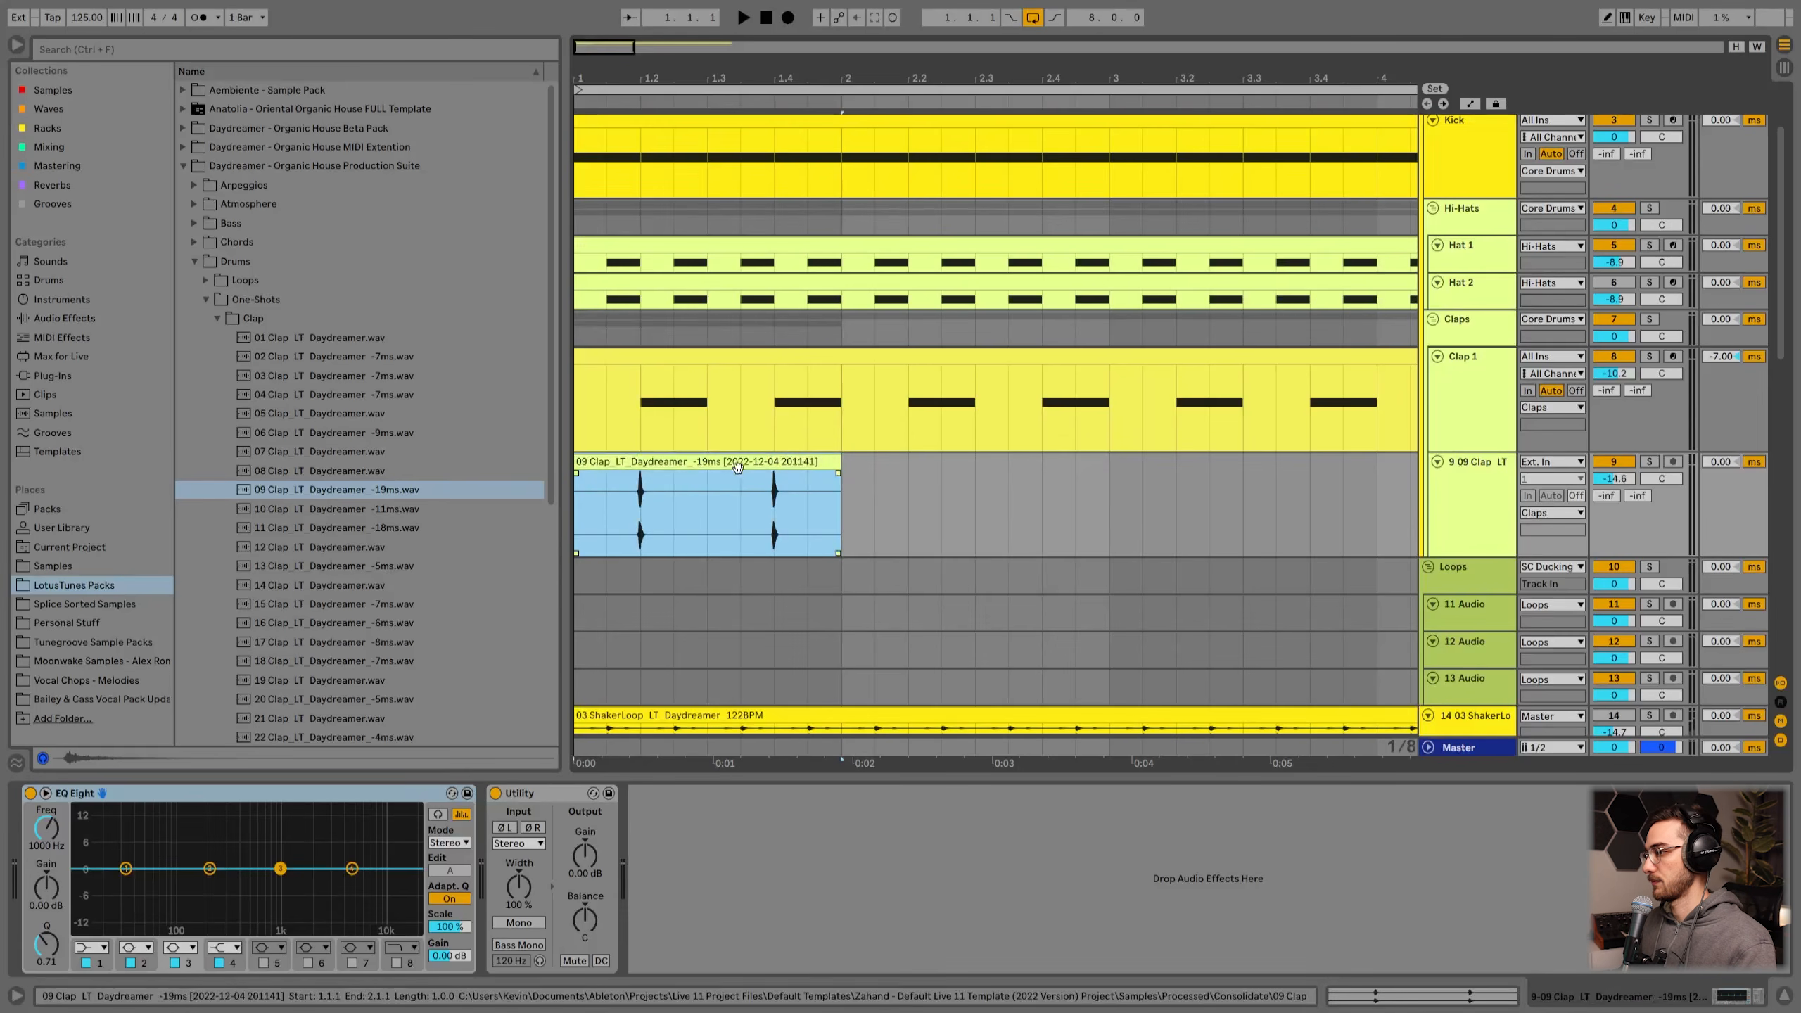
Step: Duplicate the consolidated clap clip repeatedly to fill the arrangement across the loop while playing
drag(738, 77, 737, 18)
key(ctrl+d)
key(ctrl+d)
click(594, 457)
key(space)
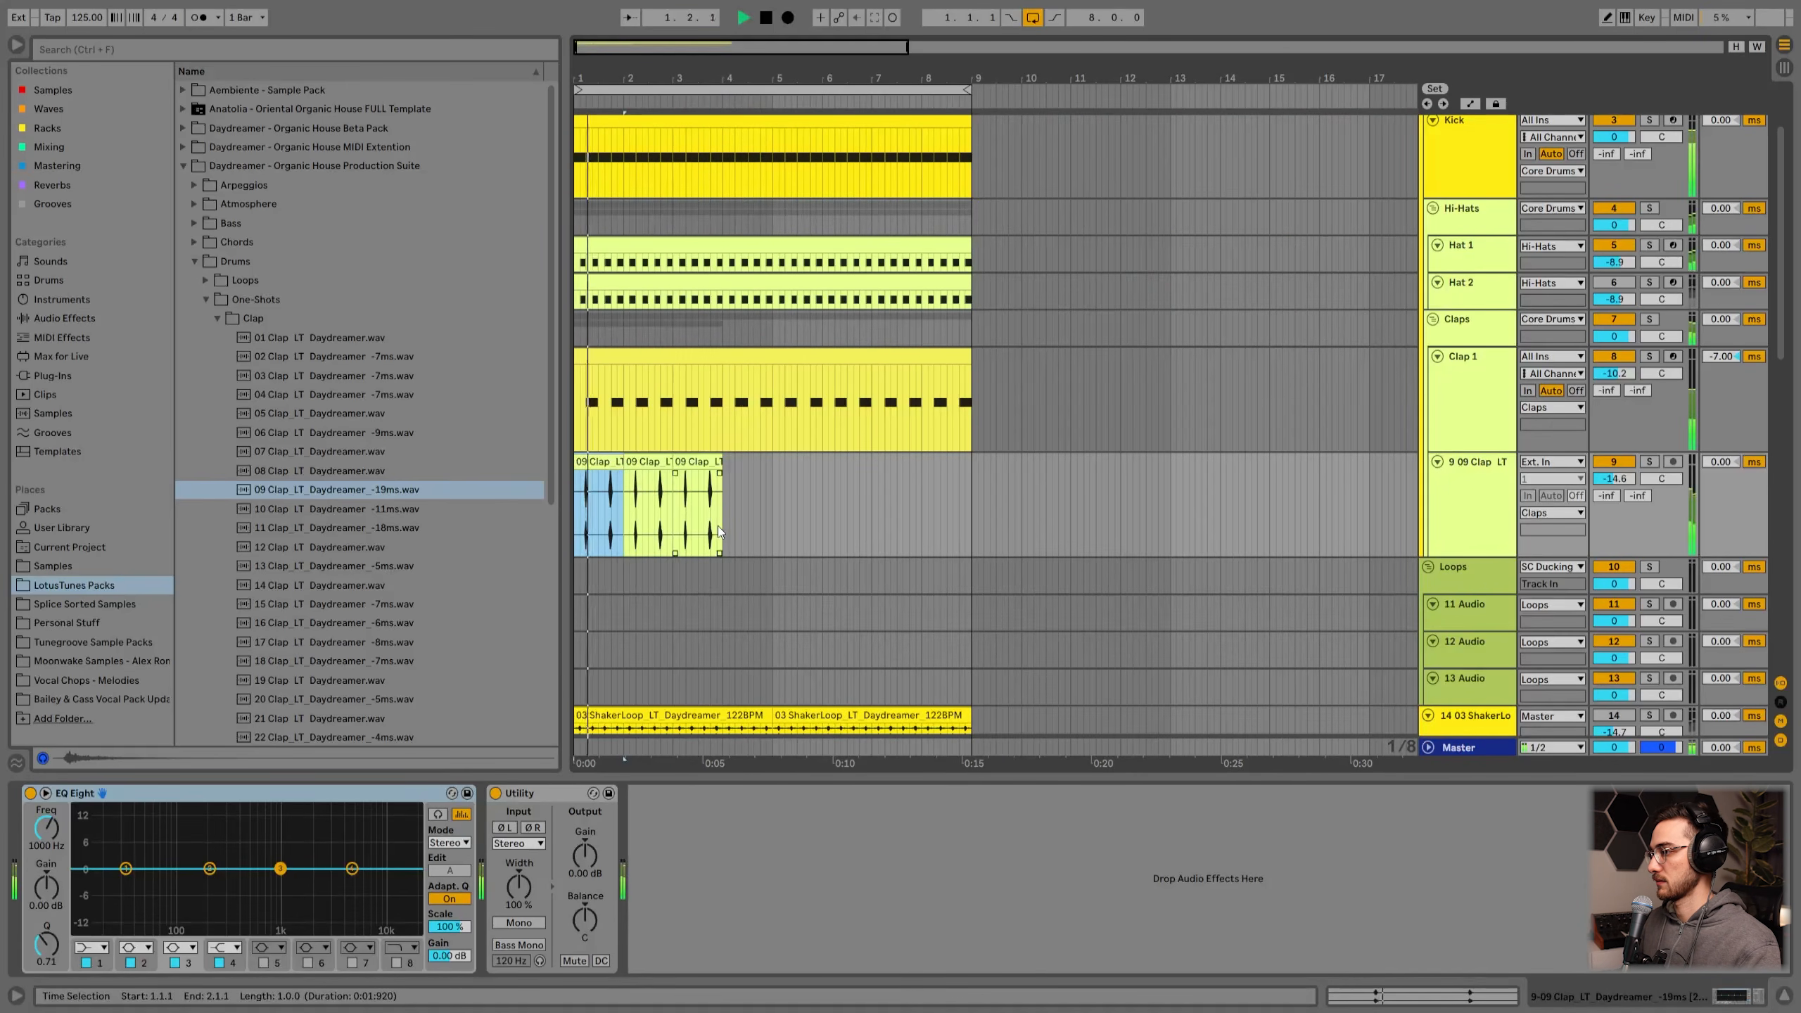
shift+click(701, 465)
key(ctrl+d)
key(ctrl+d)
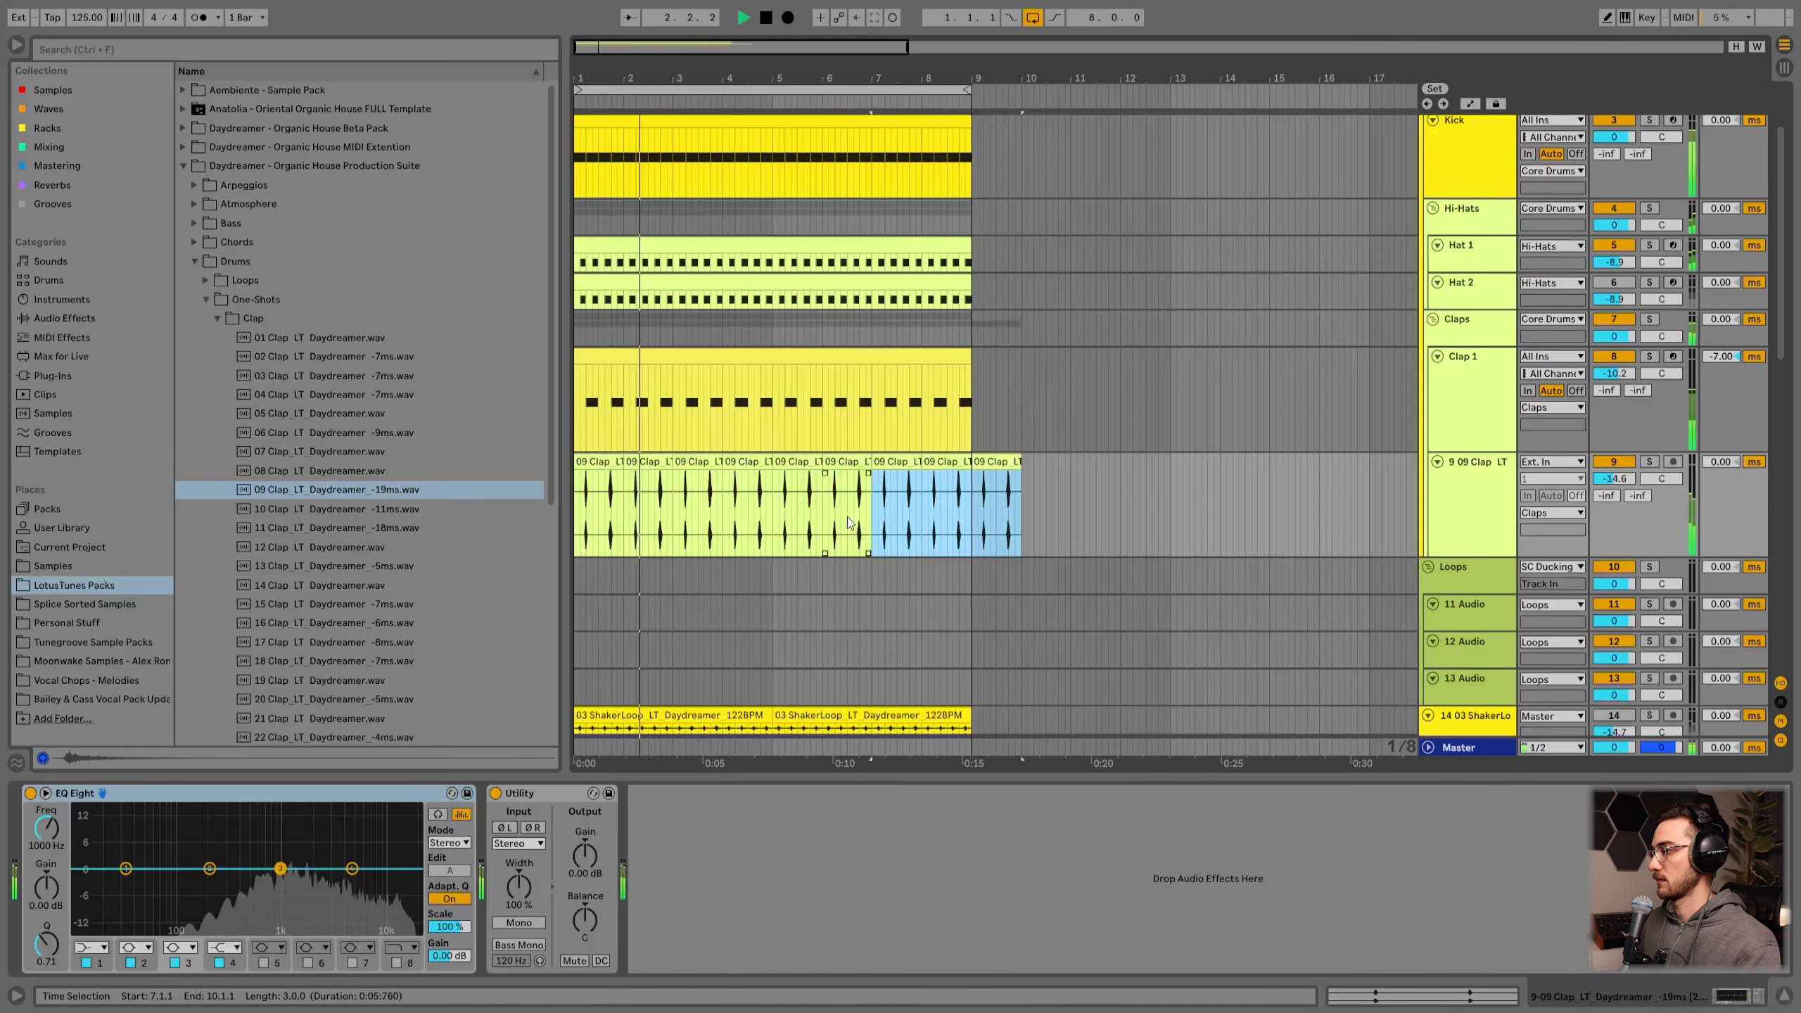
Step: Delete the clap clip extending past bar 9 and stop playback
click(993, 462)
key(Delete)
key(space)
click(993, 465)
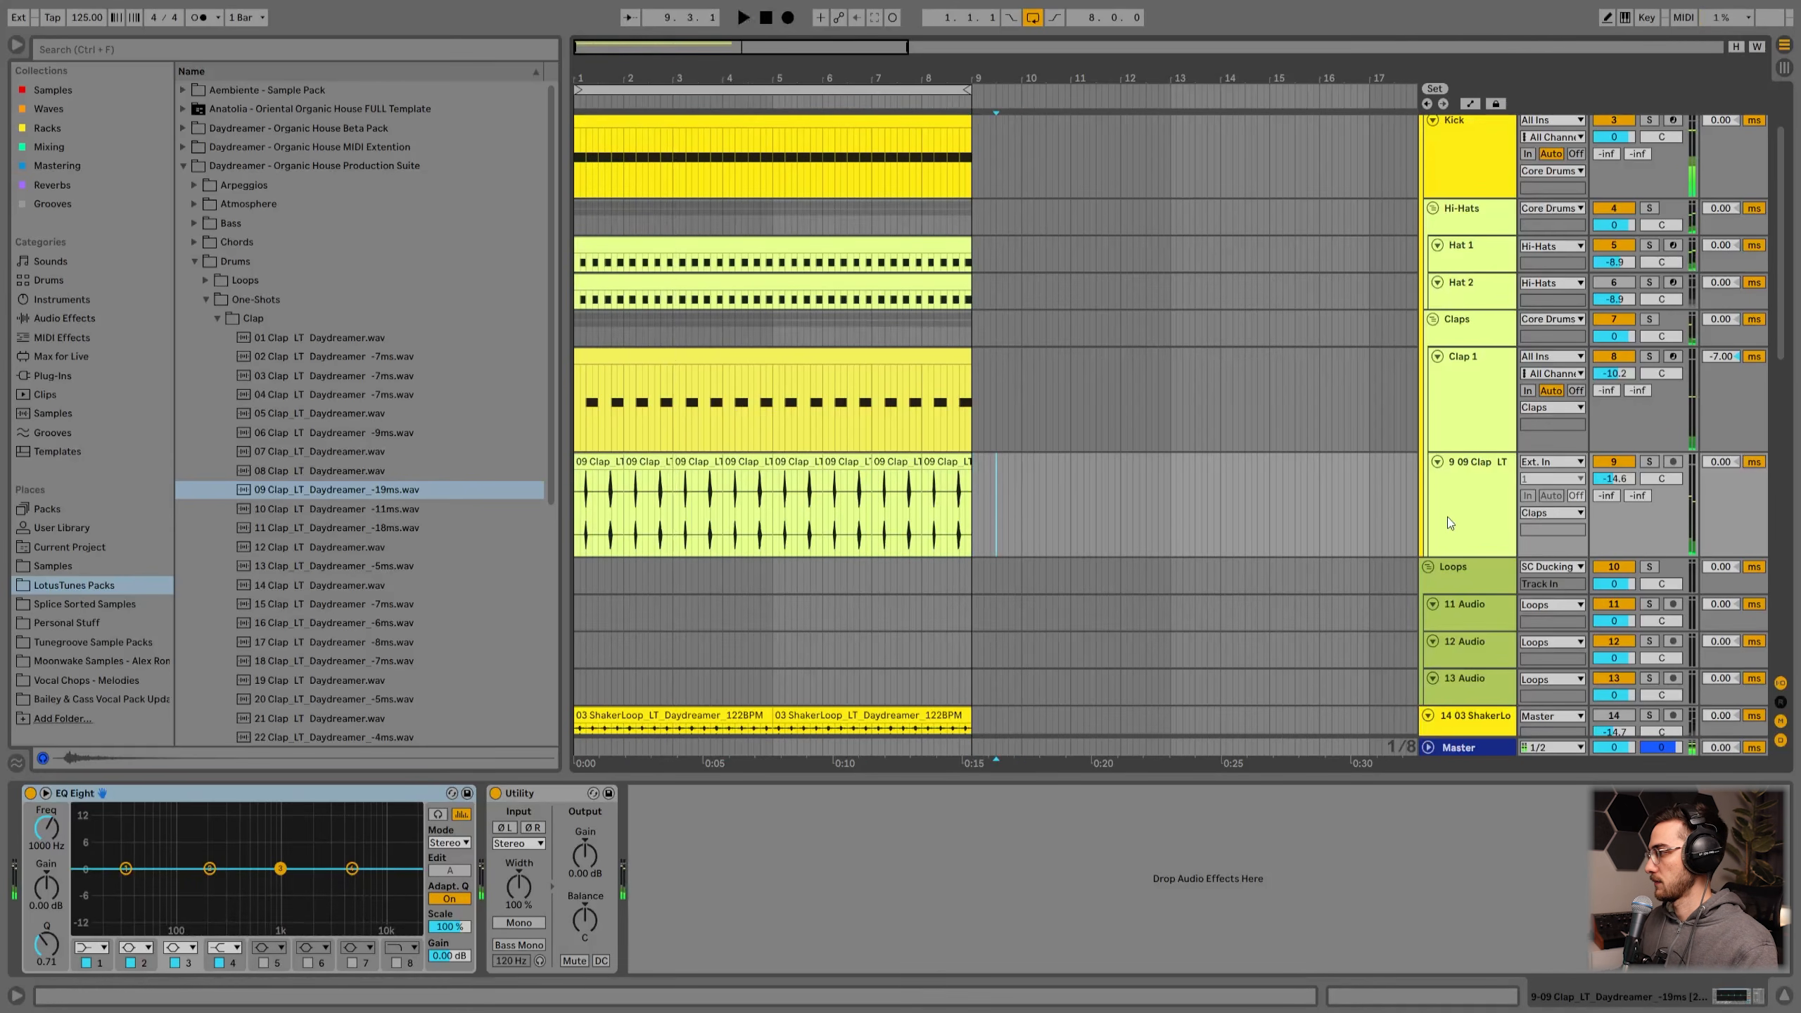
Step: Fit all tracks to the arrangement height and review the Clap 1 and new clap tracks
click(1447, 513)
key(h)
click(1466, 397)
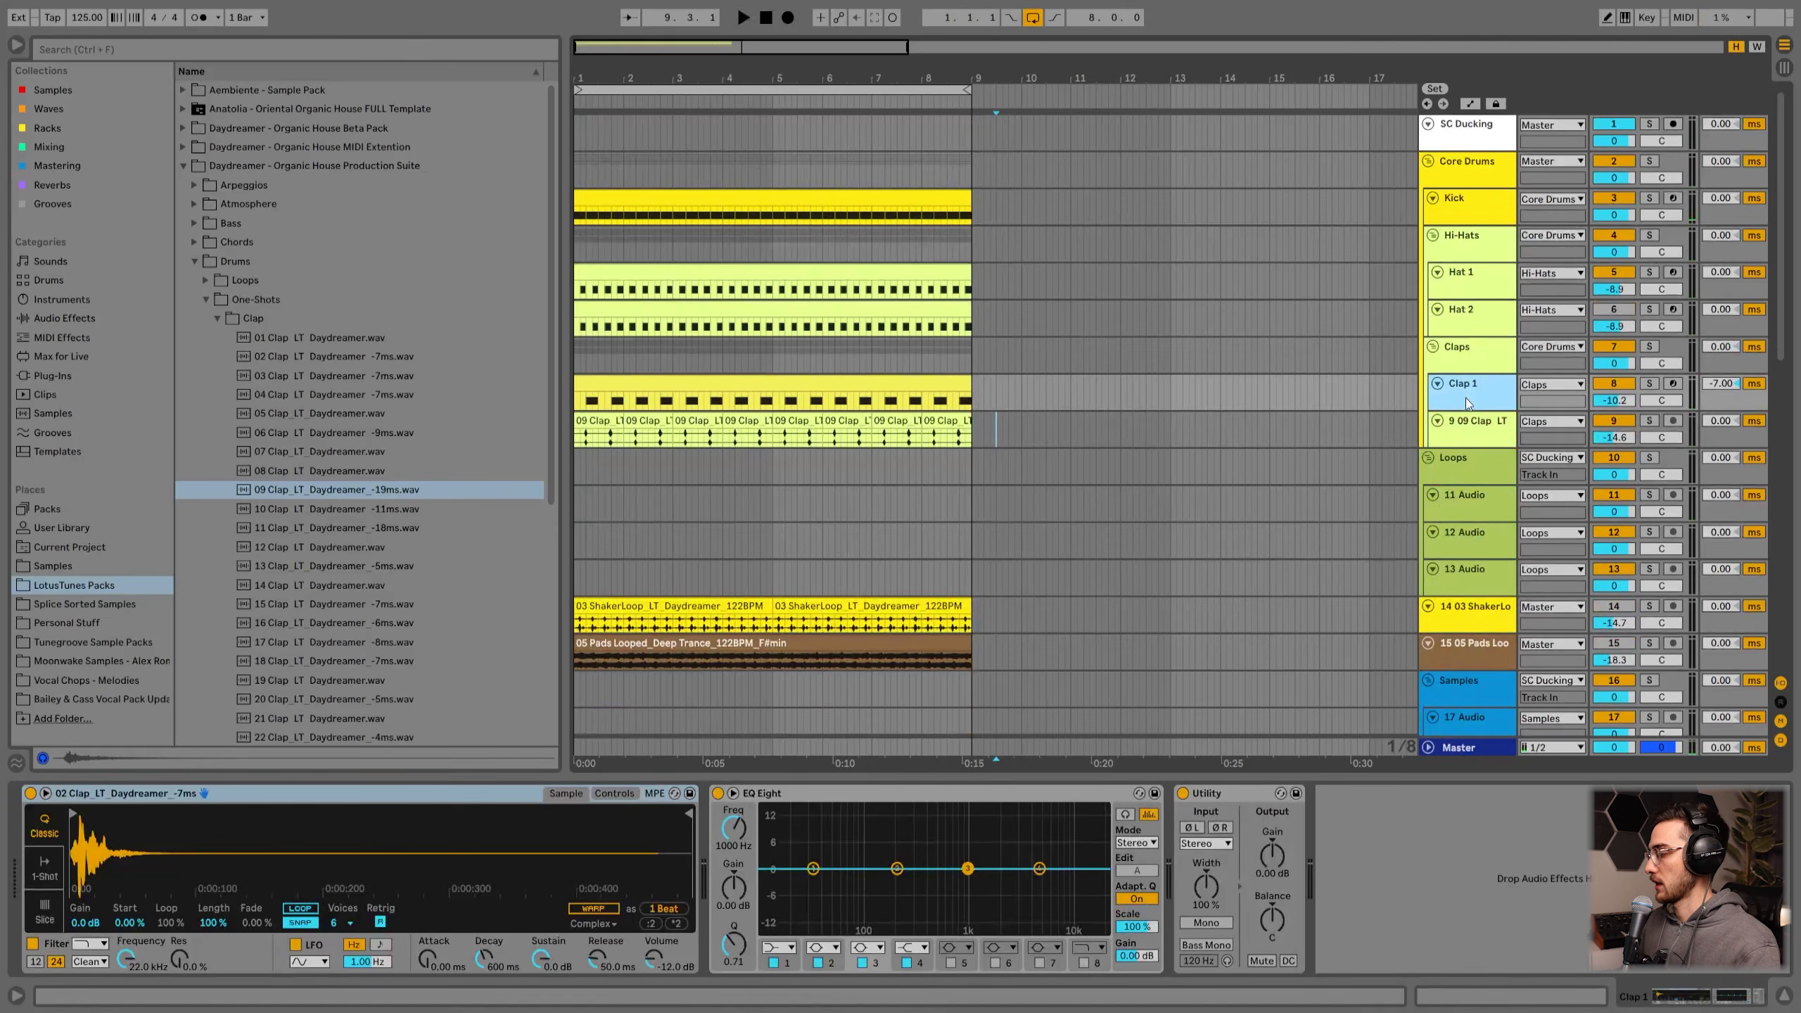
click(1468, 422)
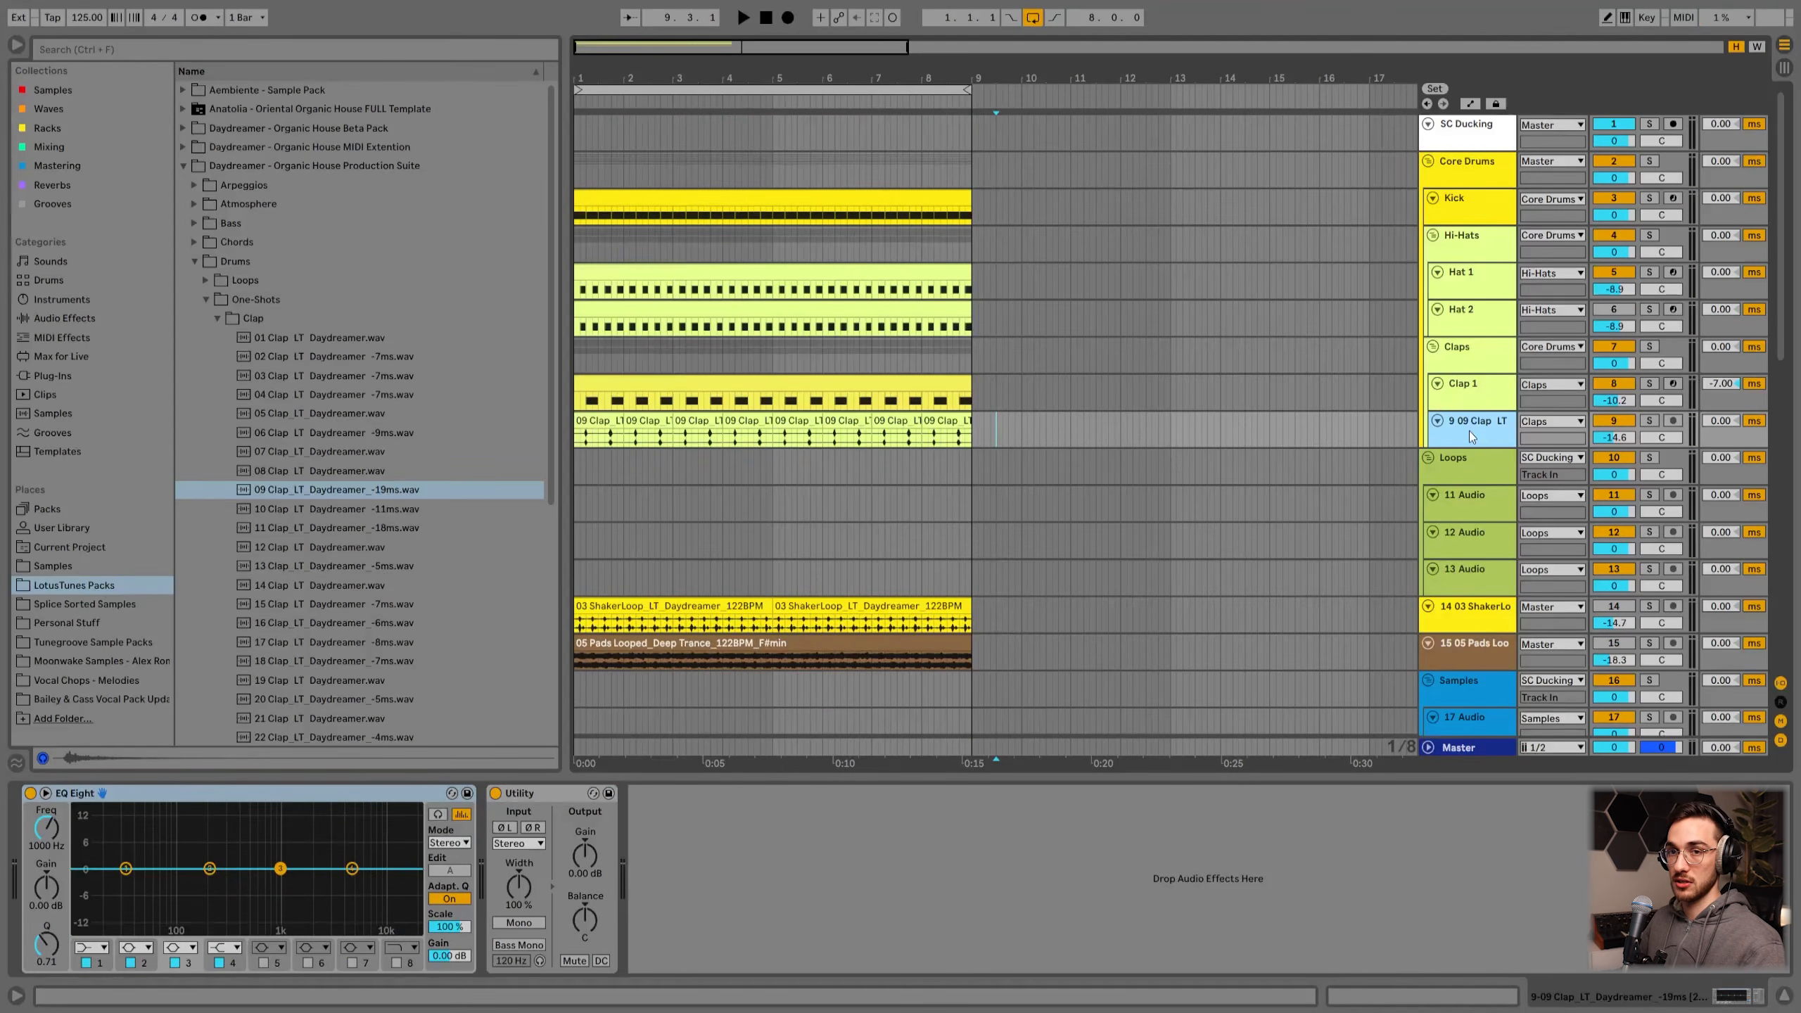
Step: Inspect the device chains on the Claps group, Hi-Hats group and Clap 1 tracks
click(1471, 392)
click(1472, 349)
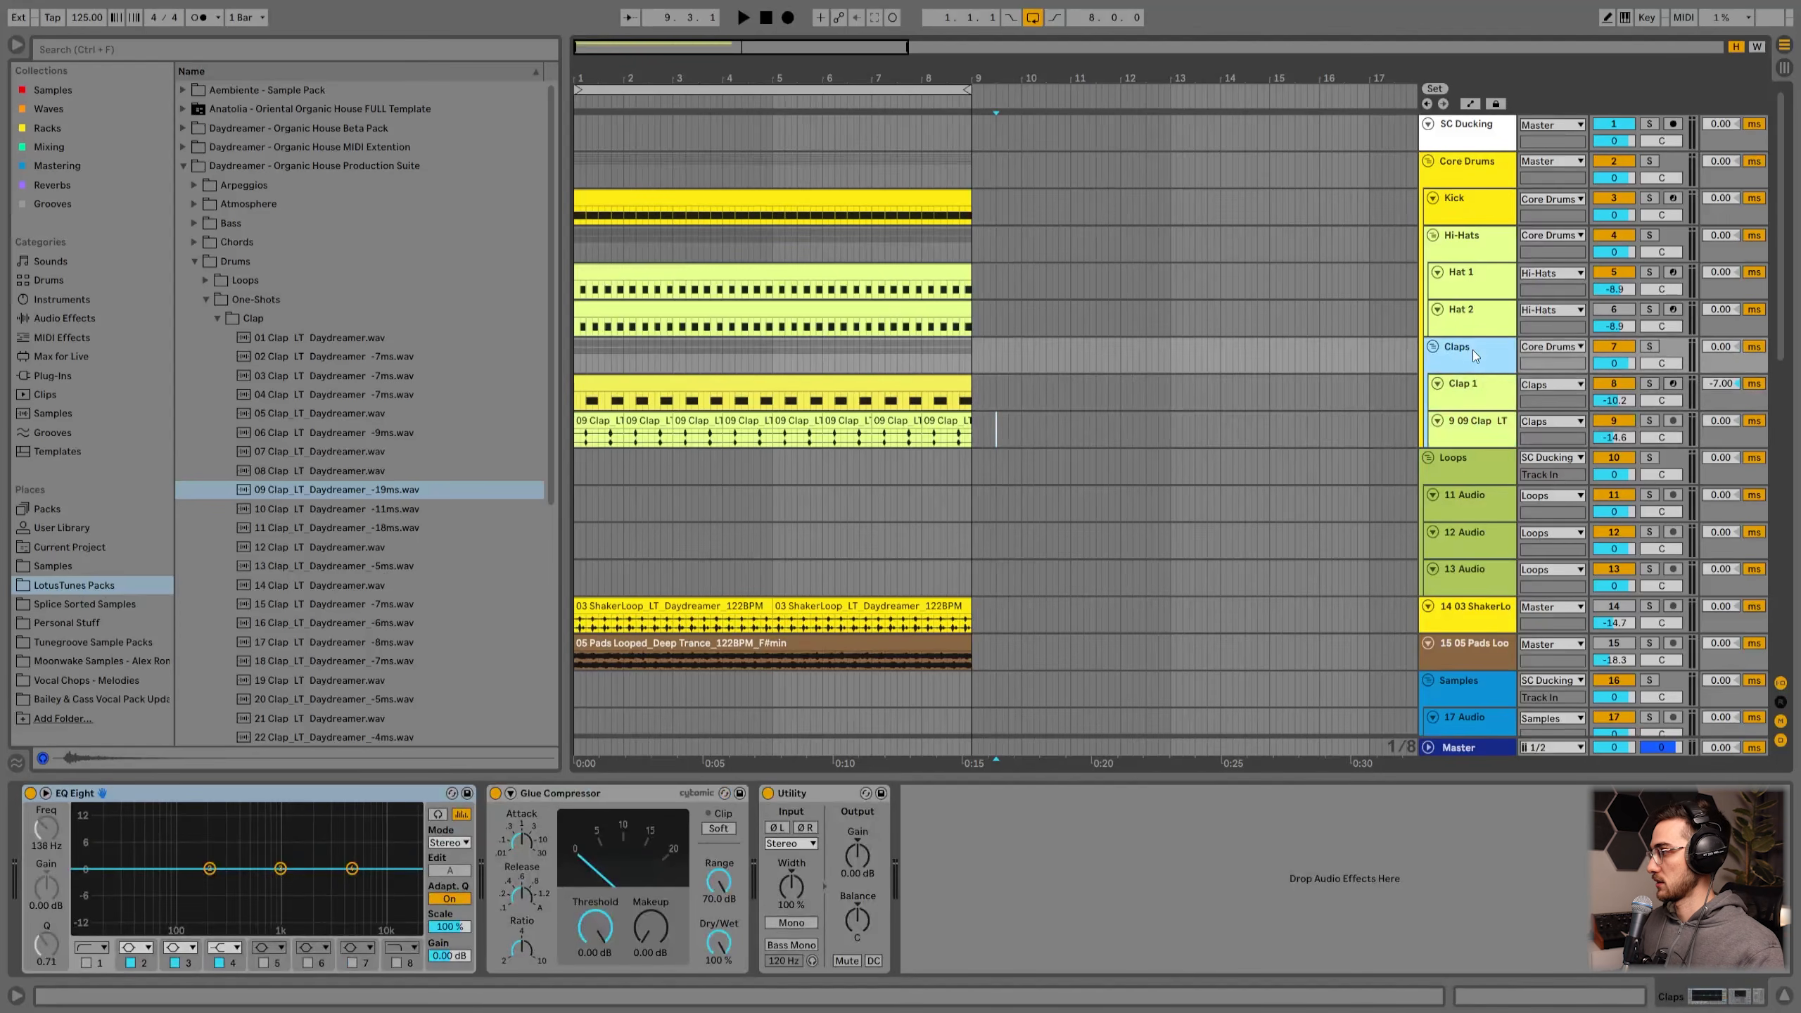
click(1466, 248)
click(1464, 369)
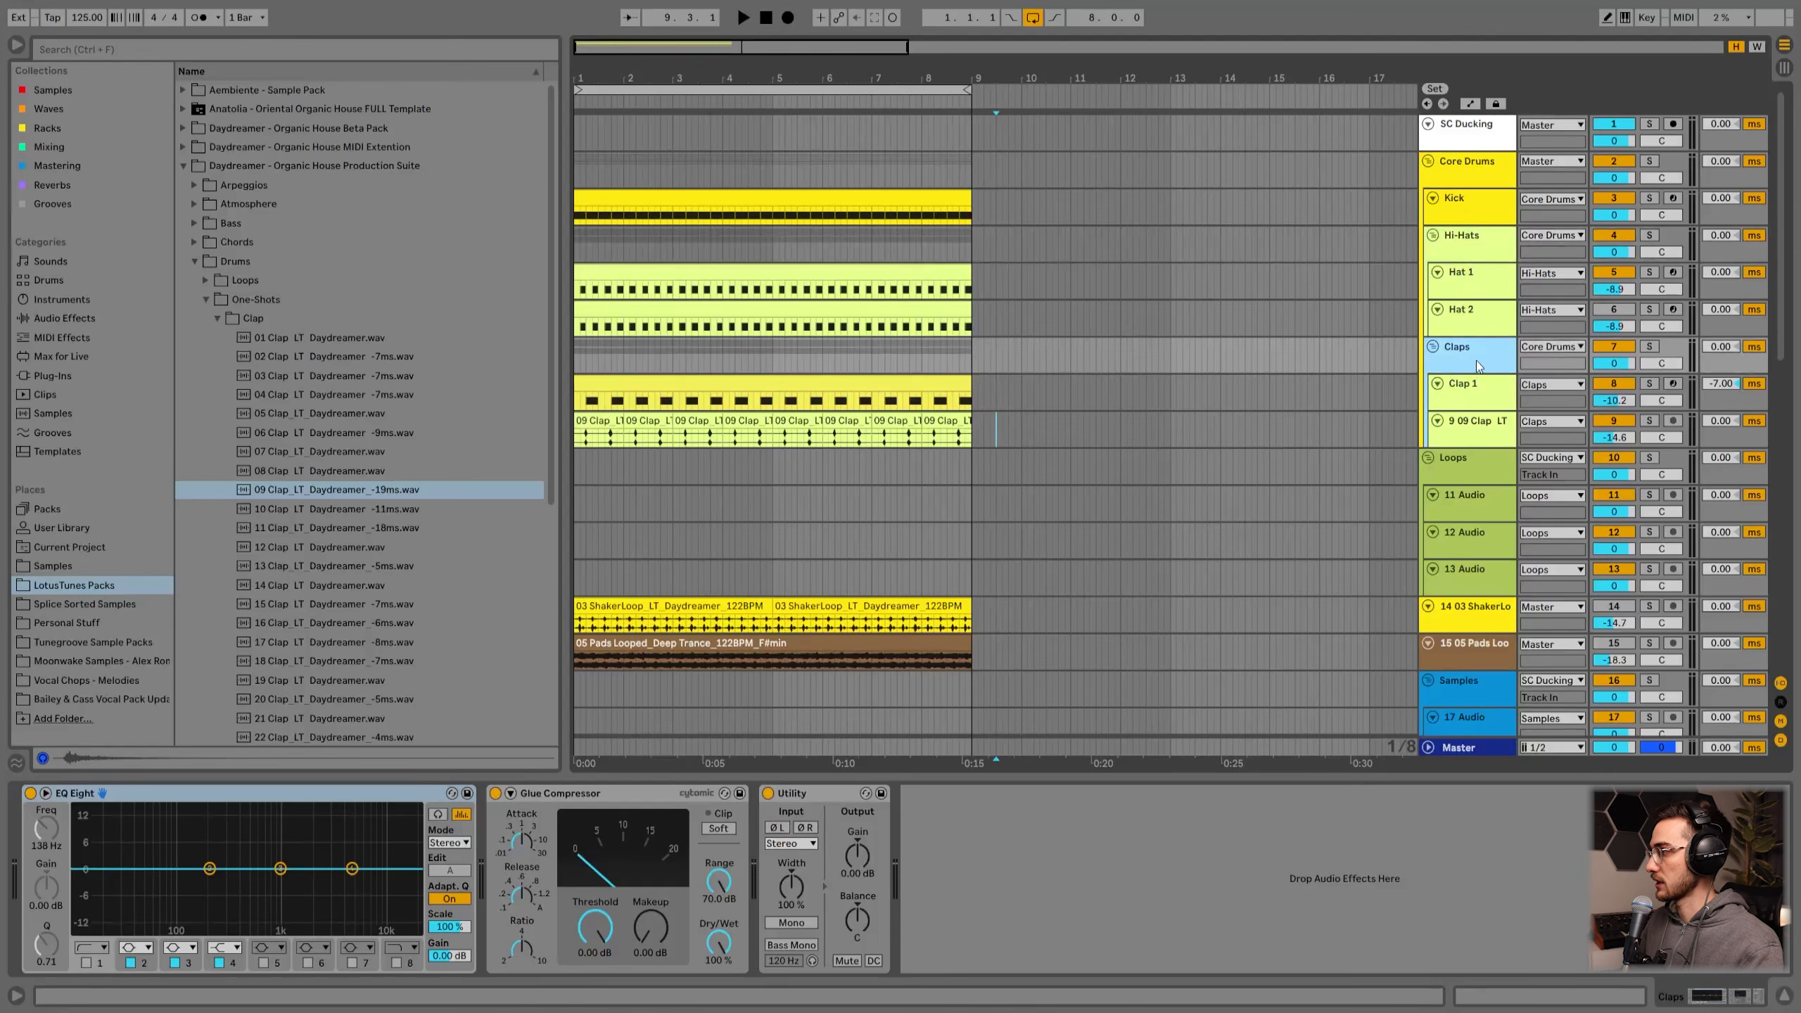
click(1464, 242)
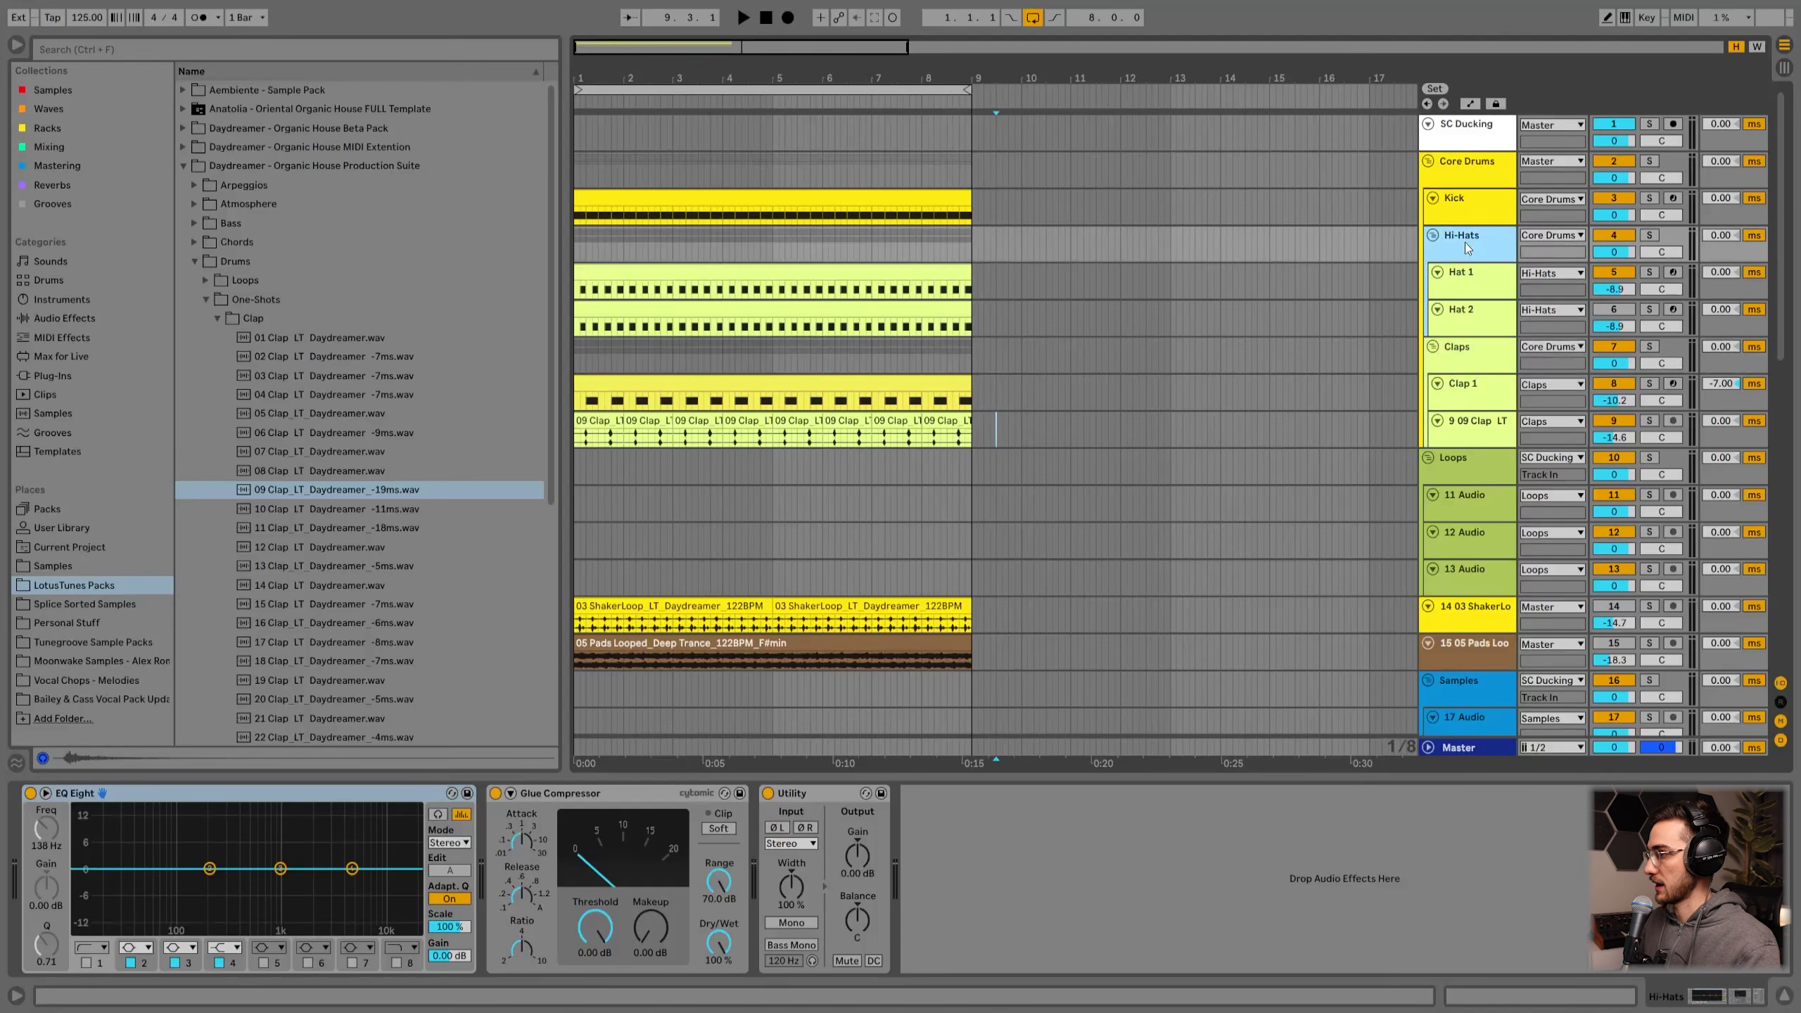
click(1468, 360)
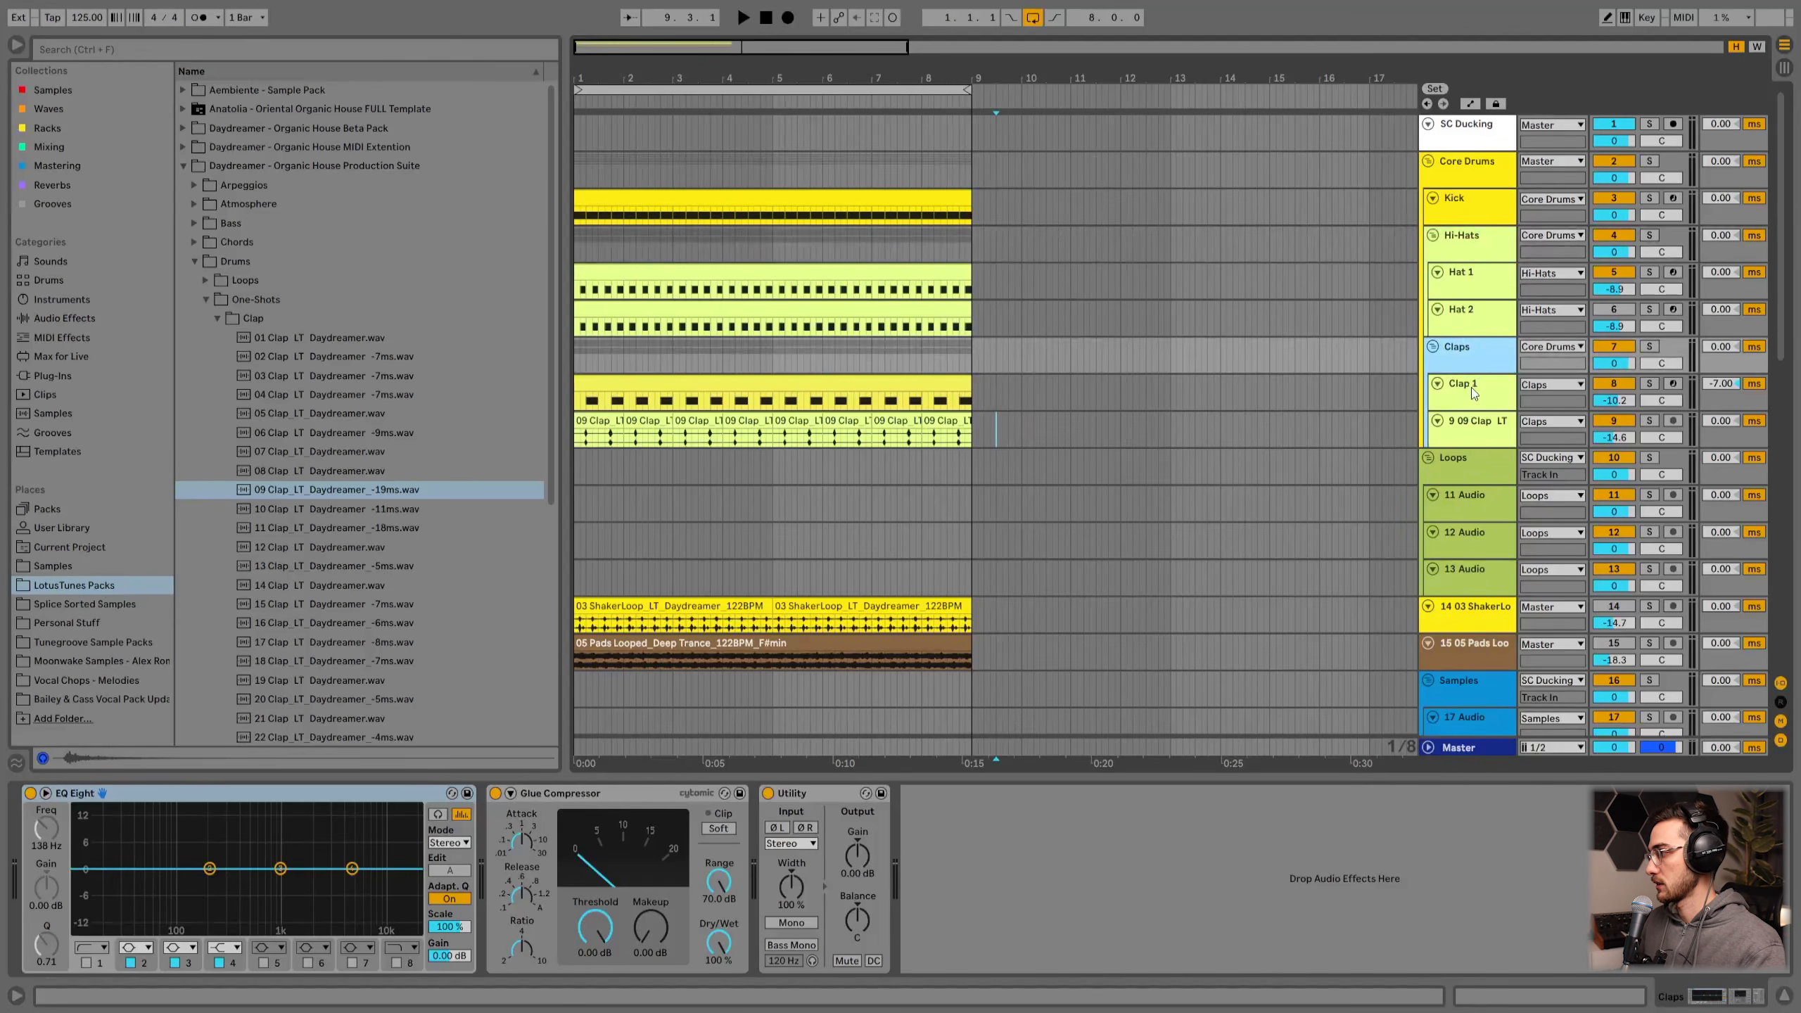
click(1467, 403)
click(1467, 358)
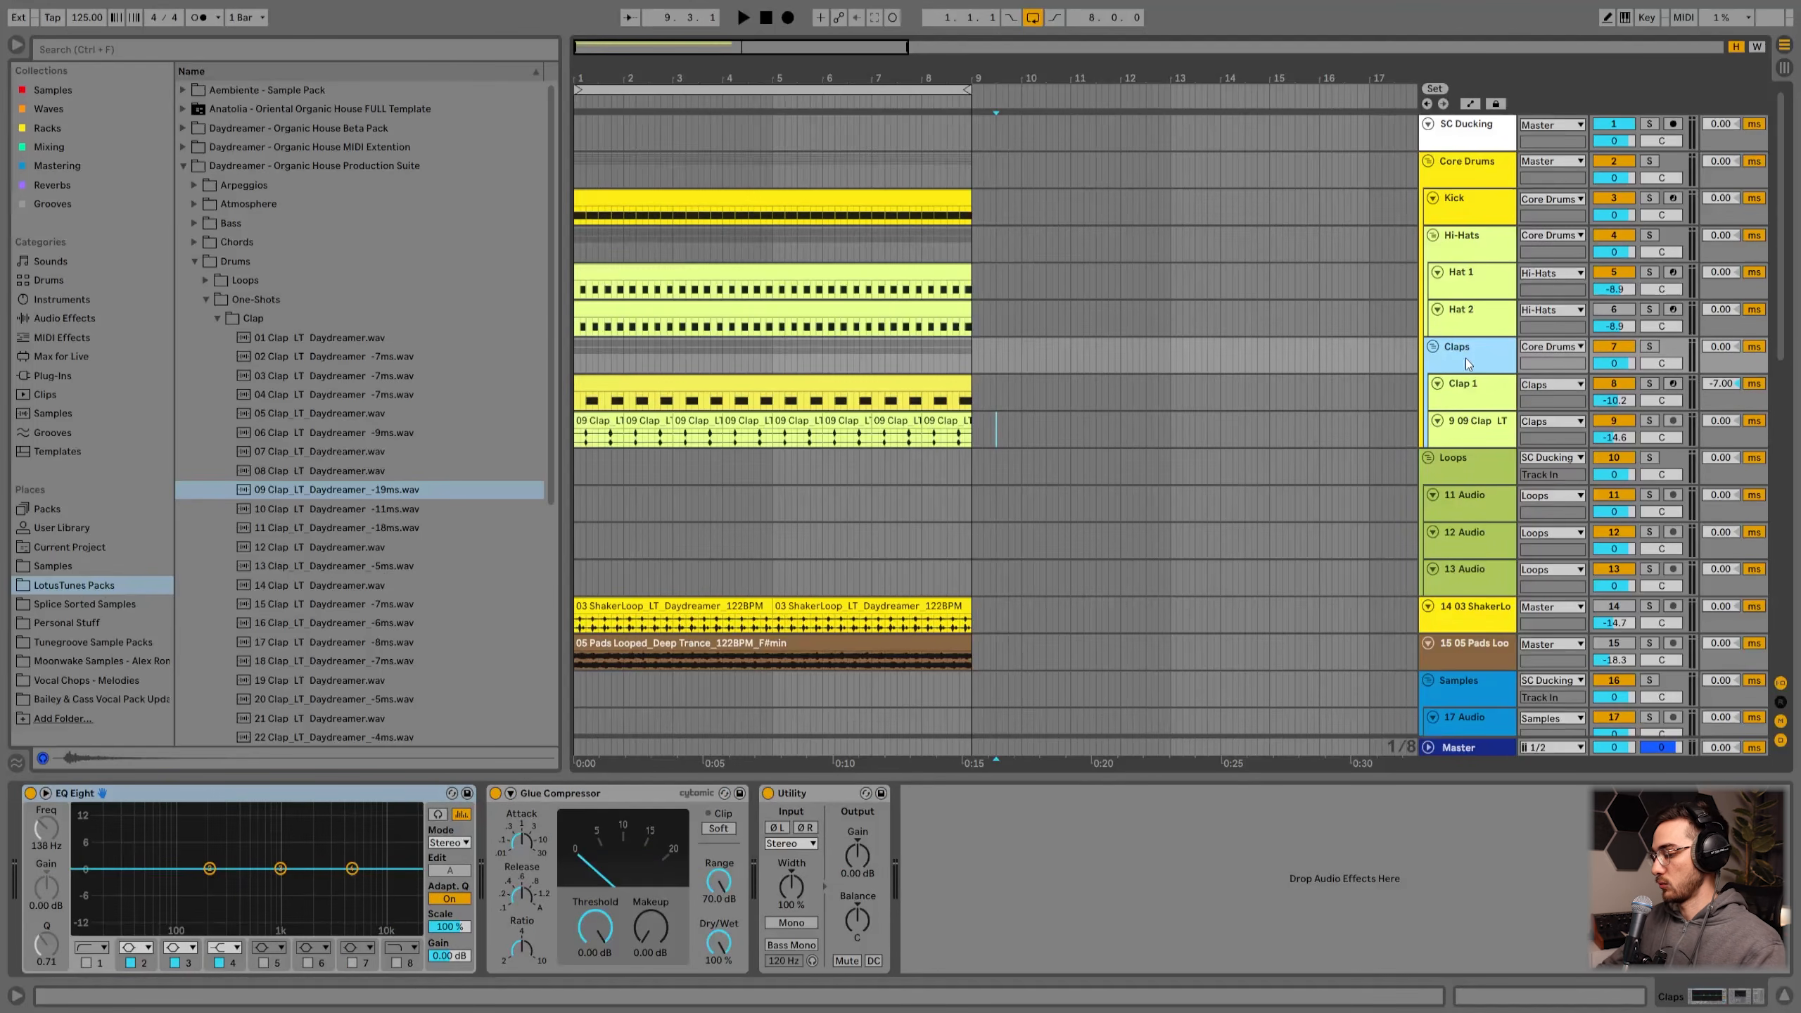
Step: Ungroup the Claps group and regroup the Clap 1 and 09 Clap tracks into a new group
key(ctrl+shift+g)
click(1483, 388)
shift+click(1469, 346)
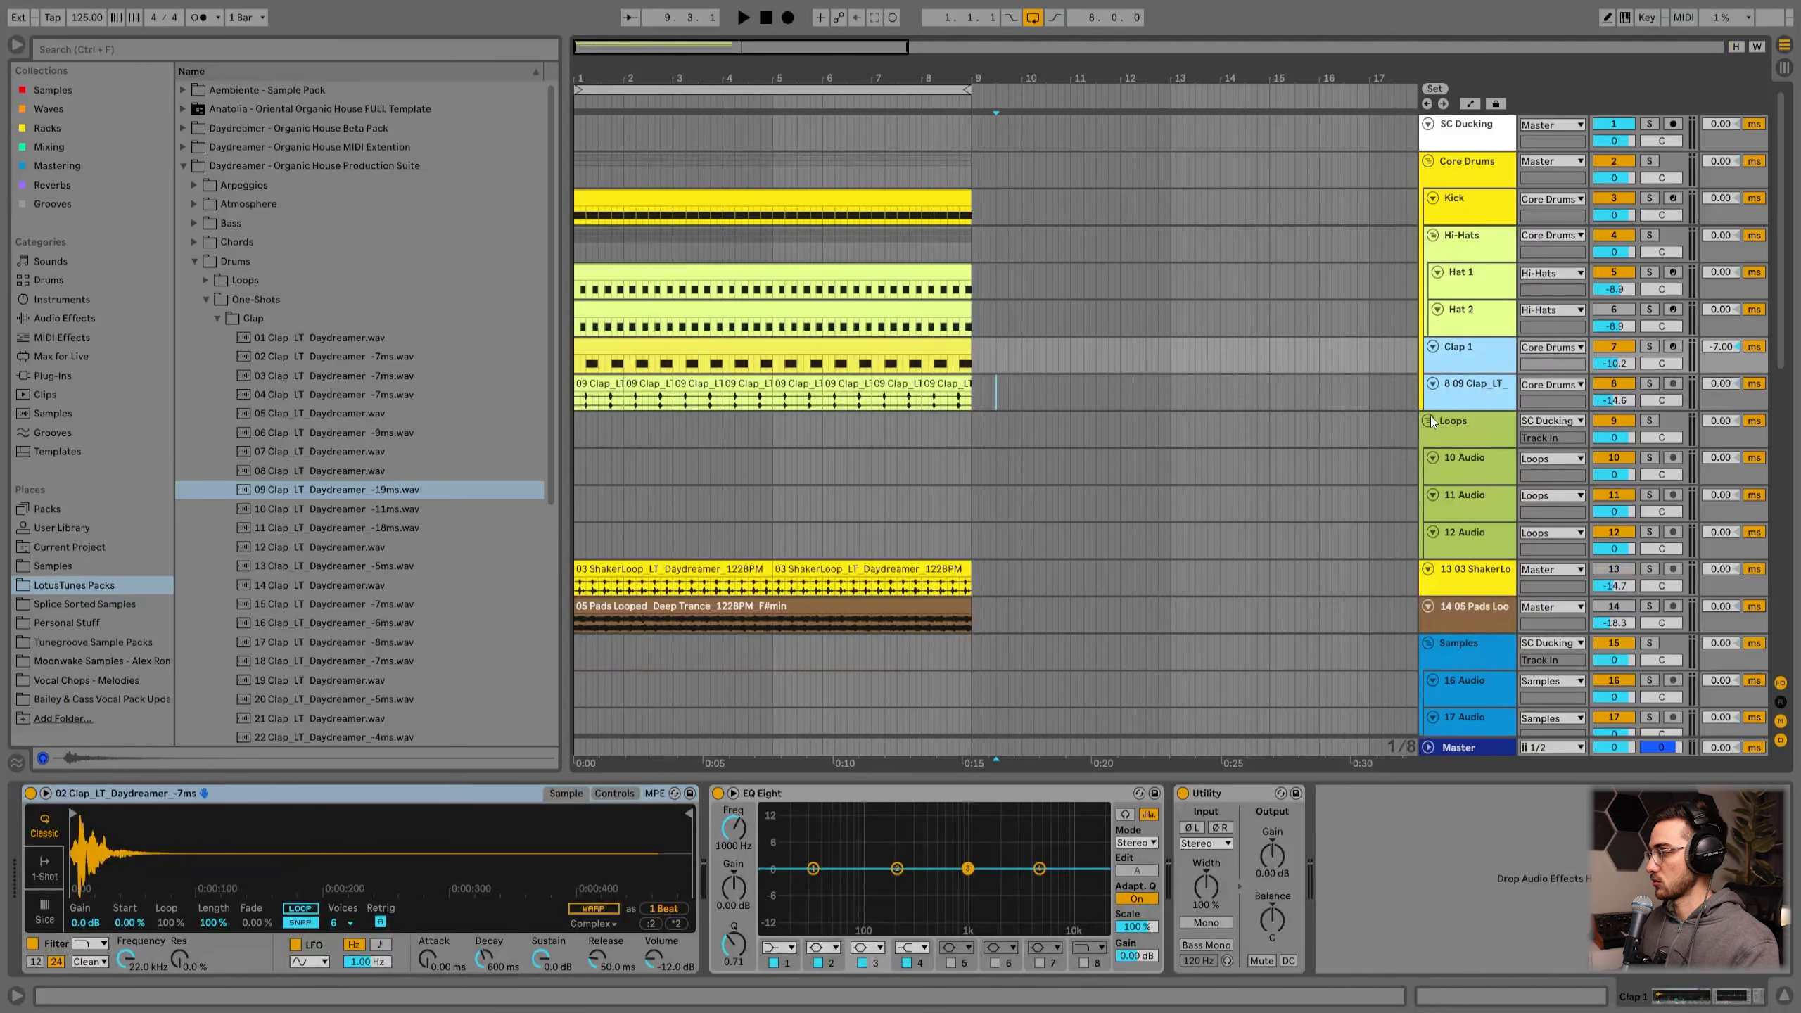
key(ctrl+g)
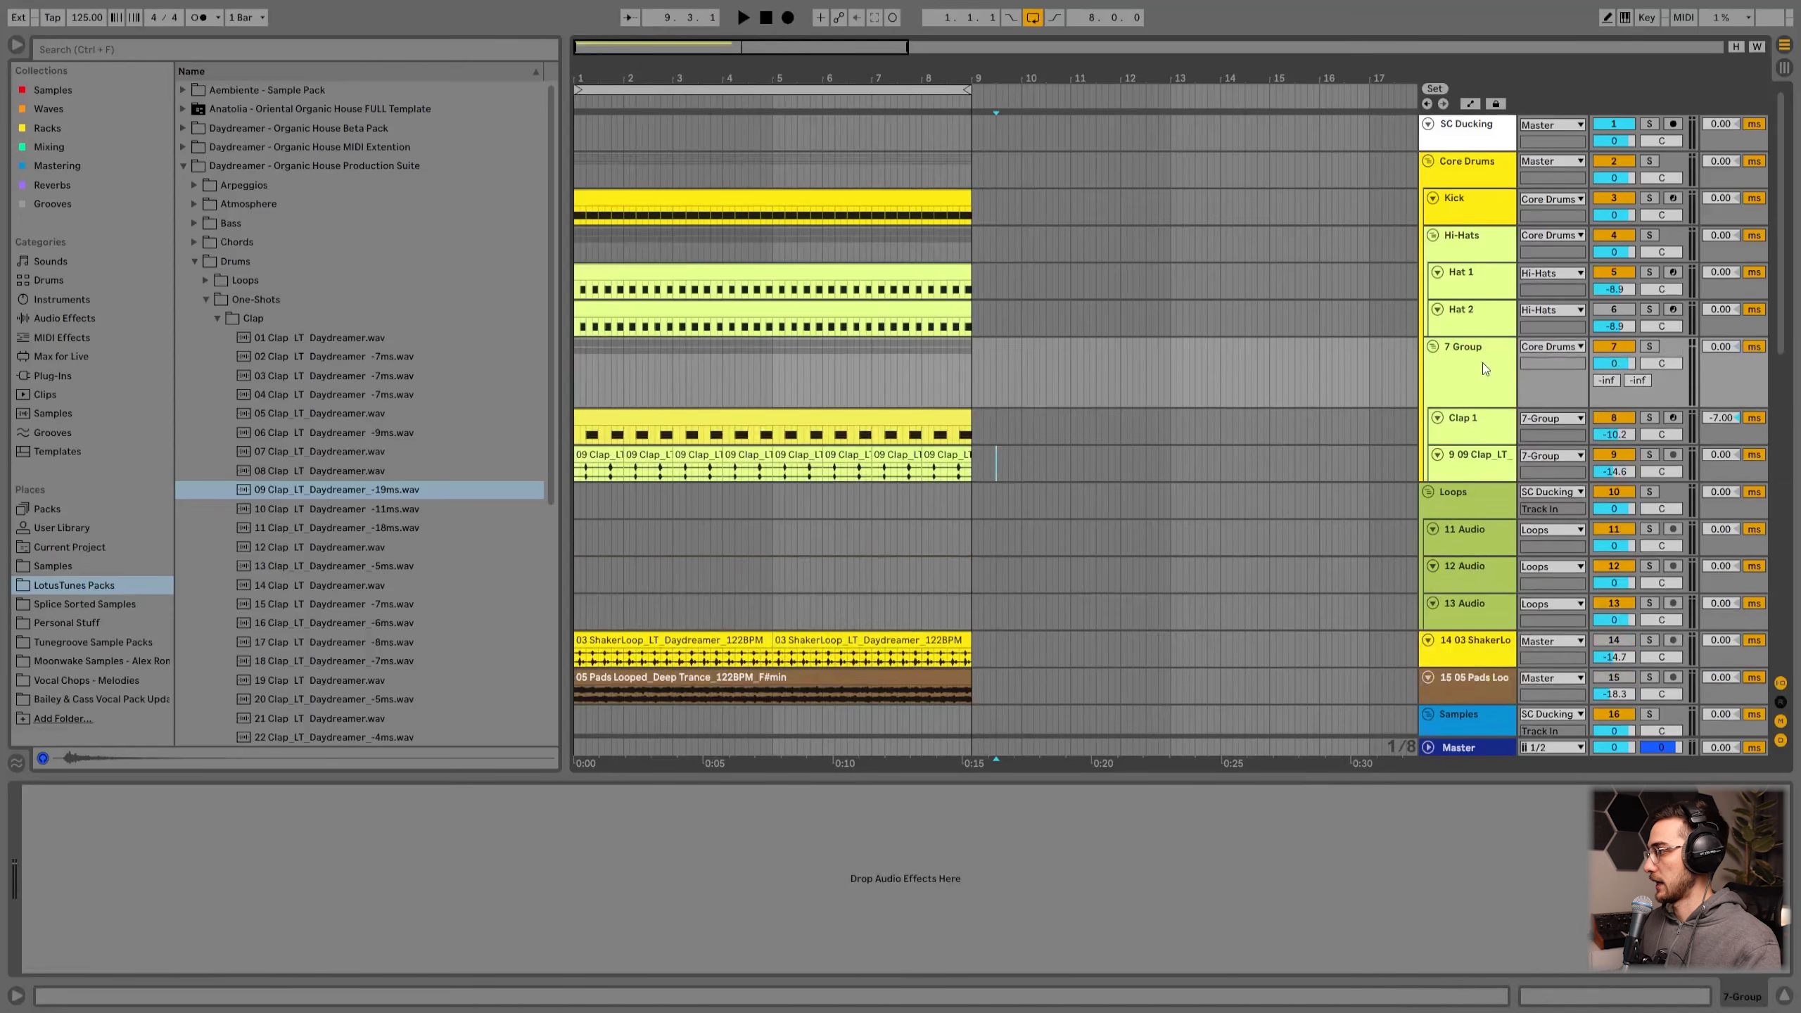
Step: Rename the new group Clap GRP, solo it and set the playback position inside the loop
click(1482, 168)
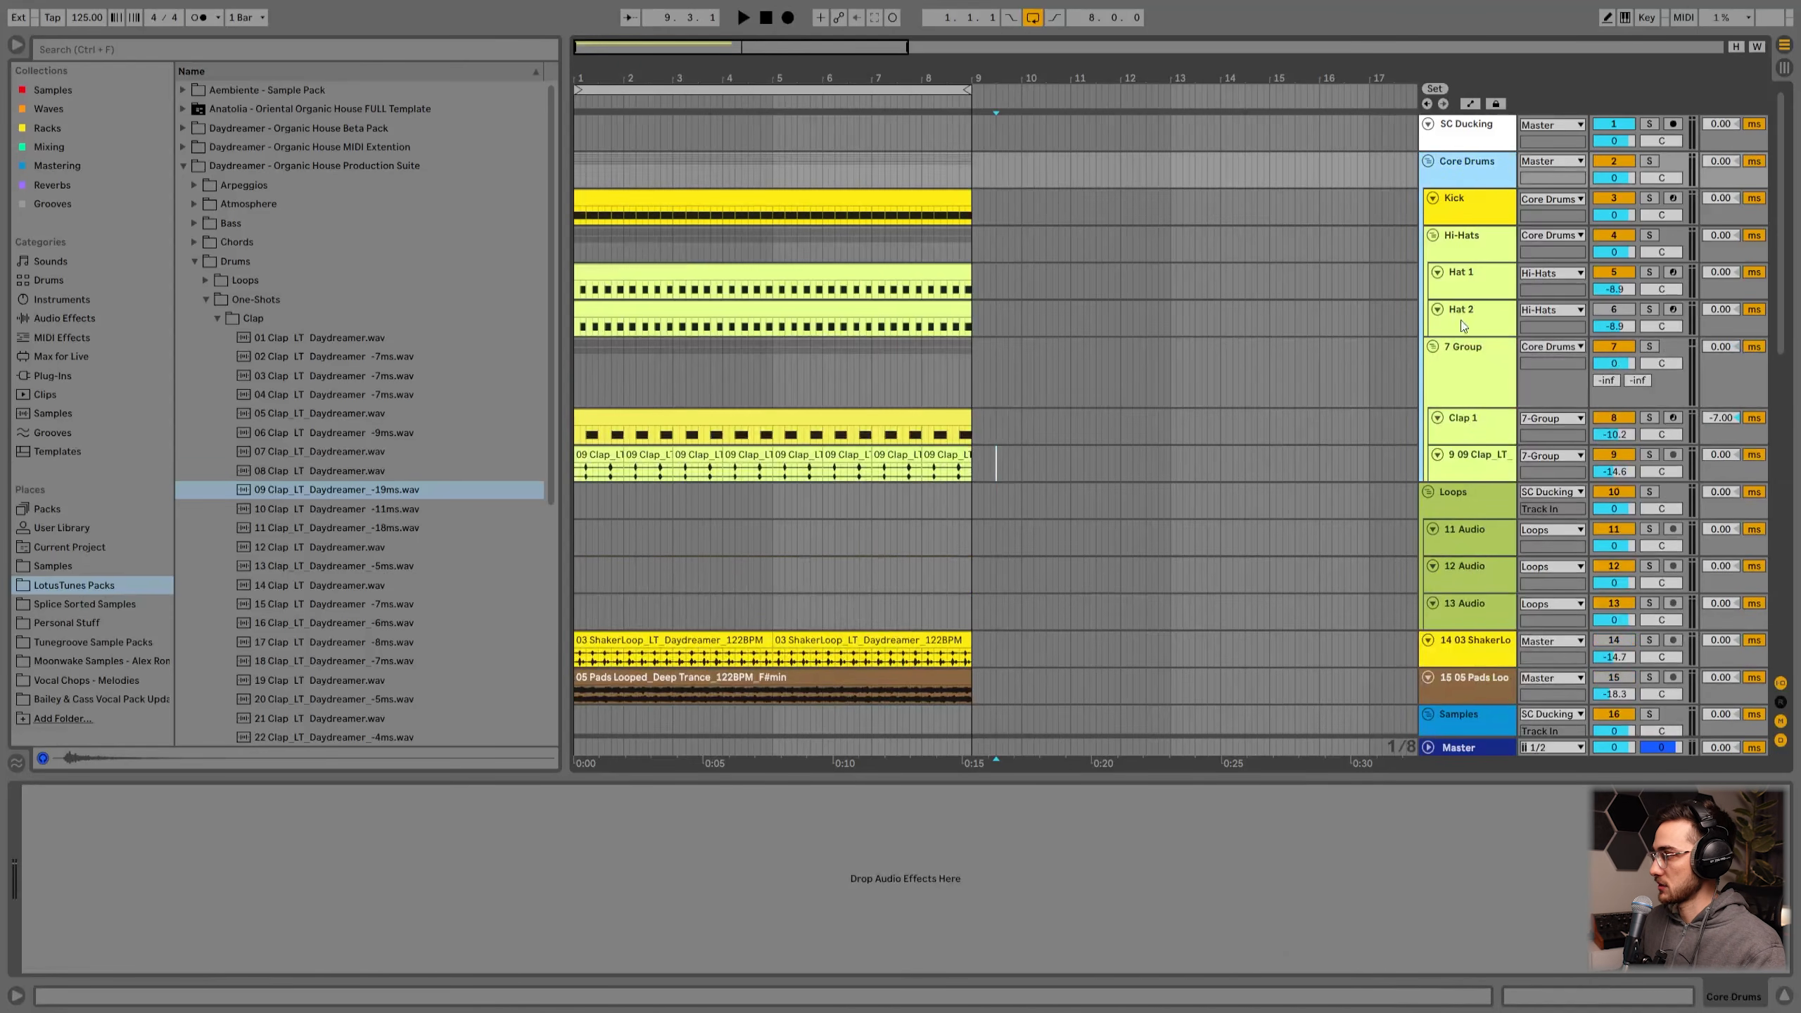
click(1466, 360)
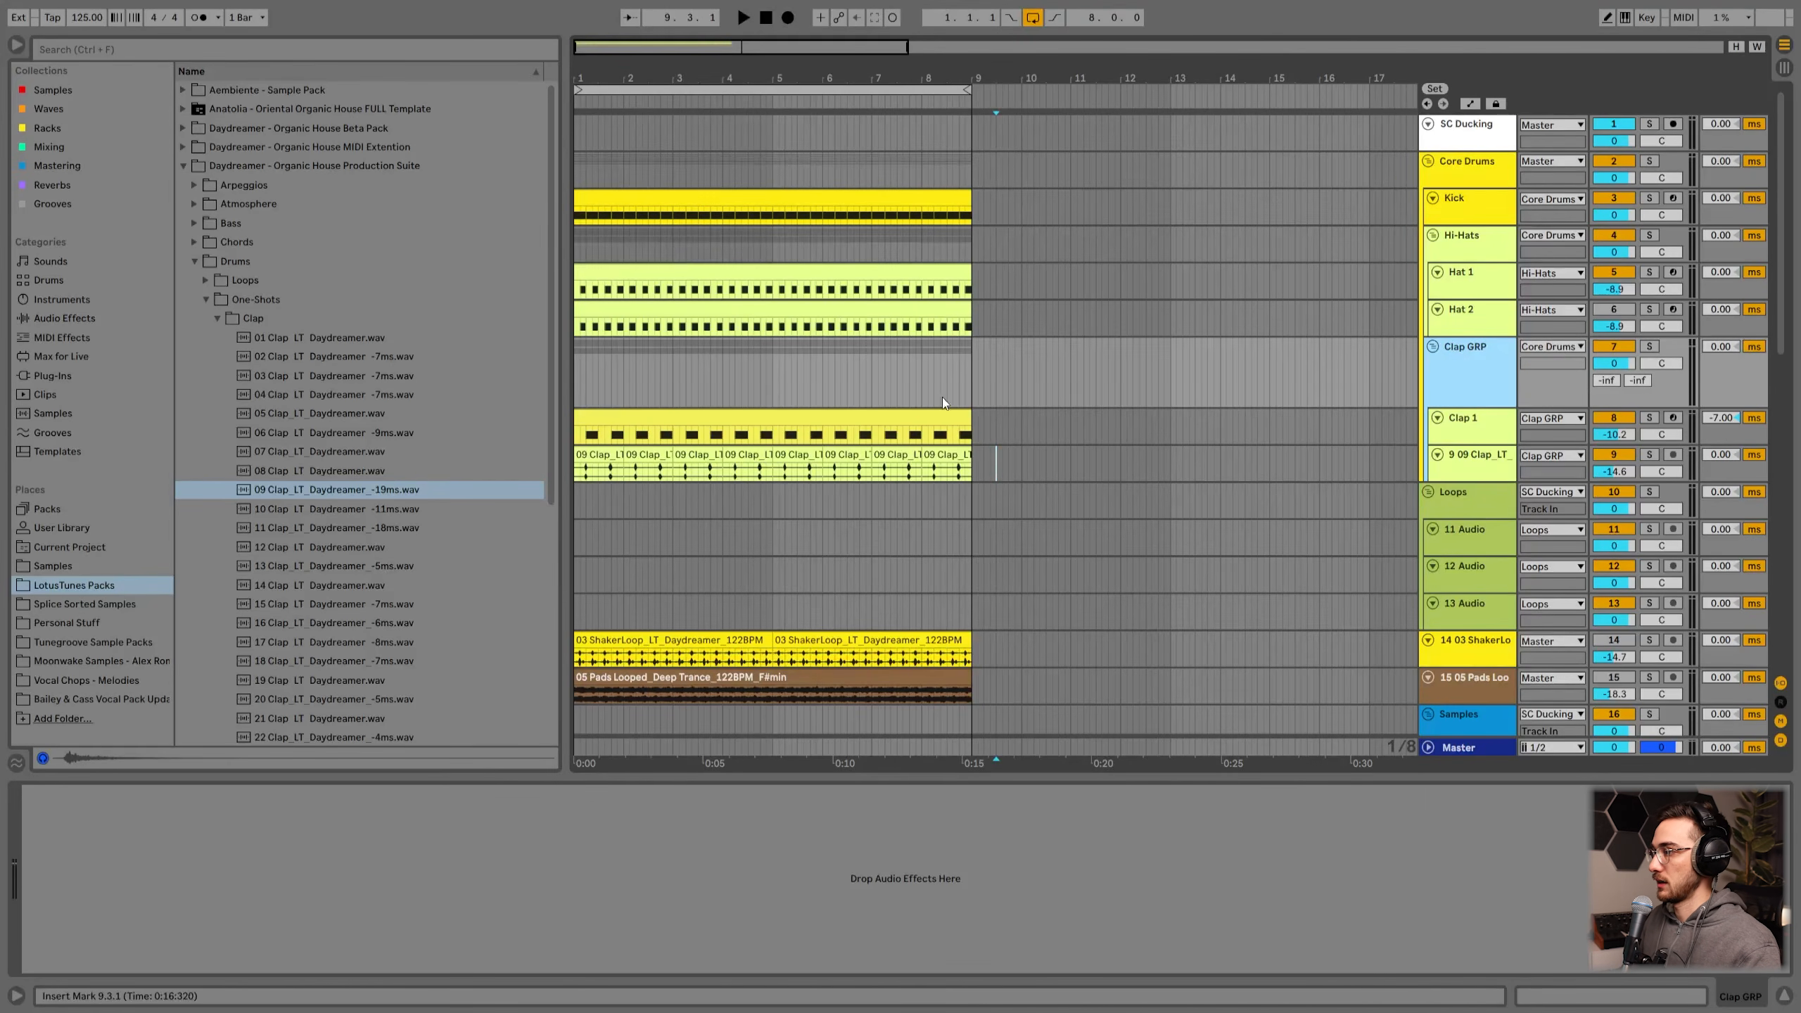
click(1649, 347)
click(710, 372)
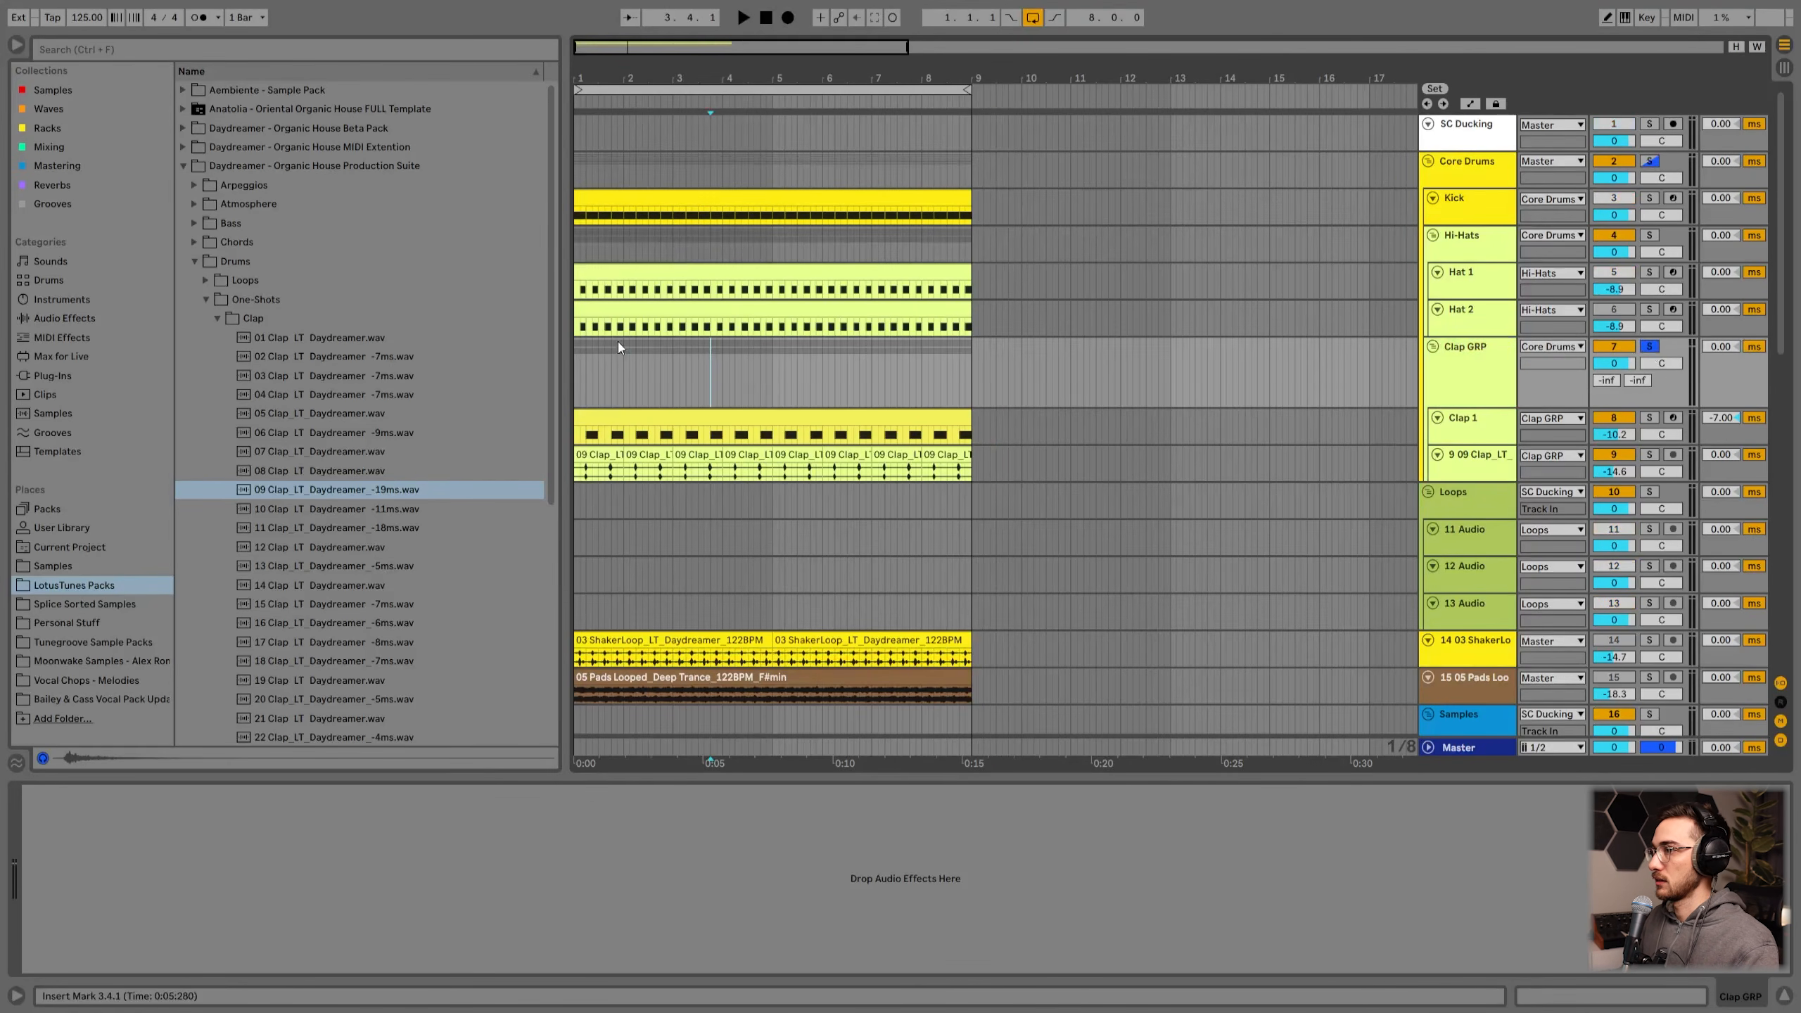
Step: Add a Glue Compressor to Clap GRP, with threshold about -30.2 dB and makeup about 5.87 dB
click(49, 147)
click(72, 50)
text(glue)
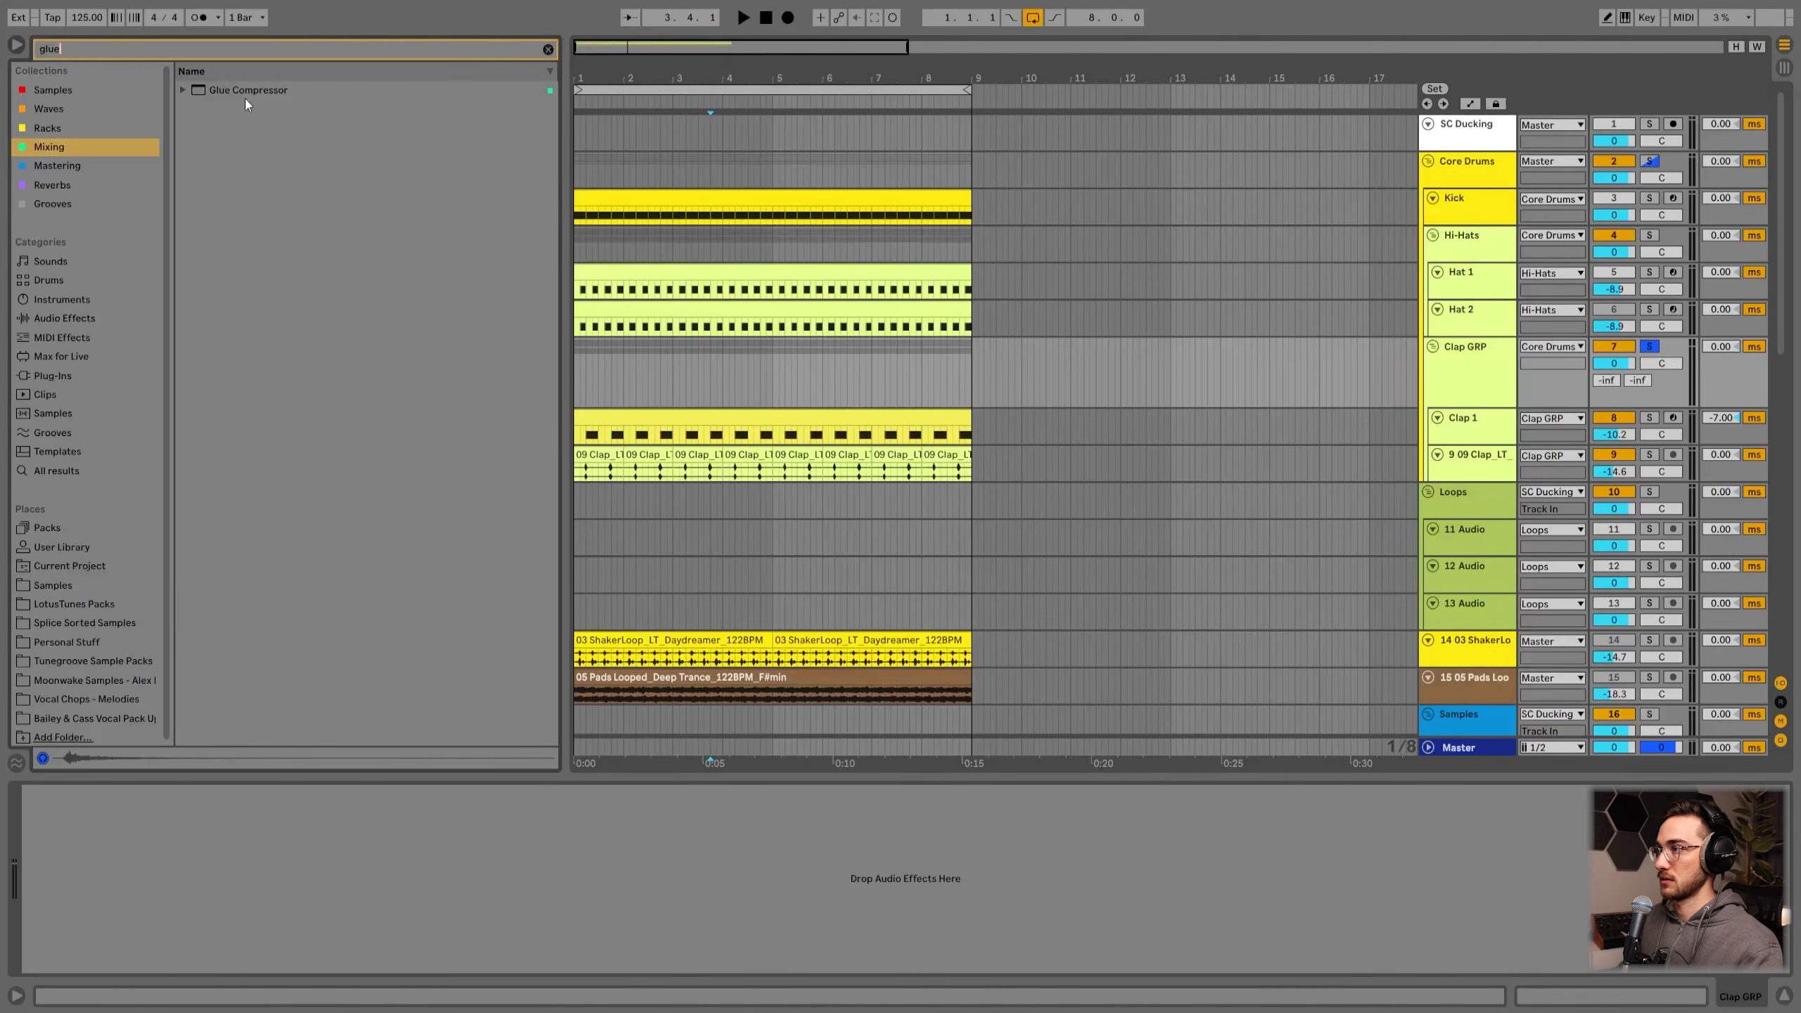
double_click(245, 91)
drag(130, 926, 130, 968)
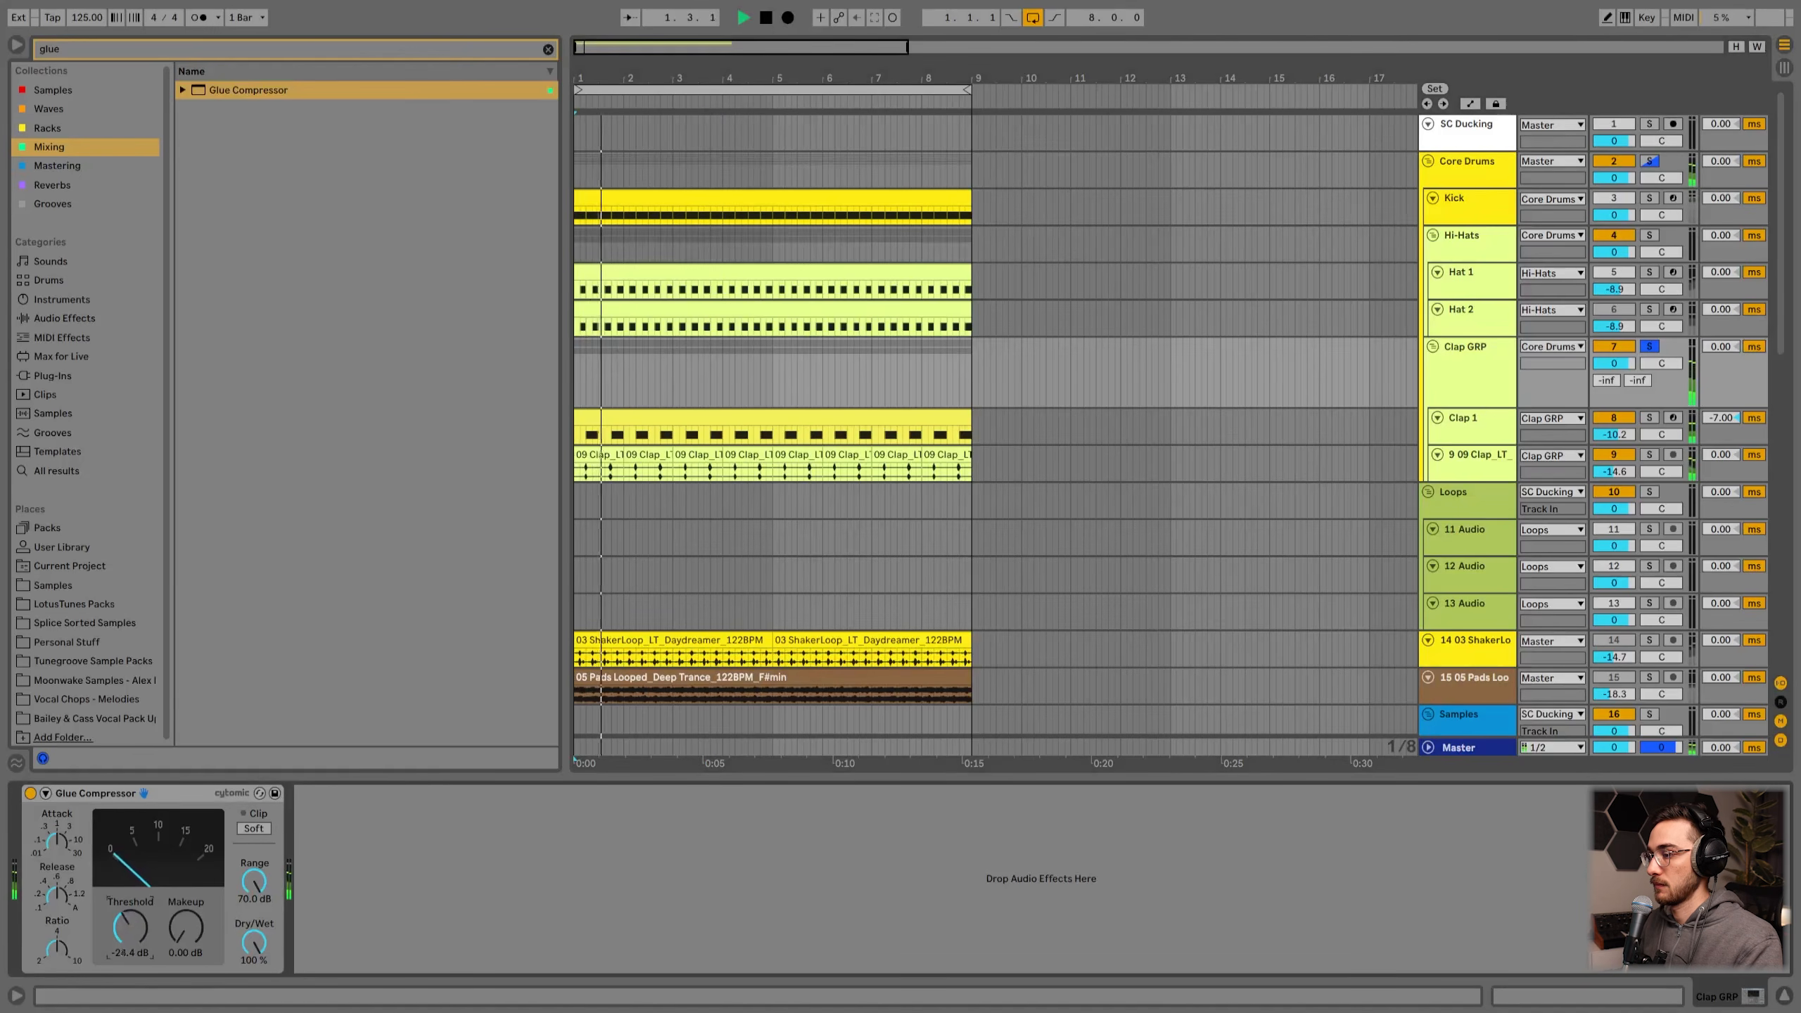
drag(131, 928, 191, 912)
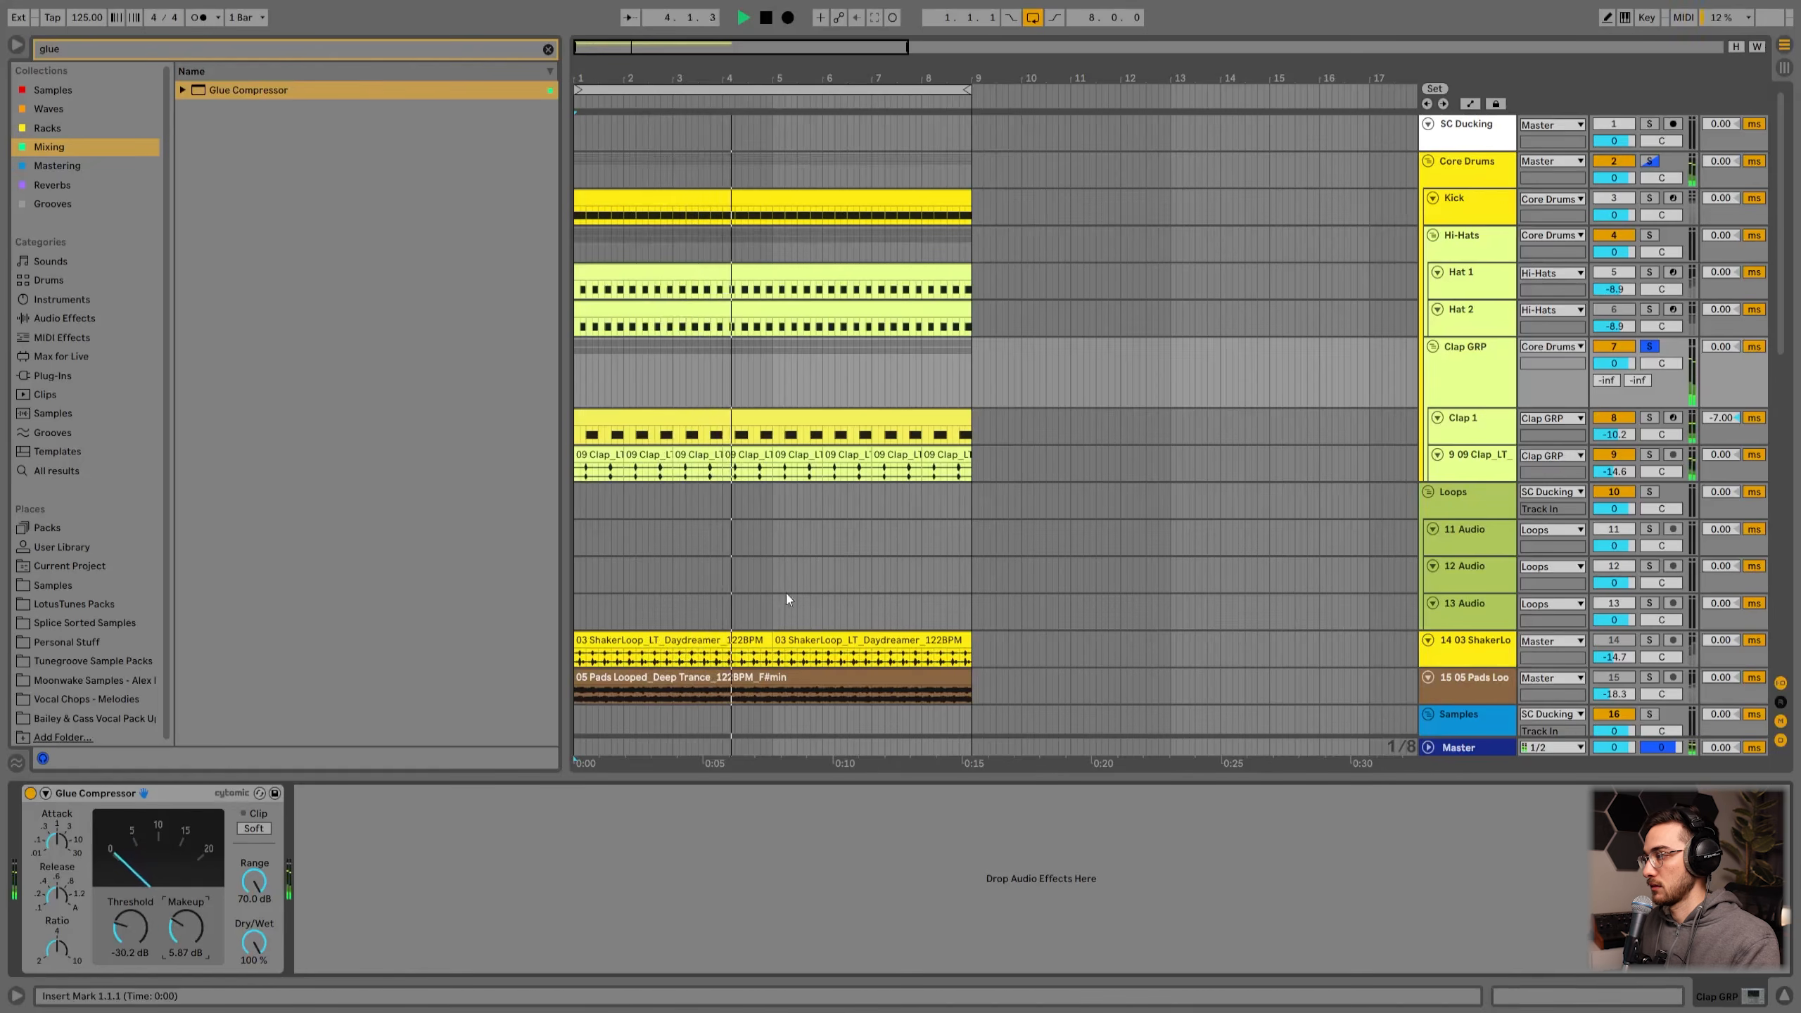
Step: Browse through the group tracks further down the set to review their devices and routing
click(1473, 249)
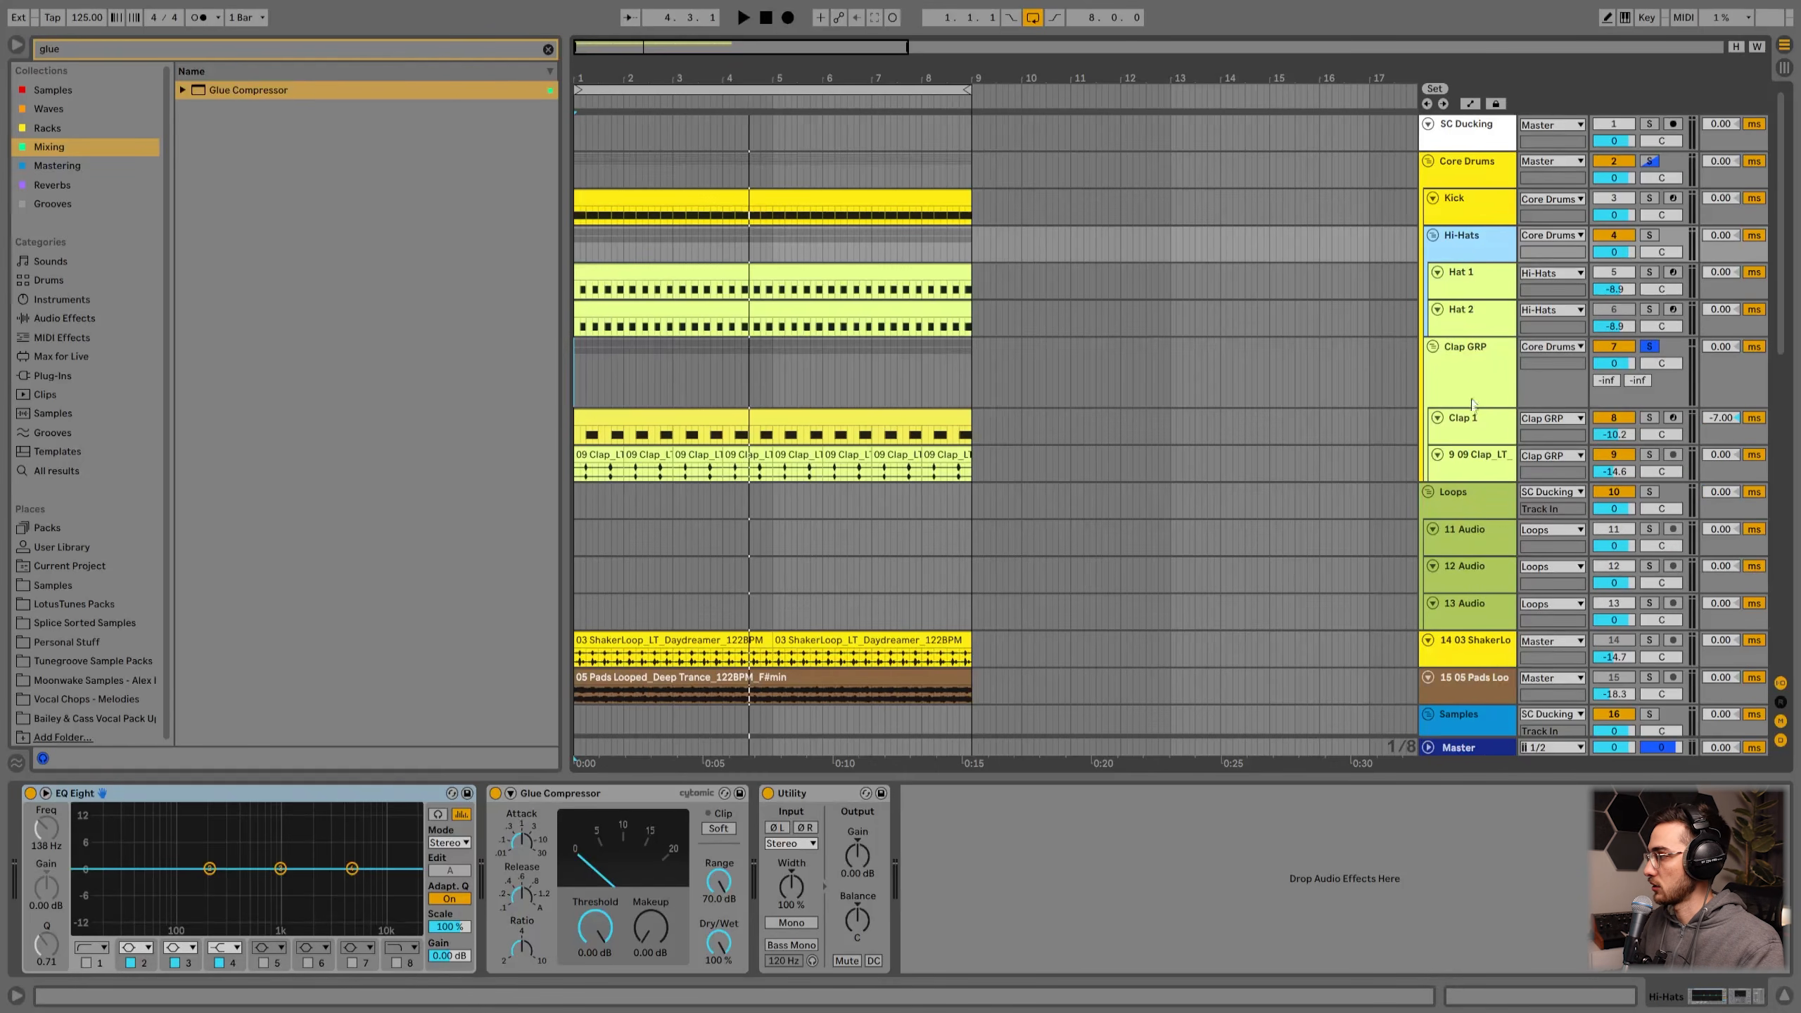
click(1474, 371)
click(1470, 498)
scroll(1470, 498, down, 2)
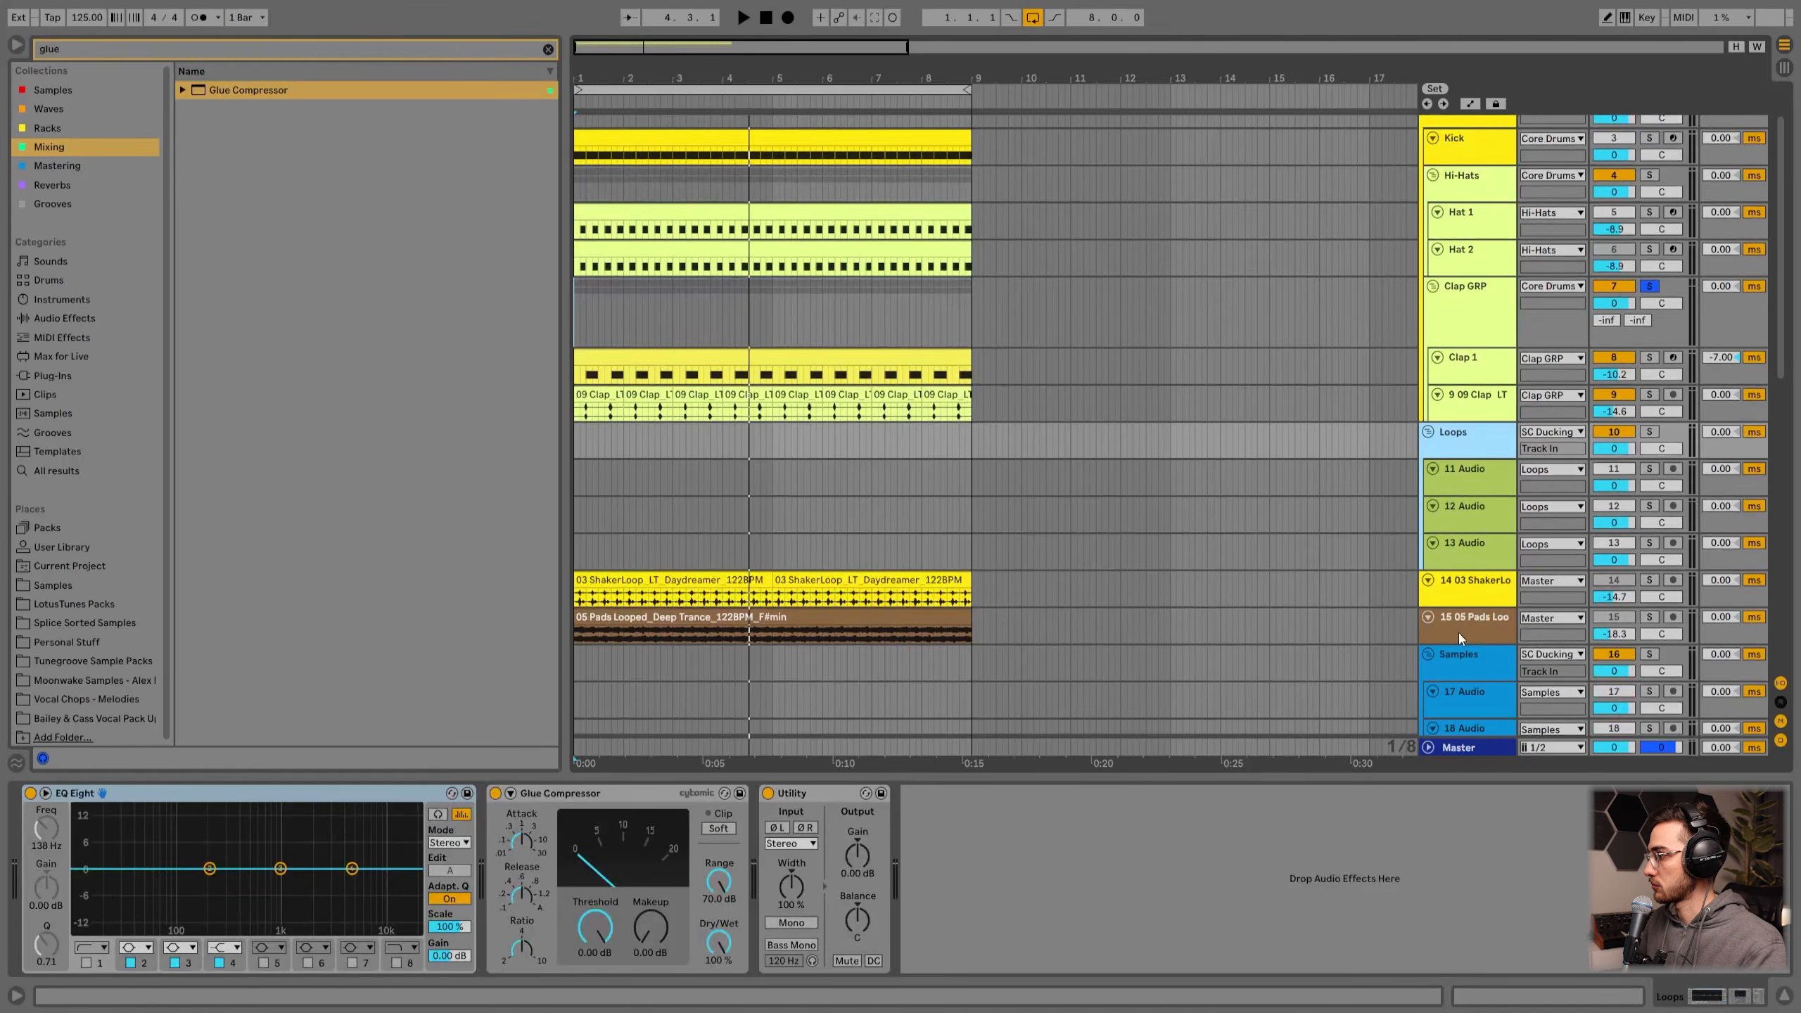
click(1470, 672)
scroll(1469, 667, down, 5)
click(1467, 554)
scroll(1464, 556, down, 3)
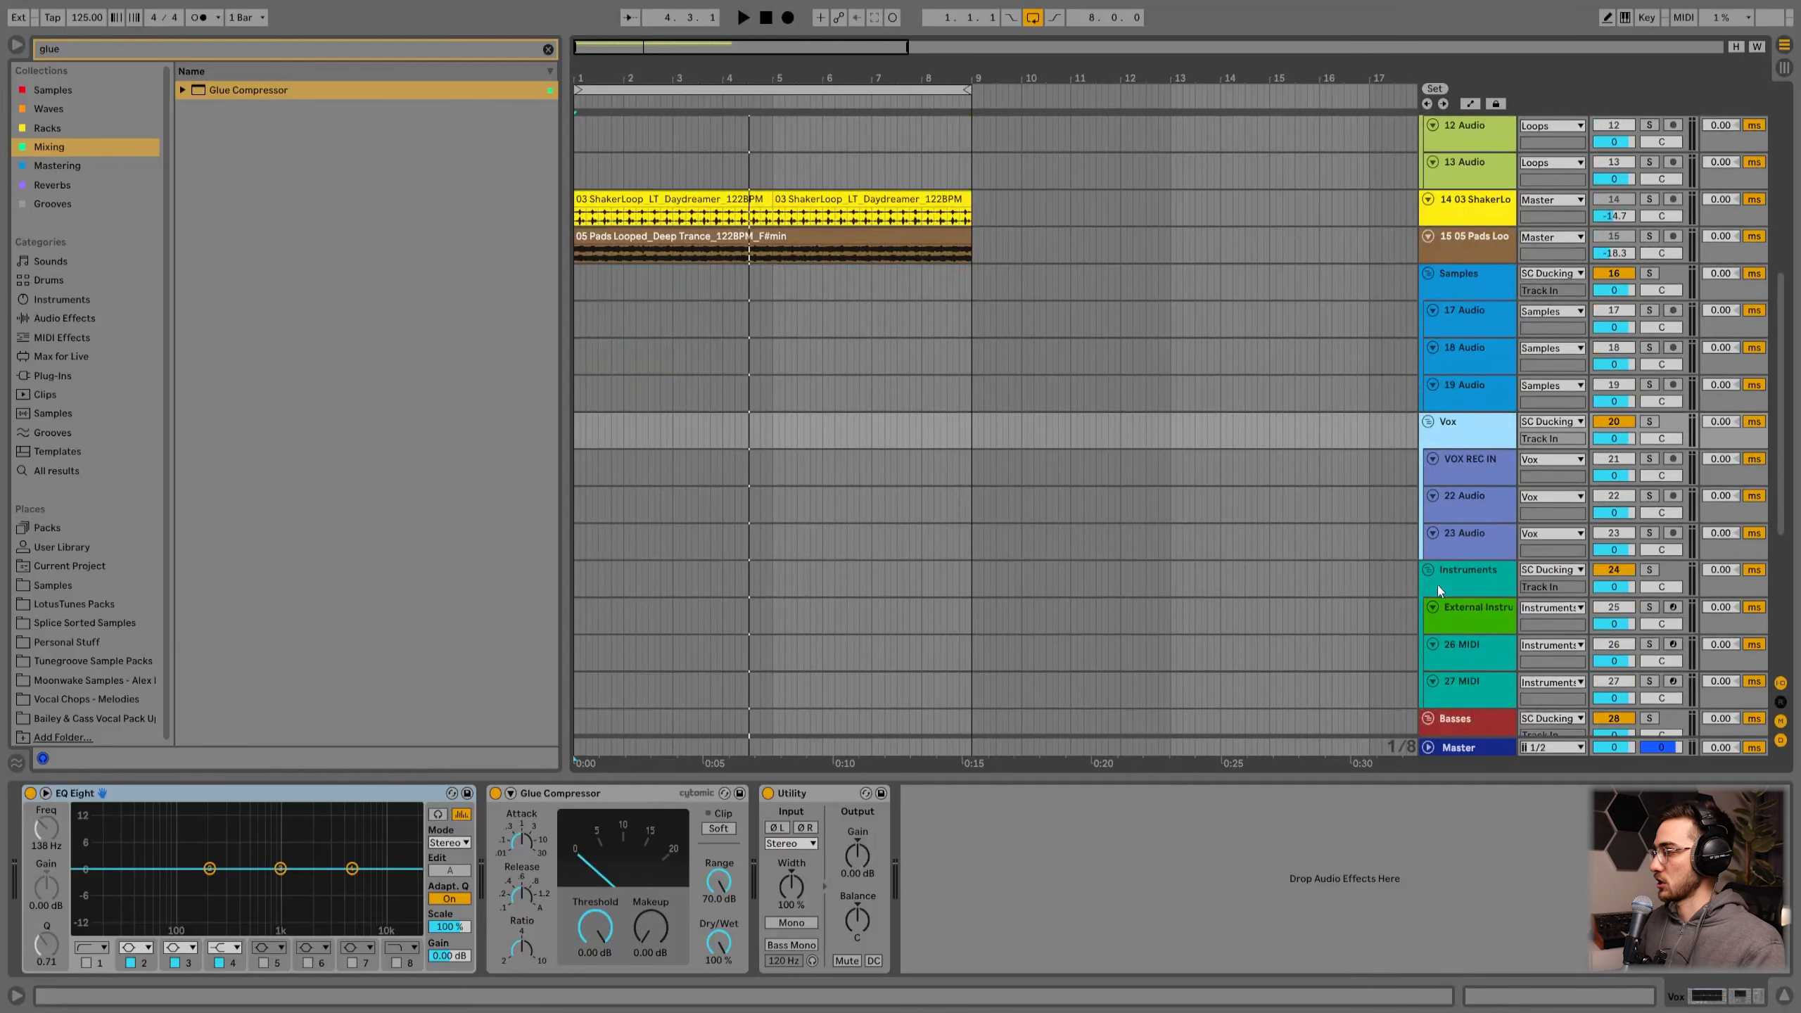
click(1463, 583)
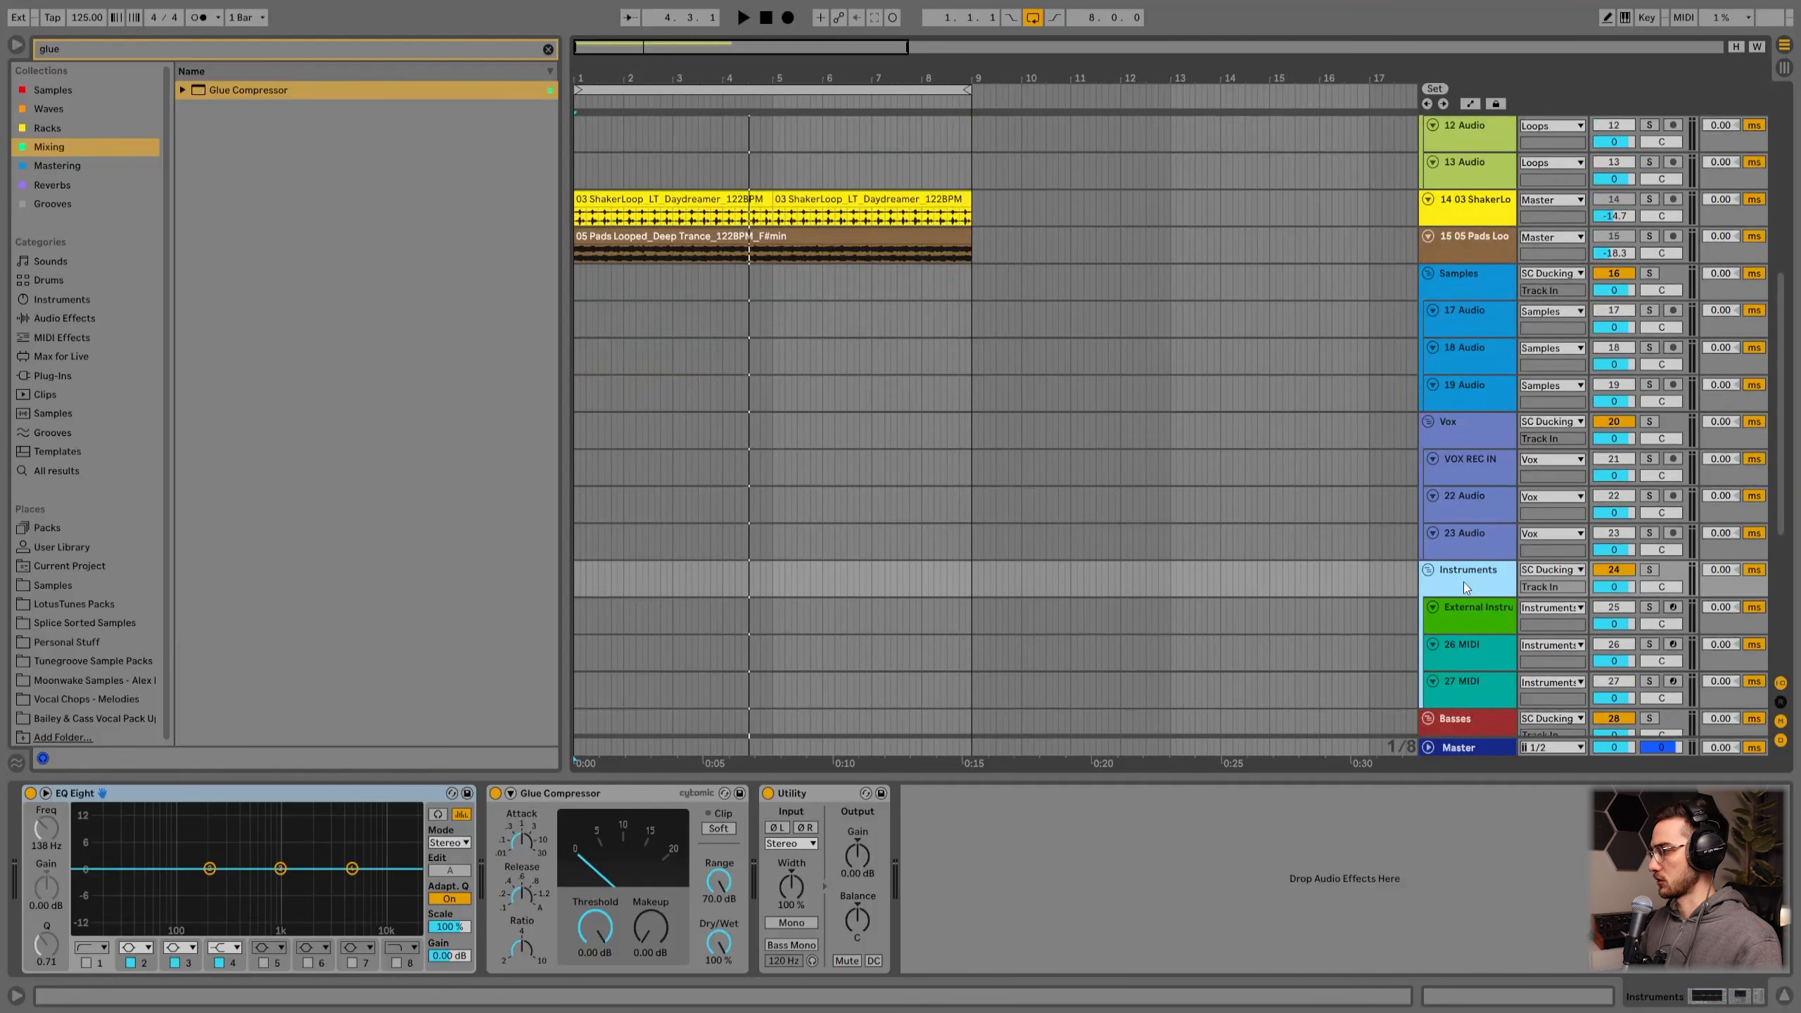
scroll(1450, 580, down, 3)
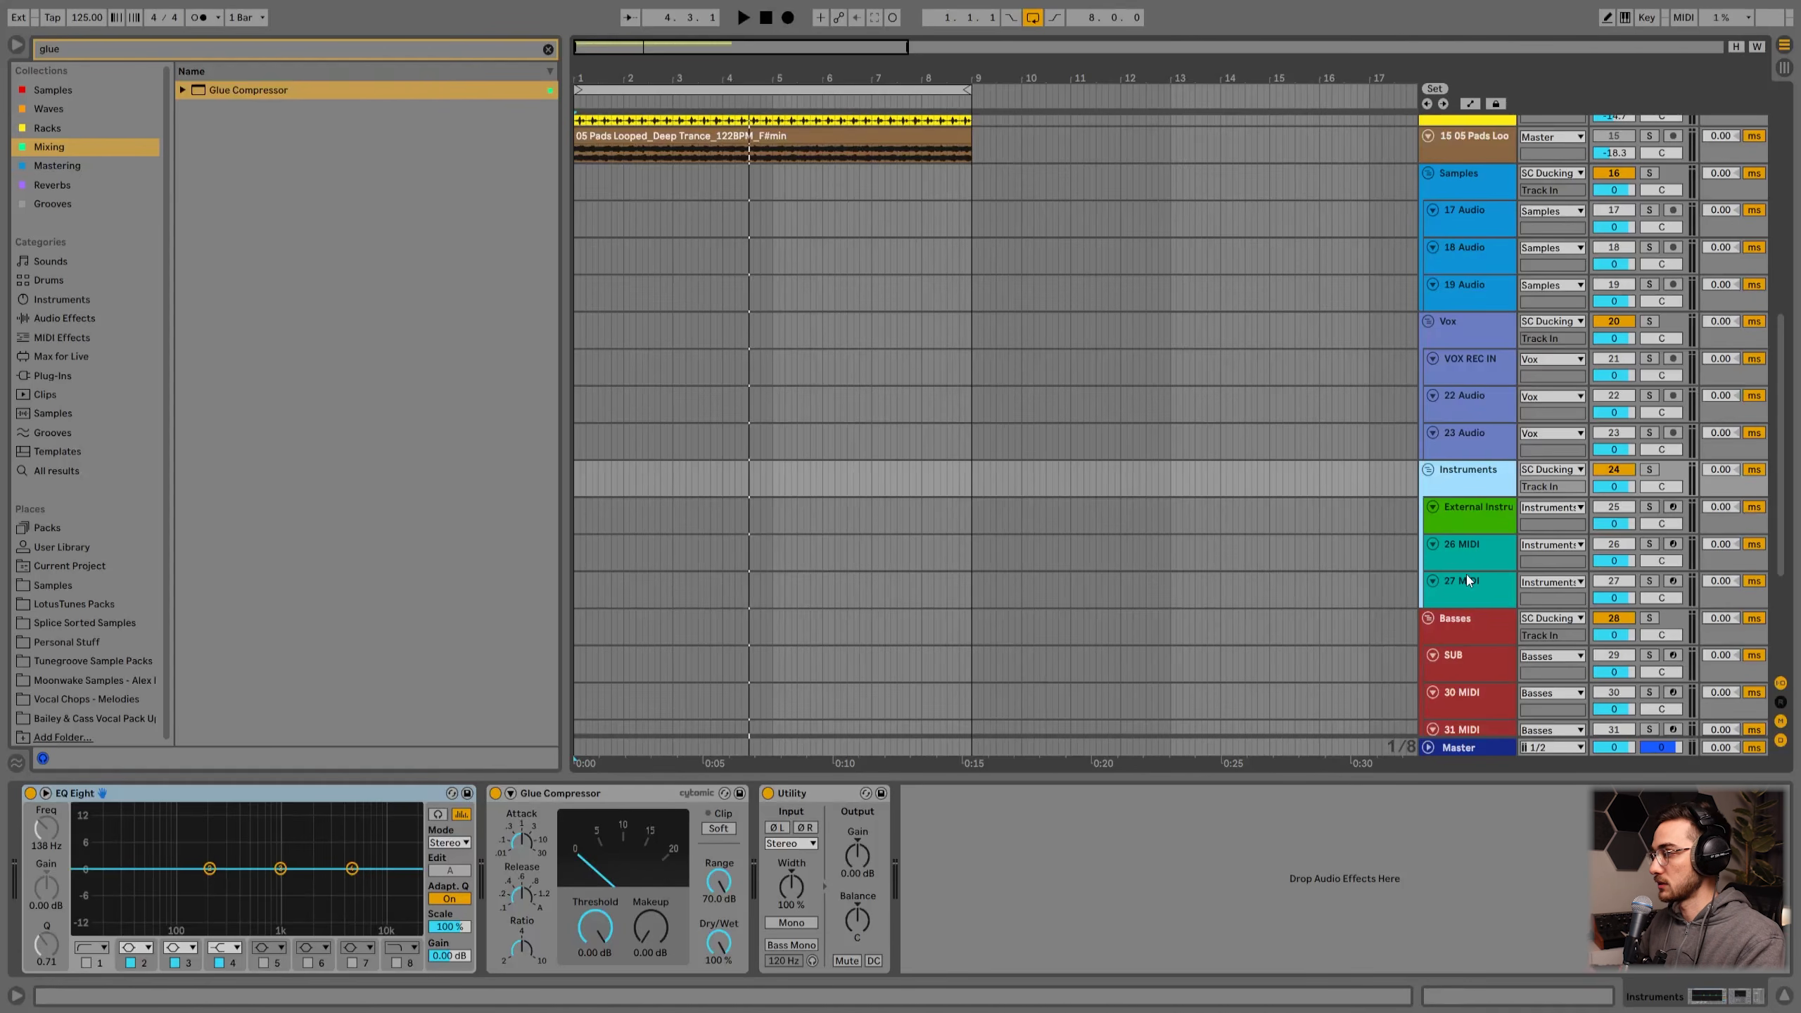
scroll(1466, 575, down, 4)
click(1465, 485)
scroll(1467, 454, up, 2)
click(1470, 396)
scroll(1463, 384, up, 6)
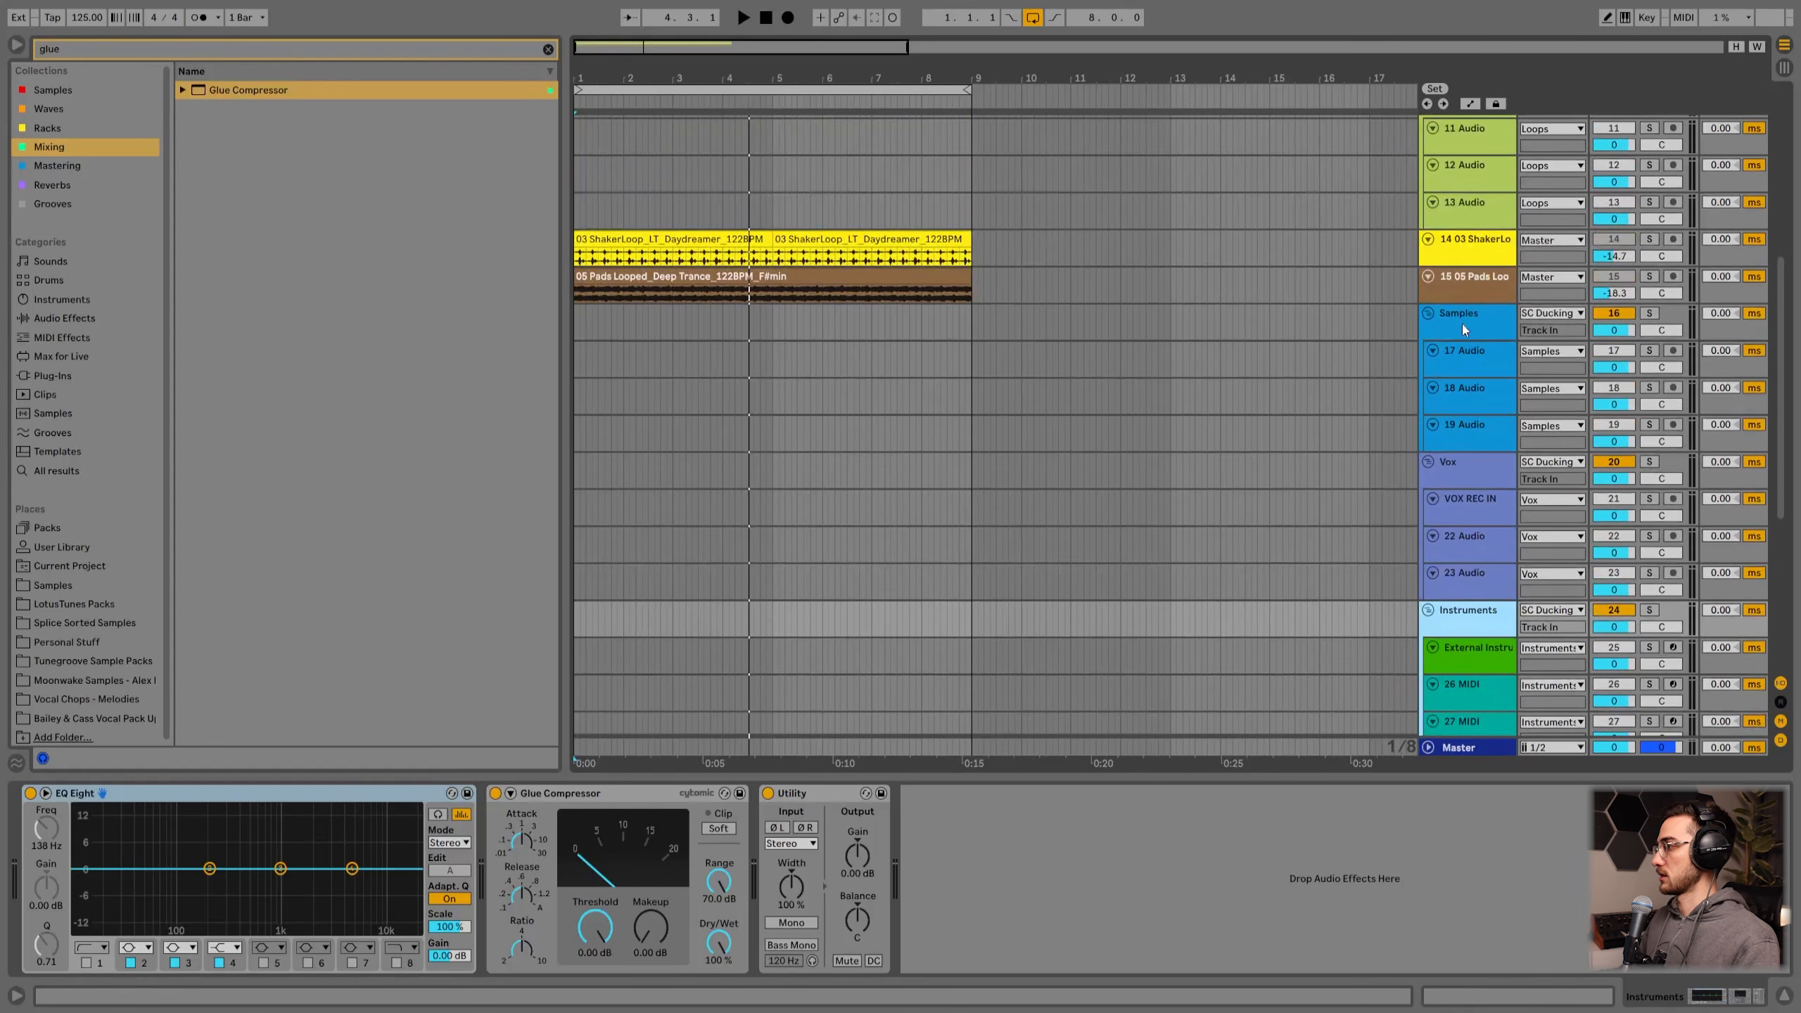
scroll(1460, 355, up, 9)
click(1453, 283)
scroll(1443, 397, up, 2)
scroll(1469, 419, down, 2)
scroll(1452, 501, up, 2)
click(1452, 501)
scroll(1452, 501, down, 2)
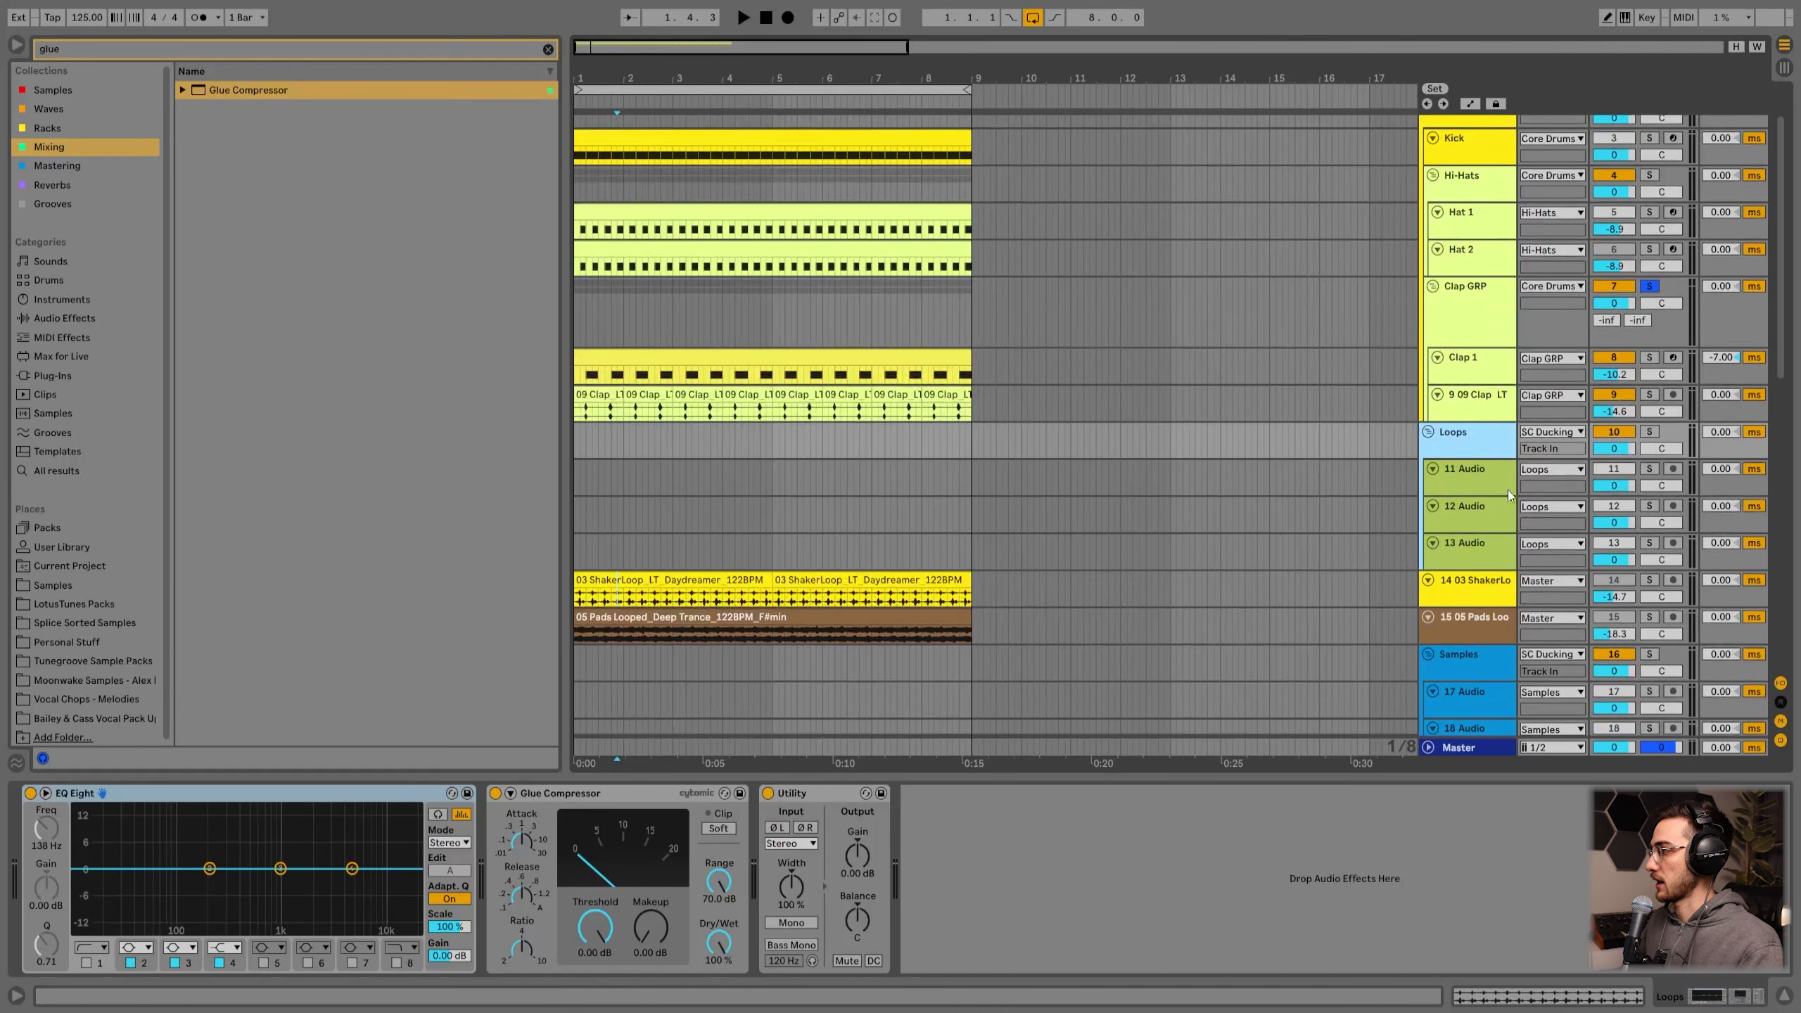
Step: Clear the browser search, select the 11 Audio track, unsolo Clap GRP and start playback from the beginning
right_click(816, 506)
click(955, 694)
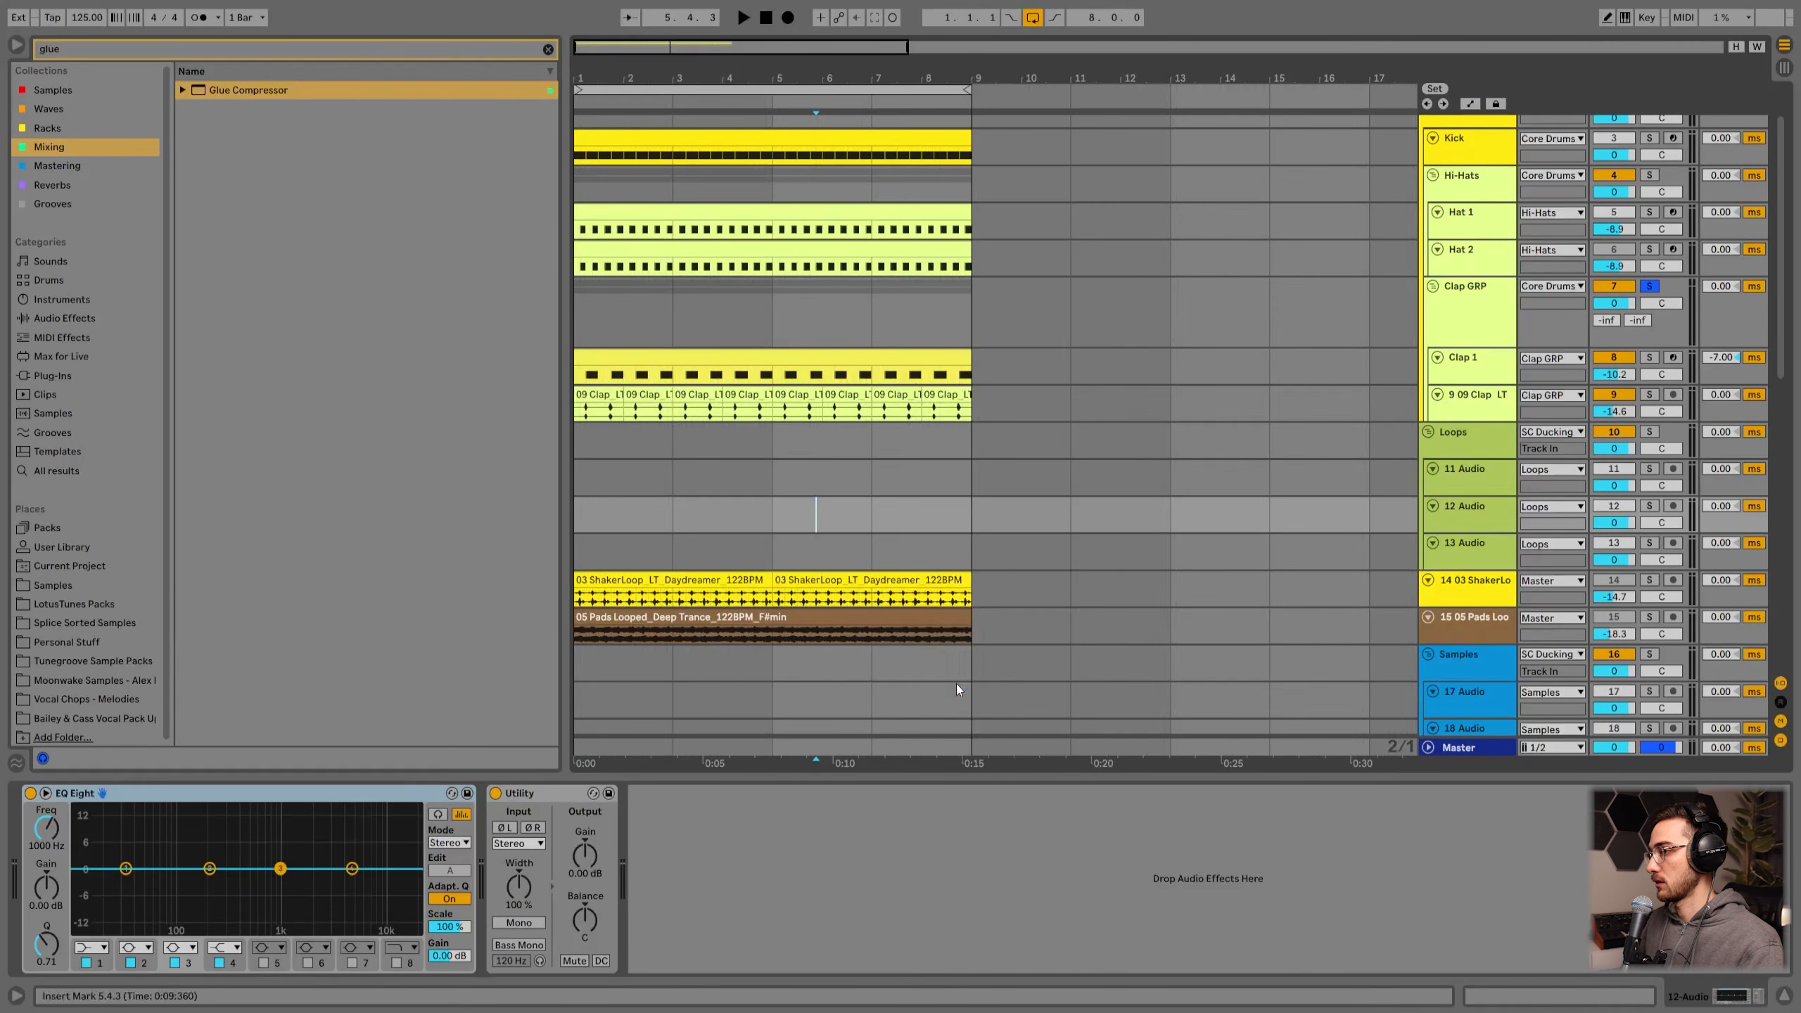
click(548, 50)
key(End)
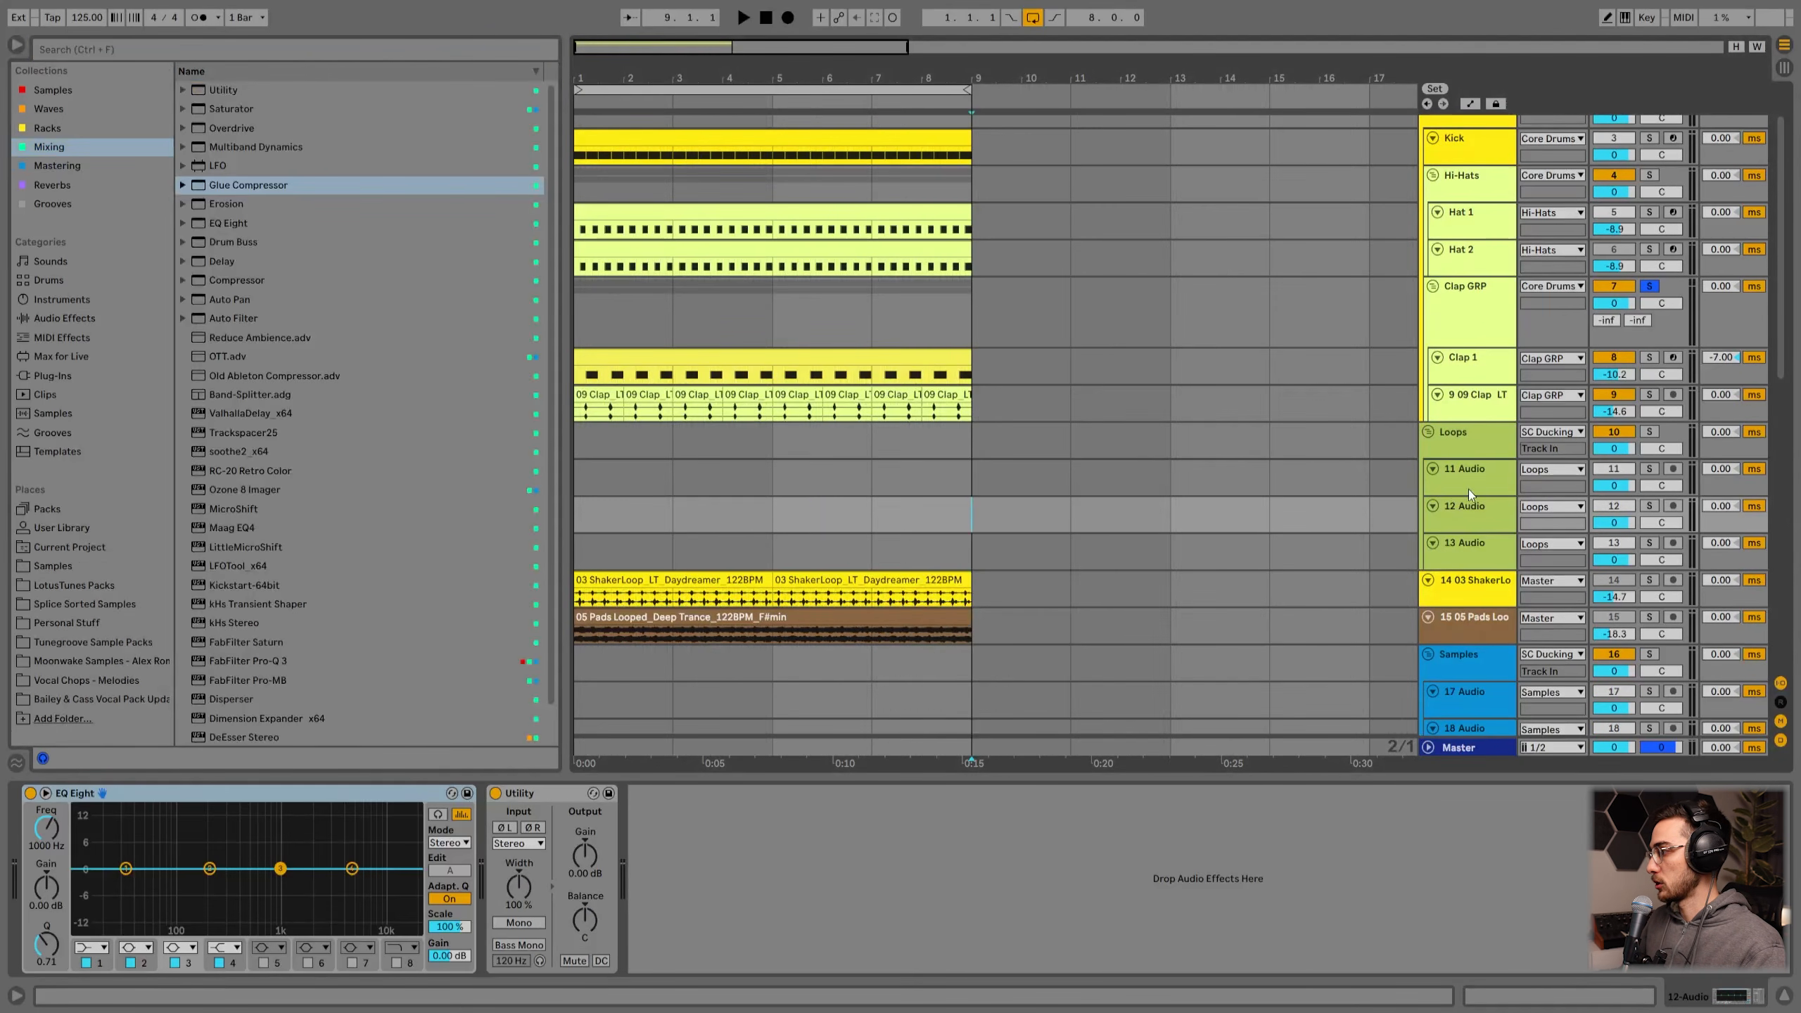
key(Up)
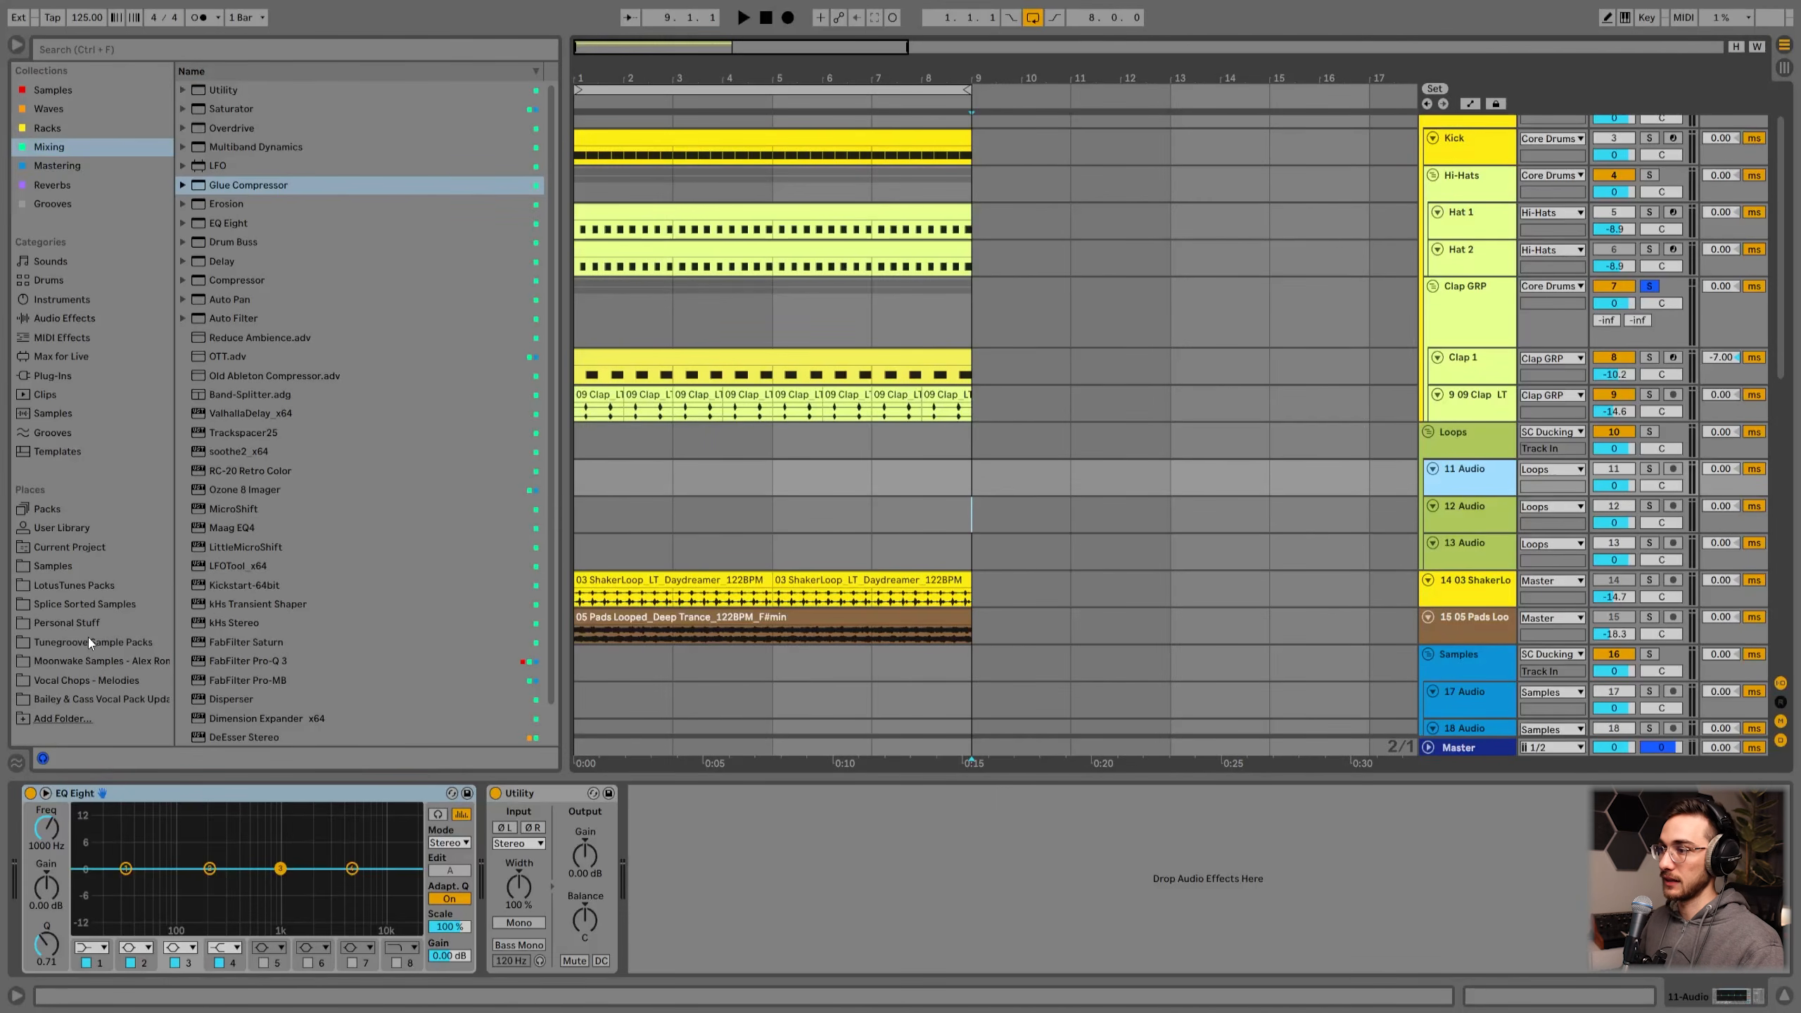
key(Home)
key(space)
click(1649, 285)
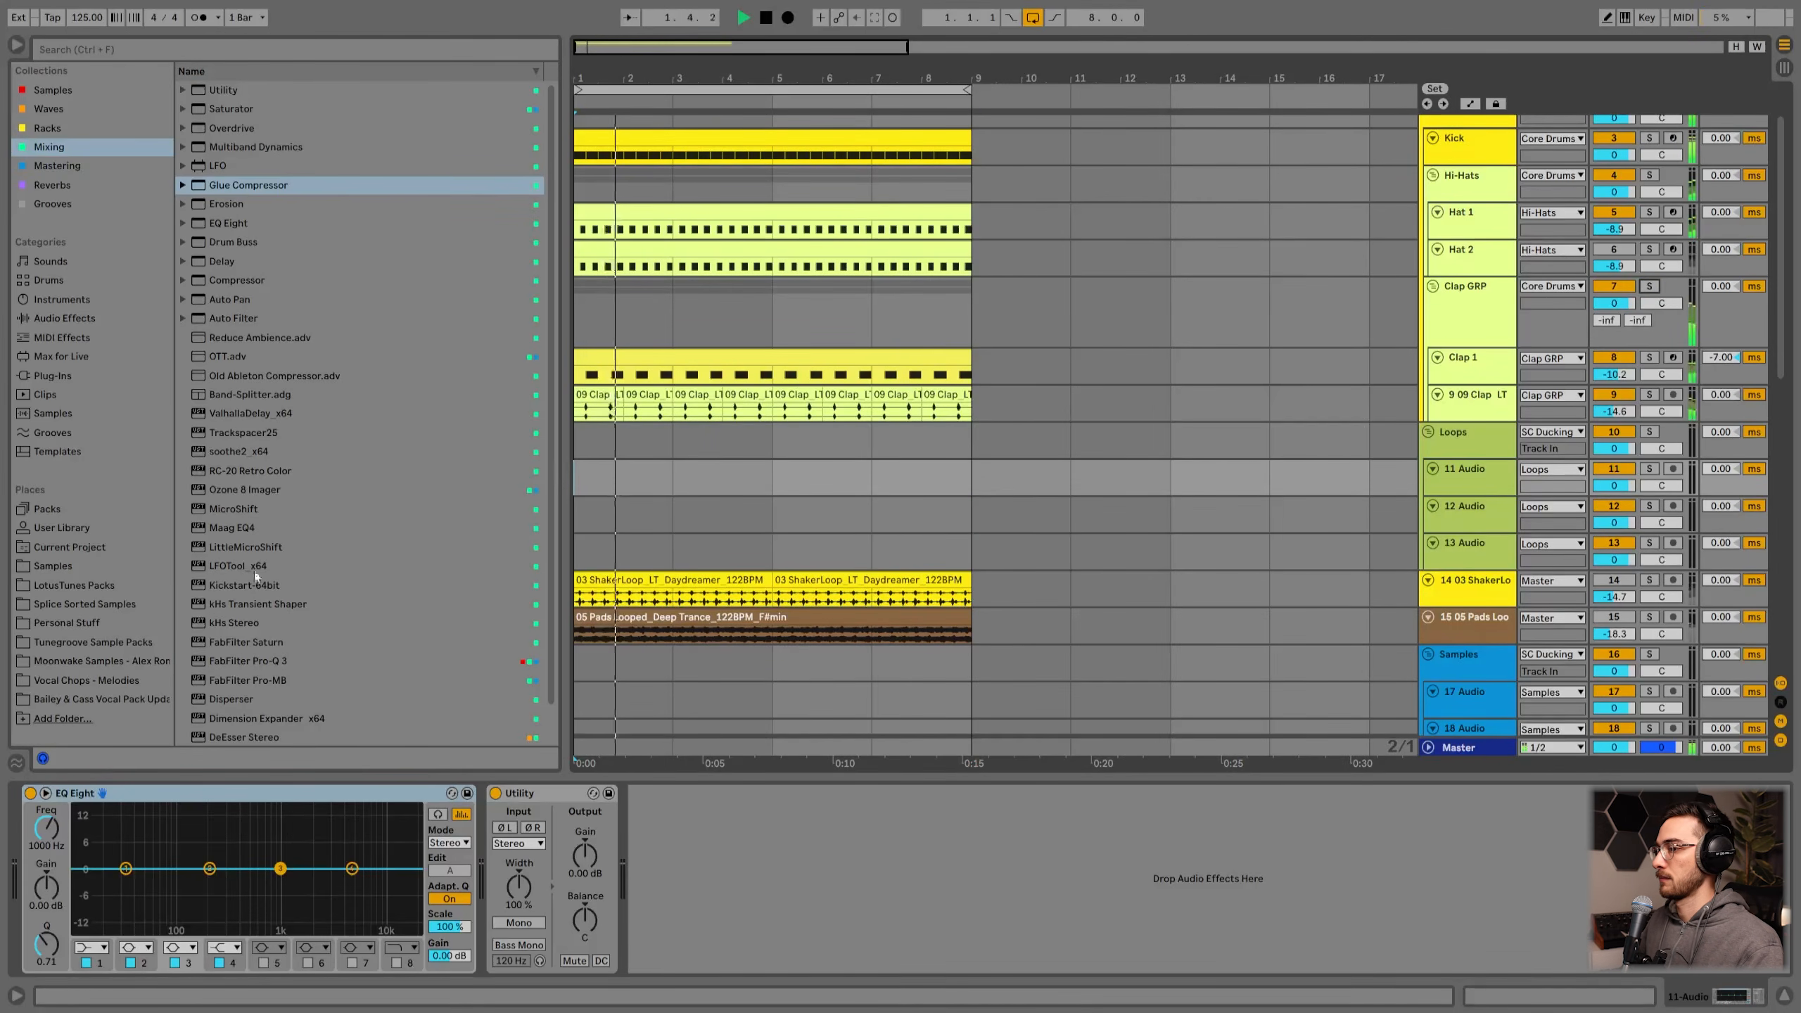
Step: Place 03 ShakerLoop_LT_Daydreamer_122BPM from the Shaker Loops folder on the 11 Audio track at bar 1 and set its volume to -11.5 dB
click(73, 584)
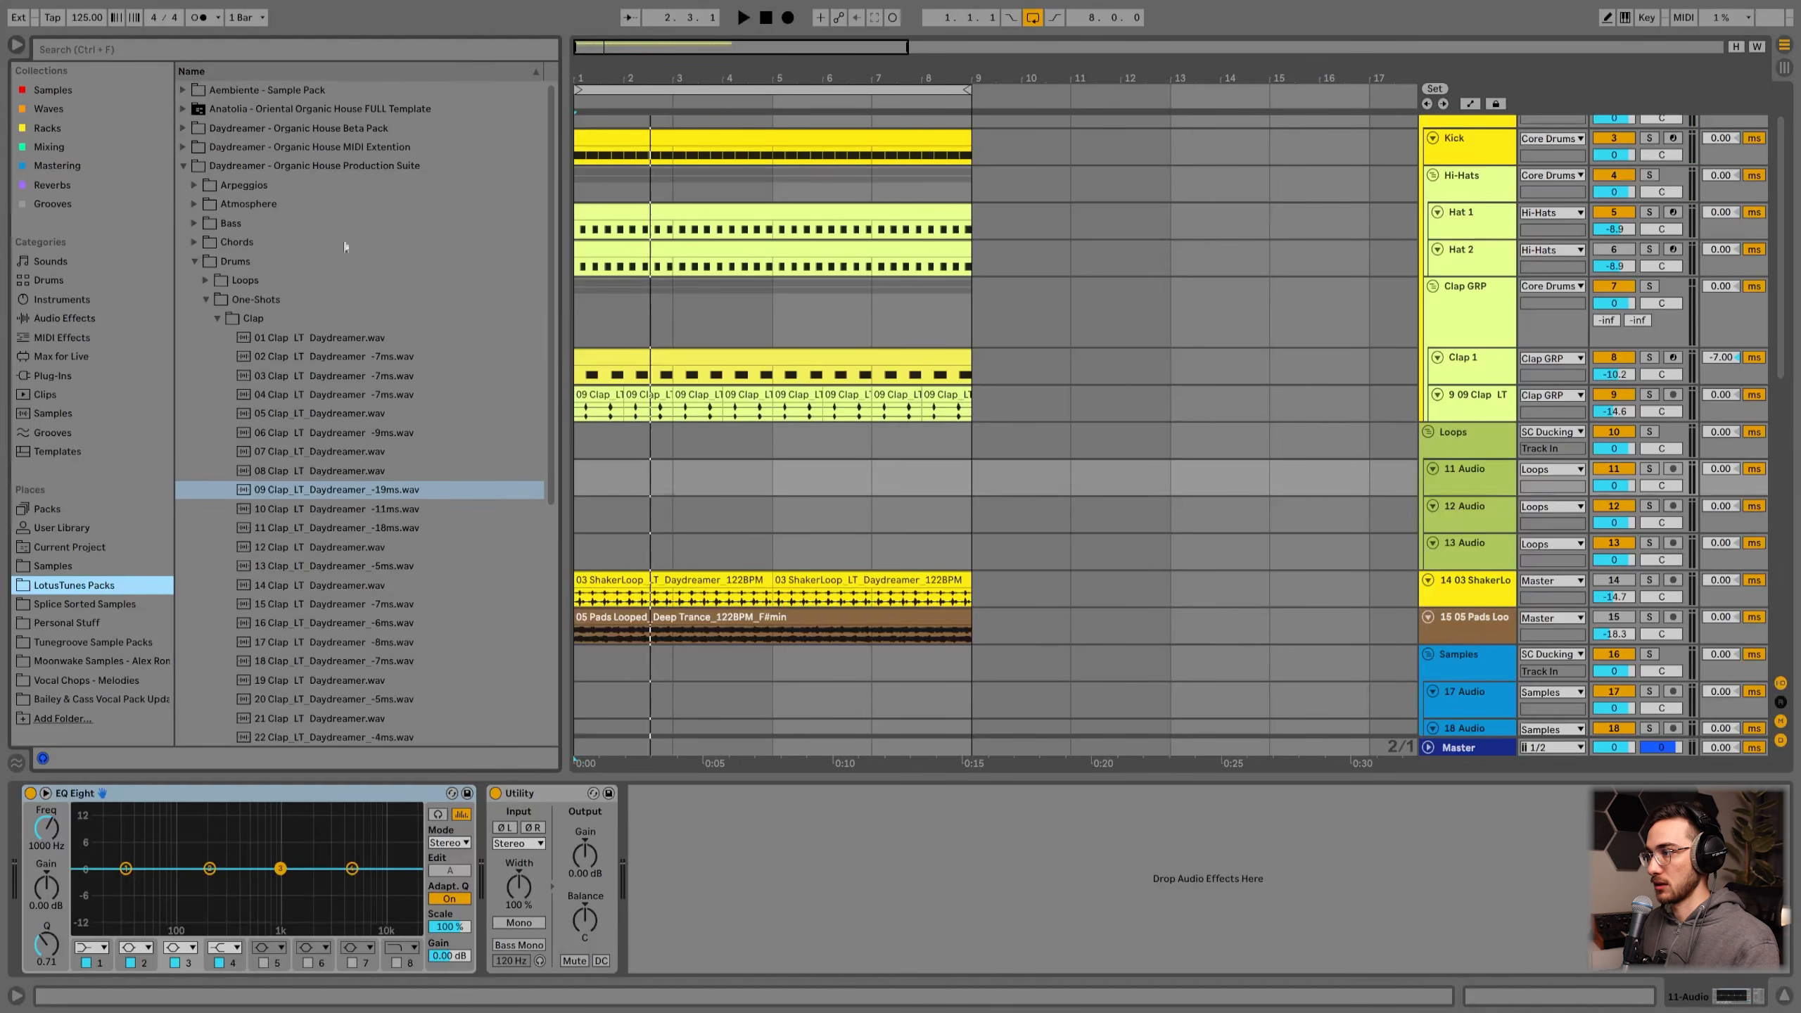
click(206, 280)
click(252, 356)
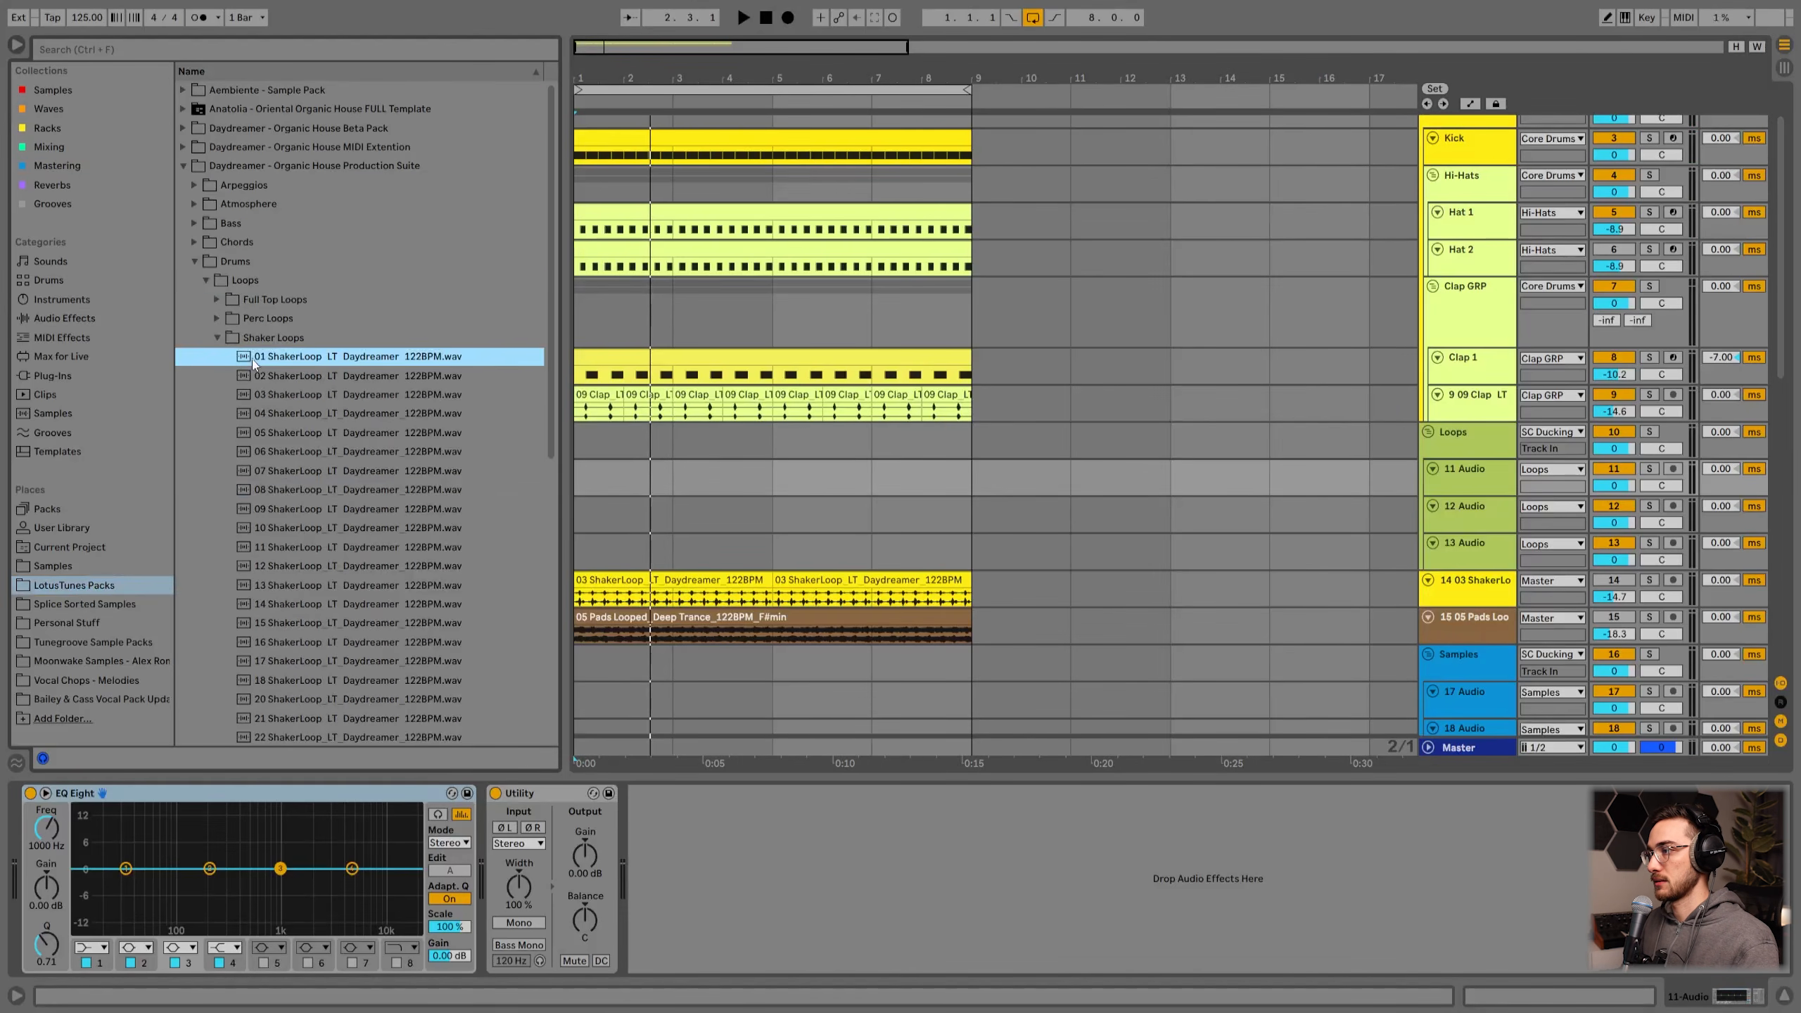
scroll(306, 381, down, 3)
click(276, 314)
drag(281, 315, 600, 484)
key(space)
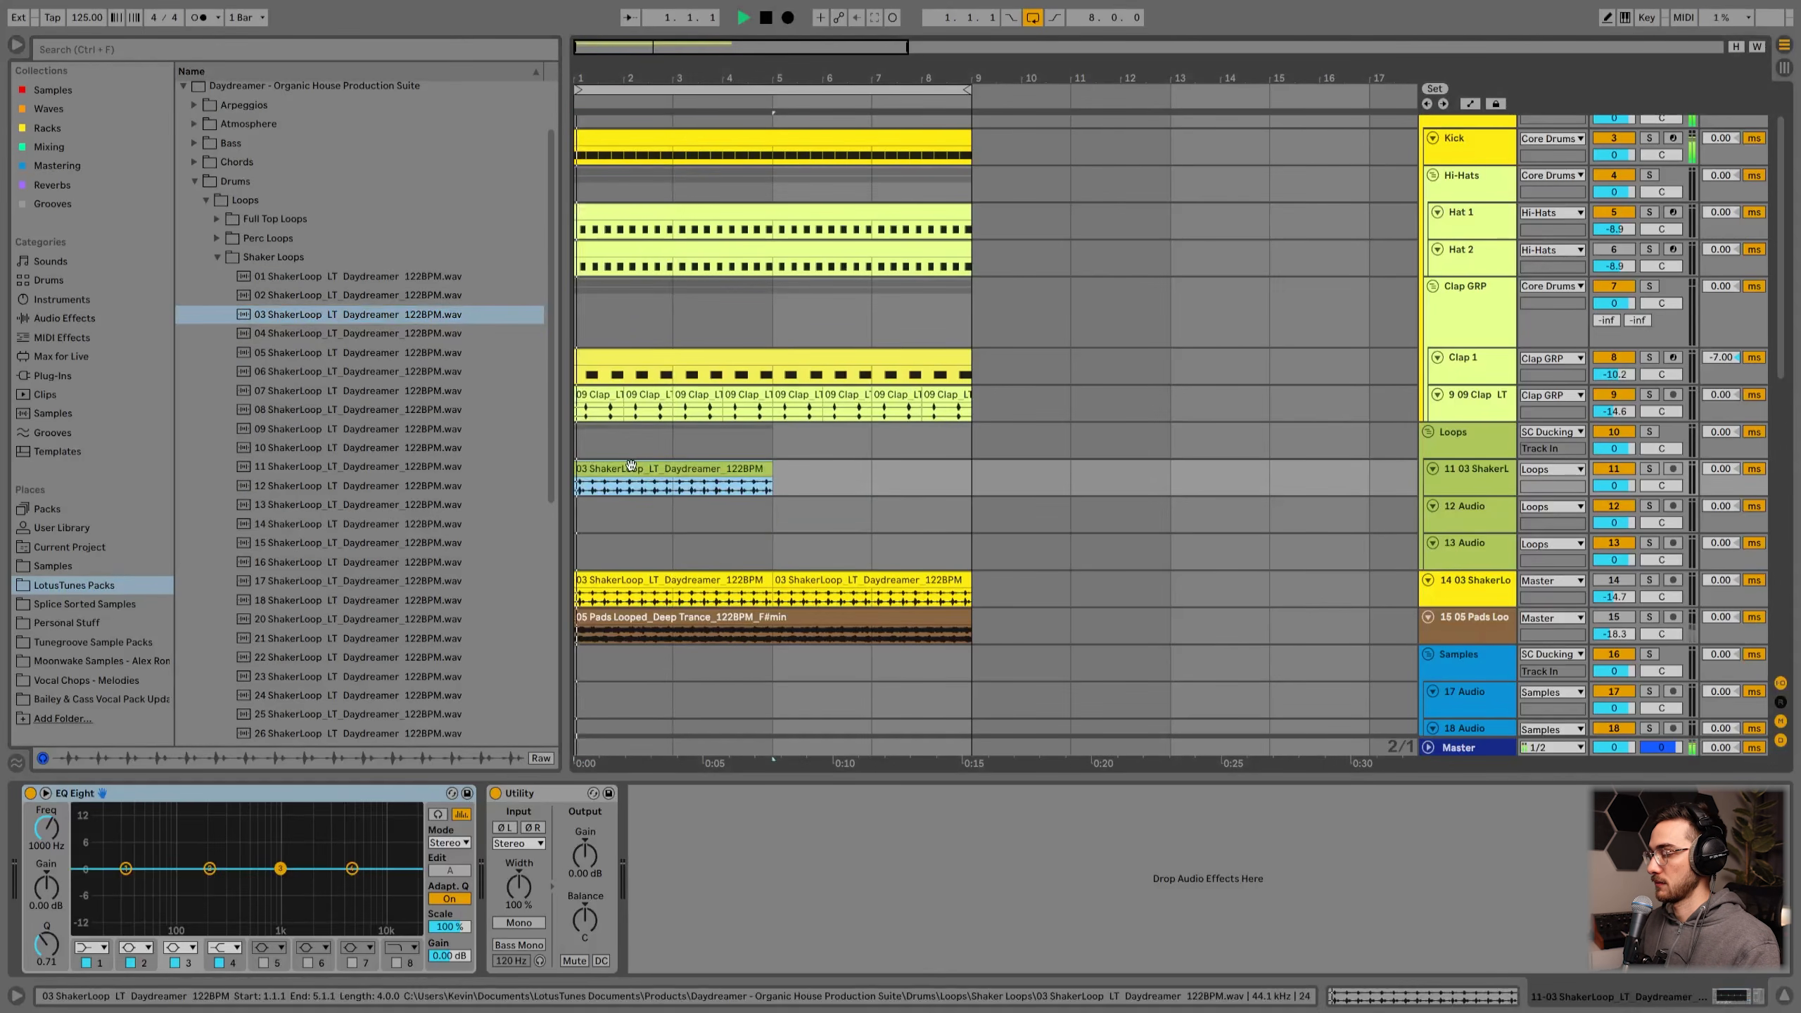
drag(1625, 482, 1625, 525)
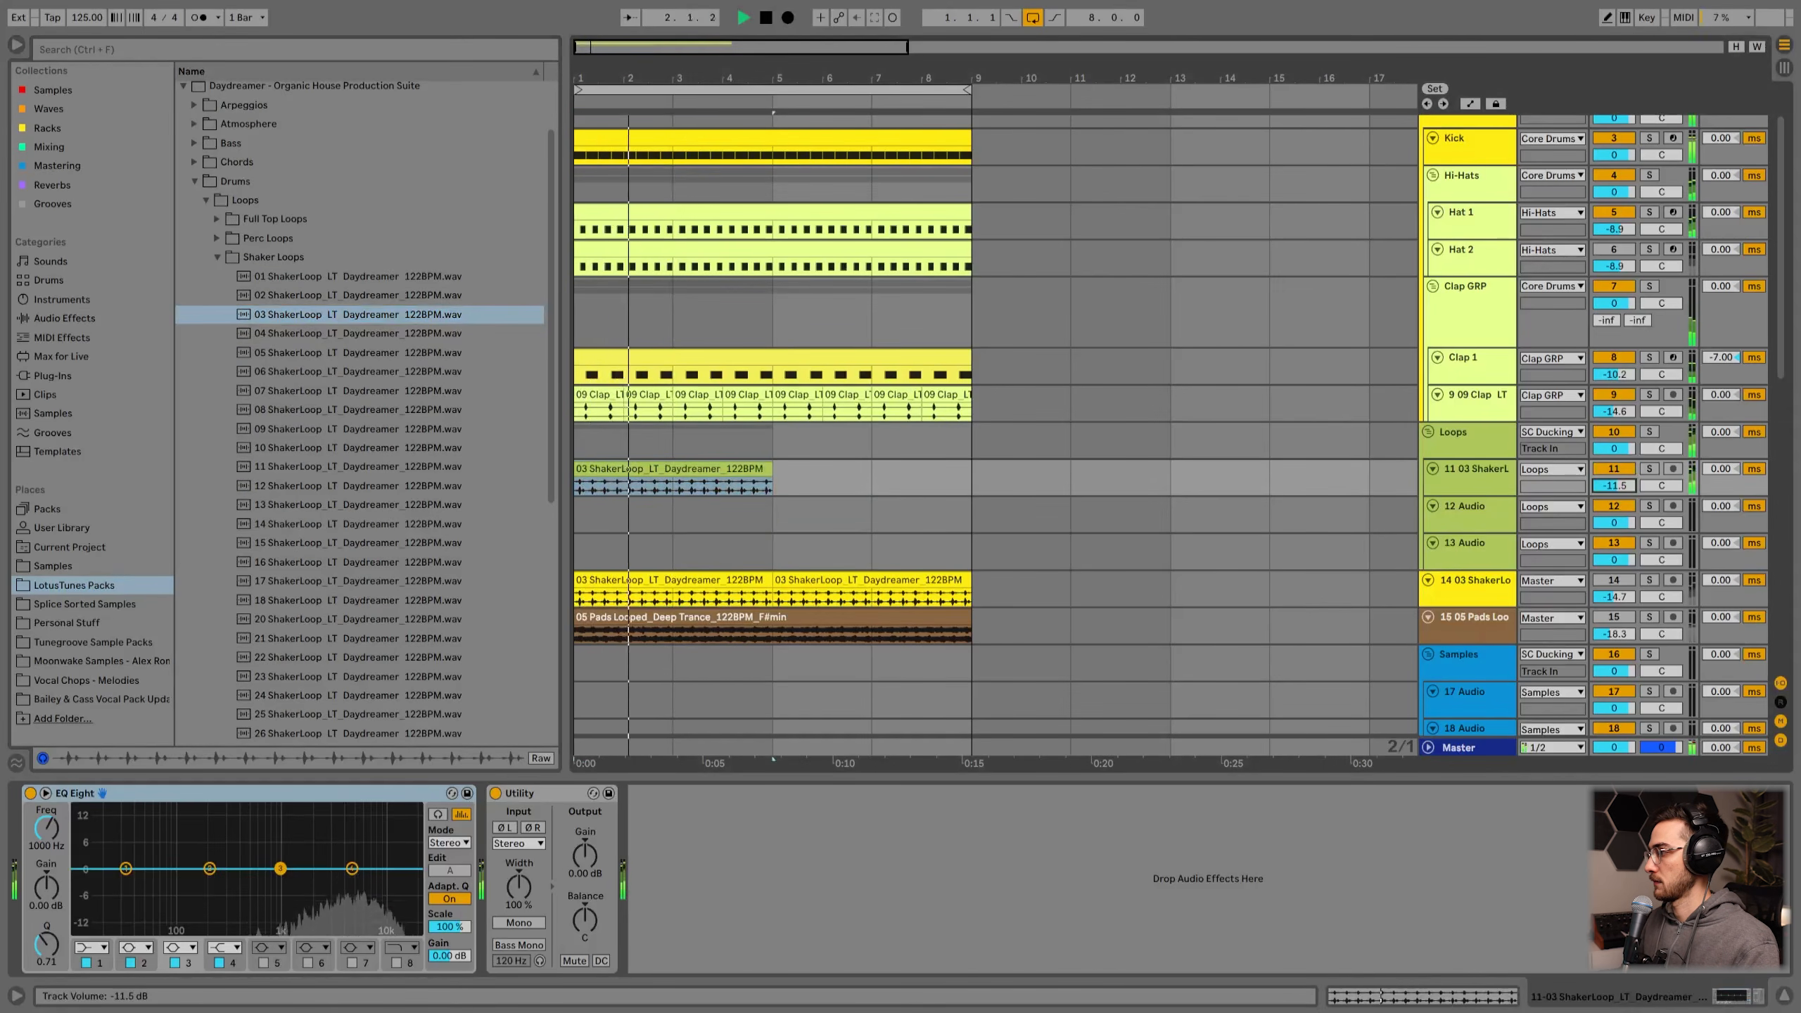
Step: Audition other shaker loops and replace the clip with 22 ShakerLoop_LT_Daydreamer_122BPM
click(308, 428)
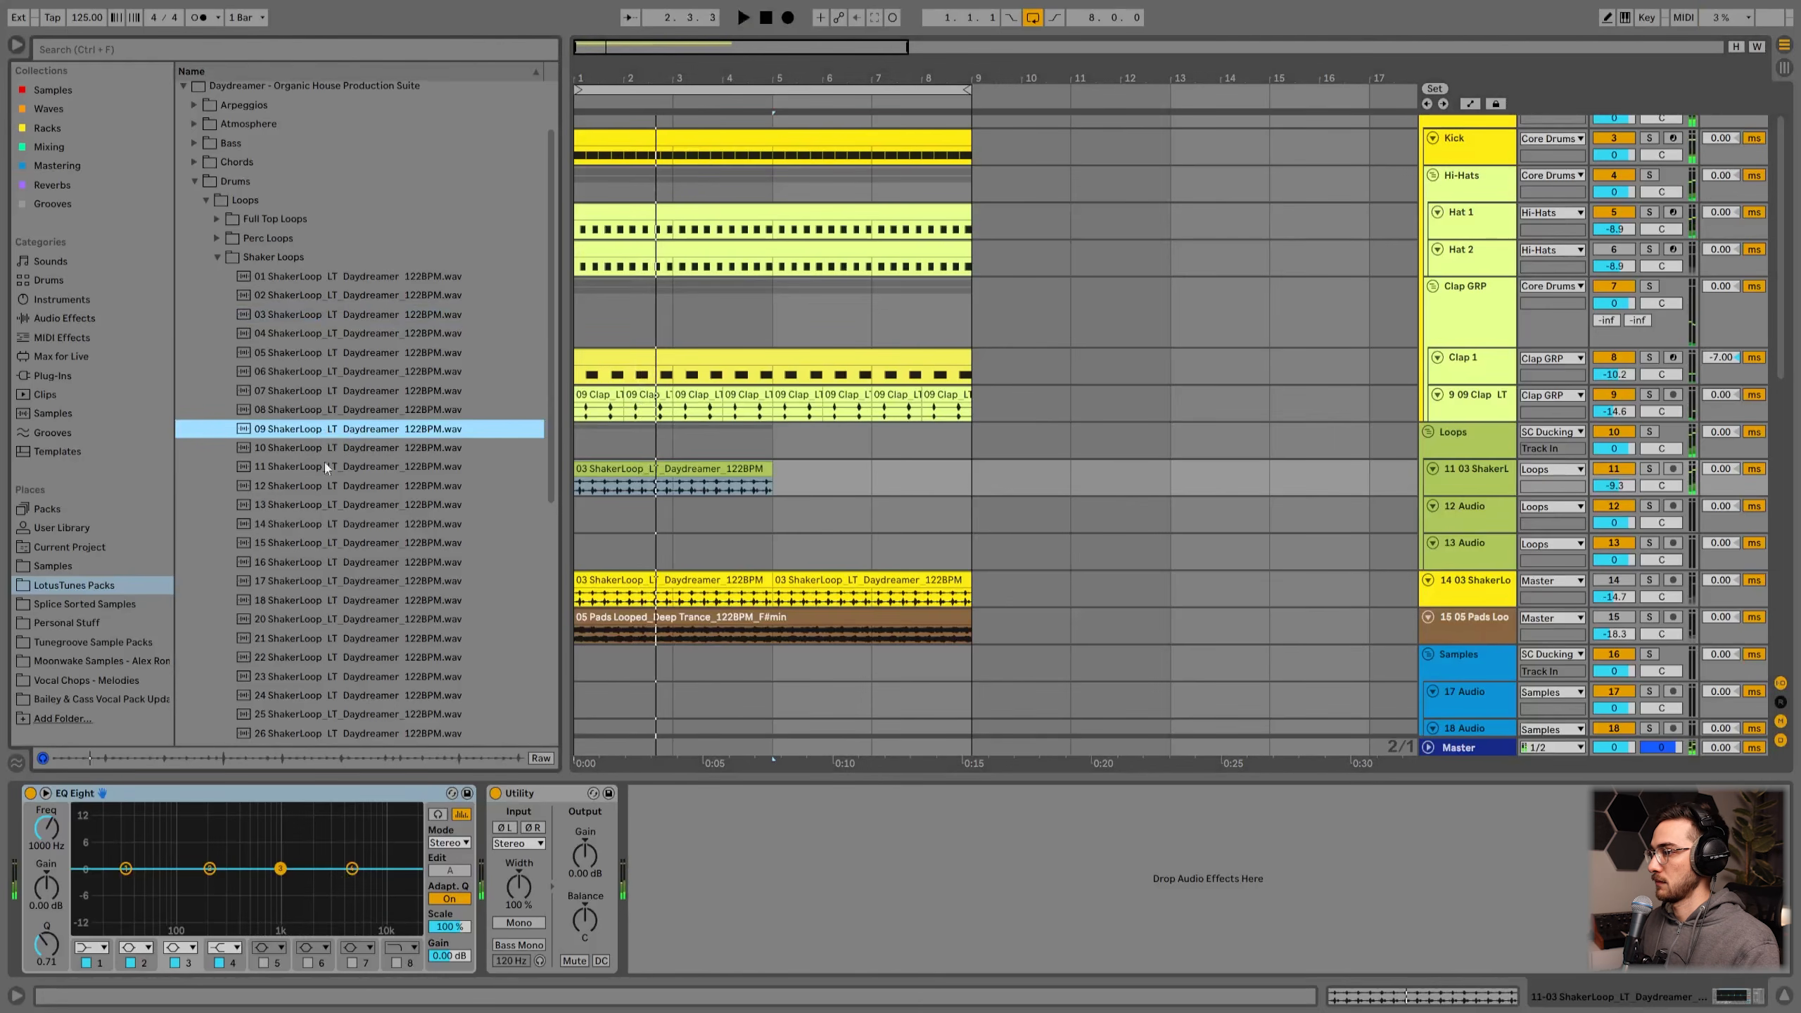
scroll(360, 507, down, 3)
click(349, 507)
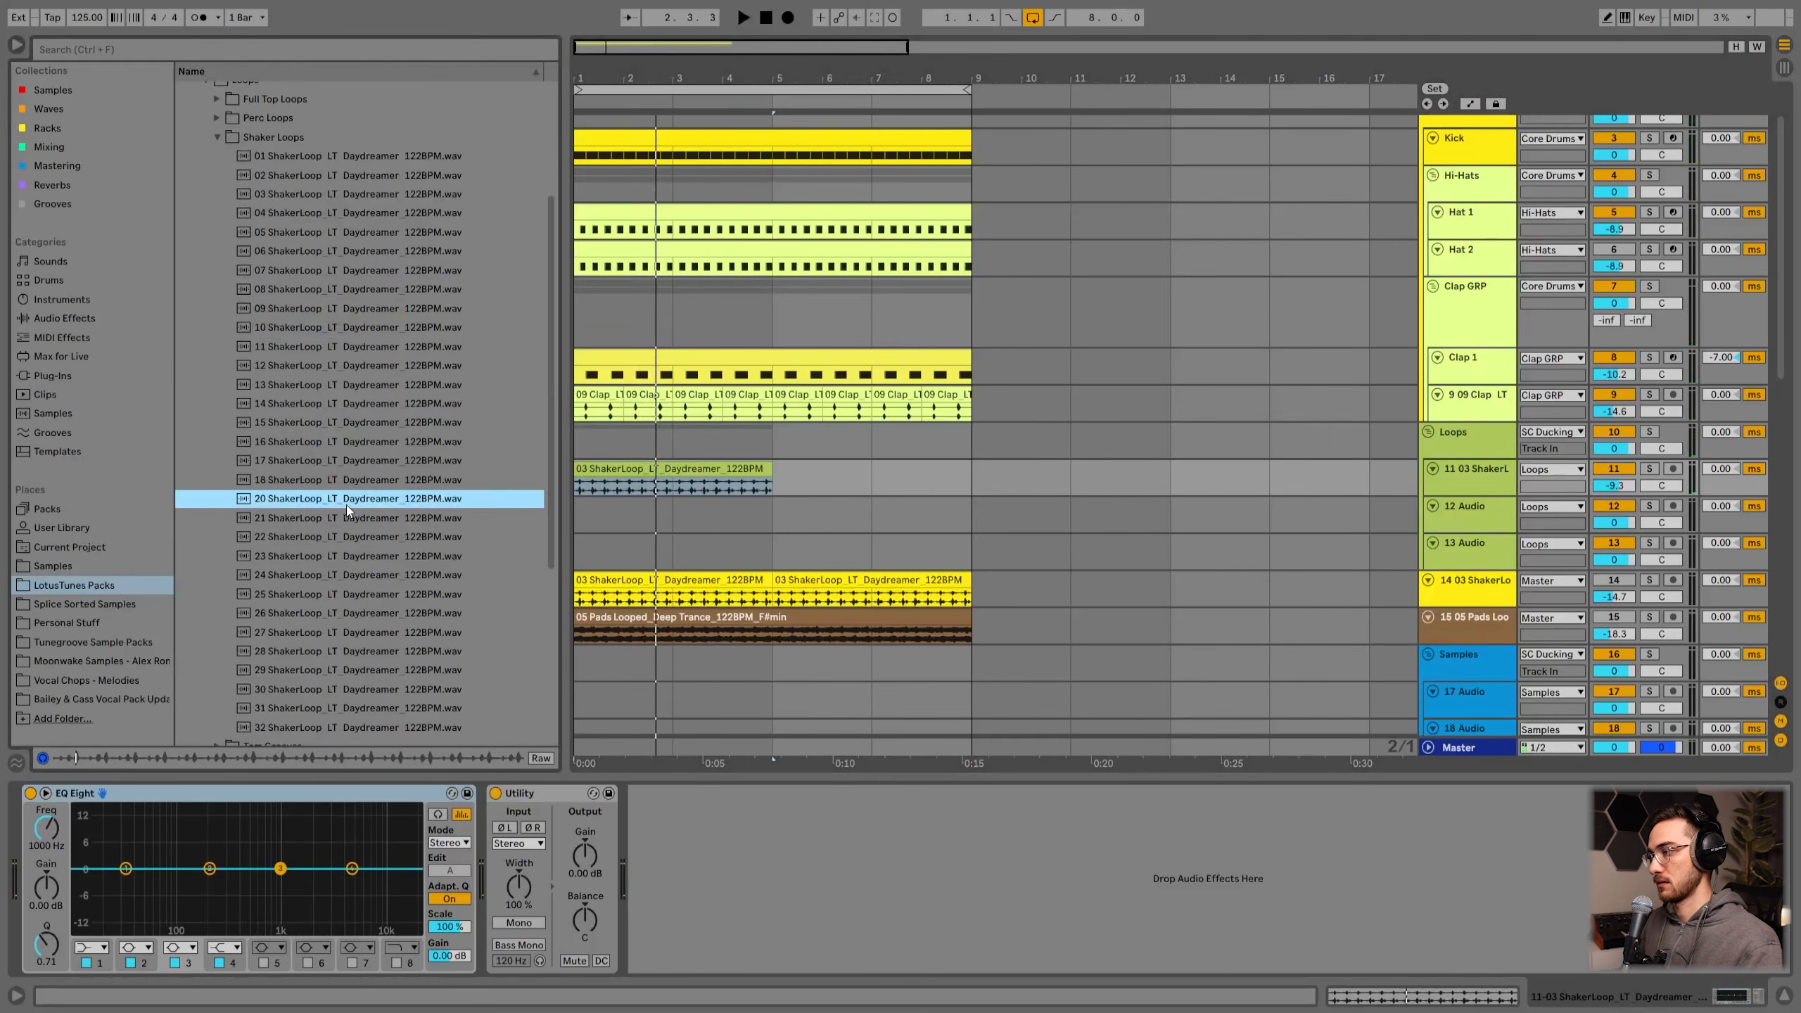
click(337, 521)
scroll(338, 515, down, 2)
click(326, 458)
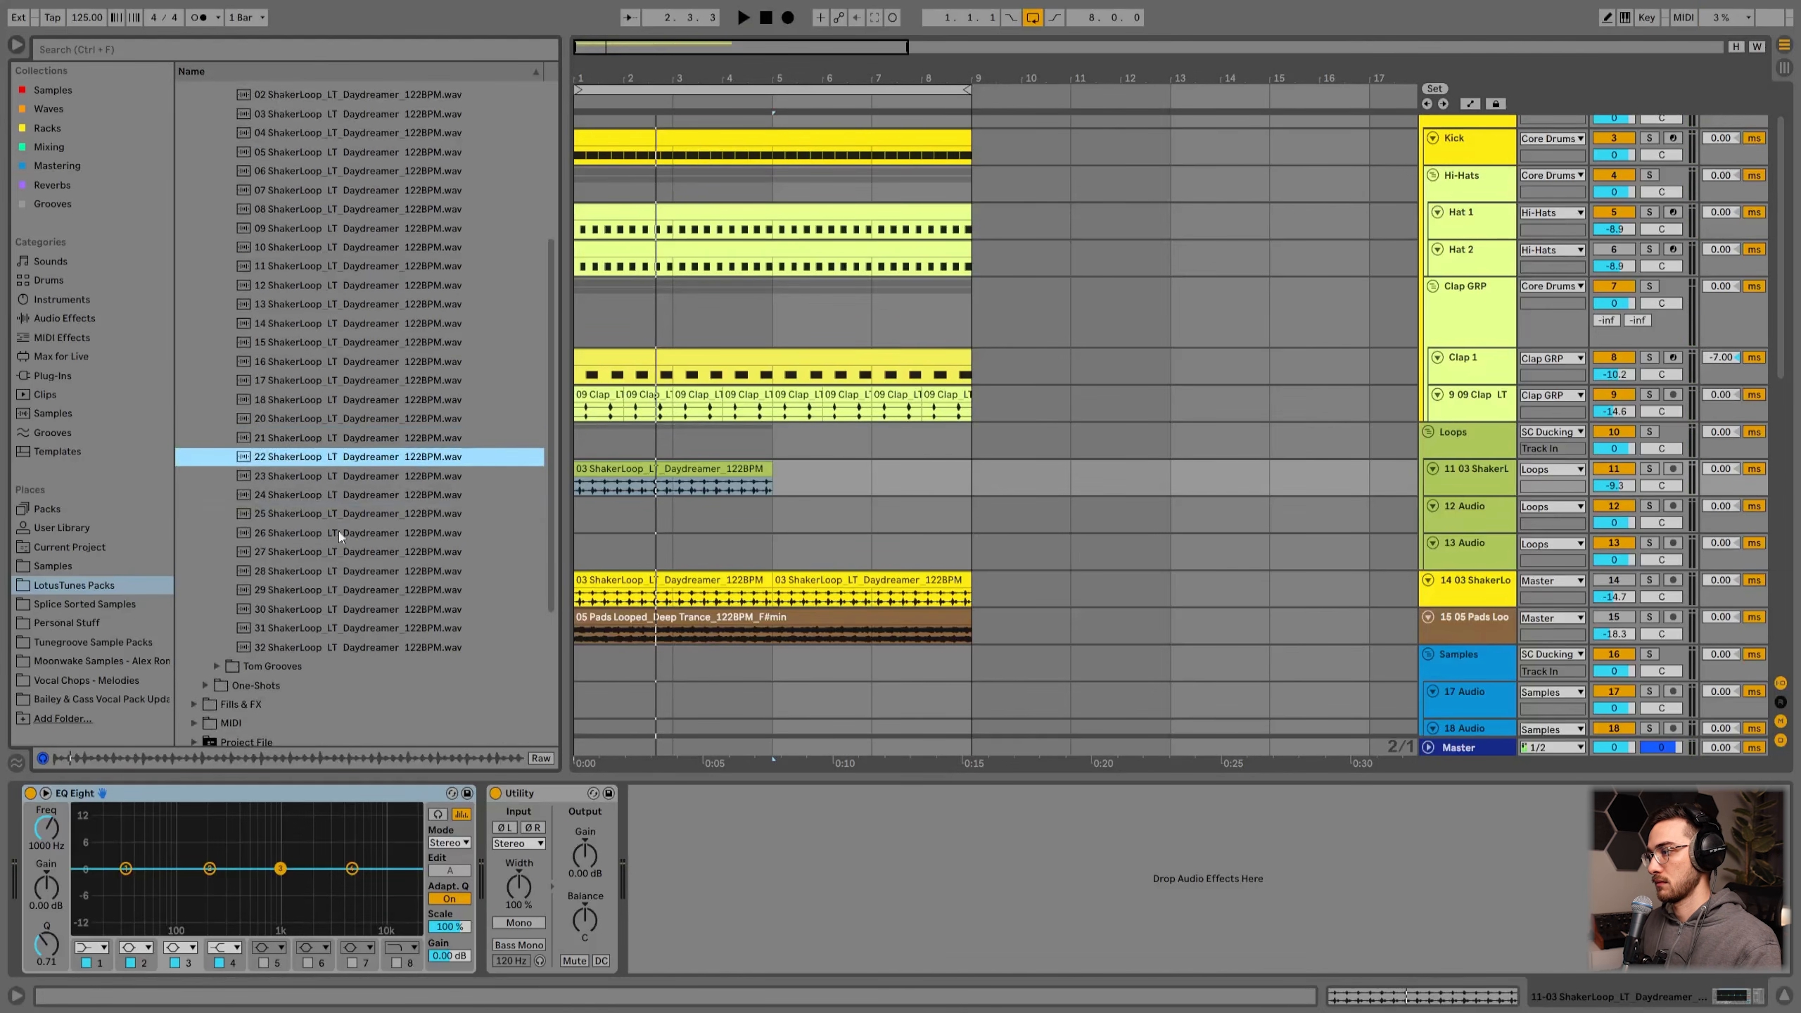
drag(328, 459, 619, 472)
key(space)
key(space)
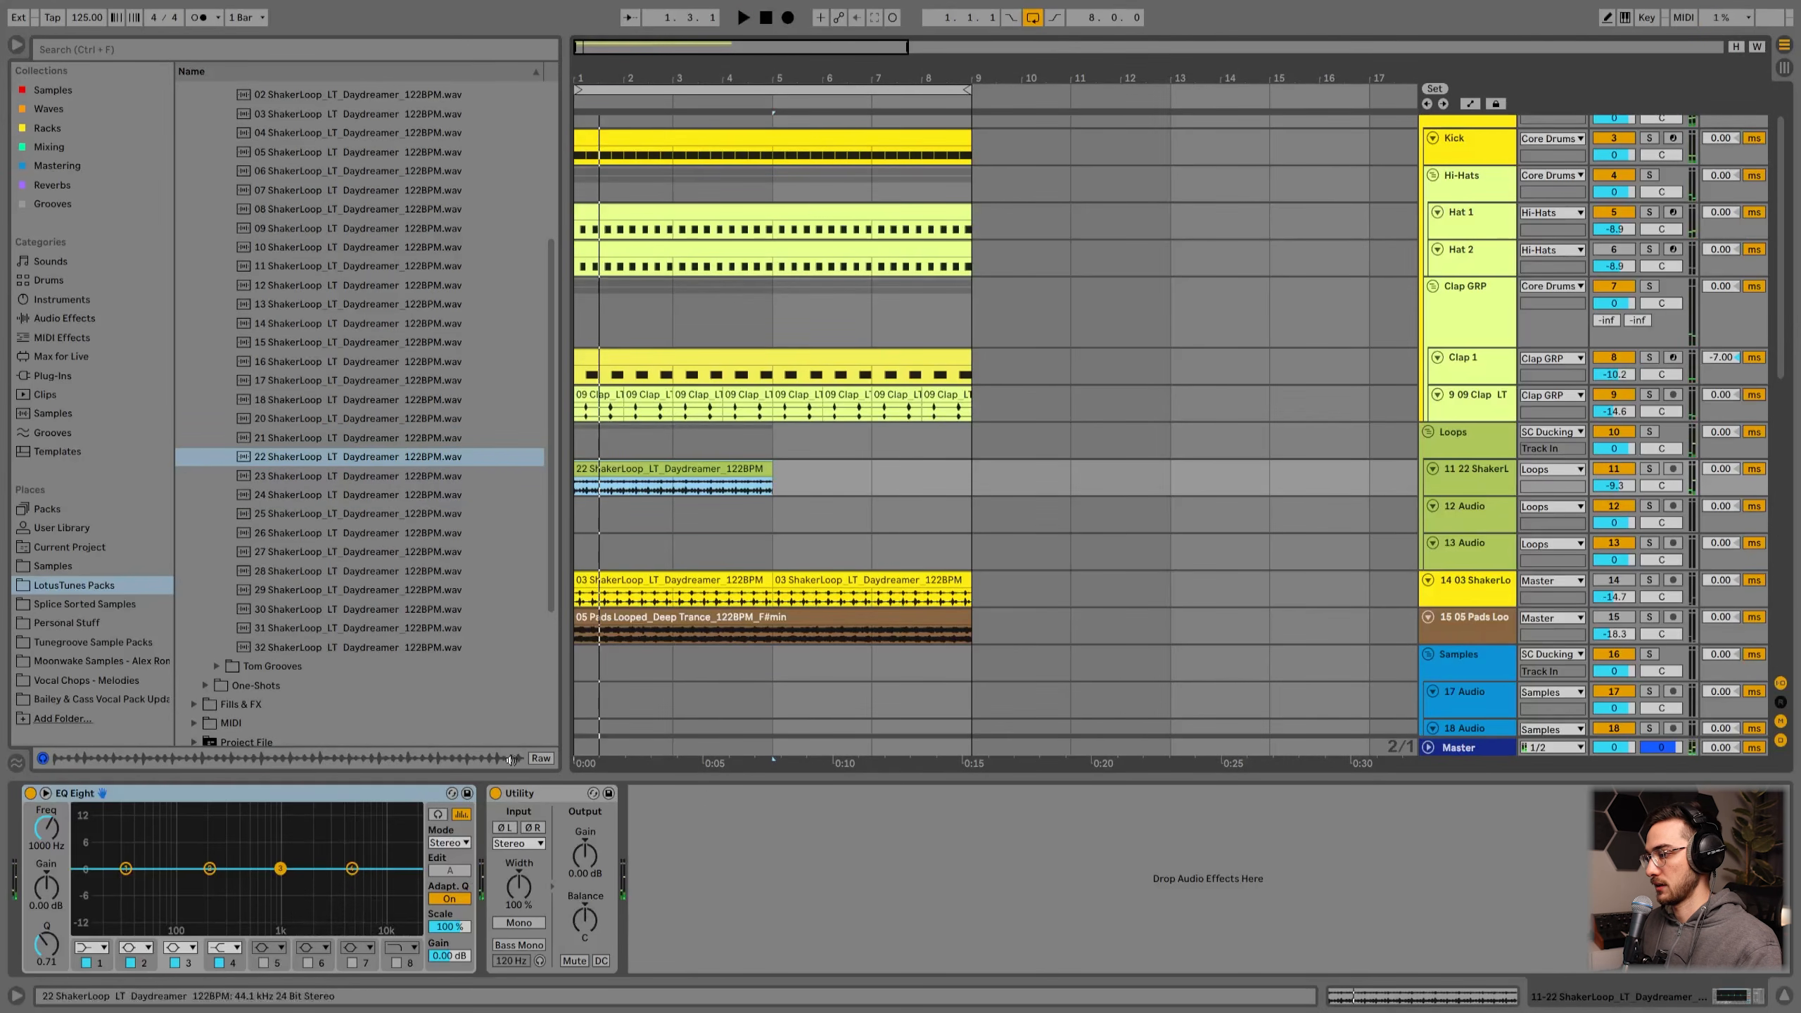
Step: Adjust the Utility width and output balance on the shaker loop track while listening
click(521, 888)
drag(521, 889, 522, 912)
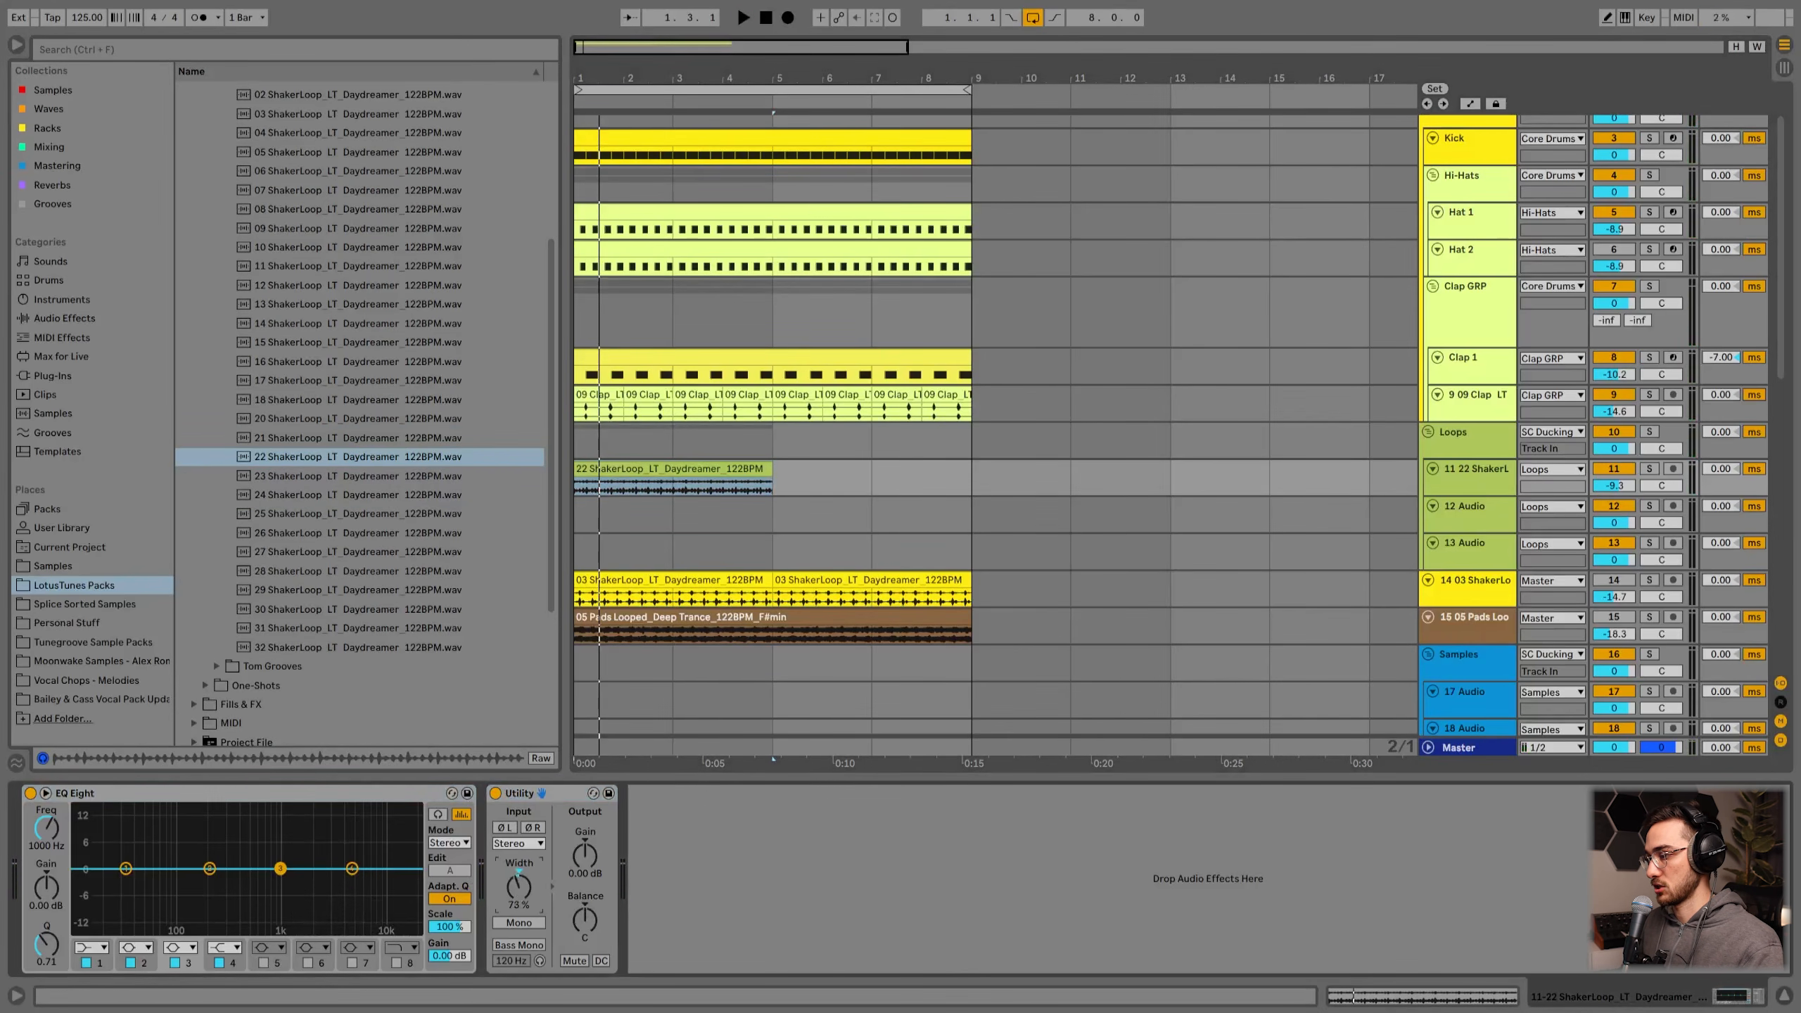
key(space)
double_click(523, 884)
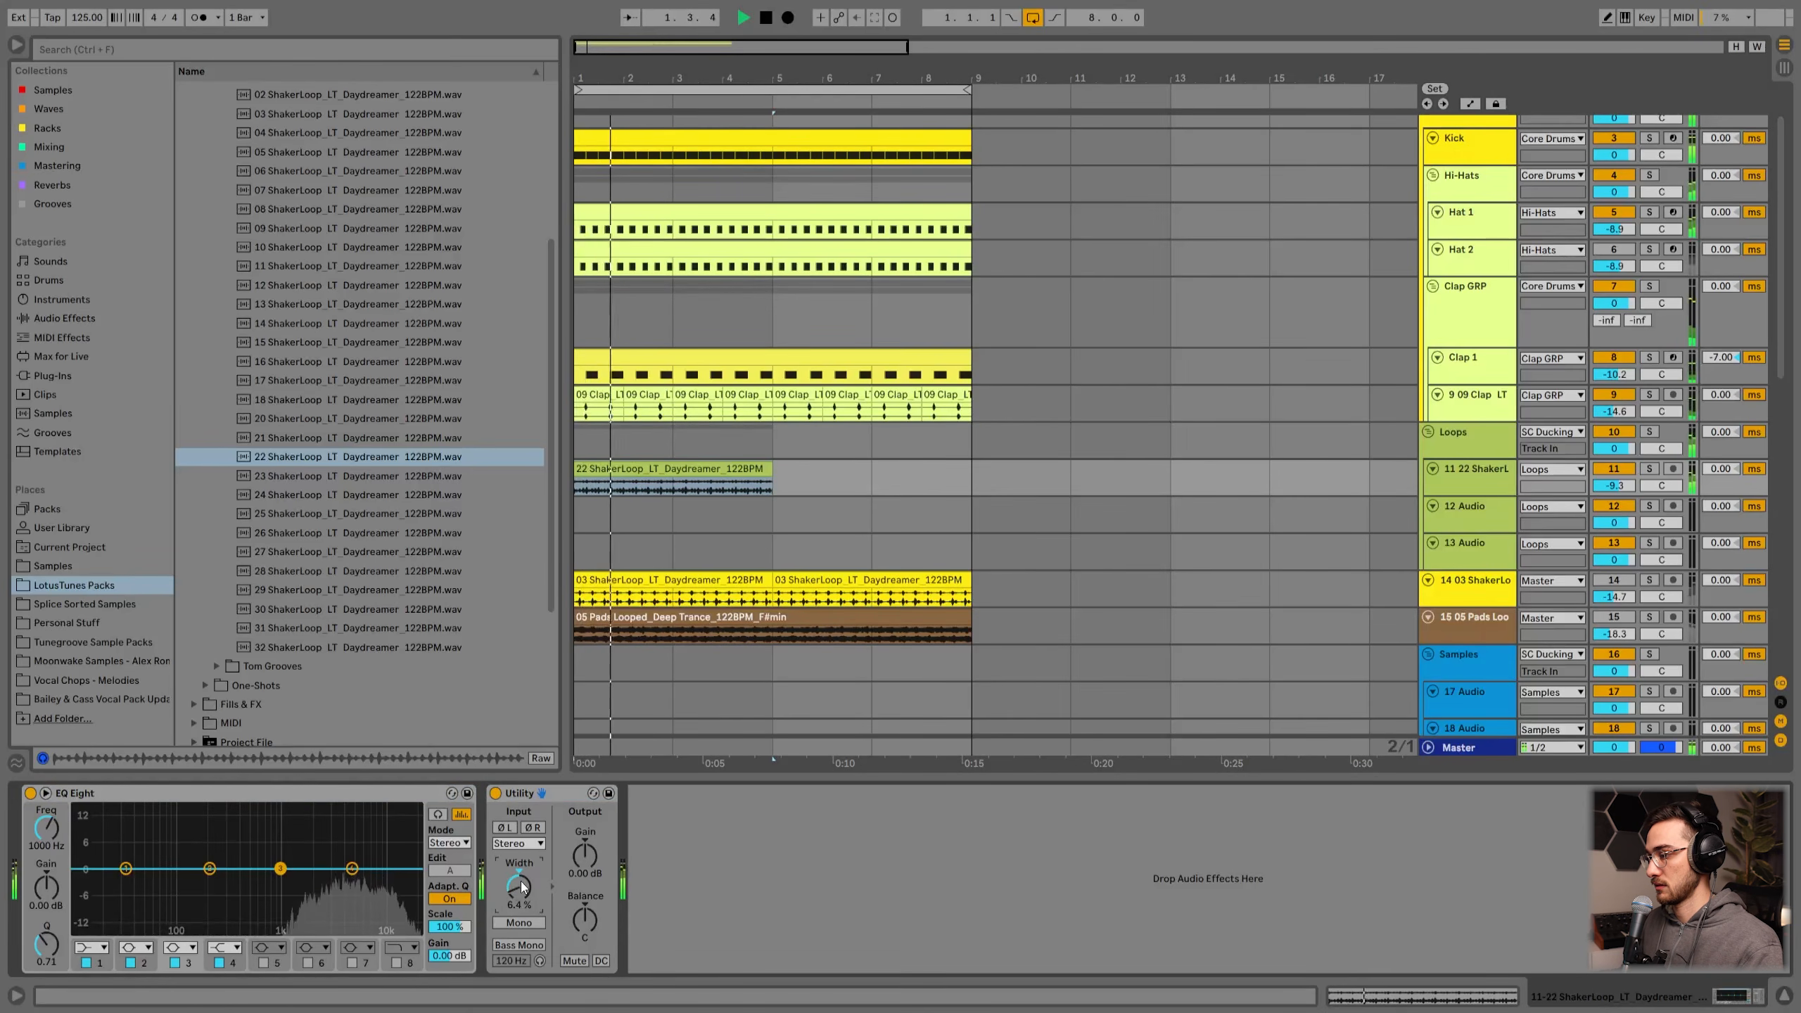
drag(593, 921, 592, 944)
key(space)
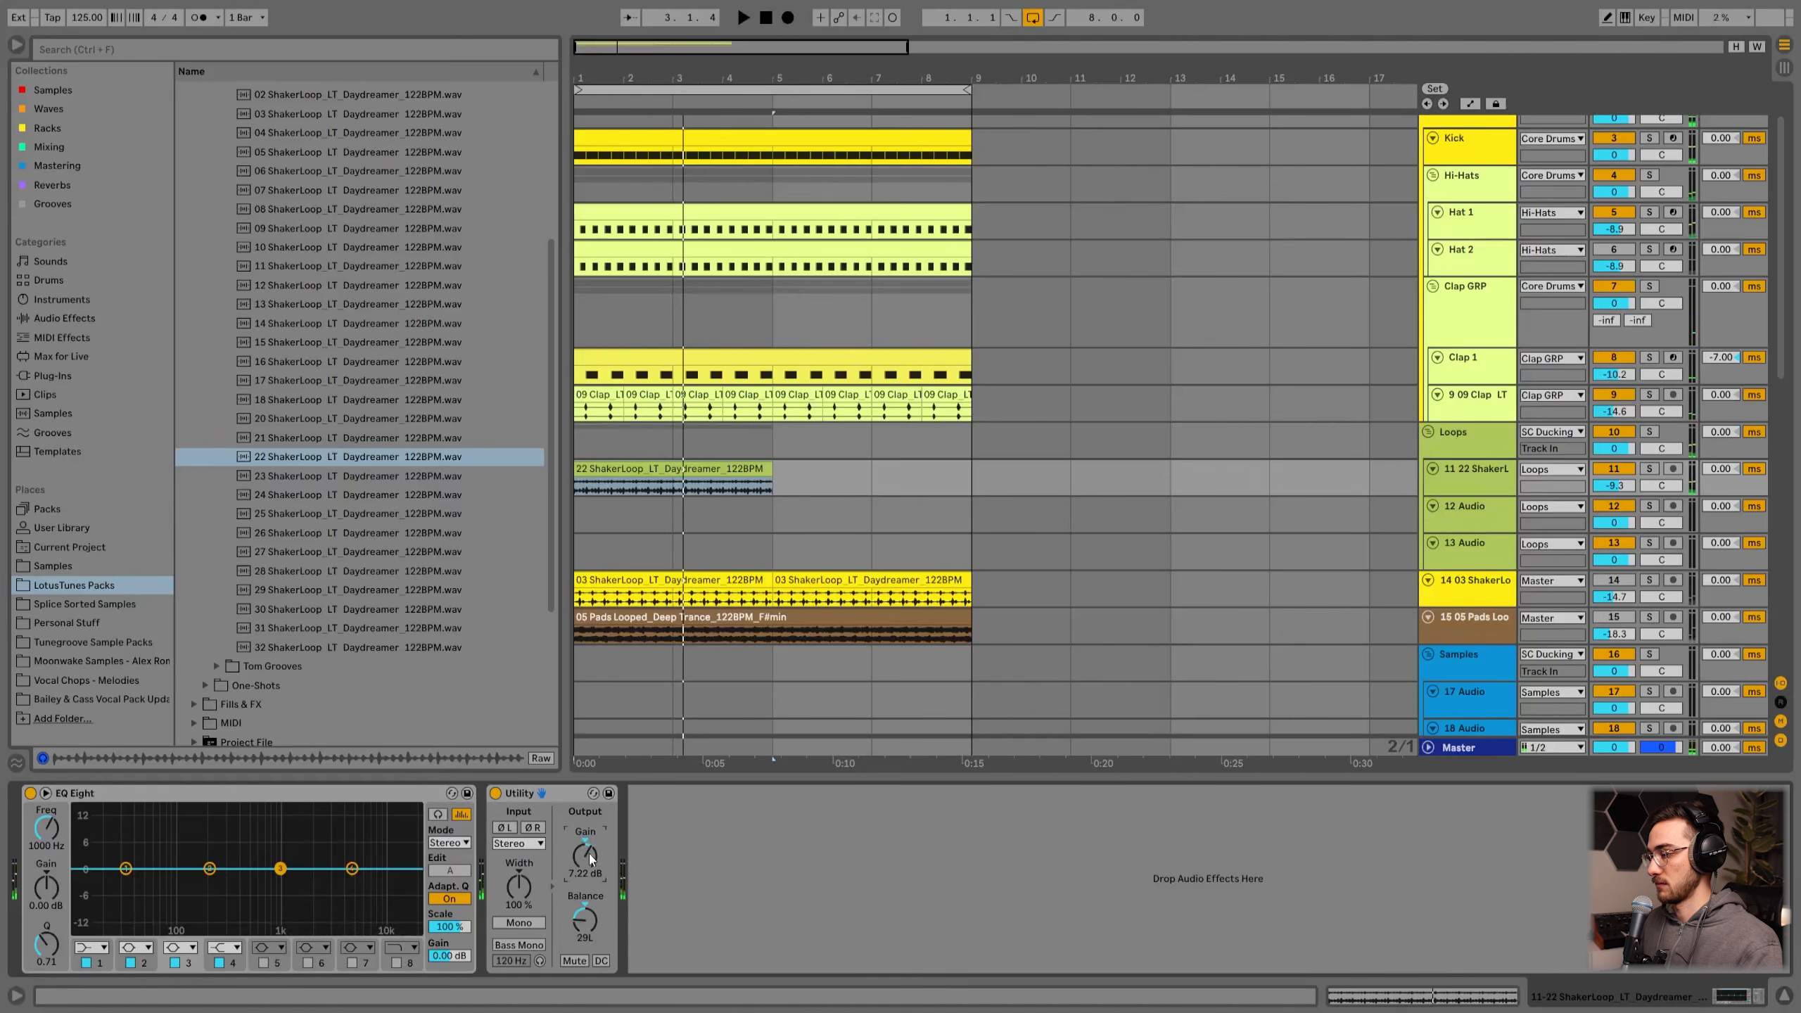
Step: Reset the Utility gain to 0 dB and lower the shaker loop track's volume to about -11.6 dB while listening
drag(589, 860, 589, 837)
key(Delete)
key(space)
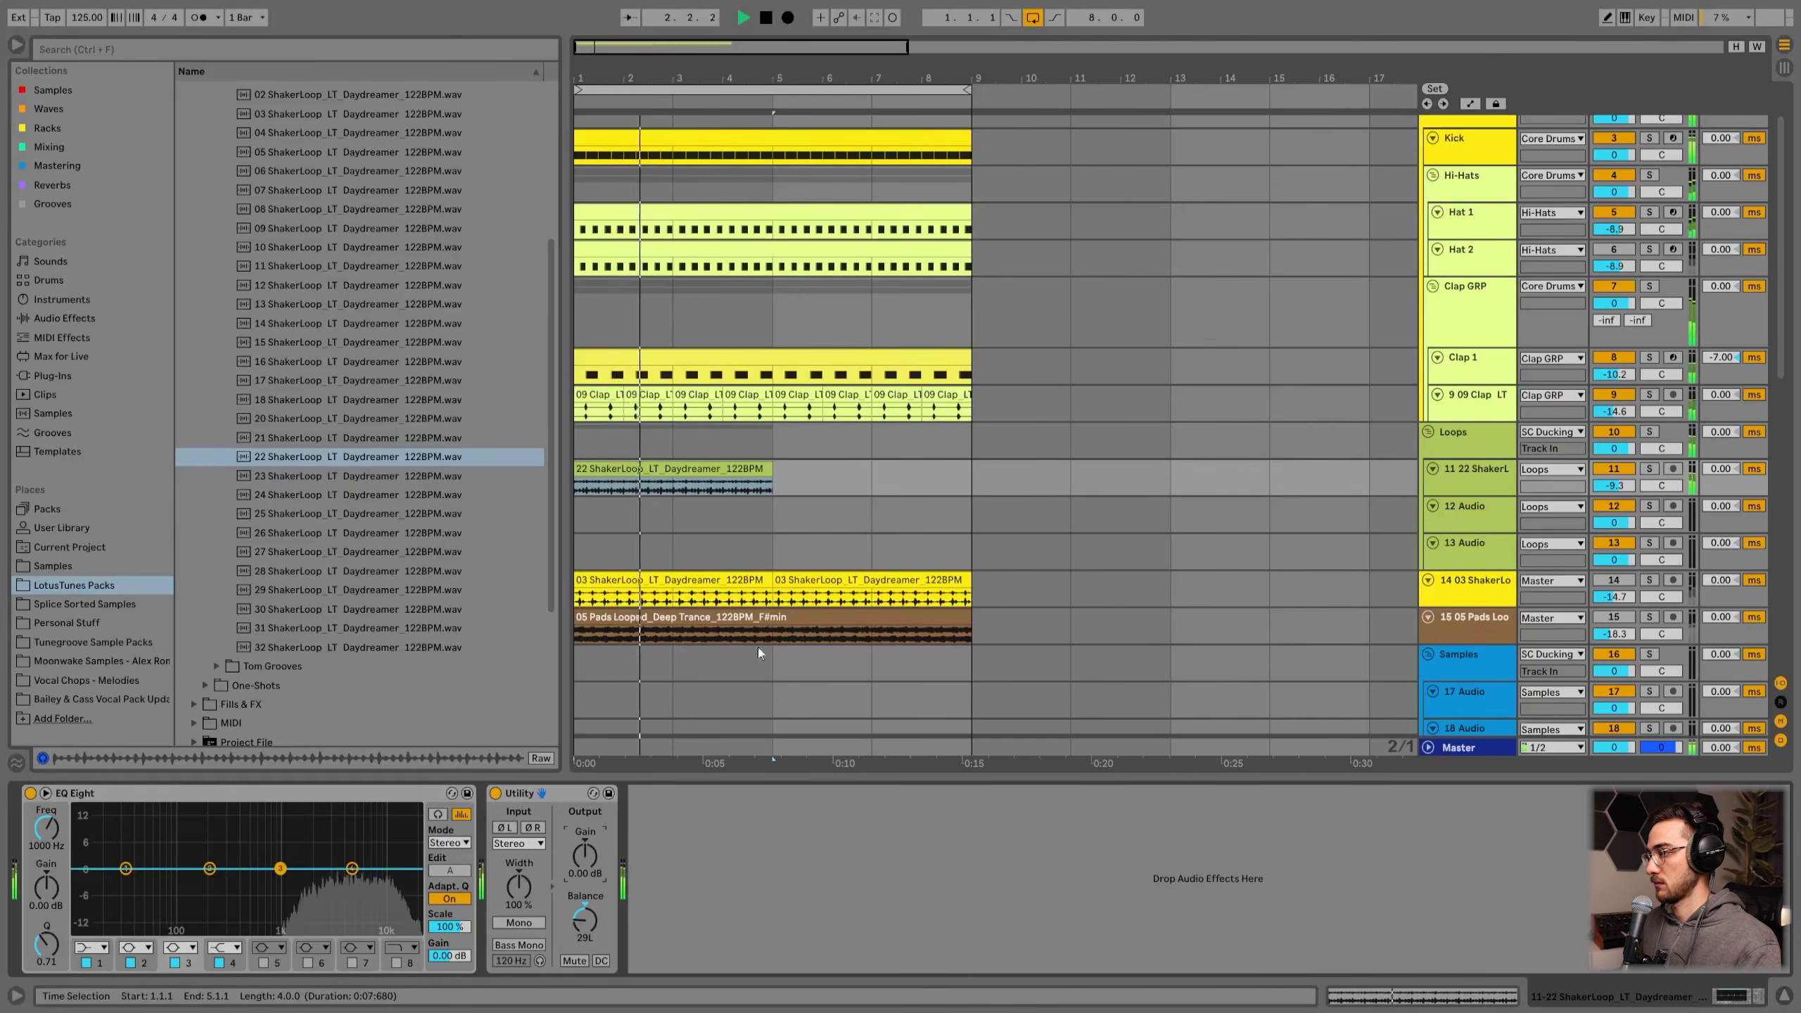
drag(1614, 486, 1614, 502)
key(space)
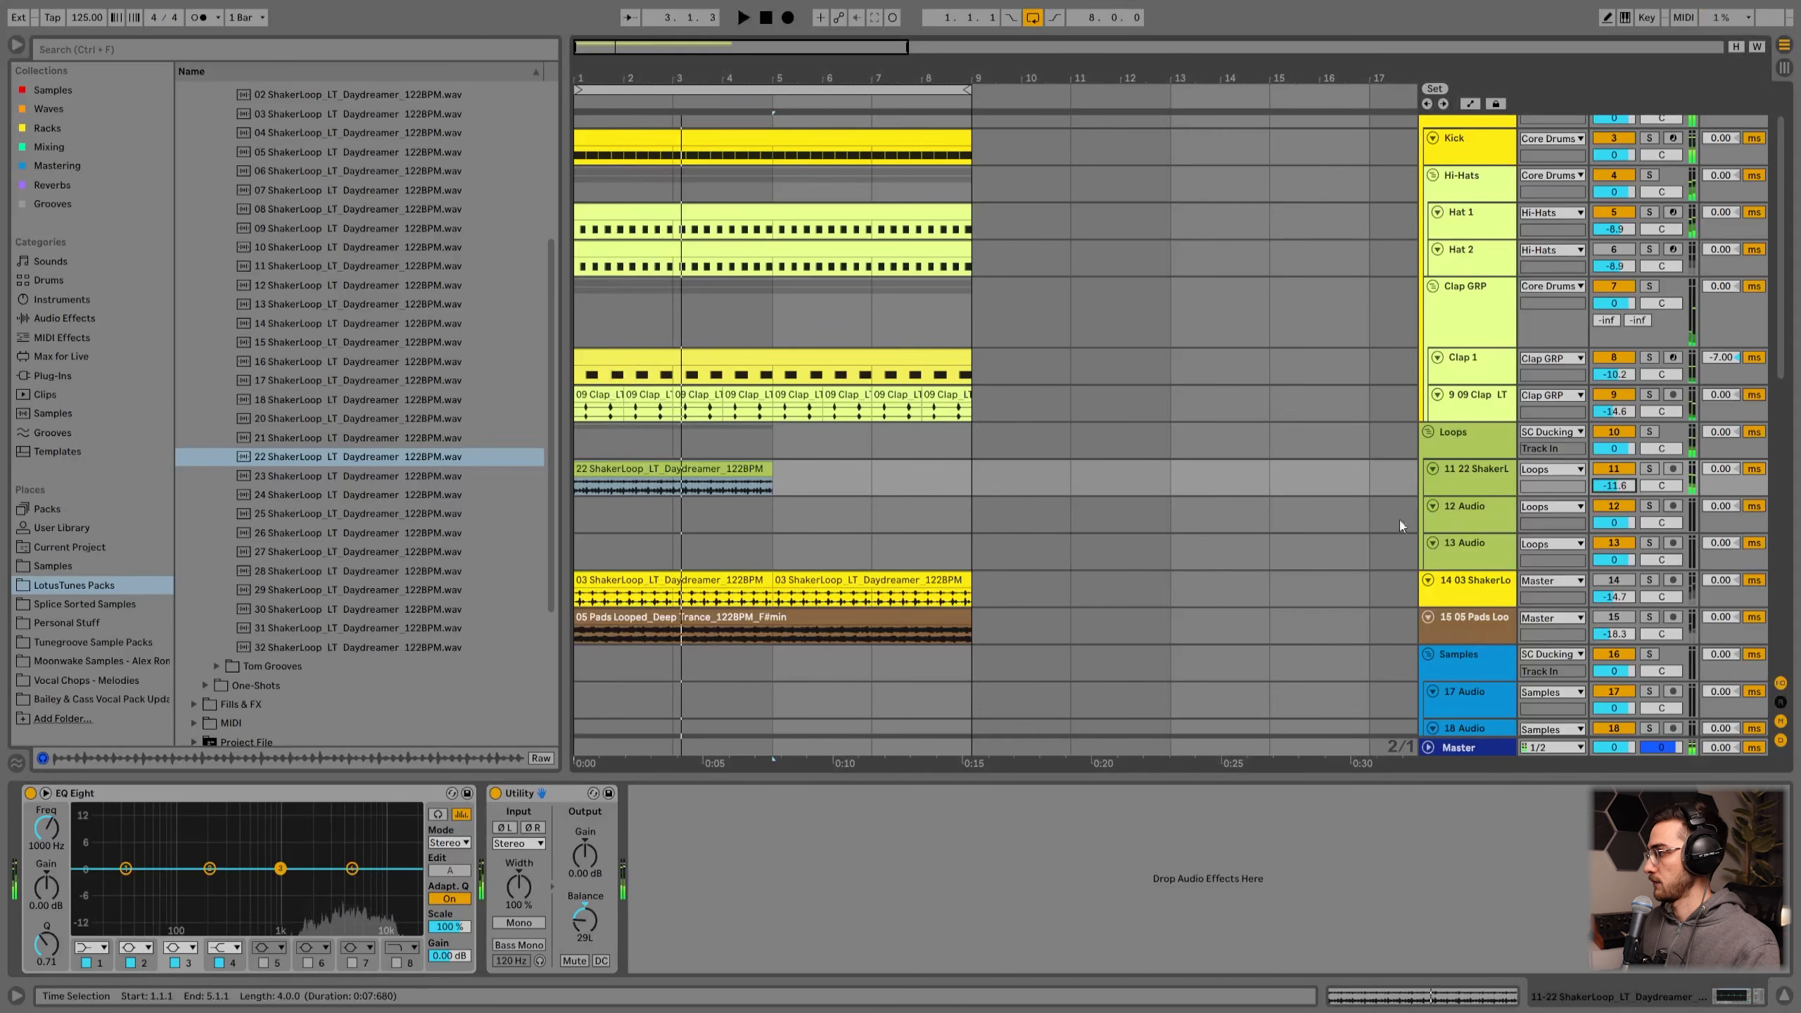
Step: On the SC Ducking track's compressor, set the threshold to about -35.3 dB and the ratio to about 9.69:1 while listening
scroll(1439, 497, up, 2)
click(1492, 142)
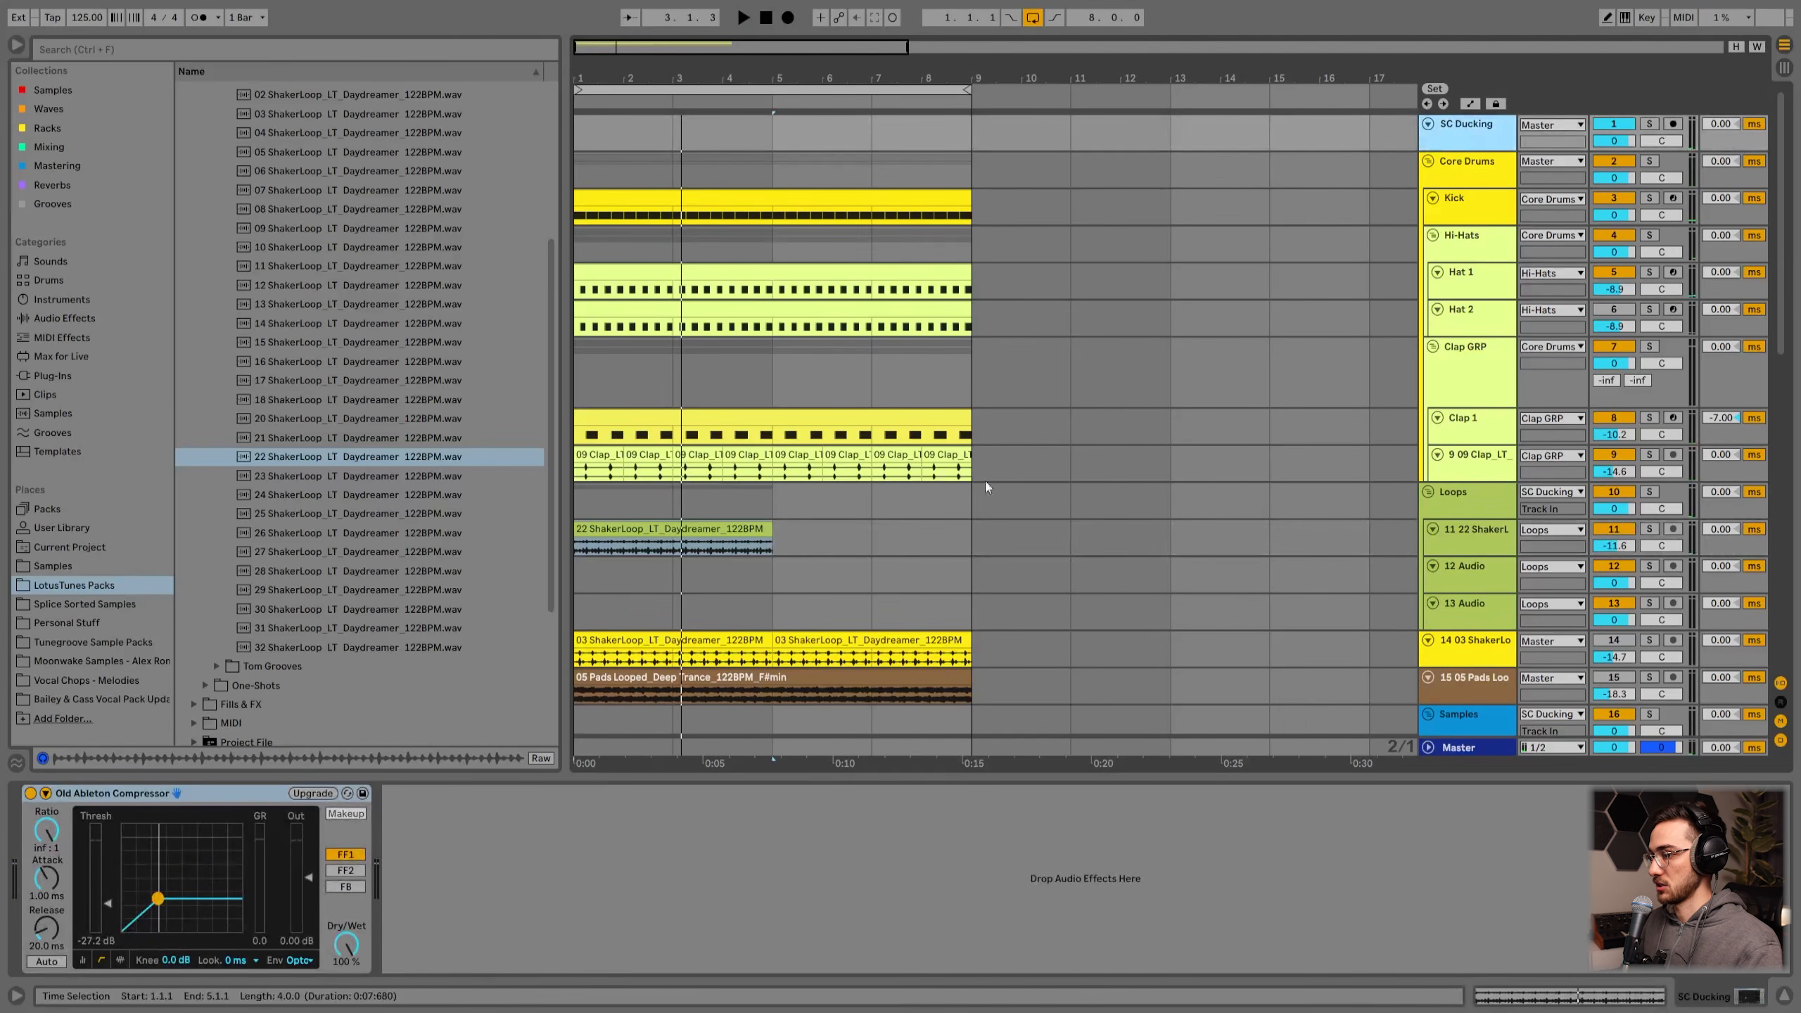
key(space)
drag(108, 904, 108, 917)
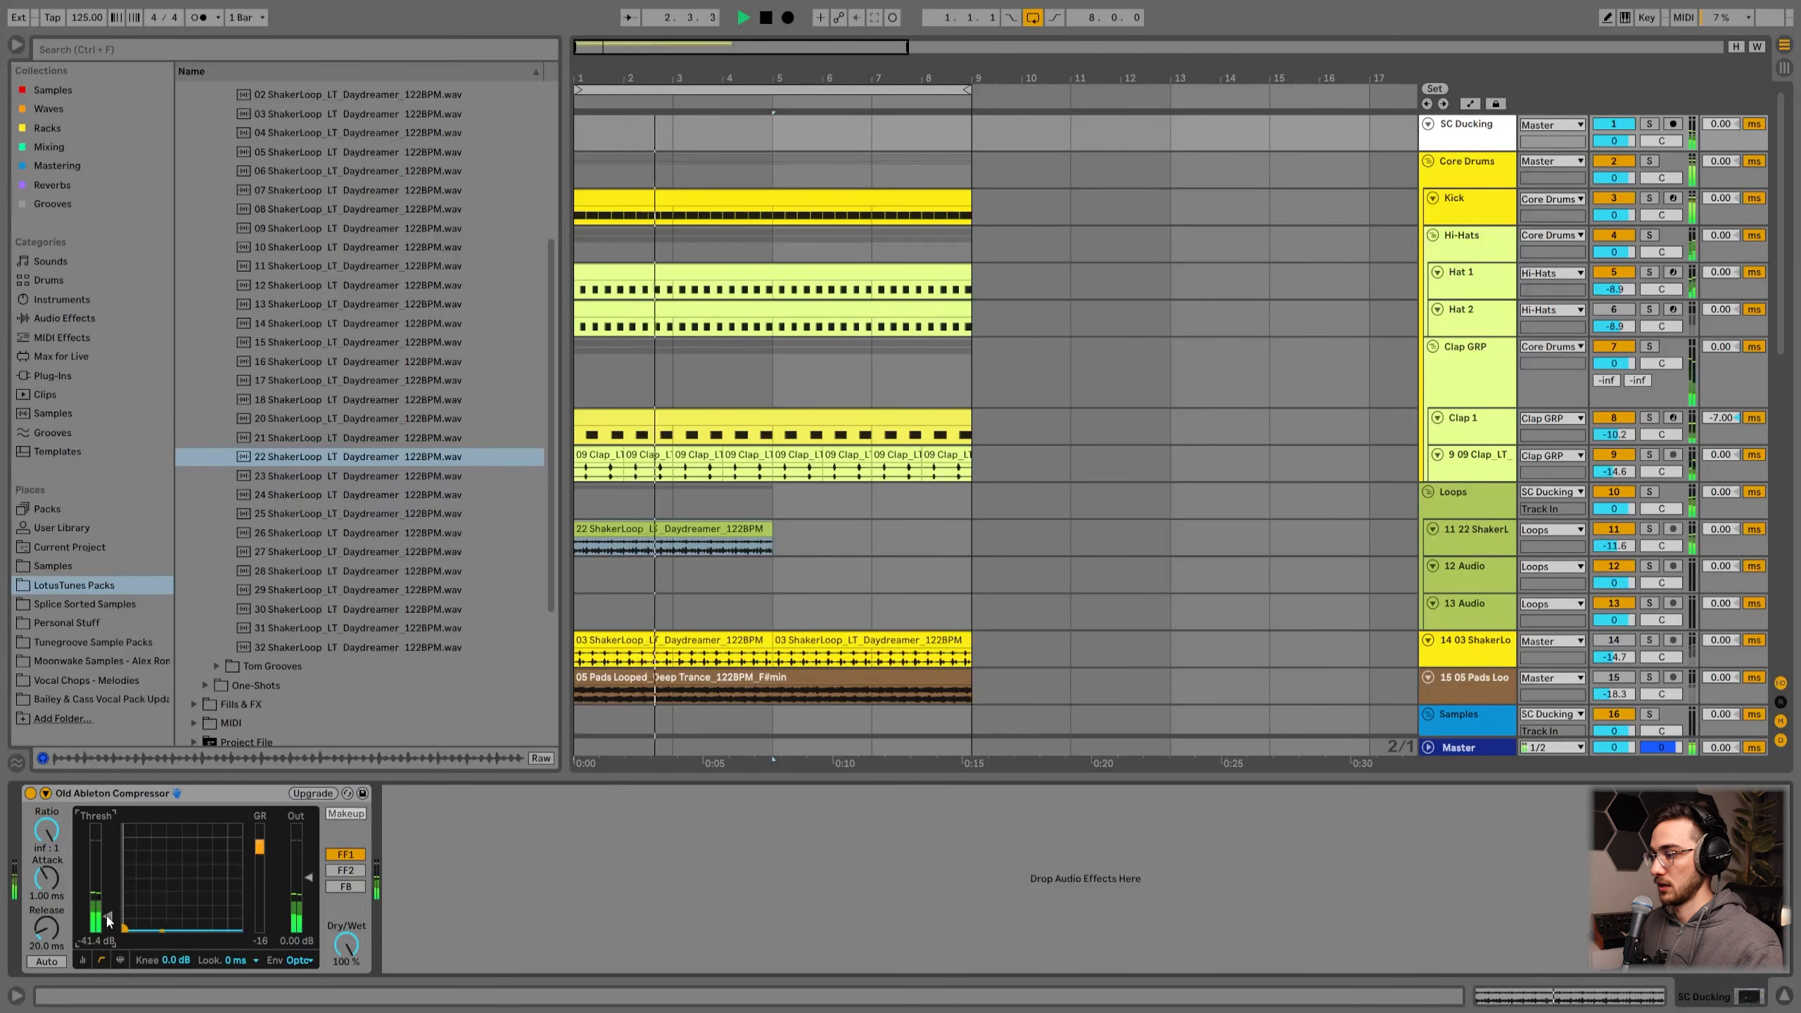
drag(109, 917, 109, 912)
drag(48, 830, 47, 846)
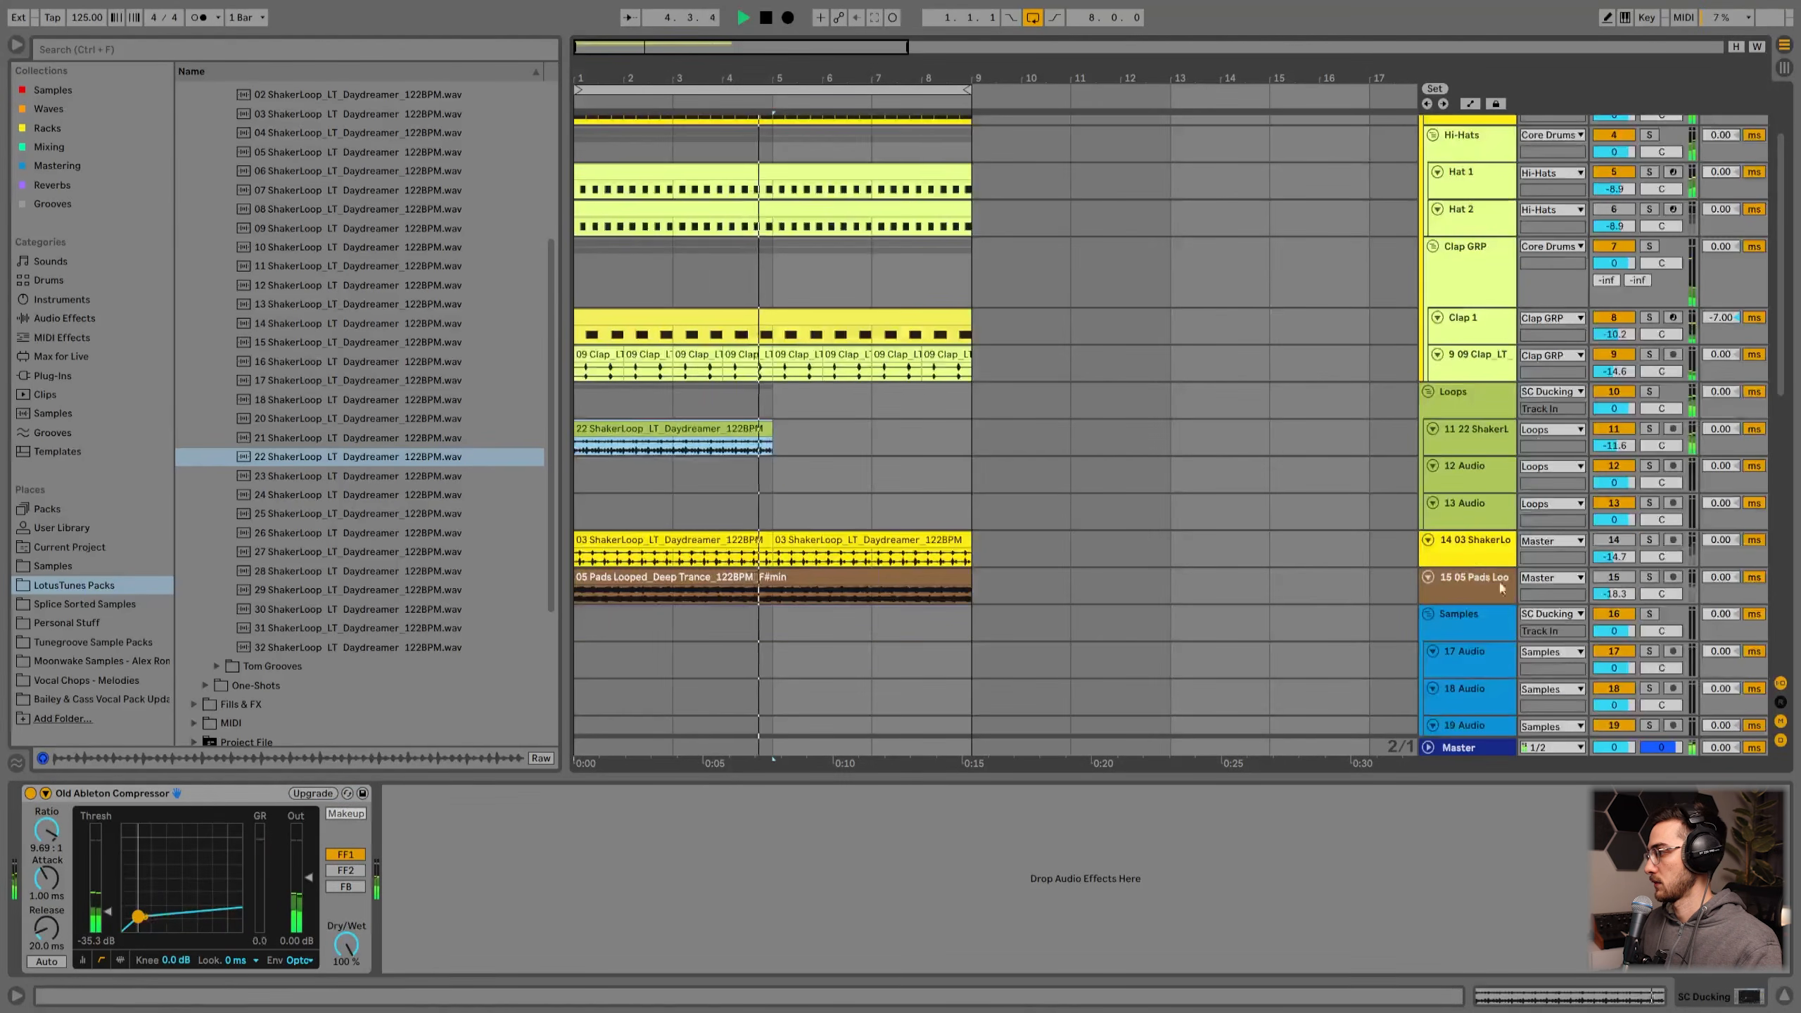
key(space)
Step: Duplicate the 22 ShakerLoop clip so the shaker loop runs through bar 9
click(1469, 399)
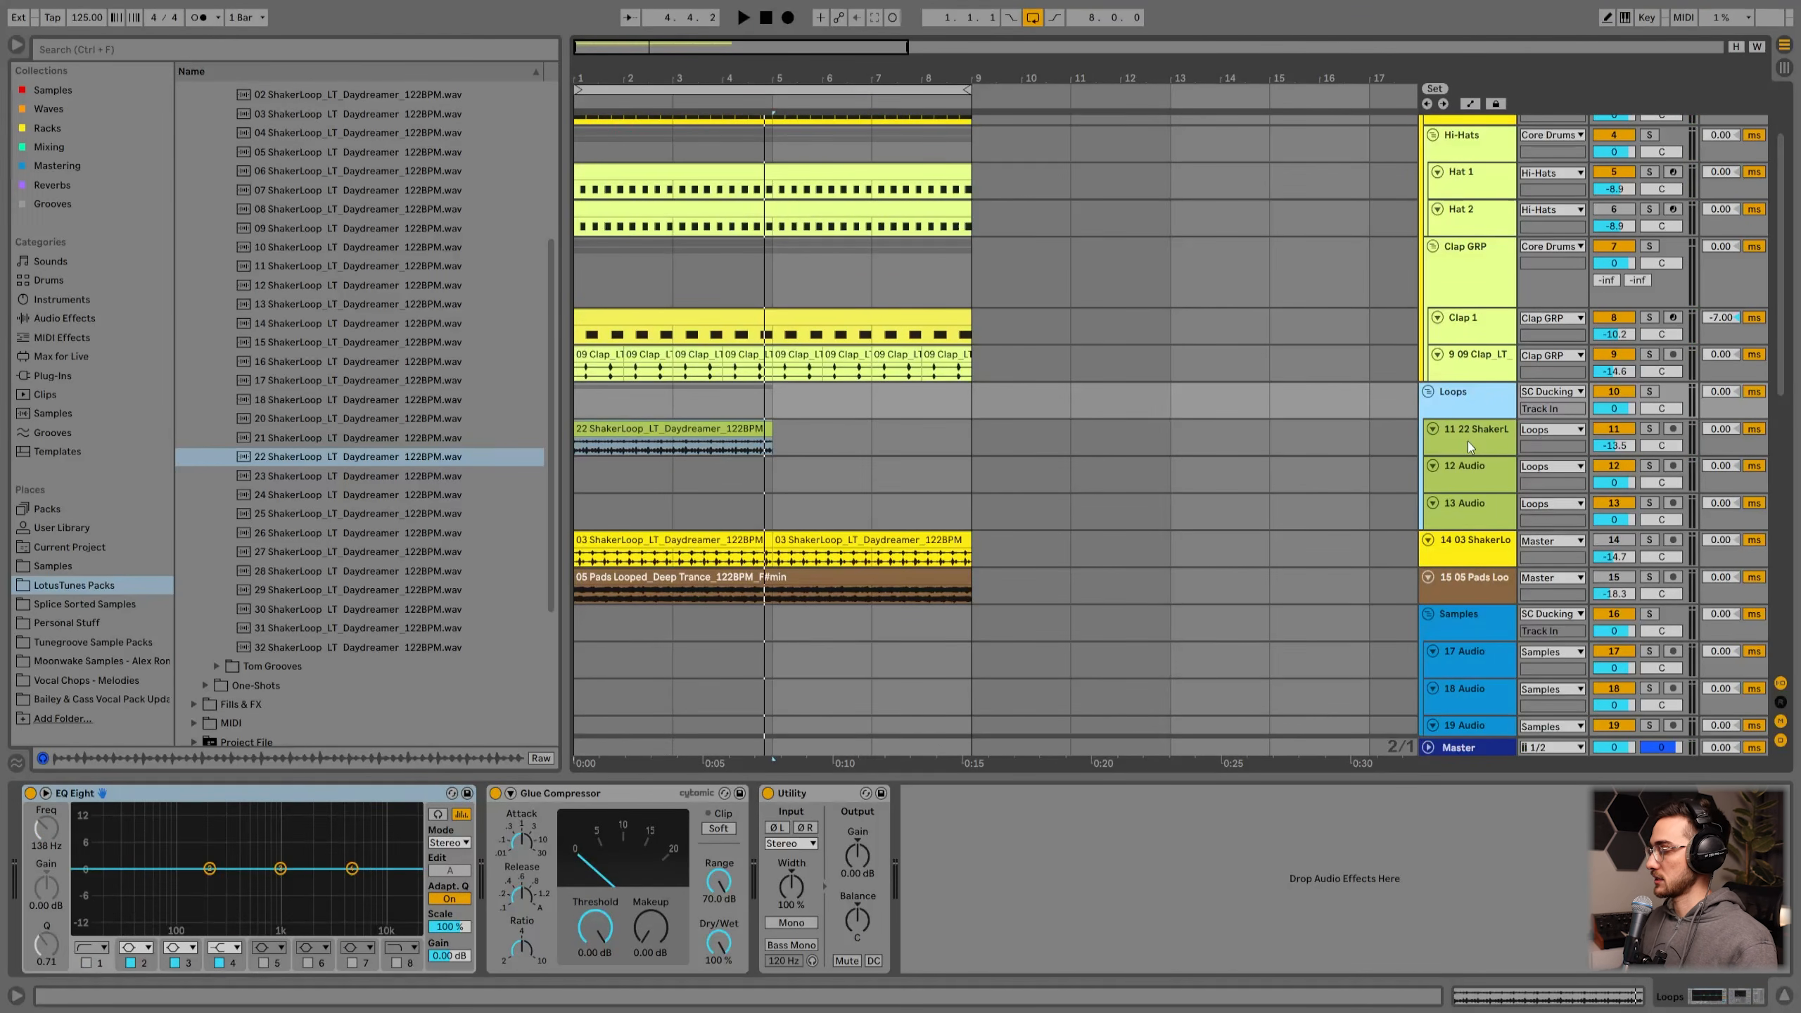
click(751, 443)
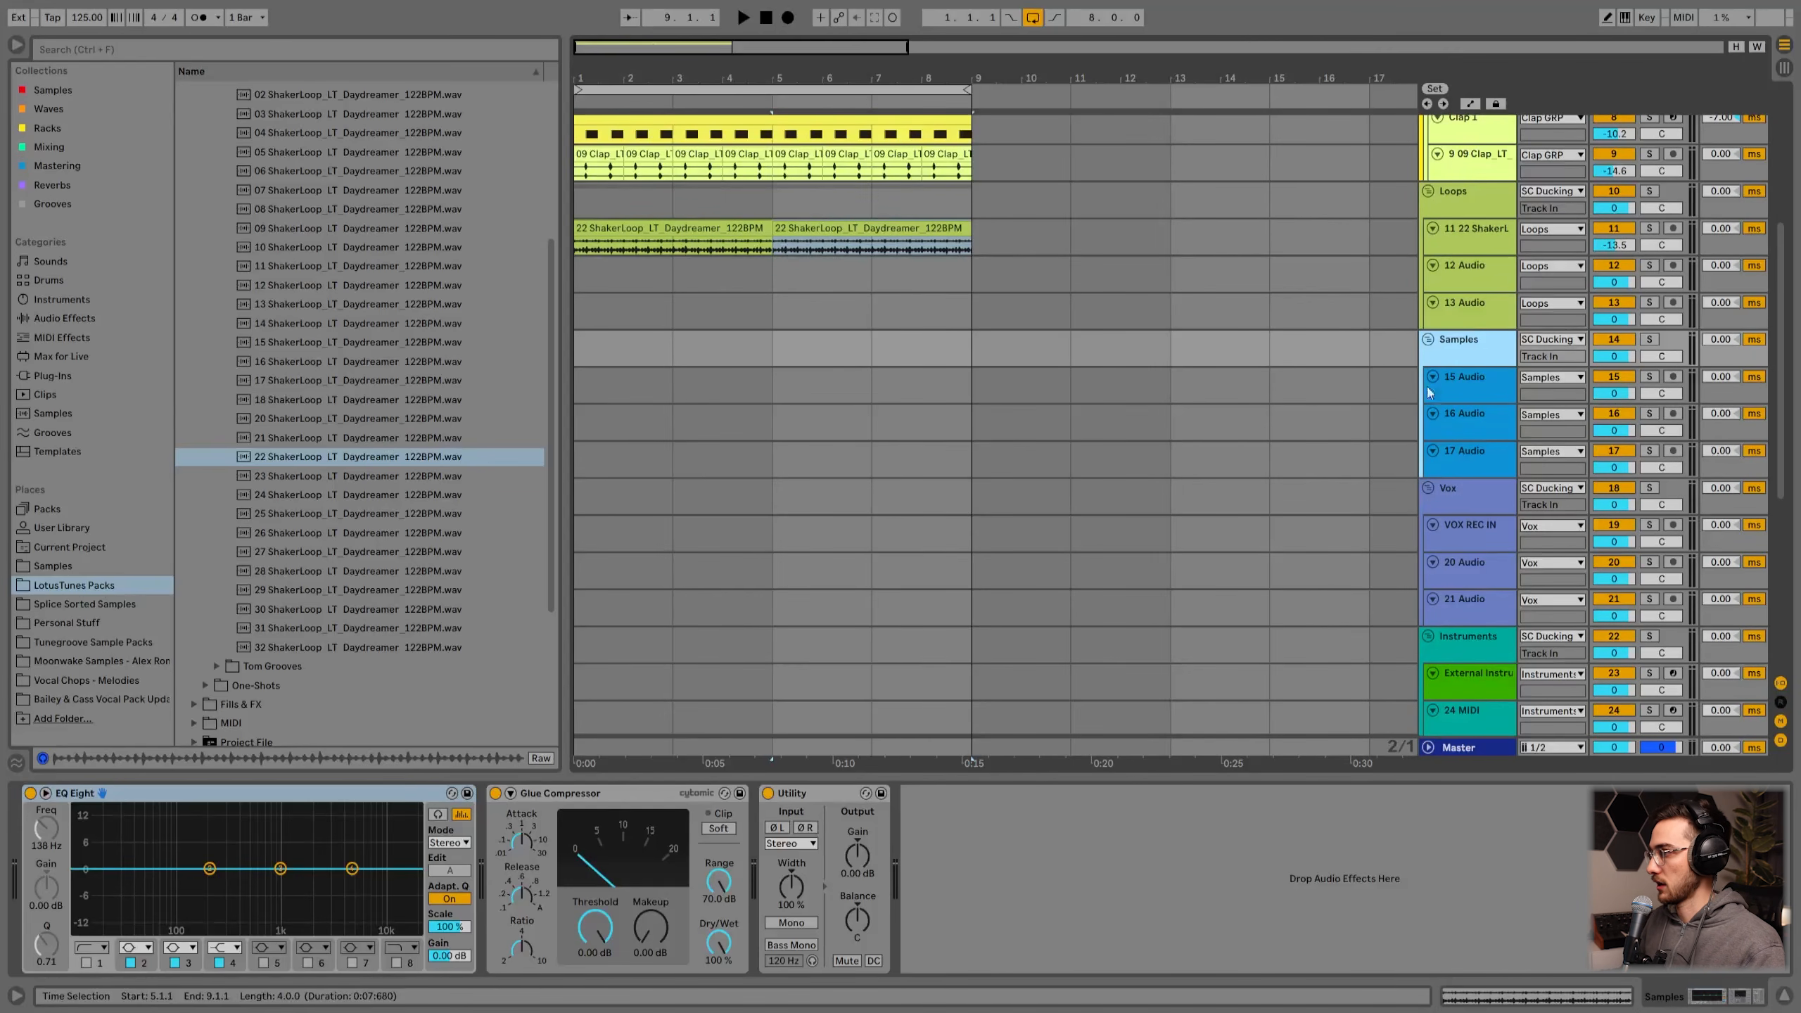
Step: Place 03 Synth & Instrument Fill_Tonal Tube Delay_122BPM_[G] from Synth & Instrument Fills on the 15 Audio track at bar 3 and set a 1/8 grid
click(1469, 385)
scroll(1453, 387, up, 2)
scroll(377, 351, up, 3)
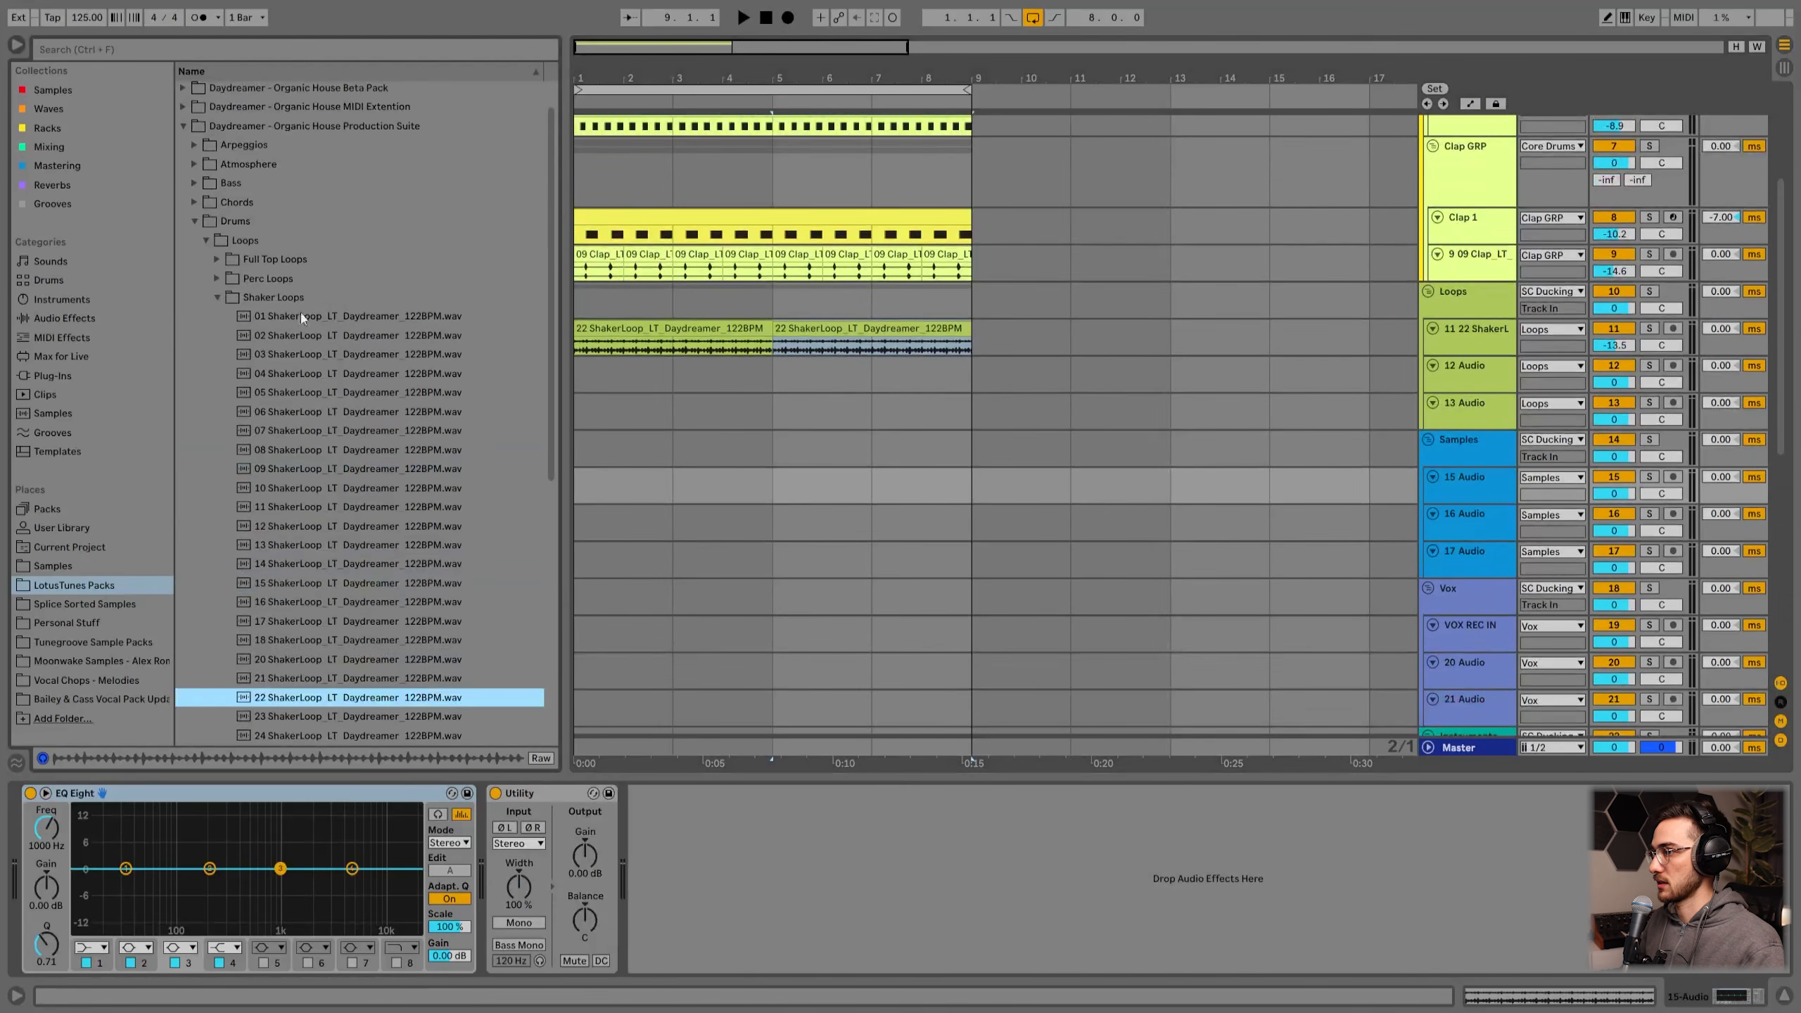
click(218, 296)
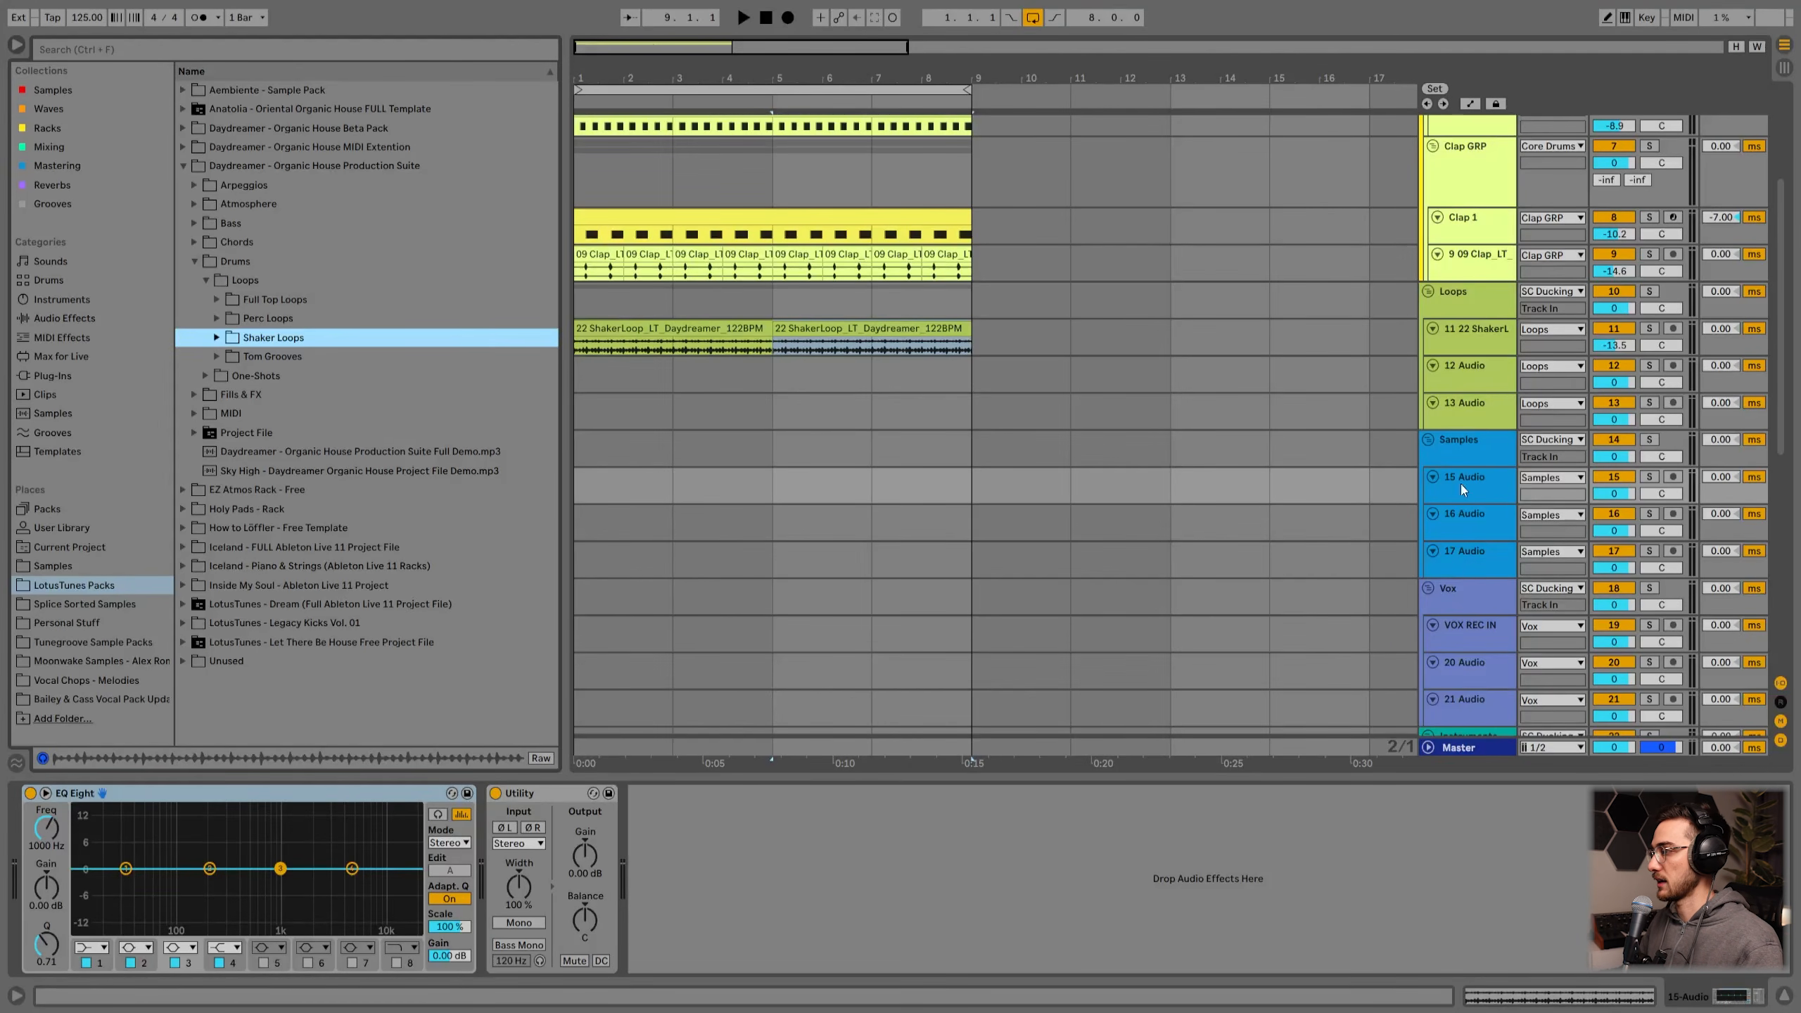
click(1481, 478)
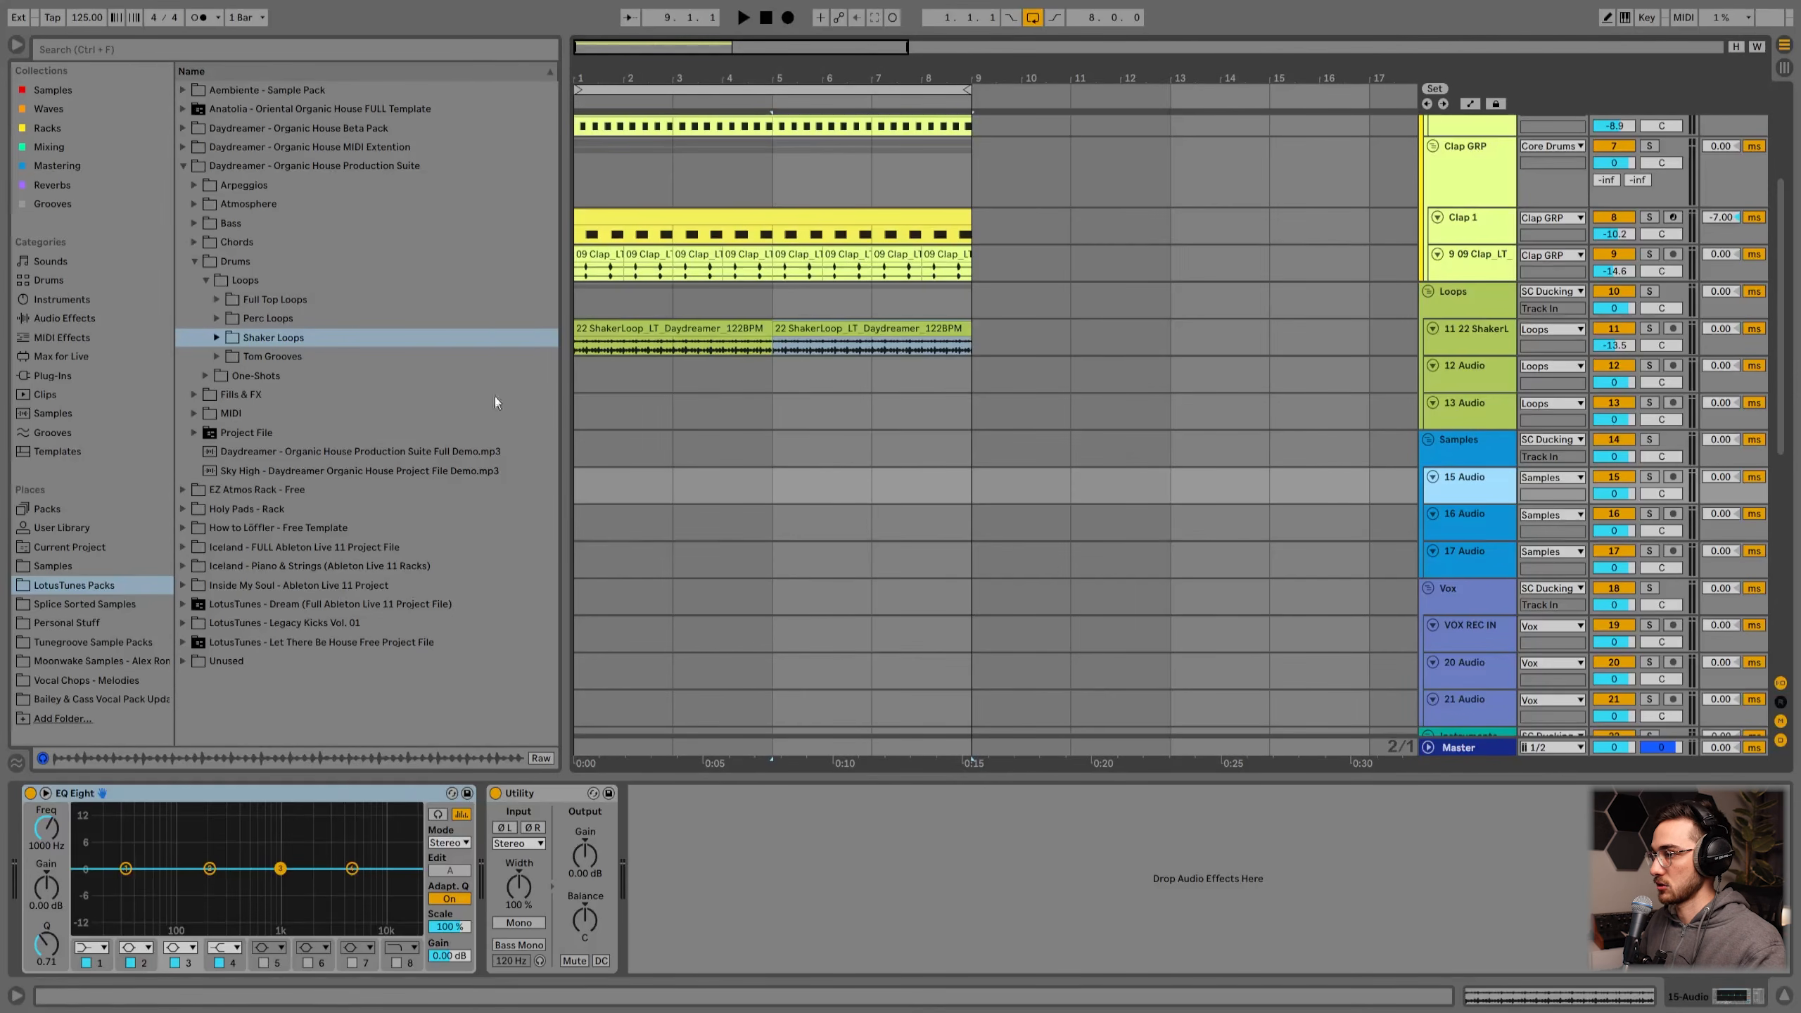
click(194, 262)
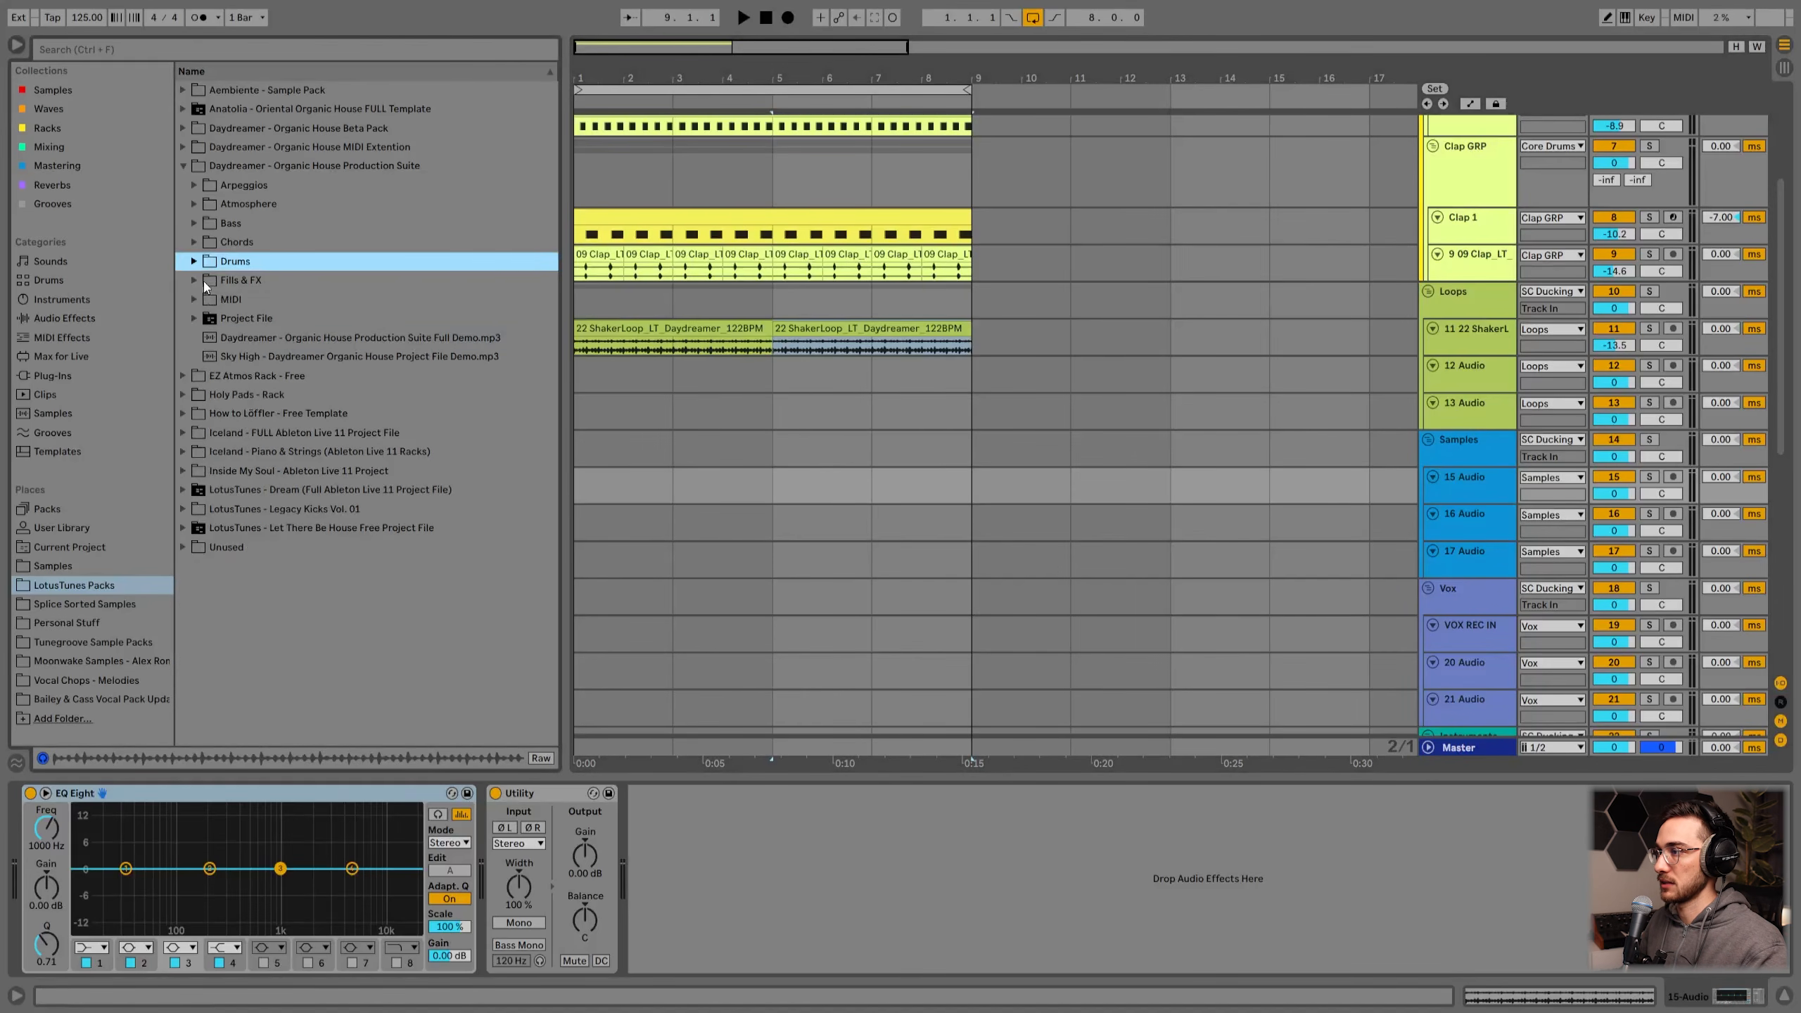
click(194, 280)
click(205, 318)
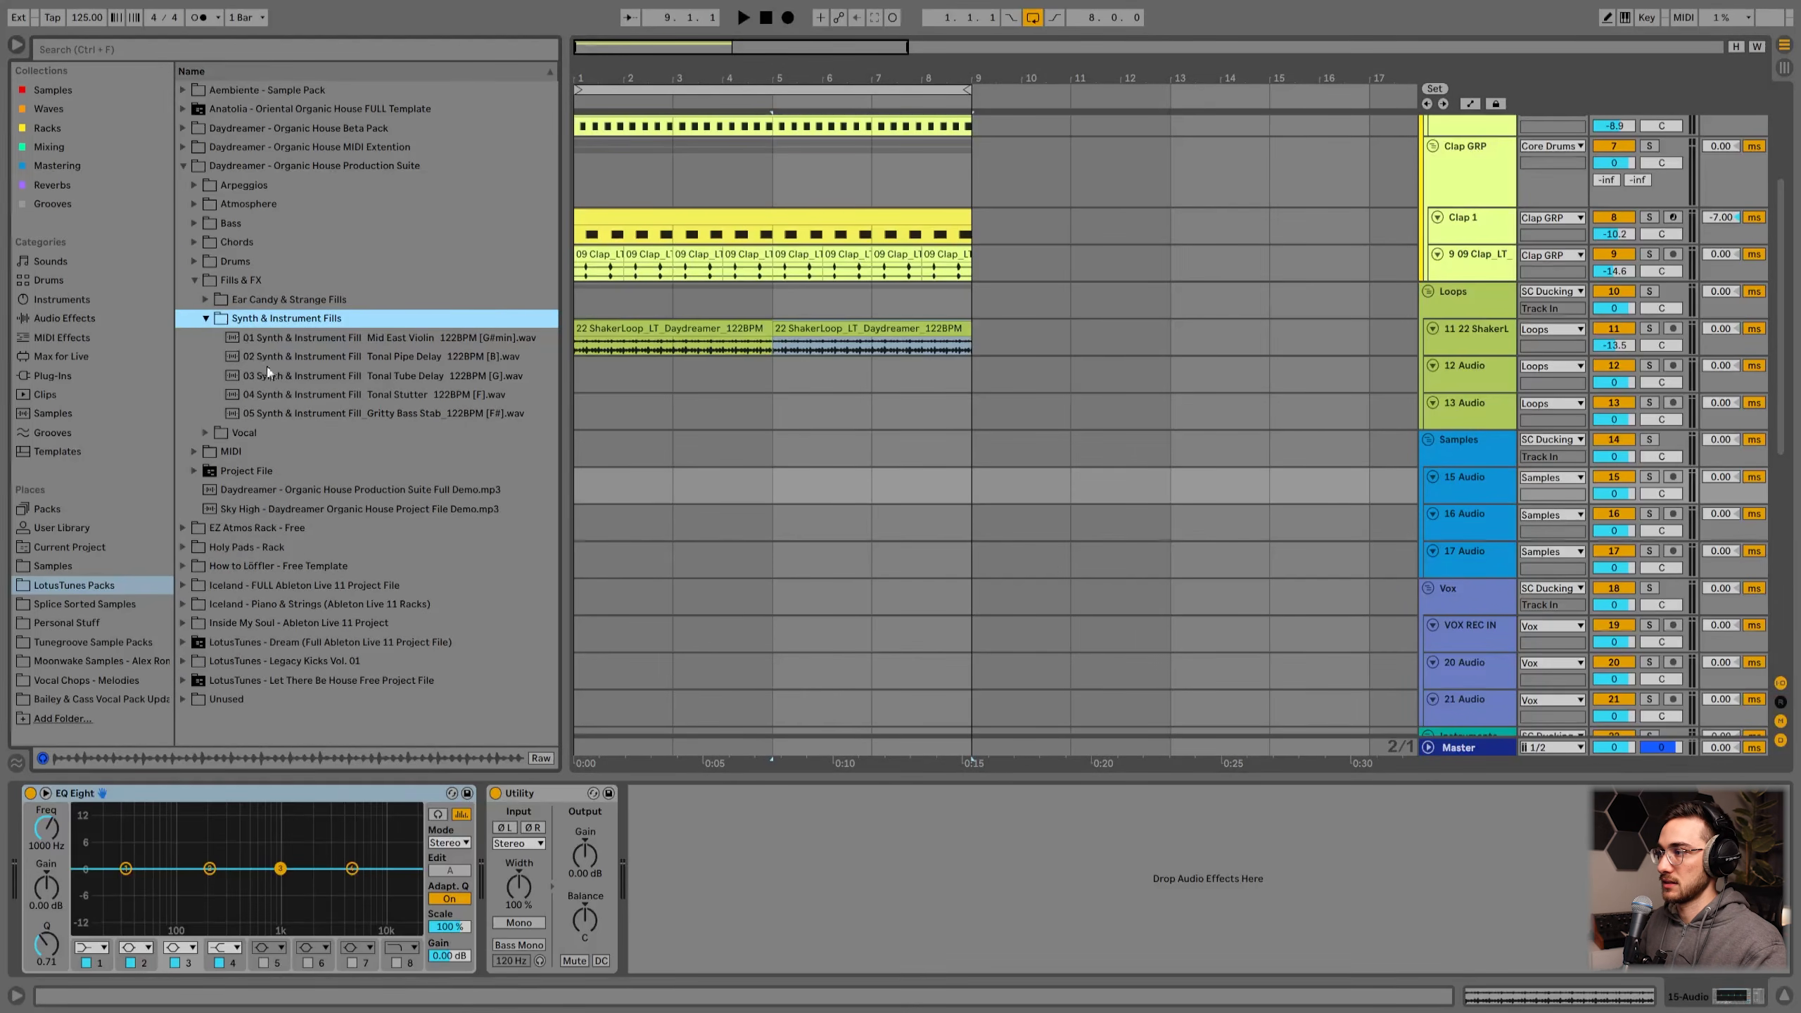
click(307, 374)
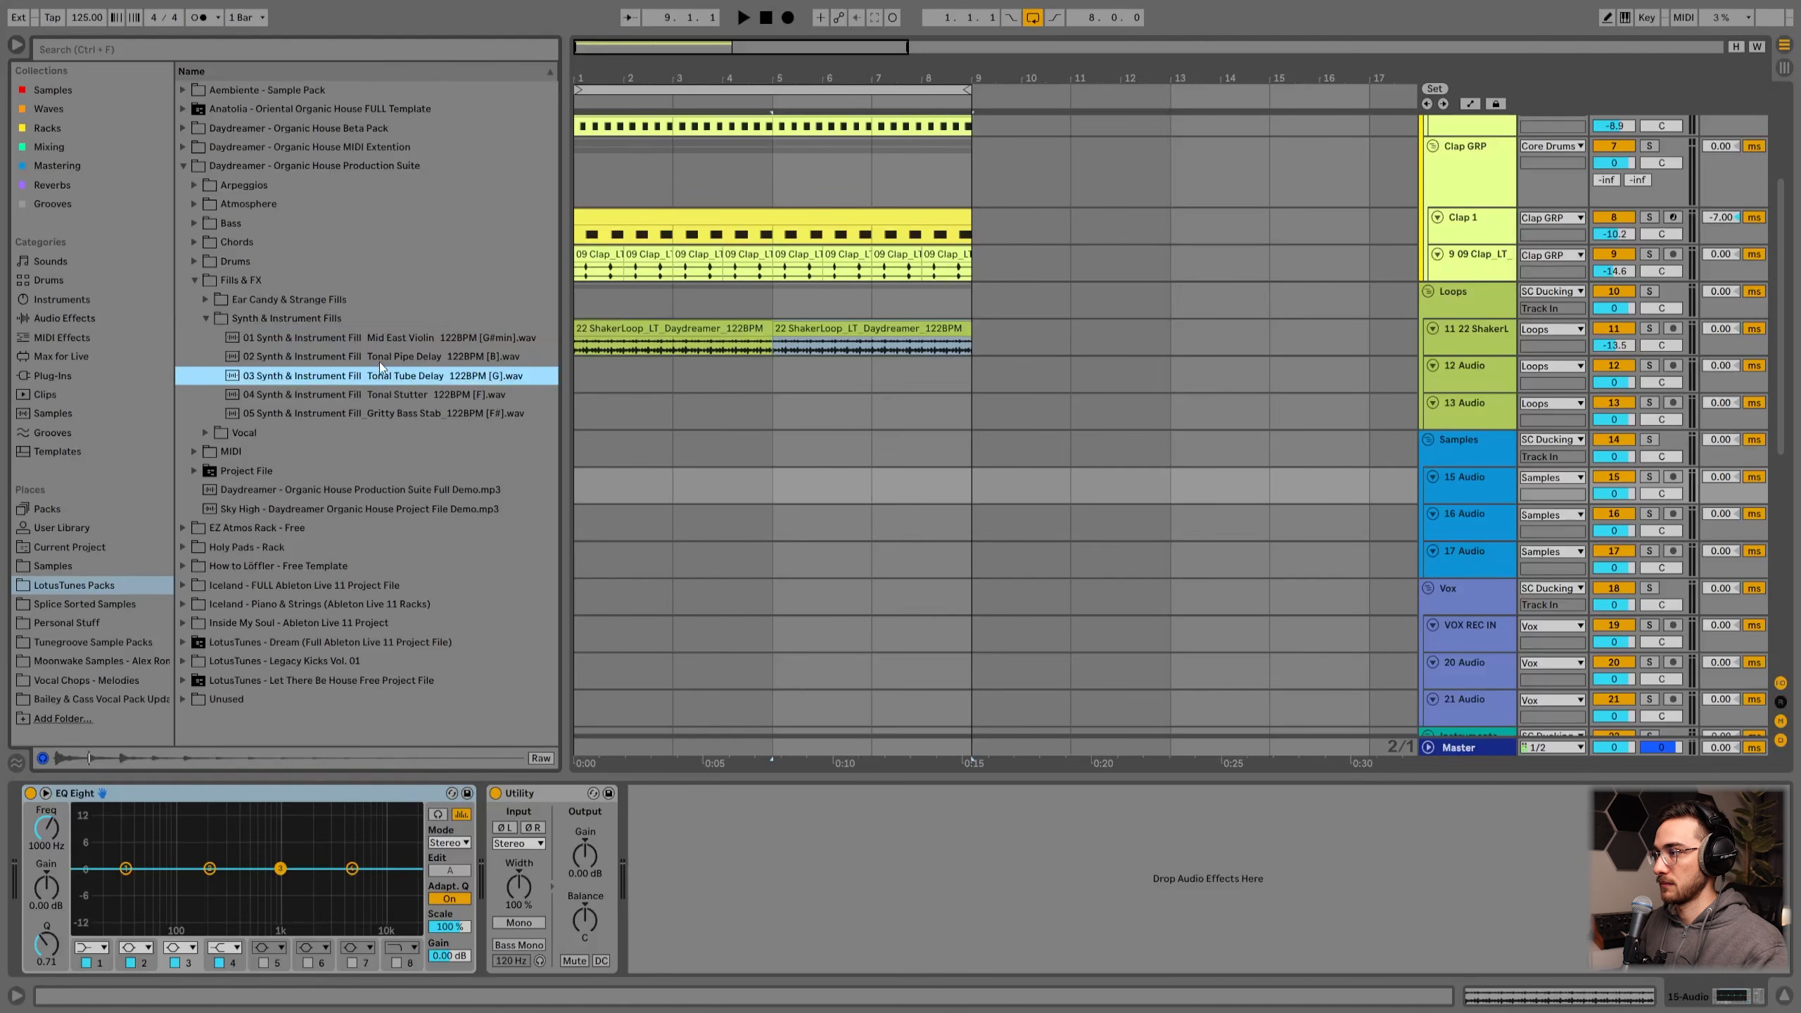
drag(366, 375, 681, 492)
right_click(675, 491)
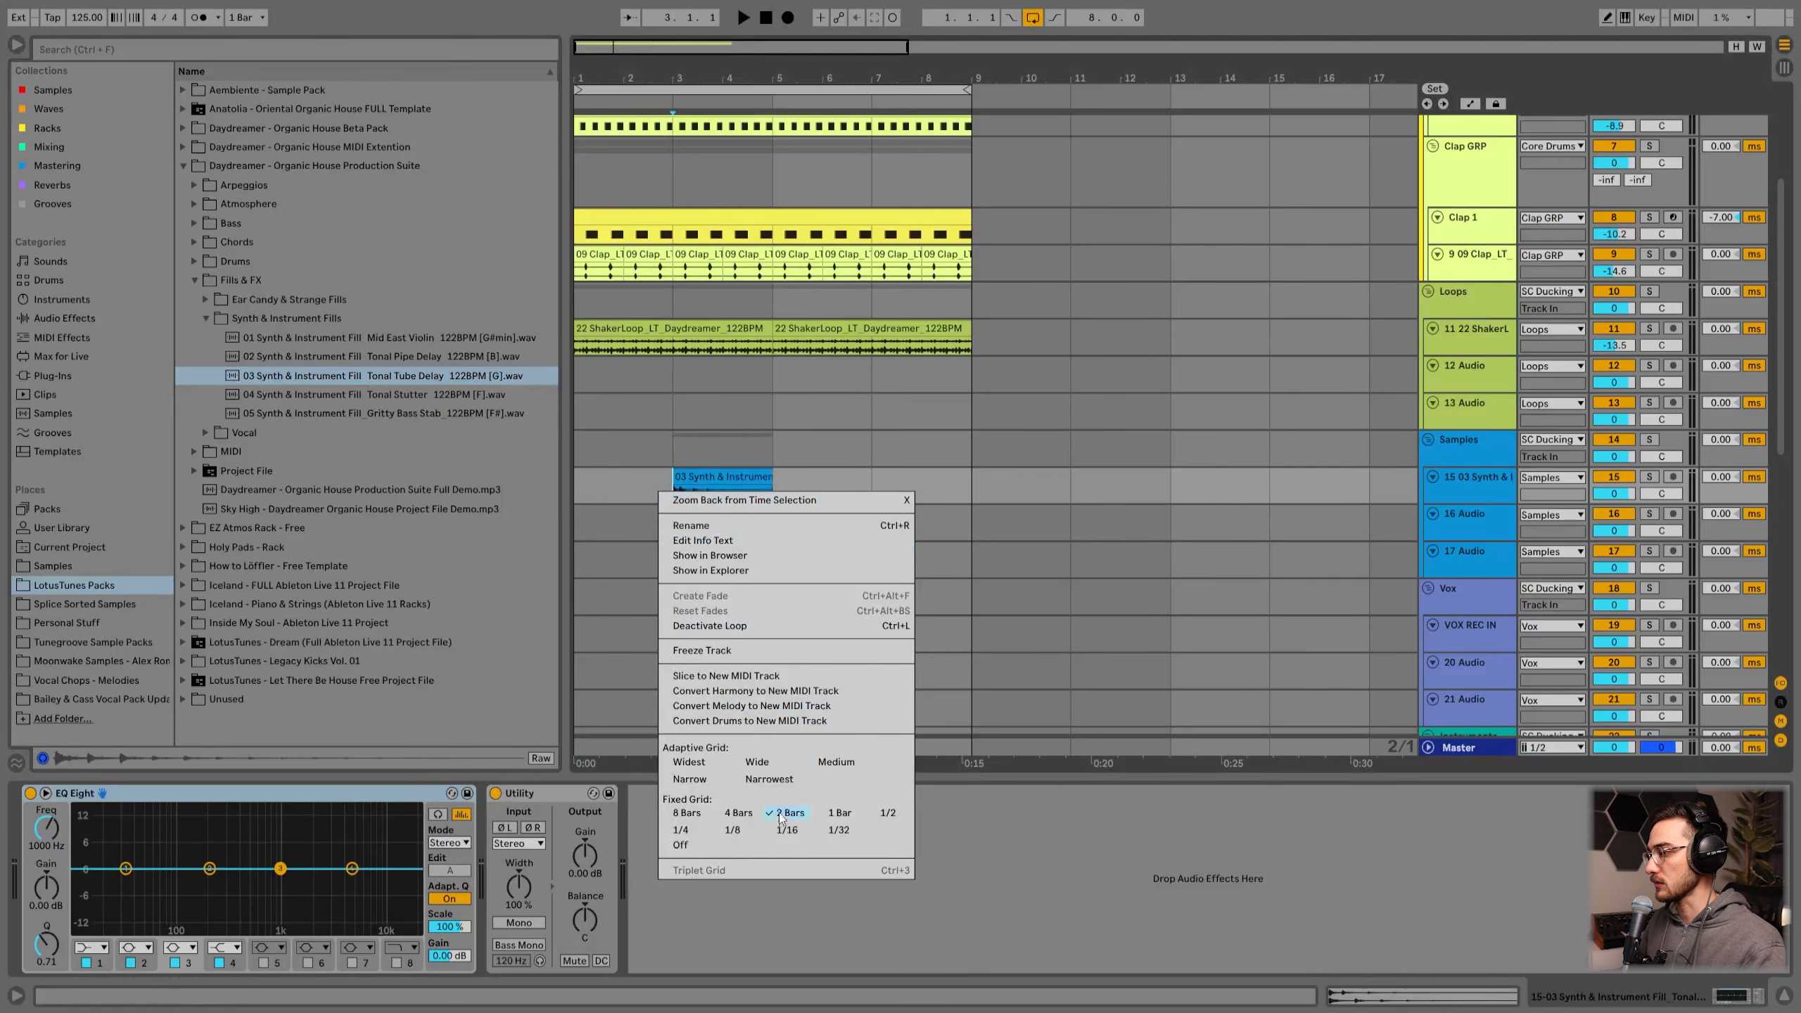
click(732, 829)
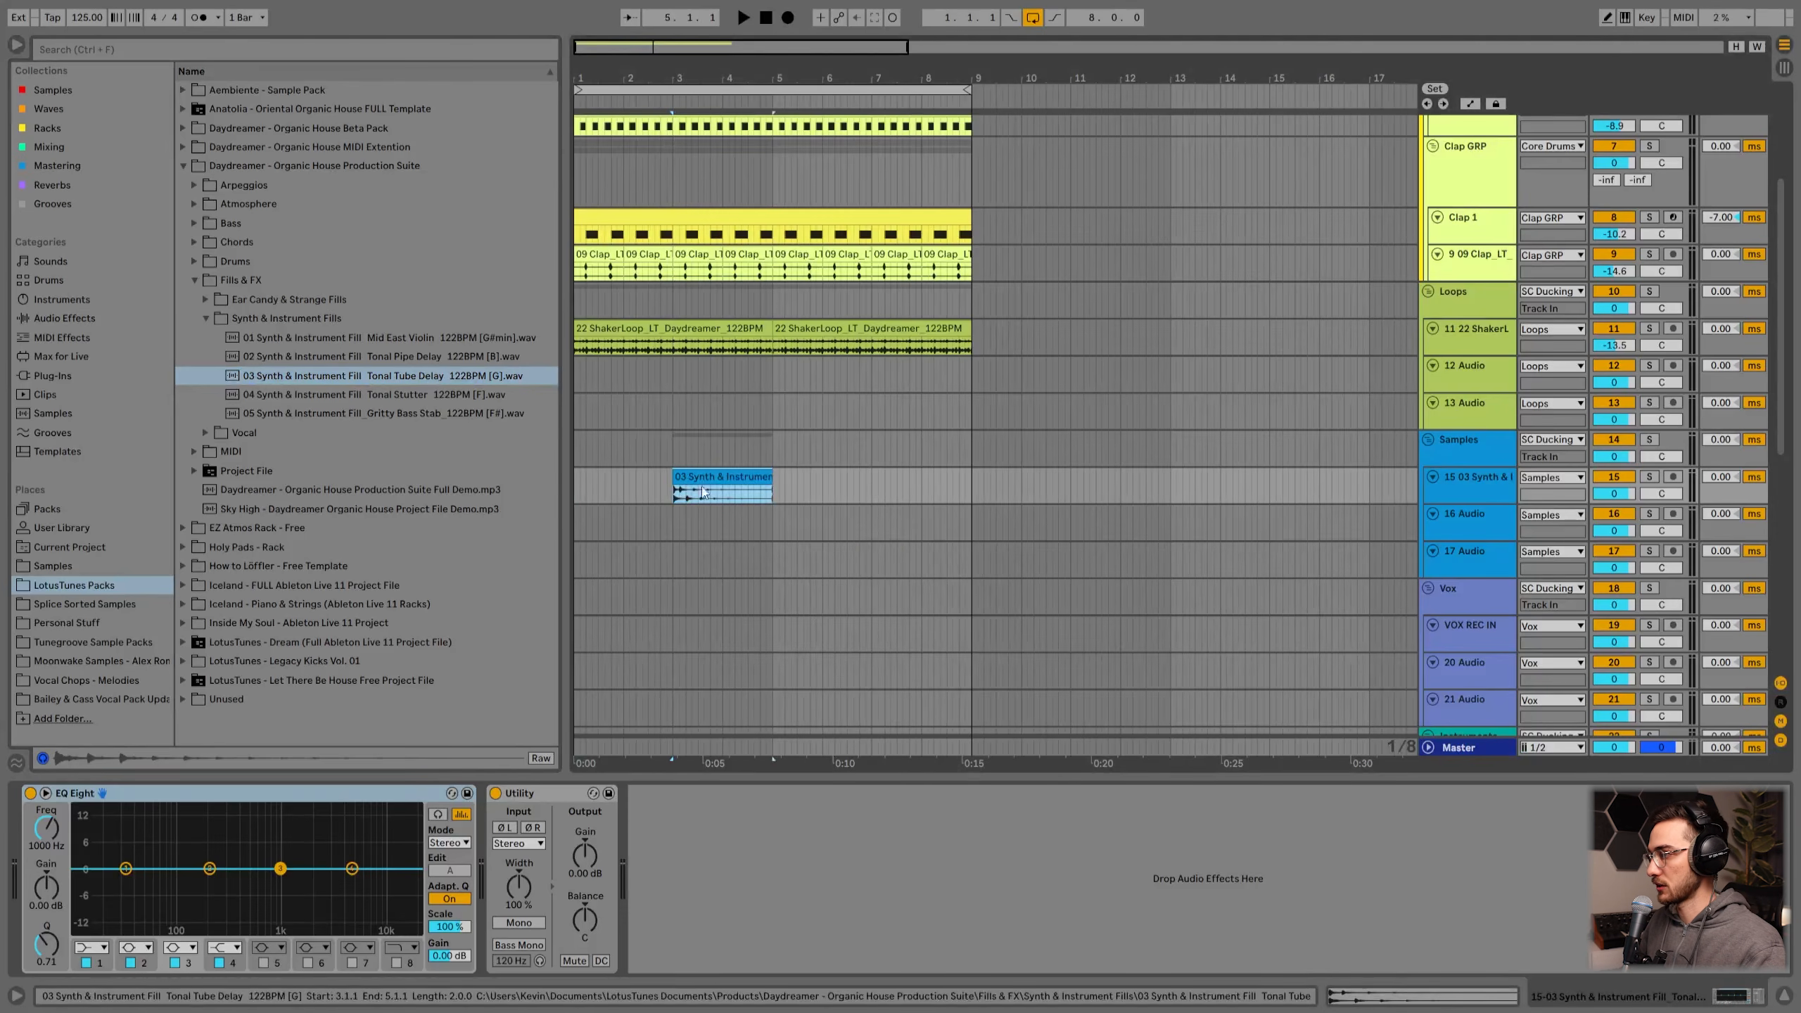
Step: Set the synth fill track's volume to about -17.2 dB while listening
scroll(1401, 529, down, 3)
drag(1468, 404, 1468, 454)
click(725, 377)
key(space)
drag(1614, 394, 1613, 432)
key(space)
click(650, 399)
scroll(695, 445, up, 3)
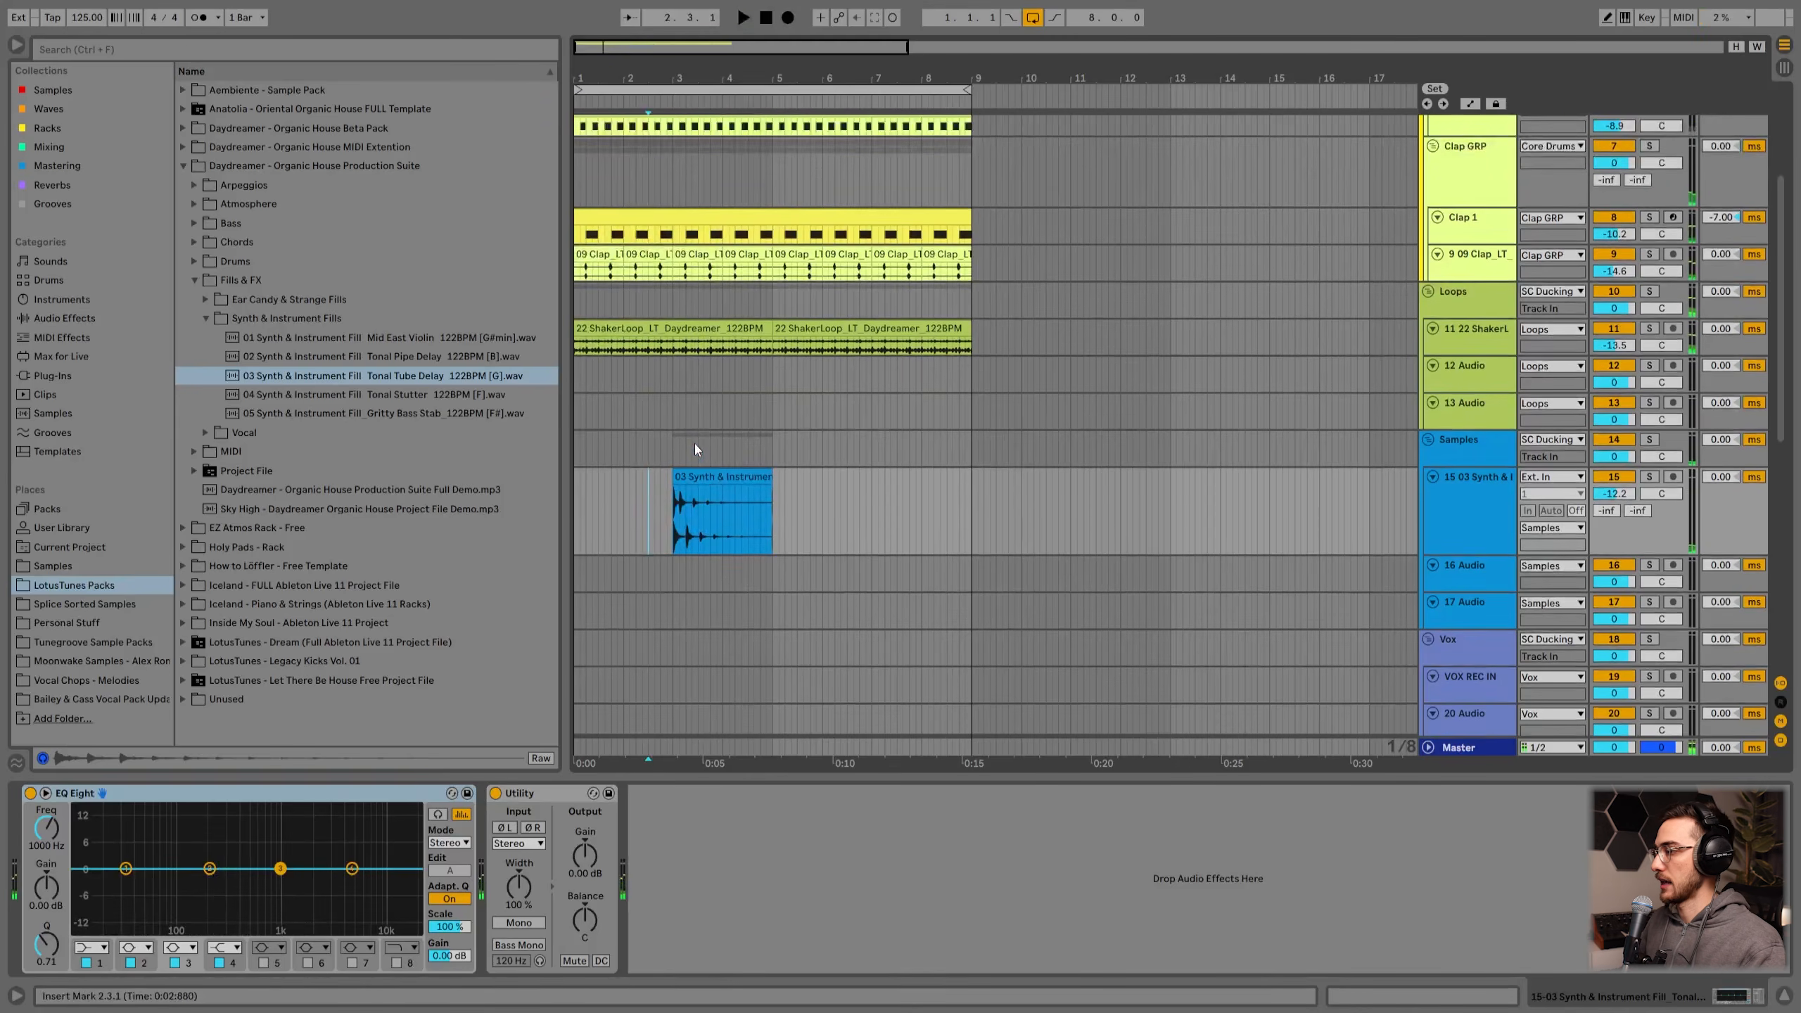
key(h)
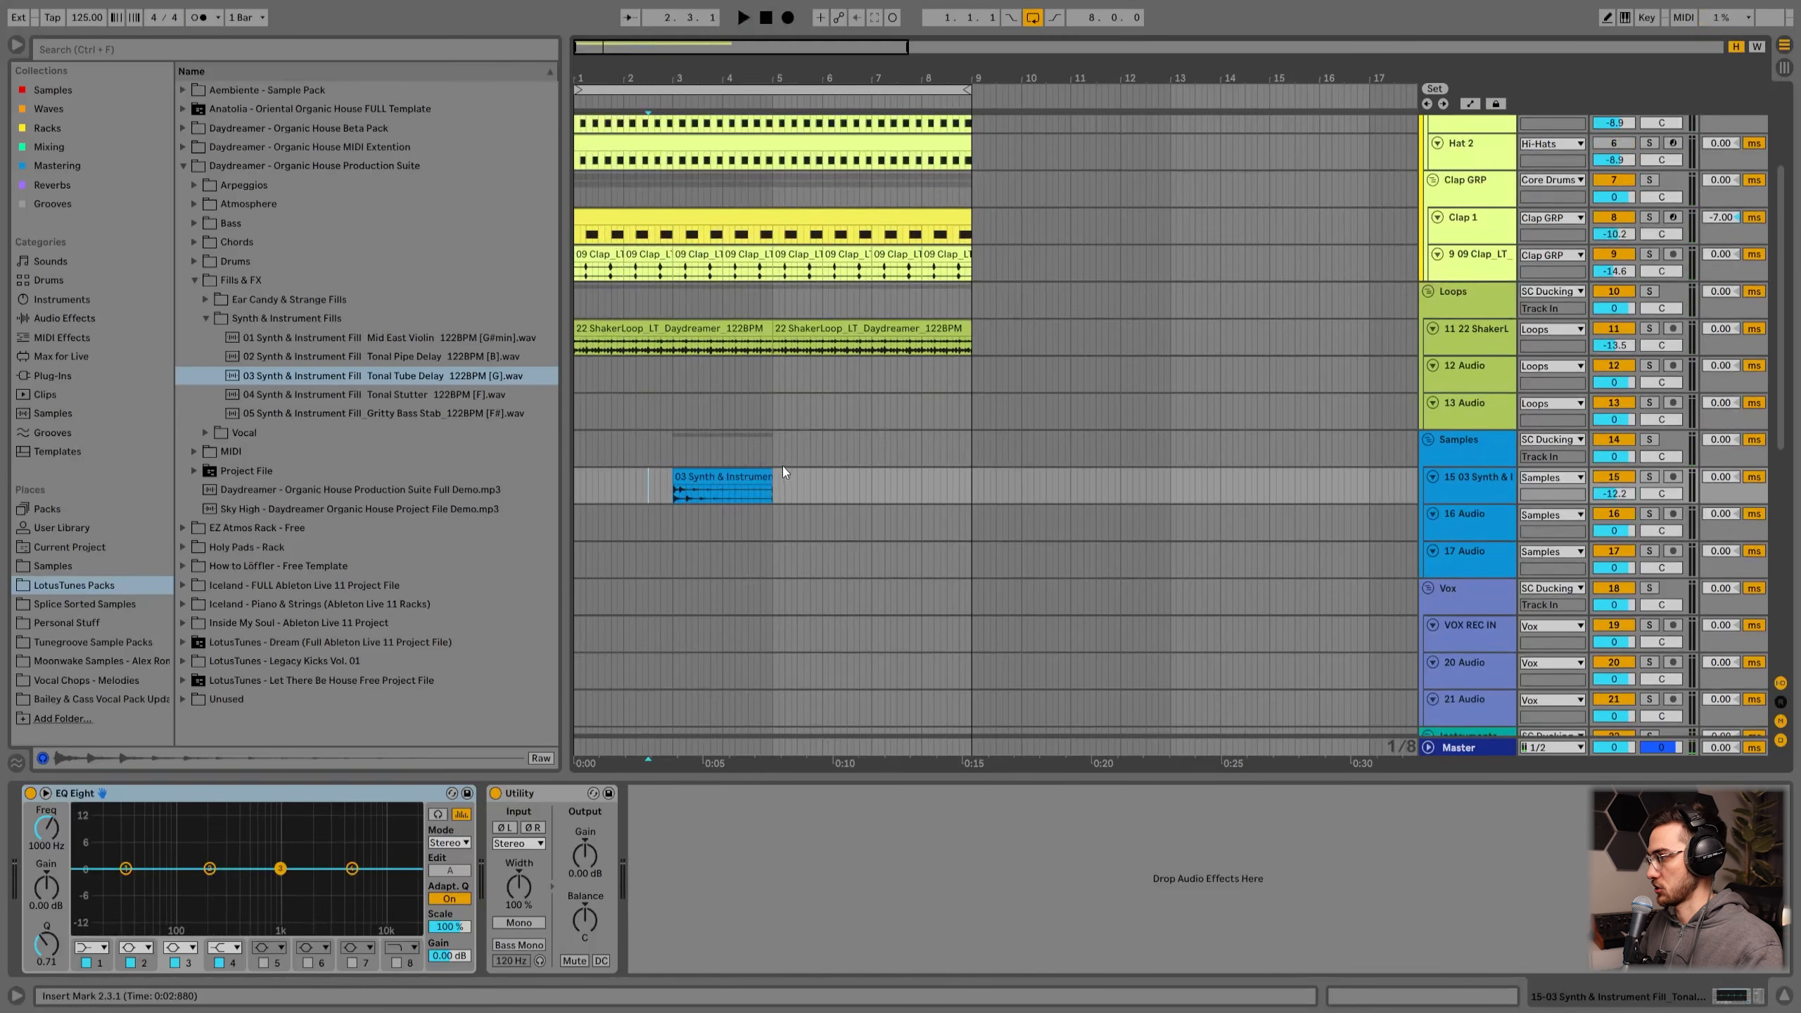
Step: Set the arrangement's fixed grid to 2 Bars
scroll(783, 468, down, 3)
click(1464, 428)
click(1463, 377)
click(1466, 408)
click(1469, 448)
click(1472, 420)
click(1468, 387)
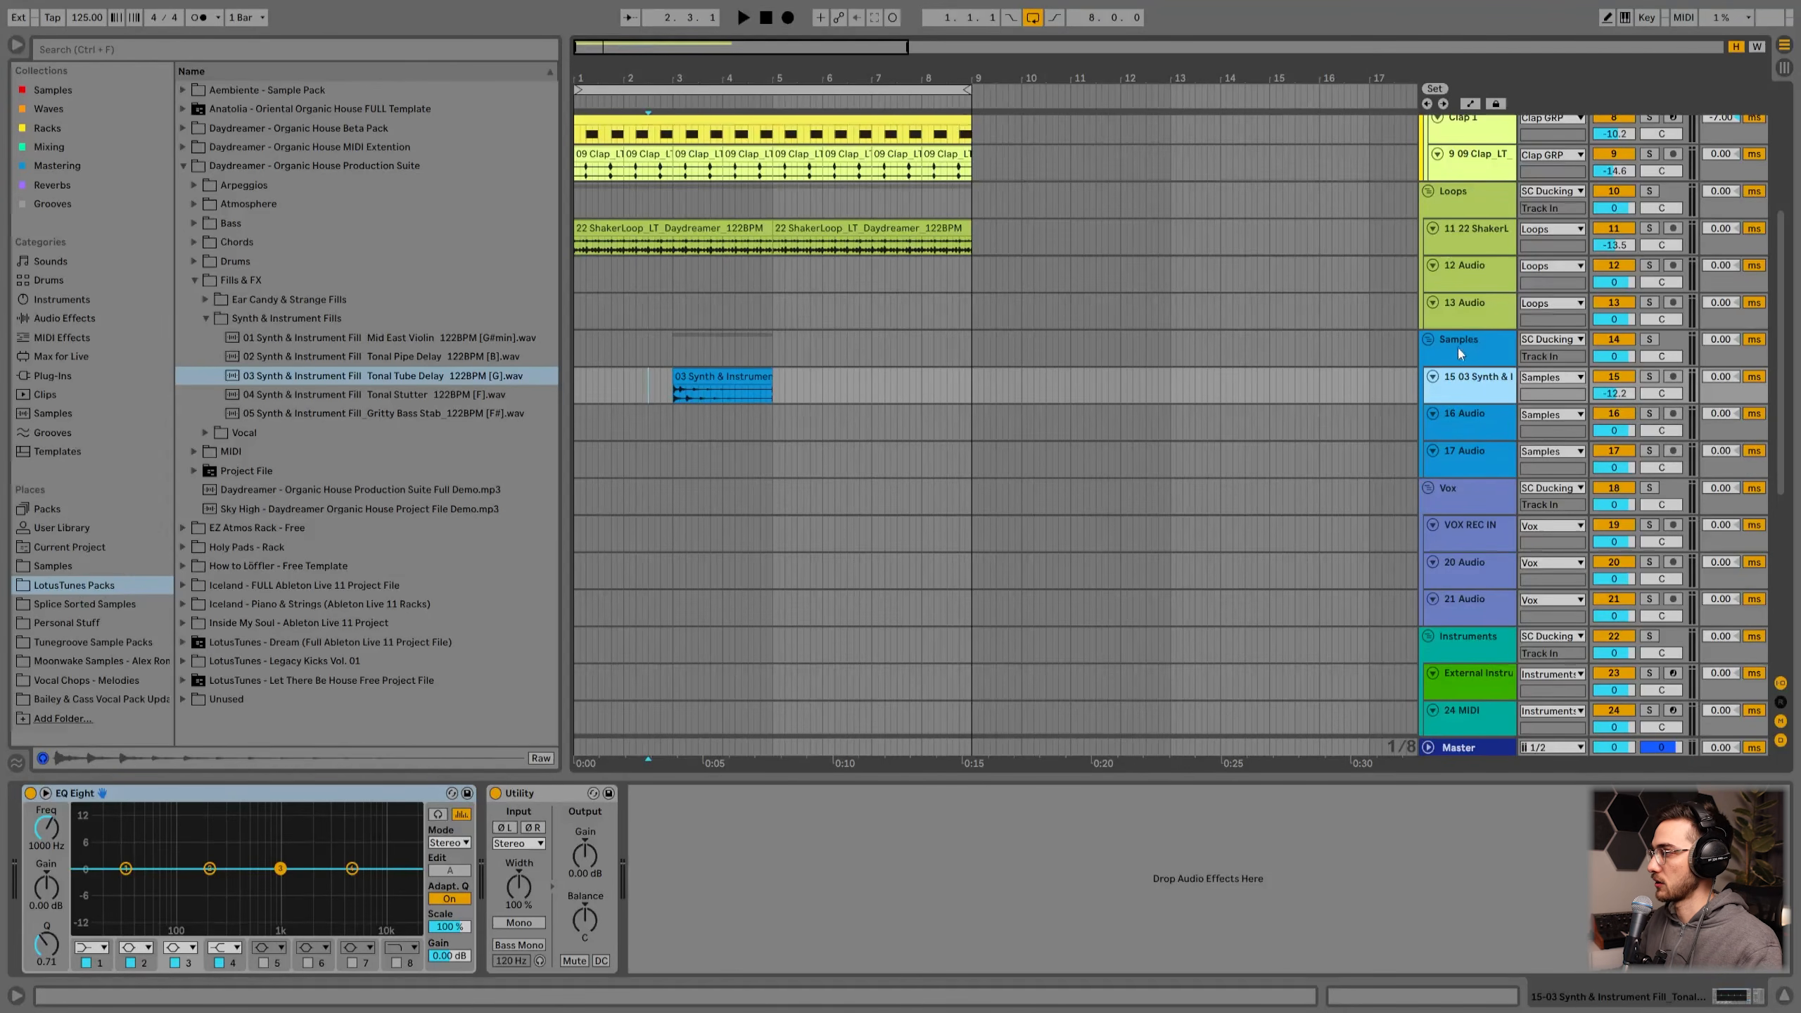
click(1458, 349)
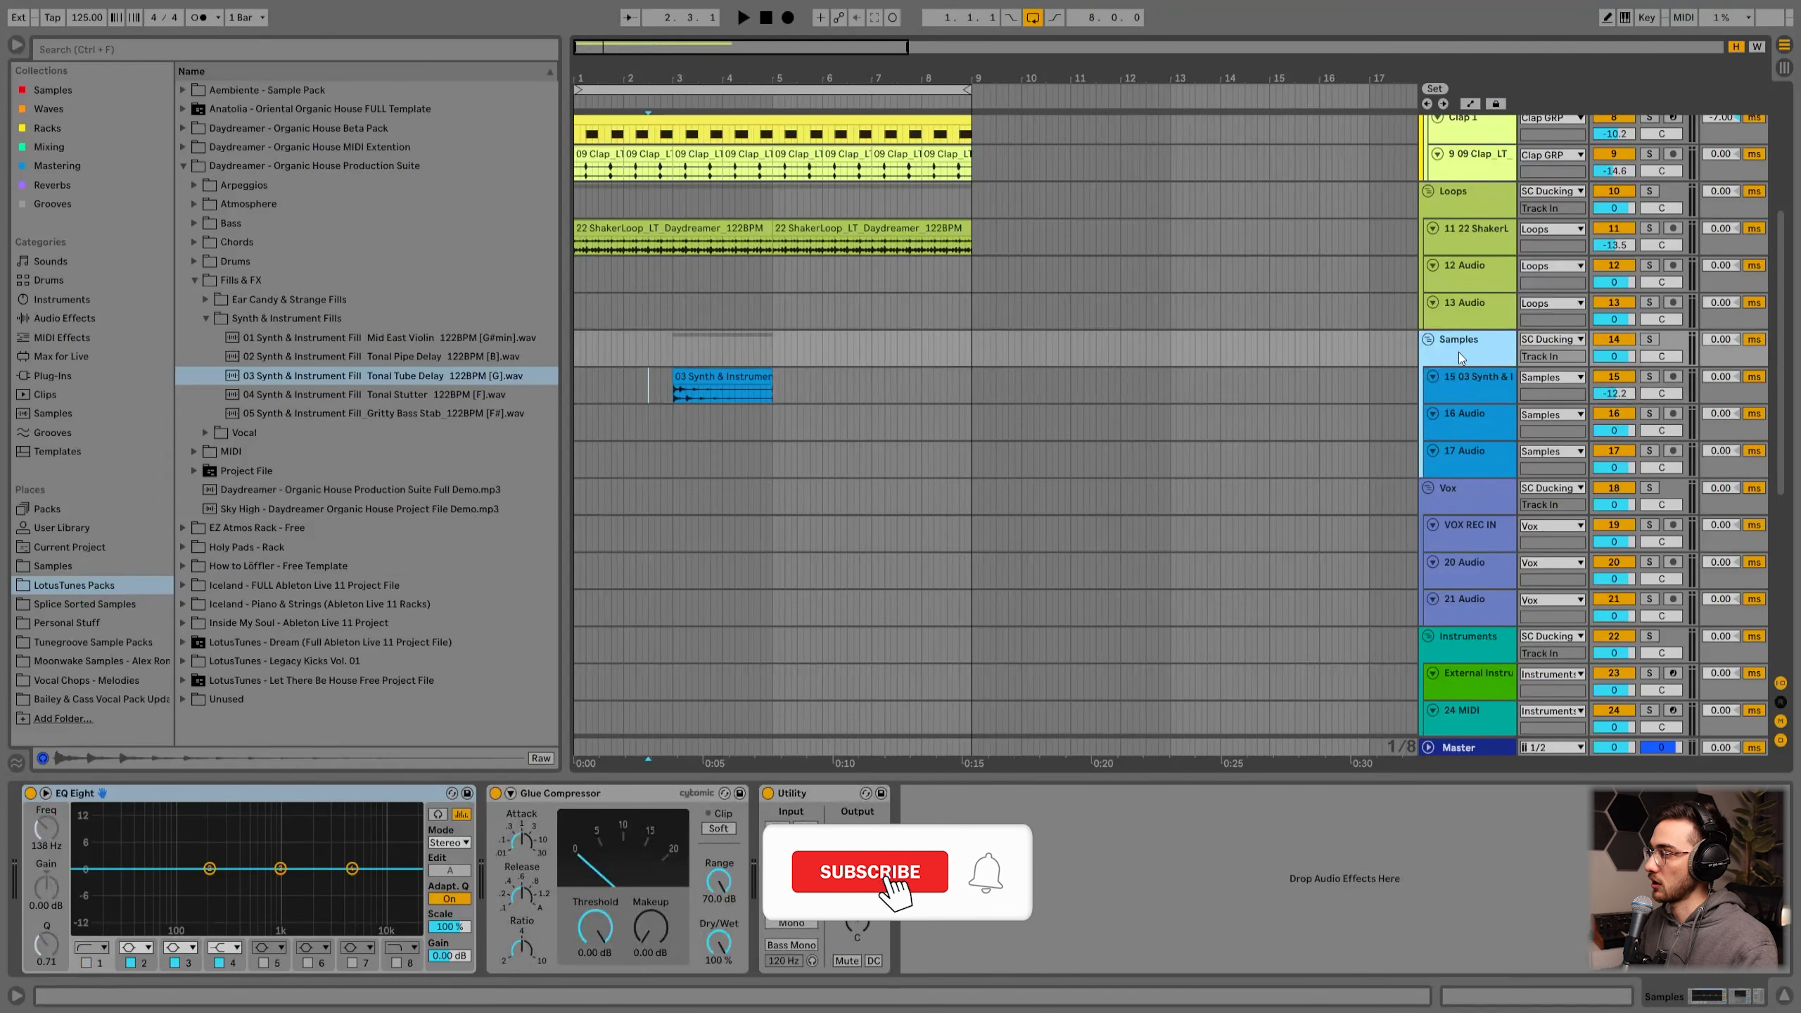
scroll(1458, 383, down, 2)
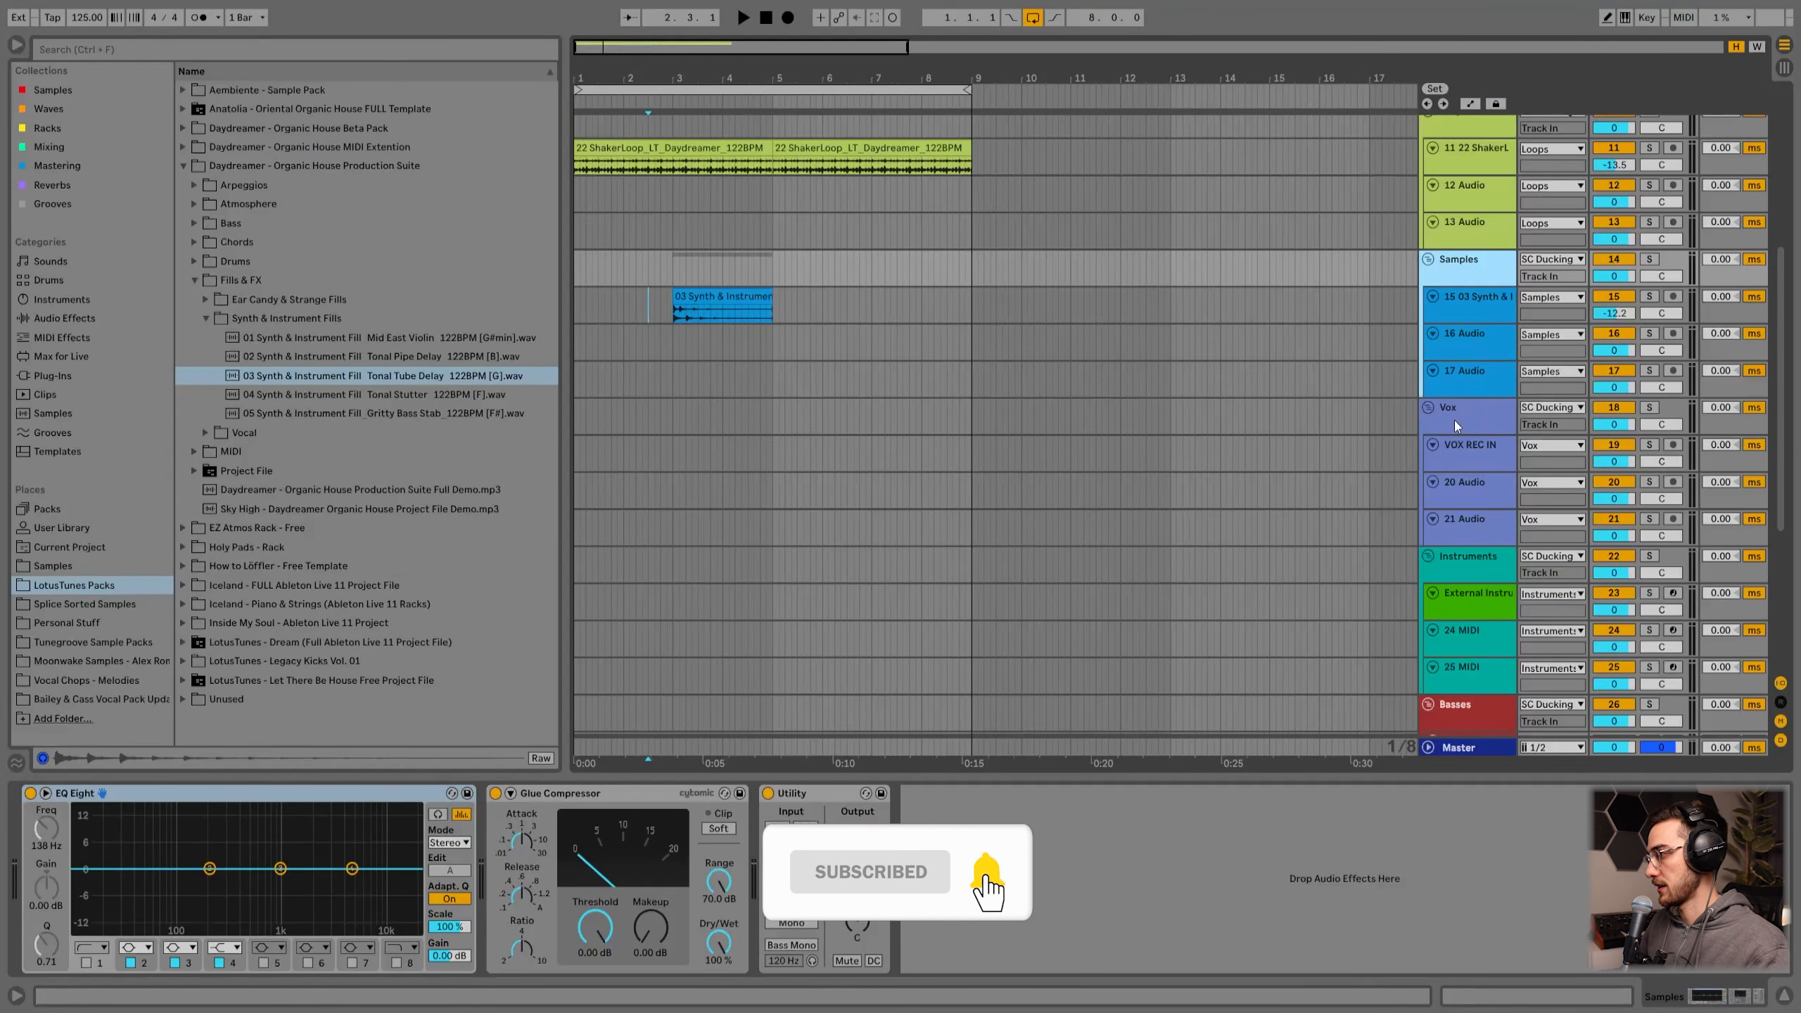
click(1455, 419)
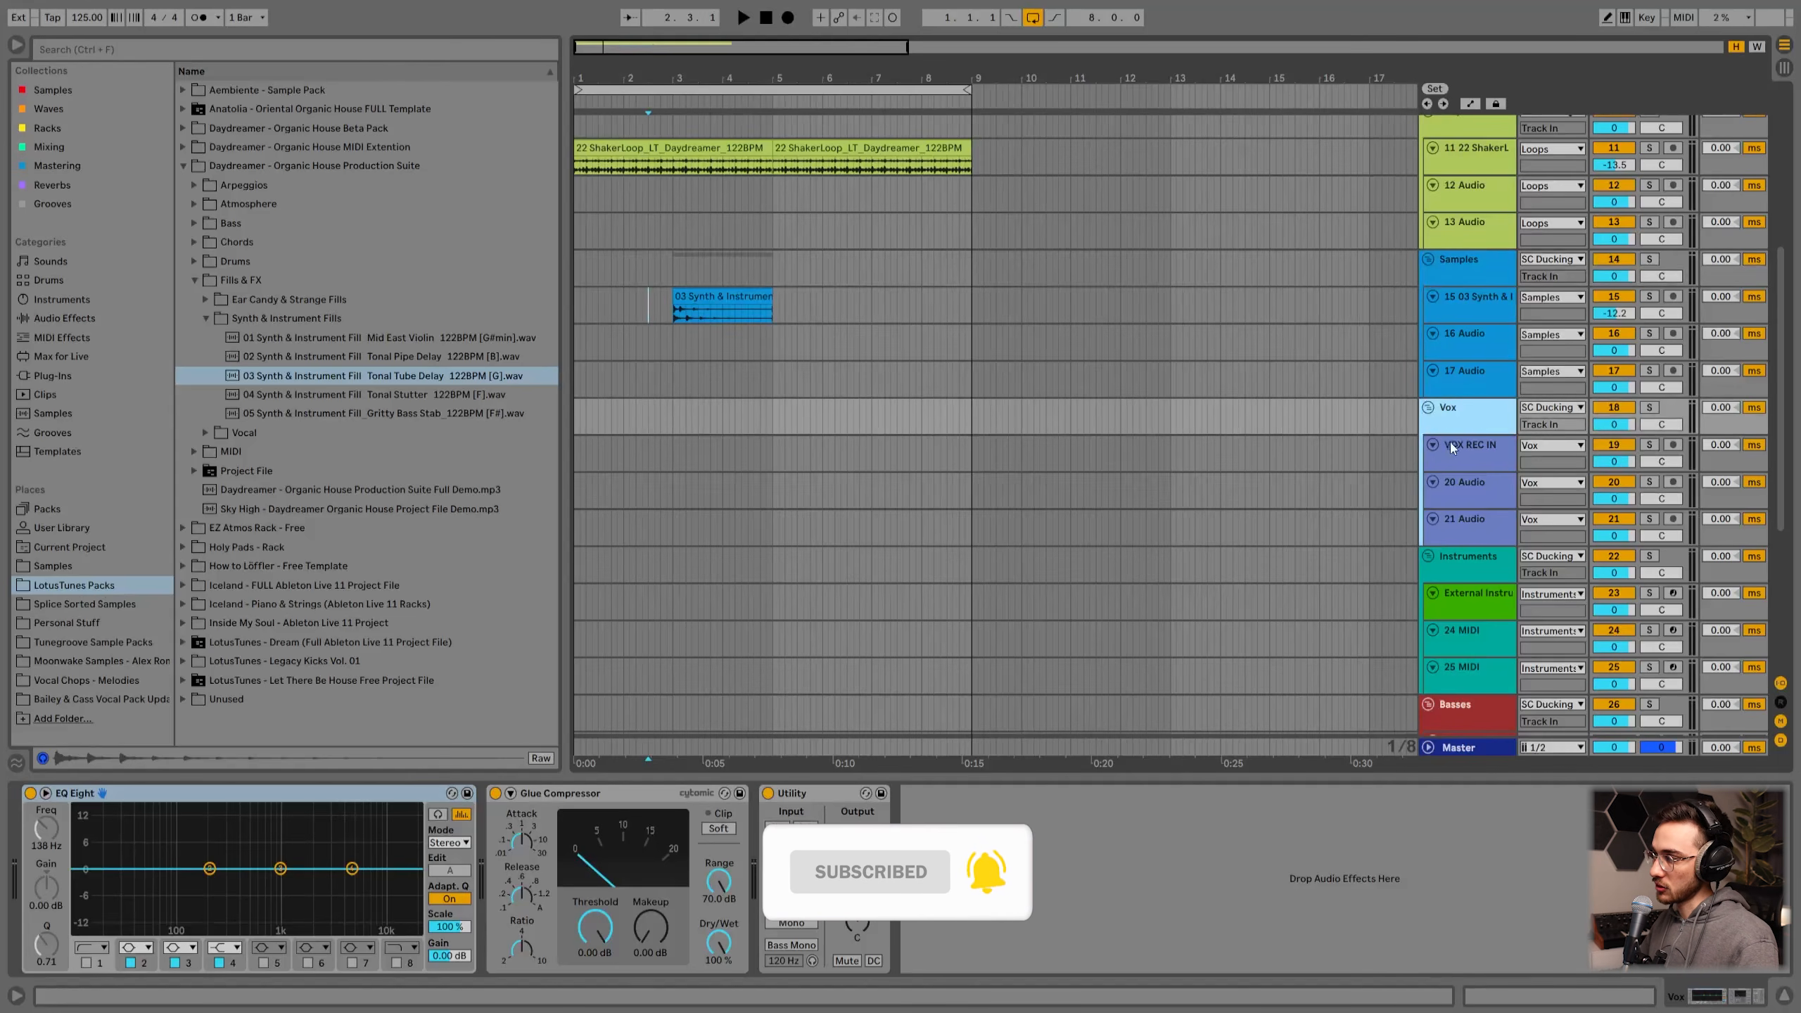
right_click(688, 467)
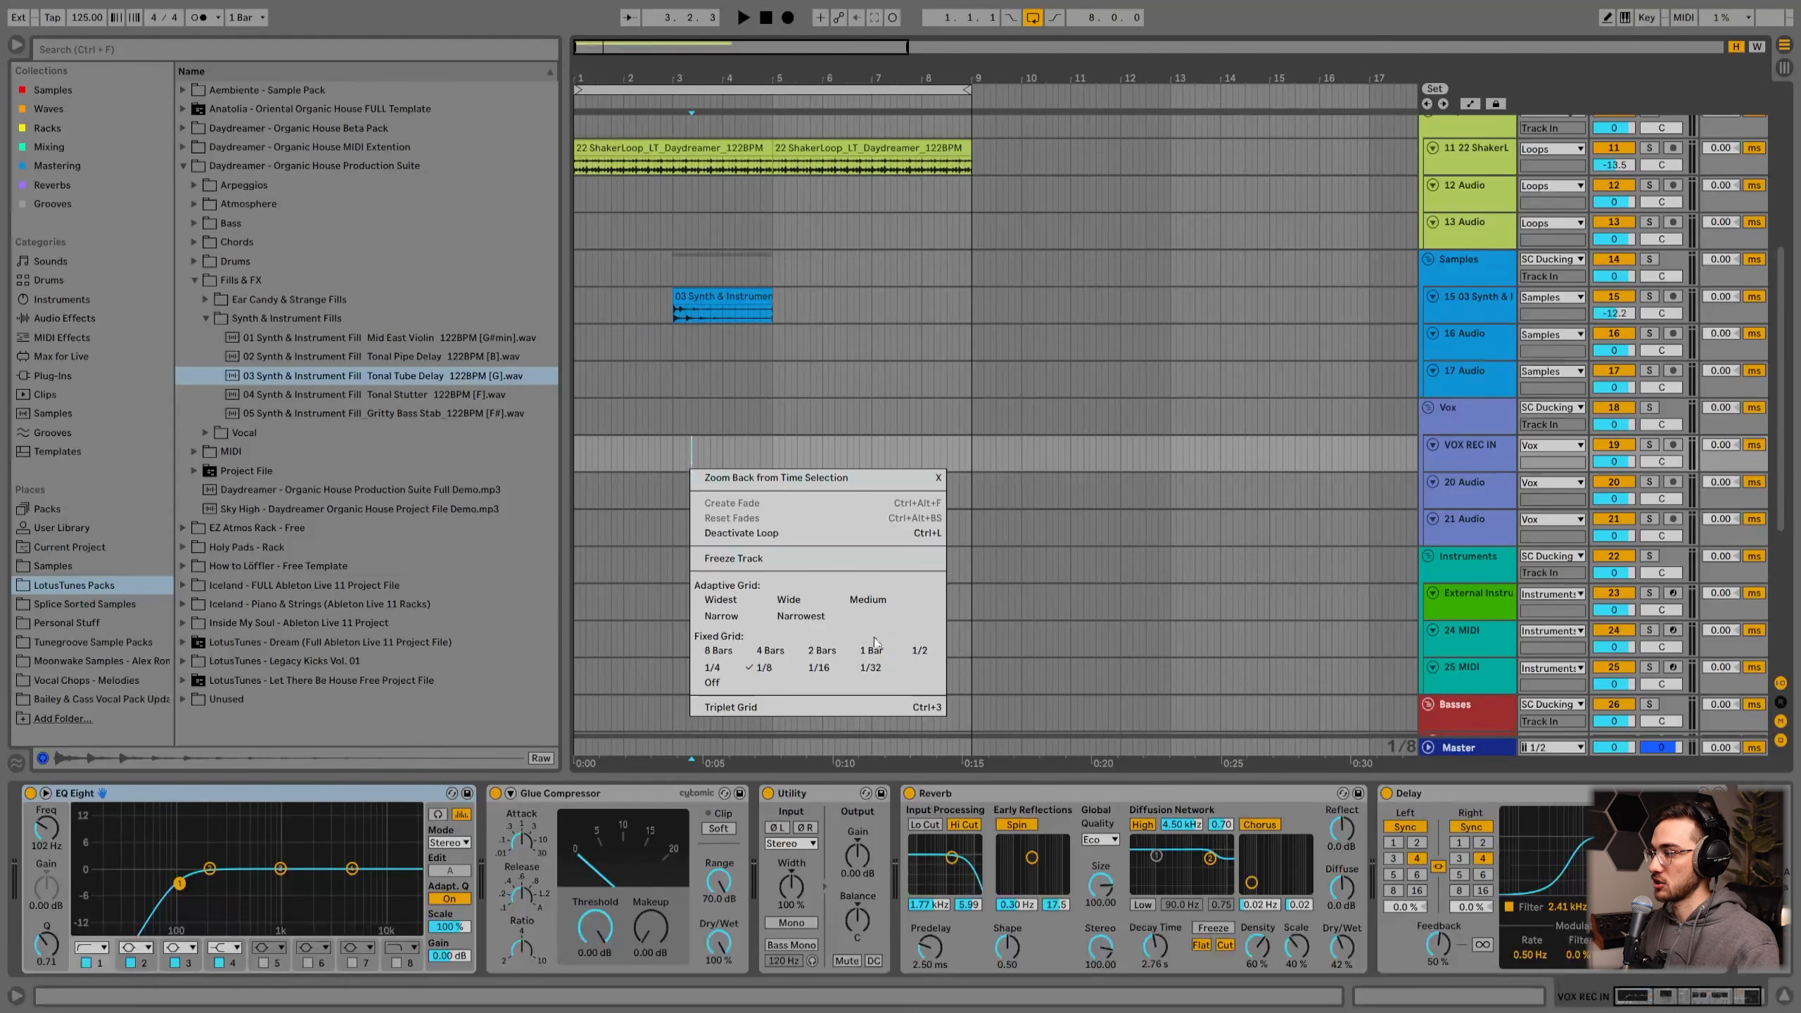
click(826, 652)
Step: Place 02 Vocal Fill_Classic Deep HI_122BPM_Dmin from the Vocal fills folder on the 20 Audio track in the Vox group at bar 1
click(1489, 457)
click(1479, 489)
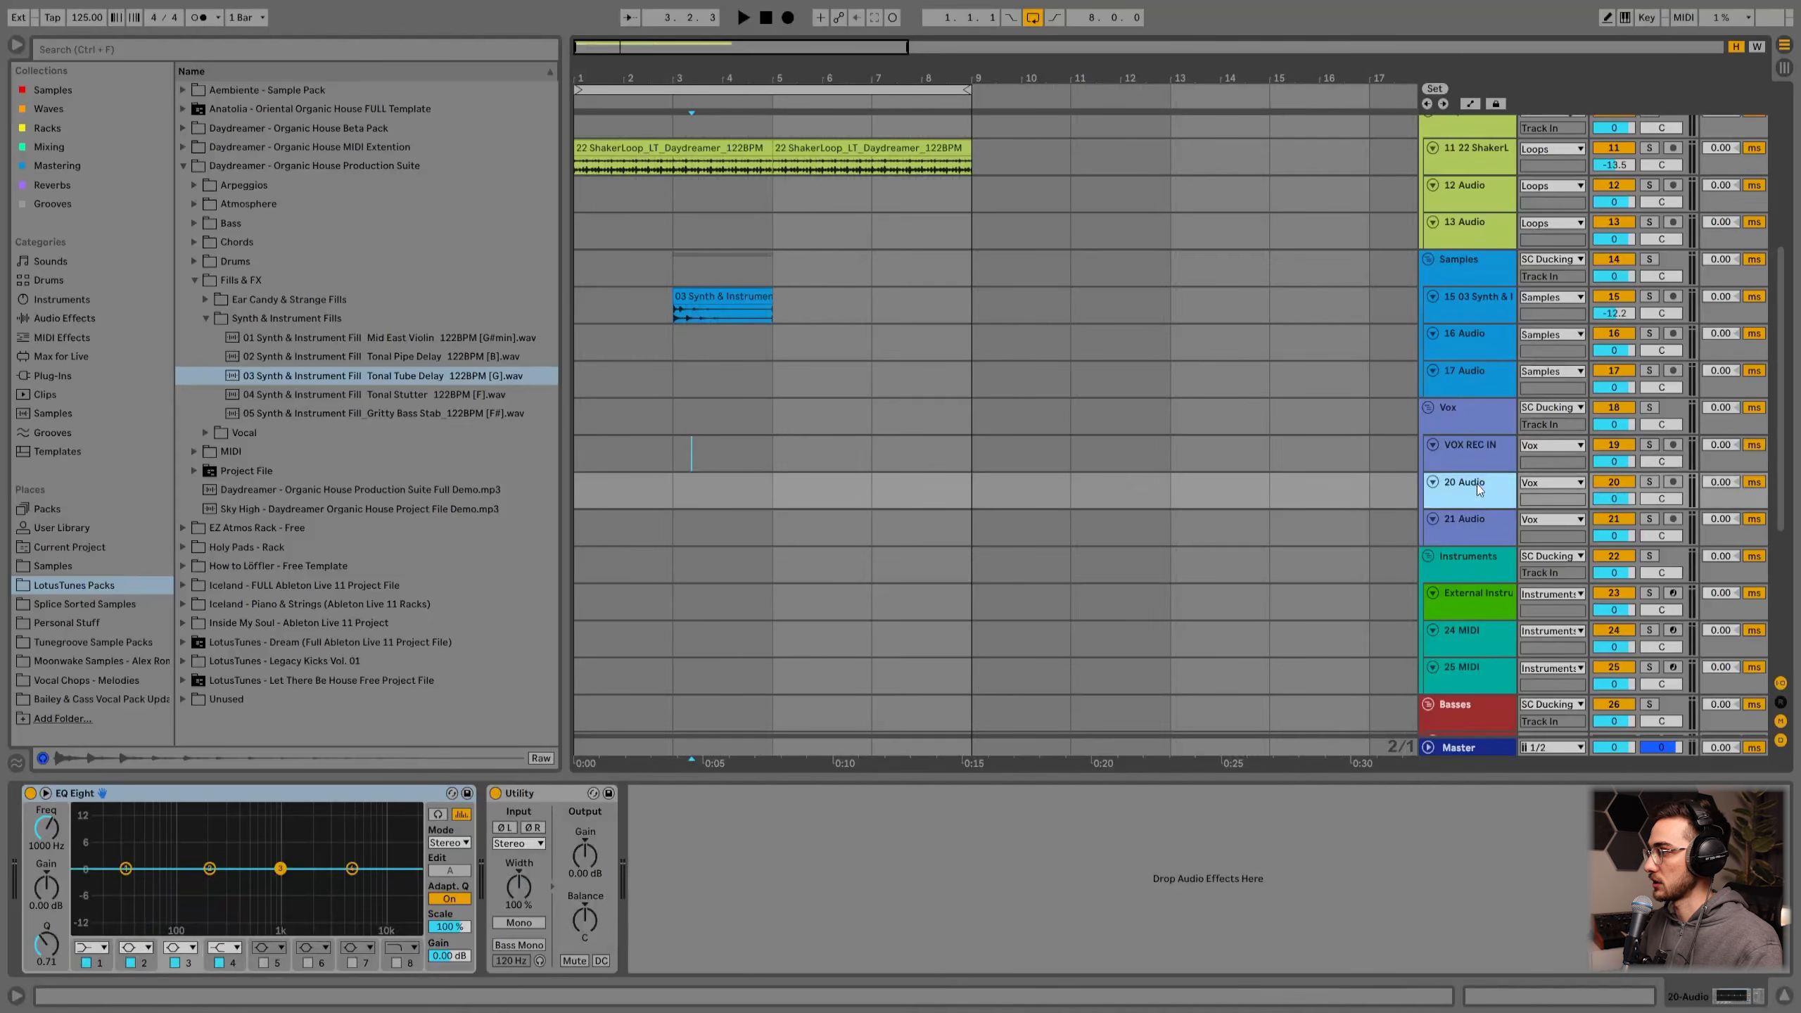
click(1473, 524)
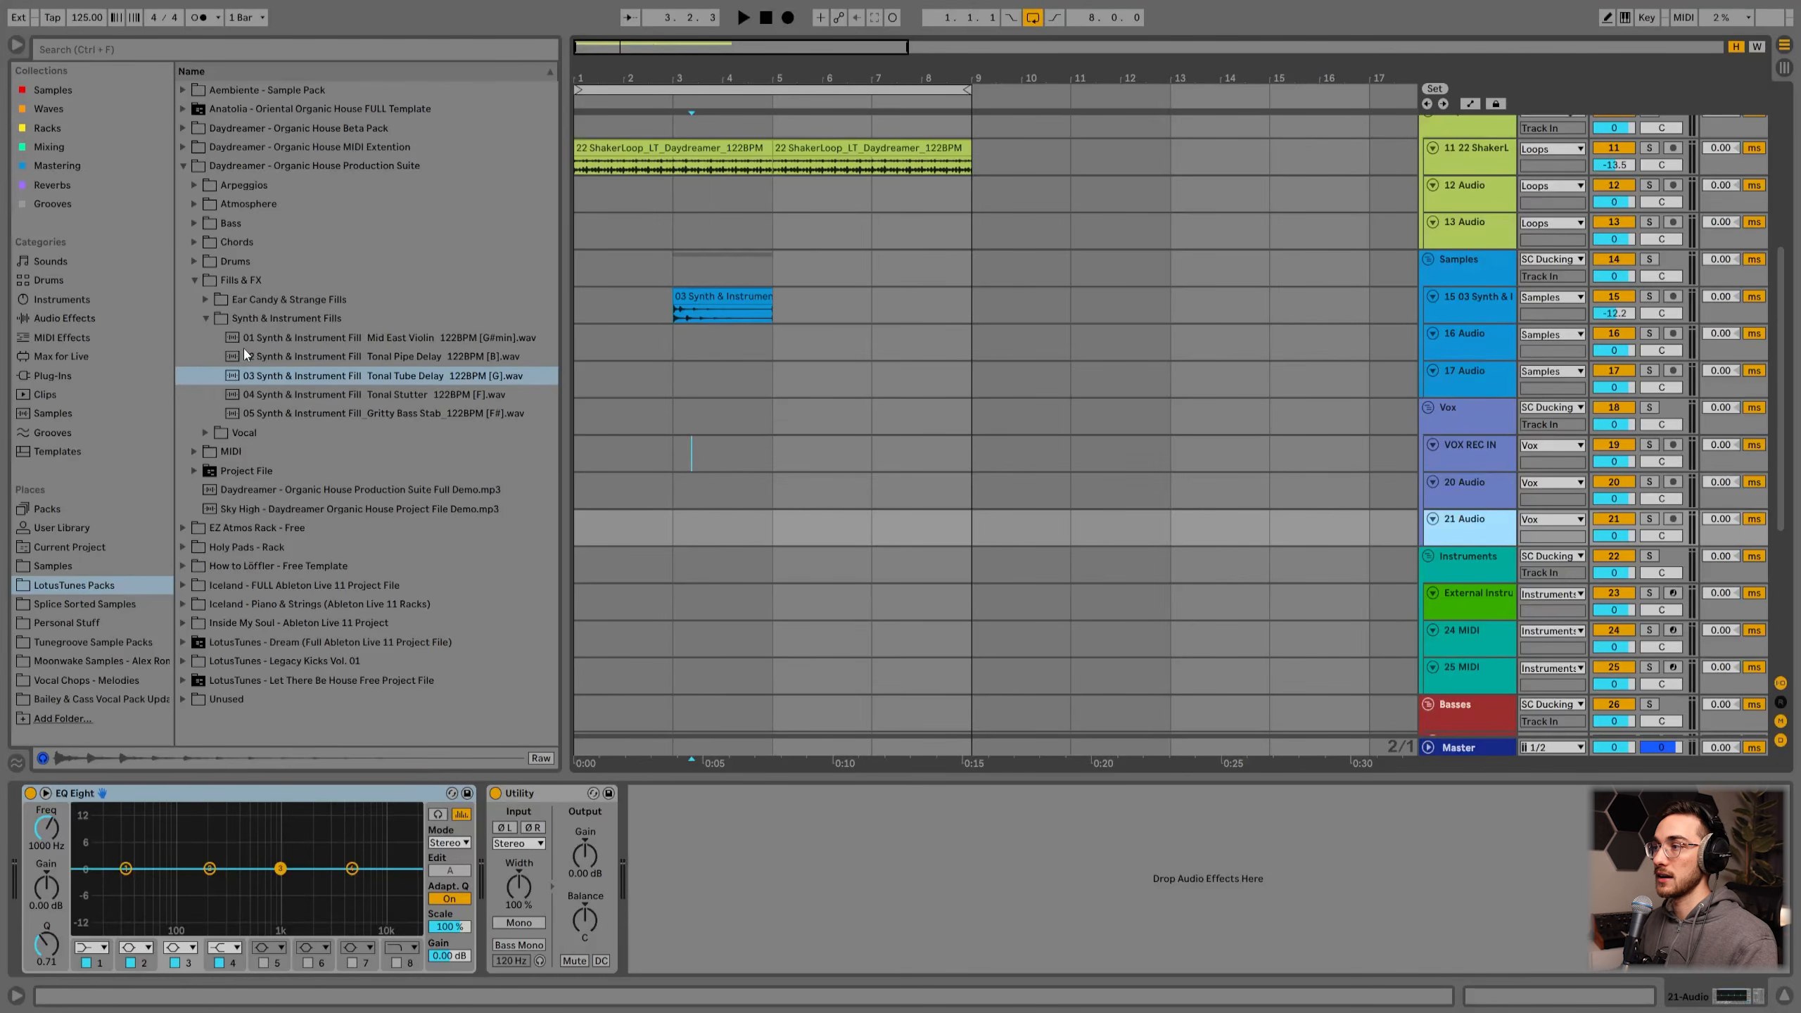
key(Up)
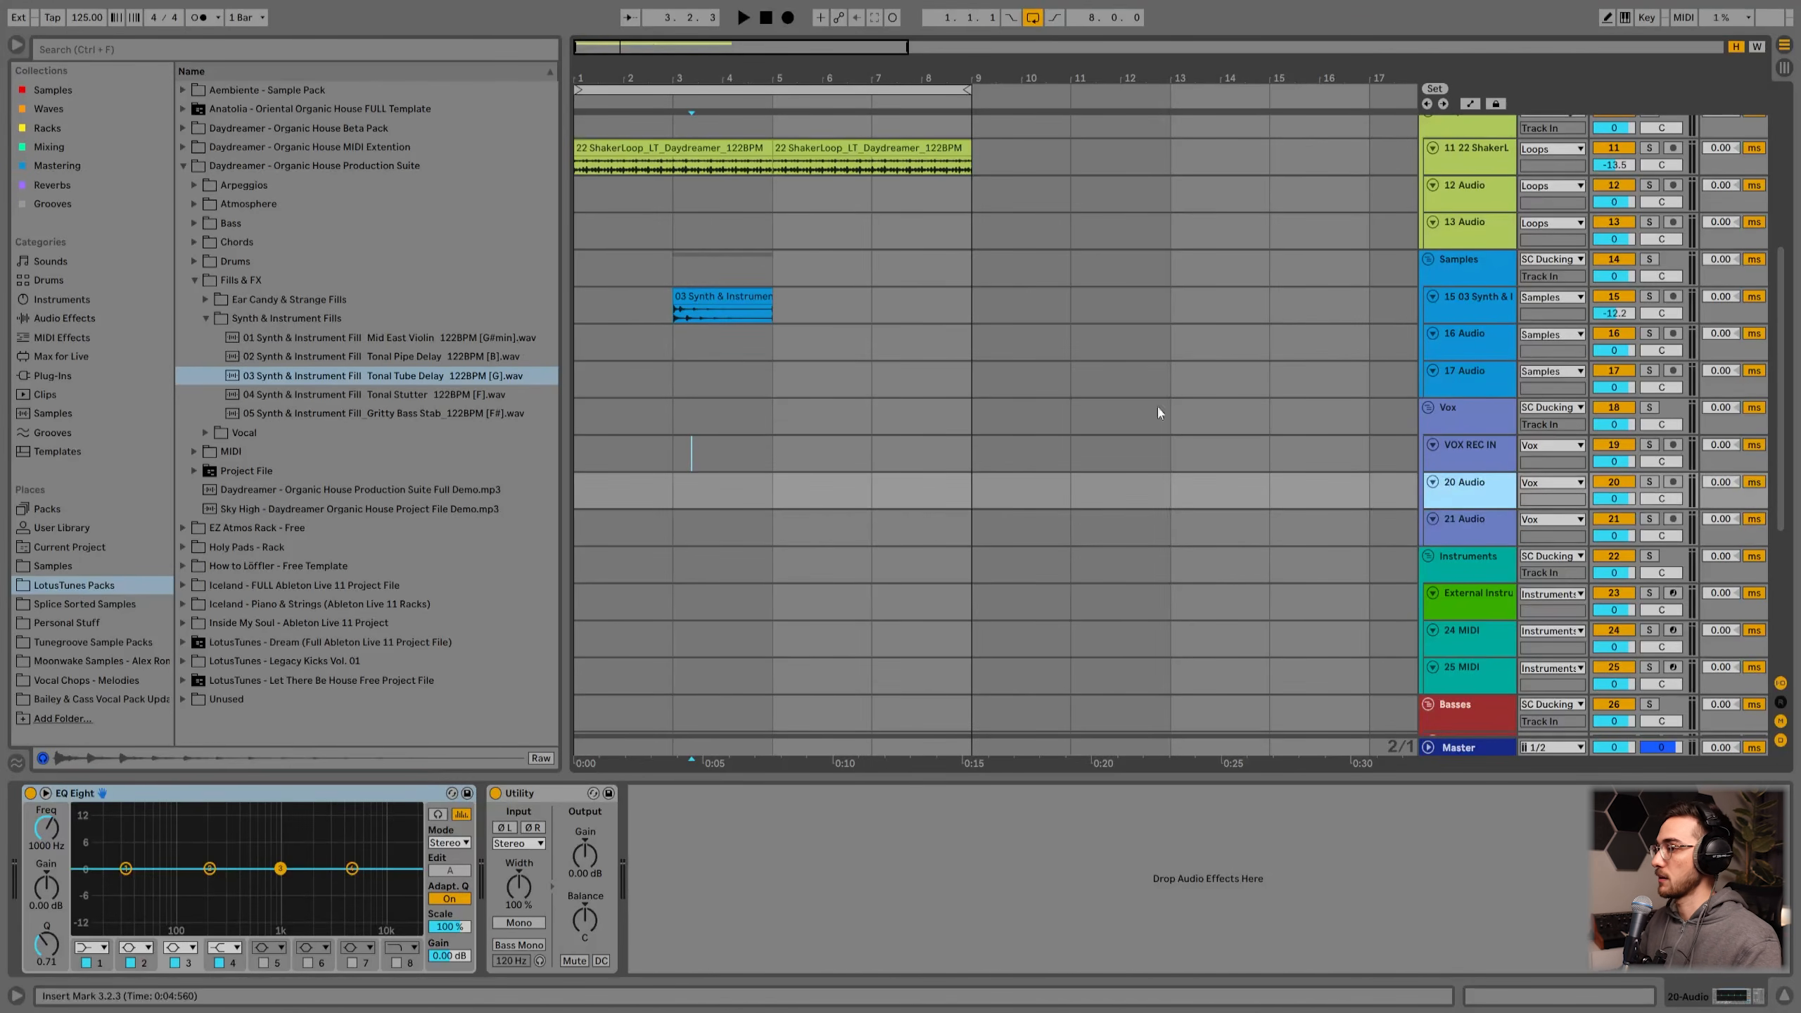
click(206, 317)
click(205, 338)
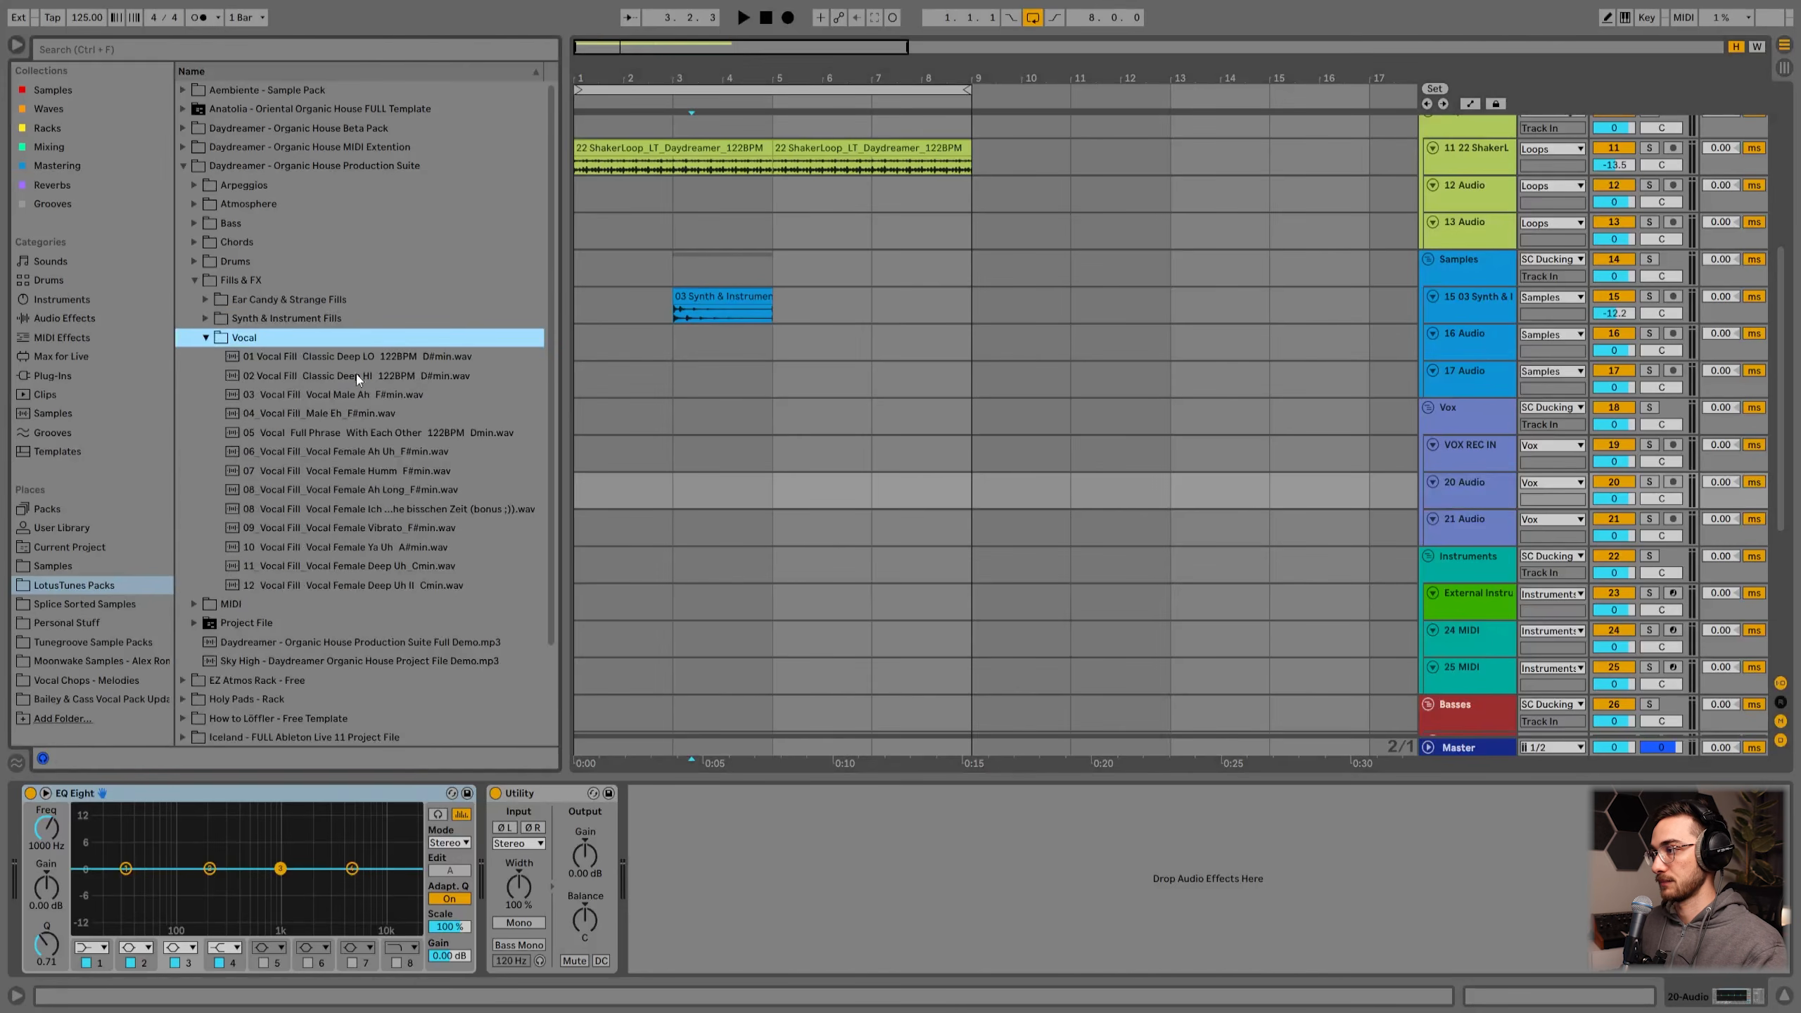
click(356, 374)
drag(346, 378, 599, 500)
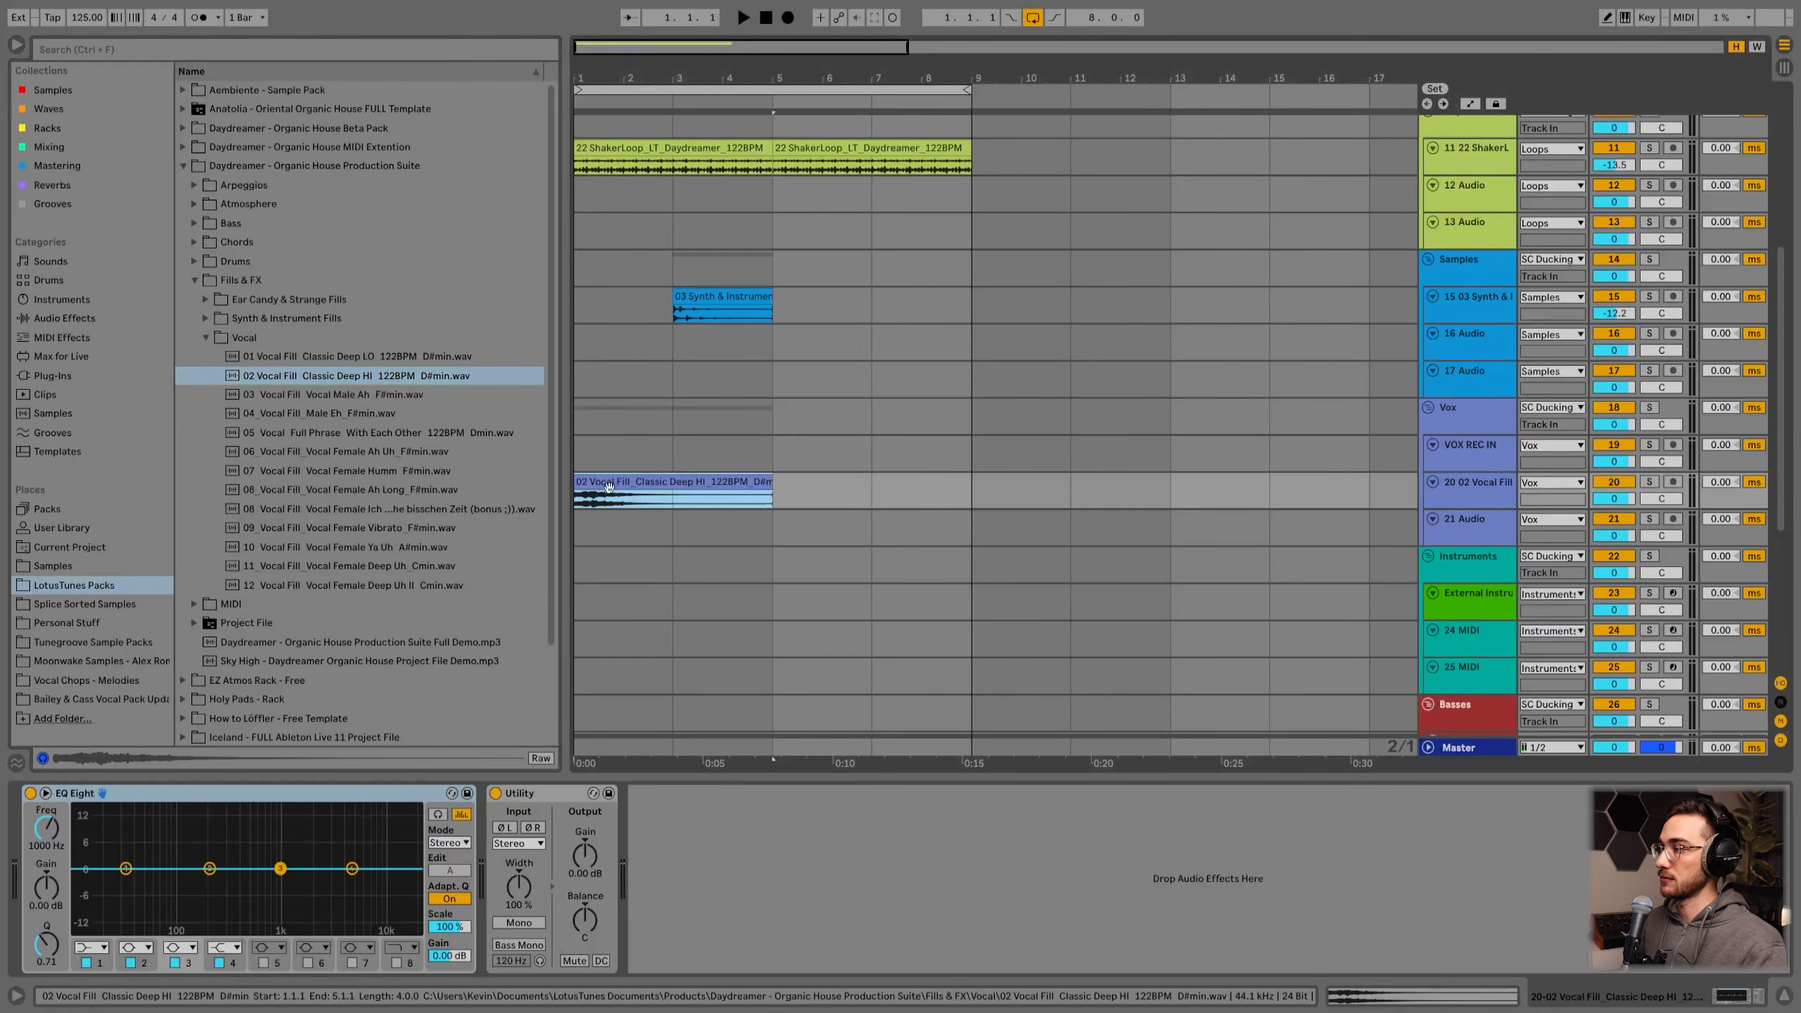
Step: Set the vocal fill track's volume to about -16.9 dB while listening
drag(1619, 499, 1620, 567)
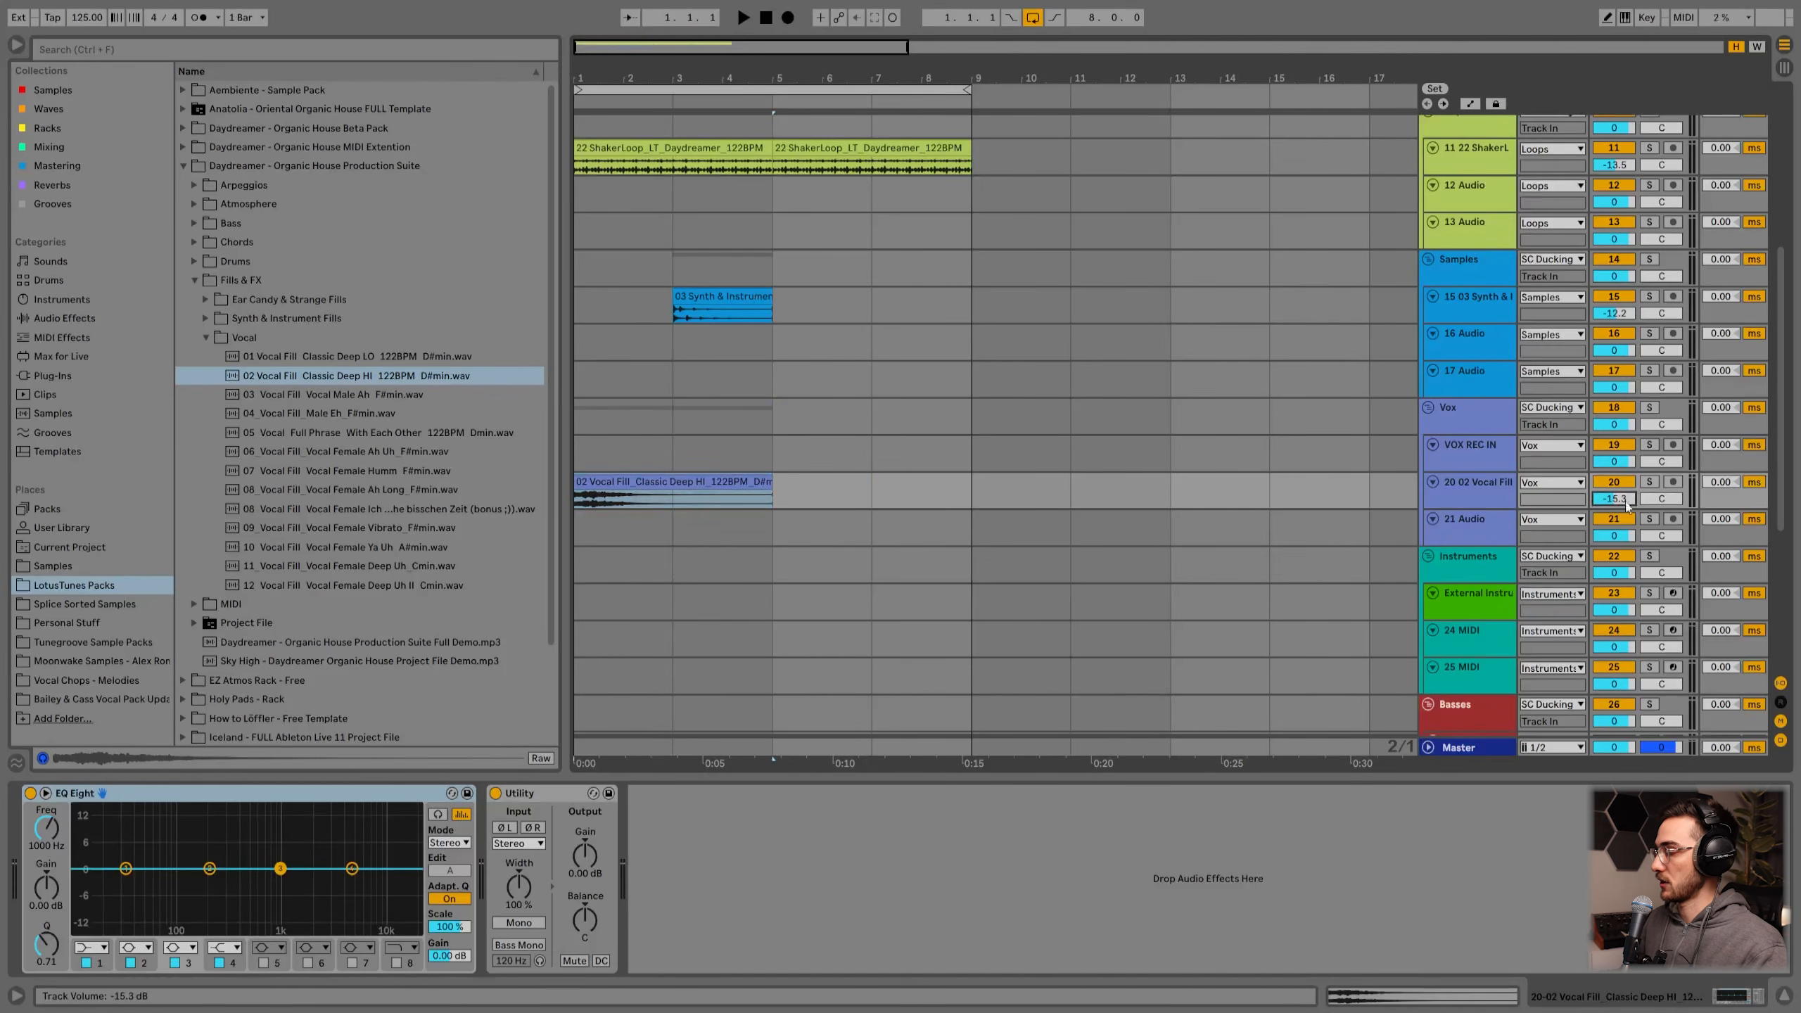
key(space)
drag(1623, 499, 1623, 508)
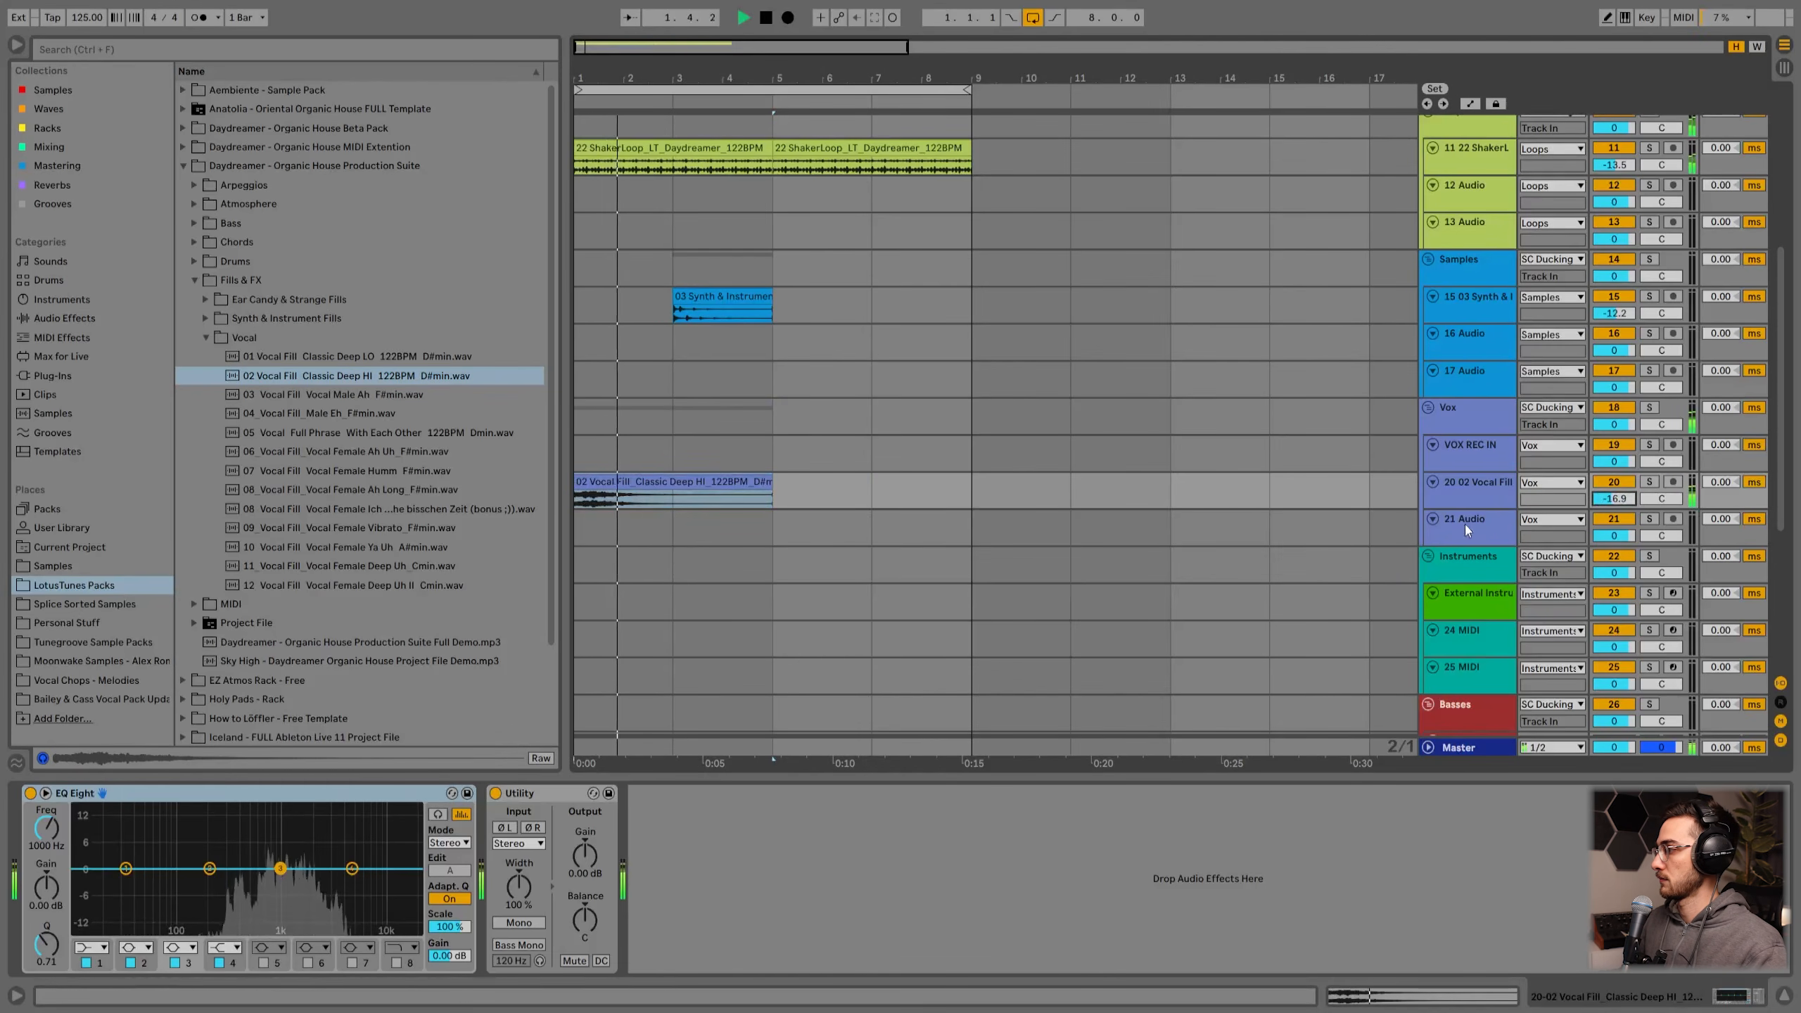
click(1470, 499)
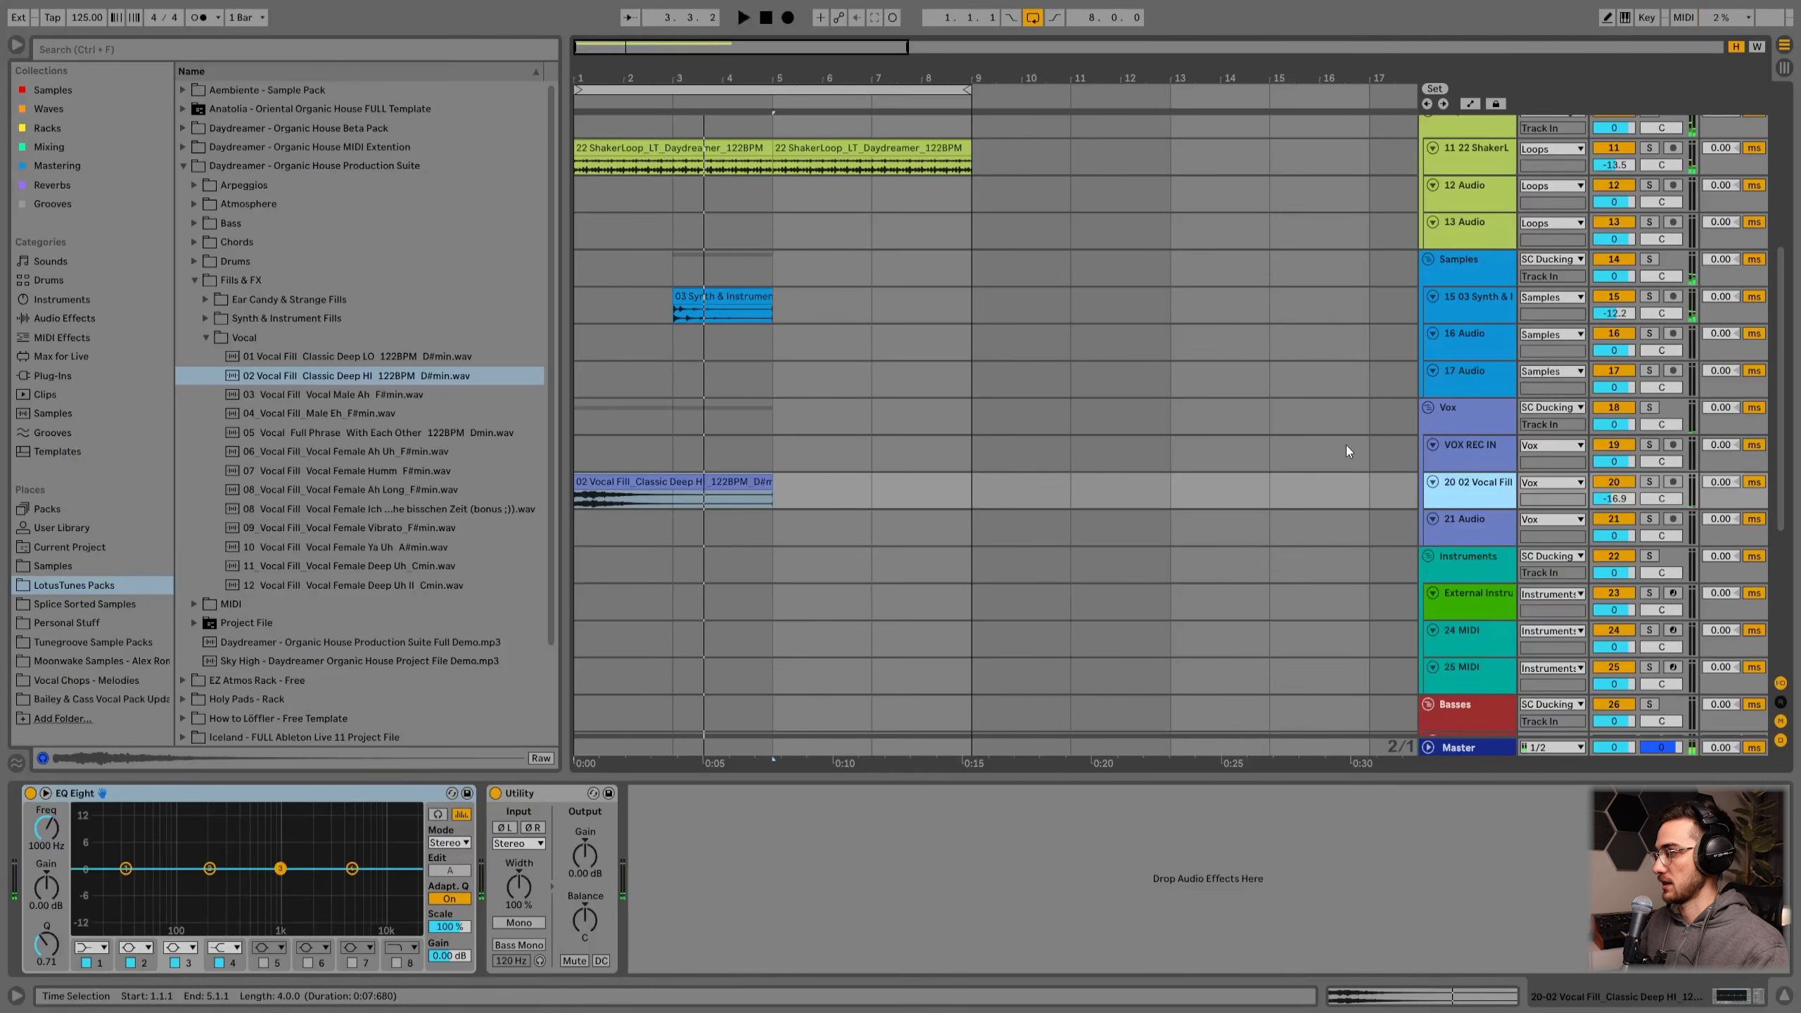
Step: Insert a new audio track below VOX REC IN in the Vox group and open its input settings
scroll(1476, 419, down, 1)
click(1476, 418)
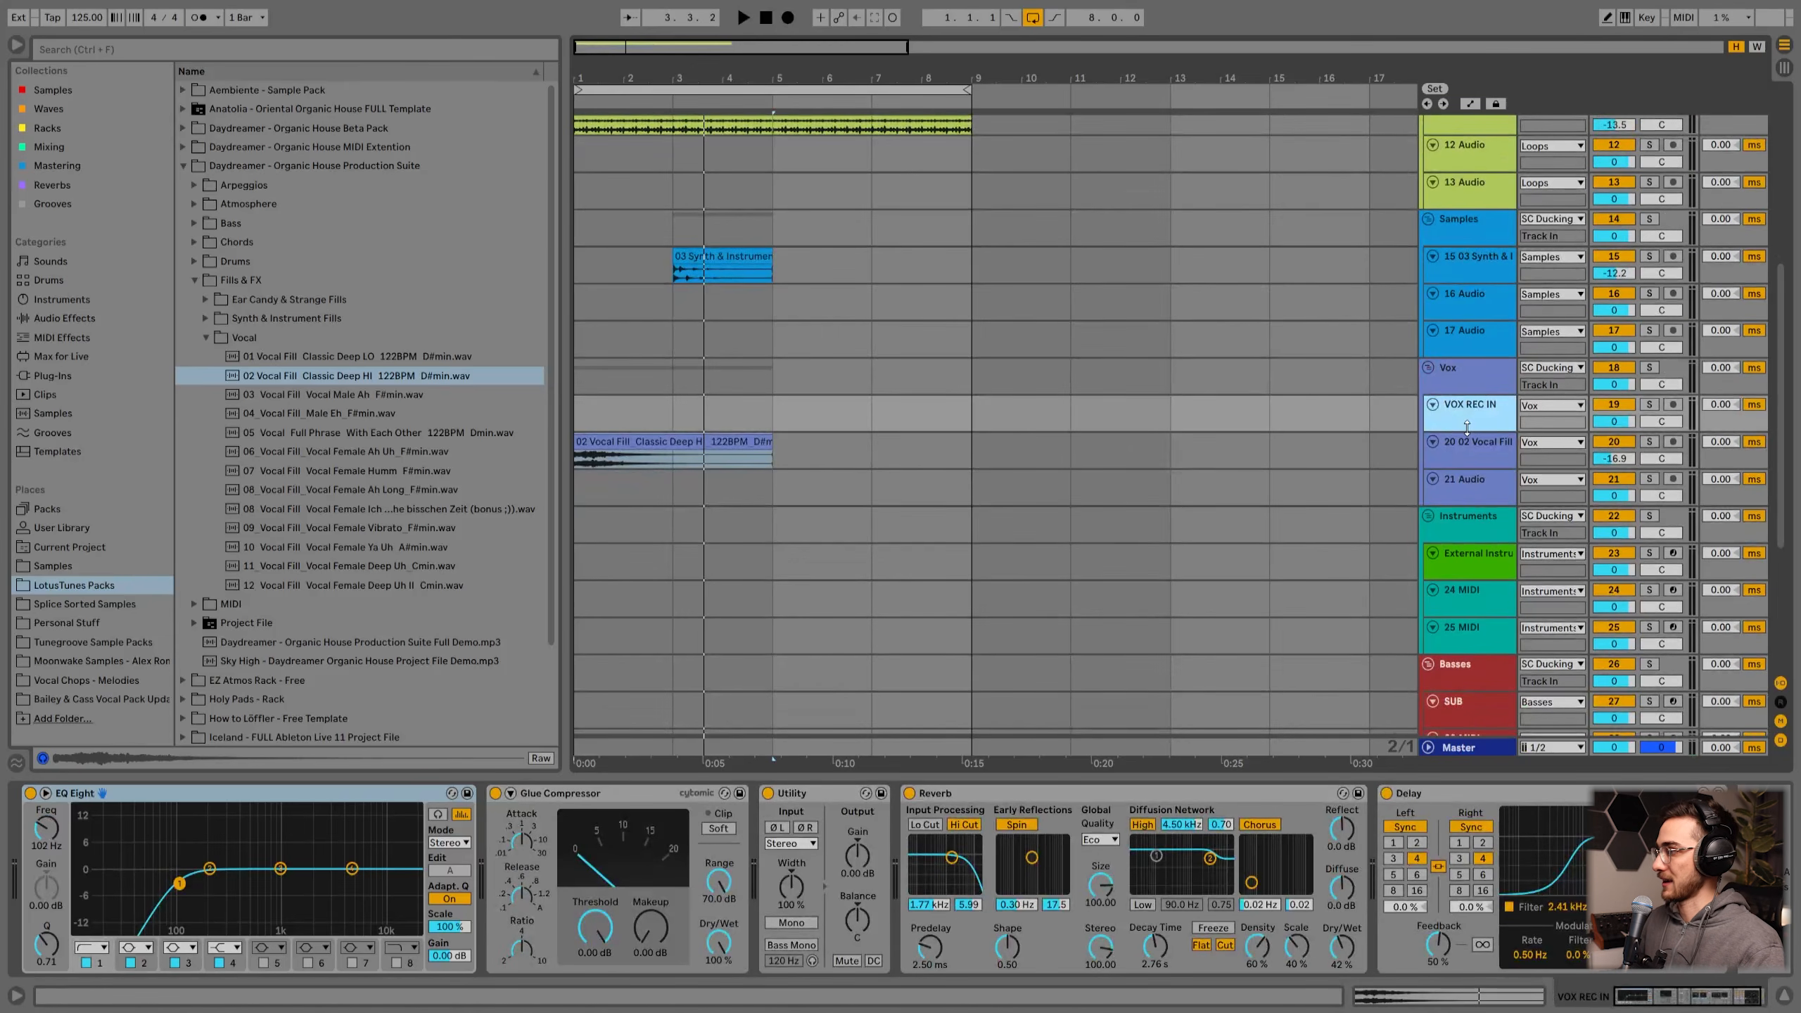
drag(1467, 428, 1471, 472)
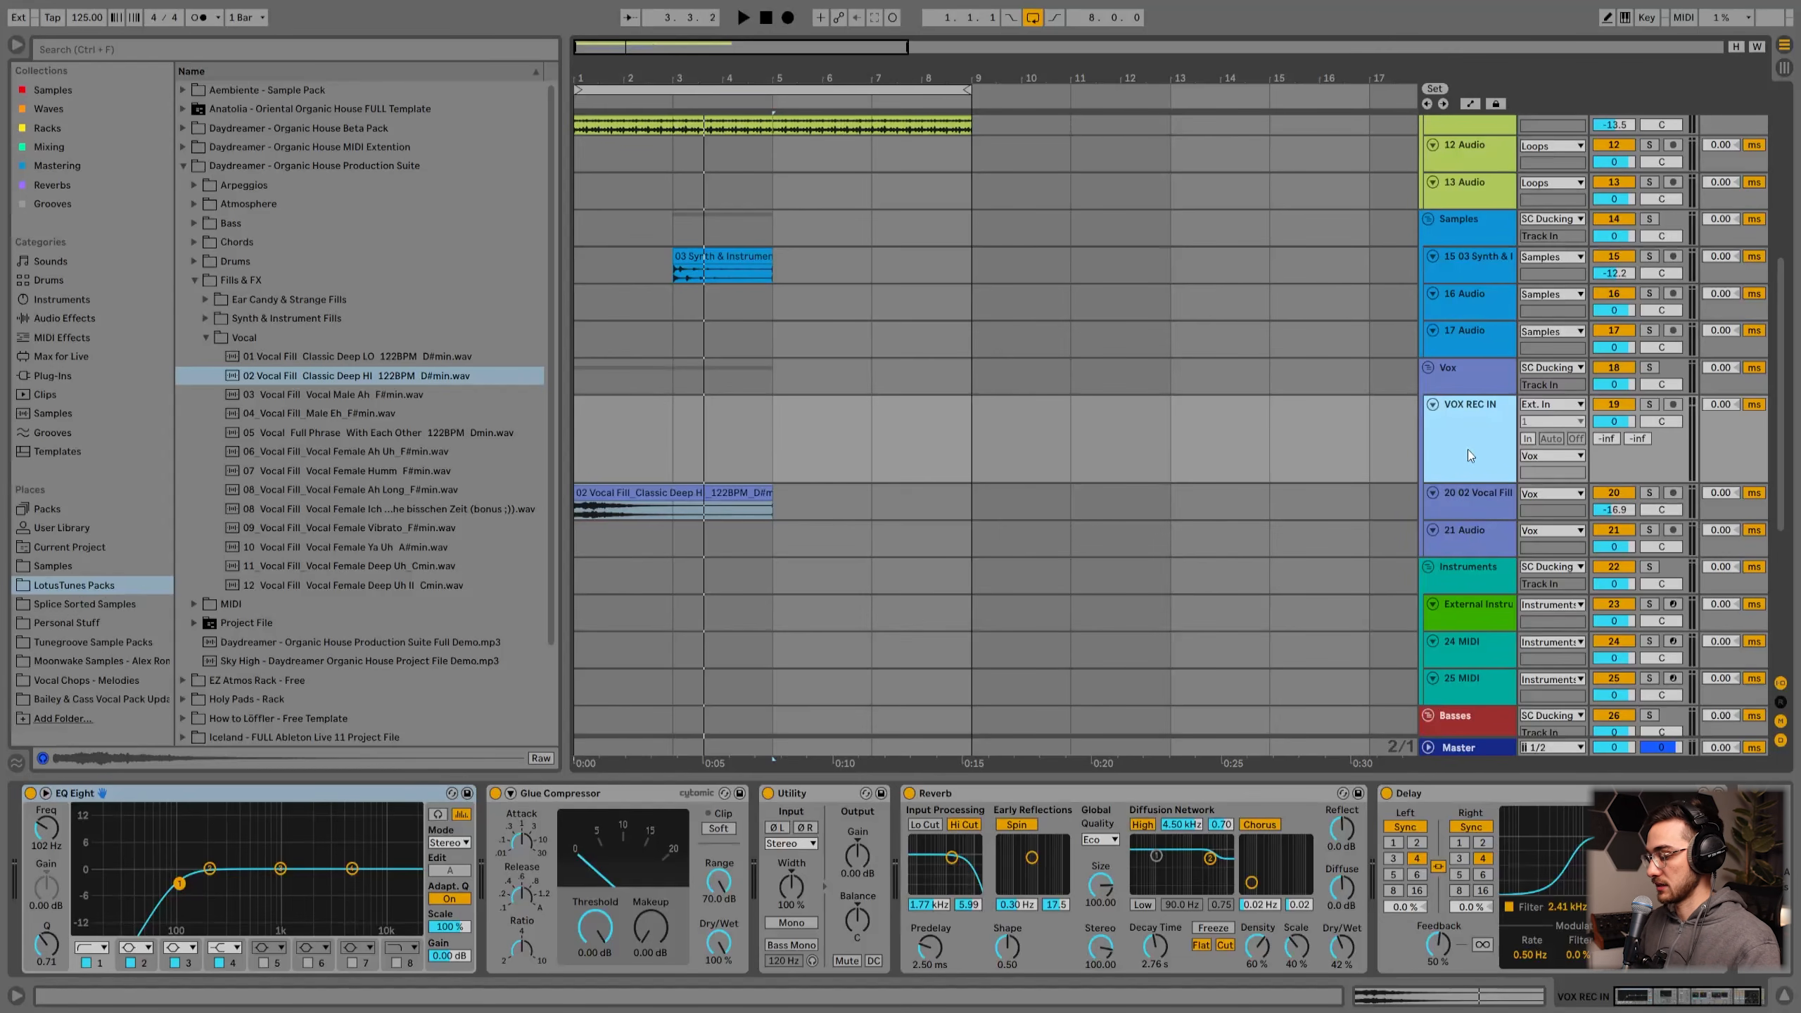
key(ctrl+t)
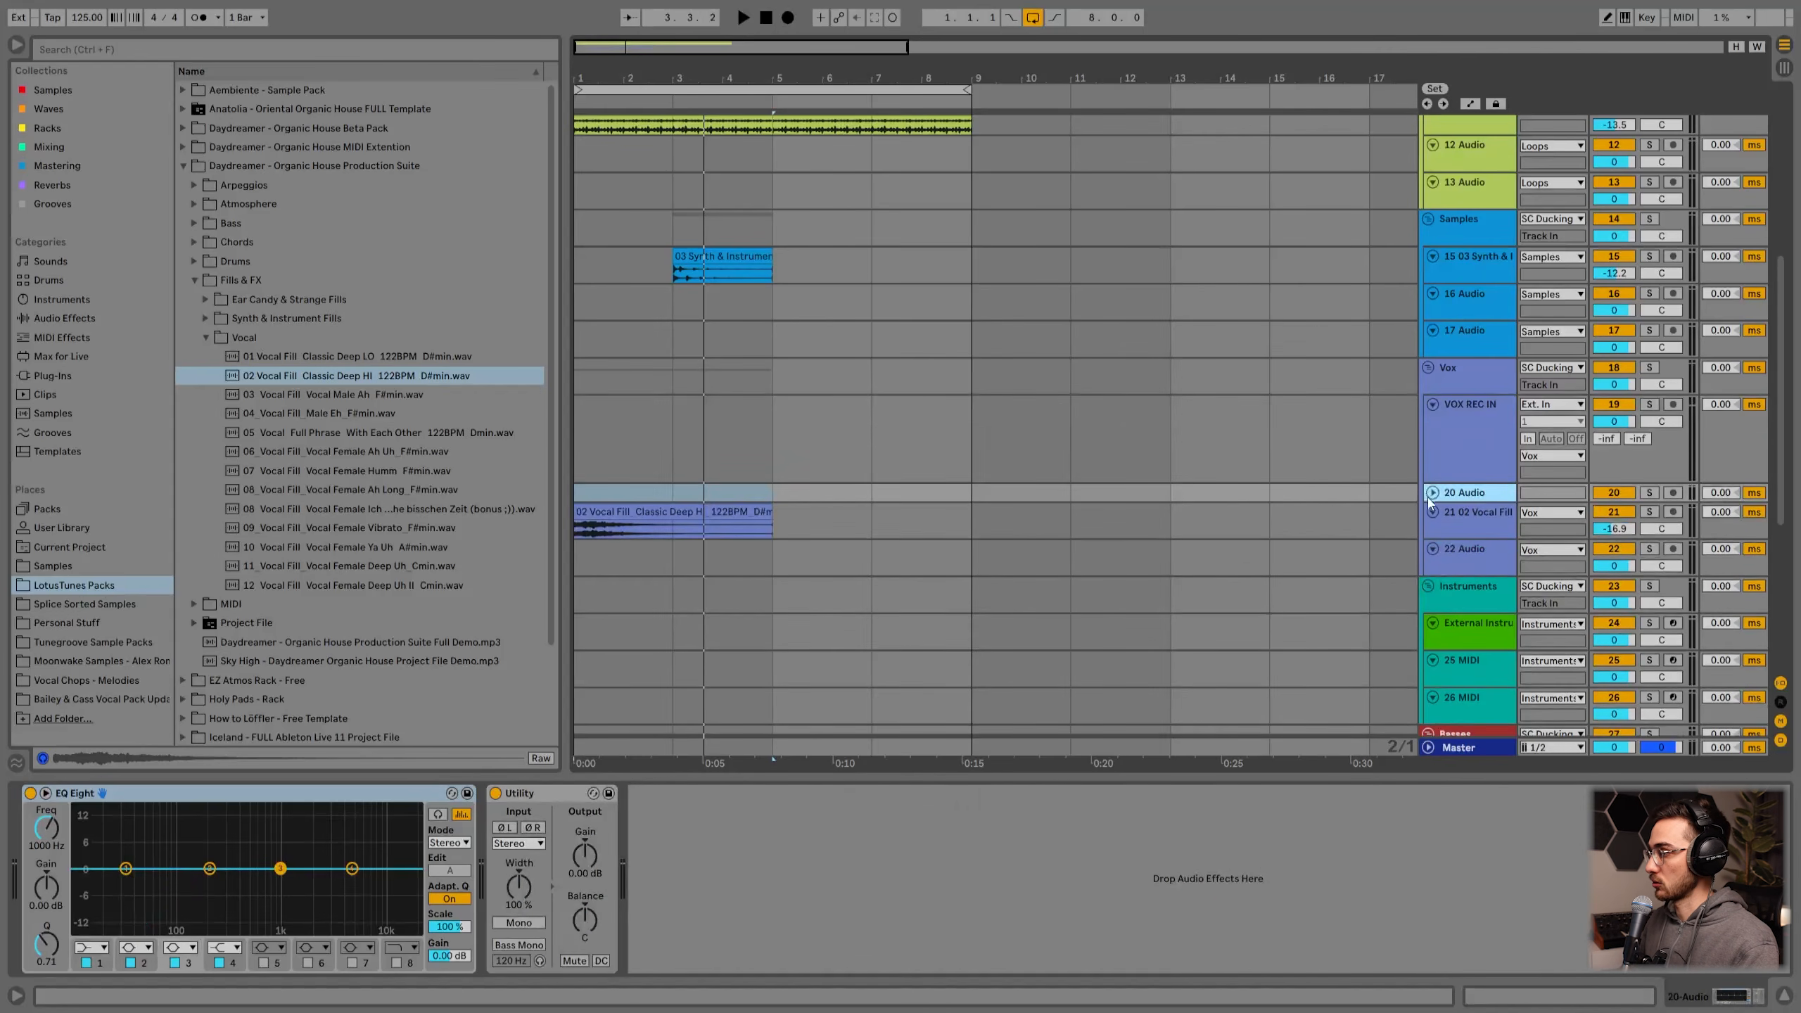
click(1531, 512)
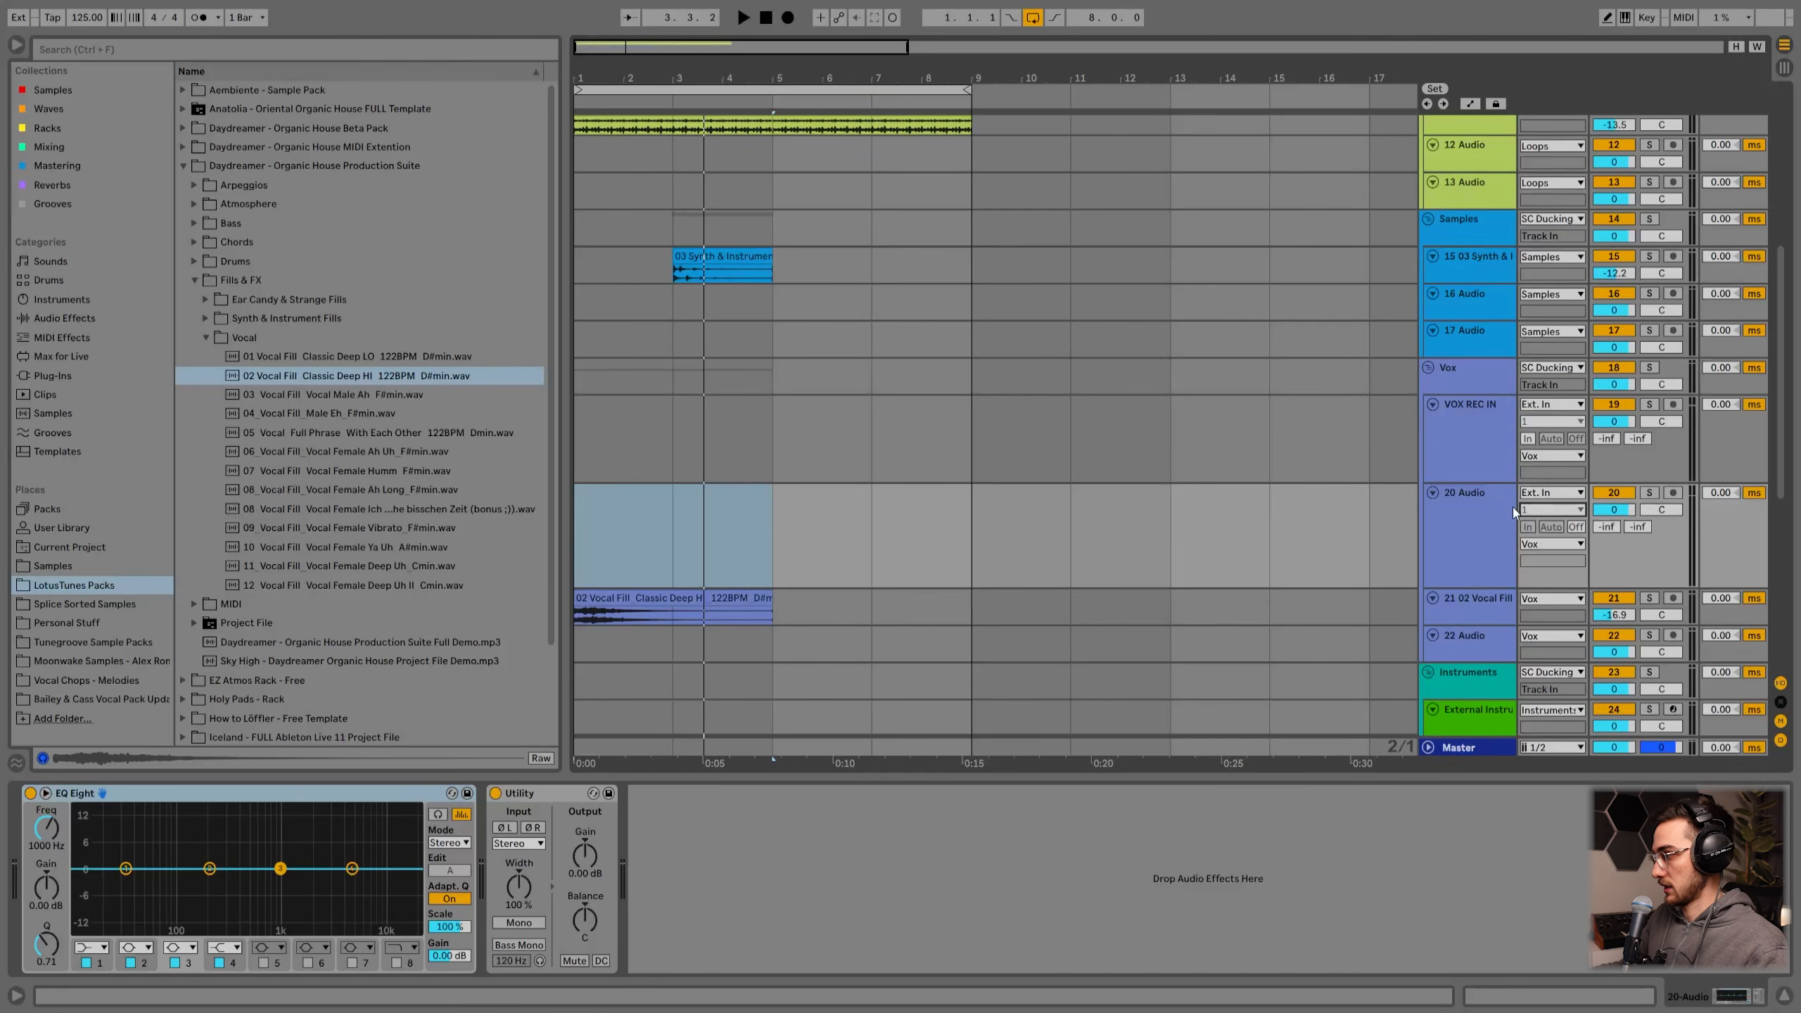
click(1537, 510)
click(1542, 511)
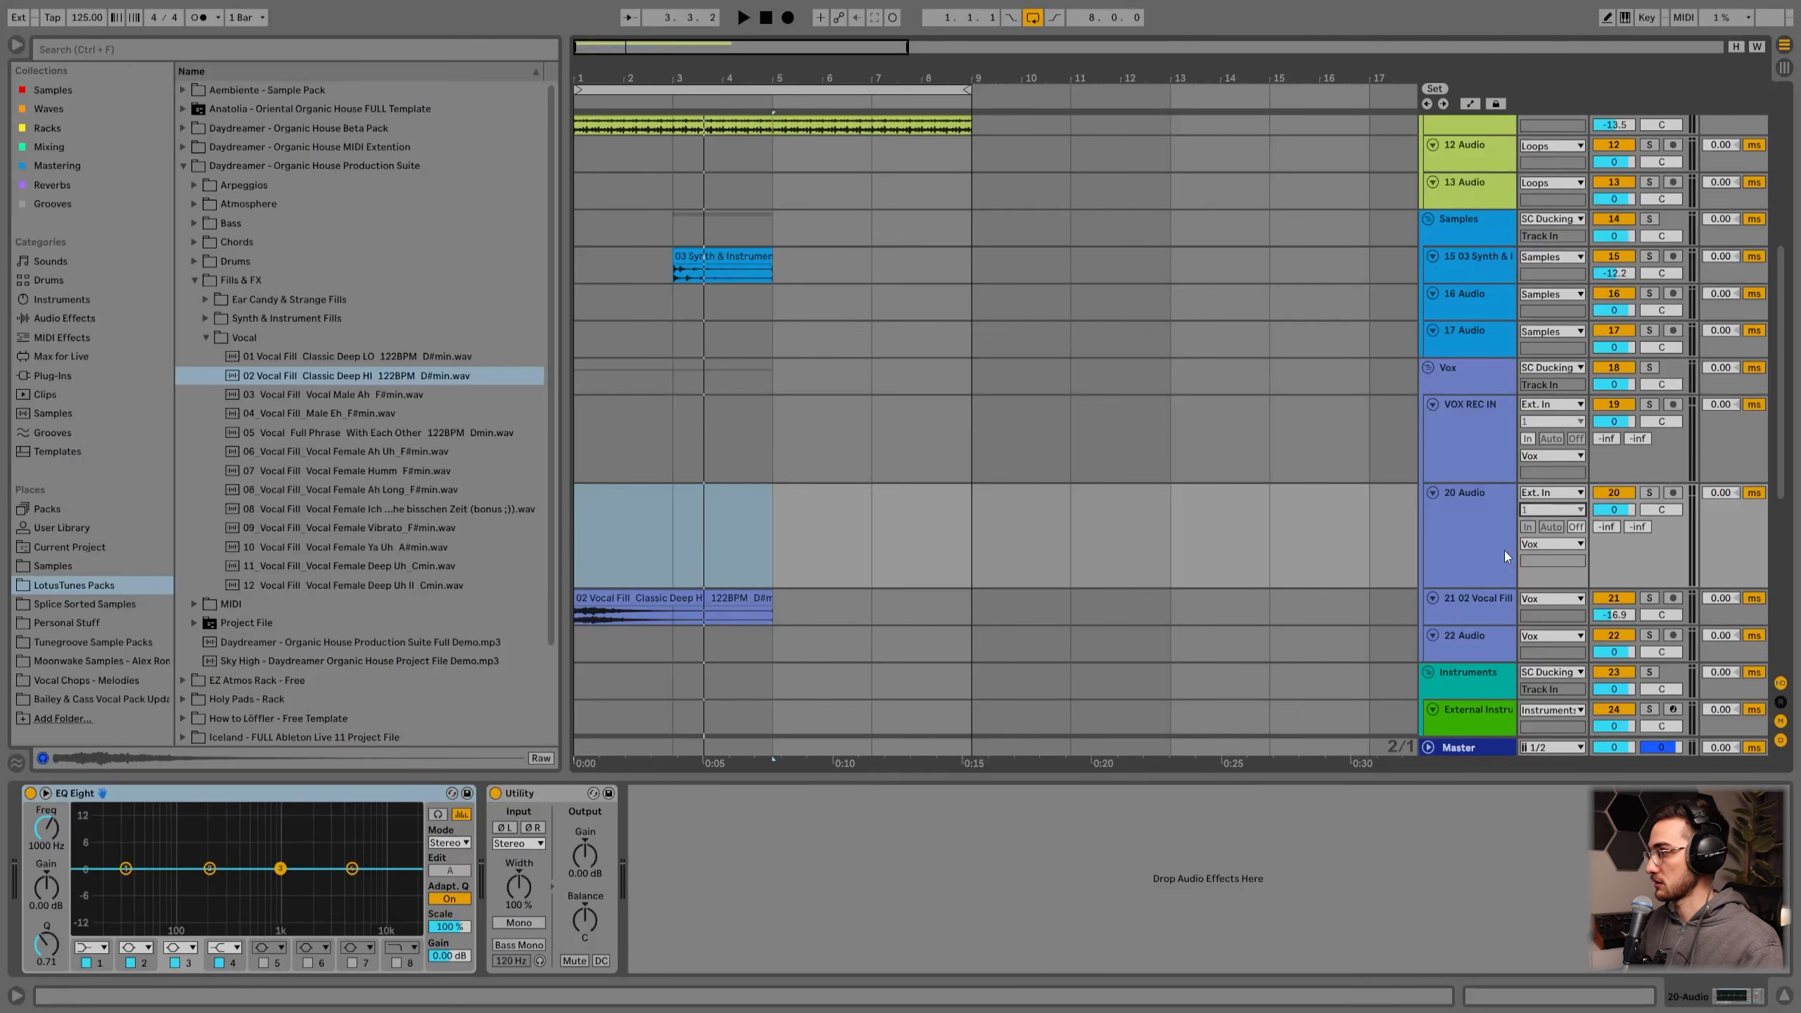
Step: Delete the newly inserted empty audio track from the Vox group
click(1504, 551)
click(1549, 527)
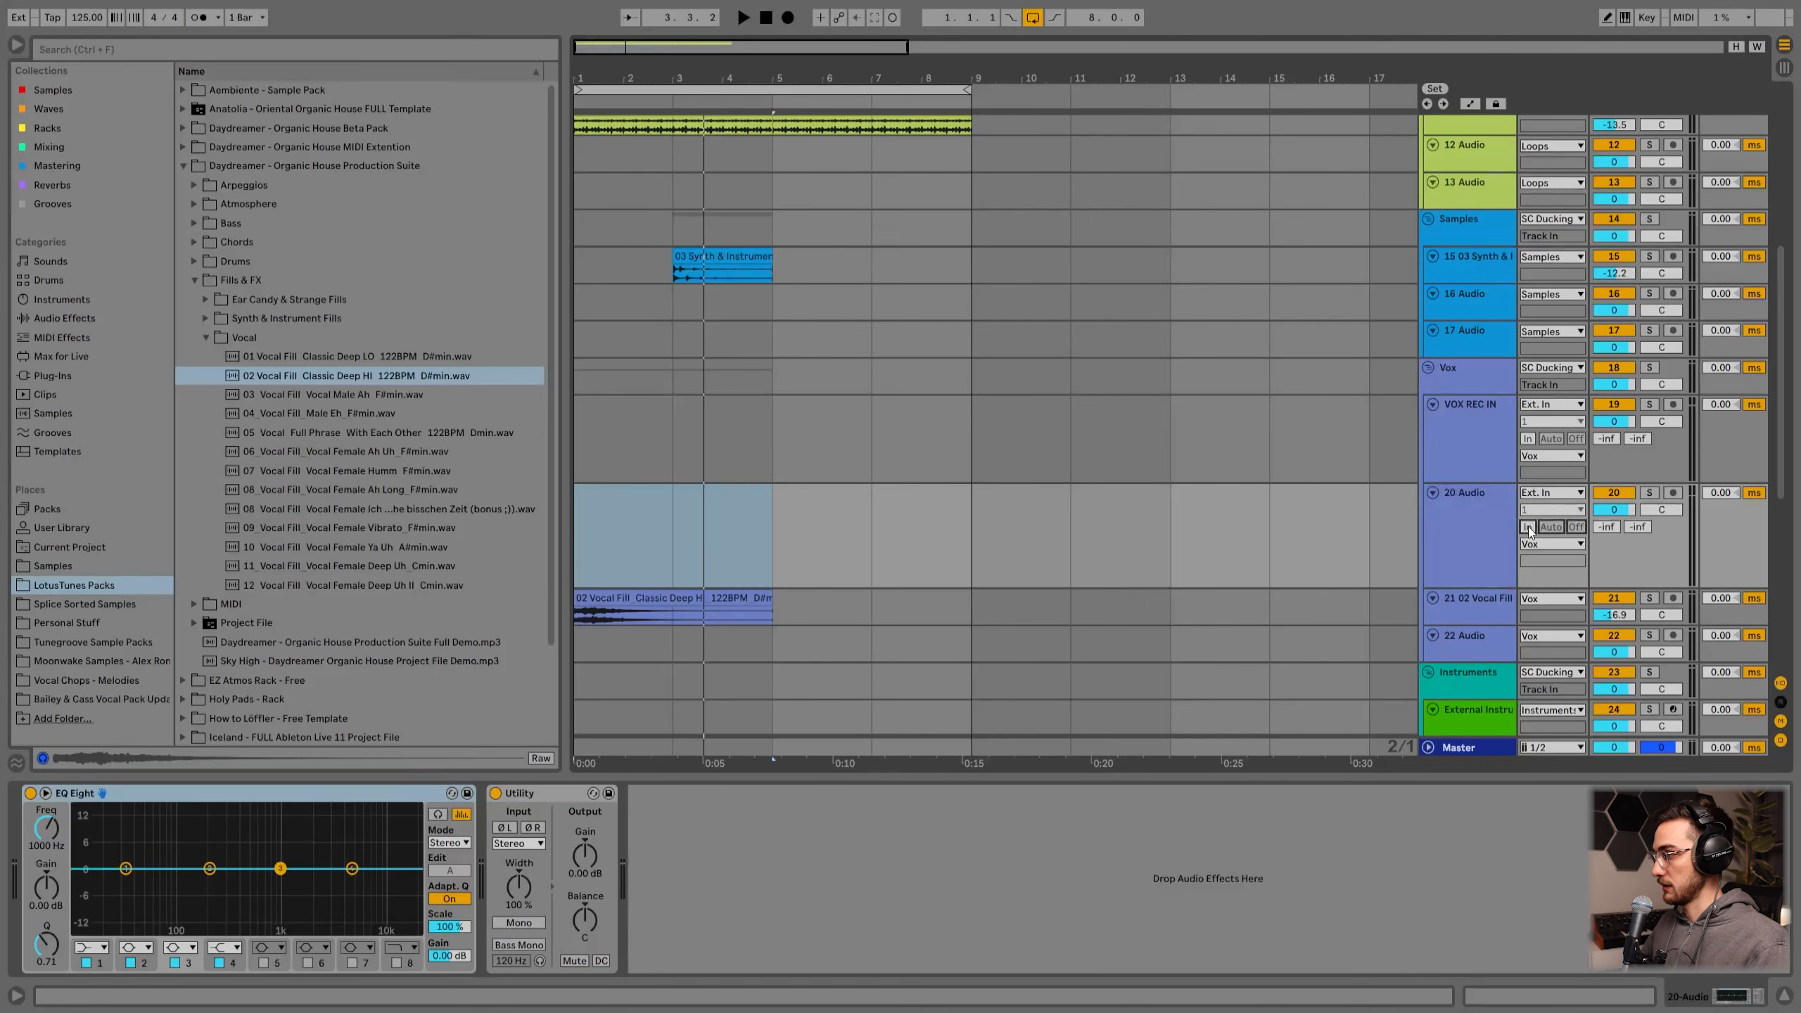
click(1457, 536)
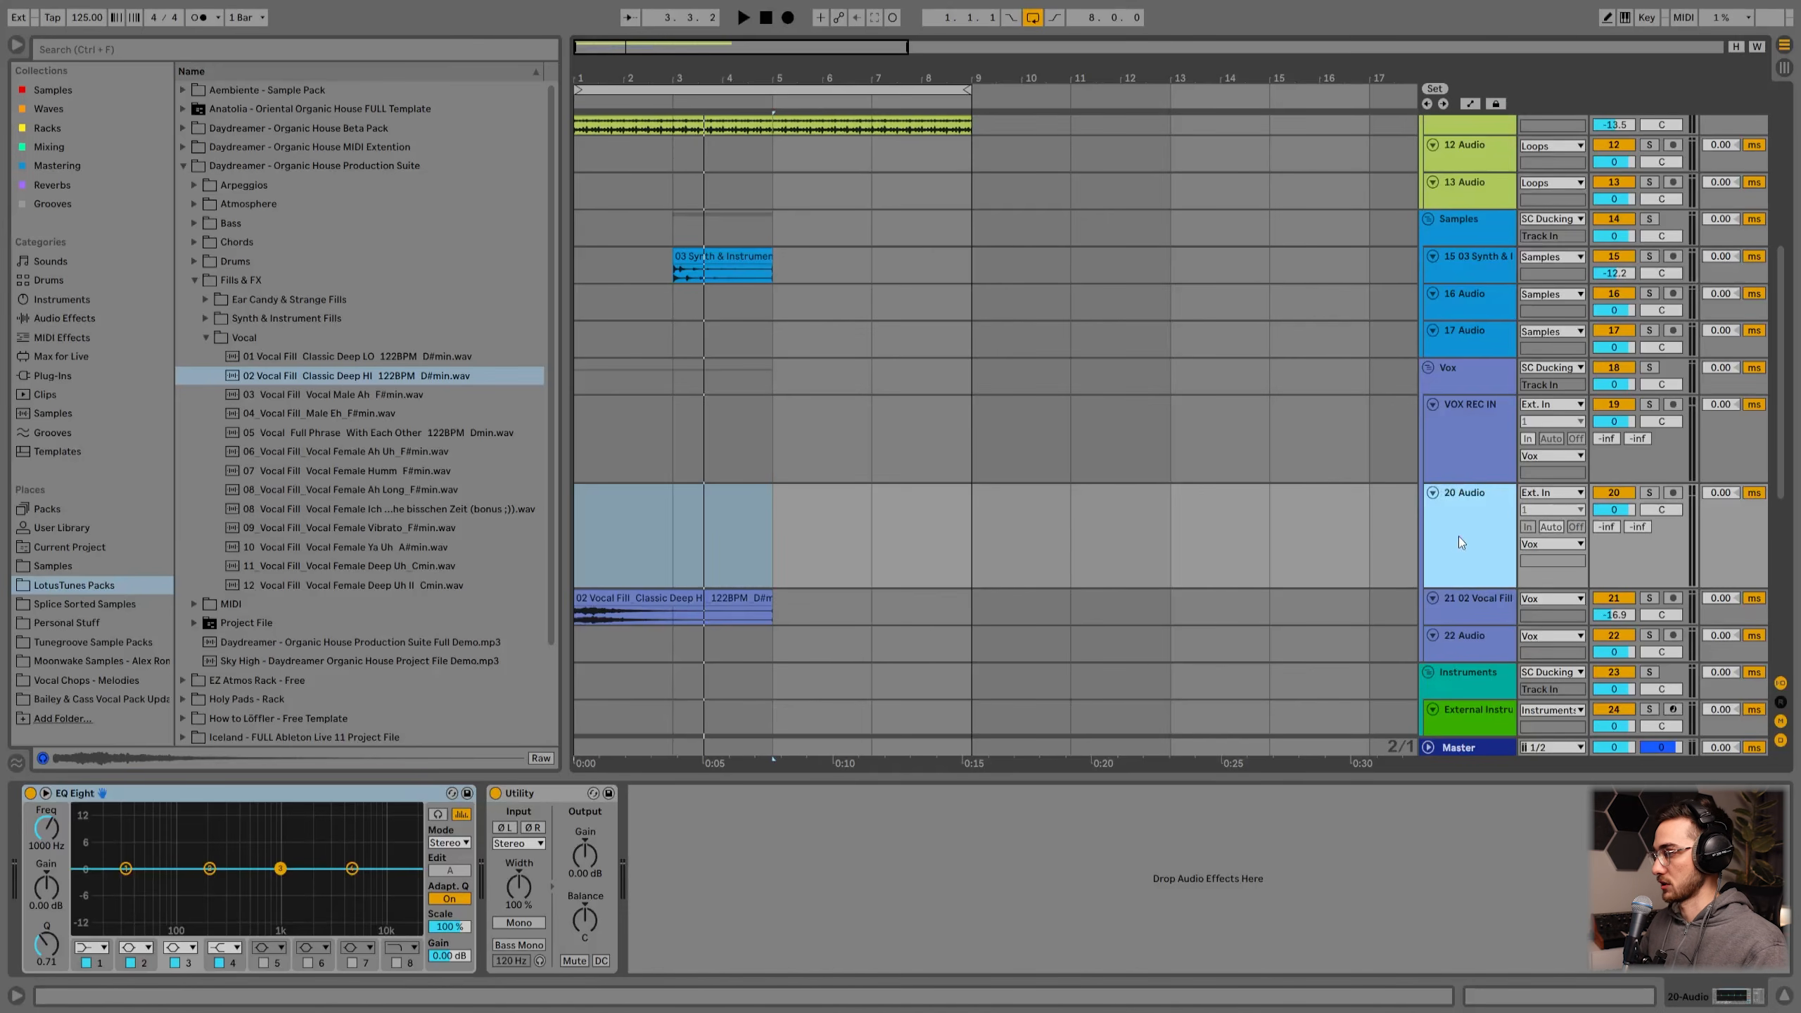
key(Delete)
Step: Inspect the device chain on the VOX REC IN track, including its Reverb and Delay
click(1464, 468)
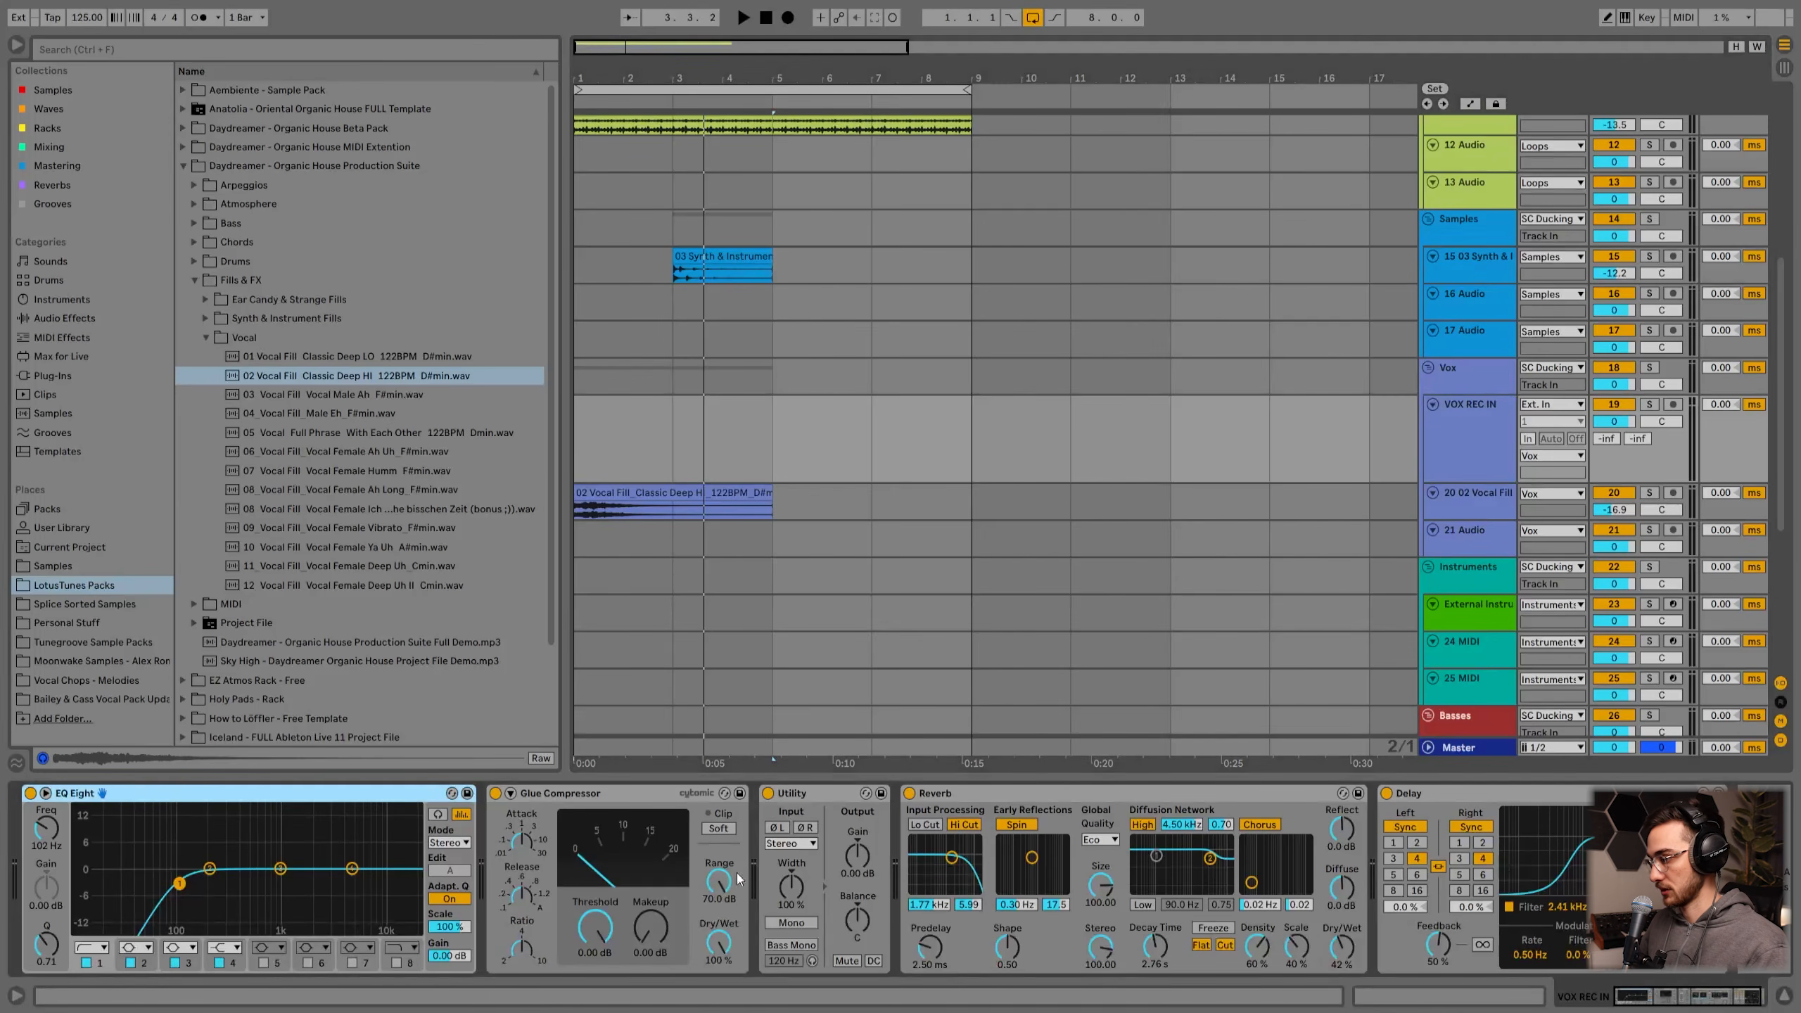
click(1001, 791)
click(1700, 998)
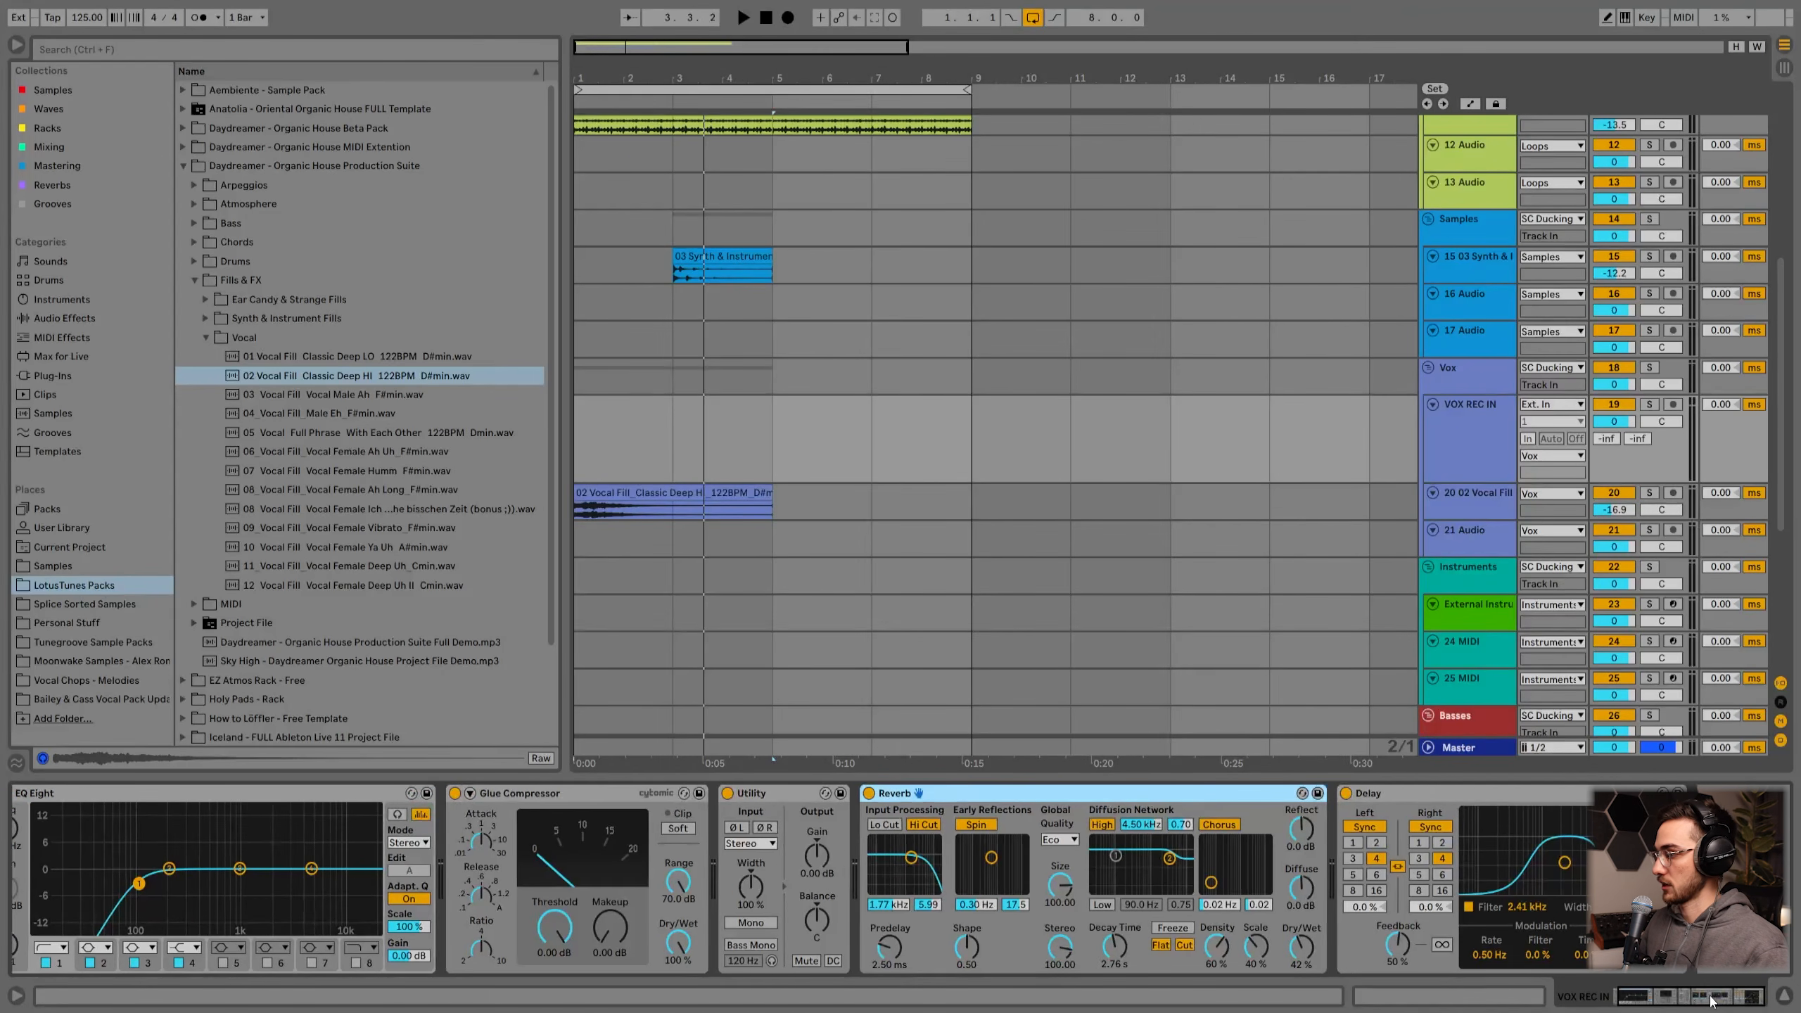
click(1400, 788)
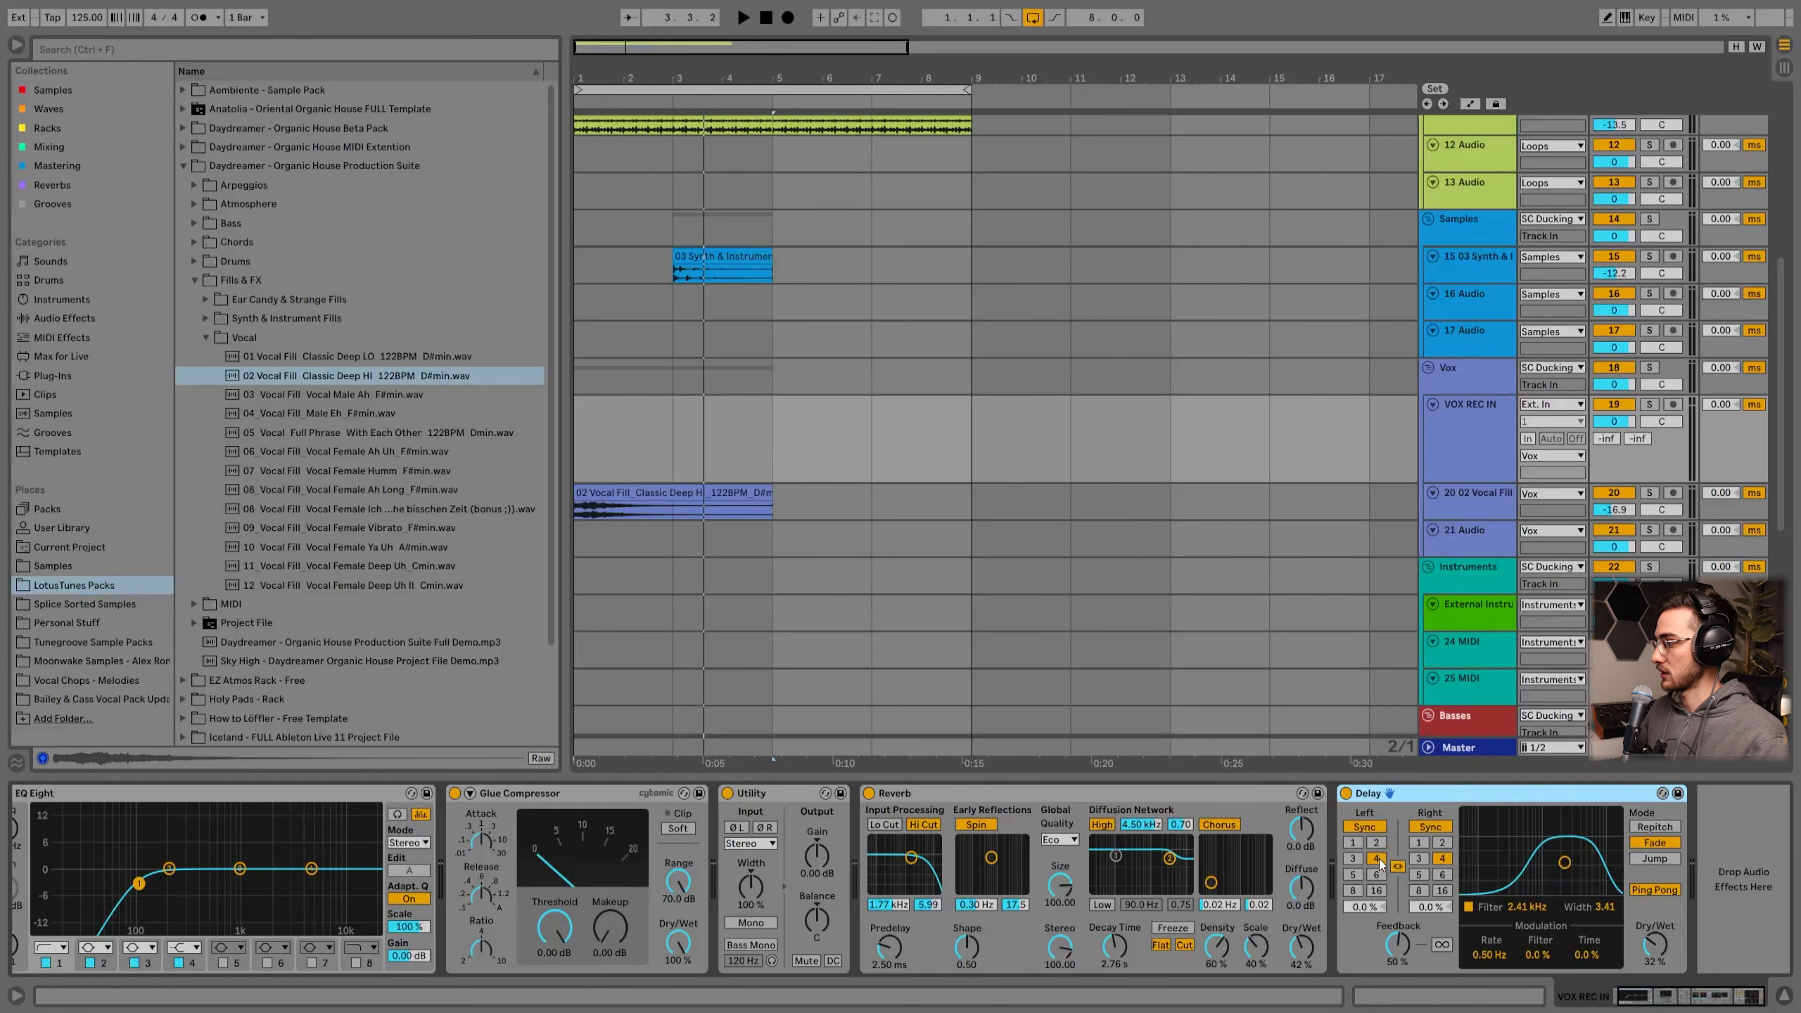
click(1483, 479)
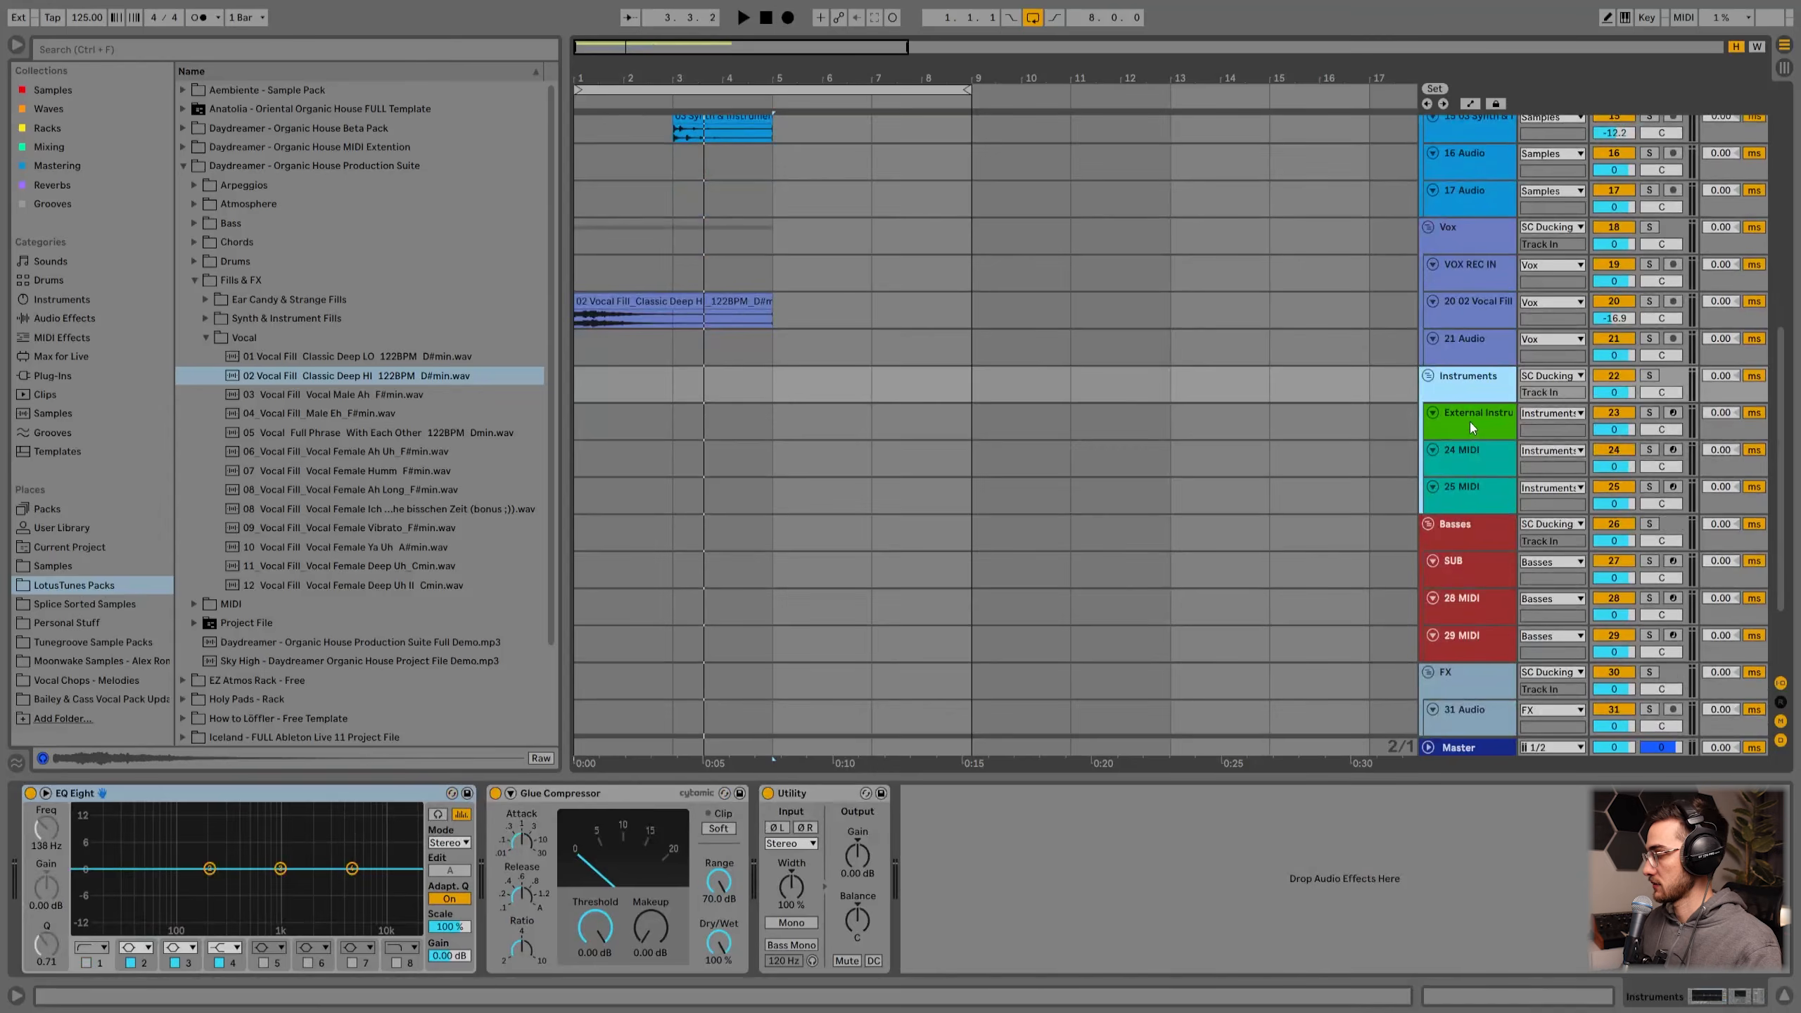
Step: Inspect the Instruments group and the External Instrument track's device chain
click(1469, 422)
click(1468, 387)
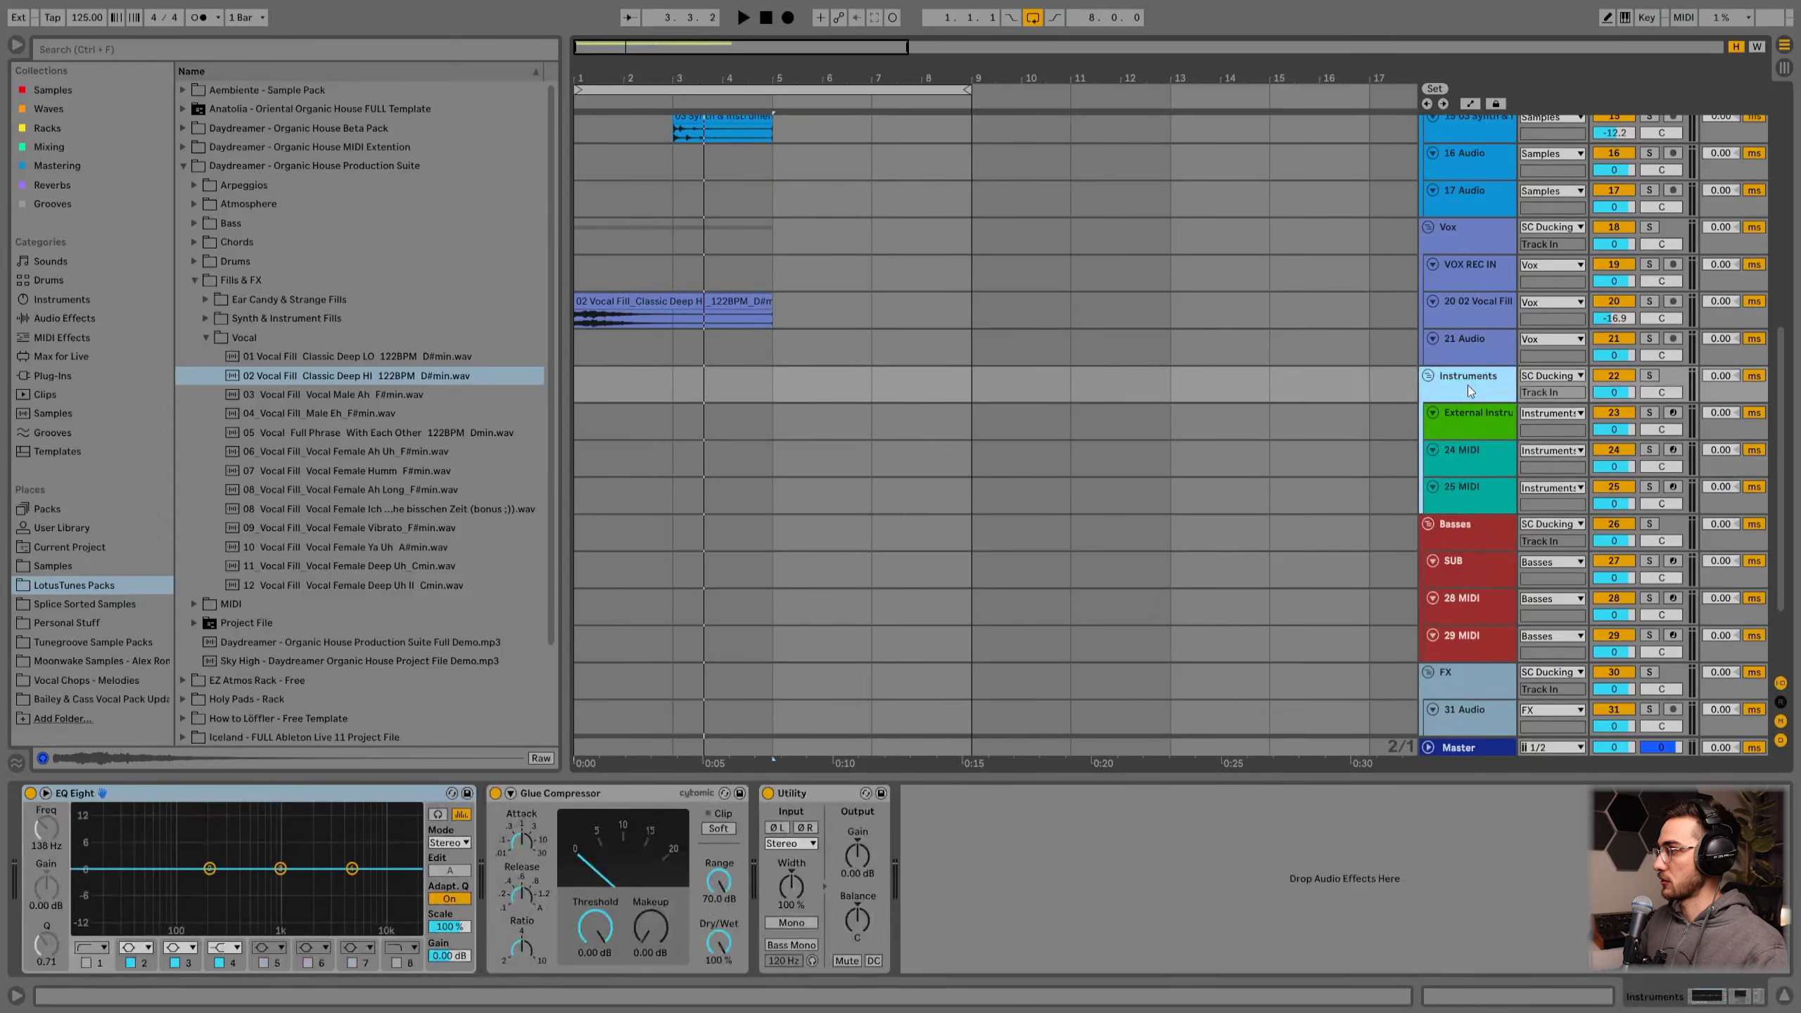
click(1471, 417)
click(1463, 467)
key(Down)
key(Up)
click(1478, 428)
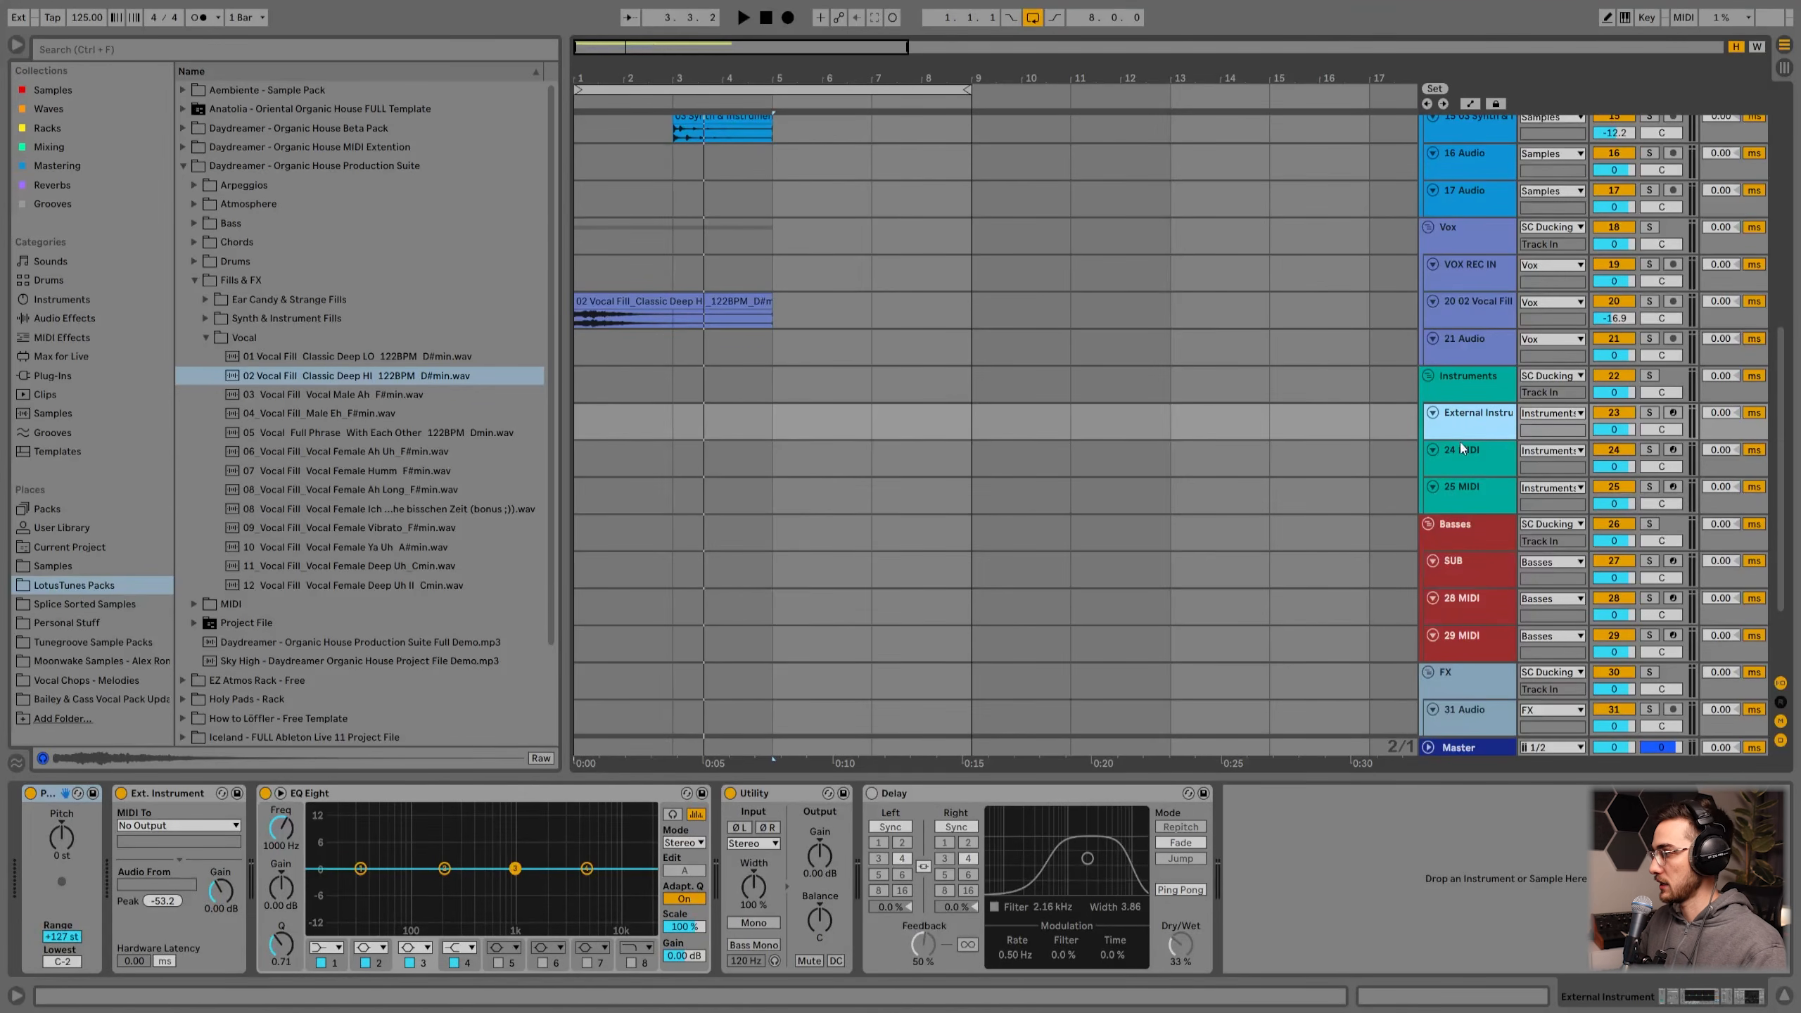
drag(1461, 442, 1472, 448)
click(1471, 447)
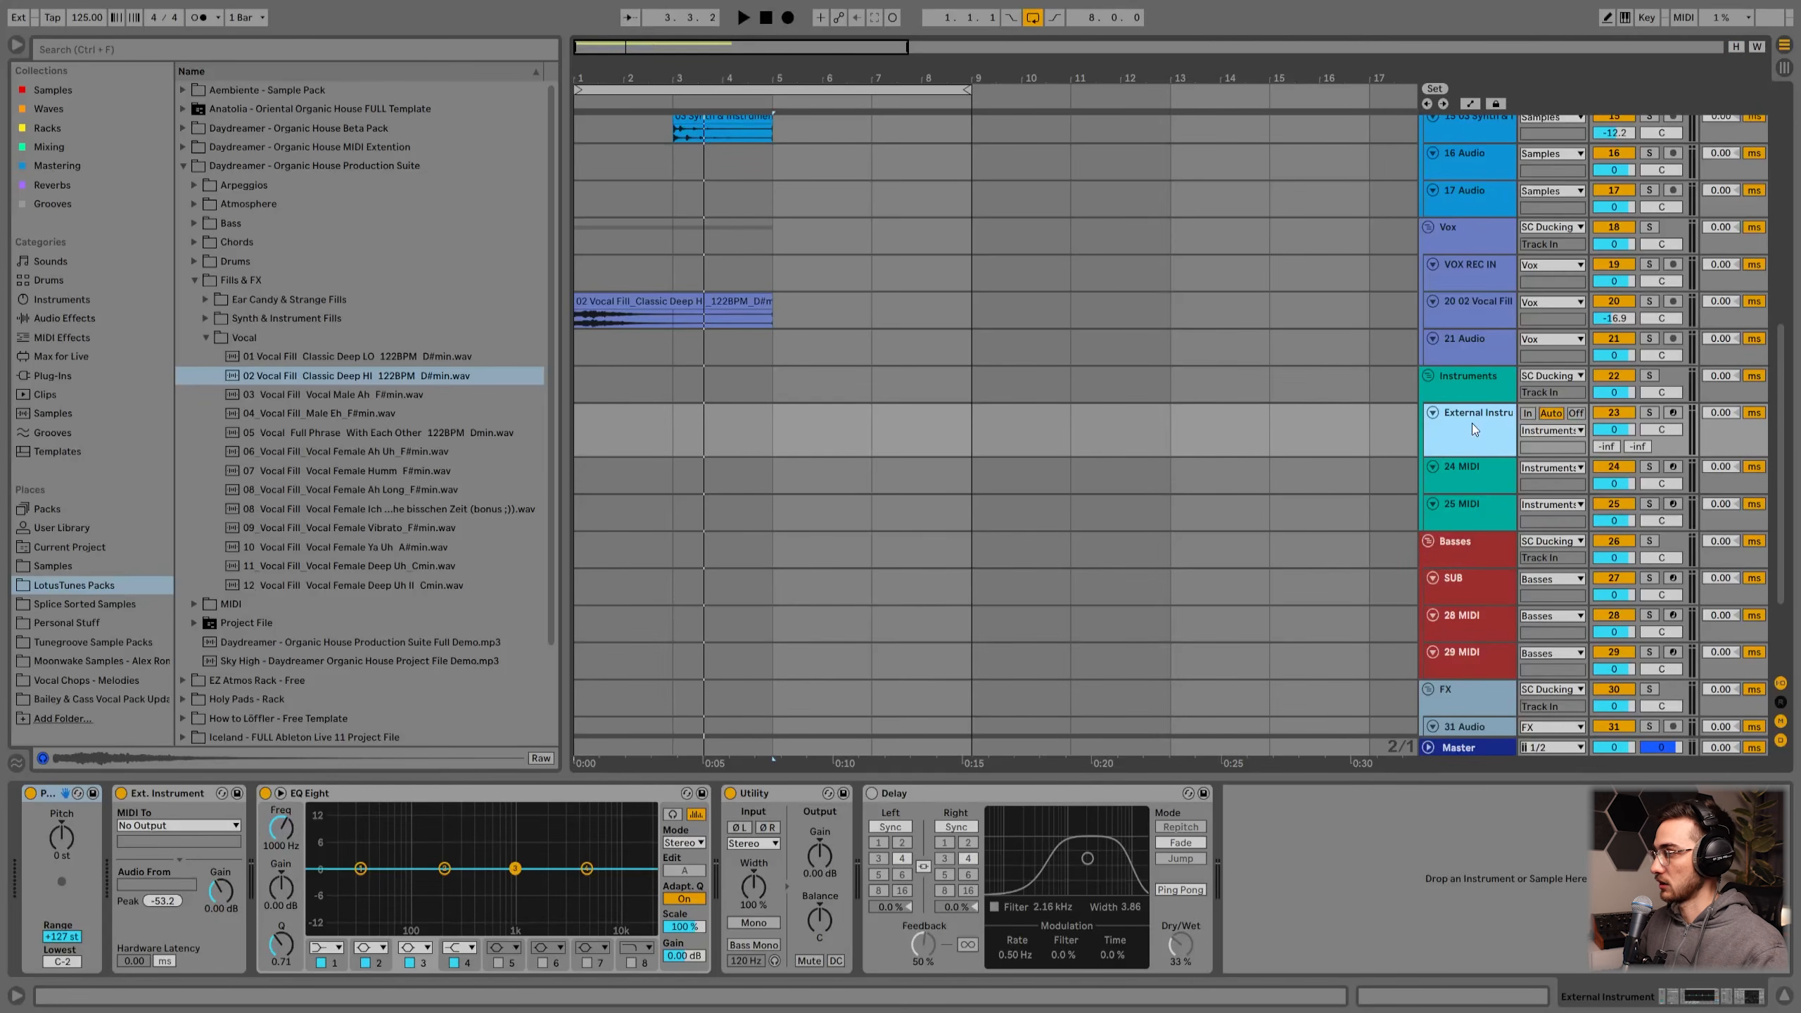
click(166, 793)
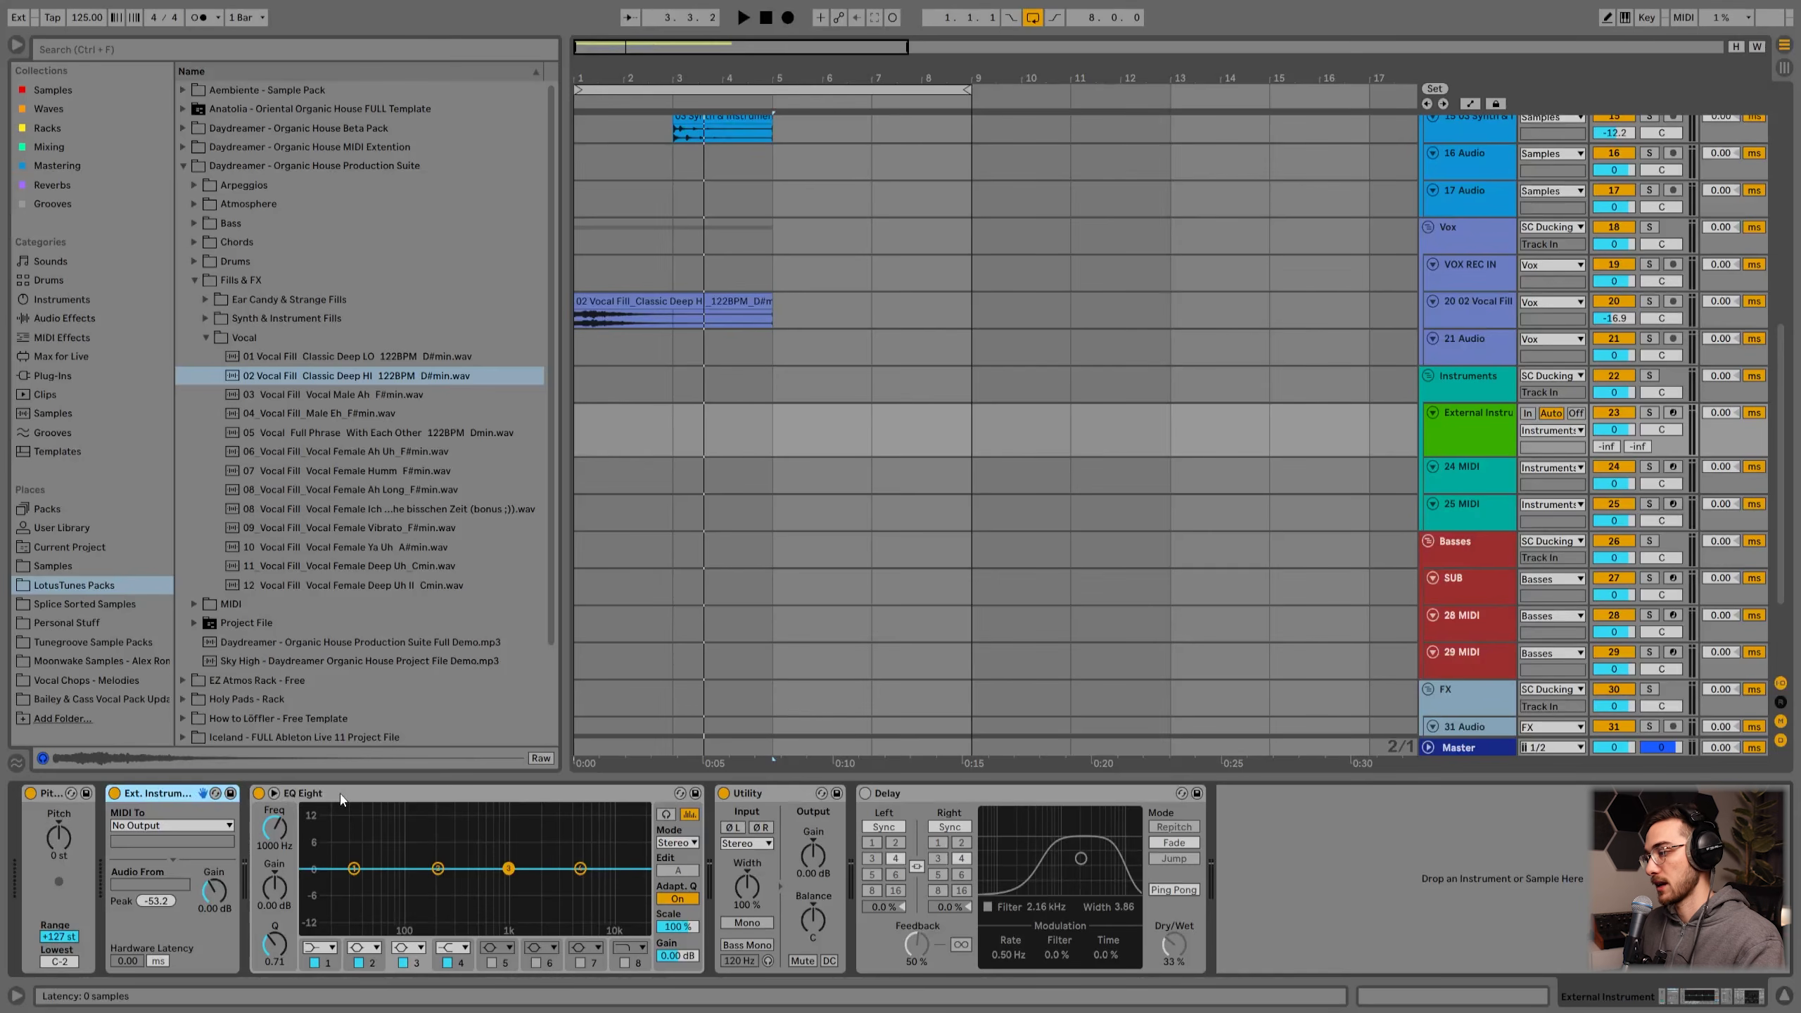
click(302, 793)
click(751, 792)
click(943, 800)
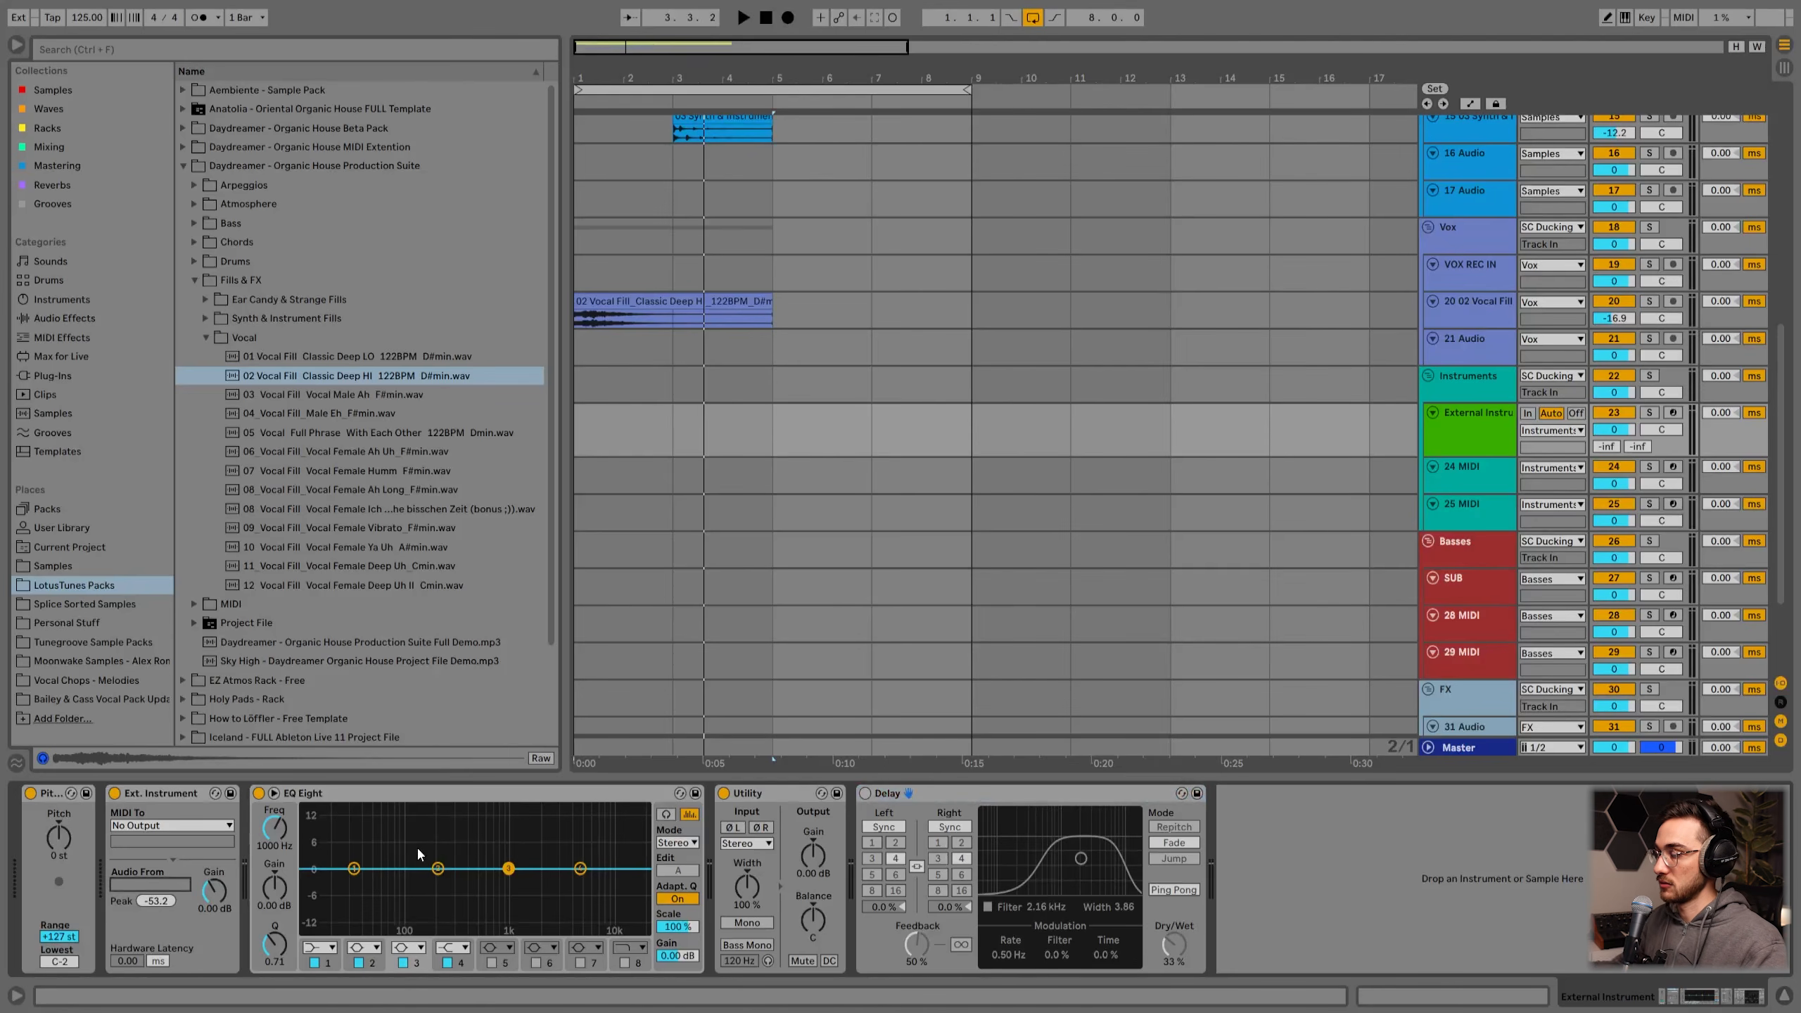
click(1478, 433)
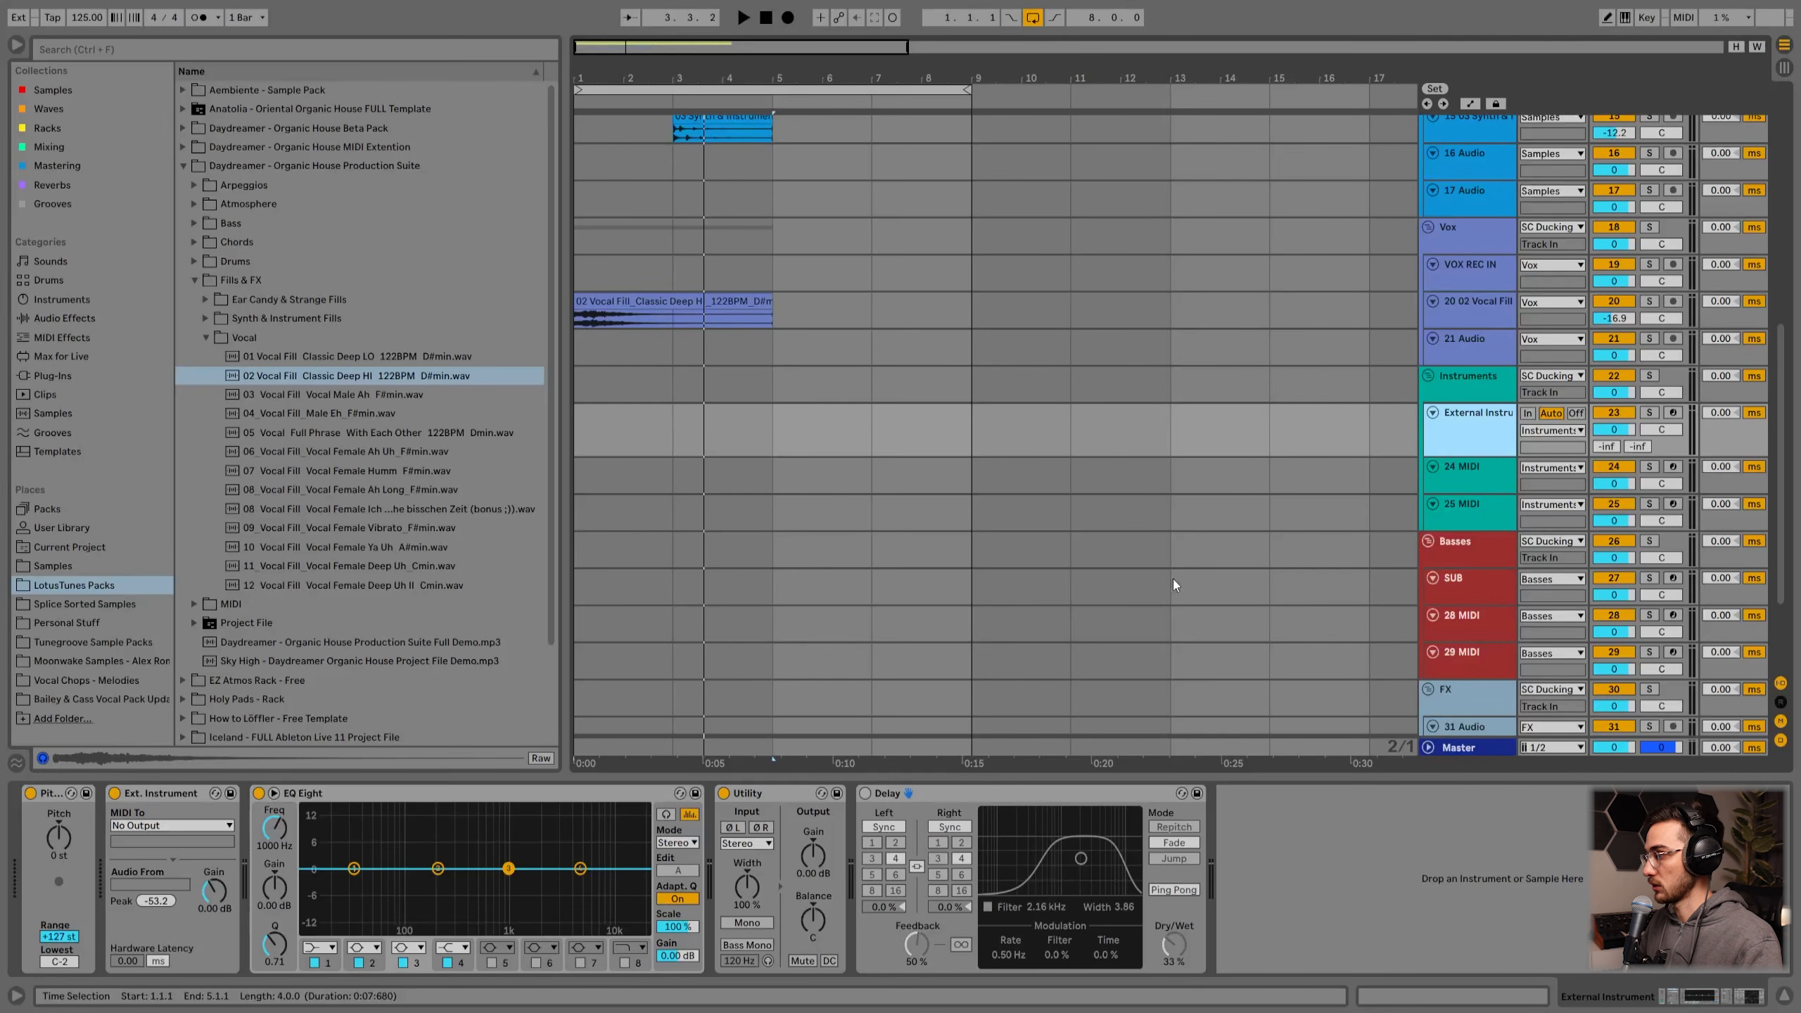
Step: Load the u-he Diva plug-in from the Synths plug-ins onto the 24 MIDI track in the Instruments group
scroll(1457, 439, down, 2)
click(1471, 407)
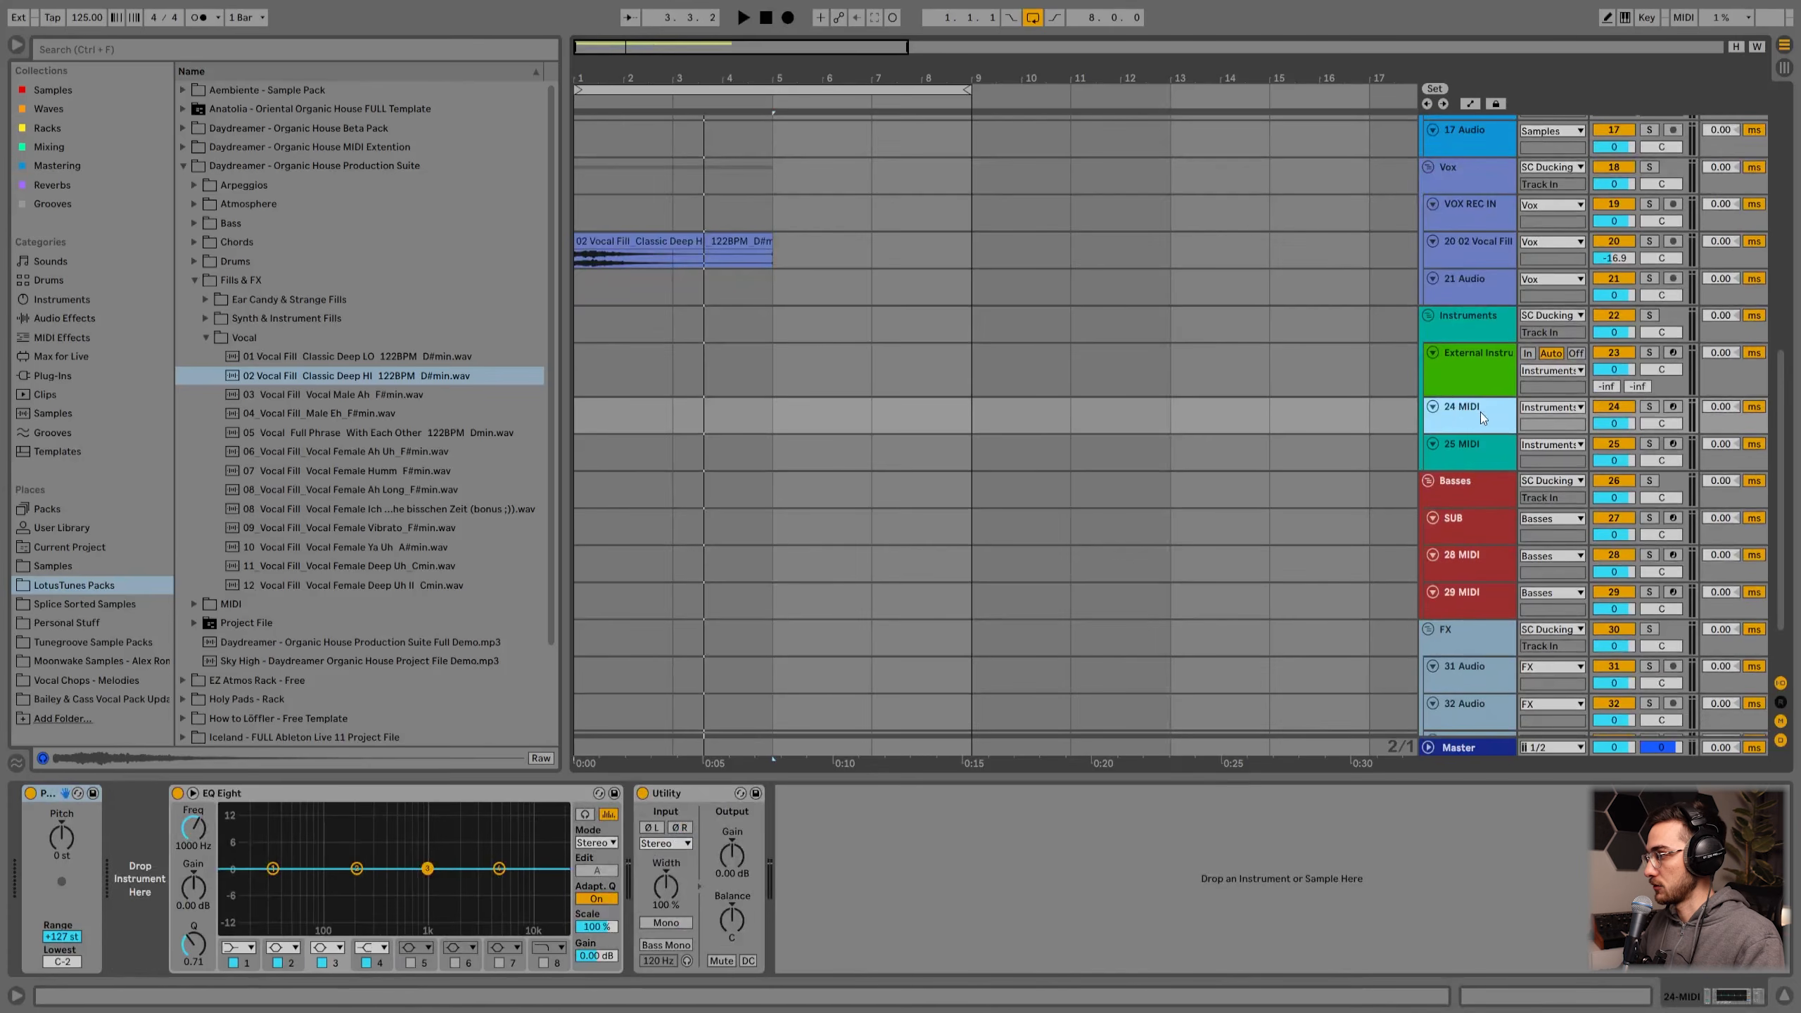
click(1471, 442)
click(1480, 425)
click(1468, 459)
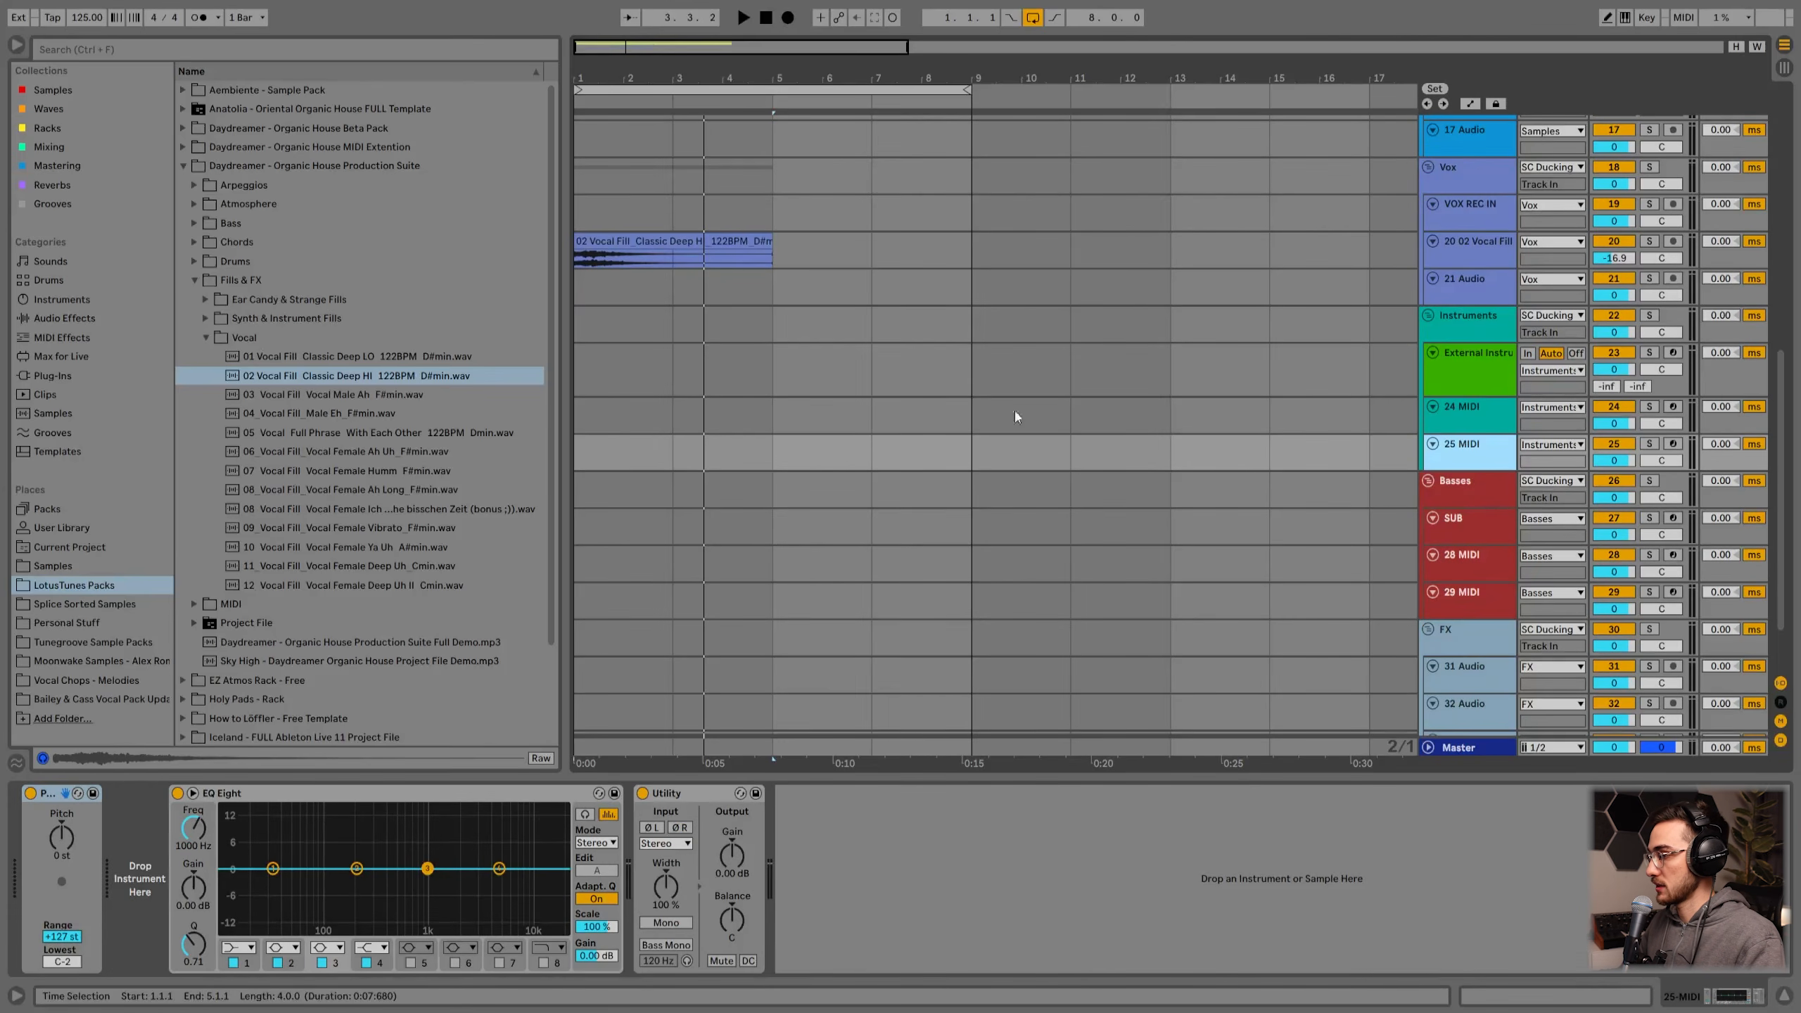
click(55, 377)
click(183, 129)
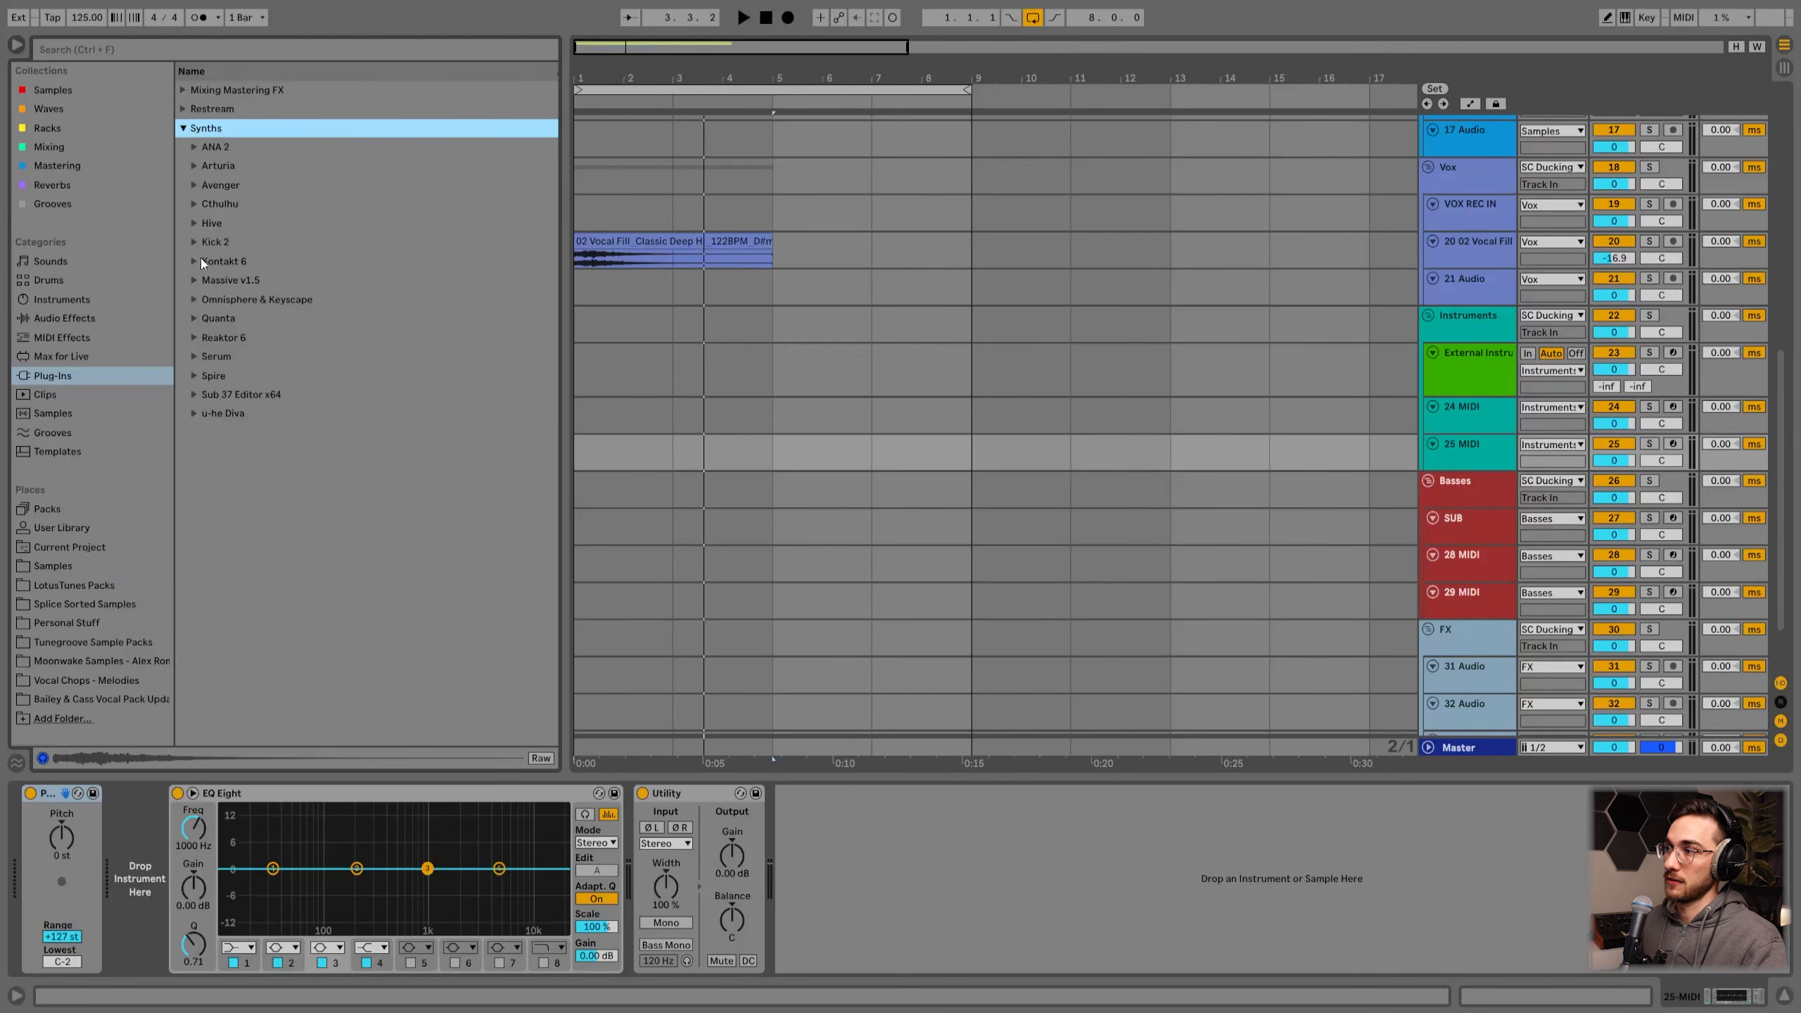
click(195, 413)
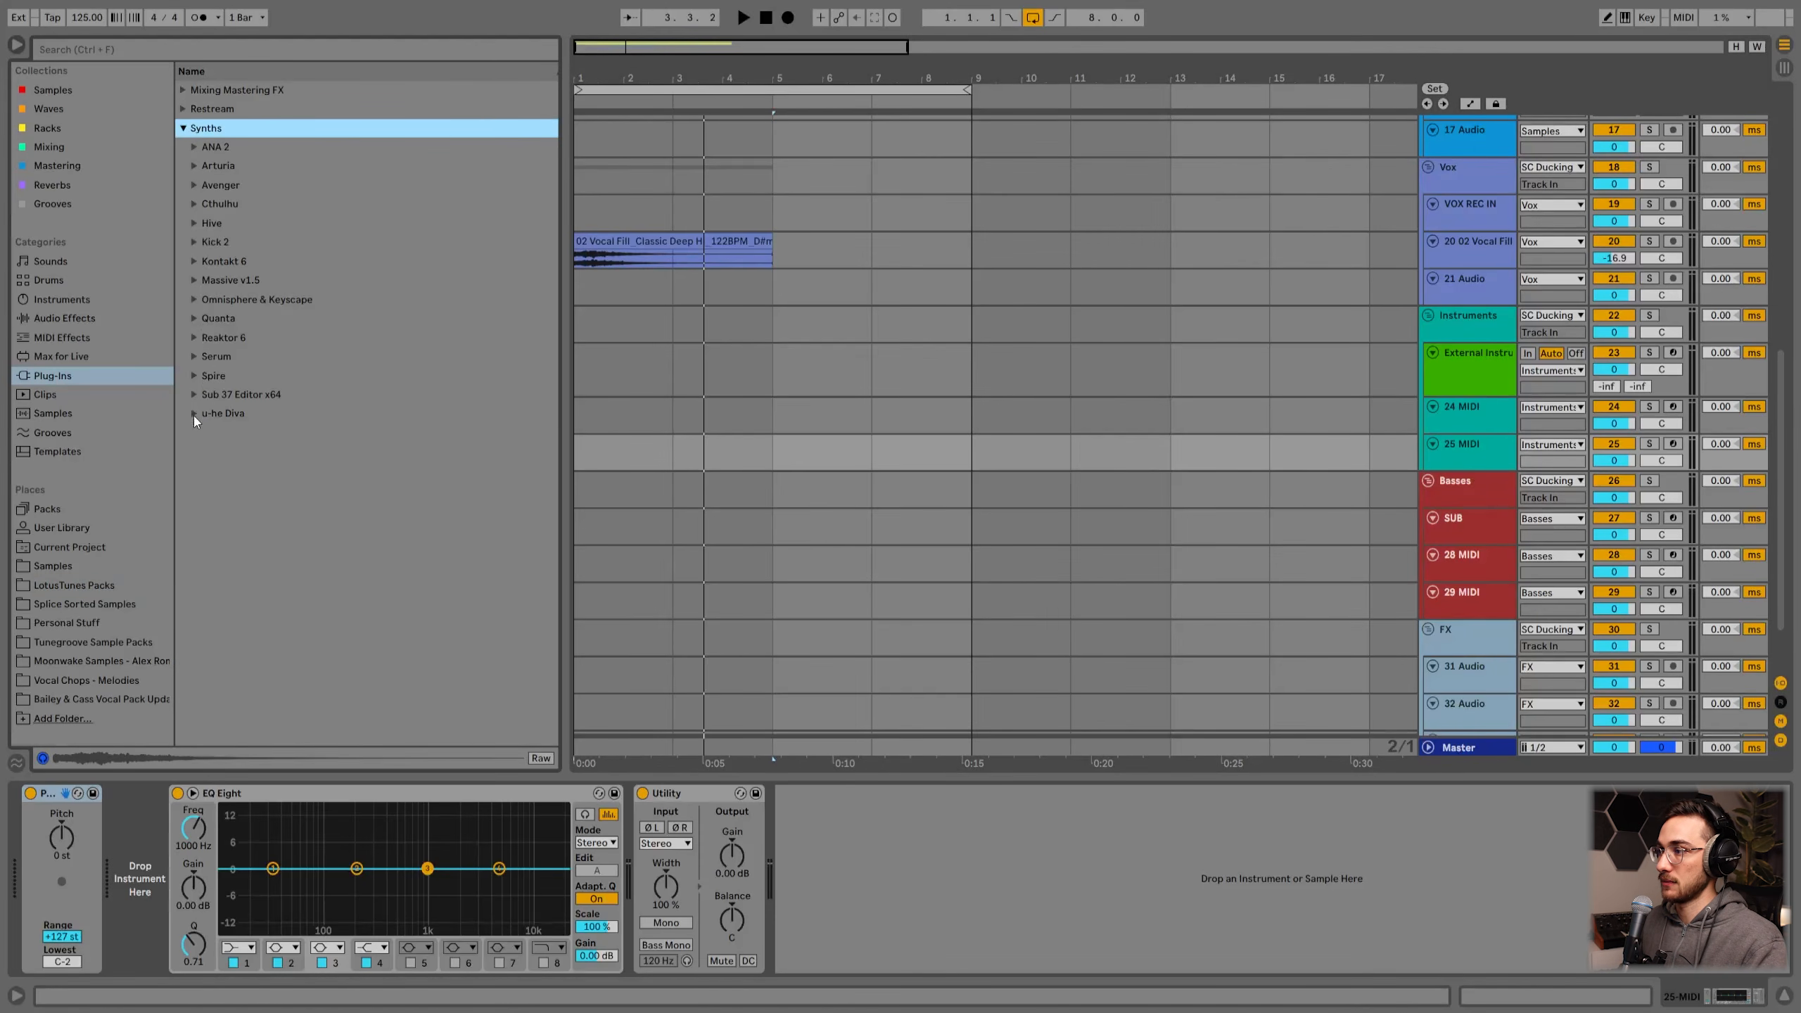
drag(205, 432, 1469, 416)
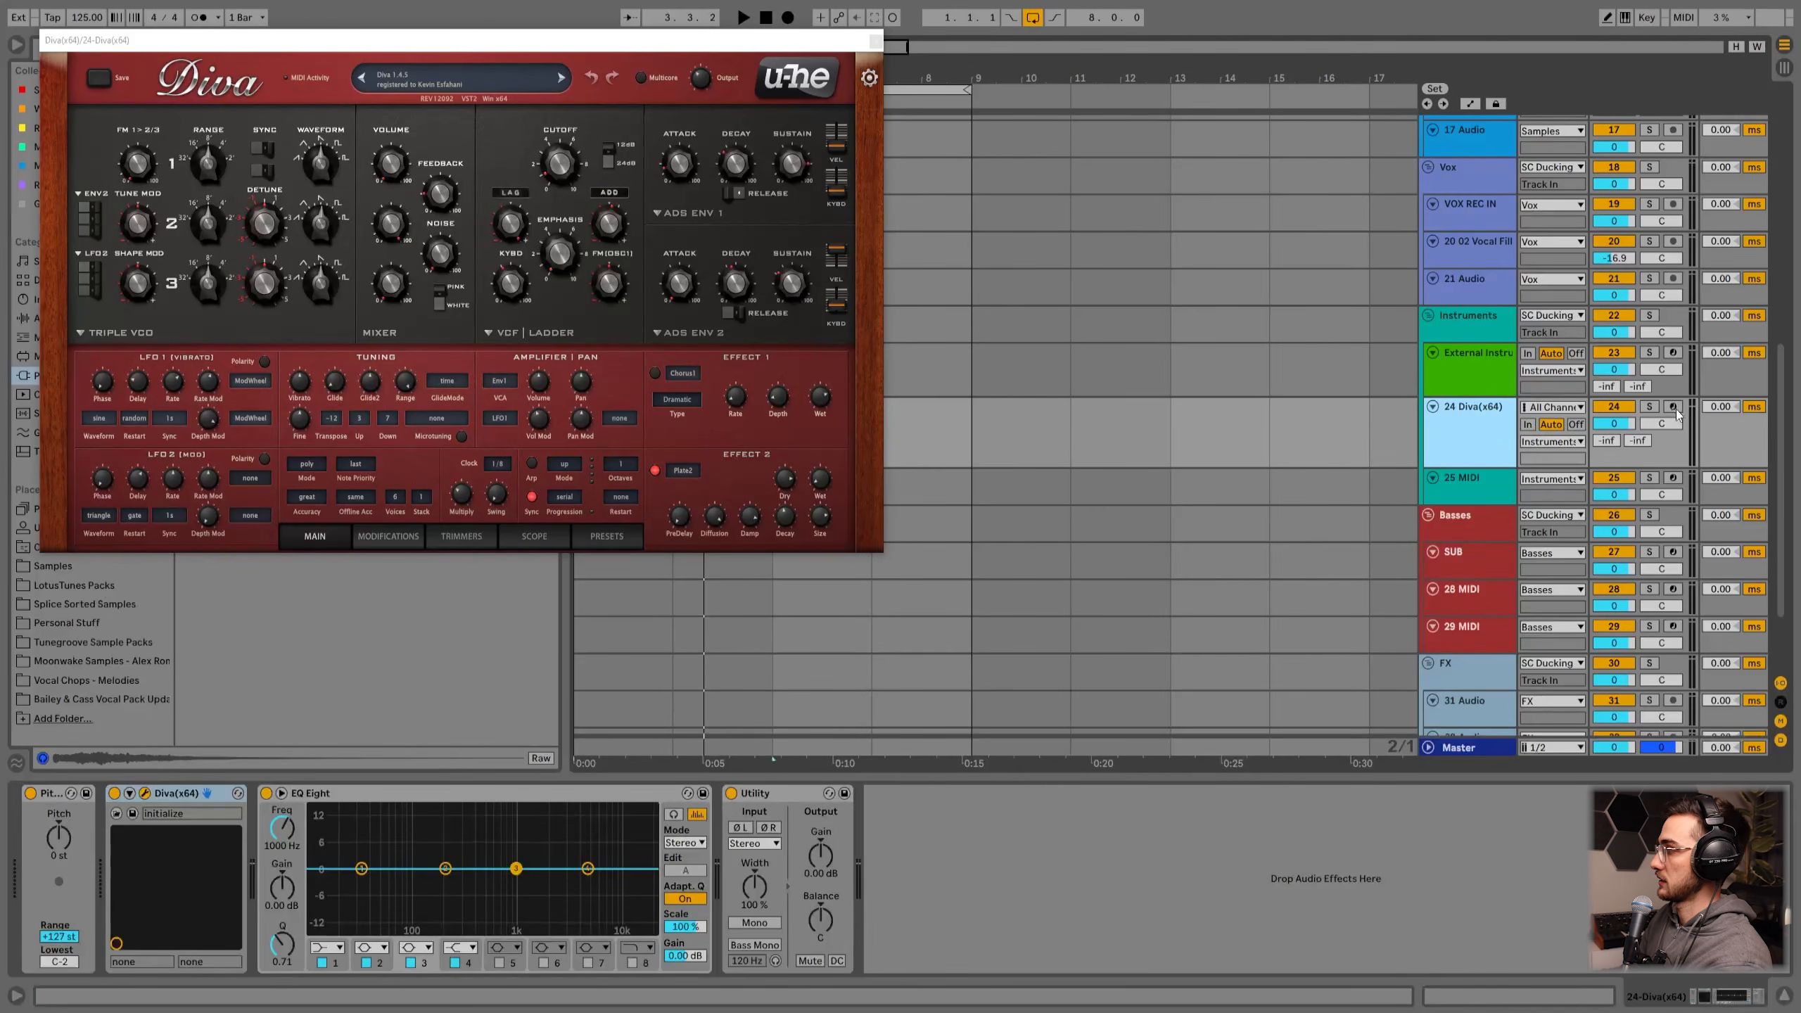
Step: Arm the Diva track for recording and close the Diva plug-in window
click(1672, 409)
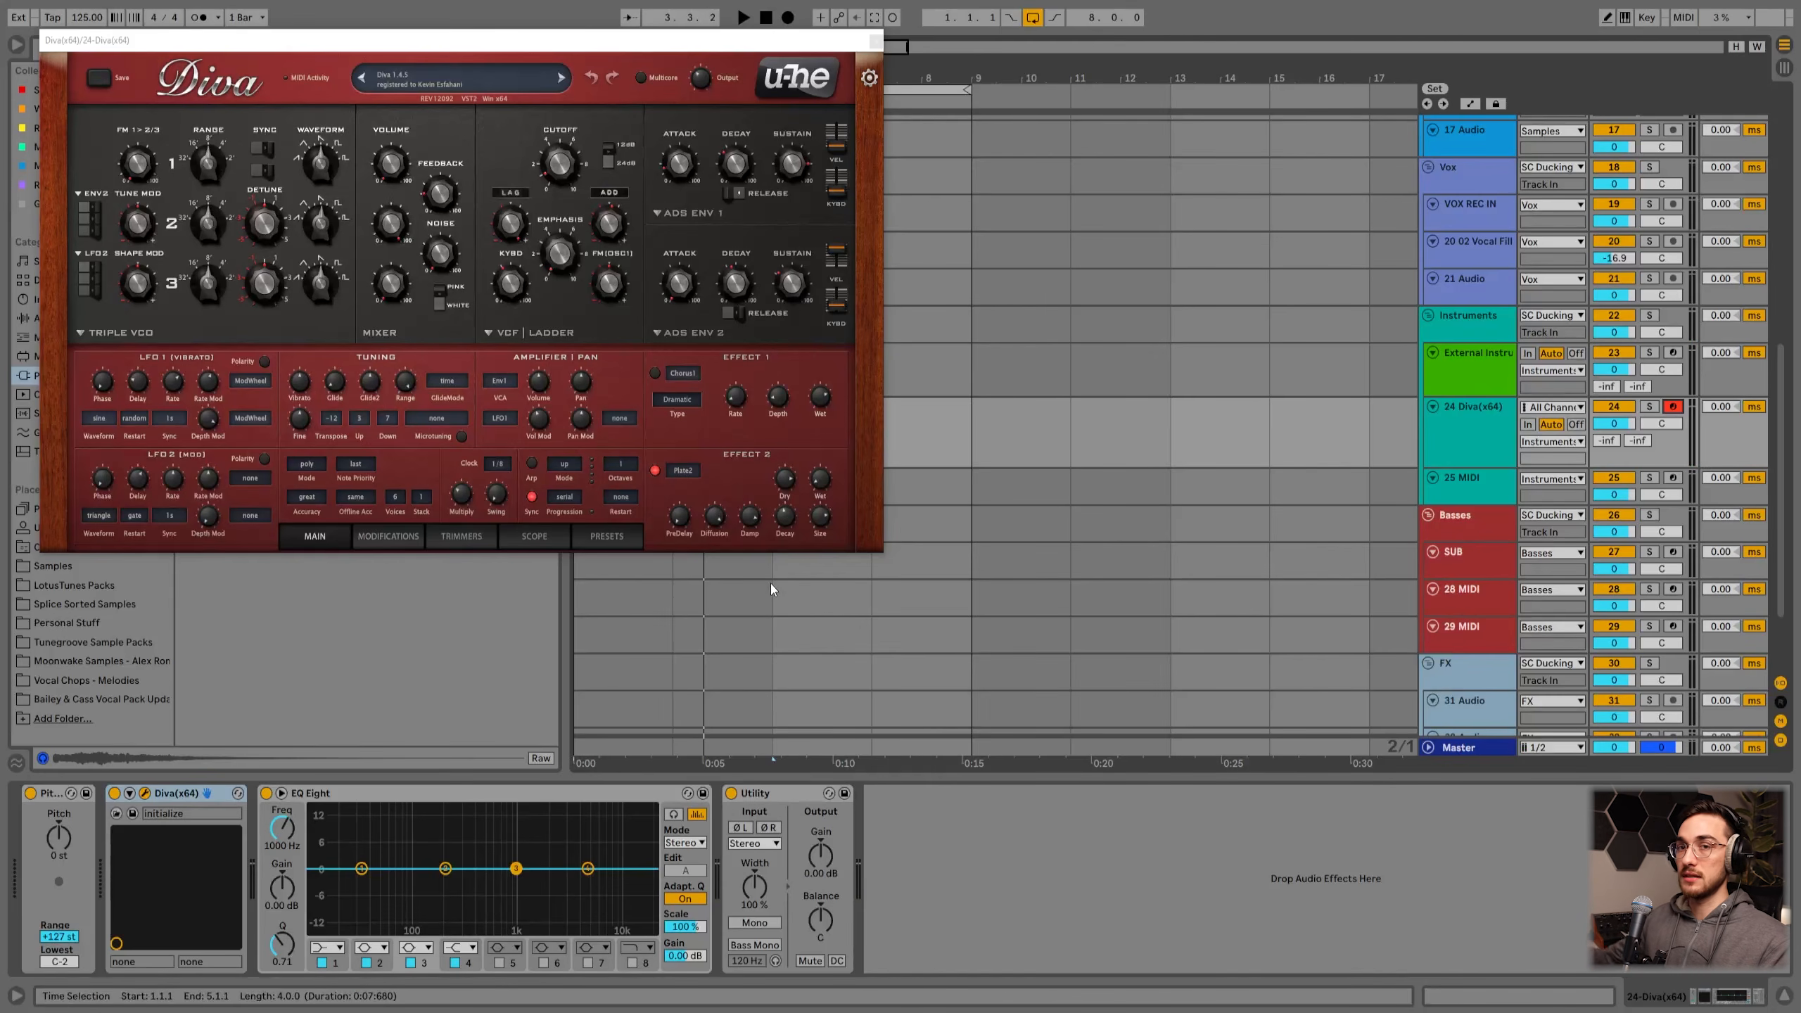
click(875, 40)
click(1475, 439)
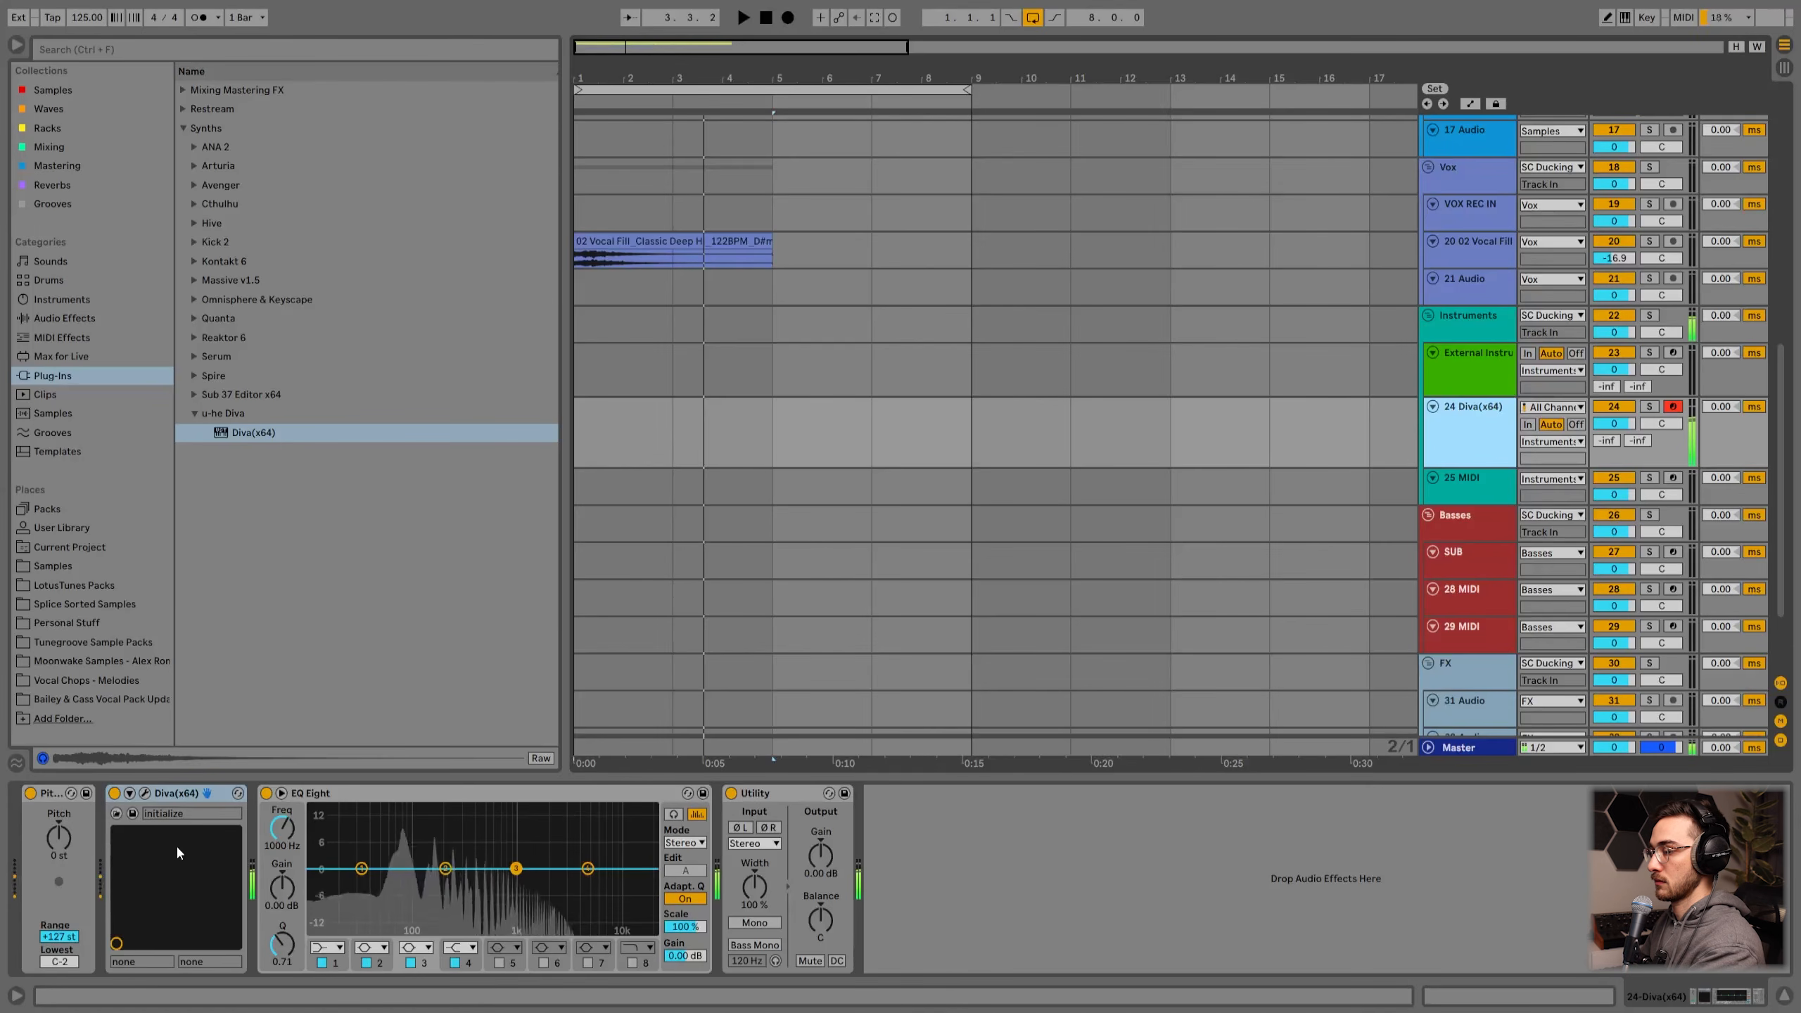
Step: Try transposing the Diva track's Pitch device up and down, returning it to 0 st
click(60, 838)
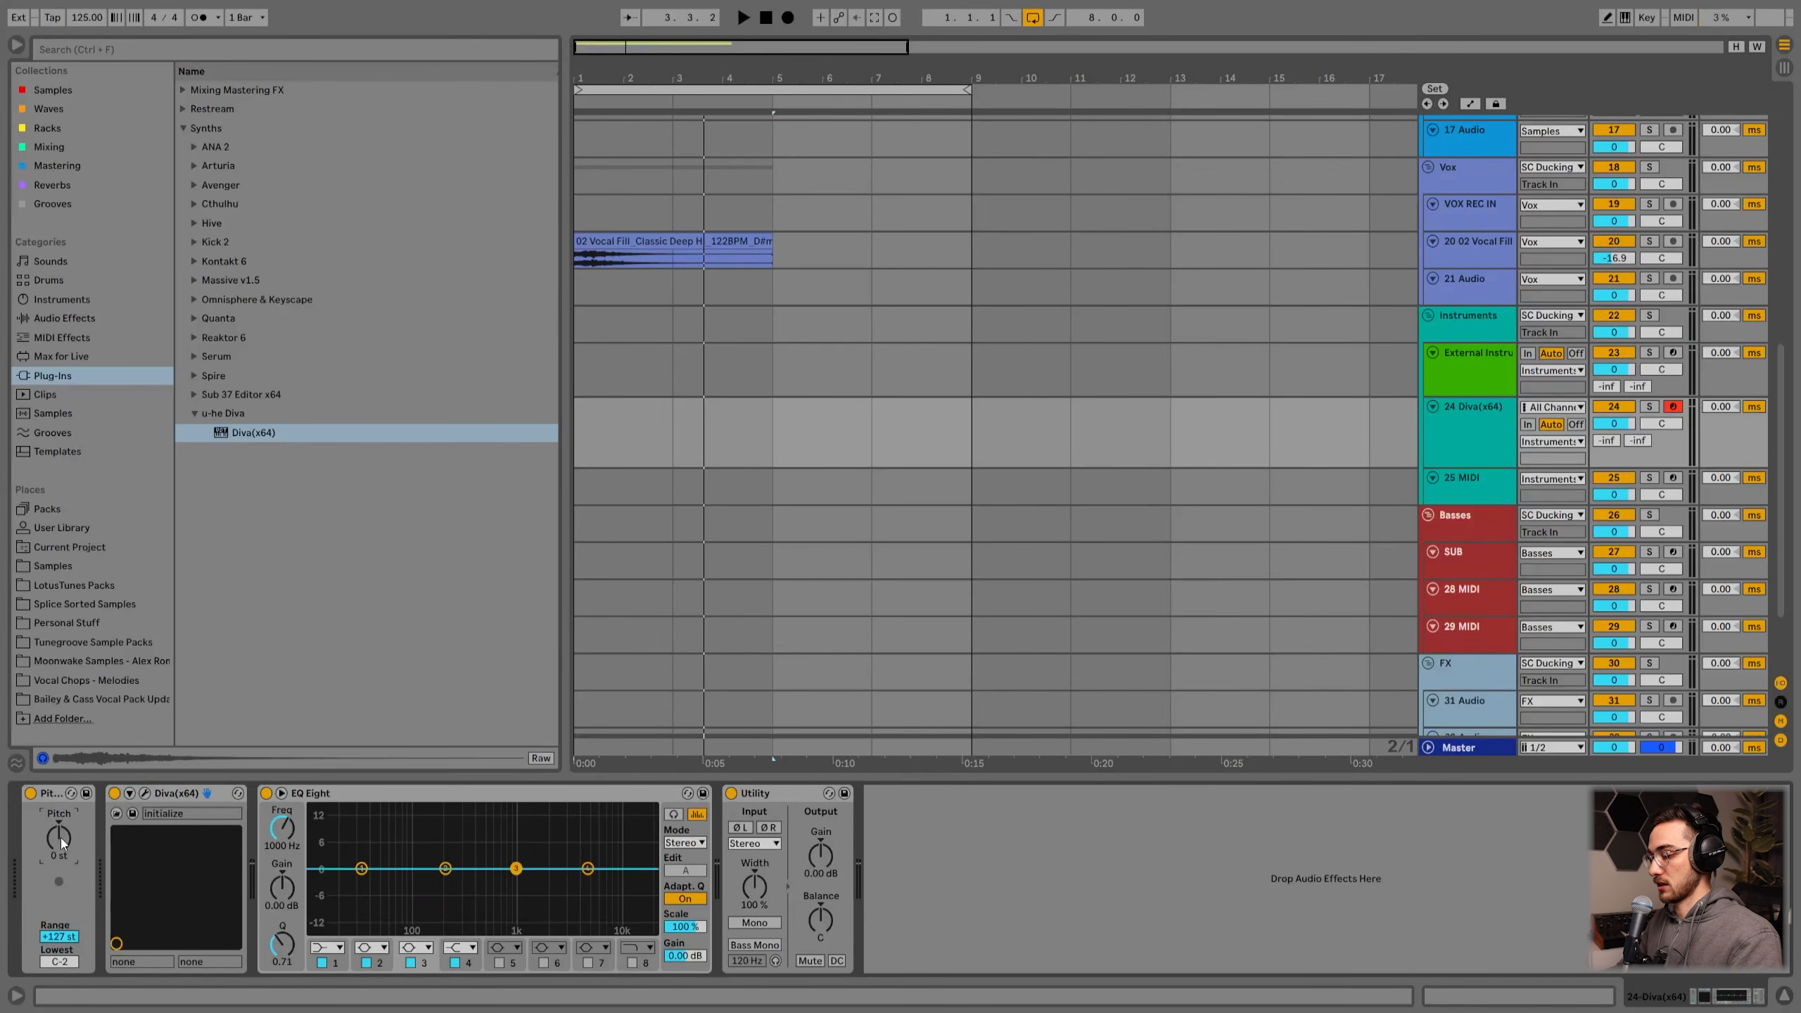
drag(61, 838, 61, 817)
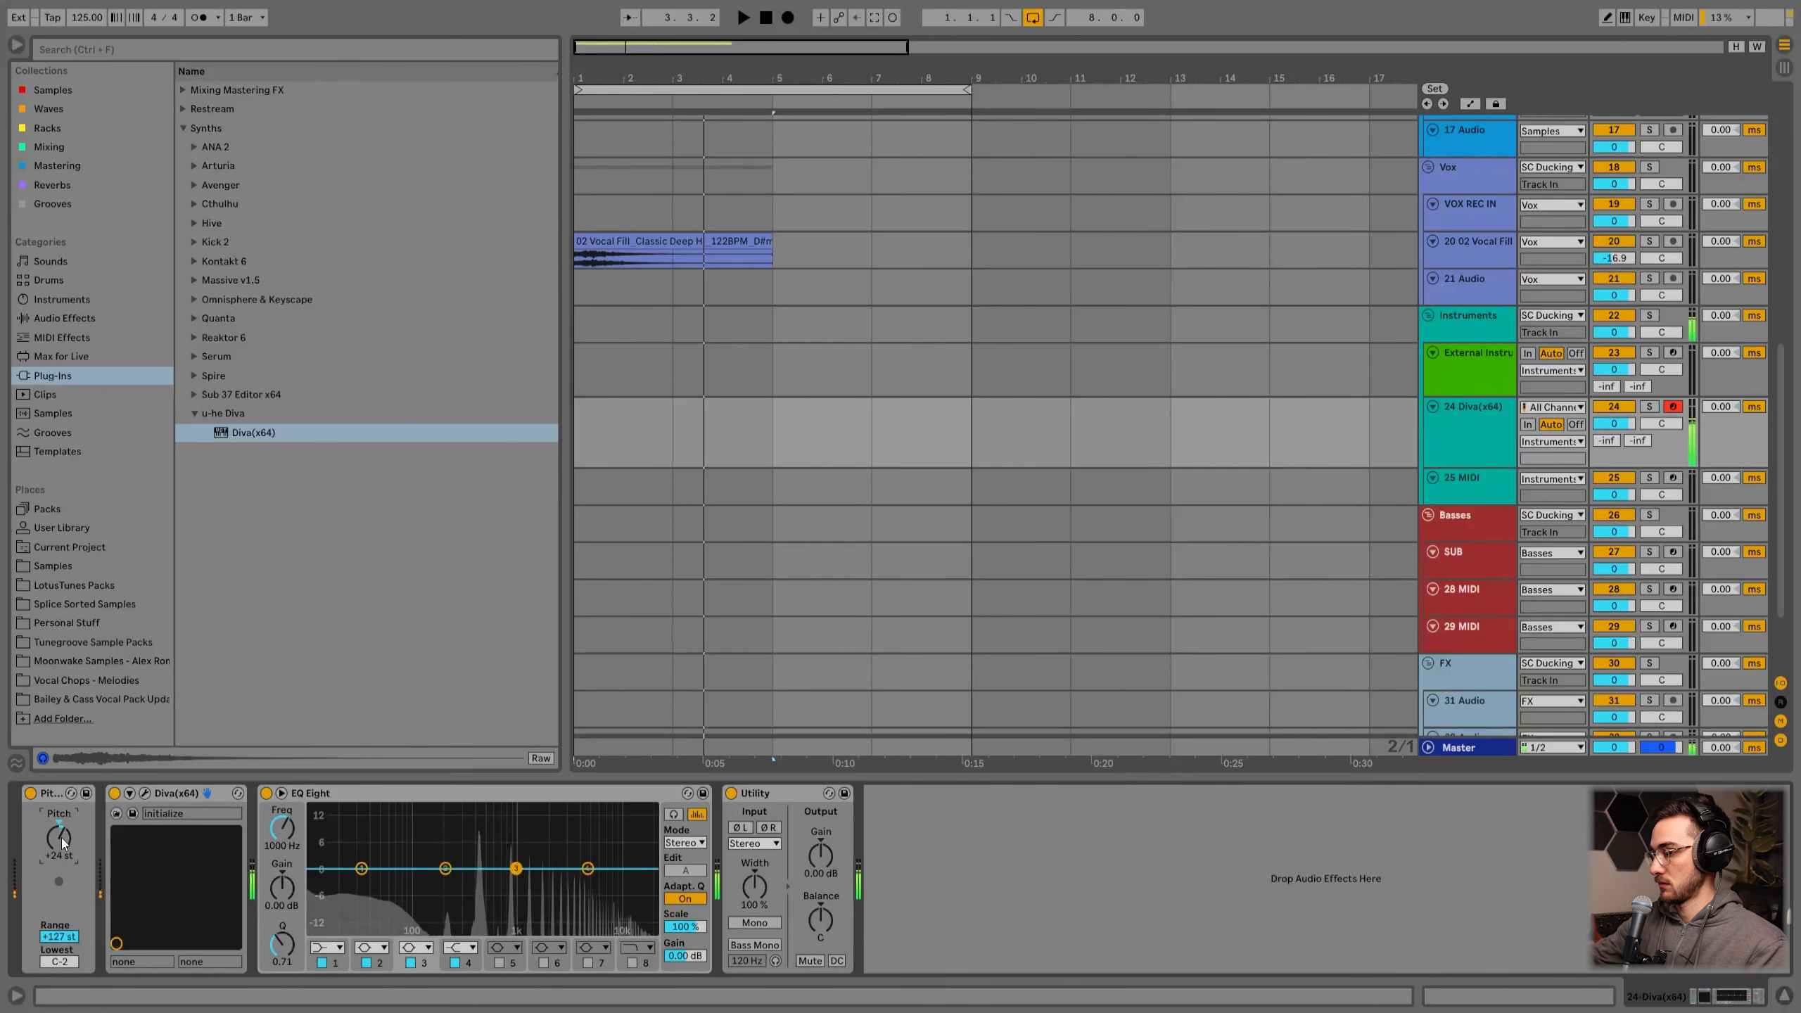
drag(62, 842, 63, 867)
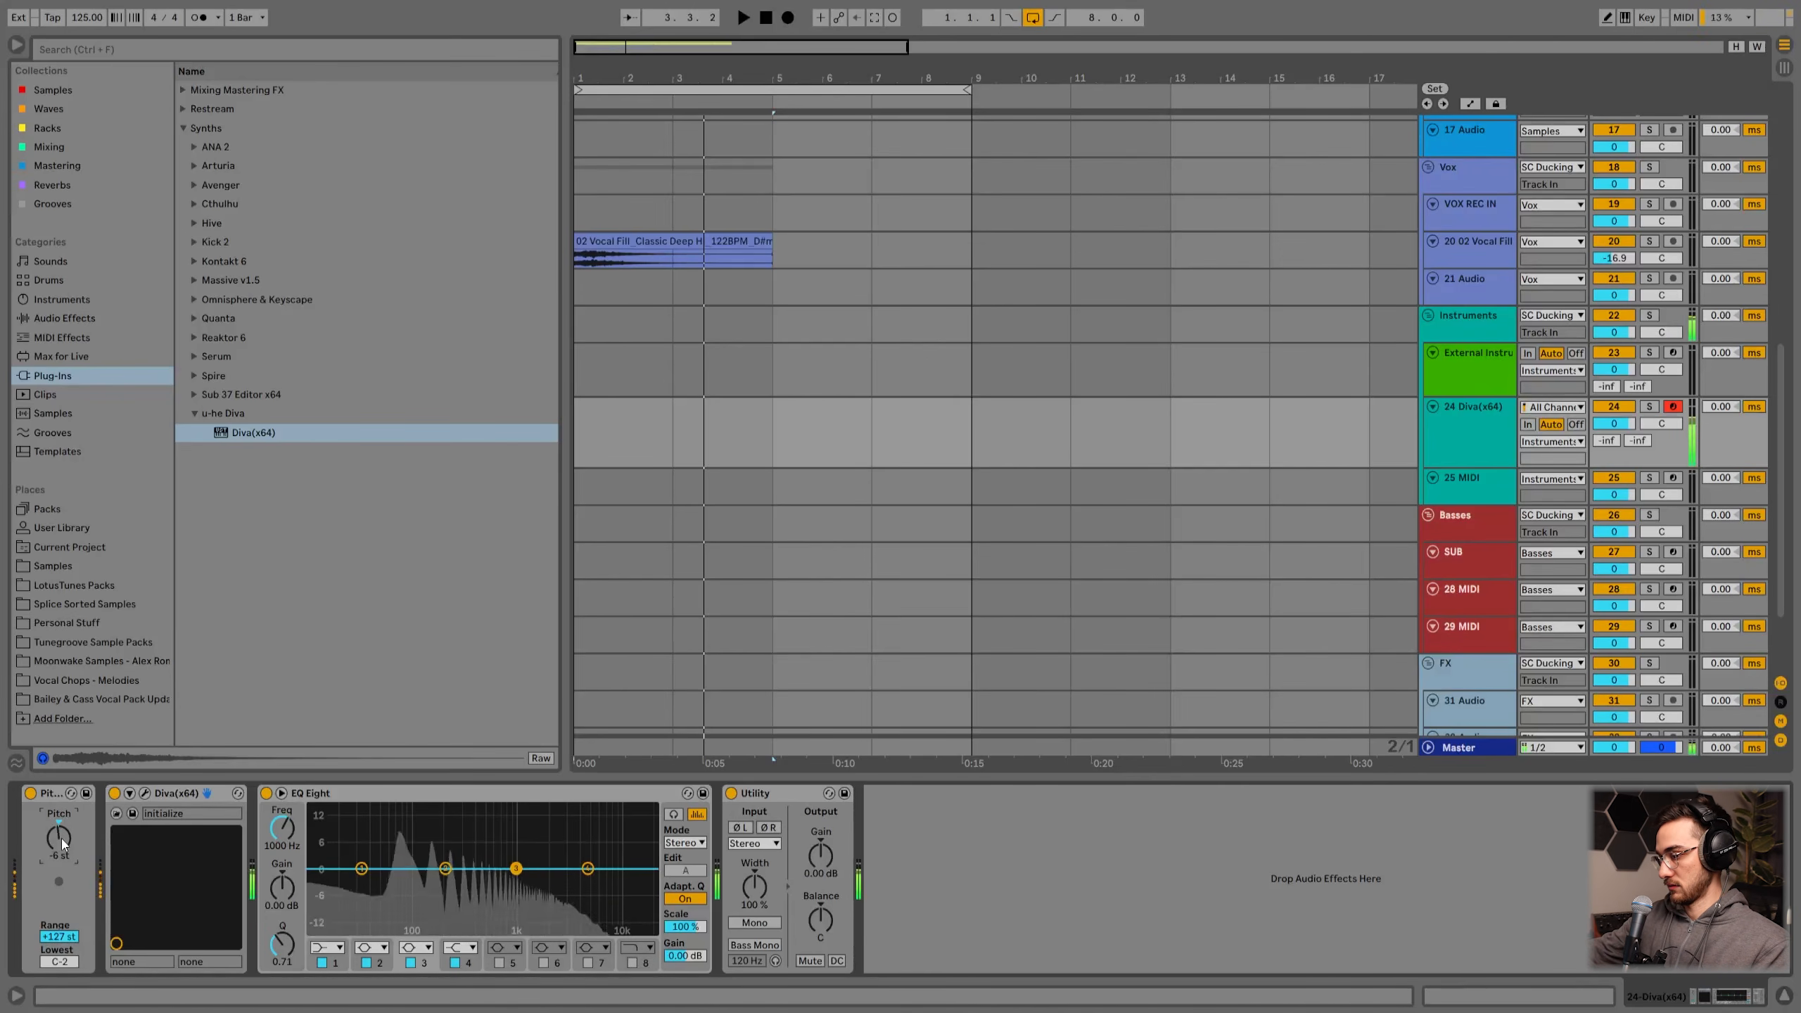
drag(63, 843, 62, 838)
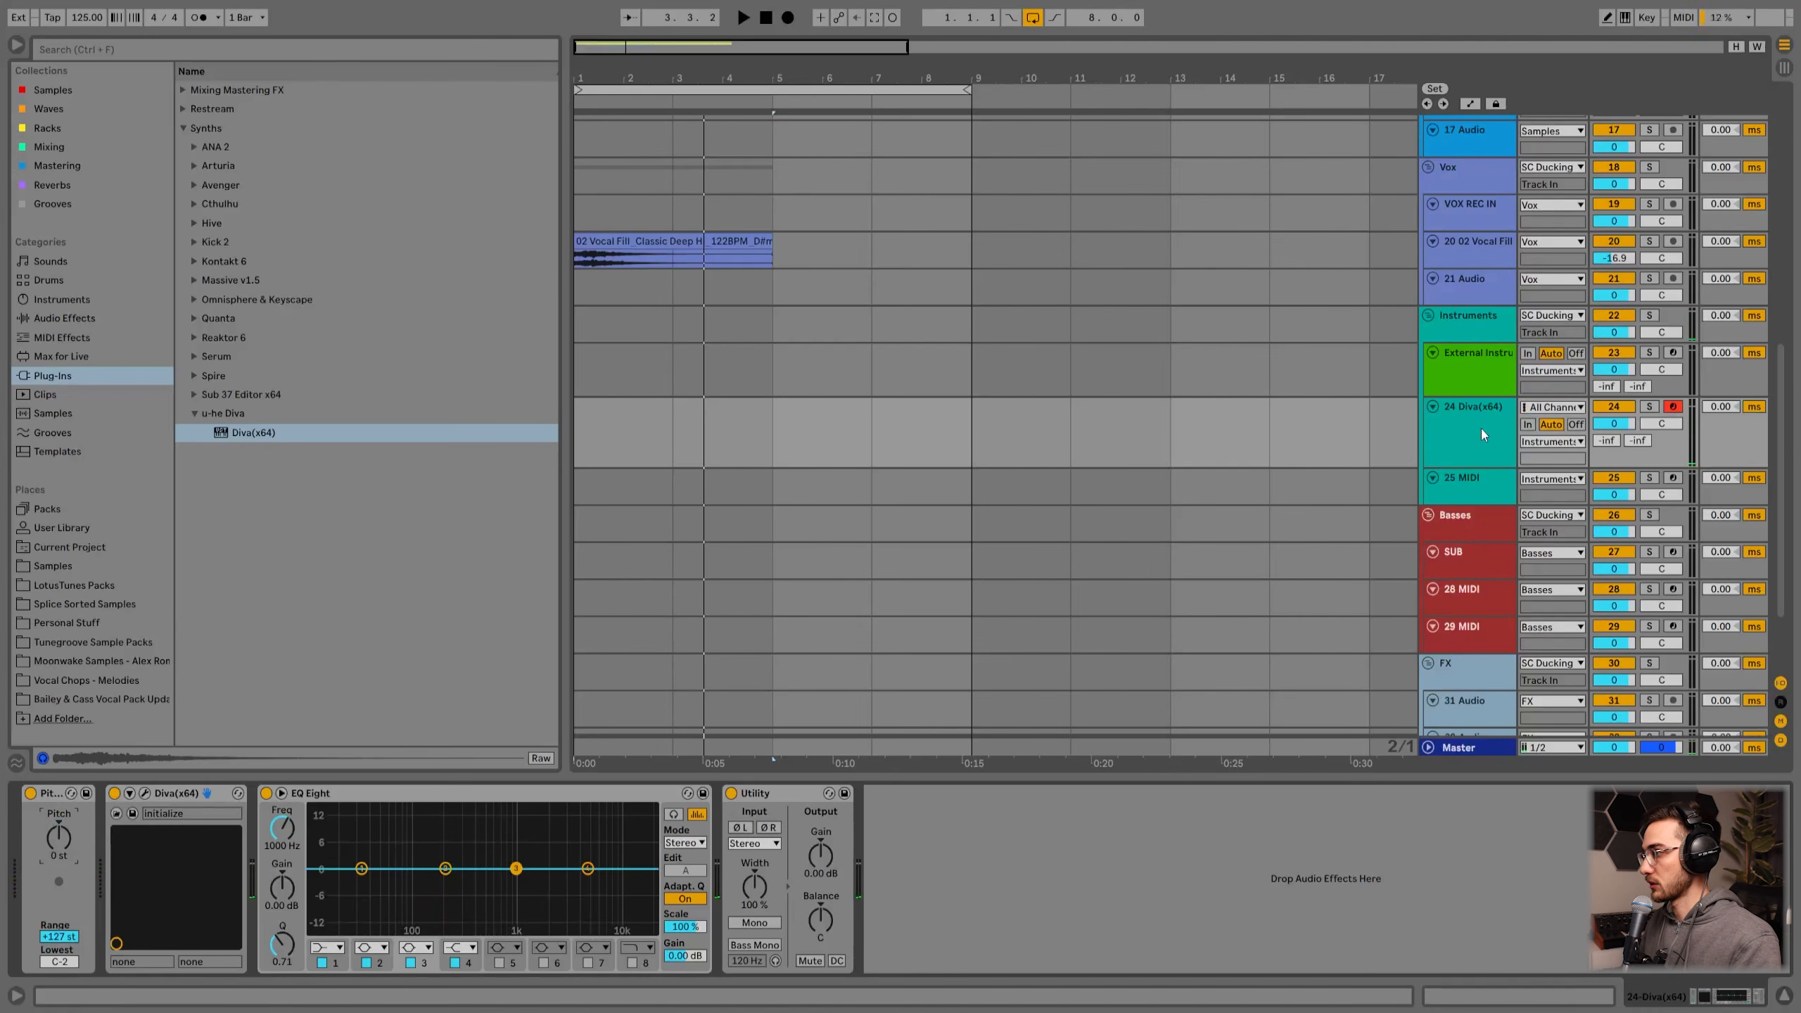
Step: Insert a MIDI clip over bars 1 to 5 on the Diva track and draw a short C4 note
drag(577, 421, 799, 425)
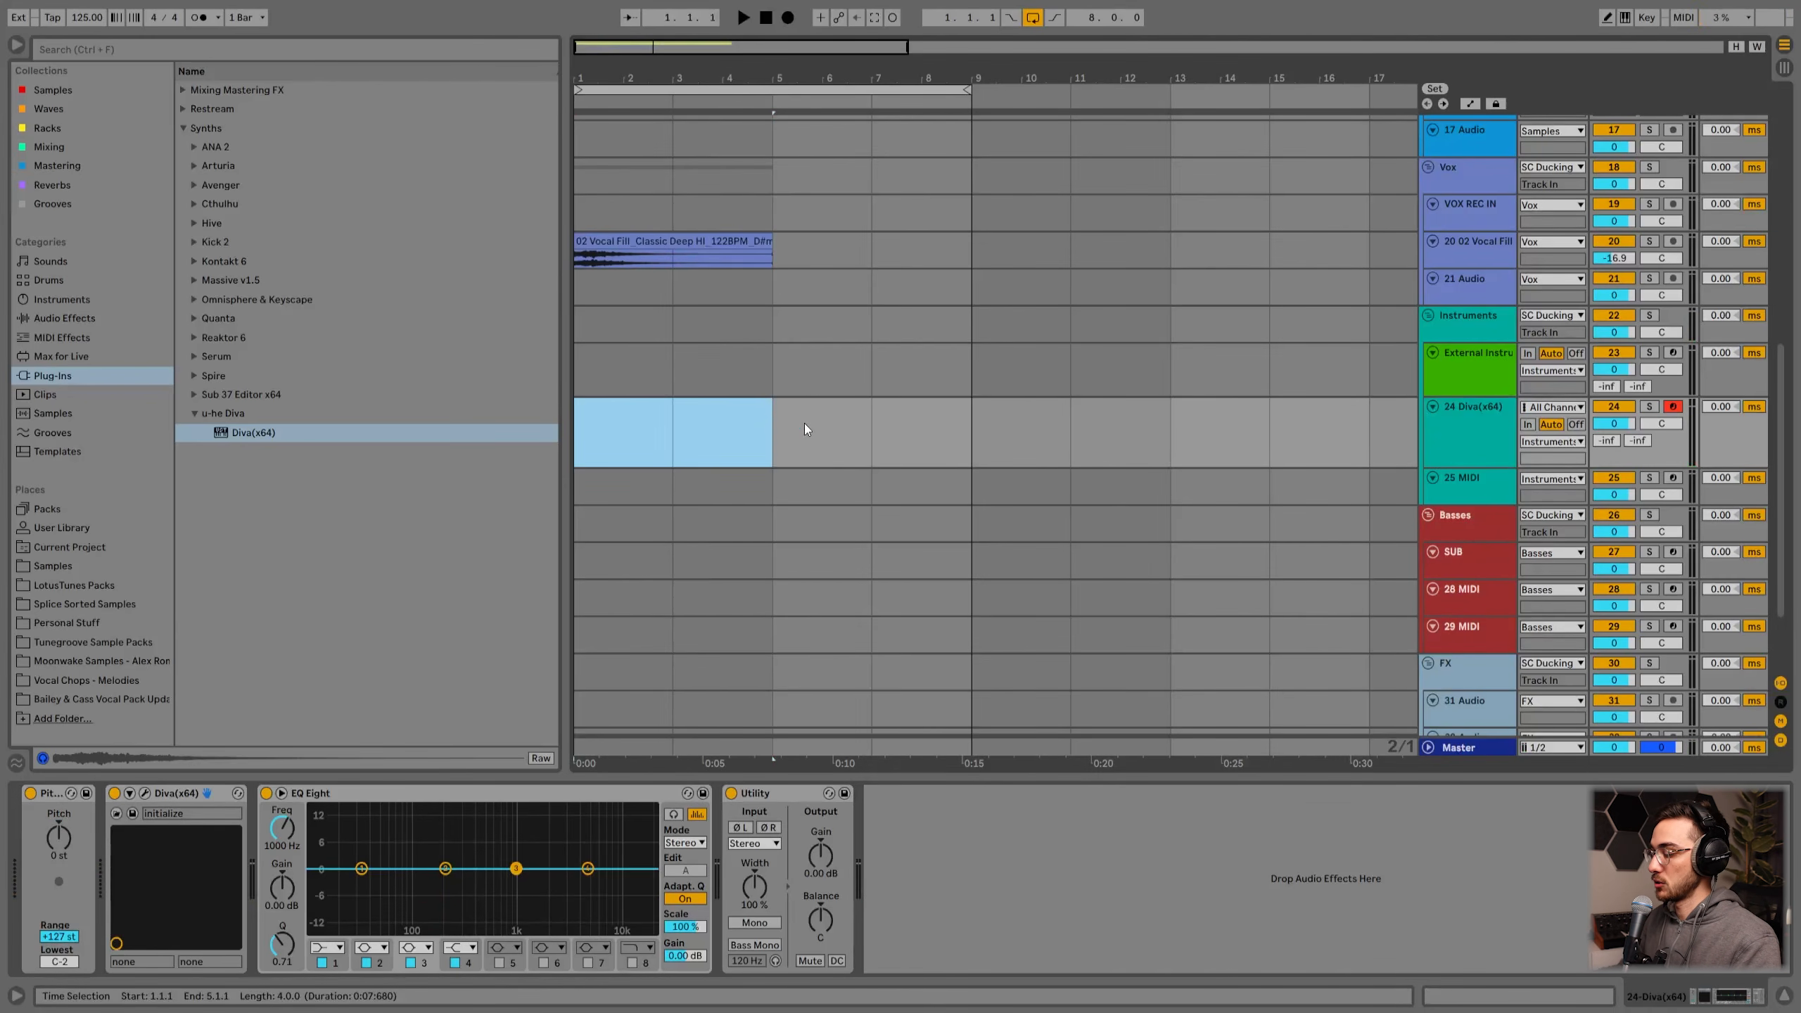
key(ctrl+shift+m)
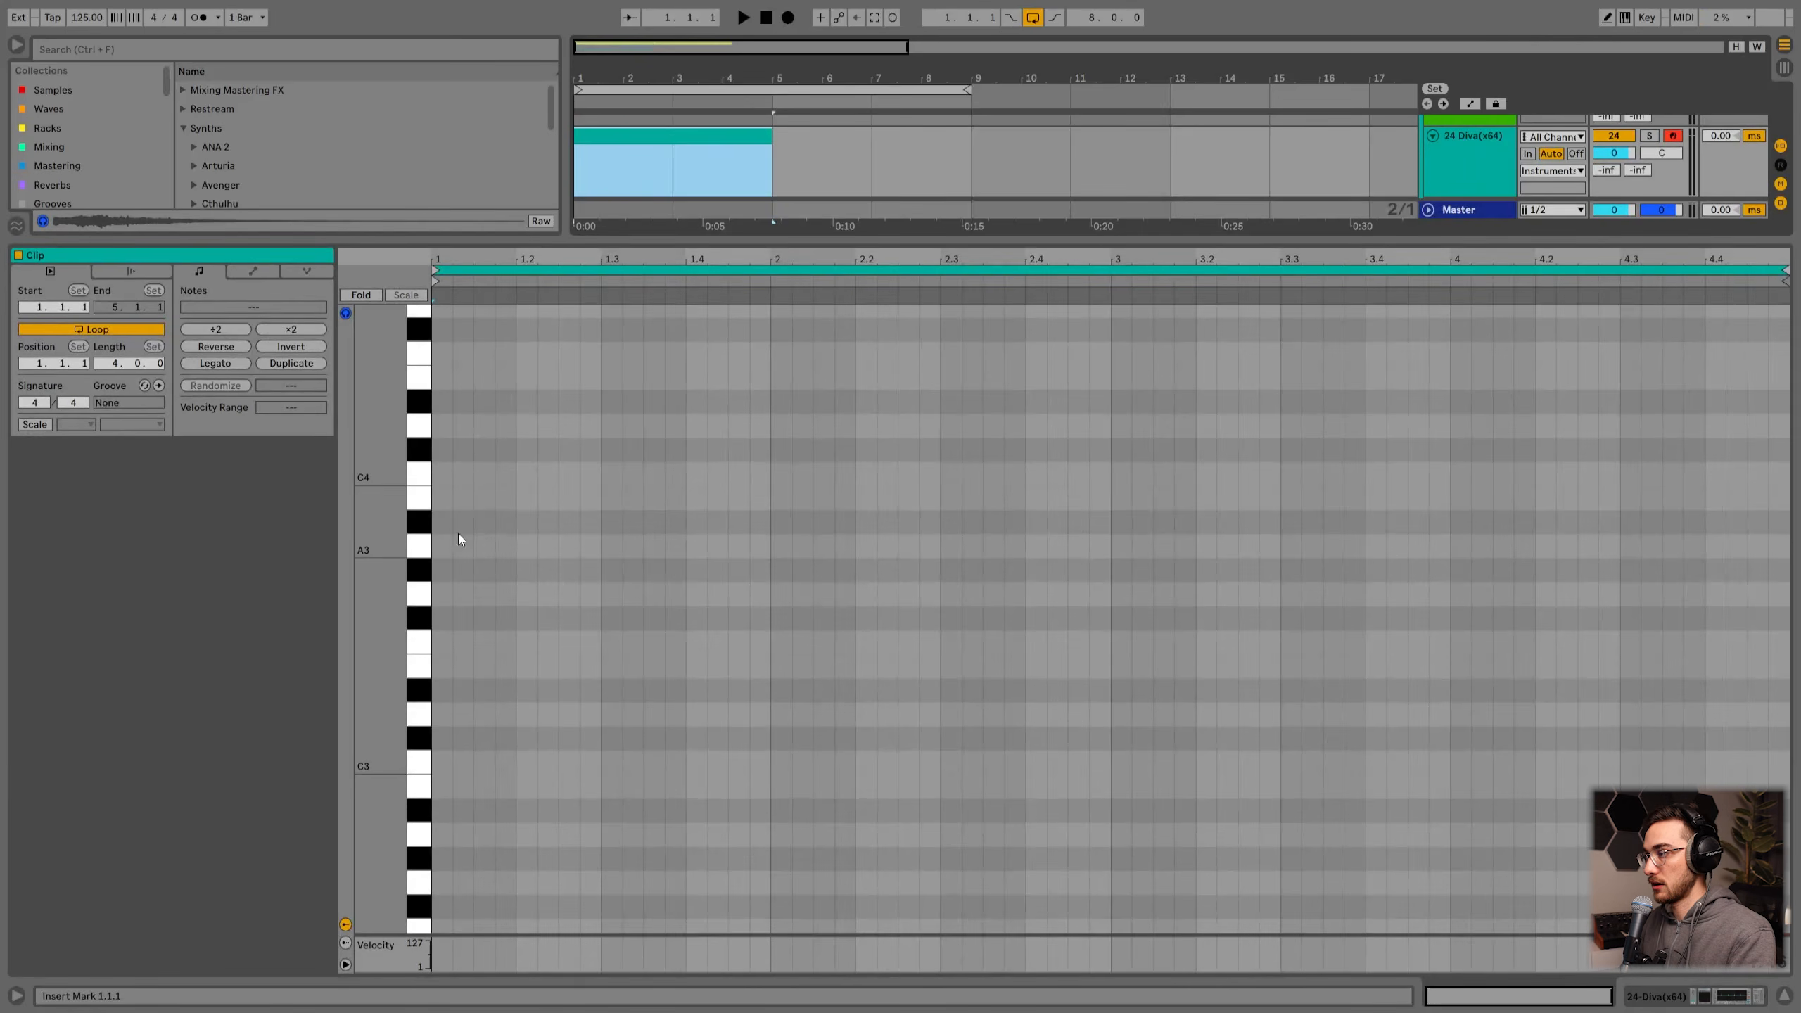
double_click(467, 476)
drag(468, 476, 518, 473)
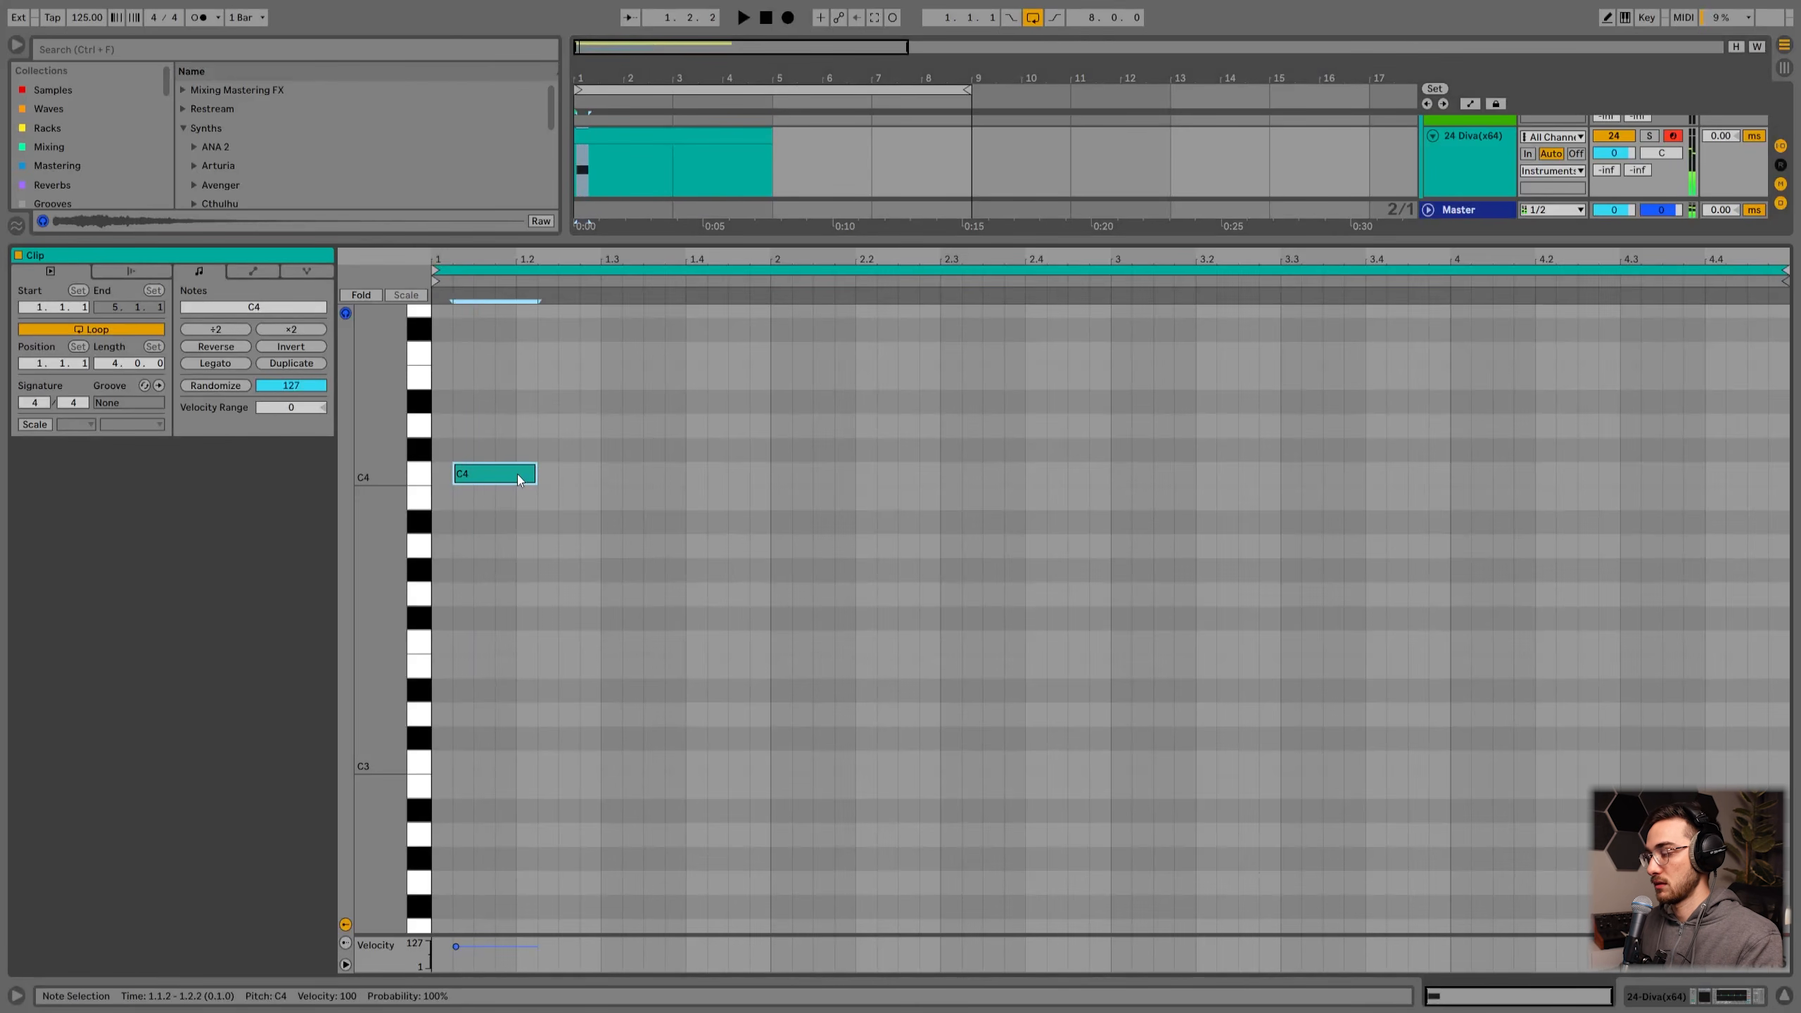
scroll(518, 475, up, 4)
scroll(518, 474, down, 6)
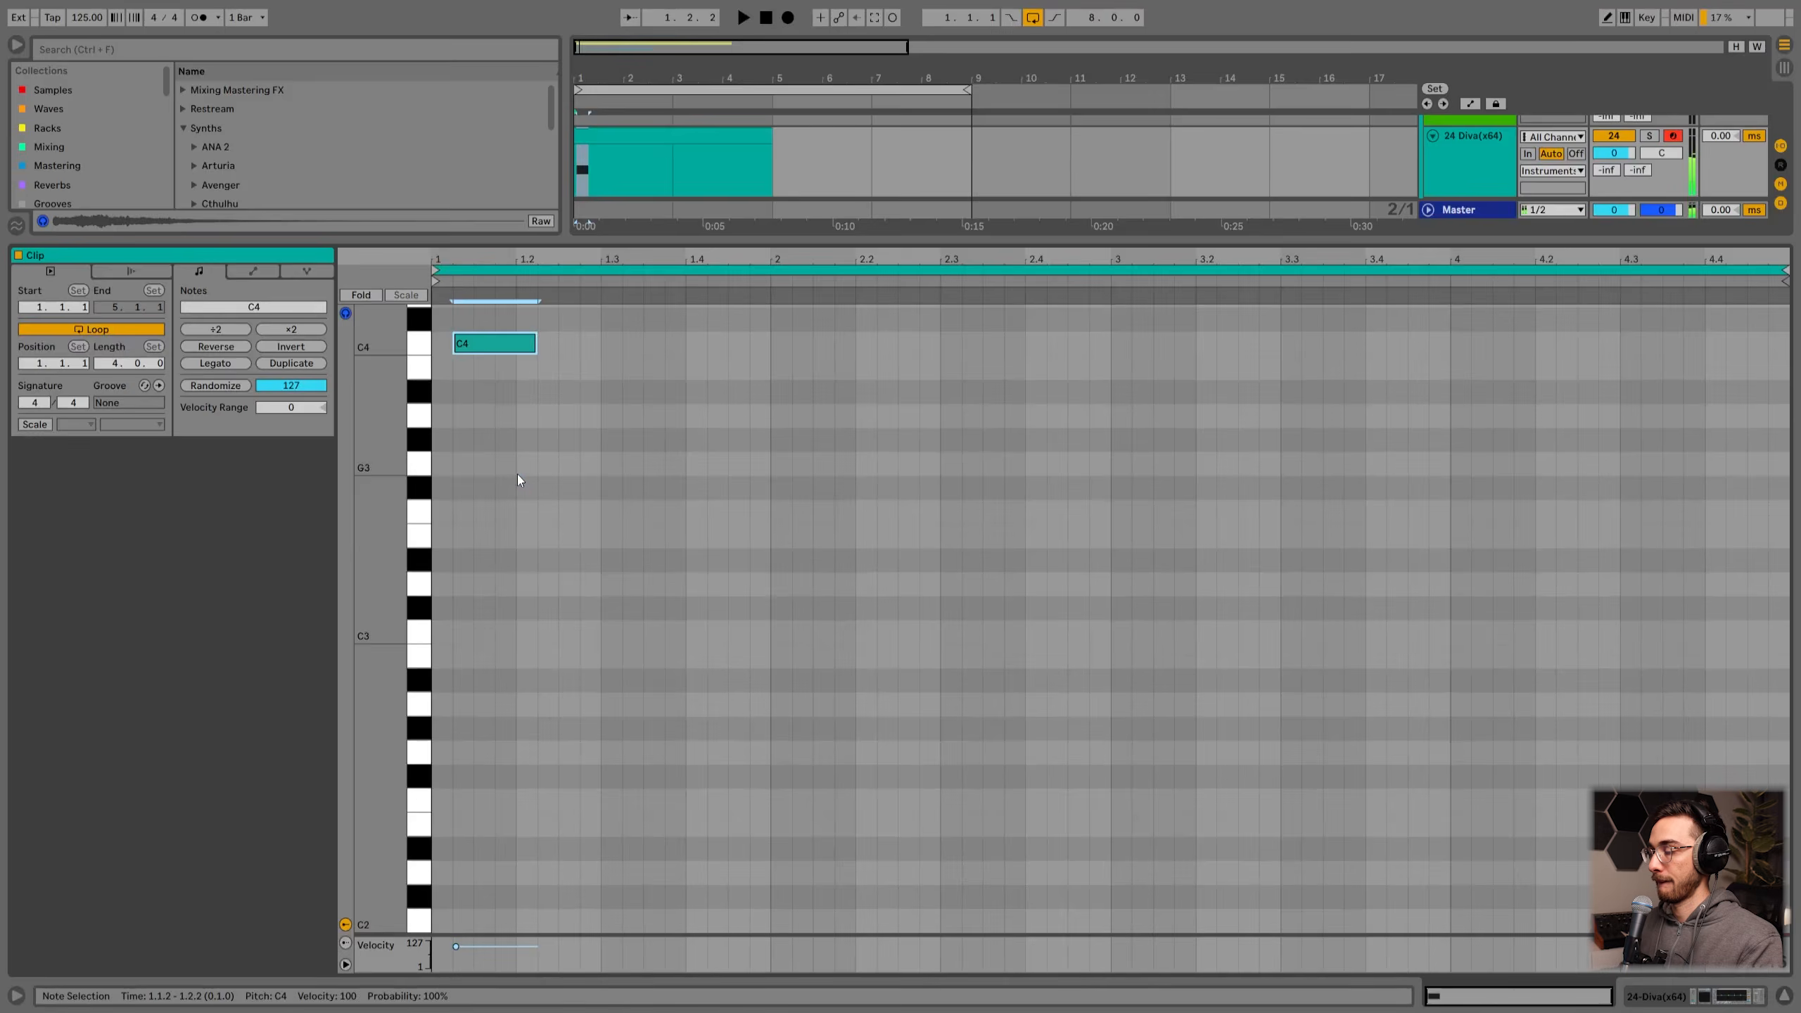
Step: Delete the MIDI clip from the Diva track
key(shift+Tab)
drag(63, 842, 63, 819)
click(639, 296)
key(Delete)
key(h)
Step: Inspect the Basses group tracks and the SUB track's Hip-Hop Sub Bass instrument
click(1473, 322)
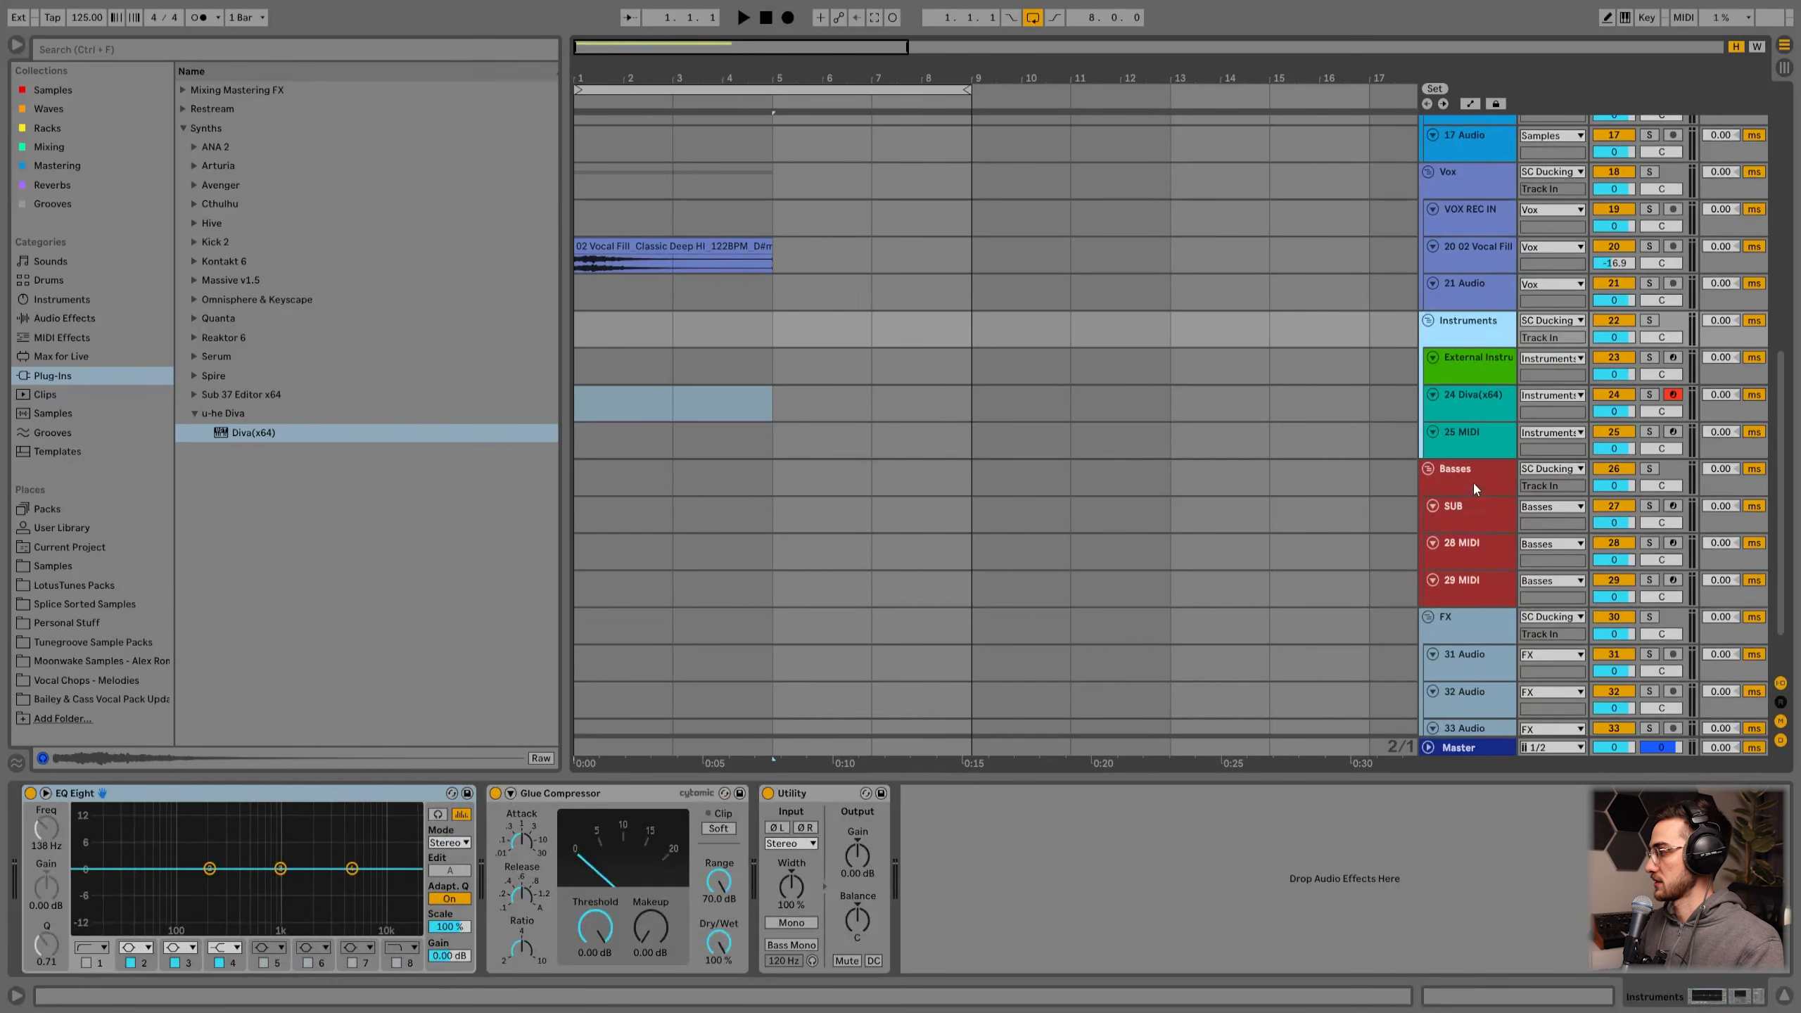
click(1468, 473)
scroll(1468, 474, down, 3)
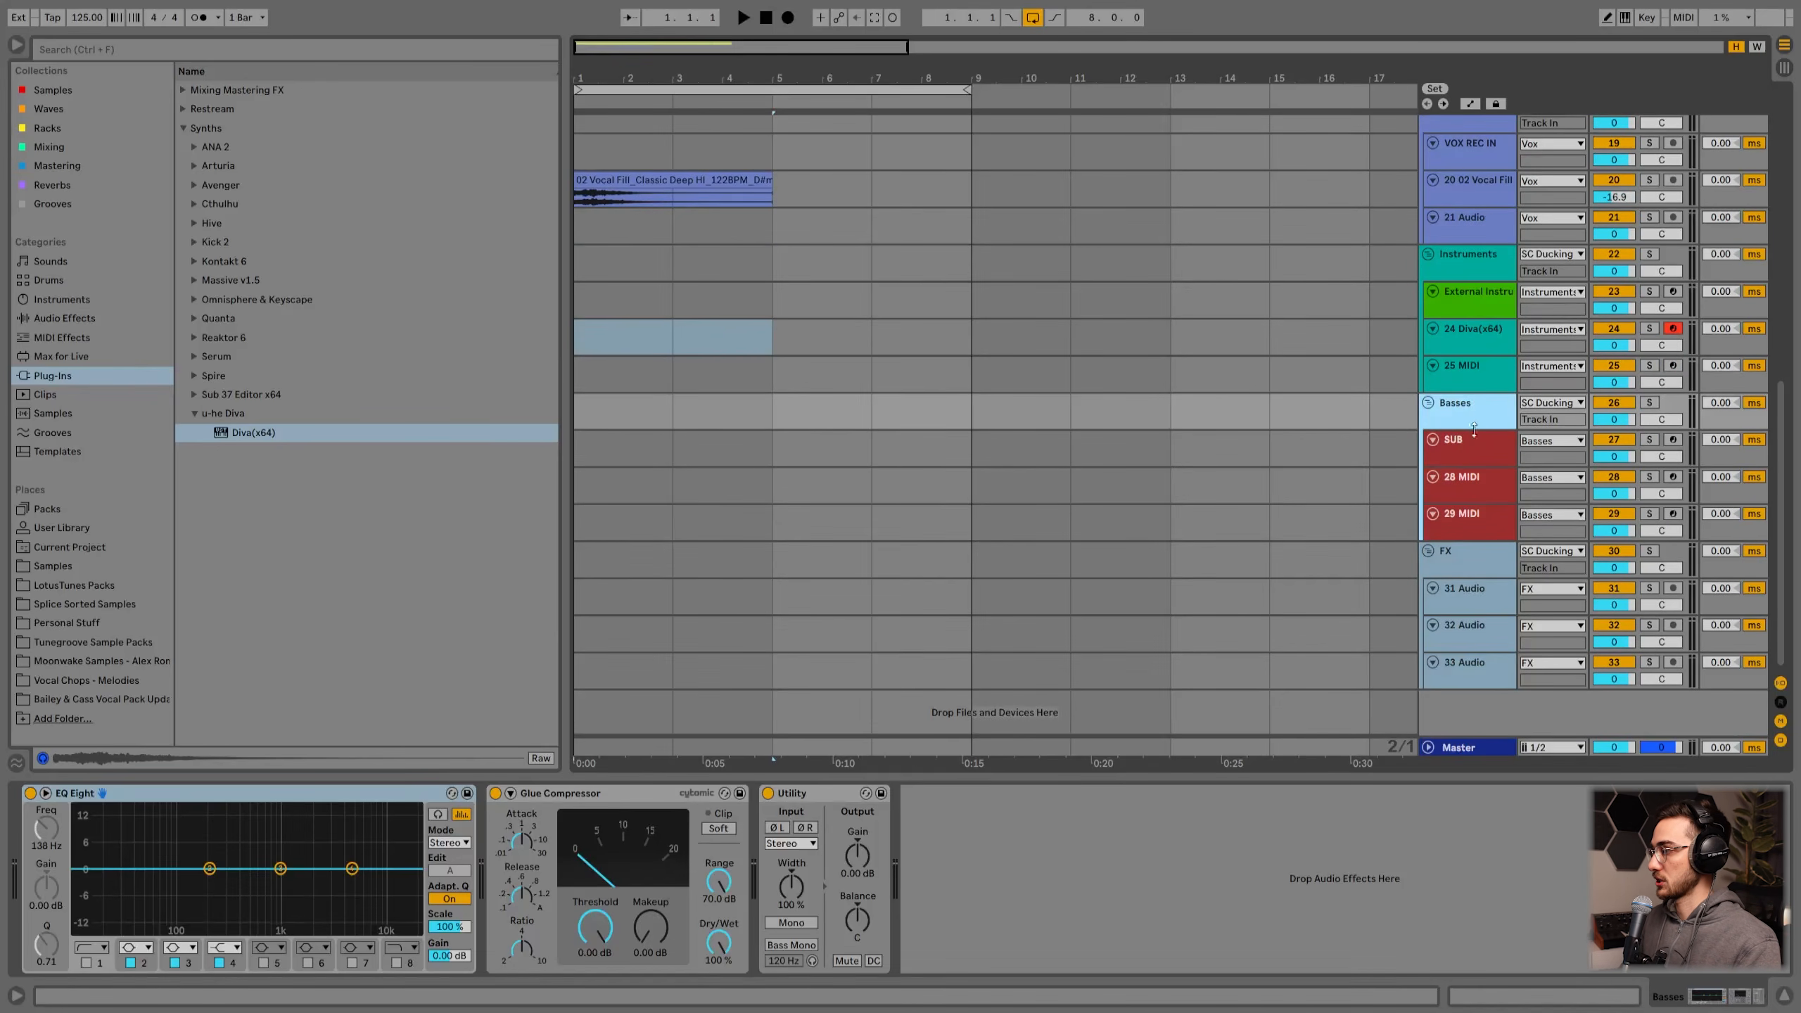
click(1471, 450)
click(1465, 476)
click(1463, 526)
click(1469, 487)
click(1461, 452)
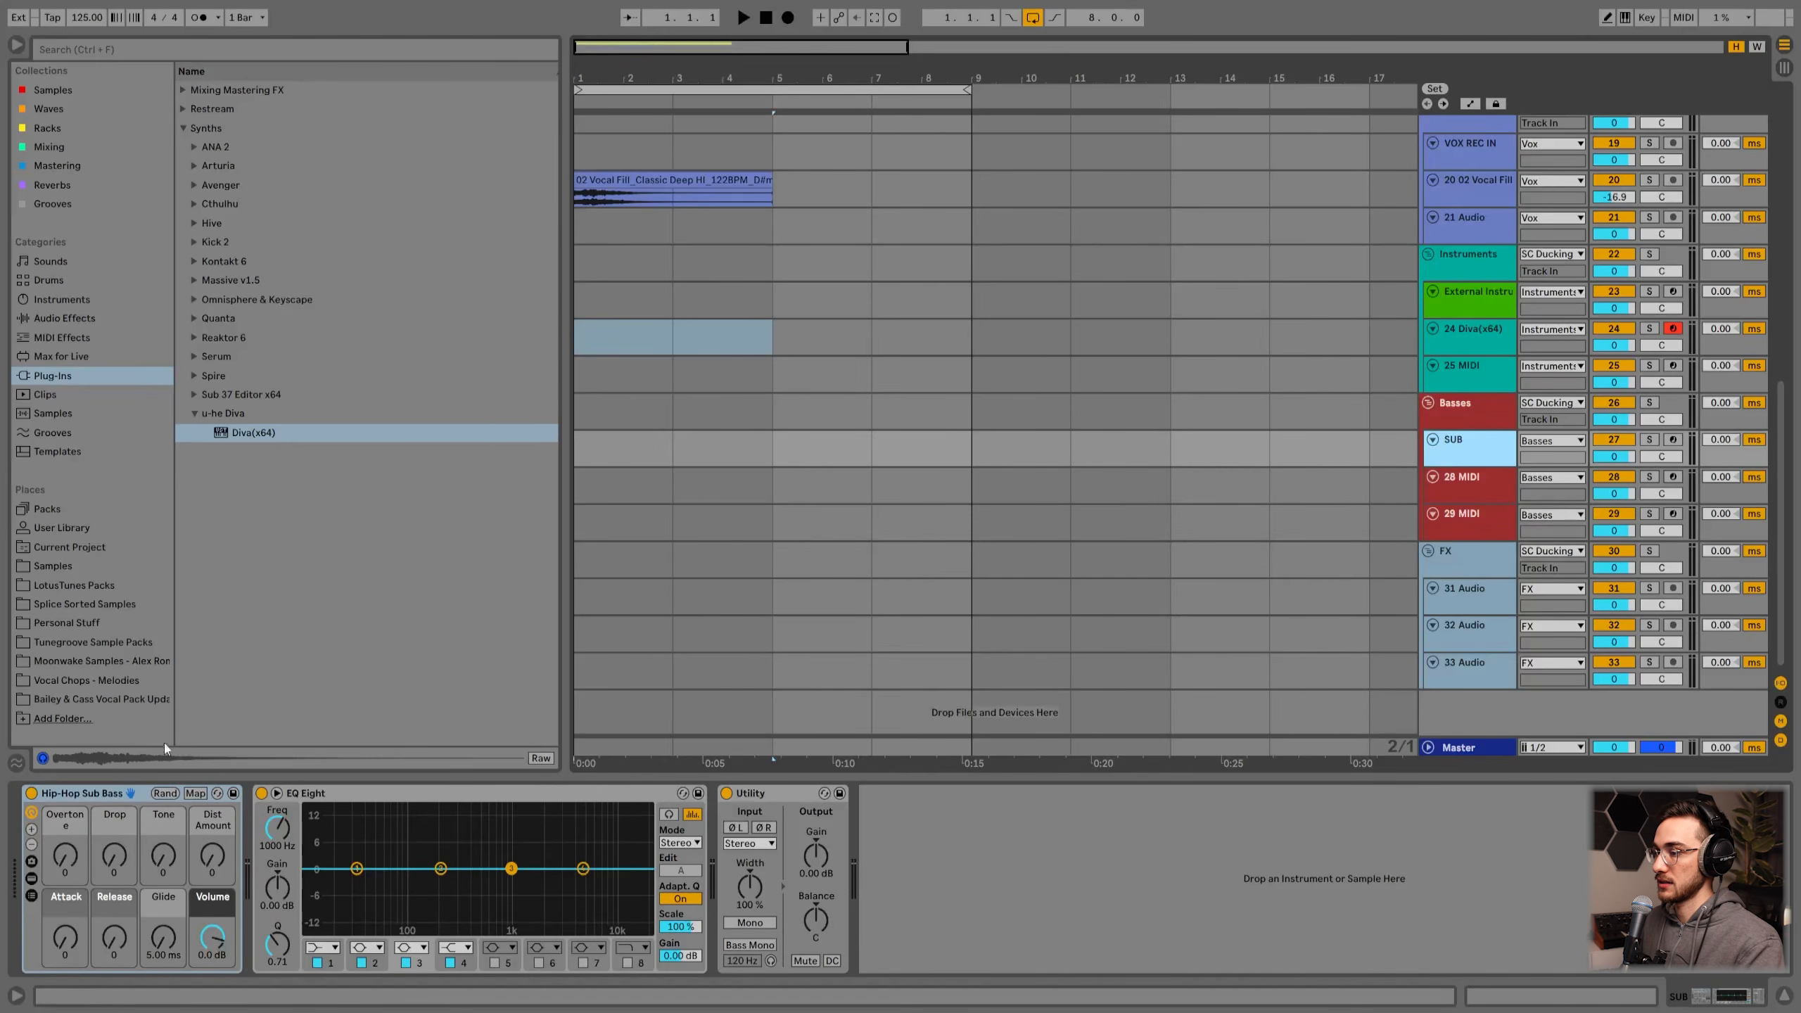
click(103, 796)
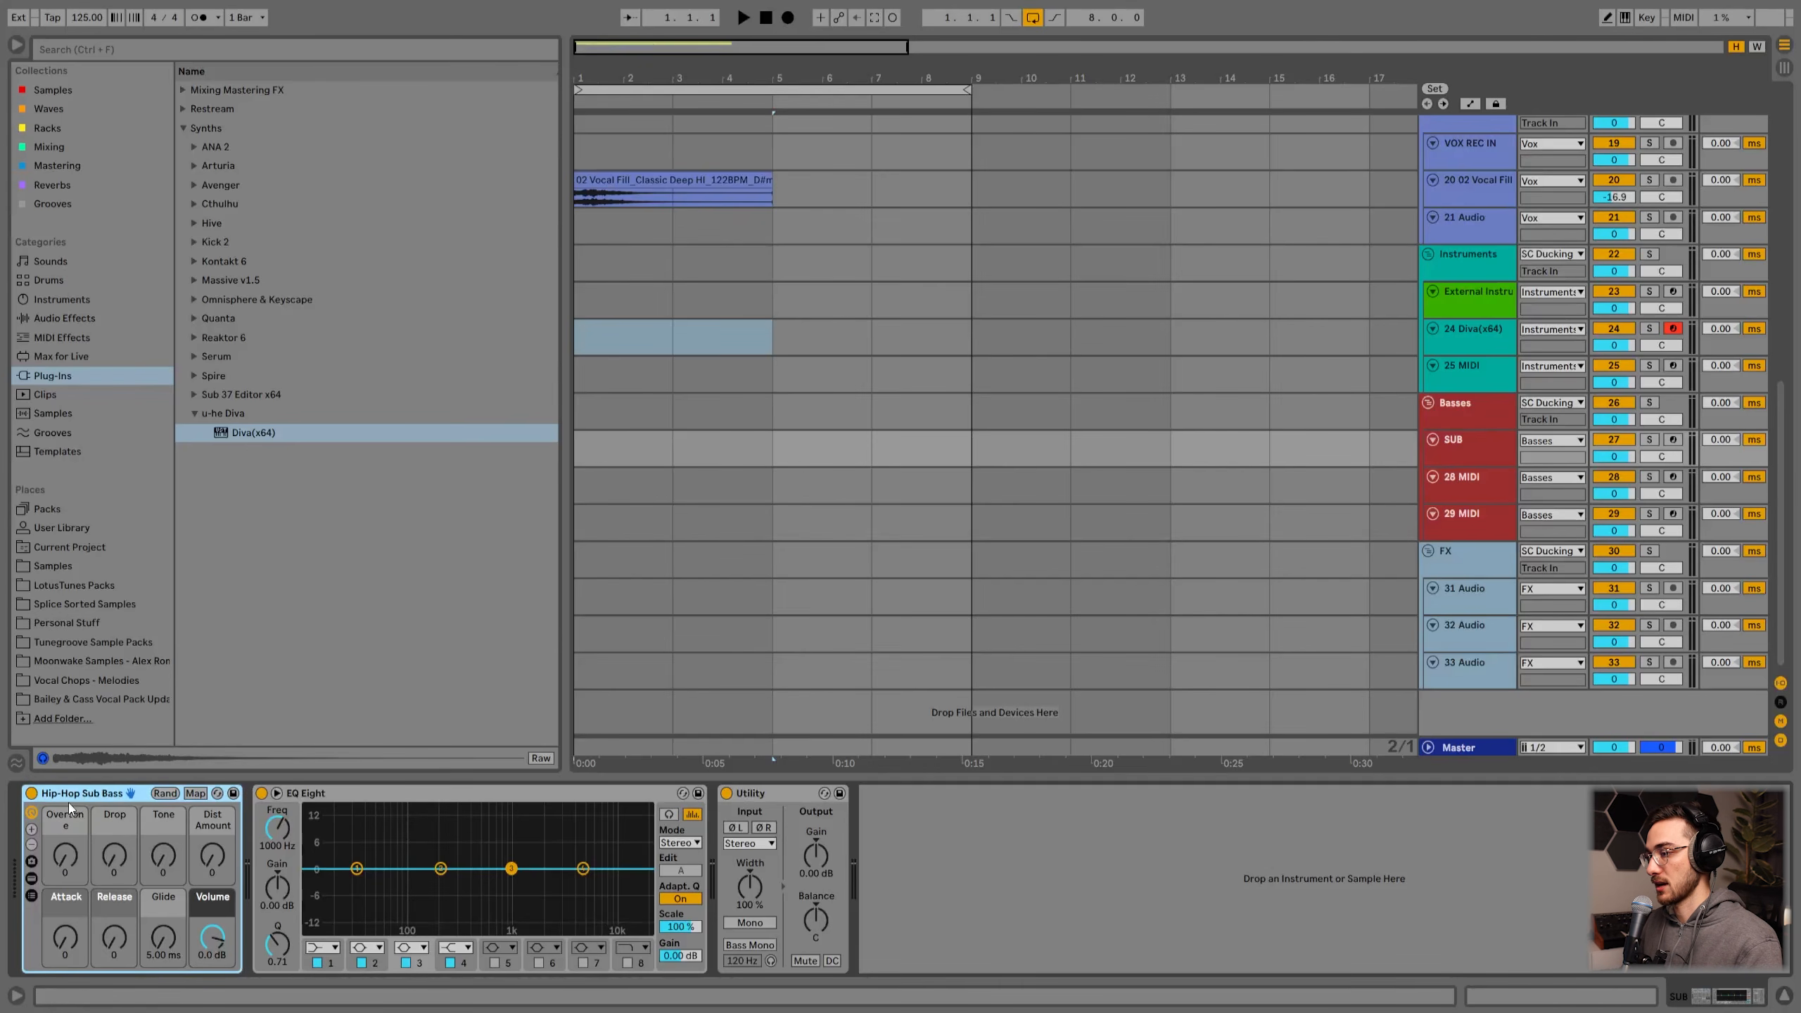
click(1465, 457)
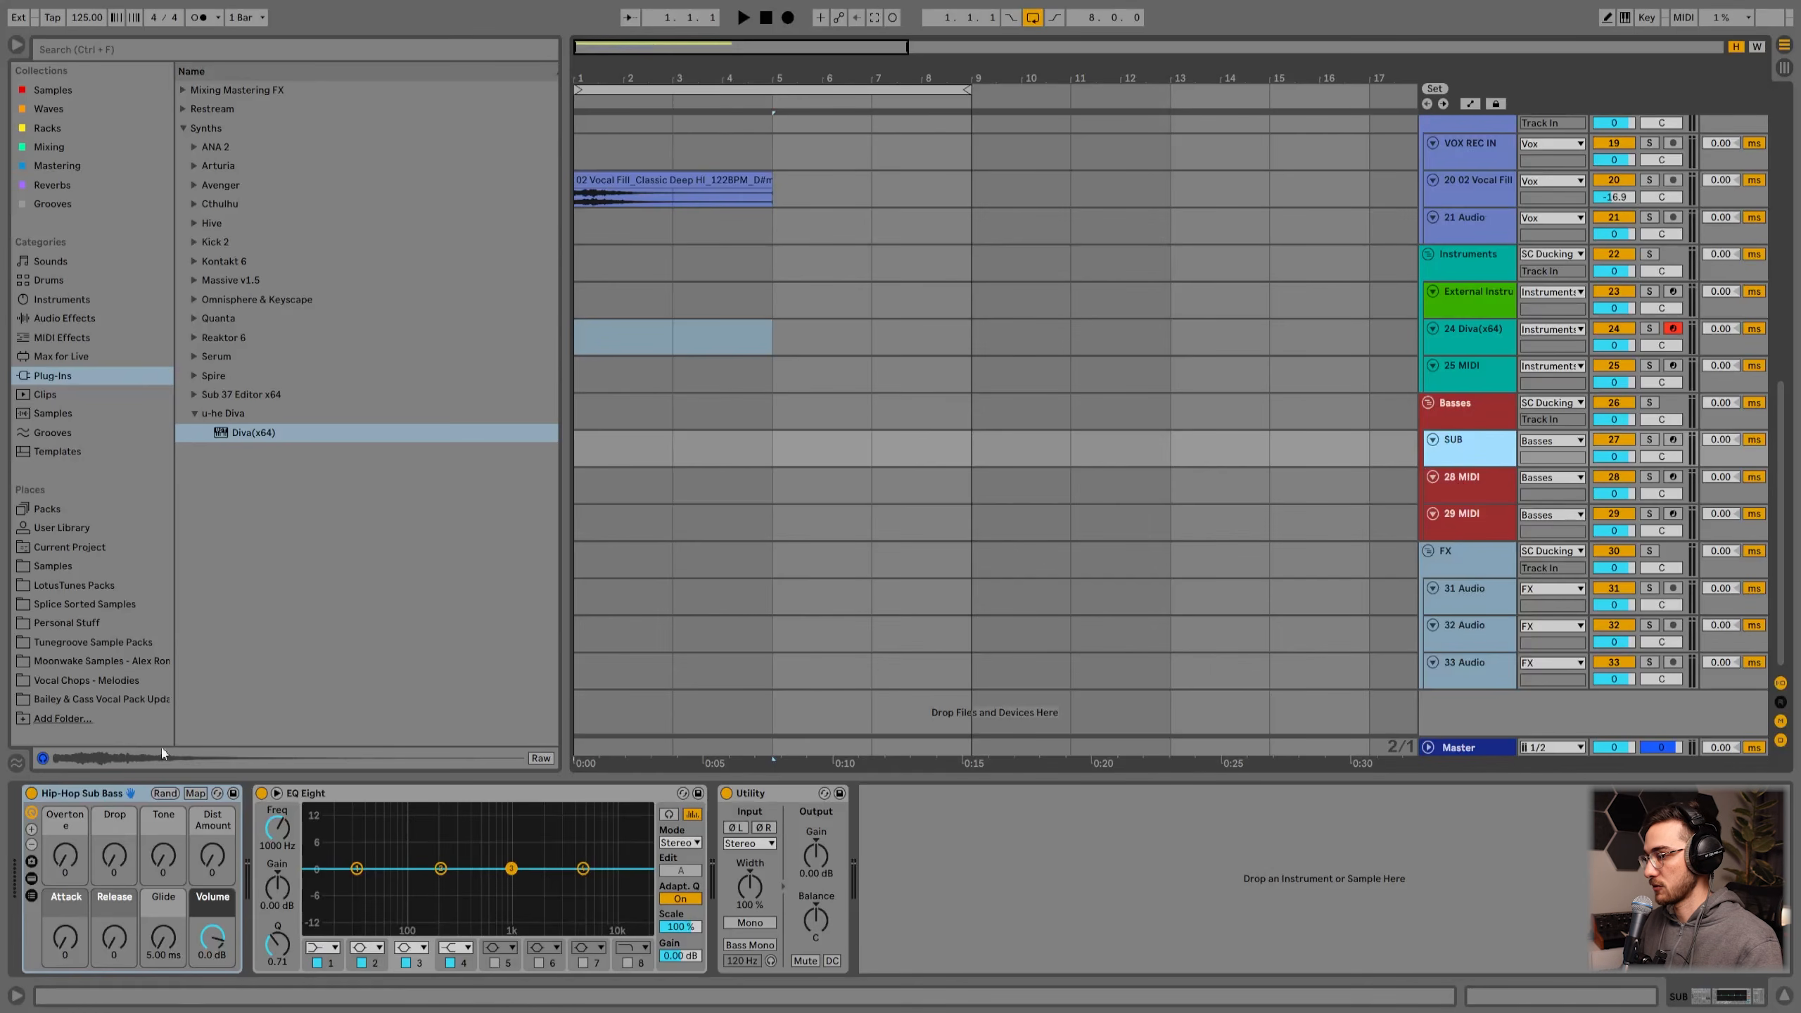
click(1473, 490)
click(1463, 516)
click(1479, 482)
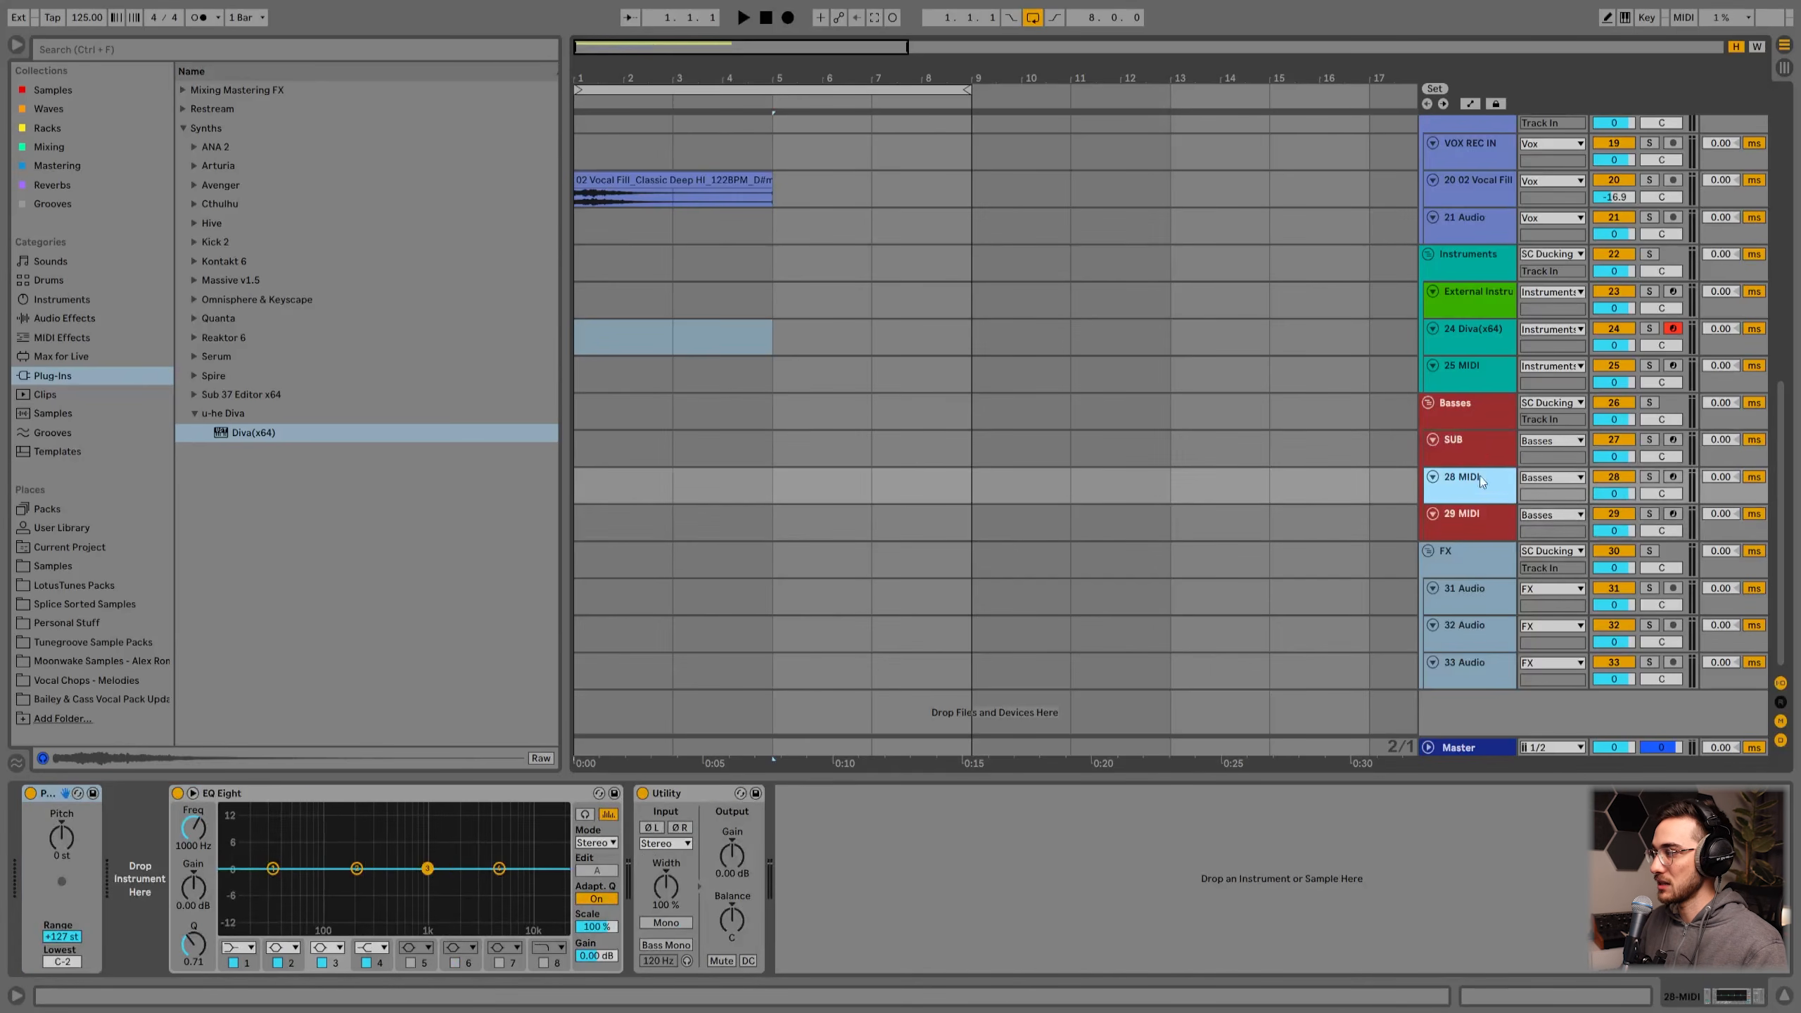
click(1479, 448)
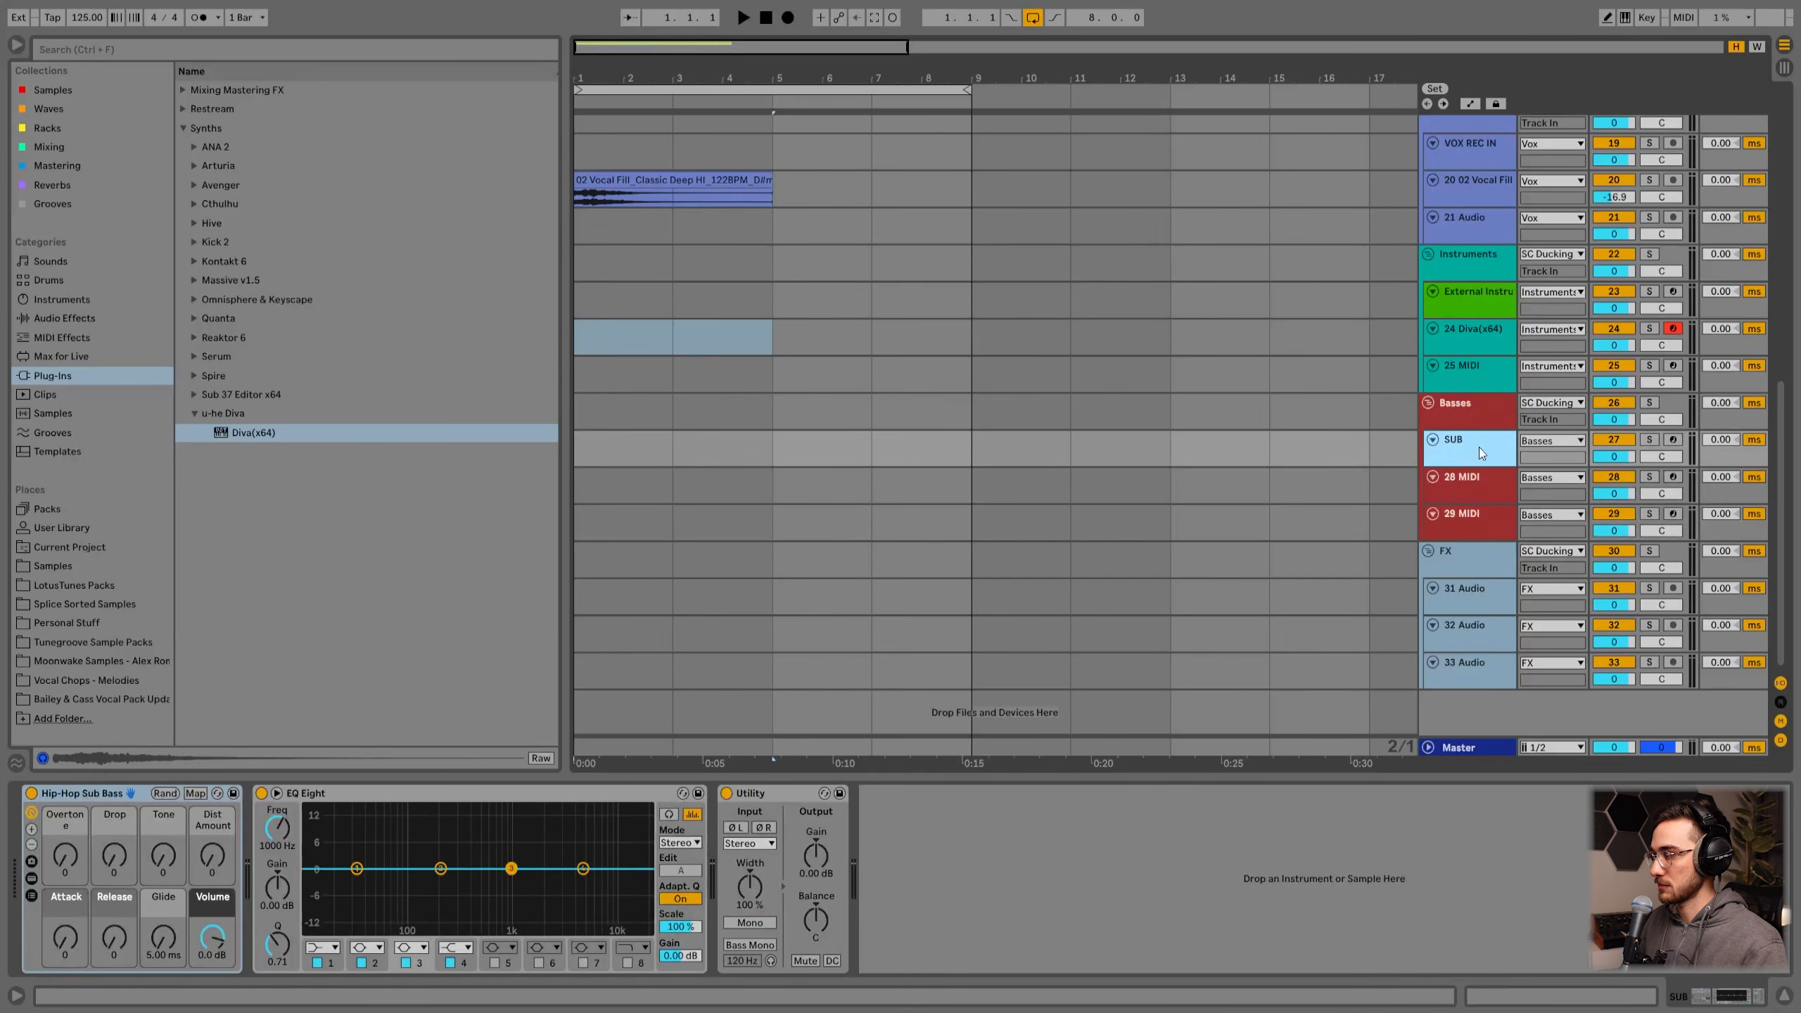
click(124, 796)
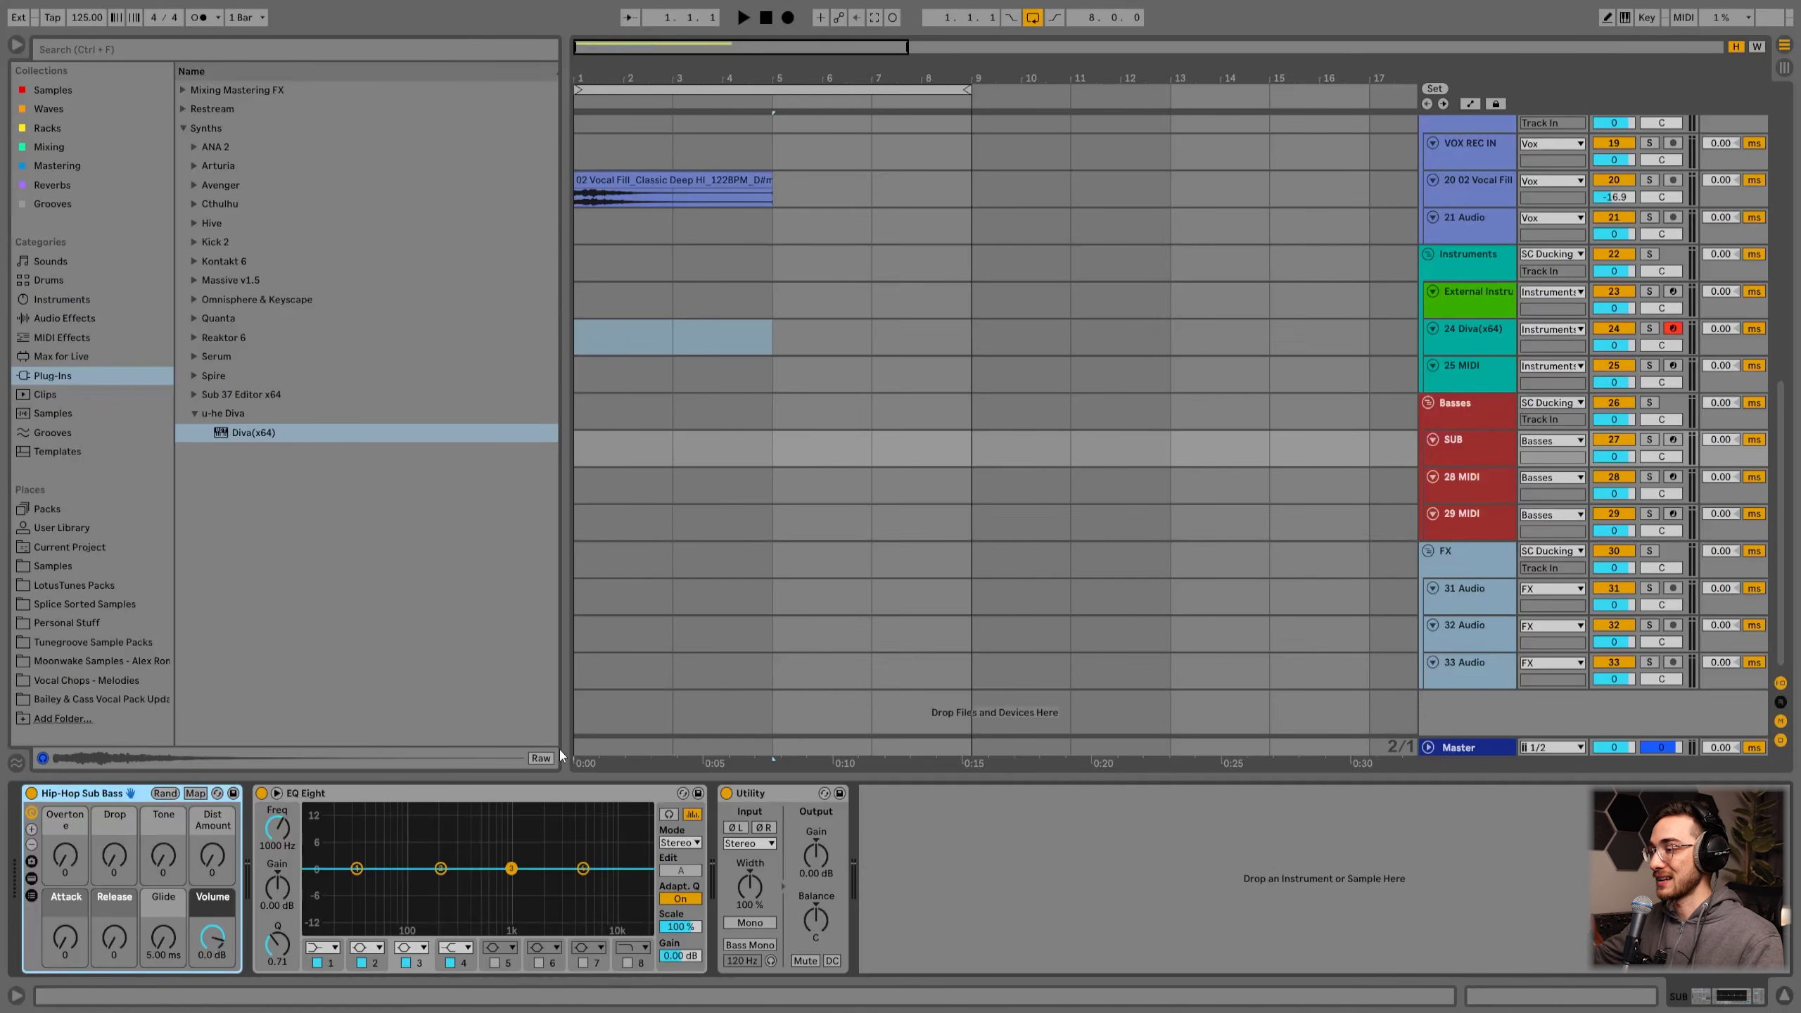
Step: Arm the SUB track and set the Hip-Hop Sub Bass Overtone to 82 and Tone to 33
click(1671, 439)
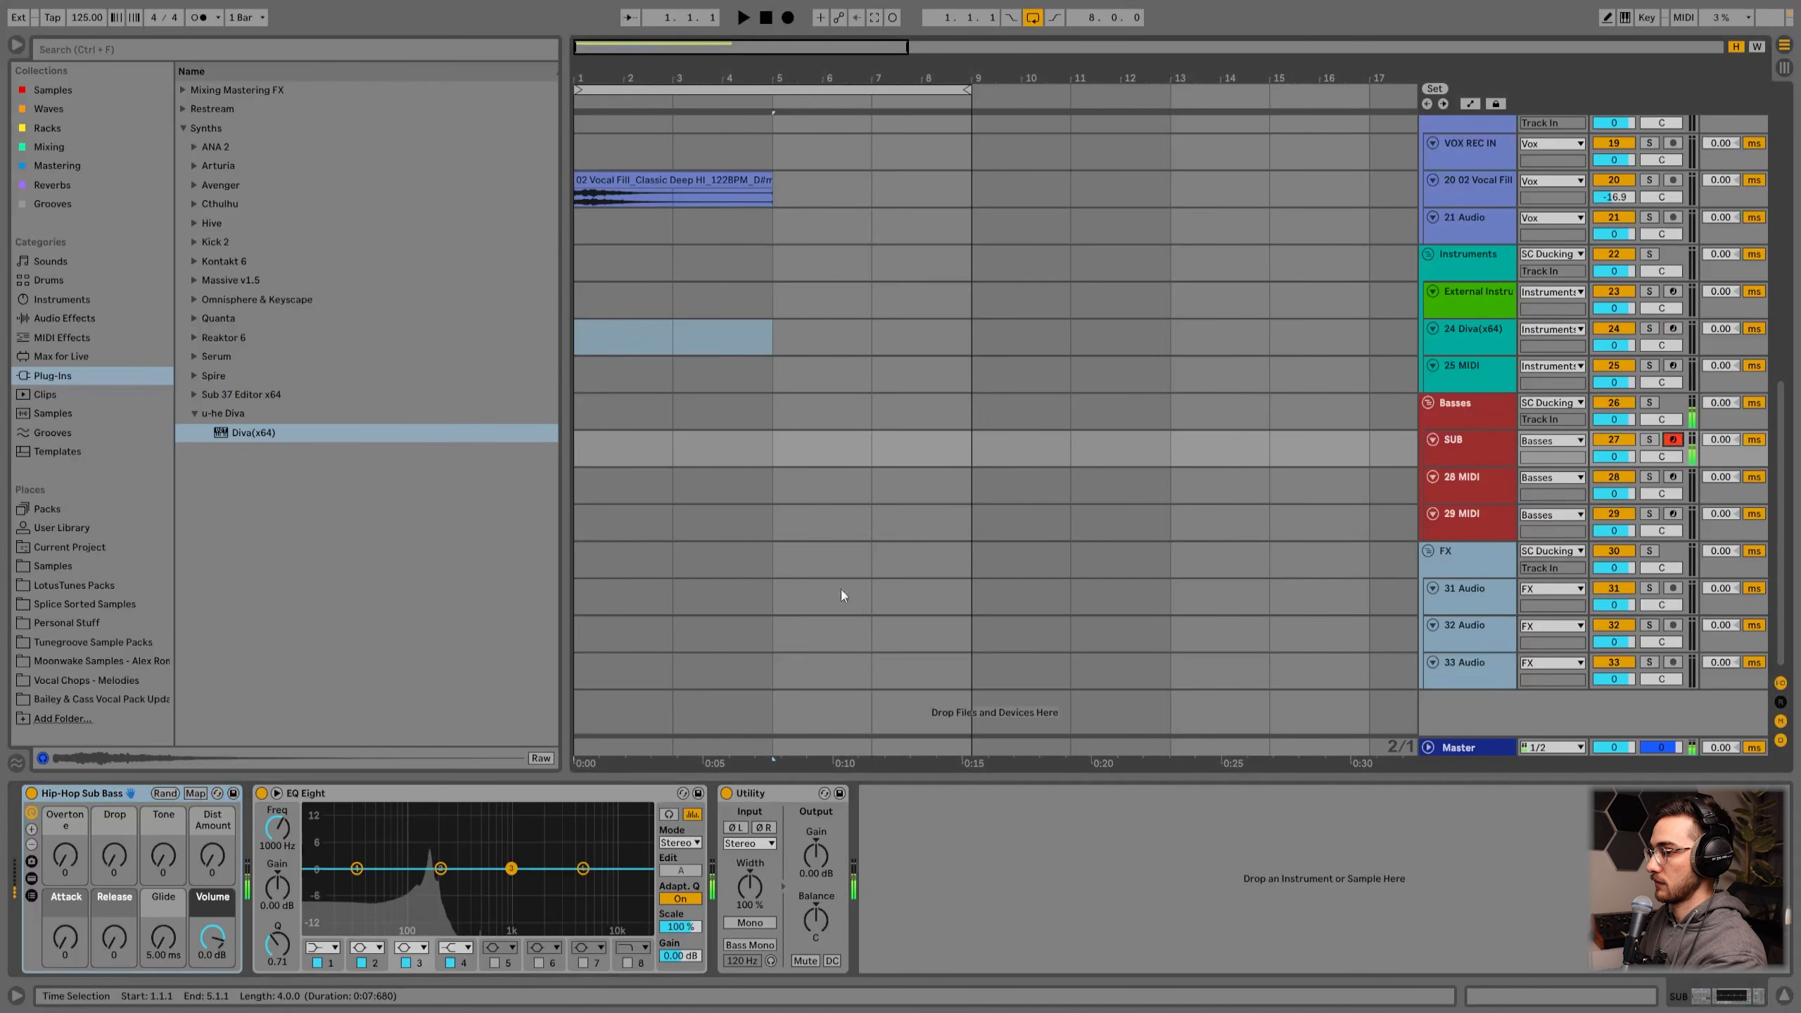
drag(65, 856, 65, 797)
mouse_move(163, 855)
mouse_down()
mouse_move(164, 823)
mouse_move(219, 817)
mouse_move(163, 866)
mouse_up()
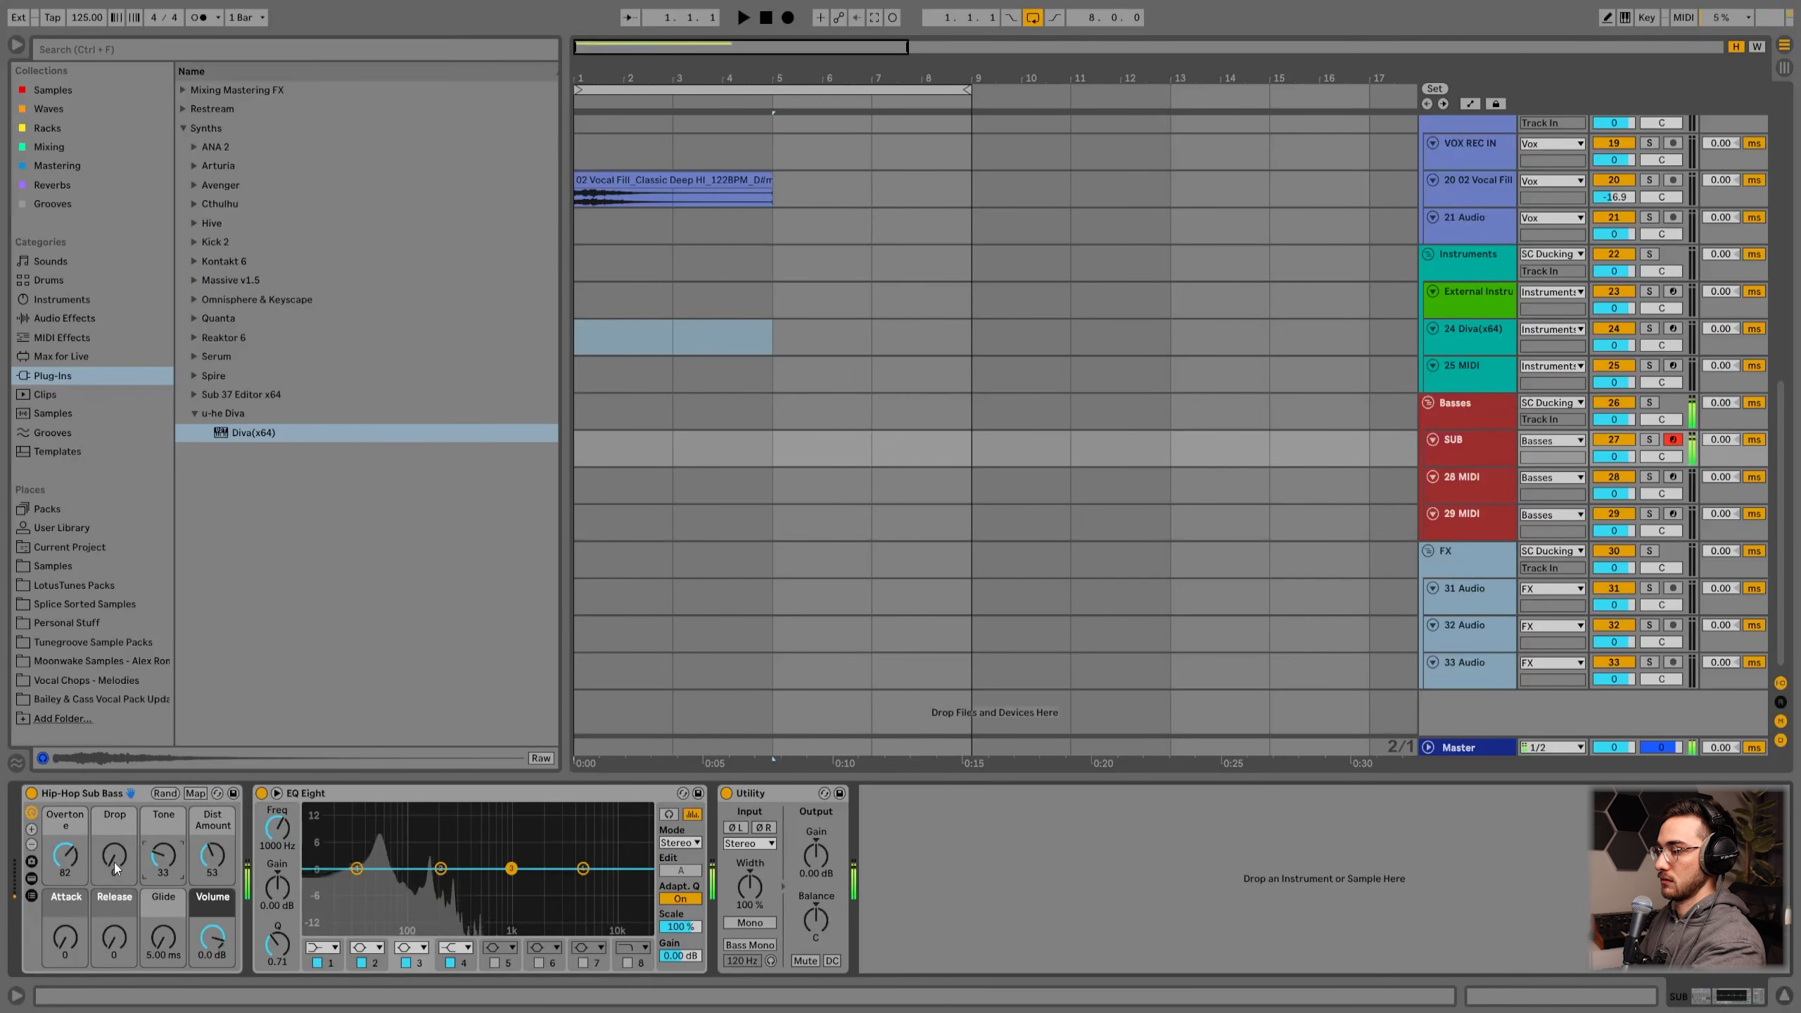
Step: Set the SUB track volume to -10.3 dB and the Hip-Hop Sub Bass Drop to 44 and Release to 58
drag(1605, 457, 1605, 481)
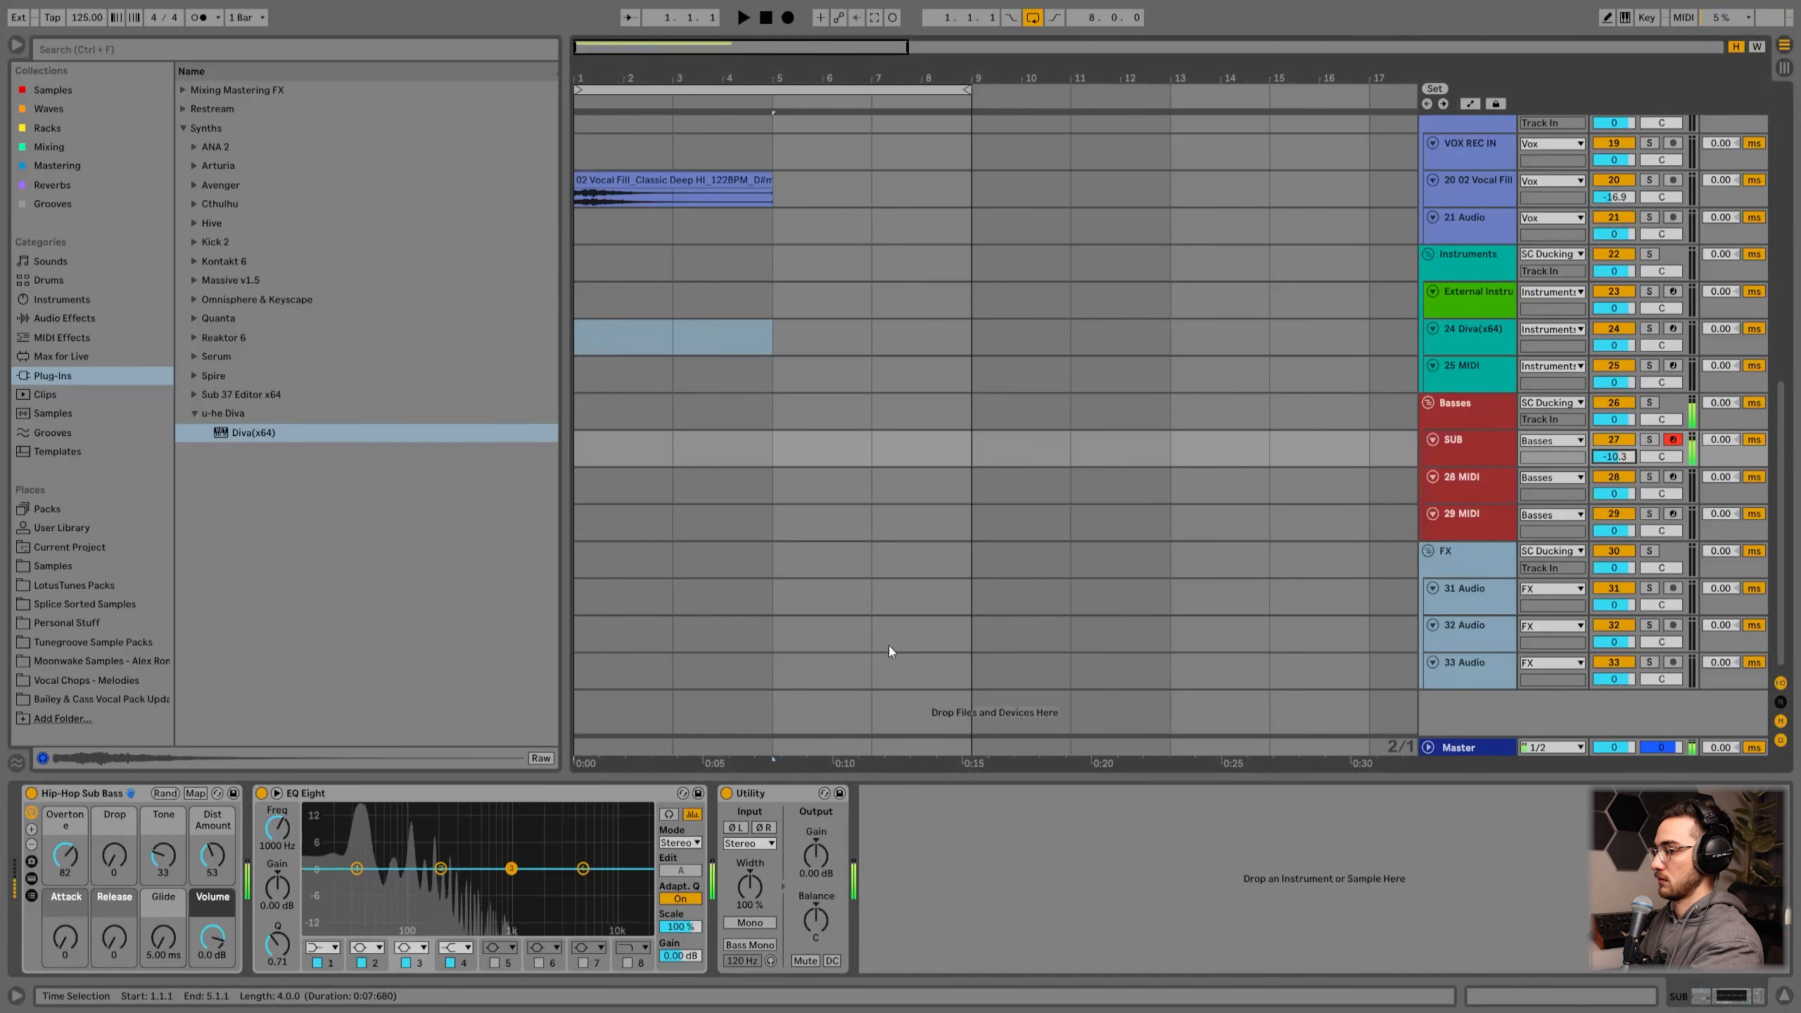
drag(115, 855, 115, 792)
mouse_move(114, 938)
mouse_down()
mouse_move(115, 852)
mouse_move(113, 958)
mouse_move(114, 934)
mouse_up()
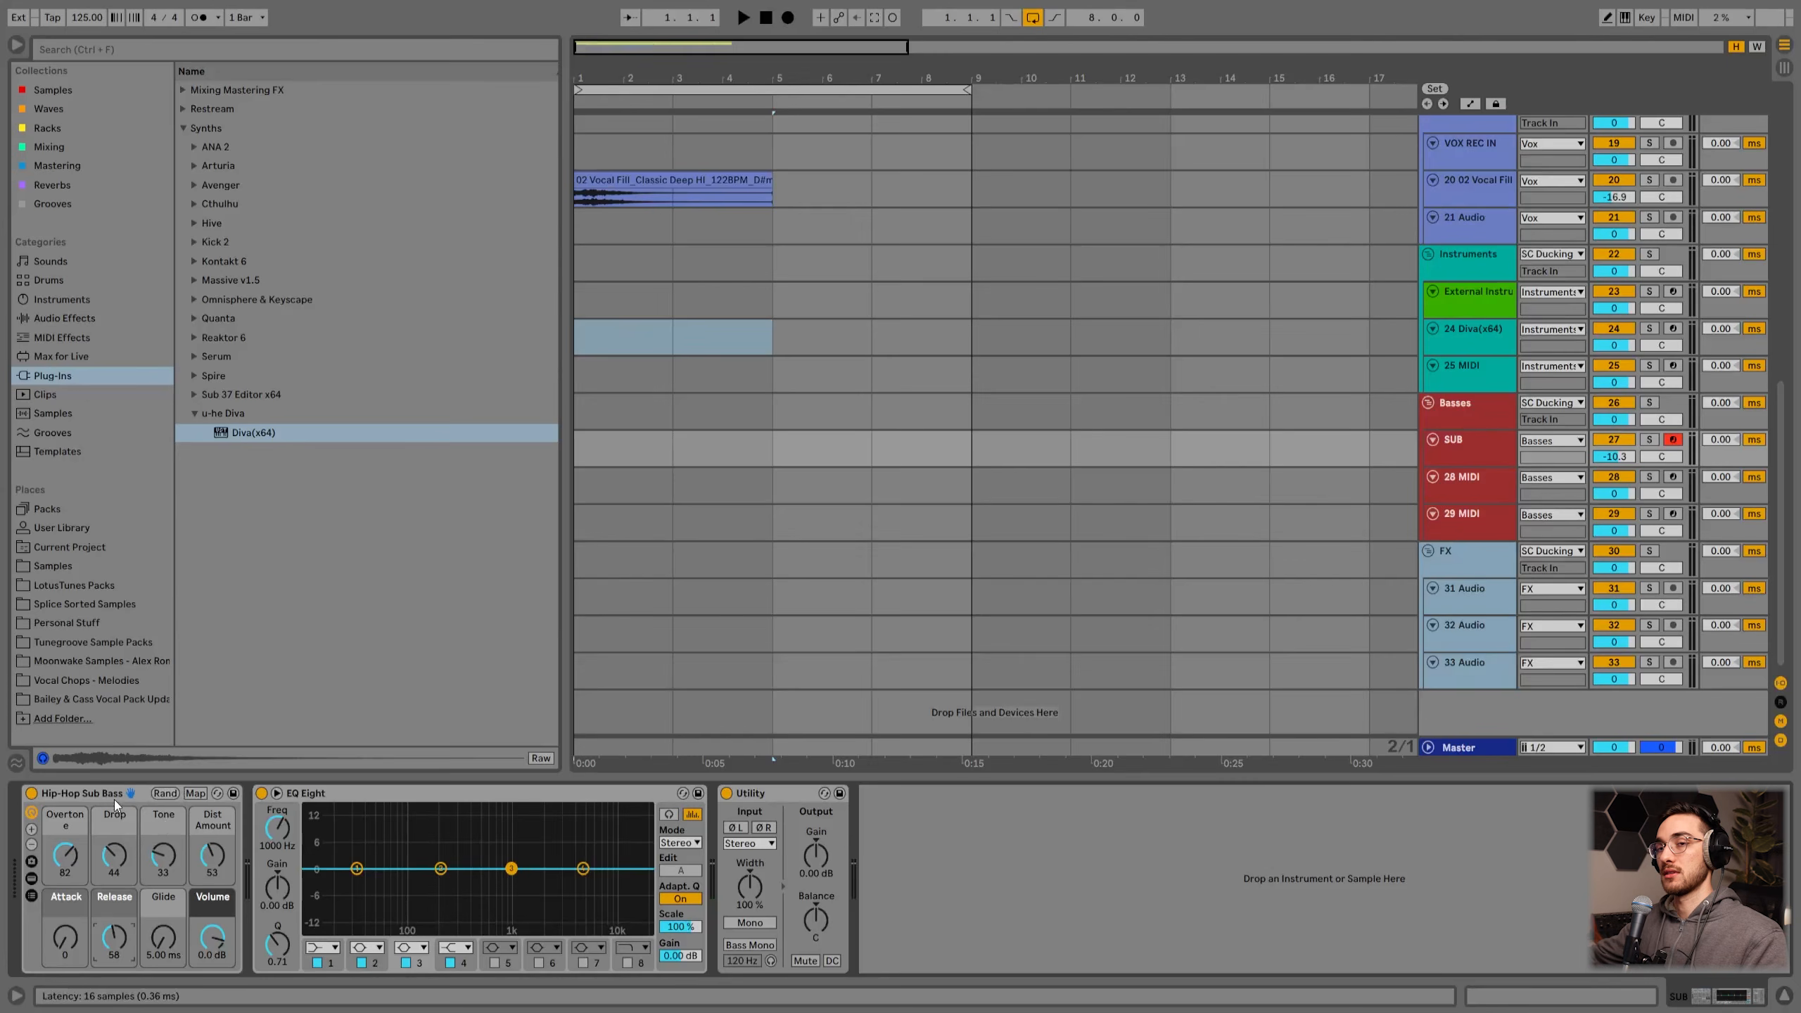
Step: Try to load the Diva(x64) plug-in onto the 28 MIDI track from the browser
click(1466, 488)
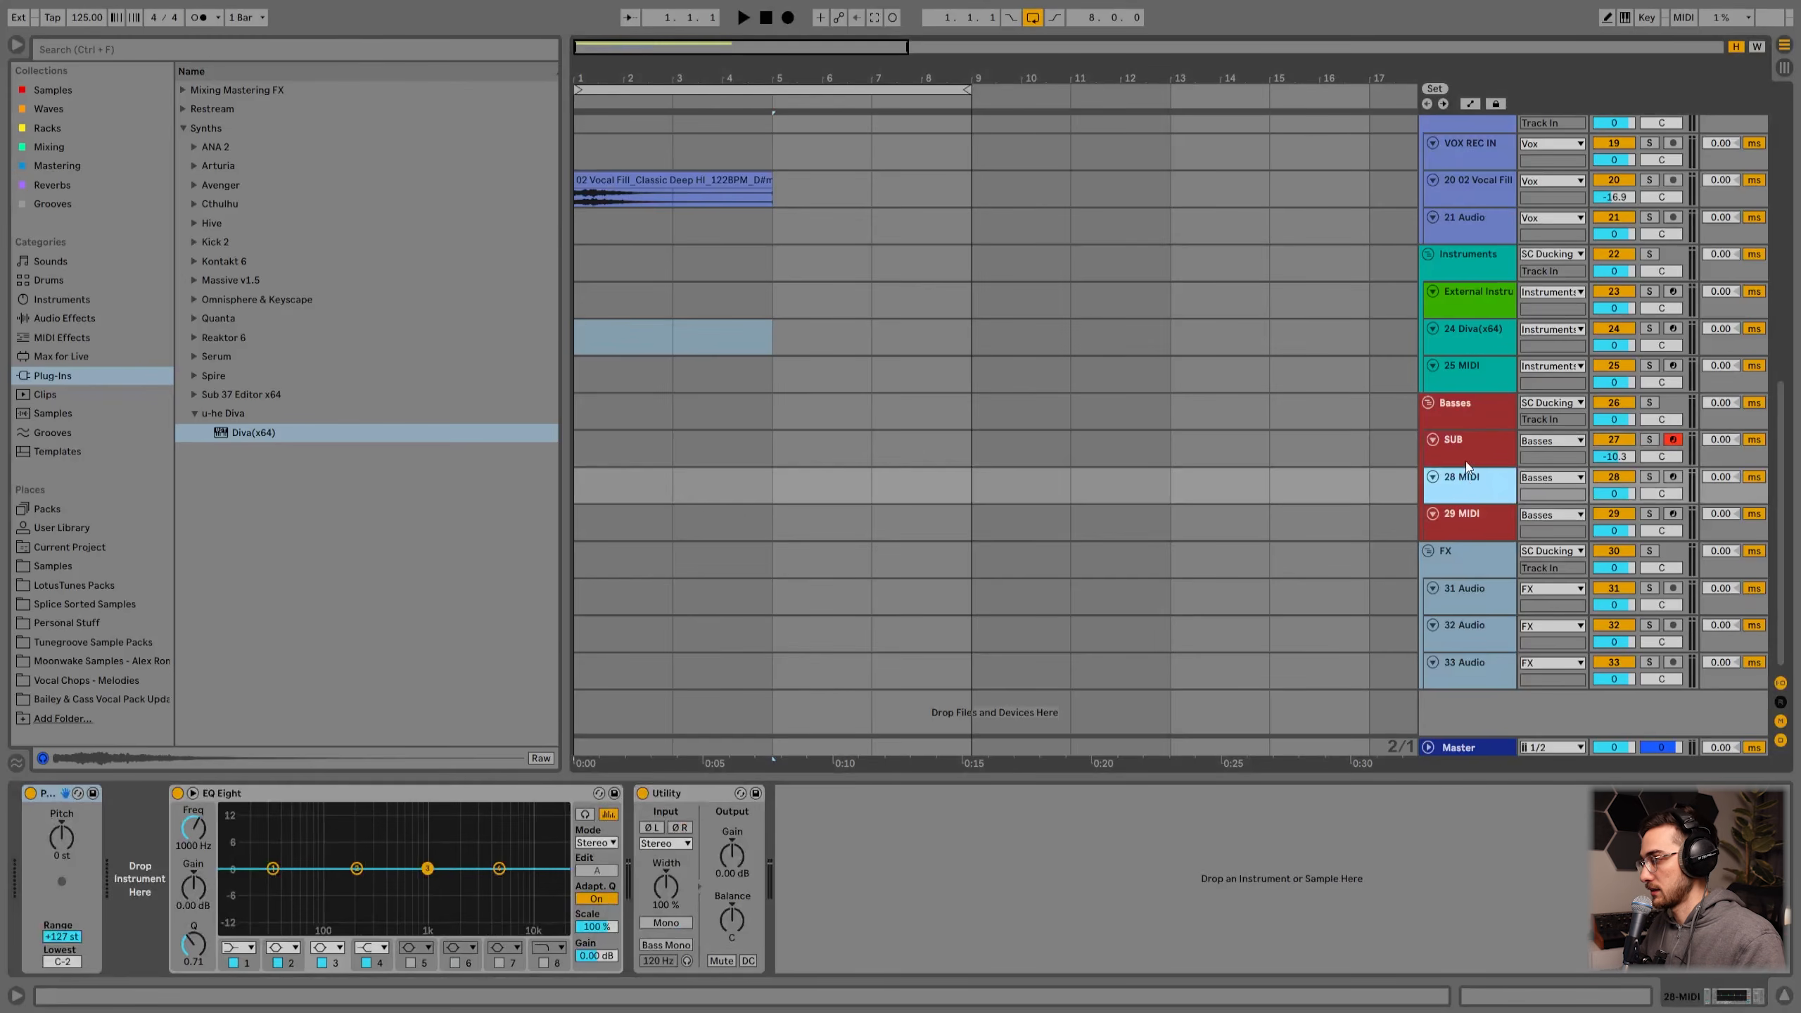
key(Up)
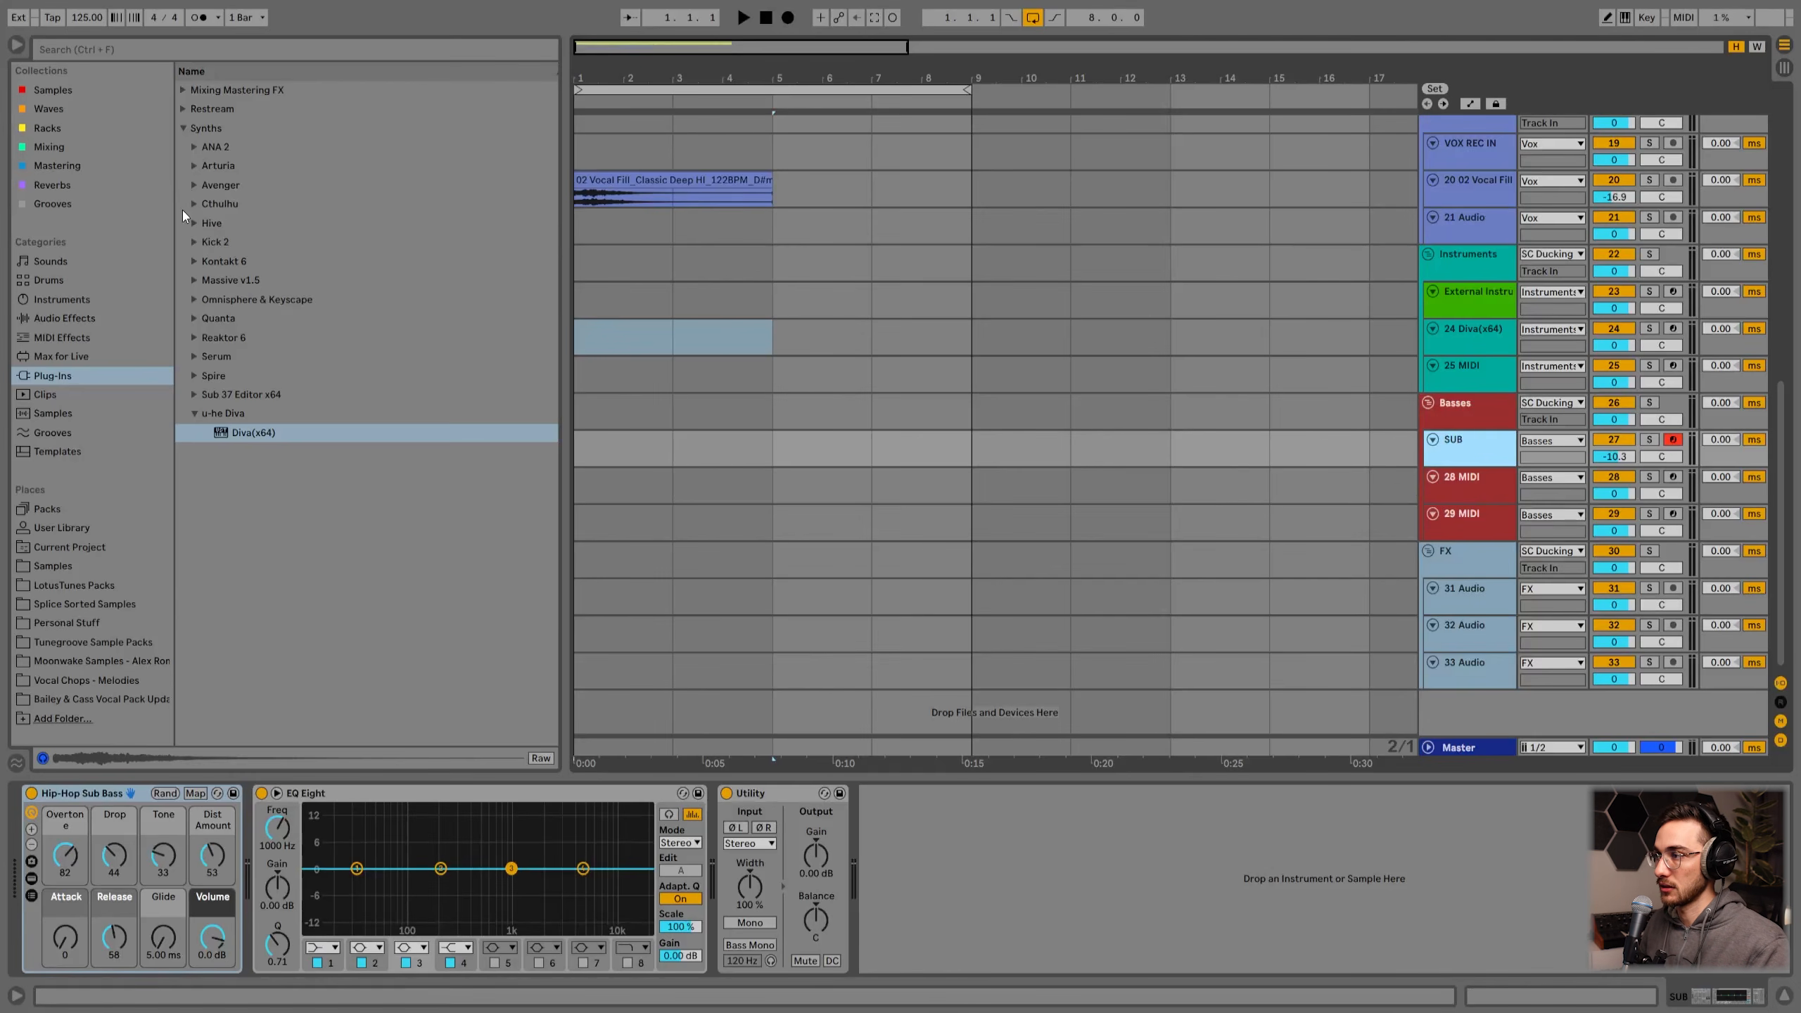
drag(240, 426, 1482, 495)
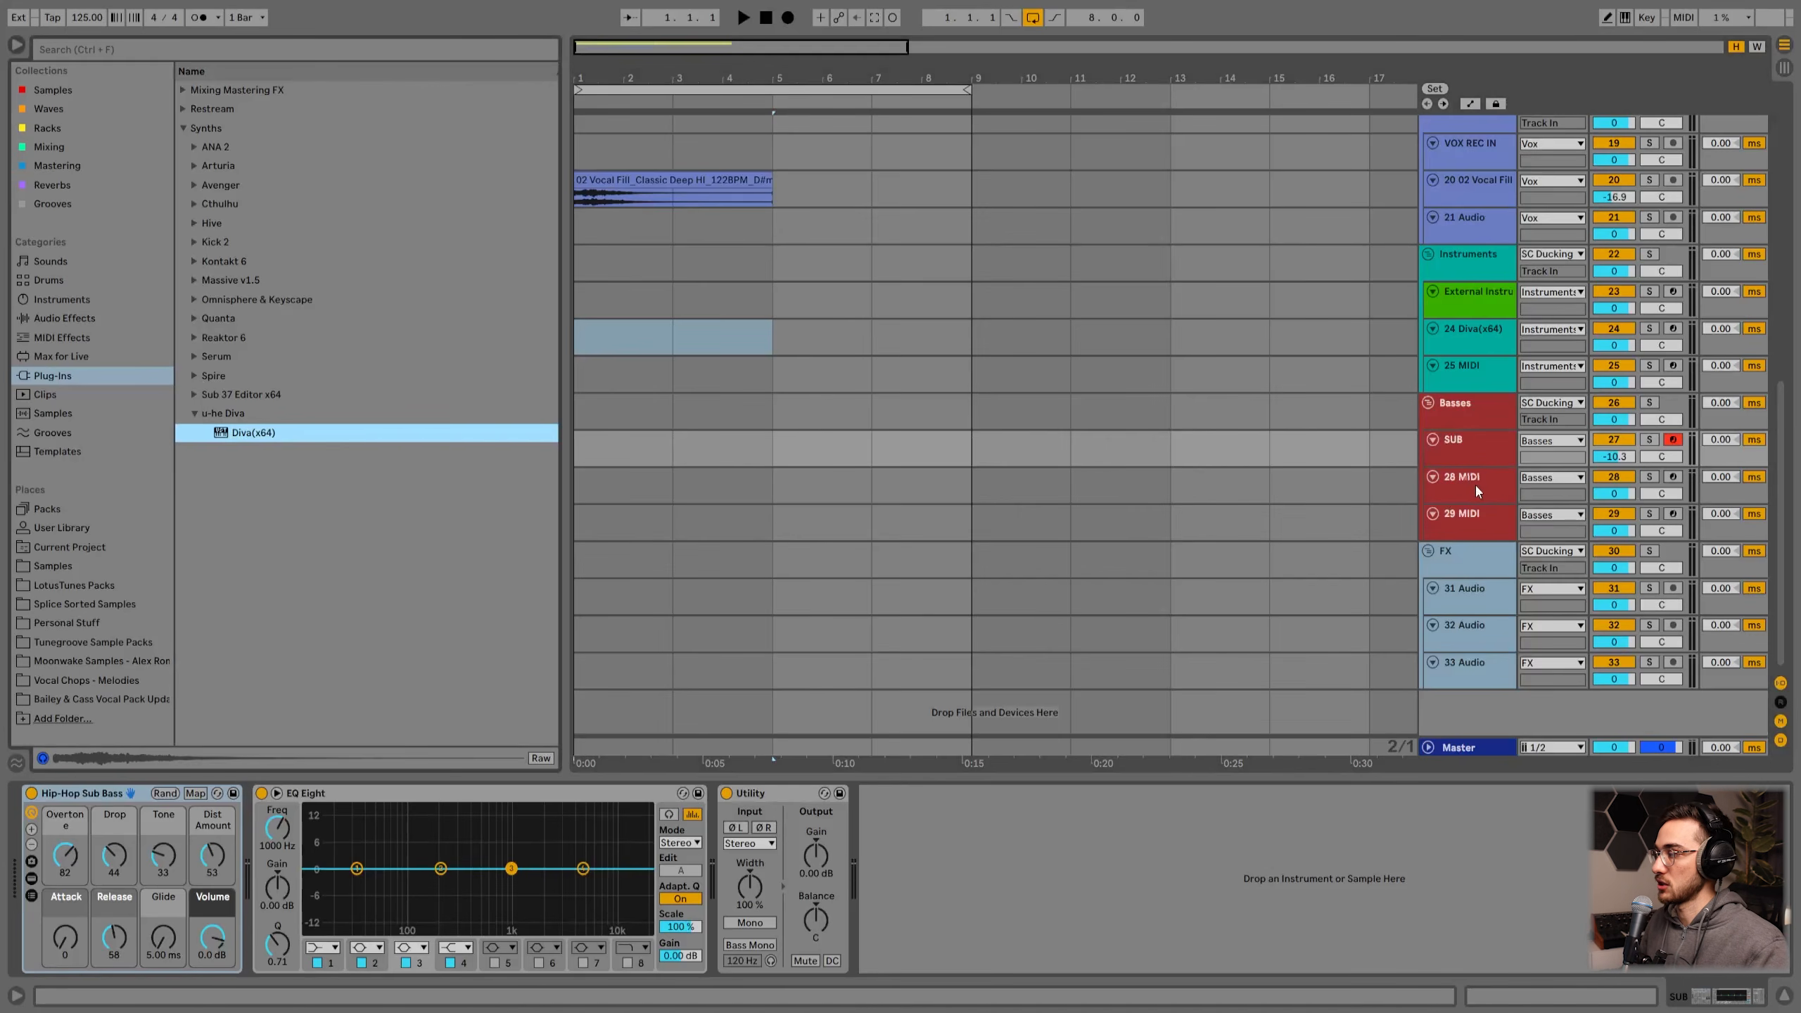
click(1478, 483)
Step: Insert a MIDI clip over bars 1 to 5, draw several short notes in it, and move it to the 28 MIDI track
drag(770, 450, 596, 445)
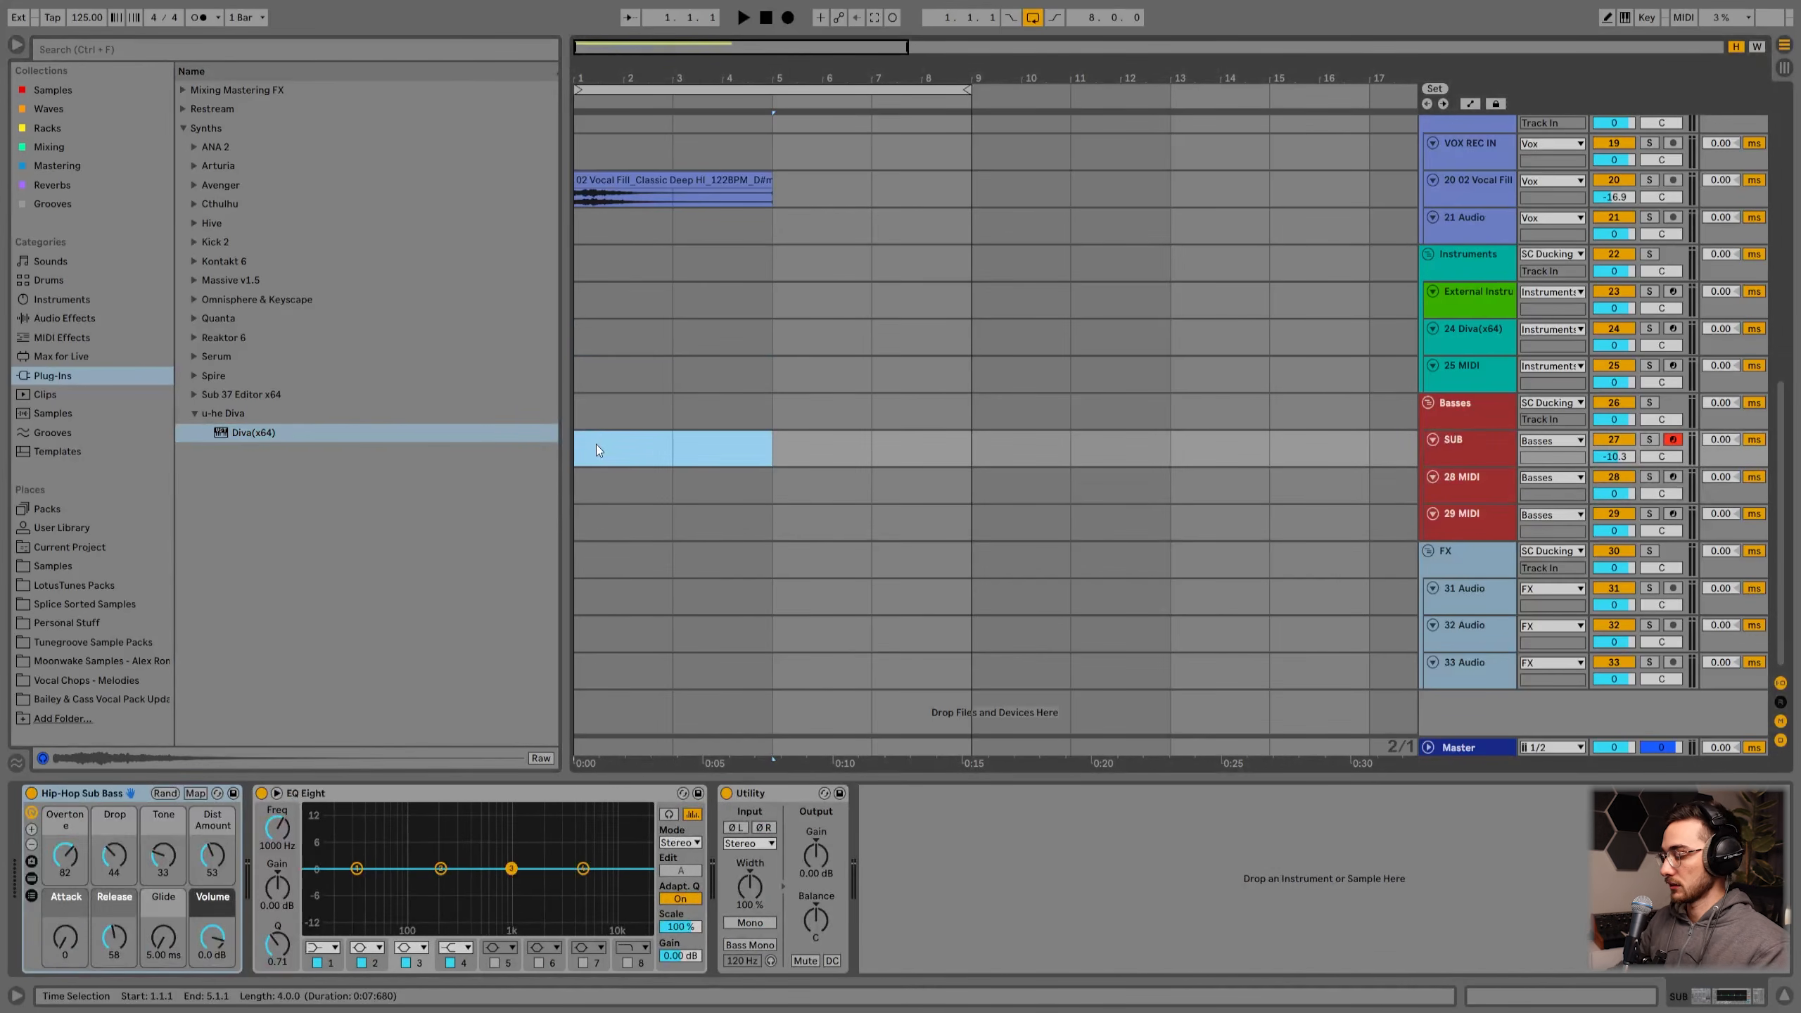
key(ctrl+shift+m)
key(shift+Tab)
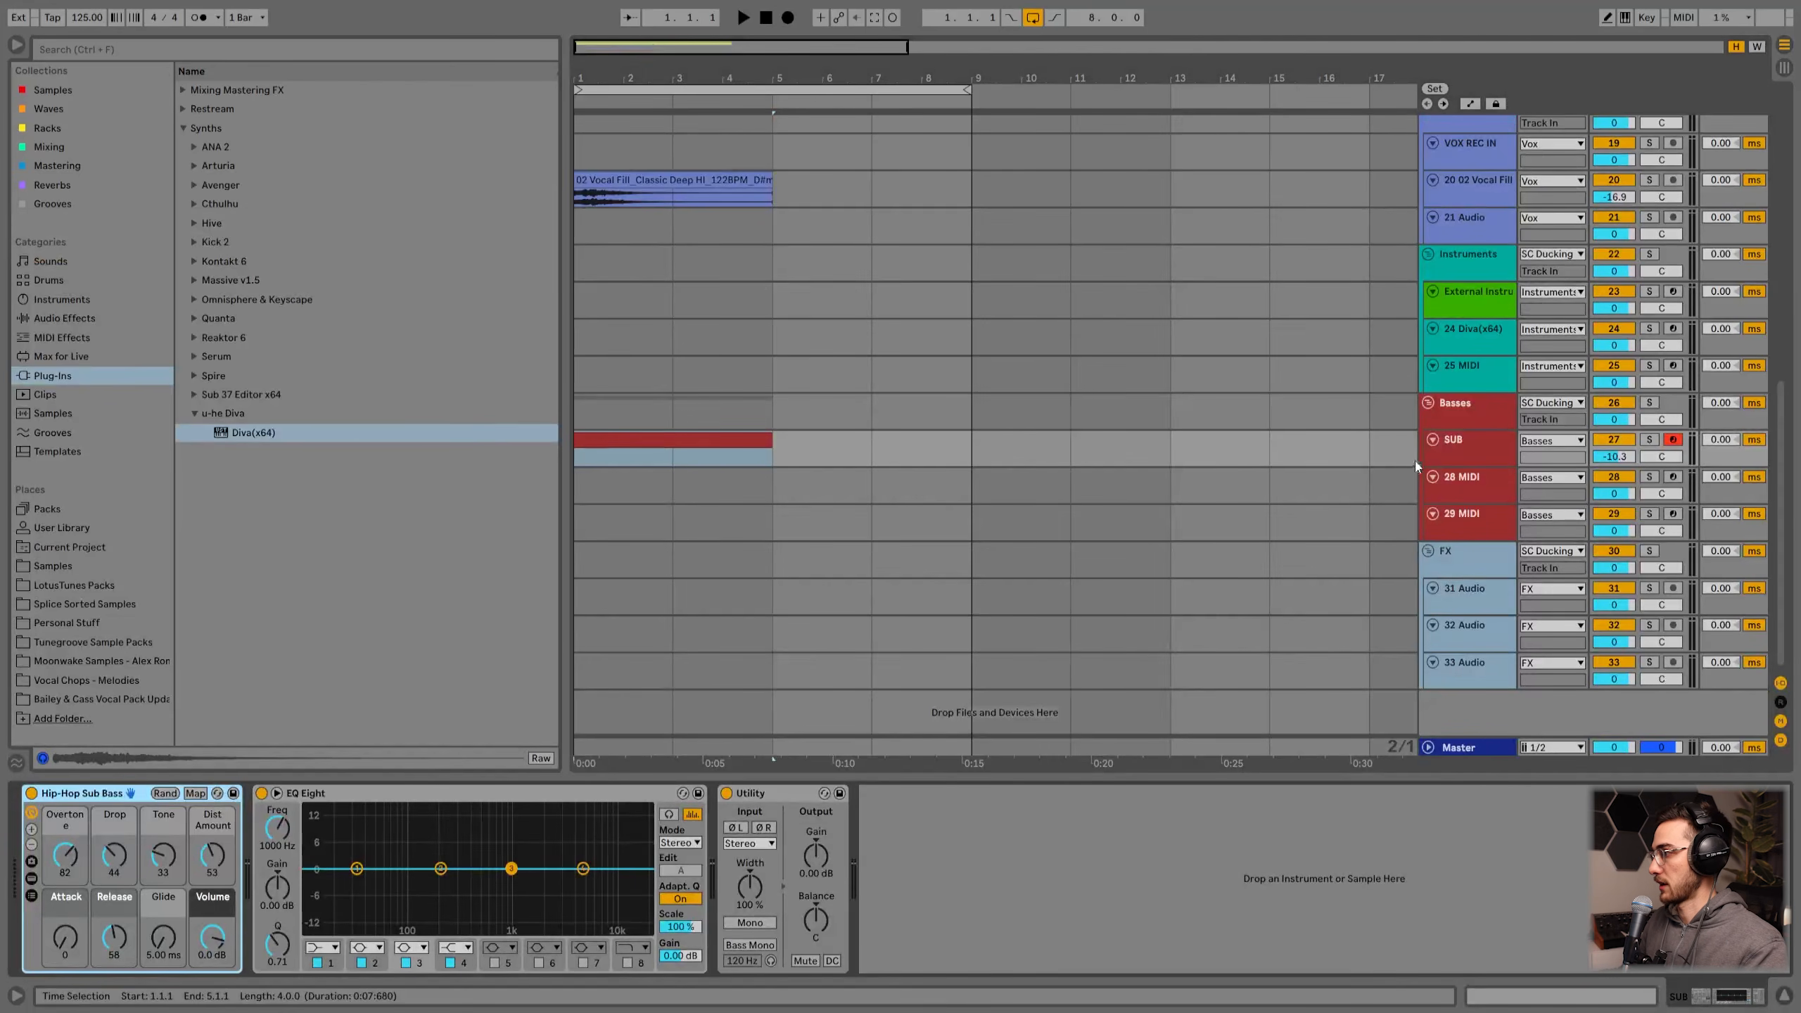
click(1455, 454)
click(653, 443)
double_click(651, 442)
double_click(464, 570)
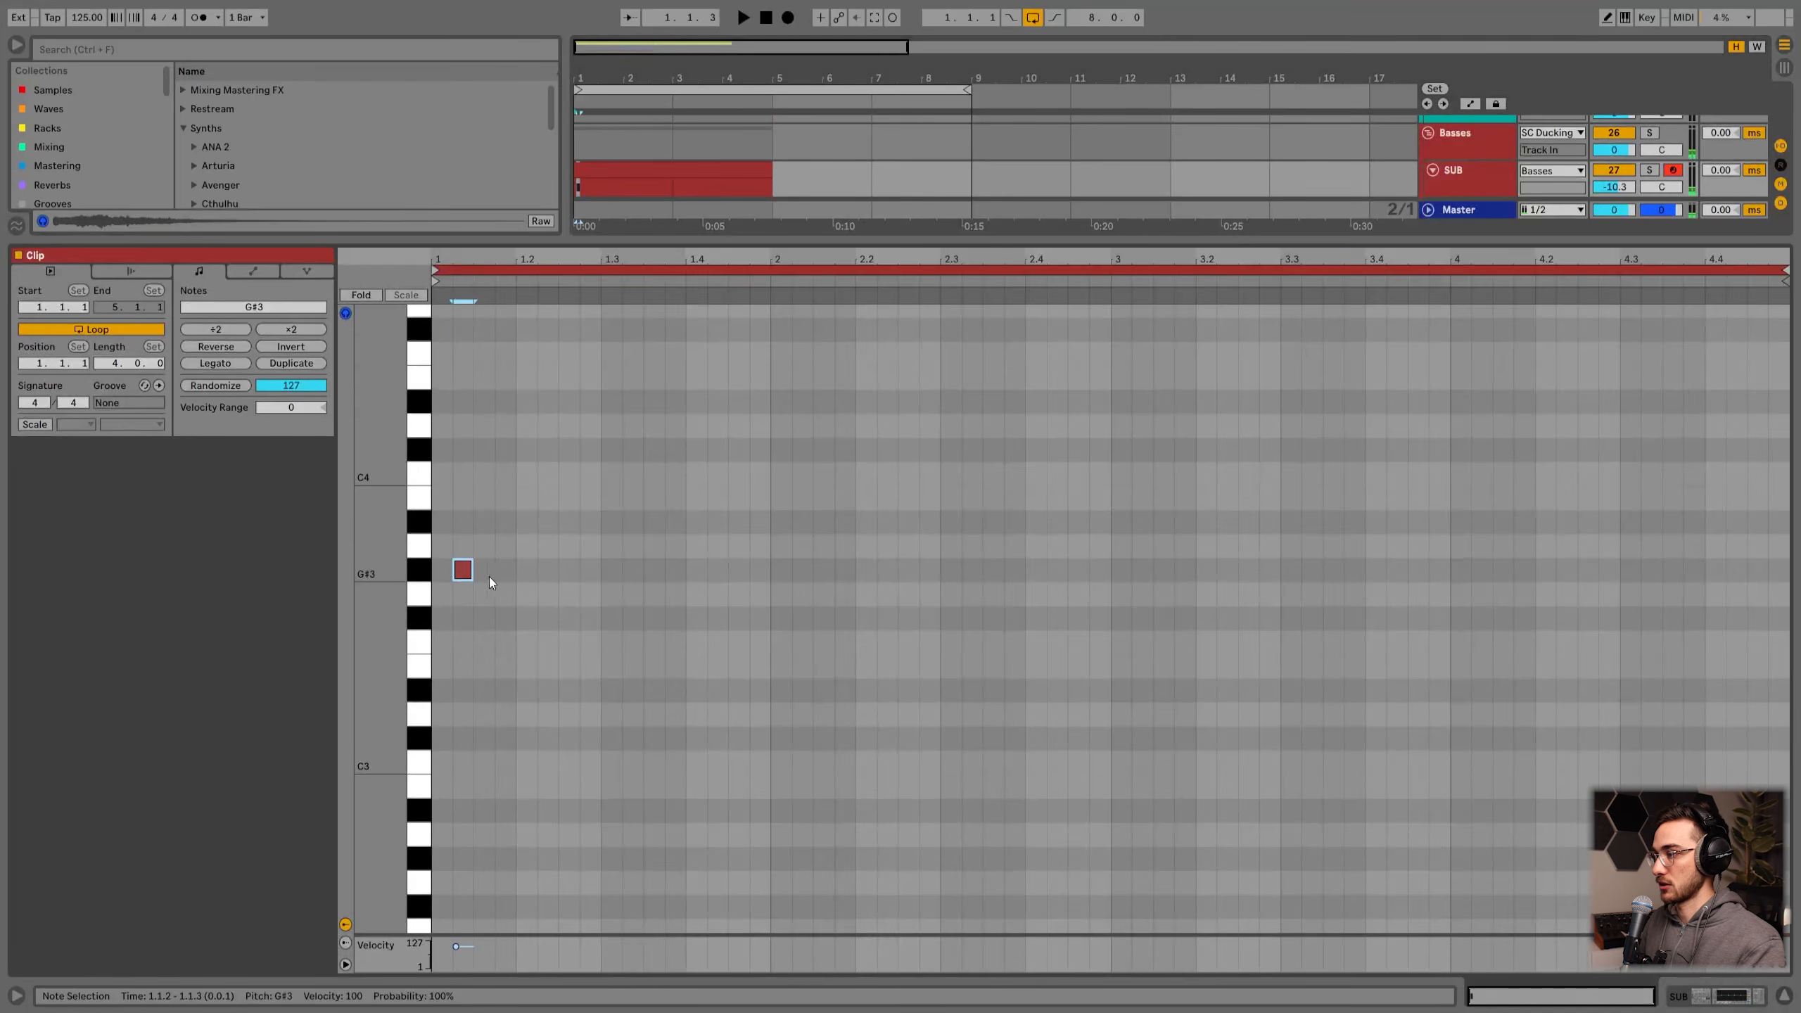
double_click(611, 570)
double_click(759, 570)
double_click(971, 570)
double_click(1163, 570)
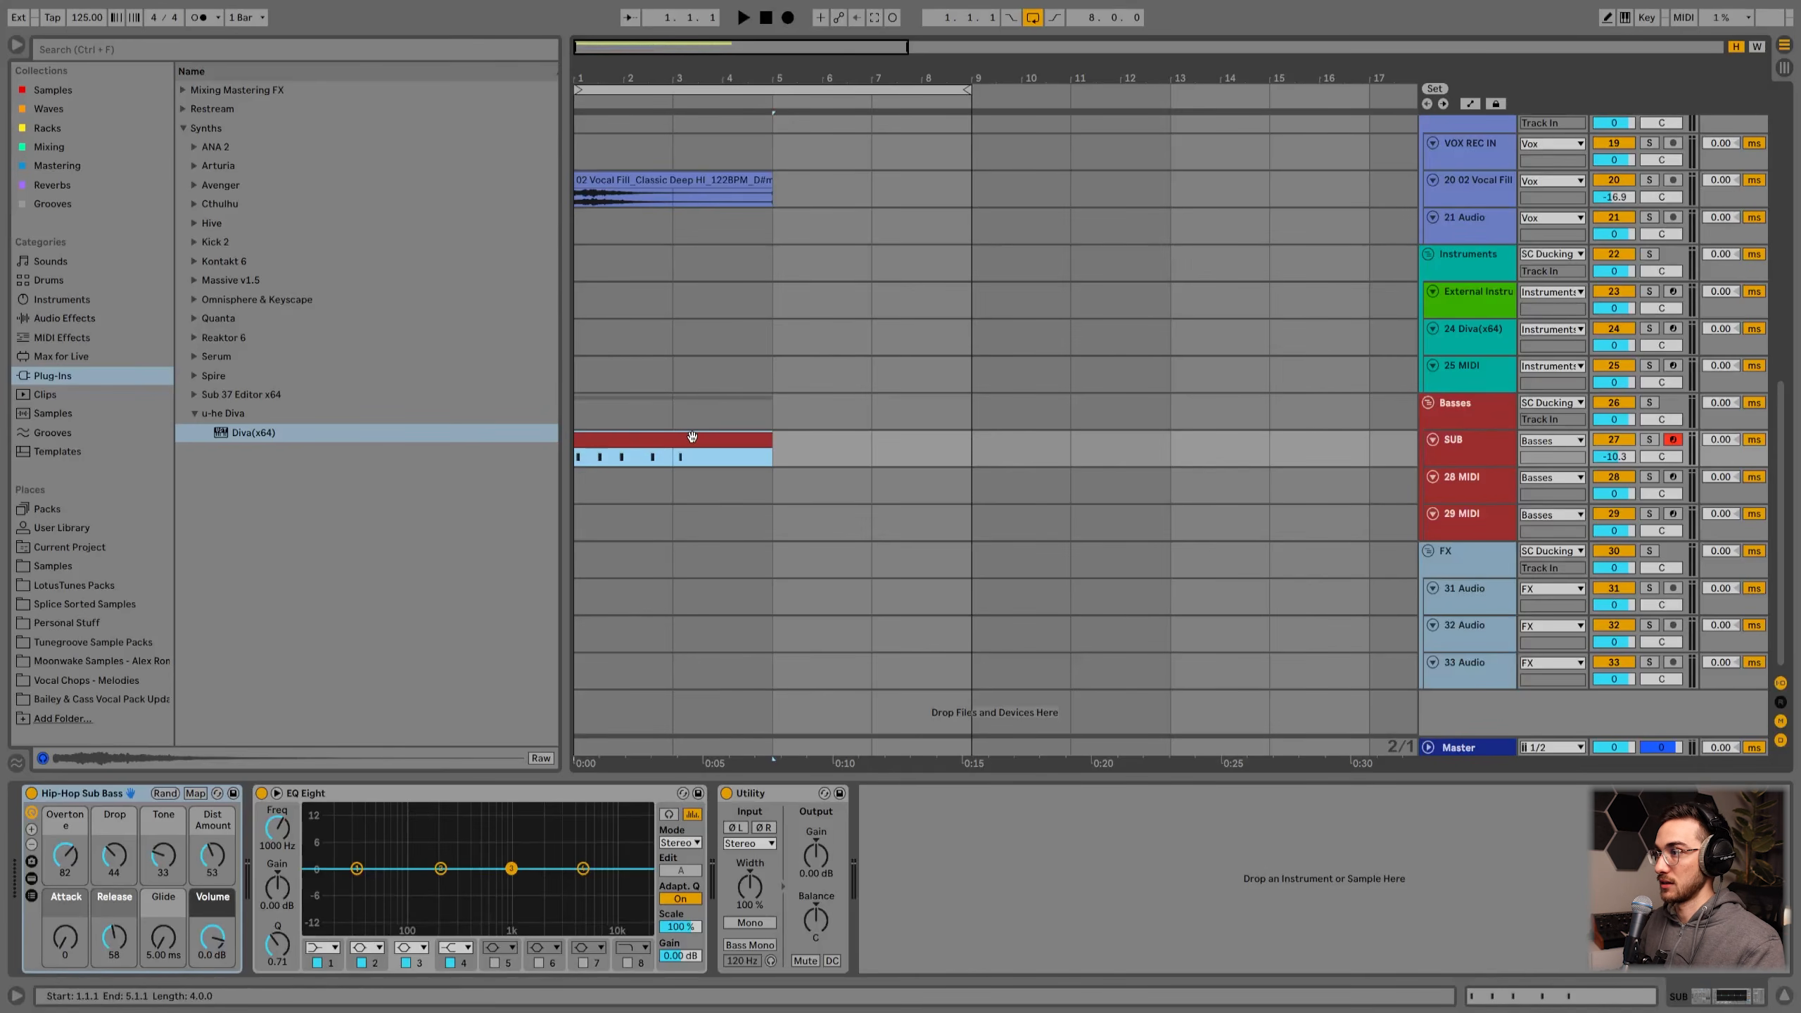
drag(693, 436, 669, 482)
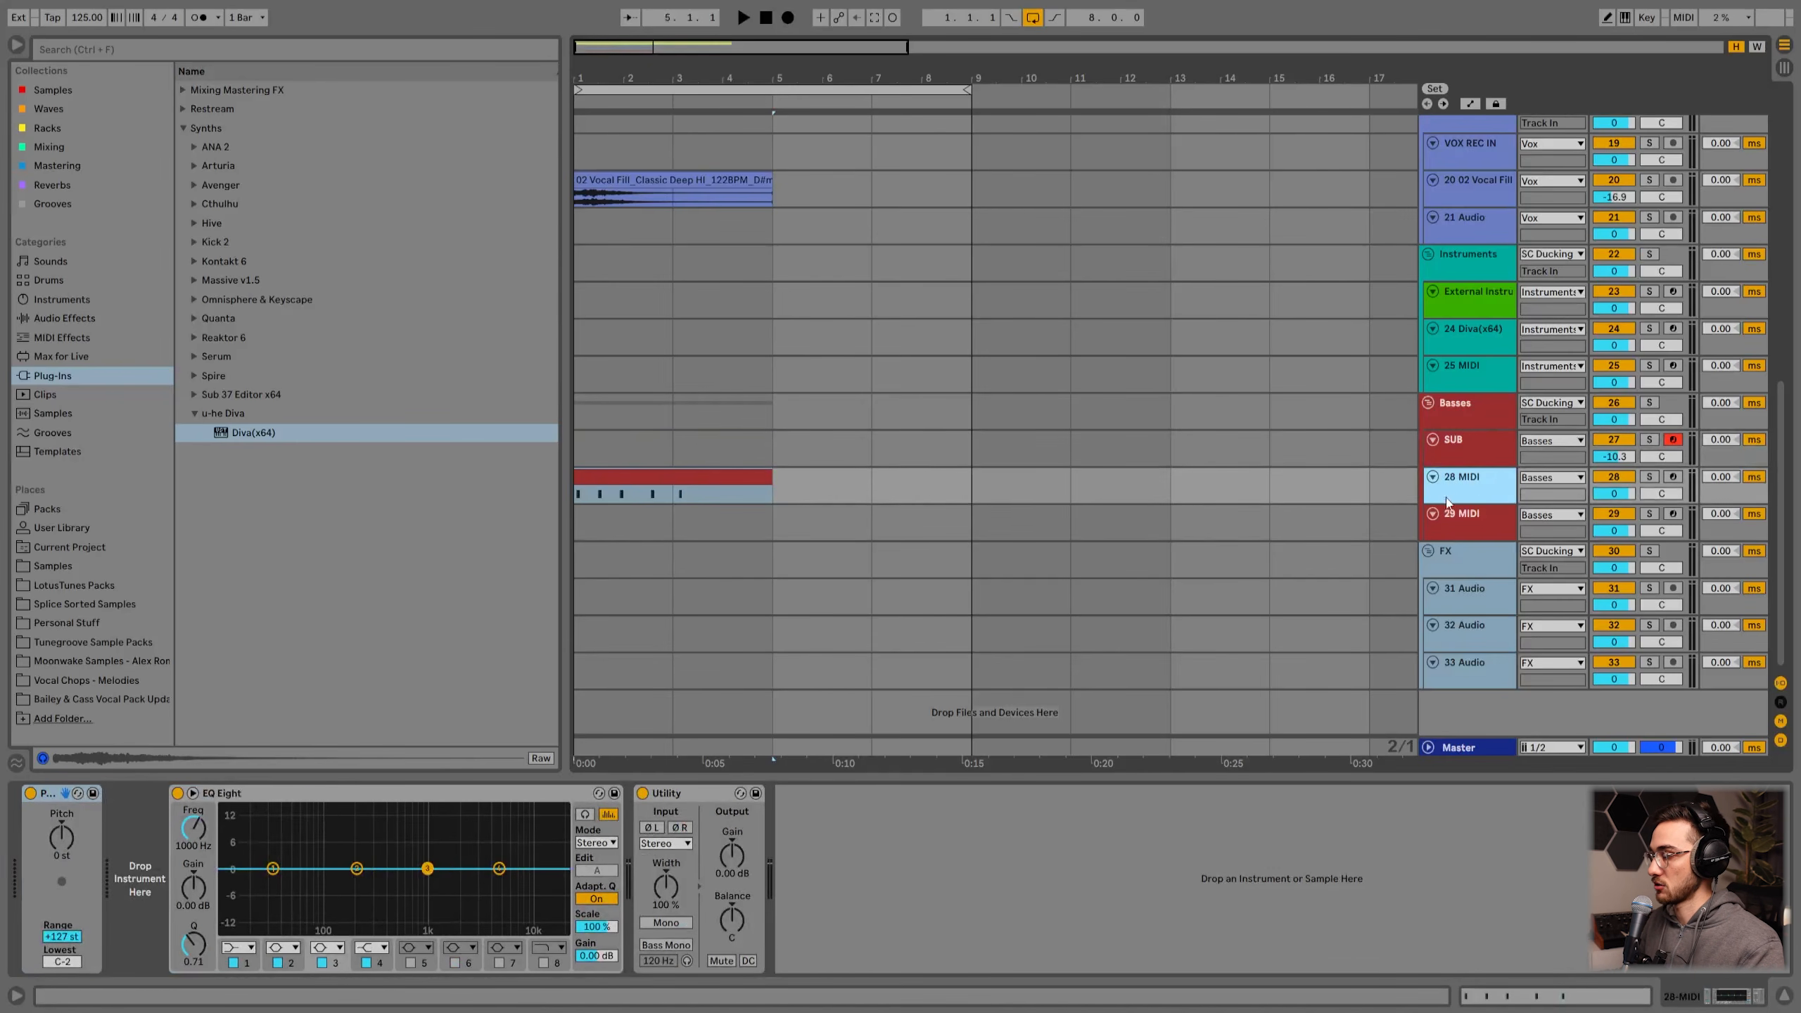
Step: Load Diva(x64) onto the 28 MIDI track and close its plug-in window
double_click(254, 432)
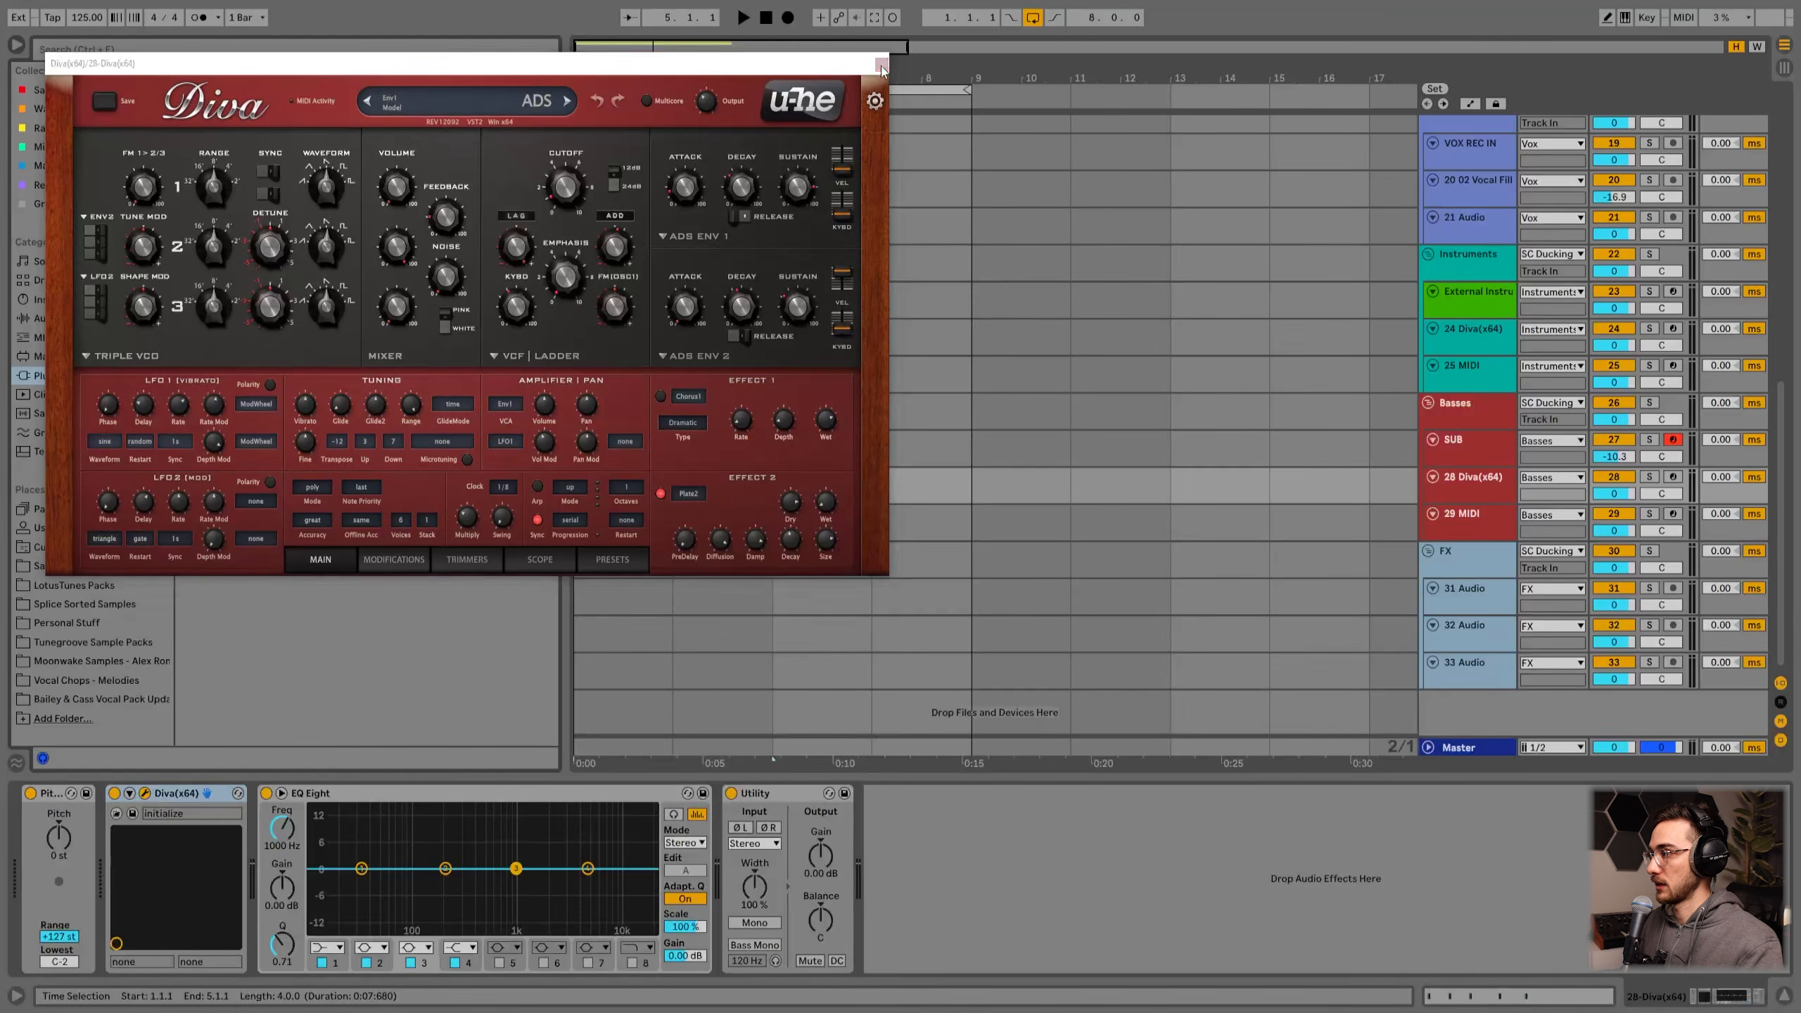
click(881, 64)
click(650, 492)
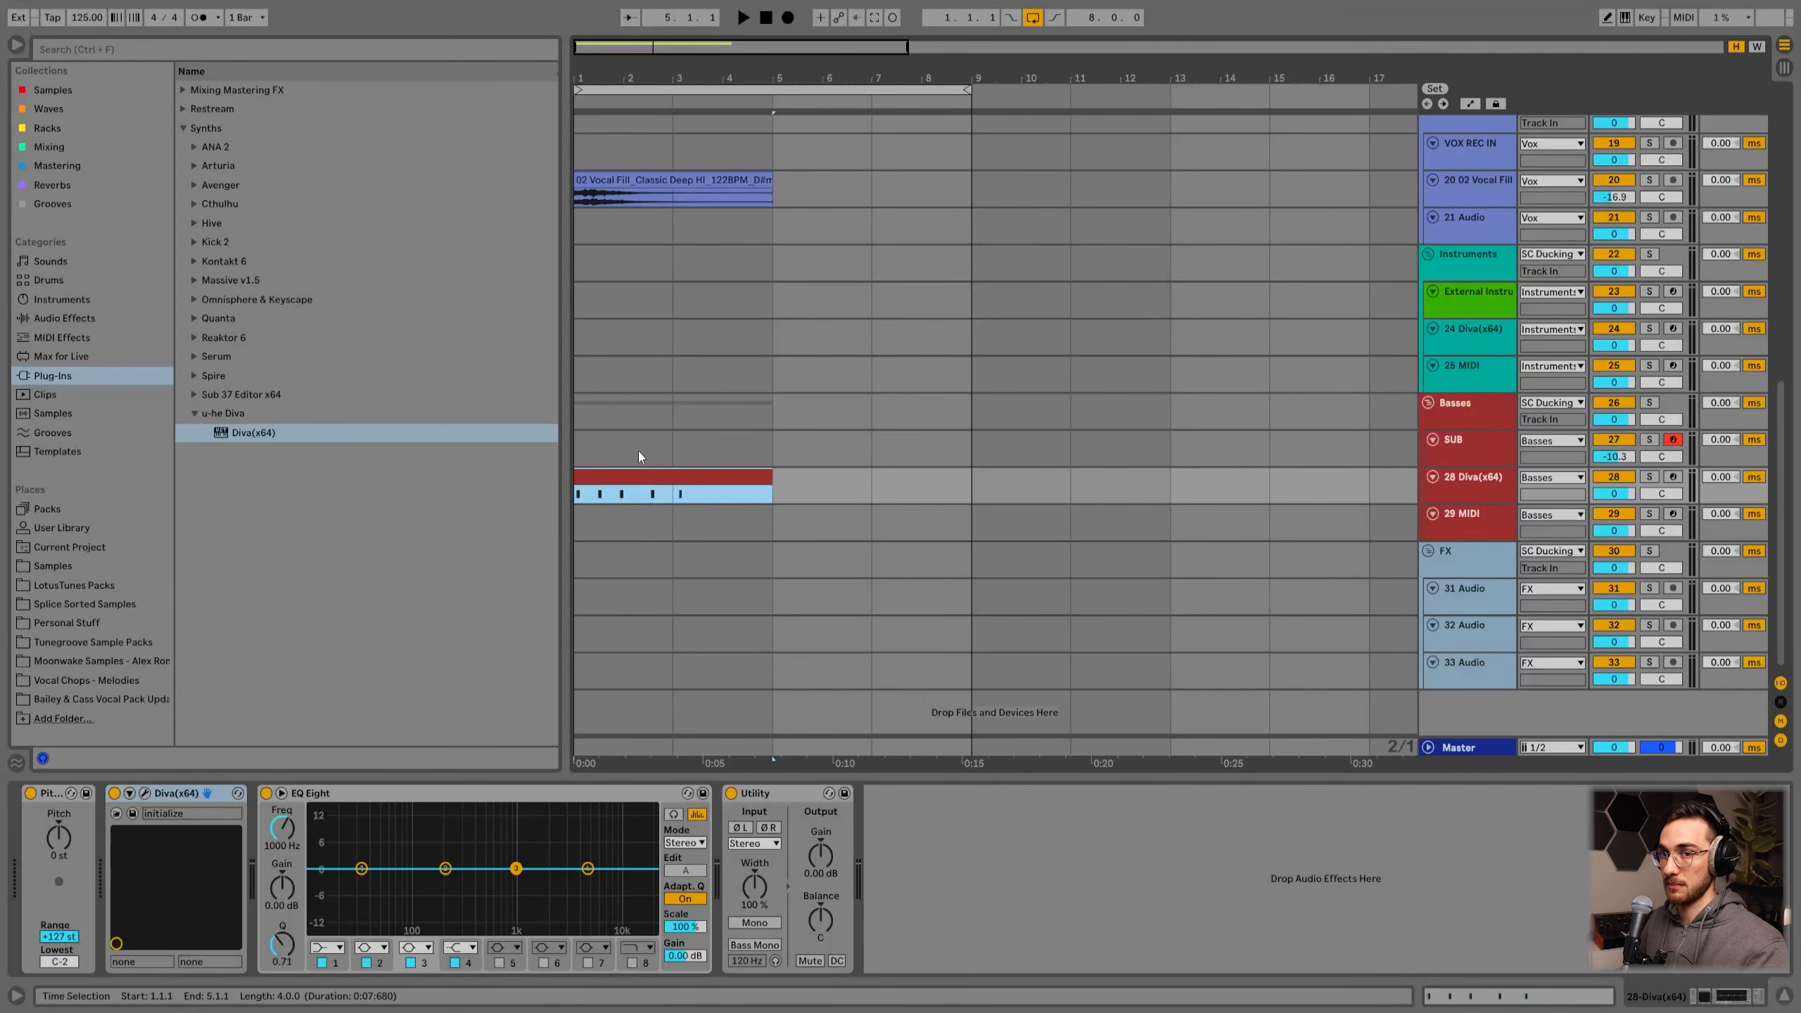
click(1458, 491)
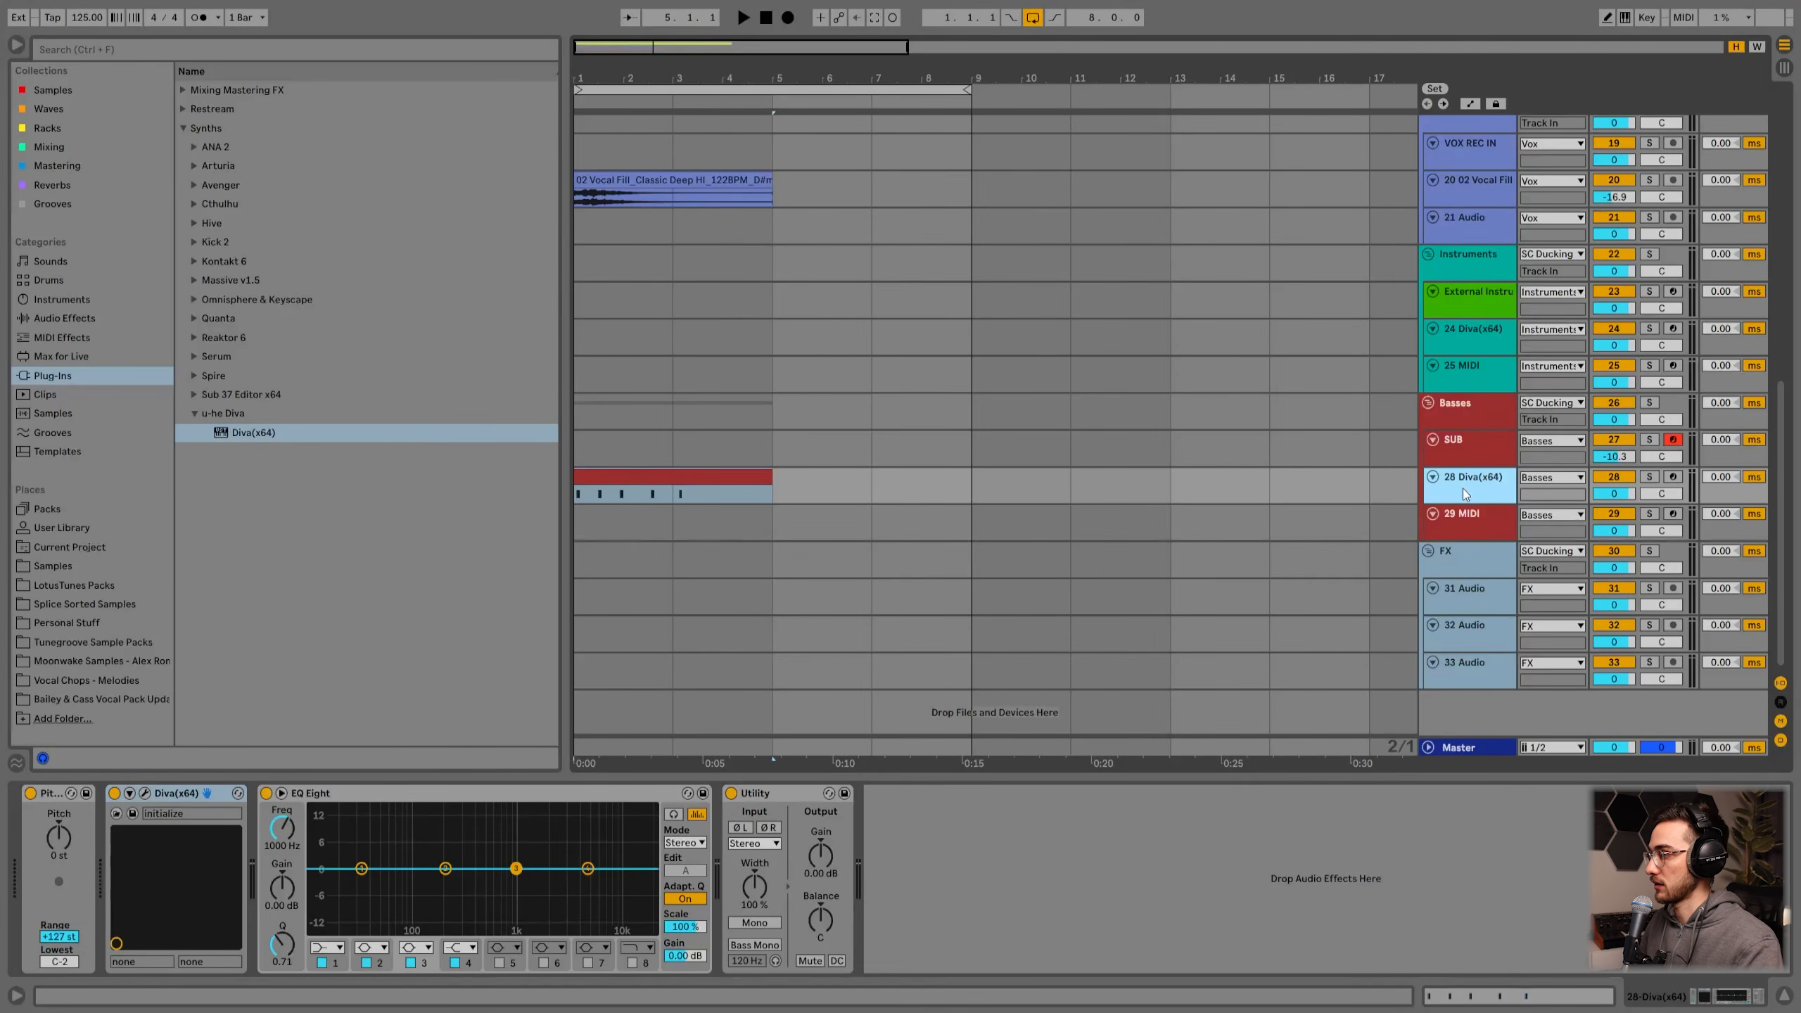
click(658, 476)
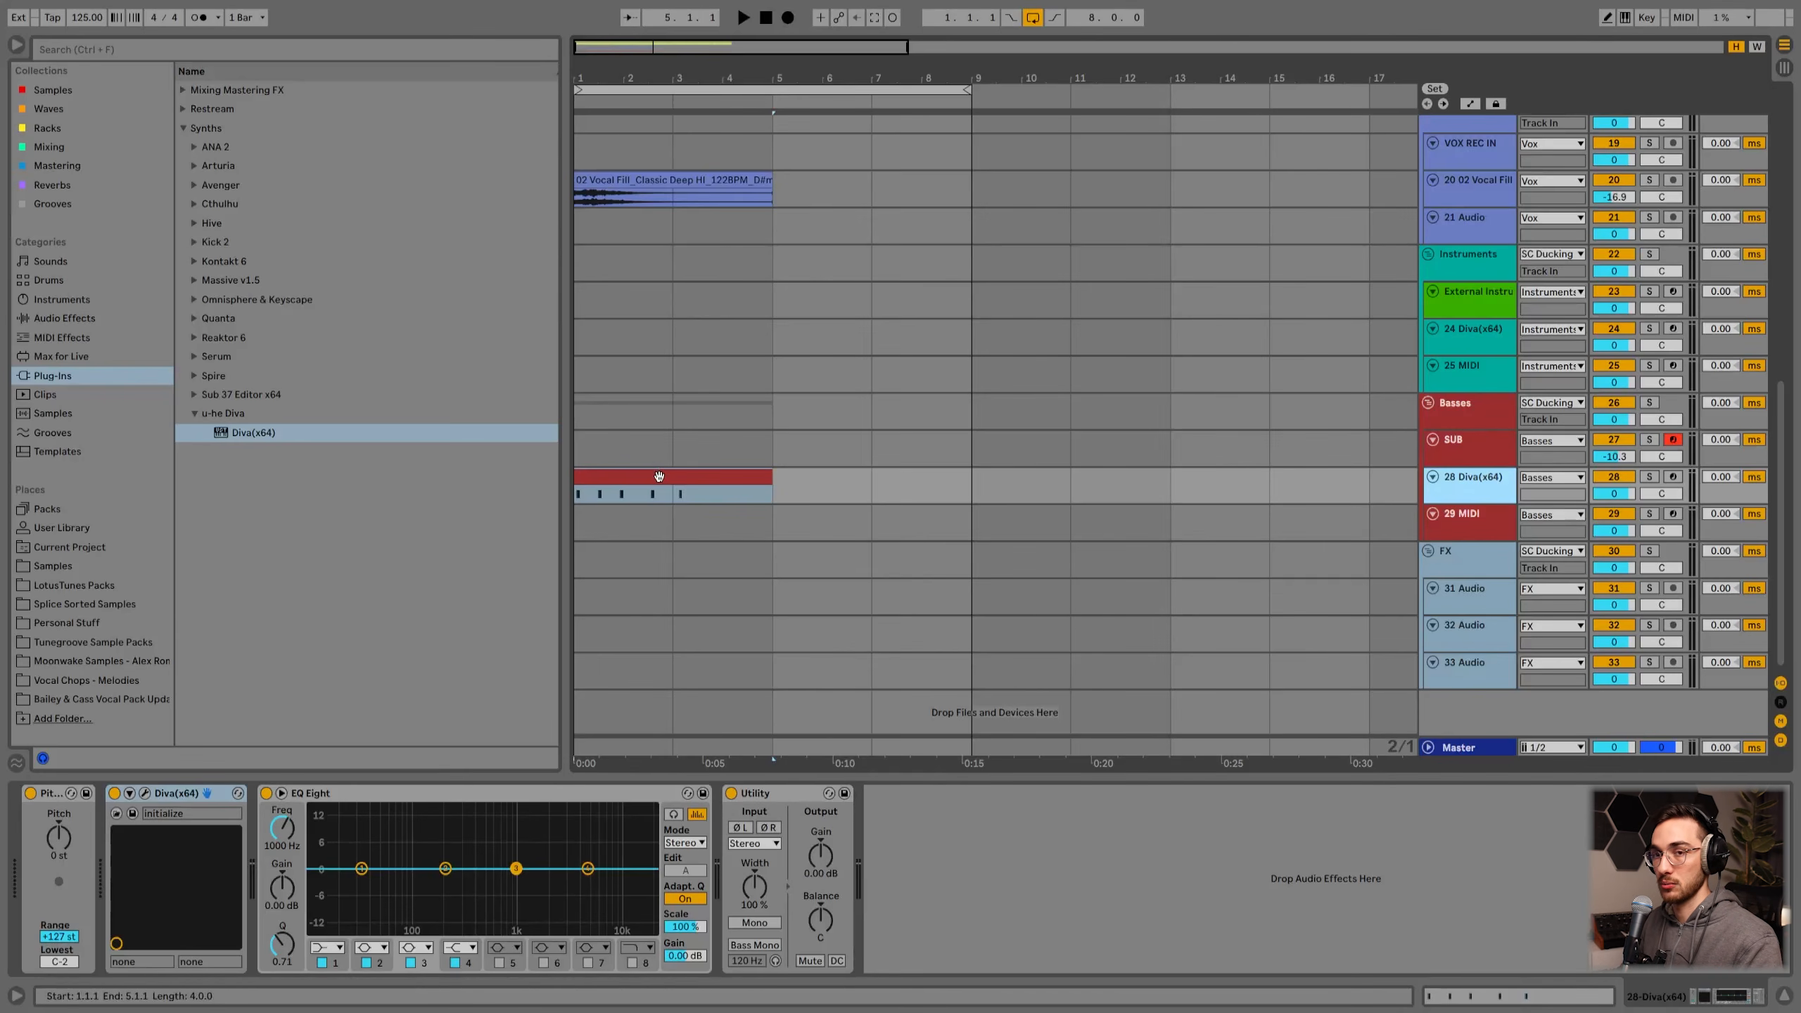
Step: Open the LotusTunes Packs collection, play back the arrangement and collapse the Fills & FX folder
click(1458, 561)
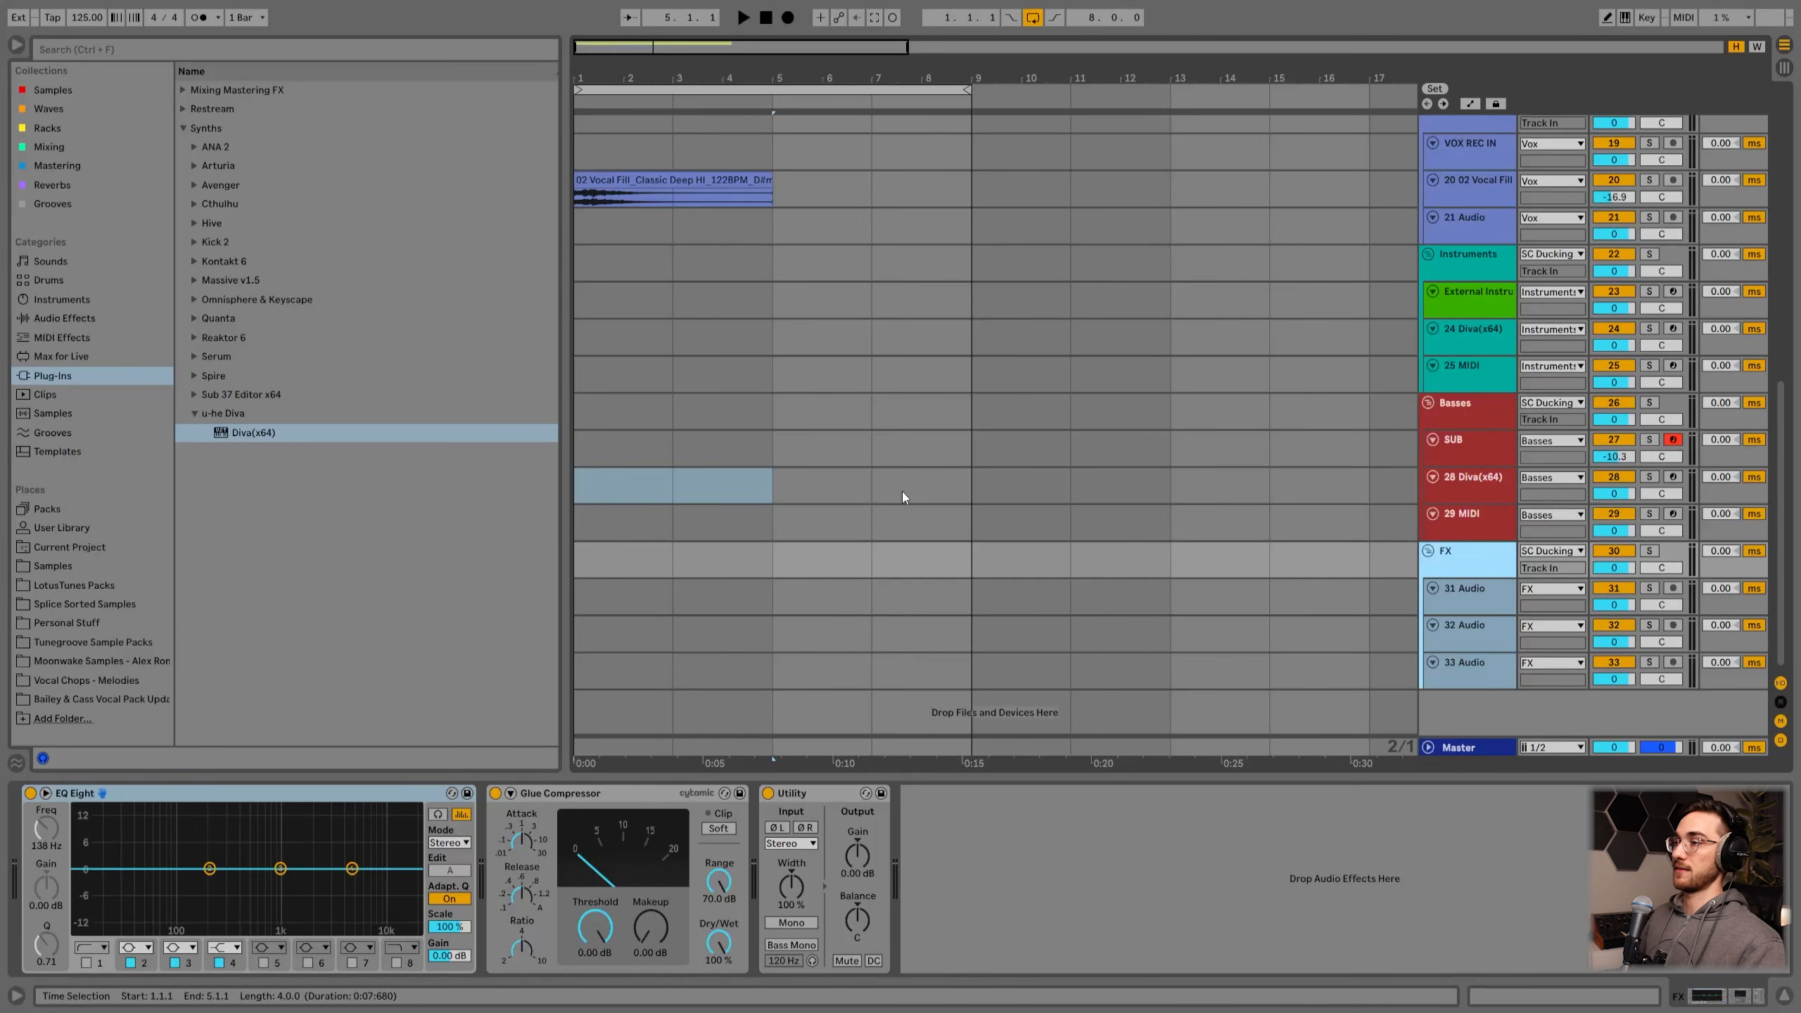
click(79, 588)
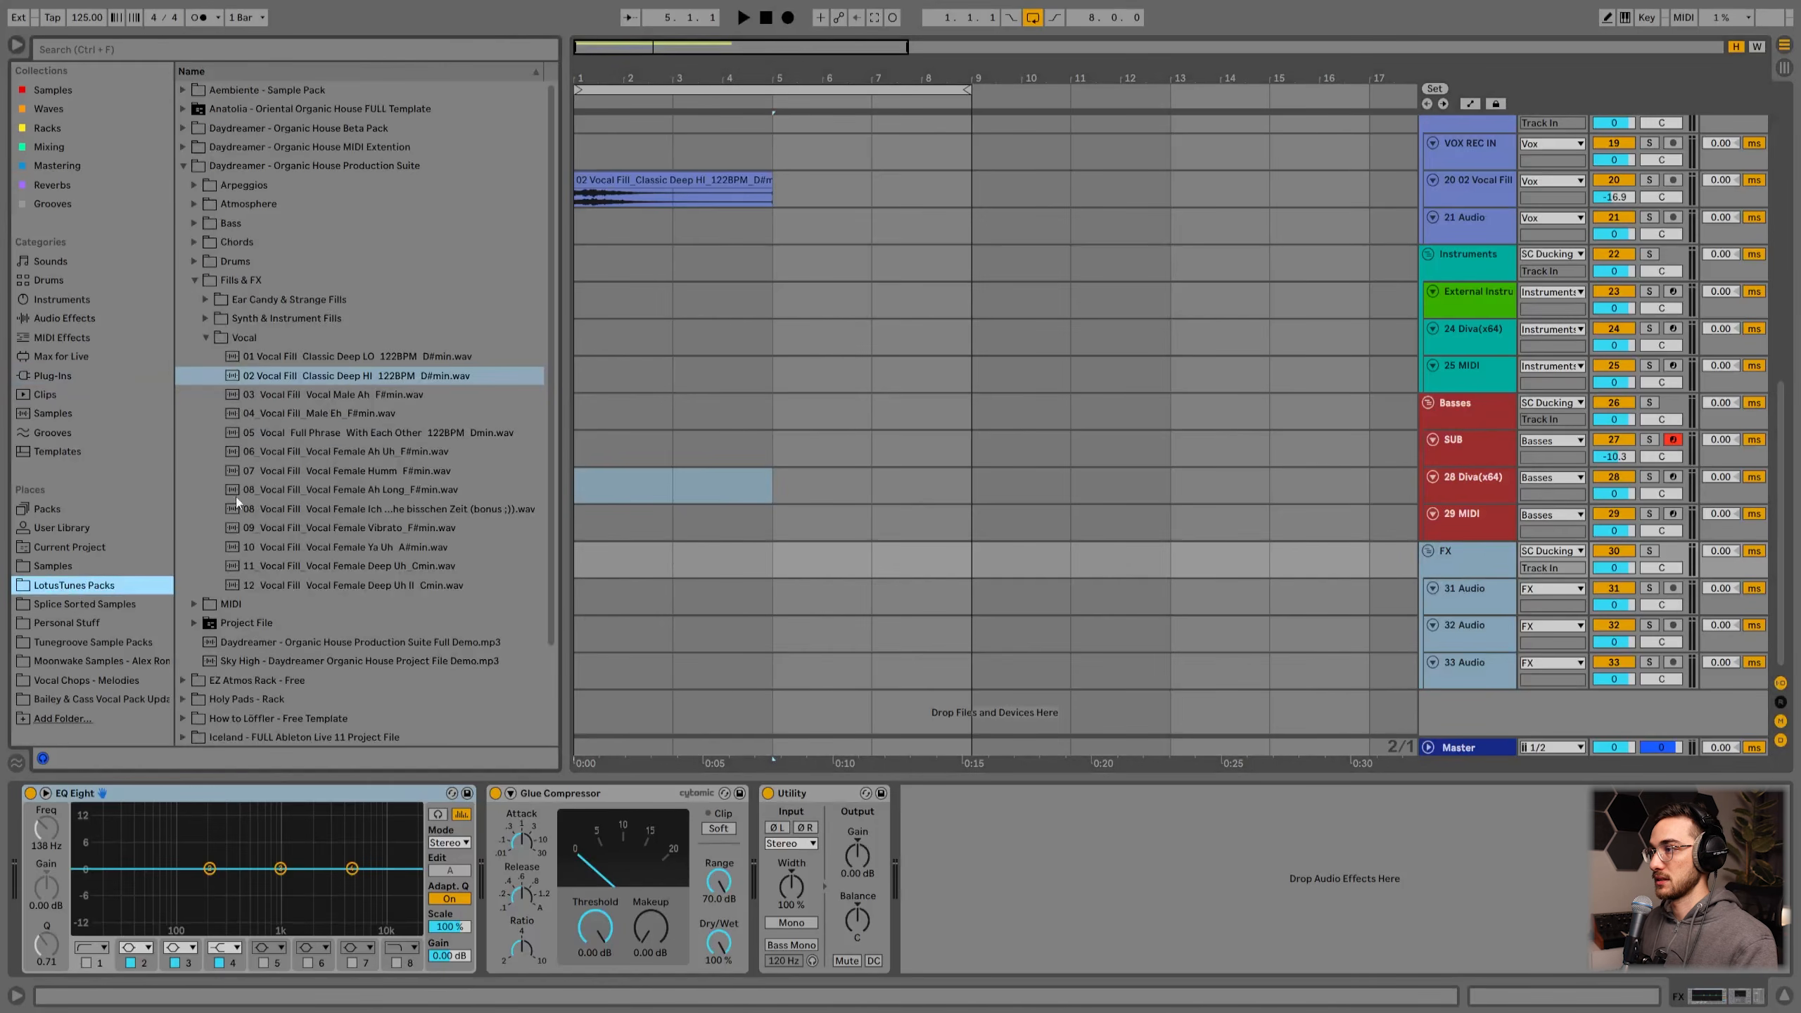
click(602, 572)
key(space)
scroll(782, 586, up, 2)
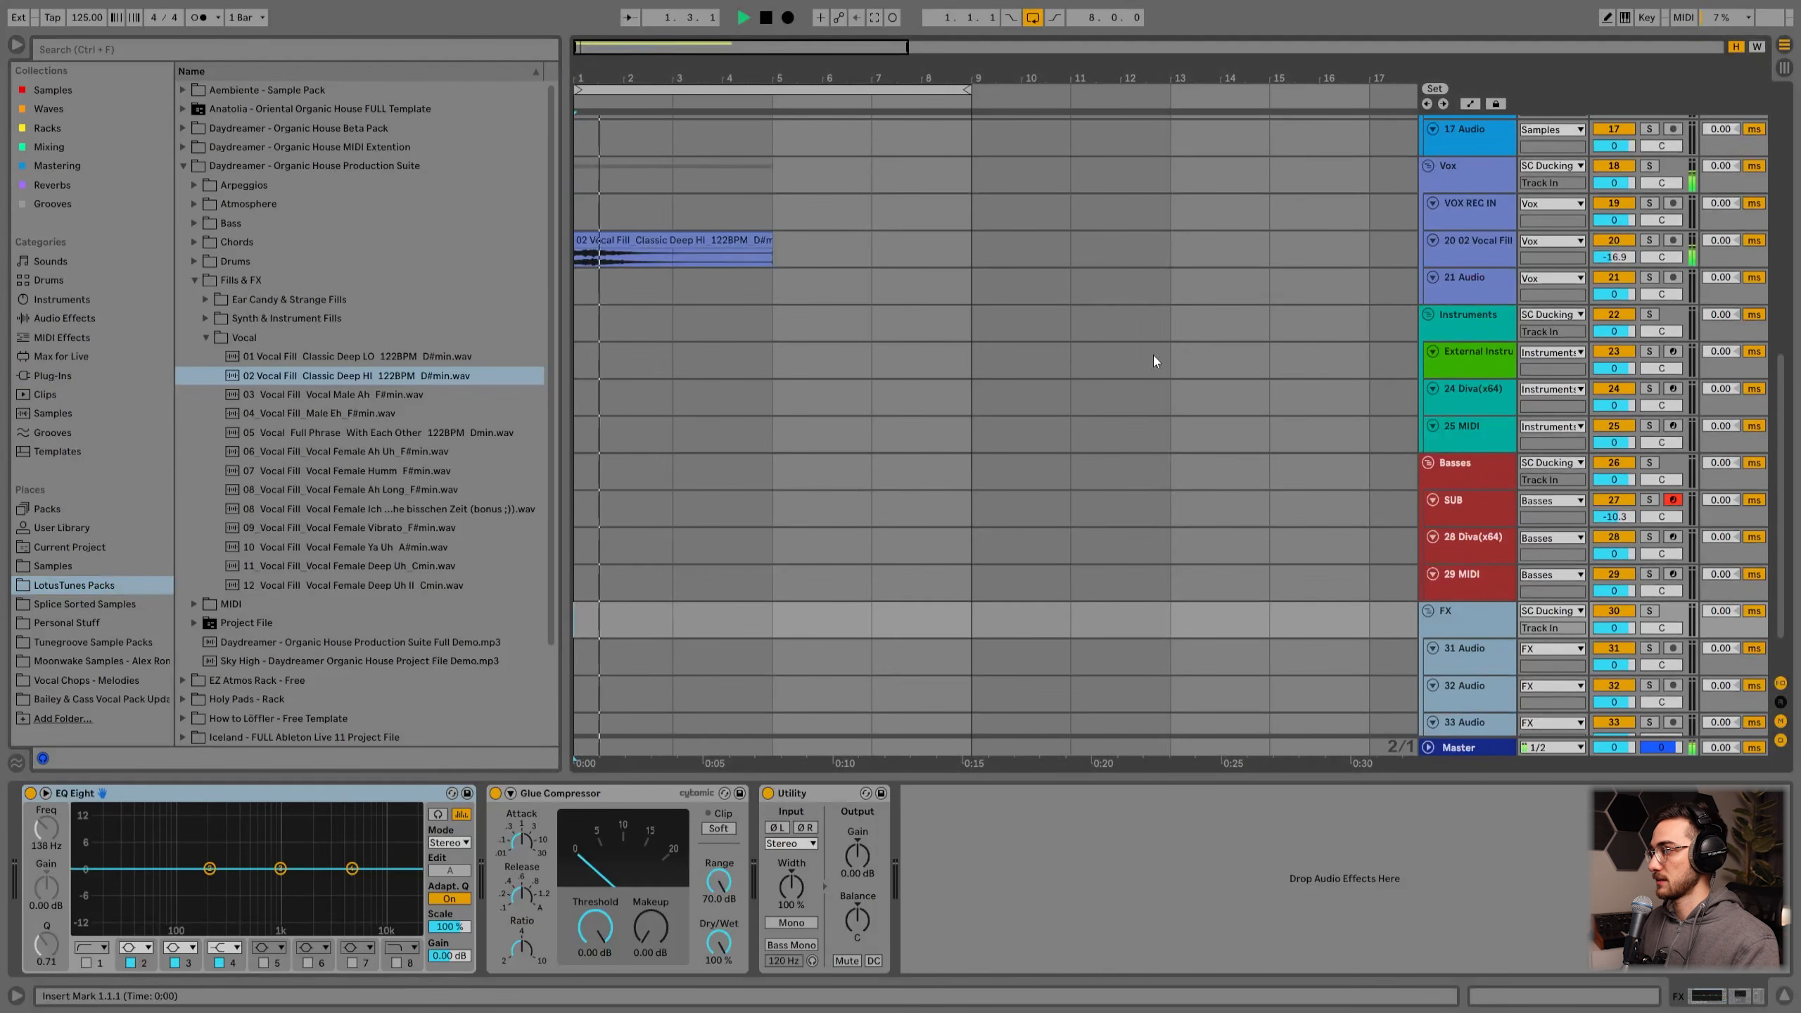
scroll(453, 484, down, 3)
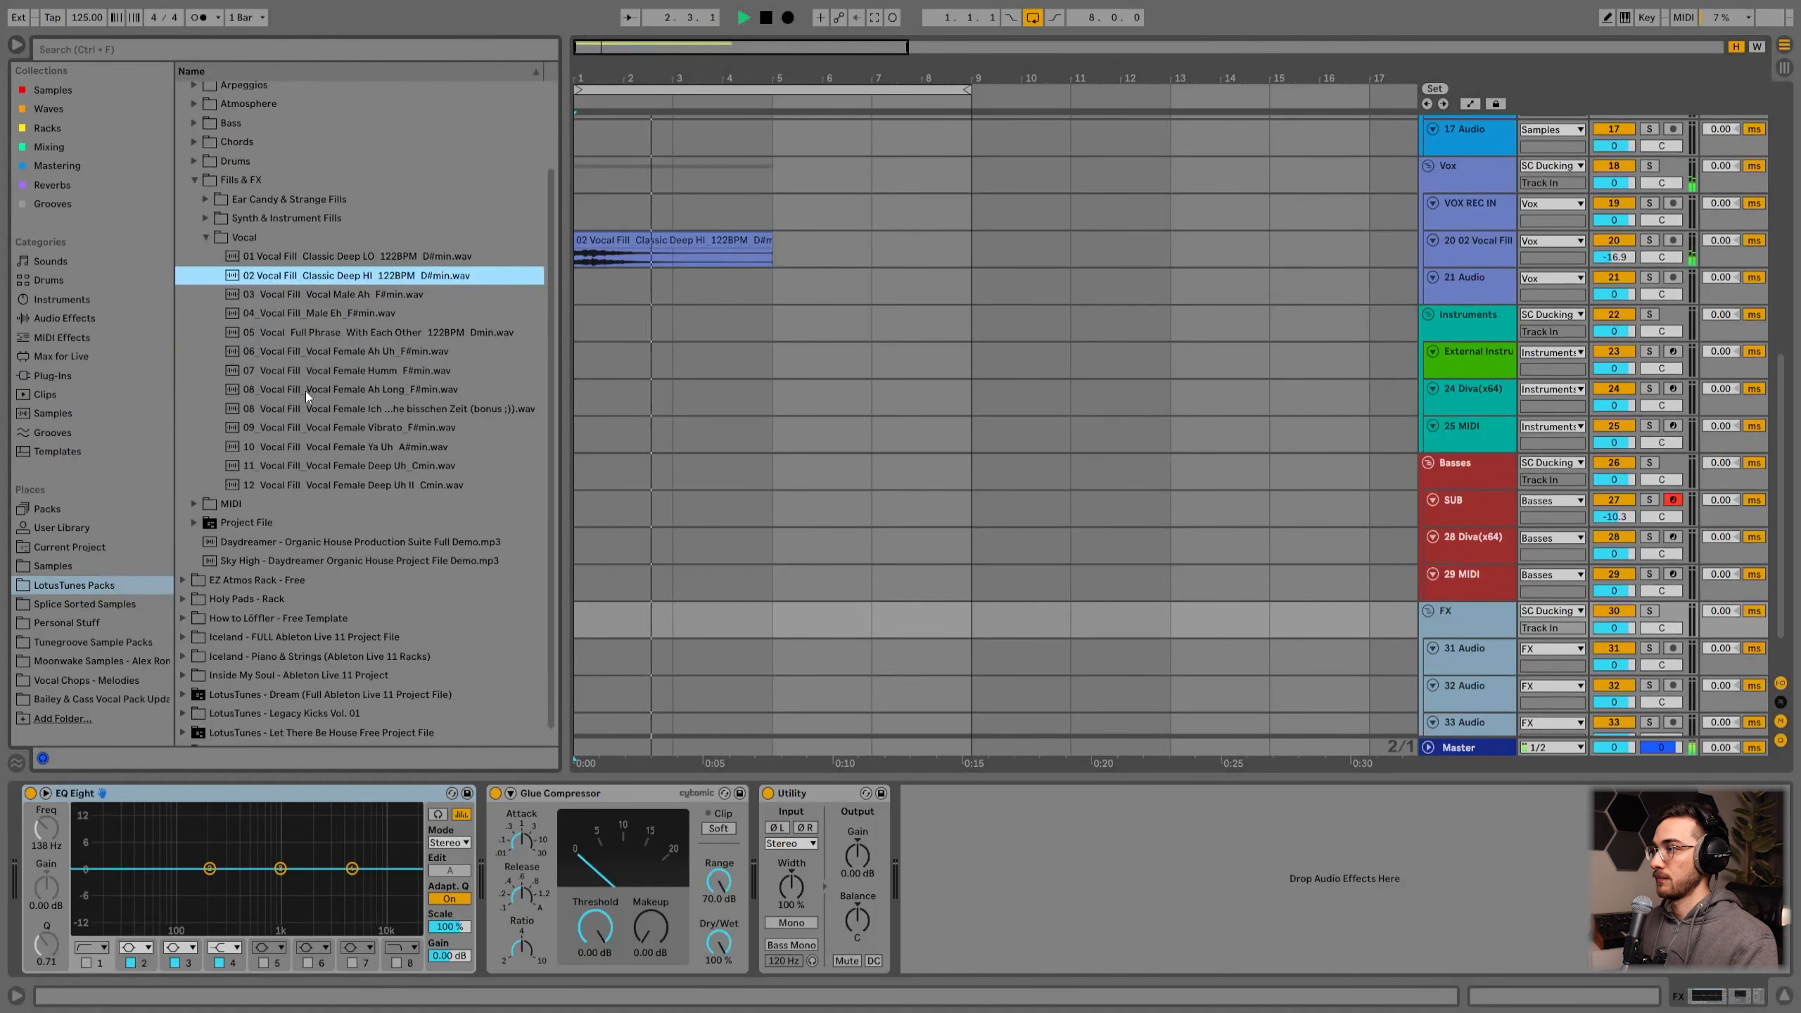
click(195, 179)
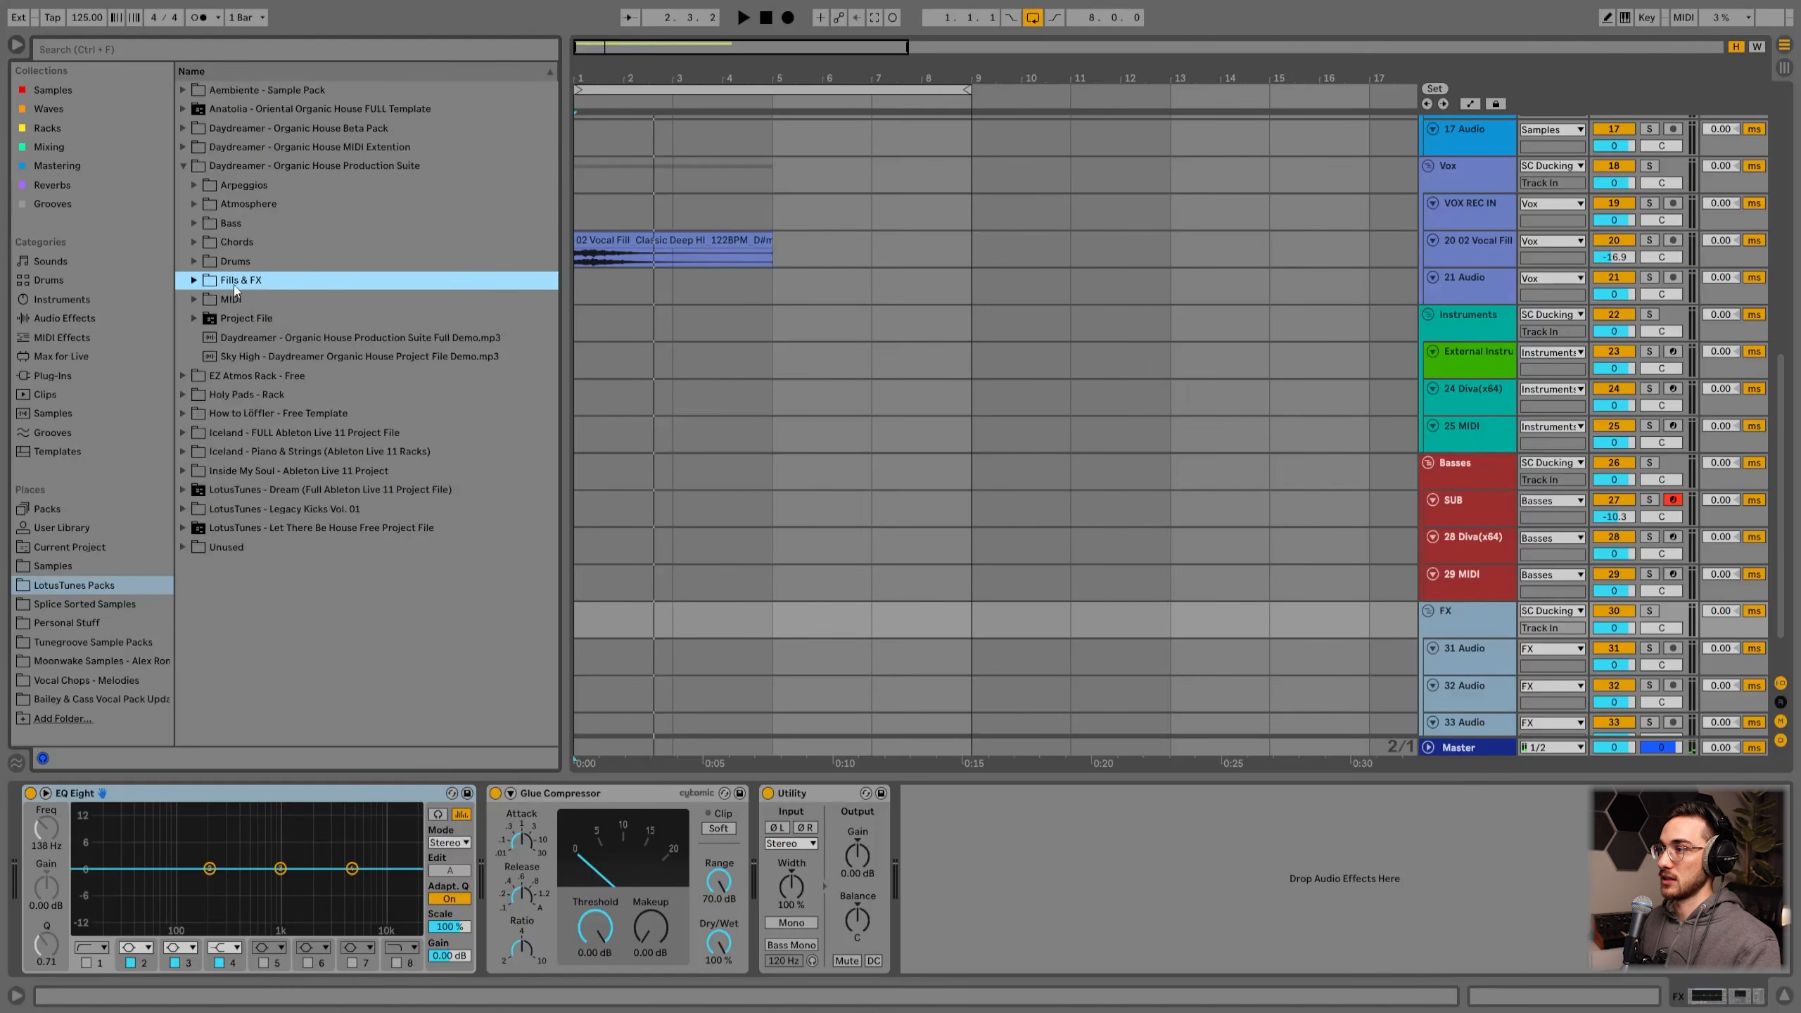
click(847, 619)
scroll(1226, 651, down, 2)
click(1433, 598)
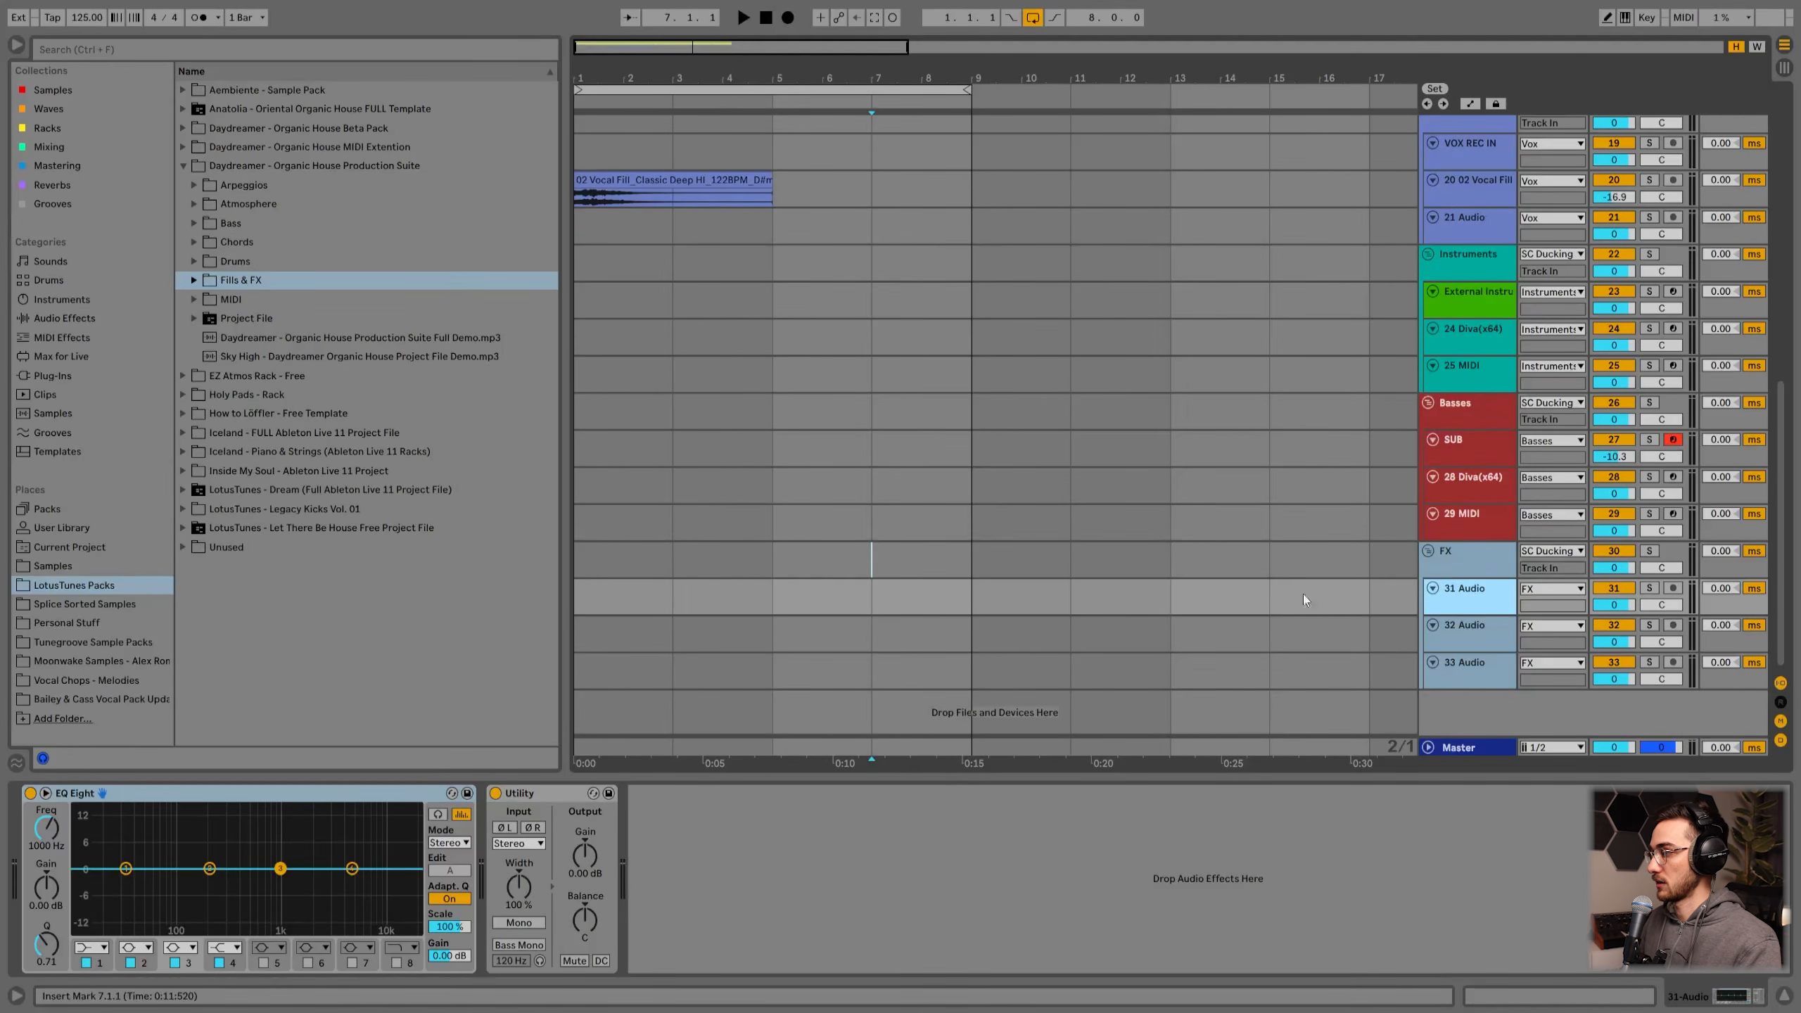
click(1478, 620)
click(1472, 667)
click(1471, 642)
click(1472, 608)
click(1474, 631)
click(1472, 667)
click(1472, 634)
click(1472, 596)
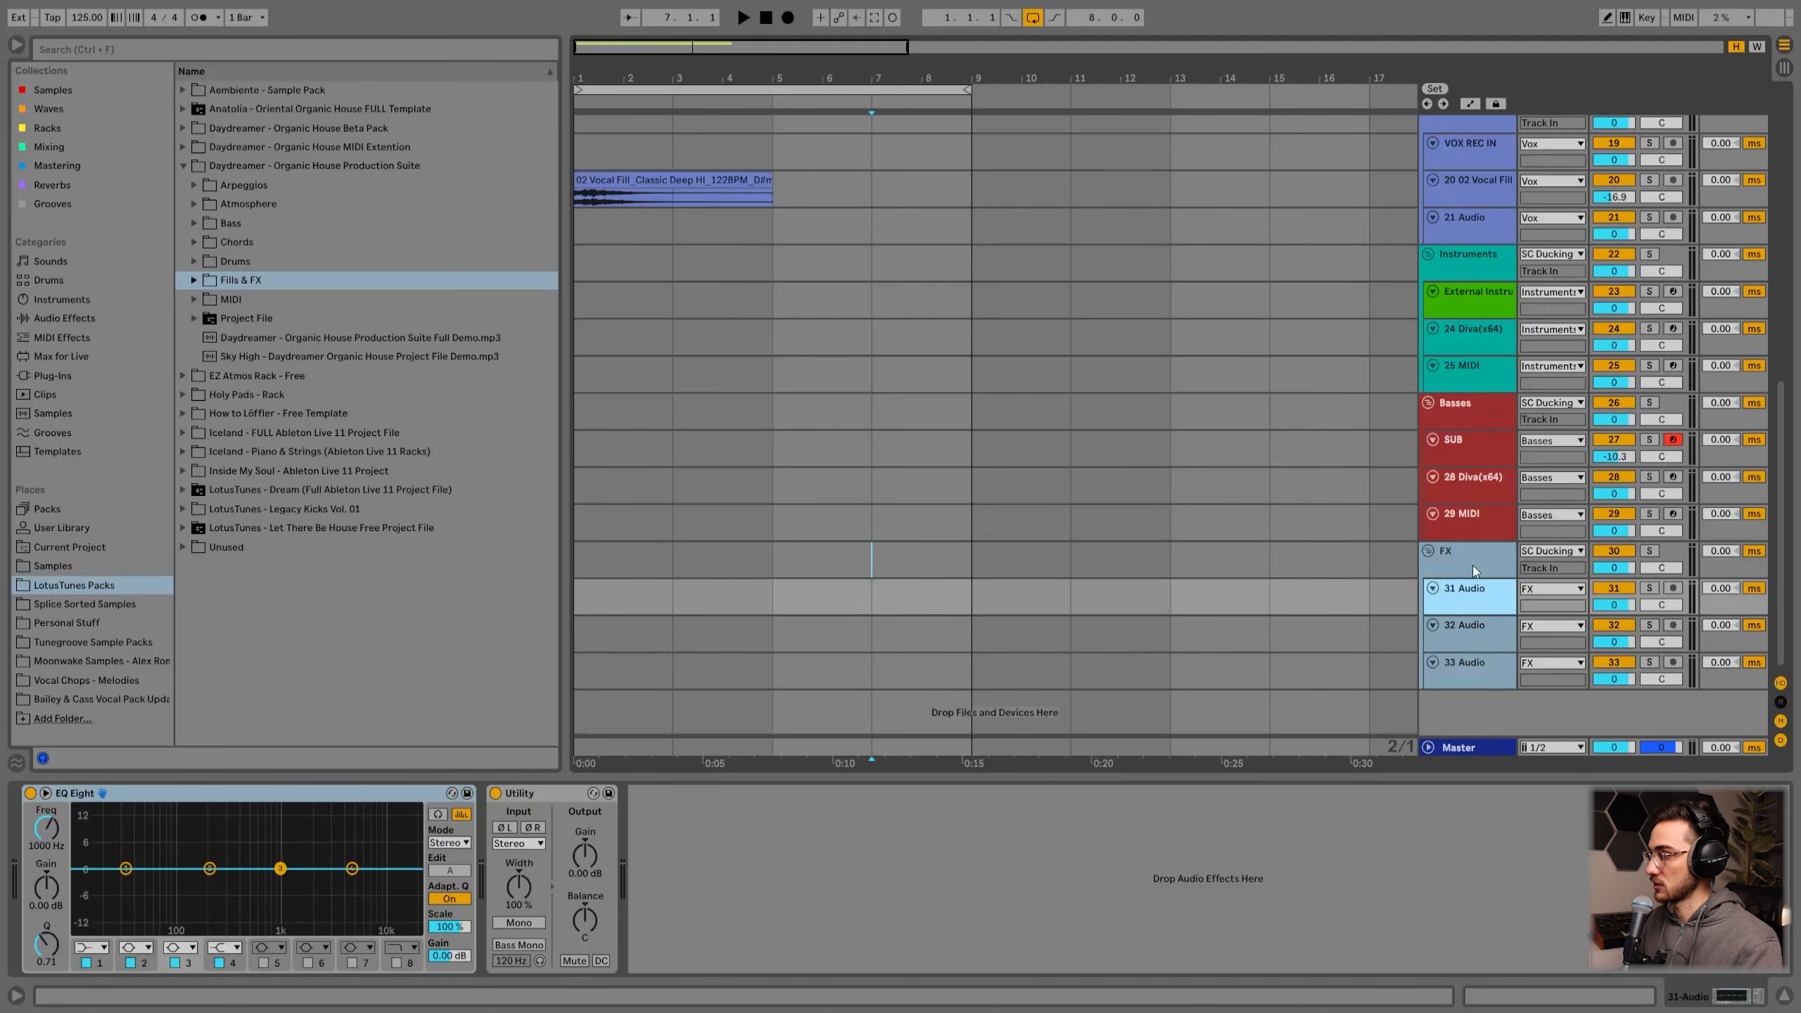
click(1471, 566)
click(1455, 589)
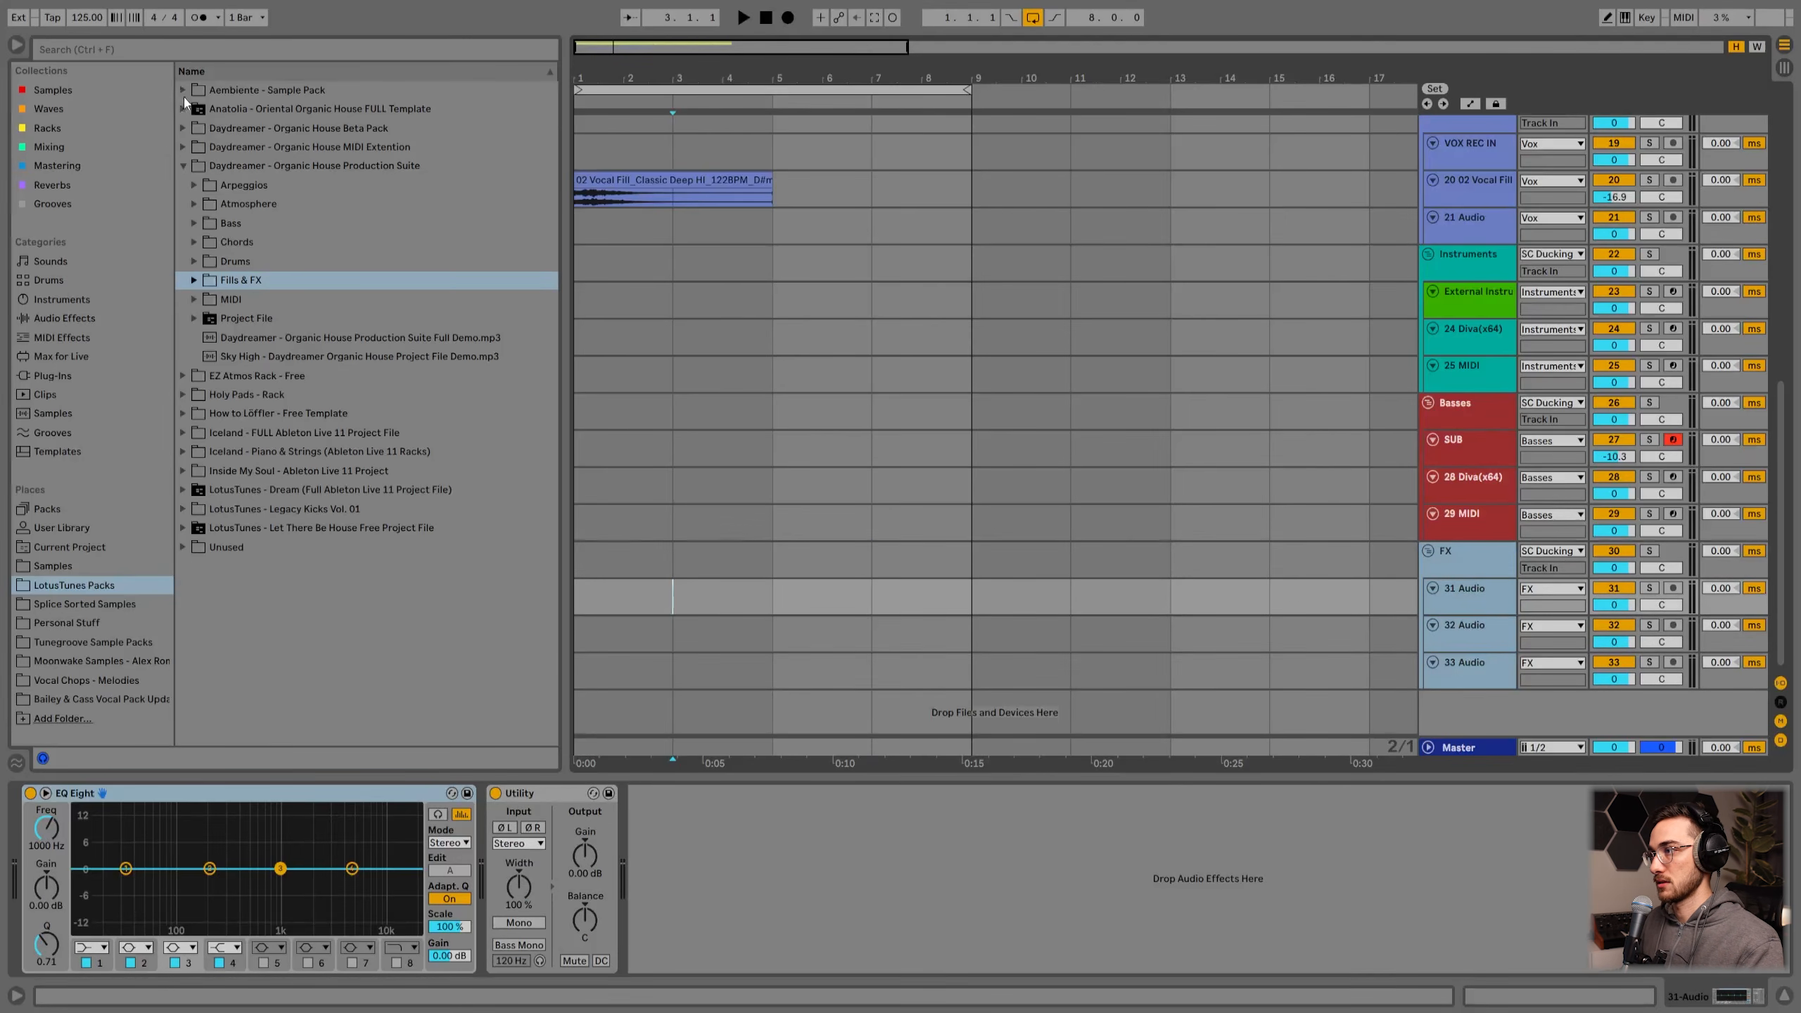
Step: Place 02 non tonal atmospheric transition from the Aembiente Sample Pack on the 31 Audio track at bar 4, set its volume to -13.4 dB and audition it
click(183, 90)
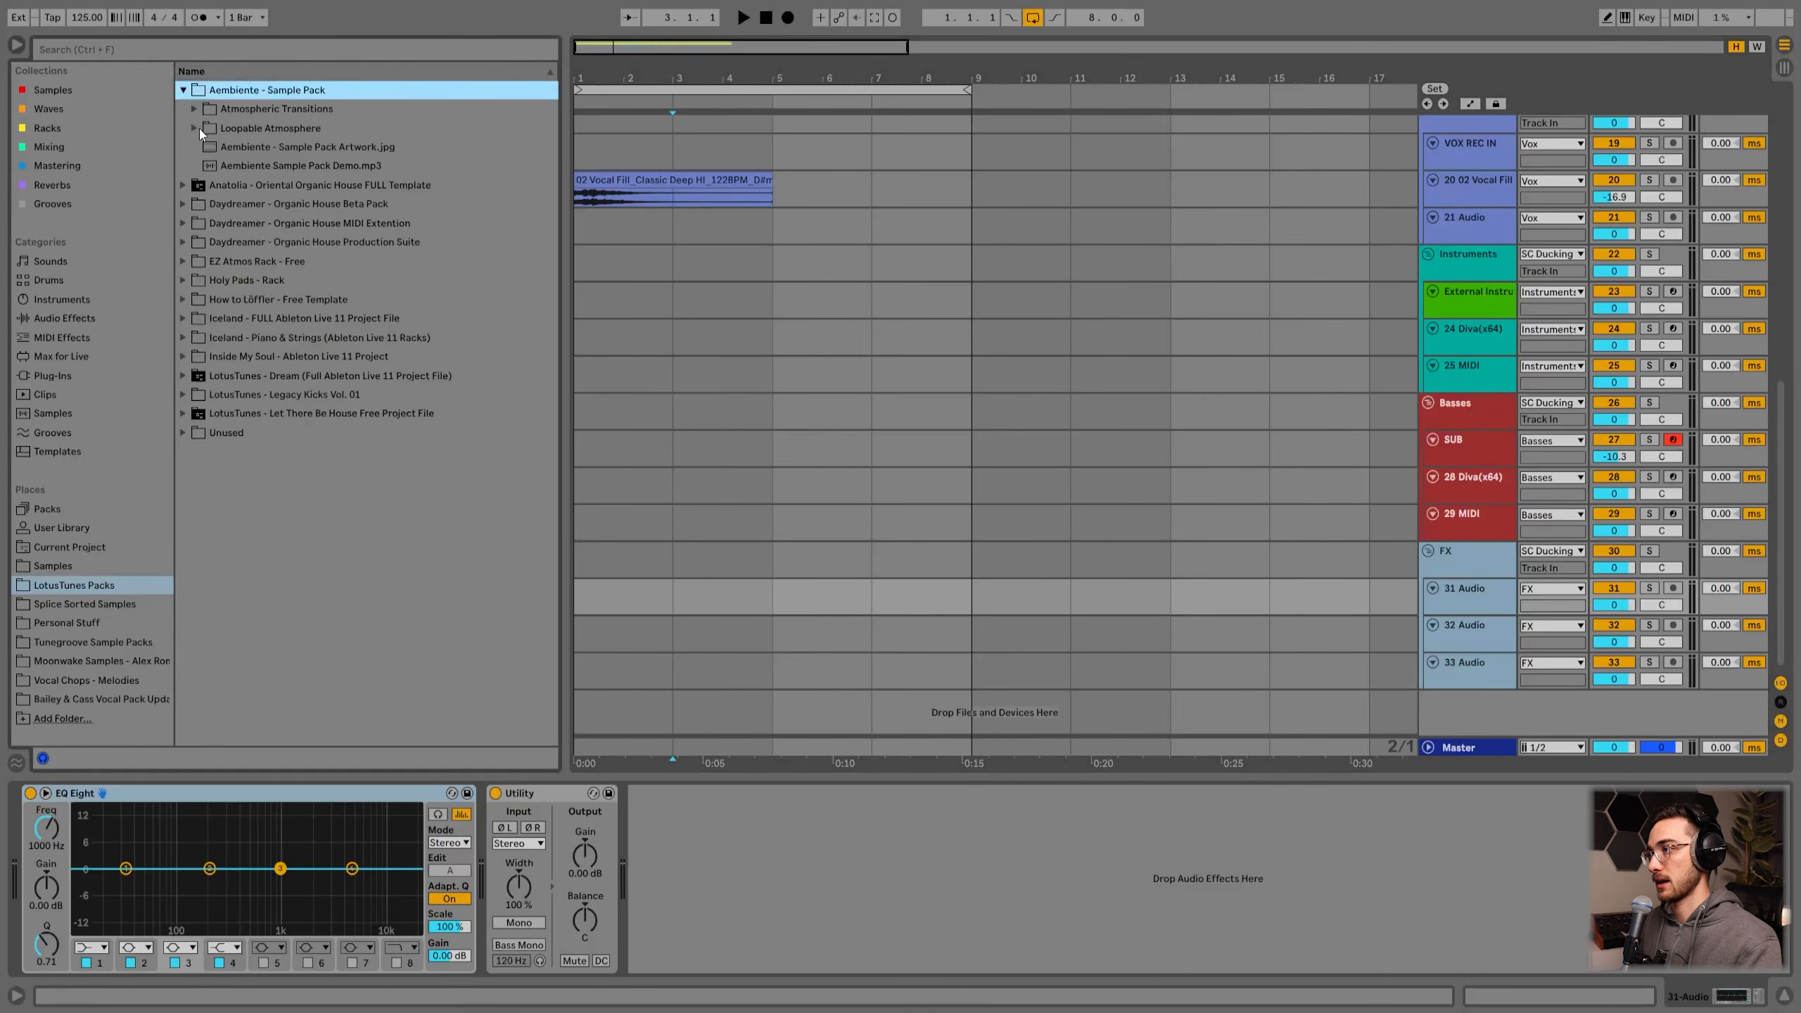
click(194, 109)
click(206, 129)
click(298, 166)
drag(298, 177, 727, 596)
drag(1625, 607, 1625, 635)
click(812, 603)
key(space)
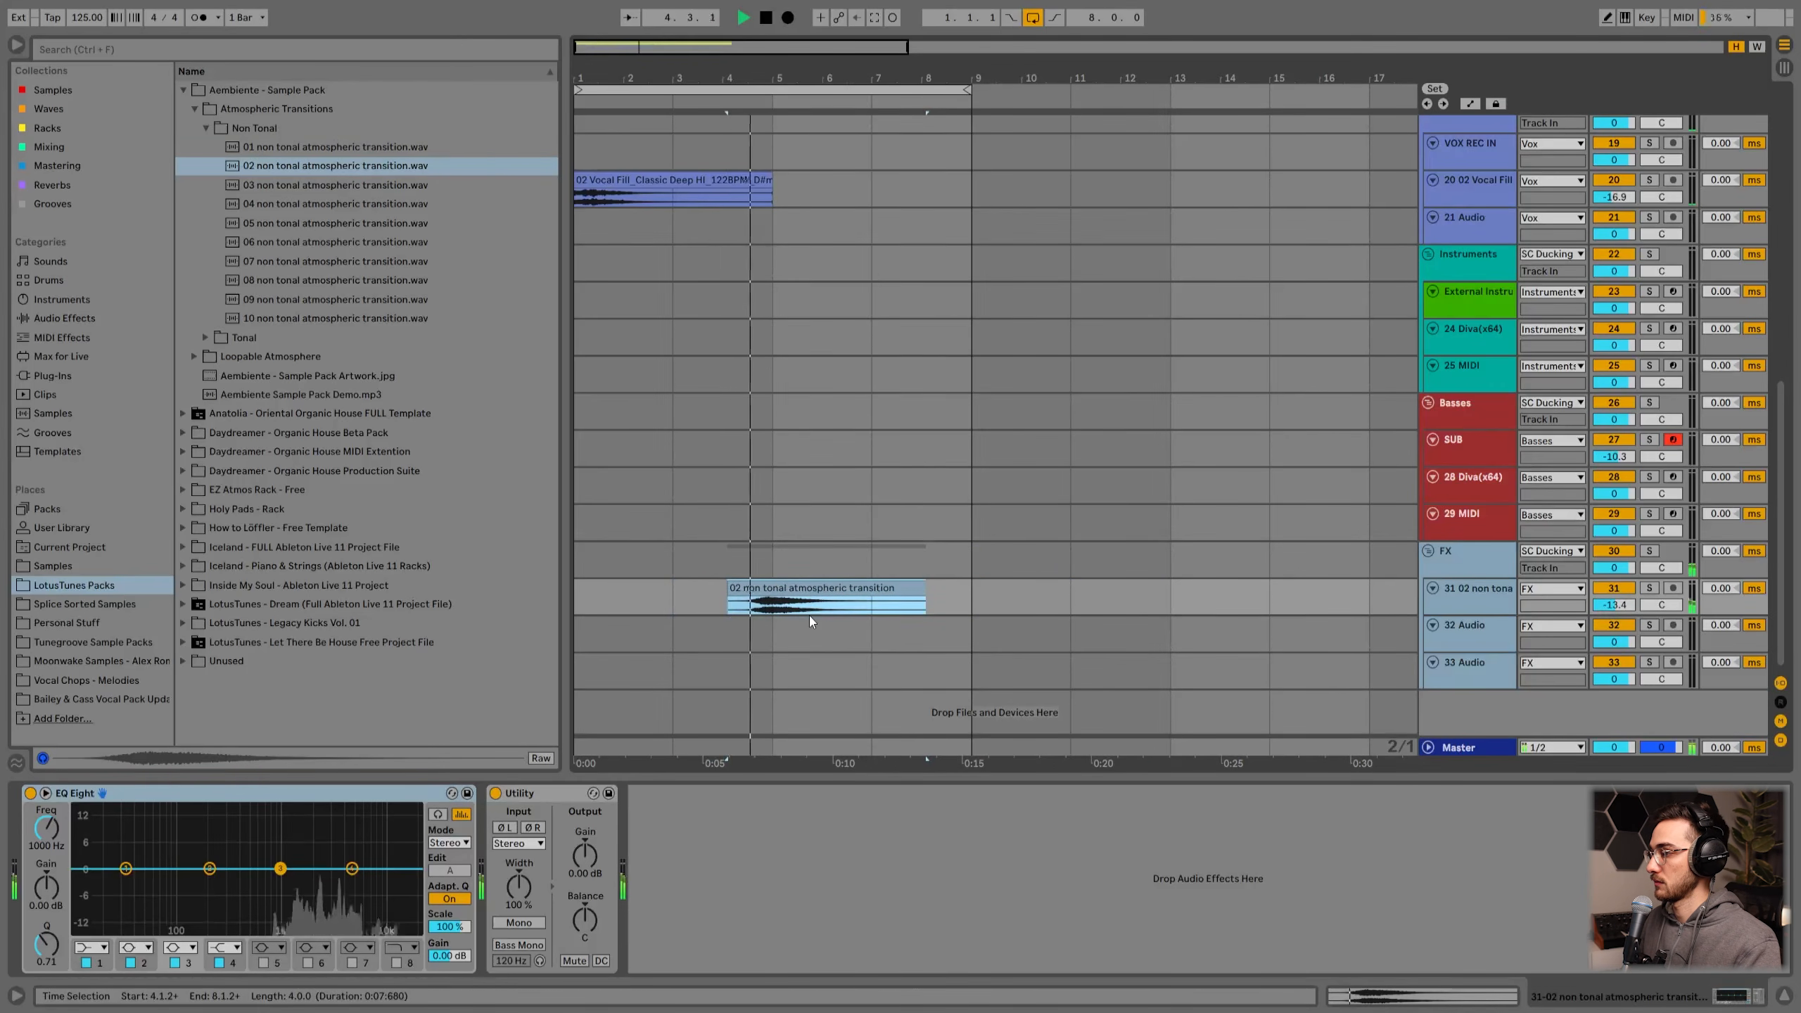
scroll(812, 622, up, 2)
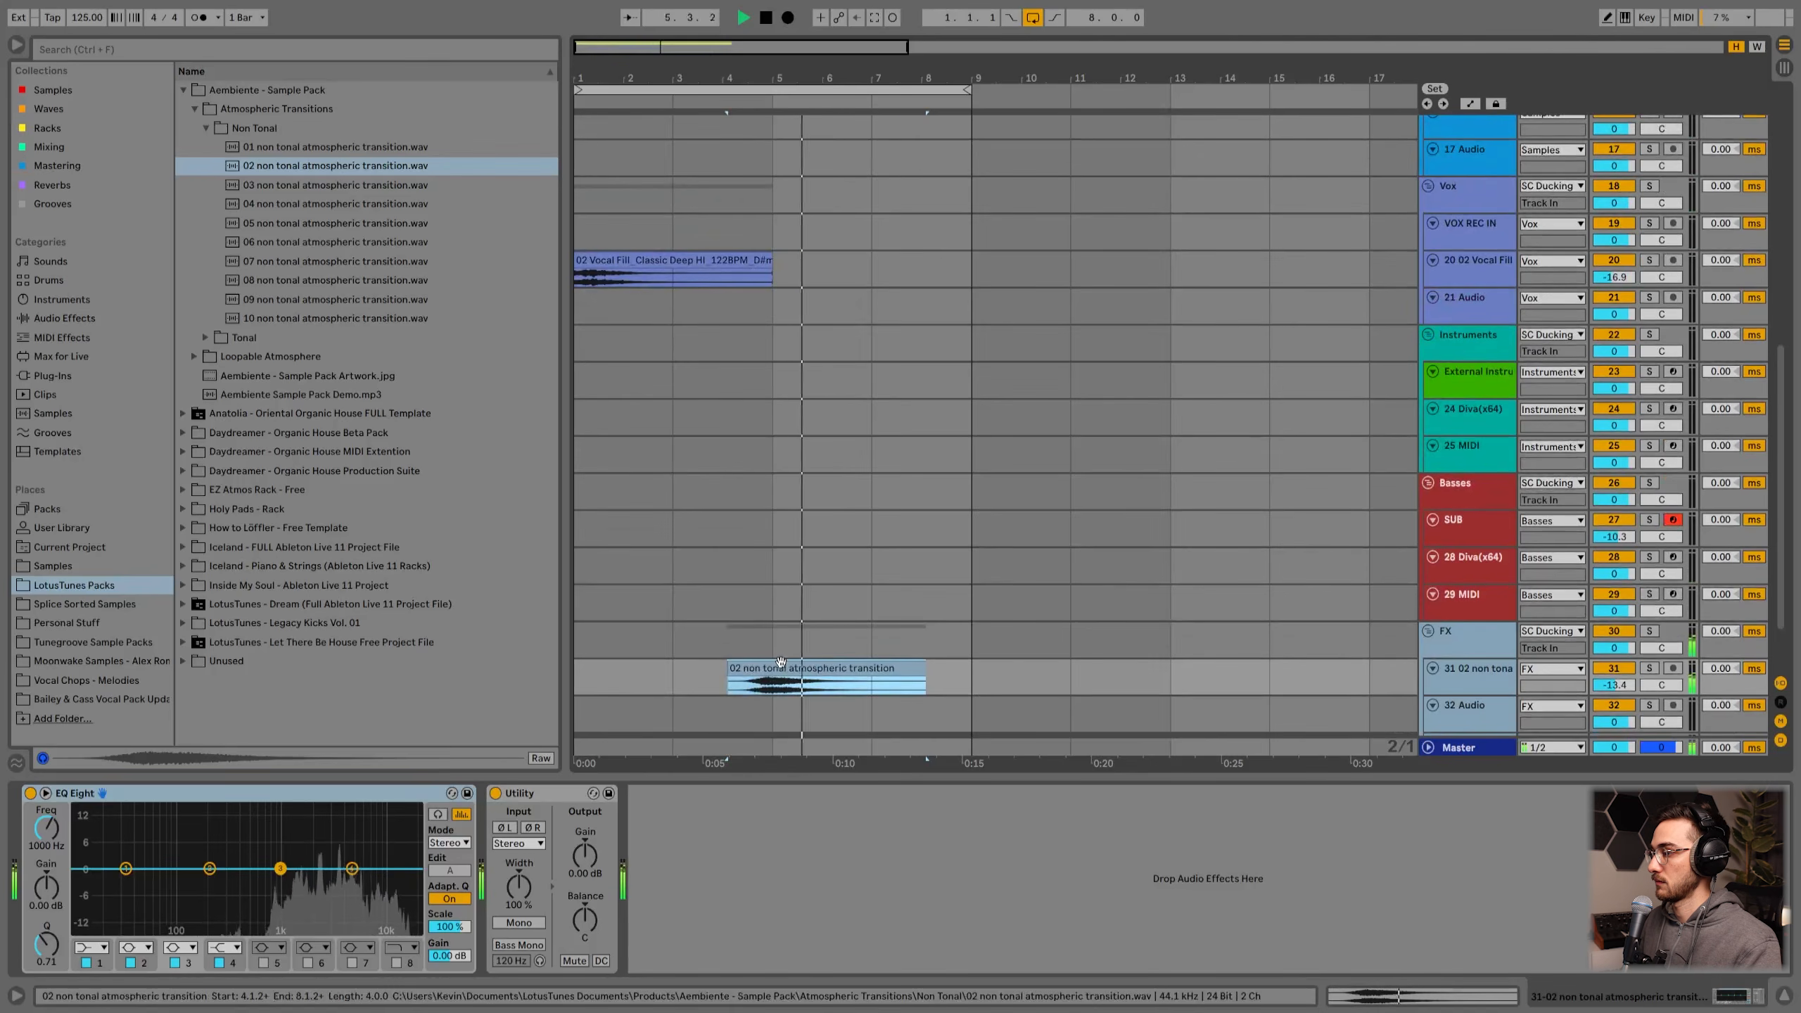
key(space)
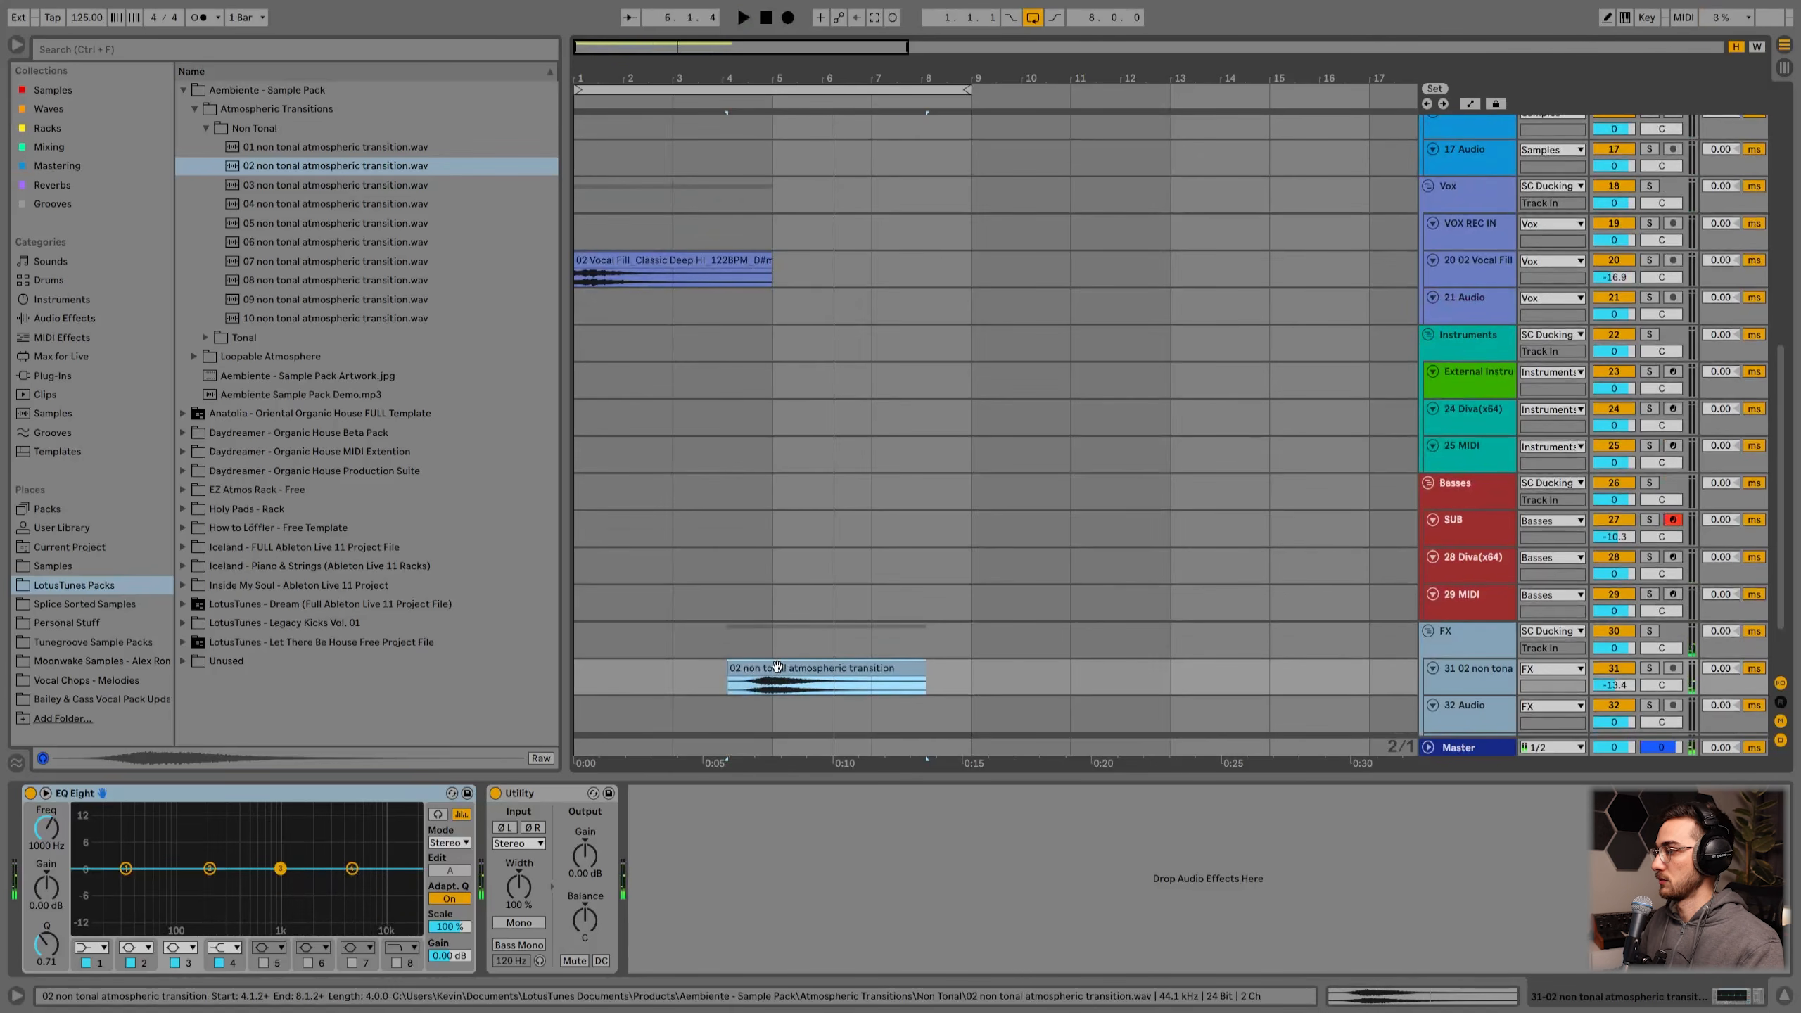
scroll(778, 667, down, 2)
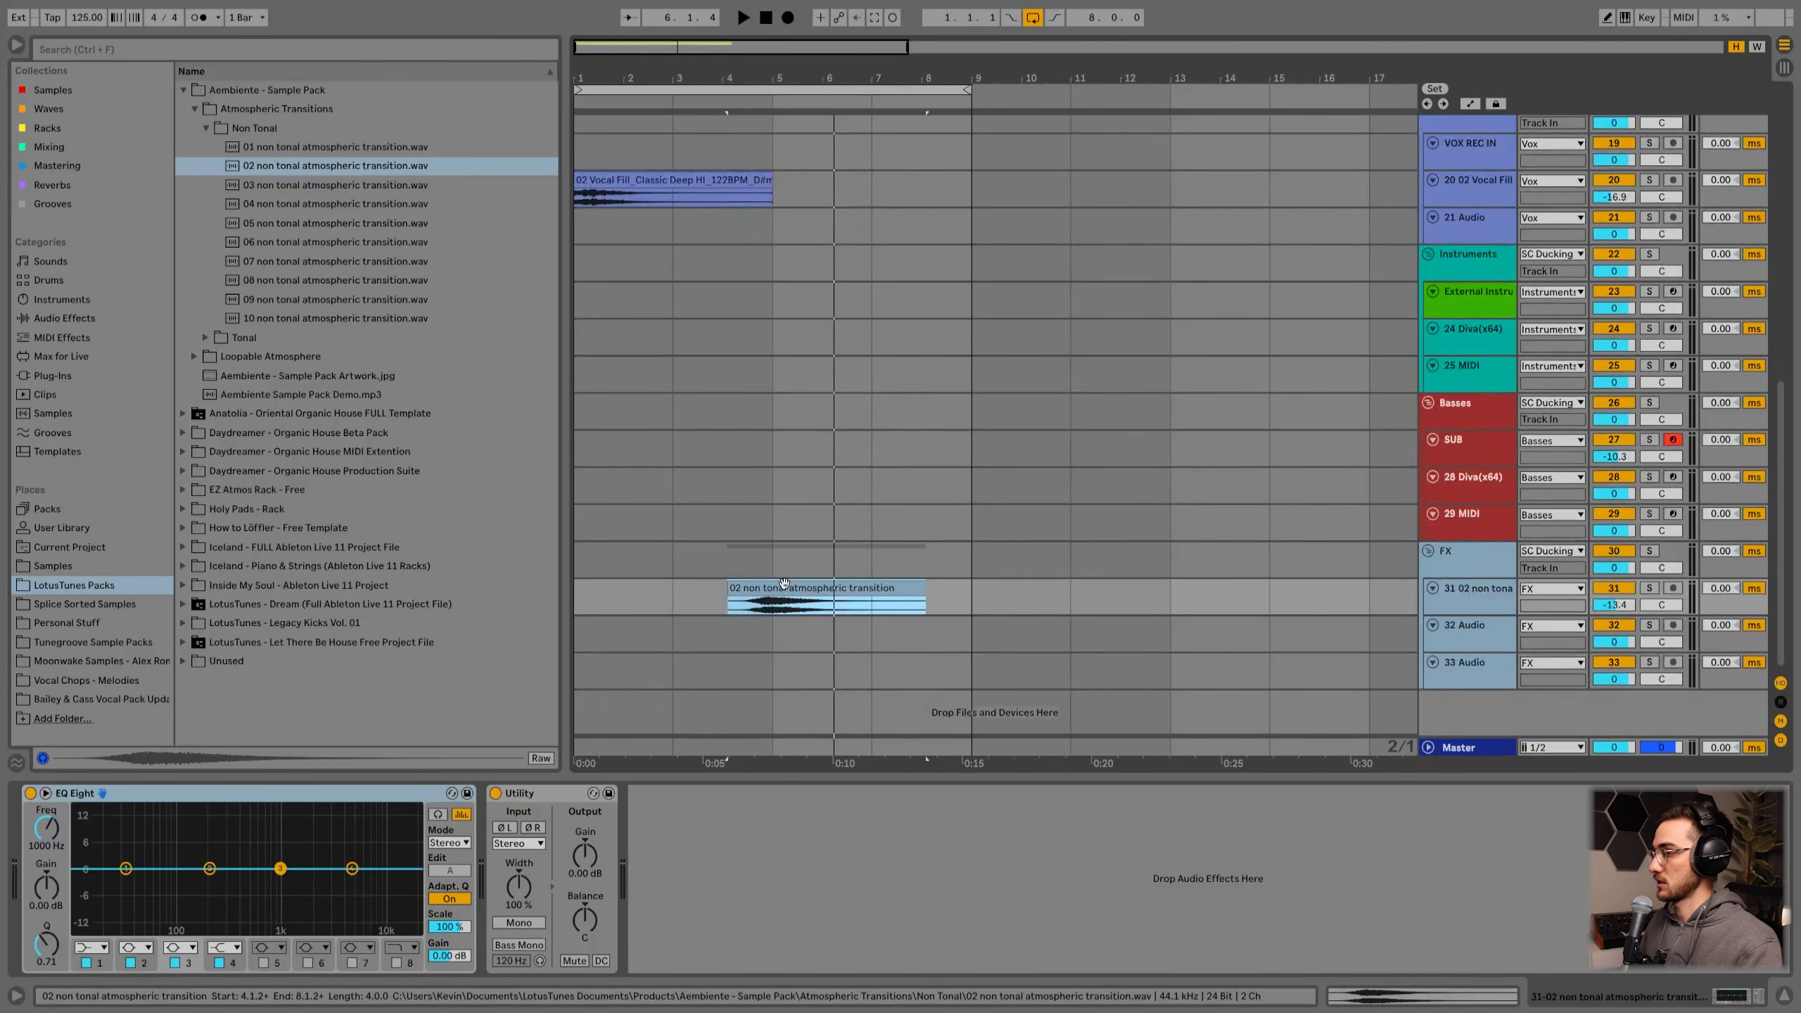
Step: Open the Master track's EQ BASS LOWCUT _MONO device and view its Side channel curve in M/S mode
click(1469, 749)
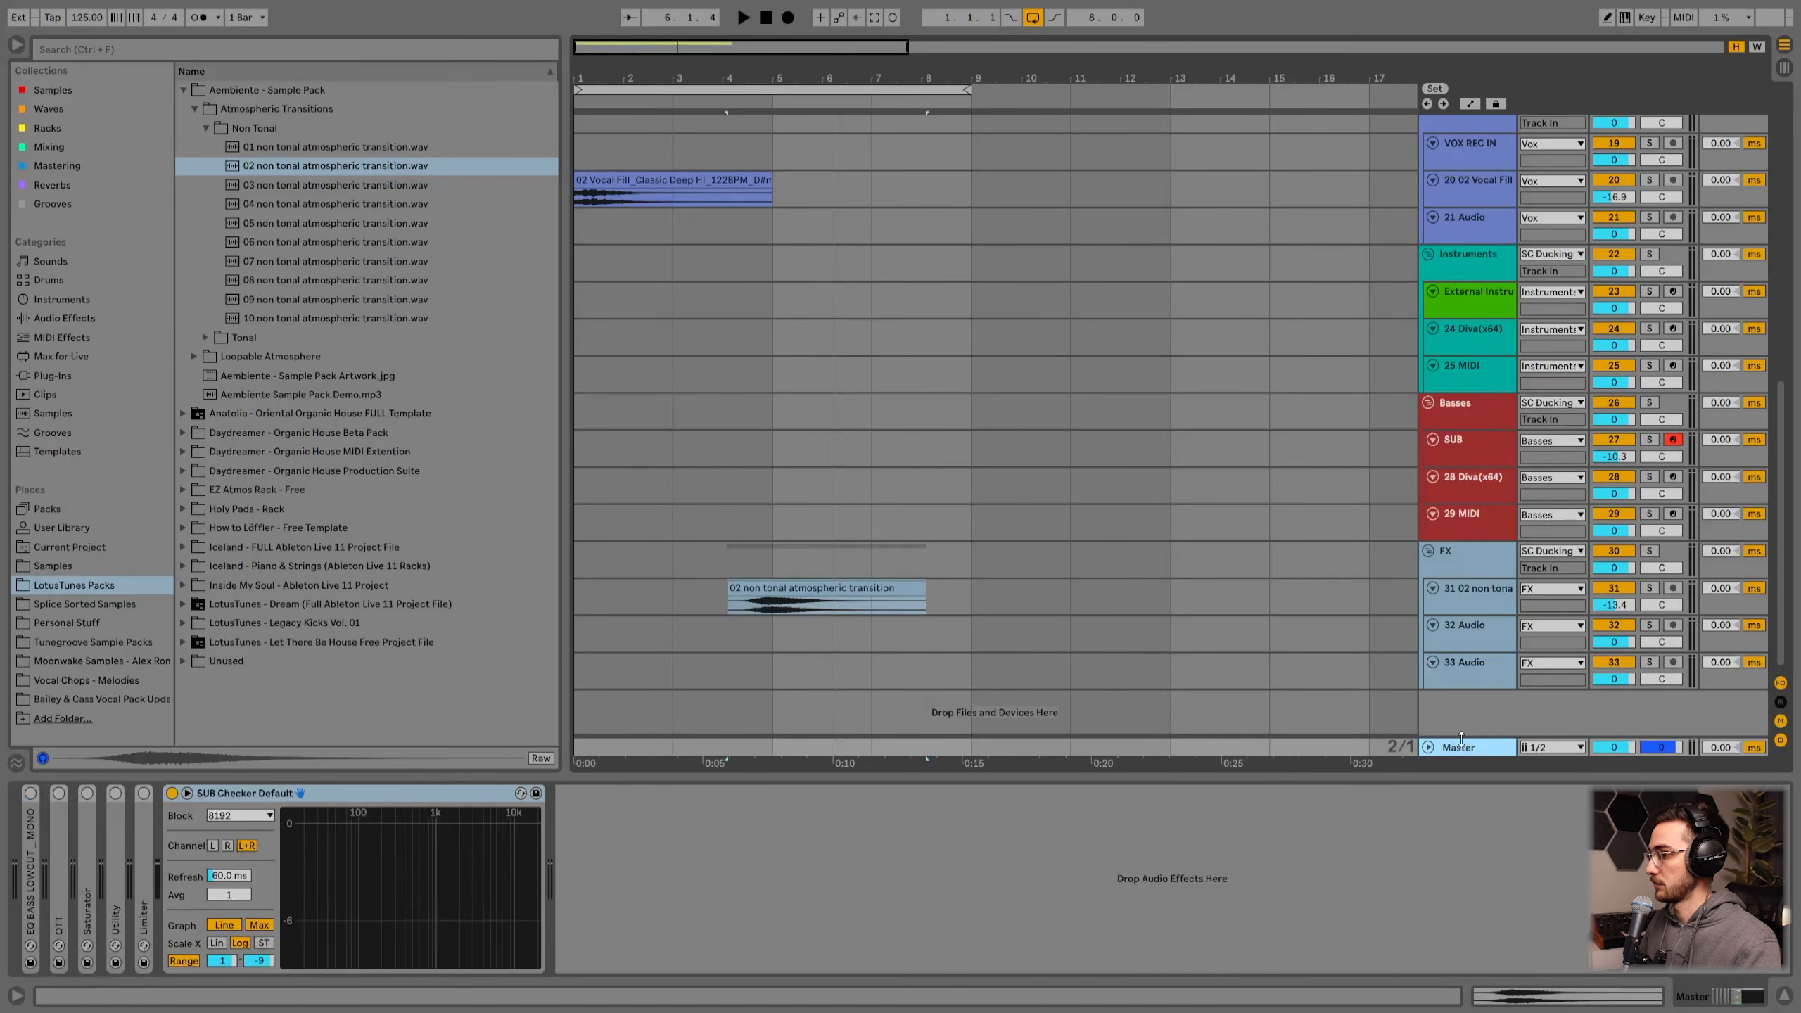
drag(1460, 738, 1462, 699)
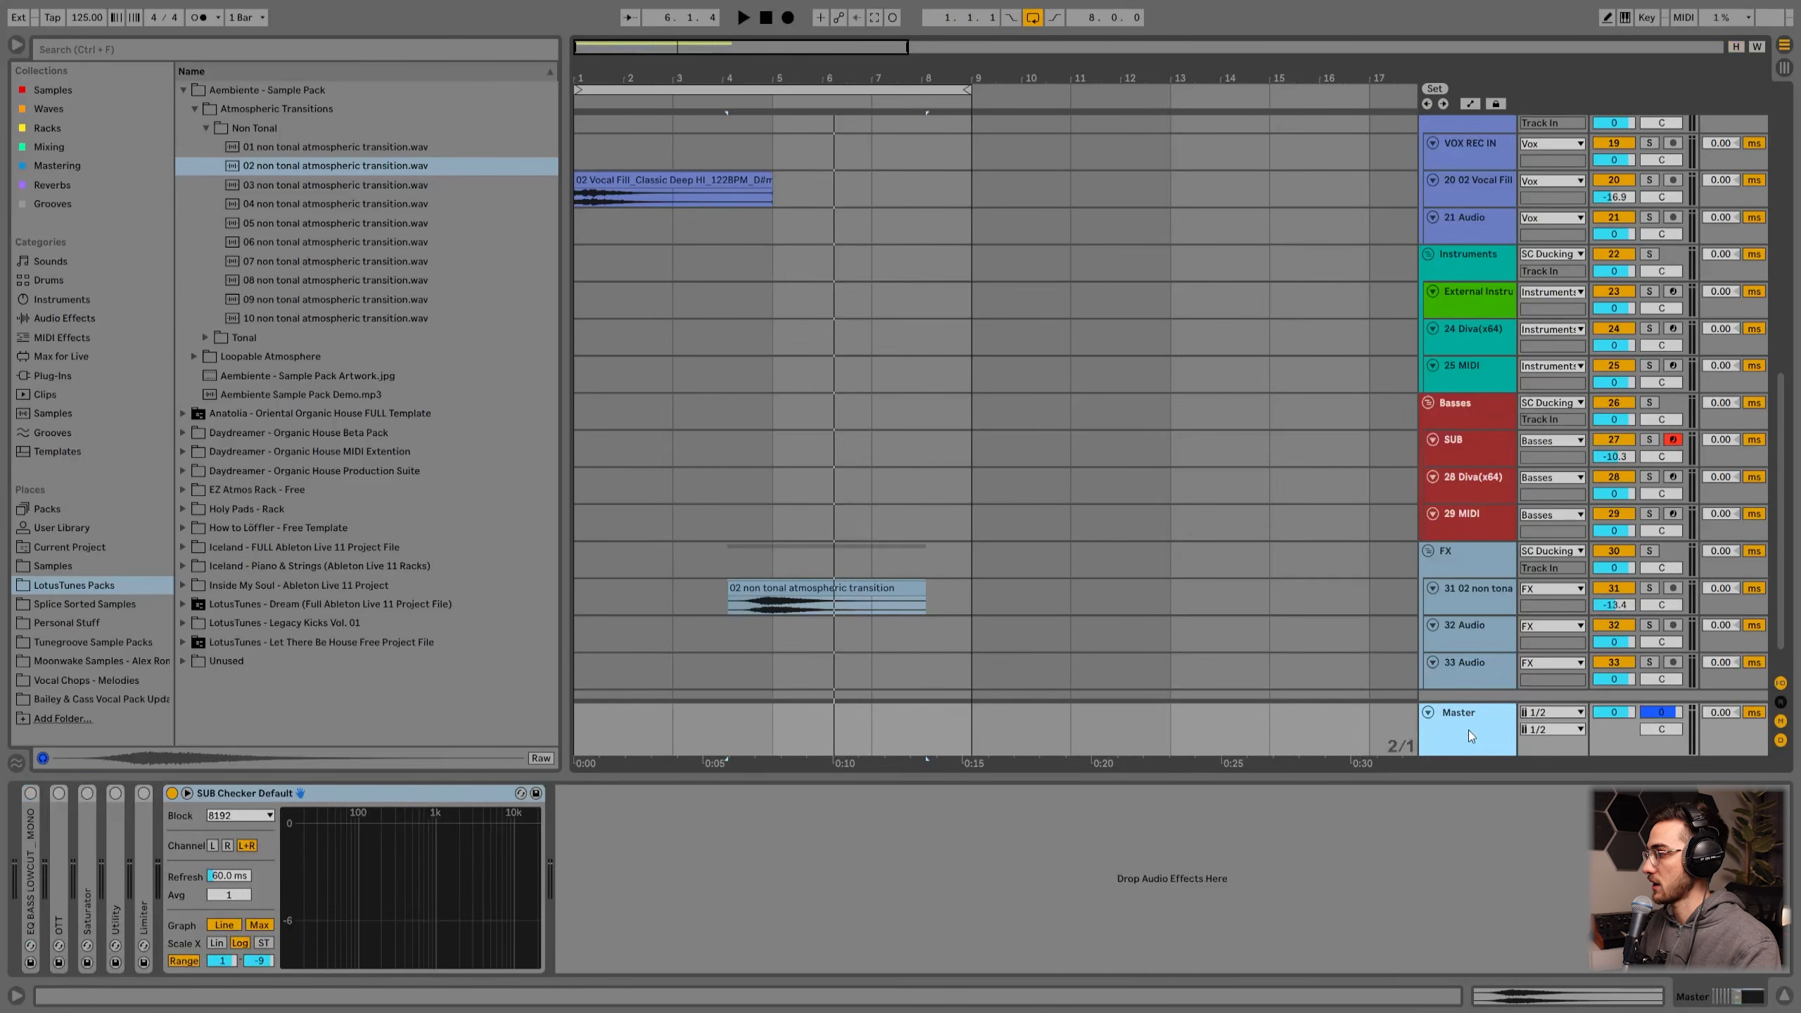
click(31, 893)
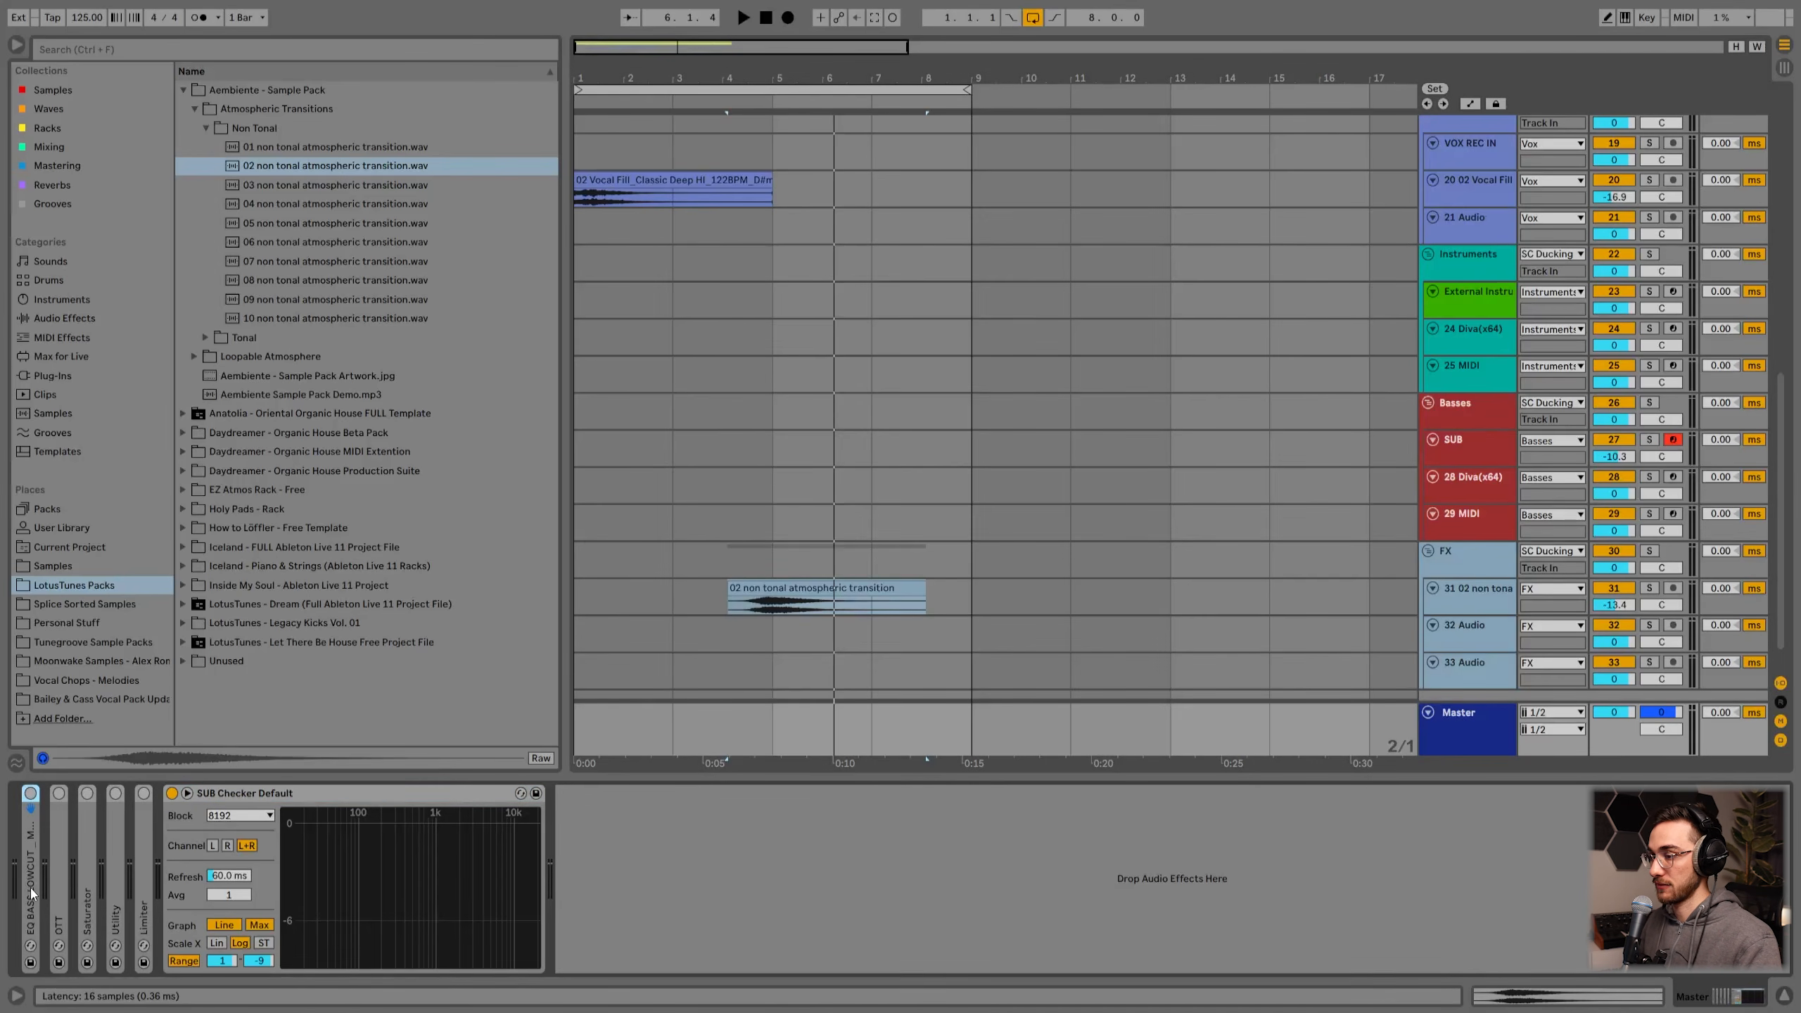
double_click(31, 888)
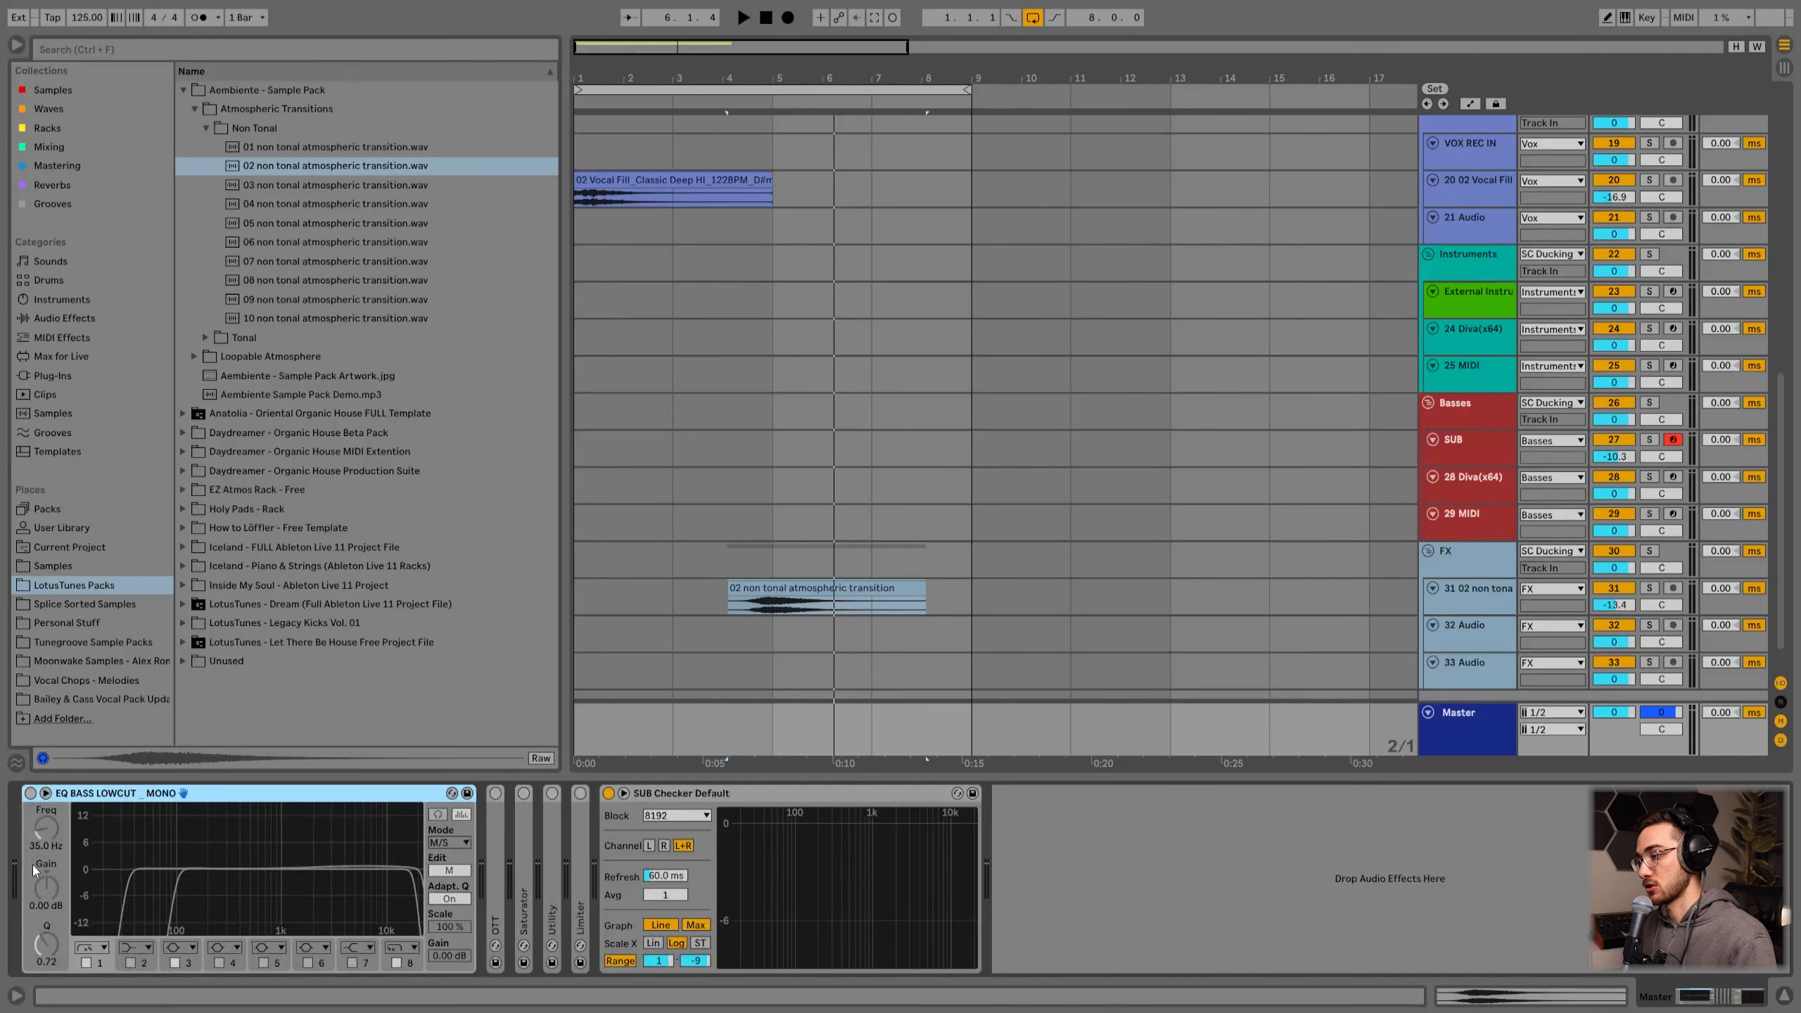
click(31, 793)
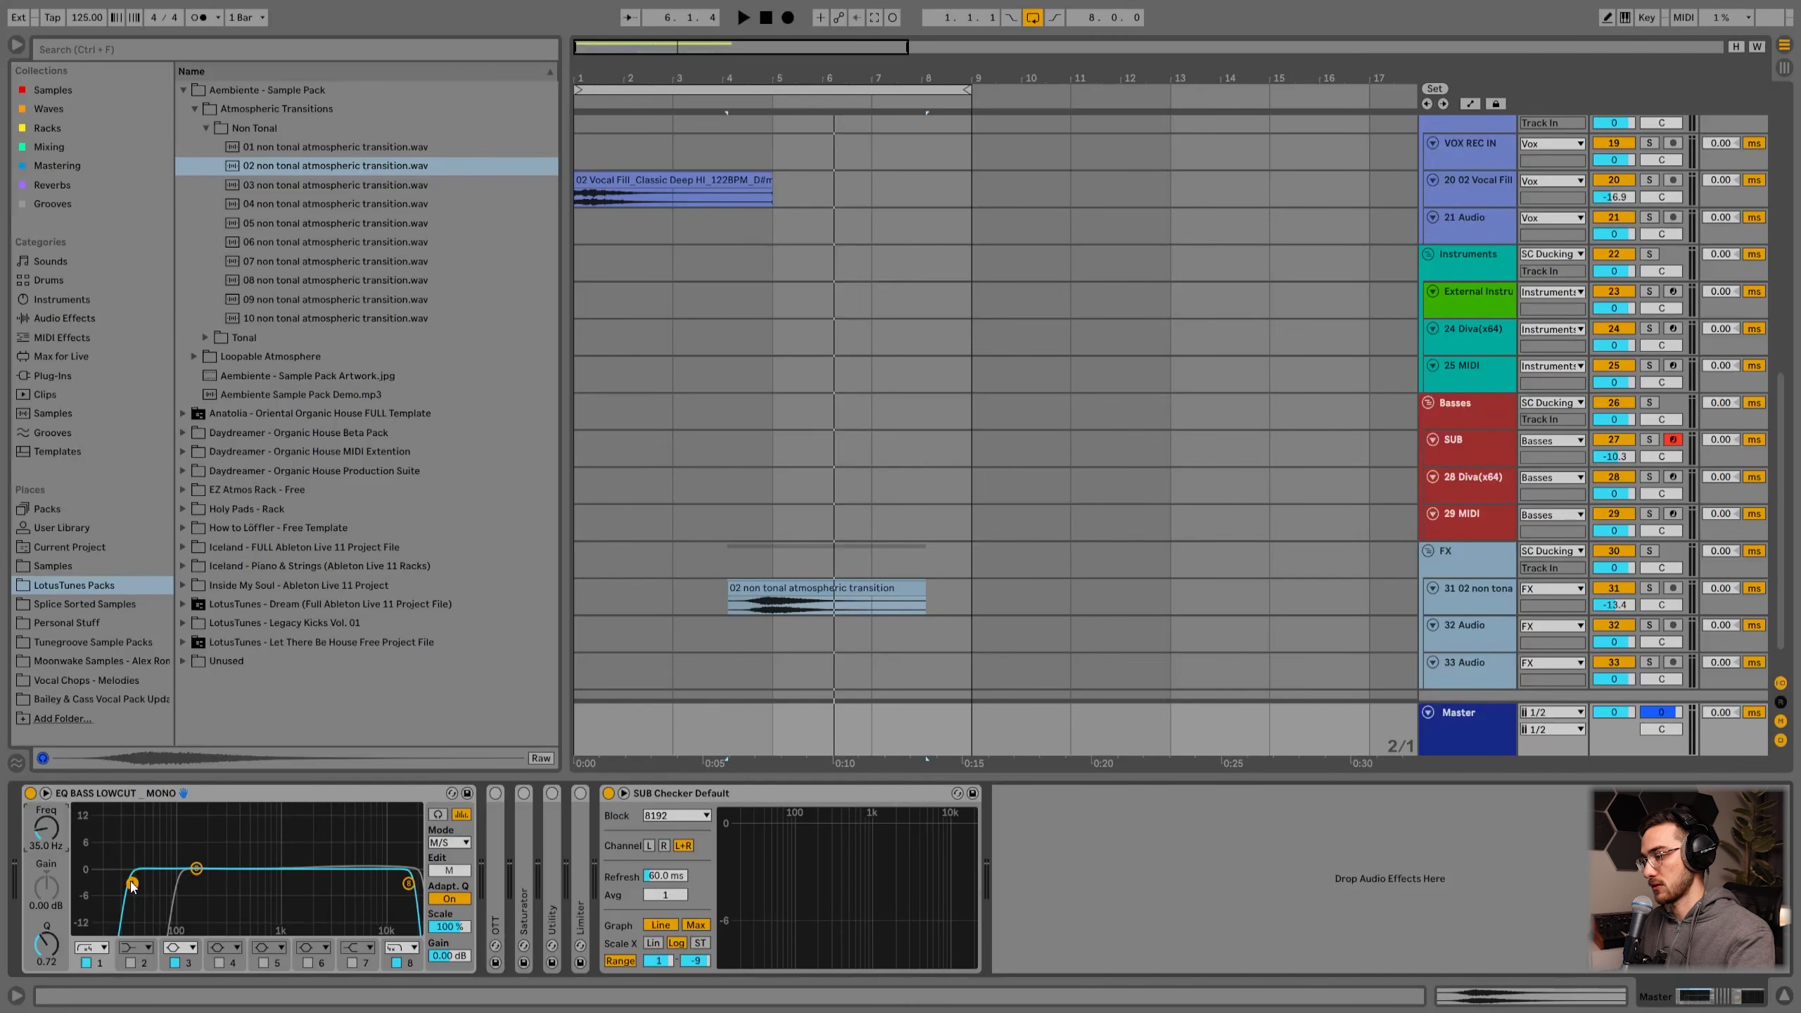
click(448, 842)
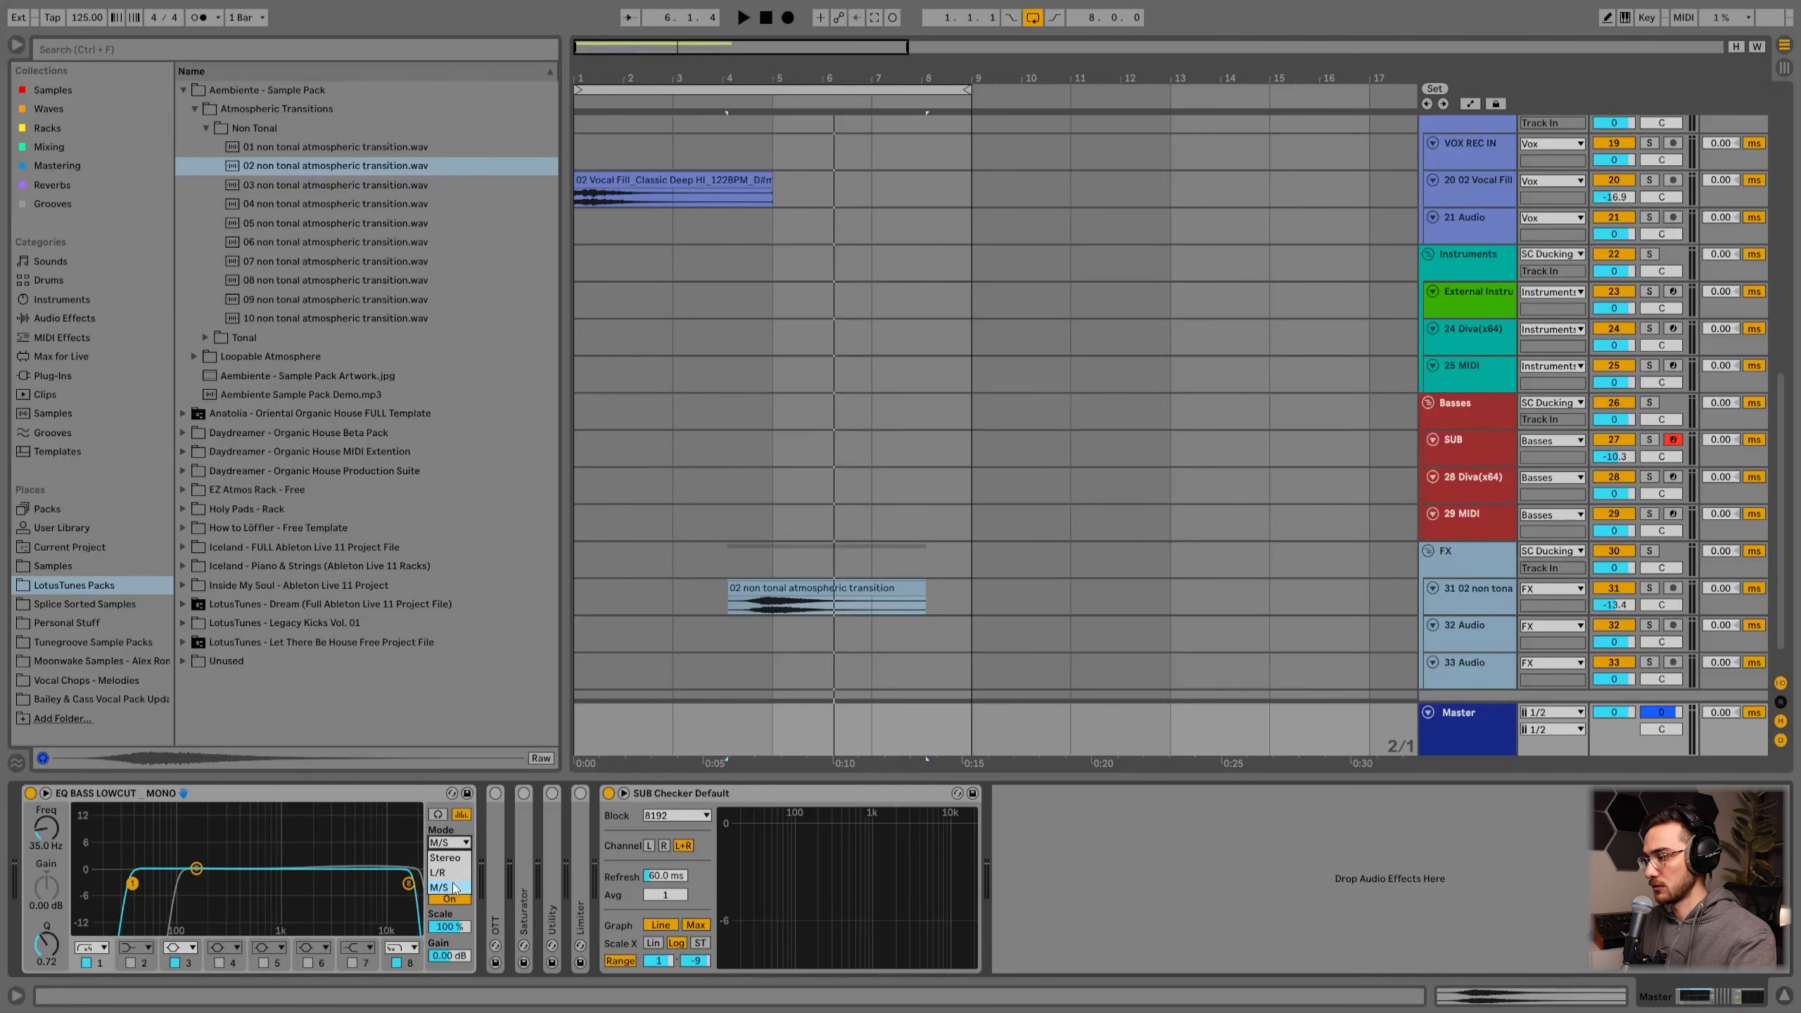
click(450, 889)
click(449, 871)
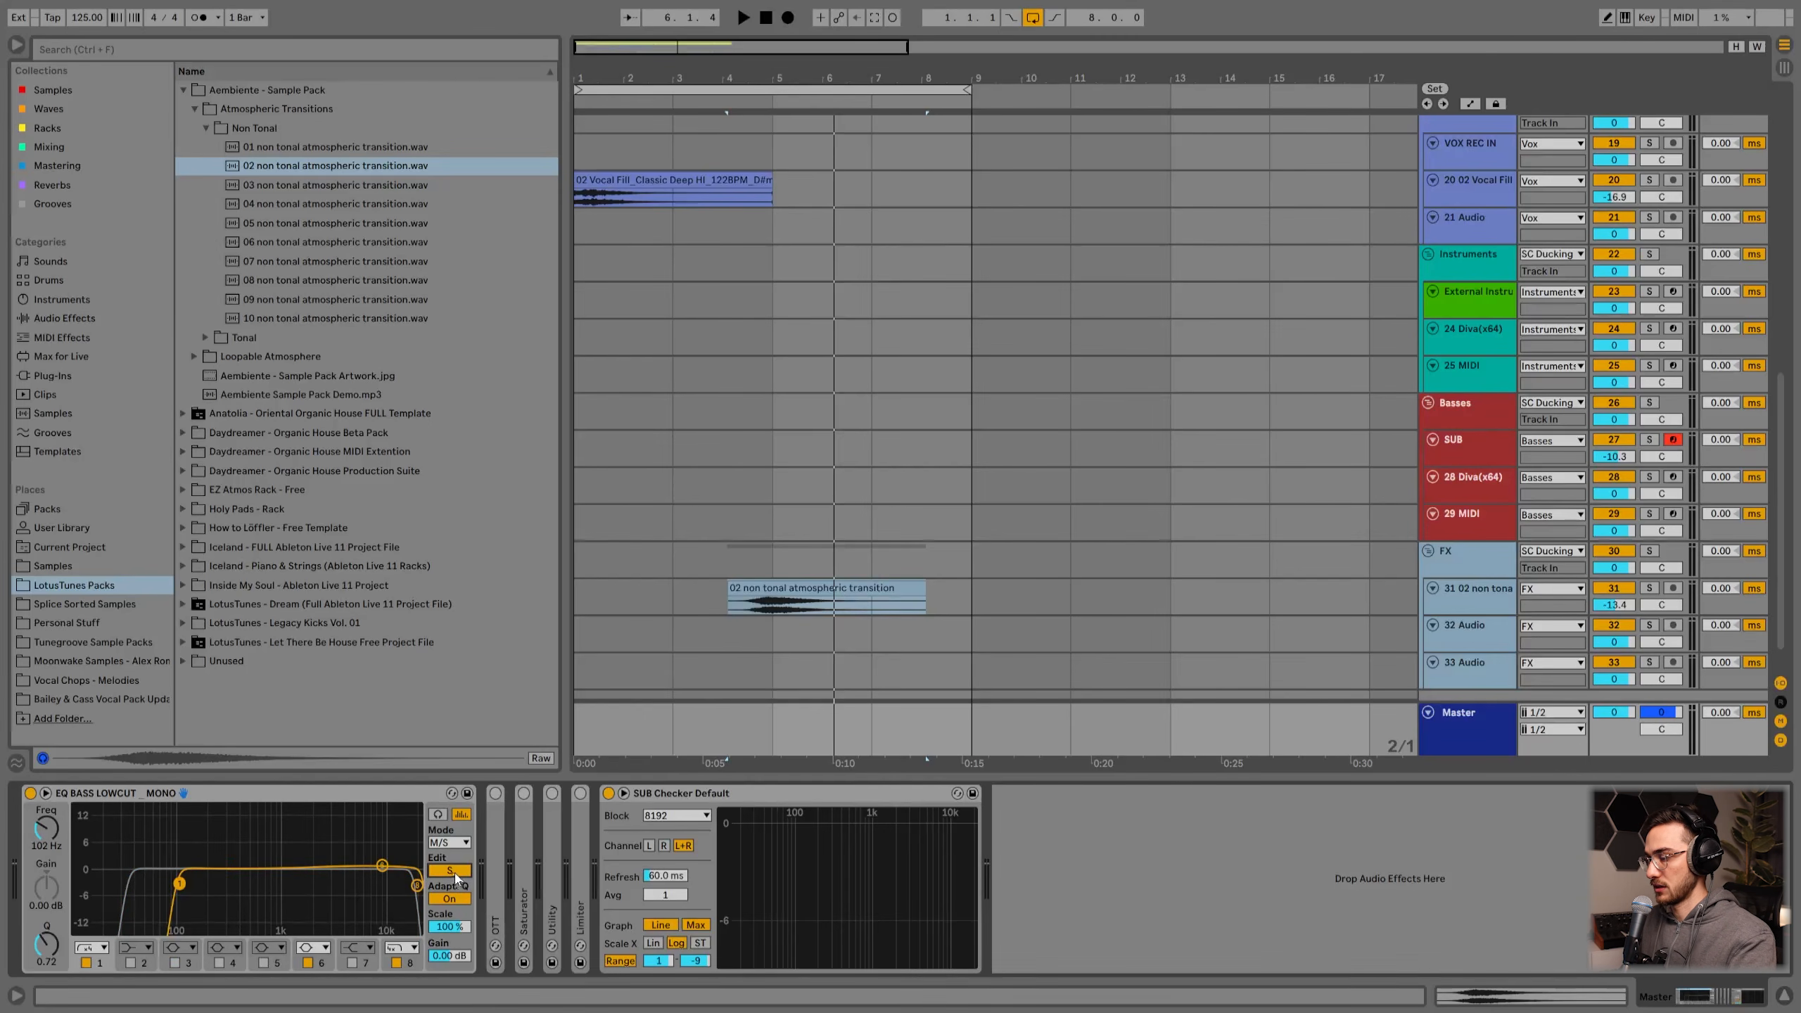
Step: Switch the master EQ between Mid and Side editing, nudging the Mid low-cut to about 36 Hz and inspecting the bands
click(450, 871)
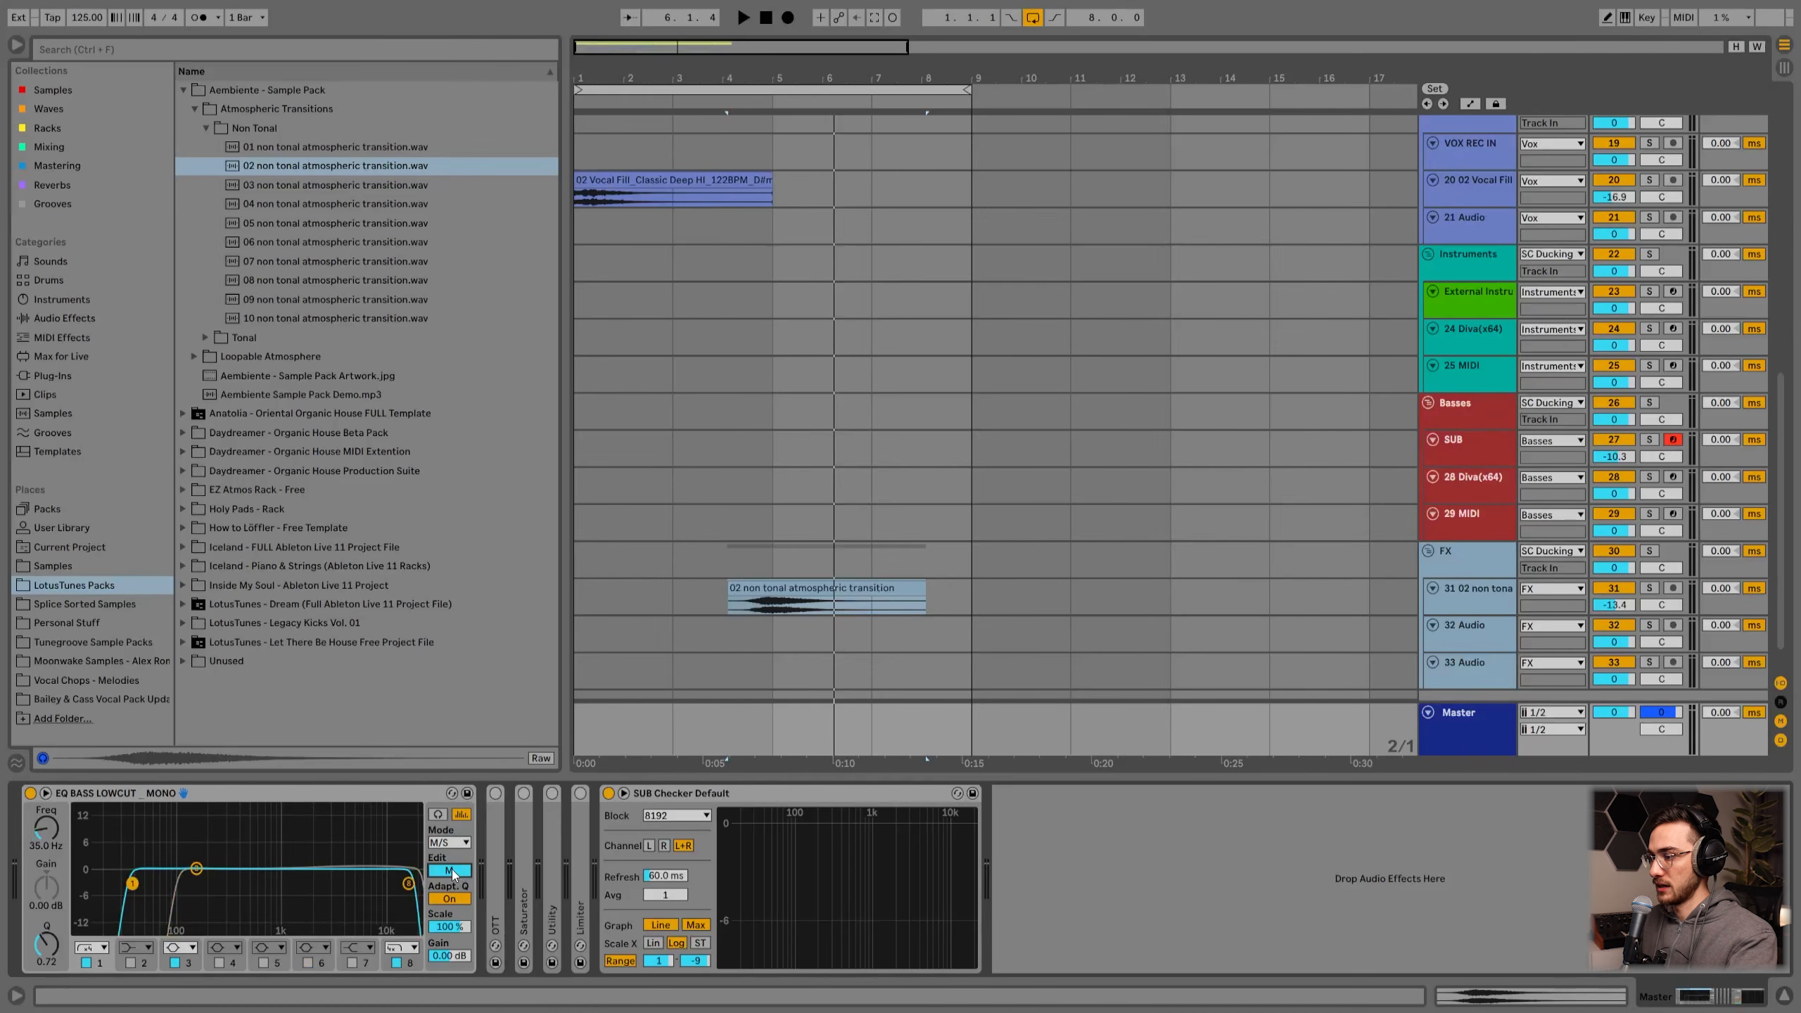
drag(131, 884, 131, 888)
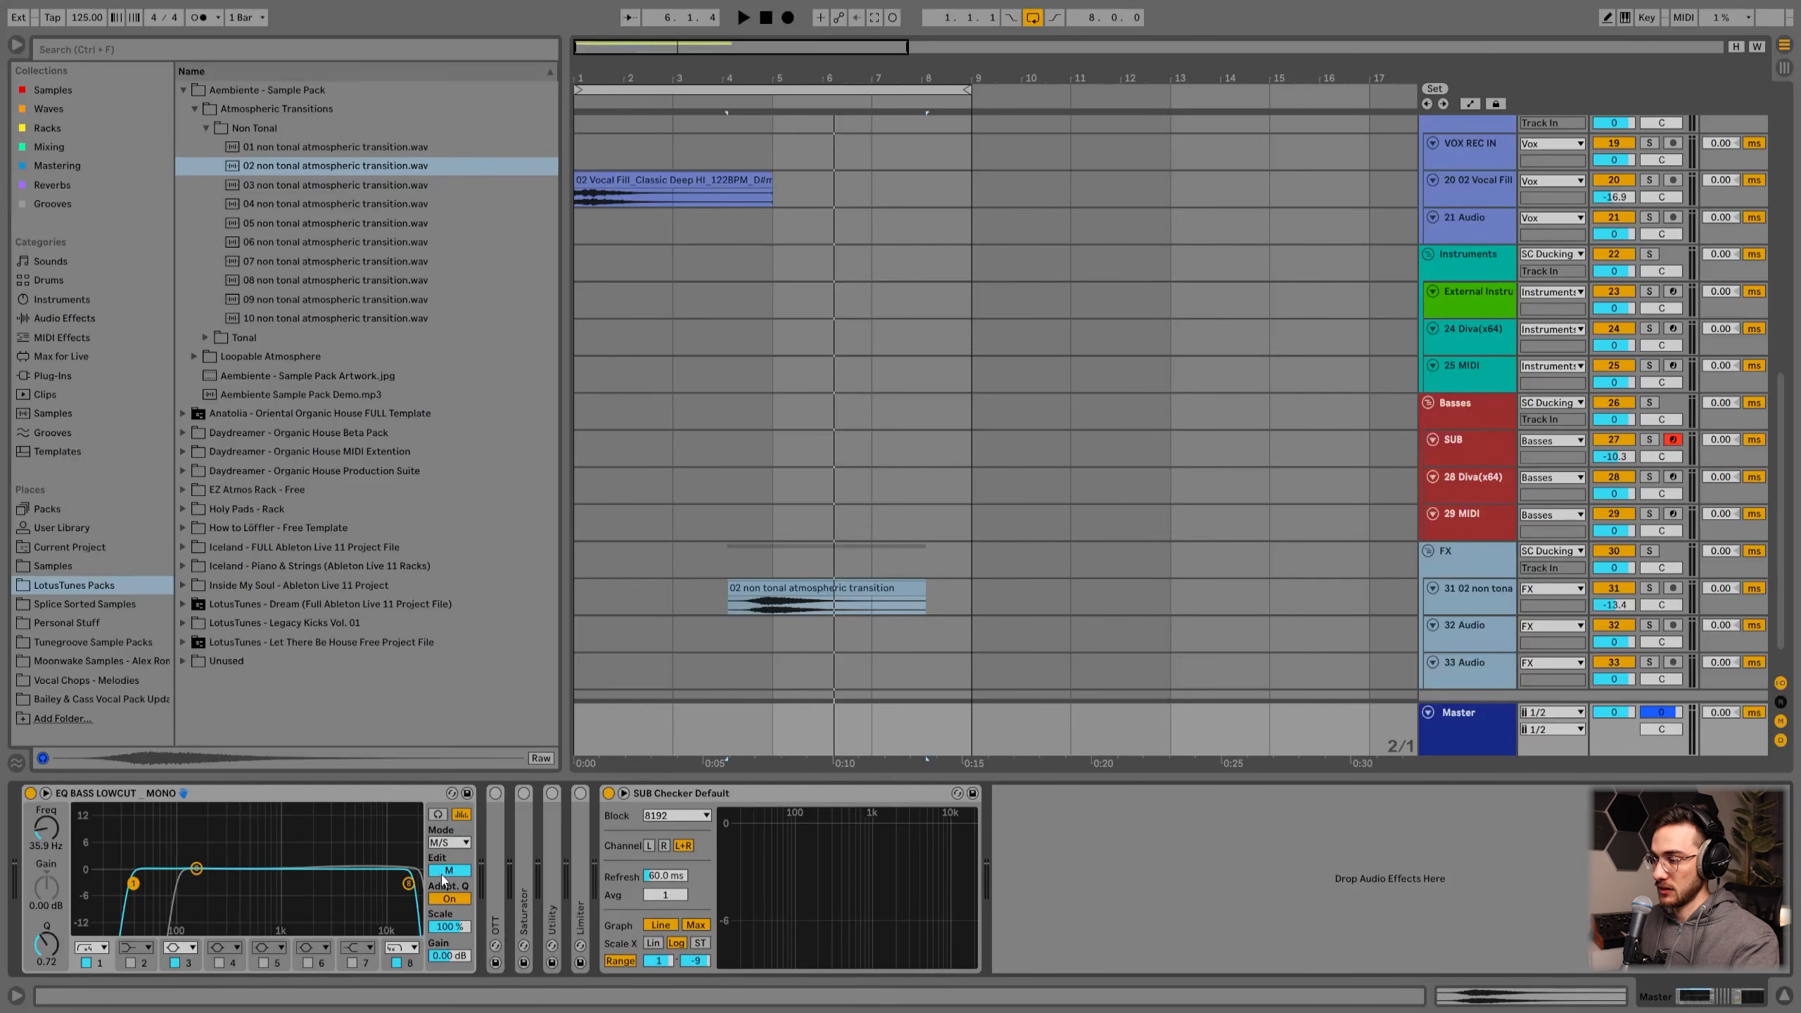
click(450, 875)
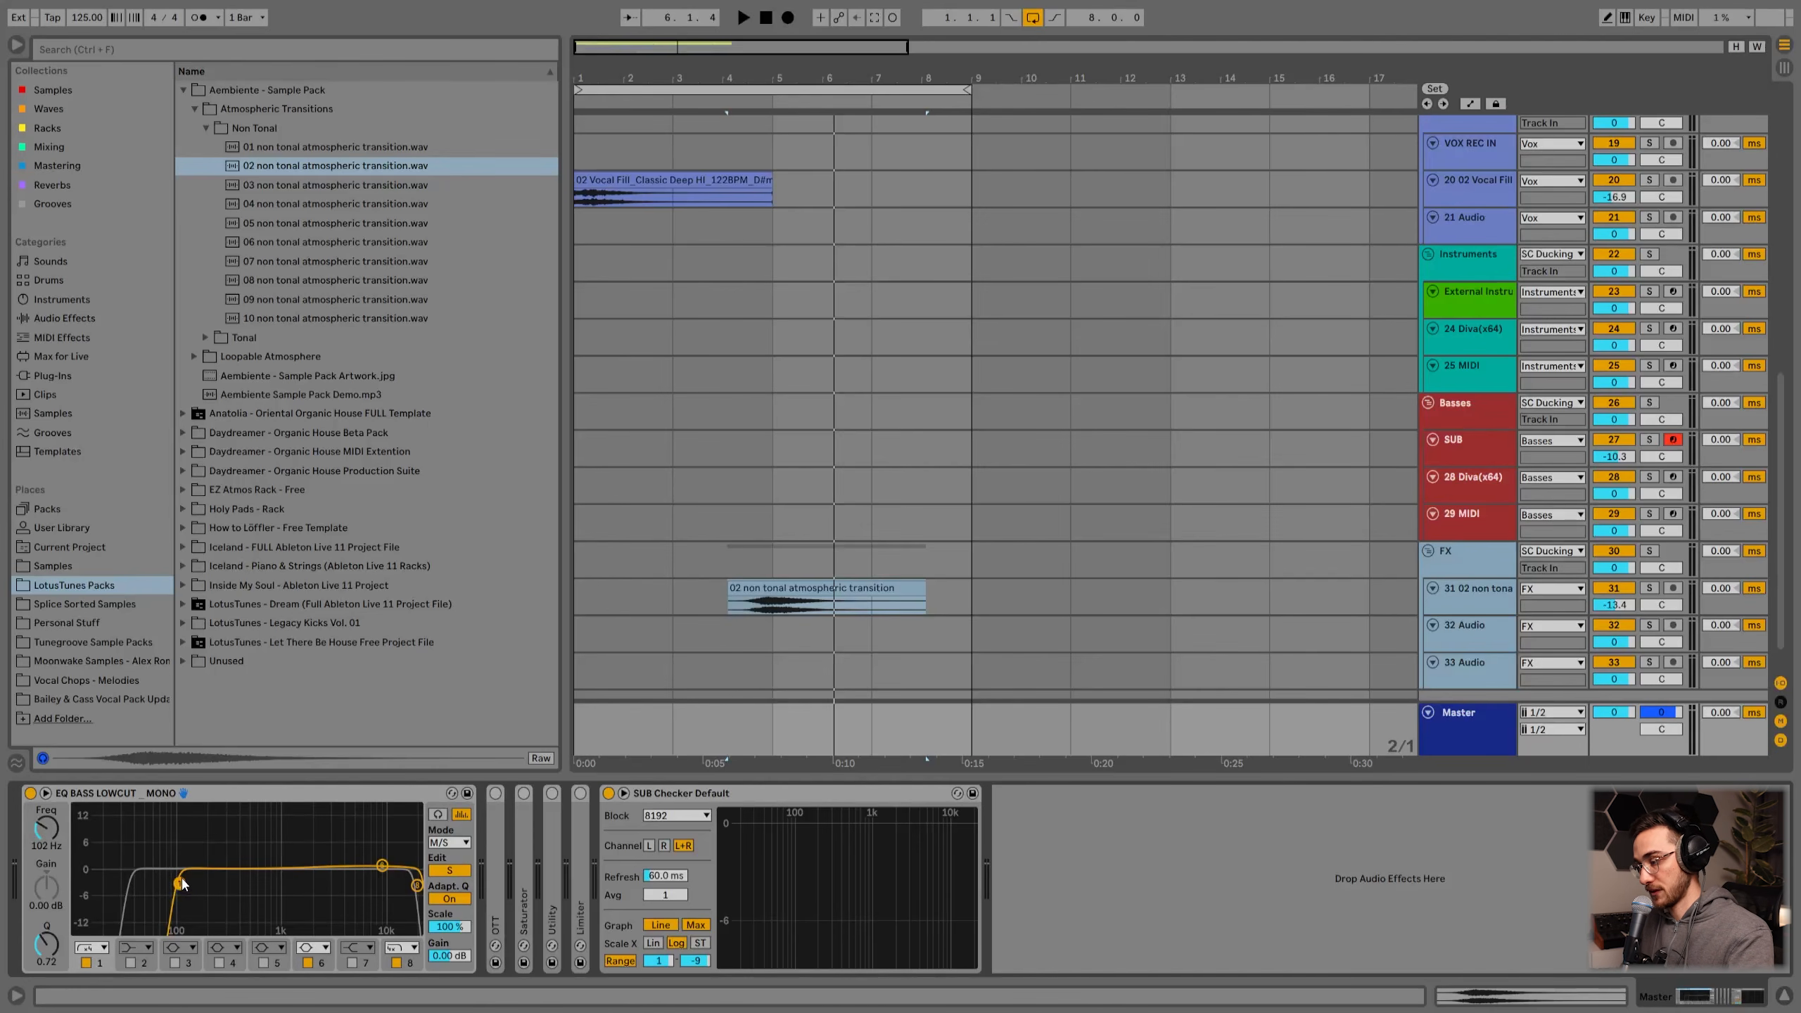
click(382, 865)
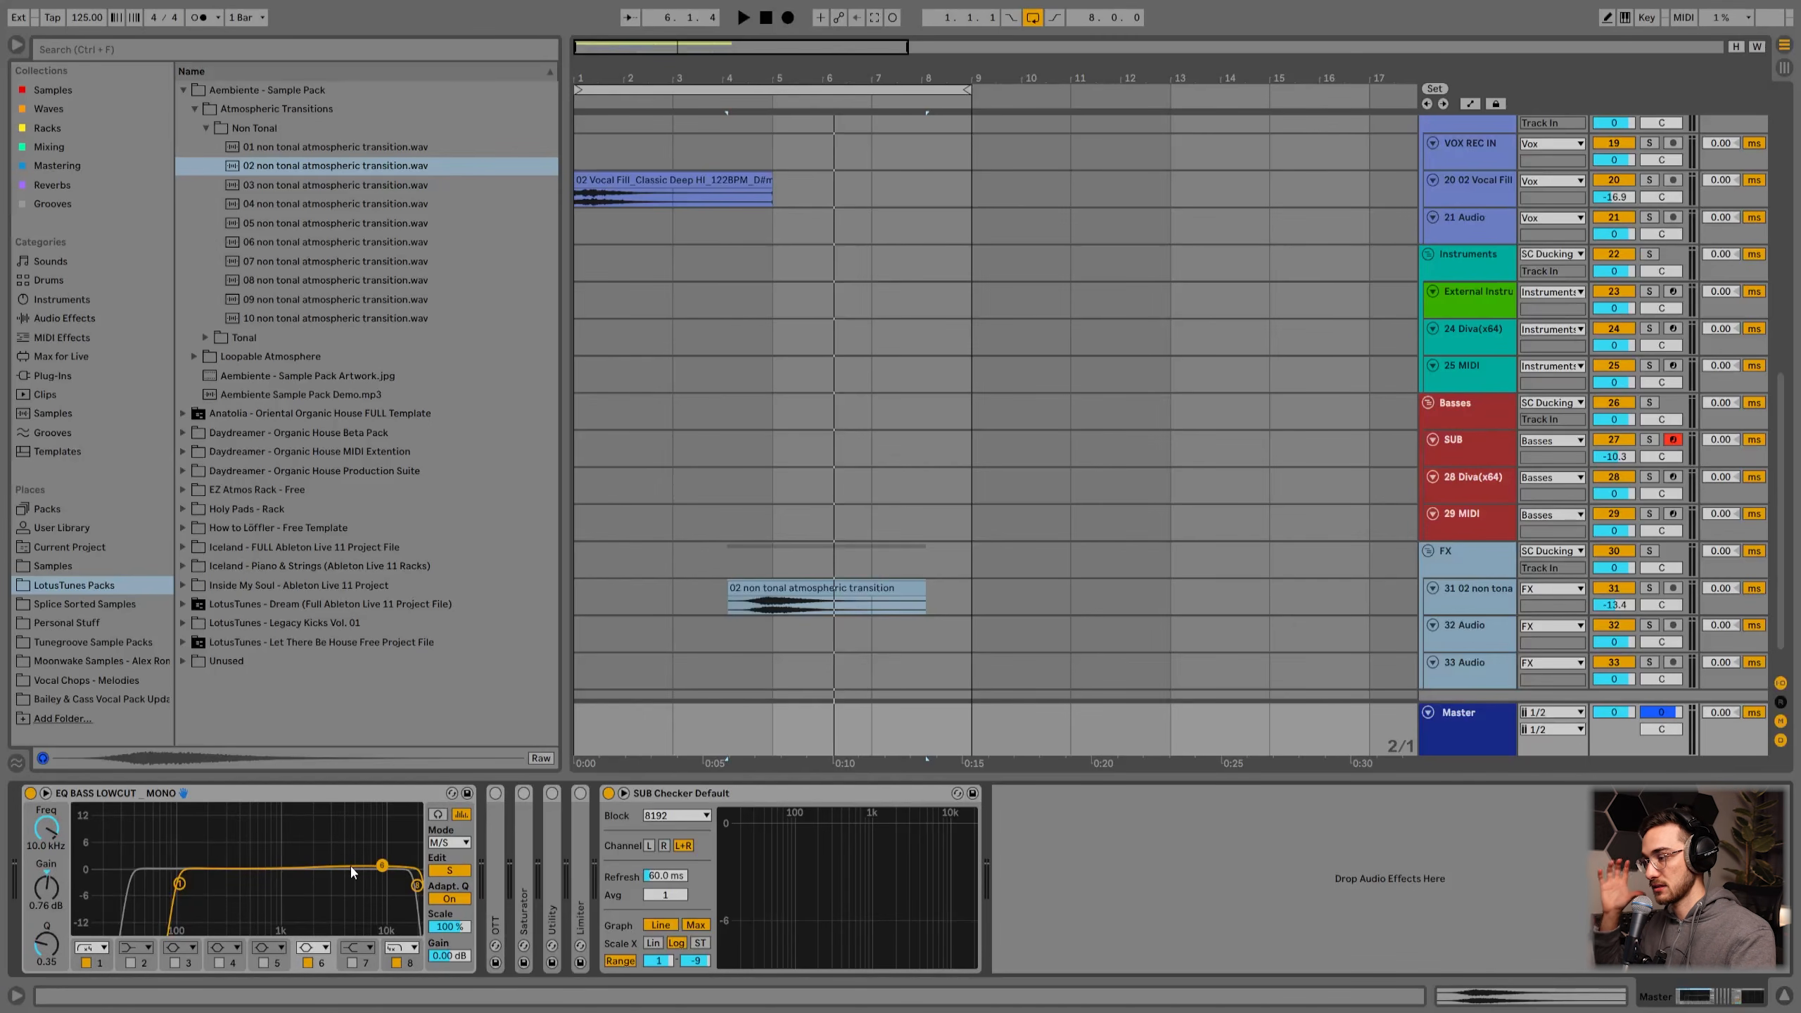
click(417, 886)
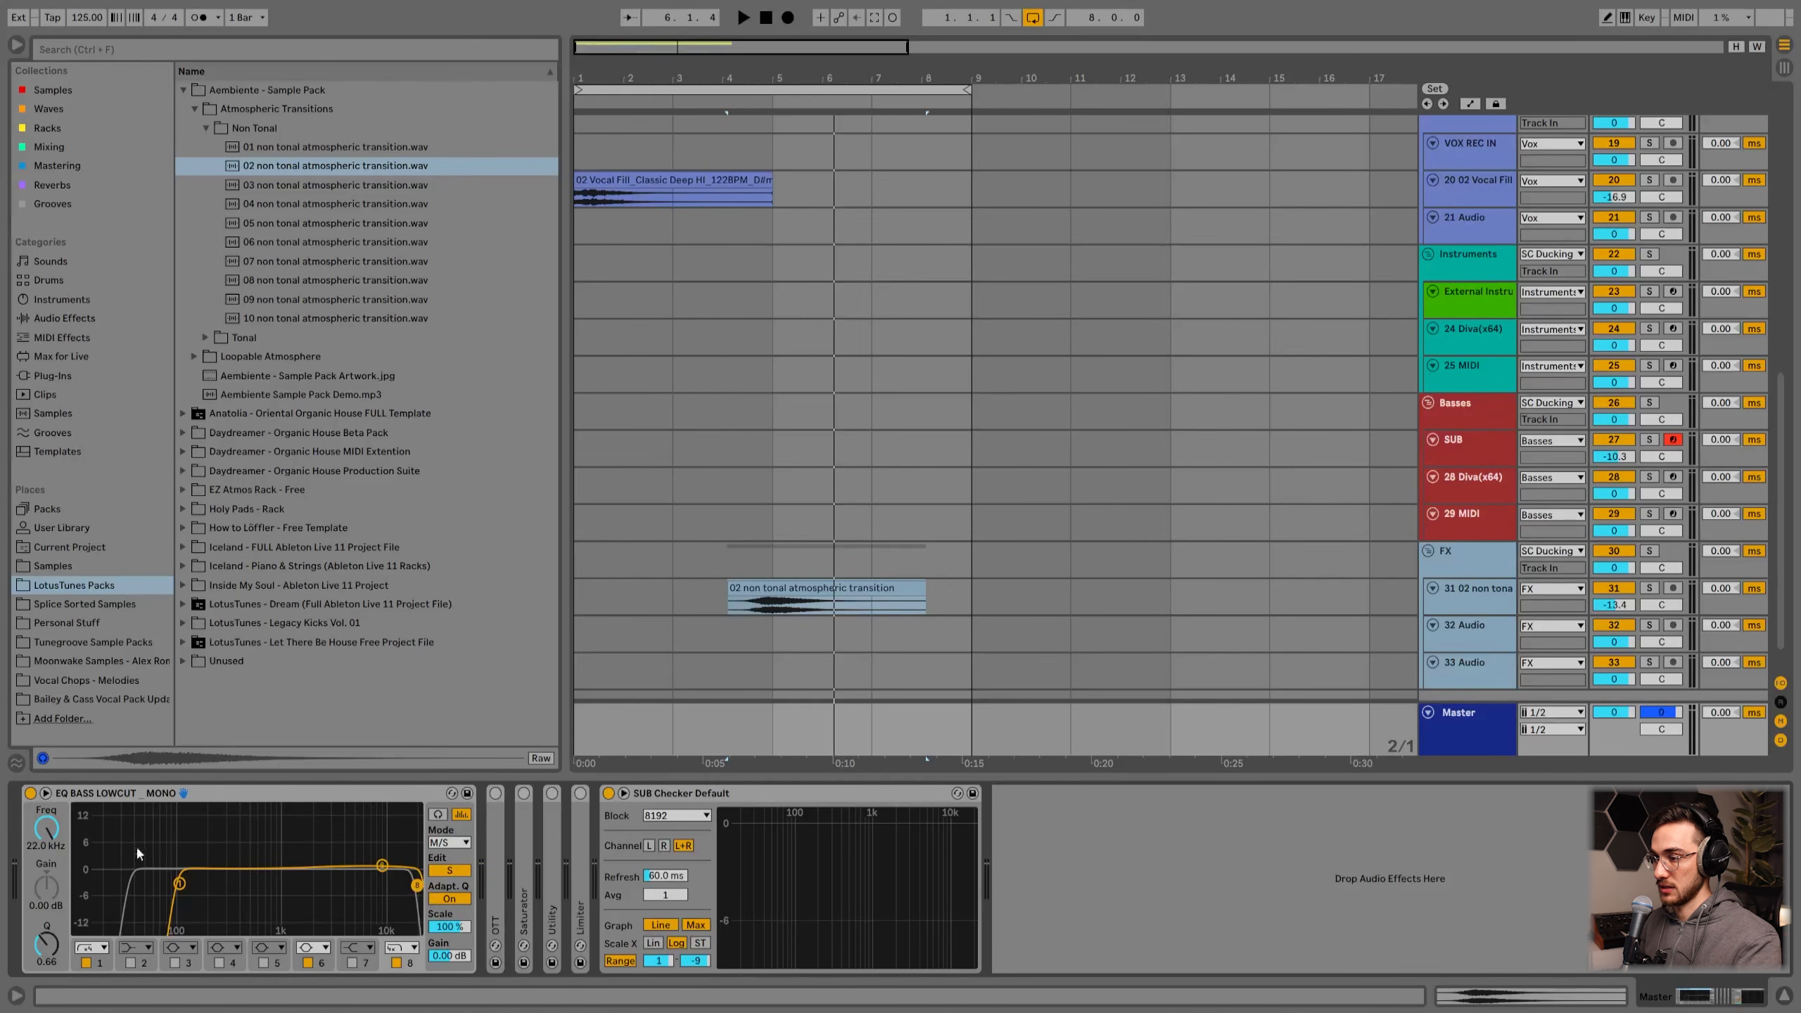
click(448, 876)
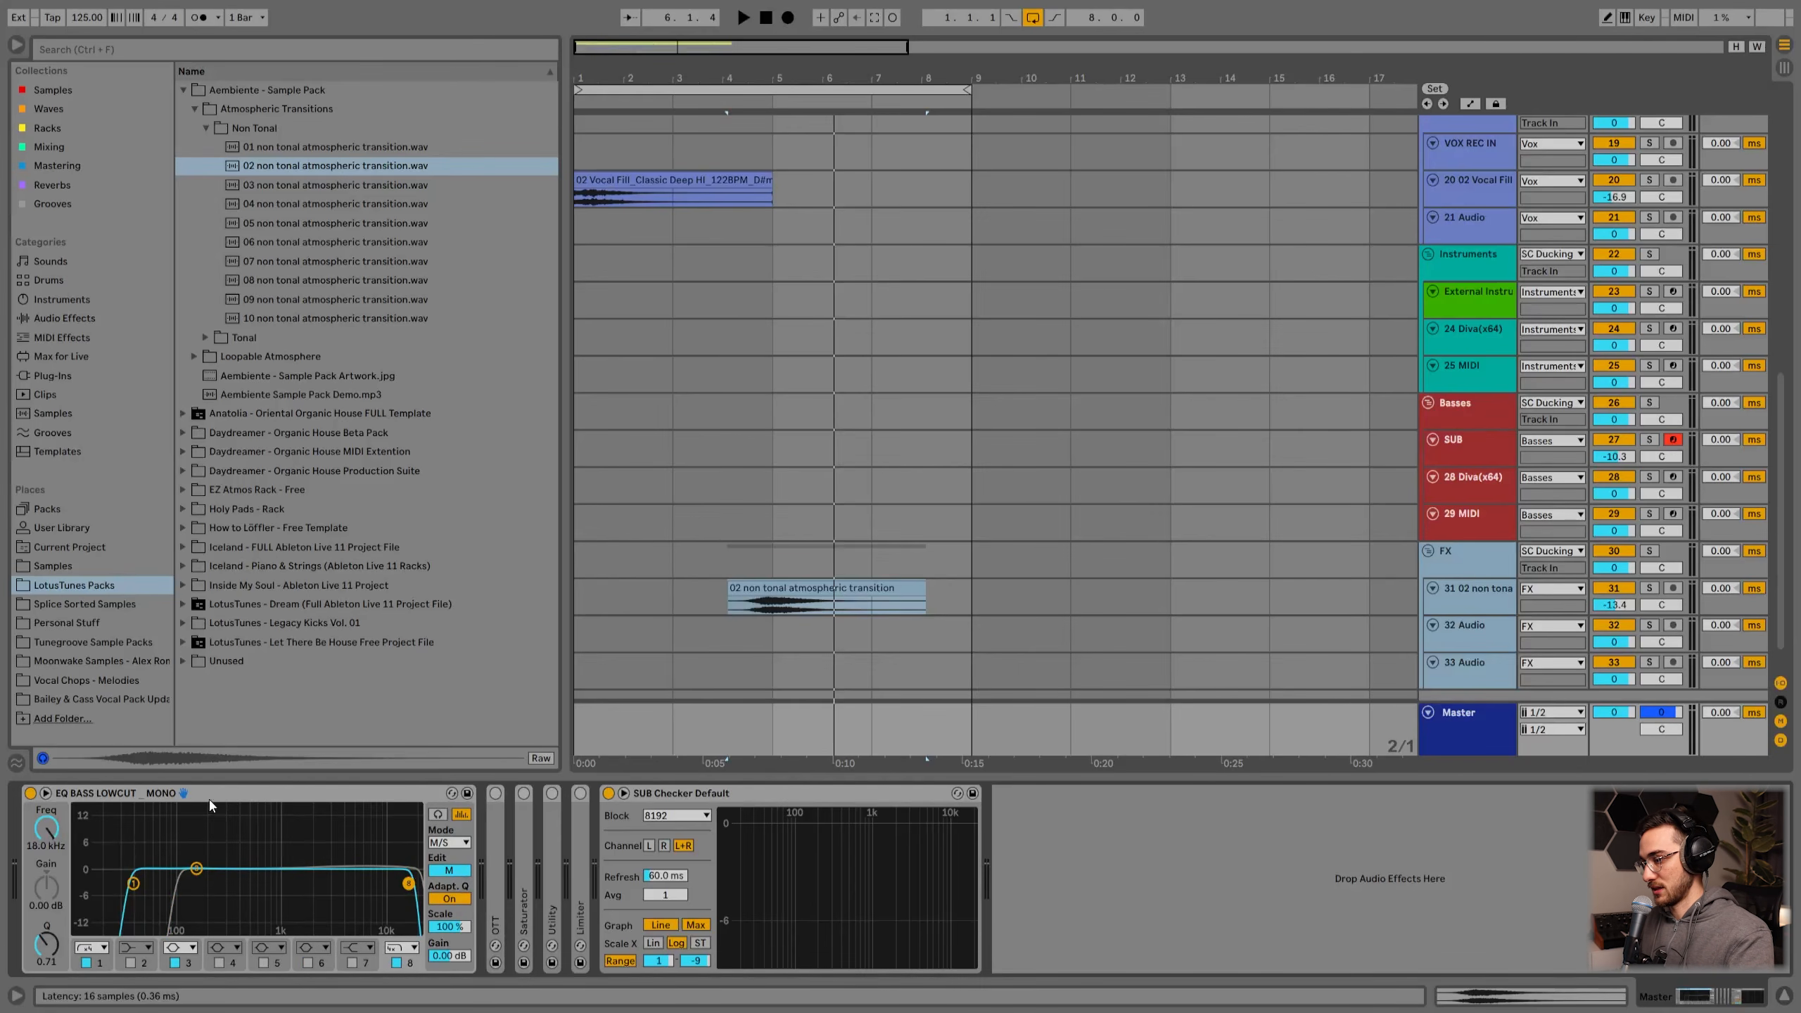
Step: Unfold the master's OTT and set its high and low outputs to 6.30 and 6.40 dB and amount to 14%
click(137, 798)
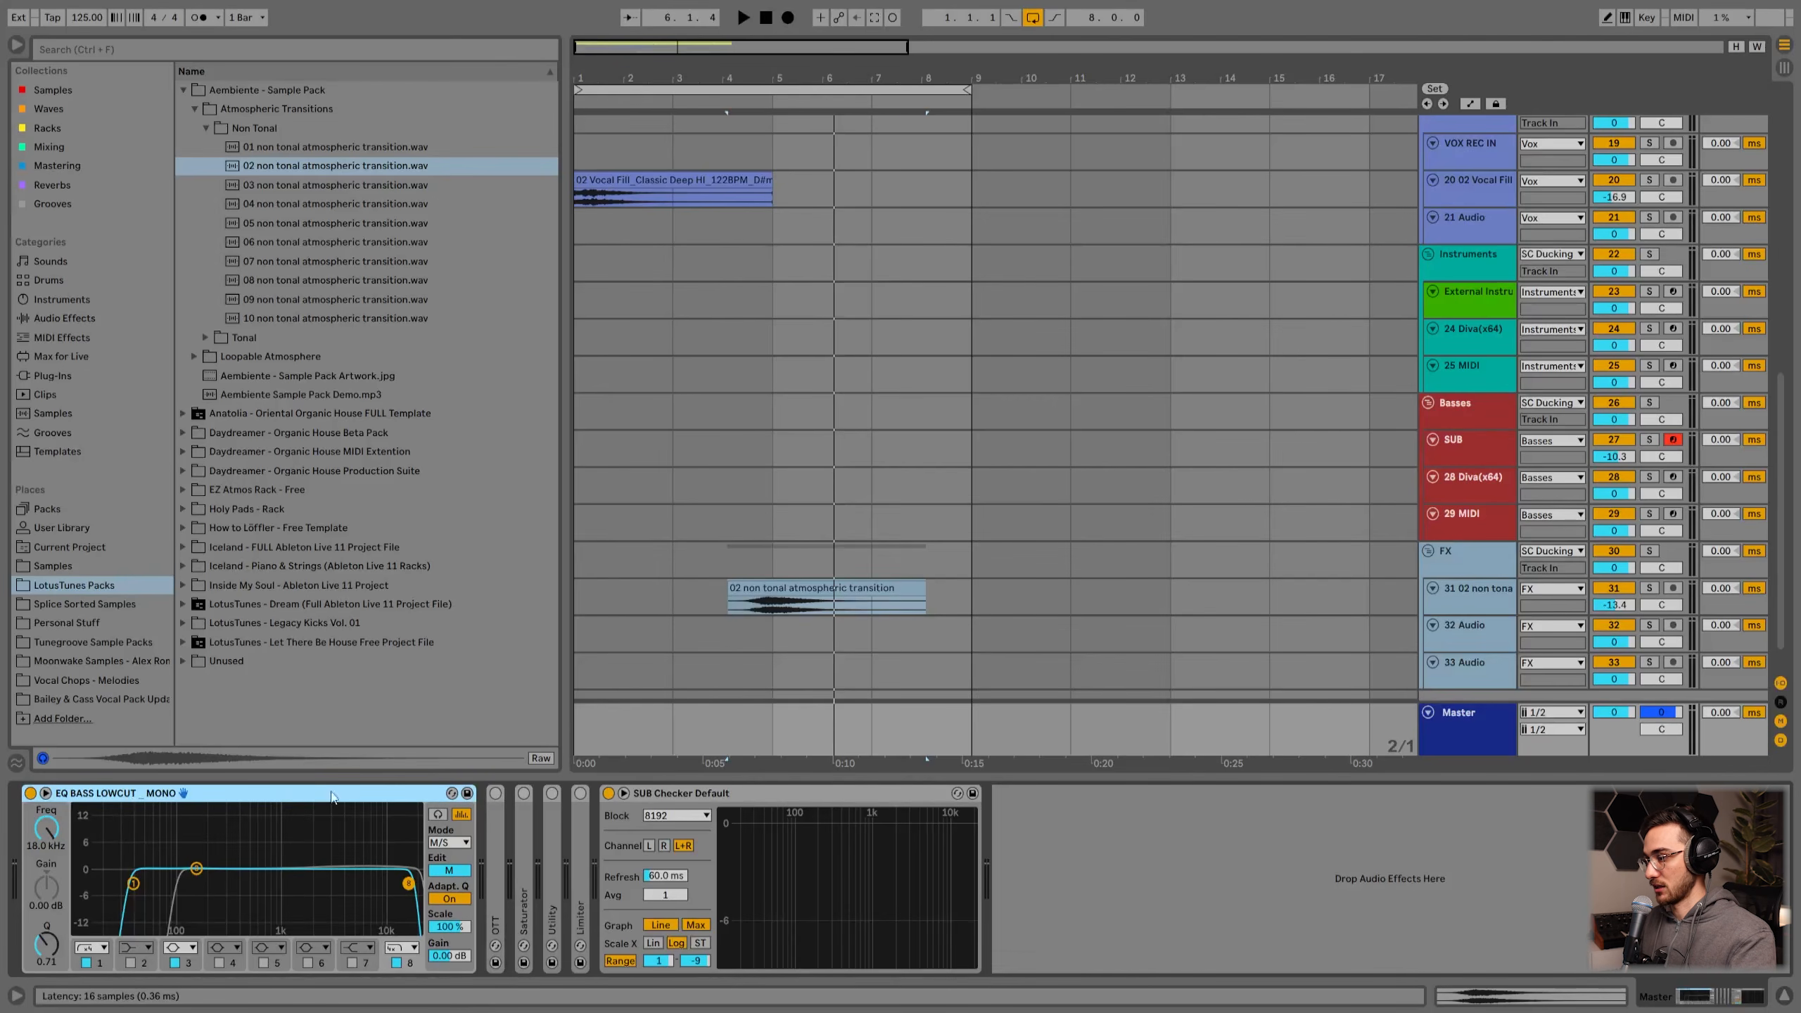
double_click(500, 869)
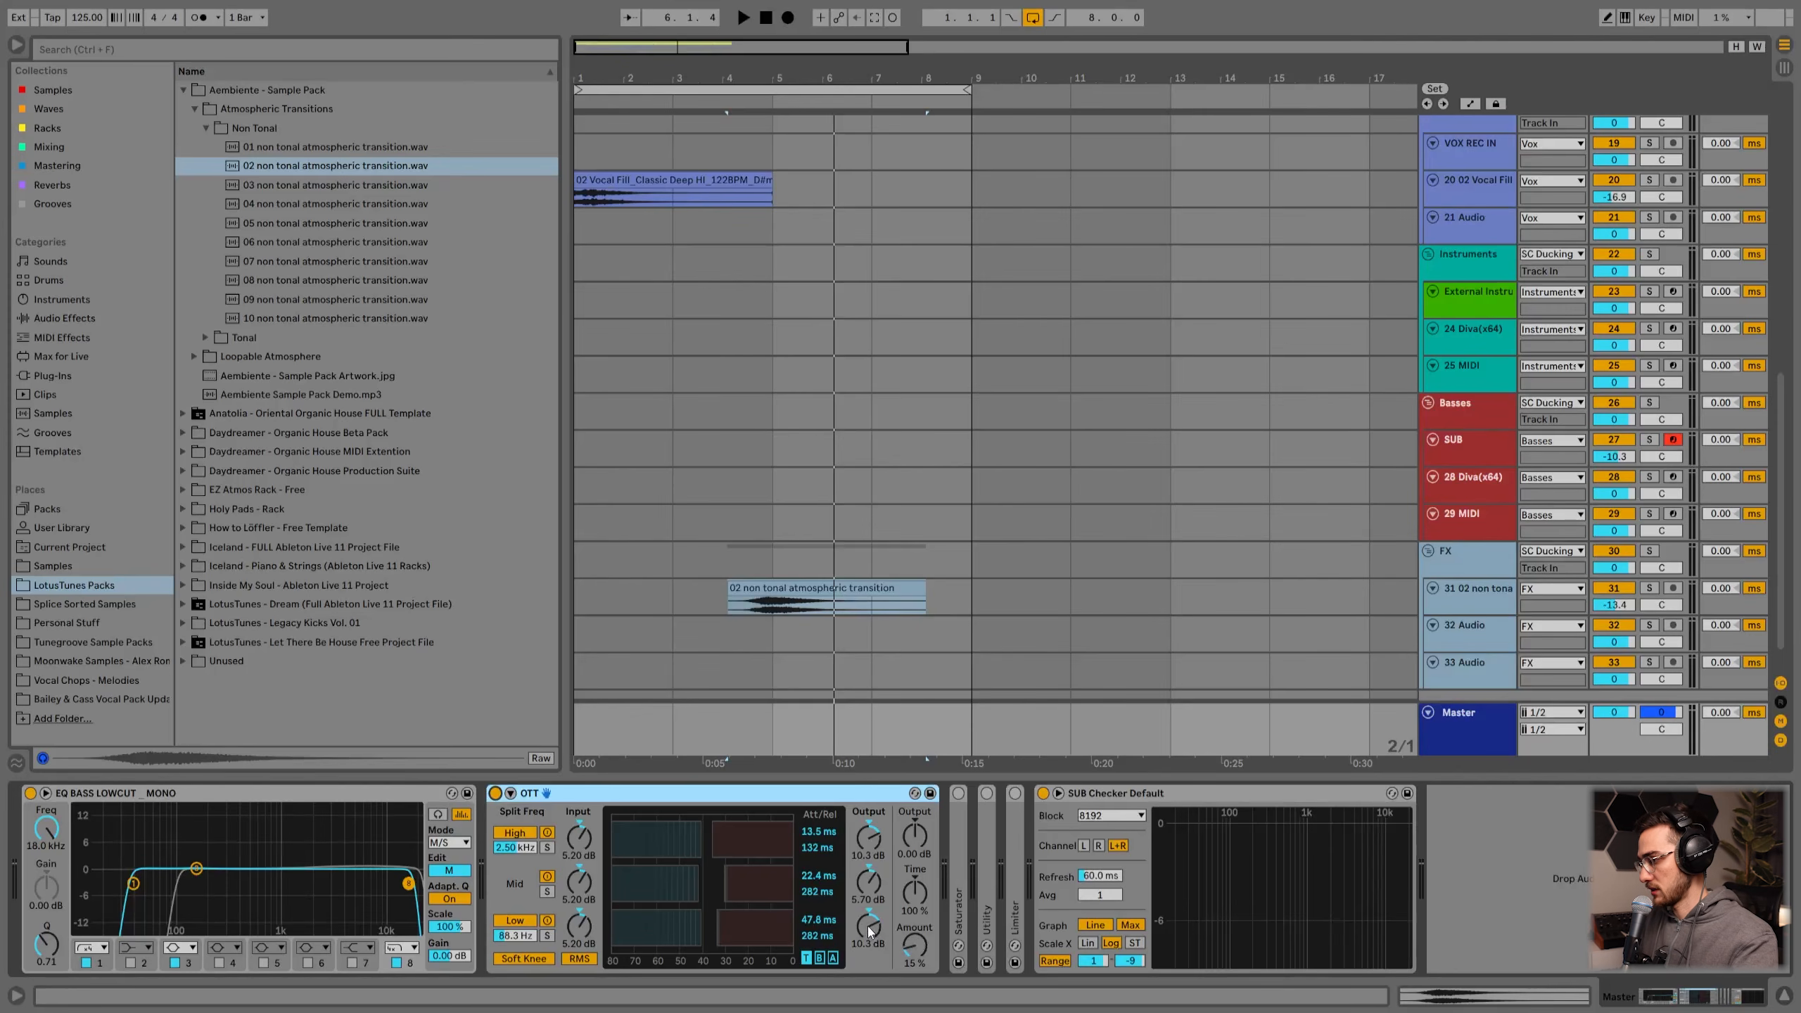
drag(867, 926, 867, 943)
drag(852, 849, 851, 862)
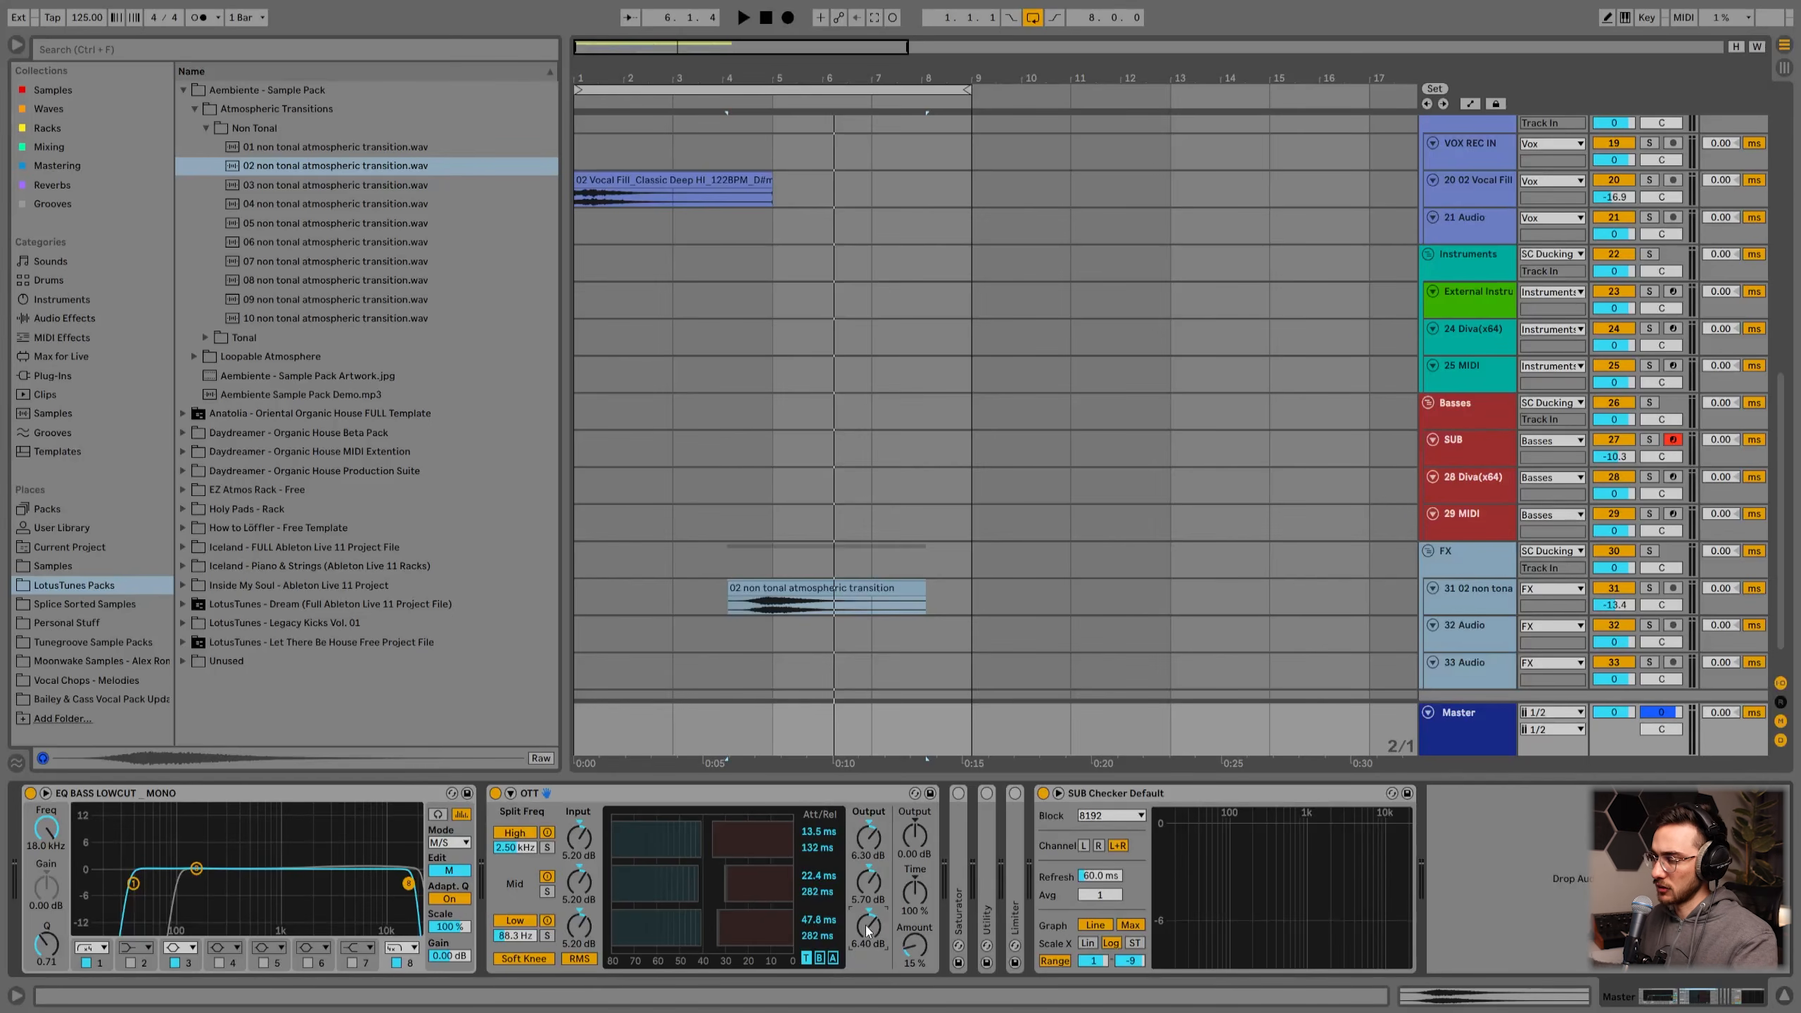
drag(918, 954, 918, 955)
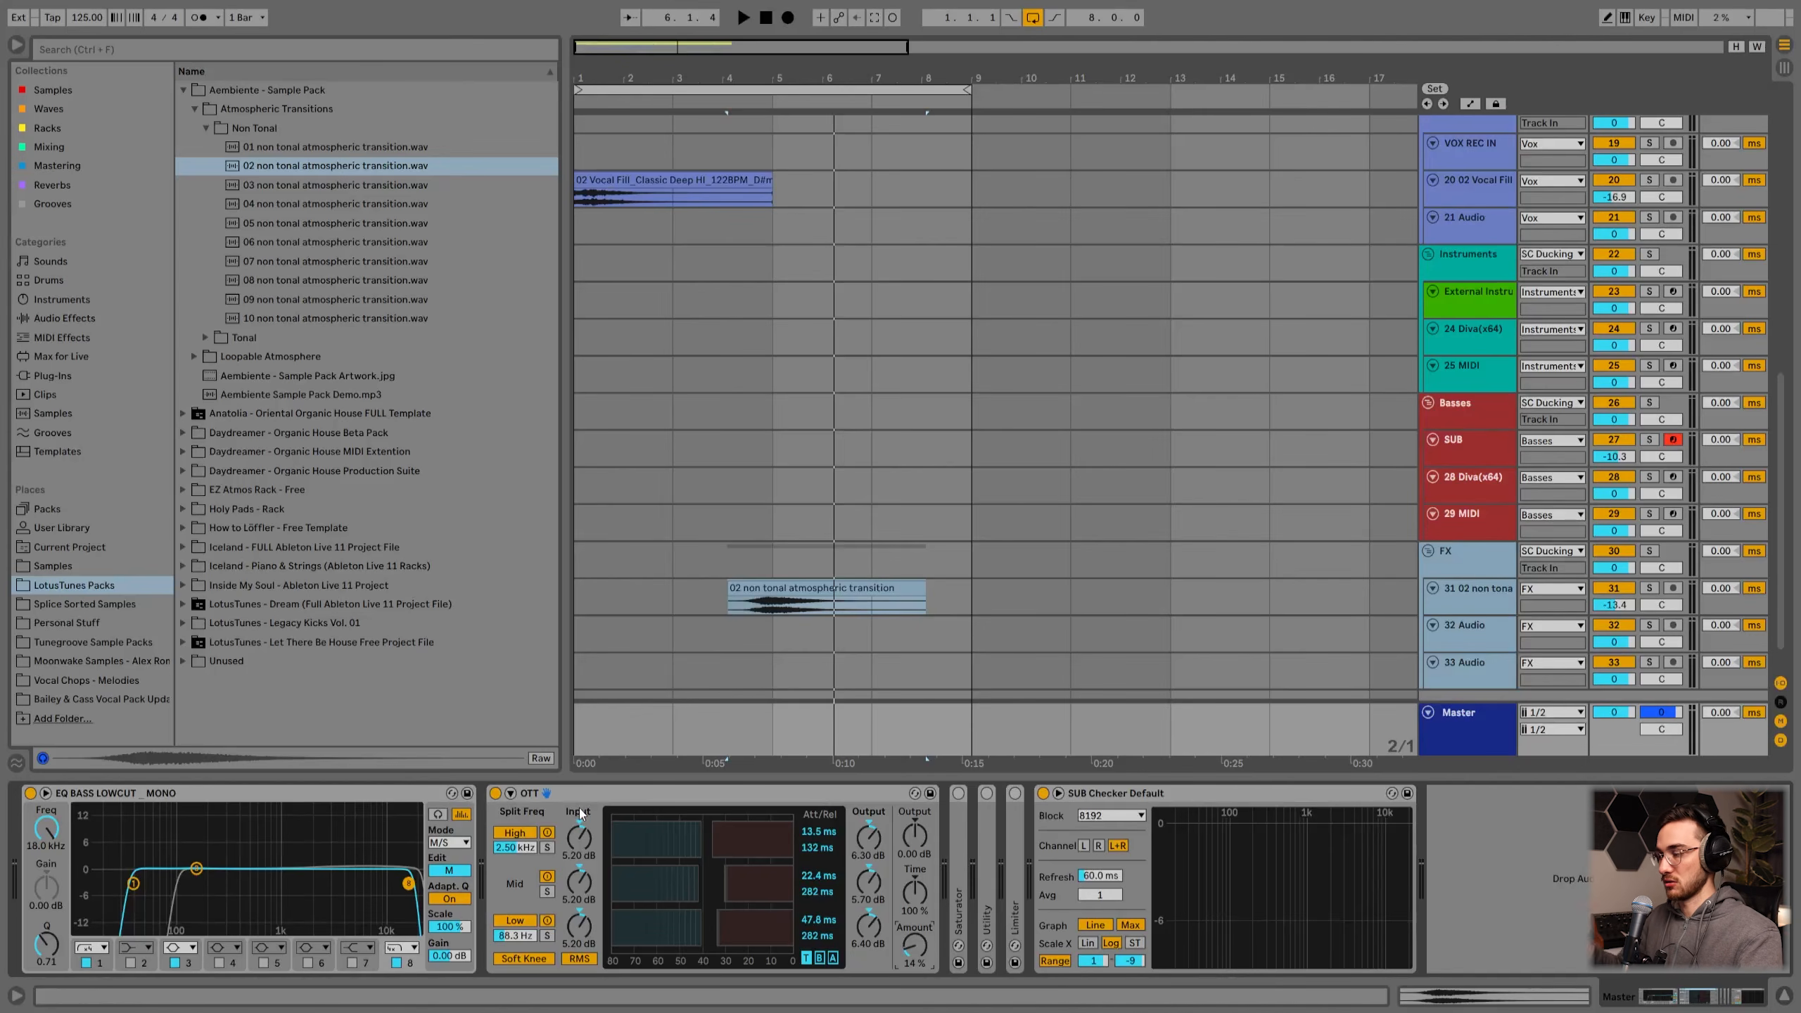
Step: Collapse OTT and unfold the master's Saturator, adjusting its Drive knob
double_click(594, 790)
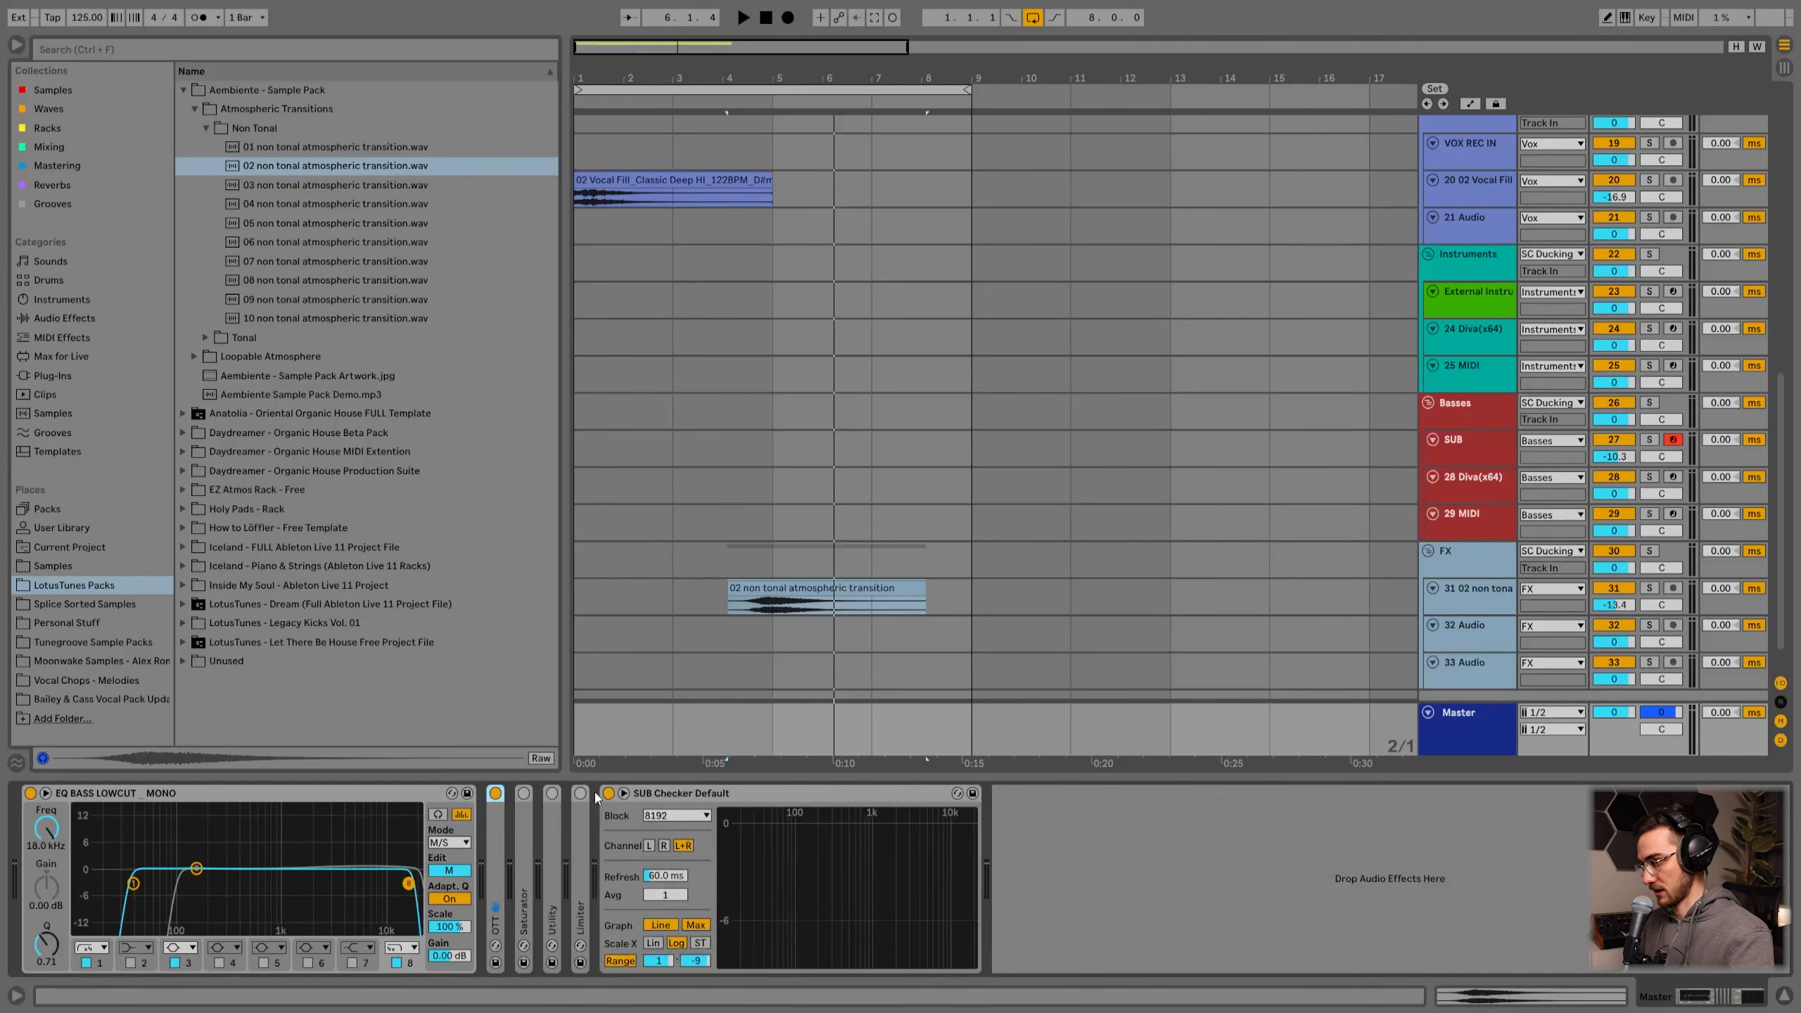
double_click(524, 844)
drag(541, 842, 541, 831)
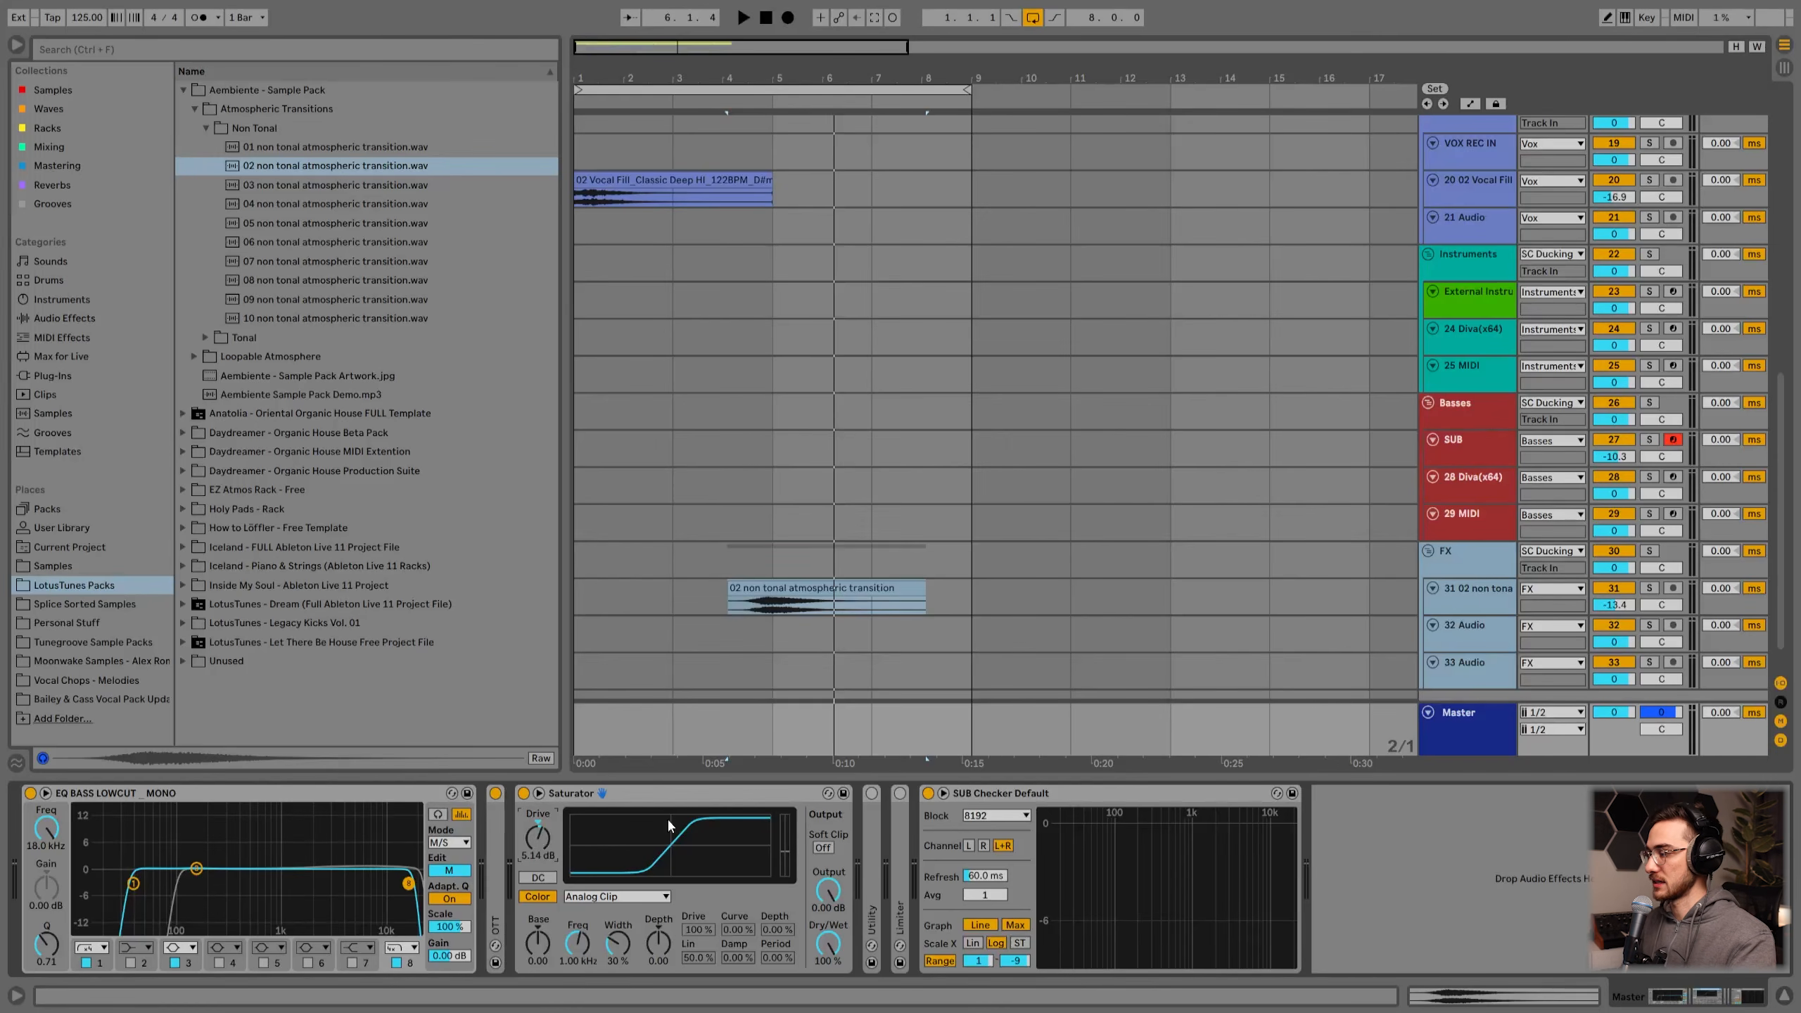
Step: Unfold Utility and Limiter on the master, setting Utility gain to 10.6 dB and Limiter gain to 5.50 dB
double_click(878, 871)
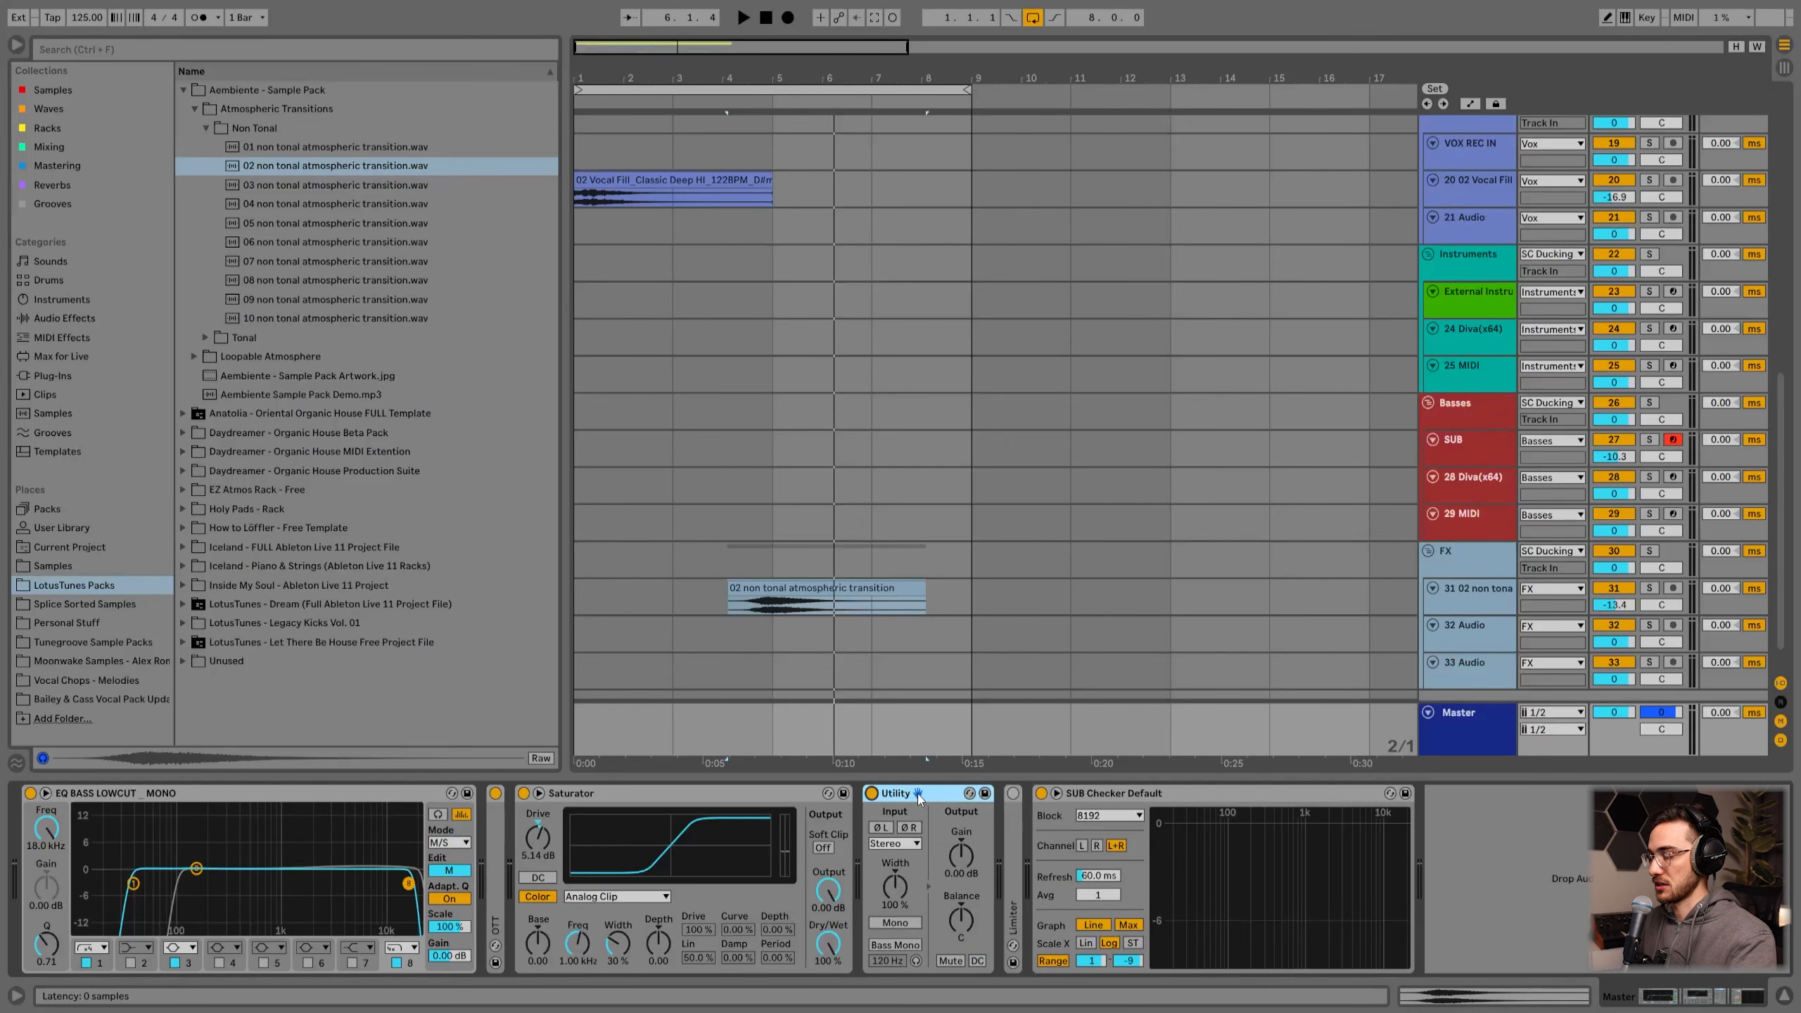
drag(962, 856, 962, 827)
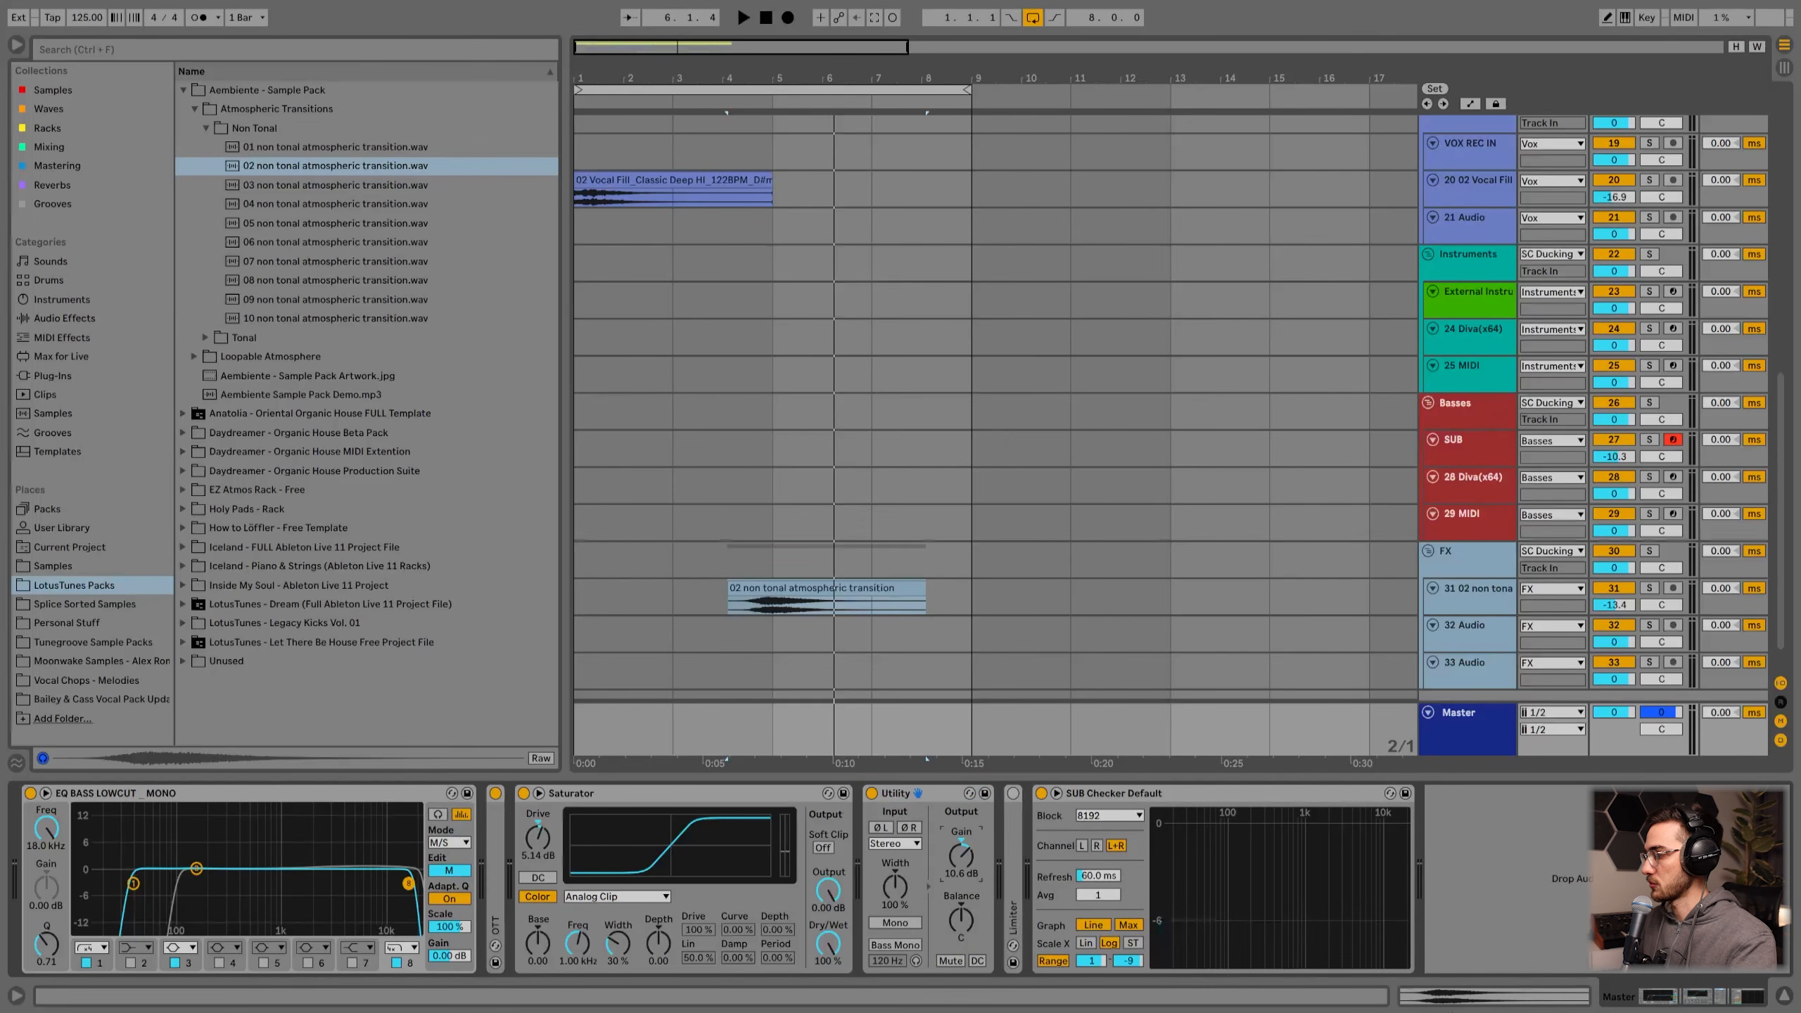
double_click(1013, 879)
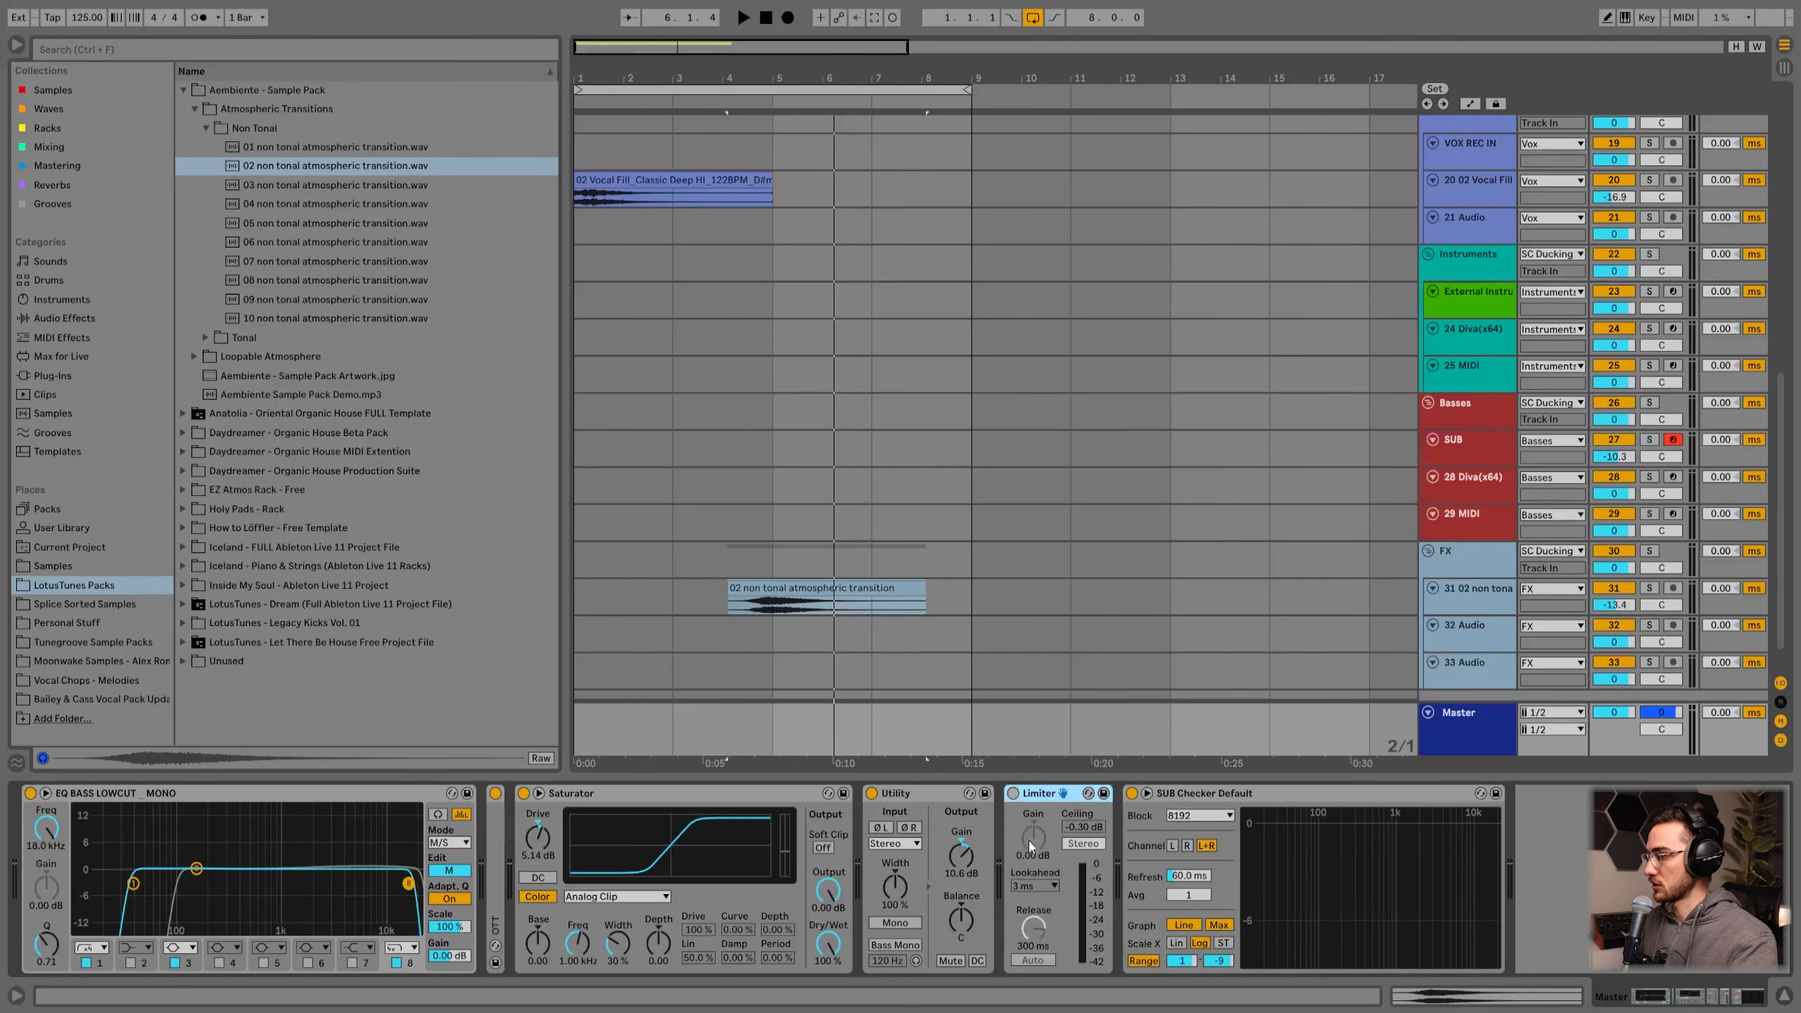
drag(1040, 852, 1033, 835)
click(1176, 825)
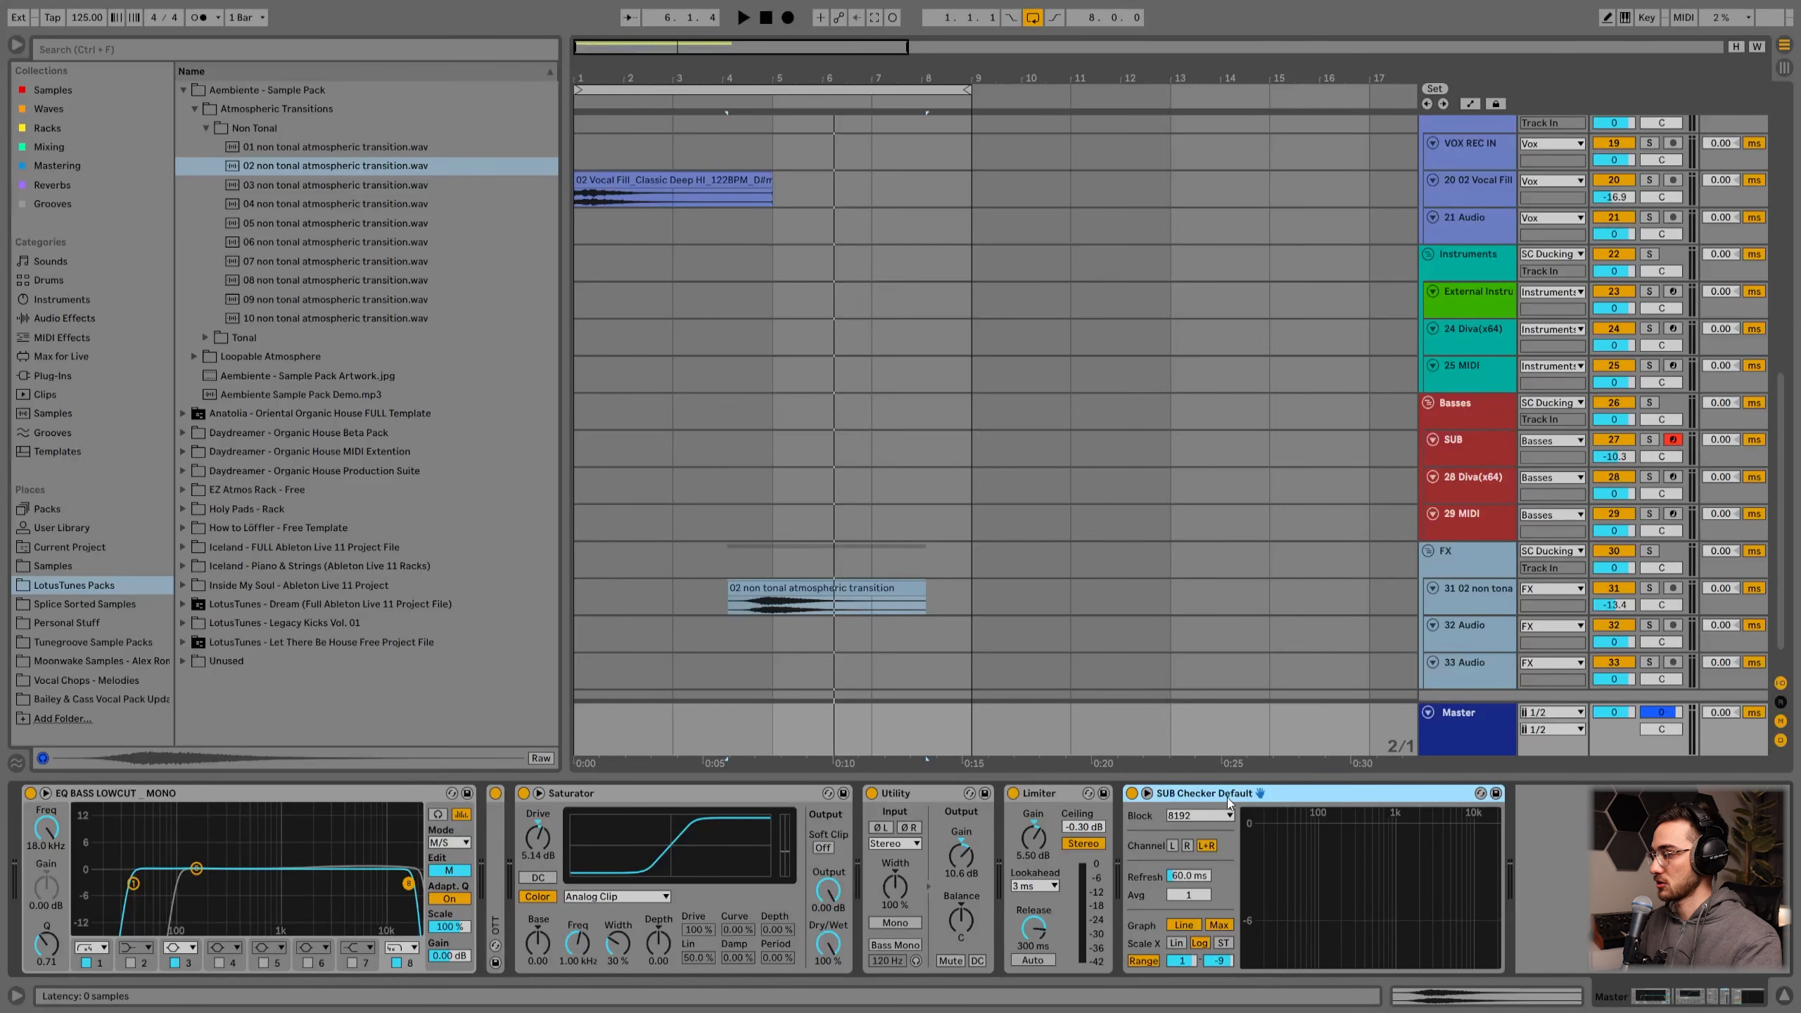
Step: Toggle the master's EQ BASS LOWCUT _MONO device off and back on to compare the sound
mouse_move(1309, 908)
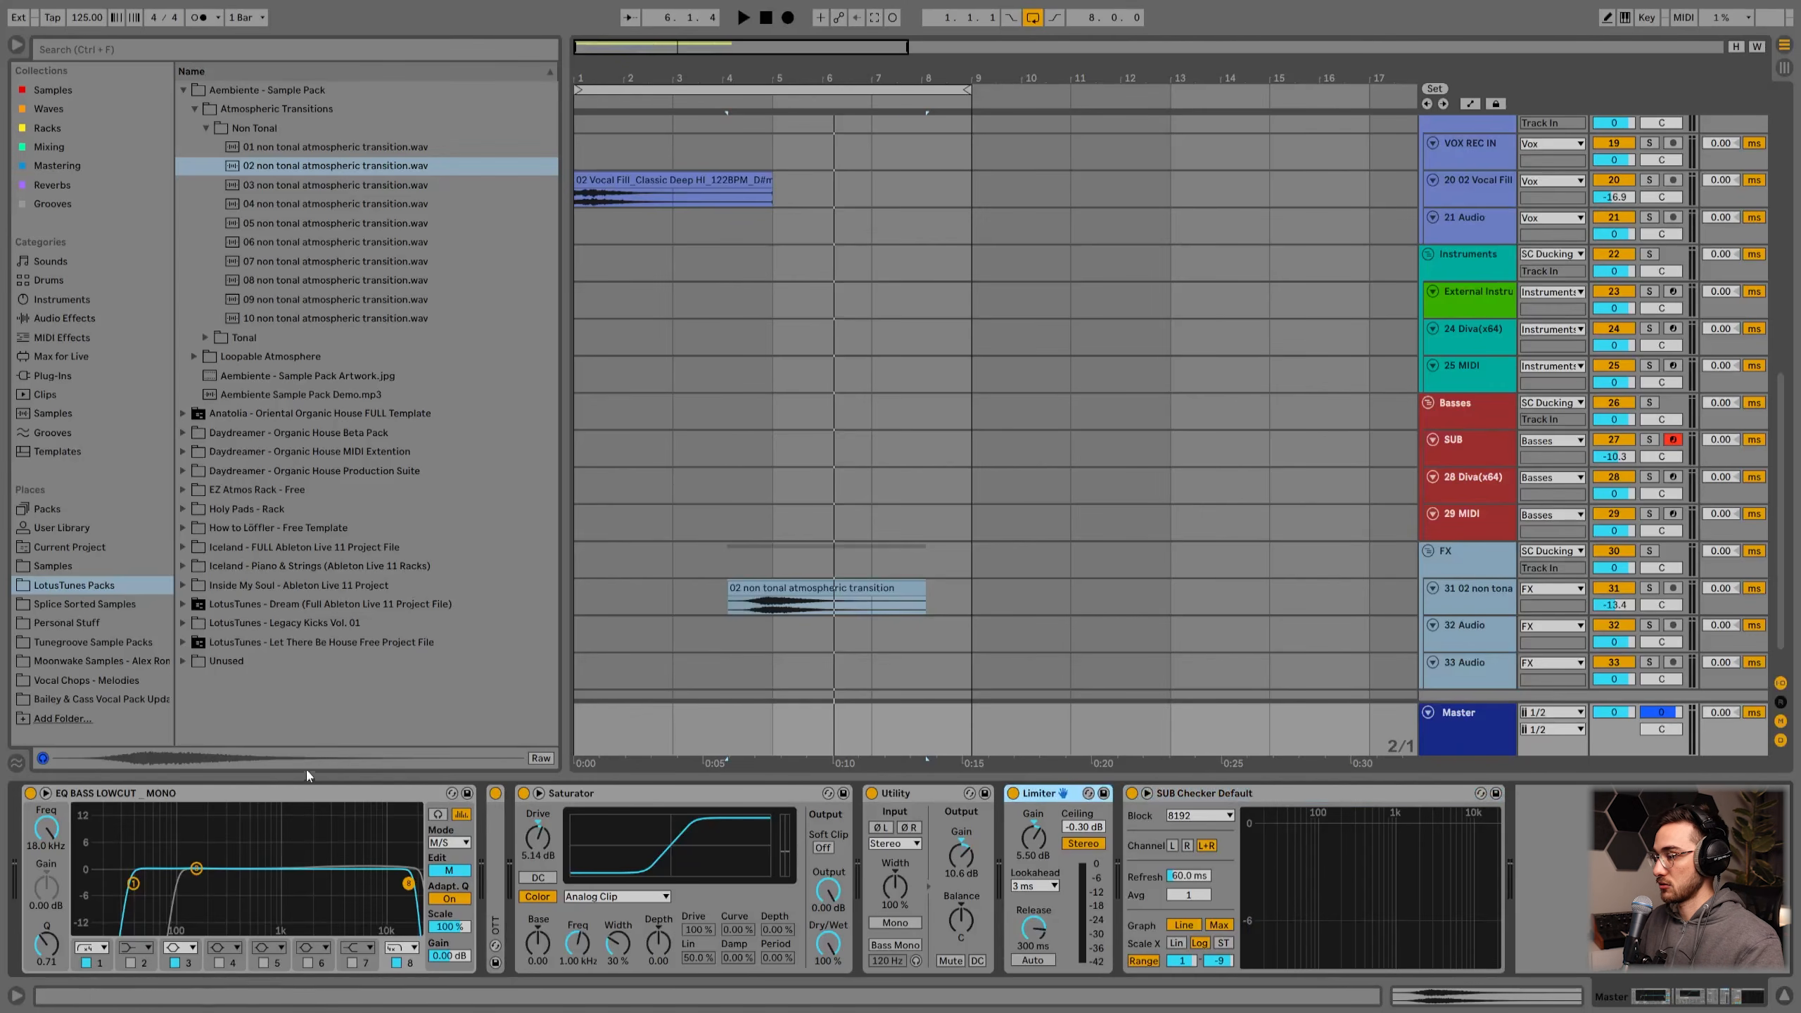
click(292, 800)
key(0)
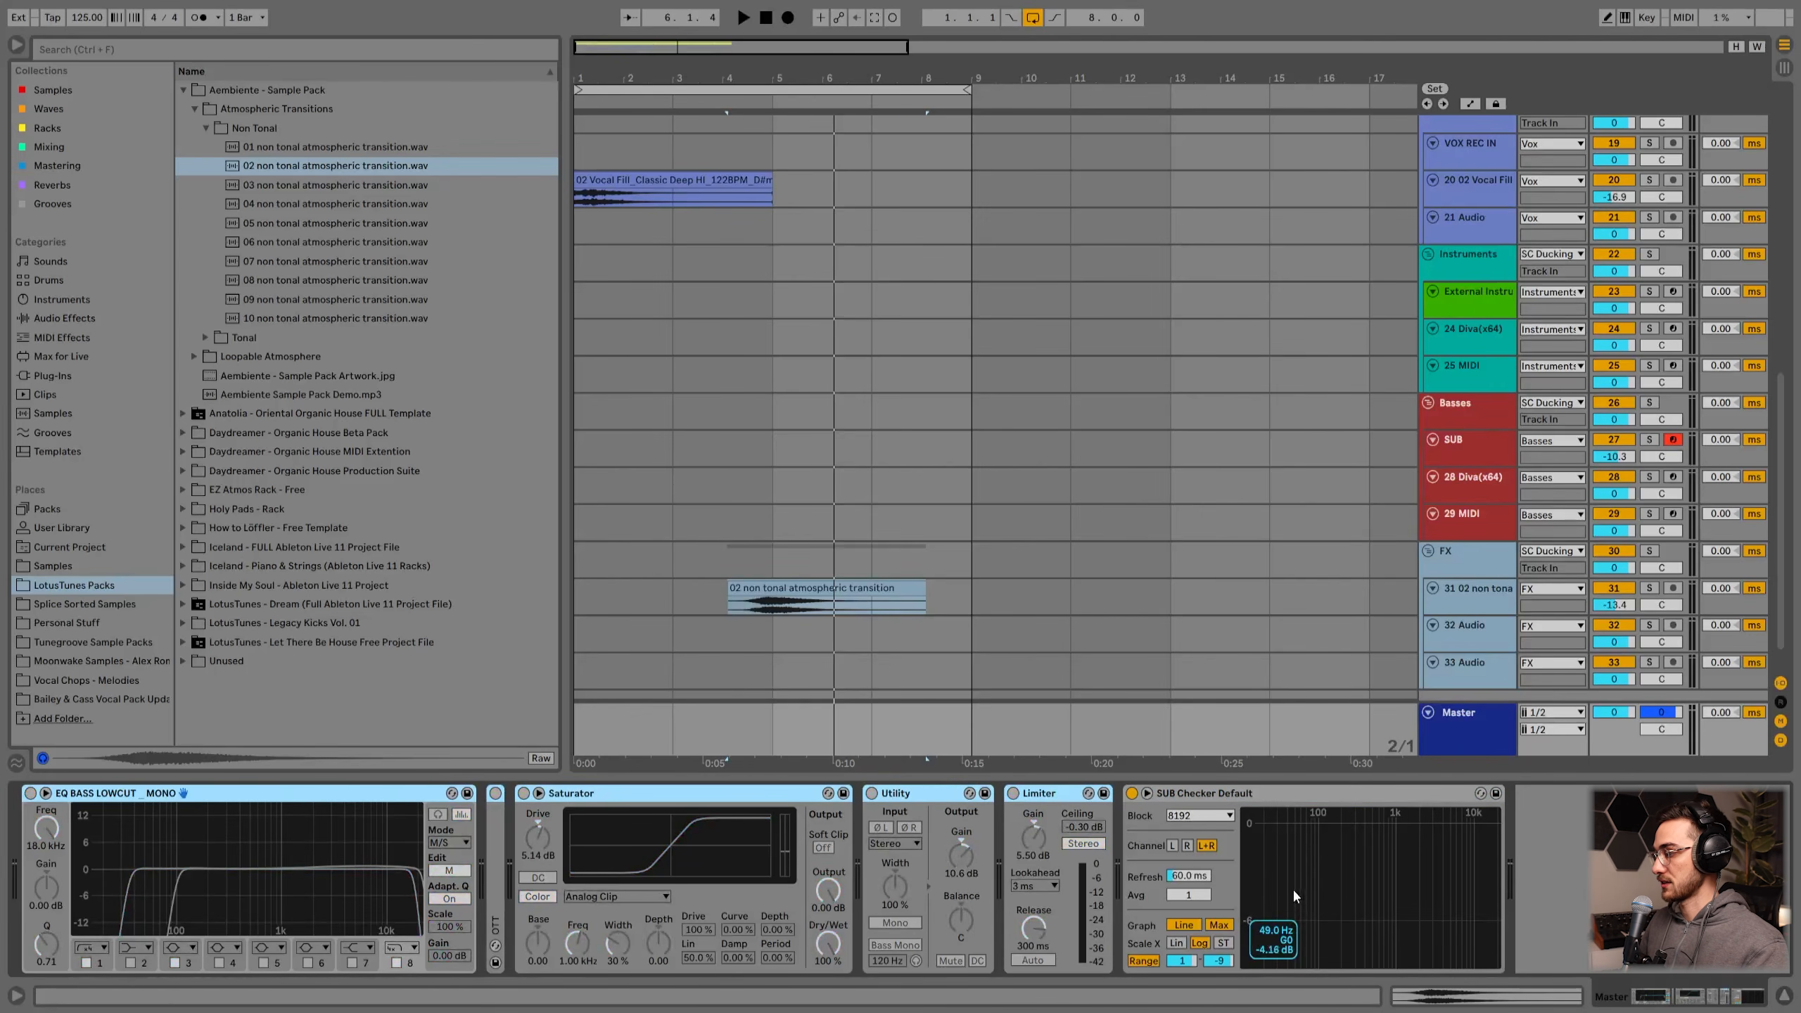
key(0)
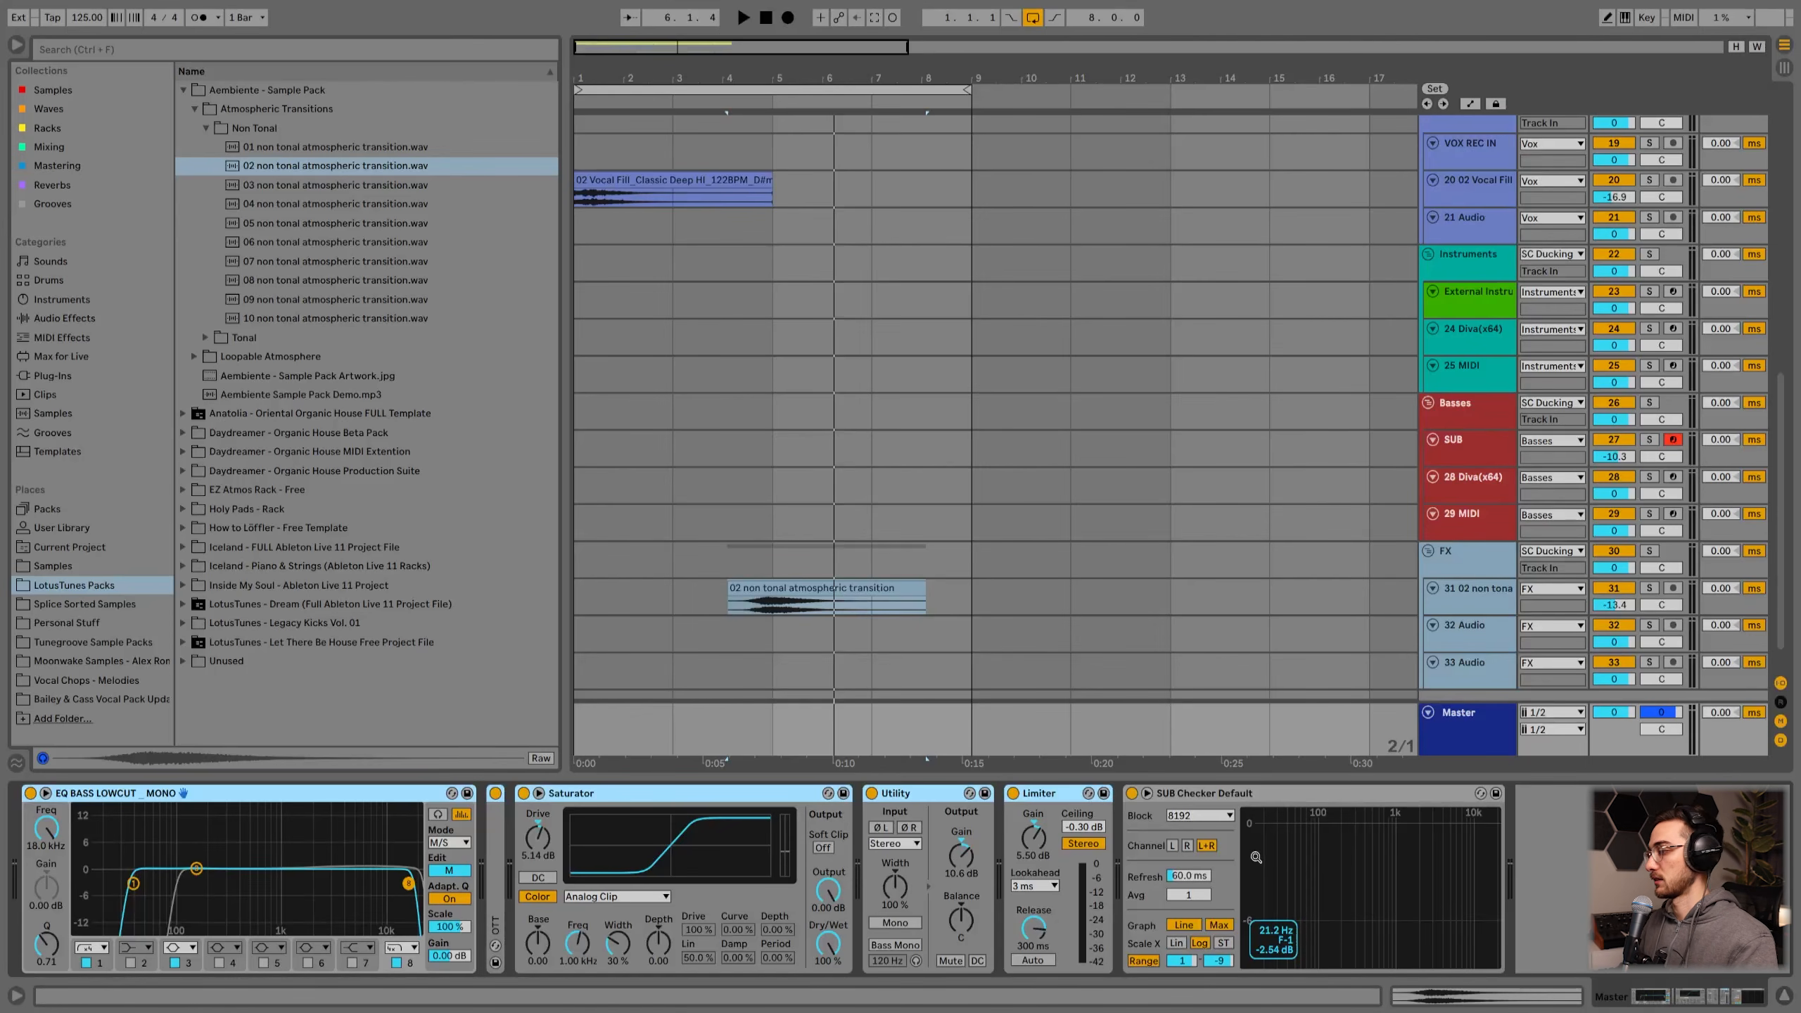
Step: Select each group track in turn to review its device chain
click(1465, 735)
scroll(680, 679, up, 15)
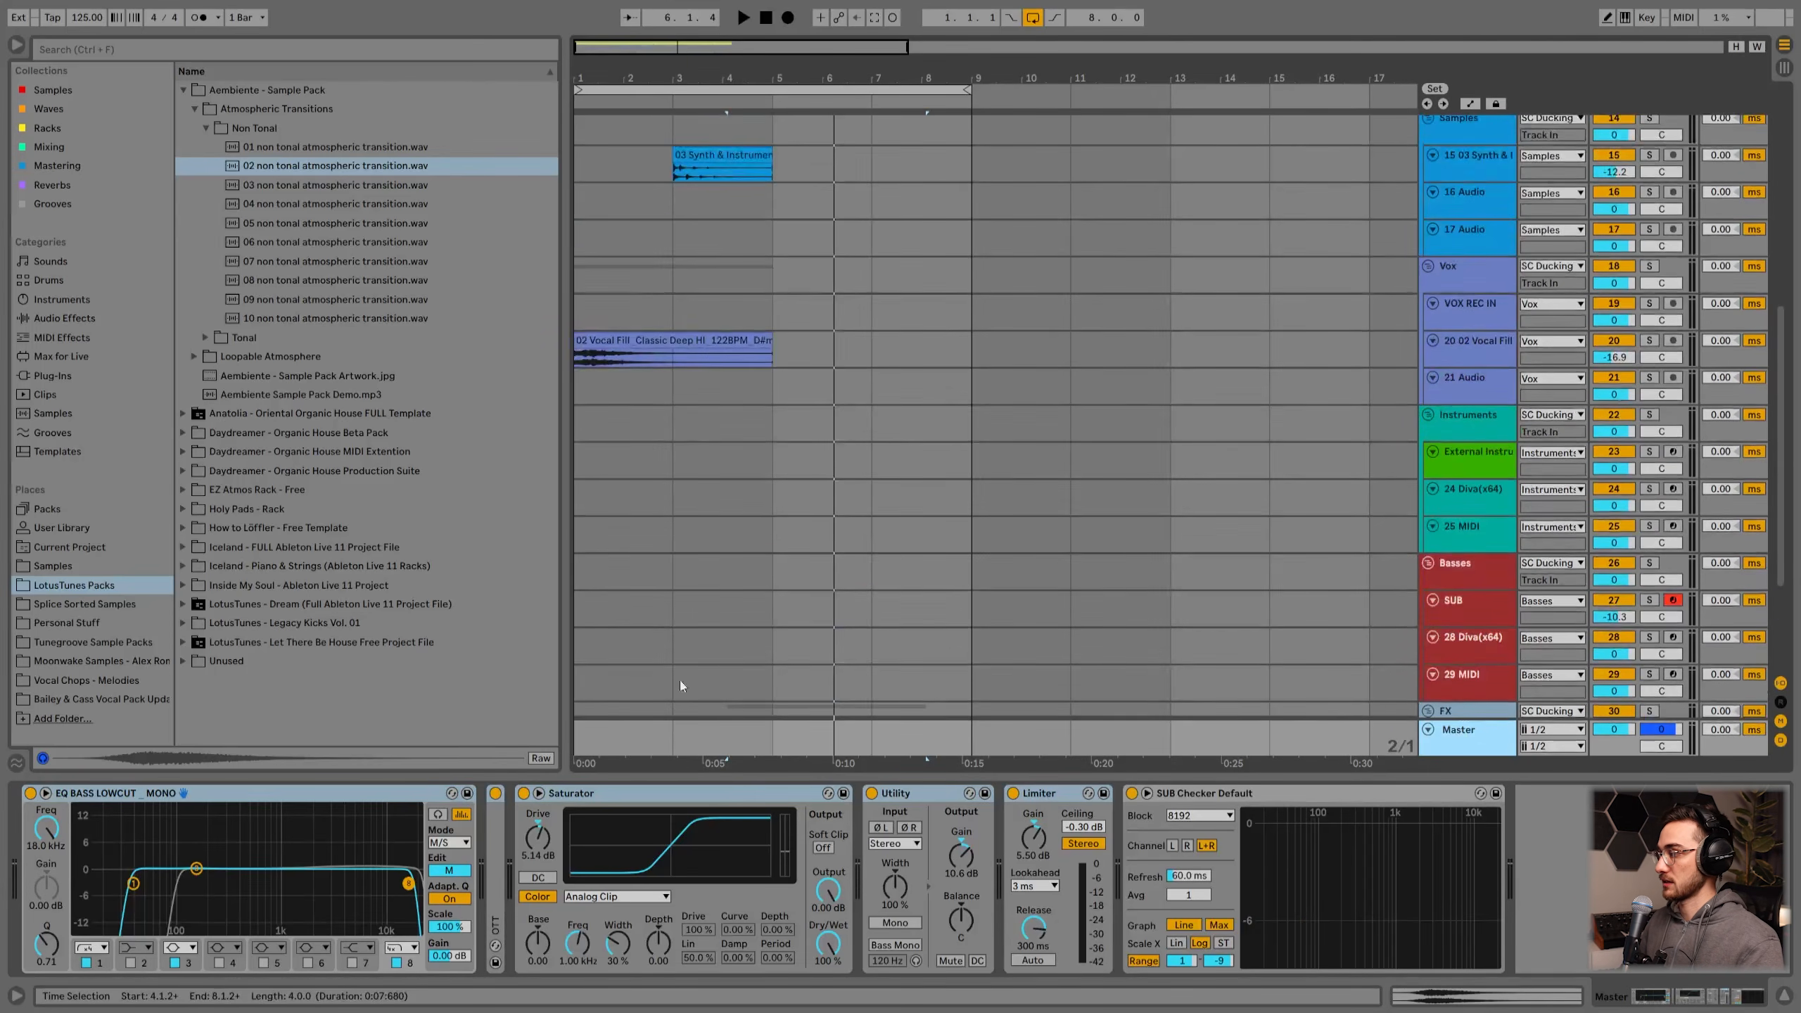
click(1473, 145)
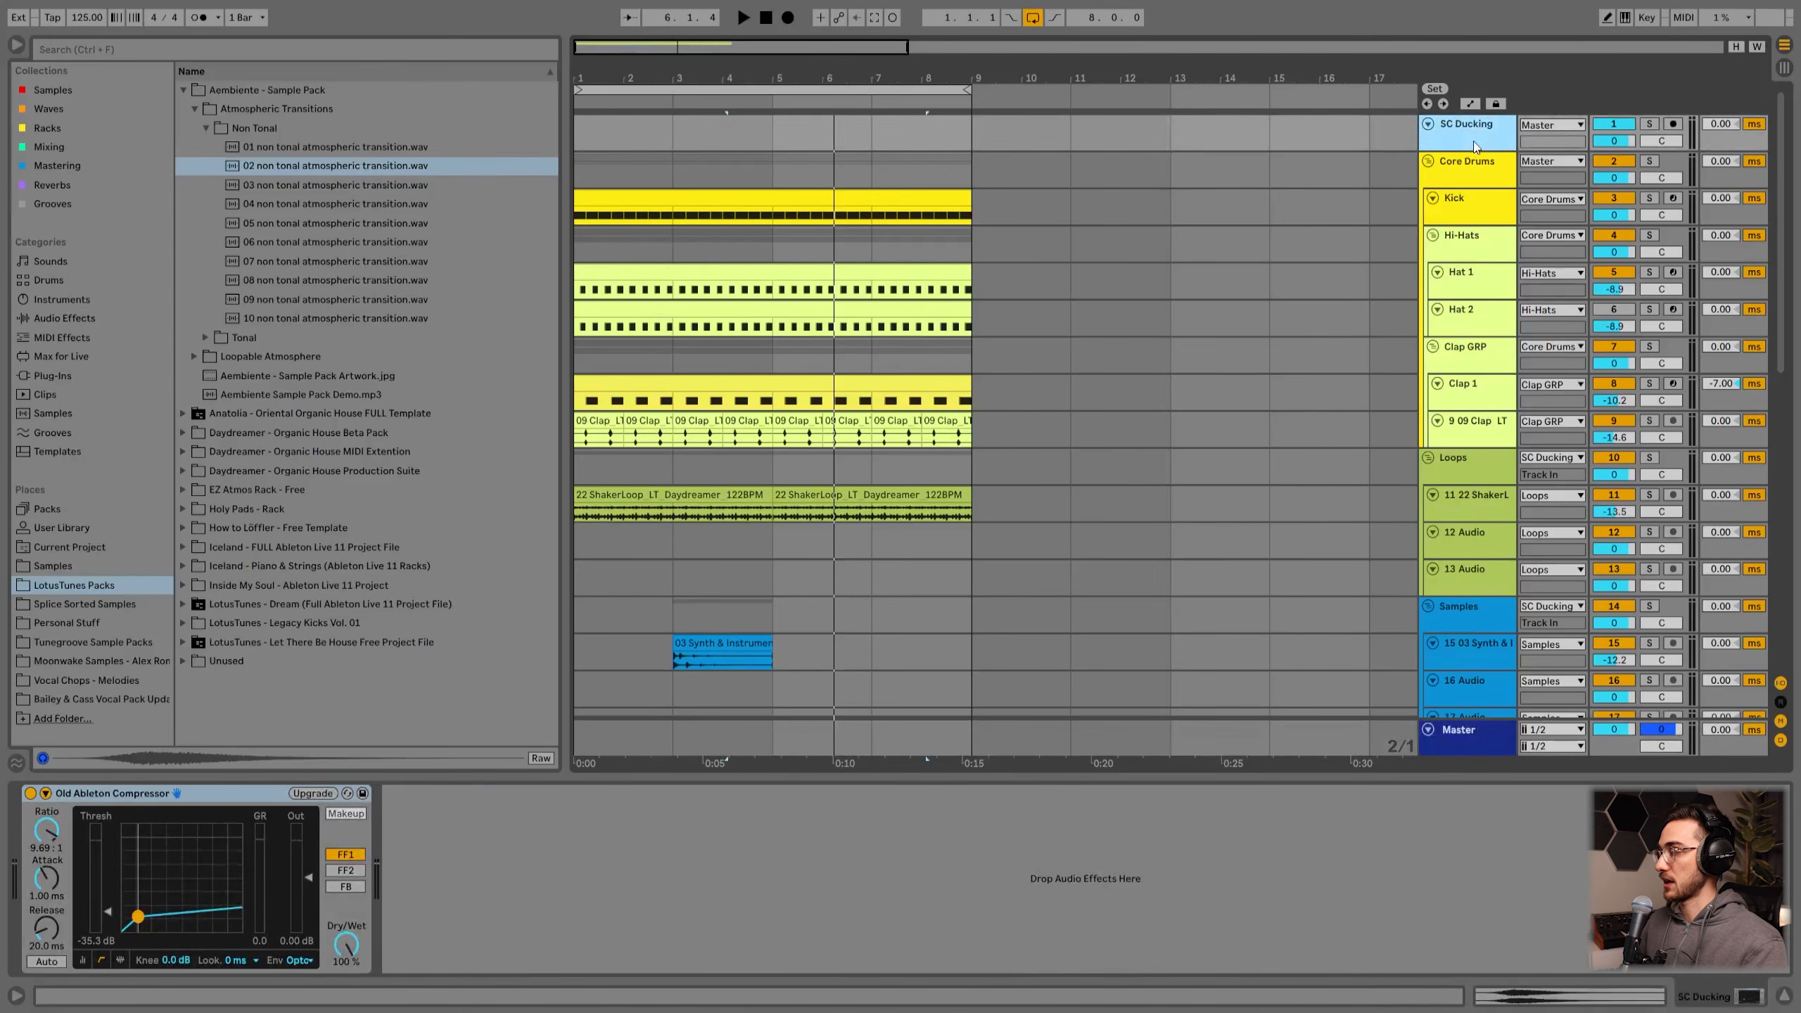
scroll(1455, 249, down, 3)
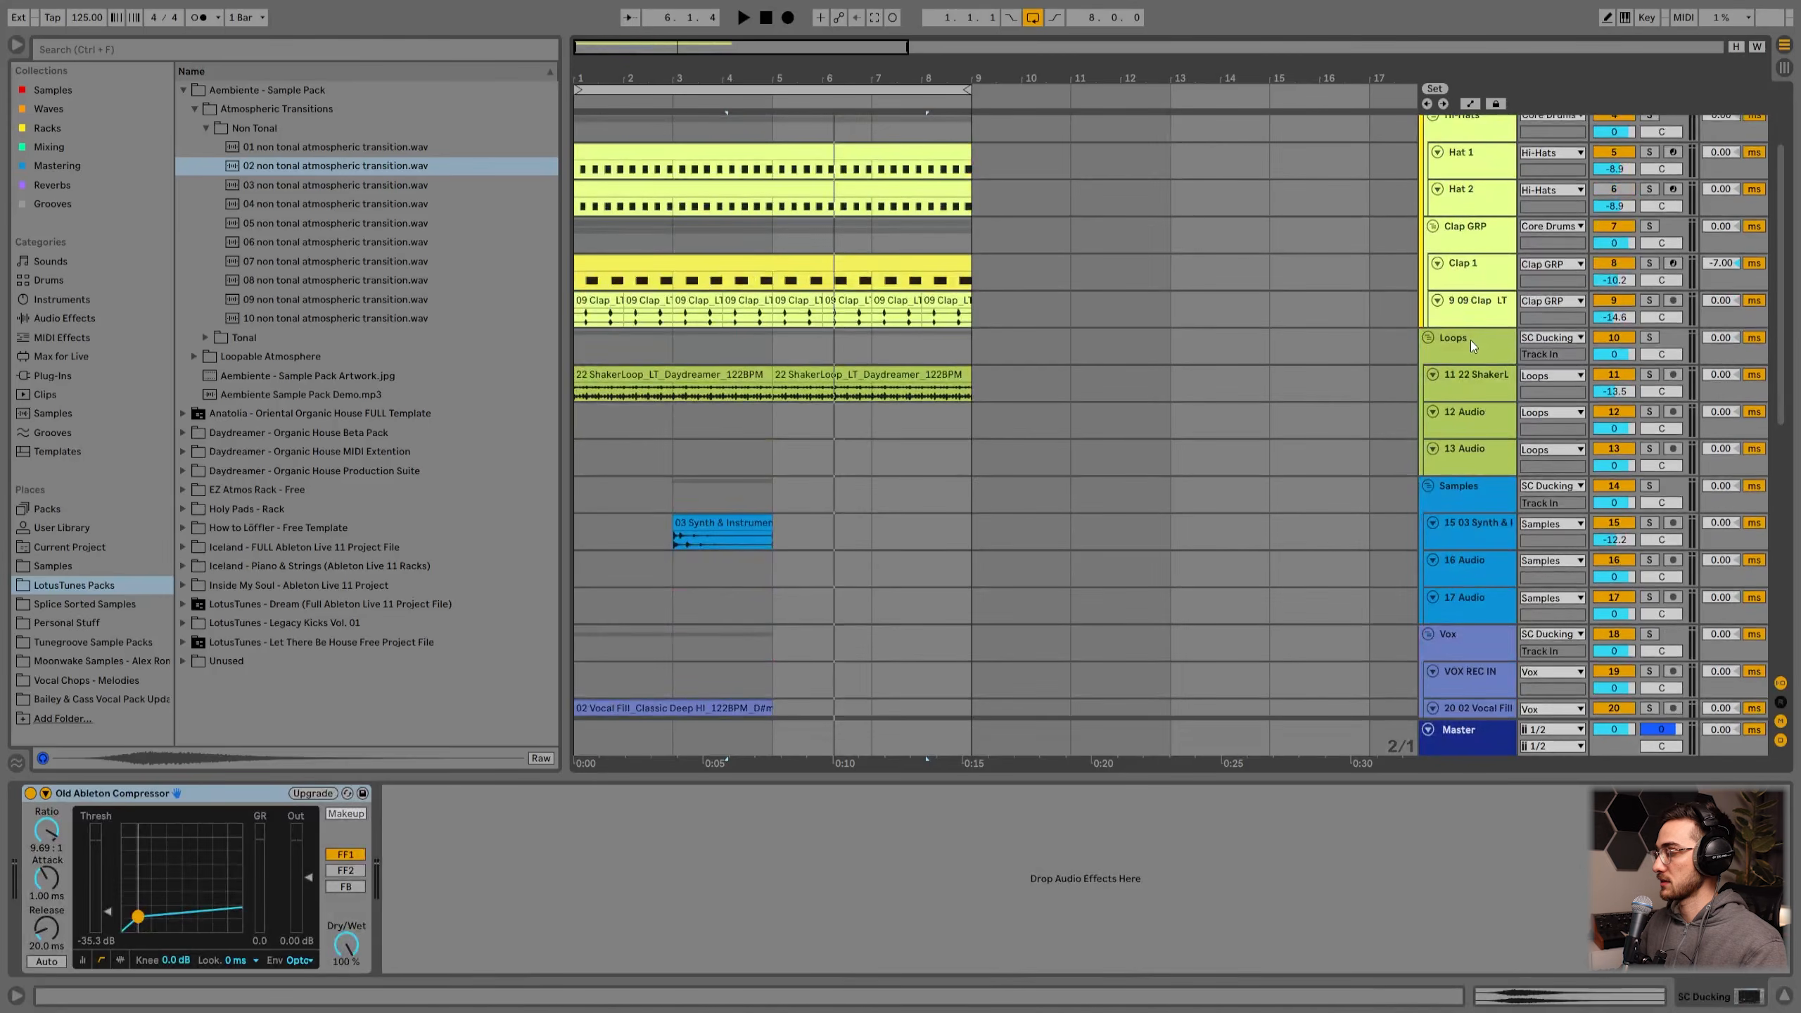
scroll(1470, 340, down, 3)
click(1466, 231)
scroll(1474, 318, down, 3)
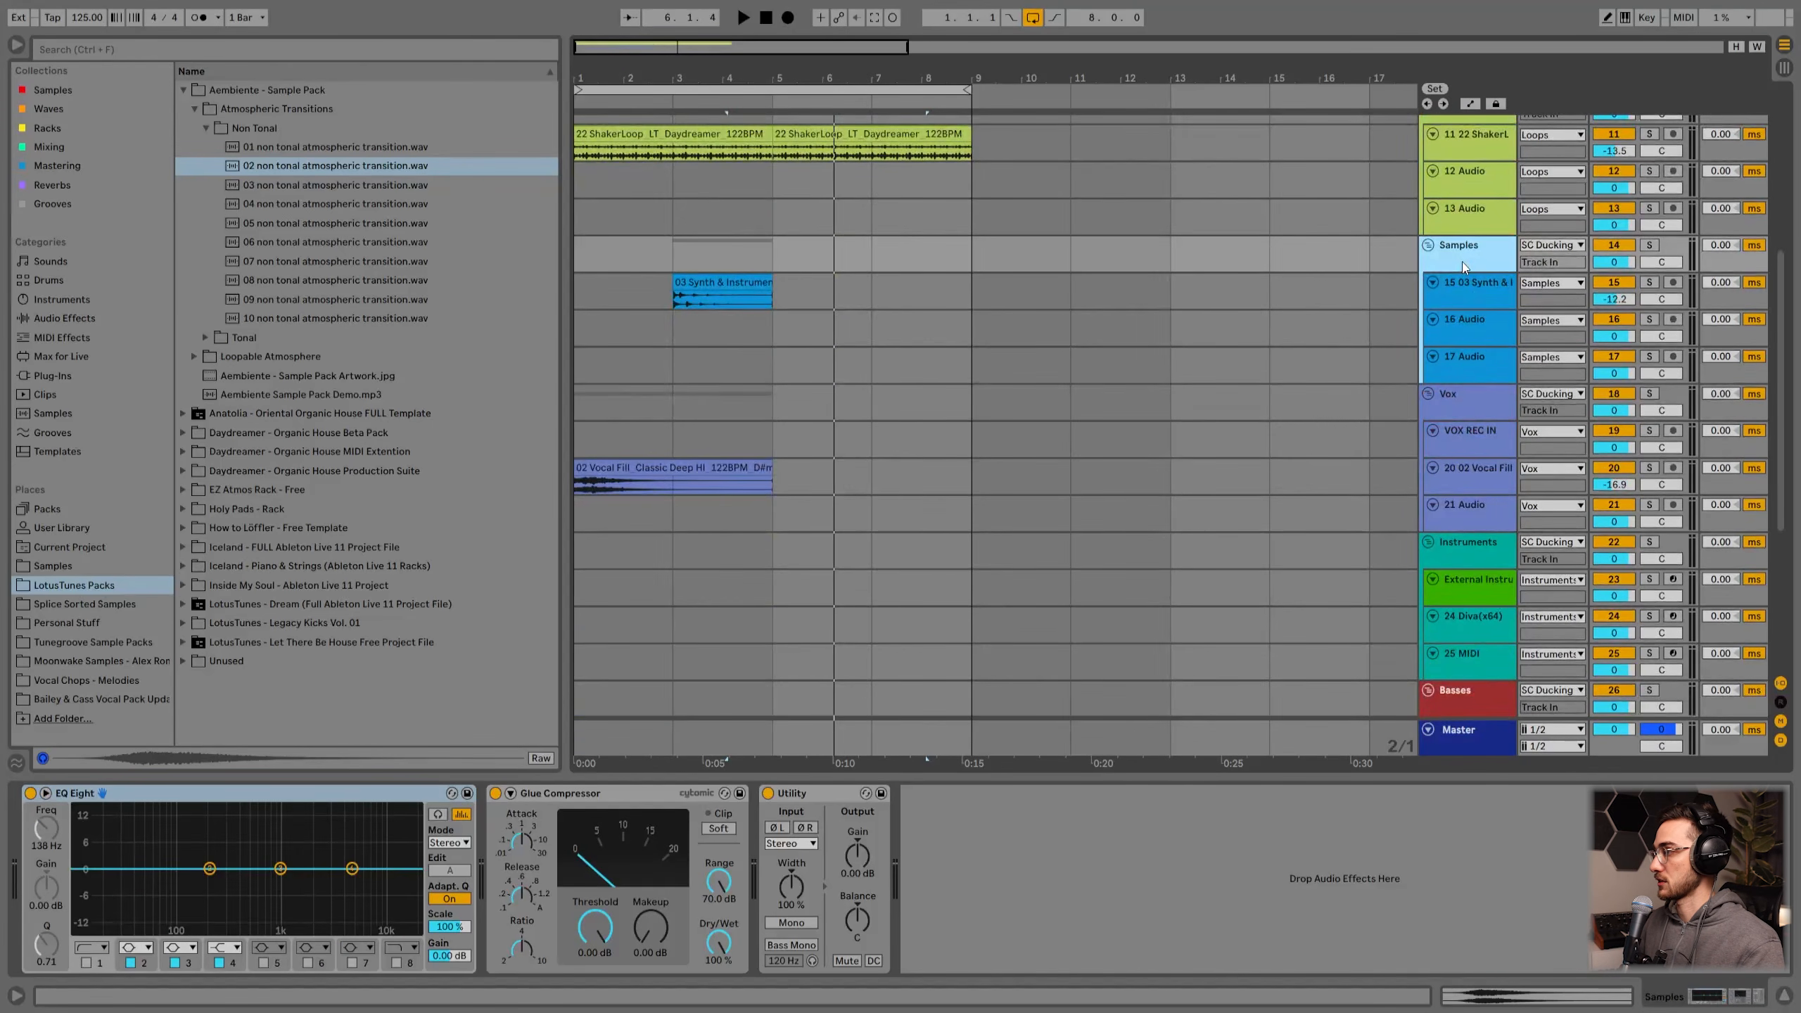
scroll(1462, 262, down, 3)
click(1464, 285)
scroll(1463, 319, down, 3)
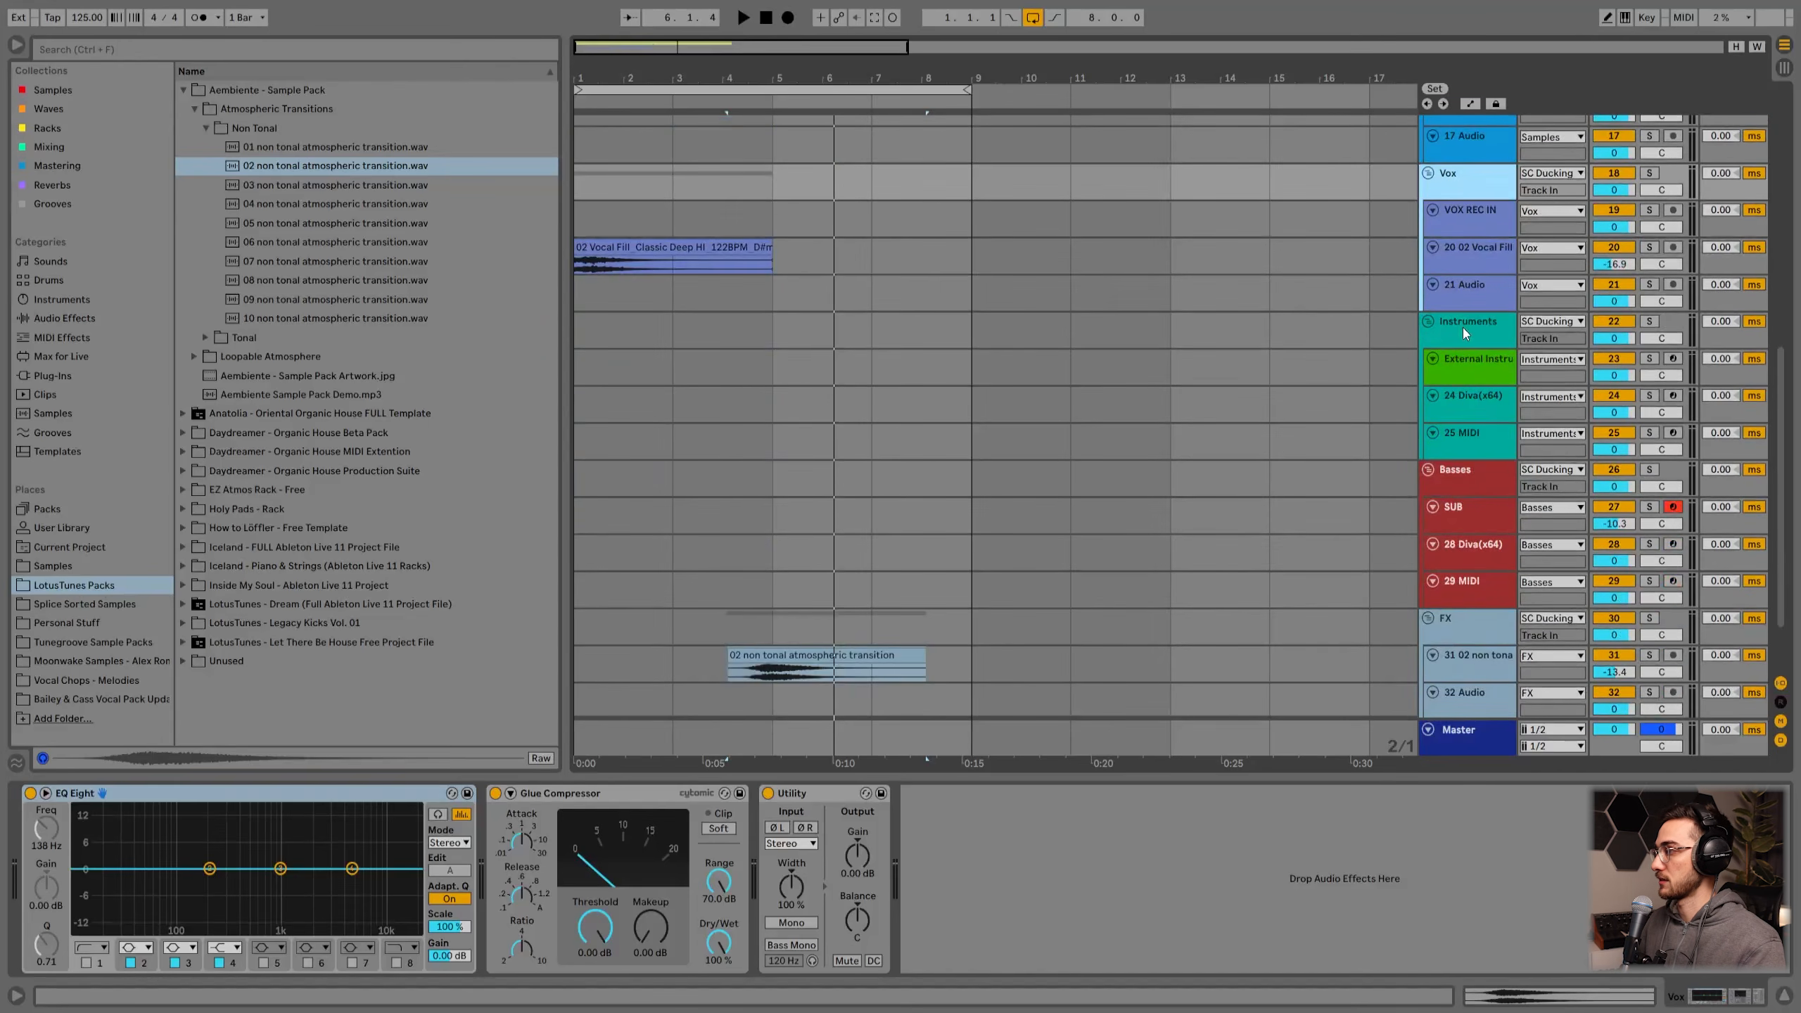
click(1464, 327)
scroll(1464, 326, down, 3)
click(1466, 394)
click(1463, 551)
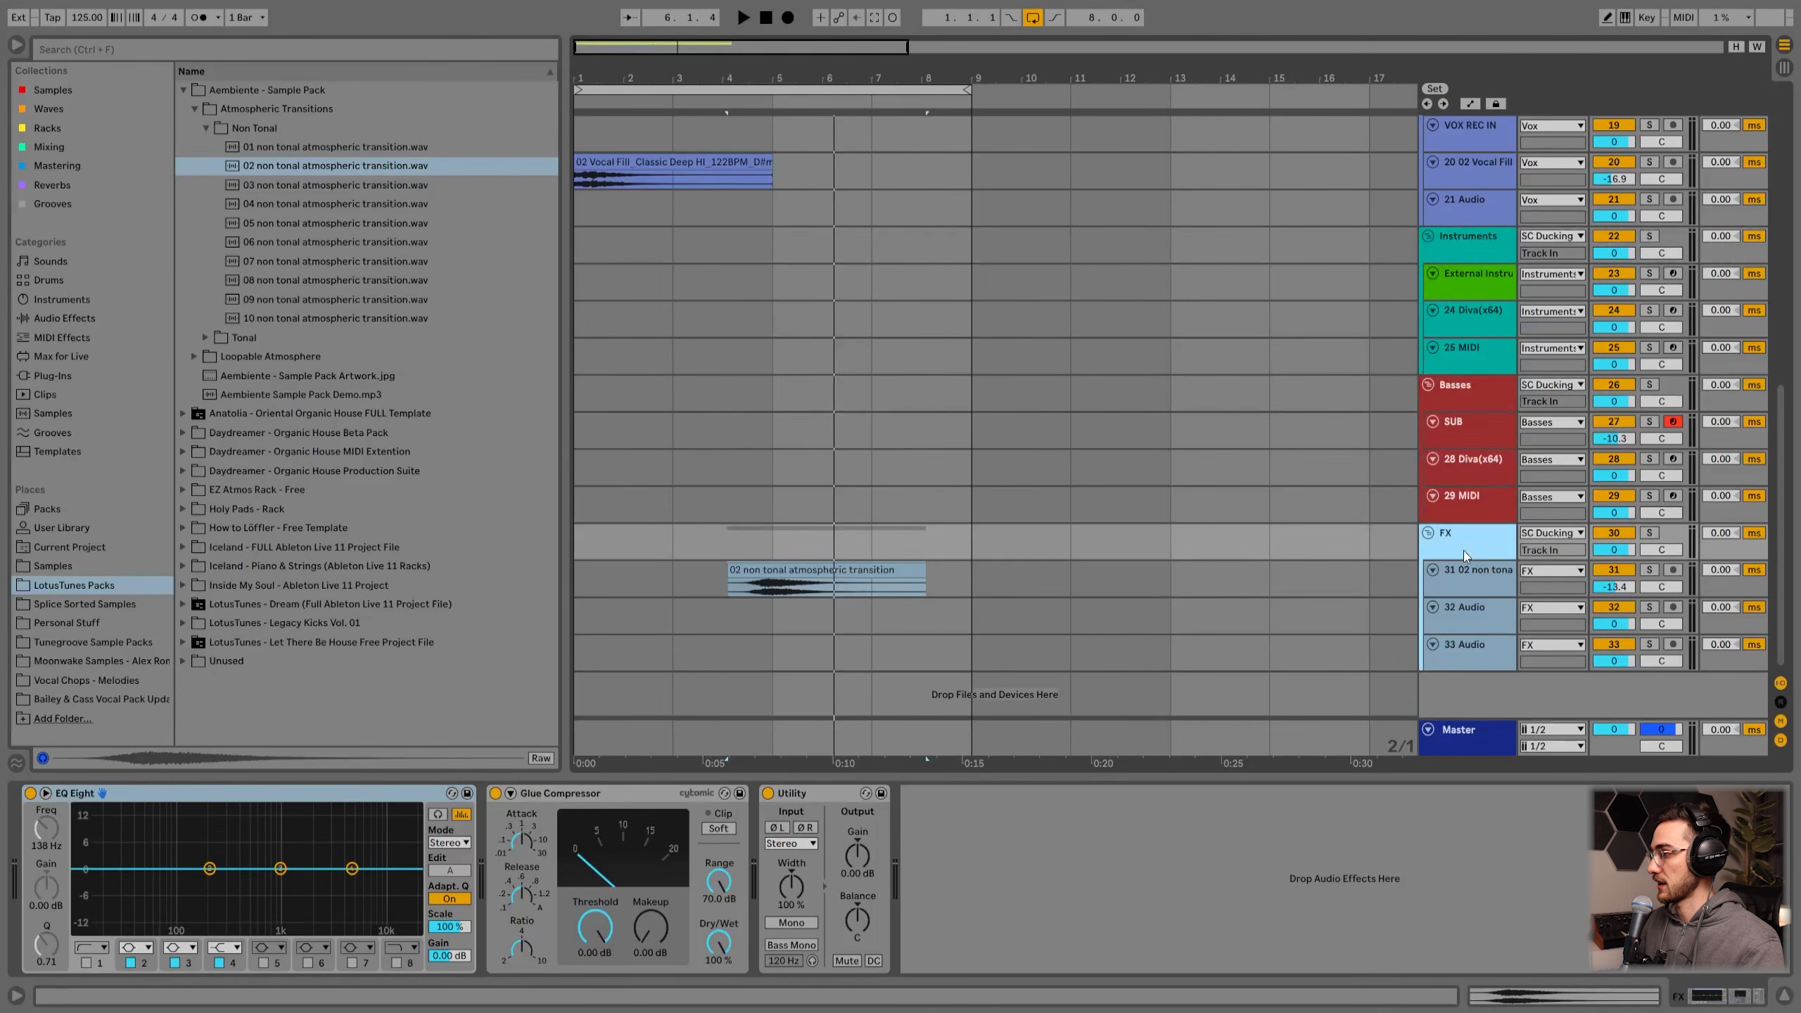